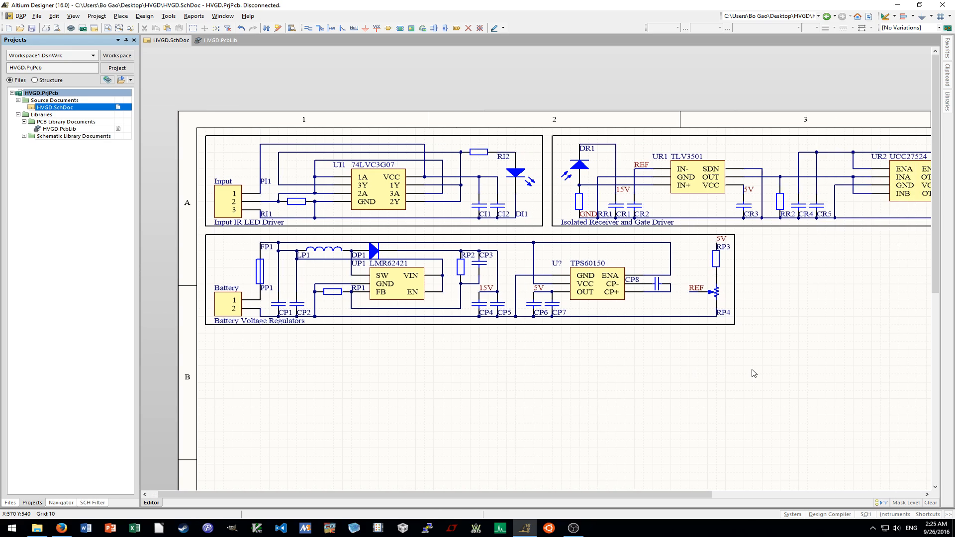
Set the footprint of capacitor CR6 in the isolated receiver and gate driver block to 0805.
{"action": "scroll", "coordinate": [754, 373], "scroll_direction": "down", "scroll_amount": 2, "text": "ctrl"}
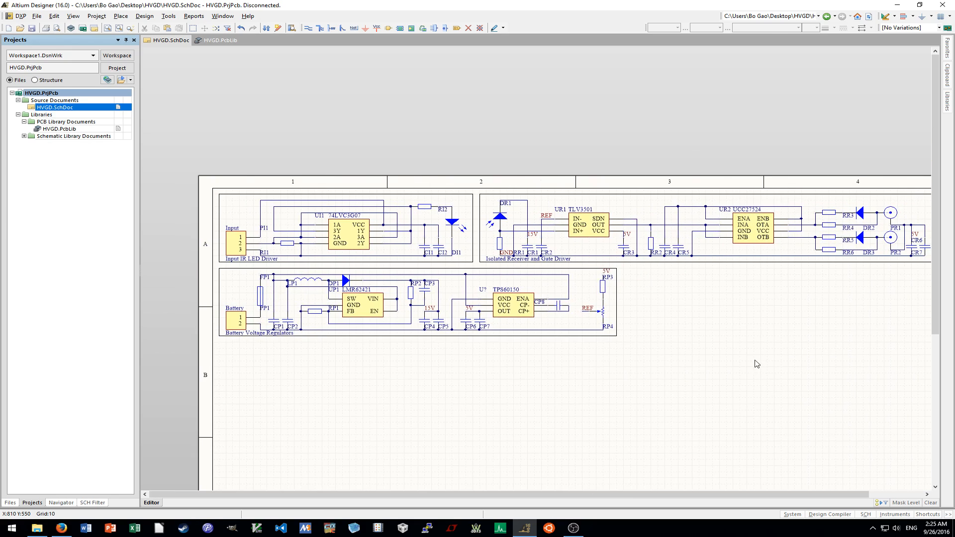
{"action": "scroll", "coordinate": [665, 298], "scroll_direction": "right", "scroll_amount": 1, "text": "shift"}
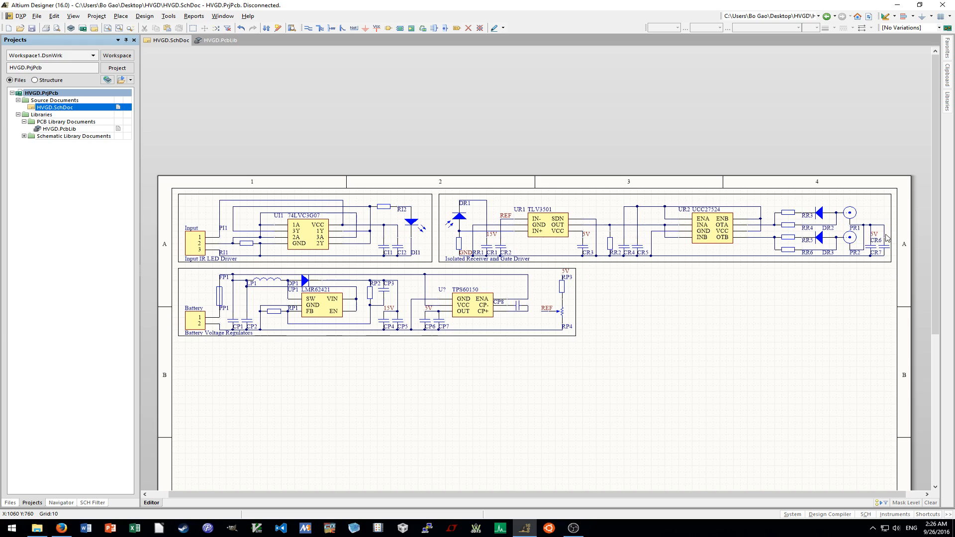
{"action": "double_click", "coordinate": [875, 250]}
{"action": "left_click", "coordinate": [557, 350]}
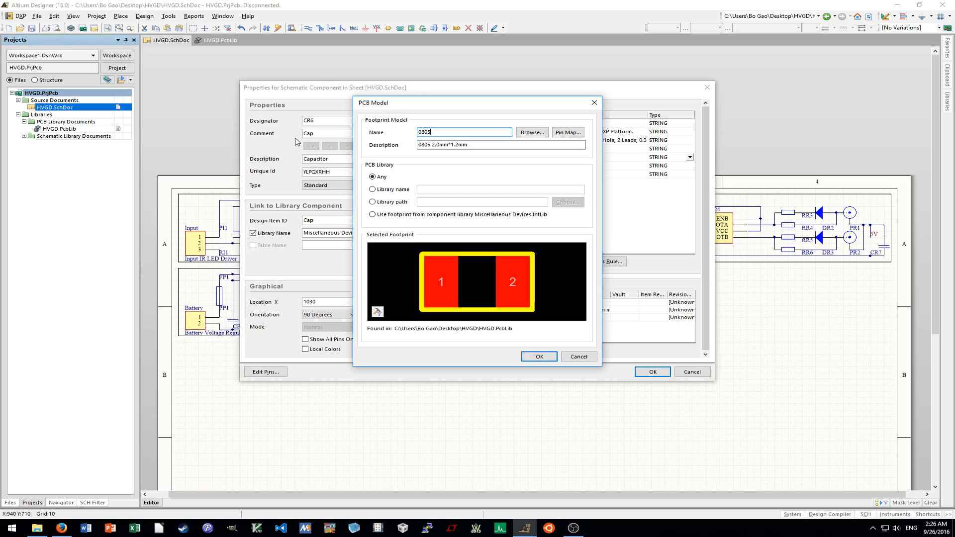
{"action": "key", "text": "Return"}
{"action": "key", "text": "Return"}
Set the footprint of capacitor CR7 at the gate driver's output to 0805.
{"action": "double_click", "coordinate": [886, 250]}
{"action": "left_click", "coordinate": [556, 350]}
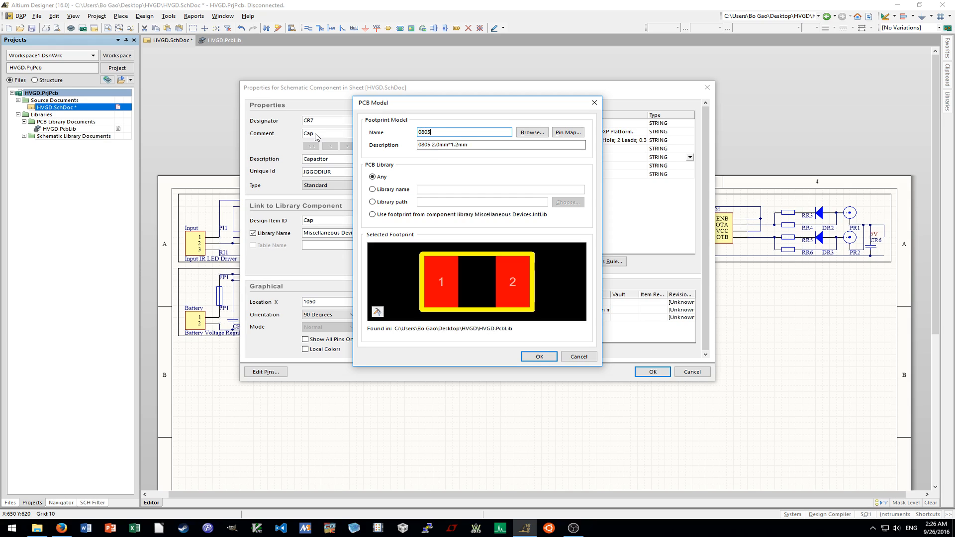
{"action": "key", "text": "Return"}
{"action": "key", "text": "Return"}
Set the footprint of capacitor CR4 near the UCC27524 gate driver to 0805.
{"action": "double_click", "coordinate": [631, 251]}
{"action": "key", "text": "Return"}
{"action": "double_click", "coordinate": [627, 252]}
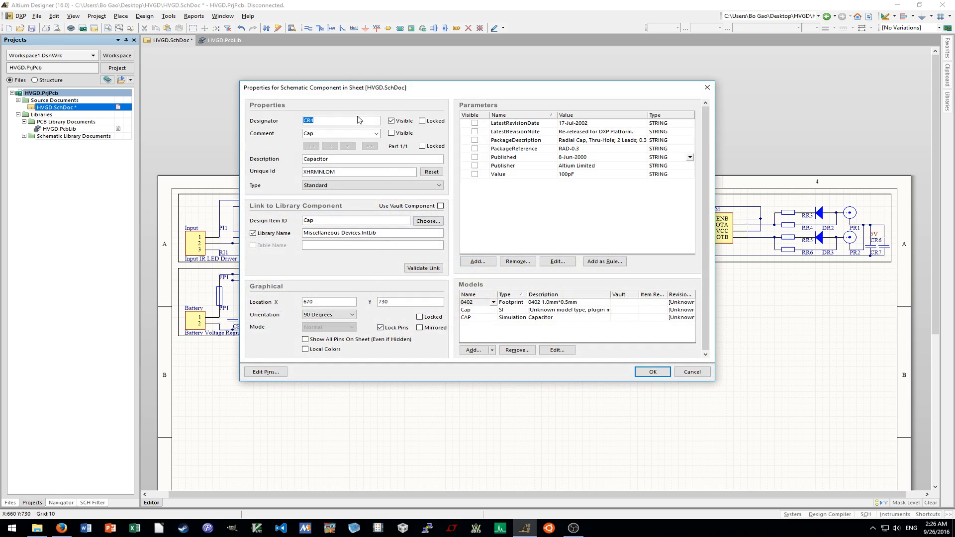
{"action": "left_click", "coordinate": [554, 348]}
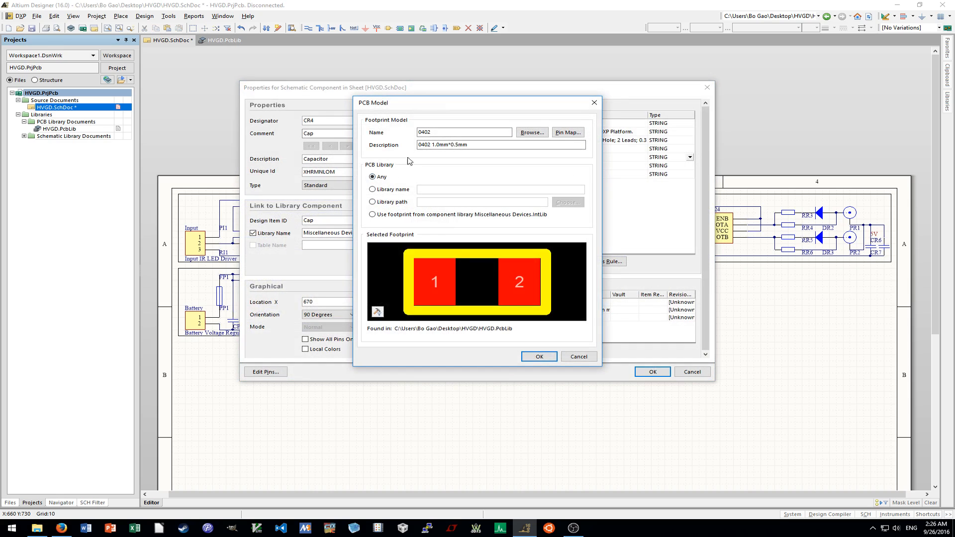
{"action": "type", "text": "08"}
{"action": "key", "text": "Escape"}
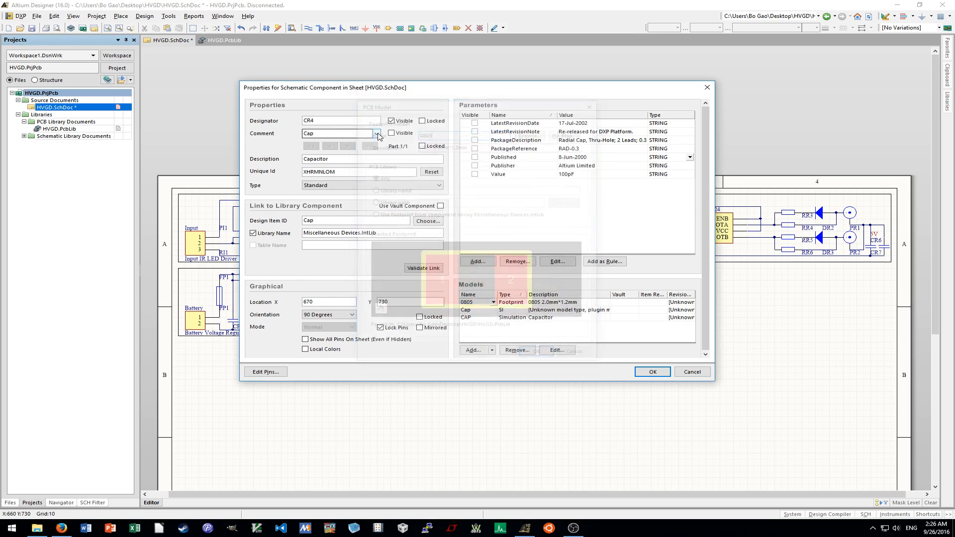
{"action": "key", "text": "Escape"}
Set the footprint of capacitor CR5 near the UCC27524 gate driver to 0805.
{"action": "double_click", "coordinate": [642, 251]}
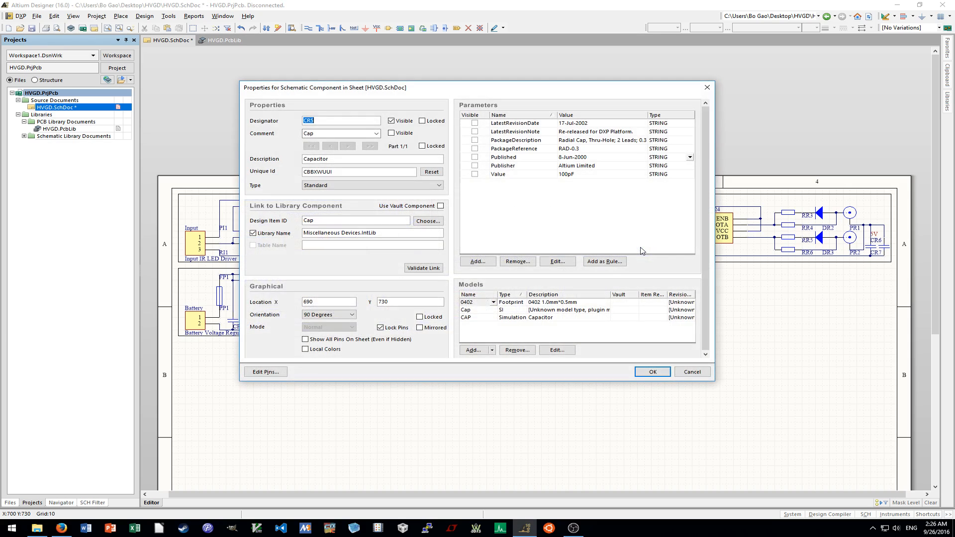
{"action": "key", "text": "Escape"}
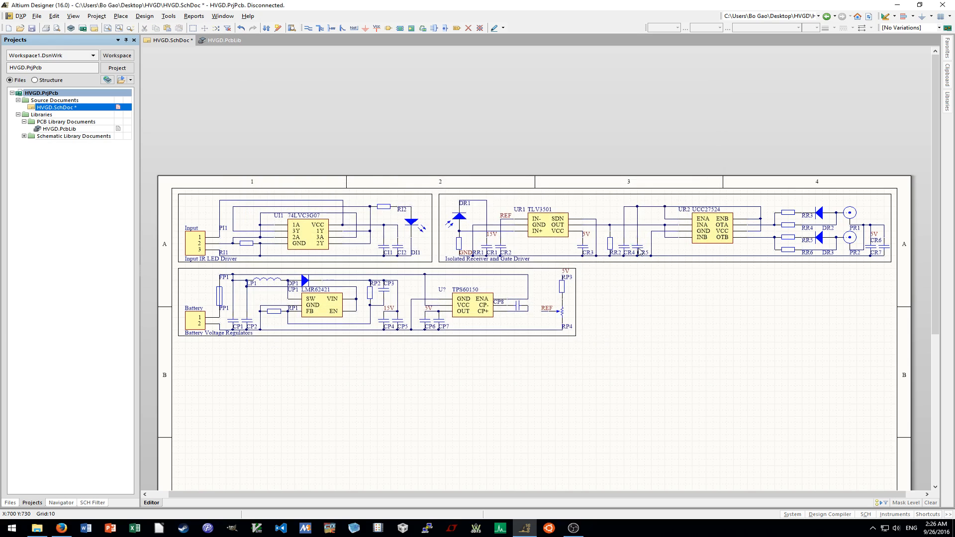
{"action": "double_click", "coordinate": [642, 251]}
{"action": "left_click", "coordinate": [555, 348]}
{"action": "left_click_drag", "start_coordinate": [446, 135], "coordinate": [298, 132]}
{"action": "type", "text": "0805"}
{"action": "key", "text": "Return"}
{"action": "key", "text": "Return"}
{"action": "left_click", "coordinate": [700, 372]}
Check the footprint assigned to diode DP1 in the battery voltage regulator block.
{"action": "double_click", "coordinate": [305, 282]}
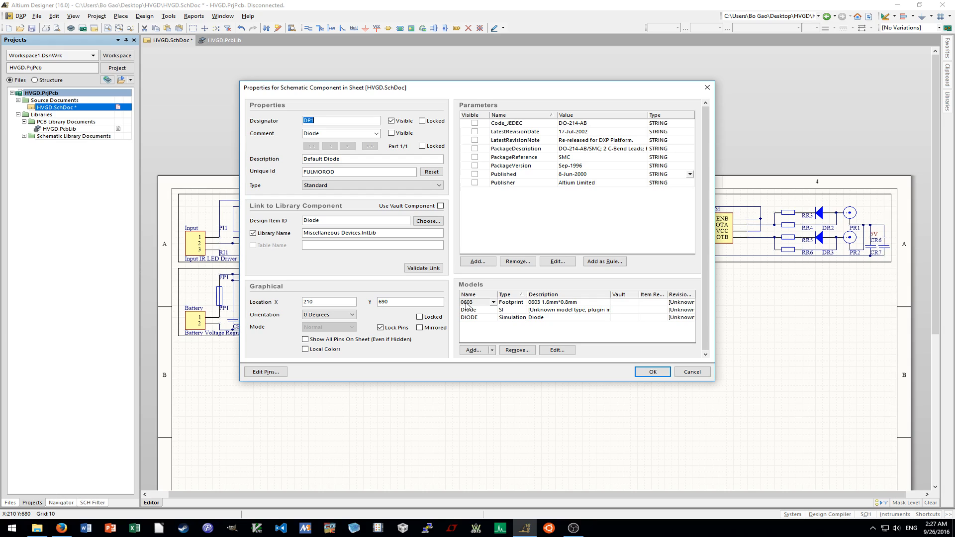
{"action": "left_click", "coordinate": [702, 375]}
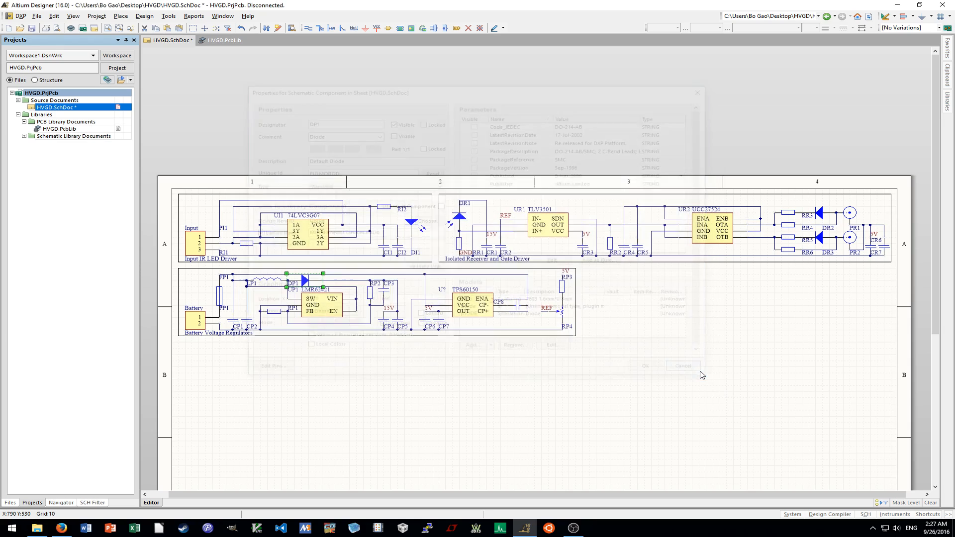
{"action": "left_click", "coordinate": [534, 384]}
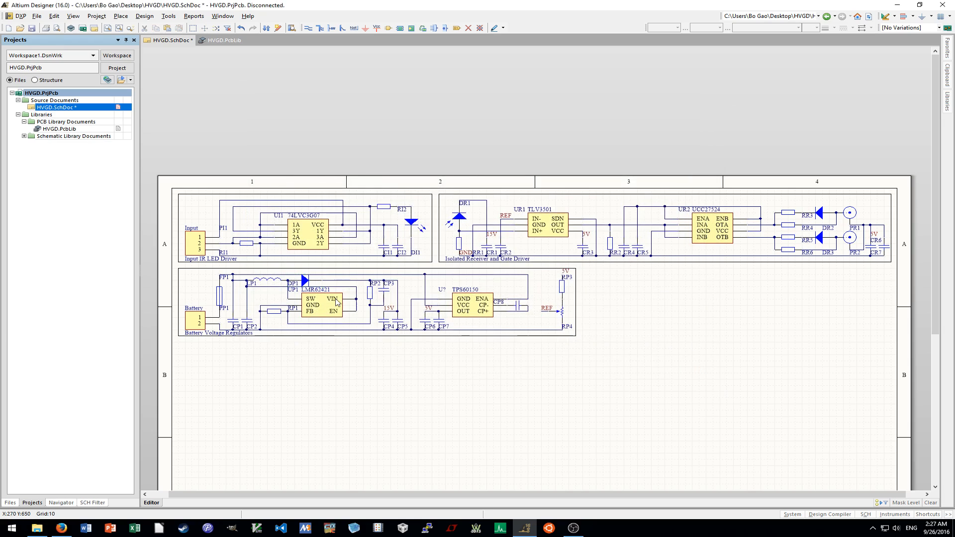
{"action": "left_click", "coordinate": [276, 283]}
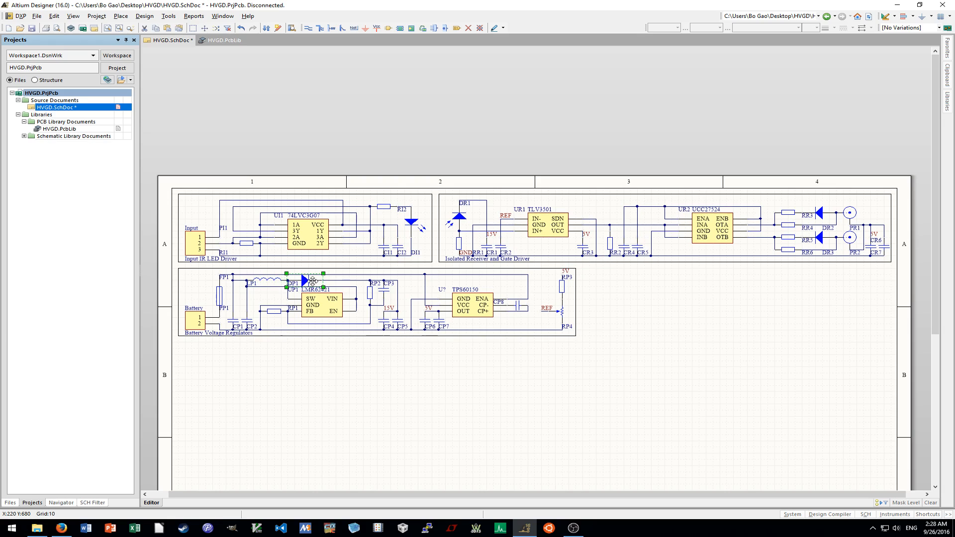
{"action": "left_click", "coordinate": [341, 350]}
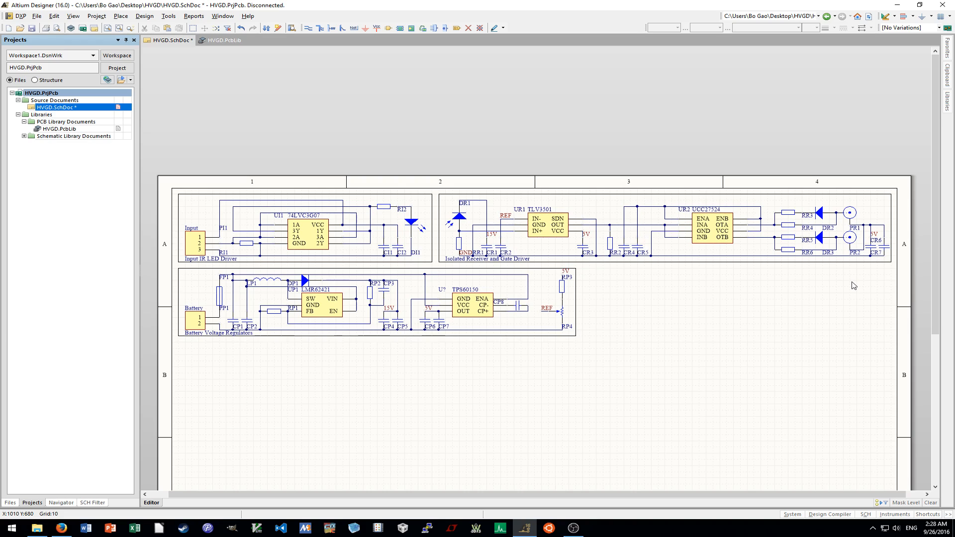
Save the schematic and close the HVGD.PcbLib library after viewing its 4040 footprint.
{"action": "left_click", "coordinate": [31, 28]}
{"action": "left_click", "coordinate": [222, 40]}
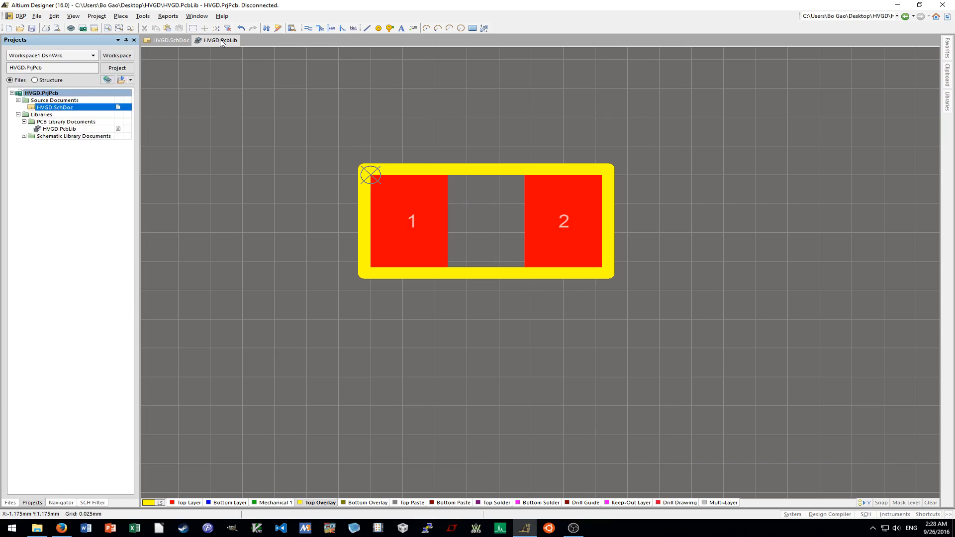
{"action": "right_click", "coordinate": [221, 41]}
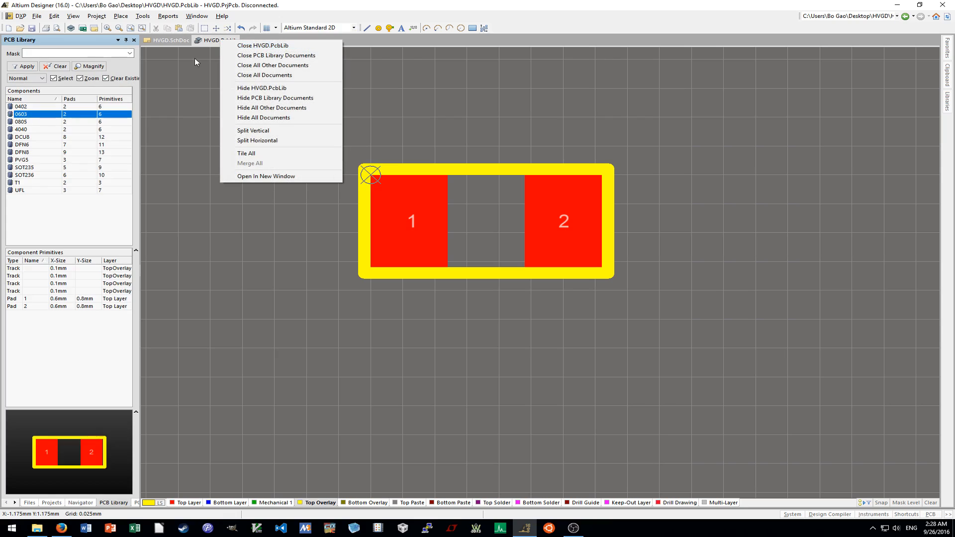
{"action": "left_click", "coordinate": [33, 122]}
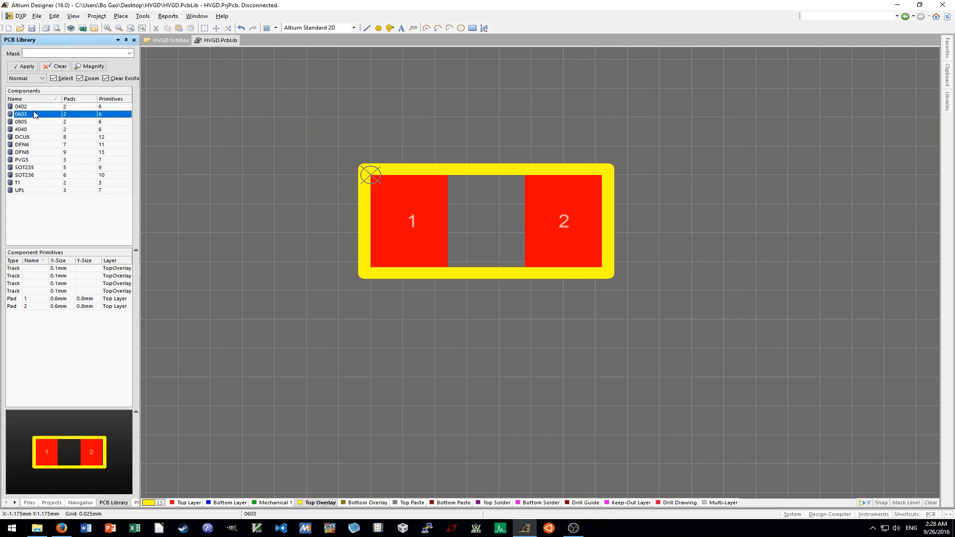
{"action": "left_click", "coordinate": [22, 131]}
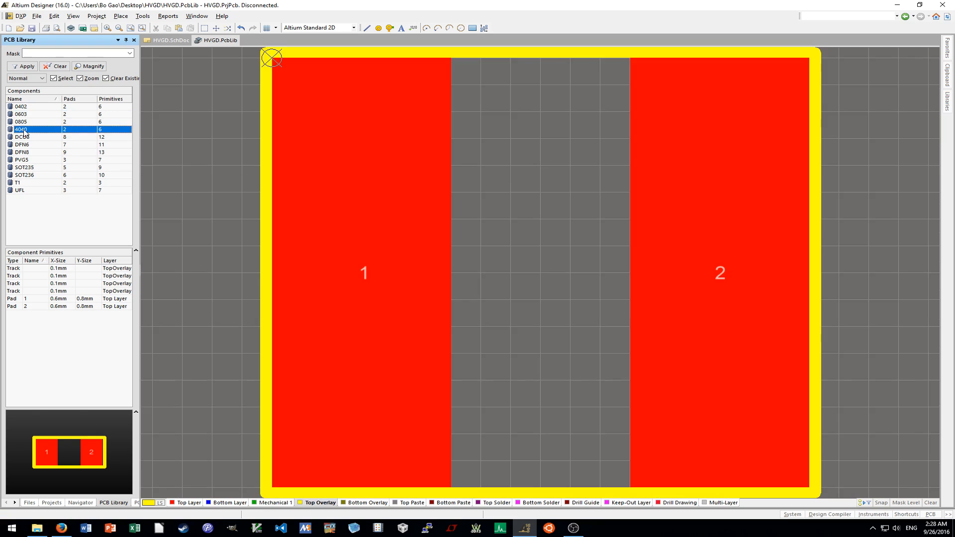
{"action": "right_click", "coordinate": [210, 45]}
{"action": "left_click", "coordinate": [223, 48]}
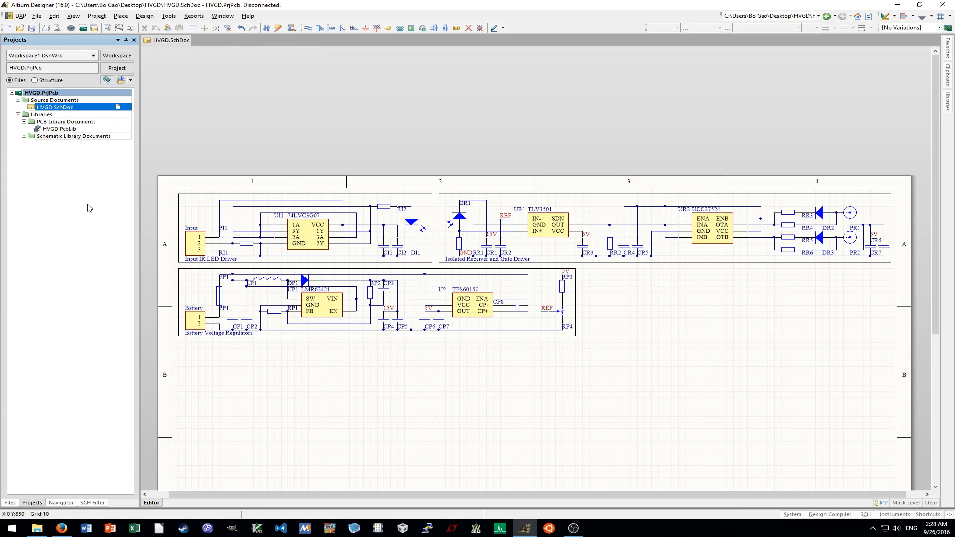
Add a new PCB document to the HVGD project.
{"action": "right_click", "coordinate": [55, 94]}
{"action": "mouse_move", "coordinate": [143, 123]}
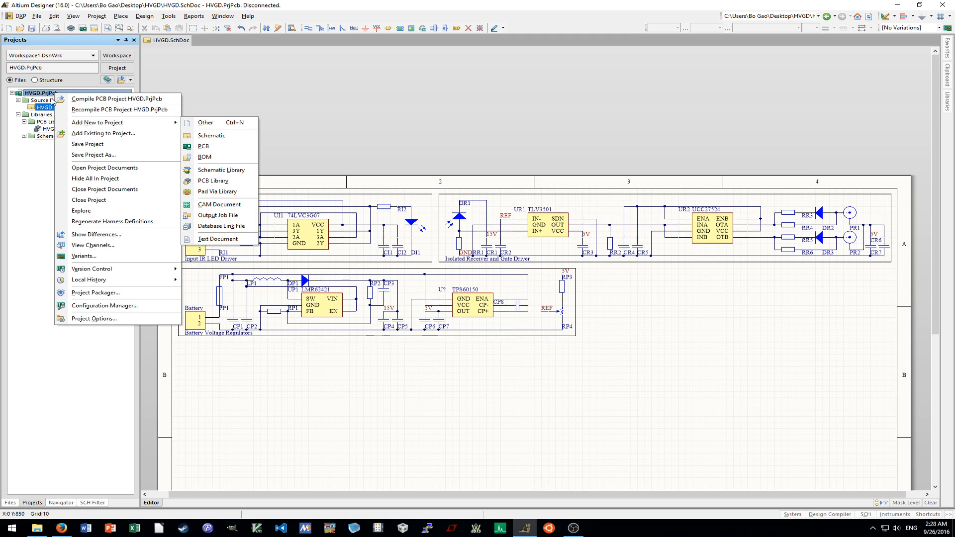
{"action": "left_click", "coordinate": [215, 147]}
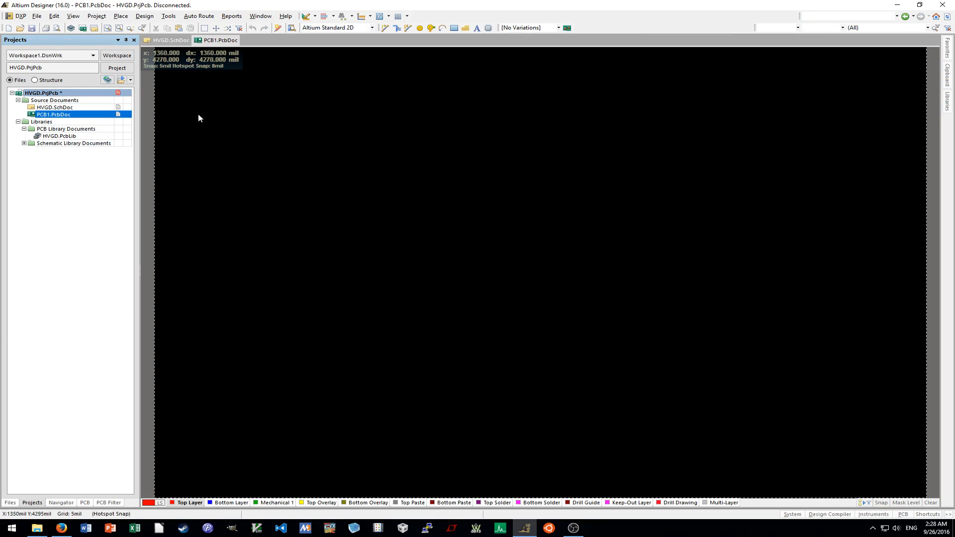
In the board options, set the measurement unit to metric and disable snapping to object hotspots.
{"action": "left_click", "coordinate": [144, 16]}
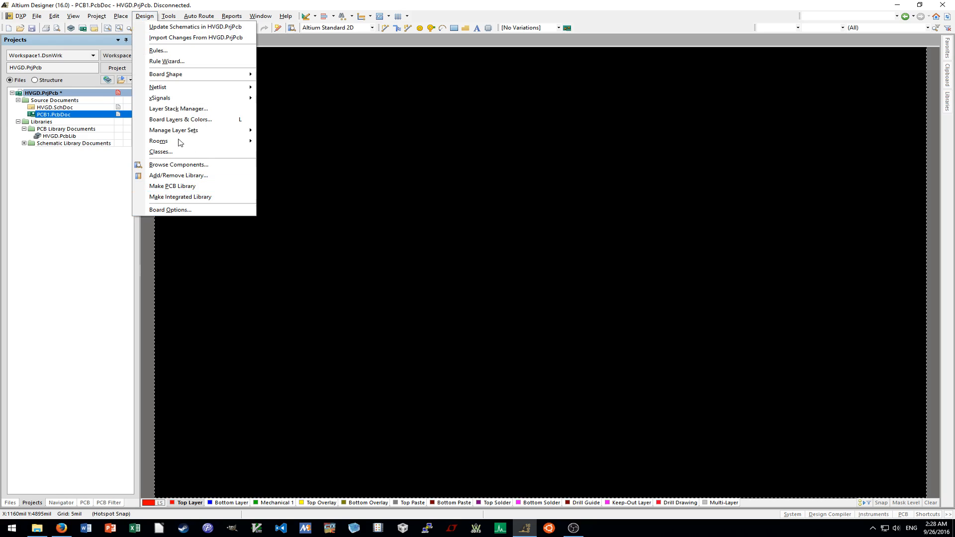
{"action": "left_click", "coordinate": [170, 209]}
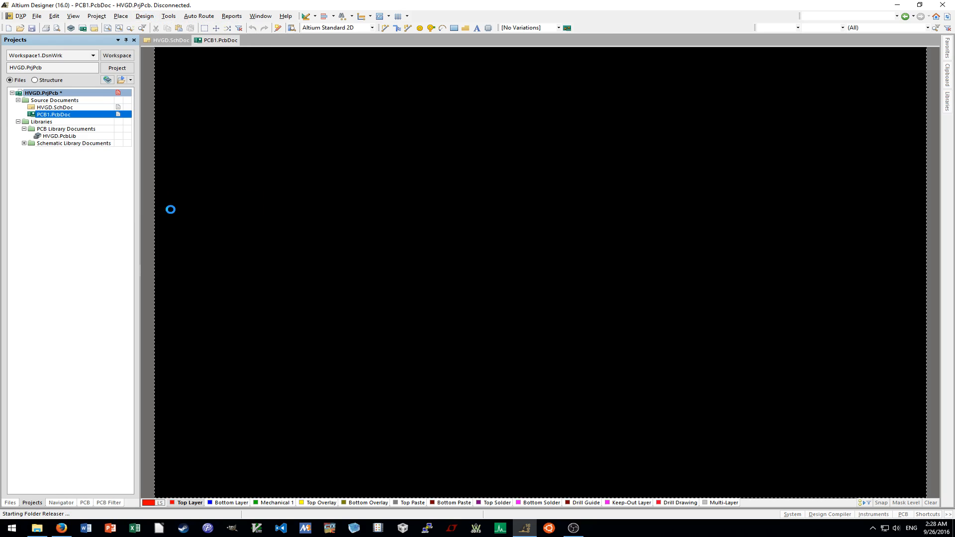
{"action": "left_click", "coordinate": [427, 46]}
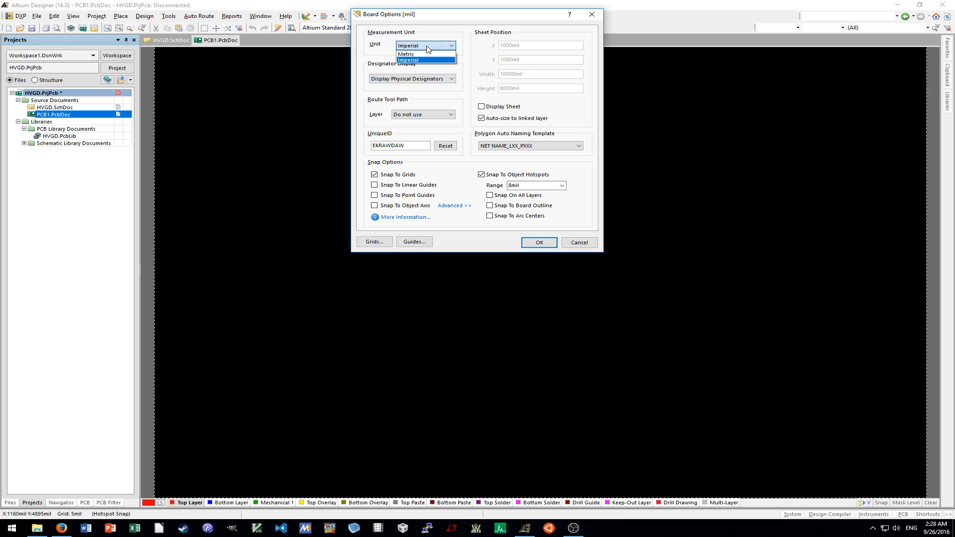
{"action": "left_click", "coordinate": [425, 54]}
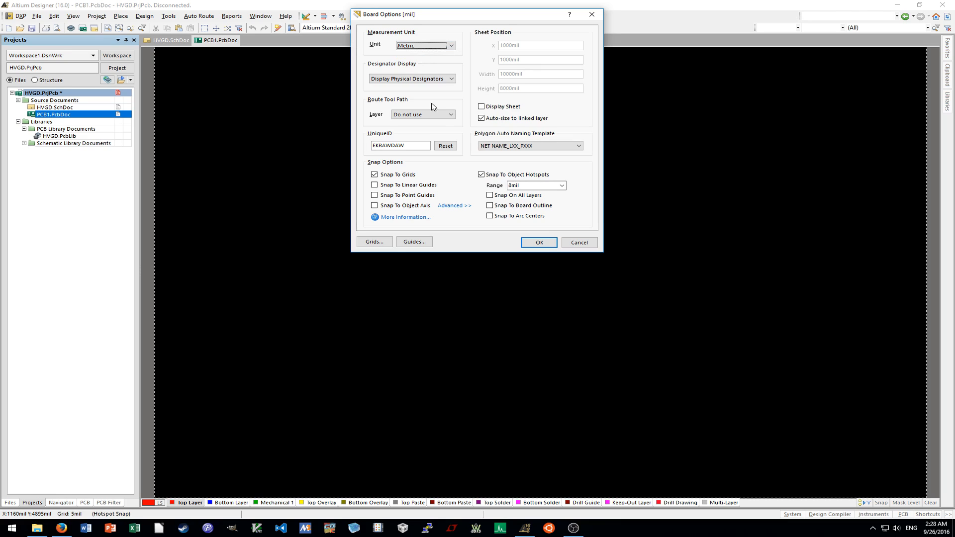
{"action": "left_click", "coordinate": [481, 176]}
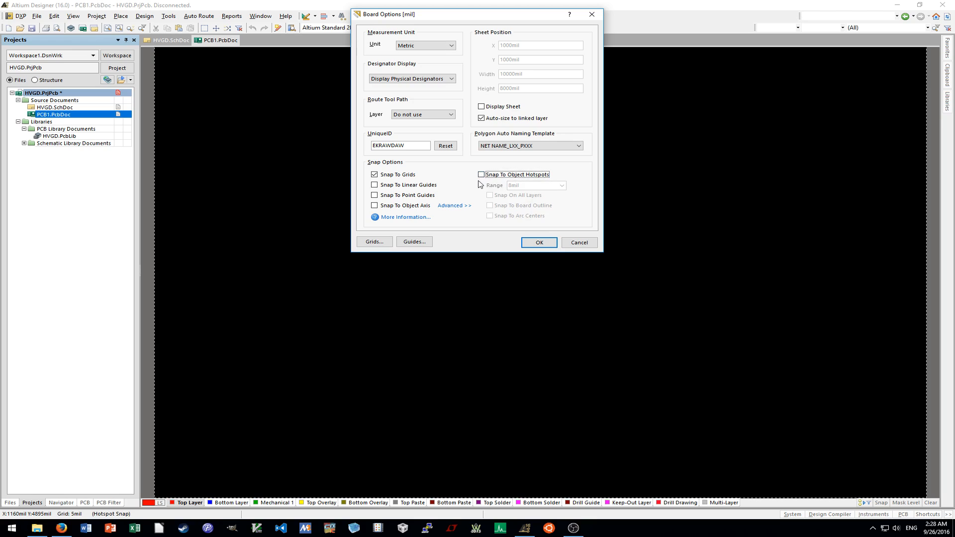
Set the global board snap grid step to 0.025 mm with a 10x coarse multiplier and apply the board options.
{"action": "left_click", "coordinate": [375, 241]}
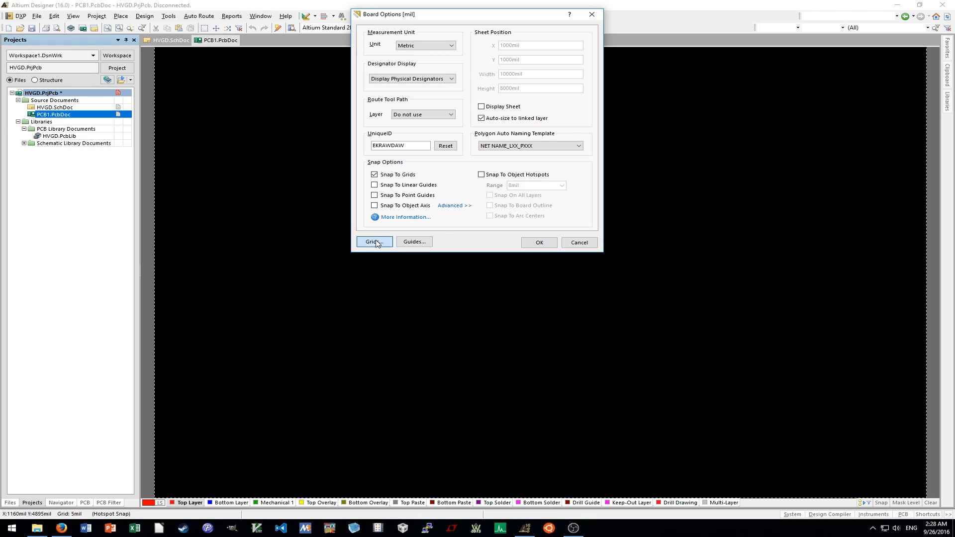
{"action": "double_click", "coordinate": [313, 144]}
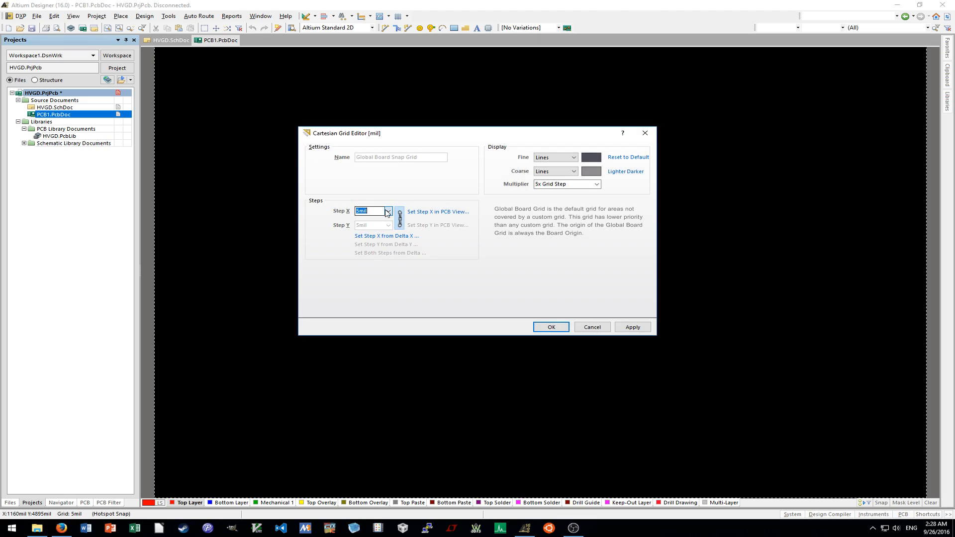
{"action": "left_click", "coordinate": [383, 211]}
{"action": "left_click", "coordinate": [374, 261]}
{"action": "left_click", "coordinate": [572, 184]}
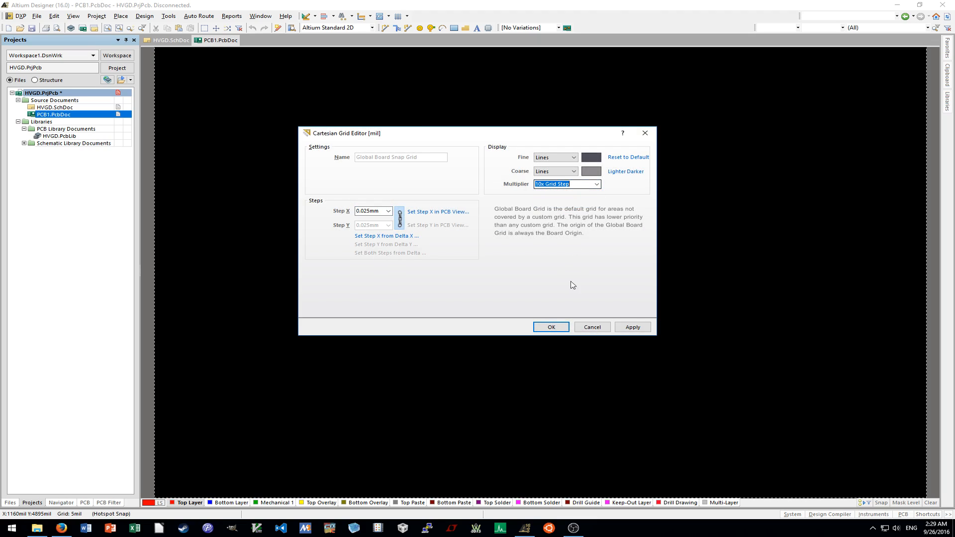
{"action": "left_click", "coordinate": [551, 327]}
{"action": "left_click", "coordinate": [565, 332]}
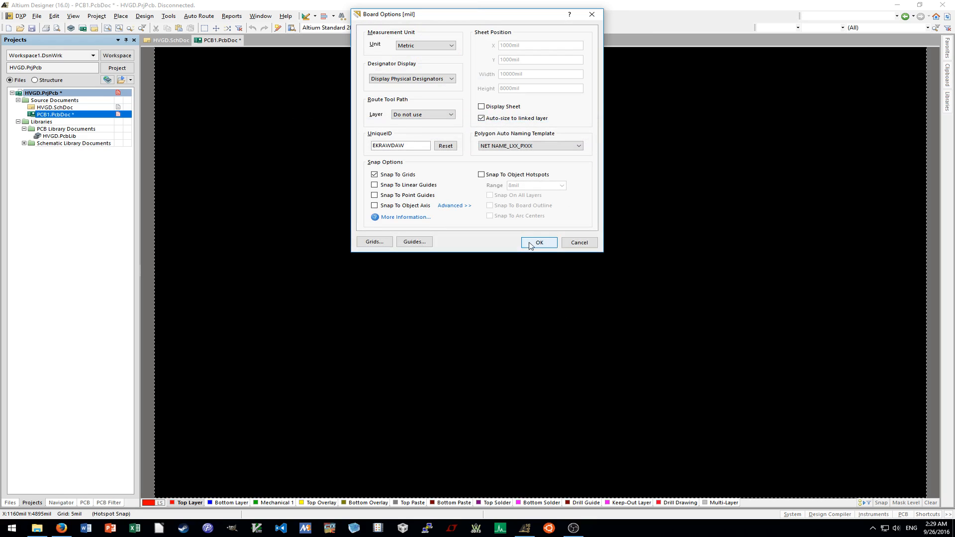
{"action": "left_click", "coordinate": [538, 243]}
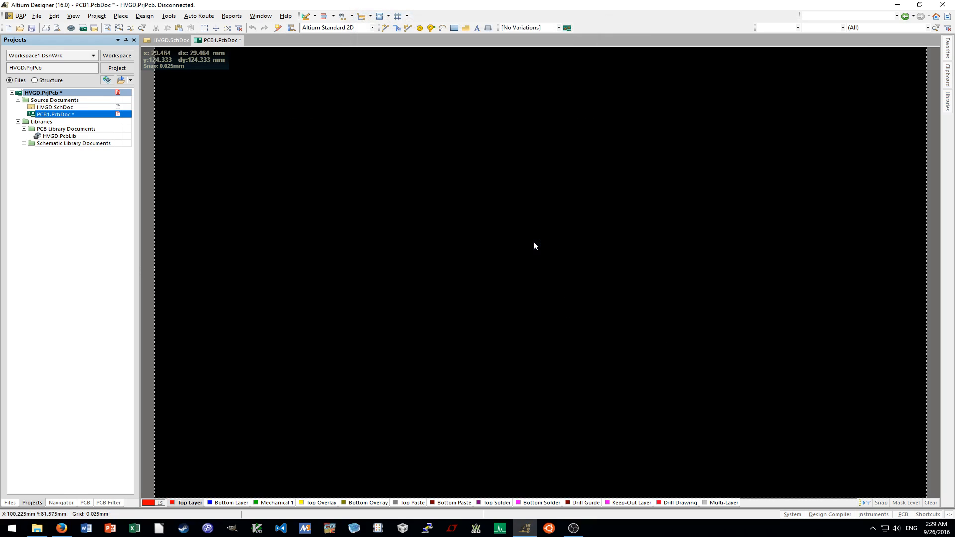
Review the PCB Editor's general preferences, including the online DRC and object snap options.
{"action": "left_click", "coordinate": [19, 16]}
{"action": "left_click", "coordinate": [56, 55]}
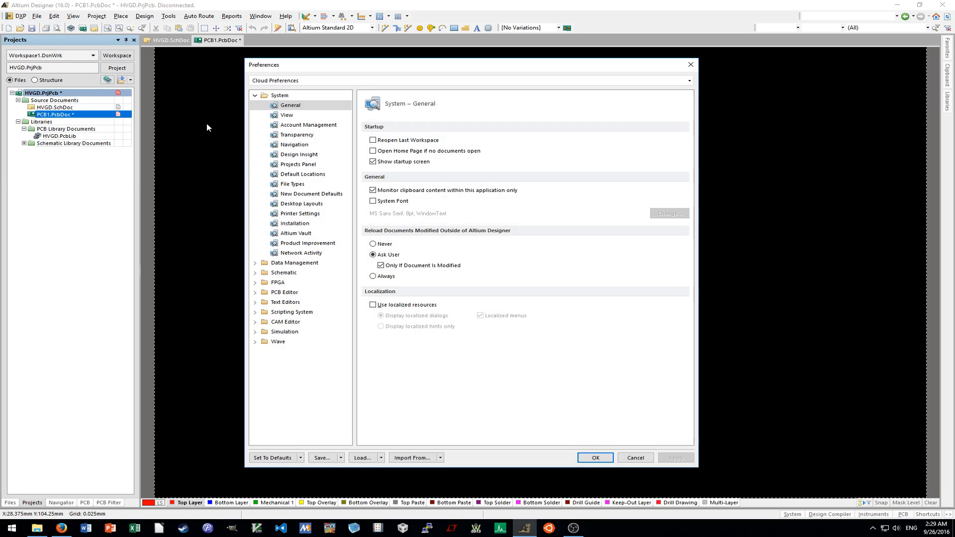
{"action": "left_click", "coordinate": [284, 292]}
{"action": "left_click", "coordinate": [290, 145]}
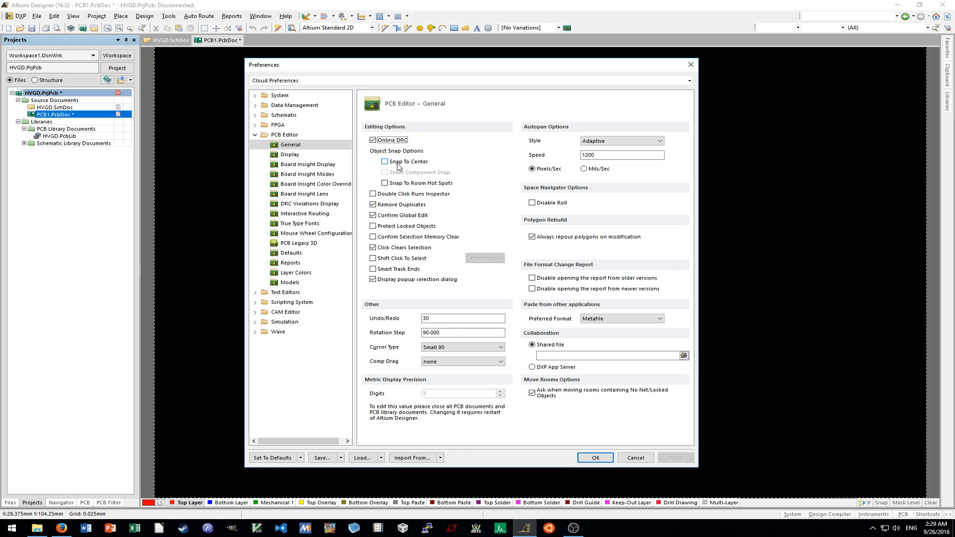
{"action": "left_click", "coordinate": [639, 458]}
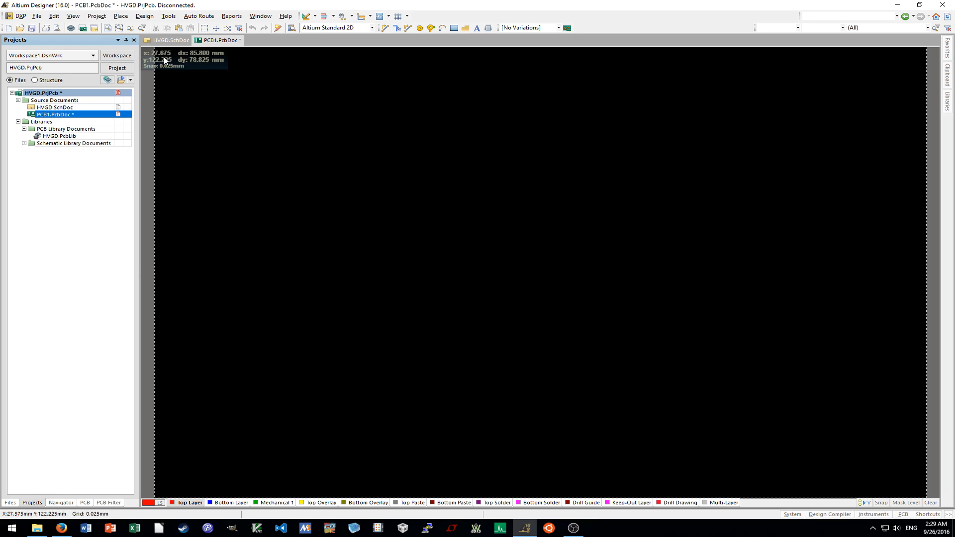
Open the PCB design rules and disable the assembly testpoint, component clearance, differential pairs routing and fabrication testpoint rules.
{"action": "left_click", "coordinate": [145, 16]}
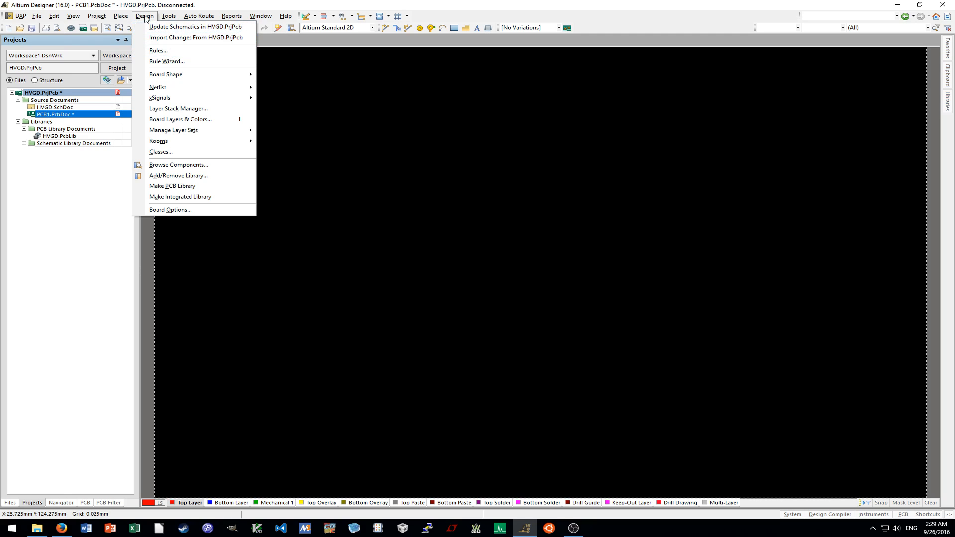
{"action": "left_click", "coordinate": [164, 51]}
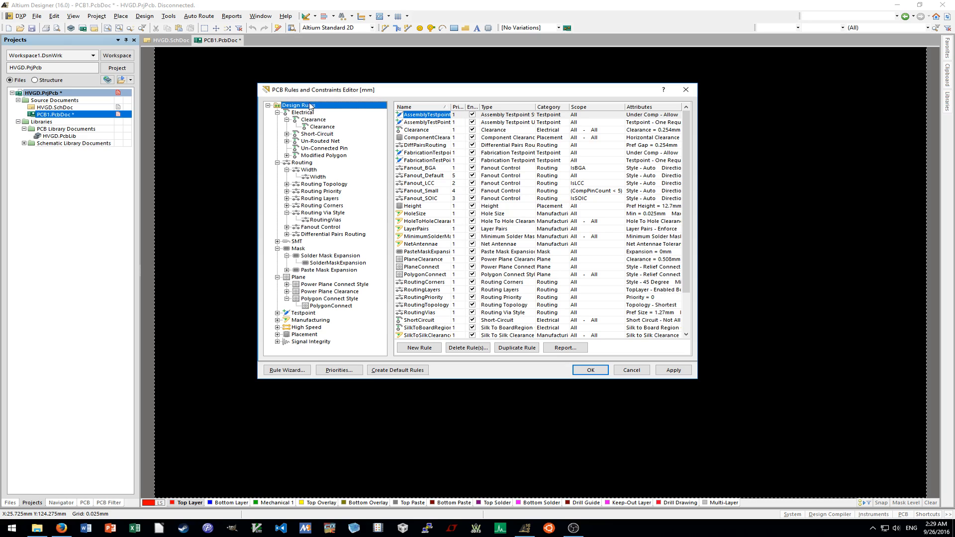
{"action": "scroll", "coordinate": [520, 187], "scroll_direction": "down", "scroll_amount": 2}
{"action": "scroll", "coordinate": [520, 187], "scroll_direction": "up", "scroll_amount": 2}
{"action": "scroll", "coordinate": [496, 129], "scroll_direction": "down", "scroll_amount": 2}
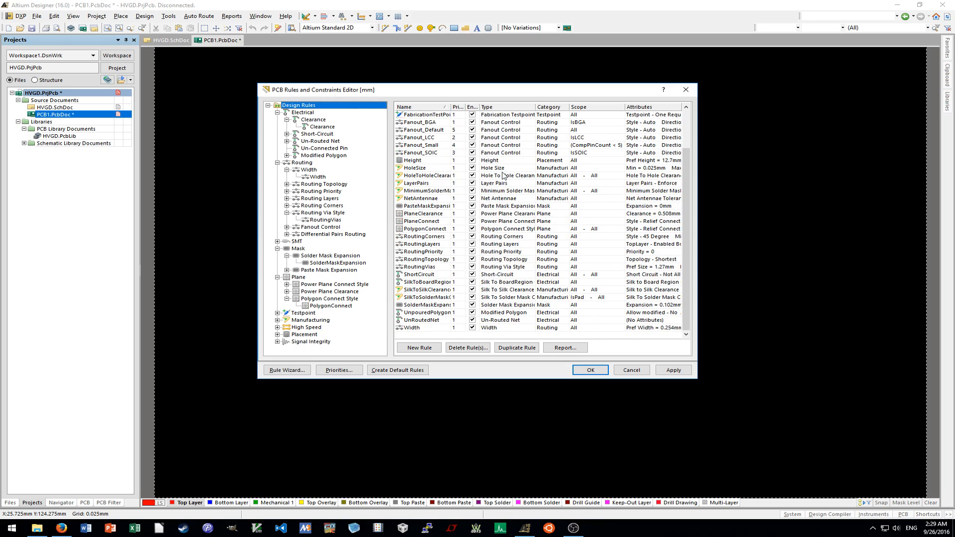
{"action": "scroll", "coordinate": [504, 176], "scroll_direction": "up", "scroll_amount": 2}
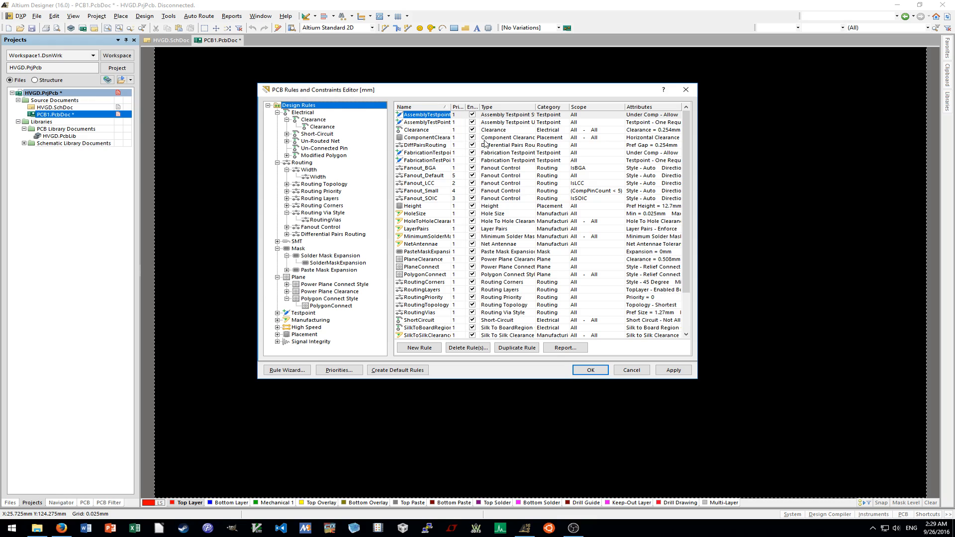
{"action": "left_click", "coordinate": [471, 115]}
{"action": "left_click", "coordinate": [472, 122]}
{"action": "left_click", "coordinate": [472, 138]}
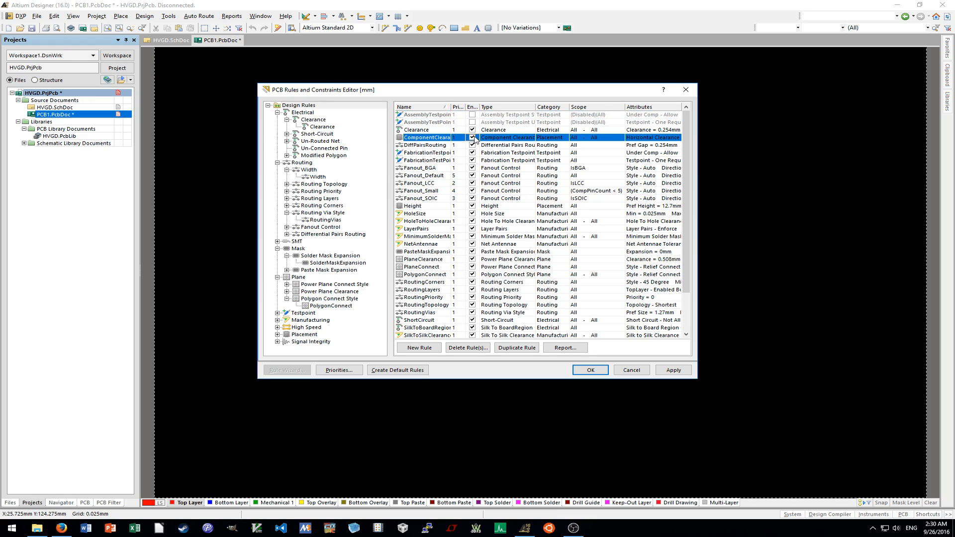
{"action": "left_click", "coordinate": [472, 145]}
{"action": "left_click", "coordinate": [472, 152]}
{"action": "left_click", "coordinate": [472, 160]}
Disable the five fanout control rules: BGA, Default, LCC, Small and SOIC.
{"action": "left_click", "coordinate": [472, 167]}
{"action": "left_click", "coordinate": [472, 176]}
{"action": "left_click", "coordinate": [472, 183]}
{"action": "left_click", "coordinate": [472, 190]}
{"action": "left_click", "coordinate": [472, 198]}
Disable the height, hole size, hole-to-hole, layer pairs, minimum solder mask, net antennae, paste mask, plane clearance and plane connect rules.
{"action": "left_click", "coordinate": [473, 206]}
{"action": "left_click", "coordinate": [473, 214]}
{"action": "left_click", "coordinate": [473, 221]}
{"action": "left_click", "coordinate": [473, 229]}
{"action": "left_click", "coordinate": [472, 237]}
{"action": "left_click", "coordinate": [472, 244]}
{"action": "left_click", "coordinate": [473, 252]}
{"action": "left_click", "coordinate": [472, 259]}
{"action": "left_click", "coordinate": [472, 267]}
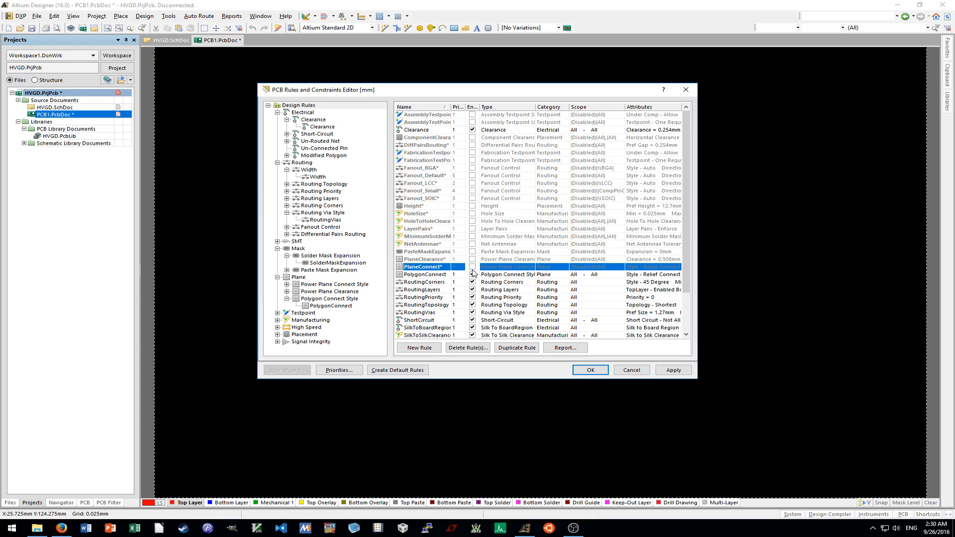
Disable the routing corners, routing layers, routing priority and routing topology rules, leaving PolygonConnect enabled.
{"action": "left_click", "coordinate": [496, 276]}
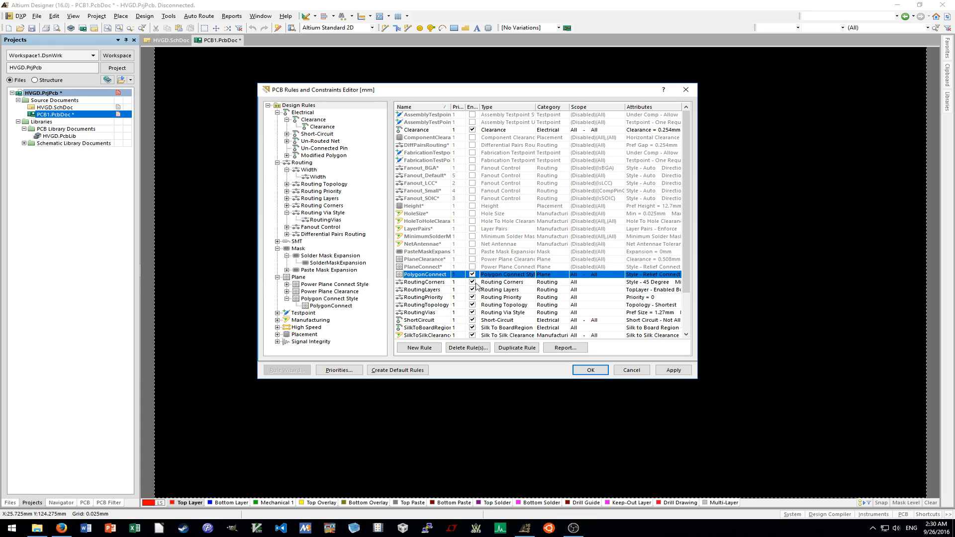
{"action": "left_click", "coordinate": [473, 282]}
{"action": "left_click", "coordinate": [473, 289]}
{"action": "left_click", "coordinate": [473, 297]}
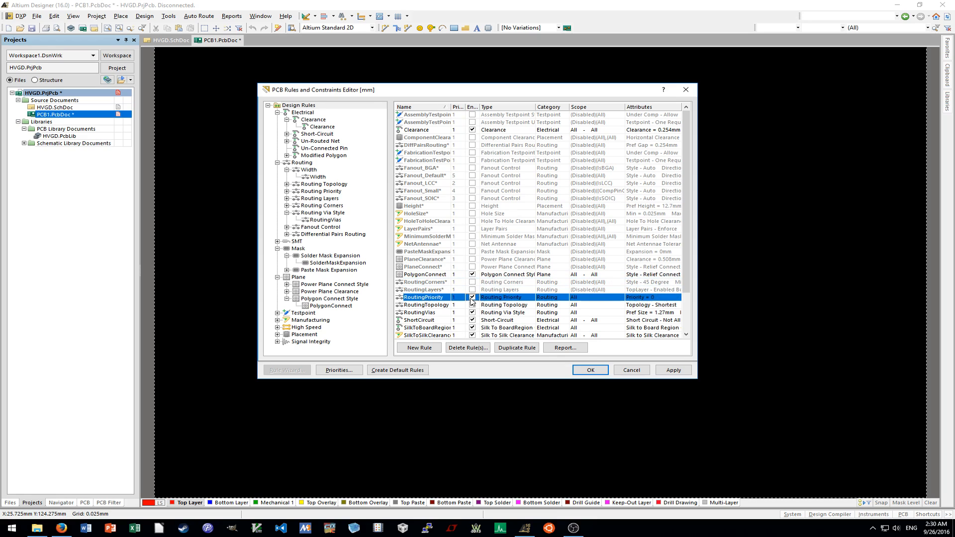
{"action": "left_click", "coordinate": [473, 304]}
{"action": "scroll", "coordinate": [504, 314], "scroll_direction": "down", "scroll_amount": 2}
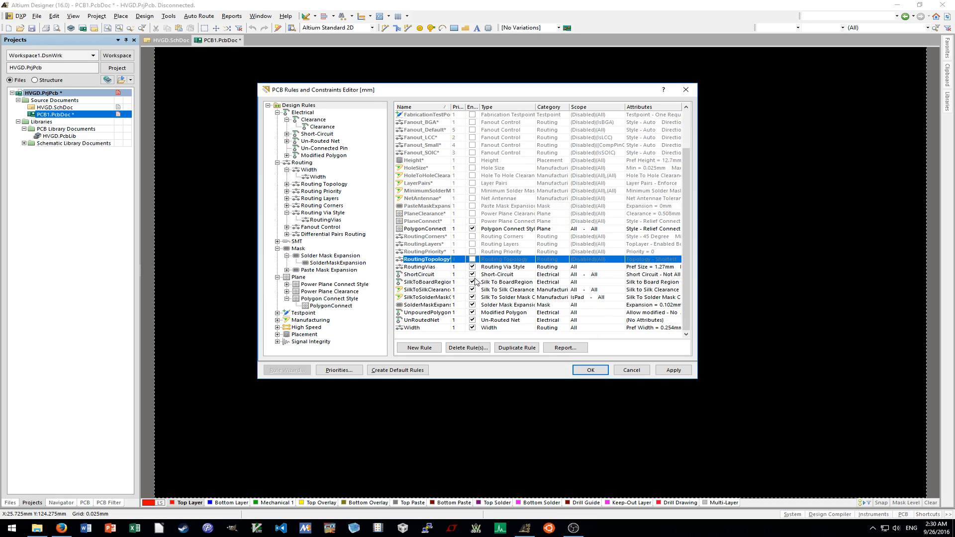
Disable the silk-to-board-region, silk-to-silk, silk-to-solder-mask and unpoured polygon rules, and apply the rule changes.
{"action": "left_click", "coordinate": [473, 282]}
{"action": "left_click", "coordinate": [473, 290]}
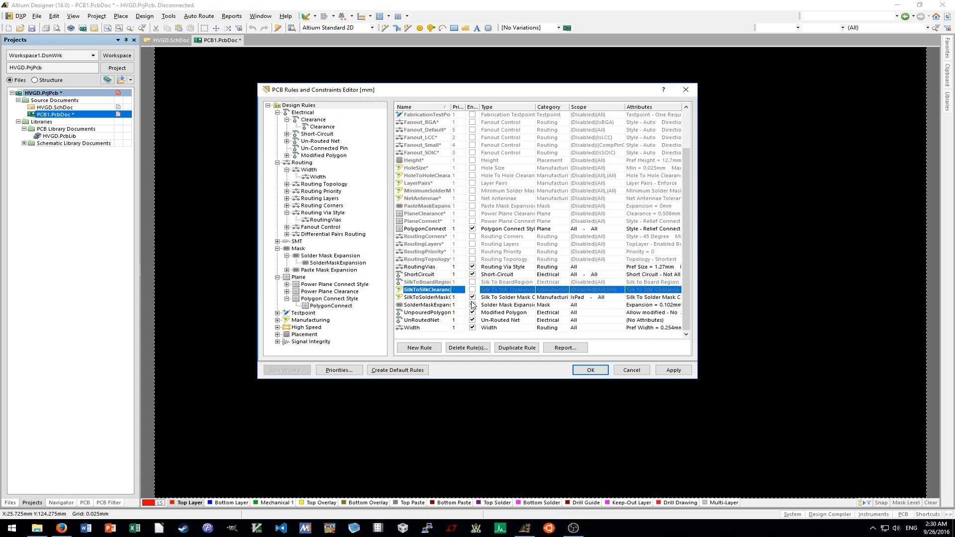
{"action": "left_click", "coordinate": [473, 298]}
{"action": "left_click", "coordinate": [473, 297]}
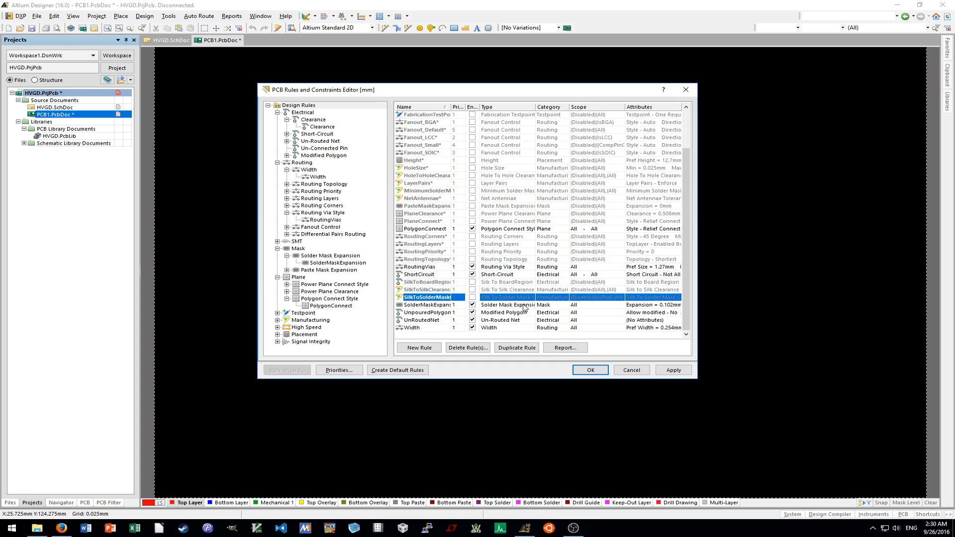
{"action": "left_click", "coordinate": [472, 313]}
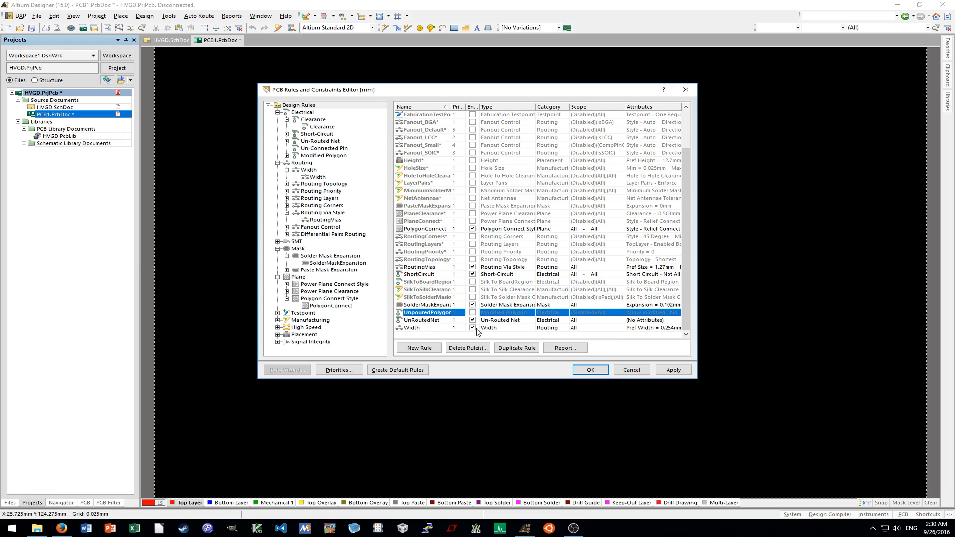
{"action": "left_click", "coordinate": [674, 371]}
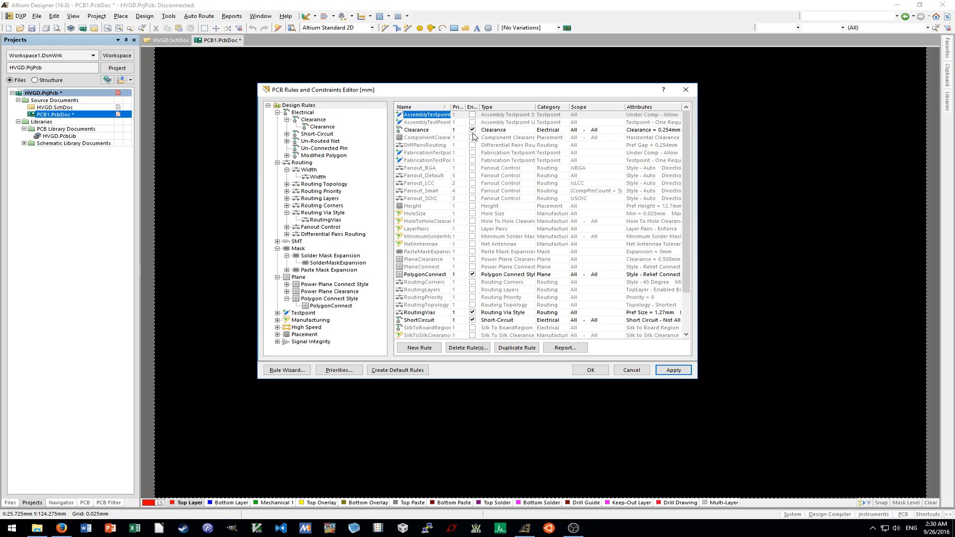
Review the enabled rules: Clearance, PolygonConnect, RoutingVias, ShortCircuit, SolderMaskExpansion, UnRoutedNet and Width.
{"action": "left_click", "coordinate": [429, 131]}
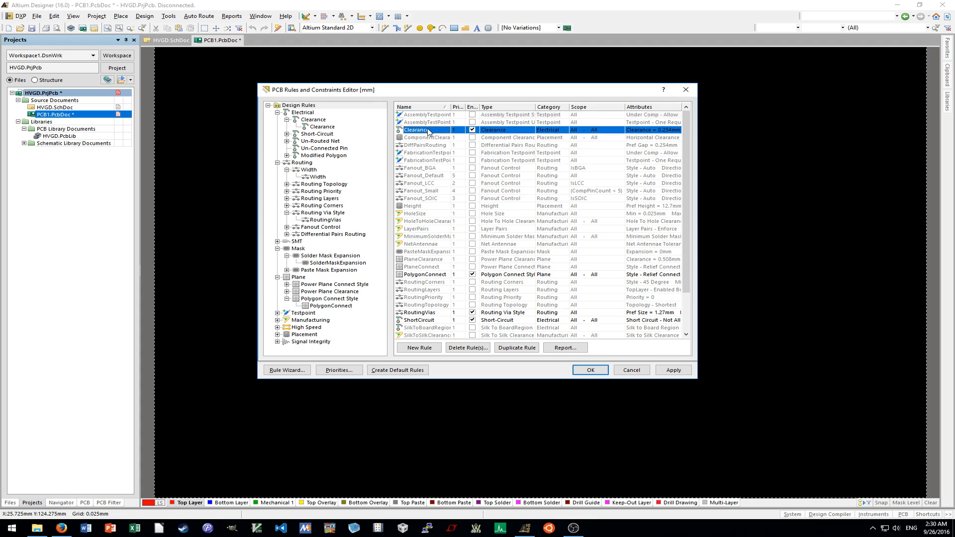
{"action": "left_click", "coordinate": [504, 131]}
{"action": "scroll", "coordinate": [522, 248], "scroll_direction": "down", "scroll_amount": 2}
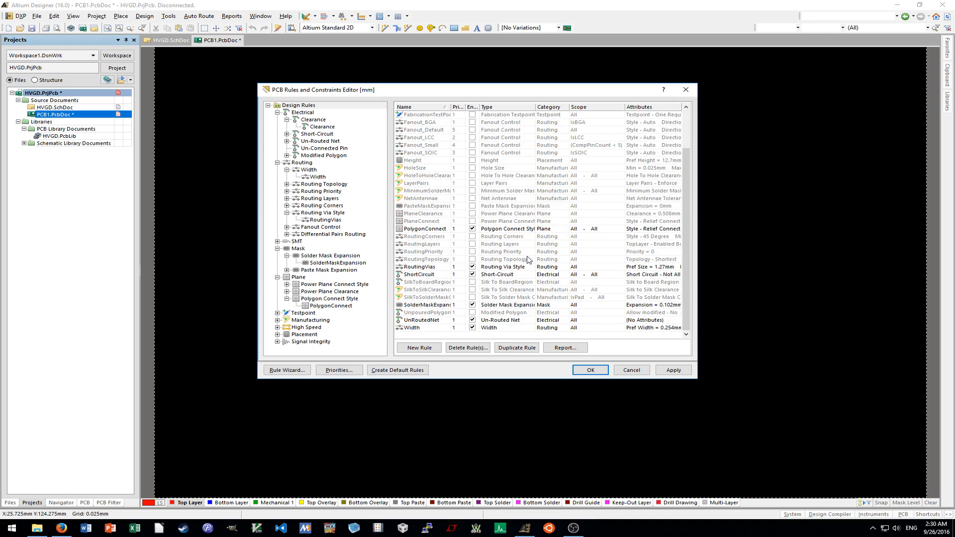
{"action": "left_click", "coordinate": [516, 229]}
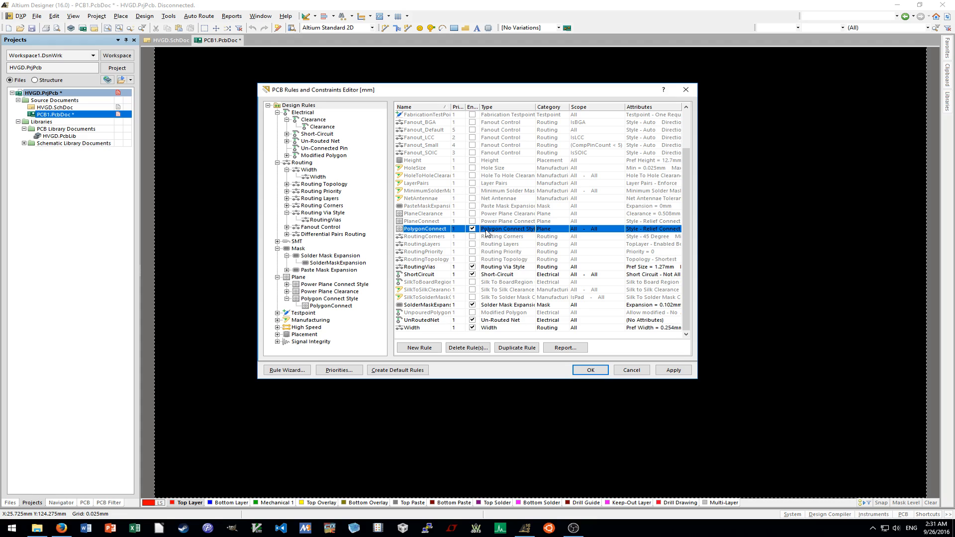
{"action": "left_click", "coordinate": [497, 268]}
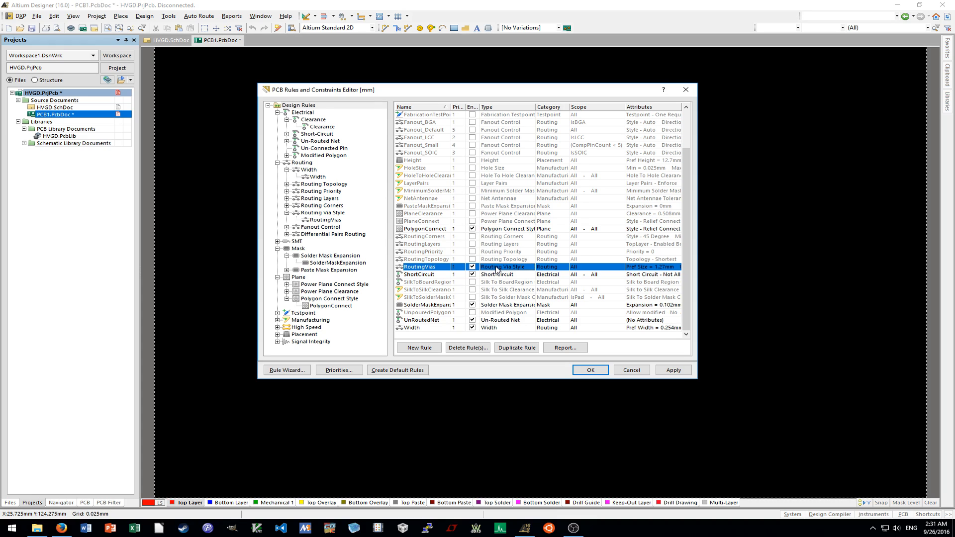
{"action": "left_click", "coordinate": [495, 275]}
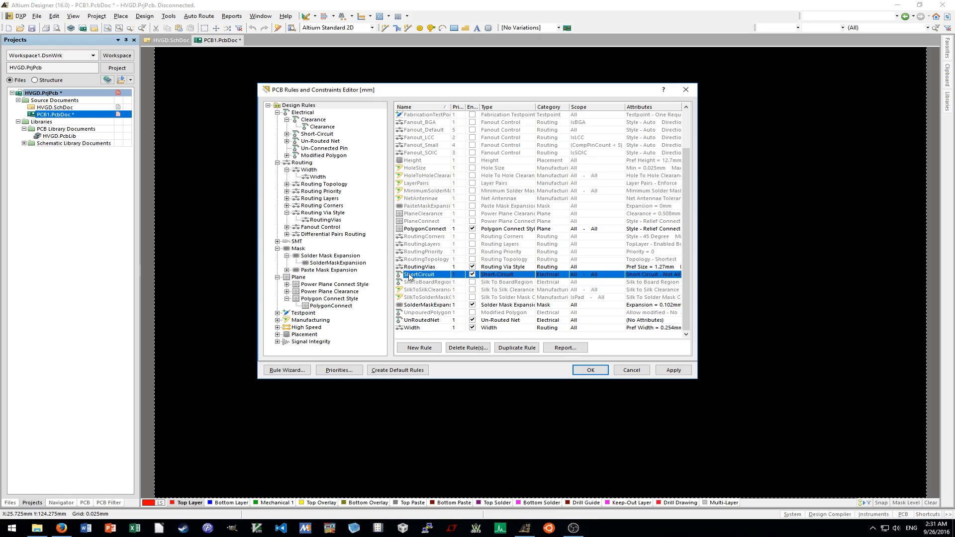
{"action": "scroll", "coordinate": [401, 278], "scroll_direction": "up", "scroll_amount": 2}
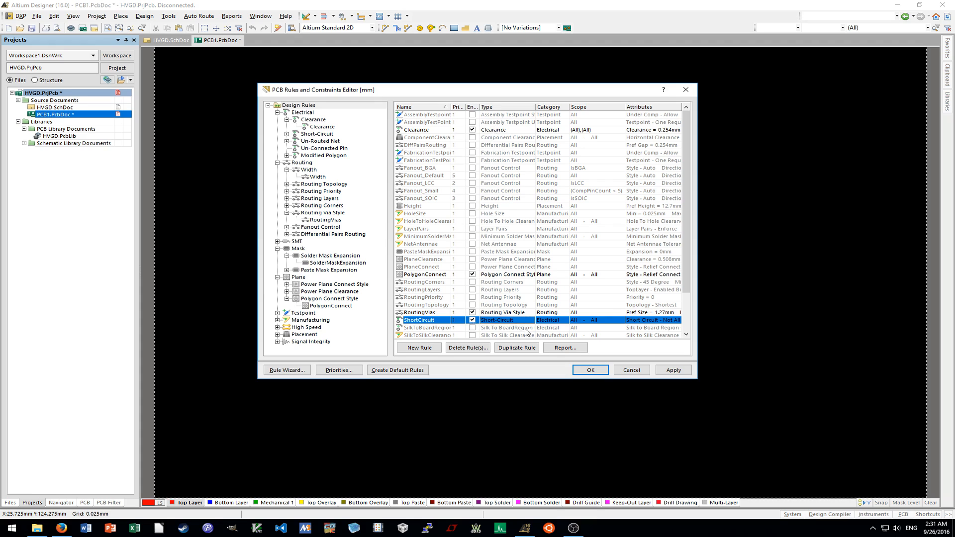
{"action": "scroll", "coordinate": [516, 329], "scroll_direction": "down", "scroll_amount": 2}
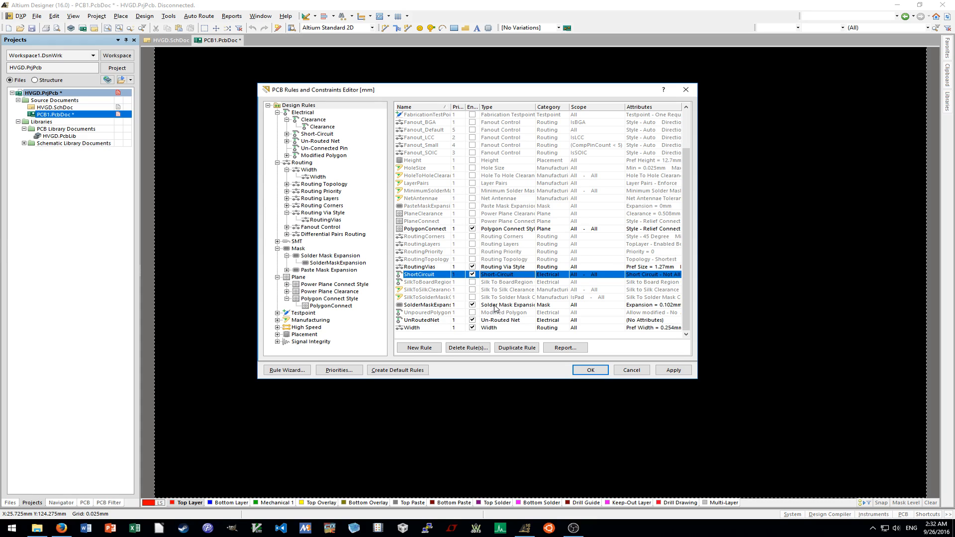
{"action": "left_click", "coordinate": [494, 306]}
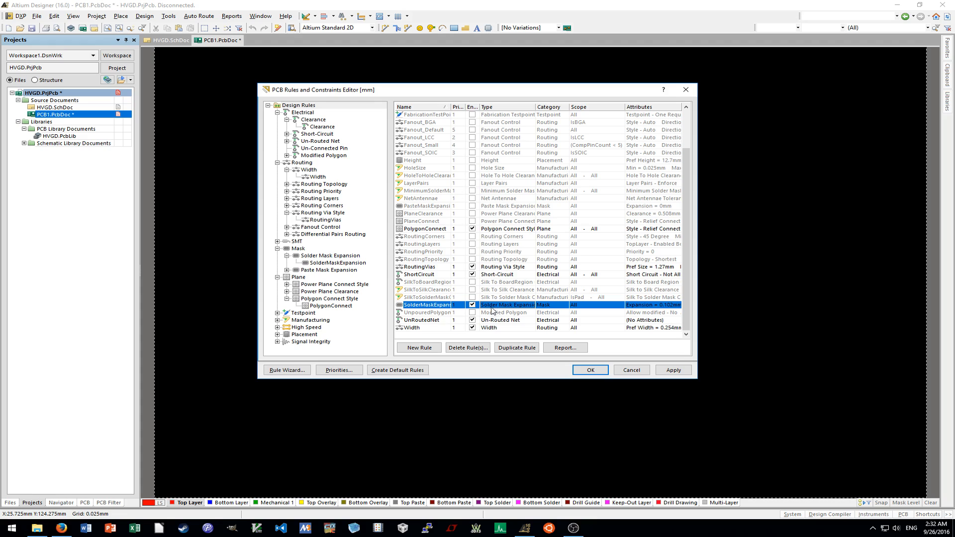
{"action": "left_click", "coordinate": [472, 305]}
{"action": "left_click", "coordinate": [472, 305]}
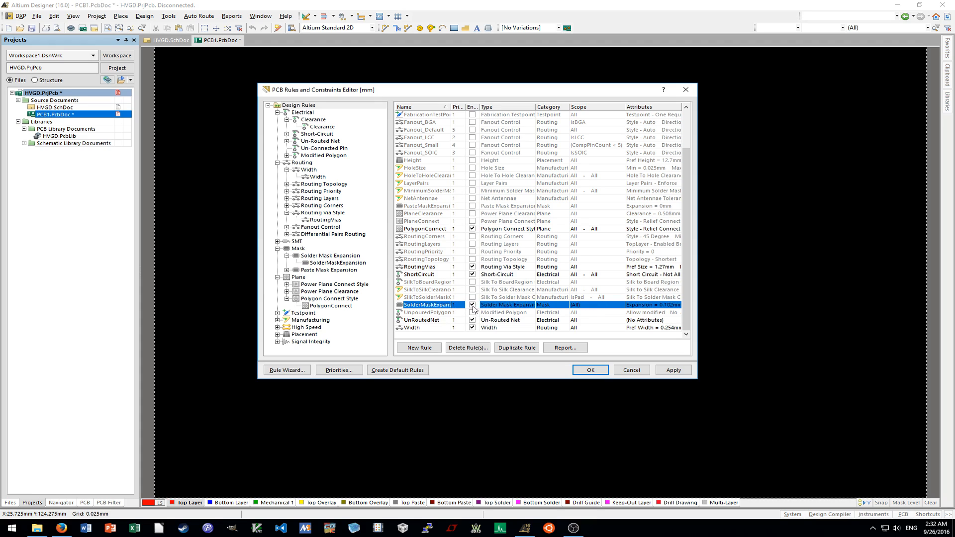
{"action": "left_click", "coordinate": [516, 323]}
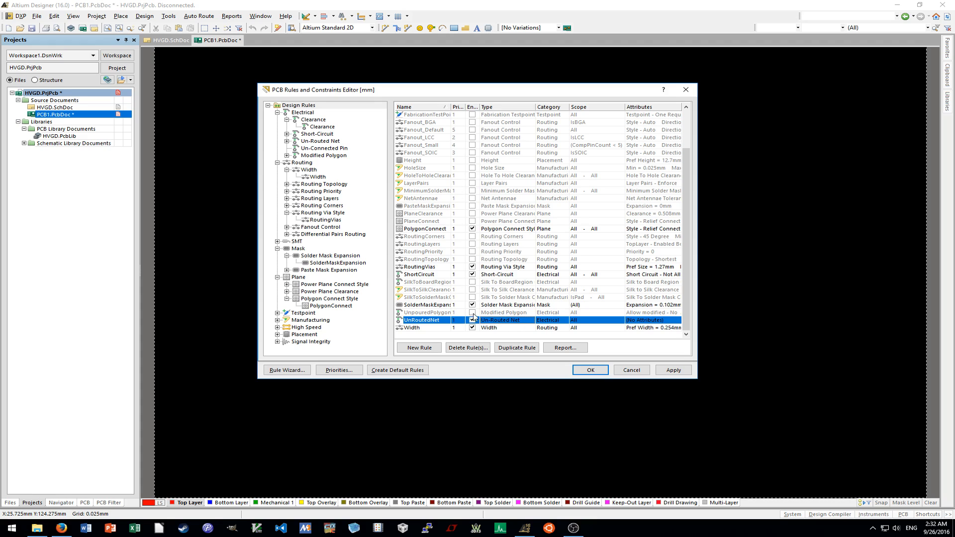
{"action": "left_click", "coordinate": [512, 328]}
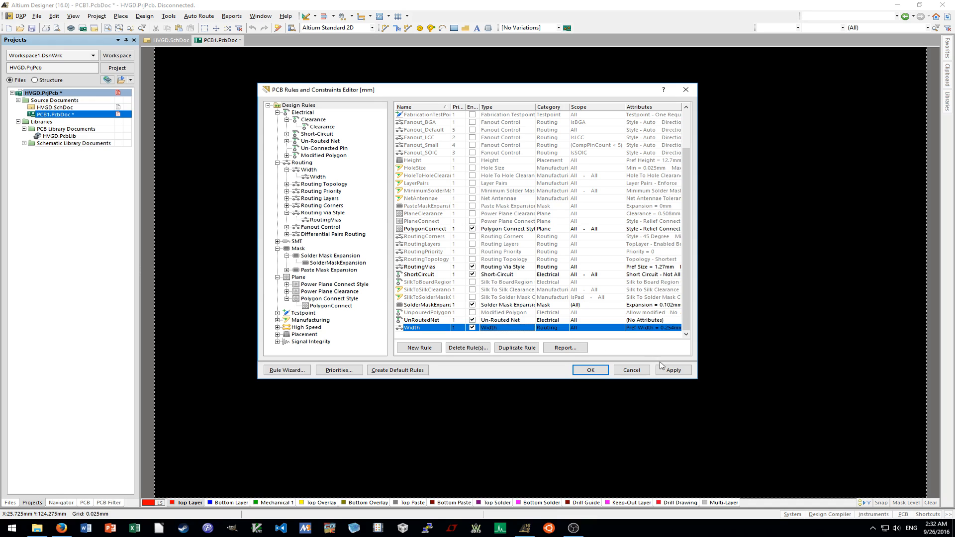
{"action": "left_click", "coordinate": [675, 372]}
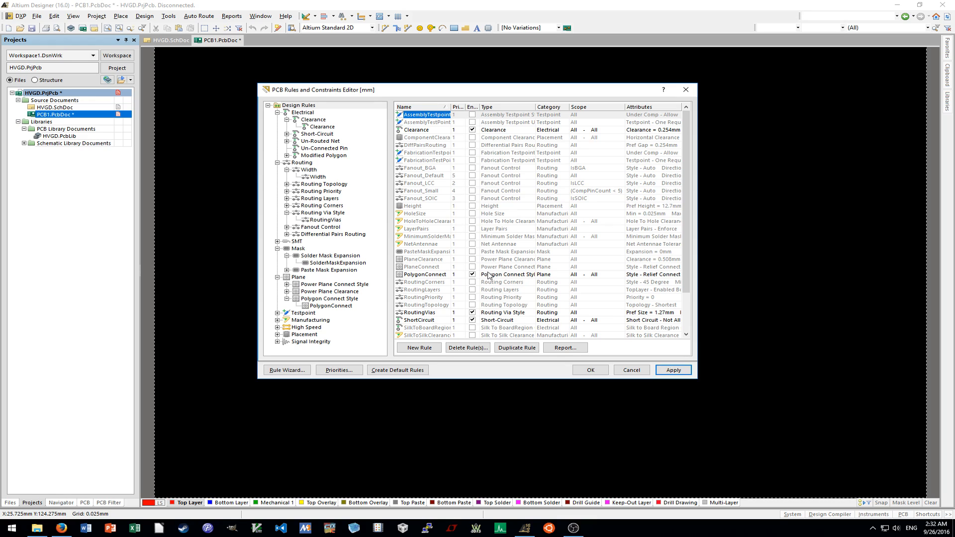
Set the minimum clearance between different nets to 0.15 mm in the Clearance rule.
{"action": "left_click", "coordinate": [327, 128]}
{"action": "left_click", "coordinate": [501, 215]}
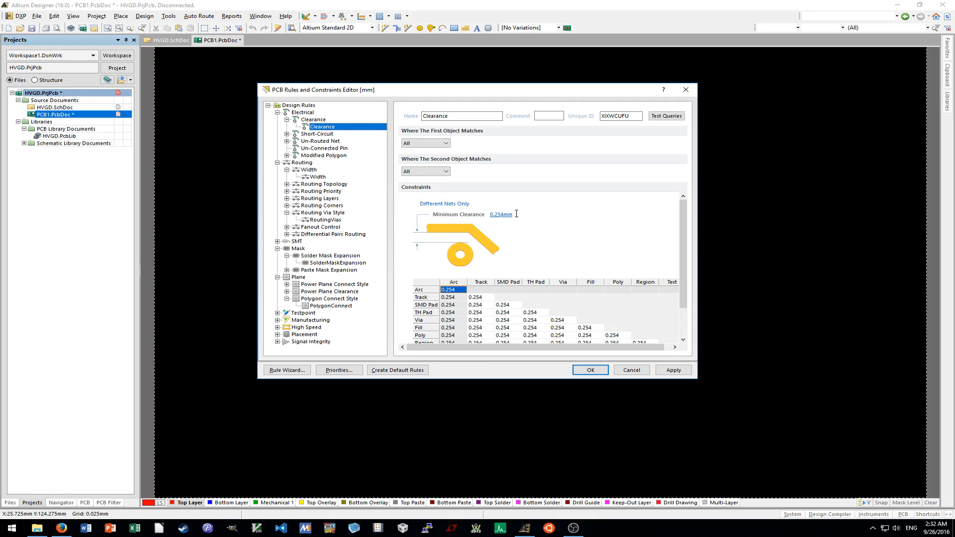
{"action": "type", "text": "0.15"}
Set the routing Width rule to 0.15 mm minimum, 0.15 mm preferred and 0.5 mm maximum, and apply it.
{"action": "left_click", "coordinate": [317, 177]}
{"action": "left_click", "coordinate": [454, 186]}
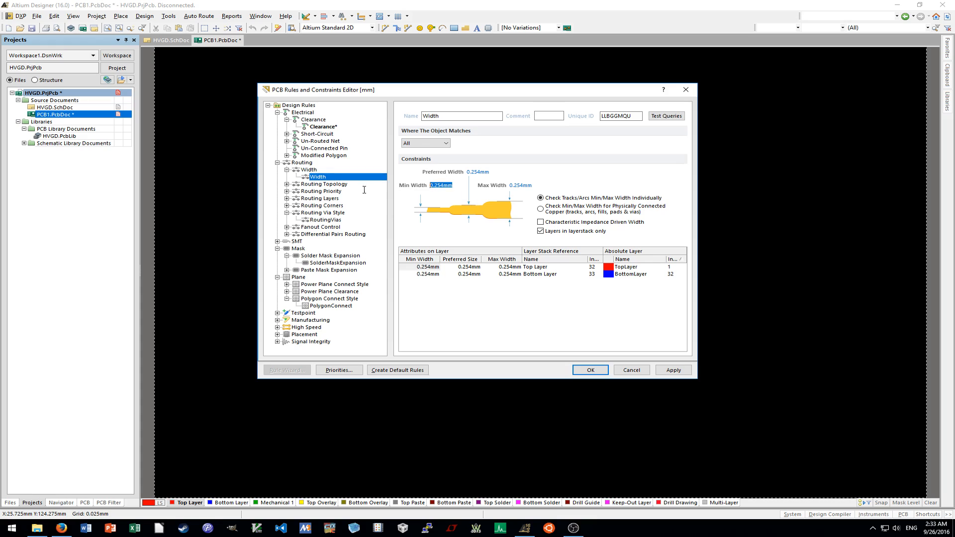
{"action": "key", "text": "BackSpace"}
{"action": "type", "text": "0.15"}
{"action": "key", "text": "Tab"}
{"action": "type", "text": "0.15"}
{"action": "key", "text": "Tab"}
{"action": "type", "text": "0.5"}
{"action": "left_click", "coordinate": [674, 371]}
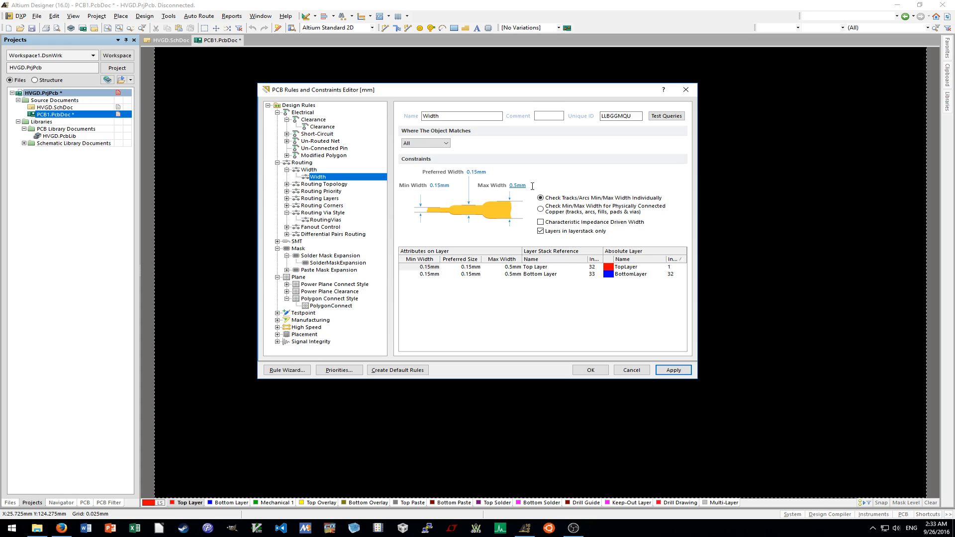
In the RoutingVias rule, set the minimum and preferred via diameter to 0.5 mm, with a larger maximum.
{"action": "left_click", "coordinate": [329, 220]}
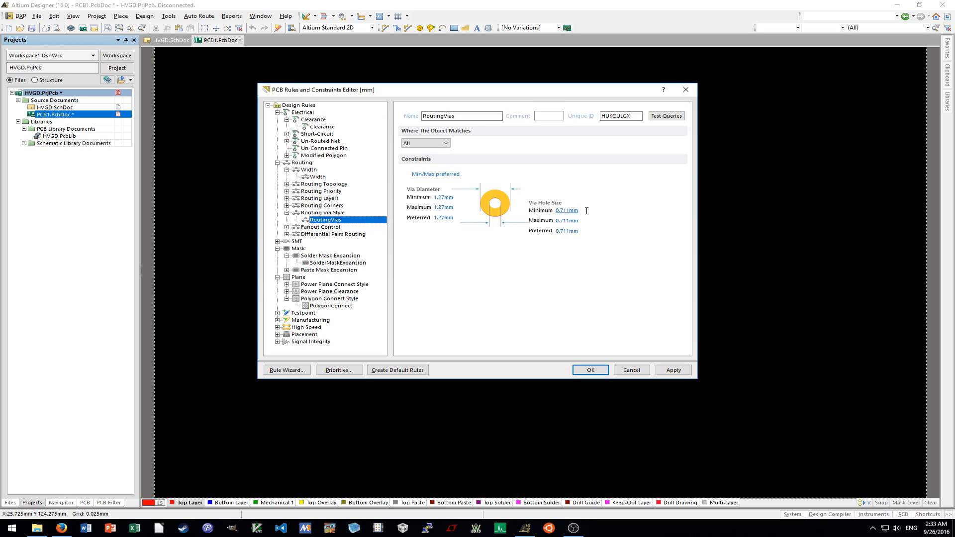
{"action": "left_click", "coordinate": [445, 197]}
{"action": "type", "text": "0.5"}
{"action": "key", "text": "Tab"}
{"action": "type", "text": "0.5"}
{"action": "key", "text": "Tab"}
{"action": "type", "text": "0."}
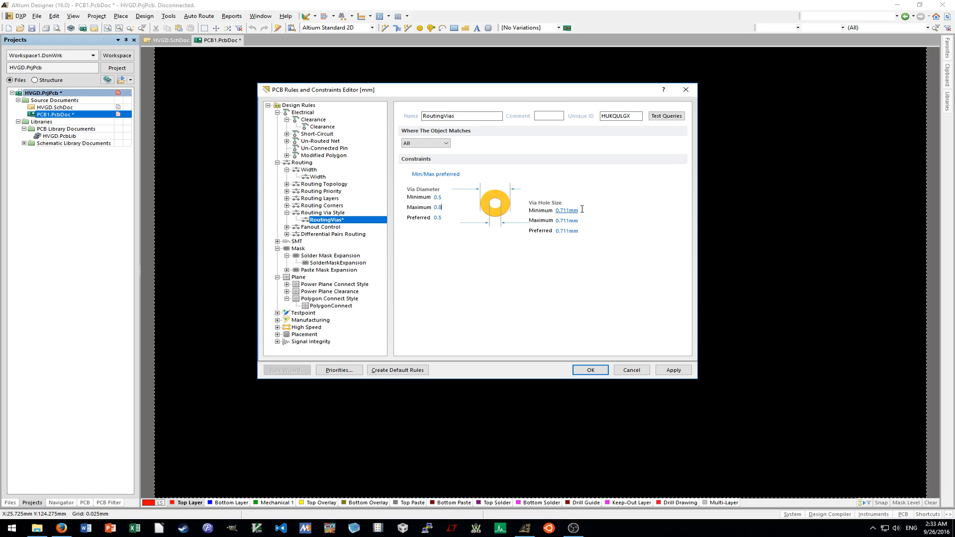
Set the via hole size to 0.3 mm minimum, 0.5 mm maximum and 0.3 mm preferred, and apply the rule.
{"action": "left_click", "coordinate": [581, 211]}
{"action": "type", "text": "0.3"}
{"action": "key", "text": "Tab"}
{"action": "key", "text": "Tab"}
{"action": "type", "text": "0.3"}
{"action": "type", "text": "0.5"}
{"action": "key", "text": "shift+Tab"}
{"action": "type", "text": "0."}
{"action": "left_click", "coordinate": [674, 370]}
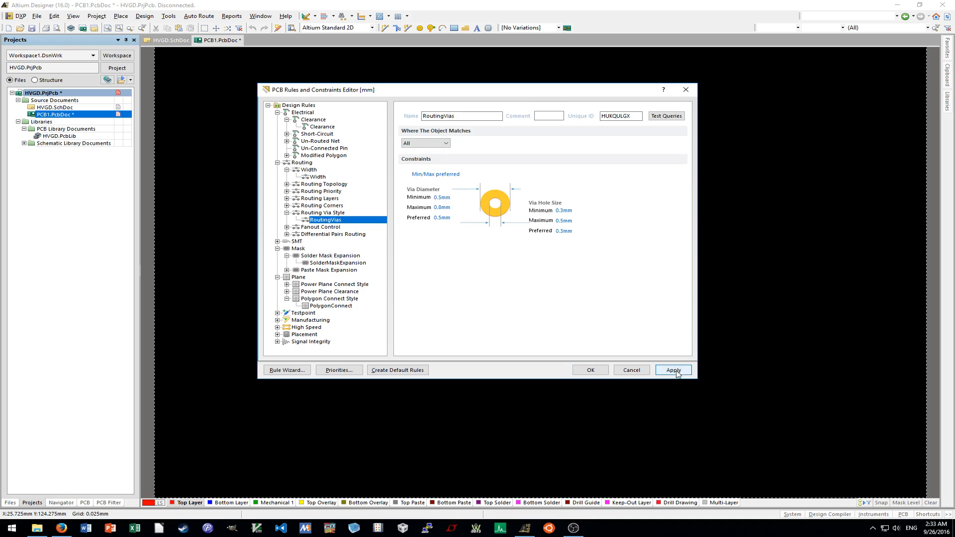
Set the solder mask expansion to 0 mm and apply the rule.
{"action": "left_click", "coordinate": [332, 262]}
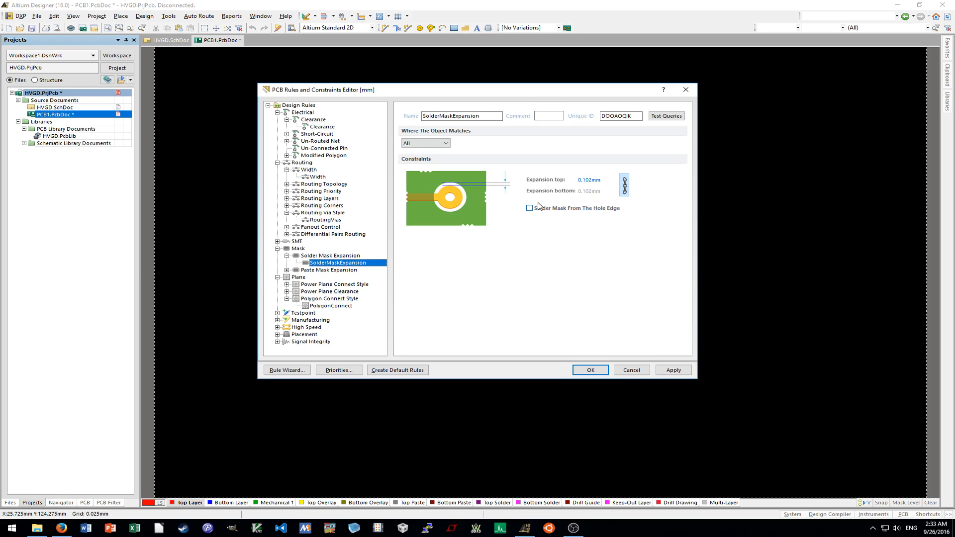
{"action": "left_click", "coordinate": [603, 180]}
{"action": "type", "text": "0."}
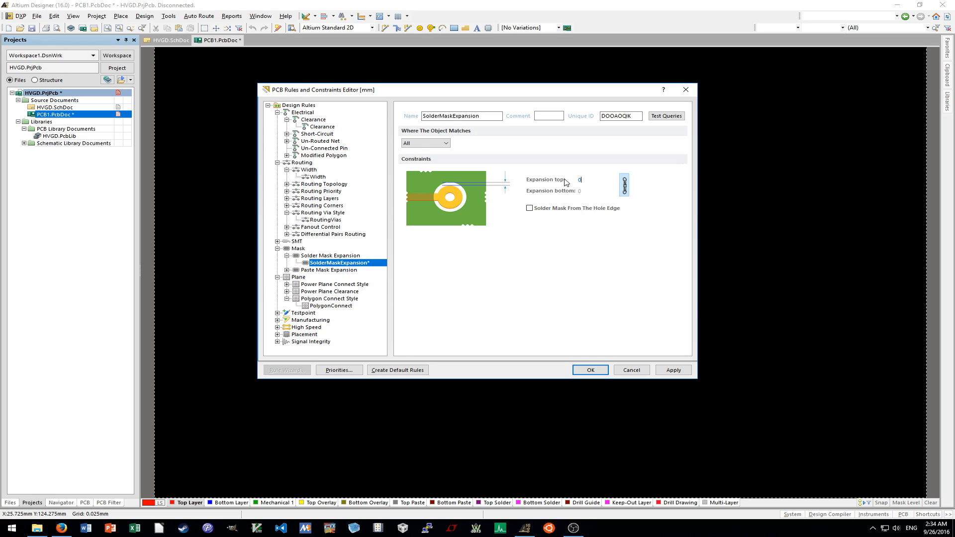
{"action": "left_click", "coordinate": [673, 370]}
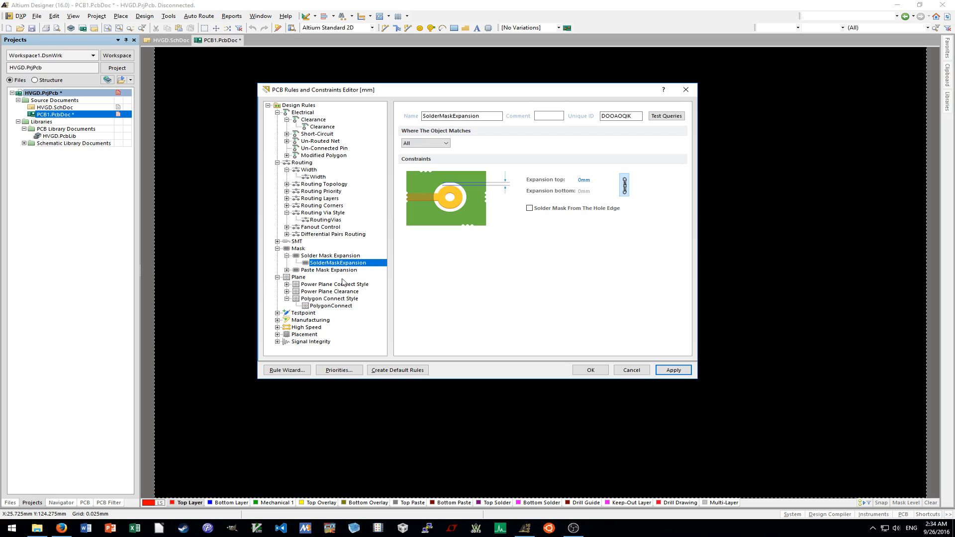
Set the PolygonConnect rule's connect style to Direct Connect, apply it and close the rules editor with the changes accepted.
{"action": "left_click", "coordinate": [329, 306]}
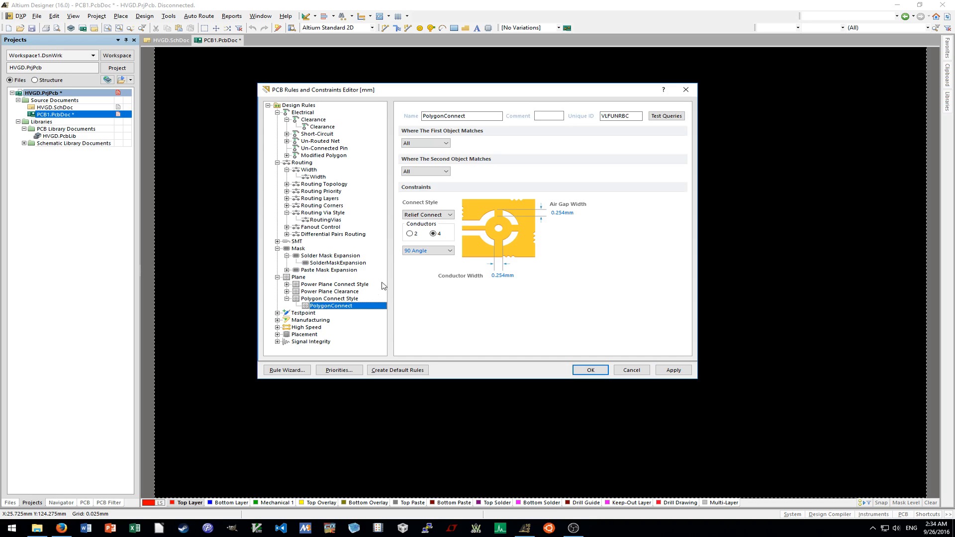
{"action": "left_click", "coordinate": [440, 214]}
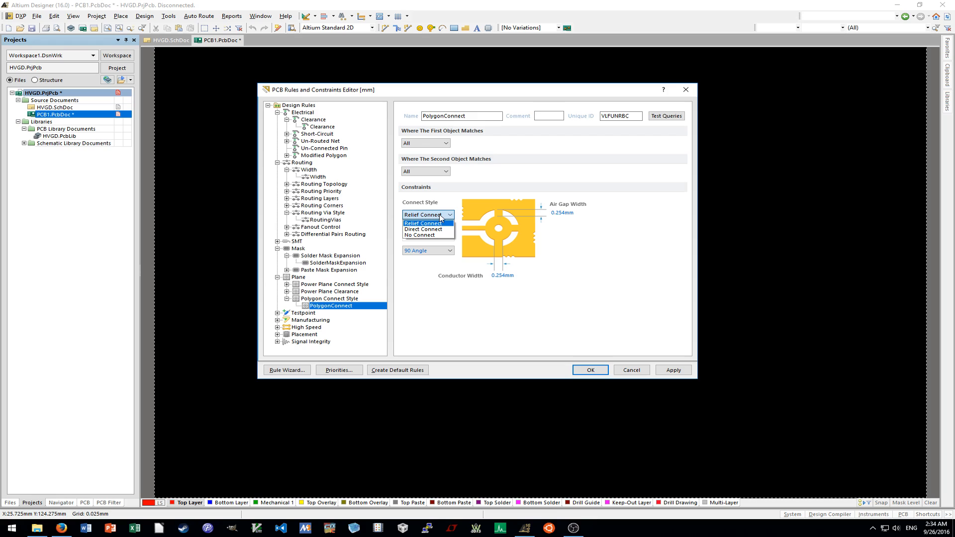
{"action": "left_click", "coordinate": [435, 229]}
{"action": "left_click", "coordinate": [680, 373]}
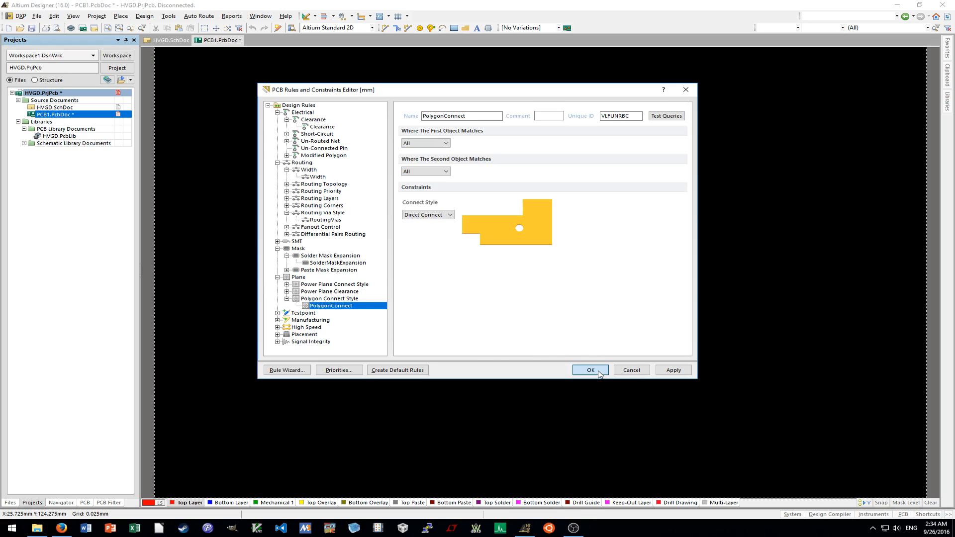
{"action": "left_click", "coordinate": [591, 370]}
Save the PCB document as HVGD in the project folder, and save the HVGD.PrjPcb project.
{"action": "right_click", "coordinate": [59, 116]}
{"action": "left_click", "coordinate": [88, 166]}
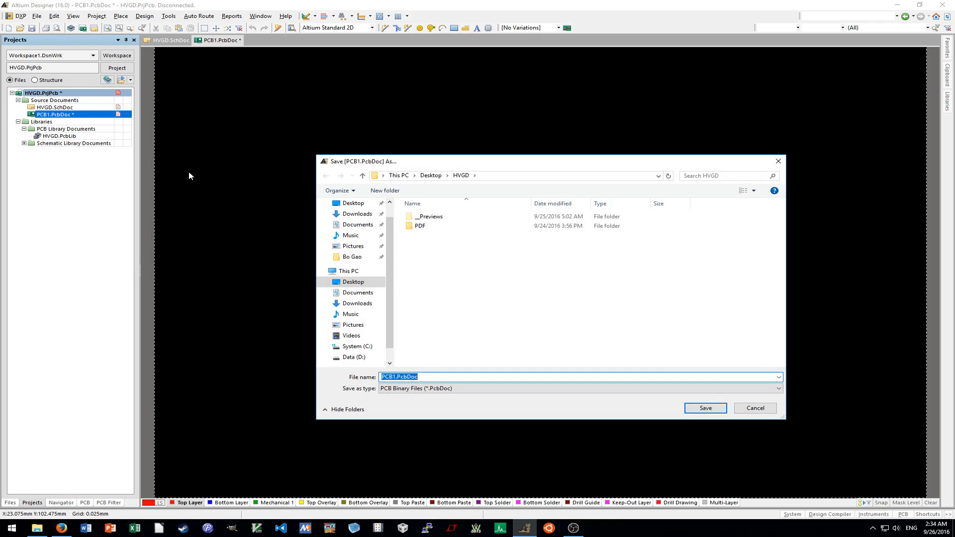
{"action": "type", "text": "HVGD"}
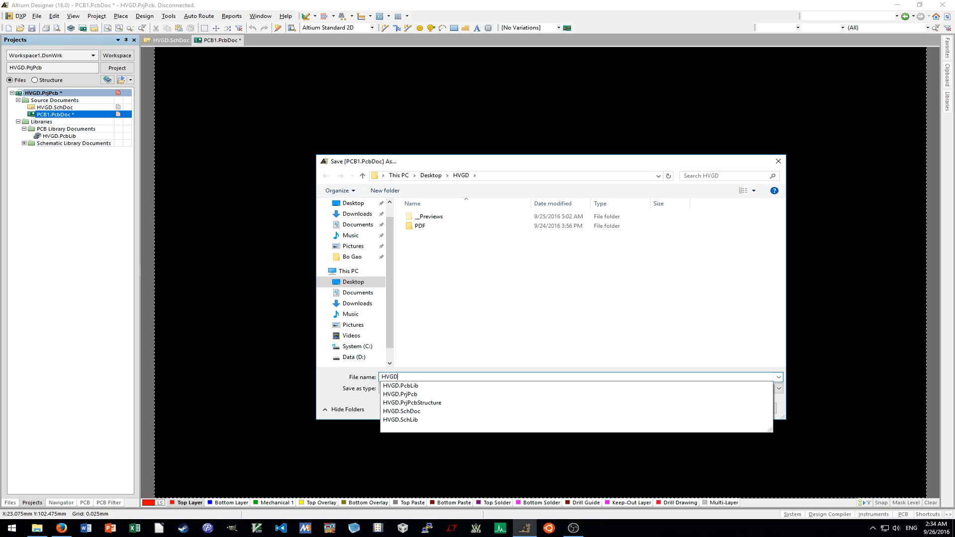
{"action": "key", "text": "Return"}
{"action": "right_click", "coordinate": [81, 94]}
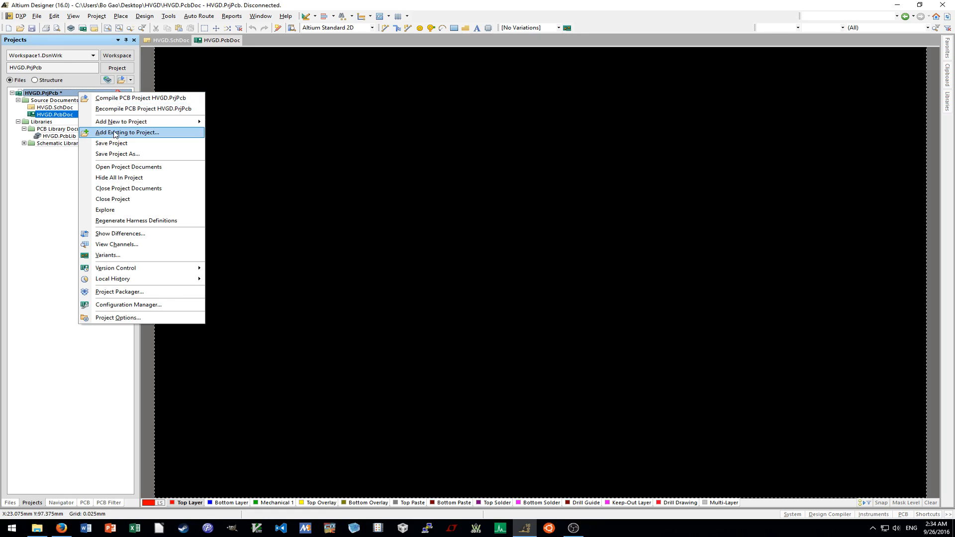
{"action": "left_click", "coordinate": [115, 143]}
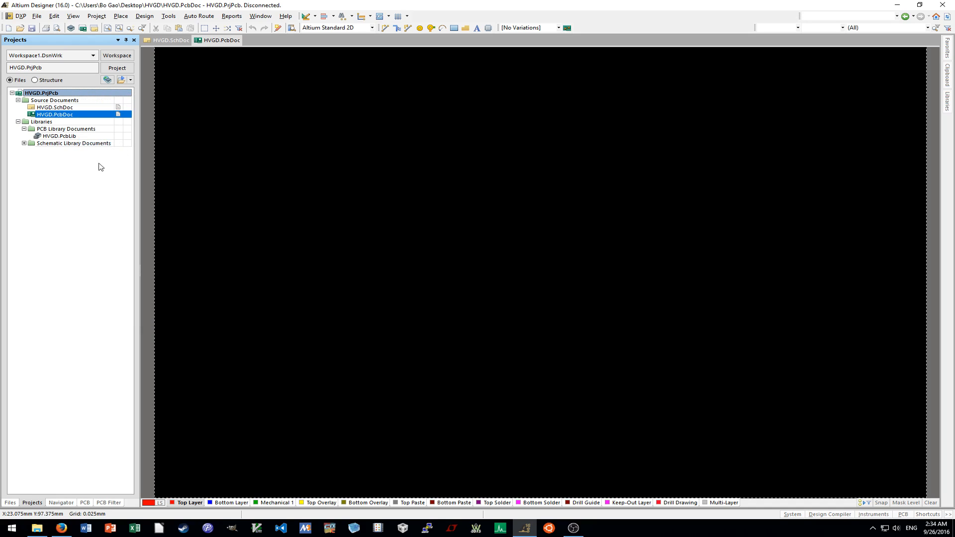
From the HVGD.SchDoc schematic, create an engineering change order to update HVGD.PcbDoc and validate its changes.
{"action": "left_click", "coordinate": [76, 108]}
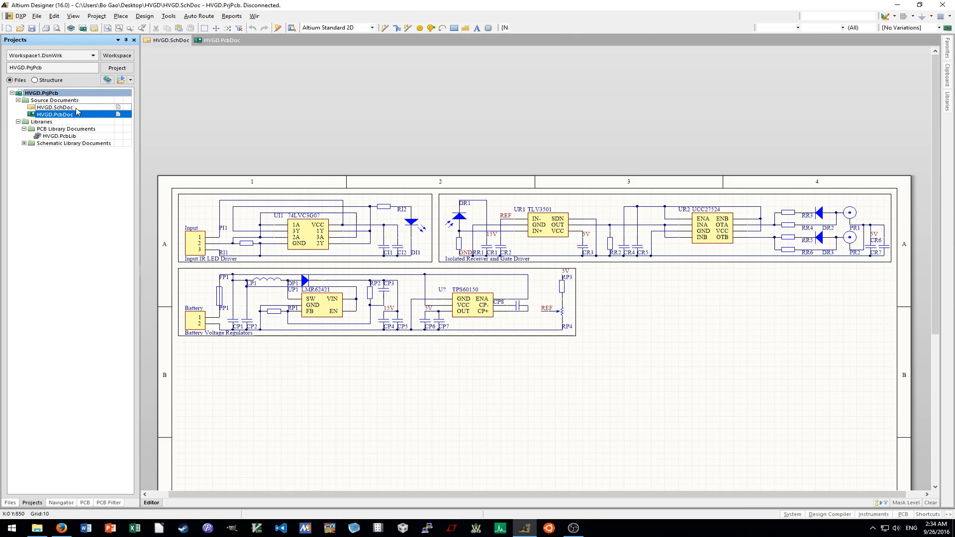
{"action": "left_click", "coordinate": [145, 17]}
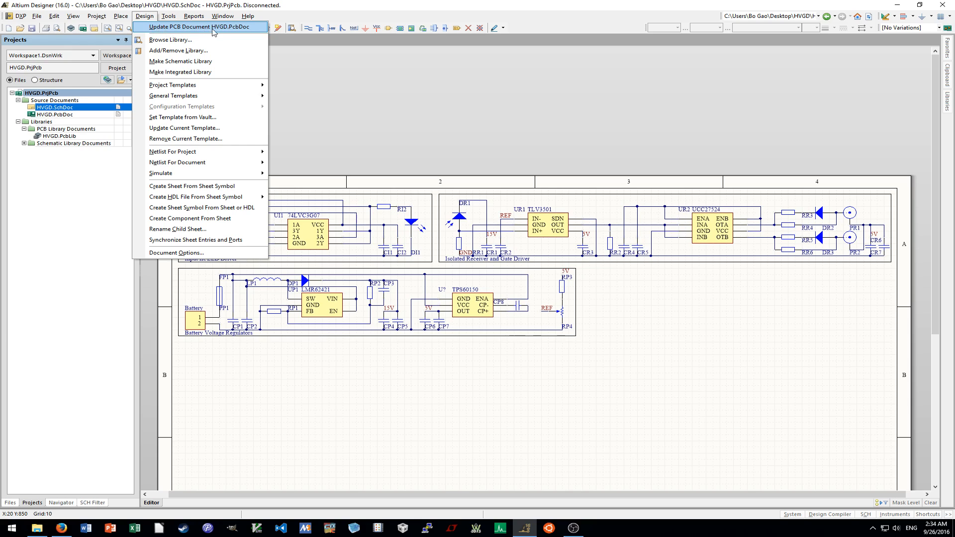
{"action": "left_click", "coordinate": [254, 29]}
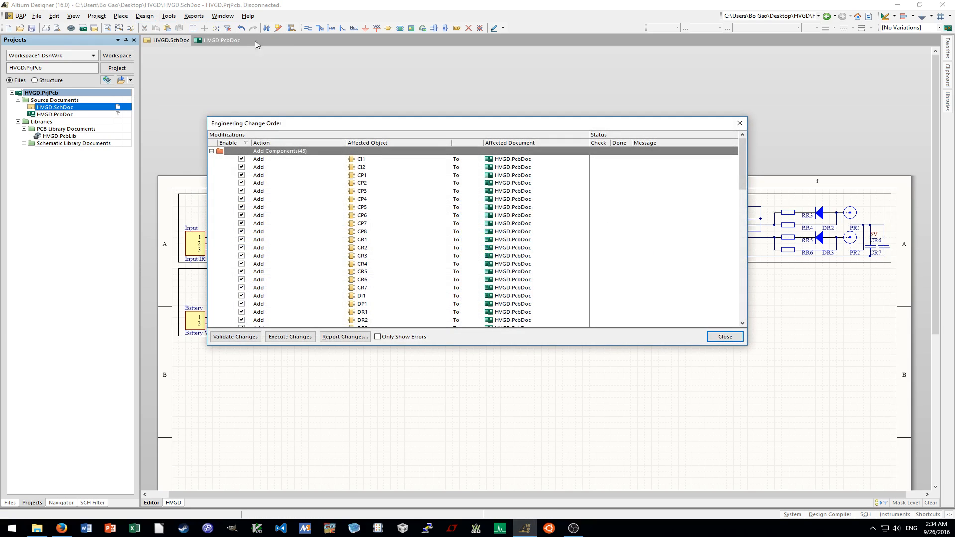
{"action": "left_click", "coordinate": [235, 336]}
Check the validated change list for errors, execute the changes and close the change order.
{"action": "left_click", "coordinate": [402, 338]}
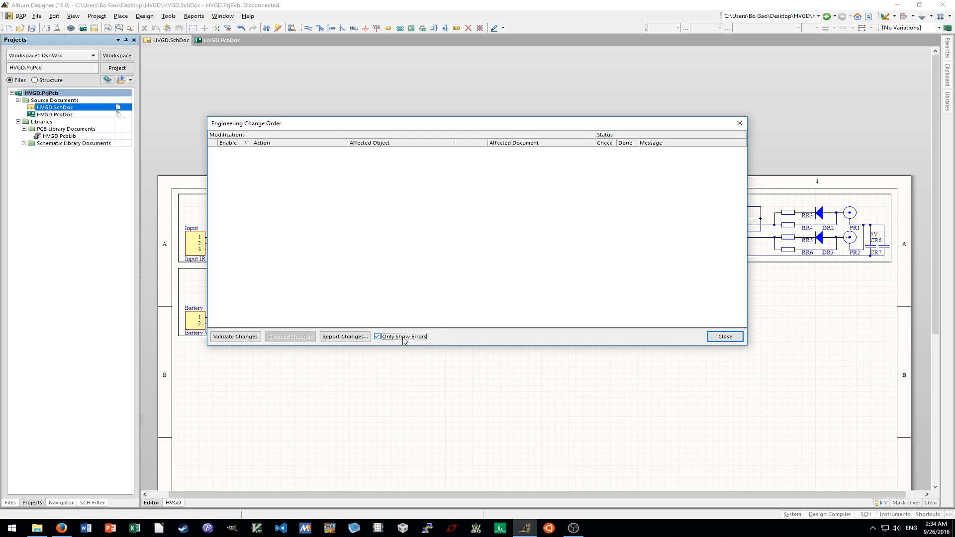
{"action": "left_click", "coordinate": [402, 337]}
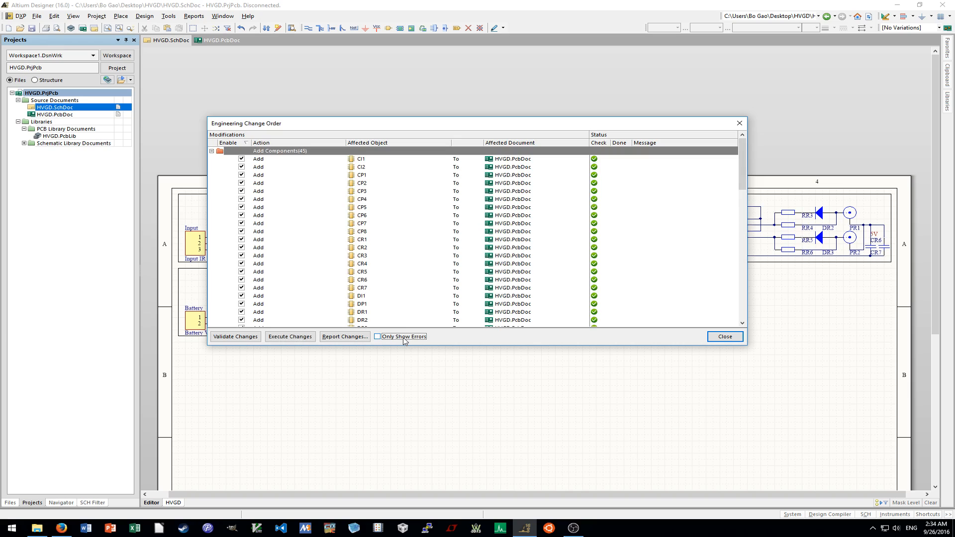
{"action": "scroll", "coordinate": [433, 276], "scroll_direction": "down", "scroll_amount": 15}
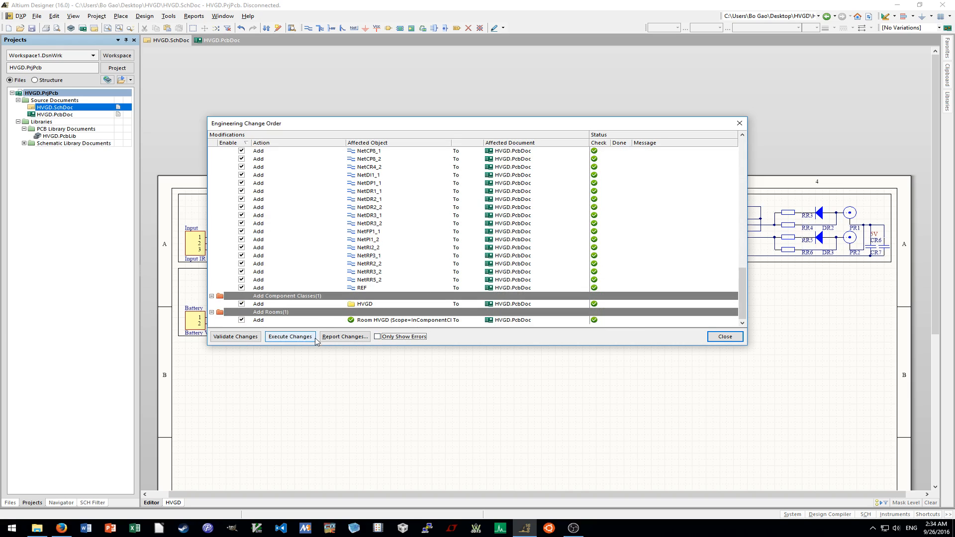
{"action": "left_click", "coordinate": [292, 338]}
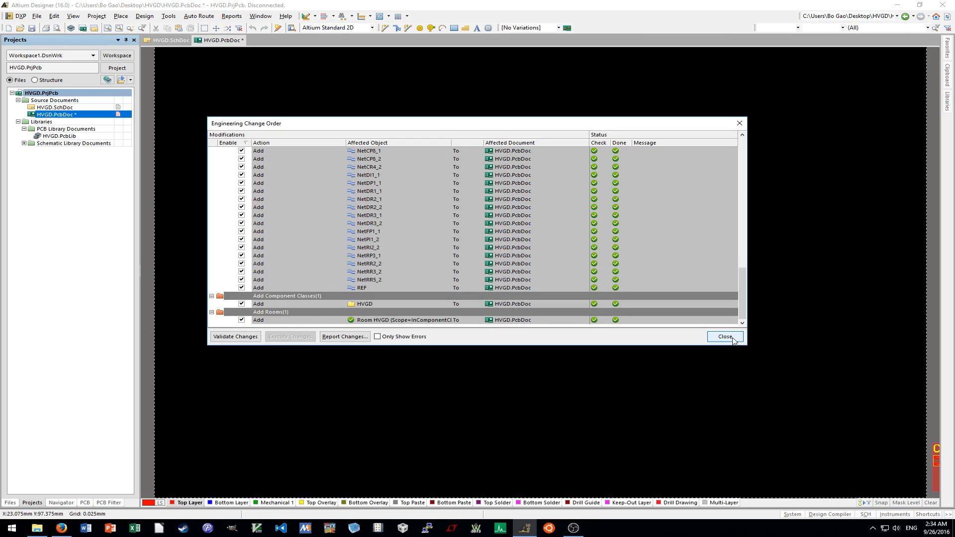
{"action": "left_click", "coordinate": [732, 339]}
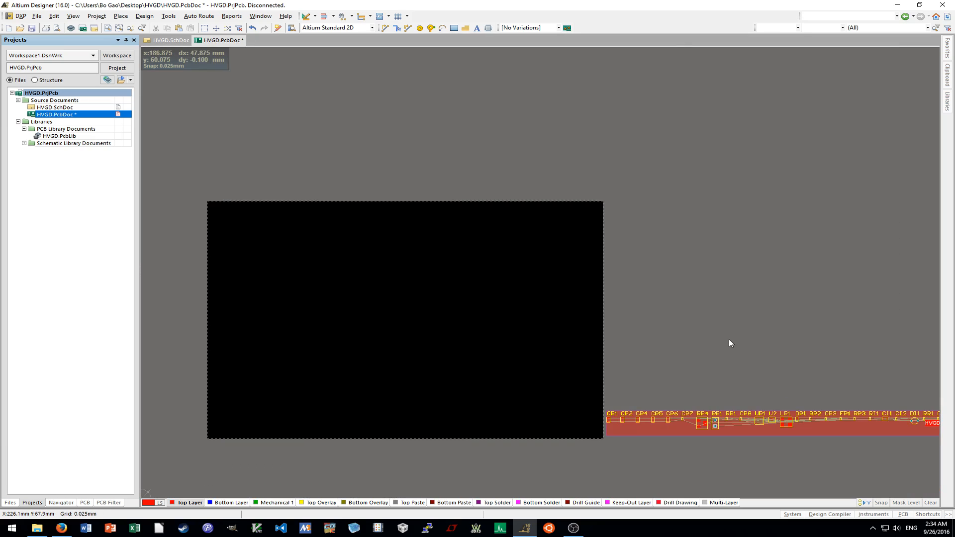
Move the HVGD room upward with its components, and pull RP4 out below the room and return it to the row.
{"action": "scroll", "coordinate": [730, 339], "scroll_direction": "right", "scroll_amount": 4}
{"action": "scroll", "coordinate": [553, 456], "scroll_direction": "left", "scroll_amount": 2}
{"action": "scroll", "coordinate": [553, 457], "scroll_direction": "up", "scroll_amount": 2, "text": "ctrl"}
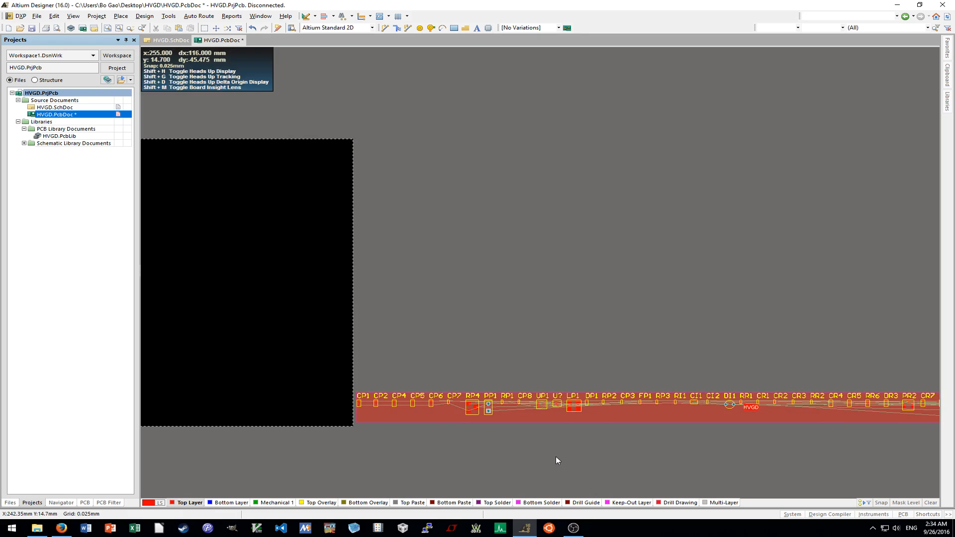
{"action": "scroll", "coordinate": [725, 412], "scroll_direction": "down", "scroll_amount": 1, "text": "ctrl"}
{"action": "scroll", "coordinate": [630, 445], "scroll_direction": "right", "scroll_amount": 2}
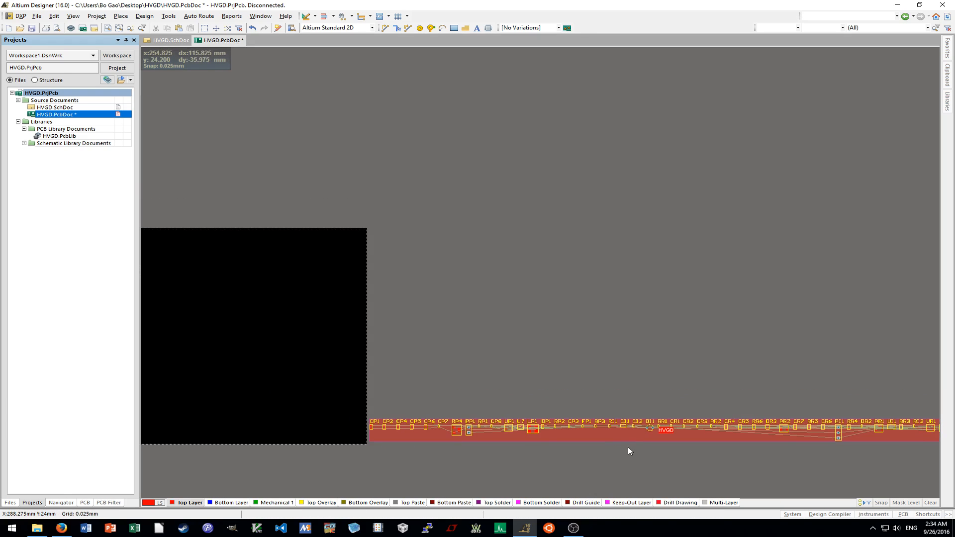
{"action": "left_click_drag", "start_coordinate": [627, 447], "coordinate": [864, 441]}
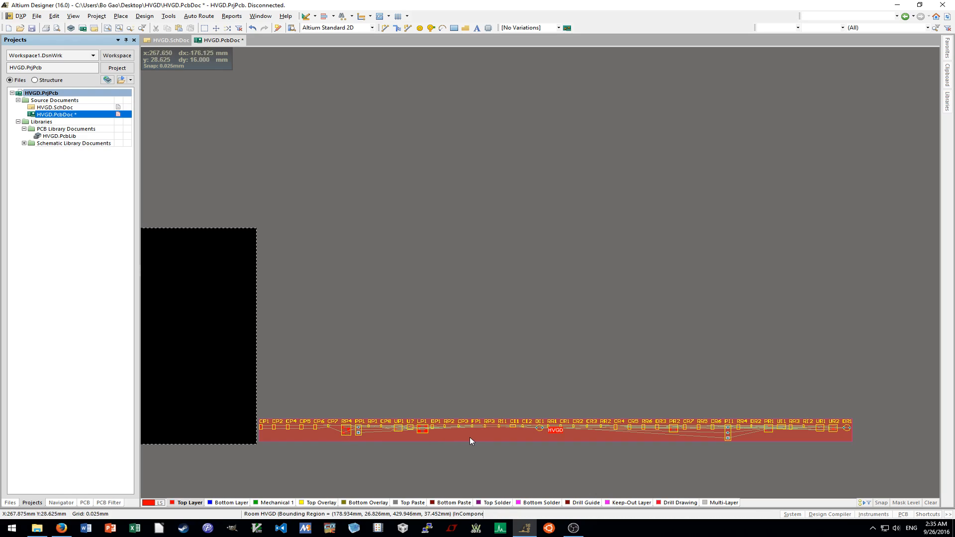
{"action": "left_click_drag", "start_coordinate": [473, 434], "coordinate": [518, 351]}
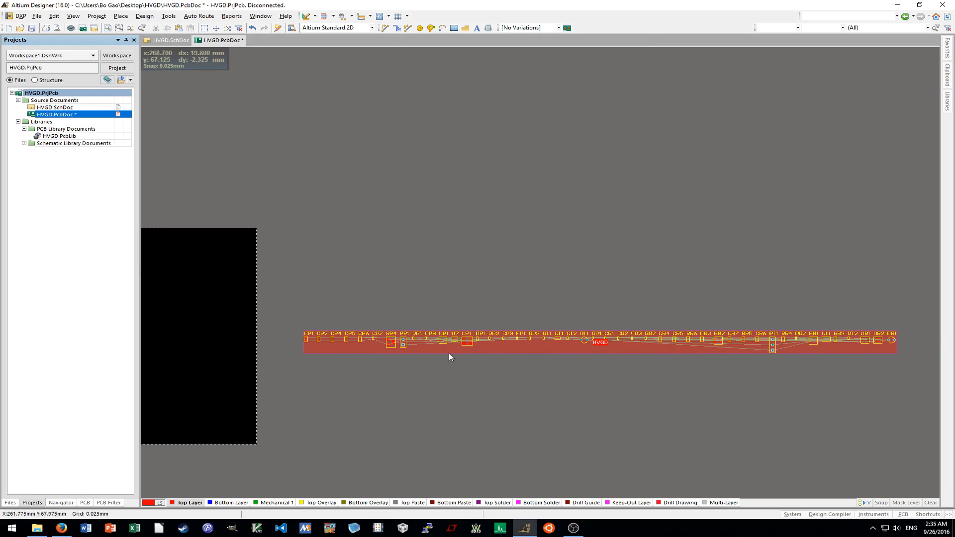
{"action": "left_click_drag", "start_coordinate": [390, 344], "coordinate": [380, 398]}
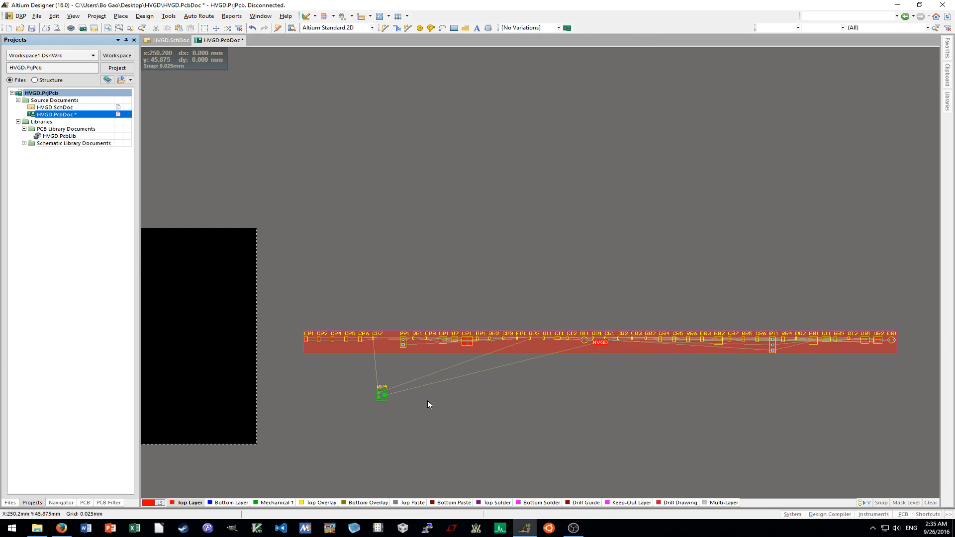
{"action": "left_click_drag", "start_coordinate": [381, 398], "coordinate": [388, 344]}
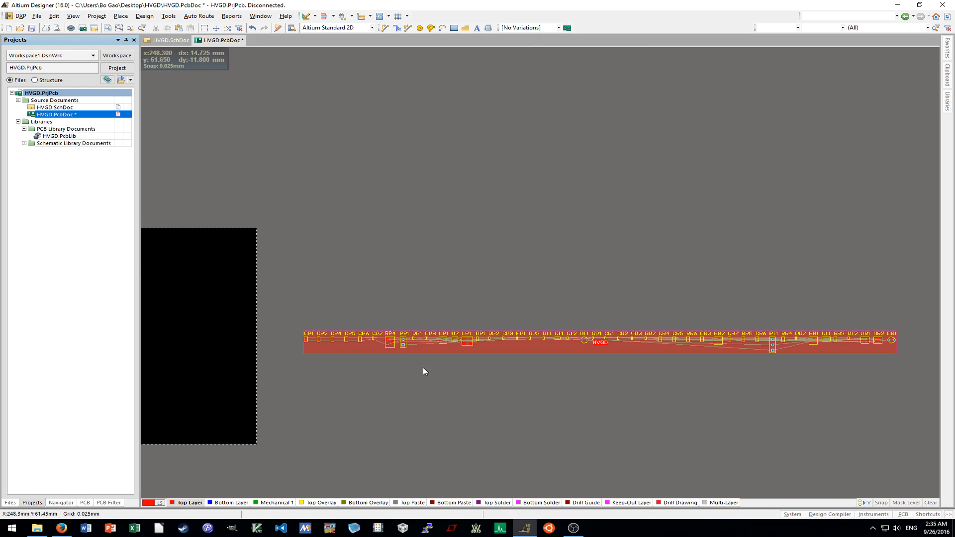
Try selection rectangles in both directions in the empty area below the component row, and delete the HVGD room.
{"action": "left_click_drag", "start_coordinate": [430, 366], "coordinate": [873, 404]}
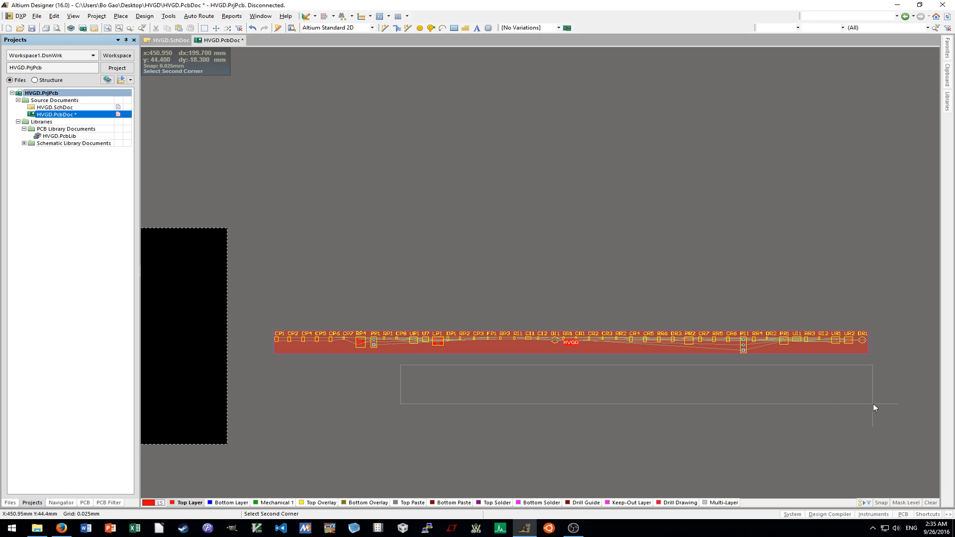
{"action": "left_click_drag", "start_coordinate": [873, 403], "coordinate": [872, 404]}
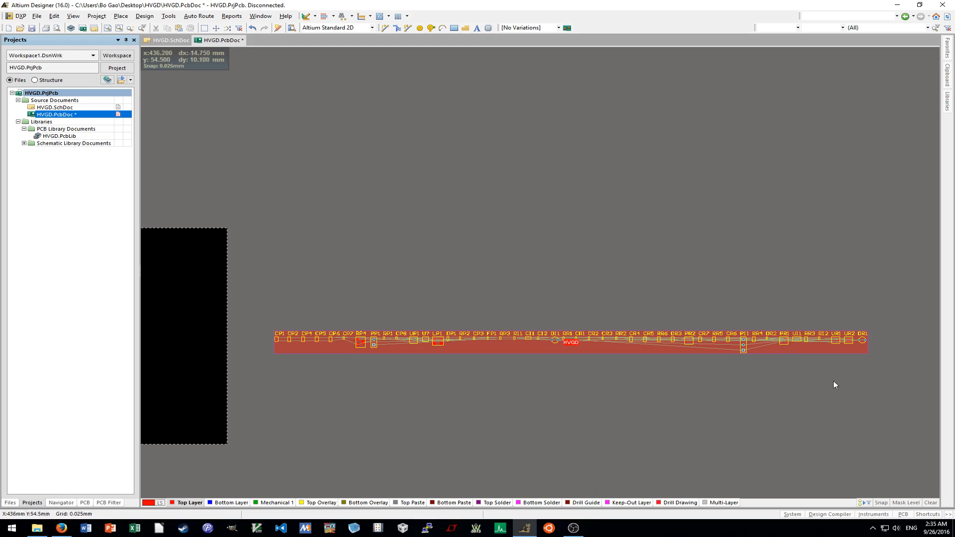
{"action": "left_click_drag", "start_coordinate": [799, 371], "coordinate": [288, 416]}
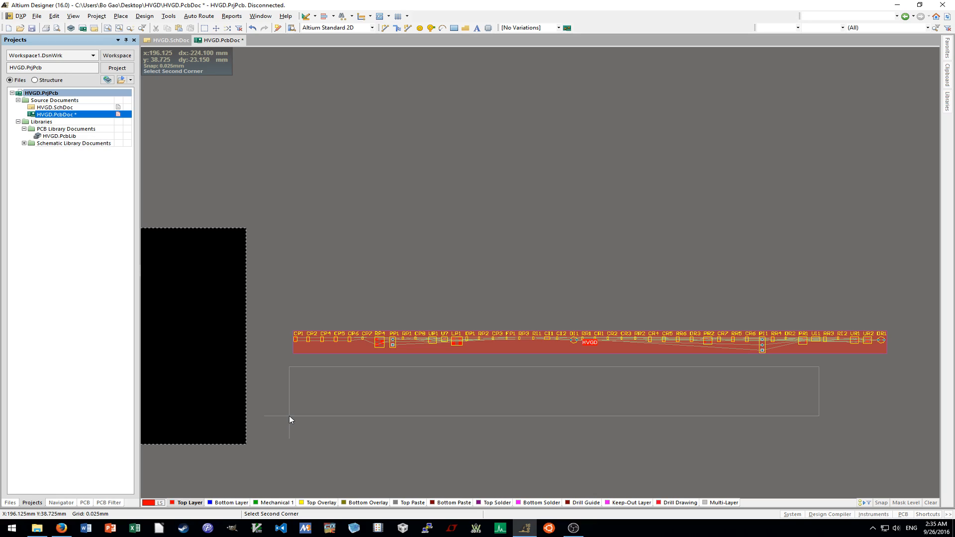
{"action": "left_click_drag", "start_coordinate": [289, 417], "coordinate": [512, 420]}
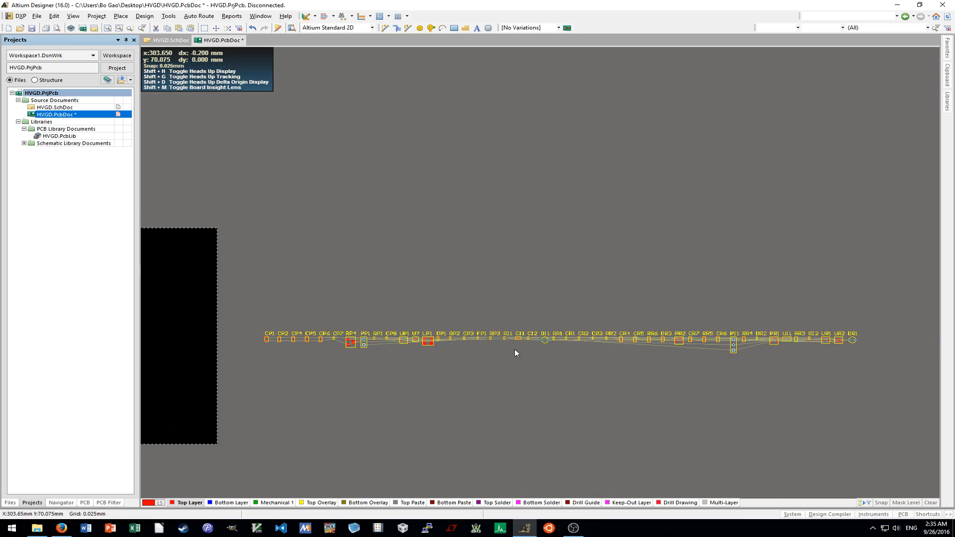
Select the entire component row with an inside-area selection and move it onto the upper part of the board, keeping its arrangement.
{"action": "left_click_drag", "start_coordinate": [427, 341], "coordinate": [427, 343]}
{"action": "key", "text": "s"}
{"action": "key", "text": "i"}
{"action": "left_click", "coordinate": [245, 308]}
{"action": "left_click", "coordinate": [799, 395]}
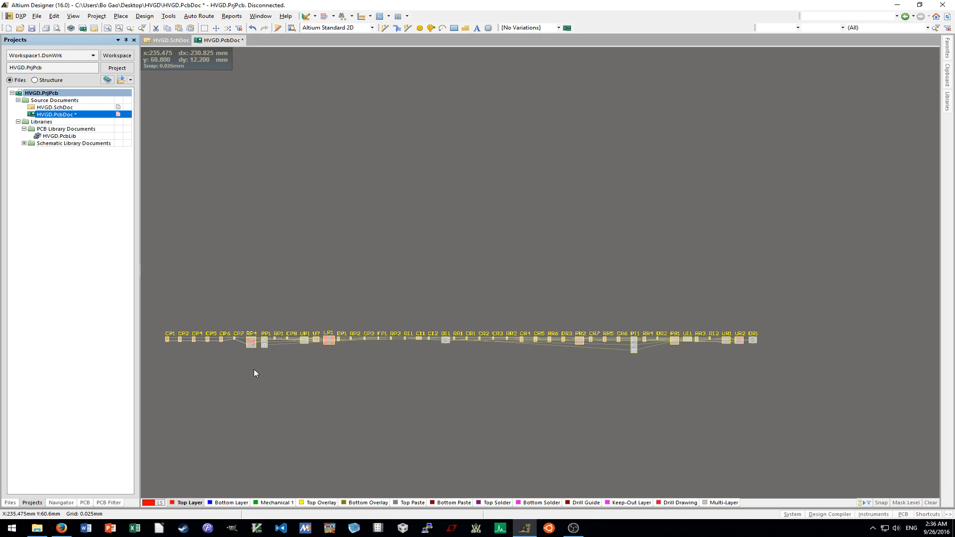
{"action": "left_click", "coordinate": [154, 319]}
{"action": "left_click_drag", "start_coordinate": [155, 323], "coordinate": [777, 384]}
{"action": "key", "text": "shift"}
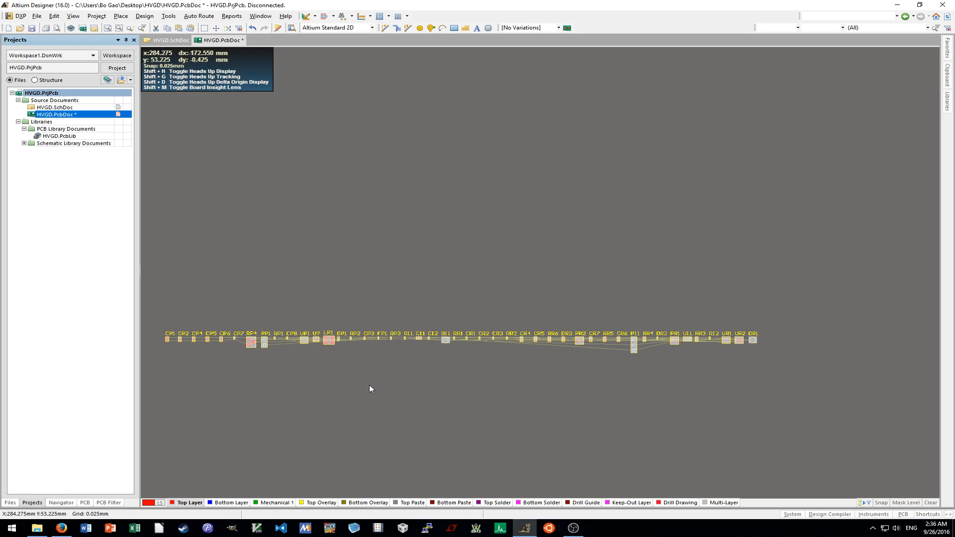
{"action": "left_click_drag", "start_coordinate": [328, 340], "coordinate": [438, 262]}
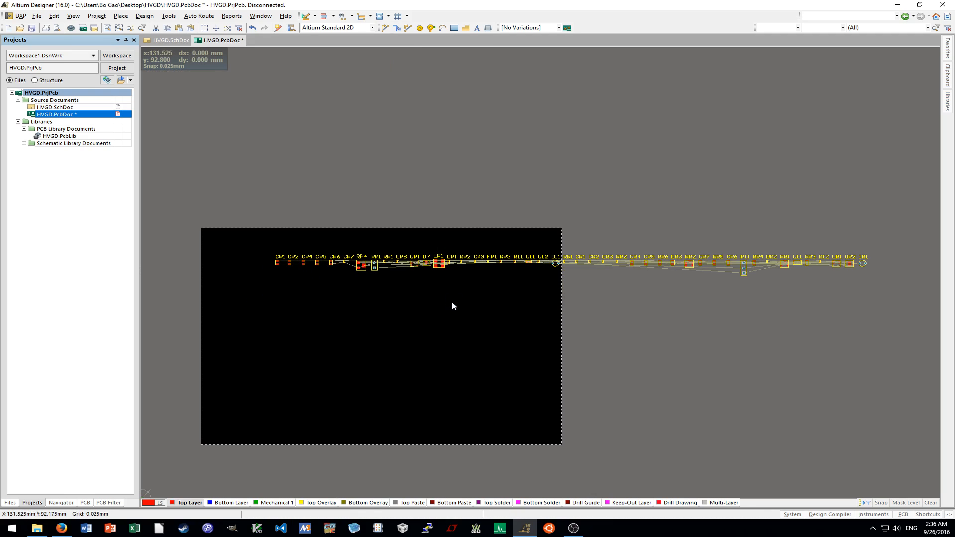
Review the schematic's functional blocks, and filter the PCB components by the designator pattern ?I*.
{"action": "left_click", "coordinate": [158, 41]}
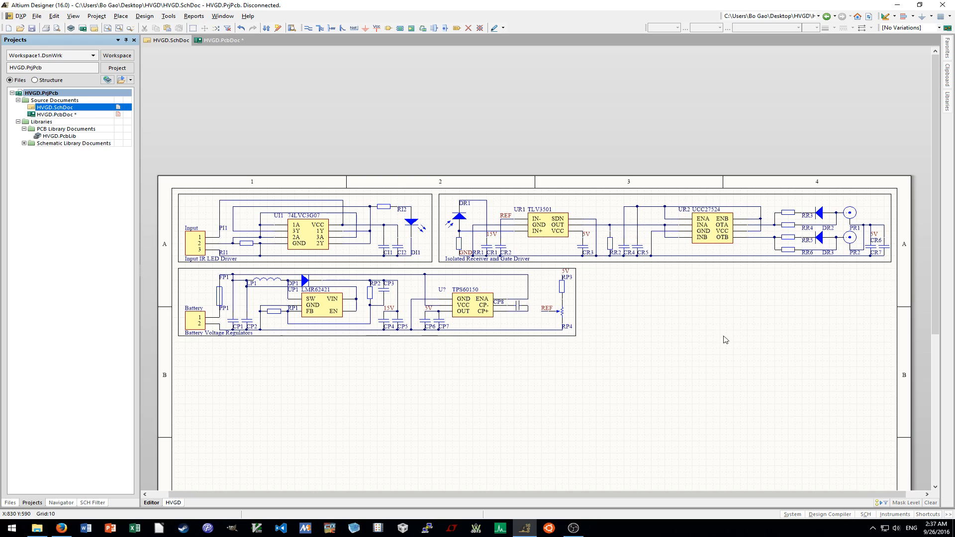
{"action": "left_click", "coordinate": [229, 40]}
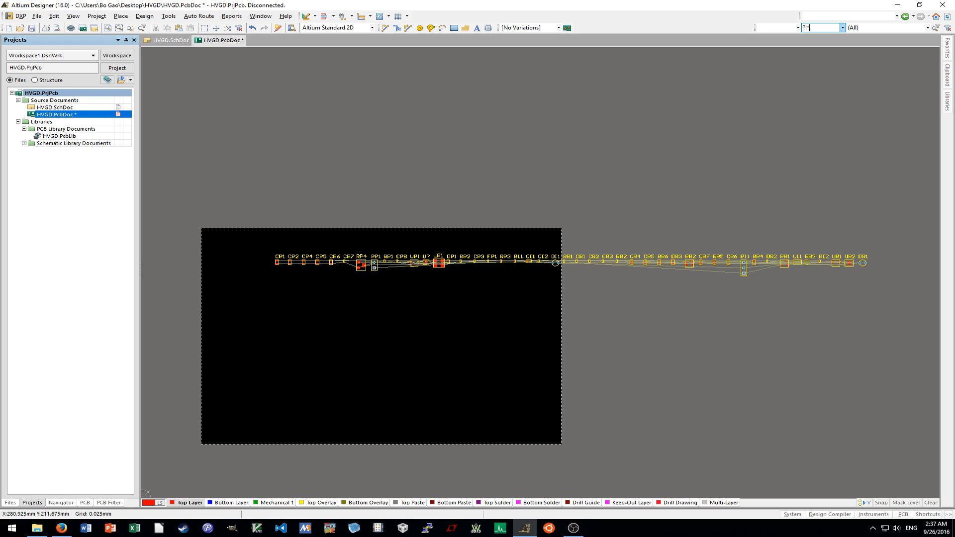
{"action": "key", "text": "Return"}
Try selecting the filtered ?I* components with an inside-area selection and with a select-all, clearing each selection.
{"action": "key", "text": "s"}
{"action": "key", "text": "i"}
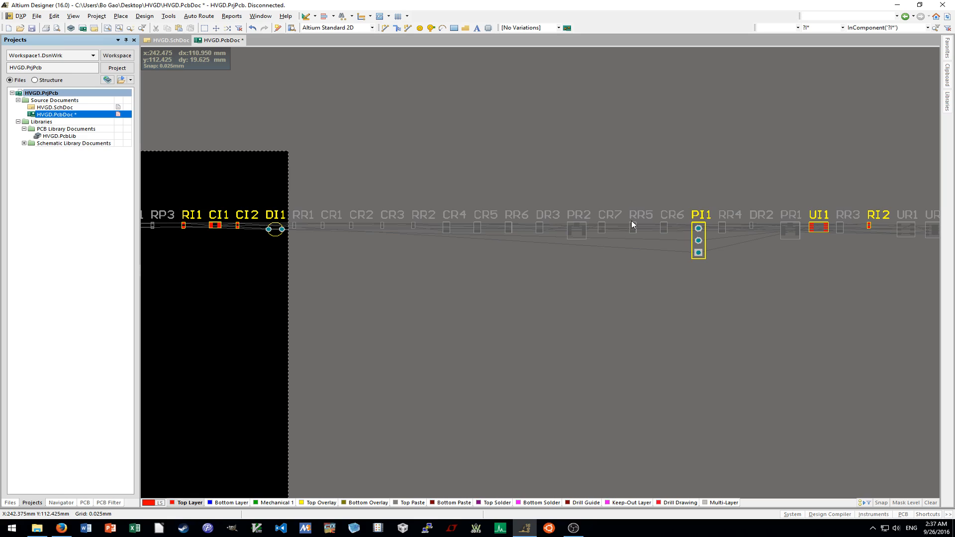
{"action": "left_click", "coordinate": [160, 189]}
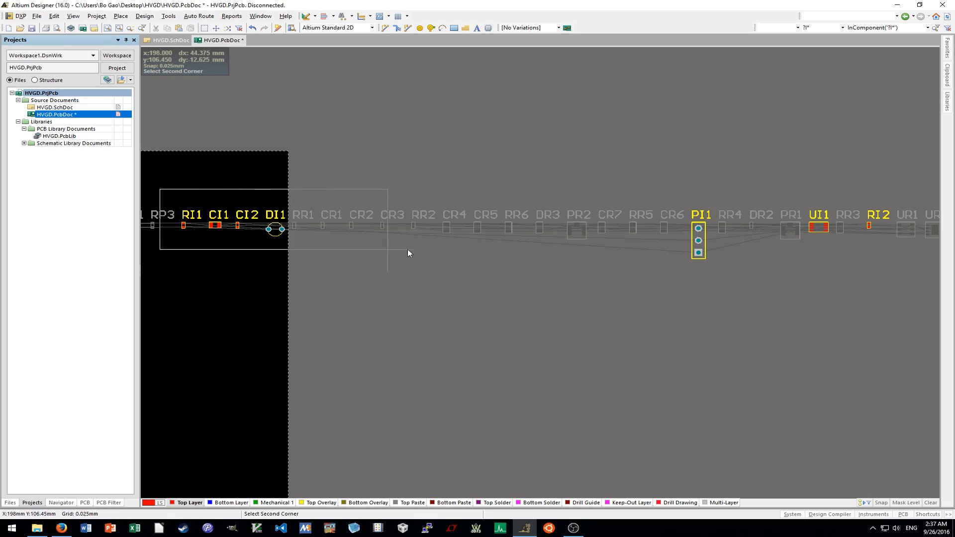
{"action": "left_click", "coordinate": [896, 276]}
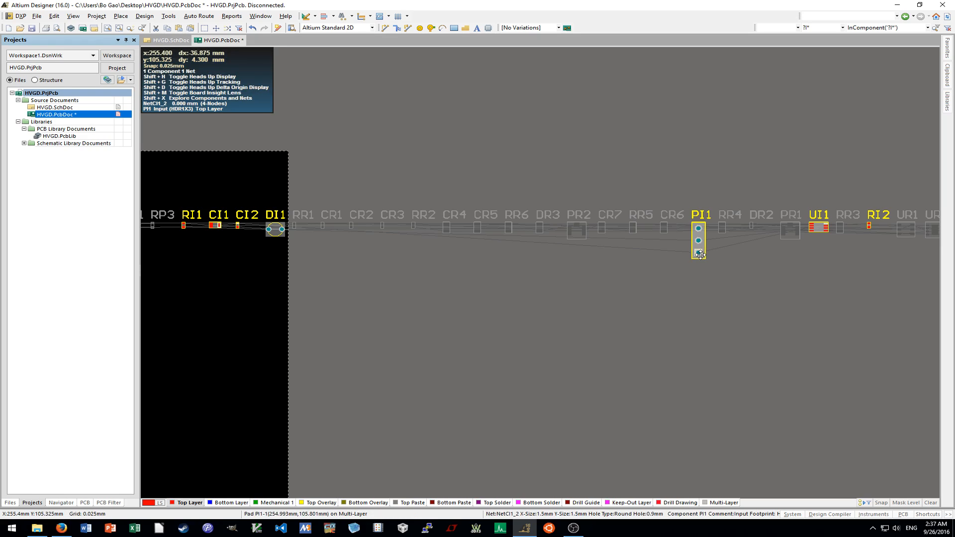
{"action": "left_click", "coordinate": [680, 301]}
{"action": "key", "text": "ctrl+a"}
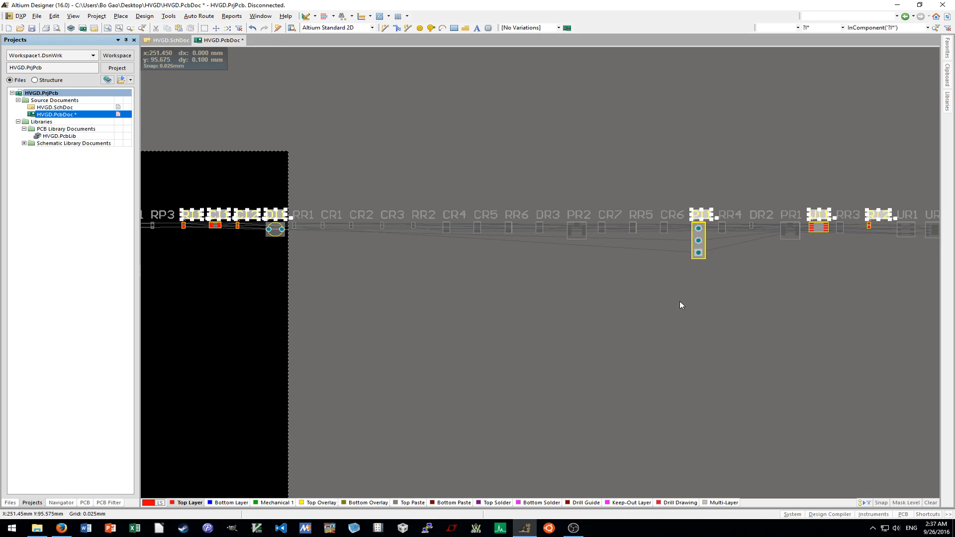
{"action": "key", "text": "shift"}
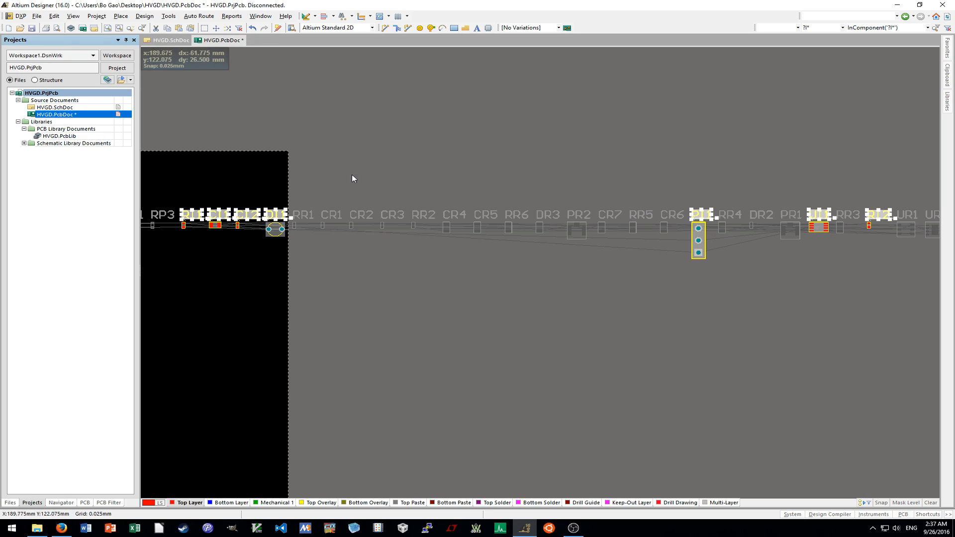
{"action": "left_click", "coordinate": [440, 345]}
Select all filtered ?I* components with an inside-area selection and move them as a group above the component row and board.
{"action": "key", "text": "s"}
{"action": "key", "text": "i"}
{"action": "left_click", "coordinate": [160, 188]}
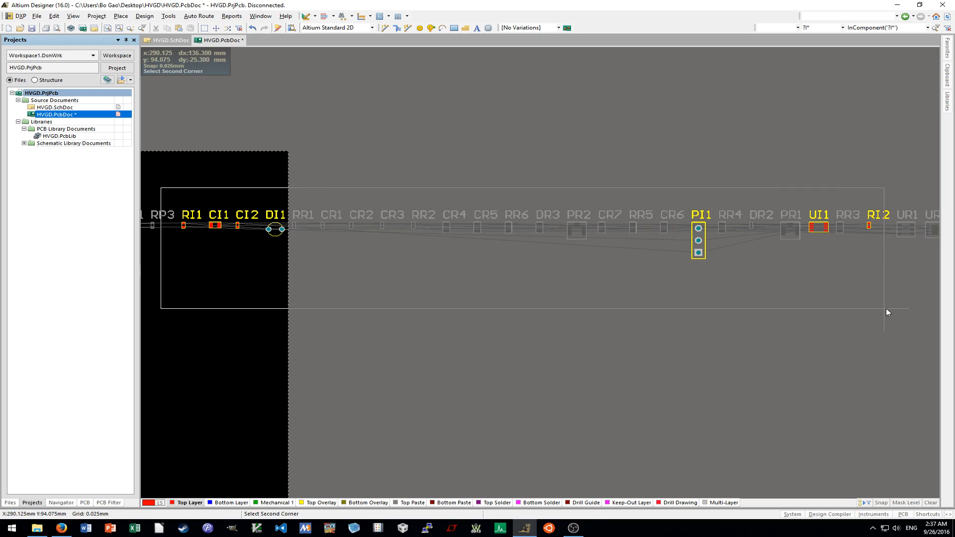
{"action": "left_click", "coordinate": [918, 310]}
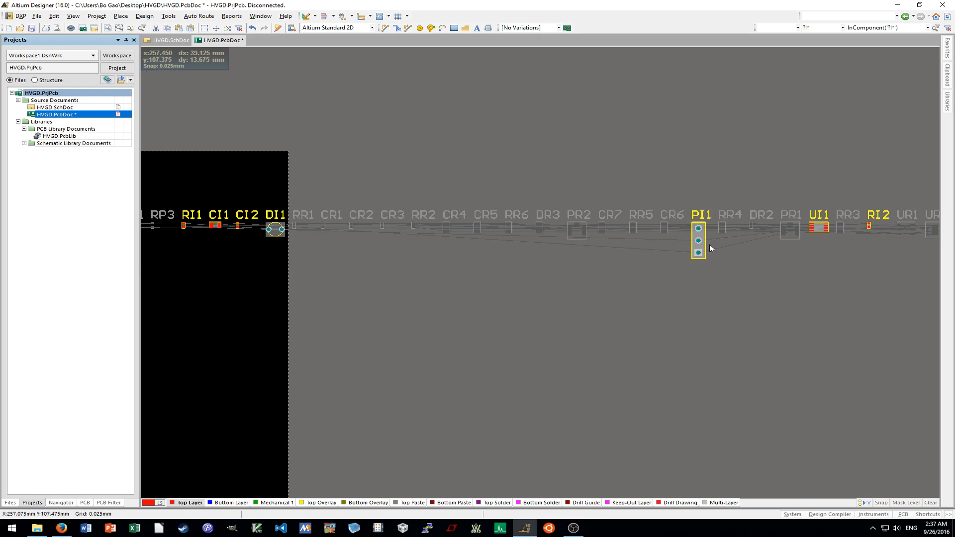
{"action": "left_click_drag", "start_coordinate": [698, 234], "coordinate": [676, 63]}
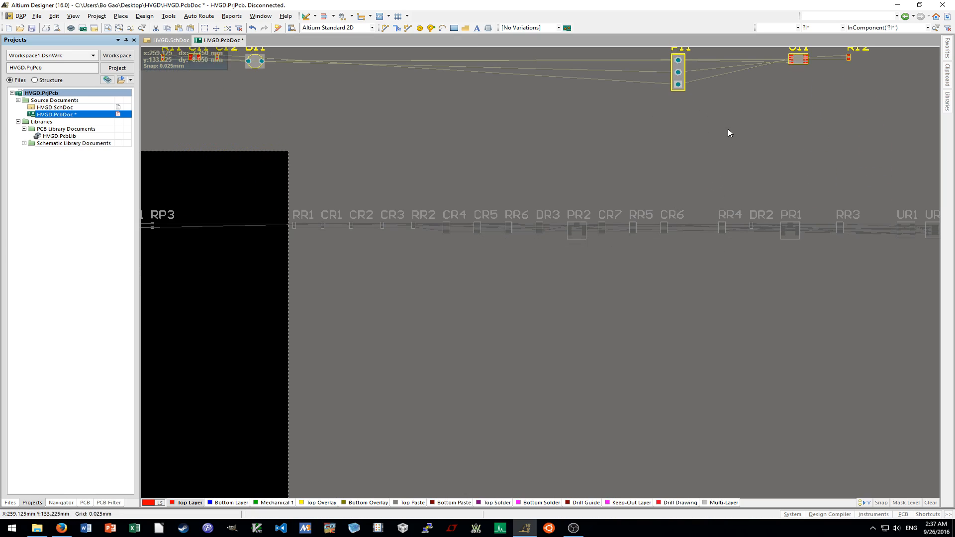
{"action": "scroll", "coordinate": [724, 166], "scroll_direction": "down", "scroll_amount": 1, "text": "ctrl"}
{"action": "scroll", "coordinate": [725, 170], "scroll_direction": "up", "scroll_amount": 1}
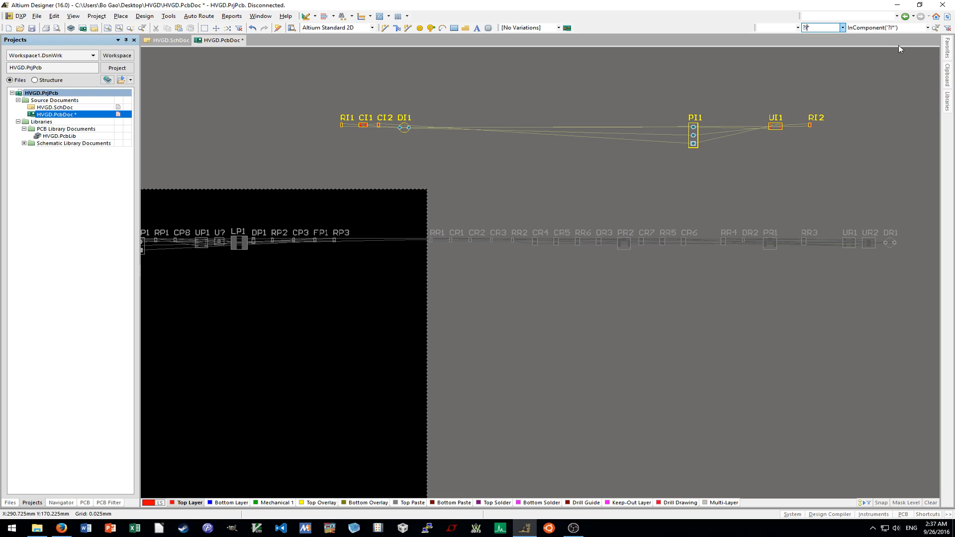
Filter the components by the pattern ?R* and move that group below its original row, outside the board.
{"action": "key", "text": "BackSpace"}
{"action": "type", "text": "R"}
{"action": "key", "text": "Return"}
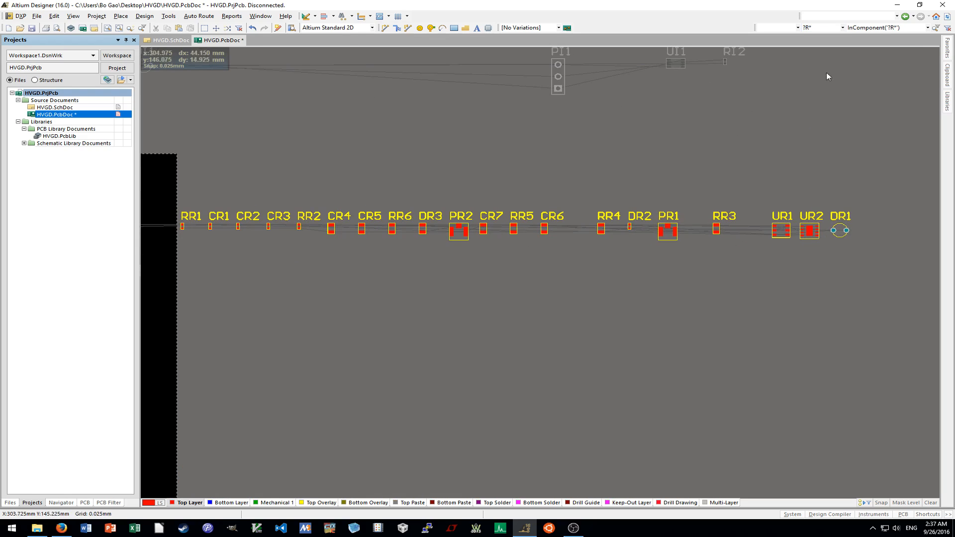
{"action": "left_click_drag", "start_coordinate": [810, 231], "coordinate": [835, 404]}
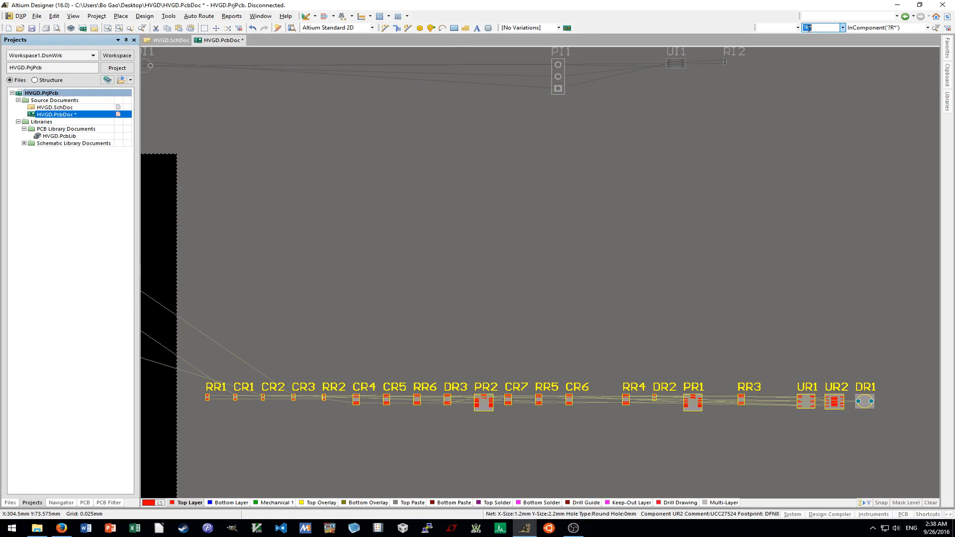
Filter the components by ?P*, move that group lower on the board, and clear the filter.
{"action": "type", "text": "P*"}
{"action": "key", "text": "Return"}
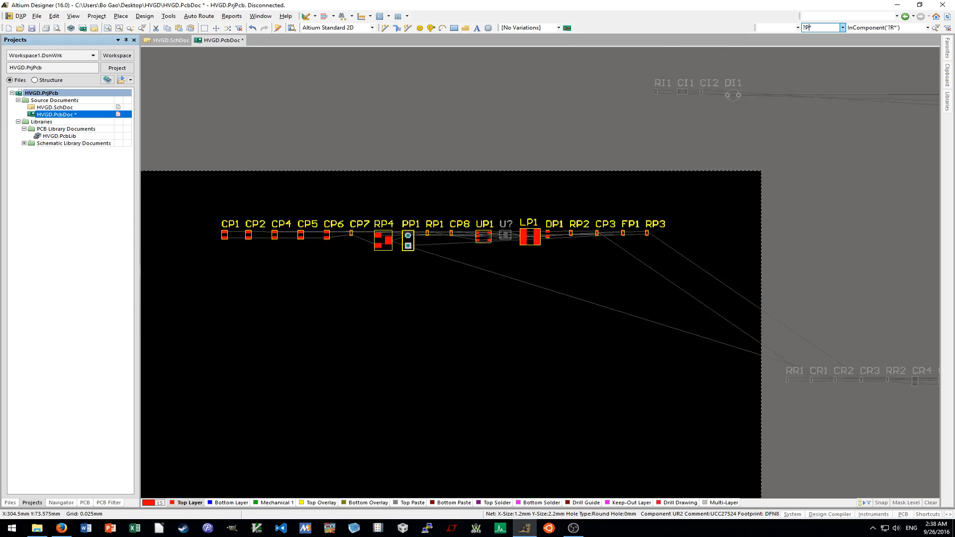
{"action": "left_click_drag", "start_coordinate": [175, 173], "coordinate": [888, 262]}
{"action": "left_click_drag", "start_coordinate": [473, 232], "coordinate": [467, 386]}
{"action": "left_click", "coordinate": [553, 301]}
{"action": "scroll", "coordinate": [632, 219], "scroll_direction": "up", "scroll_amount": 3, "text": "ctrl"}
{"action": "scroll", "coordinate": [635, 220], "scroll_direction": "down", "scroll_amount": 3, "text": "ctrl"}
{"action": "left_click", "coordinate": [931, 502]}
In the HVGD schematic, change the TPS60150's designator to UP2 and save the sheet.
{"action": "scroll", "coordinate": [634, 202], "scroll_direction": "up", "scroll_amount": 3, "text": "ctrl"}
{"action": "scroll", "coordinate": [636, 202], "scroll_direction": "down", "scroll_amount": 3, "text": "ctrl"}
{"action": "left_click", "coordinate": [166, 40]}
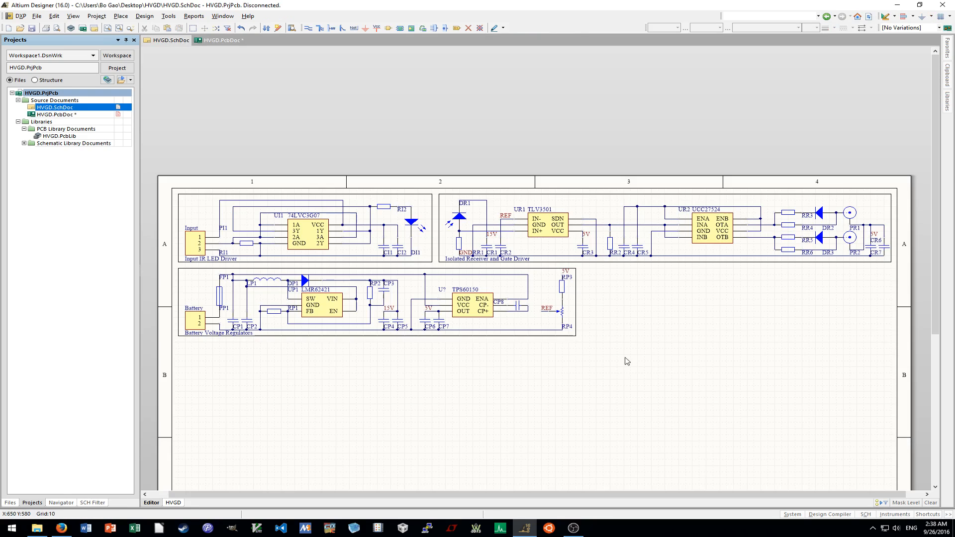
{"action": "double_click", "coordinate": [474, 309]}
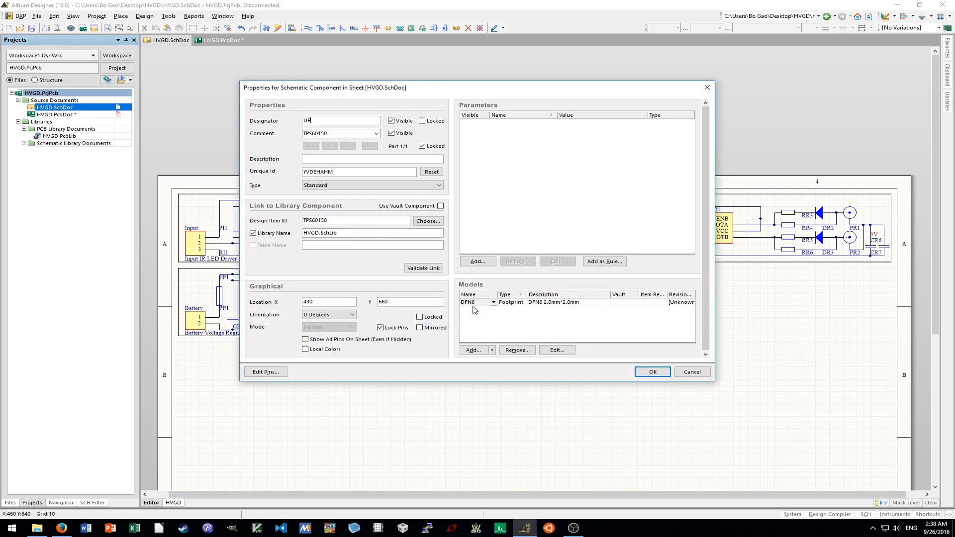
{"action": "type", "text": "UP2"}
{"action": "key", "text": "Return"}
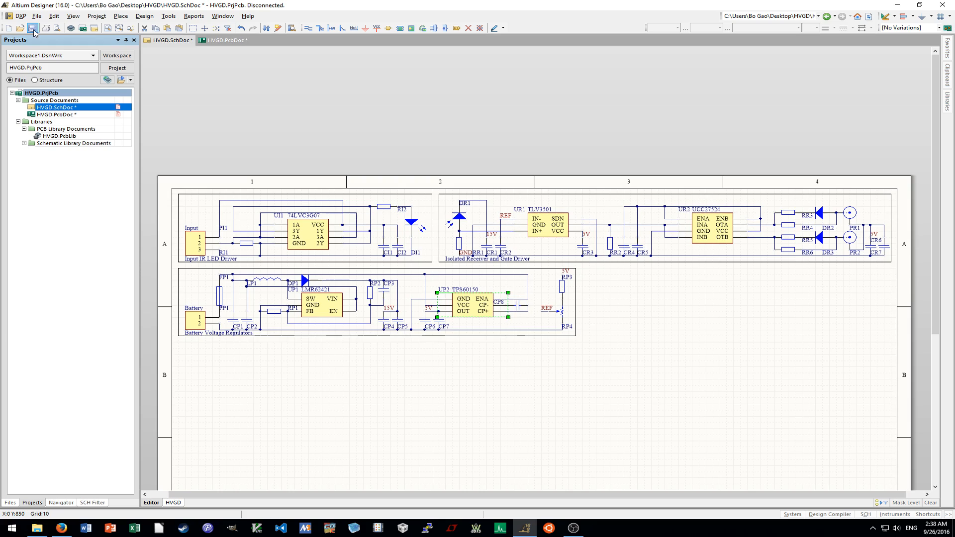
{"action": "left_click", "coordinate": [682, 364]}
Review the engineering change order for updating HVGD.PcbDoc from the schematic, and close it without executing the changes.
{"action": "left_click", "coordinate": [152, 18]}
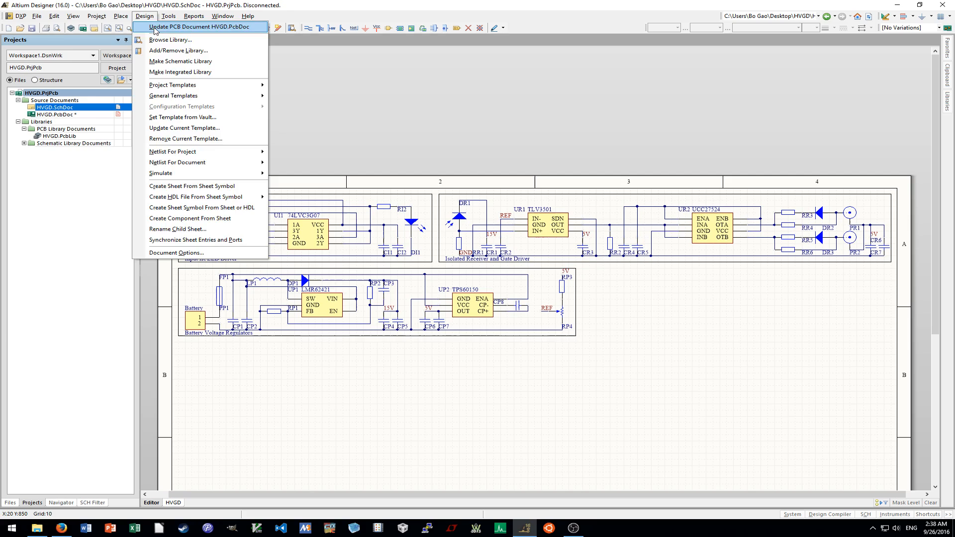
{"action": "left_click", "coordinate": [170, 26]}
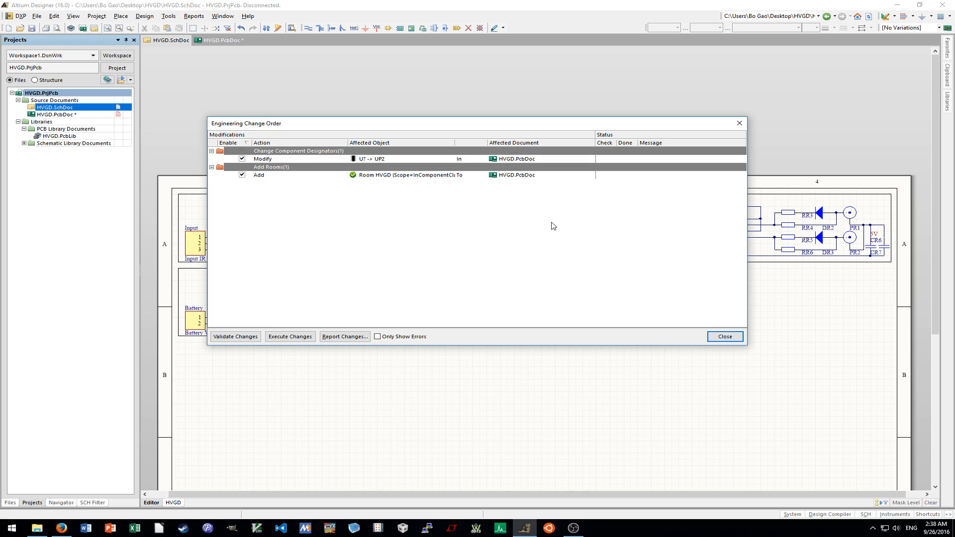
{"action": "left_click", "coordinate": [725, 336]}
On the PCB, rename component U? to UP2 and place it in the power row between UP1 and LP1.
{"action": "left_click", "coordinate": [215, 41]}
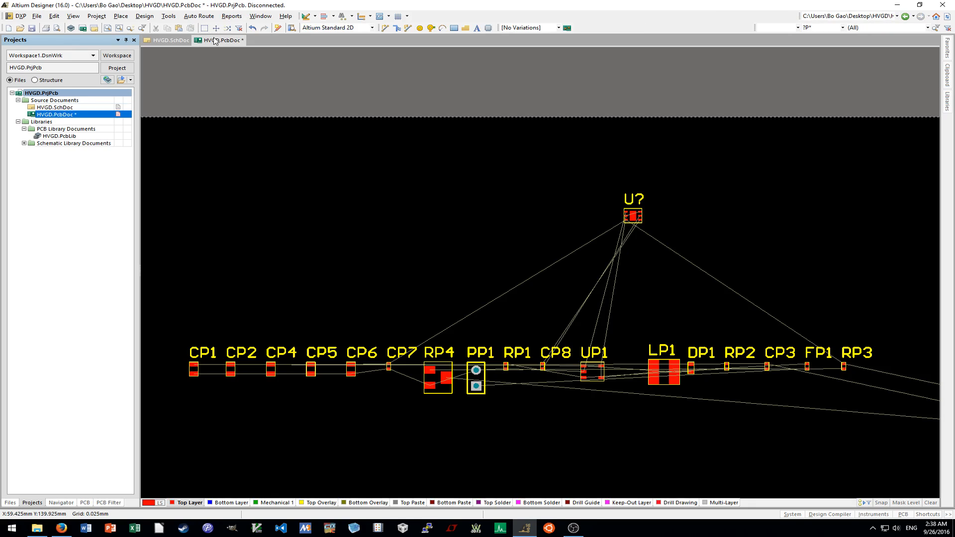
{"action": "double_click", "coordinate": [638, 224]}
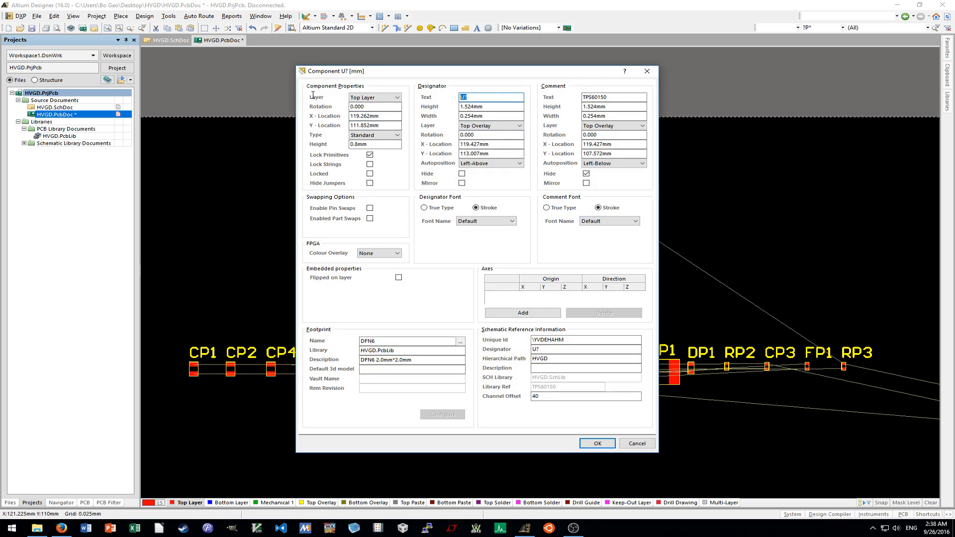
{"action": "type", "text": "UP2"}
{"action": "key", "text": "Return"}
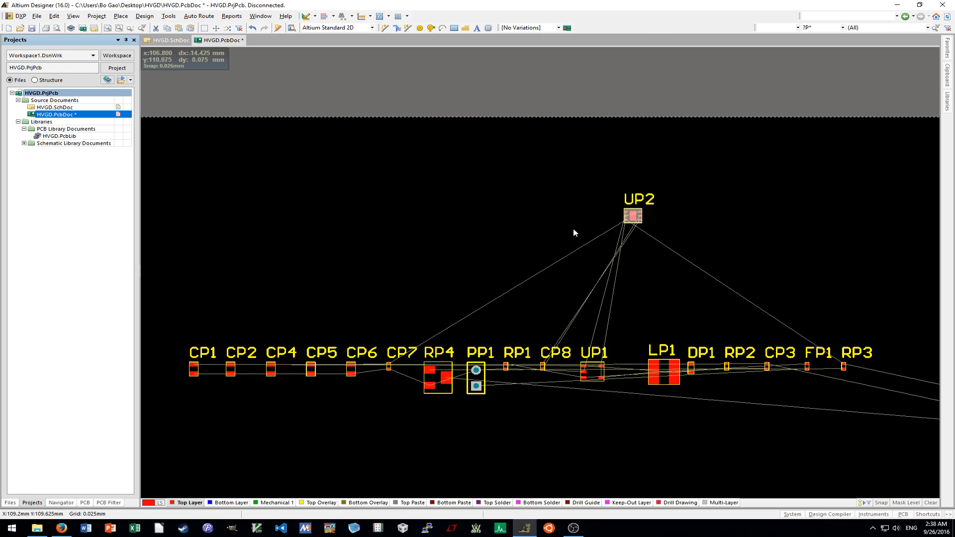
{"action": "left_click_drag", "start_coordinate": [629, 211], "coordinate": [619, 366]}
{"action": "left_click", "coordinate": [633, 416]}
Close the gaps in the ?I* row by bringing RI1, CI1, CI2, DI1, UI1 and RI2 in around PI1.
{"action": "scroll", "coordinate": [633, 416], "scroll_direction": "down", "scroll_amount": 3, "text": "ctrl"}
{"action": "scroll", "coordinate": [634, 416], "scroll_direction": "down", "scroll_amount": 3, "text": "shift"}
{"action": "scroll", "coordinate": [358, 344], "scroll_direction": "down", "scroll_amount": 13, "text": "shift"}
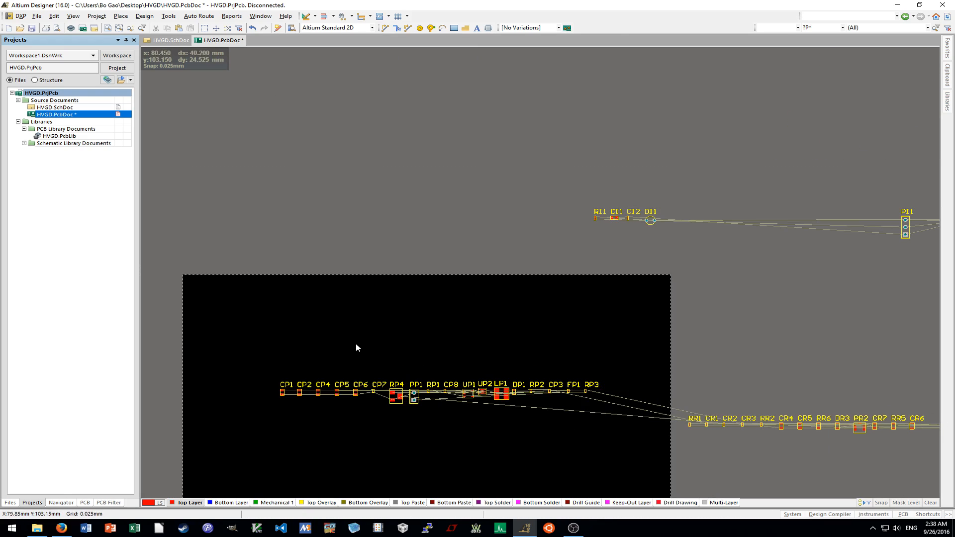
{"action": "scroll", "coordinate": [663, 353], "scroll_direction": "up", "scroll_amount": 9, "text": "shift"}
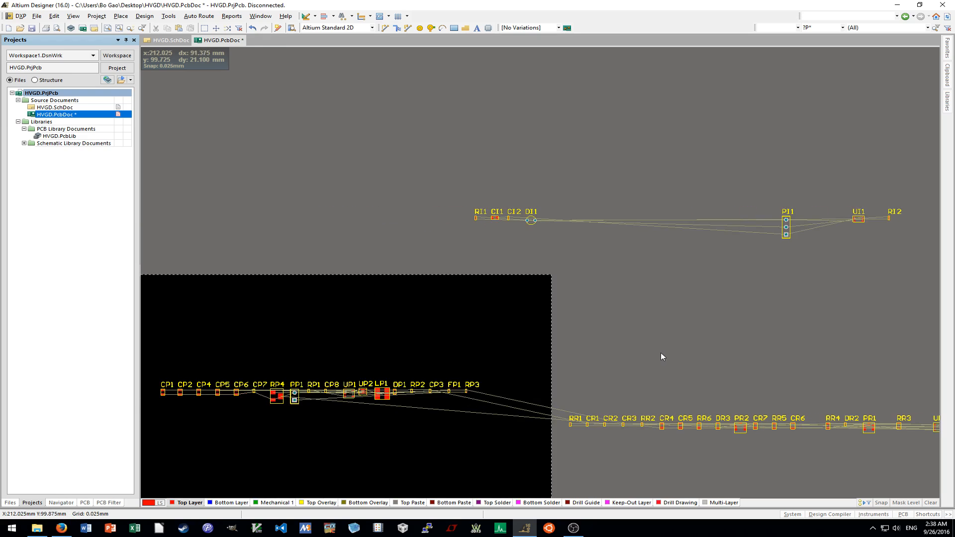
{"action": "scroll", "coordinate": [659, 353], "scroll_direction": "down", "scroll_amount": 1, "text": "ctrl"}
{"action": "scroll", "coordinate": [652, 347], "scroll_direction": "down", "scroll_amount": 3, "text": "shift"}
{"action": "left_click_drag", "start_coordinate": [375, 225], "coordinate": [632, 245]}
{"action": "left_click_drag", "start_coordinate": [674, 215], "coordinate": [789, 267]}
{"action": "left_click_drag", "start_coordinate": [705, 242], "coordinate": [657, 244]}
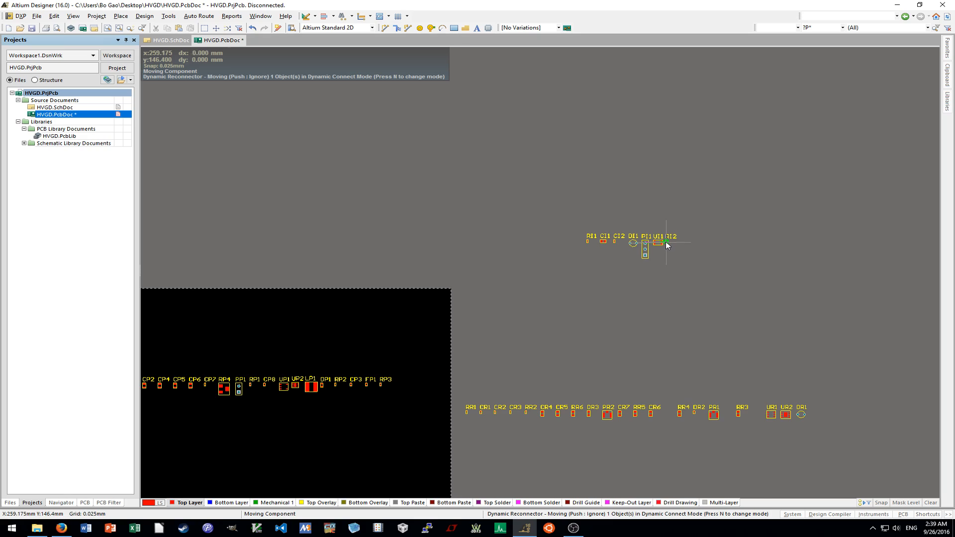
{"action": "left_click", "coordinate": [667, 245]}
Close the gaps in the ?R* row by shifting RR4, DR2, PR1, RR3, UR1, UR2 and DR1 toward CR6.
{"action": "left_click_drag", "start_coordinate": [678, 412], "coordinate": [664, 412]}
{"action": "left_click", "coordinate": [695, 442]}
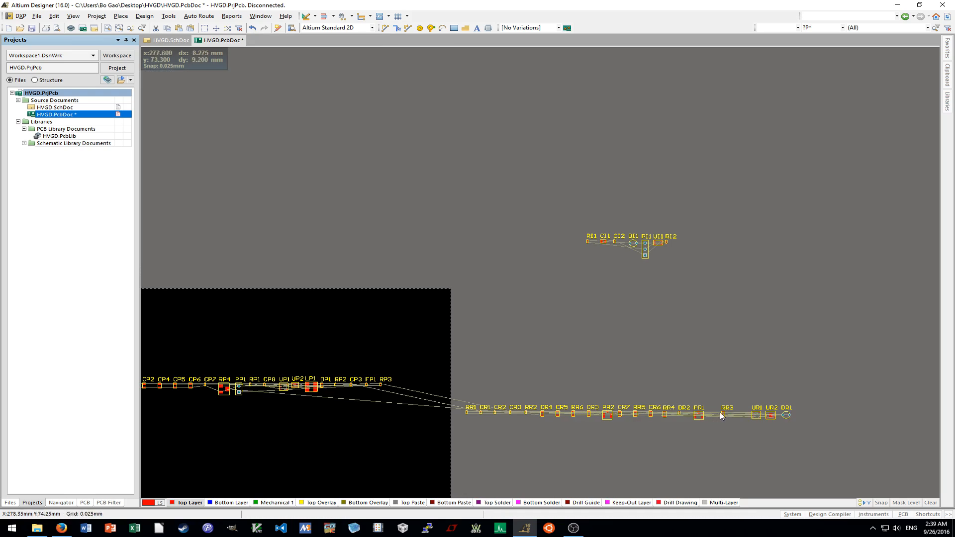
{"action": "left_click_drag", "start_coordinate": [805, 427], "coordinate": [711, 400]}
{"action": "left_click_drag", "start_coordinate": [770, 415], "coordinate": [756, 416]}
{"action": "left_click_drag", "start_coordinate": [792, 428], "coordinate": [723, 417]}
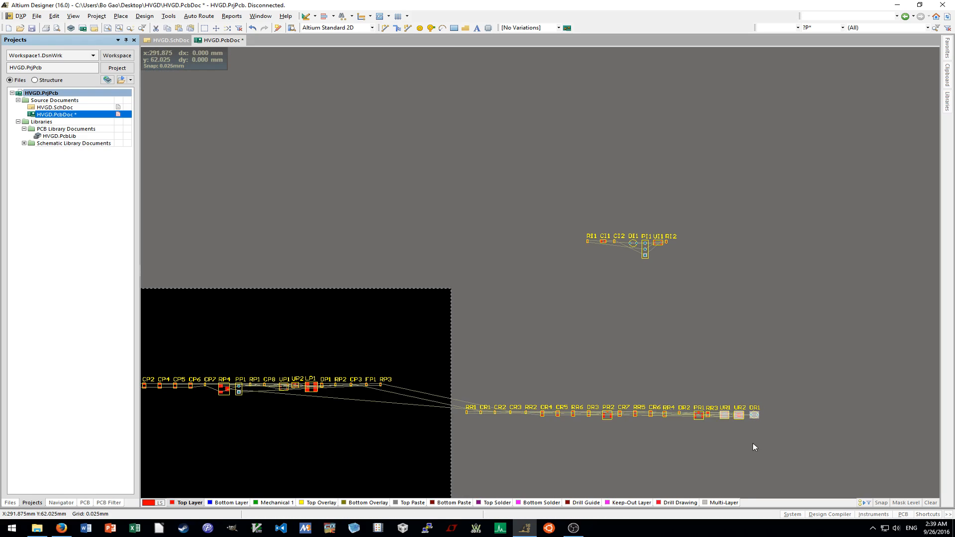
Move the ?R* row onto the board below the power row, and the ?I* row onto the board above it.
{"action": "scroll", "coordinate": [745, 444], "scroll_direction": "left", "scroll_amount": 3, "text": "shift"}
{"action": "scroll", "coordinate": [745, 443], "scroll_direction": "down", "scroll_amount": 1, "text": "ctrl"}
{"action": "scroll", "coordinate": [745, 444], "scroll_direction": "right", "scroll_amount": 3, "text": "shift"}
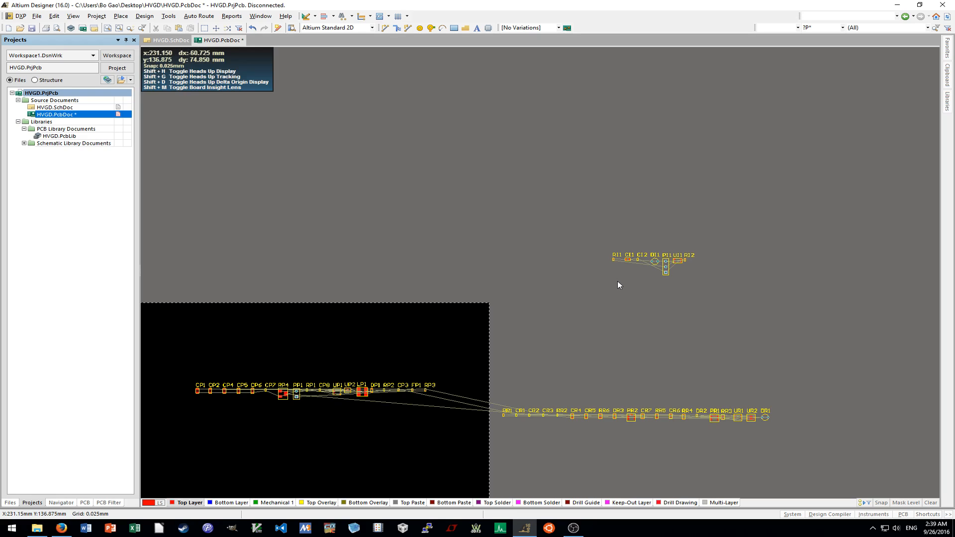
{"action": "left_click_drag", "start_coordinate": [479, 398], "coordinate": [815, 438]}
{"action": "left_click_drag", "start_coordinate": [751, 417], "coordinate": [447, 431]}
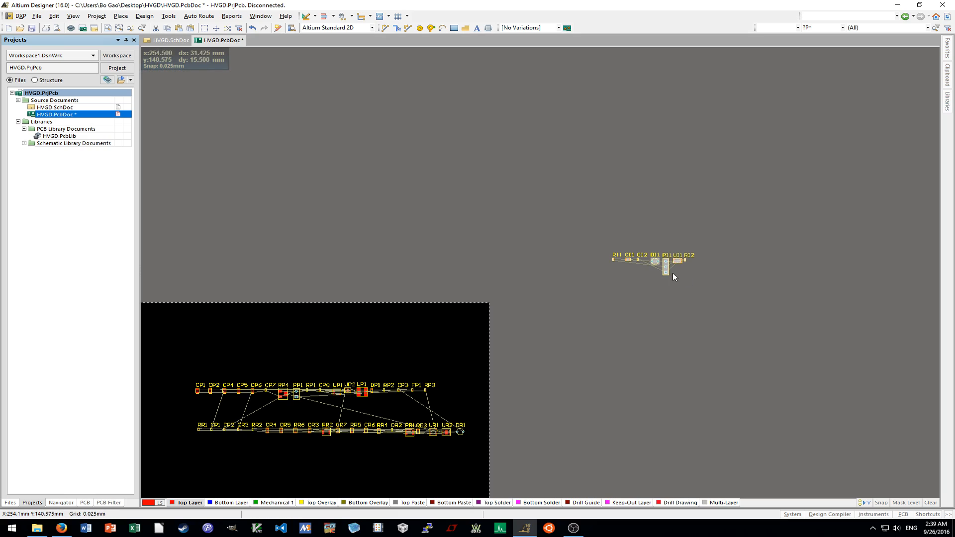
{"action": "left_click_drag", "start_coordinate": [665, 266], "coordinate": [249, 361]}
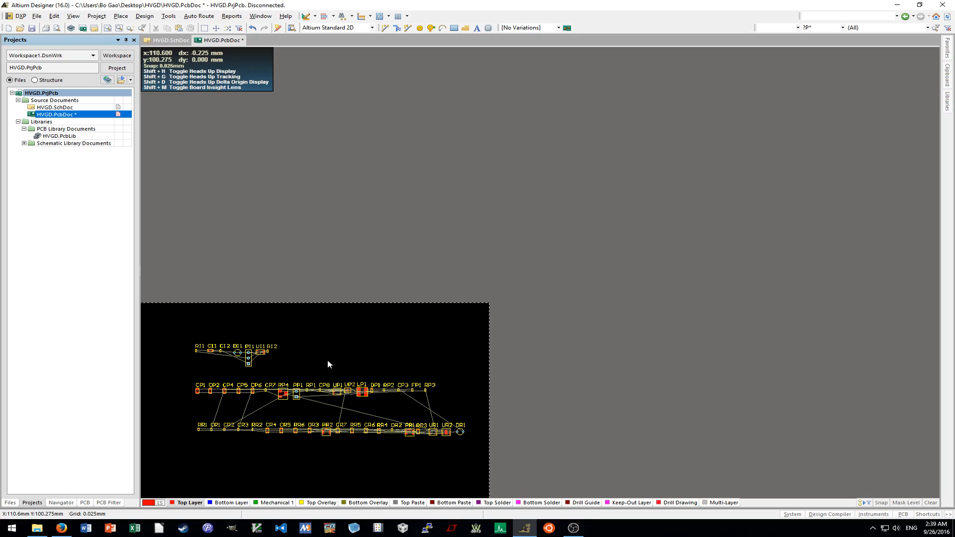
Examine the three component rows arranged on the board, and take a close look at RI1's pads.
{"action": "scroll", "coordinate": [327, 364], "scroll_direction": "down", "scroll_amount": 3}
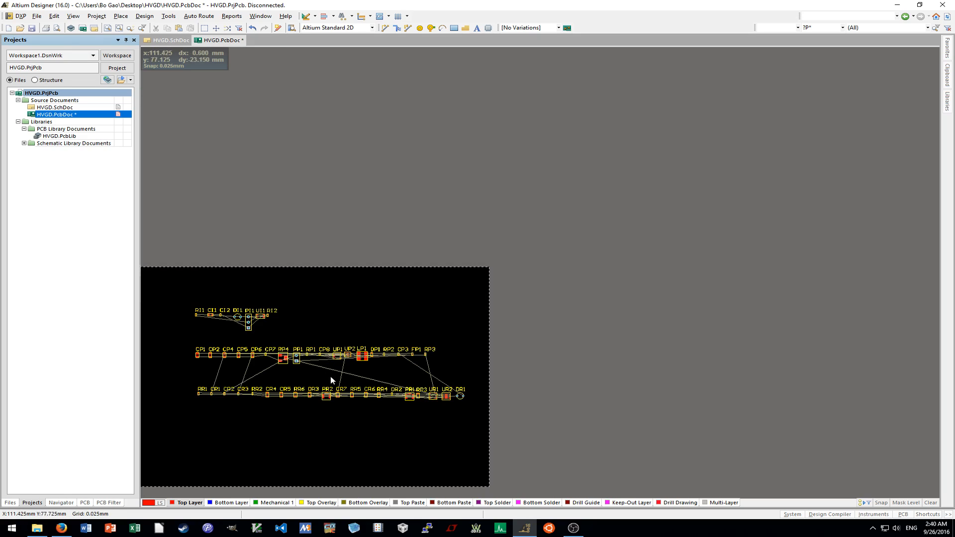
{"action": "scroll", "coordinate": [330, 373], "scroll_direction": "left", "scroll_amount": 3, "text": "shift"}
{"action": "scroll", "coordinate": [332, 384], "scroll_direction": "down", "scroll_amount": 3}
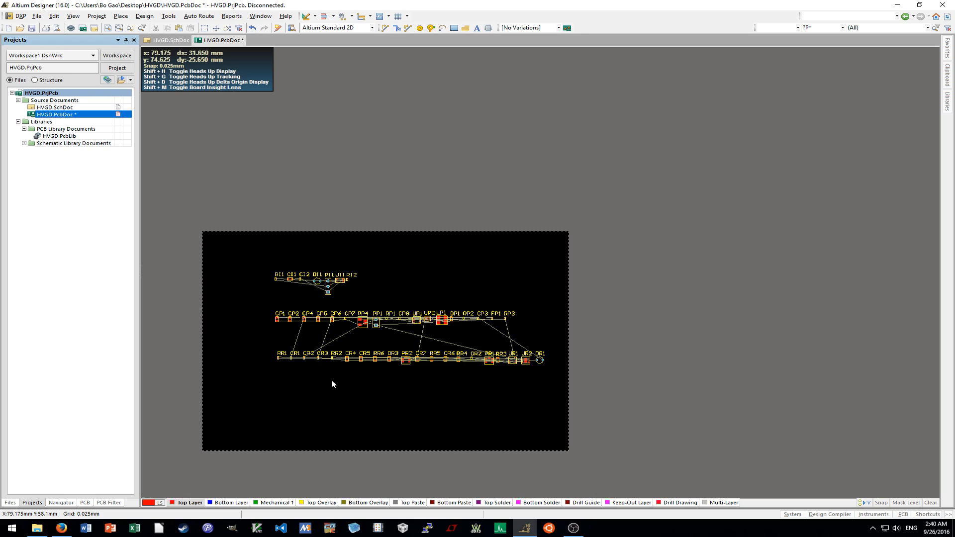
{"action": "scroll", "coordinate": [332, 383], "scroll_direction": "up", "scroll_amount": 2, "text": "ctrl"}
{"action": "scroll", "coordinate": [330, 384], "scroll_direction": "left", "scroll_amount": 2, "text": "shift"}
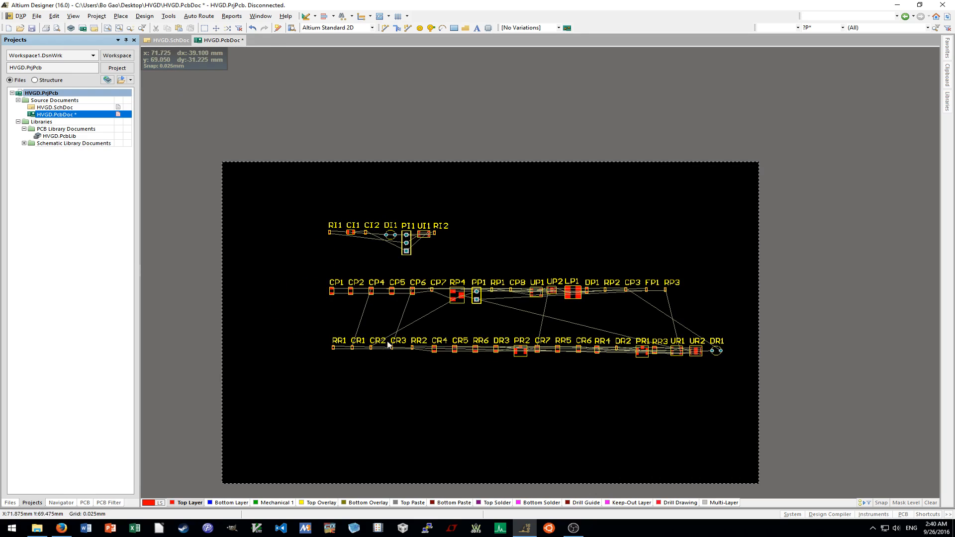
{"action": "scroll", "coordinate": [506, 219], "scroll_direction": "up", "scroll_amount": 1, "text": "ctrl"}
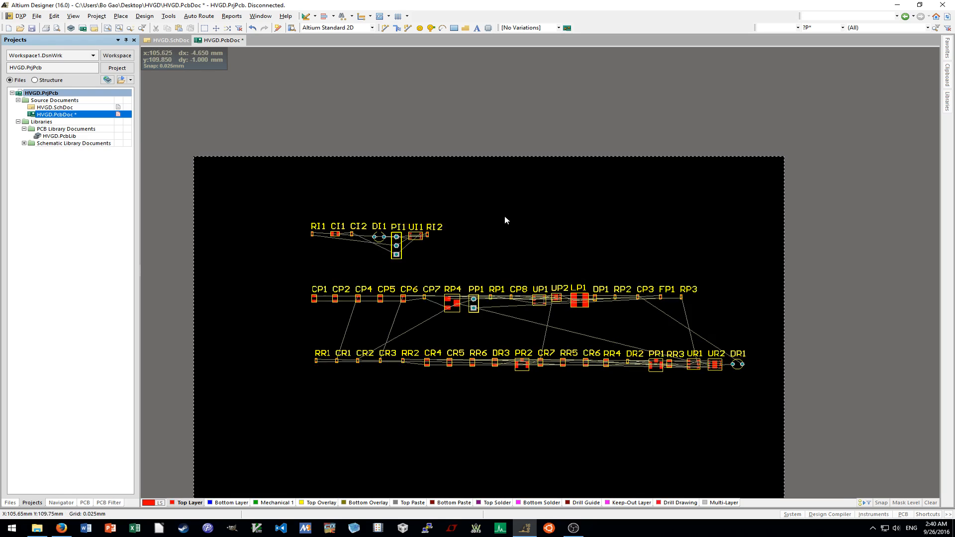
{"action": "scroll", "coordinate": [505, 217], "scroll_direction": "up", "scroll_amount": 2, "text": "ctrl"}
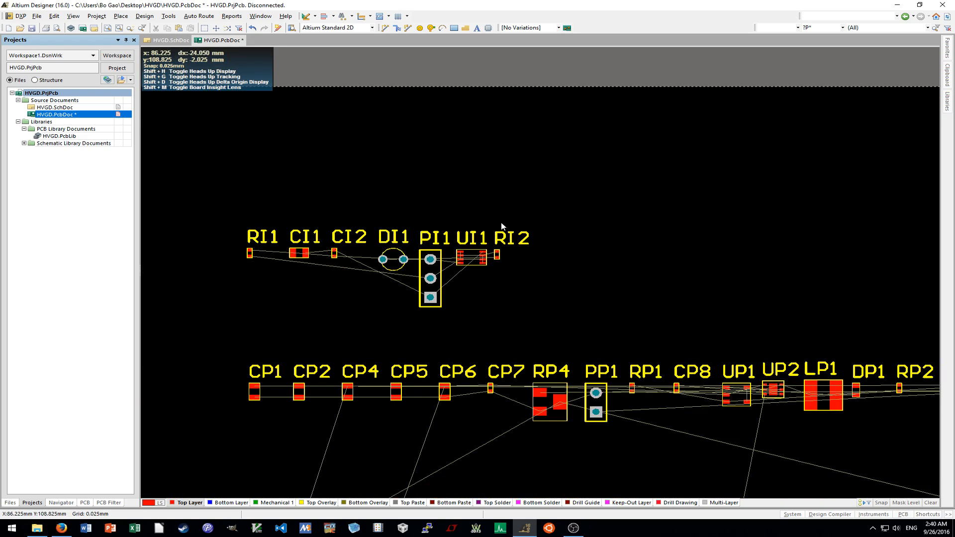
{"action": "scroll", "coordinate": [502, 226], "scroll_direction": "down", "scroll_amount": 1, "text": "ctrl"}
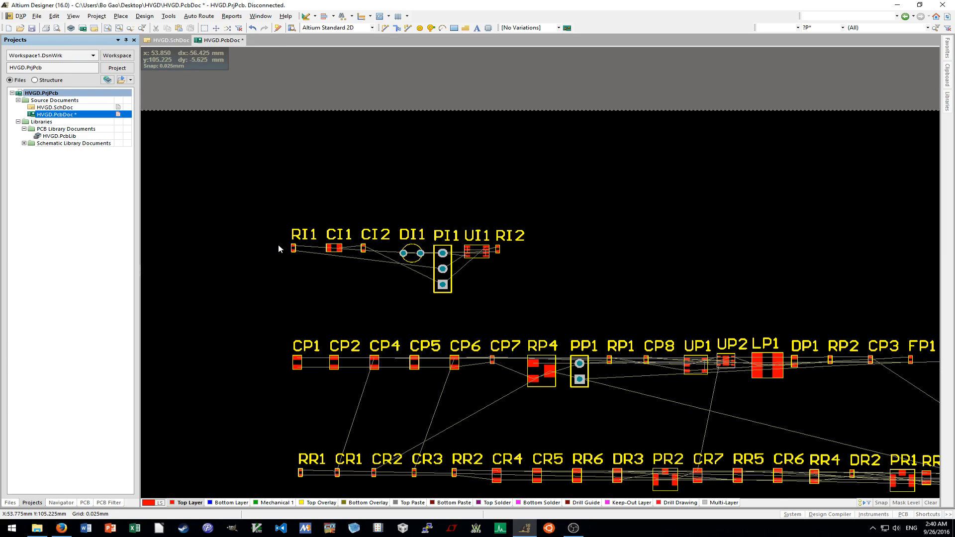
{"action": "scroll", "coordinate": [290, 247], "scroll_direction": "up", "scroll_amount": 10, "text": "ctrl"}
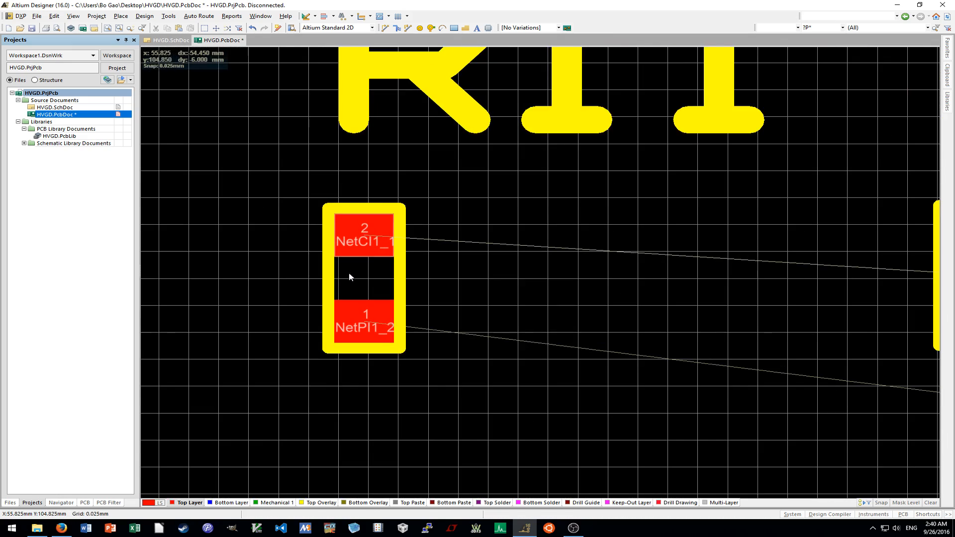
Nudge RI1 and CI1 slightly and examine how their outlines sit against the 0.025 mm snap grid.
{"action": "left_click_drag", "start_coordinate": [349, 277], "coordinate": [336, 274]}
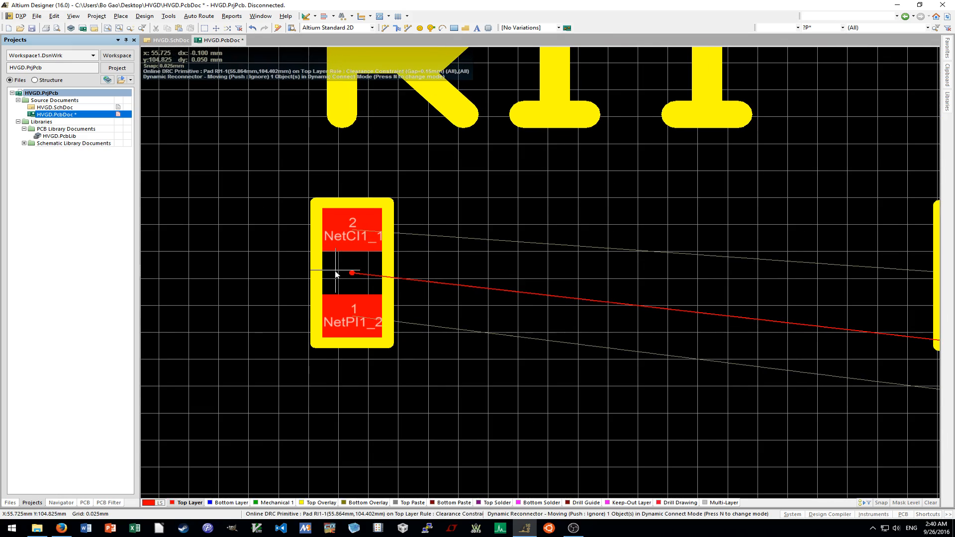
{"action": "left_click", "coordinate": [332, 273]}
{"action": "scroll", "coordinate": [314, 197], "scroll_direction": "up", "scroll_amount": 6, "text": "ctrl"}
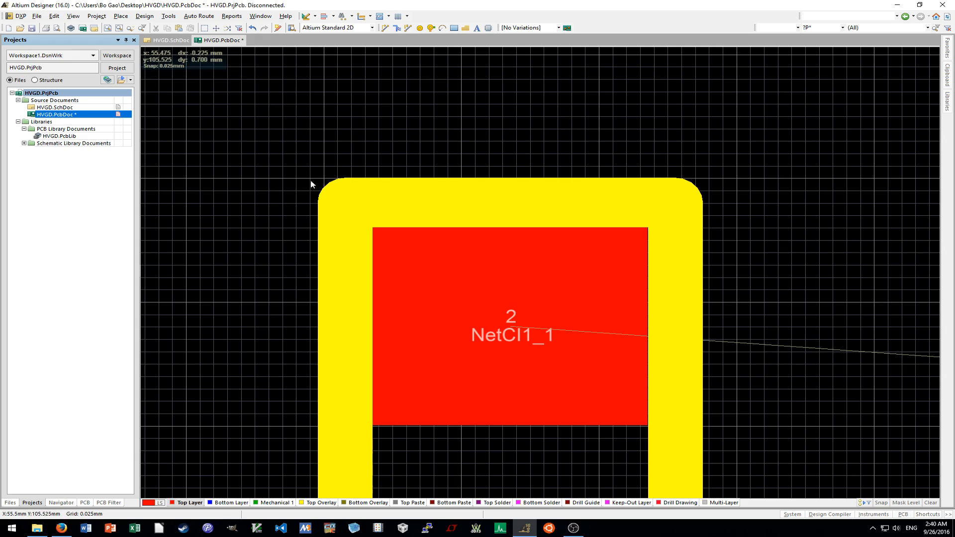
{"action": "scroll", "coordinate": [330, 213], "scroll_direction": "down", "scroll_amount": 6, "text": "ctrl"}
{"action": "scroll", "coordinate": [334, 234], "scroll_direction": "right", "scroll_amount": 5, "text": "shift"}
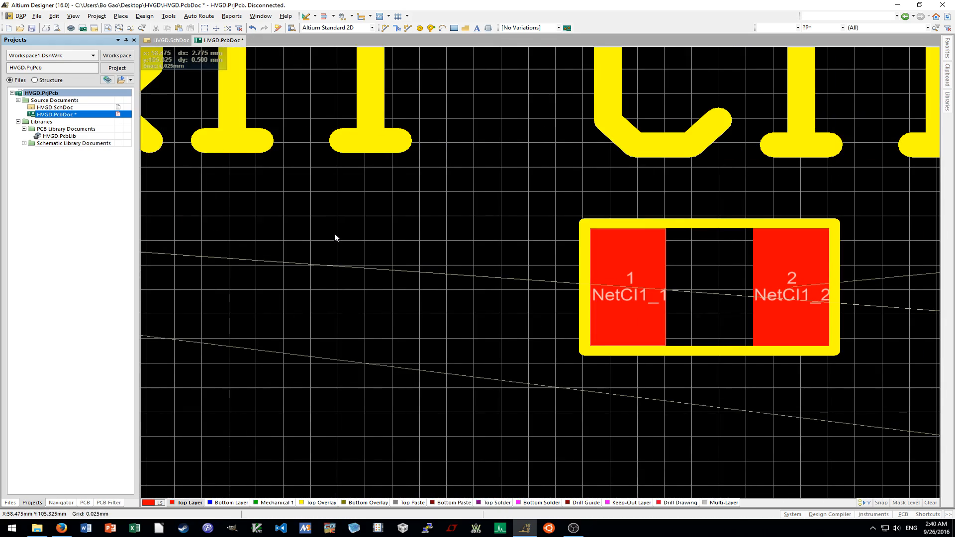
{"action": "scroll", "coordinate": [488, 265], "scroll_direction": "up", "scroll_amount": 3, "text": "ctrl"}
{"action": "scroll", "coordinate": [487, 266], "scroll_direction": "up", "scroll_amount": 3, "text": "ctrl"}
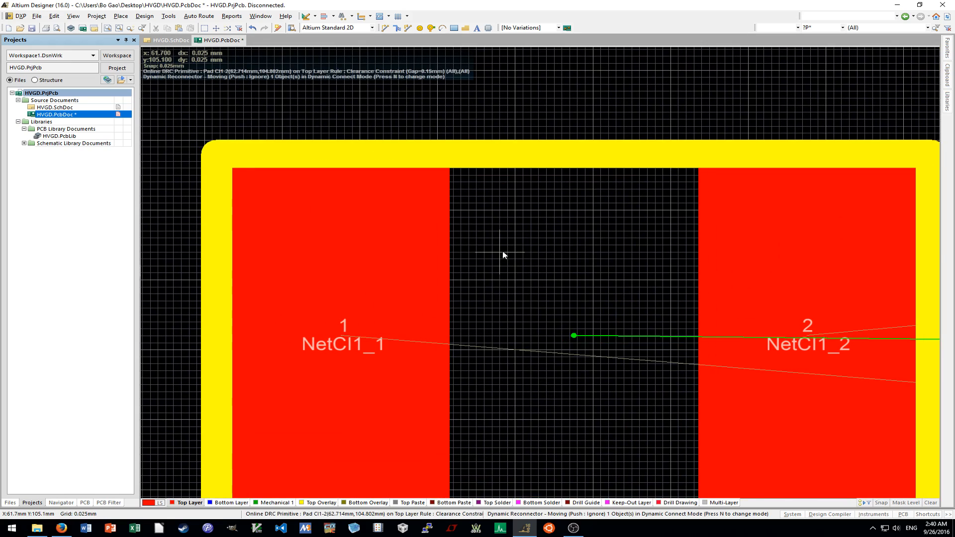
{"action": "scroll", "coordinate": [201, 160], "scroll_direction": "down", "scroll_amount": 6, "text": "ctrl"}
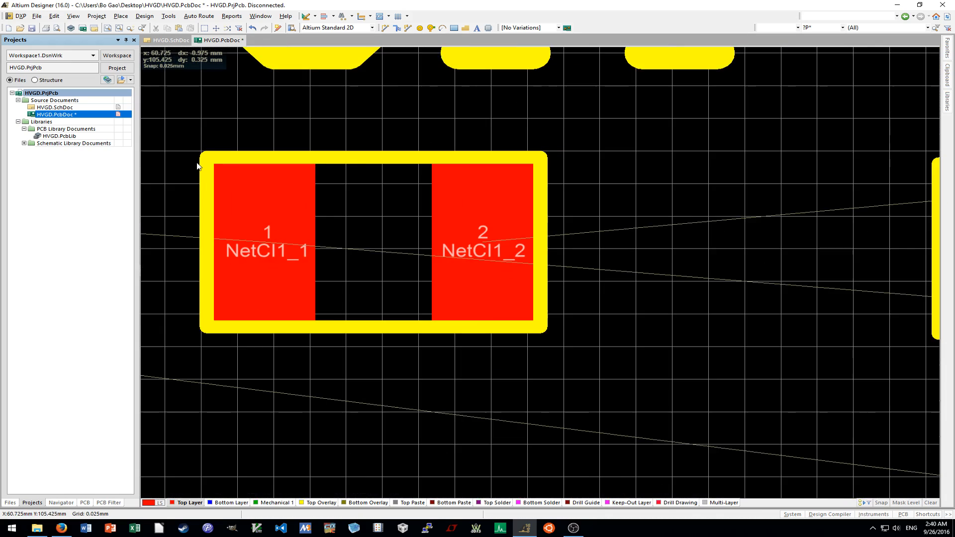
{"action": "scroll", "coordinate": [208, 193], "scroll_direction": "left", "scroll_amount": 3, "text": "shift"}
{"action": "scroll", "coordinate": [207, 194], "scroll_direction": "down", "scroll_amount": 2, "text": "ctrl"}
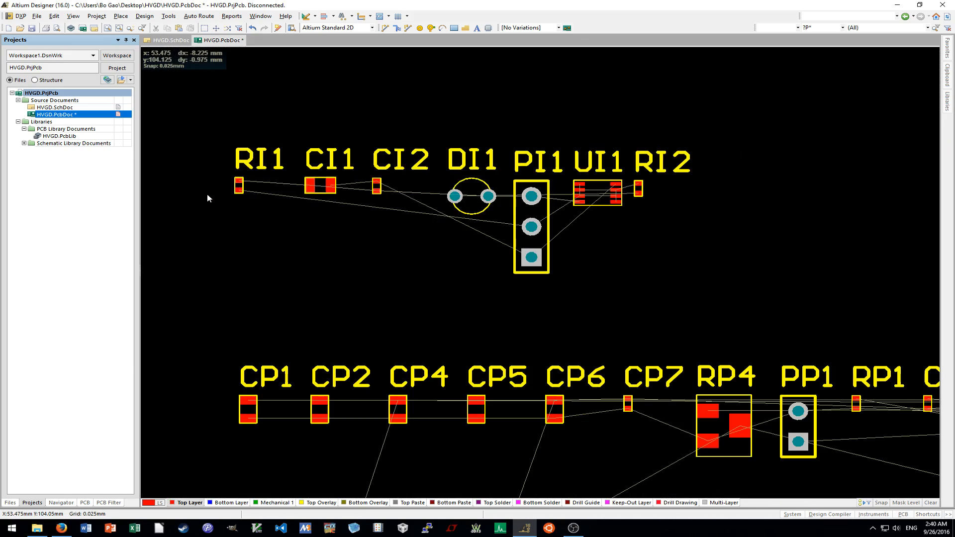
{"action": "scroll", "coordinate": [211, 200], "scroll_direction": "down", "scroll_amount": 2, "text": "ctrl"}
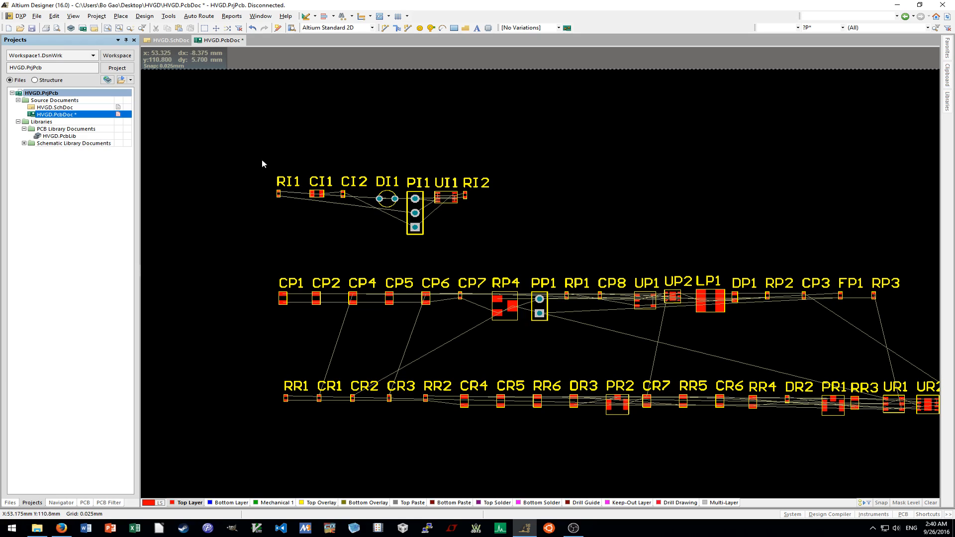
Snap all components of the ?I* row to the 0.025 mm grid, and check the corners of RI1 and CI1.
{"action": "left_click_drag", "start_coordinate": [240, 147], "coordinate": [564, 259]}
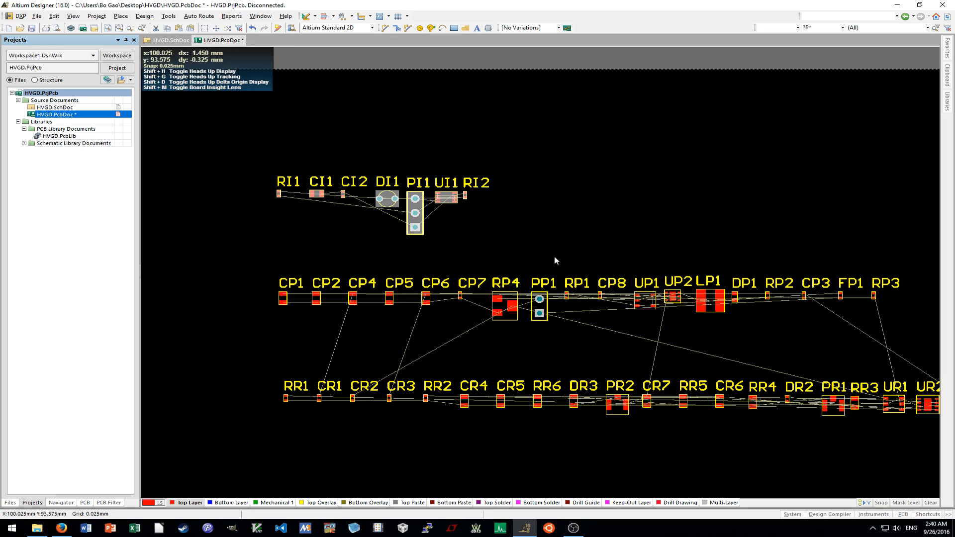
{"action": "left_click", "coordinate": [533, 238]}
{"action": "scroll", "coordinate": [279, 194], "scroll_direction": "up", "scroll_amount": 8, "text": "ctrl"}
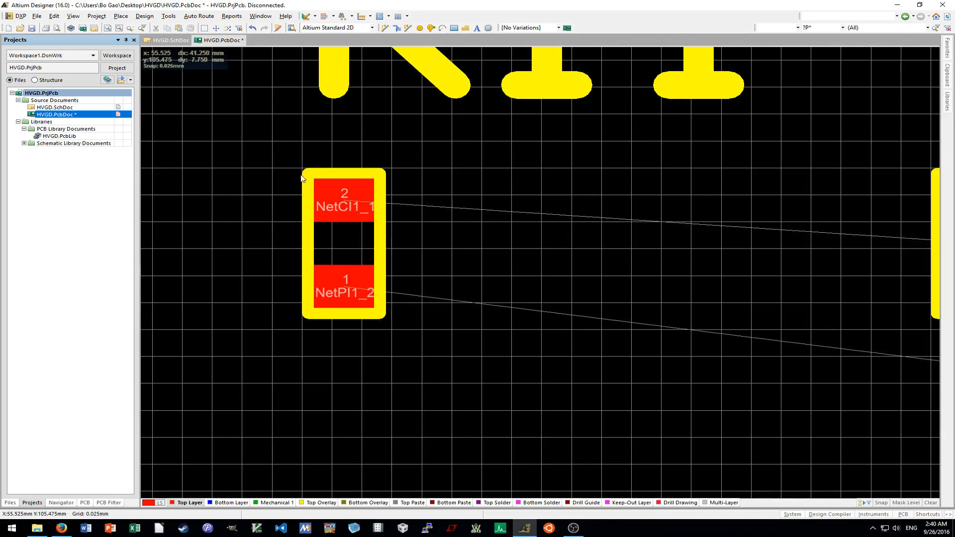
{"action": "scroll", "coordinate": [305, 171], "scroll_direction": "up", "scroll_amount": 3, "text": "ctrl"}
{"action": "scroll", "coordinate": [382, 190], "scroll_direction": "down", "scroll_amount": 14, "text": "shift"}
{"action": "scroll", "coordinate": [535, 186], "scroll_direction": "down", "scroll_amount": 8, "text": "ctrl"}
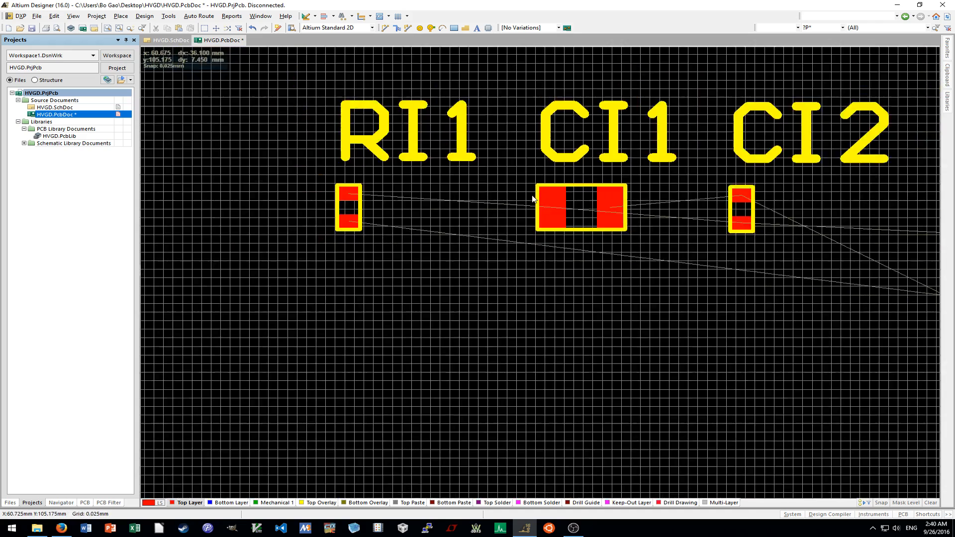
Snap the components of the ?P* row and of the ?R* row to the 0.025 mm grid.
{"action": "left_click", "coordinate": [258, 266]}
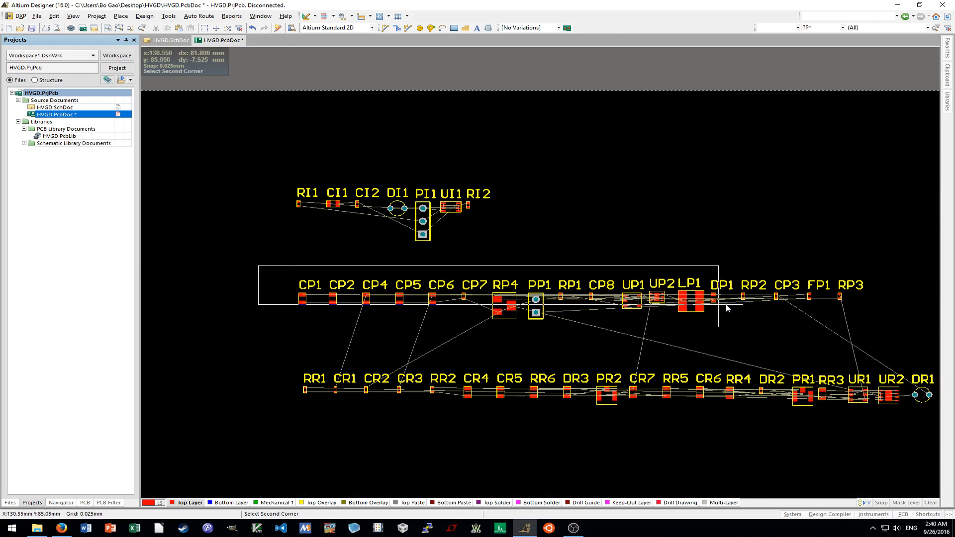
{"action": "left_click", "coordinate": [890, 343]}
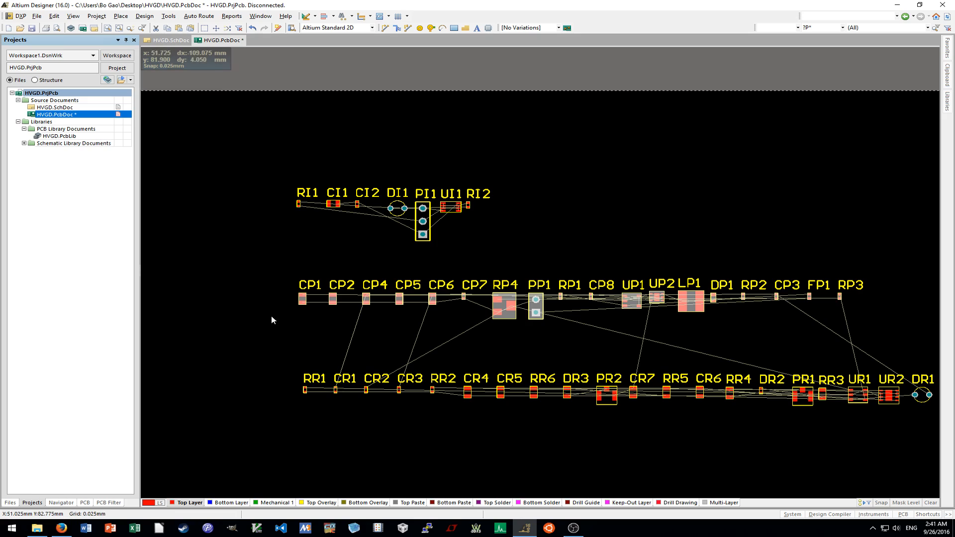
{"action": "left_click_drag", "start_coordinate": [267, 341], "coordinate": [906, 450]}
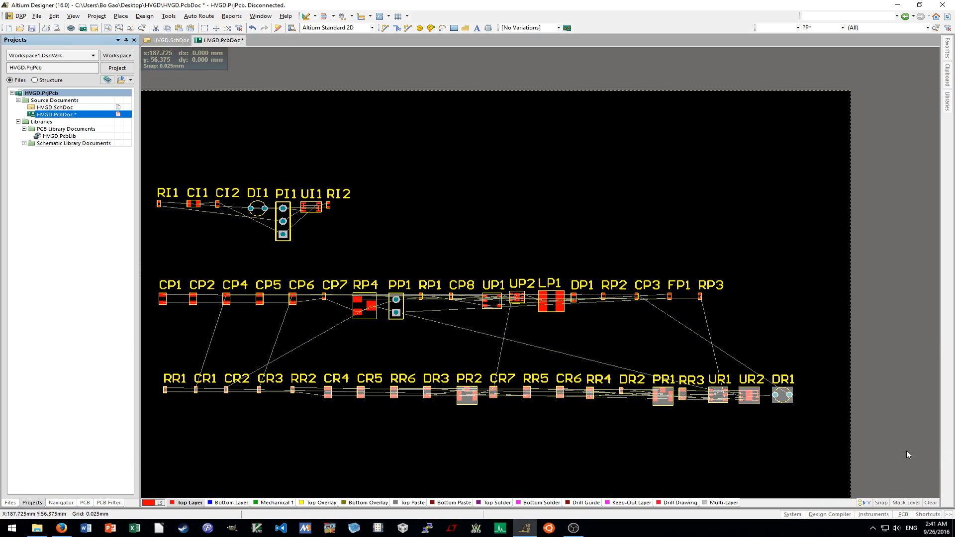
{"action": "left_click", "coordinate": [203, 411]}
{"action": "scroll", "coordinate": [256, 417], "scroll_direction": "down", "scroll_amount": 2, "text": "ctrl"}
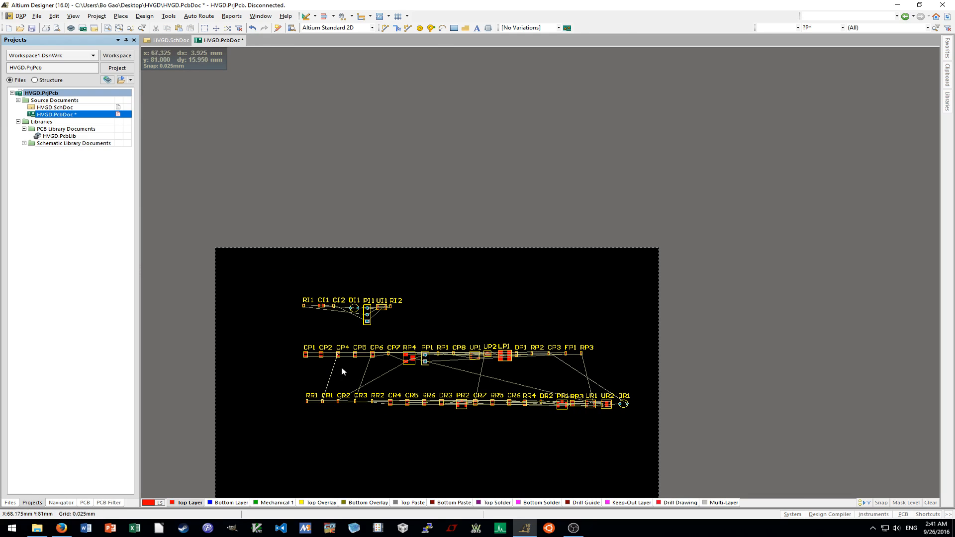
Nudge PR1 and RR3 by small grid steps to level them, and check UR1's outline corner against the grid.
{"action": "scroll", "coordinate": [457, 404], "scroll_direction": "up", "scroll_amount": 10, "text": "ctrl"}
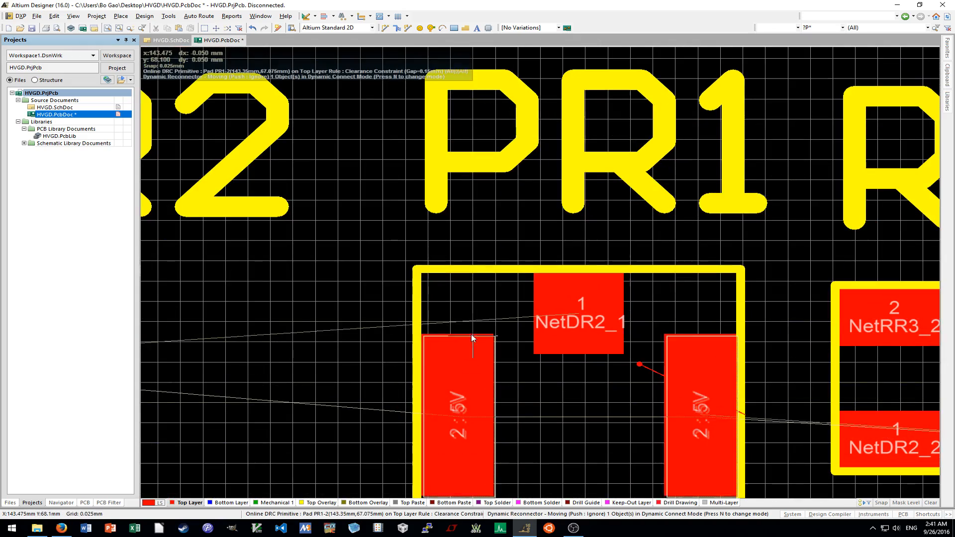
{"action": "left_click_drag", "start_coordinate": [471, 335], "coordinate": [465, 330]}
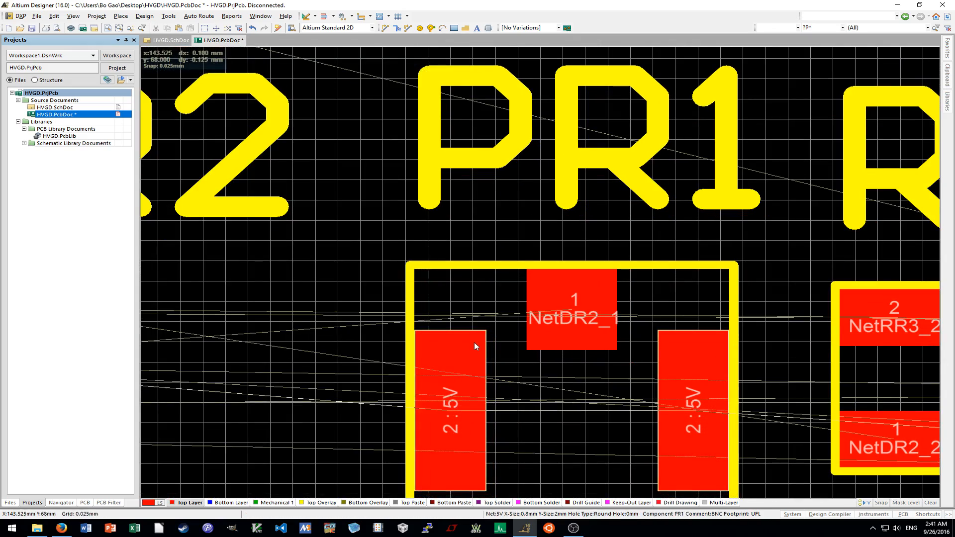
{"action": "scroll", "coordinate": [483, 351], "scroll_direction": "down", "scroll_amount": 5, "text": "shift"}
{"action": "mouse_move", "coordinate": [339, 372]}
{"action": "left_mouse_down"}
{"action": "mouse_move", "coordinate": [344, 347]}
{"action": "mouse_move", "coordinate": [341, 355]}
{"action": "left_mouse_up"}
{"action": "scroll", "coordinate": [341, 355], "scroll_direction": "down", "scroll_amount": 4, "text": "shift"}
{"action": "scroll", "coordinate": [572, 368], "scroll_direction": "up", "scroll_amount": 6, "text": "ctrl"}
{"action": "scroll", "coordinate": [367, 181], "scroll_direction": "up", "scroll_amount": 3, "text": "ctrl"}
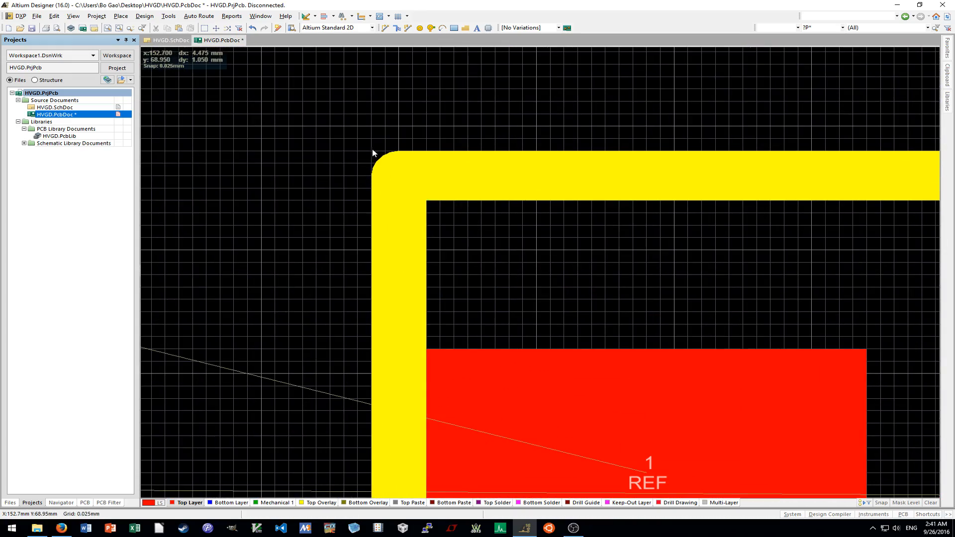
{"action": "scroll", "coordinate": [372, 152], "scroll_direction": "down", "scroll_amount": 10, "text": "ctrl"}
{"action": "scroll", "coordinate": [446, 280], "scroll_direction": "down", "scroll_amount": 2, "text": "ctrl"}
Assign the large centre pad 0 of UR2 to the GND net.
{"action": "scroll", "coordinate": [463, 293], "scroll_direction": "up", "scroll_amount": 6, "text": "ctrl"}
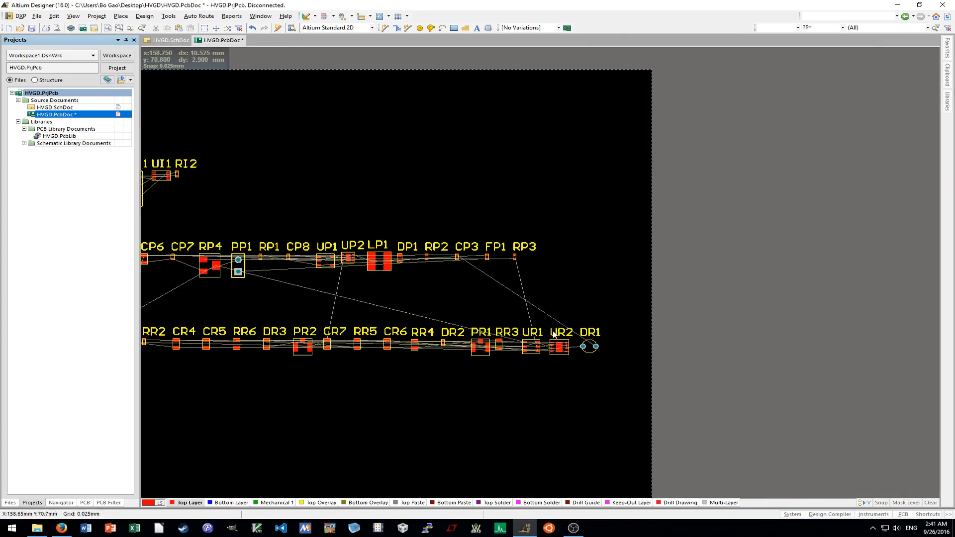
{"action": "scroll", "coordinate": [565, 307], "scroll_direction": "up", "scroll_amount": 3, "text": "ctrl"}
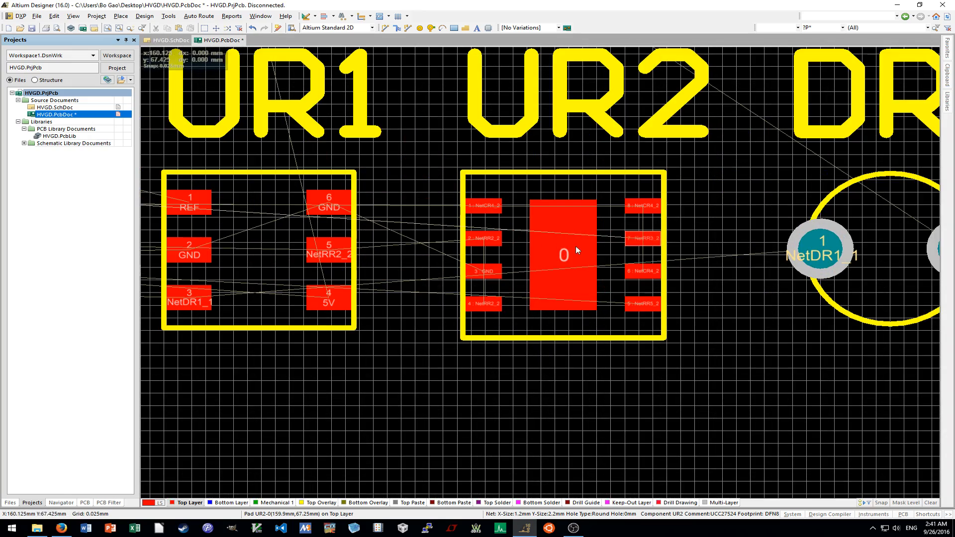
{"action": "double_click", "coordinate": [573, 245]}
{"action": "left_click", "coordinate": [409, 347]}
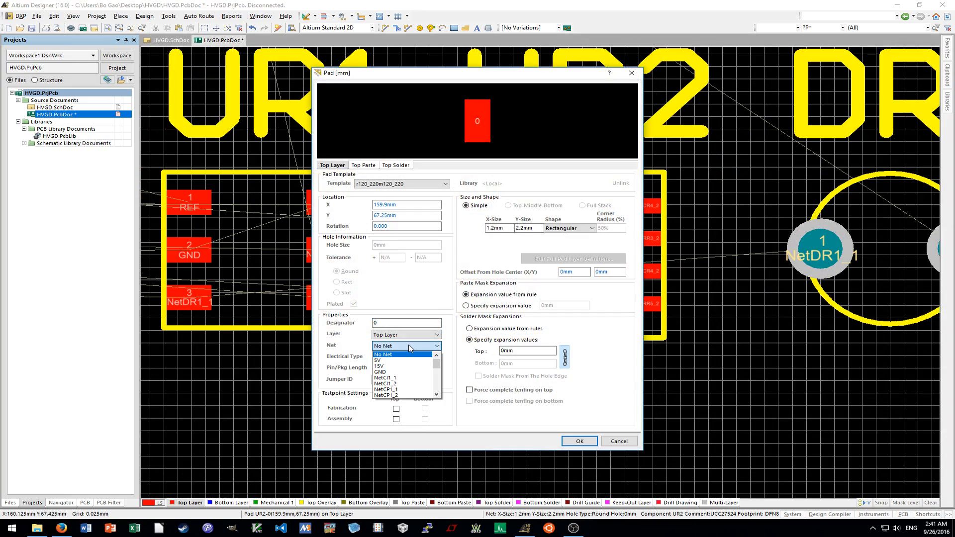
{"action": "left_click", "coordinate": [410, 348]}
{"action": "key", "text": "Return"}
{"action": "scroll", "coordinate": [411, 355], "scroll_direction": "down", "scroll_amount": 6, "text": "ctrl"}
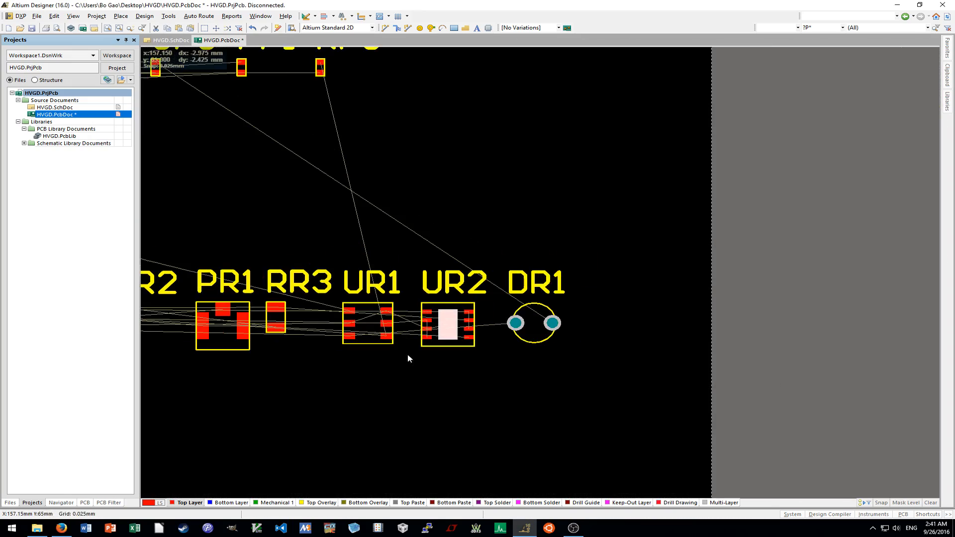
Assign the centre pad 0 of UP2 in the power row to the GND net.
{"action": "scroll", "coordinate": [641, 324], "scroll_direction": "up", "scroll_amount": 5, "text": "ctrl"}
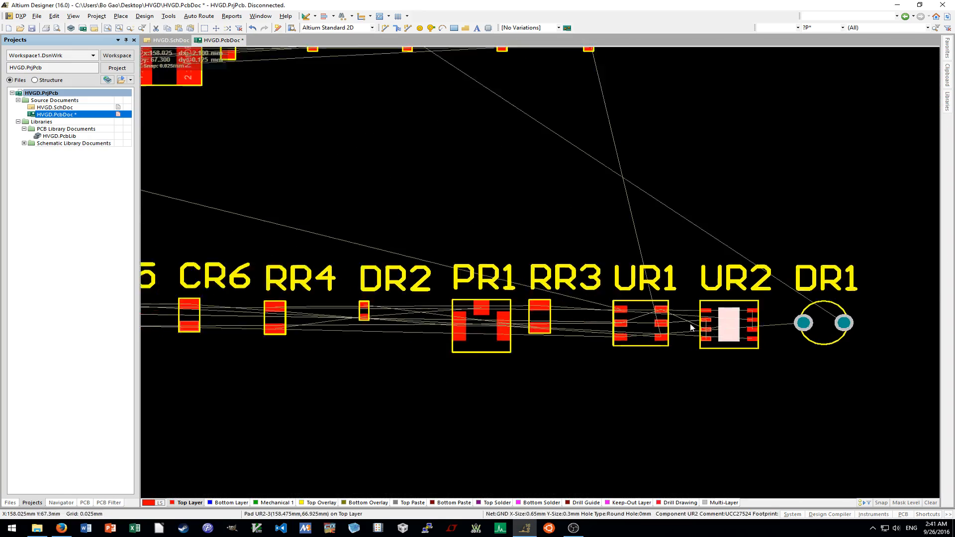
{"action": "scroll", "coordinate": [616, 337], "scroll_direction": "down", "scroll_amount": 8, "text": "ctrl"}
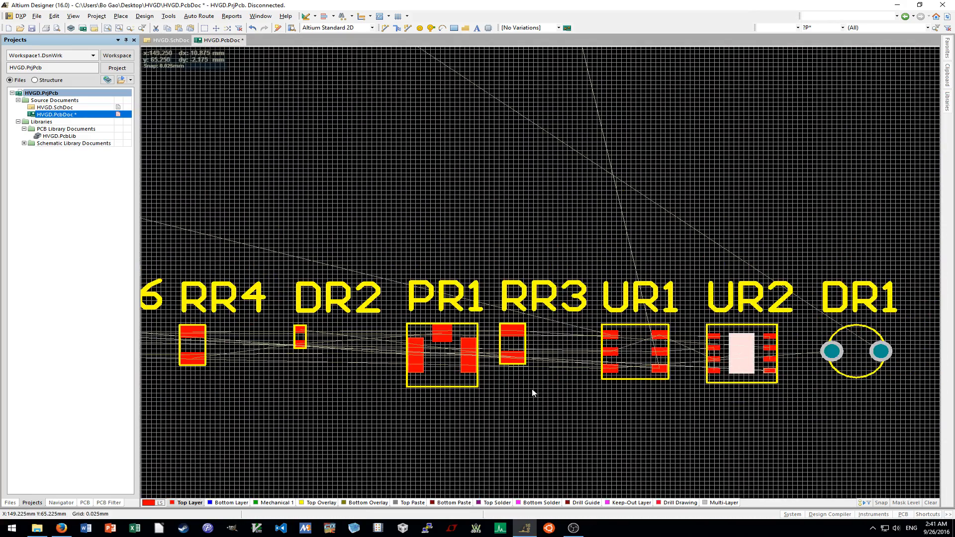
{"action": "scroll", "coordinate": [532, 391], "scroll_direction": "up", "scroll_amount": 9, "text": "shift"}
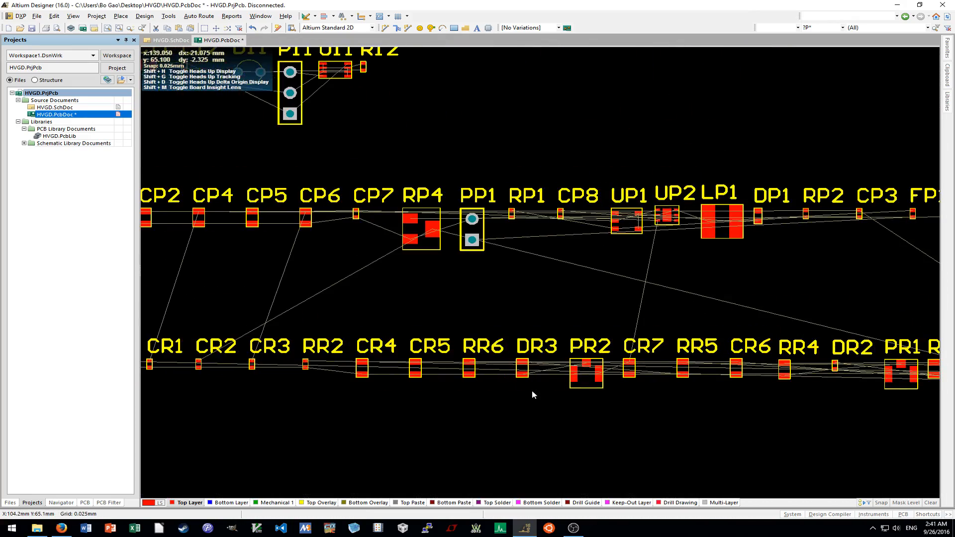
{"action": "scroll", "coordinate": [531, 391], "scroll_direction": "down", "scroll_amount": 2, "text": "ctrl"}
{"action": "scroll", "coordinate": [531, 394], "scroll_direction": "down", "scroll_amount": 3, "text": "ctrl"}
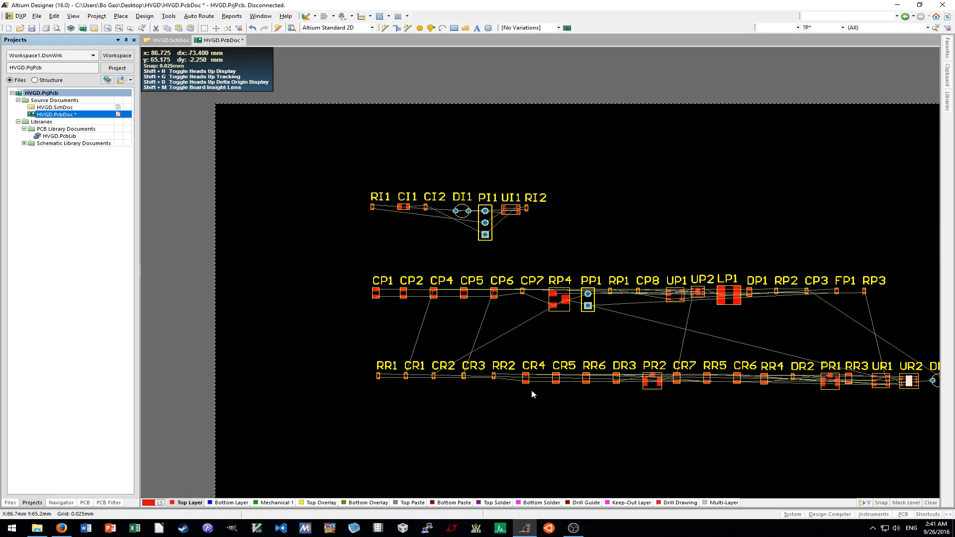
{"action": "scroll", "coordinate": [530, 300], "scroll_direction": "up", "scroll_amount": 8, "text": "ctrl"}
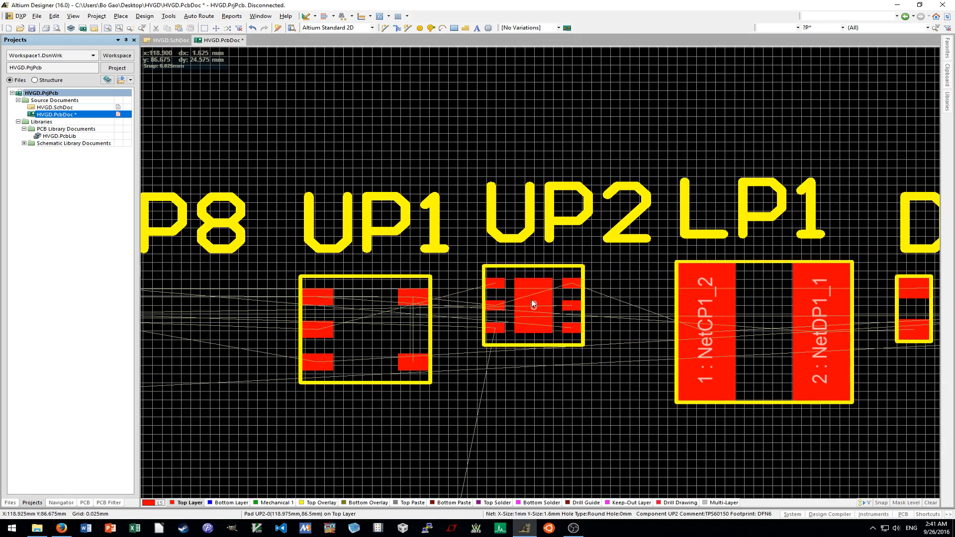
{"action": "double_click", "coordinate": [532, 304]}
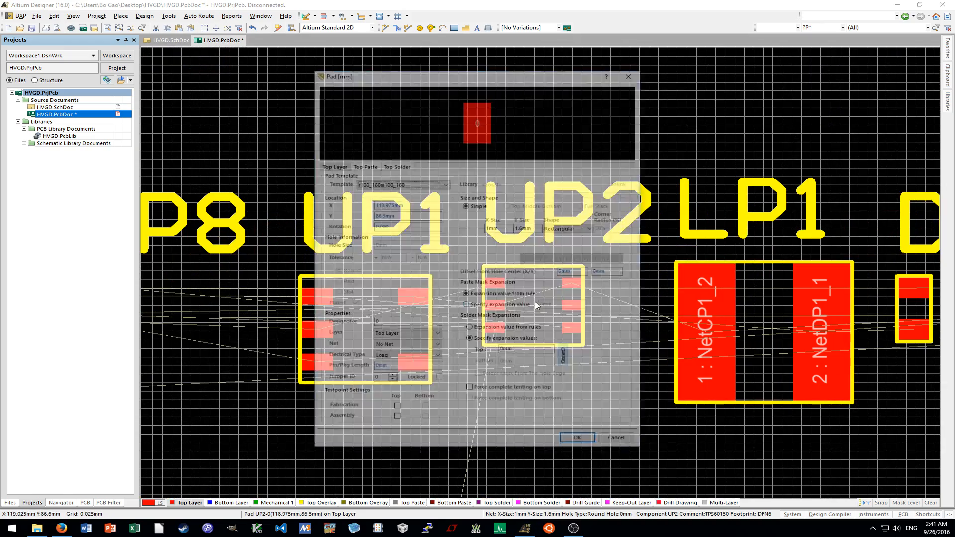
{"action": "left_click", "coordinate": [402, 346]}
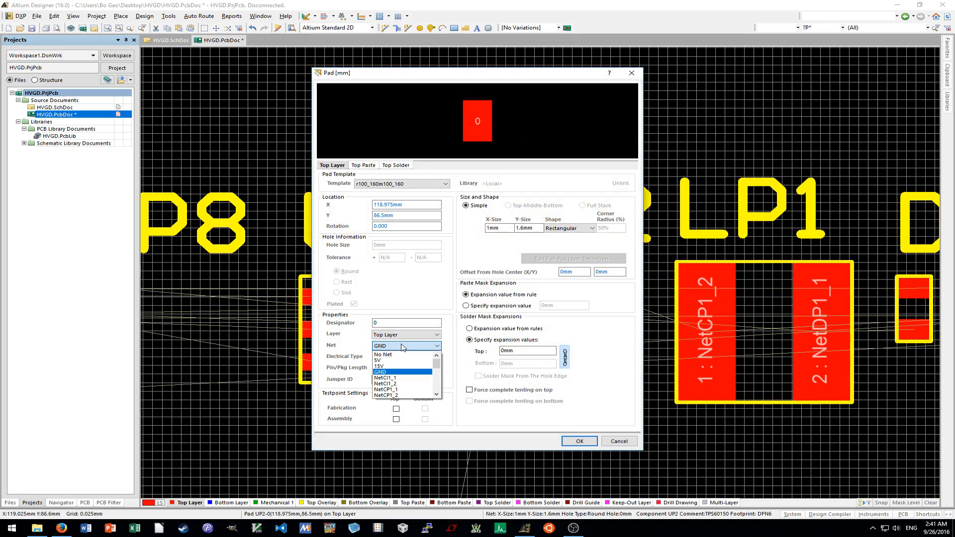
{"action": "key", "text": "Return"}
{"action": "scroll", "coordinate": [498, 419], "scroll_direction": "down", "scroll_amount": 4, "text": "ctrl"}
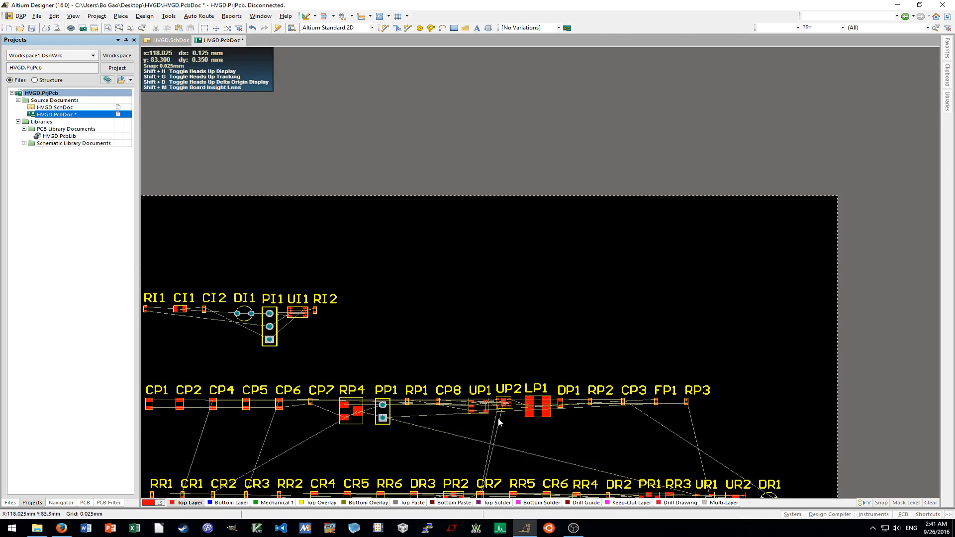
Check the three component rows on the board and save HVGD.PcbDoc.
{"action": "scroll", "coordinate": [497, 418], "scroll_direction": "down", "scroll_amount": 4}
{"action": "scroll", "coordinate": [498, 419], "scroll_direction": "up", "scroll_amount": 4, "text": "shift"}
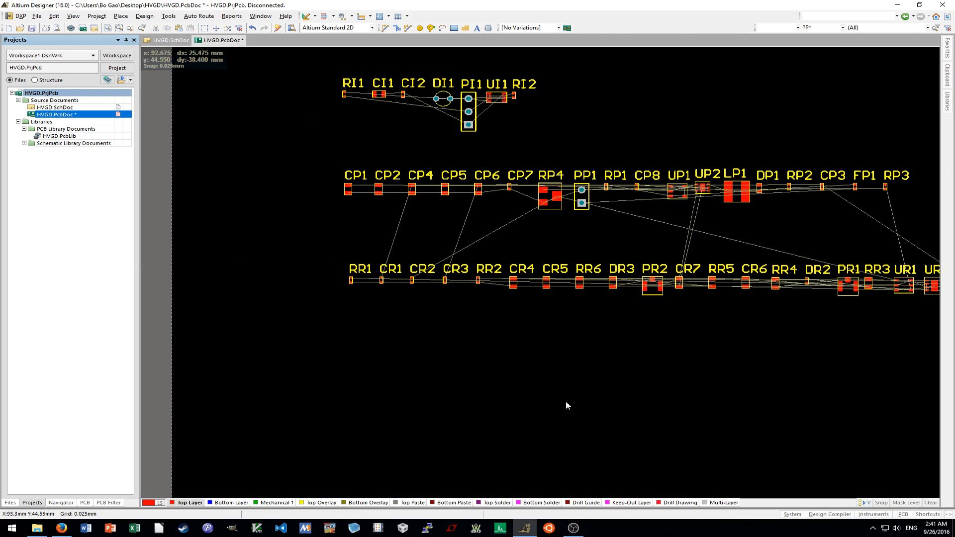
{"action": "scroll", "coordinate": [588, 401], "scroll_direction": "down", "scroll_amount": 3, "text": "shift"}
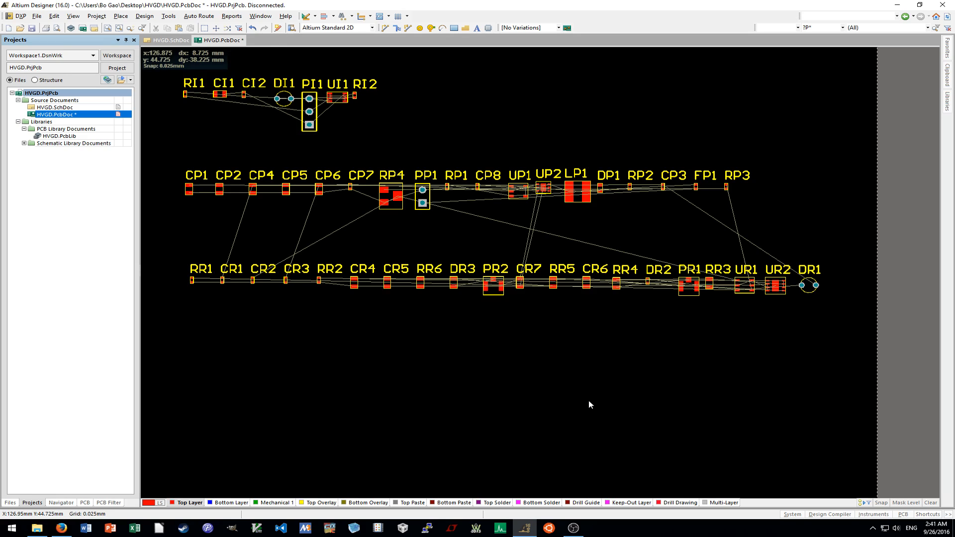
{"action": "left_click", "coordinate": [31, 28]}
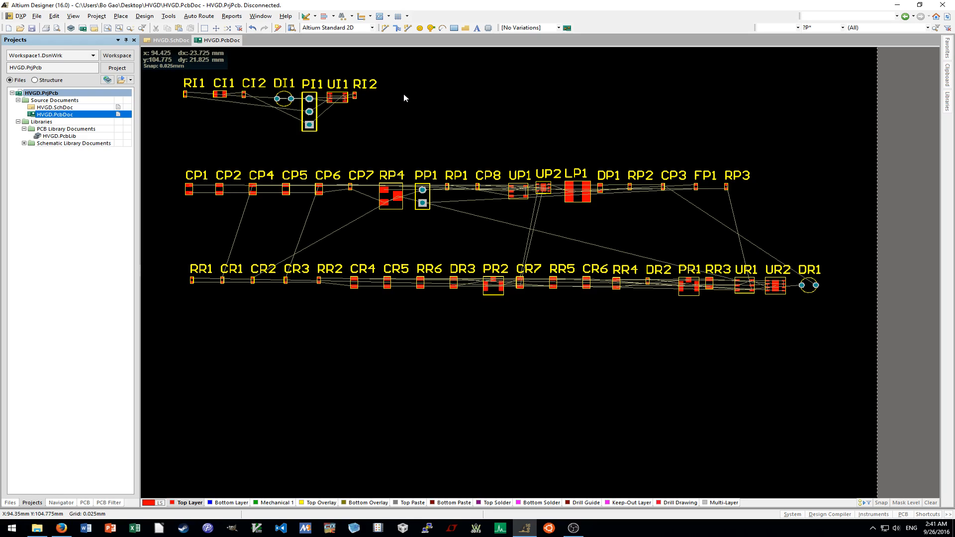
Show HVGD.SchDoc and detach HVGD.PcbDoc into a separate window so both can be viewed together.
{"action": "left_click", "coordinate": [170, 41]}
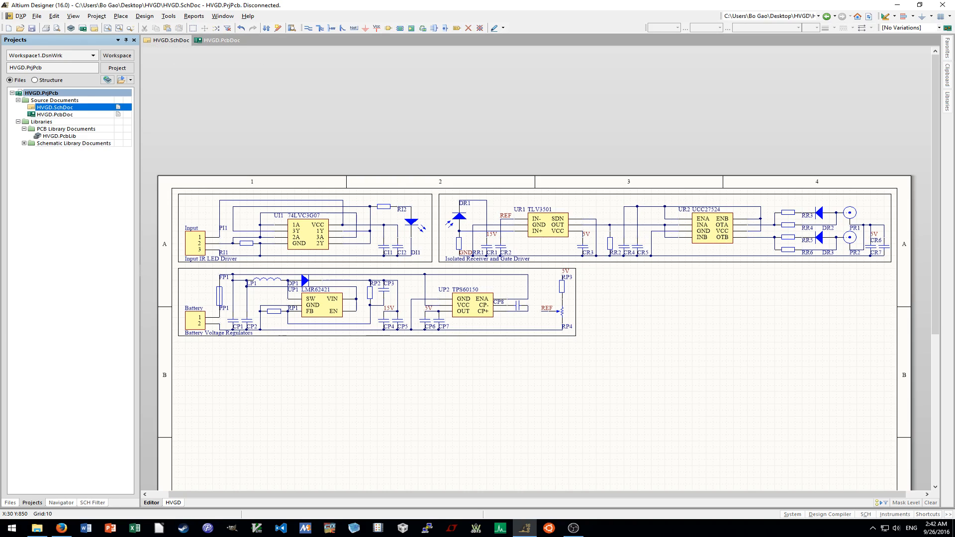
{"action": "left_click_drag", "start_coordinate": [219, 41], "coordinate": [315, 109]}
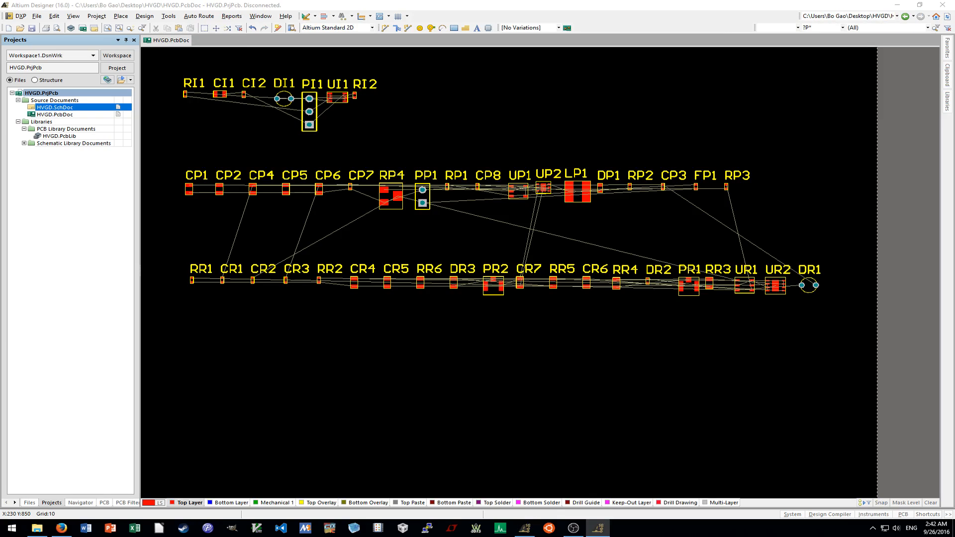
{"action": "left_click", "coordinate": [843, 163]}
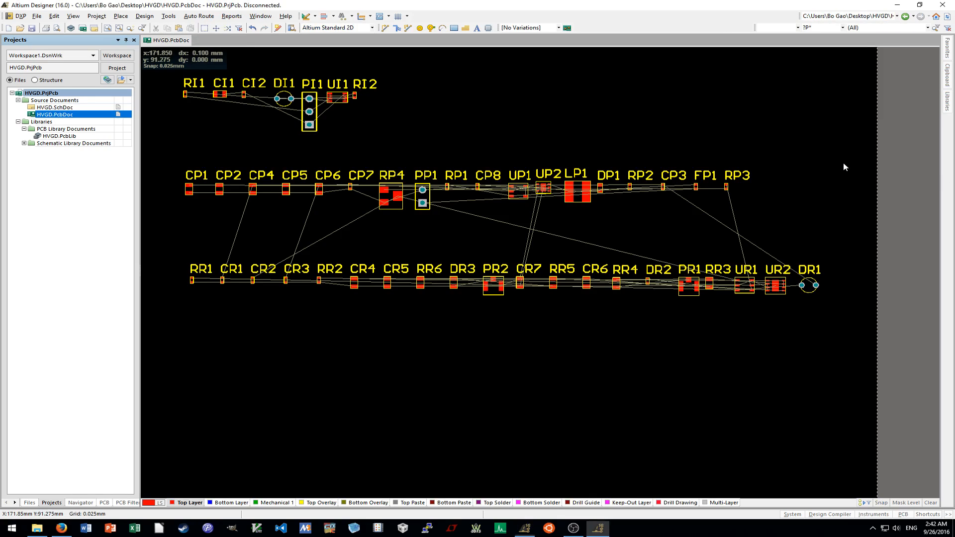
Move header PI1 to the left of RI1 at the start of the top component row.
{"action": "scroll", "coordinate": [622, 305], "scroll_direction": "left", "scroll_amount": 4, "text": "shift"}
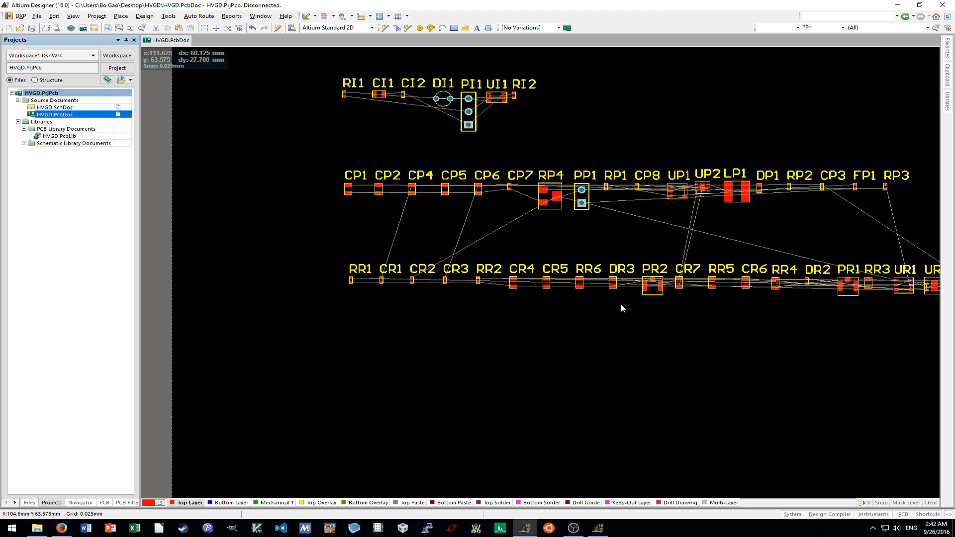
{"action": "scroll", "coordinate": [753, 301], "scroll_direction": "up", "scroll_amount": 3}
{"action": "scroll", "coordinate": [728, 293], "scroll_direction": "right", "scroll_amount": 3, "text": "shift"}
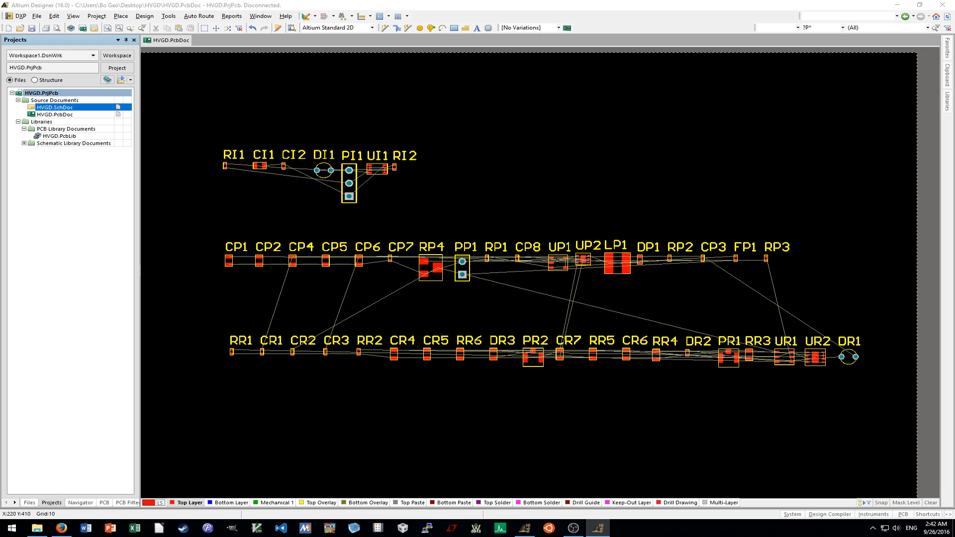
{"action": "left_click", "coordinate": [775, 216]}
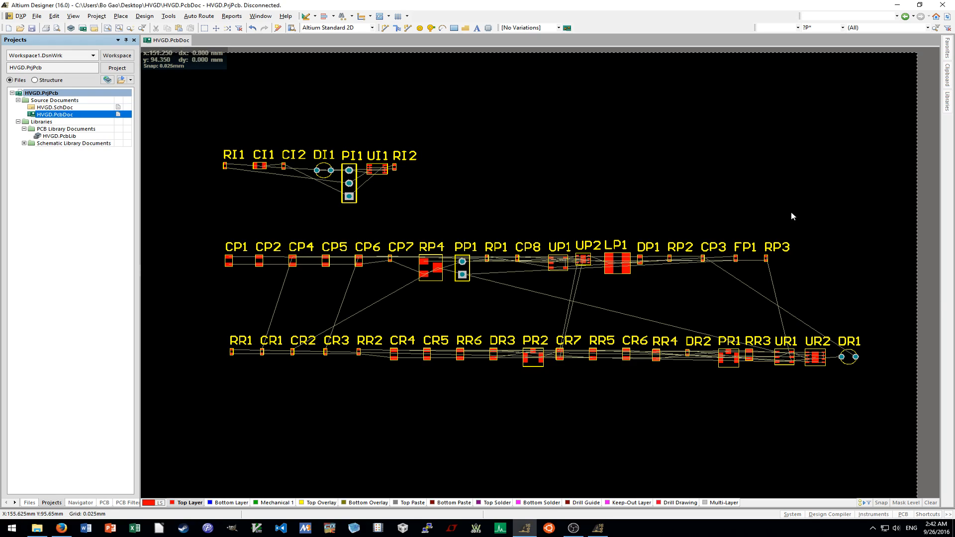
{"action": "scroll", "coordinate": [792, 212], "scroll_direction": "down", "scroll_amount": 4, "text": "ctrl"}
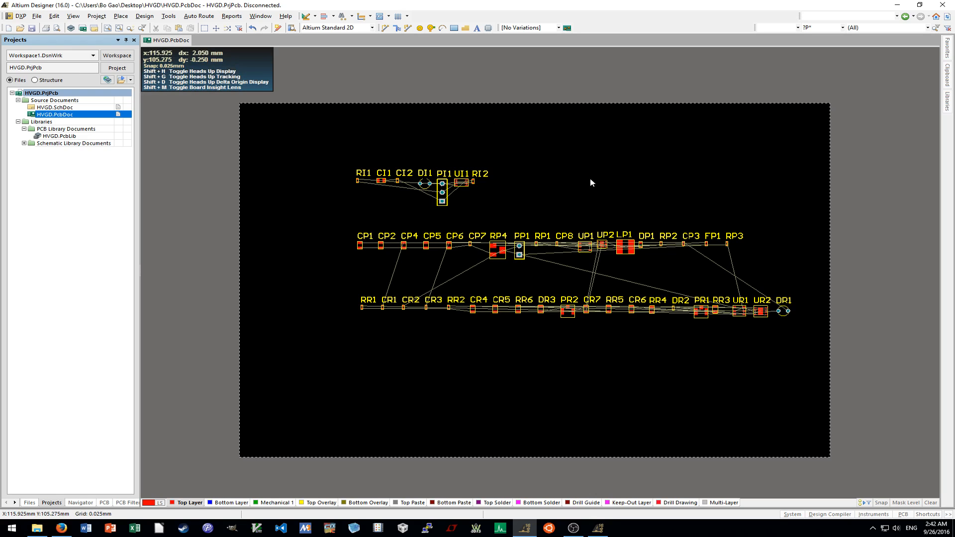
{"action": "scroll", "coordinate": [475, 182], "scroll_direction": "up", "scroll_amount": 3, "text": "ctrl"}
{"action": "right_click_drag", "start_coordinate": [384, 191], "coordinate": [544, 191]}
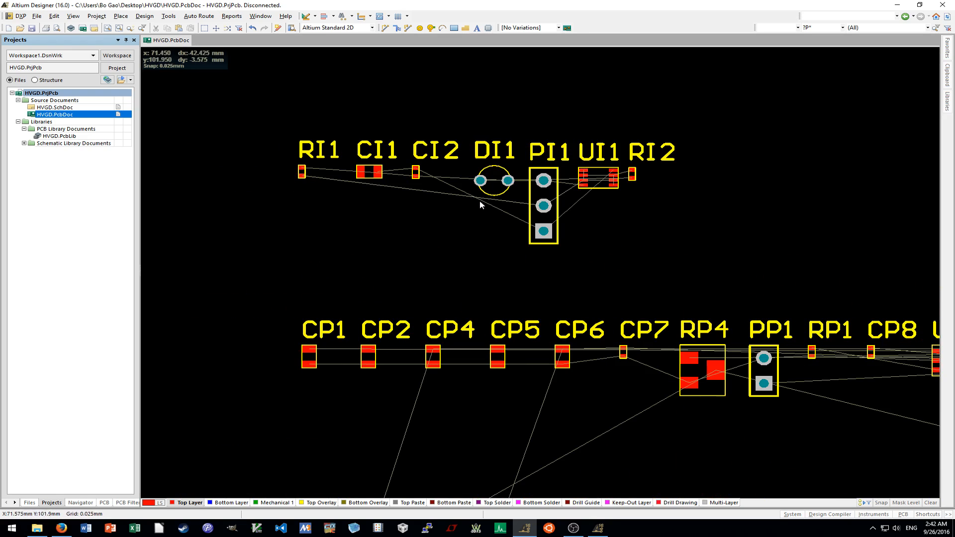
{"action": "left_click_drag", "start_coordinate": [543, 192], "coordinate": [270, 198]}
{"action": "scroll", "coordinate": [463, 224], "scroll_direction": "up", "scroll_amount": 4, "text": "ctrl"}
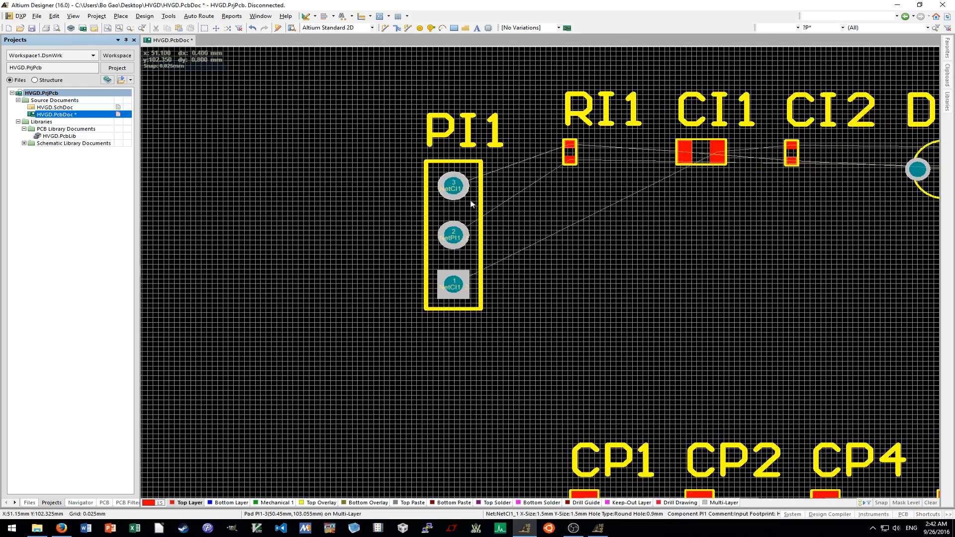
{"action": "scroll", "coordinate": [464, 224], "scroll_direction": "down", "scroll_amount": 3, "text": "ctrl"}
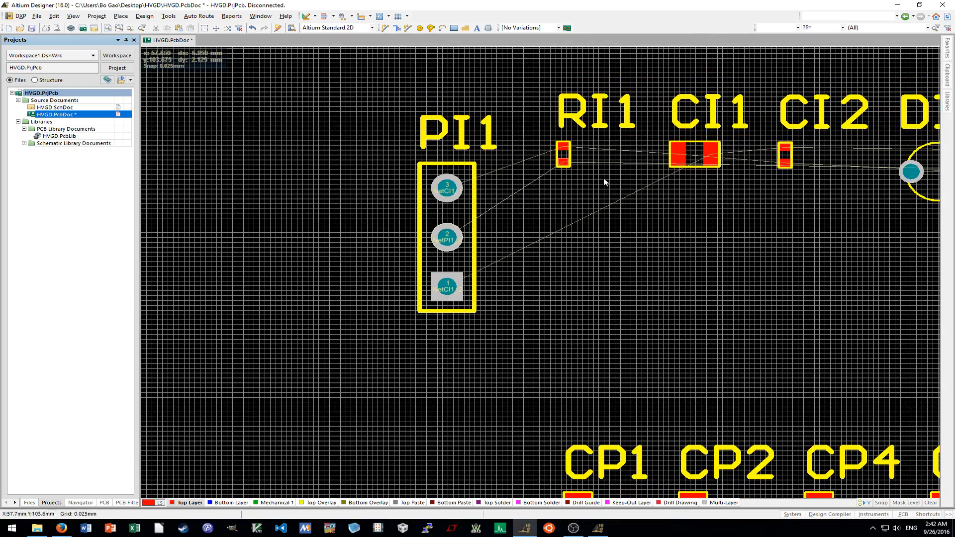
Rotate header PI1 by 180 degrees so pin 1 is uppermost, and shift it slightly further from RI1.
{"action": "left_click_drag", "start_coordinate": [445, 210], "coordinate": [416, 220]}
{"action": "key", "text": "space"}
{"action": "left_click_drag", "start_coordinate": [424, 175], "coordinate": [433, 224]}
{"action": "key", "text": "shift+space"}
{"action": "key", "text": "space"}
{"action": "key", "text": "space"}
{"action": "key", "text": "space"}
{"action": "key", "text": "space"}
{"action": "key", "text": "space"}
{"action": "key", "text": "space"}
{"action": "key", "text": "space"}
{"action": "key", "text": "space"}
{"action": "key", "text": "space"}
{"action": "key", "text": "space"}
{"action": "key", "text": "space"}
{"action": "key", "text": "space"}
{"action": "key", "text": "space"}
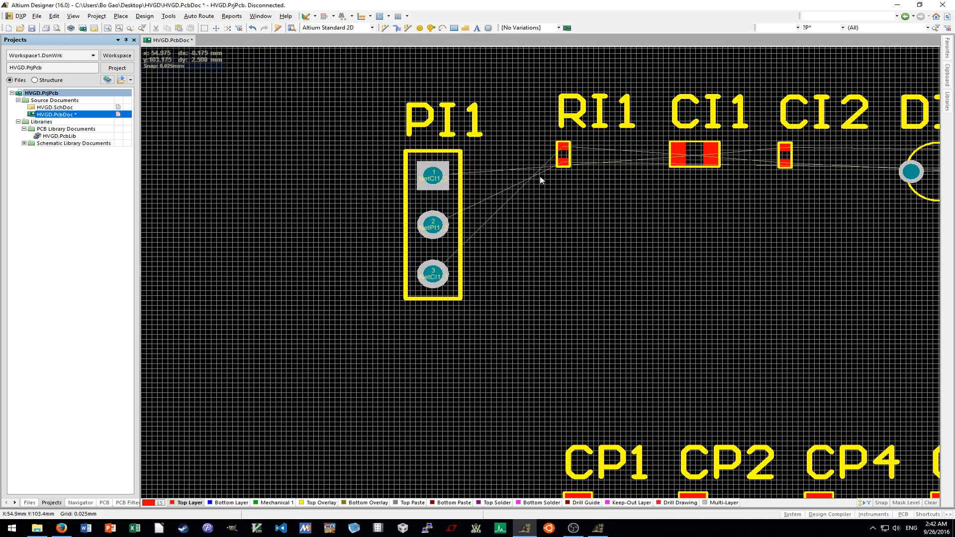
Place resistor RI1 just to the right of PI1, beside pin 3.
{"action": "scroll", "coordinate": [542, 183], "scroll_direction": "up", "scroll_amount": 2, "text": "ctrl"}
{"action": "left_click_drag", "start_coordinate": [592, 139], "coordinate": [468, 343]}
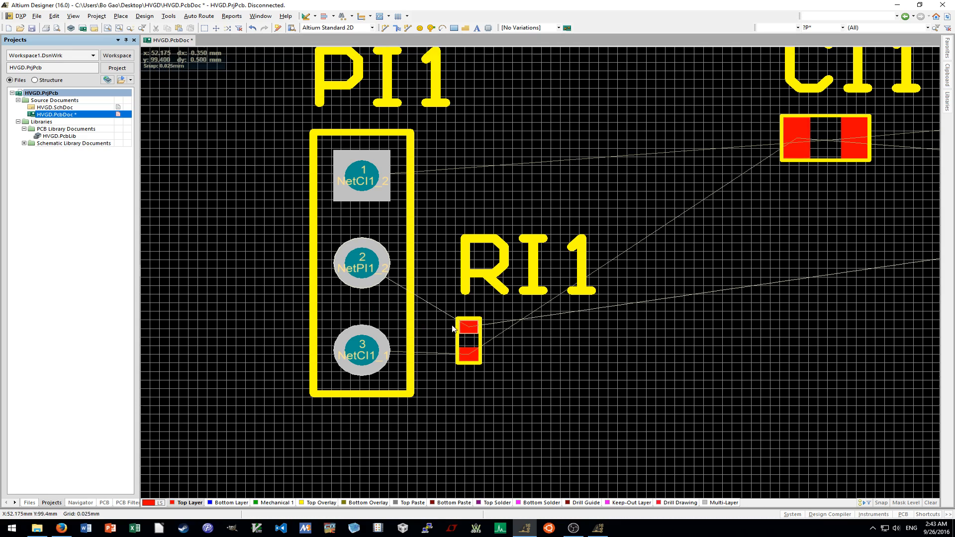
{"action": "scroll", "coordinate": [454, 327], "scroll_direction": "up", "scroll_amount": 2, "text": "ctrl"}
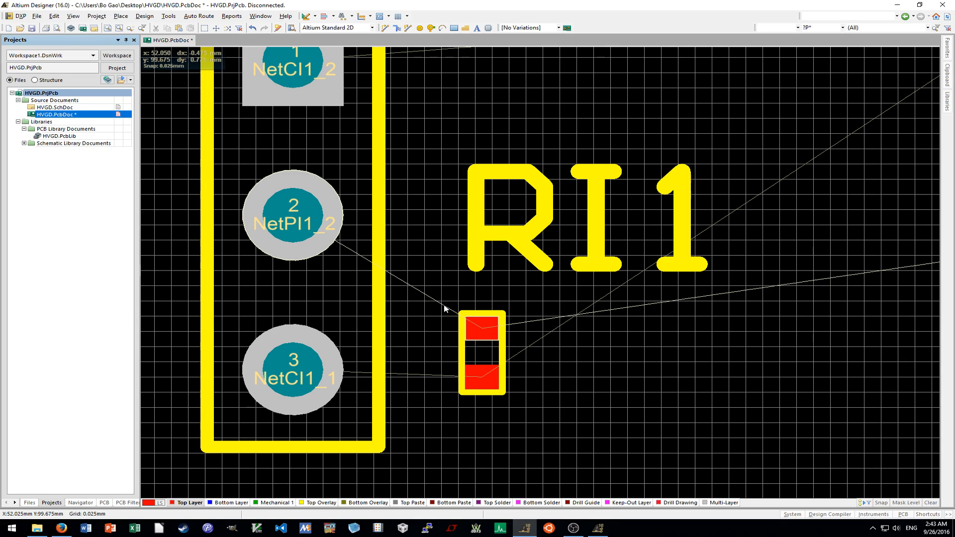
{"action": "scroll", "coordinate": [444, 308], "scroll_direction": "up", "scroll_amount": 2, "text": "ctrl"}
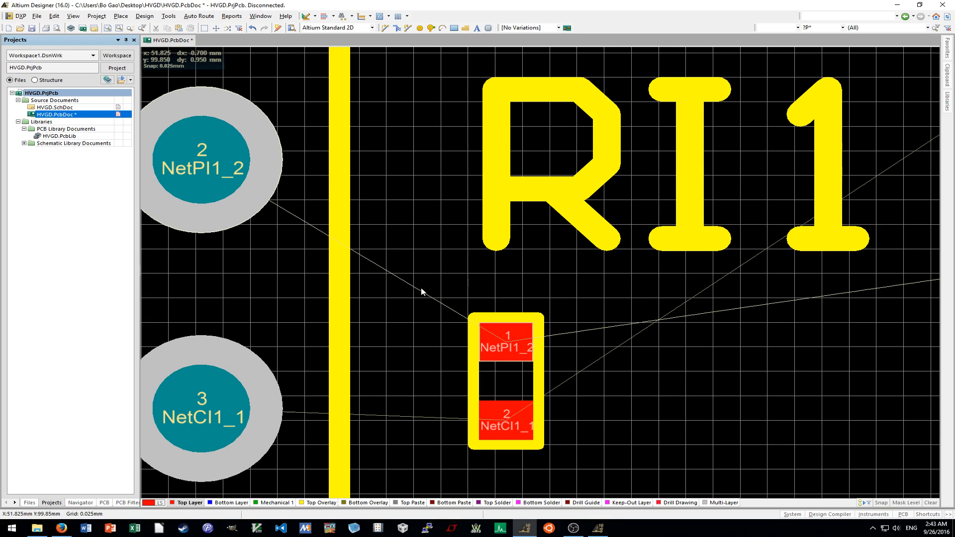
{"action": "scroll", "coordinate": [421, 291], "scroll_direction": "down", "scroll_amount": 2, "text": "ctrl"}
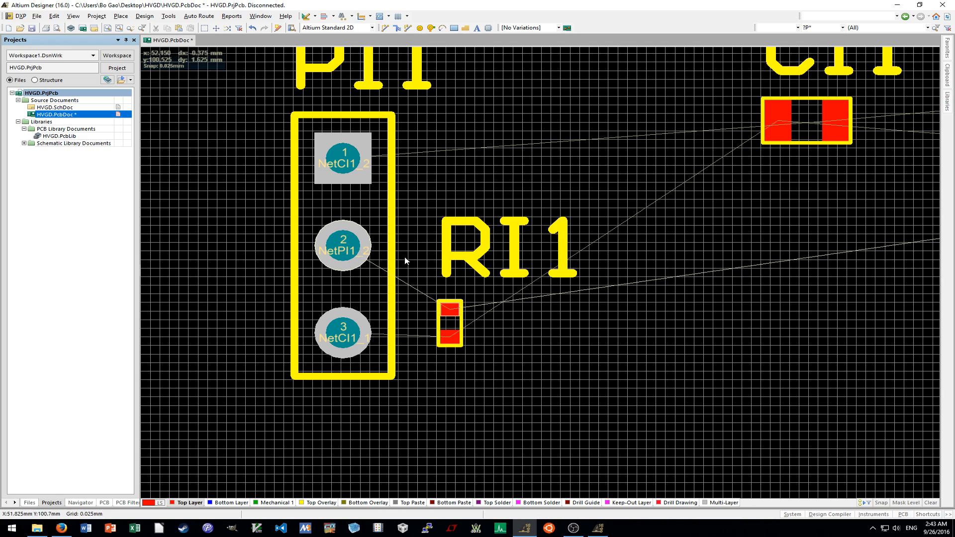
{"action": "scroll", "coordinate": [530, 339], "scroll_direction": "down", "scroll_amount": 1, "text": "ctrl"}
{"action": "scroll", "coordinate": [534, 346], "scroll_direction": "down", "scroll_amount": 1}
{"action": "scroll", "coordinate": [536, 346], "scroll_direction": "down", "scroll_amount": 2, "text": "ctrl"}
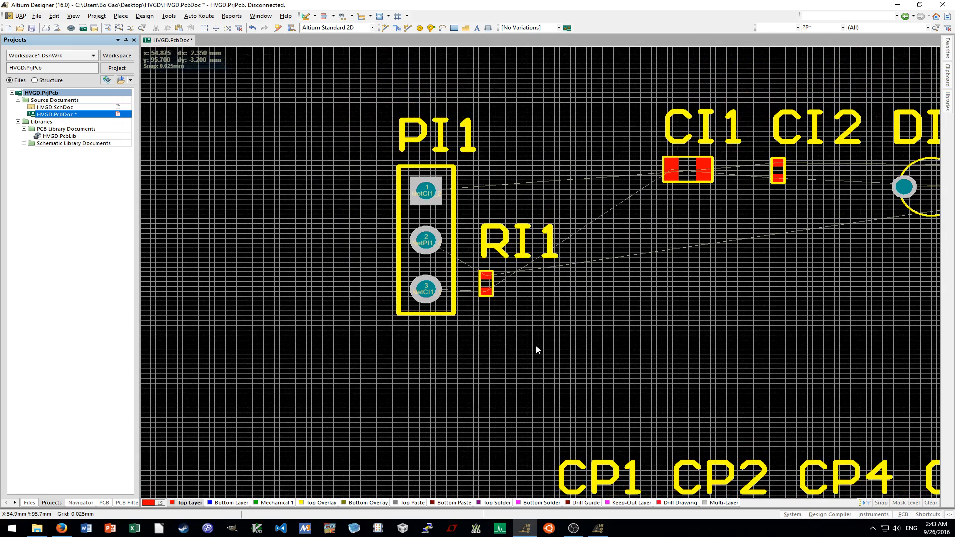
{"action": "scroll", "coordinate": [536, 346], "scroll_direction": "down", "scroll_amount": 1, "text": "shift"}
{"action": "mouse_move", "coordinate": [371, 289]}
{"action": "left_mouse_down"}
{"action": "mouse_move", "coordinate": [359, 278]}
{"action": "mouse_move", "coordinate": [366, 282]}
{"action": "left_mouse_up"}
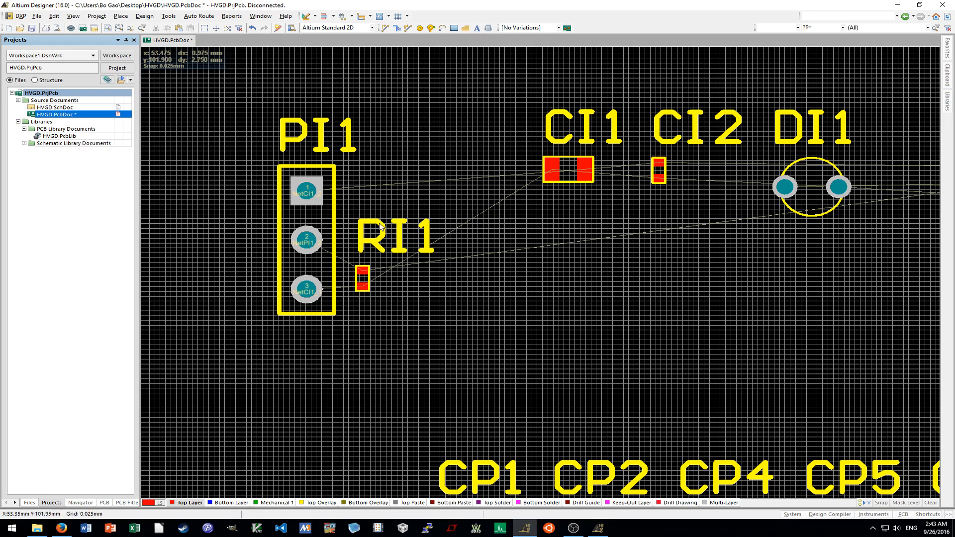
Hide the designator texts of RI1 and PI1.
{"action": "double_click", "coordinate": [413, 245]}
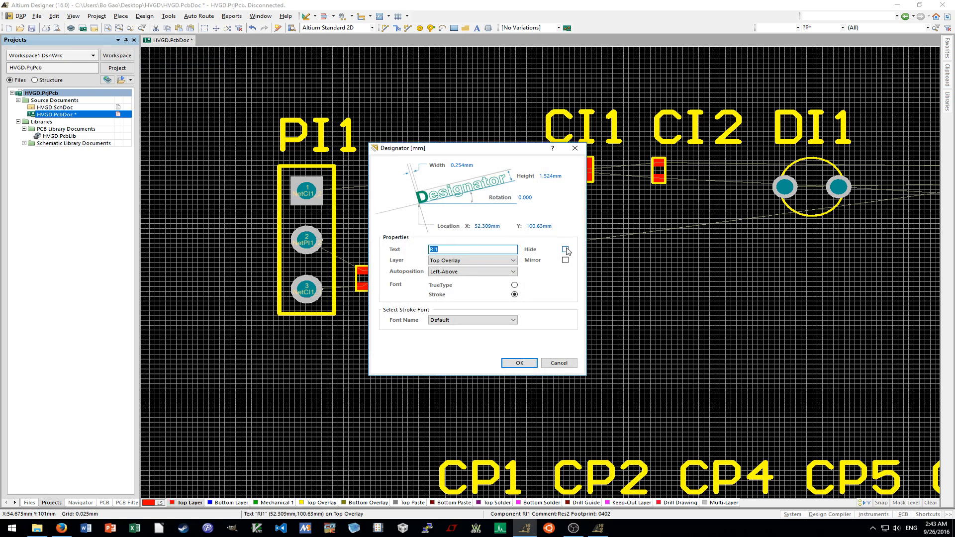
{"action": "key", "text": "Return"}
{"action": "double_click", "coordinate": [333, 144]}
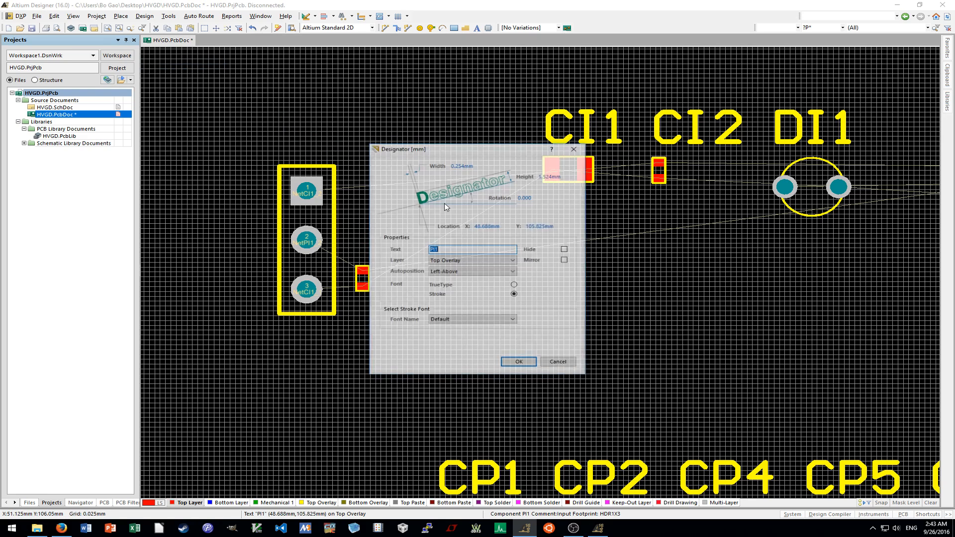
{"action": "left_click", "coordinate": [565, 250]}
{"action": "key", "text": "Return"}
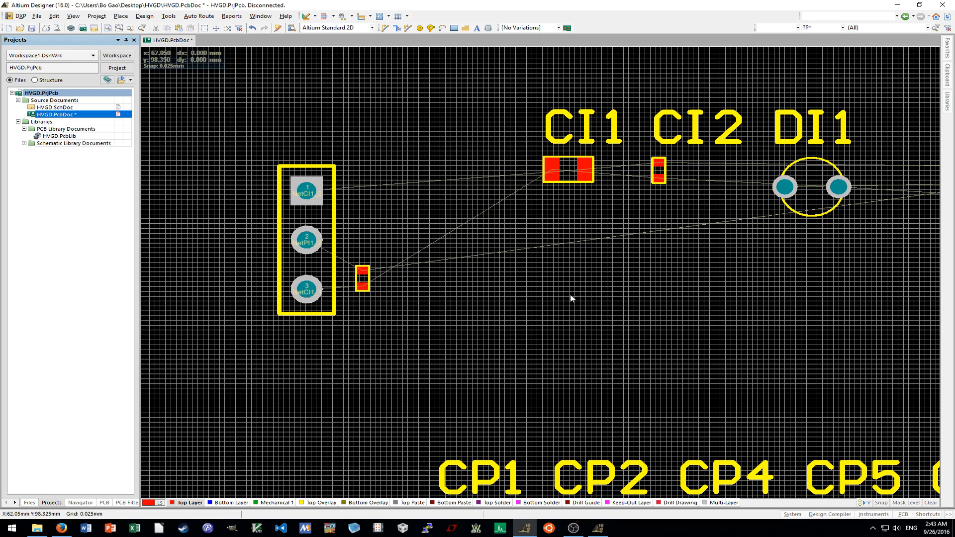
Turn CI1 upright, place it close to the right of RI1 with both near PI1, and hide its designator.
{"action": "left_click_drag", "start_coordinate": [570, 181], "coordinate": [397, 273]}
{"action": "key", "text": "space"}
{"action": "scroll", "coordinate": [381, 280], "scroll_direction": "up", "scroll_amount": 1, "text": "ctrl"}
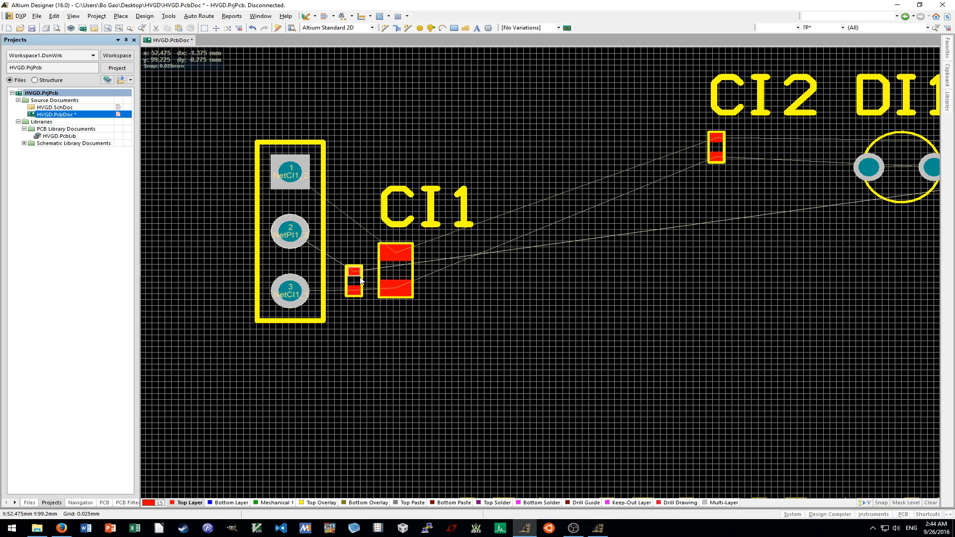
{"action": "mouse_move", "coordinate": [377, 281]}
{"action": "left_mouse_down"}
{"action": "mouse_move", "coordinate": [367, 285]}
{"action": "mouse_move", "coordinate": [382, 275]}
{"action": "left_mouse_up"}
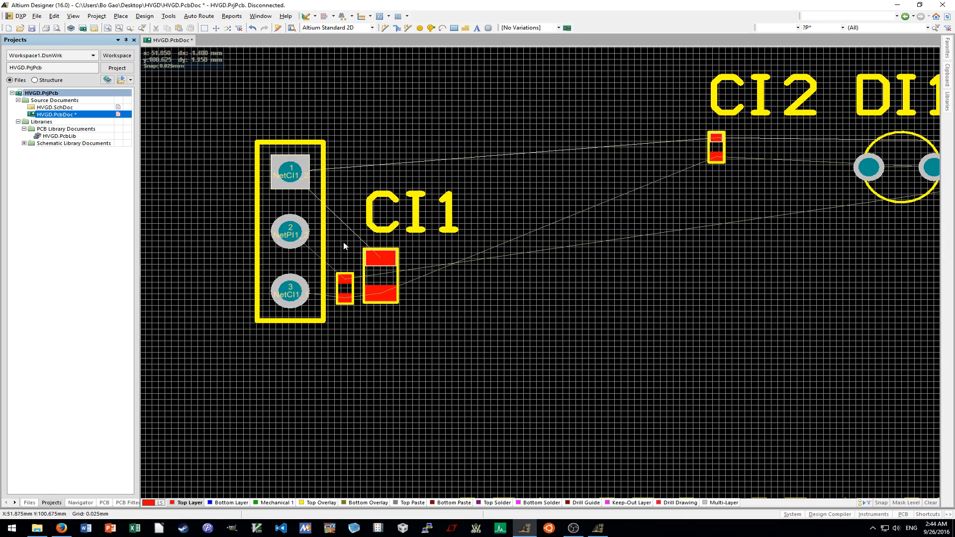
{"action": "scroll", "coordinate": [343, 243], "scroll_direction": "up", "scroll_amount": 3, "text": "ctrl"}
{"action": "scroll", "coordinate": [345, 250], "scroll_direction": "down", "scroll_amount": 2, "text": "ctrl"}
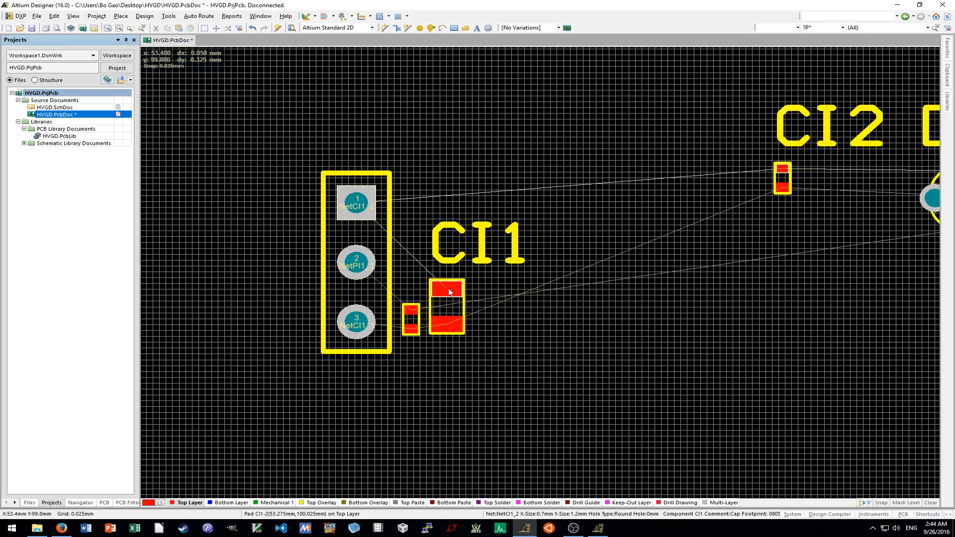
{"action": "scroll", "coordinate": [461, 306], "scroll_direction": "up", "scroll_amount": 2, "text": "ctrl"}
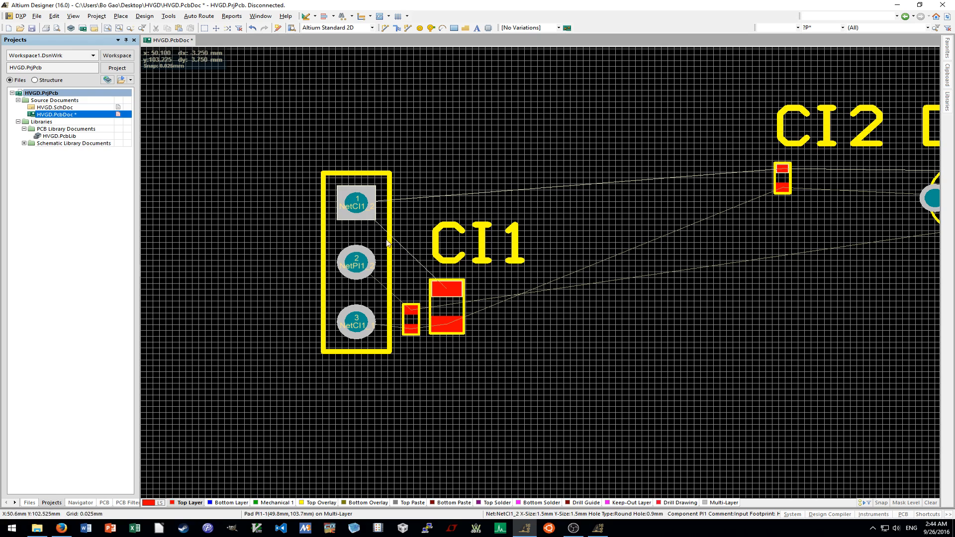
{"action": "double_click", "coordinate": [443, 251]}
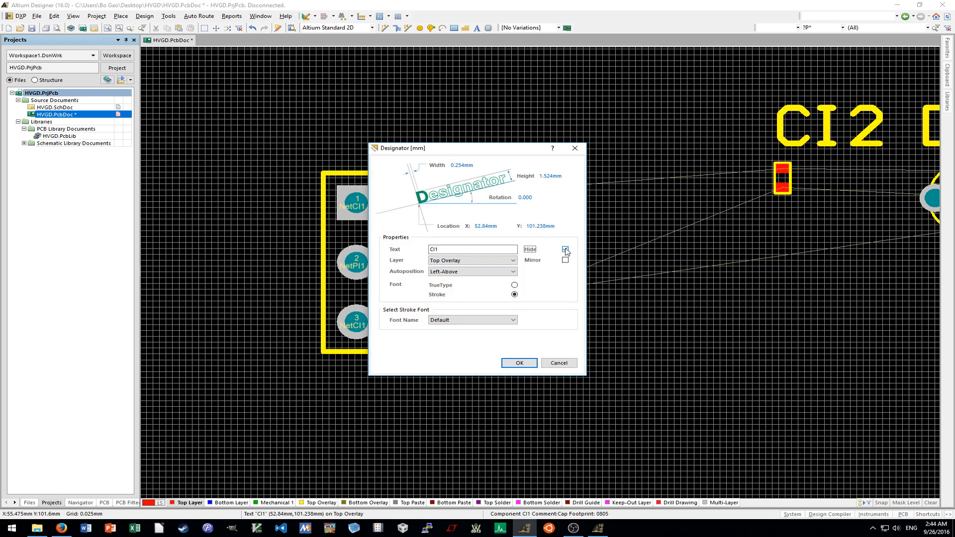
{"action": "key", "text": "Return"}
Place CI2 just to the right of CI1 and hide its designator.
{"action": "scroll", "coordinate": [605, 236], "scroll_direction": "down", "scroll_amount": 1, "text": "ctrl"}
{"action": "scroll", "coordinate": [605, 235], "scroll_direction": "down", "scroll_amount": 2, "text": "shift"}
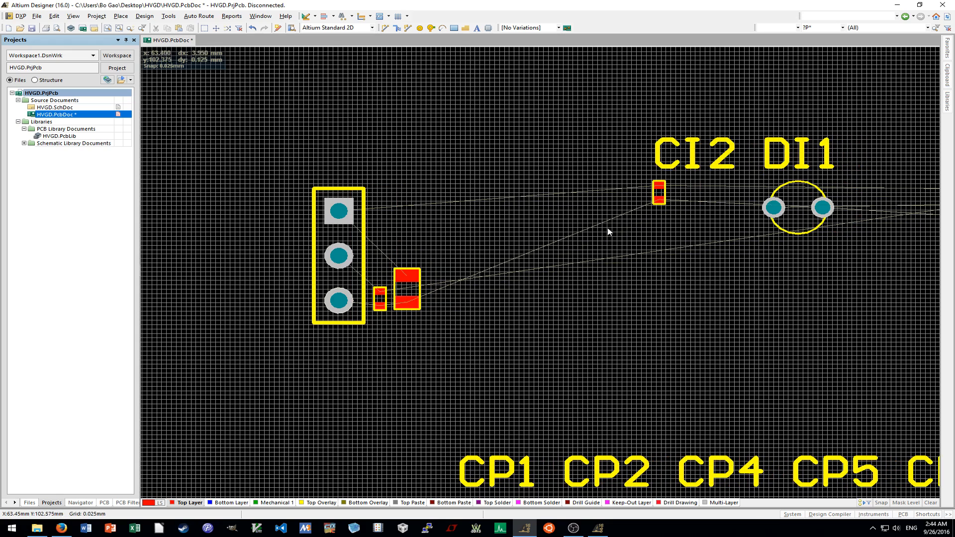
{"action": "left_click_drag", "start_coordinate": [662, 197], "coordinate": [438, 300]}
{"action": "double_click", "coordinate": [472, 259]}
{"action": "left_click", "coordinate": [566, 253]}
{"action": "key", "text": "Return"}
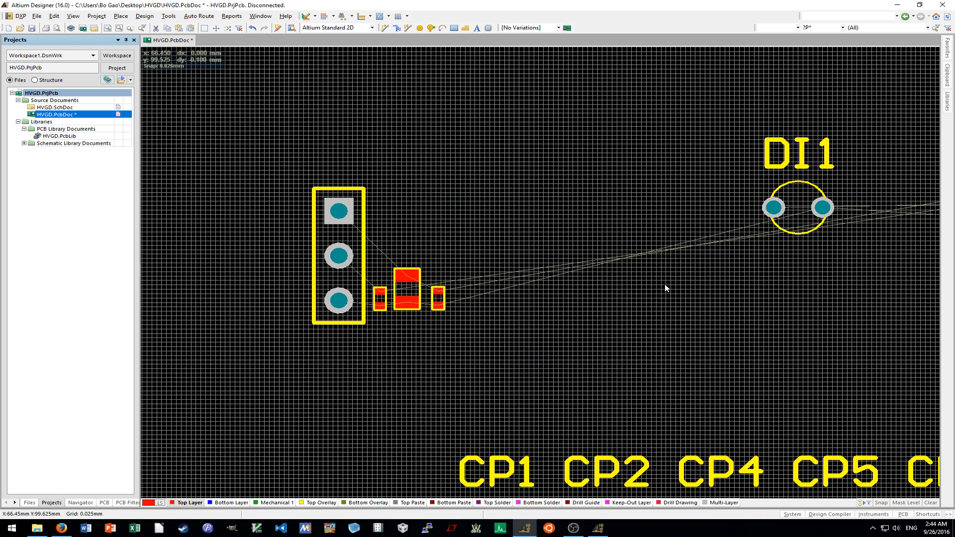
Move UI1 to the right of CI2 and hide its designator.
{"action": "scroll", "coordinate": [664, 285], "scroll_direction": "down", "scroll_amount": 2, "text": "ctrl"}
{"action": "scroll", "coordinate": [668, 228], "scroll_direction": "right", "scroll_amount": 3, "text": "shift"}
{"action": "left_click_drag", "start_coordinate": [652, 243], "coordinate": [369, 277]}
{"action": "double_click", "coordinate": [377, 246]}
{"action": "left_click", "coordinate": [565, 250]}
{"action": "key", "text": "Return"}
Hide the designator texts of RI2 and DI1.
{"action": "double_click", "coordinate": [727, 201]}
{"action": "left_click", "coordinate": [566, 249]}
{"action": "key", "text": "Return"}
{"action": "left_click", "coordinate": [552, 204]}
{"action": "double_click", "coordinate": [551, 204]}
{"action": "key", "text": "Return"}
Move RI2 and DI1 to the right of UI1, with DI1's pads stacked vertically and pin 1 uppermost.
{"action": "left_click_drag", "start_coordinate": [532, 238], "coordinate": [446, 268]}
{"action": "scroll", "coordinate": [366, 289], "scroll_direction": "up", "scroll_amount": 2, "text": "ctrl"}
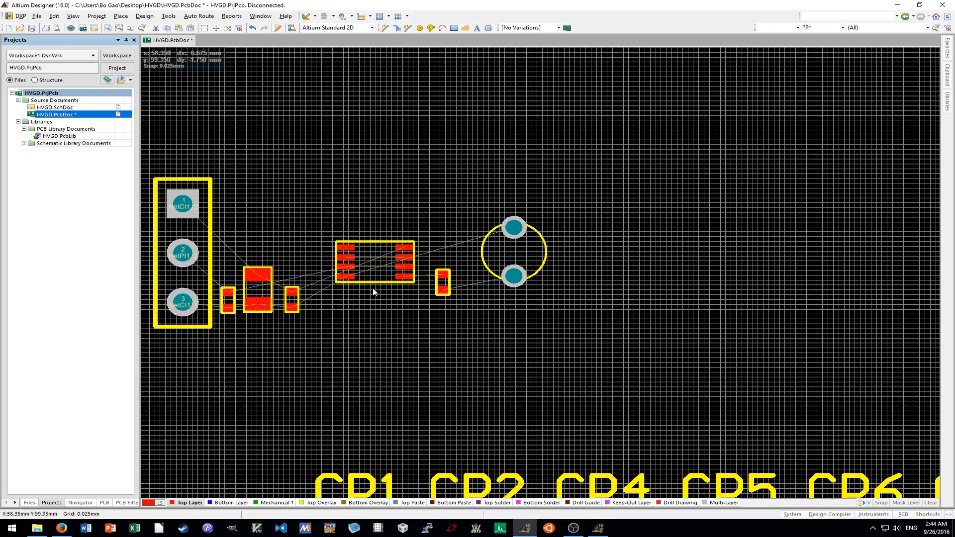
{"action": "left_click_drag", "start_coordinate": [510, 234], "coordinate": [501, 261]}
{"action": "key", "text": "space"}
{"action": "key", "text": "space"}
{"action": "left_click", "coordinate": [475, 342]}
Turn RI2 horizontal and place it between UI1 and DI1, level with DI1's pin 1.
{"action": "scroll", "coordinate": [411, 312], "scroll_direction": "up", "scroll_amount": 2, "text": "ctrl"}
{"action": "right_click_drag", "start_coordinate": [411, 311], "coordinate": [529, 313]}
{"action": "scroll", "coordinate": [529, 313], "scroll_direction": "up", "scroll_amount": 1, "text": "ctrl"}
{"action": "key", "text": "space"}
{"action": "left_click_drag", "start_coordinate": [582, 261], "coordinate": [589, 170]}
Rotate UI1 by 90 degrees and place it to the right of PI1, directly above CI1.
{"action": "right_click_drag", "start_coordinate": [368, 241], "coordinate": [567, 243]}
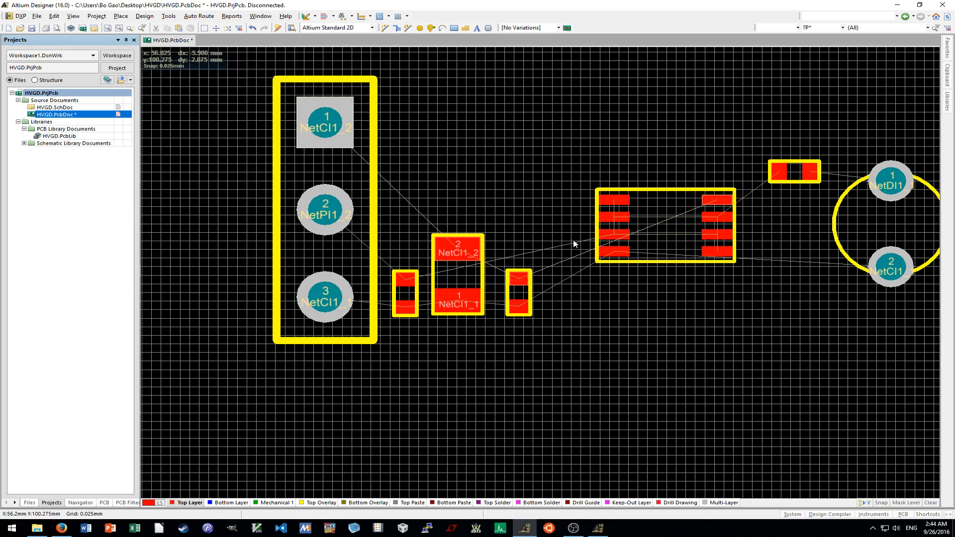
{"action": "scroll", "coordinate": [605, 243], "scroll_direction": "up", "scroll_amount": 2, "text": "ctrl"}
{"action": "scroll", "coordinate": [545, 327], "scroll_direction": "down", "scroll_amount": 2, "text": "ctrl"}
{"action": "right_click_drag", "start_coordinate": [546, 326], "coordinate": [625, 325]}
{"action": "left_click_drag", "start_coordinate": [708, 263], "coordinate": [560, 207]}
{"action": "key", "text": "space"}
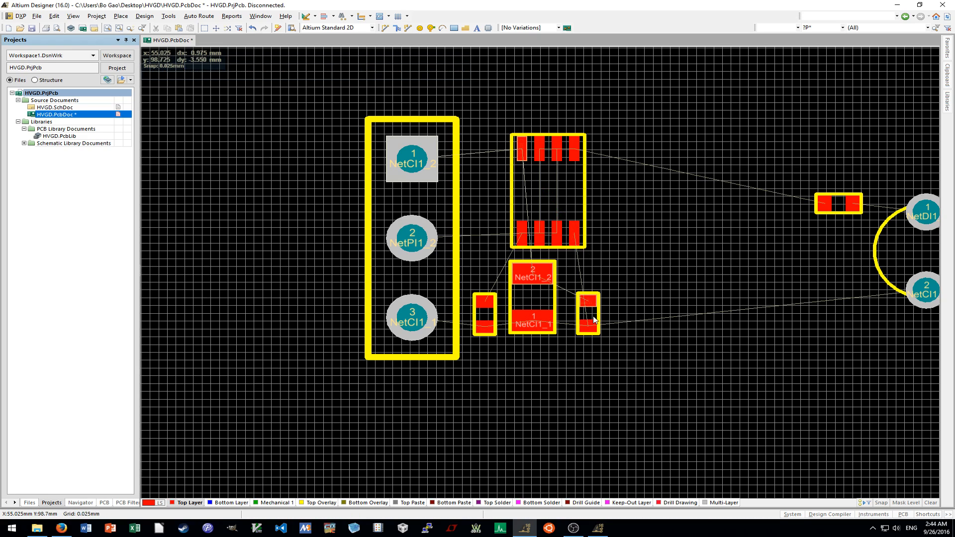
Move CI2 between PI1's pin 1 and UI1, and shift UI1, CI1 and RI1 to make room.
{"action": "left_click_drag", "start_coordinate": [595, 323], "coordinate": [487, 151]}
{"action": "left_click_drag", "start_coordinate": [543, 181], "coordinate": [550, 179]}
{"action": "left_click_drag", "start_coordinate": [545, 289], "coordinate": [566, 315]}
{"action": "left_click_drag", "start_coordinate": [486, 316], "coordinate": [485, 341]}
{"action": "left_click_drag", "start_coordinate": [537, 176], "coordinate": [531, 209]}
Turn CI1 horizontal and place it directly above UI1 with its NetCI1_2 pad facing PI1.
{"action": "left_click_drag", "start_coordinate": [559, 306], "coordinate": [575, 116]}
{"action": "key", "text": "space"}
{"action": "left_click_drag", "start_coordinate": [527, 208], "coordinate": [525, 239]}
{"action": "left_click_drag", "start_coordinate": [585, 106], "coordinate": [549, 130]}
{"action": "scroll", "coordinate": [535, 204], "scroll_direction": "up", "scroll_amount": 2, "text": "ctrl"}
{"action": "mouse_move", "coordinate": [547, 264]}
{"action": "left_mouse_down"}
{"action": "mouse_move", "coordinate": [563, 247]}
{"action": "mouse_move", "coordinate": [513, 246]}
{"action": "mouse_move", "coordinate": [548, 245]}
{"action": "left_mouse_up"}
{"action": "key", "text": "space"}
Place CI2 between PI1 and UI1 with its NetCI1_2 pad uppermost, and slide CI1 toward PI1 above it.
{"action": "mouse_move", "coordinate": [447, 96]}
{"action": "left_mouse_down"}
{"action": "mouse_move", "coordinate": [438, 104]}
{"action": "mouse_move", "coordinate": [432, 94]}
{"action": "left_mouse_up"}
{"action": "key", "text": "space"}
{"action": "scroll", "coordinate": [469, 167], "scroll_direction": "up", "scroll_amount": 2}
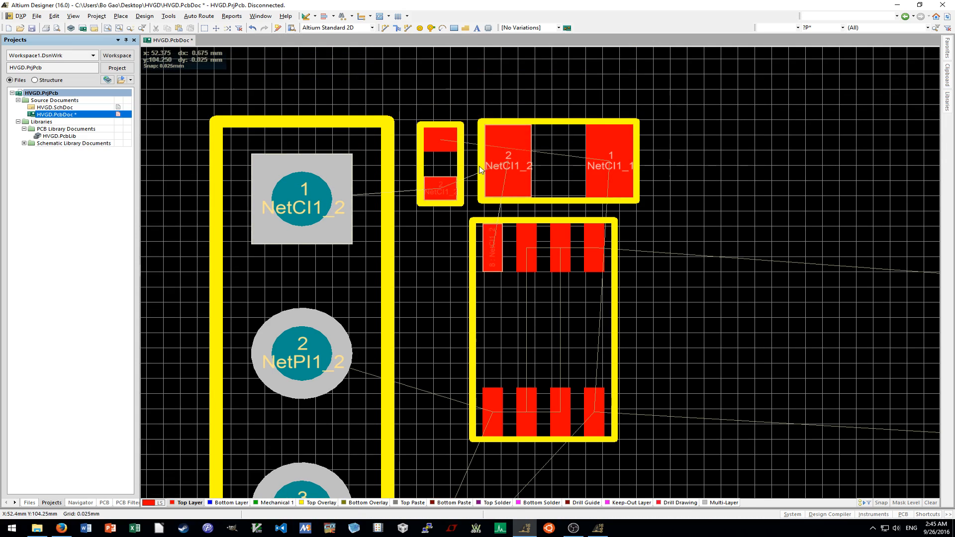
{"action": "left_click_drag", "start_coordinate": [437, 163], "coordinate": [437, 261]}
{"action": "key", "text": "space"}
{"action": "key", "text": "space"}
{"action": "left_click_drag", "start_coordinate": [572, 168], "coordinate": [495, 165]}
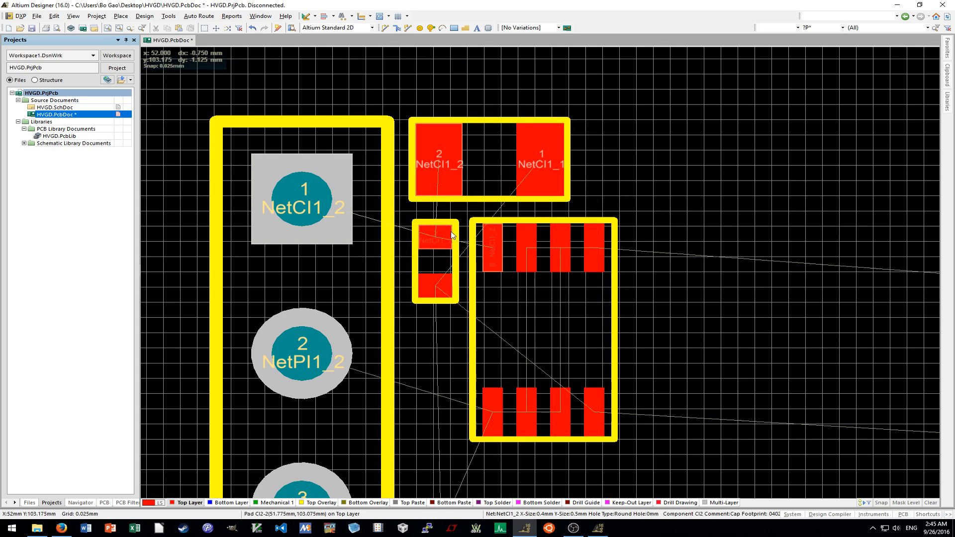
Move RI2 from beside DI1 to just below UI1, keeping it horizontal.
{"action": "scroll", "coordinate": [442, 240], "scroll_direction": "down", "scroll_amount": 2, "text": "ctrl"}
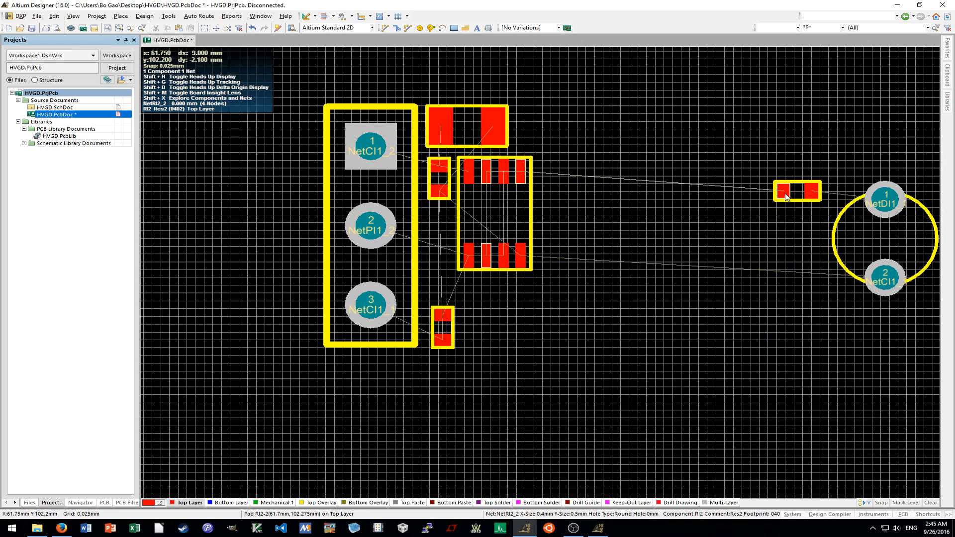
{"action": "left_click_drag", "start_coordinate": [792, 189], "coordinate": [514, 295]}
{"action": "key", "text": "space"}
{"action": "key", "text": "space"}
Move RI1 up between PI1 and UI1, below CI2, and rotate it by 180 degrees.
{"action": "scroll", "coordinate": [498, 292], "scroll_direction": "up", "scroll_amount": 2, "text": "ctrl"}
{"action": "left_click_drag", "start_coordinate": [402, 338], "coordinate": [394, 213]}
{"action": "key", "text": "space"}
{"action": "key", "text": "space"}
Place DI1 close to the right of UI1 and put RI2 between CI1 and DI1's pin 1, above UI1's corner.
{"action": "scroll", "coordinate": [407, 244], "scroll_direction": "down", "scroll_amount": 3, "text": "ctrl"}
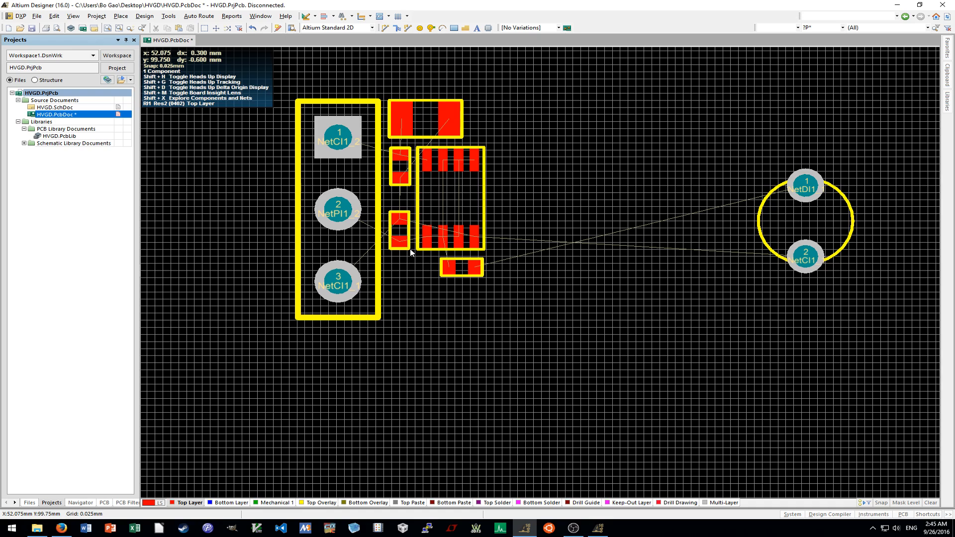
{"action": "left_click_drag", "start_coordinate": [791, 220], "coordinate": [542, 211]}
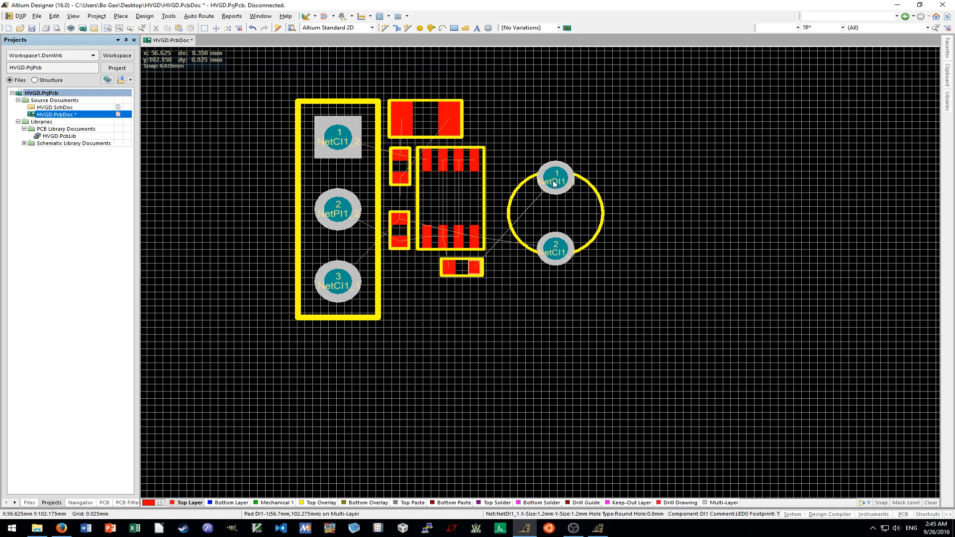
{"action": "left_click_drag", "start_coordinate": [458, 268], "coordinate": [509, 162]}
{"action": "left_click_drag", "start_coordinate": [569, 208], "coordinate": [551, 194]}
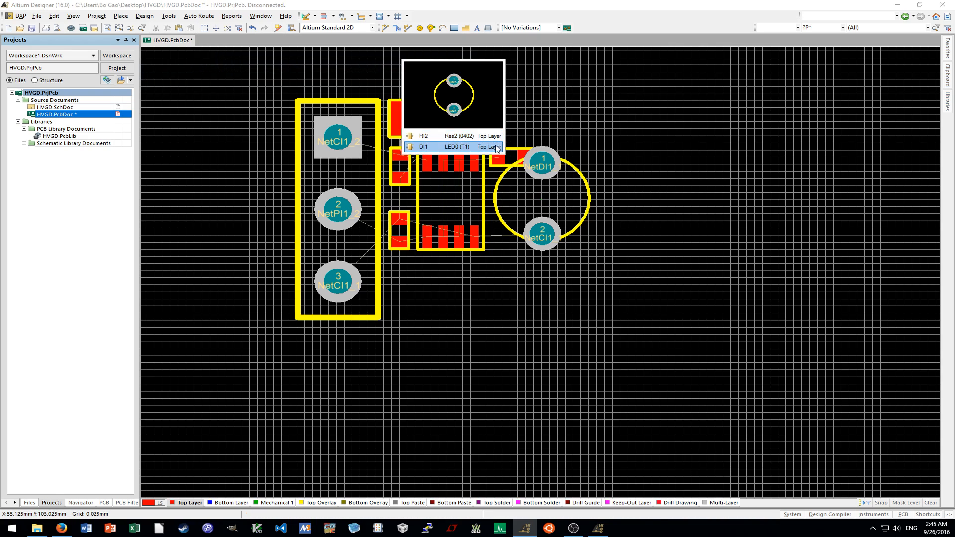
{"action": "left_click", "coordinate": [489, 136]}
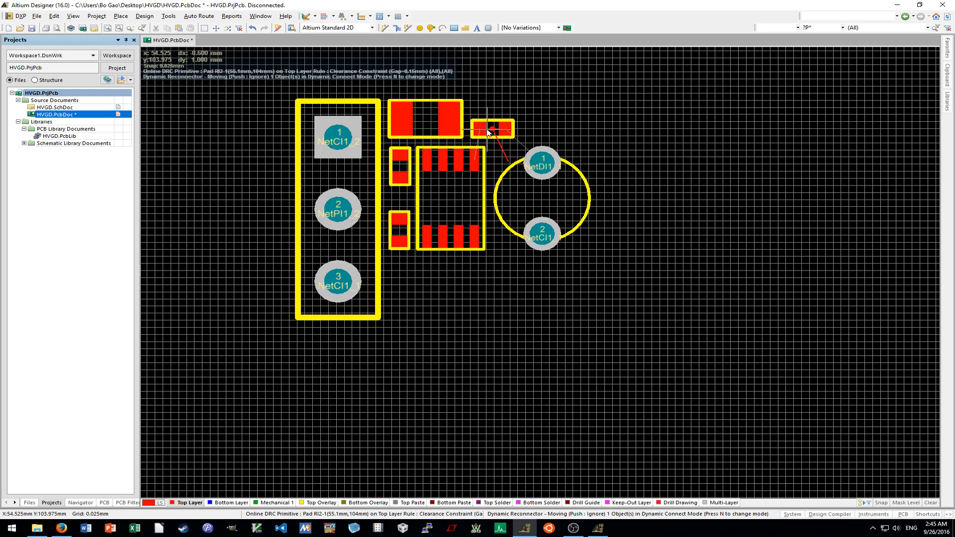
{"action": "left_click", "coordinate": [489, 131]}
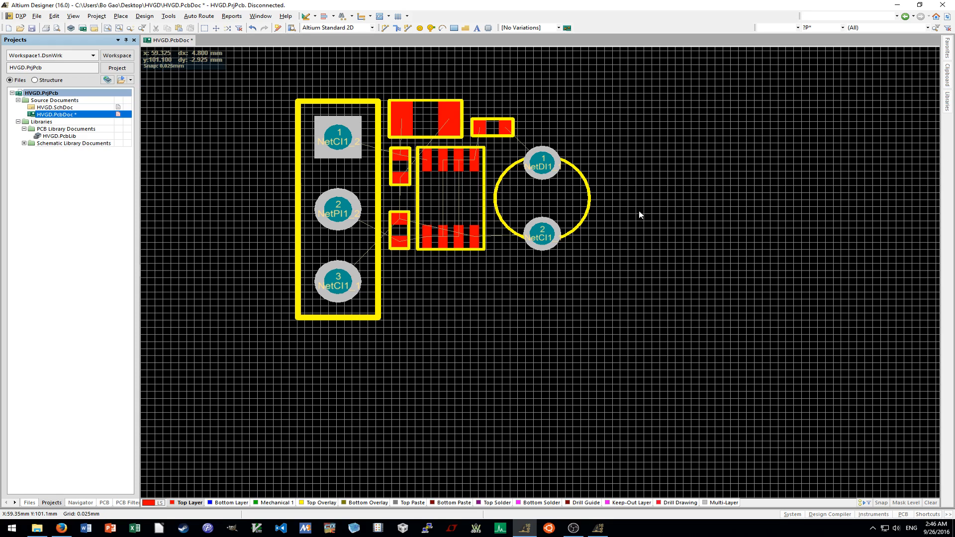
Move CI2, RI1, UI1 and DI1 down together by a small amount, keeping their arrangement beside PI1.
{"action": "scroll", "coordinate": [531, 220], "scroll_direction": "left", "scroll_amount": 2, "text": "shift"}
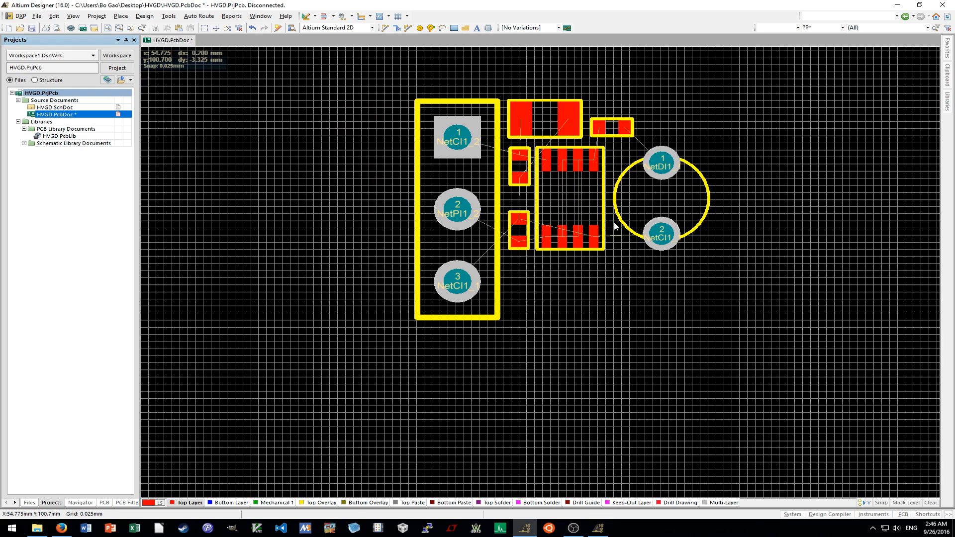
{"action": "scroll", "coordinate": [615, 225], "scroll_direction": "right", "scroll_amount": 2, "text": "shift"}
{"action": "scroll", "coordinate": [614, 225], "scroll_direction": "down", "scroll_amount": 1, "text": "ctrl"}
{"action": "scroll", "coordinate": [614, 226], "scroll_direction": "right", "scroll_amount": 2, "text": "shift"}
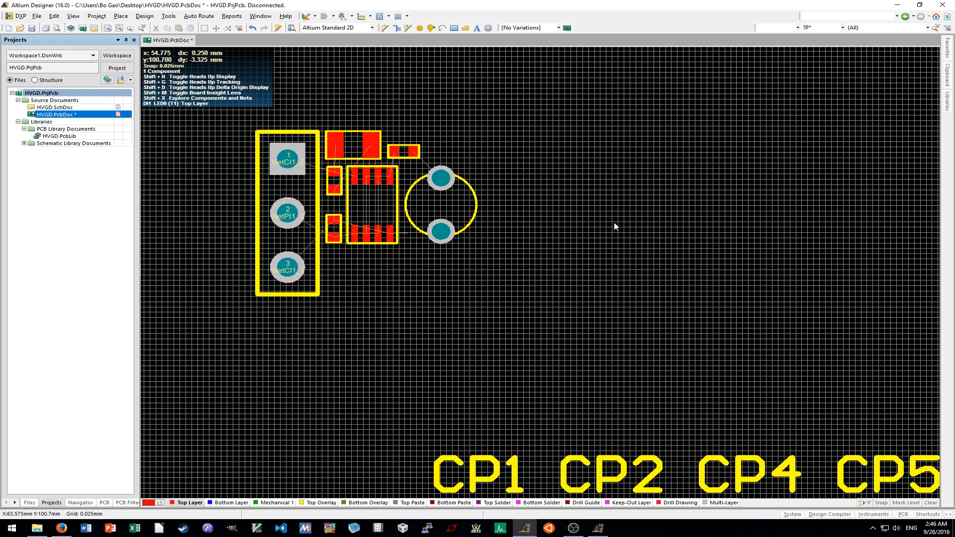
{"action": "scroll", "coordinate": [607, 223], "scroll_direction": "left", "scroll_amount": 1, "text": "shift"}
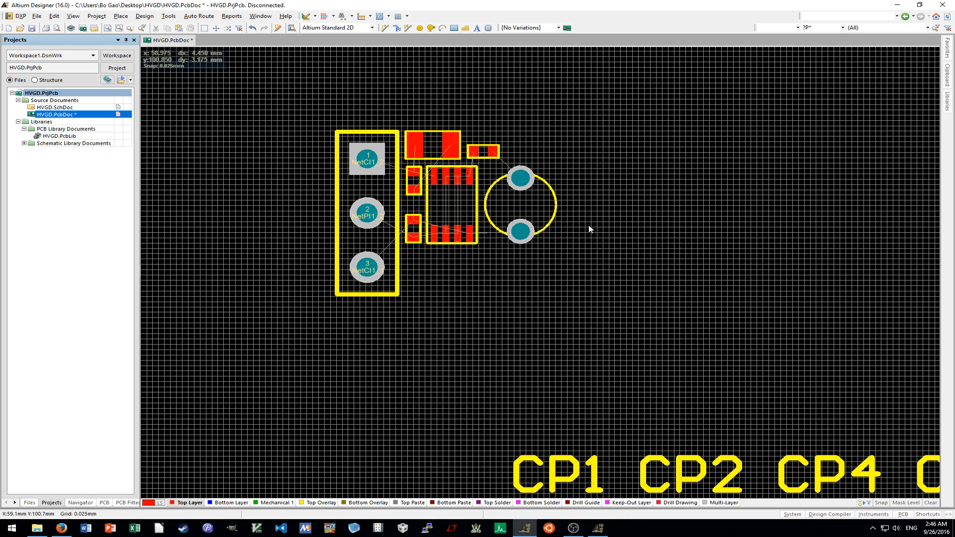
{"action": "left_click", "coordinate": [400, 162]}
{"action": "left_click_drag", "start_coordinate": [444, 195], "coordinate": [444, 204]}
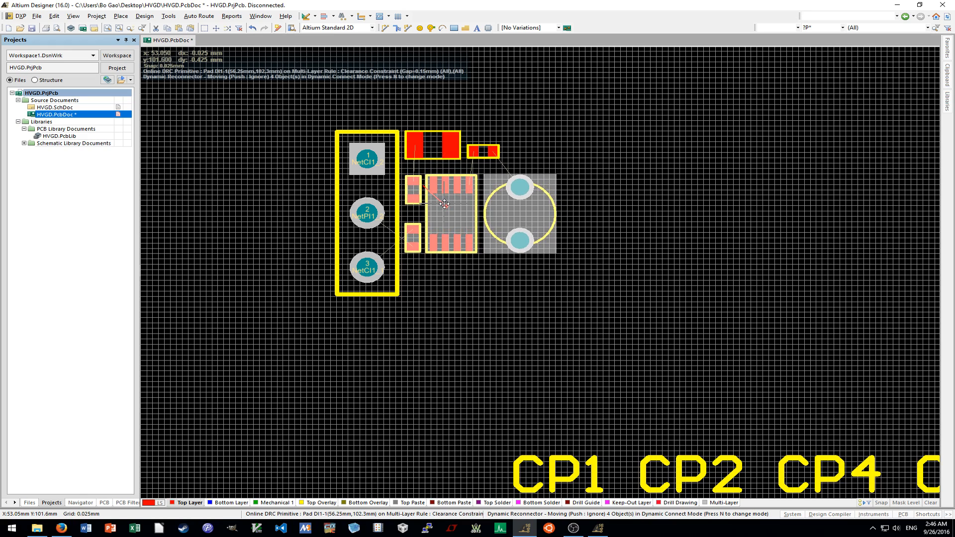
Lower CI1 and RI2 to close the gap above CI2 and UI1, and nudge DI1 beside UI1.
{"action": "left_click", "coordinate": [518, 315]}
{"action": "left_click_drag", "start_coordinate": [434, 147], "coordinate": [483, 160]}
{"action": "left_click_drag", "start_coordinate": [543, 219], "coordinate": [537, 219]}
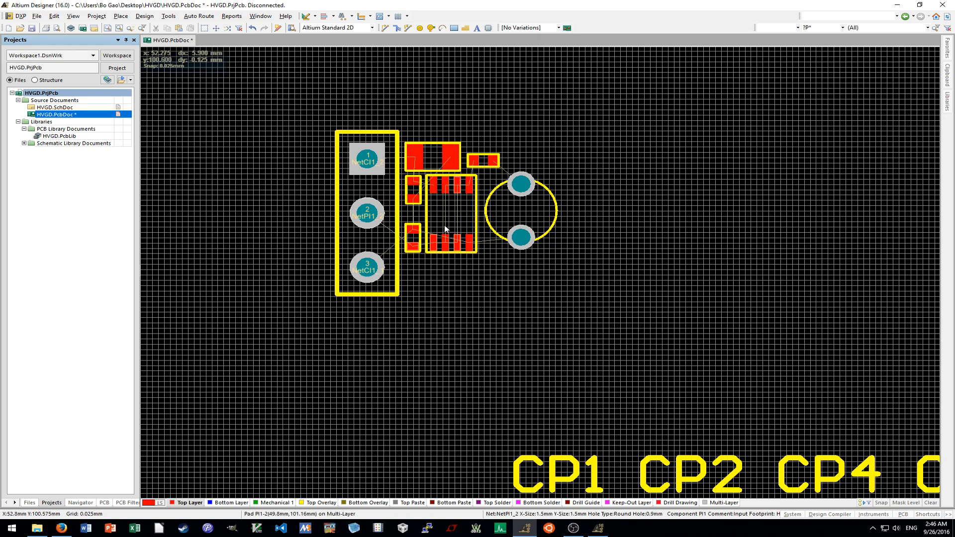
Examine the placed input-stage group and the rows of components still waiting for placement.
{"action": "scroll", "coordinate": [437, 229], "scroll_direction": "down", "scroll_amount": 2, "text": "ctrl"}
{"action": "scroll", "coordinate": [433, 229], "scroll_direction": "up", "scroll_amount": 4, "text": "ctrl"}
{"action": "scroll", "coordinate": [427, 229], "scroll_direction": "down", "scroll_amount": 2, "text": "ctrl"}
{"action": "scroll", "coordinate": [426, 228], "scroll_direction": "up", "scroll_amount": 1, "text": "ctrl"}
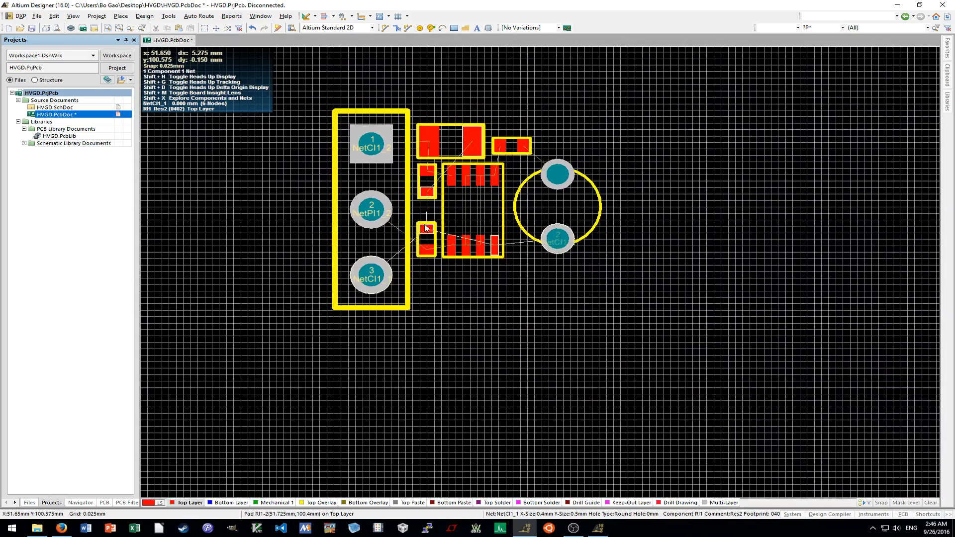
{"action": "scroll", "coordinate": [425, 227], "scroll_direction": "down", "scroll_amount": 5, "text": "ctrl"}
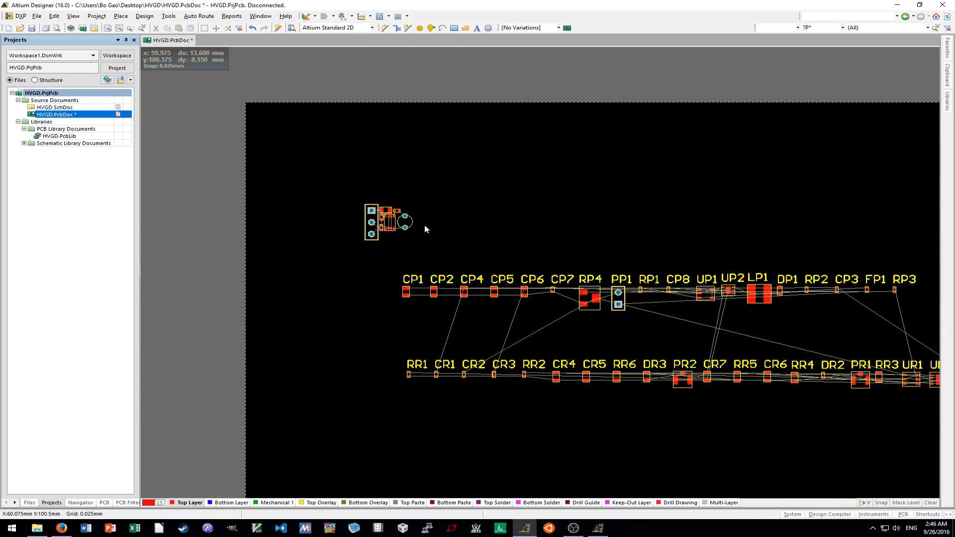
{"action": "scroll", "coordinate": [425, 229], "scroll_direction": "left", "scroll_amount": 3, "text": "shift"}
{"action": "scroll", "coordinate": [418, 231], "scroll_direction": "up", "scroll_amount": 3, "text": "ctrl"}
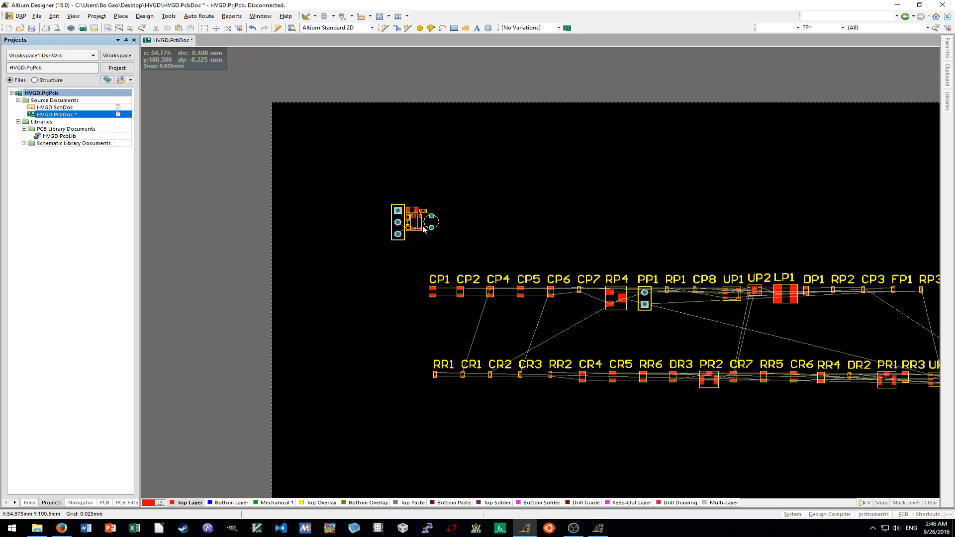
{"action": "scroll", "coordinate": [412, 232], "scroll_direction": "right", "scroll_amount": 2, "text": "shift"}
{"action": "scroll", "coordinate": [411, 231], "scroll_direction": "left", "scroll_amount": 2, "text": "shift"}
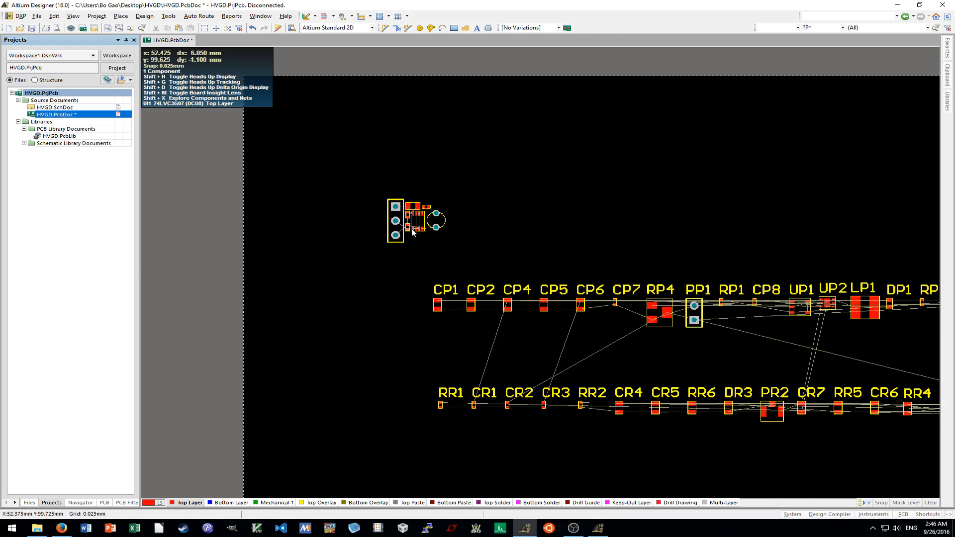
Rotate RI1 by 180 degrees between PI1 and UI1 so its NetPI1_2 pad is uppermost.
{"action": "scroll", "coordinate": [418, 231], "scroll_direction": "up", "scroll_amount": 2, "text": "ctrl"}
{"action": "scroll", "coordinate": [420, 229], "scroll_direction": "up", "scroll_amount": 4, "text": "ctrl"}
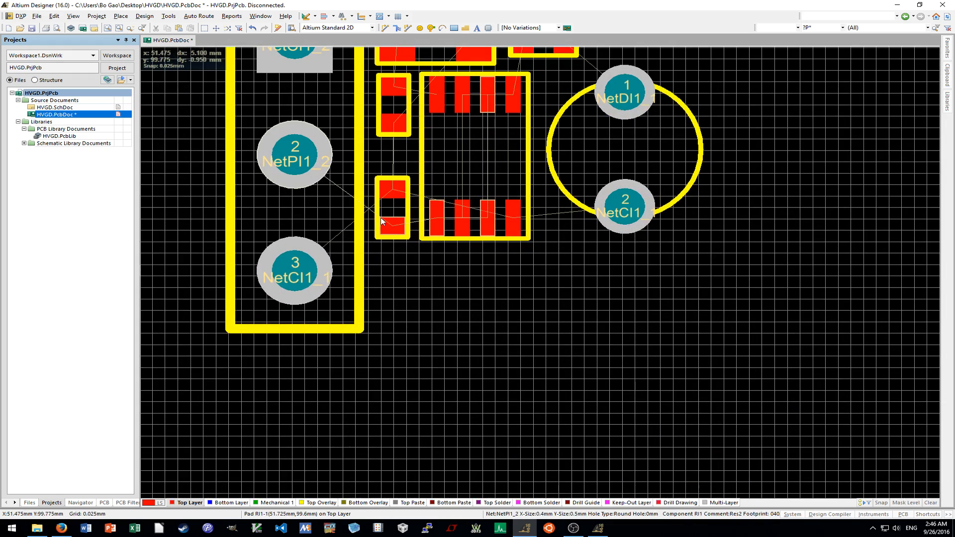
{"action": "scroll", "coordinate": [394, 223], "scroll_direction": "up", "scroll_amount": 2, "text": "ctrl"}
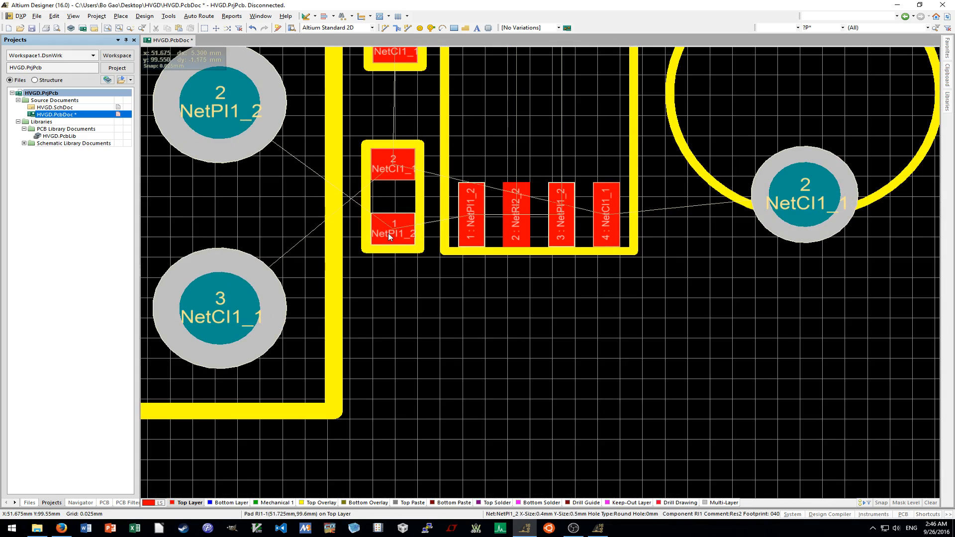
{"action": "left_click_drag", "start_coordinate": [395, 230], "coordinate": [400, 200]}
{"action": "key", "text": "space"}
{"action": "key", "text": "space"}
{"action": "left_click", "coordinate": [399, 200]}
{"action": "scroll", "coordinate": [433, 284], "scroll_direction": "up", "scroll_amount": 2}
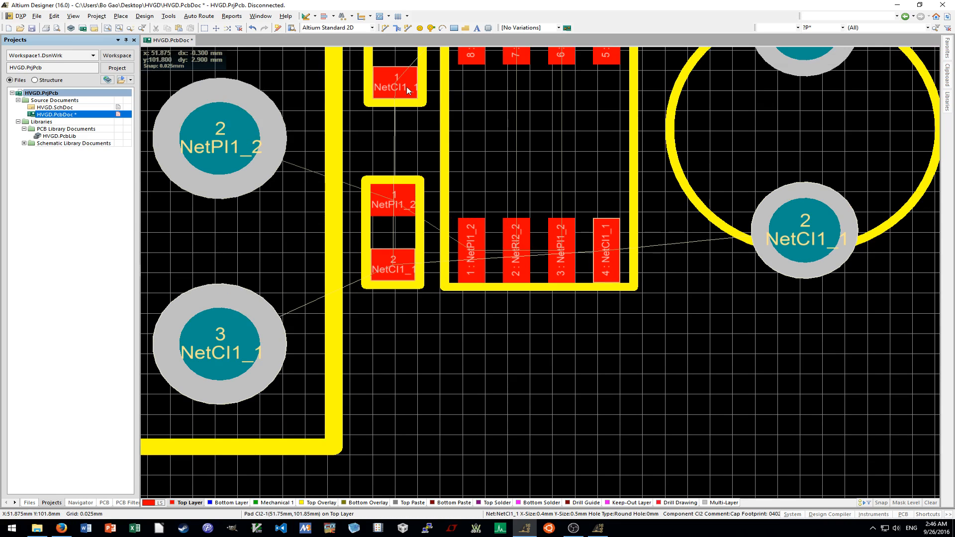
Nudge PI1 so its outline's upper-left corner lines up with the grid, and check the corner closely.
{"action": "scroll", "coordinate": [406, 141], "scroll_direction": "down", "scroll_amount": 3, "text": "ctrl"}
{"action": "scroll", "coordinate": [424, 187], "scroll_direction": "up", "scroll_amount": 2, "text": "shift"}
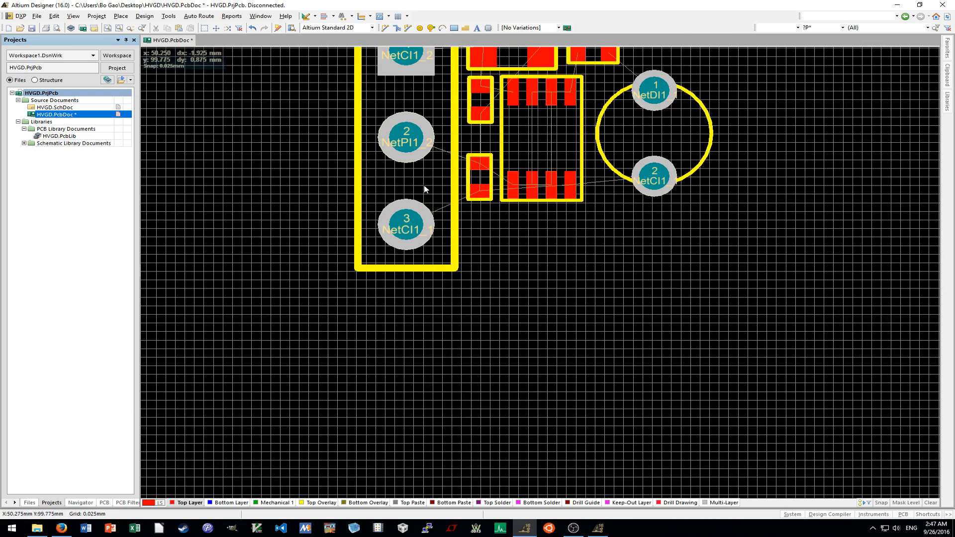
{"action": "scroll", "coordinate": [527, 224], "scroll_direction": "up", "scroll_amount": 2}
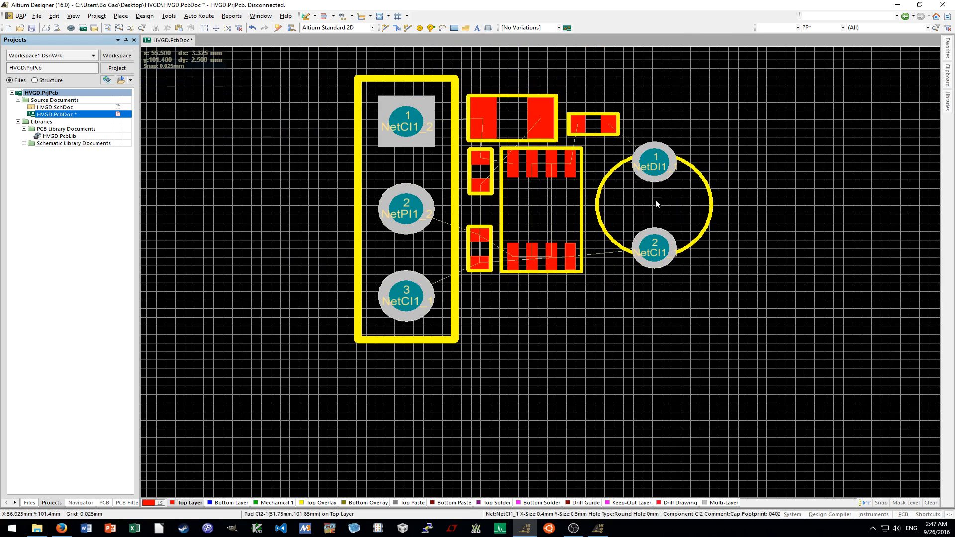
{"action": "scroll", "coordinate": [373, 159], "scroll_direction": "up", "scroll_amount": 2}
{"action": "scroll", "coordinate": [369, 163], "scroll_direction": "up", "scroll_amount": 2, "text": "ctrl"}
{"action": "scroll", "coordinate": [368, 165], "scroll_direction": "up", "scroll_amount": 2, "text": "ctrl"}
{"action": "left_click_drag", "start_coordinate": [369, 159], "coordinate": [380, 168]}
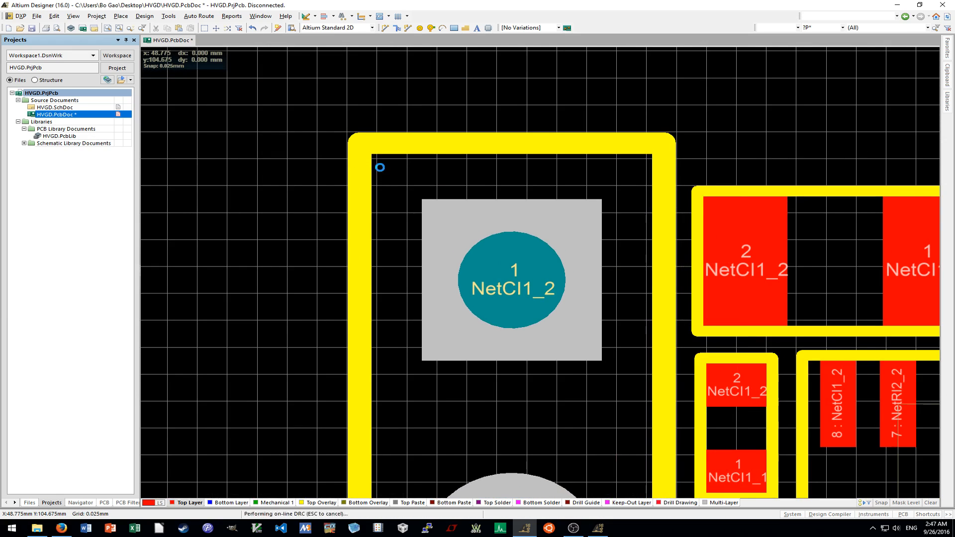
{"action": "scroll", "coordinate": [332, 143], "scroll_direction": "up", "scroll_amount": 3, "text": "ctrl"}
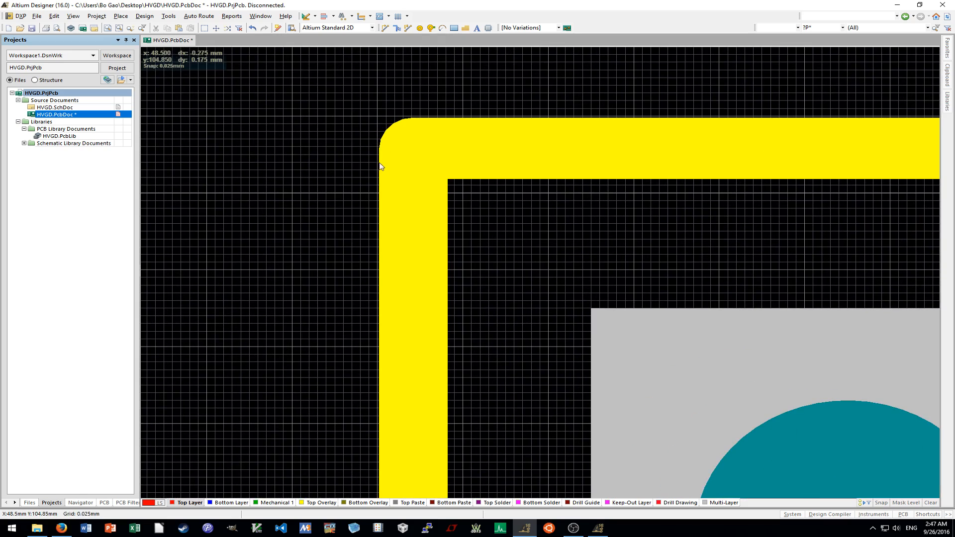
{"action": "scroll", "coordinate": [503, 185], "scroll_direction": "down", "scroll_amount": 6, "text": "ctrl"}
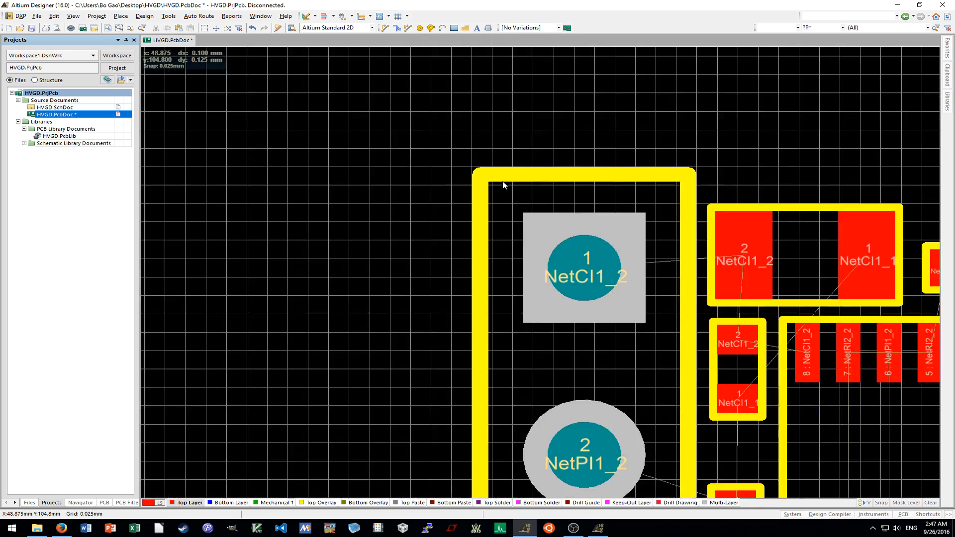
{"action": "scroll", "coordinate": [539, 216], "scroll_direction": "down", "scroll_amount": 3}
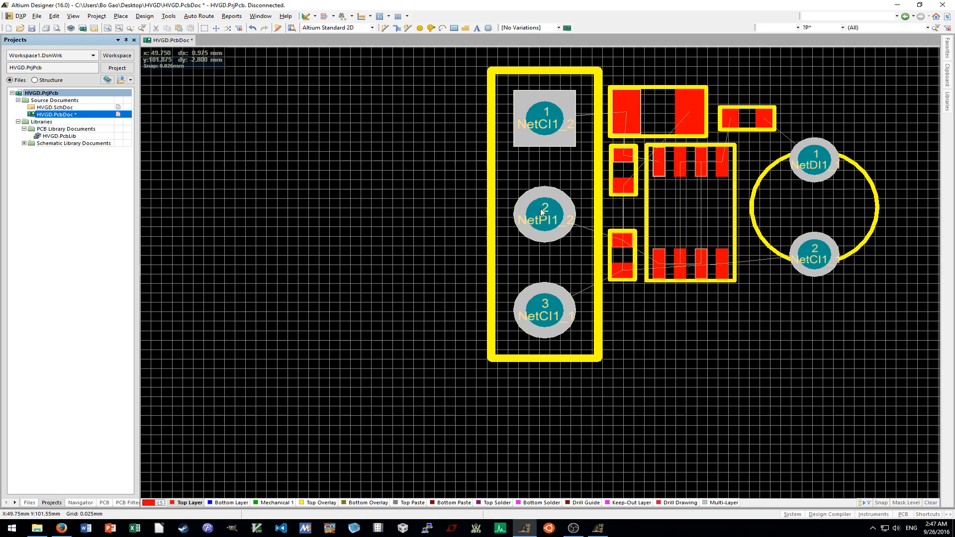
Try PI1 closer to CI1, CI2 and RI1, with its outline's right edge against theirs.
{"action": "key", "text": "v"}
{"action": "key", "text": "a"}
{"action": "left_click", "coordinate": [378, 109]}
{"action": "left_click", "coordinate": [402, 295]}
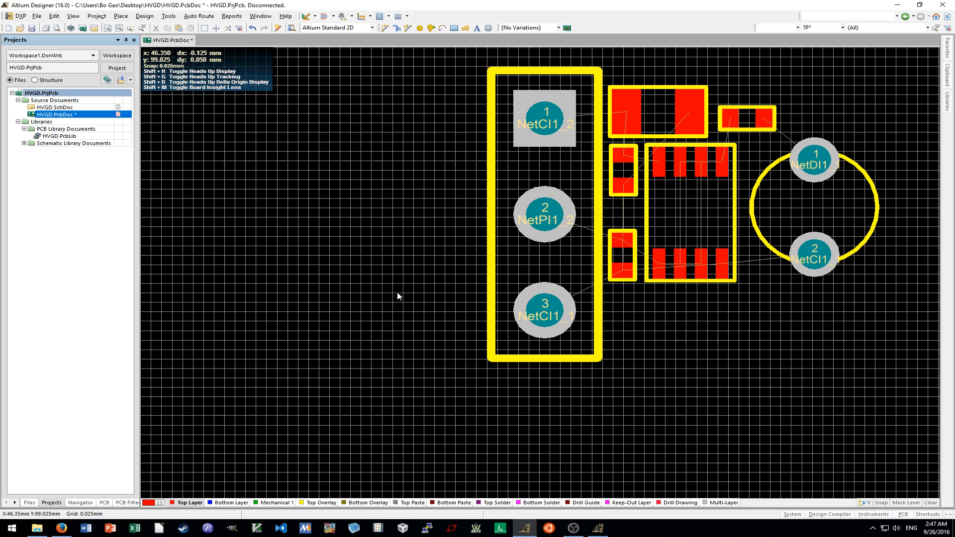
{"action": "scroll", "coordinate": [397, 291], "scroll_direction": "right", "scroll_amount": 2, "text": "shift"}
{"action": "mouse_move", "coordinate": [460, 260]}
{"action": "left_mouse_down"}
{"action": "mouse_move", "coordinate": [454, 273]}
{"action": "mouse_move", "coordinate": [465, 244]}
{"action": "left_mouse_up"}
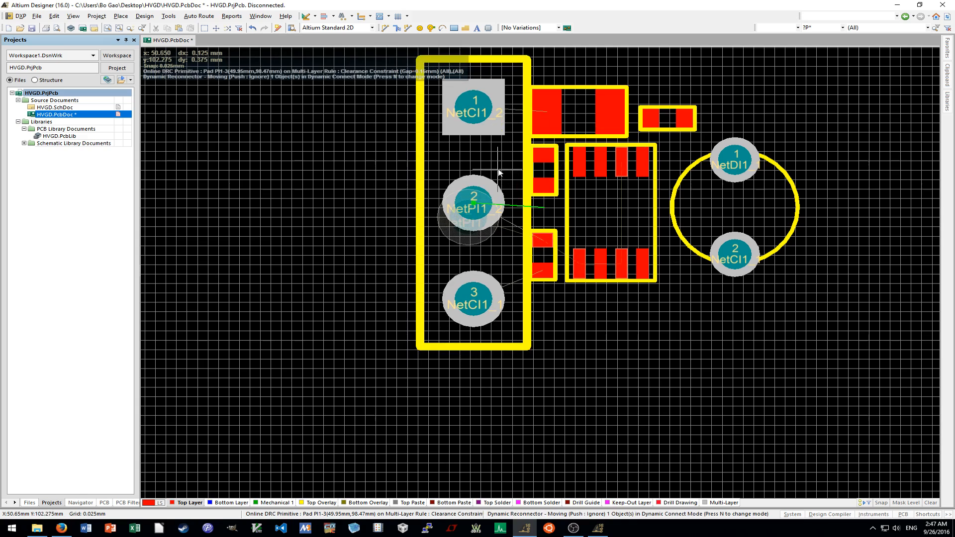
{"action": "scroll", "coordinate": [477, 206], "scroll_direction": "up", "scroll_amount": 2, "text": "ctrl"}
{"action": "scroll", "coordinate": [480, 210], "scroll_direction": "up", "scroll_amount": 1, "text": "ctrl"}
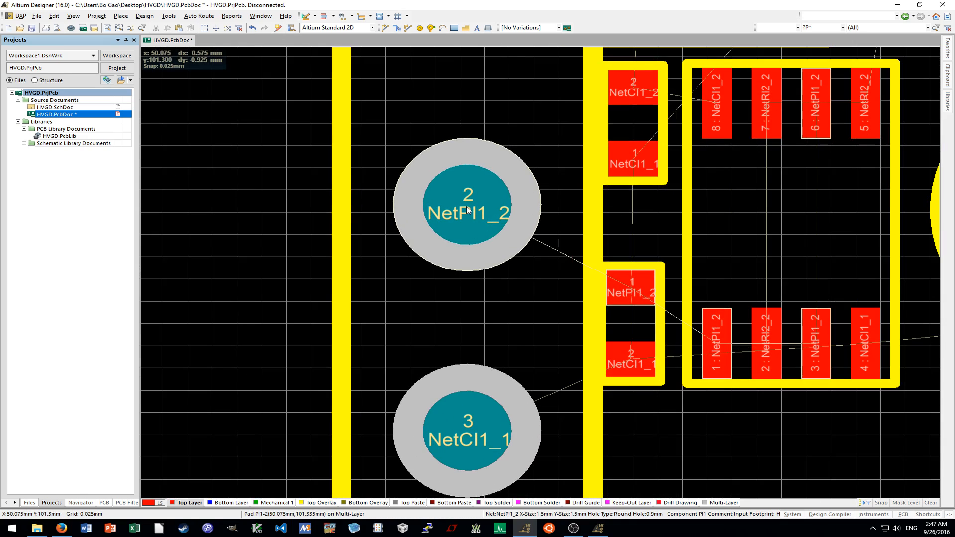
{"action": "scroll", "coordinate": [469, 203], "scroll_direction": "down", "scroll_amount": 2, "text": "ctrl"}
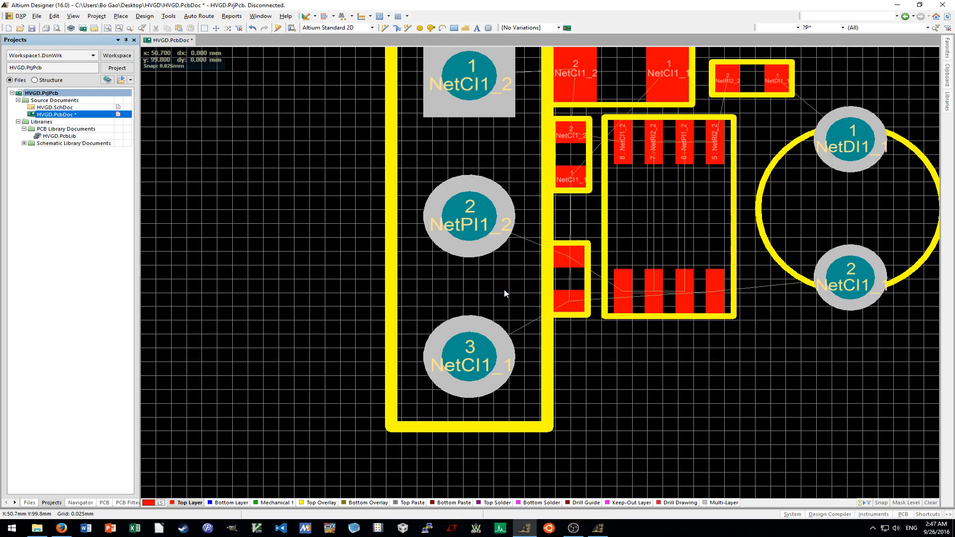
{"action": "scroll", "coordinate": [504, 294], "scroll_direction": "up", "scroll_amount": 3}
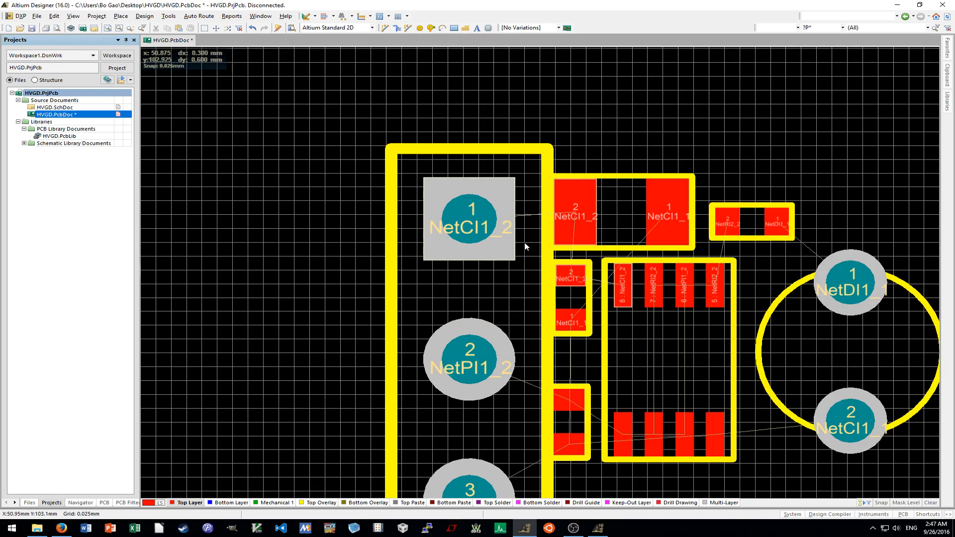
Move PI1 to the left, clear of CI1, CI2 and RI1, with its outline's upper-left corner on the grid.
{"action": "left_click_drag", "start_coordinate": [481, 224], "coordinate": [453, 284]}
{"action": "scroll", "coordinate": [399, 139], "scroll_direction": "up", "scroll_amount": 5, "text": "ctrl"}
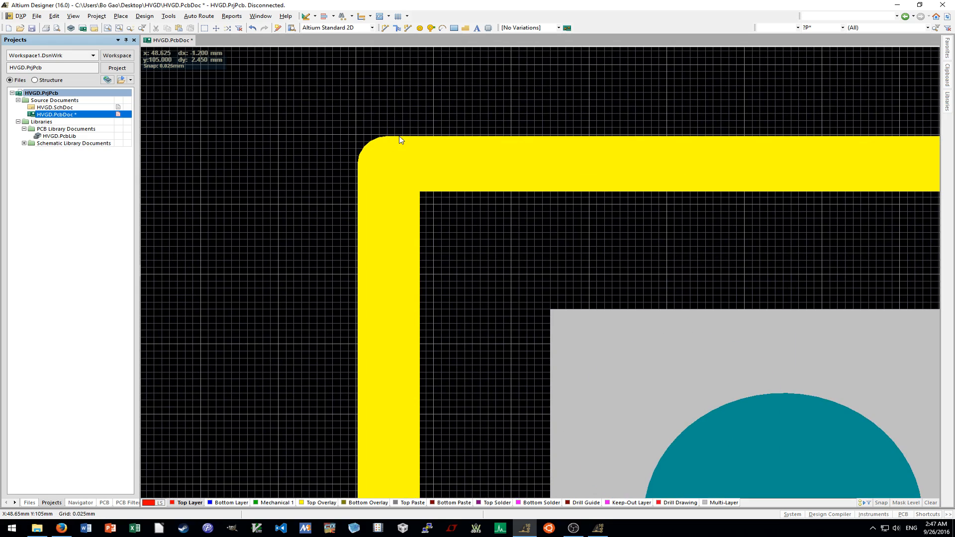
{"action": "scroll", "coordinate": [471, 189], "scroll_direction": "down", "scroll_amount": 5, "text": "ctrl"}
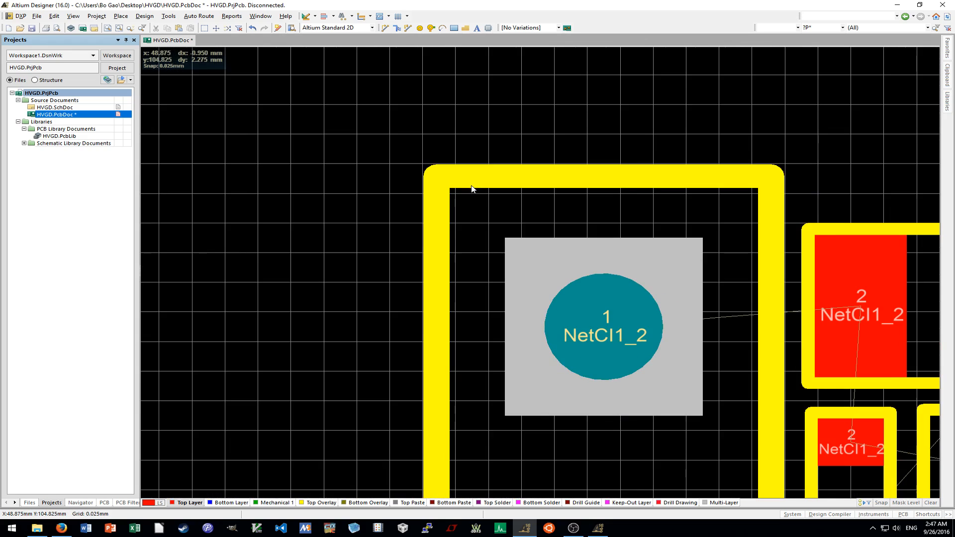
{"action": "scroll", "coordinate": [557, 161], "scroll_direction": "right", "scroll_amount": 3, "text": "shift"}
{"action": "scroll", "coordinate": [561, 165], "scroll_direction": "down", "scroll_amount": 3}
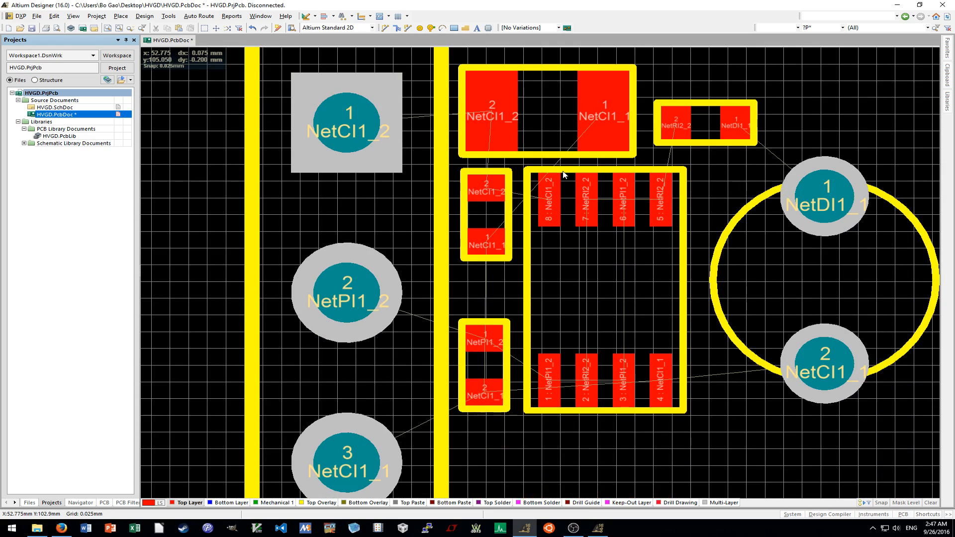
Move CI1 and RI2 up so the upper edges of their outlines line up with PI1's upper edge.
{"action": "scroll", "coordinate": [571, 221], "scroll_direction": "down", "scroll_amount": 2}
{"action": "scroll", "coordinate": [487, 147], "scroll_direction": "up", "scroll_amount": 4}
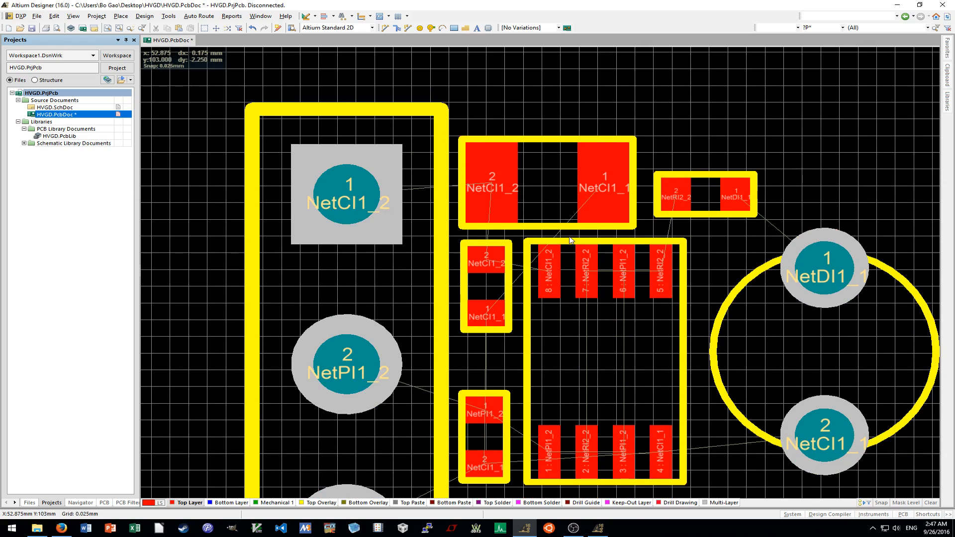
{"action": "scroll", "coordinate": [485, 145], "scroll_direction": "up", "scroll_amount": 1}
{"action": "scroll", "coordinate": [499, 165], "scroll_direction": "up", "scroll_amount": 2, "text": "ctrl"}
{"action": "left_click_drag", "start_coordinate": [578, 249], "coordinate": [629, 190]}
{"action": "scroll", "coordinate": [628, 190], "scroll_direction": "down", "scroll_amount": 2, "text": "ctrl"}
{"action": "left_click_drag", "start_coordinate": [463, 242], "coordinate": [443, 242]}
{"action": "left_click_drag", "start_coordinate": [621, 276], "coordinate": [633, 207]}
{"action": "left_click", "coordinate": [623, 258]}
Respace CI2, RI1, UI1 and DI1 beside PI1, aligning CI2 and RI1 with UI1's upper and lower edges.
{"action": "scroll", "coordinate": [623, 258], "scroll_direction": "down", "scroll_amount": 3}
{"action": "left_click_drag", "start_coordinate": [367, 298], "coordinate": [379, 275]}
{"action": "left_click_drag", "start_coordinate": [469, 353], "coordinate": [485, 328]}
{"action": "left_click", "coordinate": [693, 356]}
{"action": "scroll", "coordinate": [694, 356], "scroll_direction": "down", "scroll_amount": 2}
{"action": "scroll", "coordinate": [693, 357], "scroll_direction": "down", "scroll_amount": 4}
{"action": "left_click_drag", "start_coordinate": [379, 374], "coordinate": [408, 348]}
{"action": "left_click", "coordinate": [664, 471]}
{"action": "scroll", "coordinate": [633, 393], "scroll_direction": "right", "scroll_amount": 2, "text": "shift"}
{"action": "left_click_drag", "start_coordinate": [662, 308], "coordinate": [664, 323]}
Measure horizontally from the right edge of PI1's pad 2 across toward DI1's outline.
{"action": "key", "text": "ctrl+m"}
{"action": "scroll", "coordinate": [261, 292], "scroll_direction": "up", "scroll_amount": 2, "text": "ctrl"}
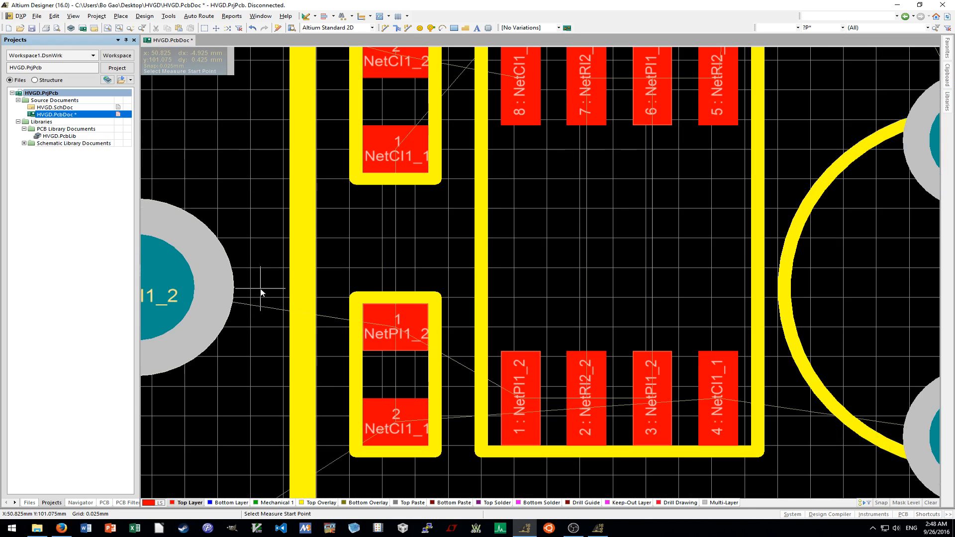
{"action": "left_click", "coordinate": [235, 290]}
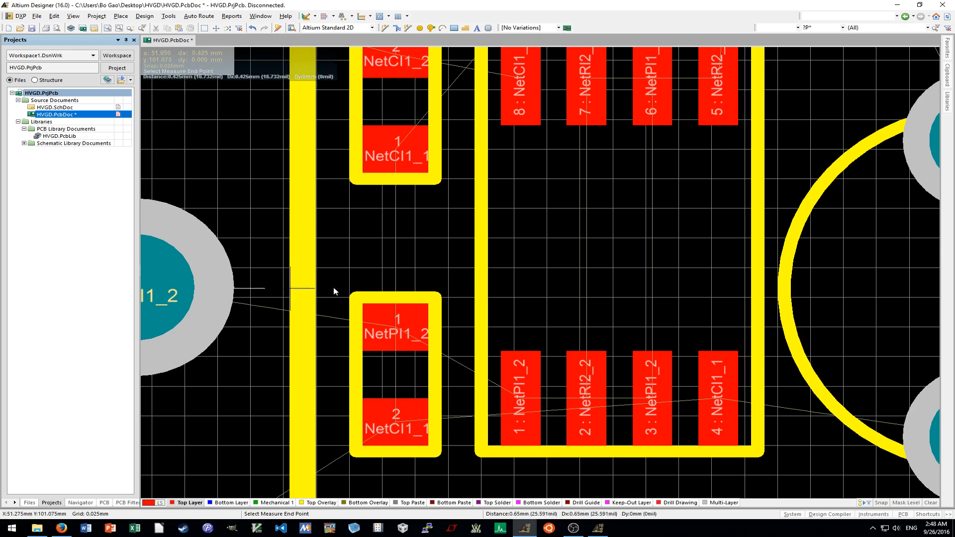
{"action": "right_click", "coordinate": [779, 290]}
{"action": "right_click", "coordinate": [779, 290]}
Move DI1 slightly to the right to widen its gap from UI1.
{"action": "scroll", "coordinate": [778, 290], "scroll_direction": "down", "scroll_amount": 3, "text": "ctrl"}
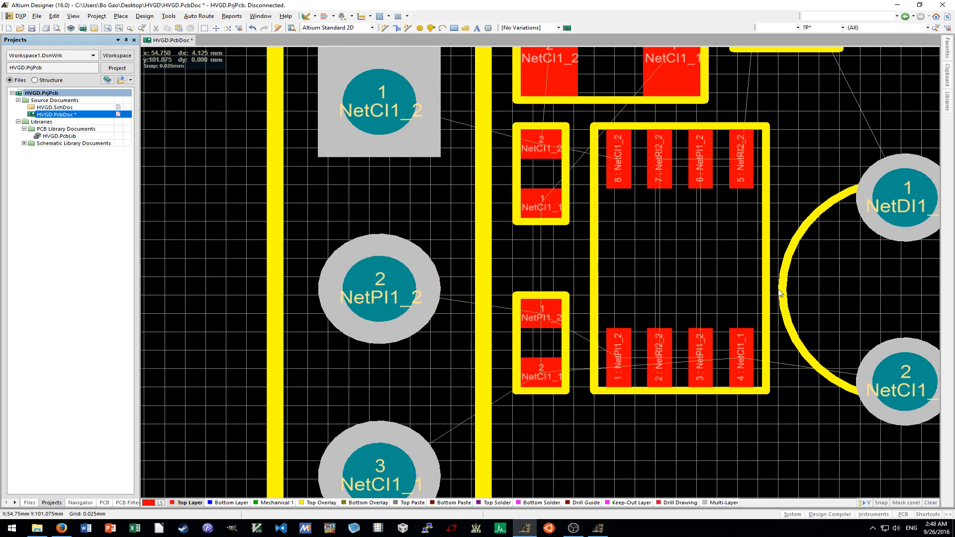
{"action": "scroll", "coordinate": [778, 289], "scroll_direction": "down", "scroll_amount": 1}
{"action": "left_click", "coordinate": [822, 243]}
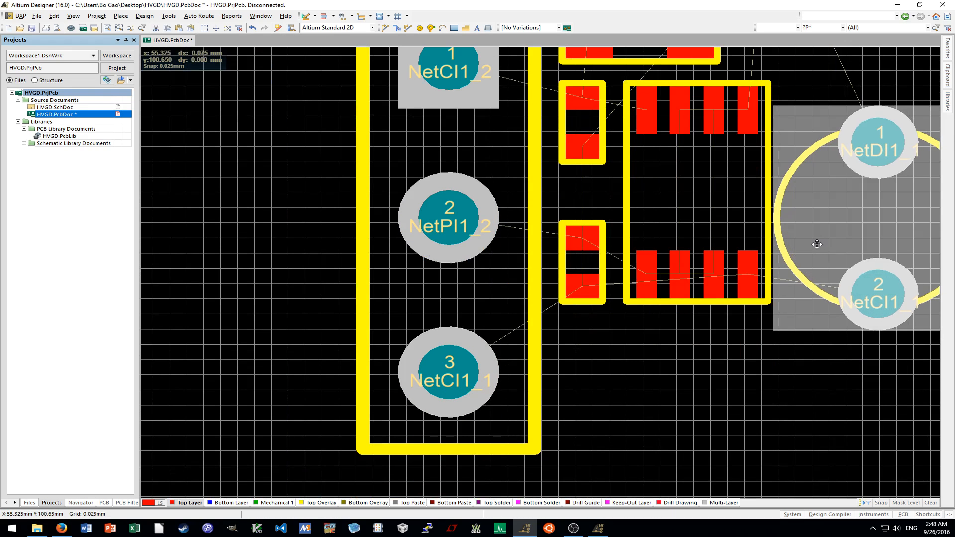
{"action": "left_click_drag", "start_coordinate": [822, 243], "coordinate": [832, 245]}
{"action": "scroll", "coordinate": [821, 301], "scroll_direction": "down", "scroll_amount": 5, "text": "ctrl"}
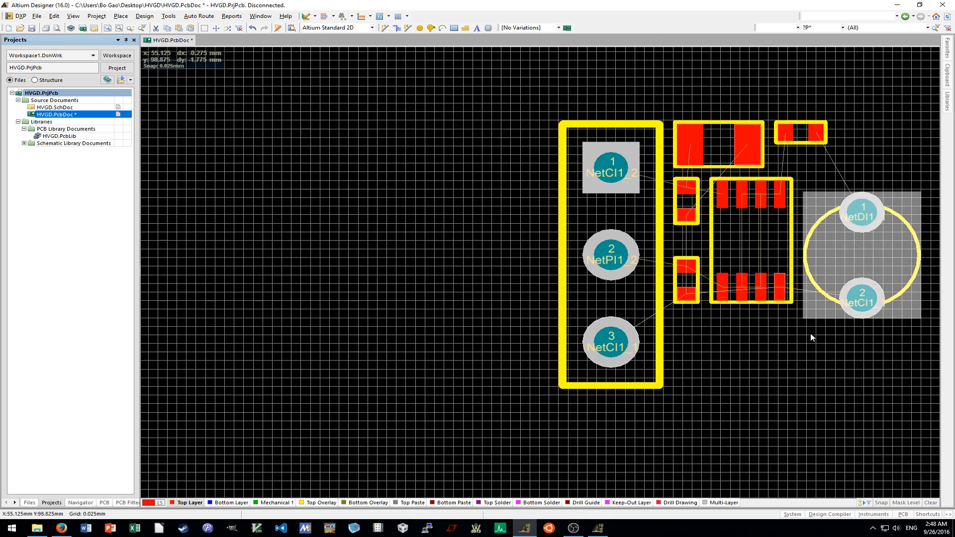
{"action": "scroll", "coordinate": [806, 344], "scroll_direction": "down", "scroll_amount": 3, "text": "shift"}
{"action": "left_click", "coordinate": [787, 372]}
Move RI2 down beside CI1 so the lower edges of their outlines line up.
{"action": "scroll", "coordinate": [701, 349], "scroll_direction": "down", "scroll_amount": 4, "text": "ctrl"}
{"action": "scroll", "coordinate": [508, 320], "scroll_direction": "down", "scroll_amount": 4, "text": "shift"}
{"action": "scroll", "coordinate": [507, 320], "scroll_direction": "down", "scroll_amount": 2, "text": "ctrl"}
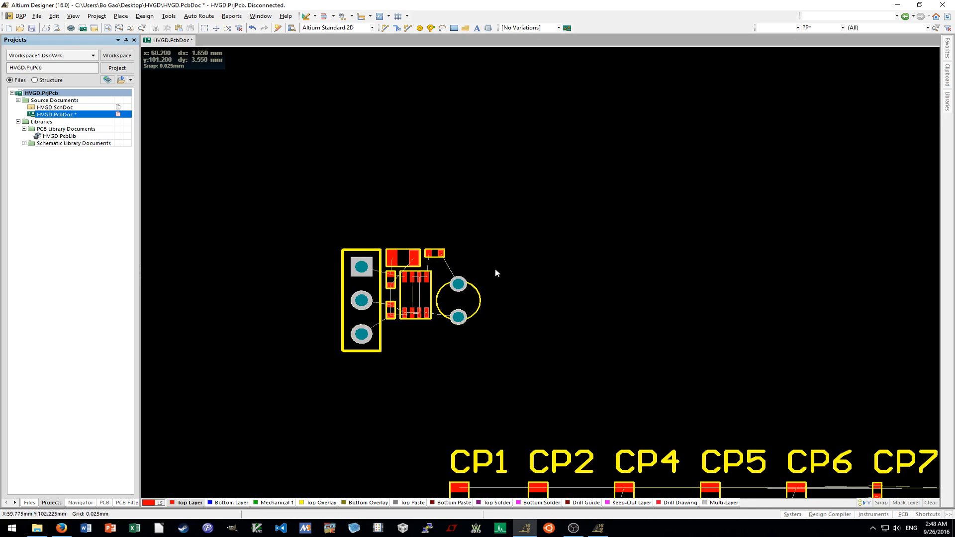
{"action": "scroll", "coordinate": [422, 254], "scroll_direction": "up", "scroll_amount": 5, "text": "ctrl"}
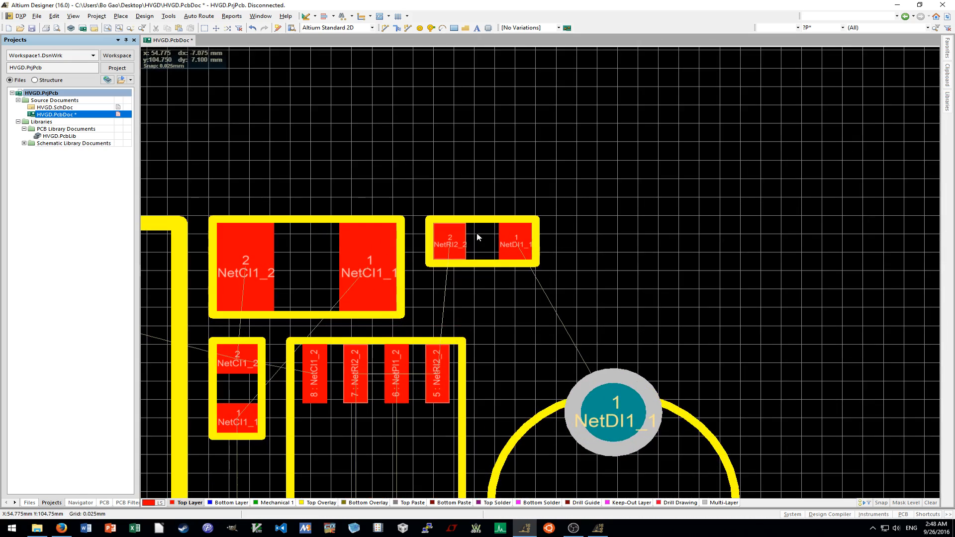
{"action": "left_click_drag", "start_coordinate": [481, 244], "coordinate": [466, 296]}
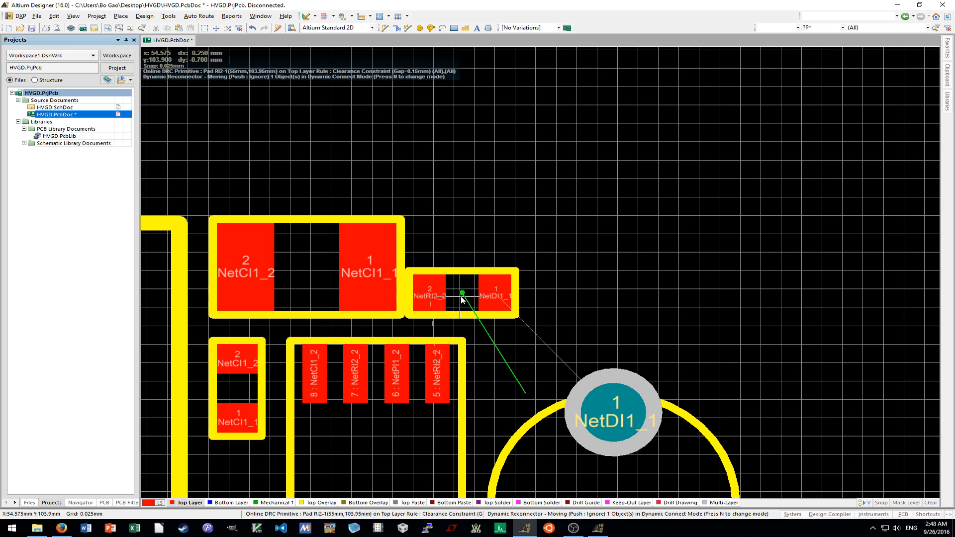
{"action": "scroll", "coordinate": [662, 256], "scroll_direction": "down", "scroll_amount": 6, "text": "ctrl"}
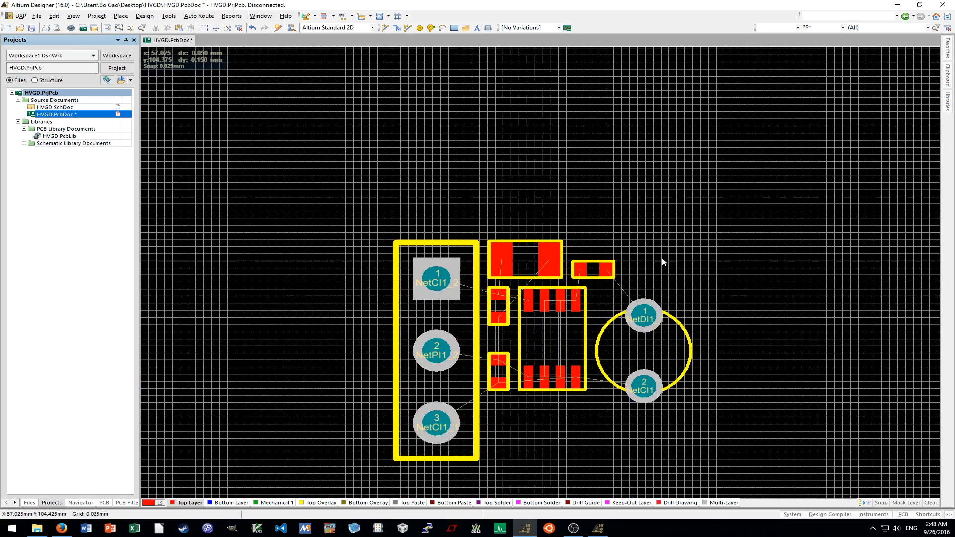
Select the component row from CP1 to RP3 and move it below the row that starts with RR1.
{"action": "scroll", "coordinate": [653, 317], "scroll_direction": "down", "scroll_amount": 6, "text": "ctrl"}
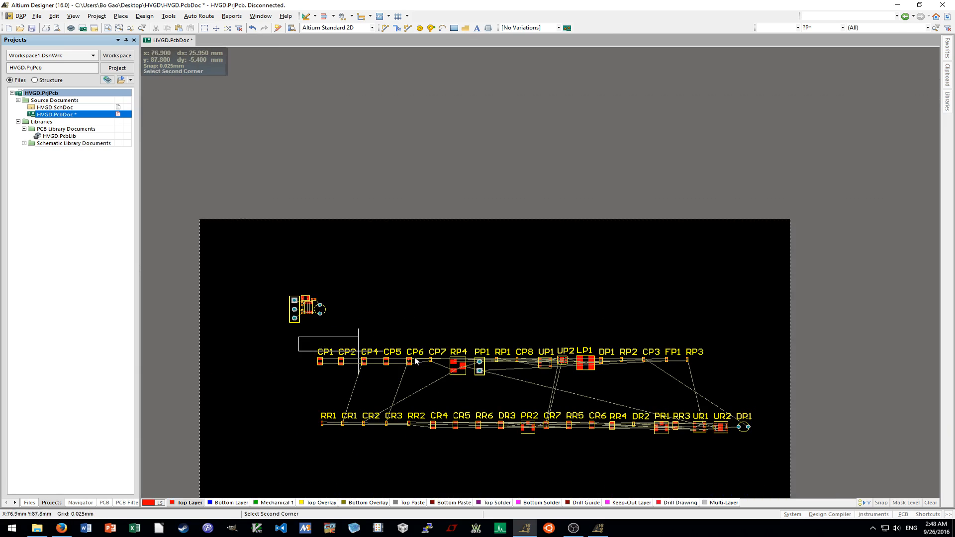
{"action": "left_click", "coordinate": [735, 383]}
{"action": "left_click_drag", "start_coordinate": [579, 364], "coordinate": [572, 468]}
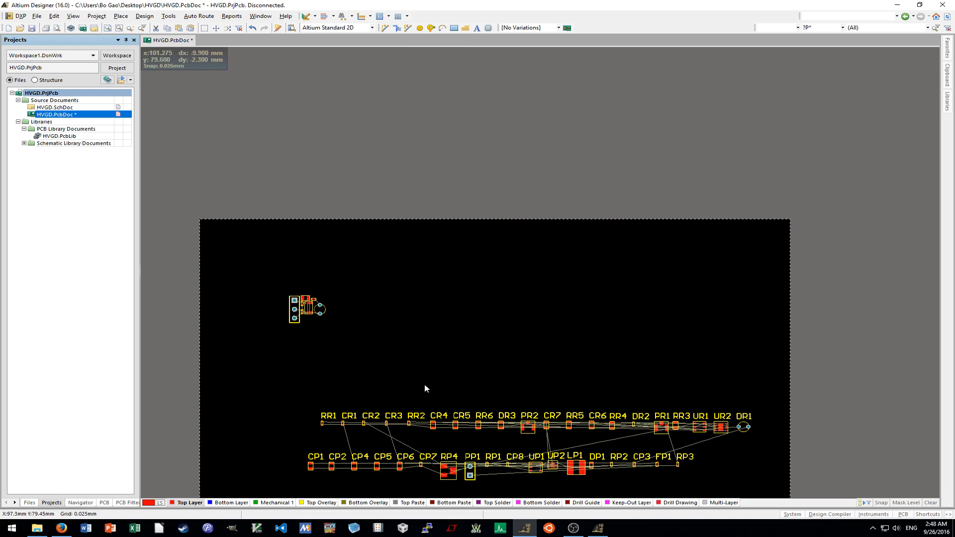
Move the RR1 to UR2 component row up near the board's upper edge and pull DR1 out beneath it.
{"action": "left_click", "coordinate": [792, 444]}
{"action": "left_click_drag", "start_coordinate": [744, 426], "coordinate": [587, 295]}
{"action": "scroll", "coordinate": [315, 333], "scroll_direction": "up", "scroll_amount": 2, "text": "ctrl"}
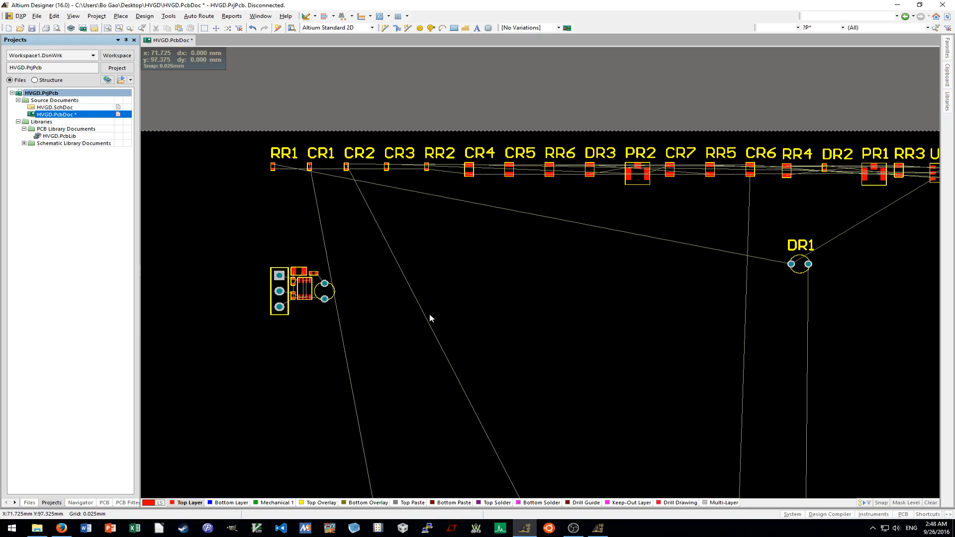
Measure horizontally outward from DI1's centre, then place DR1 level with DI1 to its right, with pad 2 above pad 1.
{"action": "left_click", "coordinate": [324, 291]}
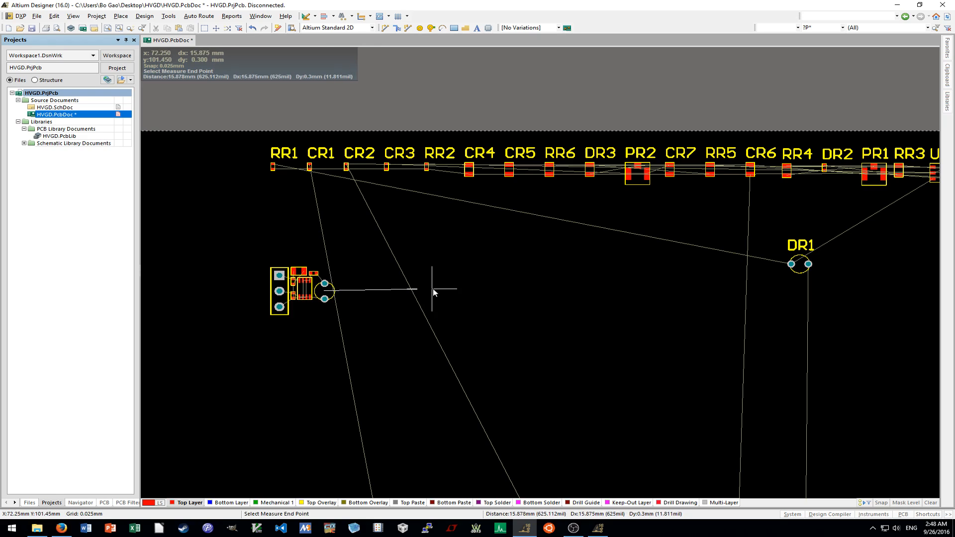
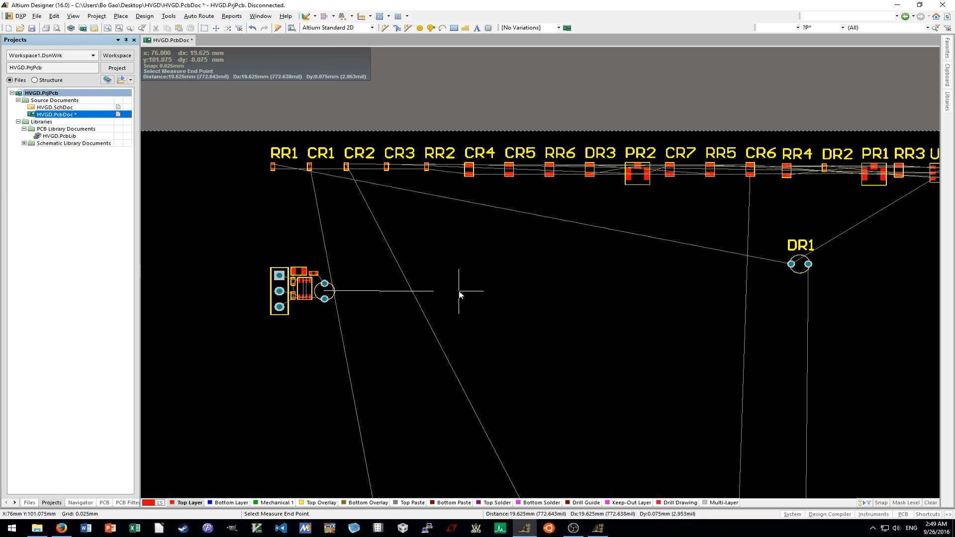
{"action": "right_click", "coordinate": [492, 290]}
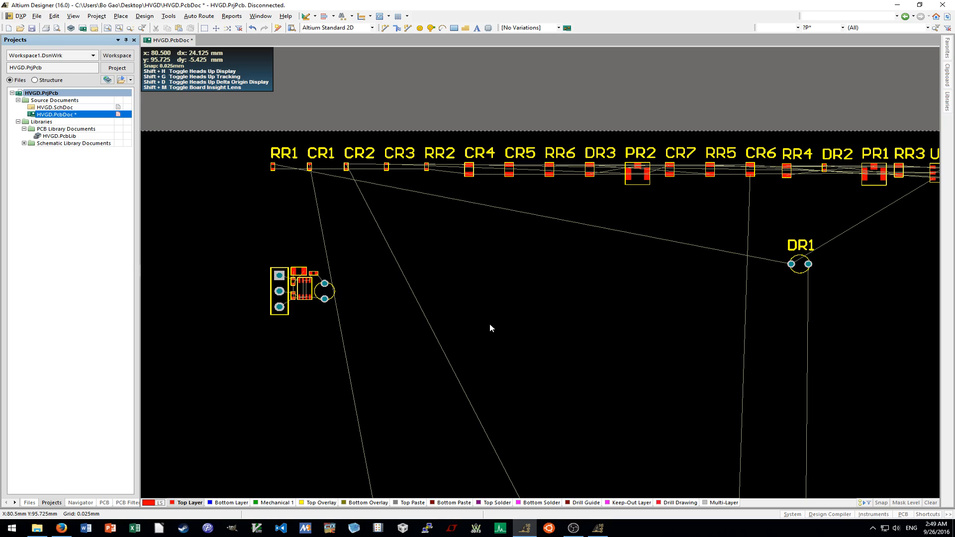
{"action": "scroll", "coordinate": [326, 287], "scroll_direction": "up", "scroll_amount": 2, "text": "ctrl"}
{"action": "scroll", "coordinate": [336, 294], "scroll_direction": "down", "scroll_amount": 3, "text": "ctrl"}
{"action": "left_click_drag", "start_coordinate": [807, 270], "coordinate": [409, 299]}
{"action": "scroll", "coordinate": [408, 298], "scroll_direction": "up", "scroll_amount": 3, "text": "ctrl"}
{"action": "scroll", "coordinate": [409, 300], "scroll_direction": "up", "scroll_amount": 4, "text": "ctrl"}
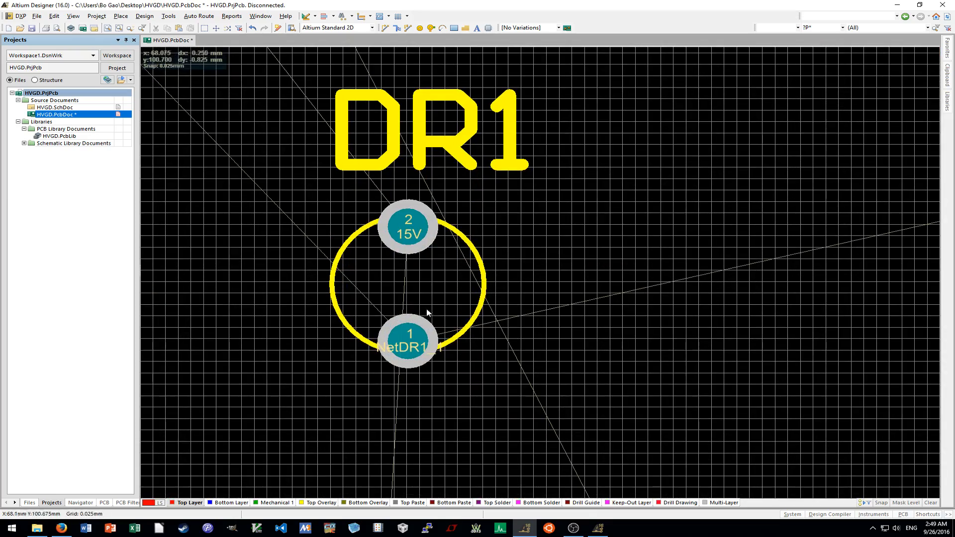
{"action": "scroll", "coordinate": [434, 317], "scroll_direction": "down", "scroll_amount": 3, "text": "ctrl"}
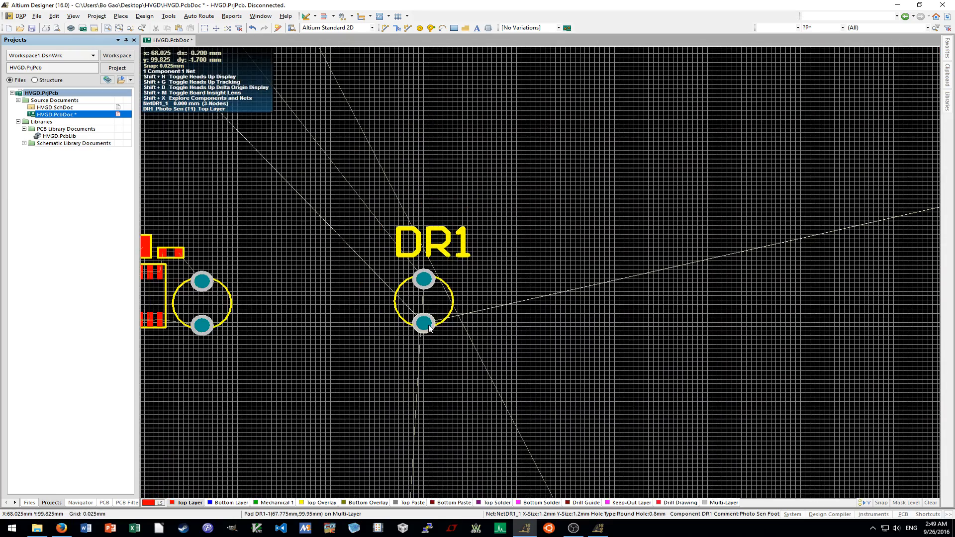
{"action": "scroll", "coordinate": [429, 329], "scroll_direction": "down", "scroll_amount": 2, "text": "ctrl"}
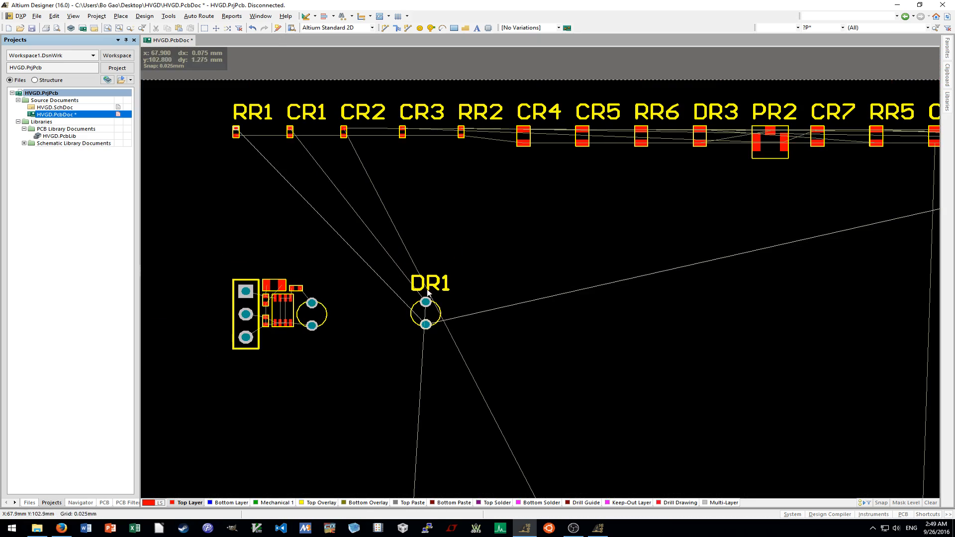
Hide DR1's designator text.
{"action": "double_click", "coordinate": [433, 281]}
{"action": "left_click", "coordinate": [565, 250]}
{"action": "key", "text": "Return"}
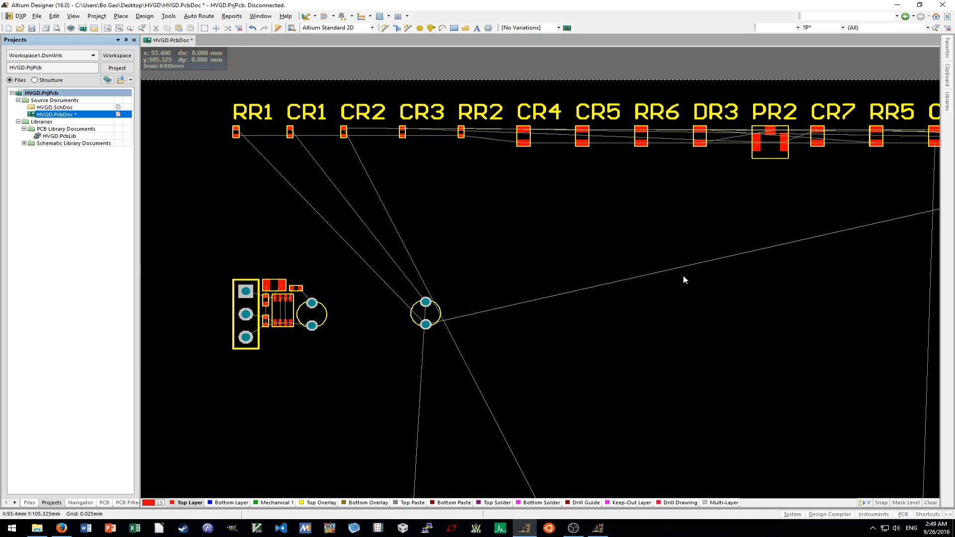
Place RR1 directly beneath DR1's pad 1 and hide its designator.
{"action": "left_click_drag", "start_coordinate": [252, 137], "coordinate": [448, 382]}
{"action": "double_click", "coordinate": [466, 330]}
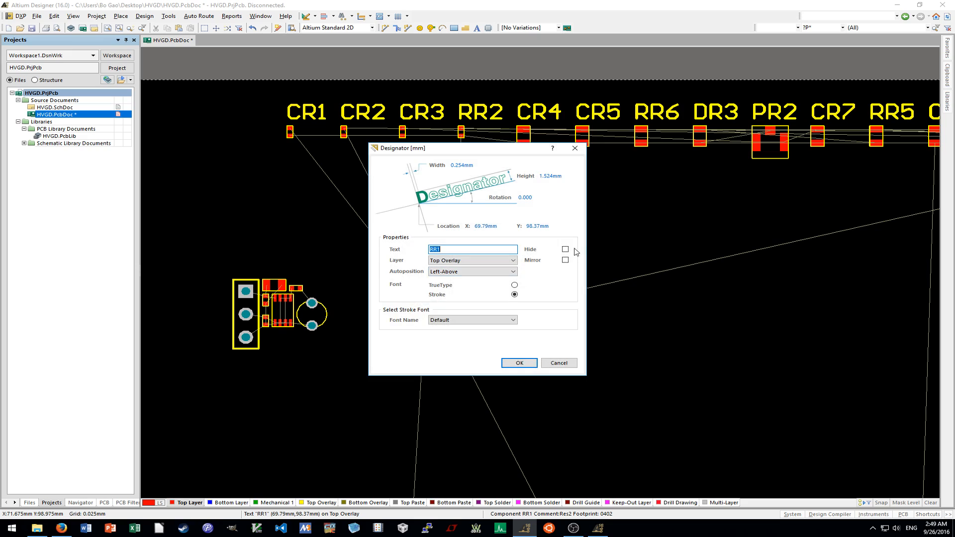
{"action": "key", "text": "Return"}
{"action": "left_click_drag", "start_coordinate": [448, 354], "coordinate": [426, 346]}
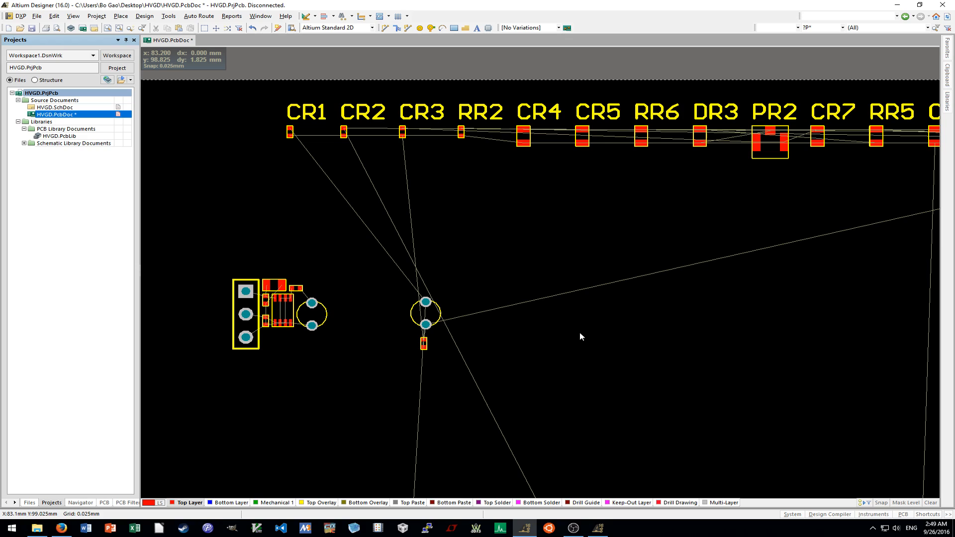
Bring UR1 out of the component row to the right side of DR1 and hide its designator.
{"action": "scroll", "coordinate": [586, 339], "scroll_direction": "down", "scroll_amount": 1, "text": "ctrl"}
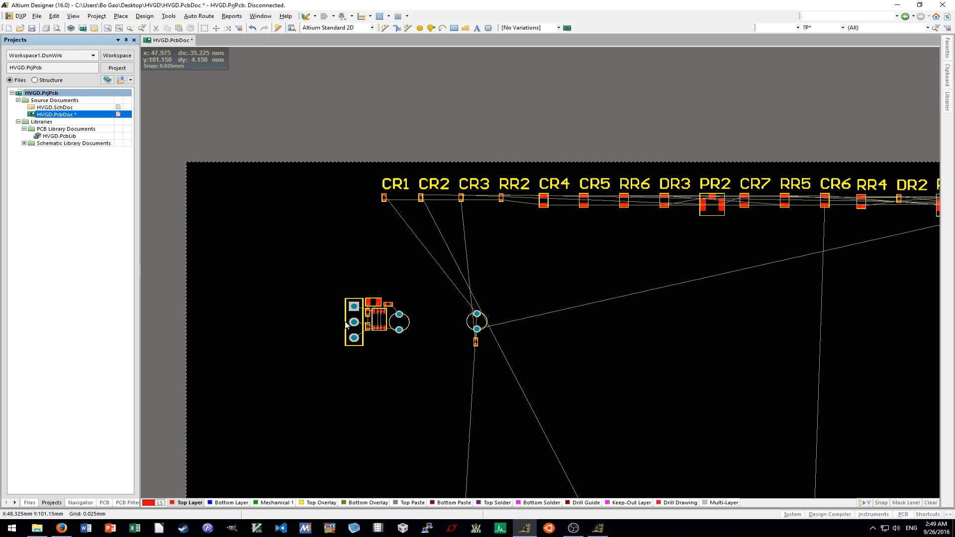
{"action": "scroll", "coordinate": [360, 325], "scroll_direction": "up", "scroll_amount": 3, "text": "ctrl"}
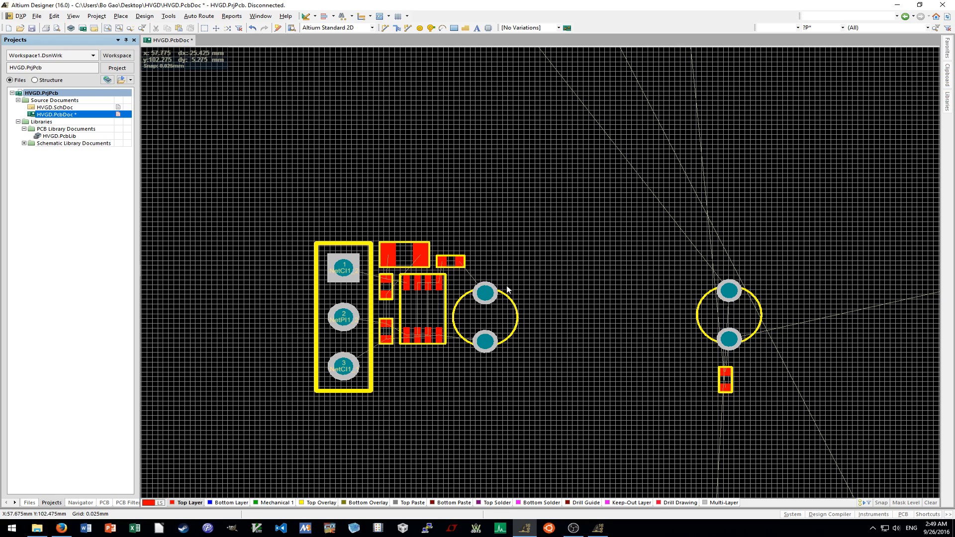
{"action": "scroll", "coordinate": [528, 342], "scroll_direction": "right", "scroll_amount": 3, "text": "shift"}
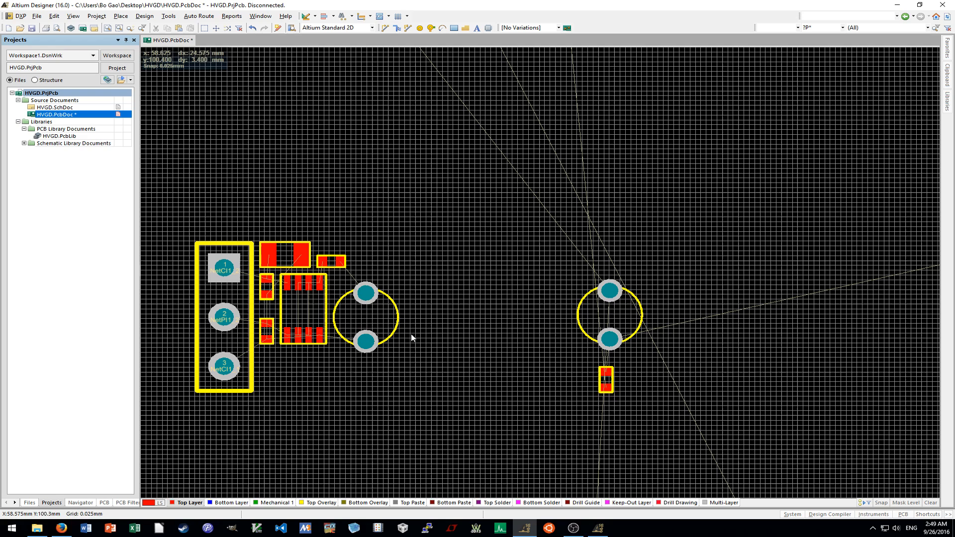
{"action": "scroll", "coordinate": [520, 333], "scroll_direction": "right", "scroll_amount": 4, "text": "shift"}
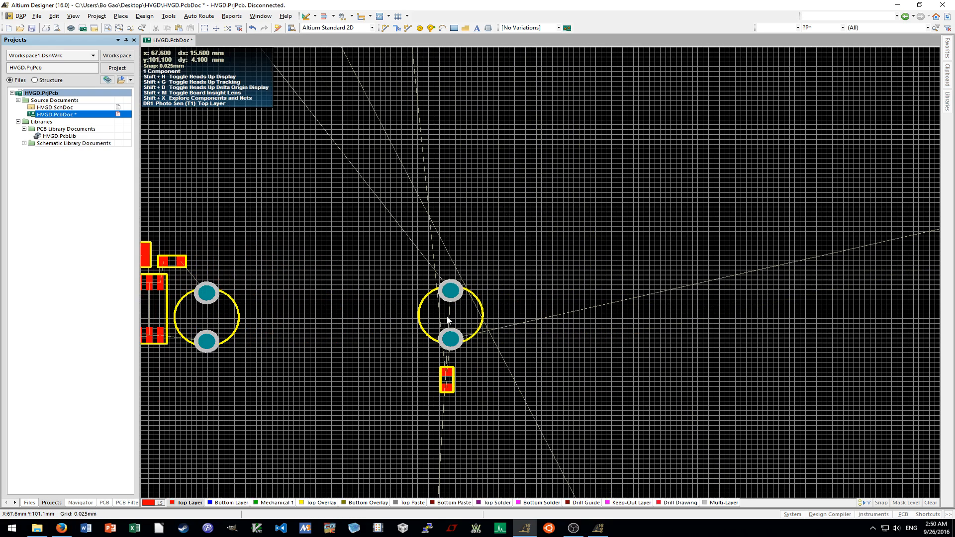
{"action": "scroll", "coordinate": [448, 320], "scroll_direction": "down", "scroll_amount": 2, "text": "ctrl"}
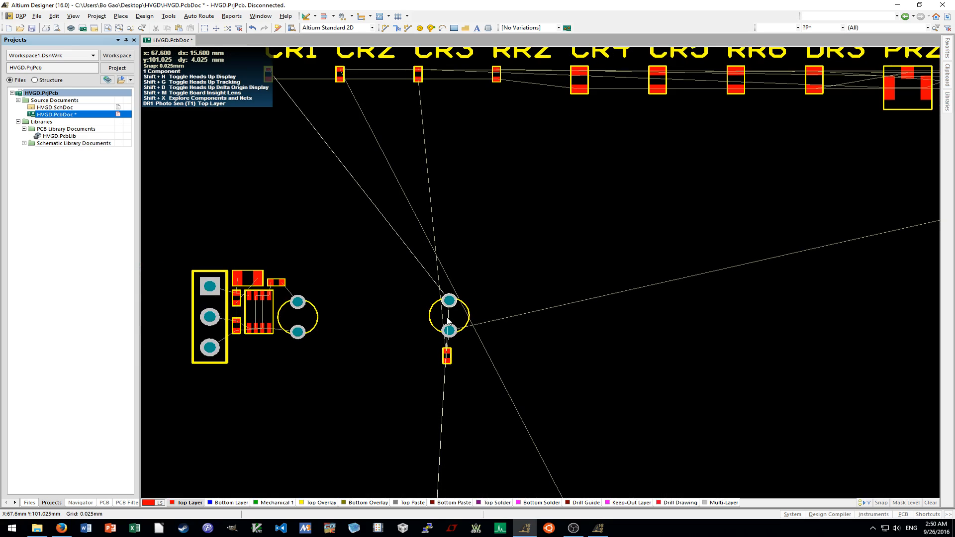
{"action": "scroll", "coordinate": [460, 322], "scroll_direction": "down", "scroll_amount": 4, "text": "ctrl"}
{"action": "scroll", "coordinate": [458, 323], "scroll_direction": "right", "scroll_amount": 2, "text": "shift"}
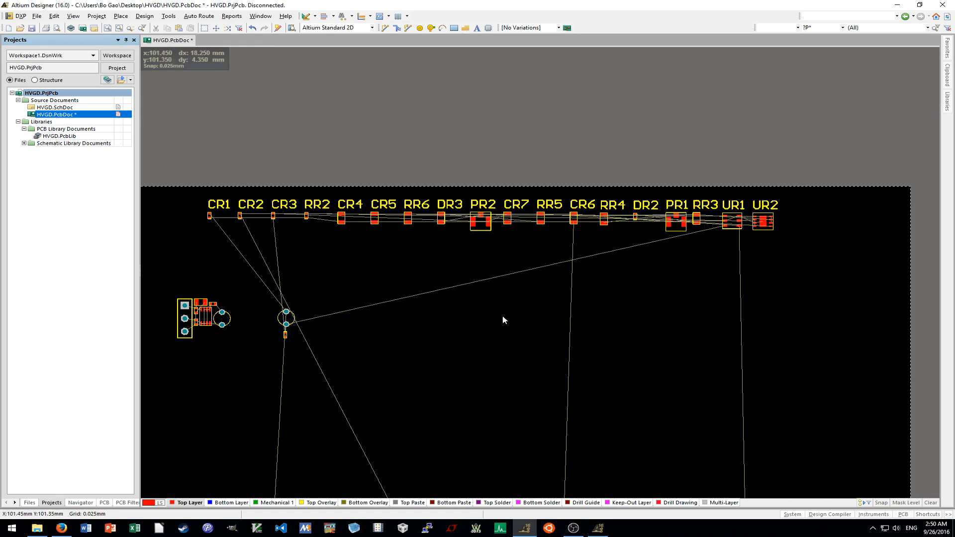
{"action": "left_click_drag", "start_coordinate": [727, 222], "coordinate": [313, 322]}
{"action": "scroll", "coordinate": [322, 350], "scroll_direction": "left", "scroll_amount": 2, "text": "shift"}
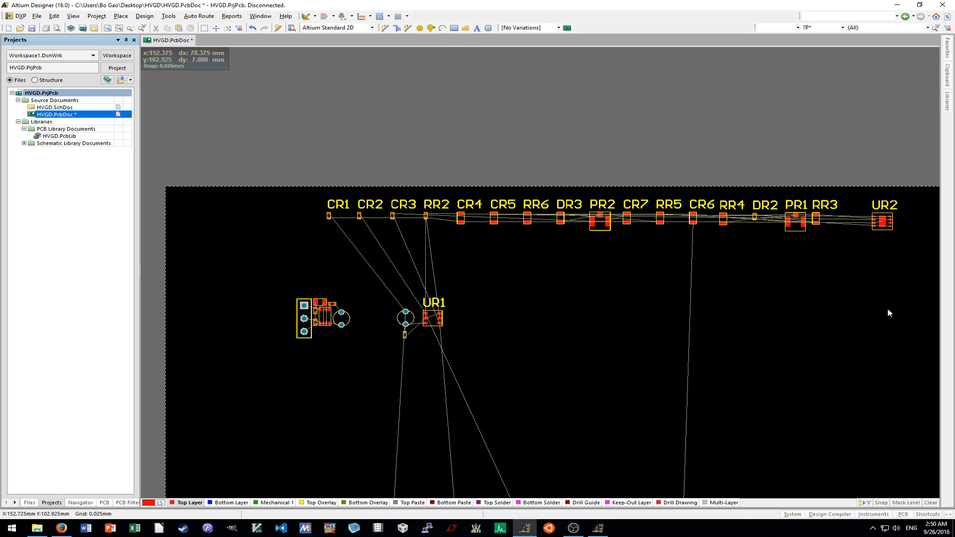
{"action": "scroll", "coordinate": [584, 364], "scroll_direction": "right", "scroll_amount": 1, "text": "shift"}
{"action": "double_click", "coordinate": [354, 307]}
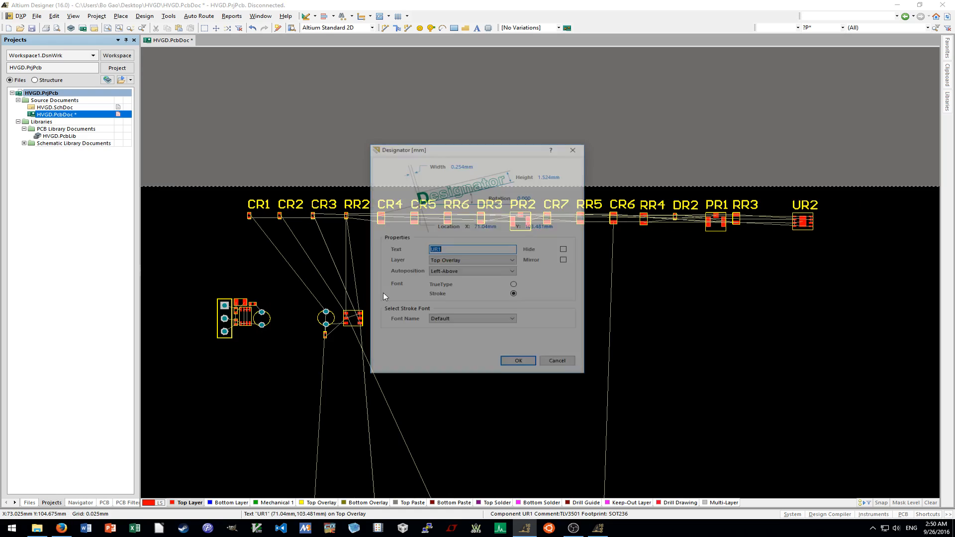
{"action": "key", "text": "Return"}
{"action": "left_click_drag", "start_coordinate": [354, 322], "coordinate": [358, 321]}
Place CR1 above DR1's pad 2 and hide its designator.
{"action": "left_click_drag", "start_coordinate": [250, 216], "coordinate": [318, 283]}
{"action": "scroll", "coordinate": [326, 300], "scroll_direction": "up", "scroll_amount": 6, "text": "ctrl"}
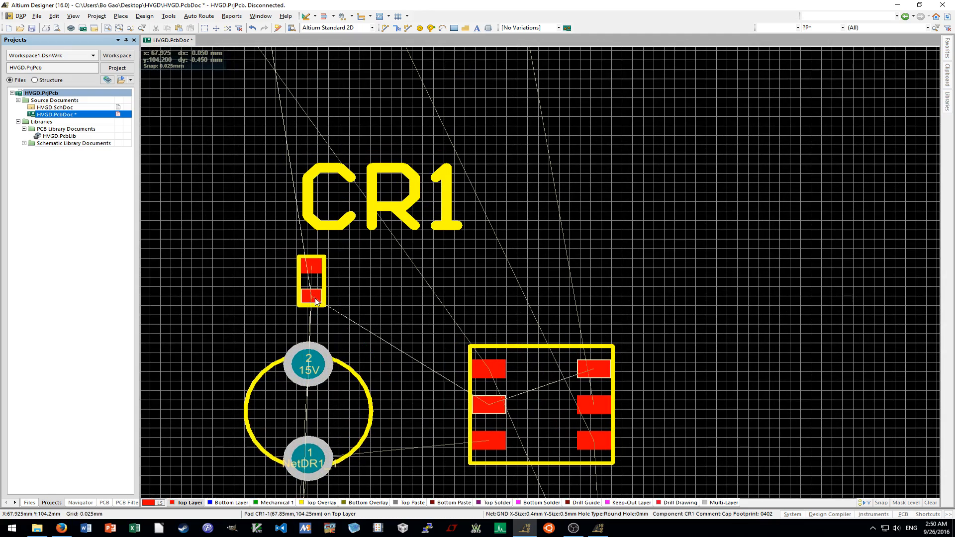
{"action": "double_click", "coordinate": [358, 208]}
{"action": "left_click", "coordinate": [565, 254]}
{"action": "key", "text": "Return"}
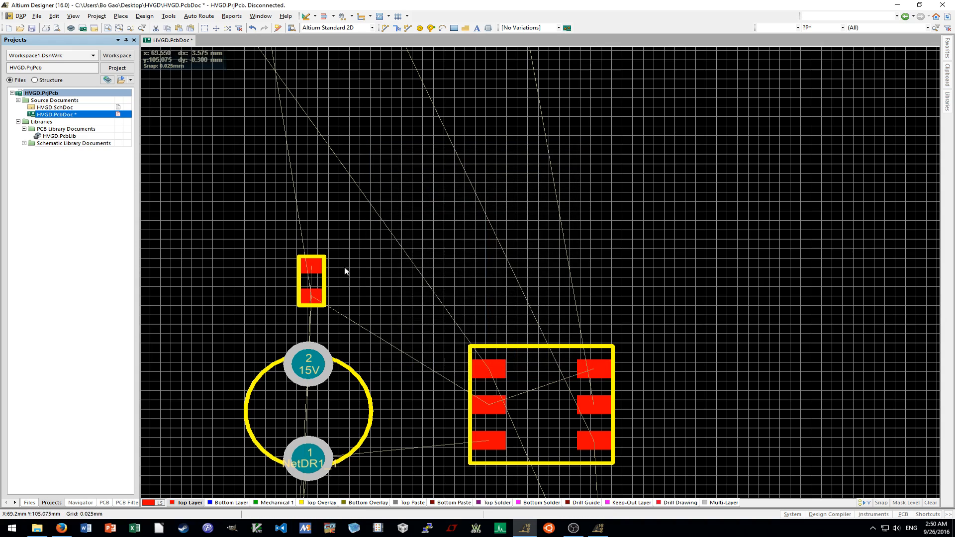
Rotate CR1 by 180 degrees so its 15V pad faces DR1's pad 2, and move it closer above that pad.
{"action": "scroll", "coordinate": [314, 365], "scroll_direction": "up", "scroll_amount": 2, "text": "ctrl"}
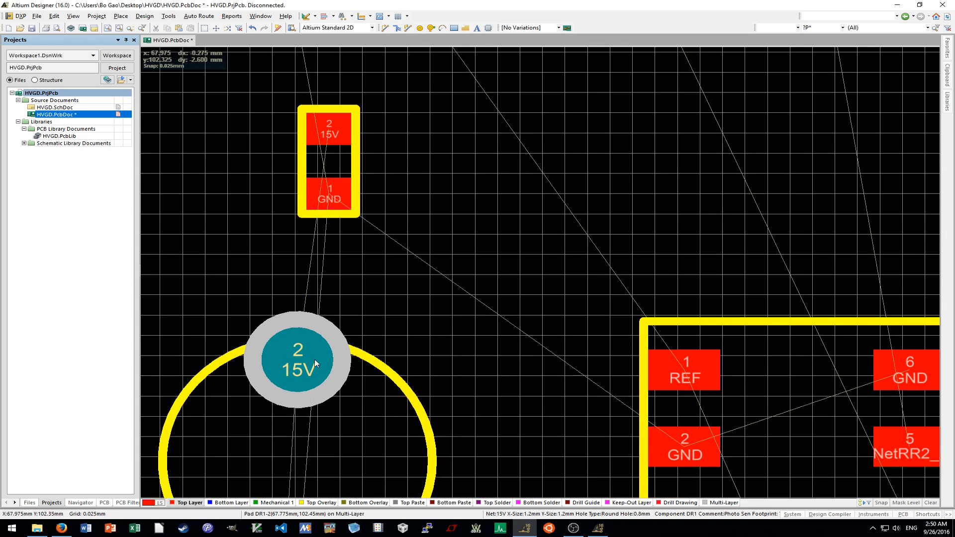
{"action": "key", "text": "space"}
{"action": "key", "text": "space"}
{"action": "left_click_drag", "start_coordinate": [340, 169], "coordinate": [292, 214]}
Move UR1 left to narrow its gap from DR1's outline.
{"action": "scroll", "coordinate": [310, 232], "scroll_direction": "down", "scroll_amount": 2, "text": "ctrl"}
{"action": "scroll", "coordinate": [310, 232], "scroll_direction": "down", "scroll_amount": 2, "text": "ctrl"}
{"action": "left_click_drag", "start_coordinate": [396, 272], "coordinate": [372, 273]}
Pull CR2 and CR3 out of the component row toward the area above UR1.
{"action": "scroll", "coordinate": [378, 281], "scroll_direction": "left", "scroll_amount": 1}
{"action": "scroll", "coordinate": [387, 292], "scroll_direction": "down", "scroll_amount": 1, "text": "ctrl"}
{"action": "scroll", "coordinate": [403, 288], "scroll_direction": "up", "scroll_amount": 1}
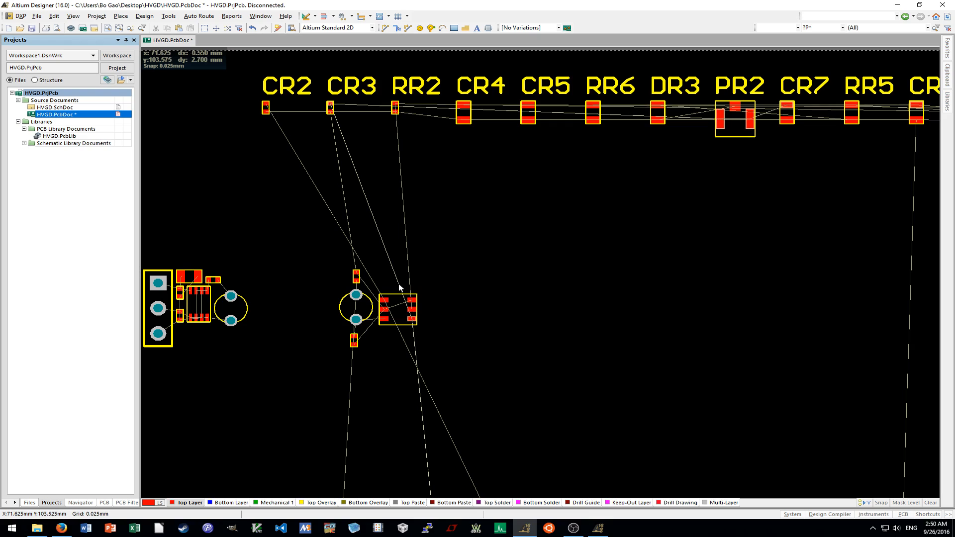
{"action": "key", "text": "shift"}
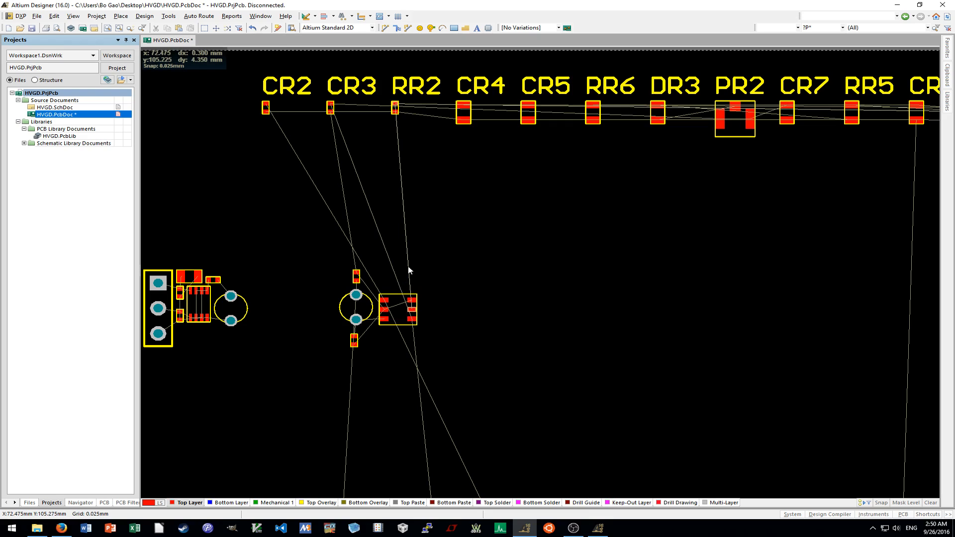
{"action": "key", "text": "shift"}
{"action": "left_click_drag", "start_coordinate": [265, 106], "coordinate": [365, 215]}
{"action": "left_click_drag", "start_coordinate": [330, 108], "coordinate": [452, 236]}
Hide the designators of CR2 and CR3.
{"action": "double_click", "coordinate": [396, 199]}
{"action": "left_click", "coordinate": [565, 249]}
{"action": "key", "text": "Return"}
{"action": "double_click", "coordinate": [473, 222]}
{"action": "left_click", "coordinate": [564, 249]}
{"action": "key", "text": "Return"}
Bring CR2 and CR3 closer to UR1 and rotate CR2 to lie horizontally.
{"action": "left_click_drag", "start_coordinate": [365, 216], "coordinate": [382, 254]}
{"action": "scroll", "coordinate": [390, 328], "scroll_direction": "up", "scroll_amount": 2, "text": "ctrl"}
{"action": "key", "text": "space"}
{"action": "scroll", "coordinate": [380, 288], "scroll_direction": "up", "scroll_amount": 4, "text": "ctrl"}
{"action": "scroll", "coordinate": [385, 304], "scroll_direction": "down", "scroll_amount": 4, "text": "ctrl"}
{"action": "left_click_drag", "start_coordinate": [528, 149], "coordinate": [610, 225]}
{"action": "scroll", "coordinate": [388, 306], "scroll_direction": "up", "scroll_amount": 3, "text": "ctrl"}
Try UR1 rotated by 270 degrees, with its pad rows along the upper and lower edges and slightly lower beside DR1.
{"action": "mouse_move", "coordinate": [448, 308]}
{"action": "left_mouse_down"}
{"action": "mouse_move", "coordinate": [448, 271]}
{"action": "mouse_move", "coordinate": [457, 282]}
{"action": "mouse_move", "coordinate": [446, 263]}
{"action": "mouse_move", "coordinate": [461, 277]}
{"action": "mouse_move", "coordinate": [441, 299]}
{"action": "mouse_move", "coordinate": [427, 299]}
{"action": "mouse_move", "coordinate": [424, 404]}
{"action": "mouse_move", "coordinate": [424, 357]}
{"action": "left_mouse_up"}
{"action": "key", "text": "space"}
{"action": "key", "text": "space"}
{"action": "key", "text": "space"}
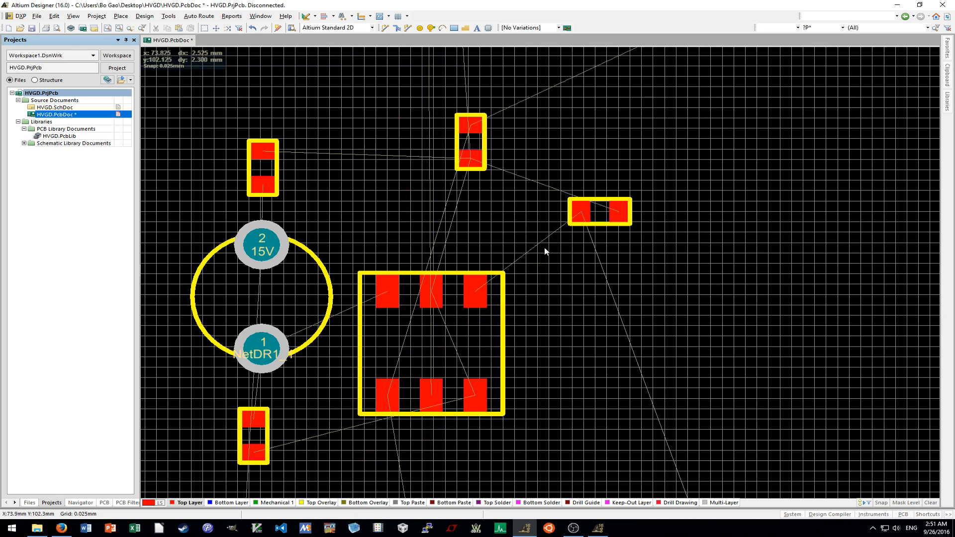
Try CR3 beneath UR1's 5V pad and shift UR1 up to leave a gap between their outlines.
{"action": "left_click_drag", "start_coordinate": [474, 141], "coordinate": [379, 439]}
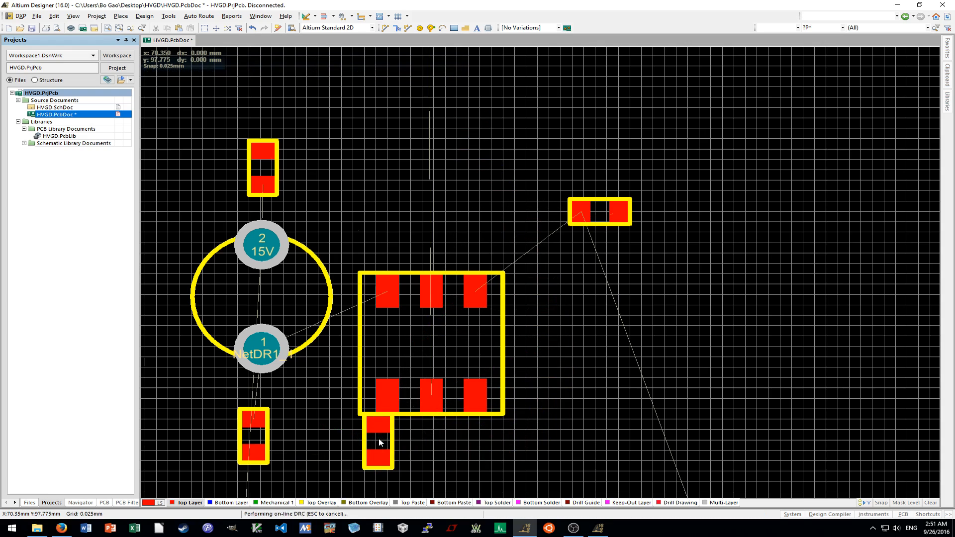
{"action": "scroll", "coordinate": [377, 438], "scroll_direction": "up", "scroll_amount": 4, "text": "ctrl"}
{"action": "scroll", "coordinate": [400, 382], "scroll_direction": "down", "scroll_amount": 2}
{"action": "left_click_drag", "start_coordinate": [385, 381], "coordinate": [277, 367]}
{"action": "scroll", "coordinate": [311, 372], "scroll_direction": "up", "scroll_amount": 3}
{"action": "left_click_drag", "start_coordinate": [419, 354], "coordinate": [415, 288]}
{"action": "left_click_drag", "start_coordinate": [288, 434], "coordinate": [376, 422]}
{"action": "scroll", "coordinate": [376, 422], "scroll_direction": "down", "scroll_amount": 2, "text": "ctrl"}
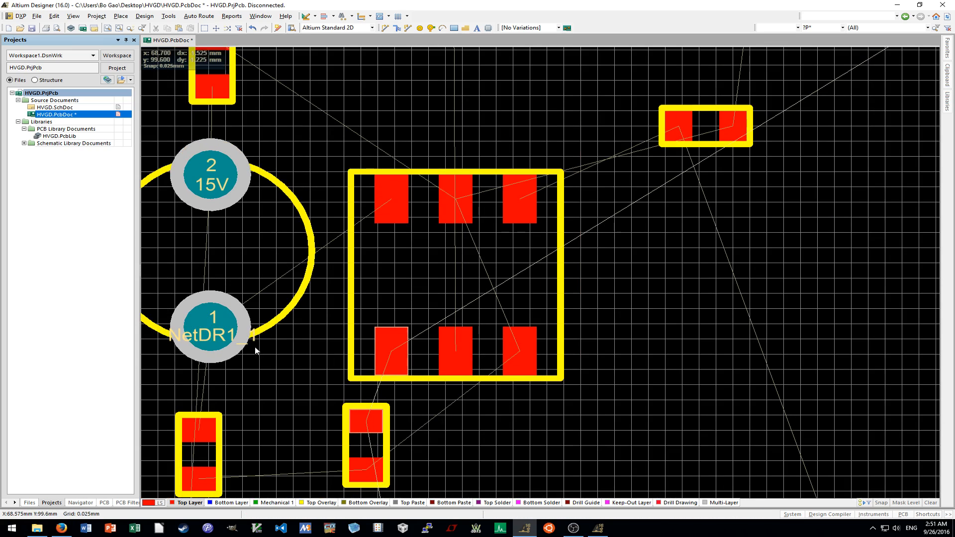
Try CR2 rotated beneath UR1 beside CR3, and pull it back out to UR1's right.
{"action": "left_click_drag", "start_coordinate": [718, 133], "coordinate": [526, 422]}
{"action": "key", "text": "space"}
{"action": "scroll", "coordinate": [526, 423], "scroll_direction": "up", "scroll_amount": 3, "text": "ctrl"}
{"action": "scroll", "coordinate": [529, 434], "scroll_direction": "down", "scroll_amount": 1}
{"action": "left_click_drag", "start_coordinate": [518, 380], "coordinate": [732, 213]}
Rotate UR1 by 90 degrees so pads 1 to 3 face DR1, and adjust its position beside DR1.
{"action": "scroll", "coordinate": [545, 379], "scroll_direction": "down", "scroll_amount": 3, "text": "ctrl"}
{"action": "scroll", "coordinate": [566, 249], "scroll_direction": "up", "scroll_amount": 7, "text": "ctrl"}
{"action": "scroll", "coordinate": [566, 248], "scroll_direction": "down", "scroll_amount": 8, "text": "ctrl"}
{"action": "mouse_move", "coordinate": [501, 237]}
{"action": "left_mouse_down"}
{"action": "mouse_move", "coordinate": [560, 217]}
{"action": "mouse_move", "coordinate": [512, 232]}
{"action": "left_mouse_up"}
{"action": "key", "text": "space"}
Place CR2 horizontally just above UR1's upper edge, over the REF pad.
{"action": "left_click_drag", "start_coordinate": [737, 214], "coordinate": [463, 149]}
{"action": "key", "text": "space"}
{"action": "key", "text": "space"}
{"action": "key", "text": "space"}
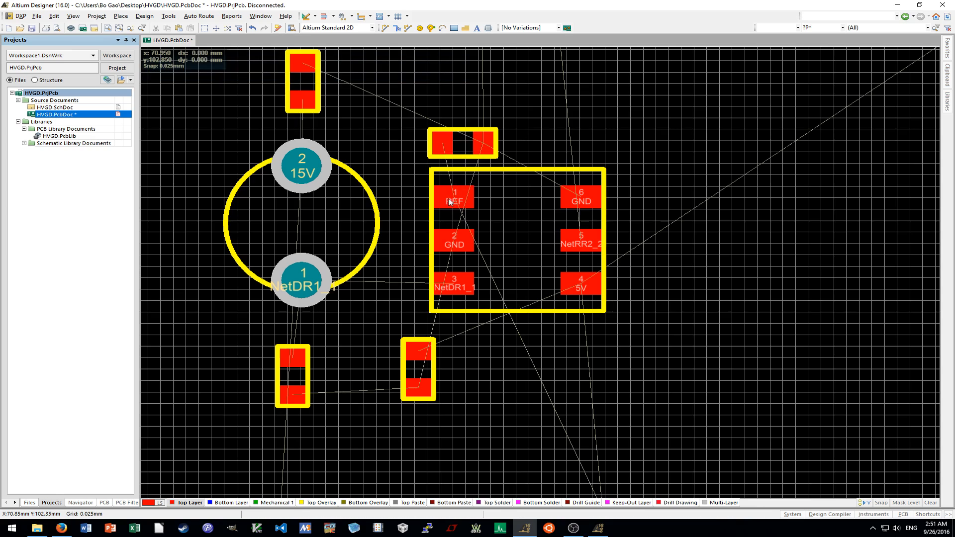
Move CR3 beneath UR1's pad 4, standing vertically with its 5V pad facing UR1.
{"action": "left_click_drag", "start_coordinate": [420, 374], "coordinate": [572, 367]}
{"action": "scroll", "coordinate": [588, 351], "scroll_direction": "up", "scroll_amount": 2, "text": "ctrl"}
{"action": "key", "text": "space"}
{"action": "key", "text": "space"}
{"action": "scroll", "coordinate": [572, 367], "scroll_direction": "down", "scroll_amount": 2, "text": "ctrl"}
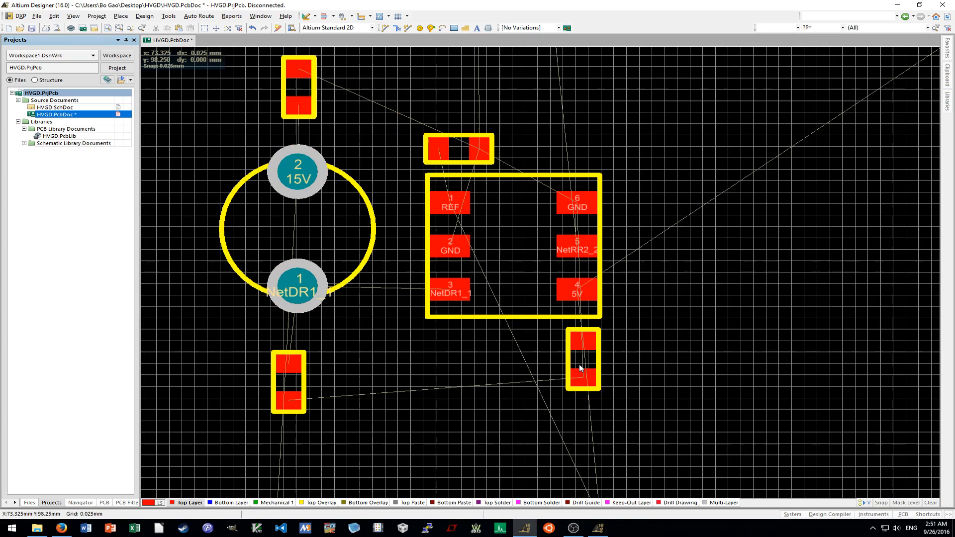
{"action": "scroll", "coordinate": [575, 364], "scroll_direction": "down", "scroll_amount": 2, "text": "ctrl"}
{"action": "scroll", "coordinate": [472, 191], "scroll_direction": "up", "scroll_amount": 2, "text": "ctrl"}
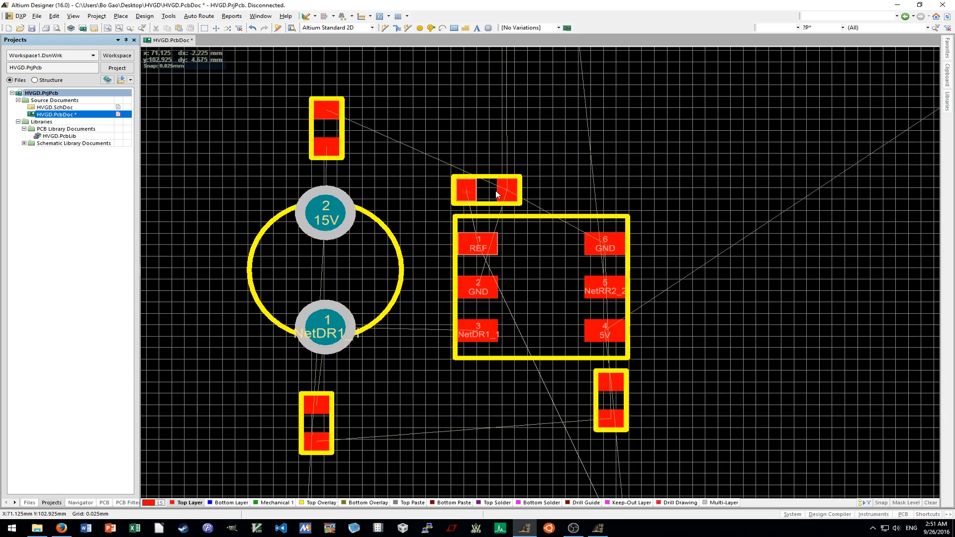
Move CR2 from above UR1 to beneath pad 3, standing vertically with its REF pad facing UR1.
{"action": "left_click_drag", "start_coordinate": [495, 189], "coordinate": [467, 403]}
{"action": "key", "text": "space"}
{"action": "scroll", "coordinate": [471, 408], "scroll_direction": "up", "scroll_amount": 3, "text": "ctrl"}
{"action": "scroll", "coordinate": [472, 416], "scroll_direction": "down", "scroll_amount": 2, "text": "ctrl"}
{"action": "key", "text": "space"}
{"action": "key", "text": "space"}
Line up RR1 beneath DR1's pad 1 and CR3 with UR1's right edge, level with CR2.
{"action": "left_click_drag", "start_coordinate": [290, 417], "coordinate": [300, 396]}
{"action": "left_click_drag", "start_coordinate": [642, 396], "coordinate": [633, 395]}
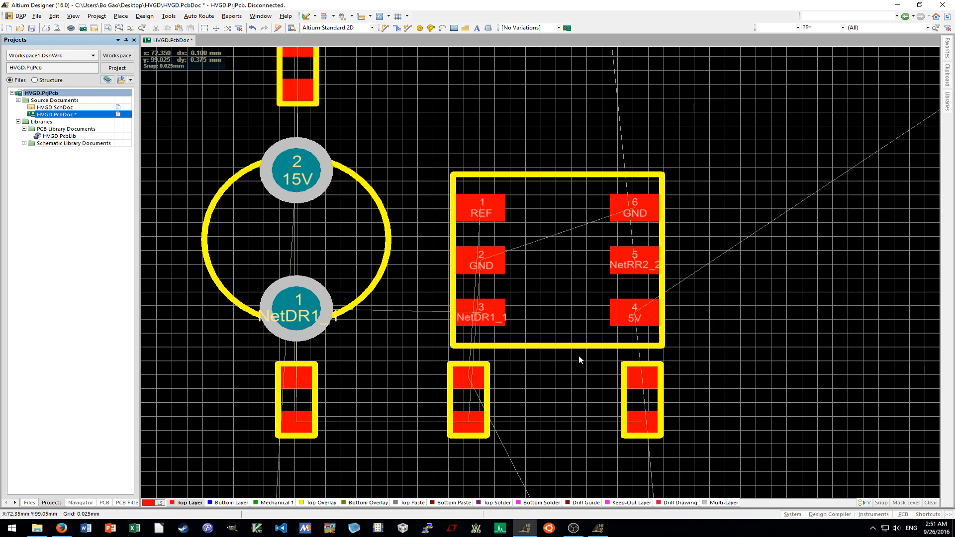
{"action": "scroll", "coordinate": [636, 336], "scroll_direction": "up", "scroll_amount": 3, "text": "ctrl"}
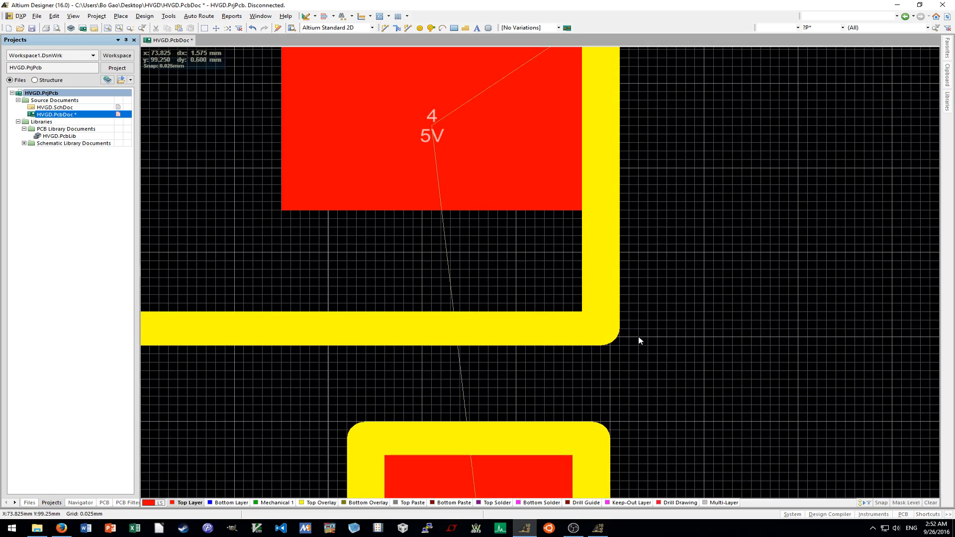
{"action": "scroll", "coordinate": [584, 329], "scroll_direction": "down", "scroll_amount": 1, "text": "ctrl"}
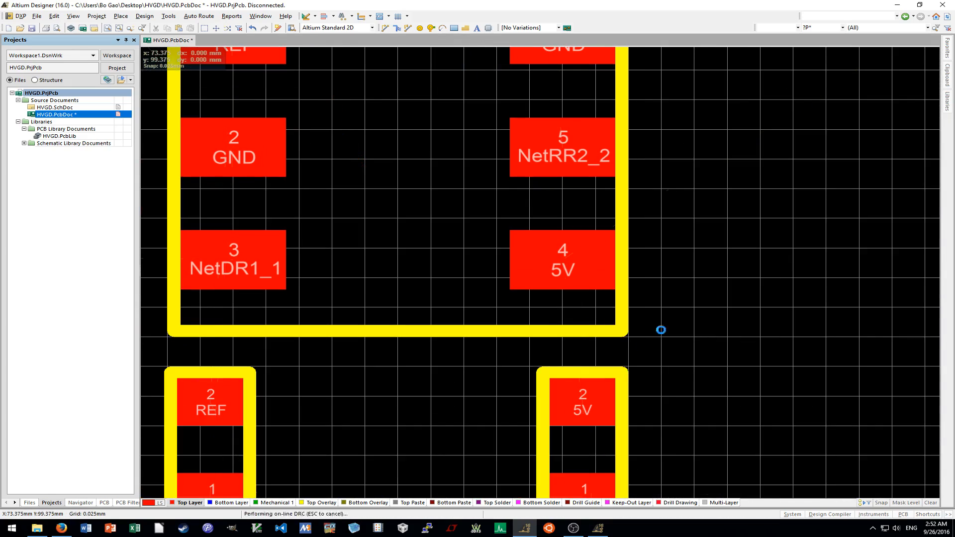
{"action": "scroll", "coordinate": [721, 337], "scroll_direction": "down", "scroll_amount": 2, "text": "ctrl"}
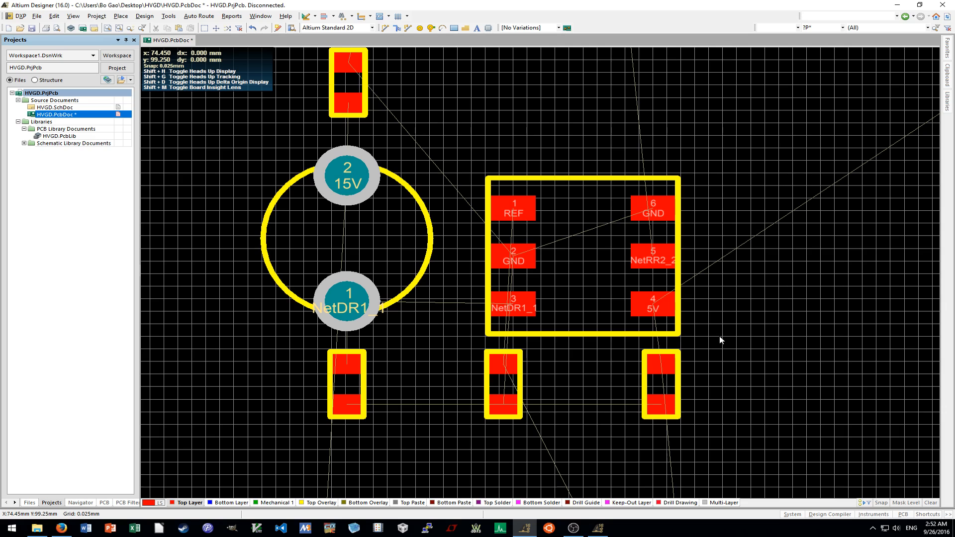
{"action": "scroll", "coordinate": [720, 340], "scroll_direction": "down", "scroll_amount": 1, "text": "ctrl"}
{"action": "scroll", "coordinate": [721, 339], "scroll_direction": "right", "scroll_amount": 2}
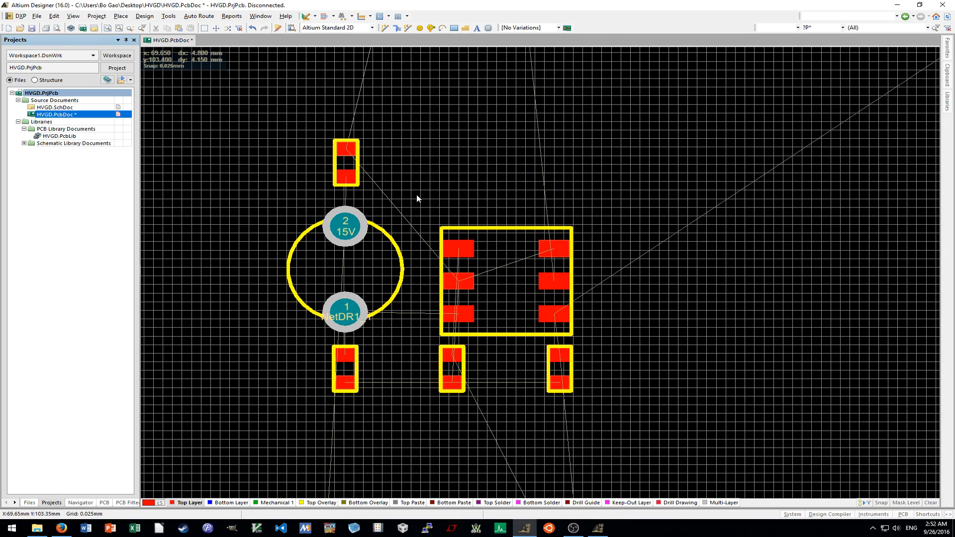
Centre the 15V capacitor above DR1 and fine-adjust RR1's position beneath it.
{"action": "left_click_drag", "start_coordinate": [347, 160], "coordinate": [344, 159]}
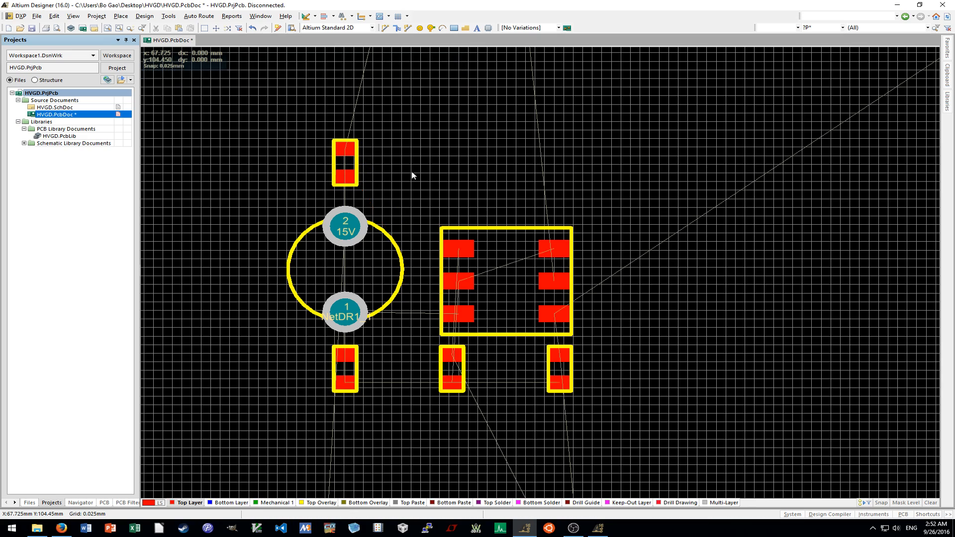
{"action": "left_click_drag", "start_coordinate": [347, 370], "coordinate": [347, 373]}
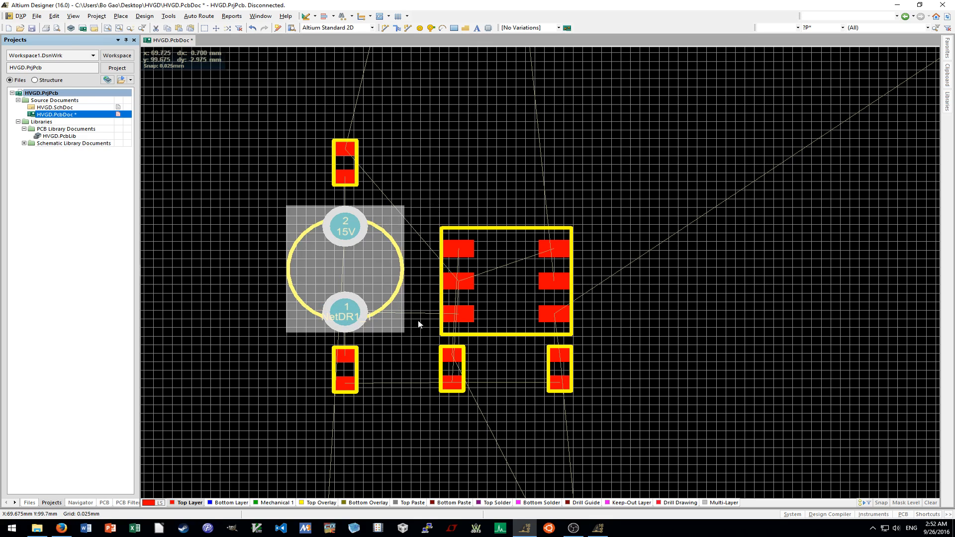
{"action": "scroll", "coordinate": [420, 327], "scroll_direction": "down", "scroll_amount": 4, "text": "ctrl"}
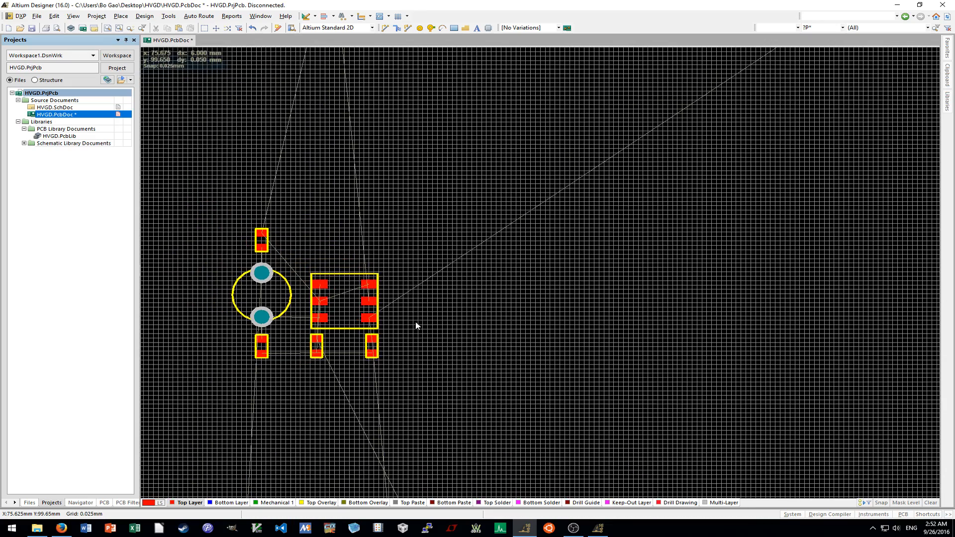
{"action": "scroll", "coordinate": [410, 315], "scroll_direction": "up", "scroll_amount": 4, "text": "ctrl"}
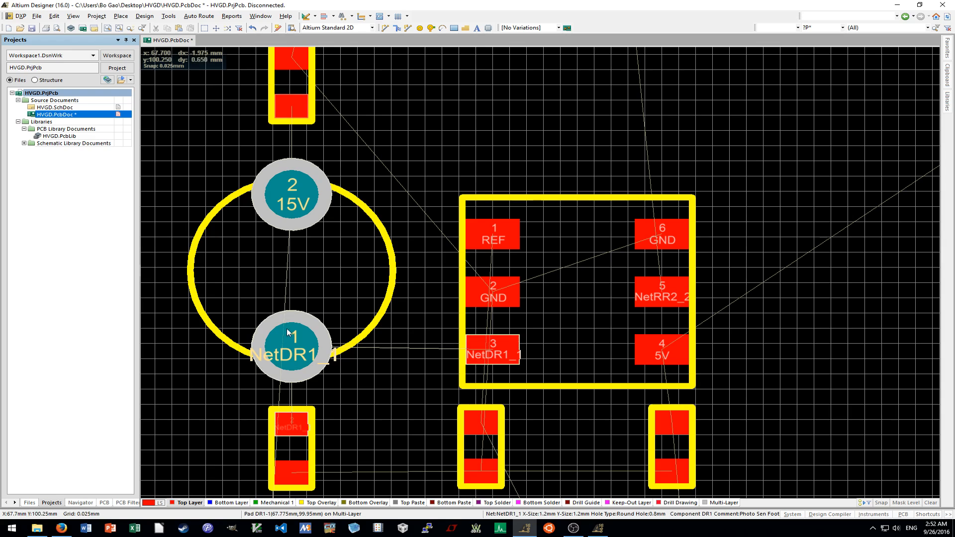
{"action": "scroll", "coordinate": [378, 273], "scroll_direction": "left", "scroll_amount": 3, "text": "shift"}
{"action": "scroll", "coordinate": [392, 270], "scroll_direction": "down", "scroll_amount": 2, "text": "ctrl"}
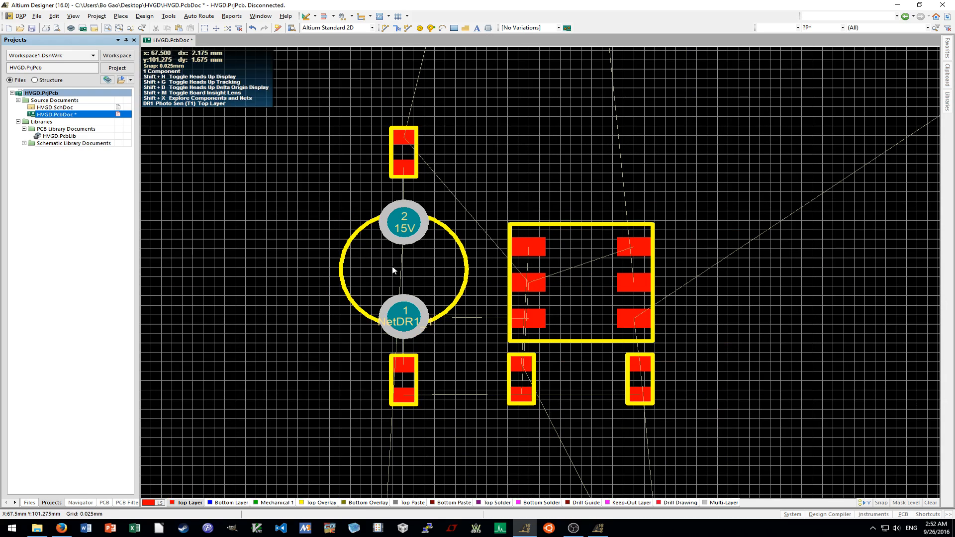
Move the 15V capacitor from above DR1 to the row beneath it, standing vertically to the left of RR1.
{"action": "left_click_drag", "start_coordinate": [408, 151], "coordinate": [471, 374]}
{"action": "scroll", "coordinate": [362, 389], "scroll_direction": "up", "scroll_amount": 3, "text": "ctrl"}
{"action": "scroll", "coordinate": [571, 388], "scroll_direction": "down", "scroll_amount": 3, "text": "ctrl"}
{"action": "scroll", "coordinate": [569, 388], "scroll_direction": "right", "scroll_amount": 3, "text": "shift"}
{"action": "scroll", "coordinate": [567, 388], "scroll_direction": "up", "scroll_amount": 4, "text": "ctrl"}
{"action": "scroll", "coordinate": [564, 388], "scroll_direction": "up", "scroll_amount": 2}
{"action": "scroll", "coordinate": [563, 388], "scroll_direction": "down", "scroll_amount": 2, "text": "ctrl"}
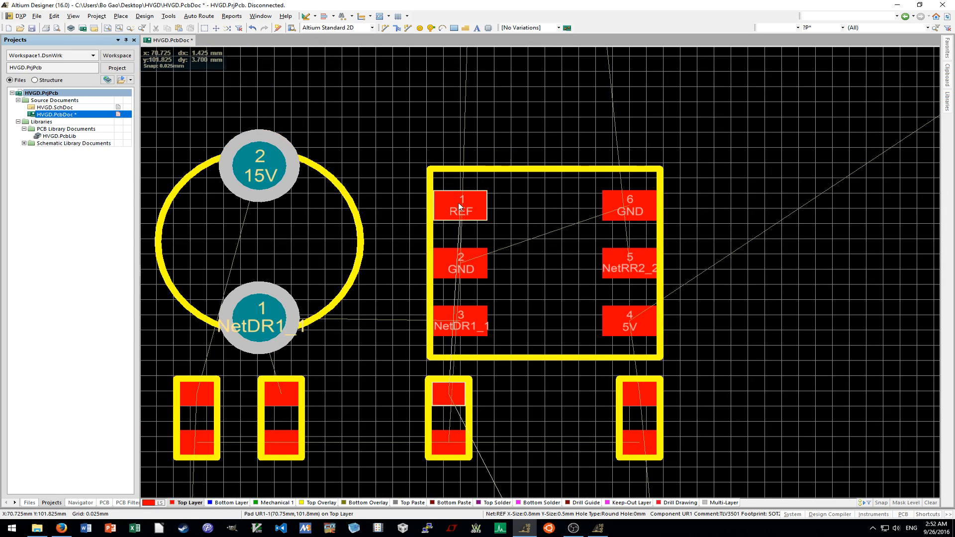
Try CR2 horizontally above the middle of UR1's upper edge, and return it vertically beneath pad 3.
{"action": "left_click_drag", "start_coordinate": [451, 418], "coordinate": [545, 139]}
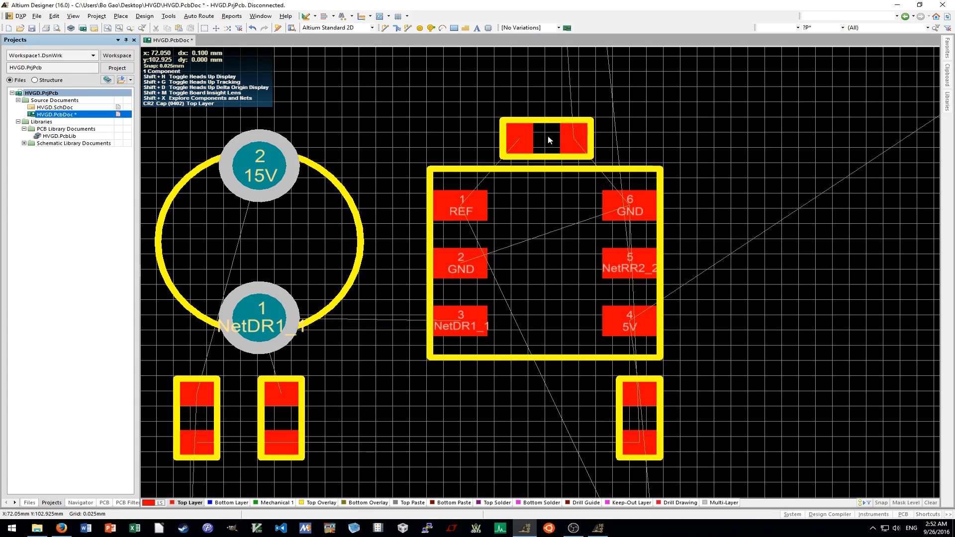
{"action": "left_click_drag", "start_coordinate": [546, 136], "coordinate": [452, 417]}
{"action": "key", "text": "space"}
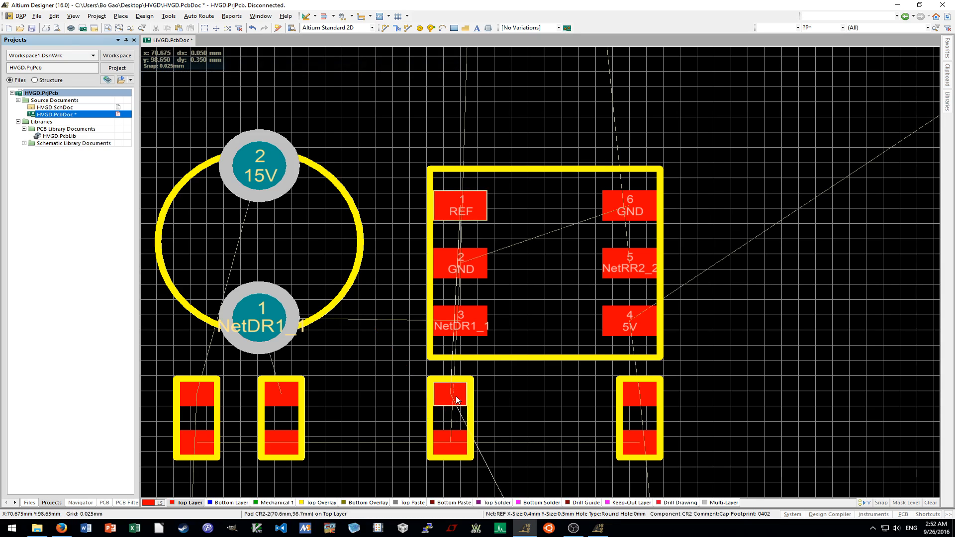
{"action": "scroll", "coordinate": [462, 393], "scroll_direction": "down", "scroll_amount": 1}
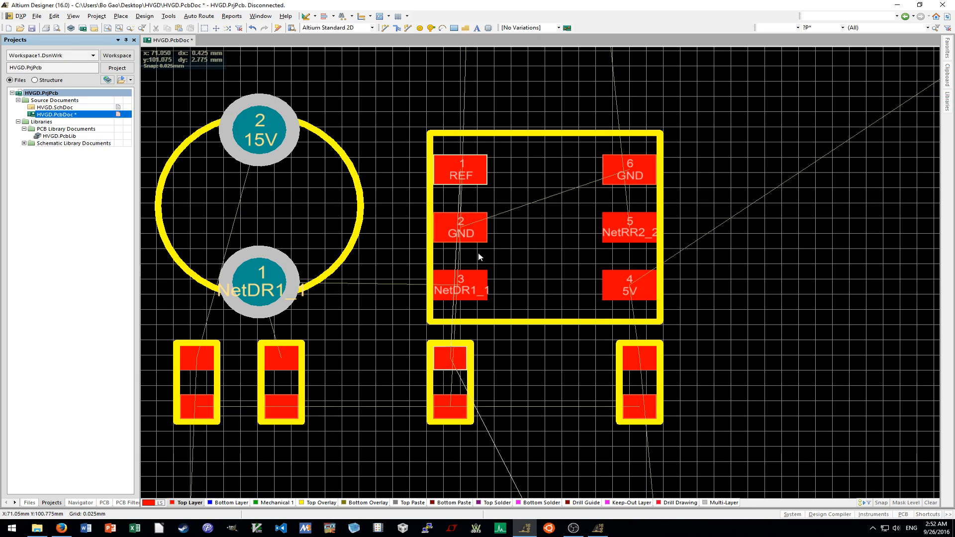
{"action": "left_click_drag", "start_coordinate": [441, 384], "coordinate": [540, 100]}
{"action": "scroll", "coordinate": [537, 106], "scroll_direction": "up", "scroll_amount": 3}
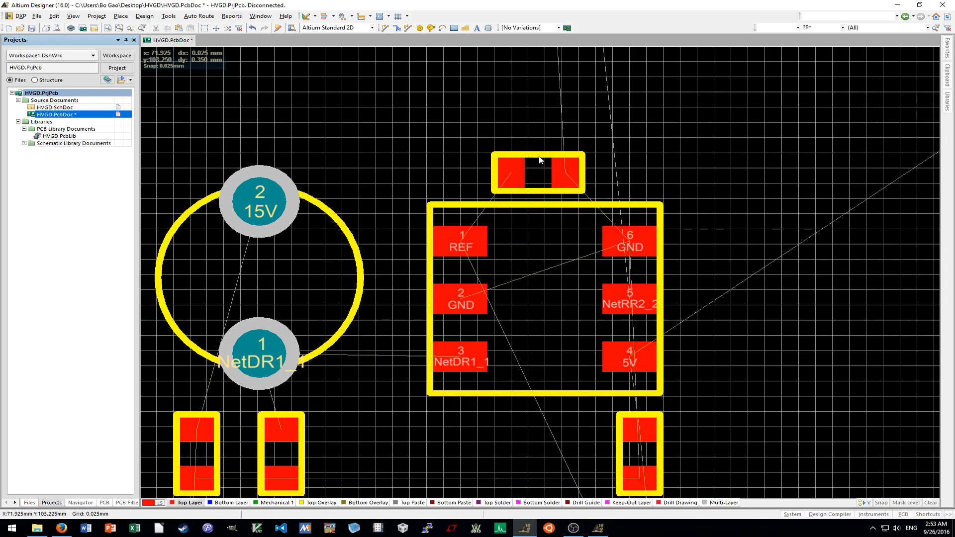
{"action": "scroll", "coordinate": [545, 164], "scroll_direction": "down", "scroll_amount": 3}
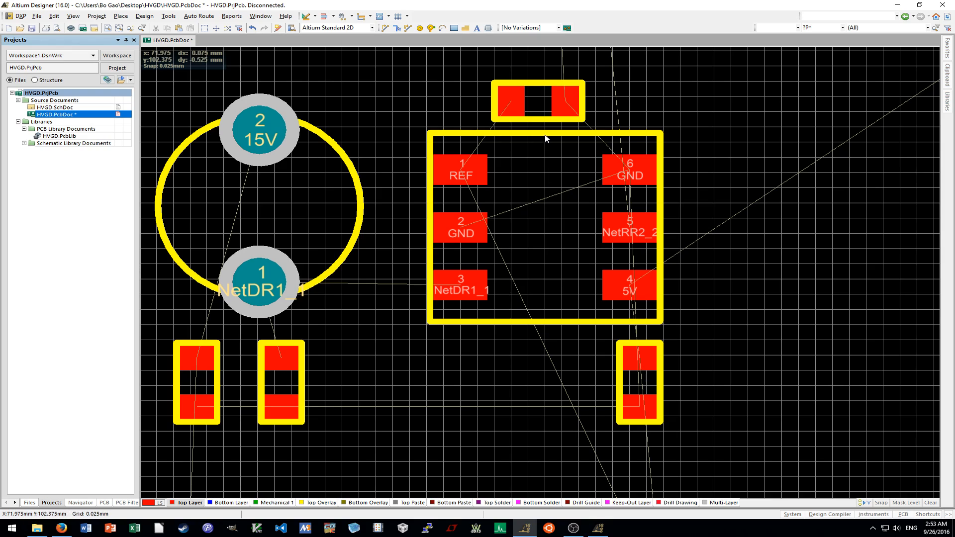
{"action": "left_click_drag", "start_coordinate": [540, 120], "coordinate": [442, 387]}
{"action": "key", "text": "space"}
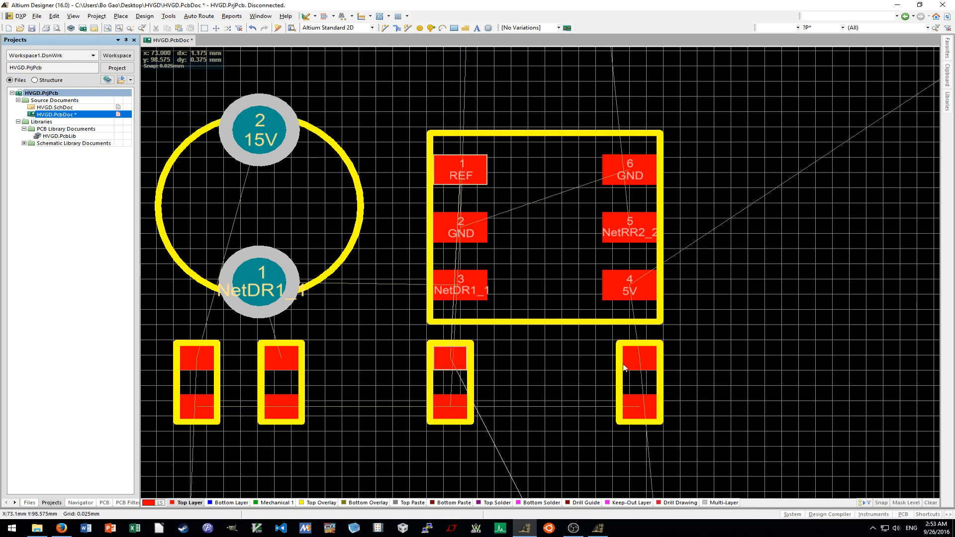
Try CR2 standing vertically between DR1 and UR1, and return it beneath UR1 along the left edge.
{"action": "scroll", "coordinate": [643, 302], "scroll_direction": "up", "scroll_amount": 1, "text": "ctrl"}
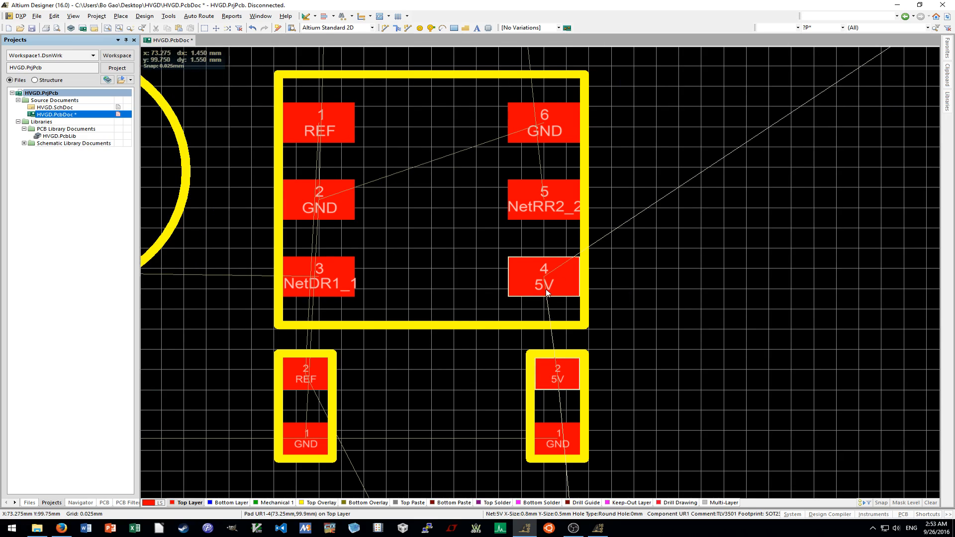
{"action": "scroll", "coordinate": [548, 293], "scroll_direction": "up", "scroll_amount": 2}
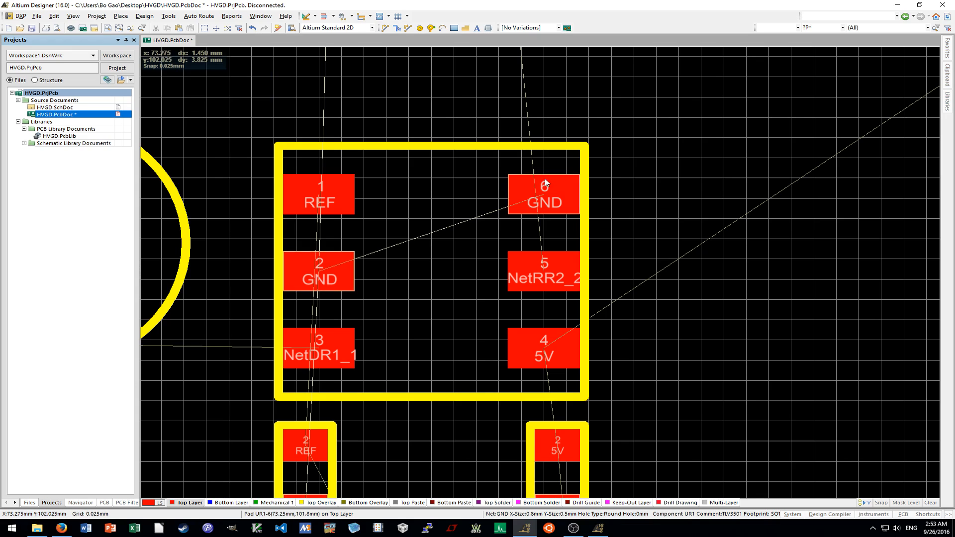
{"action": "scroll", "coordinate": [553, 204], "scroll_direction": "down", "scroll_amount": 2}
{"action": "scroll", "coordinate": [559, 212], "scroll_direction": "left", "scroll_amount": 3, "text": "shift"}
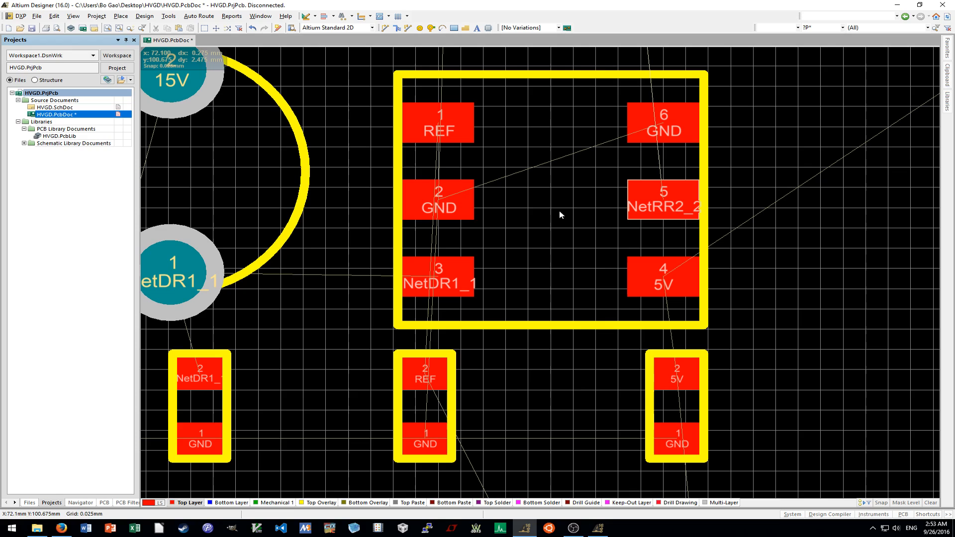
{"action": "left_click_drag", "start_coordinate": [425, 405], "coordinate": [355, 138]}
{"action": "scroll", "coordinate": [355, 139], "scroll_direction": "down", "scroll_amount": 2, "text": "ctrl"}
{"action": "scroll", "coordinate": [355, 139], "scroll_direction": "left", "scroll_amount": 2, "text": "shift"}
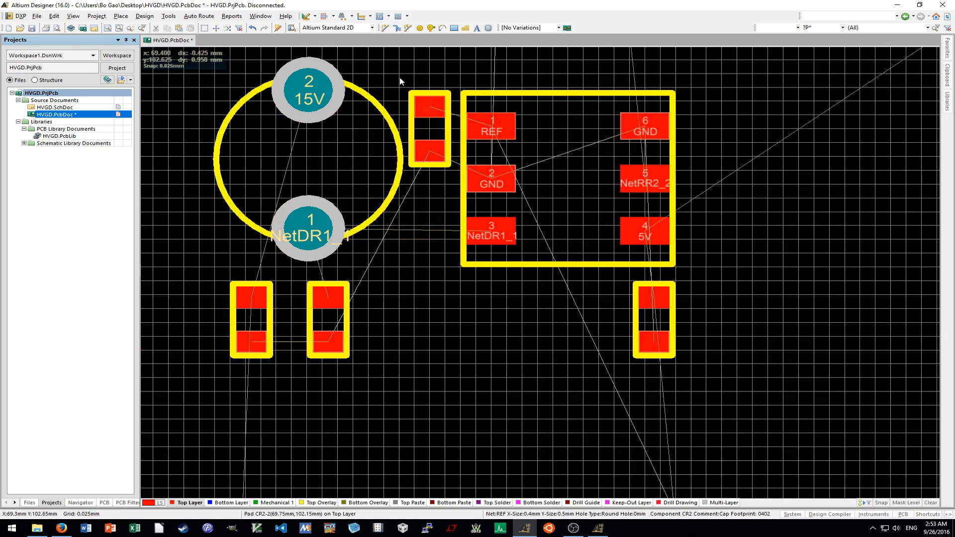
{"action": "left_click_drag", "start_coordinate": [430, 133], "coordinate": [482, 321]}
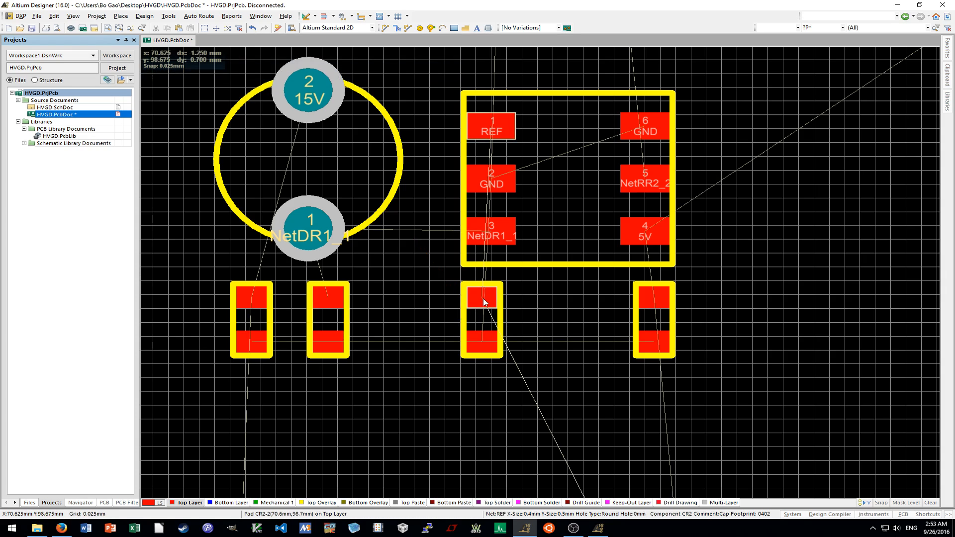
Move the 15V capacitor closer to RR1 beneath DR1, keeping it vertical and level with the row.
{"action": "scroll", "coordinate": [483, 294], "scroll_direction": "down", "scroll_amount": 1, "text": "ctrl"}
{"action": "scroll", "coordinate": [451, 301], "scroll_direction": "up", "scroll_amount": 2, "text": "ctrl"}
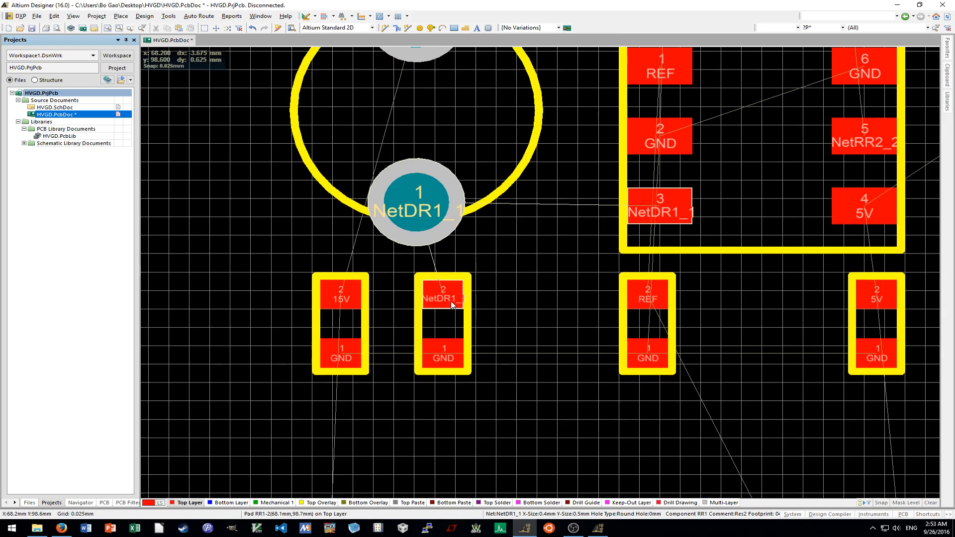
{"action": "scroll", "coordinate": [451, 300], "scroll_direction": "down", "scroll_amount": 1, "text": "ctrl"}
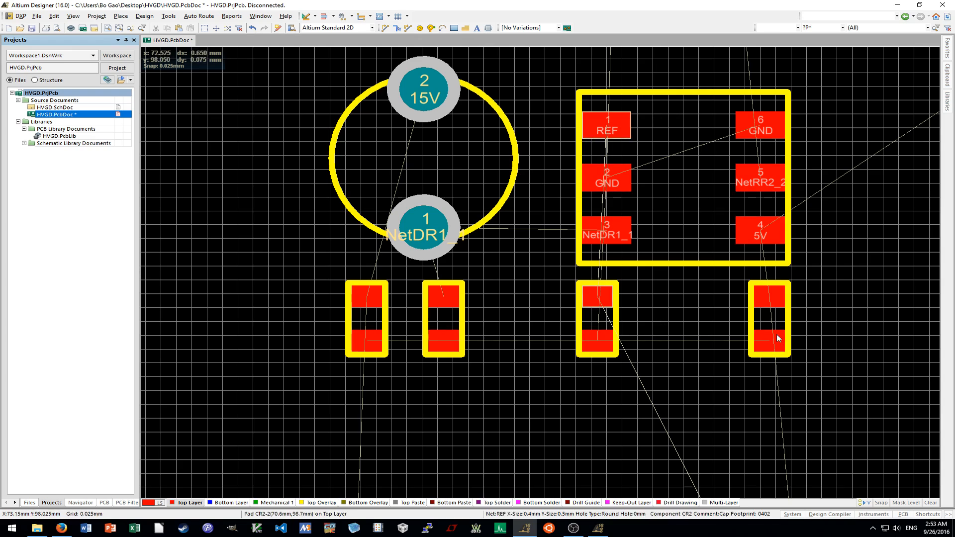
{"action": "left_click_drag", "start_coordinate": [367, 320], "coordinate": [383, 414]}
{"action": "key", "text": "space"}
{"action": "key", "text": "space"}
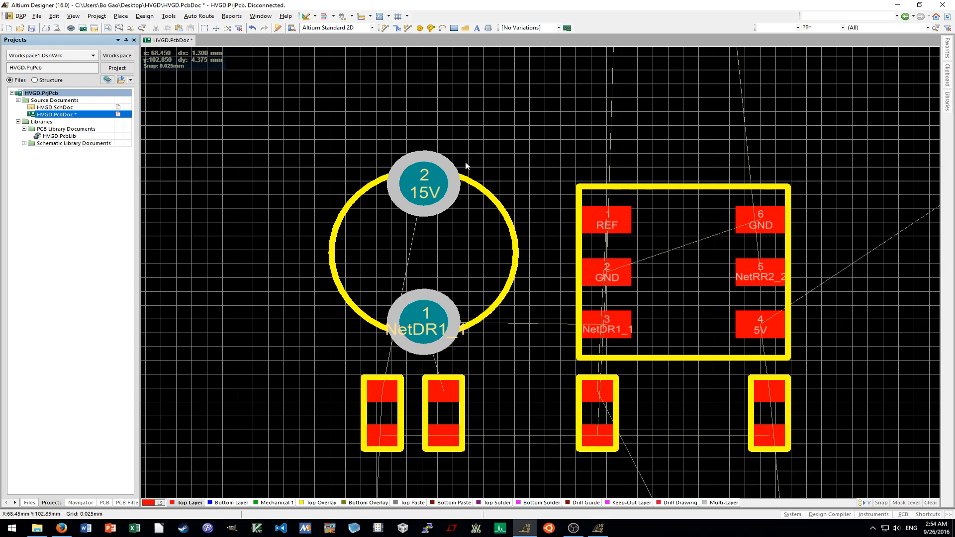
Bring RR2 from the unplaced parts row down to the receiver group, beside CR3.
{"action": "scroll", "coordinate": [471, 309], "scroll_direction": "down", "scroll_amount": 5, "text": "ctrl"}
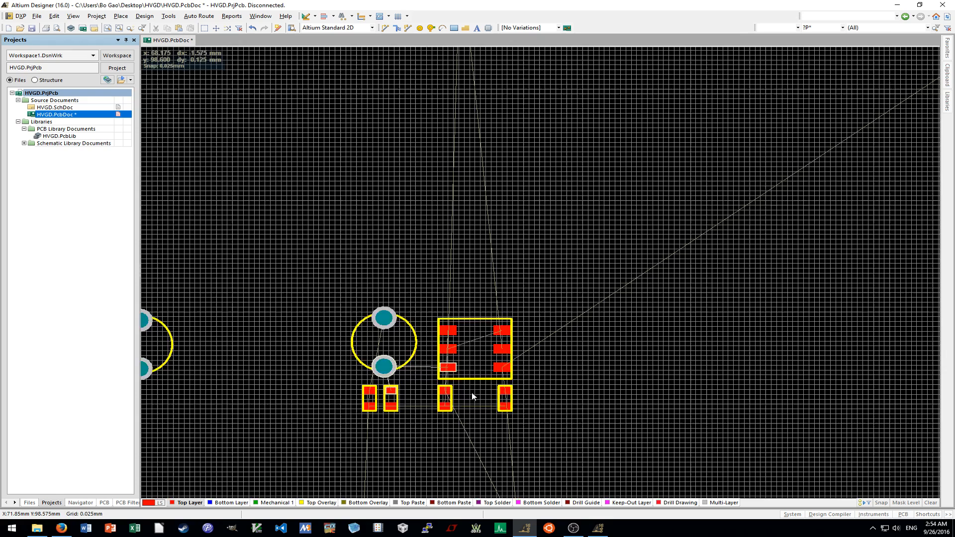
{"action": "scroll", "coordinate": [472, 396], "scroll_direction": "down", "scroll_amount": 3, "text": "ctrl"}
{"action": "left_click", "coordinate": [631, 450]}
{"action": "left_click_drag", "start_coordinate": [455, 370], "coordinate": [455, 368]}
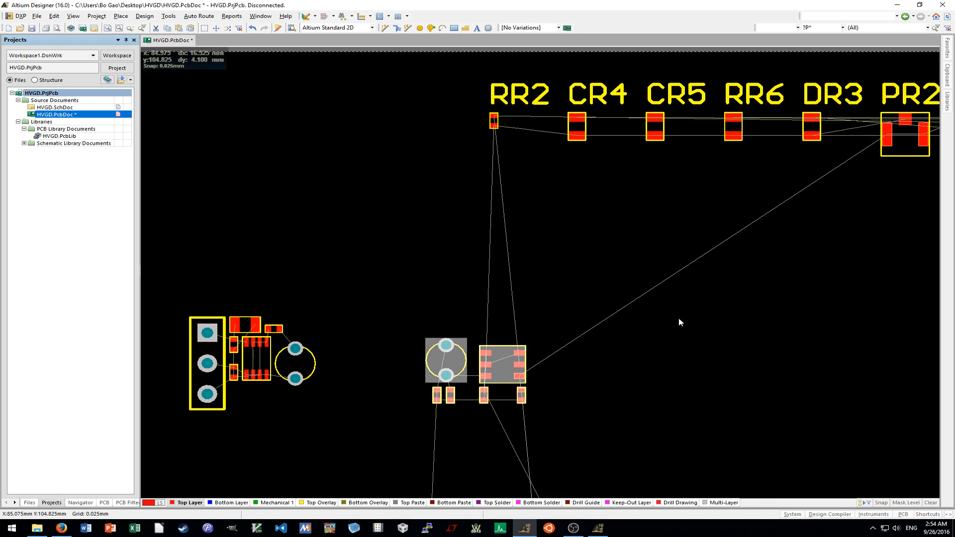
{"action": "scroll", "coordinate": [679, 320], "scroll_direction": "down", "scroll_amount": 2, "text": "ctrl"}
{"action": "left_click_drag", "start_coordinate": [449, 158], "coordinate": [456, 370]}
{"action": "scroll", "coordinate": [489, 398], "scroll_direction": "up", "scroll_amount": 3, "text": "ctrl"}
Hide RR2's designator and line RR2 up vertically to the right of CR3, level with the row.
{"action": "double_click", "coordinate": [520, 293]}
{"action": "left_click", "coordinate": [565, 249]}
{"action": "key", "text": "Return"}
{"action": "scroll", "coordinate": [452, 372], "scroll_direction": "up", "scroll_amount": 4, "text": "ctrl"}
{"action": "double_click", "coordinate": [470, 378]}
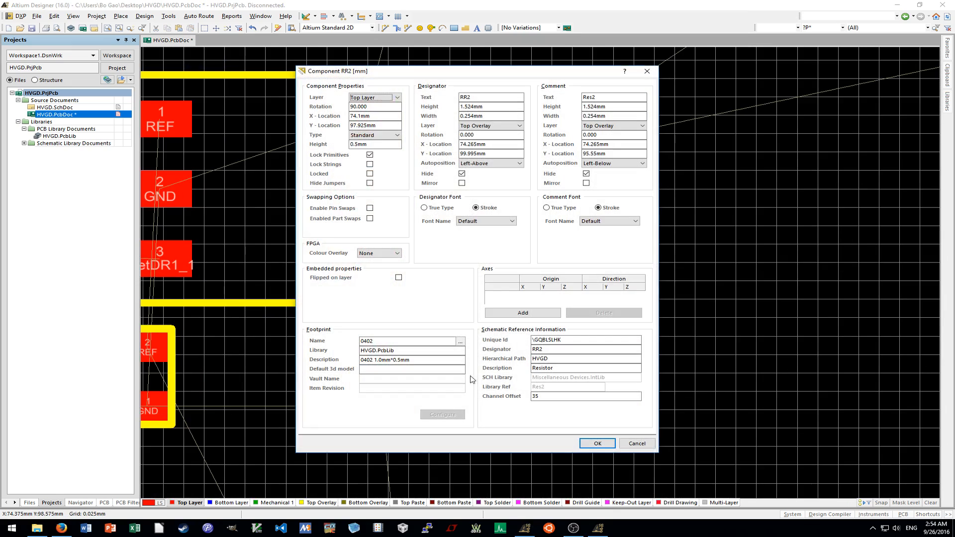
{"action": "left_click", "coordinate": [637, 443]}
{"action": "mouse_move", "coordinate": [458, 372]}
{"action": "left_mouse_down"}
{"action": "mouse_move", "coordinate": [470, 382]}
{"action": "mouse_move", "coordinate": [457, 372]}
{"action": "left_mouse_up"}
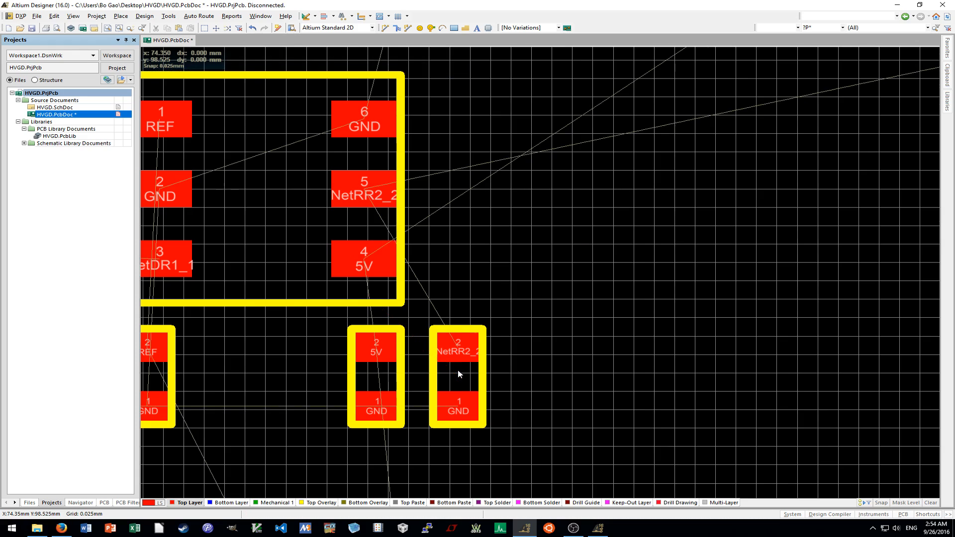
Bring UR2 from the unplaced parts row to the right of UR1.
{"action": "scroll", "coordinate": [458, 373], "scroll_direction": "down", "scroll_amount": 4, "text": "ctrl"}
{"action": "scroll", "coordinate": [456, 372], "scroll_direction": "down", "scroll_amount": 1, "text": "ctrl"}
{"action": "scroll", "coordinate": [456, 374], "scroll_direction": "right", "scroll_amount": 3, "text": "shift"}
{"action": "scroll", "coordinate": [455, 377], "scroll_direction": "down", "scroll_amount": 2, "text": "ctrl"}
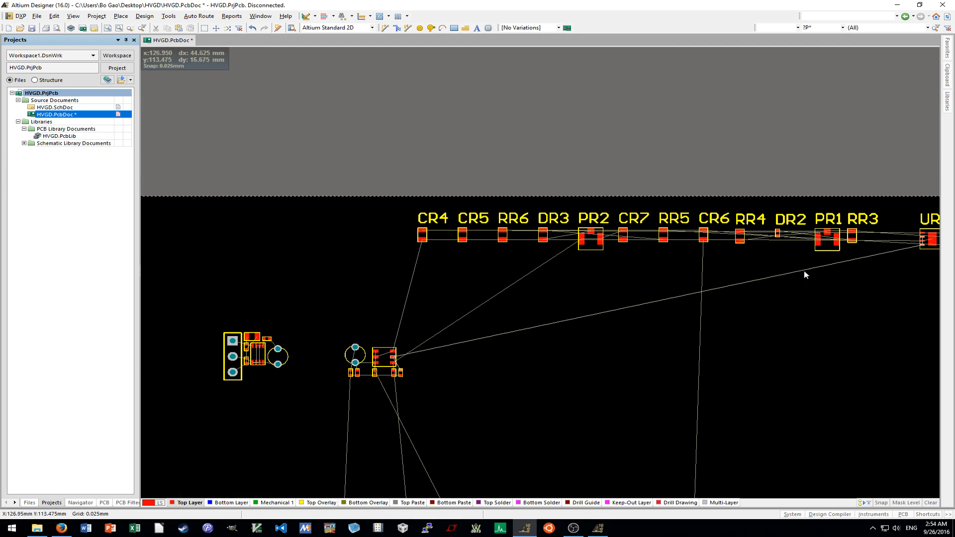
{"action": "left_click_drag", "start_coordinate": [927, 242], "coordinate": [420, 356]}
{"action": "scroll", "coordinate": [441, 322], "scroll_direction": "up", "scroll_amount": 3, "text": "ctrl"}
Hide UR2's designator and inspect its pad nets.
{"action": "double_click", "coordinate": [458, 292]}
{"action": "left_click", "coordinate": [566, 250]}
{"action": "key", "text": "Return"}
{"action": "scroll", "coordinate": [436, 349], "scroll_direction": "up", "scroll_amount": 5, "text": "ctrl"}
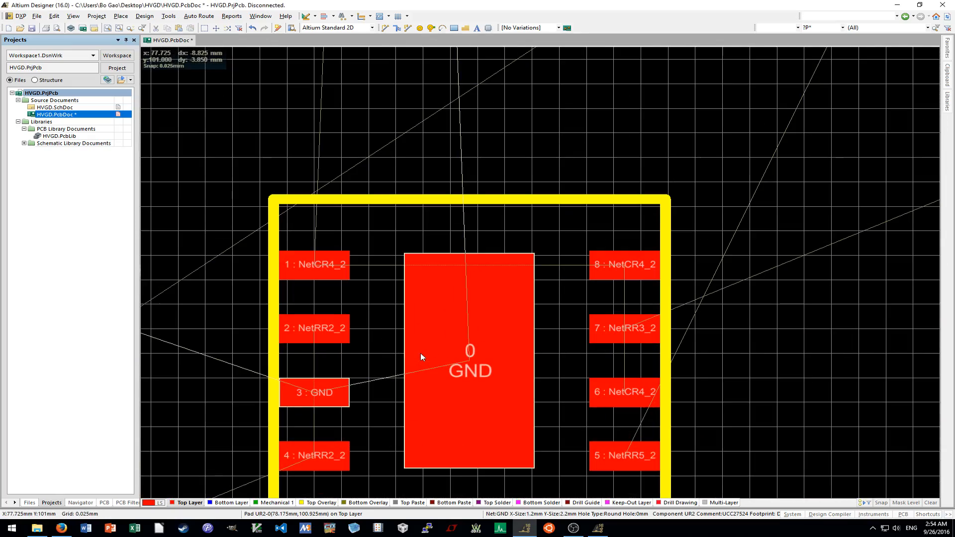
Move CR4 and CR5 together from the unplaced parts row to the right of UR2.
{"action": "scroll", "coordinate": [412, 361], "scroll_direction": "down", "scroll_amount": 3, "text": "ctrl"}
{"action": "scroll", "coordinate": [412, 362], "scroll_direction": "down", "scroll_amount": 4, "text": "ctrl"}
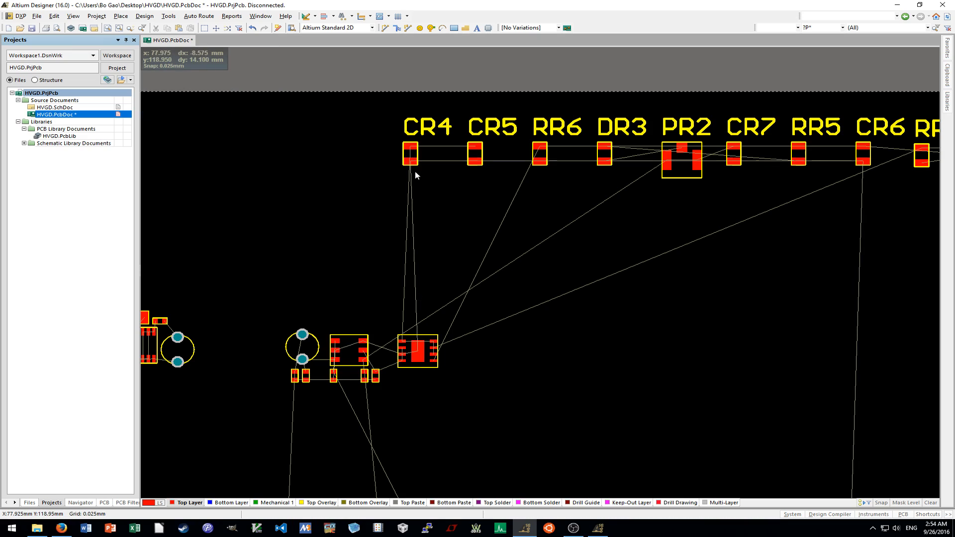
{"action": "left_click_drag", "start_coordinate": [382, 188], "coordinate": [475, 136]}
{"action": "left_click", "coordinate": [475, 136]}
{"action": "left_click_drag", "start_coordinate": [513, 206], "coordinate": [362, 96]}
{"action": "left_click_drag", "start_coordinate": [410, 153], "coordinate": [468, 359]}
Hide the designators of CR4 and CR5.
{"action": "double_click", "coordinate": [488, 328]}
{"action": "left_click", "coordinate": [566, 249]}
{"action": "key", "text": "Return"}
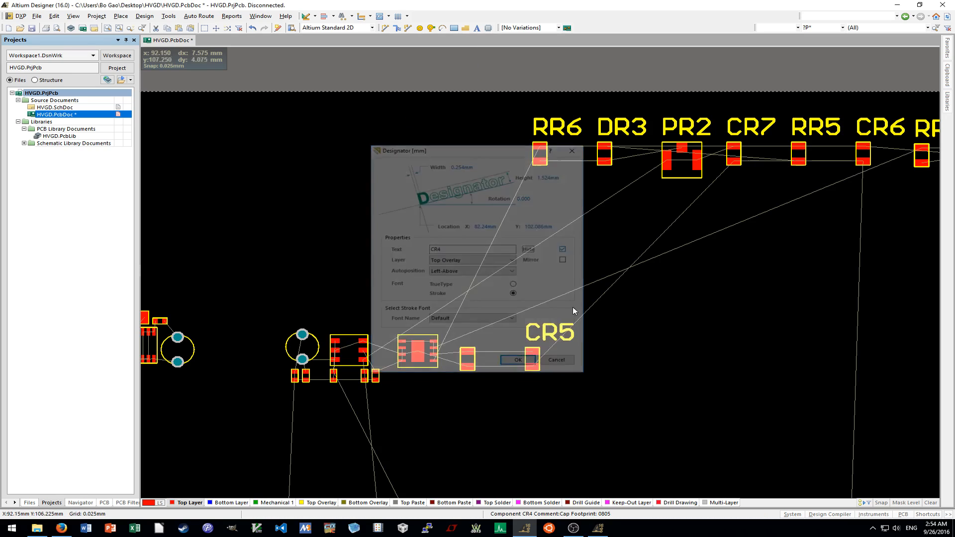
{"action": "double_click", "coordinate": [561, 334]}
{"action": "left_click", "coordinate": [566, 249]}
{"action": "key", "text": "Return"}
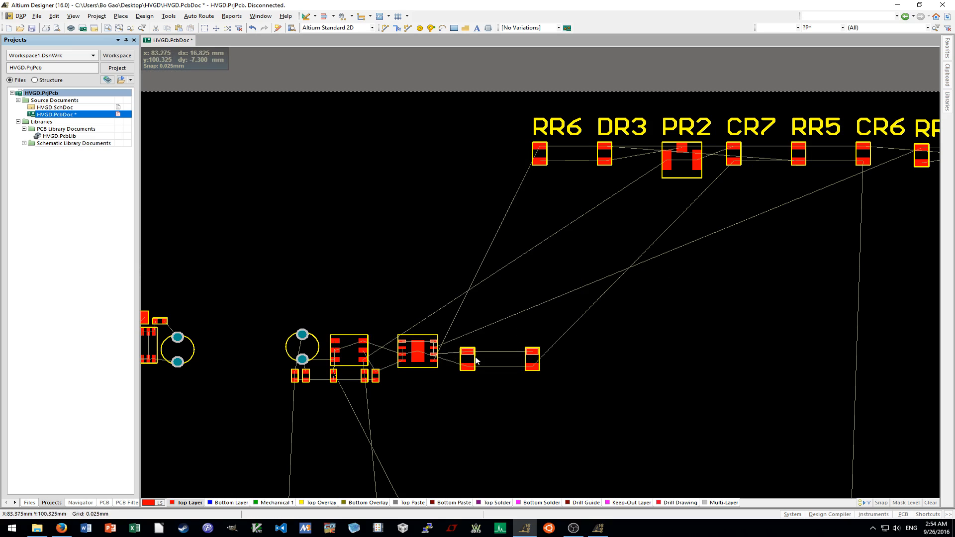
Change the footprint of CR4 to 0402.
{"action": "double_click", "coordinate": [467, 359]}
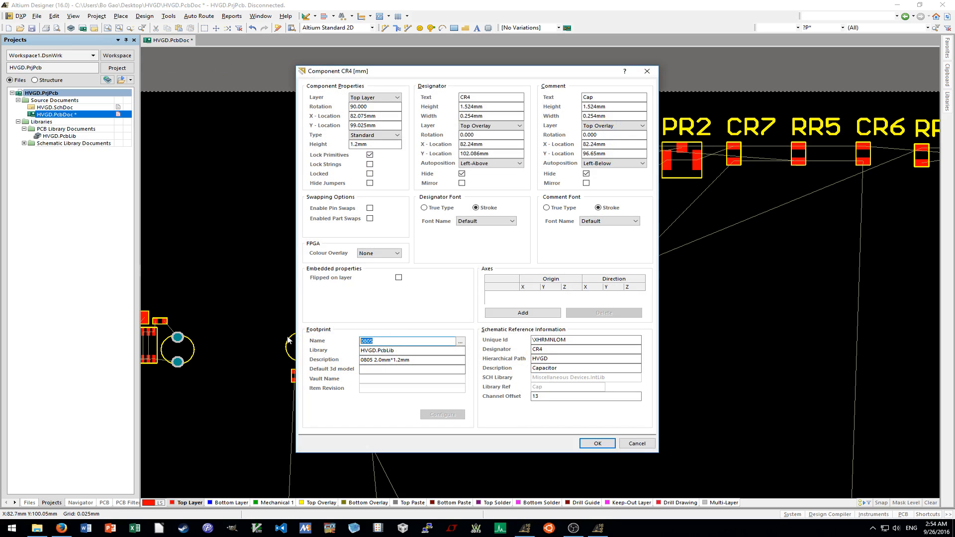
{"action": "type", "text": "0402"}
{"action": "key", "text": "Return"}
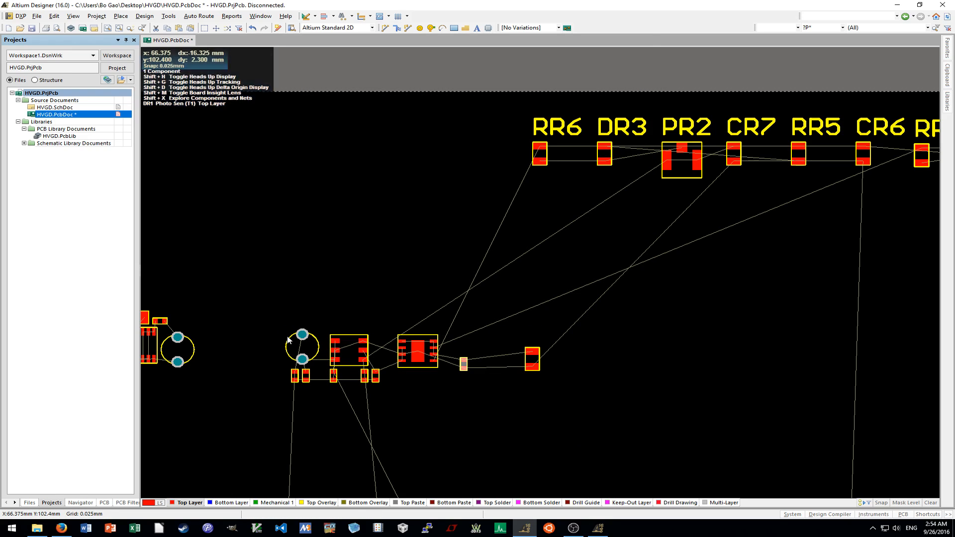
Move CR4 and CR5 close together near the lower-right corner of UR2.
{"action": "scroll", "coordinate": [449, 370], "scroll_direction": "up", "scroll_amount": 3, "text": "ctrl"}
{"action": "scroll", "coordinate": [450, 370], "scroll_direction": "up", "scroll_amount": 2, "text": "ctrl"}
{"action": "left_click_drag", "start_coordinate": [499, 356], "coordinate": [450, 367]}
{"action": "left_click_drag", "start_coordinate": [716, 332], "coordinate": [485, 344]}
{"action": "scroll", "coordinate": [531, 388], "scroll_direction": "up", "scroll_amount": 3, "text": "shift"}
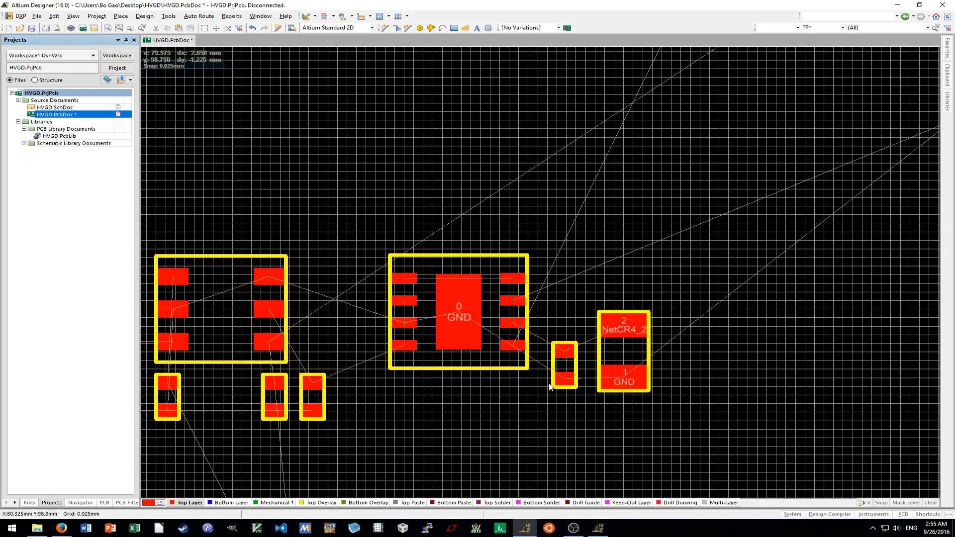
{"action": "scroll", "coordinate": [614, 357], "scroll_direction": "down", "scroll_amount": 2}
{"action": "left_click_drag", "start_coordinate": [616, 287], "coordinate": [572, 326]}
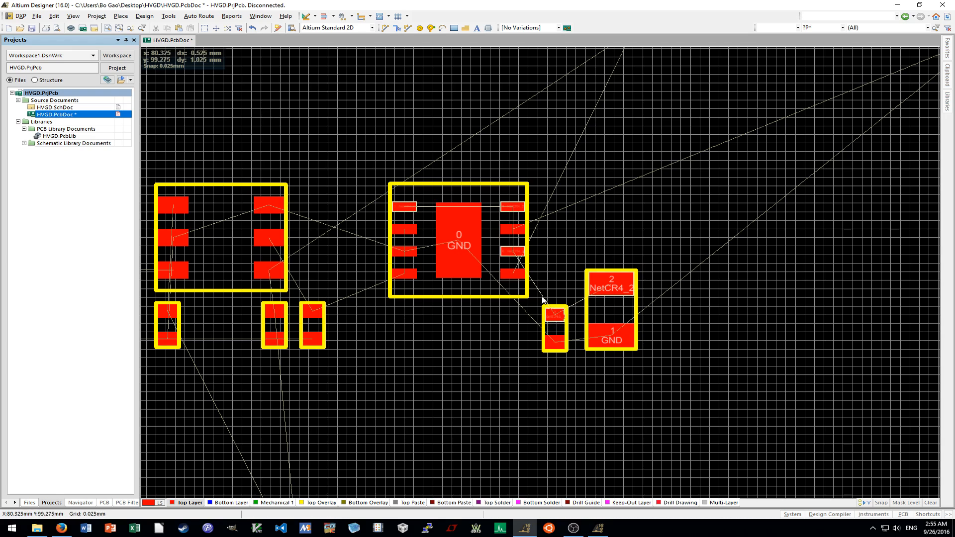
Examine the pad nets of UR2, CR4 and CR5 to see which pads share a net.
{"action": "scroll", "coordinate": [556, 316], "scroll_direction": "up", "scroll_amount": 4, "text": "ctrl"}
{"action": "scroll", "coordinate": [550, 309], "scroll_direction": "up", "scroll_amount": 2, "text": "shift"}
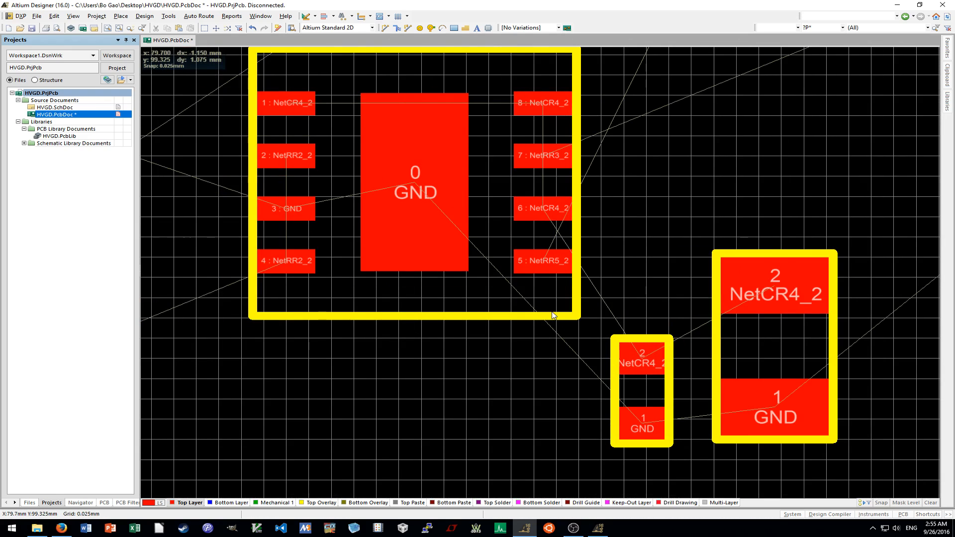
{"action": "scroll", "coordinate": [553, 315], "scroll_direction": "up", "scroll_amount": 1}
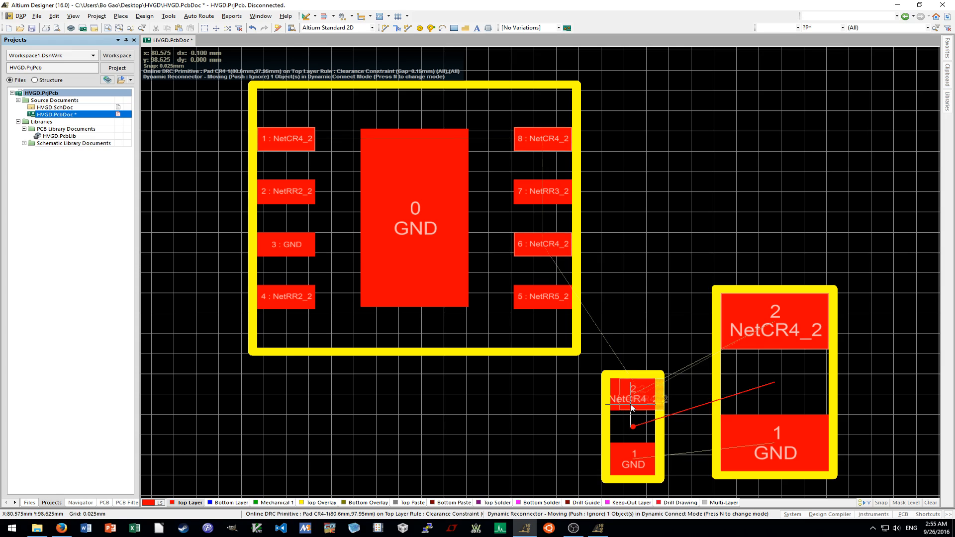
{"action": "scroll", "coordinate": [633, 395], "scroll_direction": "down", "scroll_amount": 2, "text": "ctrl"}
{"action": "left_click_drag", "start_coordinate": [702, 393], "coordinate": [703, 390]}
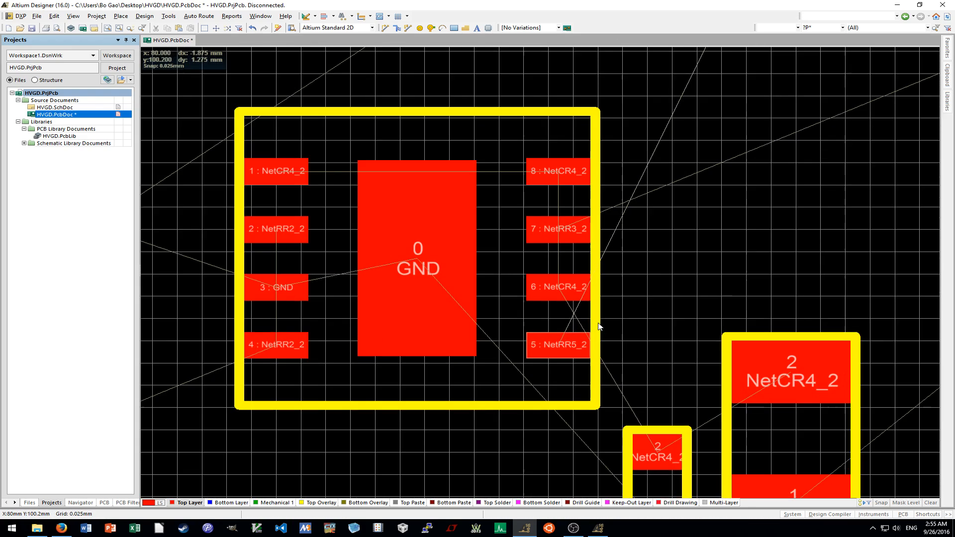
{"action": "scroll", "coordinate": [599, 327], "scroll_direction": "up", "scroll_amount": 2, "text": "ctrl"}
{"action": "scroll", "coordinate": [599, 327], "scroll_direction": "down", "scroll_amount": 1, "text": "ctrl"}
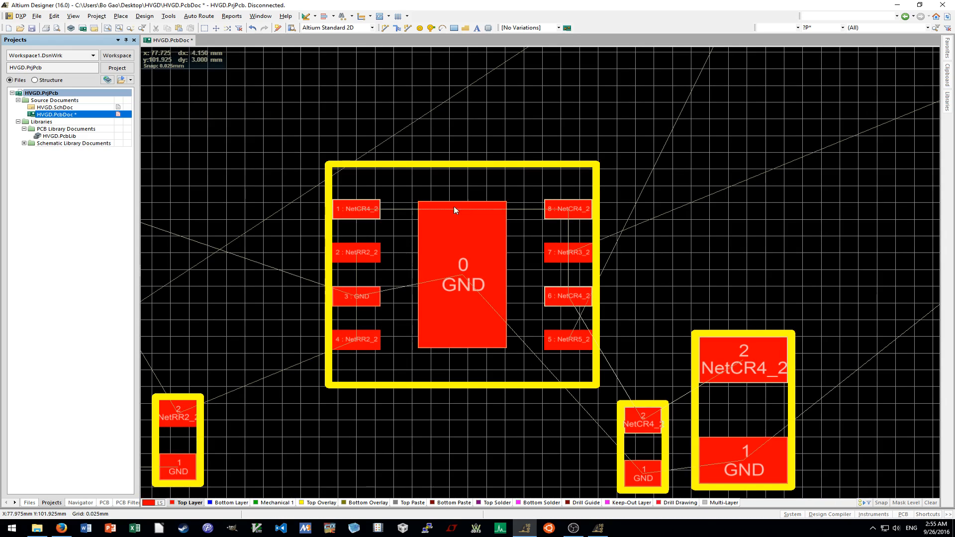
{"action": "scroll", "coordinate": [470, 202], "scroll_direction": "up", "scroll_amount": 1, "text": "ctrl"}
{"action": "scroll", "coordinate": [651, 216], "scroll_direction": "down", "scroll_amount": 1, "text": "ctrl"}
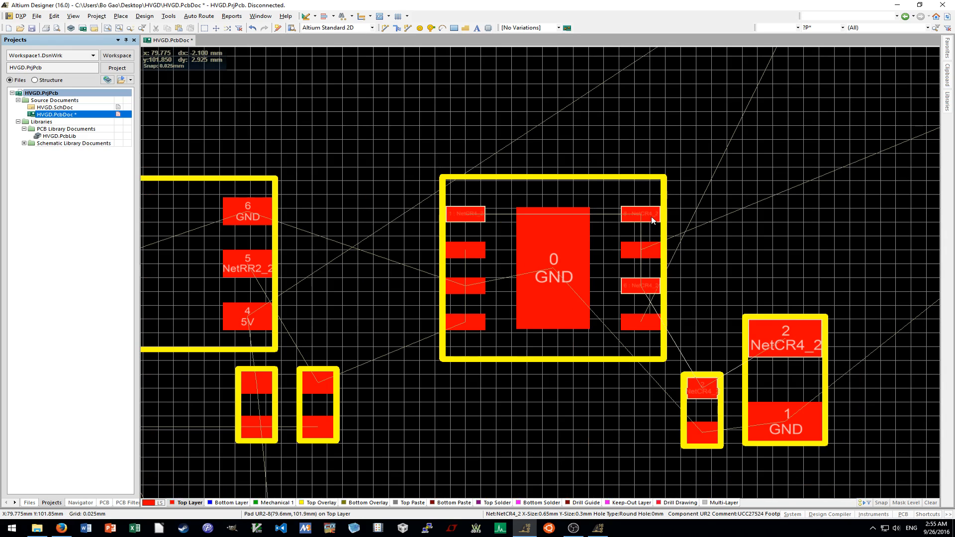
{"action": "scroll", "coordinate": [651, 217], "scroll_direction": "right", "scroll_amount": 1, "text": "shift"}
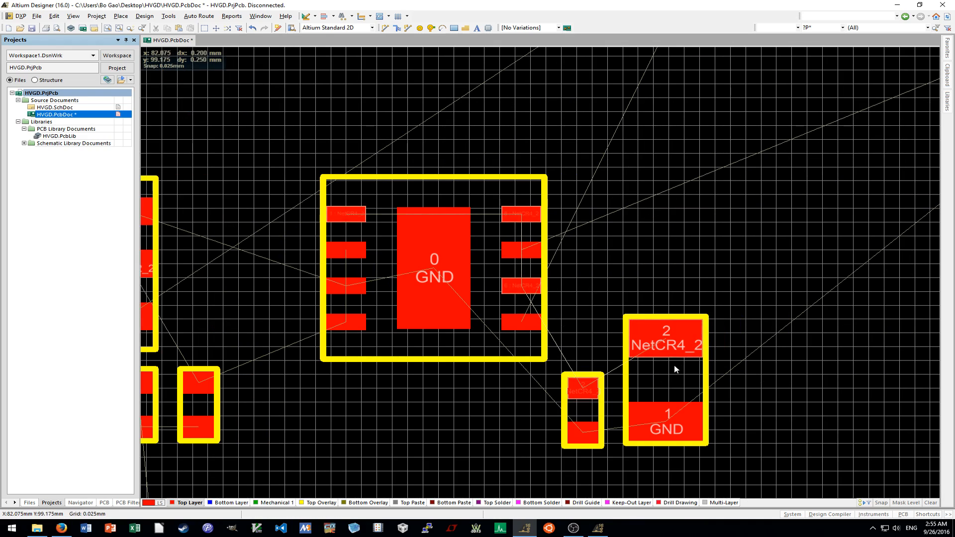
Move CR5 clear of UR2, then rotate CR4 horizontally and place it directly beside UR2's pin 6.
{"action": "left_click_drag", "start_coordinate": [673, 365], "coordinate": [738, 419]}
{"action": "left_click_drag", "start_coordinate": [584, 407], "coordinate": [595, 291]}
{"action": "key", "text": "space"}
{"action": "left_click", "coordinate": [594, 291]}
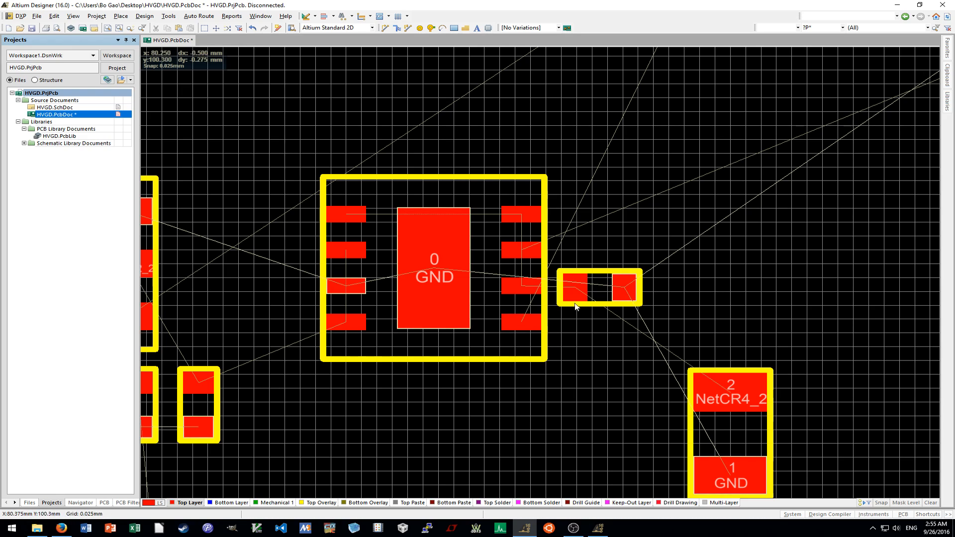
{"action": "scroll", "coordinate": [697, 324], "scroll_direction": "down", "scroll_amount": 2}
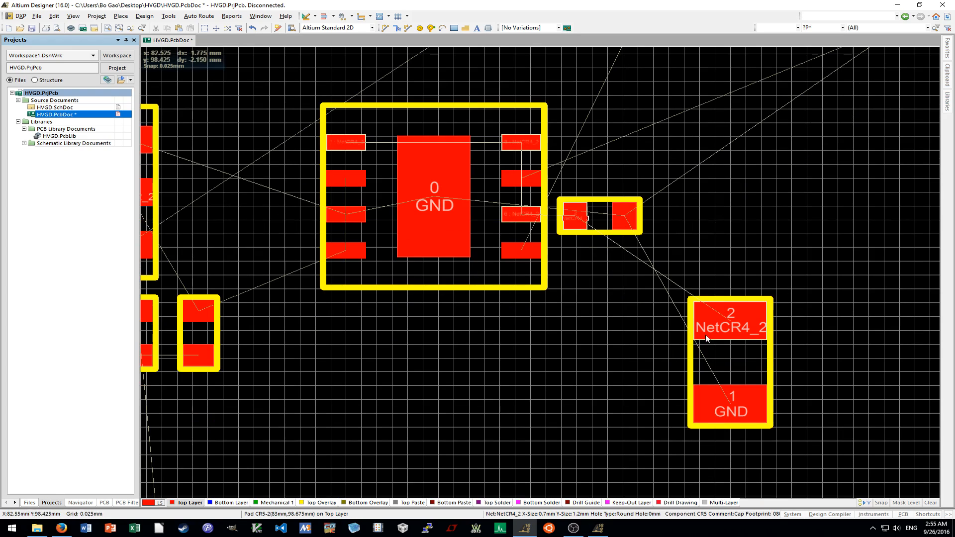
Try CR5 below CR4 and in the gap between UR1 and UR2.
{"action": "left_click_drag", "start_coordinate": [731, 363], "coordinate": [628, 343]}
{"action": "scroll", "coordinate": [628, 343], "scroll_direction": "up", "scroll_amount": 2}
{"action": "scroll", "coordinate": [627, 346], "scroll_direction": "down", "scroll_amount": 3}
{"action": "scroll", "coordinate": [629, 348], "scroll_direction": "down", "scroll_amount": 1, "text": "ctrl"}
{"action": "left_click_drag", "start_coordinate": [697, 315], "coordinate": [418, 166]}
{"action": "scroll", "coordinate": [418, 174], "scroll_direction": "down", "scroll_amount": 1, "text": "ctrl"}
{"action": "scroll", "coordinate": [417, 174], "scroll_direction": "up", "scroll_amount": 3, "text": "ctrl"}
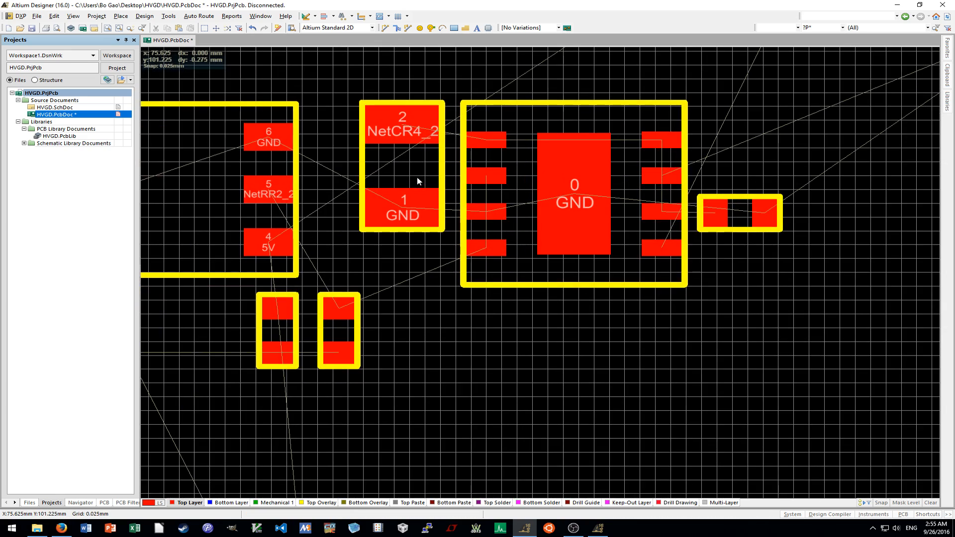
Move CR5 to the right side of UR2, just below CR4.
{"action": "scroll", "coordinate": [412, 174], "scroll_direction": "down", "scroll_amount": 3, "text": "ctrl"}
{"action": "left_click_drag", "start_coordinate": [411, 177], "coordinate": [692, 267]}
{"action": "scroll", "coordinate": [662, 258], "scroll_direction": "down", "scroll_amount": 3, "text": "ctrl"}
{"action": "scroll", "coordinate": [642, 262], "scroll_direction": "down", "scroll_amount": 3, "text": "shift"}
{"action": "scroll", "coordinate": [605, 268], "scroll_direction": "down", "scroll_amount": 2, "text": "ctrl"}
{"action": "scroll", "coordinate": [597, 267], "scroll_direction": "down", "scroll_amount": 3, "text": "shift"}
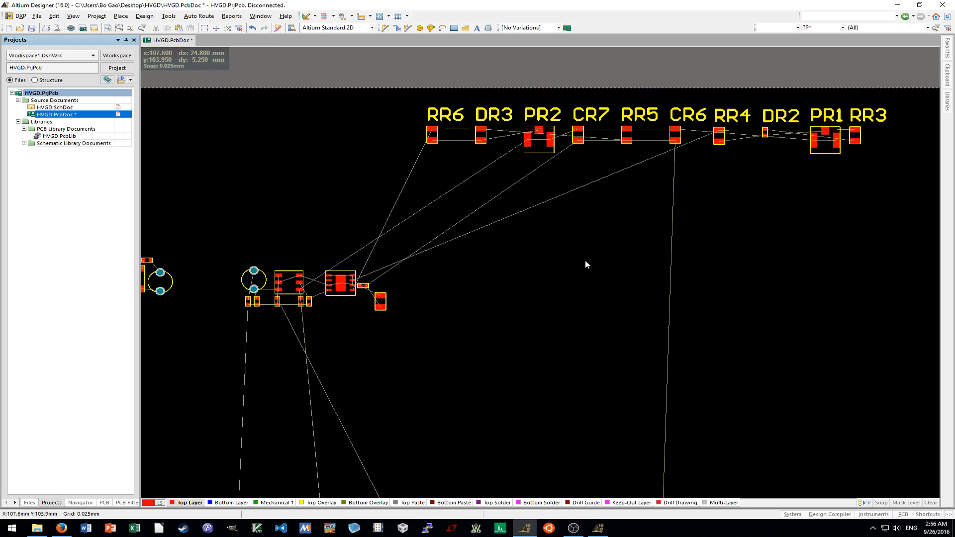
{"action": "scroll", "coordinate": [585, 263], "scroll_direction": "up", "scroll_amount": 2}
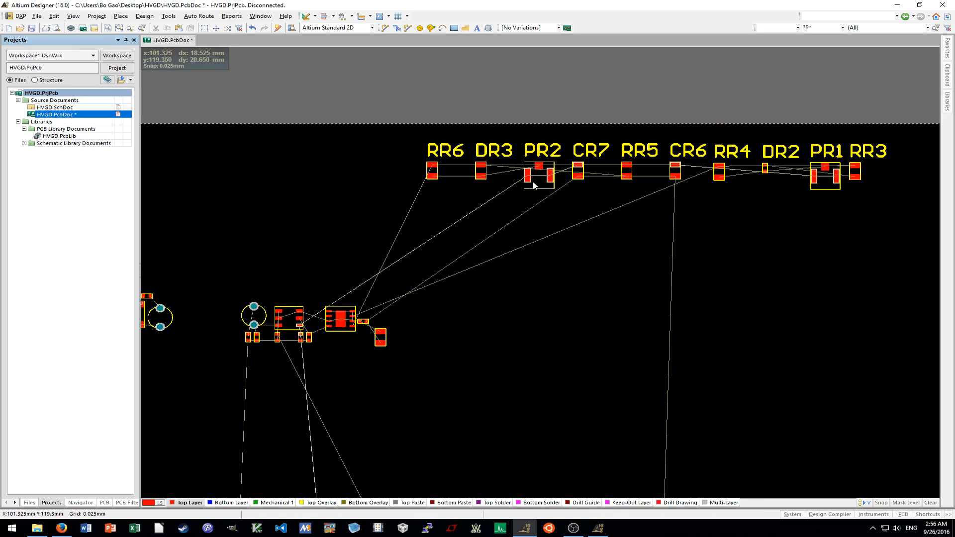
{"action": "key", "text": "s"}
{"action": "key", "text": "i"}
{"action": "left_click", "coordinate": [393, 133]}
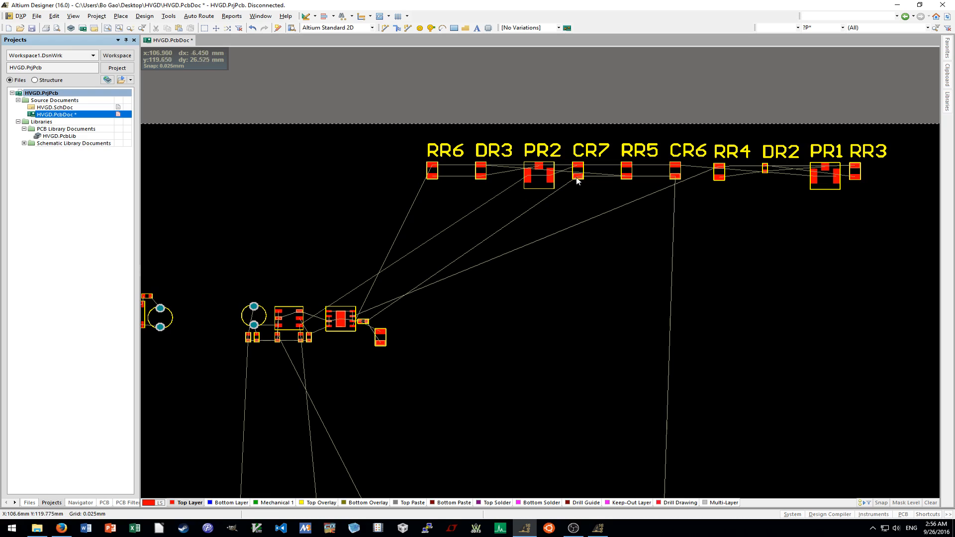
Move CR7 and CR6 down out of the unplaced parts row and hide their designators.
{"action": "left_click_drag", "start_coordinate": [578, 174], "coordinate": [670, 337]}
{"action": "left_click_drag", "start_coordinate": [677, 174], "coordinate": [714, 335]}
{"action": "double_click", "coordinate": [690, 318]}
{"action": "key", "text": "Return"}
{"action": "double_click", "coordinate": [726, 312]}
{"action": "left_click", "coordinate": [565, 249]}
{"action": "key", "text": "Return"}
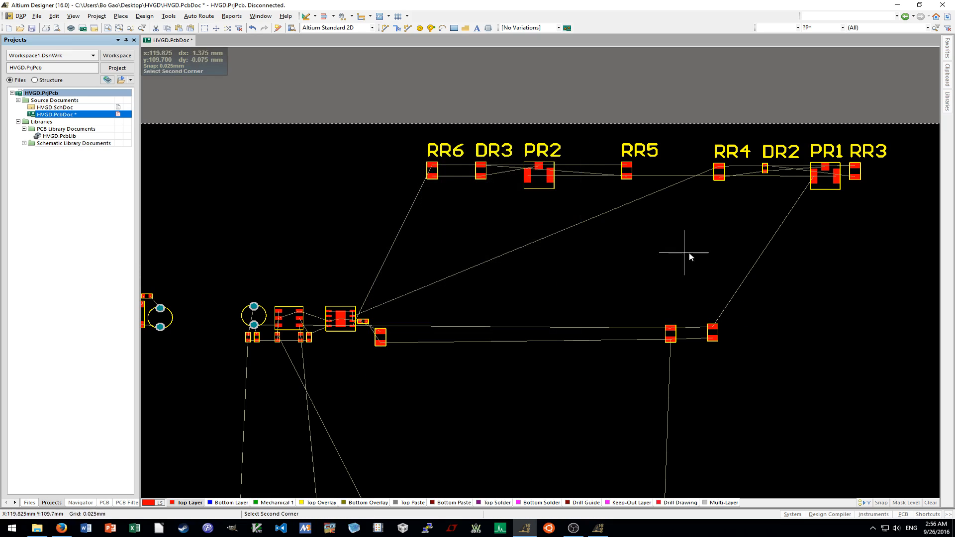
Move PR2 and PR1 to the right of UR2, rotated and stacked with PR1 above PR2, and hide their designators.
{"action": "left_click_drag", "start_coordinate": [545, 176], "coordinate": [548, 280]}
{"action": "left_click_drag", "start_coordinate": [820, 172], "coordinate": [539, 220]}
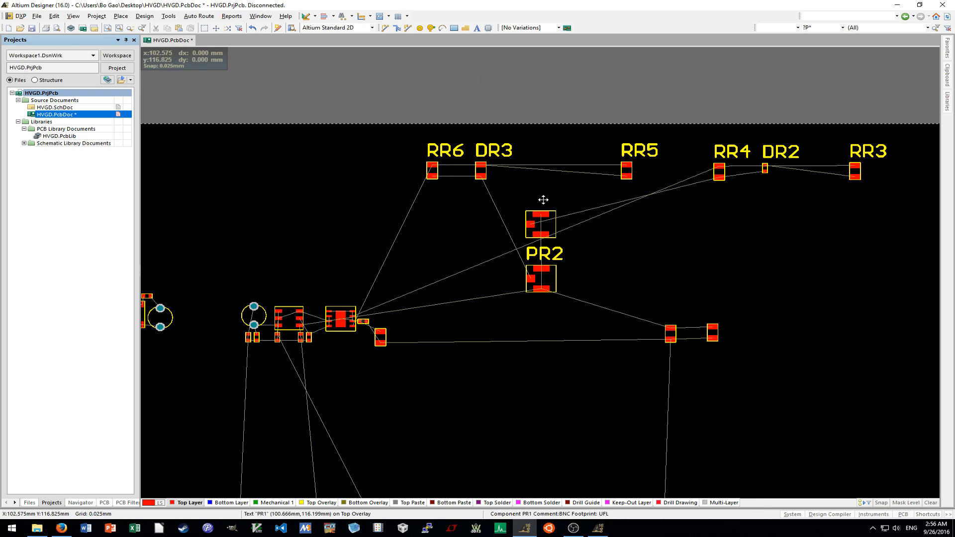
{"action": "double_click", "coordinate": [542, 199]}
{"action": "key", "text": "Return"}
{"action": "double_click", "coordinate": [550, 255]}
{"action": "left_click", "coordinate": [565, 249]}
{"action": "key", "text": "Return"}
{"action": "left_click_drag", "start_coordinate": [547, 276], "coordinate": [534, 336]}
{"action": "left_click_drag", "start_coordinate": [547, 225], "coordinate": [533, 308]}
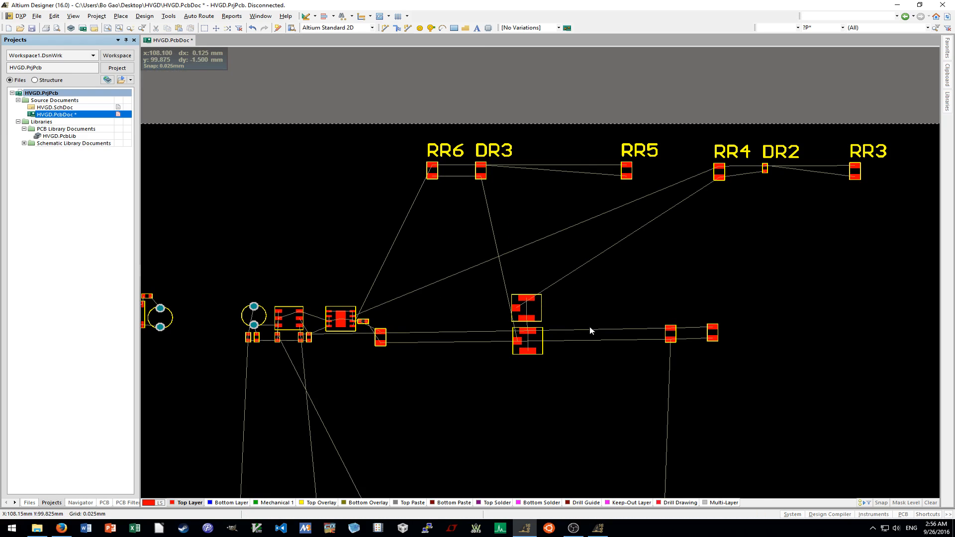
Bring CR6 and CR7 over to the left side of PR2.
{"action": "scroll", "coordinate": [591, 331], "scroll_direction": "up", "scroll_amount": 2, "text": "ctrl"}
{"action": "scroll", "coordinate": [686, 335], "scroll_direction": "right", "scroll_amount": 2, "text": "shift"}
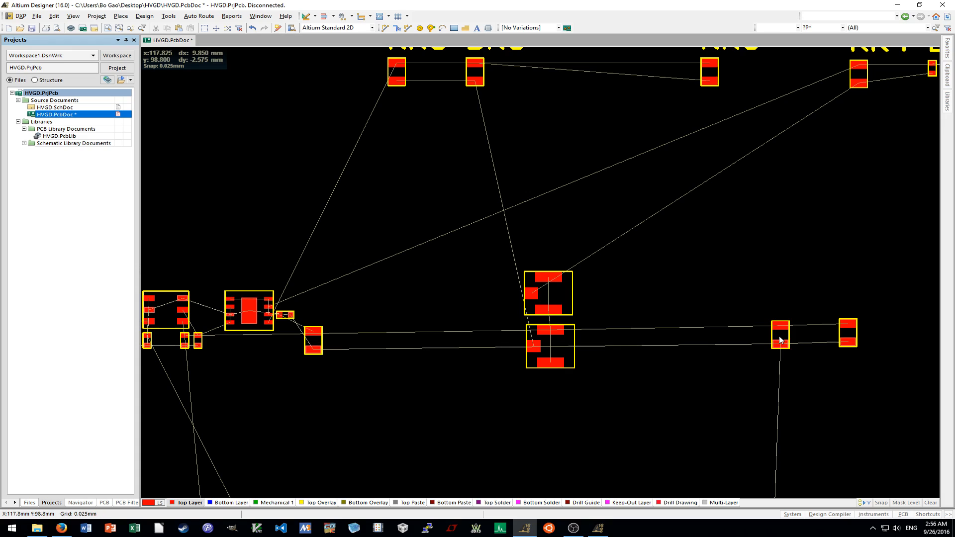
{"action": "left_click_drag", "start_coordinate": [781, 339], "coordinate": [499, 355]}
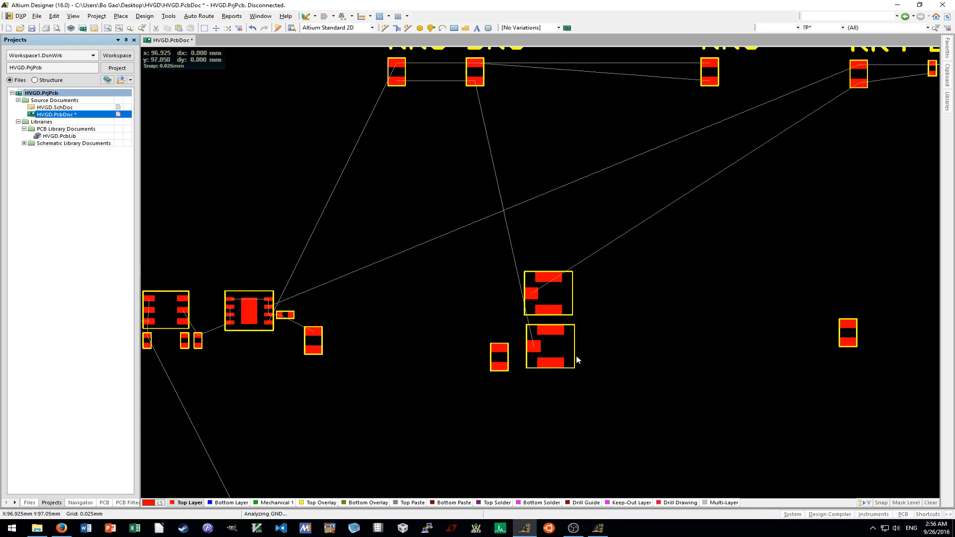
{"action": "left_click_drag", "start_coordinate": [849, 335], "coordinate": [470, 354]}
Pack CR6 and CR7 tightly side by side against the left edge of PR2.
{"action": "scroll", "coordinate": [518, 398], "scroll_direction": "up", "scroll_amount": 6, "text": "ctrl"}
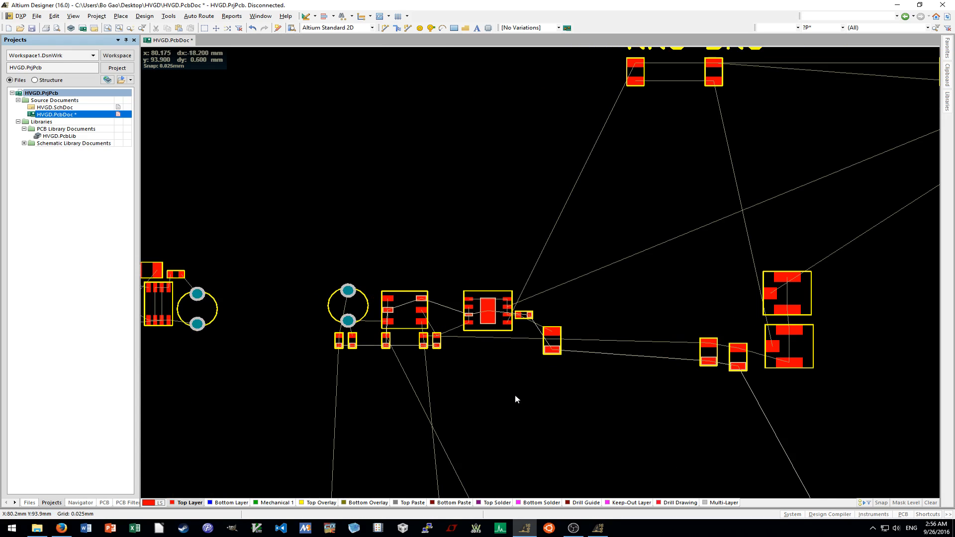
{"action": "scroll", "coordinate": [730, 389], "scroll_direction": "right", "scroll_amount": 4, "text": "shift"}
{"action": "scroll", "coordinate": [721, 390], "scroll_direction": "up", "scroll_amount": 2}
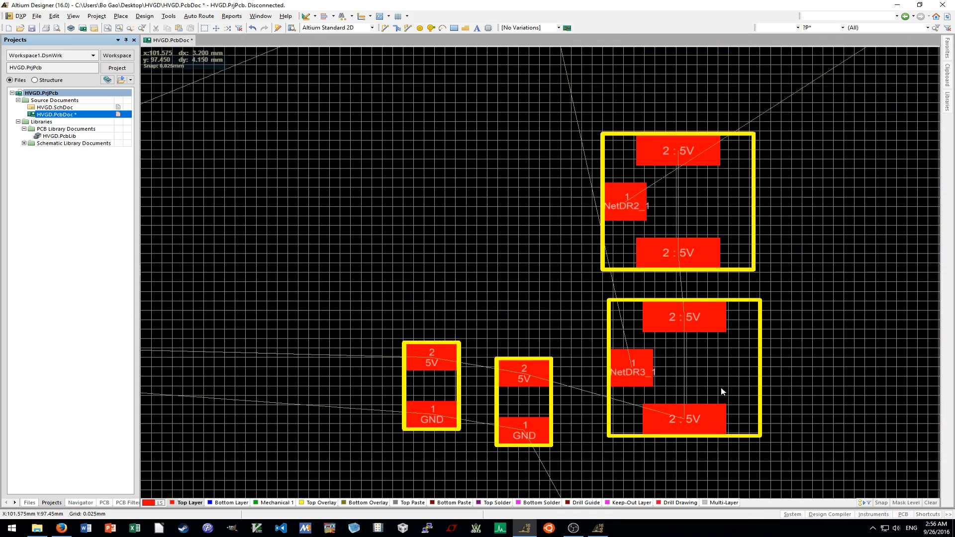
{"action": "scroll", "coordinate": [711, 390], "scroll_direction": "down", "scroll_amount": 2, "text": "ctrl"}
{"action": "left_click_drag", "start_coordinate": [572, 398], "coordinate": [605, 391]}
{"action": "left_click_drag", "start_coordinate": [503, 393], "coordinate": [552, 396]}
Move PR1, PR2, CR6 and CR7 together as a group closer to UR2.
{"action": "scroll", "coordinate": [513, 400], "scroll_direction": "down", "scroll_amount": 3, "text": "ctrl"}
{"action": "left_click_drag", "start_coordinate": [594, 240], "coordinate": [754, 413]}
{"action": "left_click_drag", "start_coordinate": [715, 378], "coordinate": [567, 374]}
{"action": "scroll", "coordinate": [647, 378], "scroll_direction": "down", "scroll_amount": 3, "text": "ctrl"}
{"action": "scroll", "coordinate": [735, 378], "scroll_direction": "right", "scroll_amount": 4, "text": "shift"}
{"action": "left_click", "coordinate": [735, 378]}
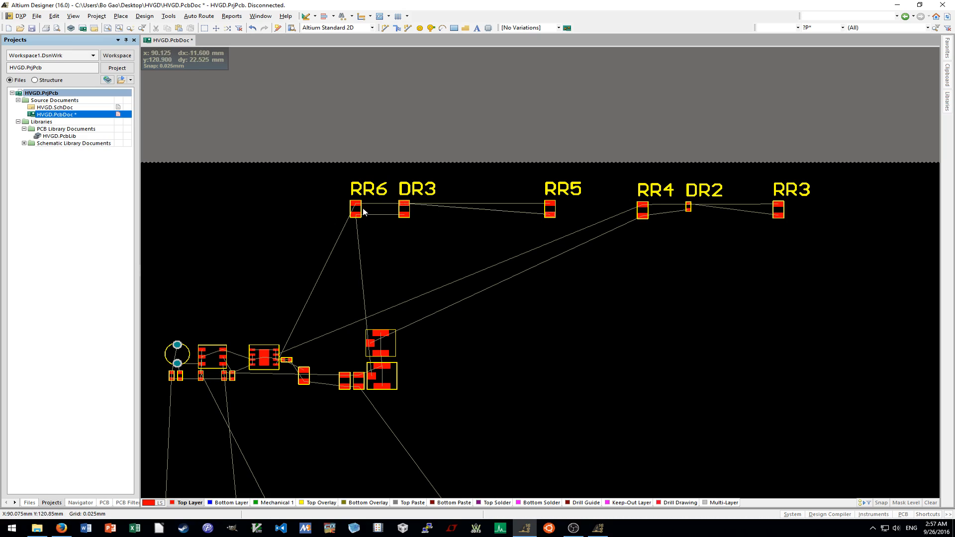
Nudge DR2 slightly in the unplaced row and move RR5 next to DR3.
{"action": "mouse_move", "coordinate": [689, 211]}
{"action": "left_mouse_down"}
{"action": "mouse_move", "coordinate": [688, 281]}
{"action": "mouse_move", "coordinate": [694, 201]}
{"action": "left_mouse_up"}
{"action": "left_click_drag", "start_coordinate": [549, 211], "coordinate": [447, 211]}
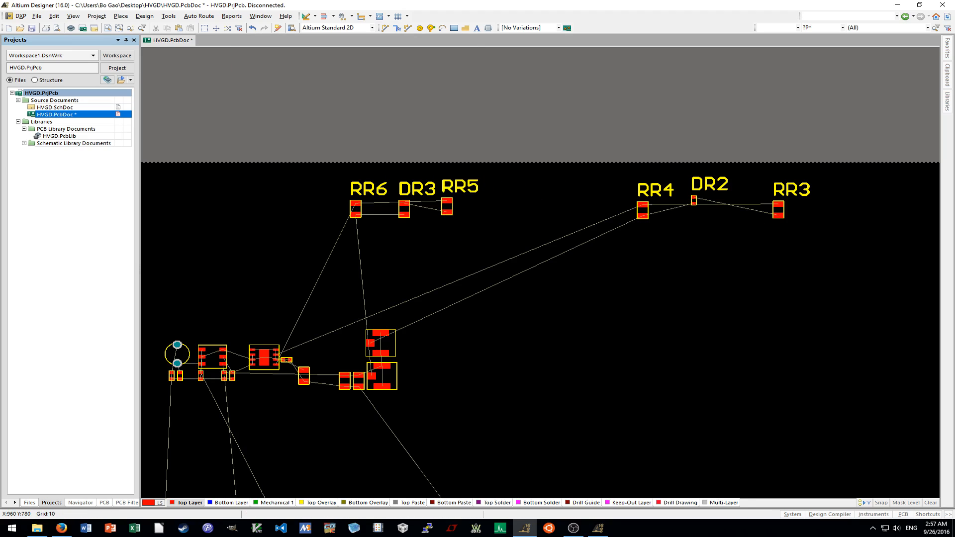
Change DR3 to a smaller footprint matching DR2's, both in the schematic and on the board.
{"action": "double_click", "coordinate": [403, 209]}
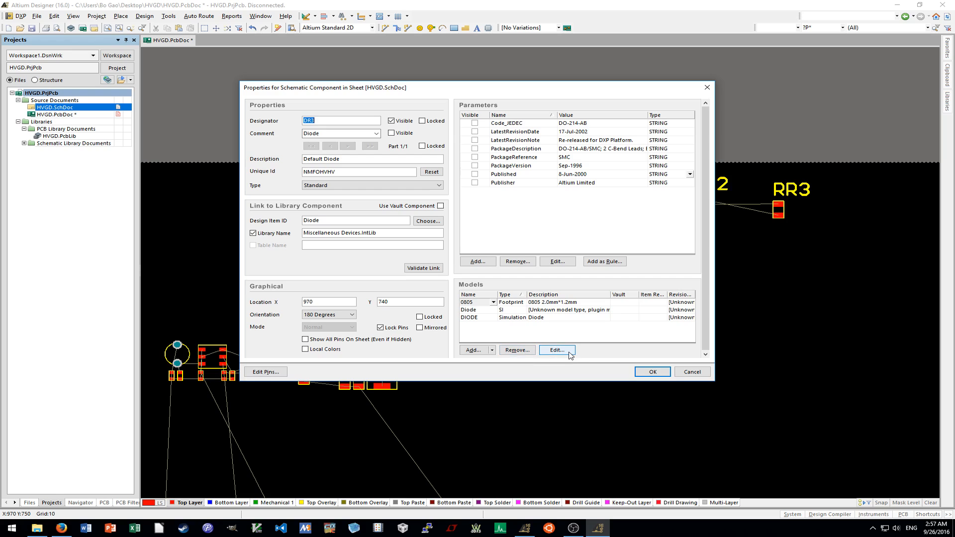
{"action": "left_click", "coordinate": [556, 351]}
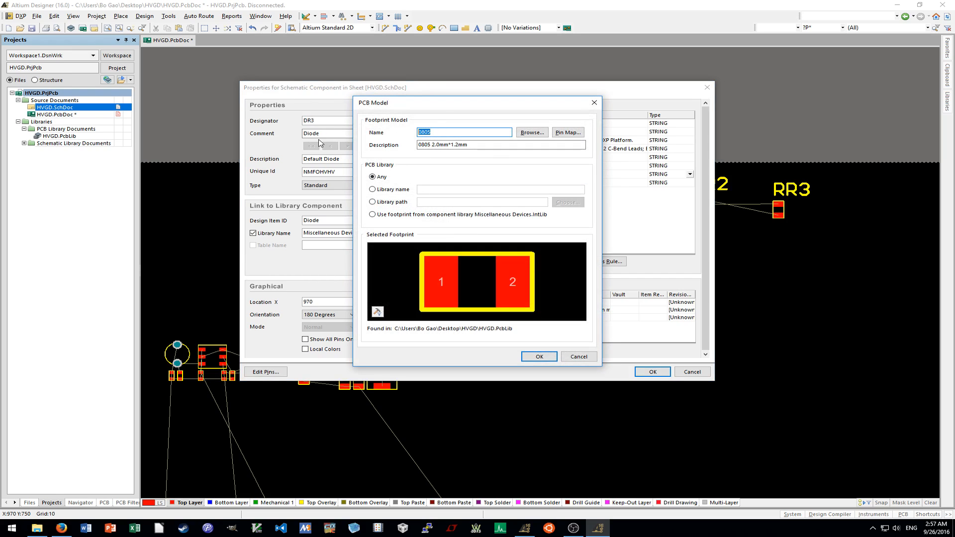
{"action": "key", "text": "Return"}
{"action": "key", "text": "Return"}
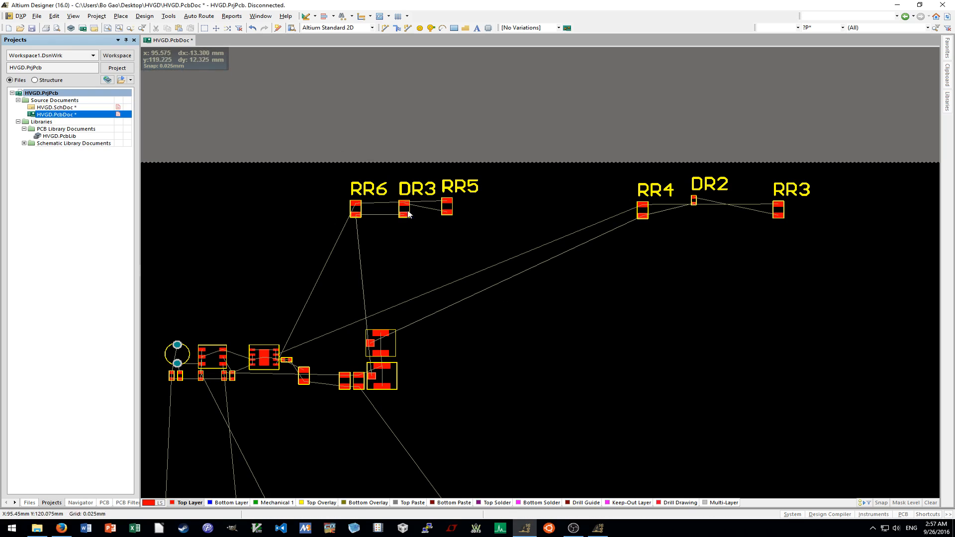
{"action": "double_click", "coordinate": [405, 209]}
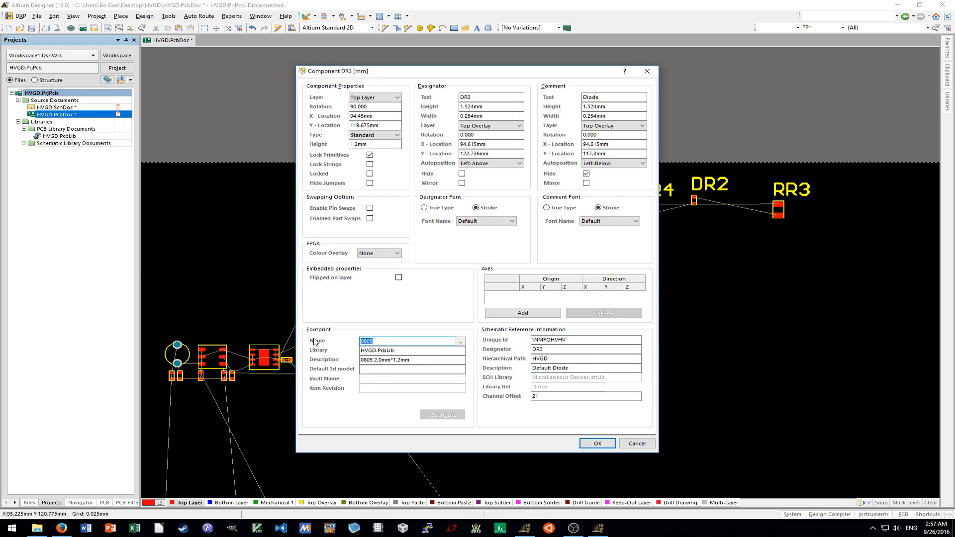
{"action": "key", "text": "Return"}
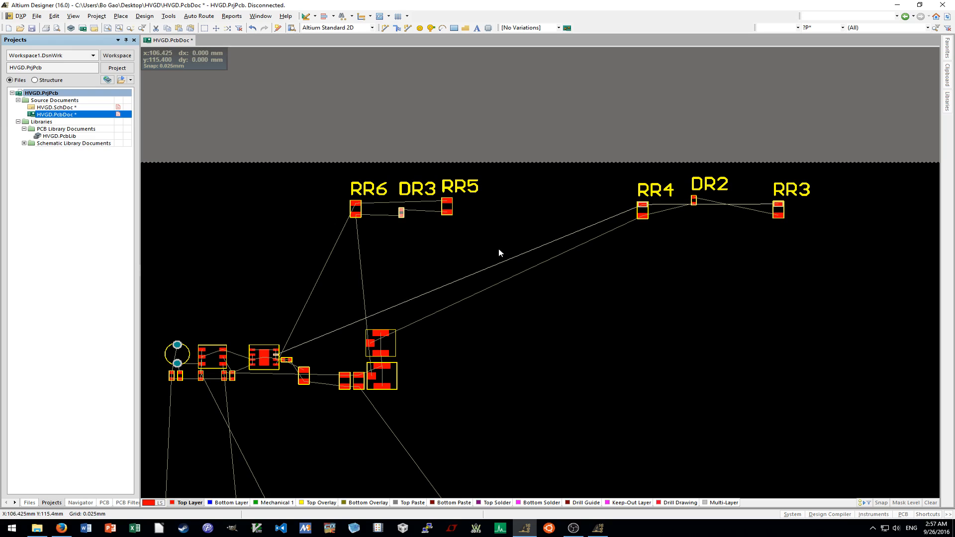
Hide the designators of RR6, DR3 and RR5.
{"action": "double_click", "coordinate": [368, 187]}
{"action": "left_click", "coordinate": [565, 249]}
{"action": "key", "text": "Return"}
{"action": "double_click", "coordinate": [420, 188]}
{"action": "left_click", "coordinate": [566, 249]}
{"action": "key", "text": "Return"}
{"action": "double_click", "coordinate": [455, 187]}
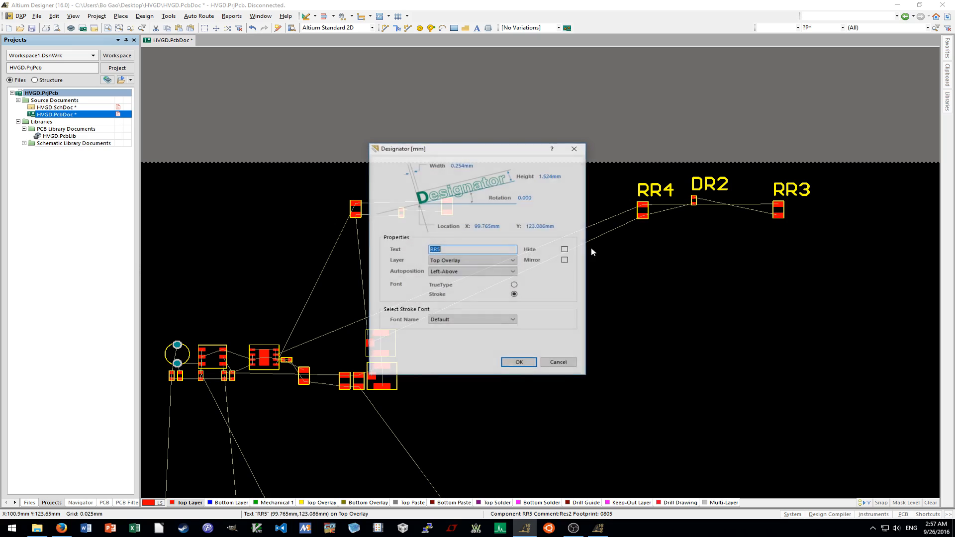
{"action": "left_click", "coordinate": [566, 250]}
{"action": "key", "text": "Return"}
Hide the designators of RR4, DR2 and RR3.
{"action": "double_click", "coordinate": [654, 189]}
{"action": "left_click", "coordinate": [566, 250]}
{"action": "key", "text": "Return"}
{"action": "double_click", "coordinate": [464, 182]}
{"action": "key", "text": "Return"}
{"action": "double_click", "coordinate": [721, 186]}
{"action": "key", "text": "Return"}
{"action": "double_click", "coordinate": [791, 190]}
{"action": "left_click", "coordinate": [564, 250]}
{"action": "key", "text": "Return"}
Cluster DR3 and RR6 around RR5, and DR2 and RR4 around RR3.
{"action": "scroll", "coordinate": [377, 273], "scroll_direction": "up", "scroll_amount": 6, "text": "ctrl"}
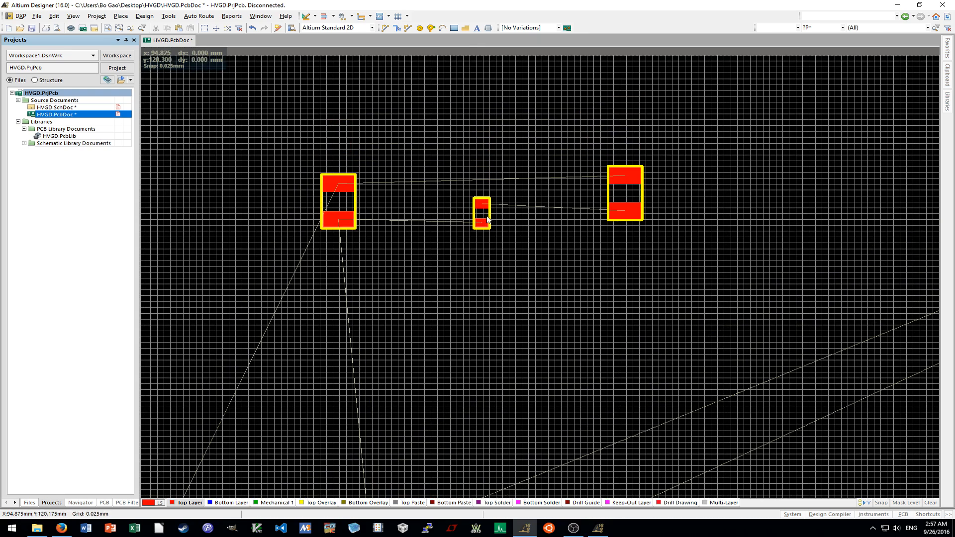
{"action": "left_click_drag", "start_coordinate": [488, 219], "coordinate": [634, 251]}
{"action": "left_click_drag", "start_coordinate": [344, 202], "coordinate": [585, 215]}
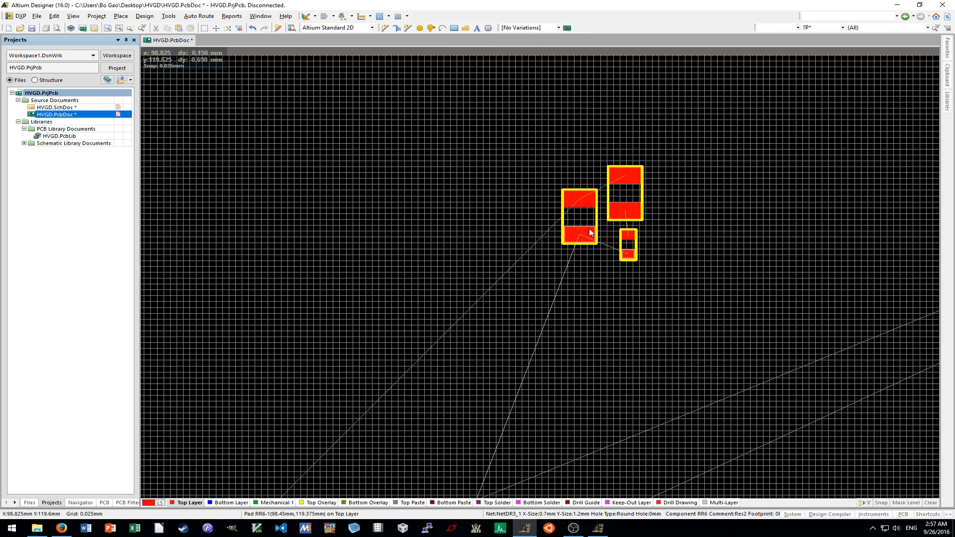
{"action": "scroll", "coordinate": [587, 231], "scroll_direction": "down", "scroll_amount": 4, "text": "ctrl"}
{"action": "scroll", "coordinate": [586, 238], "scroll_direction": "down", "scroll_amount": 4, "text": "shift"}
{"action": "left_click_drag", "start_coordinate": [690, 201], "coordinate": [816, 246]}
{"action": "left_click_drag", "start_coordinate": [614, 217], "coordinate": [787, 228]}
Rotate the RR5, RR6 and DR3 group horizontally, place it between UR2 and PR2, and move CR5 below UR2.
{"action": "scroll", "coordinate": [573, 288], "scroll_direction": "up", "scroll_amount": 6, "text": "shift"}
{"action": "left_click_drag", "start_coordinate": [489, 182], "coordinate": [386, 426]}
{"action": "key", "text": "space"}
{"action": "scroll", "coordinate": [391, 382], "scroll_direction": "down", "scroll_amount": 3}
{"action": "left_click_drag", "start_coordinate": [357, 355], "coordinate": [302, 413]}
{"action": "left_click_drag", "start_coordinate": [379, 323], "coordinate": [370, 365]}
Rotate the RR3, RR4 and DR2 group horizontally and place it between UR2 and PR1, above the RR5 group.
{"action": "scroll", "coordinate": [379, 362], "scroll_direction": "down", "scroll_amount": 1, "text": "ctrl"}
{"action": "scroll", "coordinate": [674, 180], "scroll_direction": "down", "scroll_amount": 2, "text": "shift"}
{"action": "left_click_drag", "start_coordinate": [656, 148], "coordinate": [741, 209]}
{"action": "left_click_drag", "start_coordinate": [703, 179], "coordinate": [218, 331]}
{"action": "key", "text": "space"}
{"action": "left_click_drag", "start_coordinate": [425, 306], "coordinate": [424, 311]}
{"action": "scroll", "coordinate": [423, 319], "scroll_direction": "up", "scroll_amount": 7, "text": "shift"}
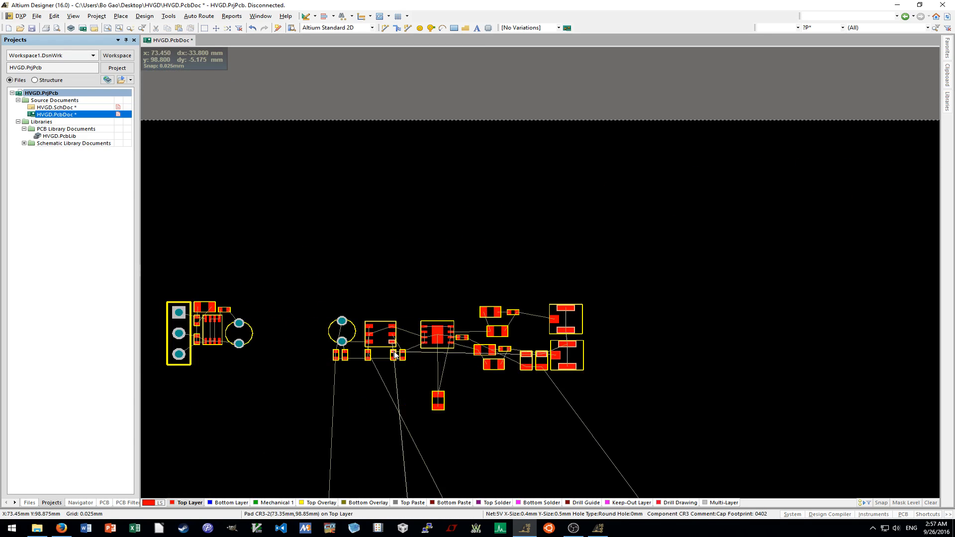
{"action": "scroll", "coordinate": [448, 352], "scroll_direction": "up", "scroll_amount": 8, "text": "ctrl"}
{"action": "scroll", "coordinate": [505, 290], "scroll_direction": "down", "scroll_amount": 2, "text": "shift"}
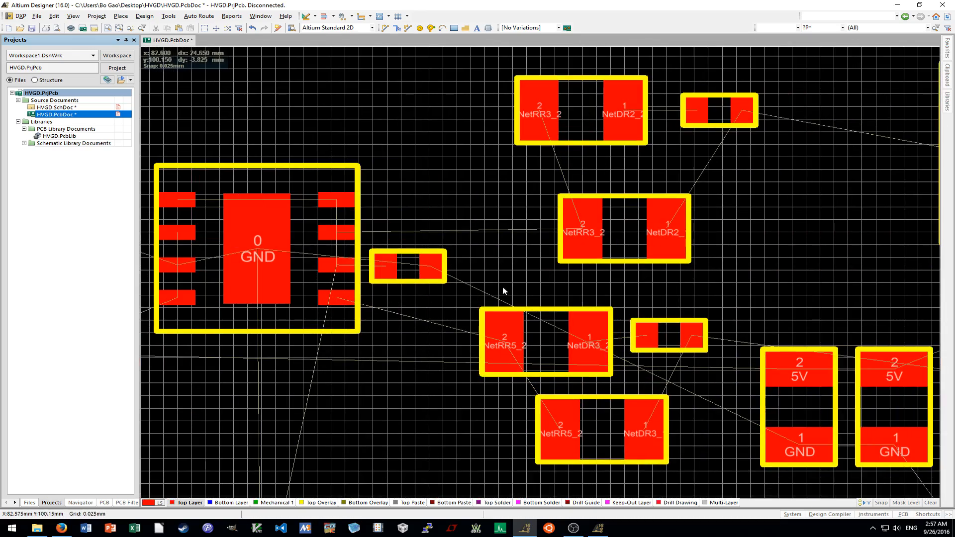
Stack RR4 and RR3 tightly above the small capacitor beside UR2 and place DR2, rotated vertically, next to RR3.
{"action": "scroll", "coordinate": [505, 290], "scroll_direction": "up", "scroll_amount": 1}
{"action": "scroll", "coordinate": [370, 269], "scroll_direction": "up", "scroll_amount": 3, "text": "ctrl"}
{"action": "scroll", "coordinate": [318, 274], "scroll_direction": "down", "scroll_amount": 2, "text": "ctrl"}
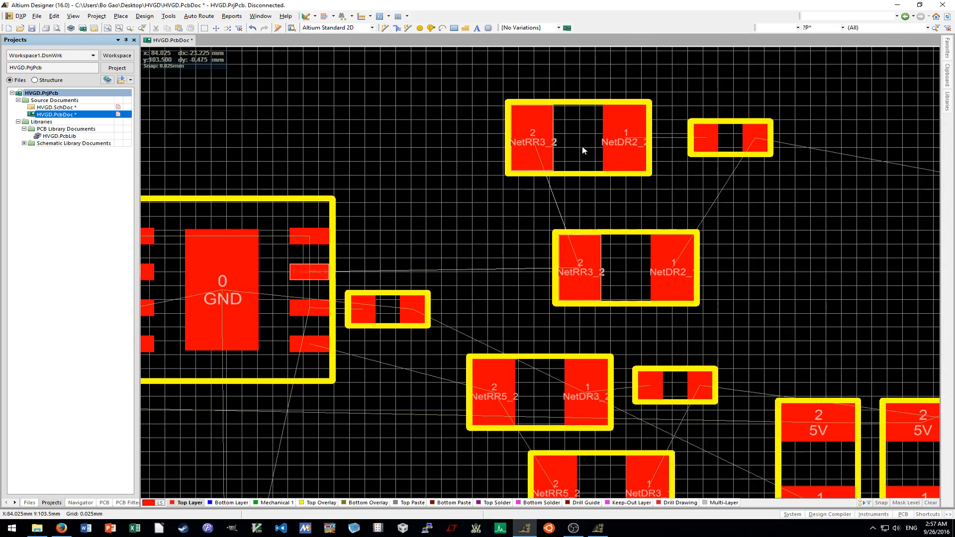
{"action": "left_click_drag", "start_coordinate": [622, 271], "coordinate": [416, 248]}
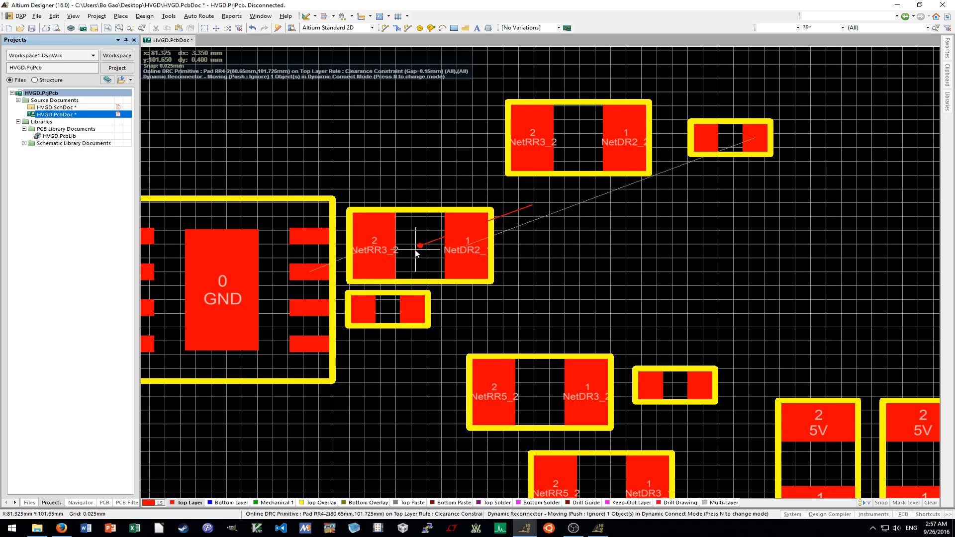
{"action": "left_click_drag", "start_coordinate": [566, 141], "coordinate": [410, 166]}
{"action": "left_click_drag", "start_coordinate": [727, 129], "coordinate": [525, 158]}
{"action": "key", "text": "space"}
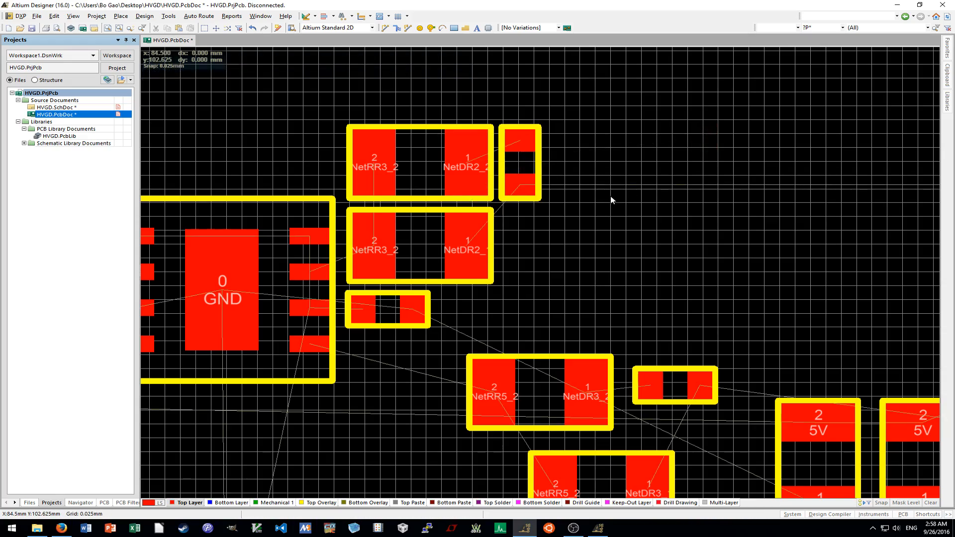
Stack RR6 and RR5 tightly below the small capacitor beside UR2 and place DR3, rotated vertically, next to RR5.
{"action": "scroll", "coordinate": [602, 216], "scroll_direction": "down", "scroll_amount": 2, "text": "ctrl"}
{"action": "scroll", "coordinate": [603, 217], "scroll_direction": "down", "scroll_amount": 1, "text": "ctrl"}
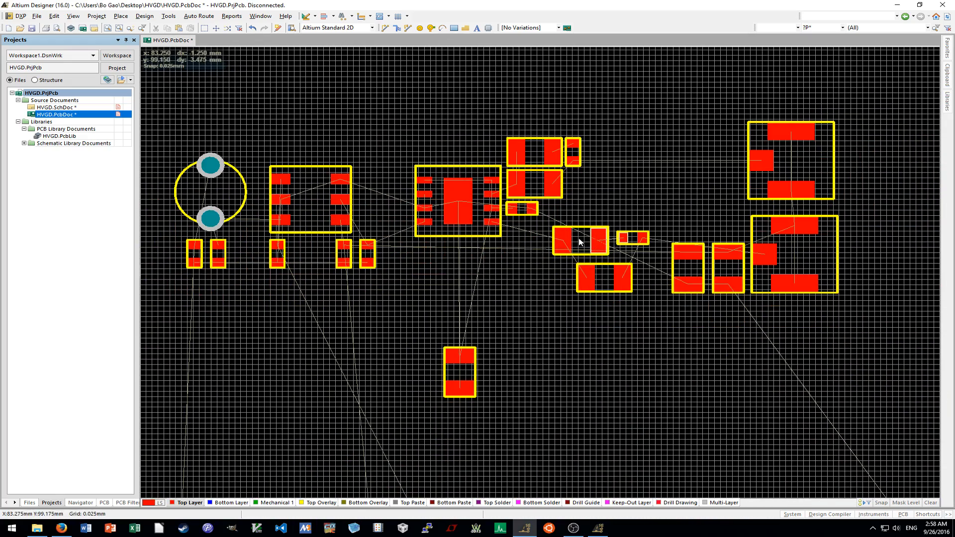
{"action": "scroll", "coordinate": [597, 237], "scroll_direction": "up", "scroll_amount": 2, "text": "ctrl"}
{"action": "left_click_drag", "start_coordinate": [597, 247], "coordinate": [453, 313]}
{"action": "left_click_drag", "start_coordinate": [631, 309], "coordinate": [495, 220]}
{"action": "left_click_drag", "start_coordinate": [482, 296], "coordinate": [493, 288]}
{"action": "key", "text": "space"}
{"action": "left_click_drag", "start_coordinate": [683, 235], "coordinate": [571, 294]}
{"action": "scroll", "coordinate": [648, 302], "scroll_direction": "down", "scroll_amount": 3, "text": "ctrl"}
{"action": "scroll", "coordinate": [545, 272], "scroll_direction": "up", "scroll_amount": 1, "text": "shift"}
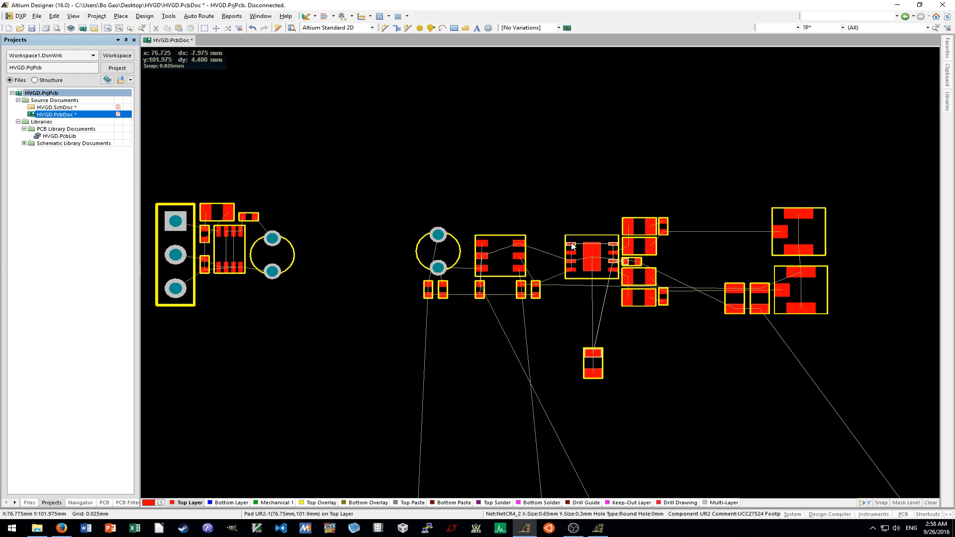
Examine the compact part cluster around UR2, the remaining CR5 connections and the spacing to the neighbouring stages and connectors.
{"action": "scroll", "coordinate": [545, 271], "scroll_direction": "up", "scroll_amount": 5, "text": "ctrl"}
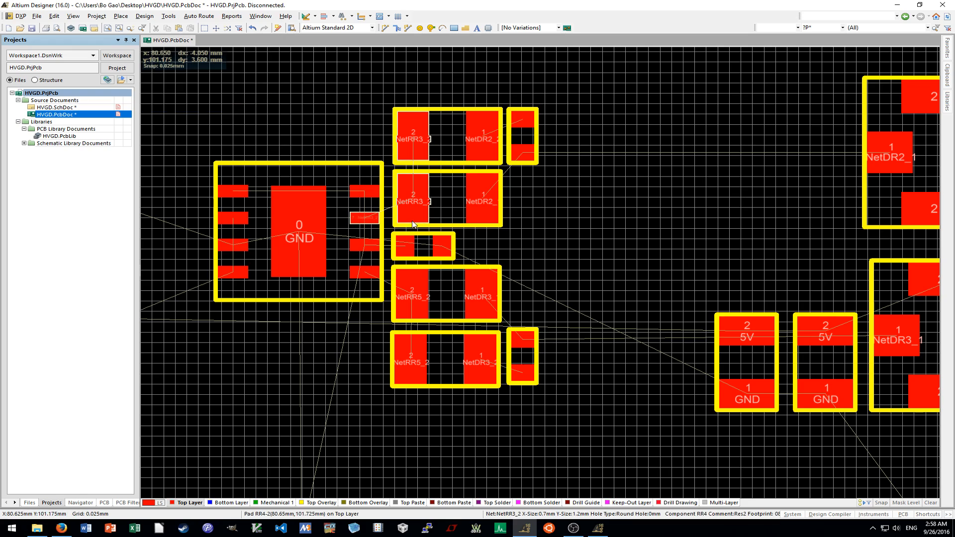
{"action": "mouse_move", "coordinate": [413, 225]}
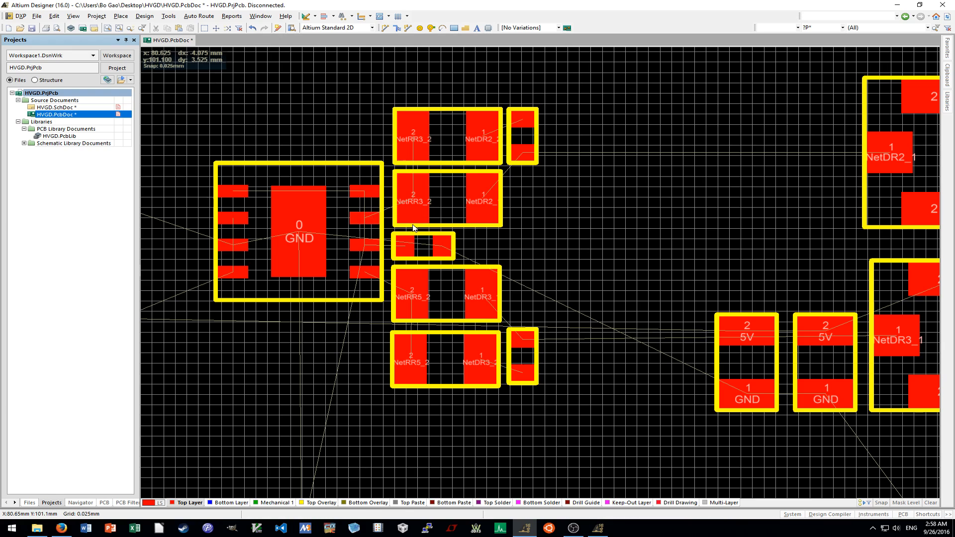
{"action": "scroll", "coordinate": [413, 226], "scroll_direction": "down", "scroll_amount": 3}
{"action": "scroll", "coordinate": [414, 227], "scroll_direction": "up", "scroll_amount": 2, "text": "shift"}
{"action": "scroll", "coordinate": [474, 305], "scroll_direction": "down", "scroll_amount": 1}
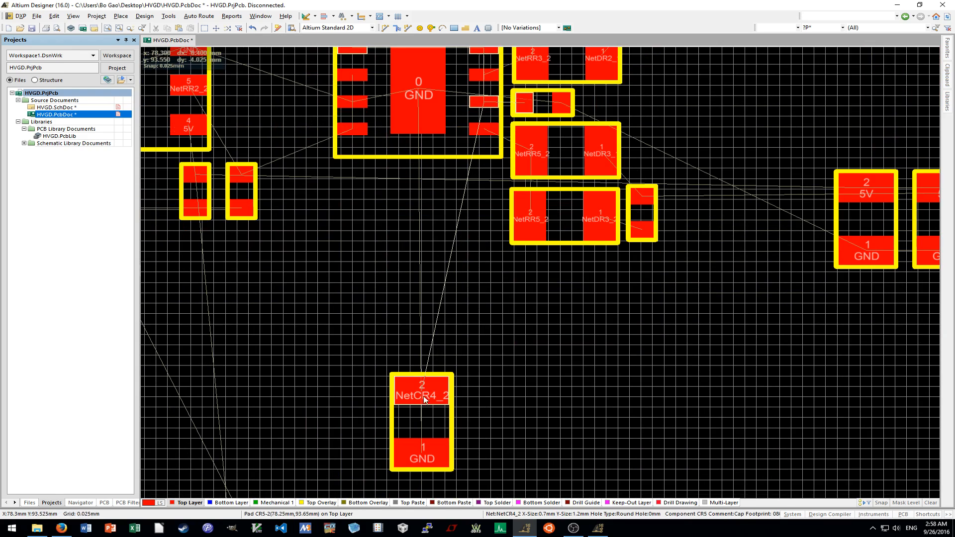
{"action": "scroll", "coordinate": [473, 341], "scroll_direction": "down", "scroll_amount": 2, "text": "ctrl"}
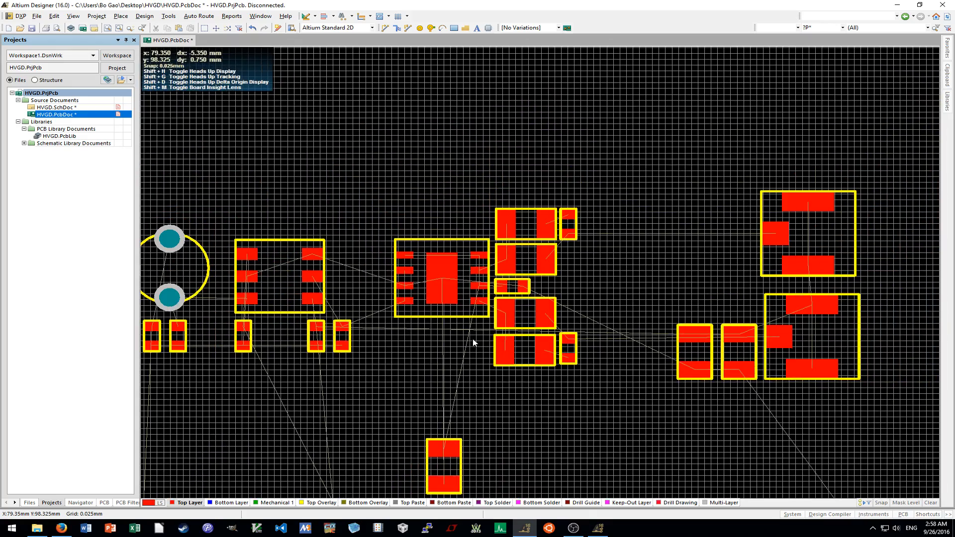
{"action": "scroll", "coordinate": [473, 342], "scroll_direction": "left", "scroll_amount": 5, "text": "shift"}
{"action": "scroll", "coordinate": [473, 343], "scroll_direction": "right", "scroll_amount": 4, "text": "shift"}
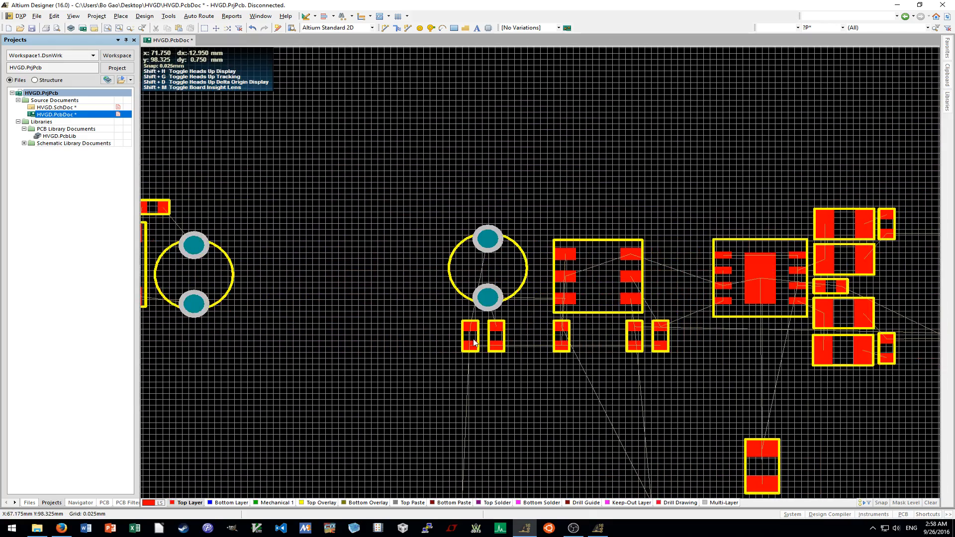
{"action": "scroll", "coordinate": [473, 343], "scroll_direction": "down", "scroll_amount": 3, "text": "ctrl"}
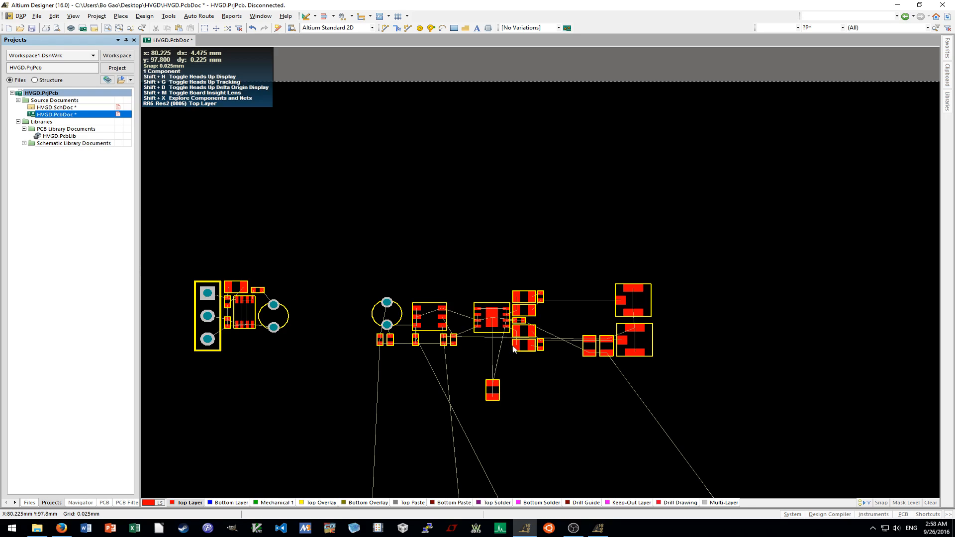
{"action": "scroll", "coordinate": [515, 349], "scroll_direction": "up", "scroll_amount": 2, "text": "ctrl"}
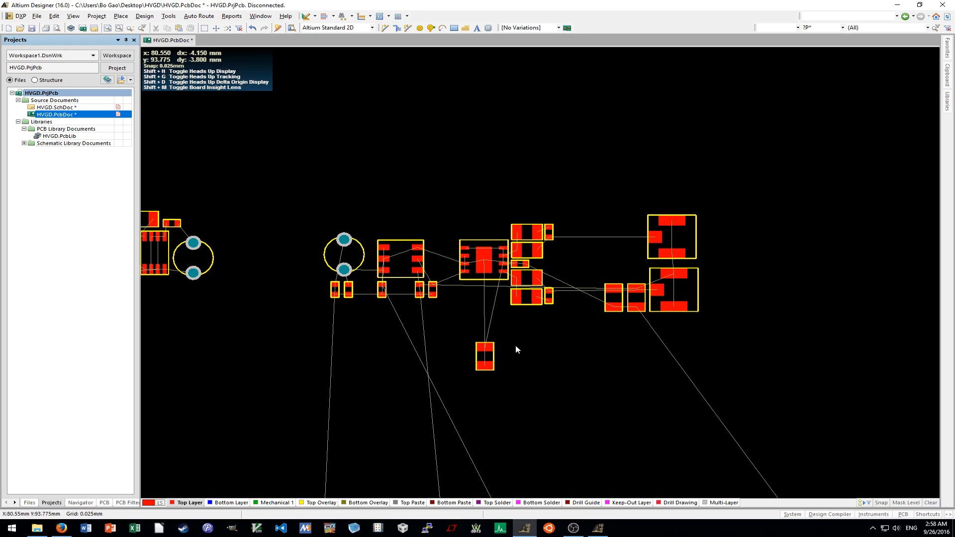
{"action": "scroll", "coordinate": [516, 346], "scroll_direction": "up", "scroll_amount": 3, "text": "ctrl"}
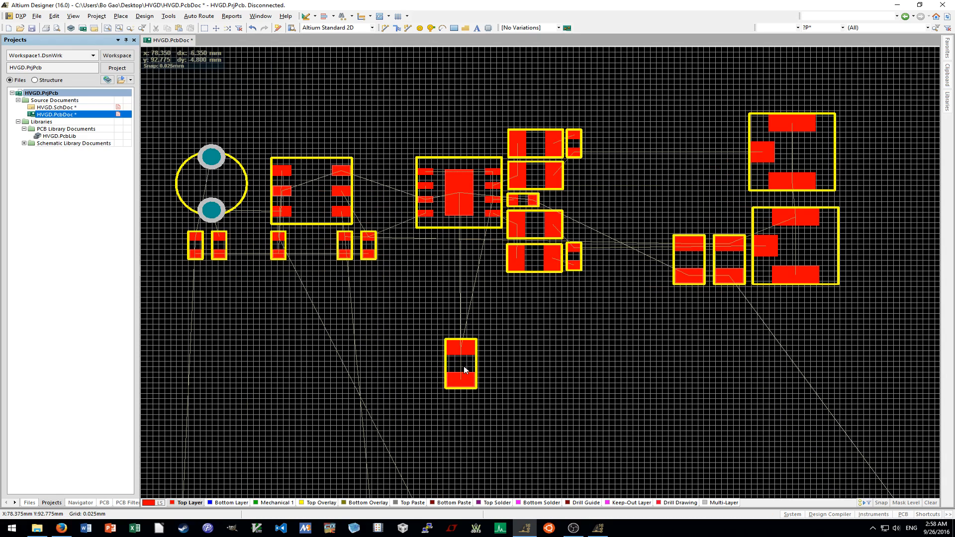
{"action": "scroll", "coordinate": [465, 369], "scroll_direction": "down", "scroll_amount": 4, "text": "ctrl"}
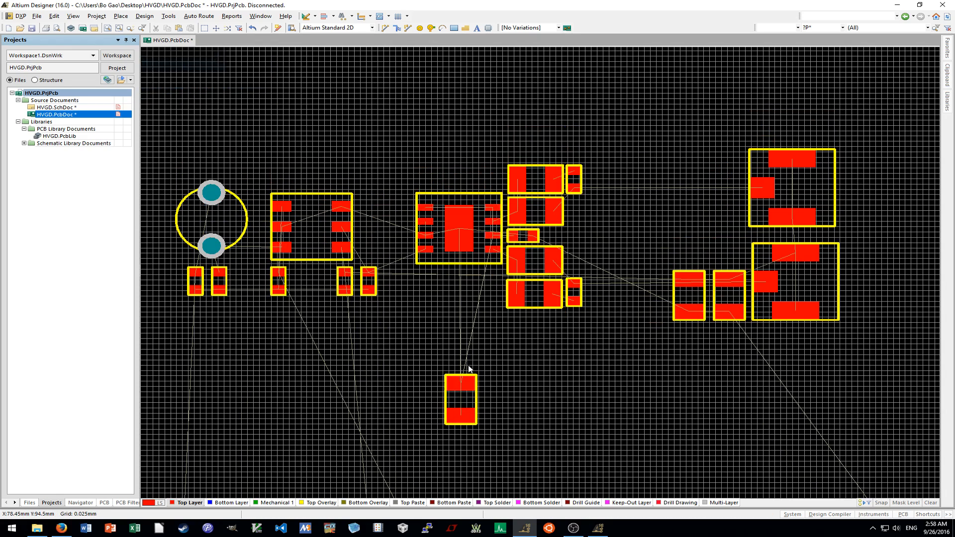
Move left-aligned PR1 and PR2 with their two 5V capacitors closer to UR2, and place CR5, rotated 180°, directly below UR2.
{"action": "left_click_drag", "start_coordinate": [486, 226], "coordinate": [559, 329]}
{"action": "left_click", "coordinate": [569, 367]}
{"action": "left_click_drag", "start_coordinate": [544, 276], "coordinate": [546, 281]}
{"action": "scroll", "coordinate": [415, 356], "scroll_direction": "up", "scroll_amount": 3, "text": "ctrl"}
{"action": "left_click_drag", "start_coordinate": [398, 422], "coordinate": [414, 298]}
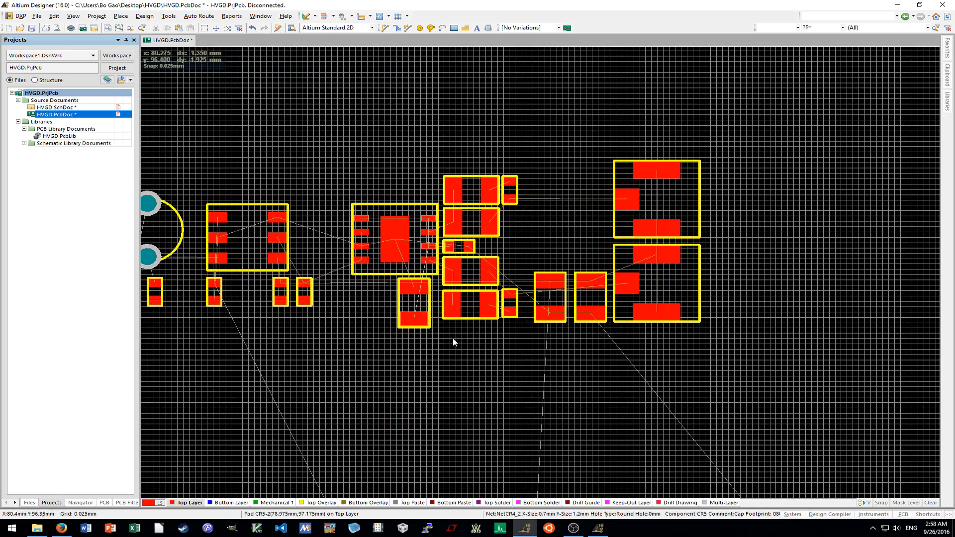
Rotate the two 5V capacitors horizontally with their 5V pads facing the connectors, one beside PR1's upper 5V pad and one beside PR2's lower pad.
{"action": "scroll", "coordinate": [465, 347], "scroll_direction": "up", "scroll_amount": 2, "text": "ctrl"}
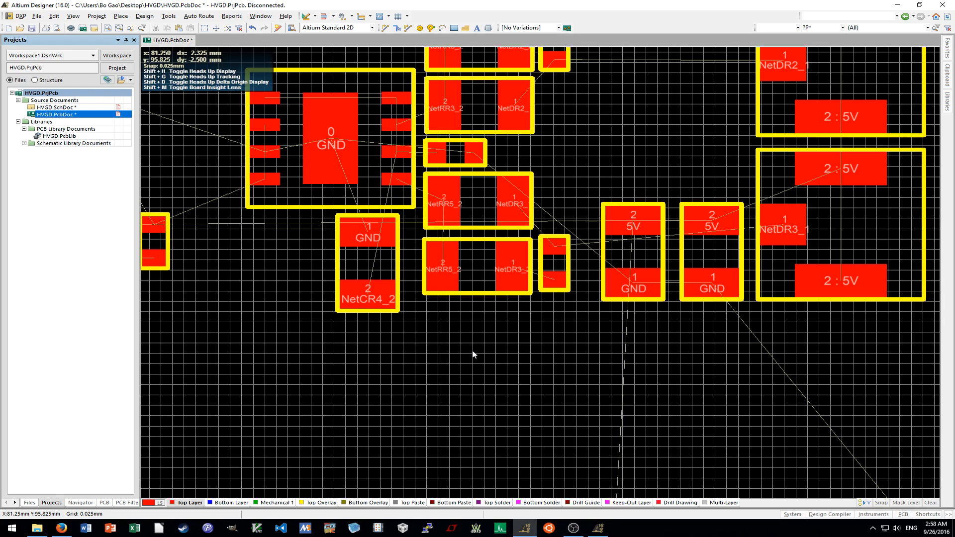
{"action": "scroll", "coordinate": [473, 352], "scroll_direction": "down", "scroll_amount": 2, "text": "ctrl"}
{"action": "scroll", "coordinate": [473, 351], "scroll_direction": "up", "scroll_amount": 2}
{"action": "scroll", "coordinate": [473, 351], "scroll_direction": "up", "scroll_amount": 2, "text": "ctrl"}
{"action": "left_click_drag", "start_coordinate": [474, 351], "coordinate": [442, 139]}
{"action": "key", "text": "space"}
{"action": "key", "text": "space"}
{"action": "key", "text": "space"}
{"action": "left_click_drag", "start_coordinate": [392, 367], "coordinate": [434, 377]}
{"action": "key", "text": "space"}
{"action": "left_click_drag", "start_coordinate": [433, 383], "coordinate": [437, 392]}
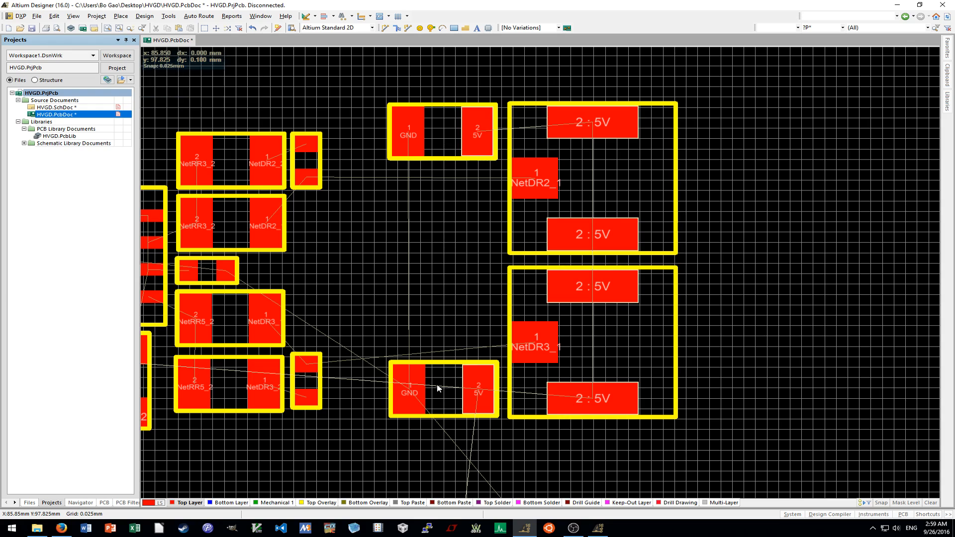
Try pasting copies of the two 5V capacitors on the far side of PR1 and PR2, and delete the pasted pair.
{"action": "scroll", "coordinate": [359, 93], "scroll_direction": "down", "scroll_amount": 2, "text": "ctrl"}
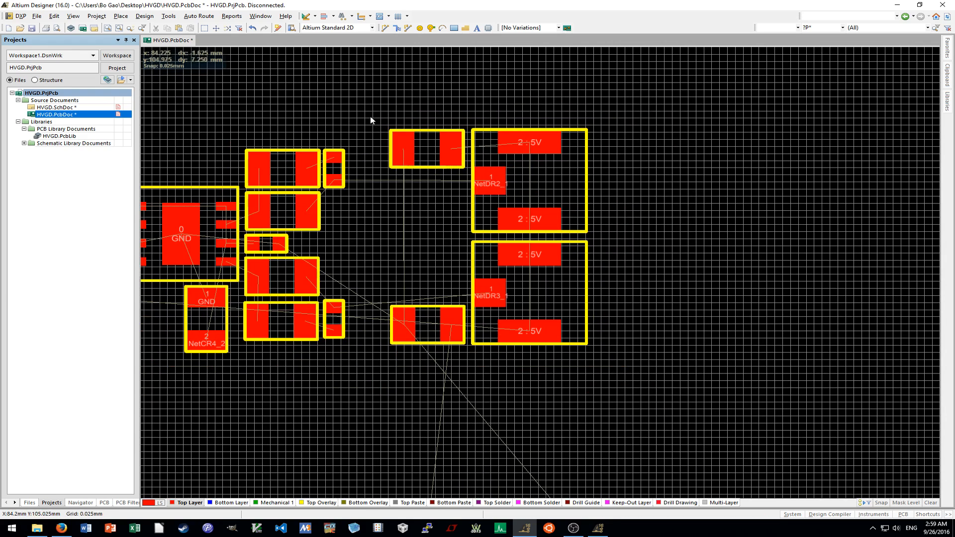
{"action": "left_click", "coordinate": [470, 349]}
{"action": "key", "text": "ctrl+c"}
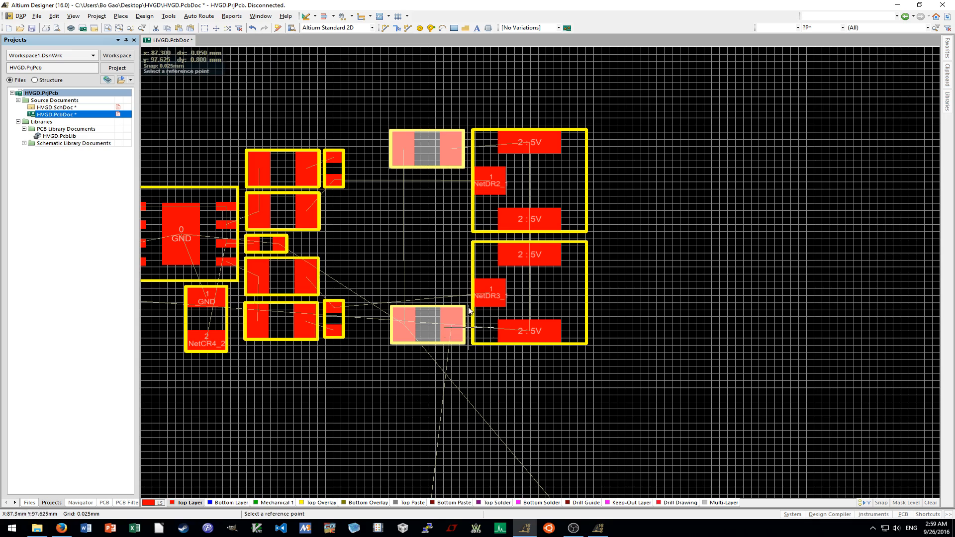
{"action": "left_click", "coordinate": [422, 148]}
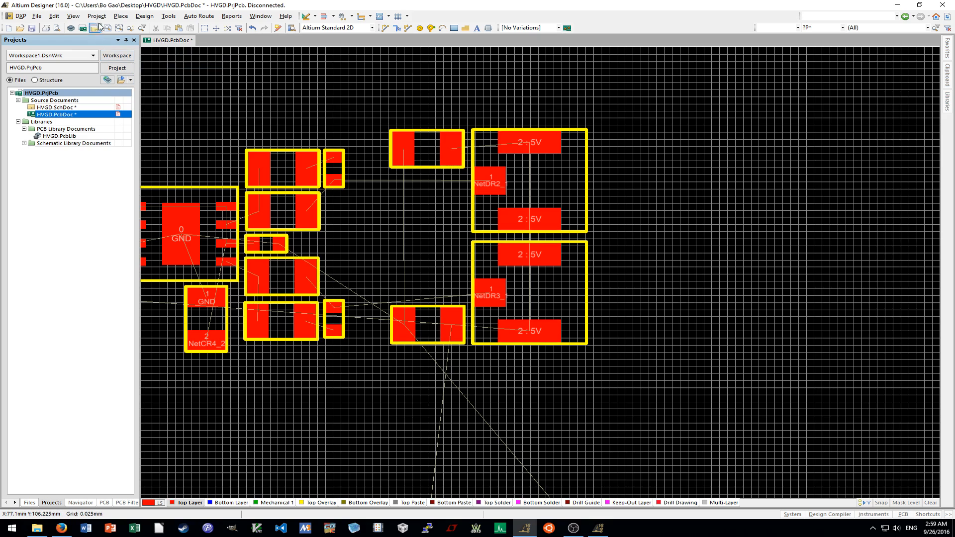
{"action": "key", "text": "ctrl+v"}
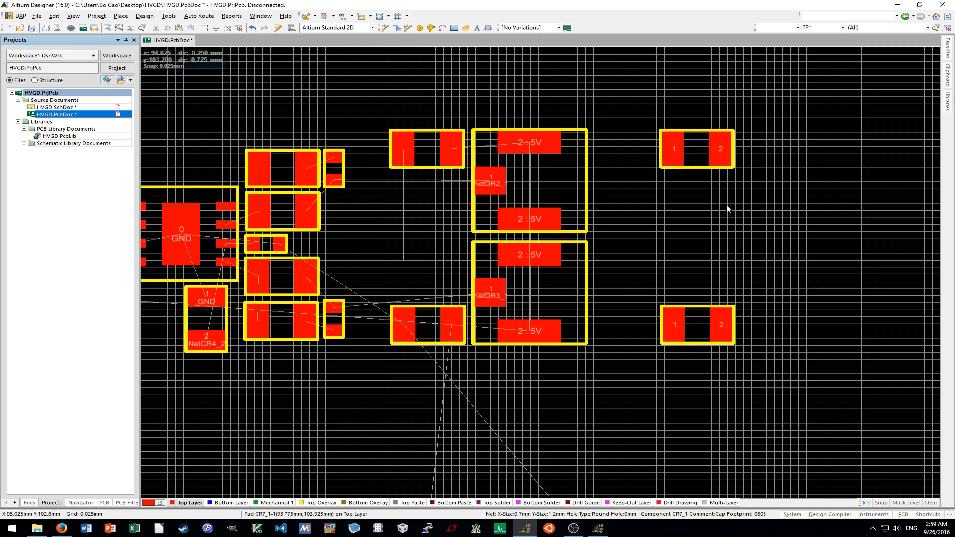
{"action": "left_click", "coordinate": [822, 370]}
{"action": "key", "text": "Delete"}
{"action": "left_click", "coordinate": [61, 18]}
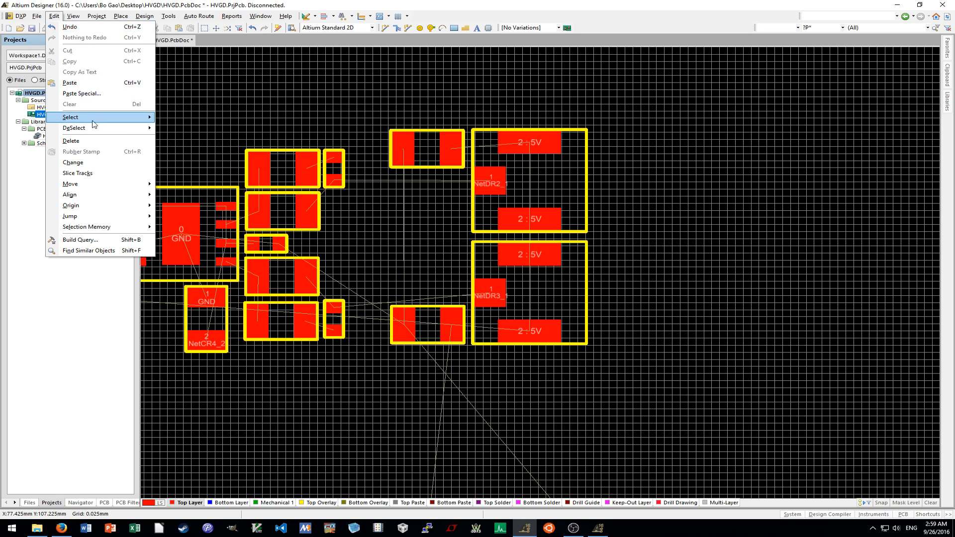
Paste copies of the two 0805 capacitors to the right of the UFL connectors and set both copies' footprint to 0402.
{"action": "left_click", "coordinate": [98, 94]}
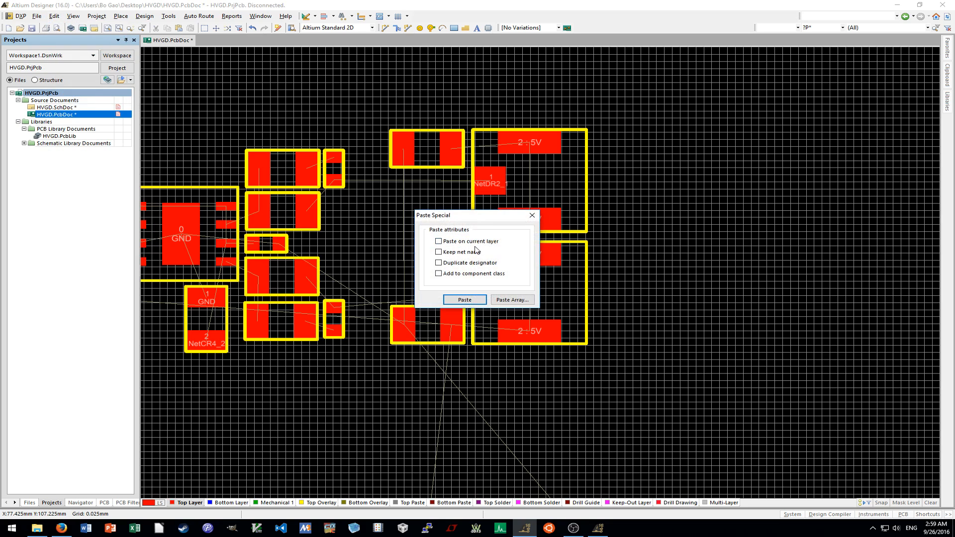
{"action": "left_click", "coordinate": [464, 300]}
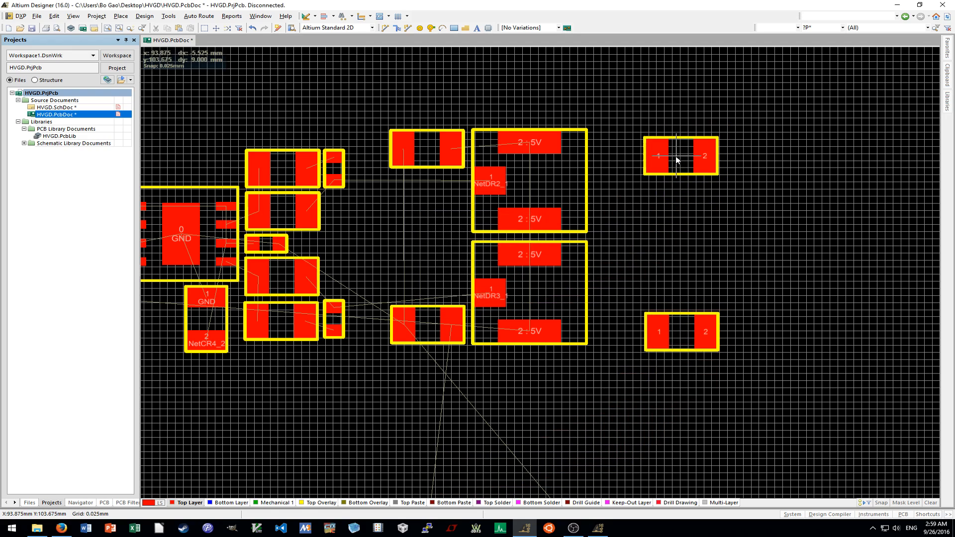
{"action": "double_click", "coordinate": [678, 156]}
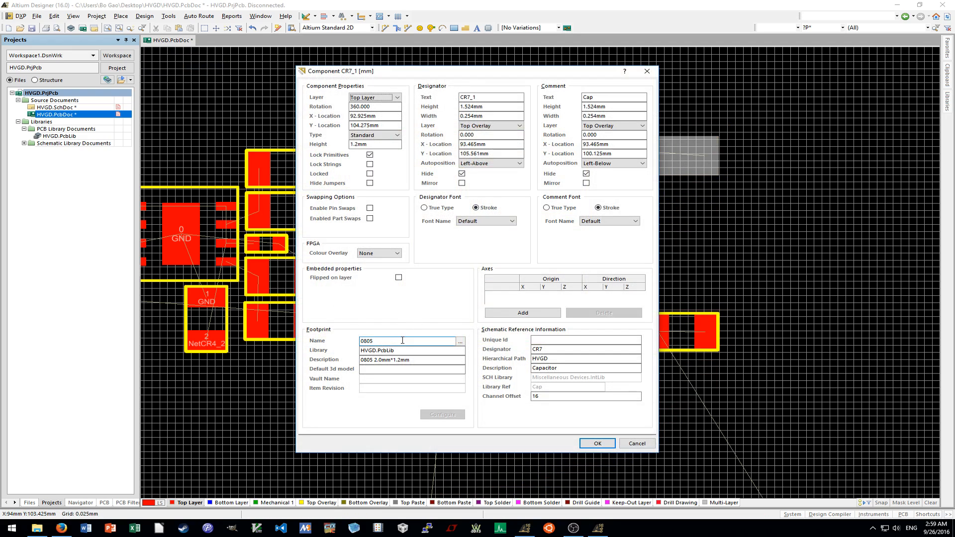
{"action": "type", "text": "0402"}
{"action": "key", "text": "Return"}
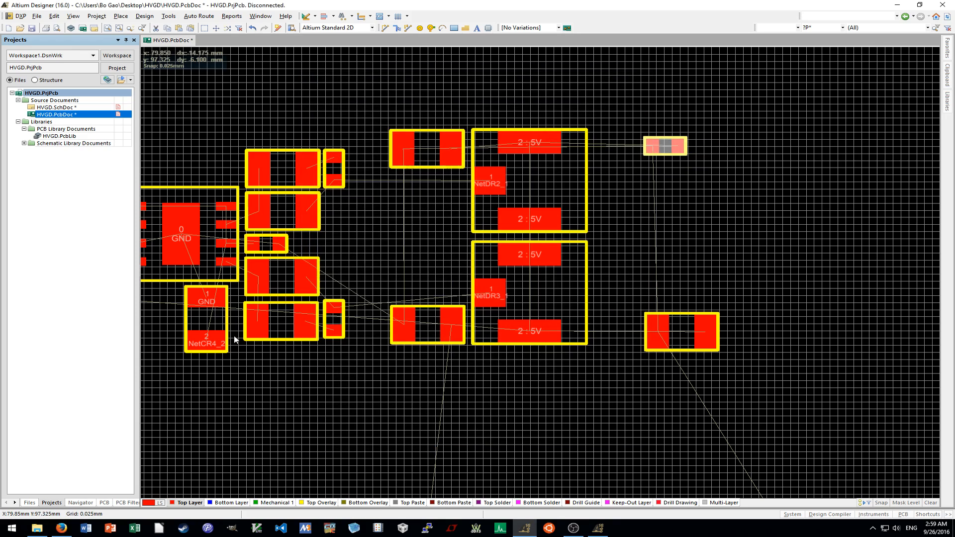
{"action": "double_click", "coordinate": [678, 335]}
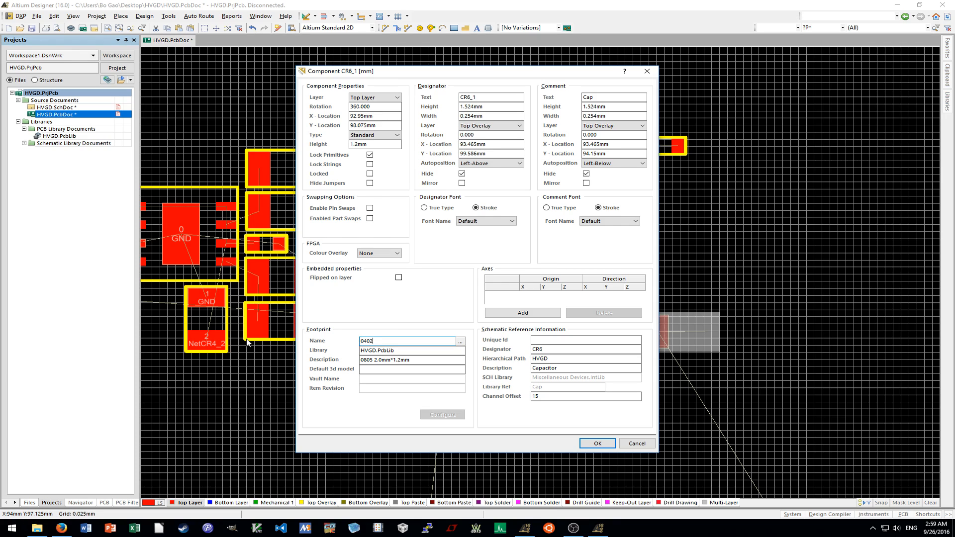
{"action": "key", "text": "Return"}
{"action": "left_click", "coordinate": [943, 534]}
{"action": "left_click", "coordinate": [943, 534]}
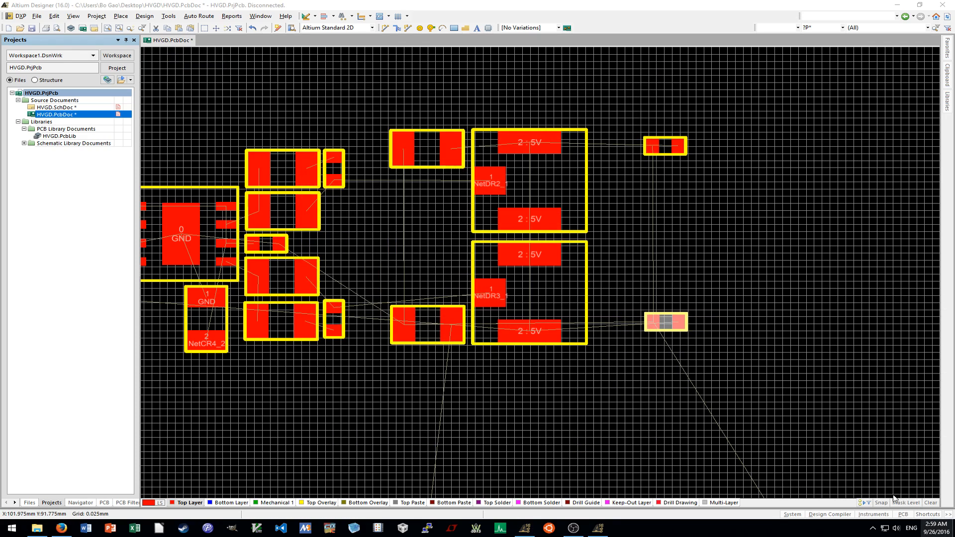
Place the two 0402 capacitors just left of the UFL connectors and move the connector group closer to the resistor column.
{"action": "left_click_drag", "start_coordinate": [663, 319], "coordinate": [446, 253]}
{"action": "left_click_drag", "start_coordinate": [668, 149], "coordinate": [448, 226]}
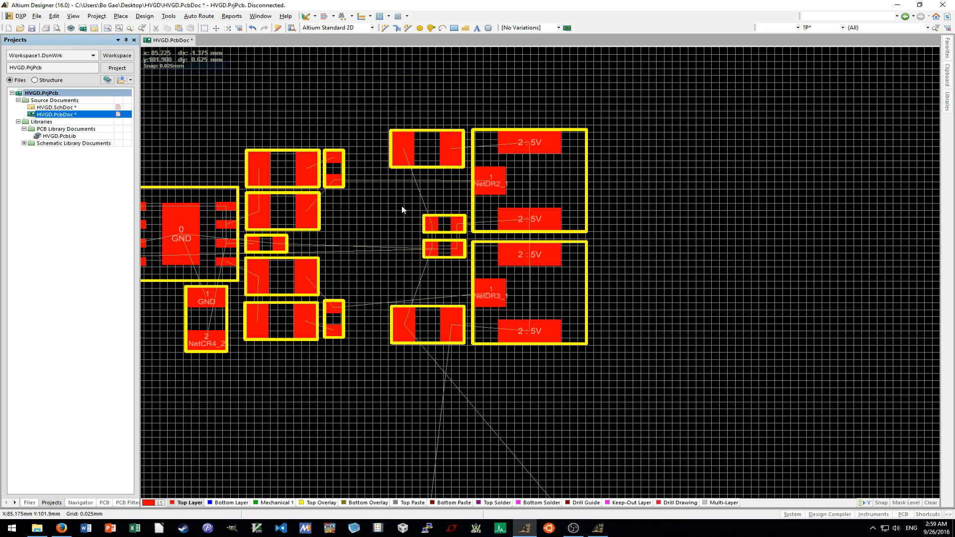
{"action": "left_click", "coordinate": [592, 351]}
{"action": "left_click_drag", "start_coordinate": [574, 307], "coordinate": [534, 311]}
{"action": "scroll", "coordinate": [492, 415], "scroll_direction": "left", "scroll_amount": 5, "text": "shift"}
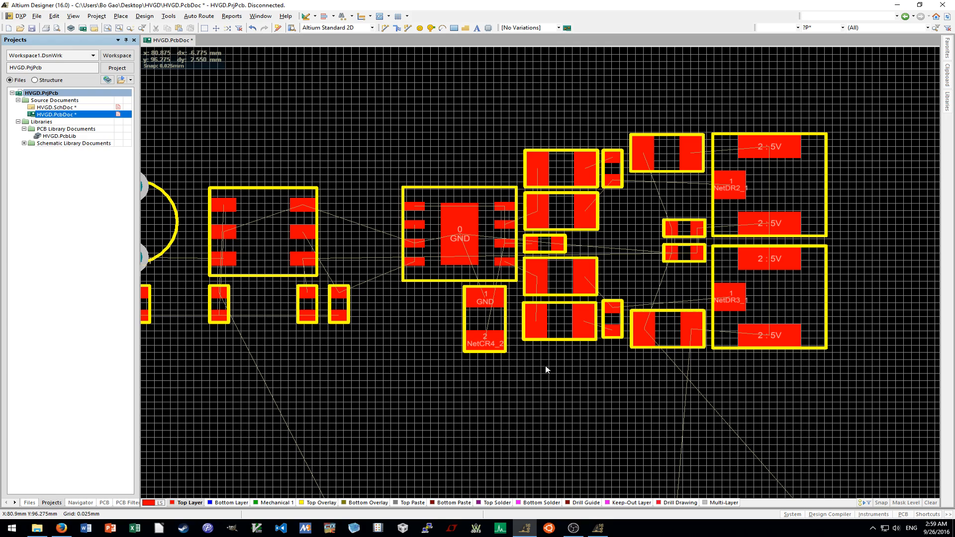
Rotate the 0805 capacitor CR5 to horizontal and place it directly above the gate driver IC.
{"action": "scroll", "coordinate": [498, 327], "scroll_direction": "up", "scroll_amount": 3, "text": "ctrl"}
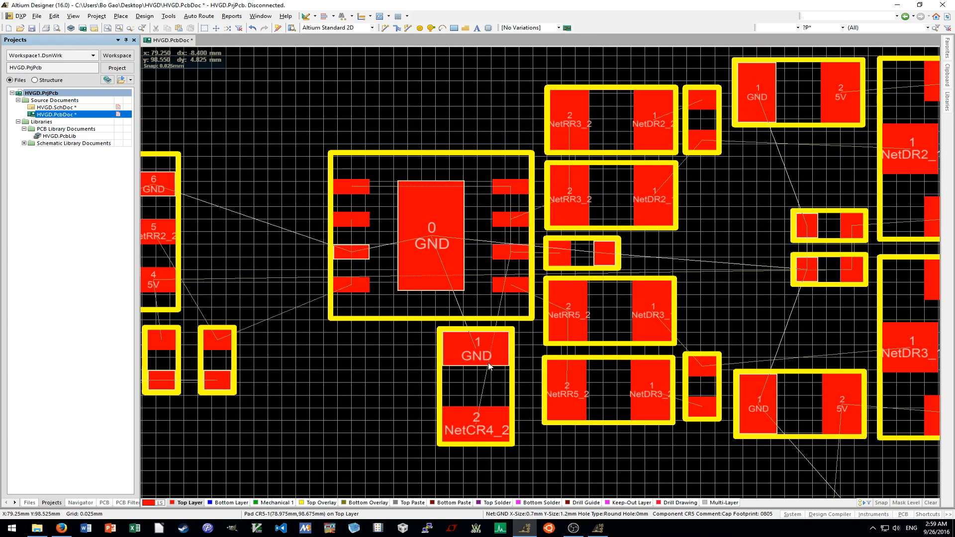
{"action": "key", "text": "space"}
{"action": "left_click_drag", "start_coordinate": [490, 322], "coordinate": [613, 257]}
{"action": "scroll", "coordinate": [512, 152], "scroll_direction": "down", "scroll_amount": 3, "text": "ctrl"}
{"action": "left_click", "coordinate": [571, 303]}
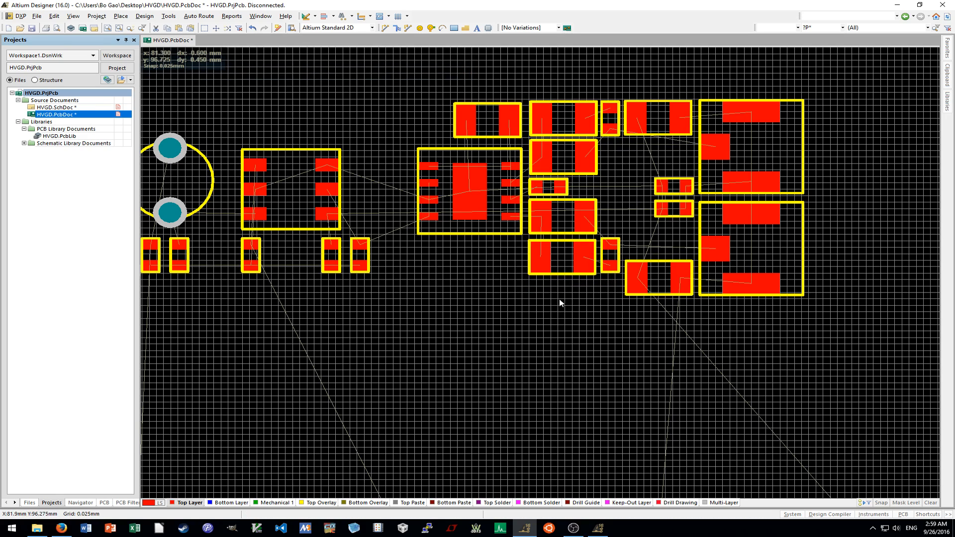
Select the whole gate driver block through the UFL connectors and move it left, close to the six-pin IC.
{"action": "scroll", "coordinate": [572, 328], "scroll_direction": "down", "scroll_amount": 4, "text": "ctrl"}
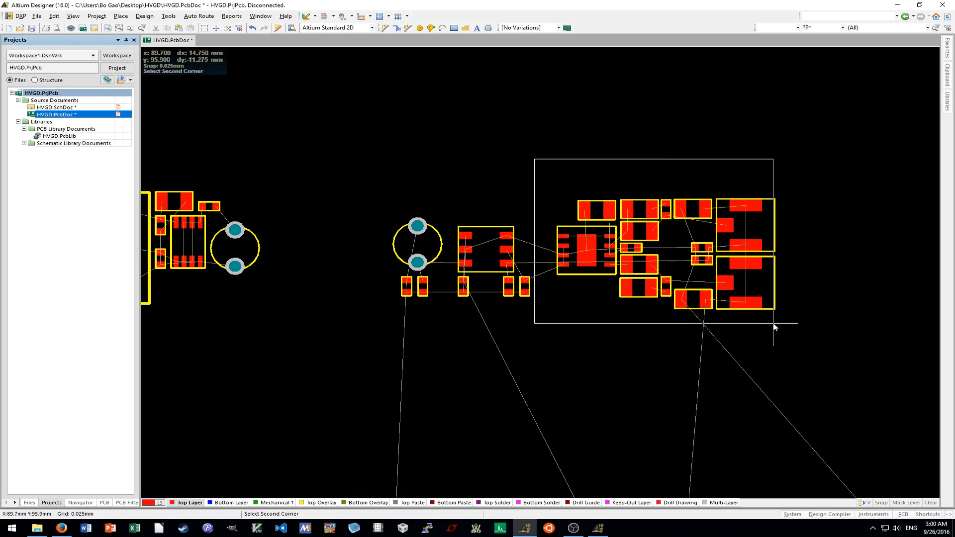
{"action": "left_click_drag", "start_coordinate": [560, 307], "coordinate": [561, 307]}
{"action": "scroll", "coordinate": [515, 295], "scroll_direction": "up", "scroll_amount": 4, "text": "ctrl"}
{"action": "left_click_drag", "start_coordinate": [559, 269], "coordinate": [453, 272]}
{"action": "scroll", "coordinate": [492, 265], "scroll_direction": "down", "scroll_amount": 3, "text": "ctrl"}
{"action": "left_click_drag", "start_coordinate": [685, 240], "coordinate": [878, 341]}
{"action": "left_click_drag", "start_coordinate": [828, 273], "coordinate": [774, 275]}
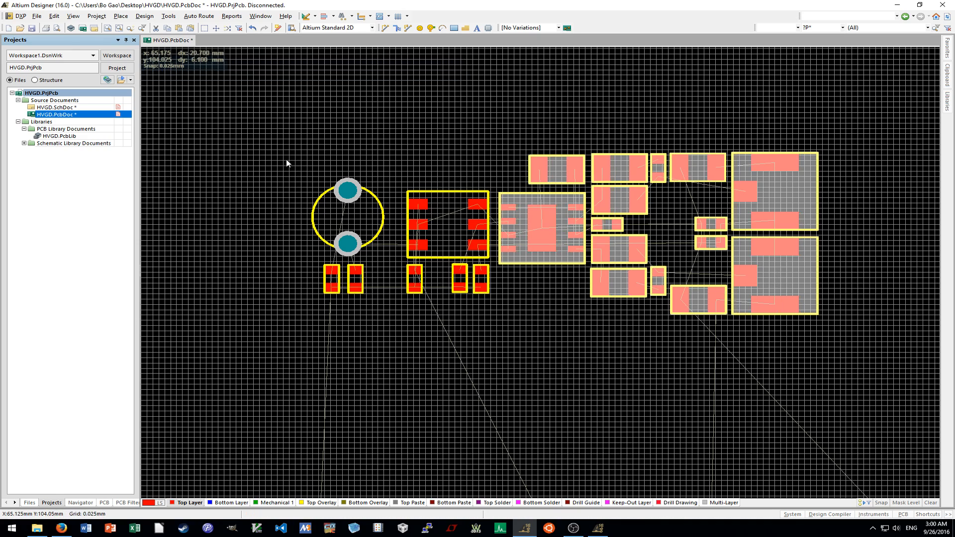
Move the round through-hole component and the two small parts below it right, closer to the six-pin IC.
{"action": "left_click_drag", "start_coordinate": [405, 308], "coordinate": [404, 308]}
{"action": "left_click_drag", "start_coordinate": [348, 218], "coordinate": [365, 215]}
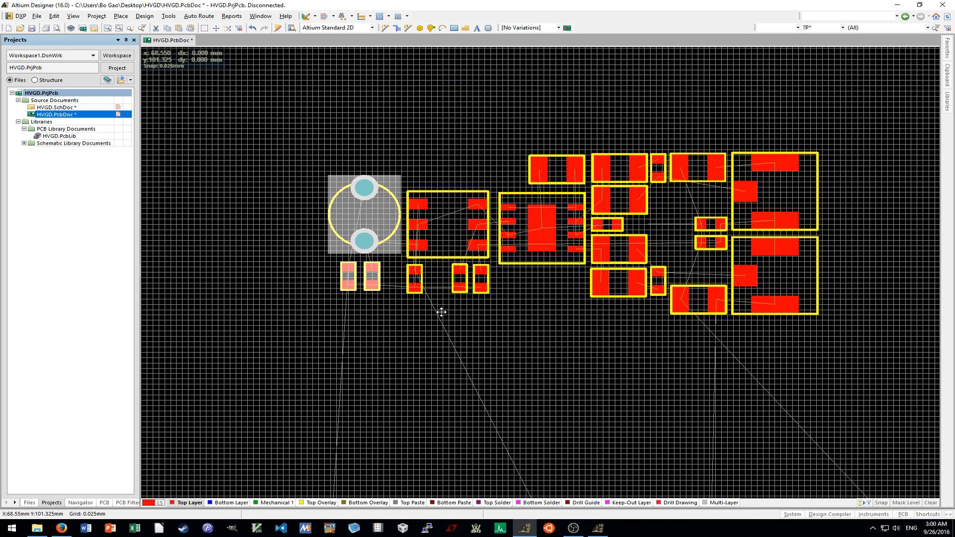
{"action": "left_click", "coordinate": [565, 386]}
Spread the two UFL connectors apart, nudging the upper one up and moving the lower one down about 0.5 mm.
{"action": "scroll", "coordinate": [565, 385], "scroll_direction": "down", "scroll_amount": 3, "text": "ctrl"}
{"action": "scroll", "coordinate": [565, 387], "scroll_direction": "up", "scroll_amount": 3, "text": "shift"}
{"action": "scroll", "coordinate": [565, 386], "scroll_direction": "down", "scroll_amount": 4, "text": "shift"}
{"action": "scroll", "coordinate": [642, 274], "scroll_direction": "up", "scroll_amount": 3, "text": "ctrl"}
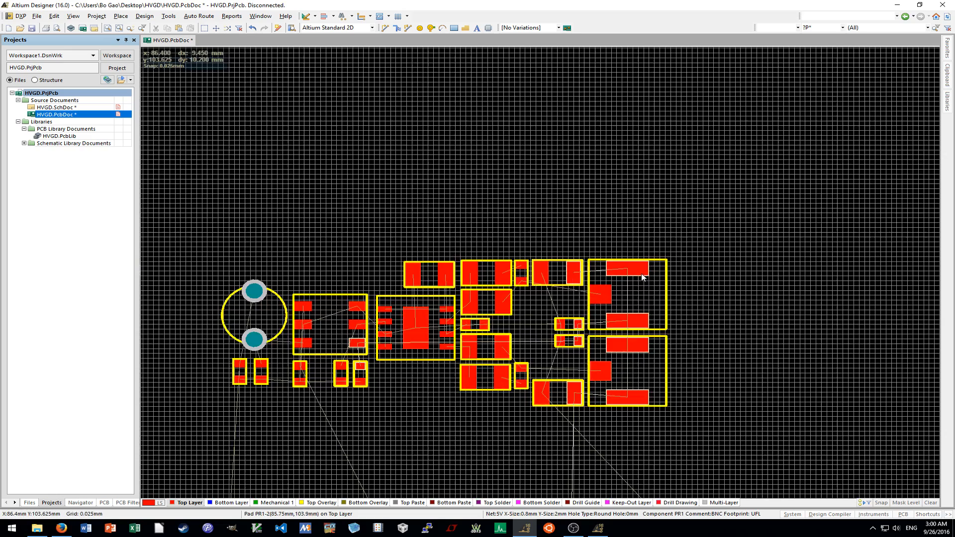
{"action": "scroll", "coordinate": [545, 253], "scroll_direction": "up", "scroll_amount": 3, "text": "ctrl"}
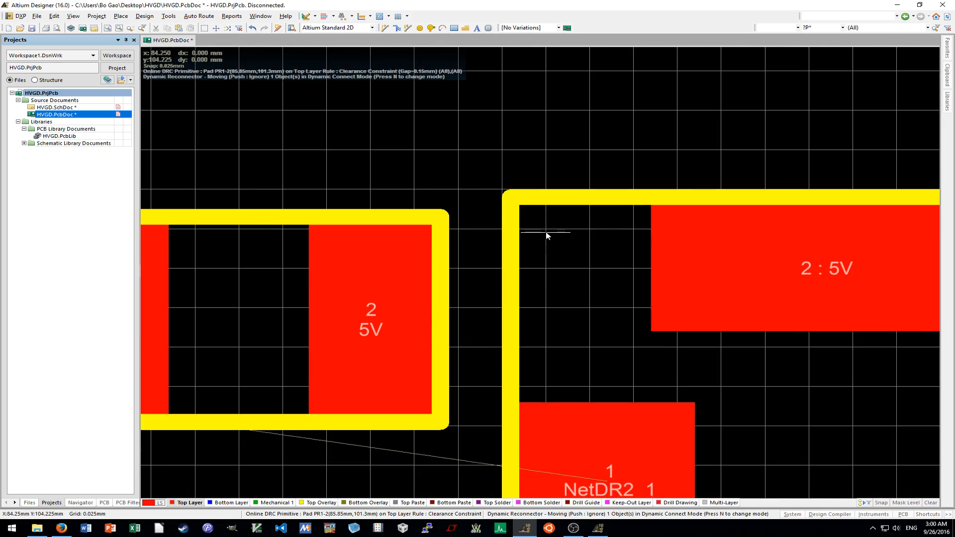
{"action": "scroll", "coordinate": [547, 240], "scroll_direction": "up", "scroll_amount": 2, "text": "ctrl"}
{"action": "scroll", "coordinate": [565, 247], "scroll_direction": "down", "scroll_amount": 3, "text": "ctrl"}
{"action": "scroll", "coordinate": [571, 315], "scroll_direction": "down", "scroll_amount": 1, "text": "ctrl"}
{"action": "left_click_drag", "start_coordinate": [560, 337], "coordinate": [567, 357]}
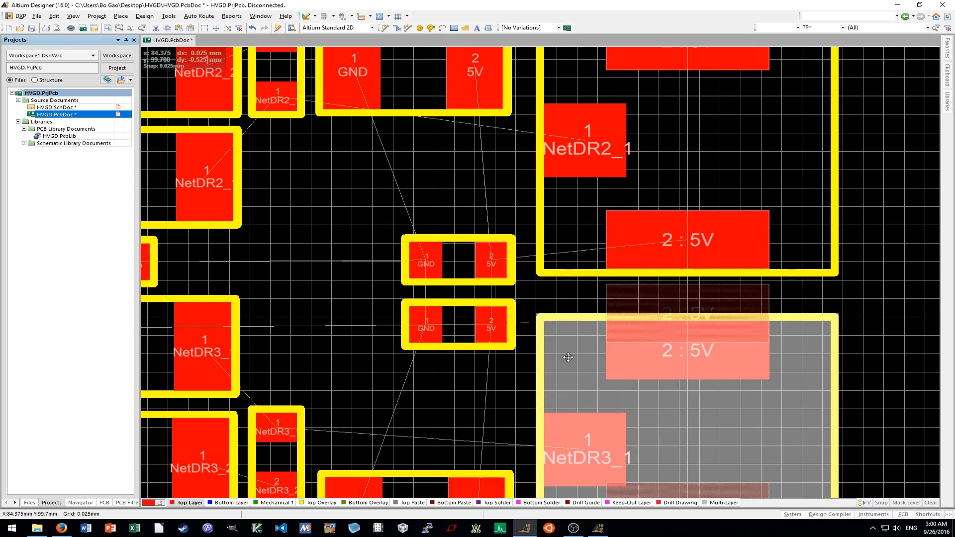
{"action": "scroll", "coordinate": [593, 356], "scroll_direction": "down", "scroll_amount": 3, "text": "ctrl"}
{"action": "scroll", "coordinate": [590, 336], "scroll_direction": "down", "scroll_amount": 1}
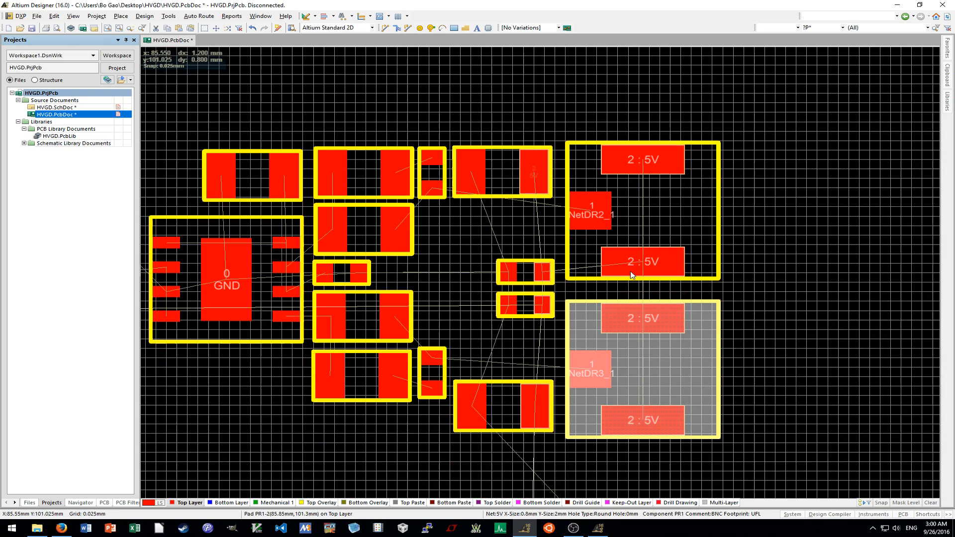
{"action": "left_click", "coordinate": [551, 323]}
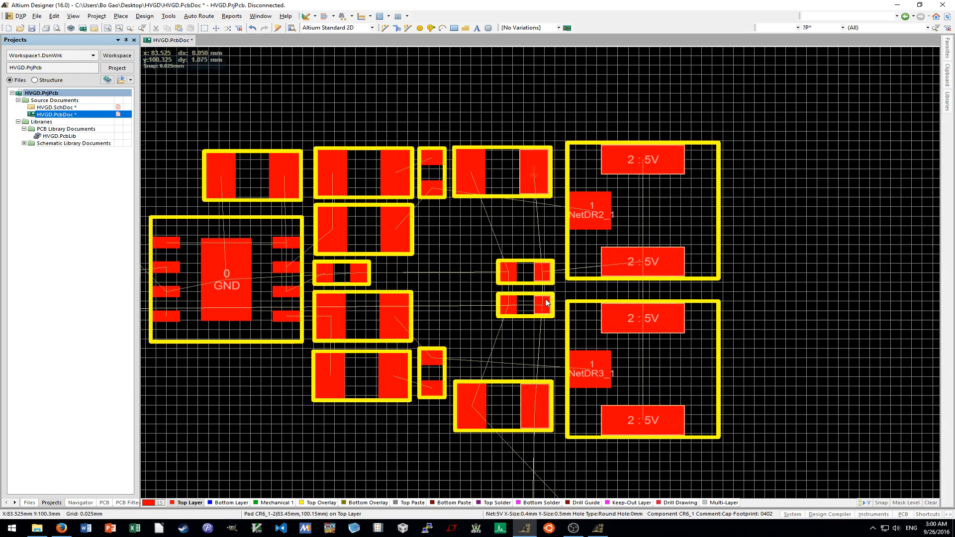
Move the lower UFL connector farther down to widen the gap between the two connectors.
{"action": "scroll", "coordinate": [546, 302], "scroll_direction": "up", "scroll_amount": 2, "text": "ctrl"}
{"action": "scroll", "coordinate": [544, 303], "scroll_direction": "down", "scroll_amount": 3}
{"action": "scroll", "coordinate": [544, 303], "scroll_direction": "down", "scroll_amount": 2, "text": "ctrl"}
{"action": "scroll", "coordinate": [579, 308], "scroll_direction": "up", "scroll_amount": 2, "text": "ctrl"}
{"action": "left_click_drag", "start_coordinate": [578, 307], "coordinate": [557, 330]}
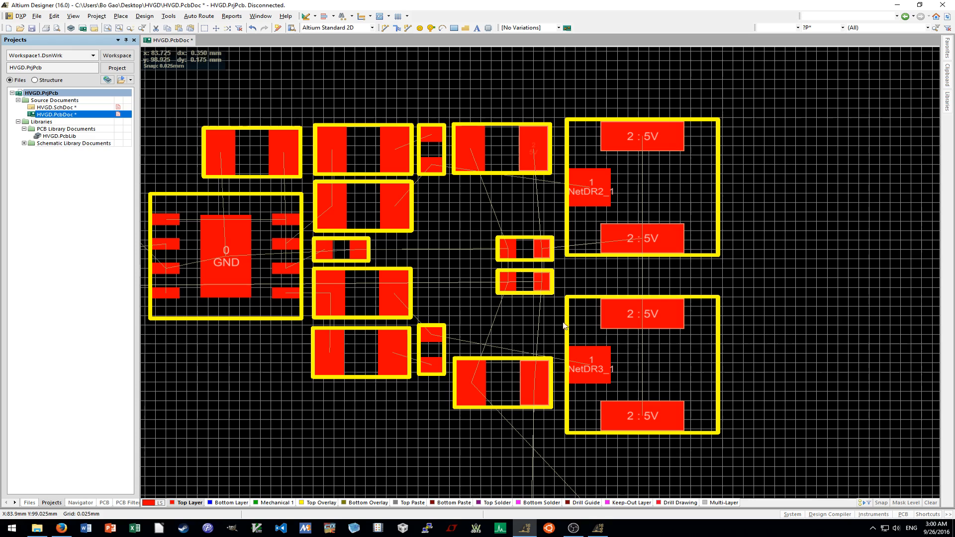
{"action": "scroll", "coordinate": [580, 293], "scroll_direction": "up", "scroll_amount": 2}
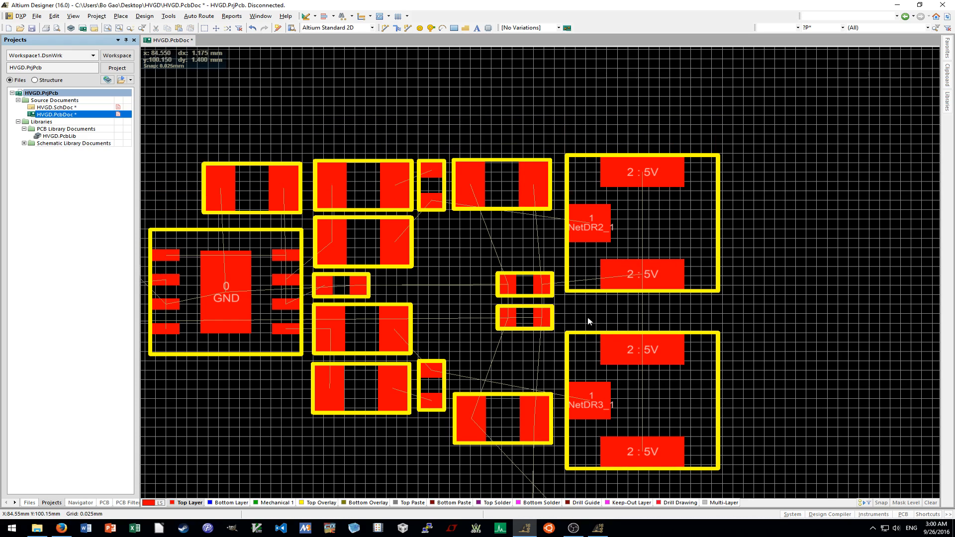
Align the lower 0805 capacitor with the lower connector's bottom edge and the lower 0402 capacitor with its top edge.
{"action": "scroll", "coordinate": [577, 324], "scroll_direction": "up", "scroll_amount": 4, "text": "ctrl"}
{"action": "left_click_drag", "start_coordinate": [401, 301], "coordinate": [395, 365]}
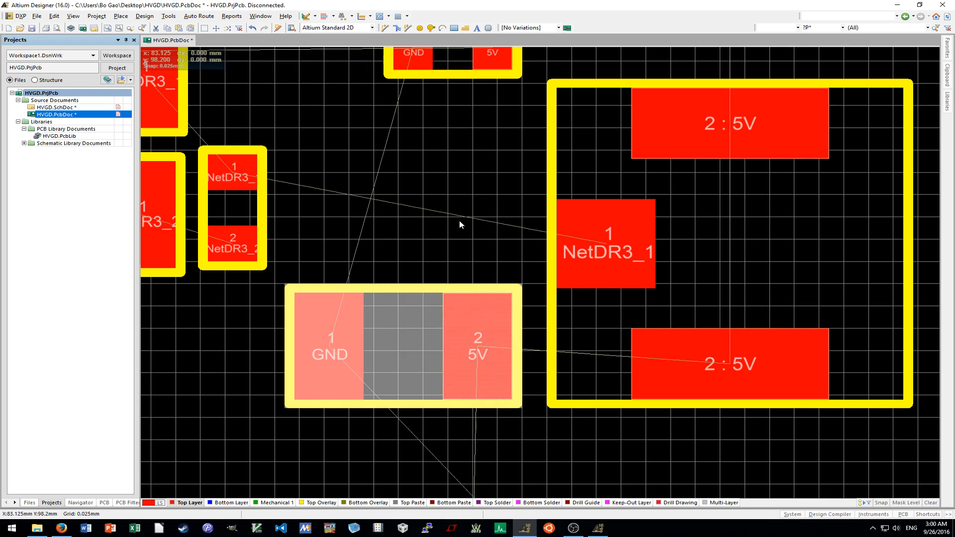
{"action": "scroll", "coordinate": [459, 224], "scroll_direction": "up", "scroll_amount": 3}
{"action": "scroll", "coordinate": [457, 253], "scroll_direction": "up", "scroll_amount": 2, "text": "ctrl"}
{"action": "left_click_drag", "start_coordinate": [444, 257], "coordinate": [444, 351]}
{"action": "left_click", "coordinate": [541, 236]}
Align the upper 0402 capacitor with the upper connector's bottom edge and the upper 0805 capacitor with its top edge.
{"action": "scroll", "coordinate": [512, 249], "scroll_direction": "up", "scroll_amount": 2}
{"action": "left_click_drag", "start_coordinate": [464, 237], "coordinate": [499, 225]}
{"action": "scroll", "coordinate": [478, 228], "scroll_direction": "right", "scroll_amount": 1}
{"action": "scroll", "coordinate": [473, 231], "scroll_direction": "up", "scroll_amount": 3, "text": "ctrl"}
{"action": "mouse_move", "coordinate": [430, 191]}
{"action": "left_mouse_down"}
{"action": "mouse_move", "coordinate": [458, 190]}
{"action": "mouse_move", "coordinate": [436, 175]}
{"action": "left_mouse_up"}
{"action": "left_click", "coordinate": [448, 284]}
{"action": "scroll", "coordinate": [448, 284], "scroll_direction": "down", "scroll_amount": 3, "text": "ctrl"}
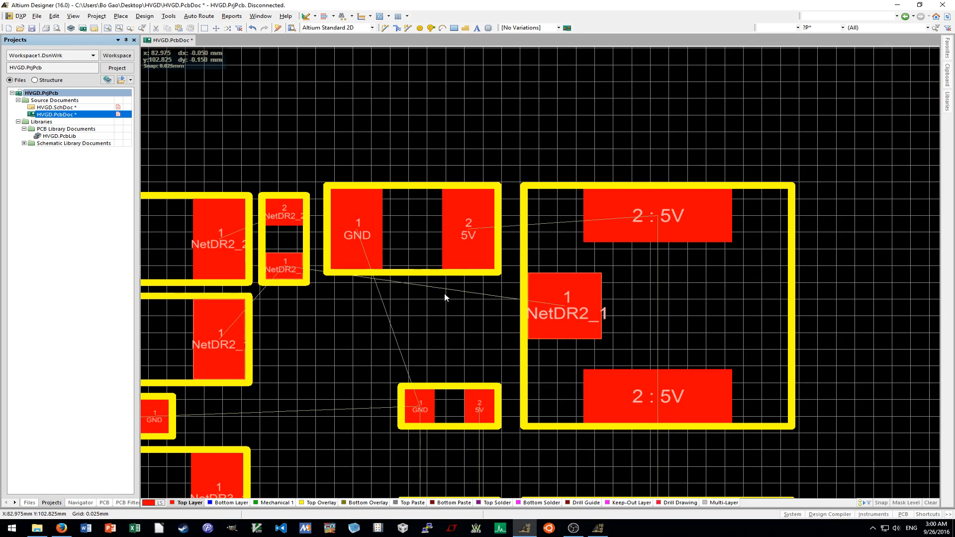
Line up capacitor CR5 and the rest of the top component row with the upper connector's top edge.
{"action": "scroll", "coordinate": [445, 294], "scroll_direction": "up", "scroll_amount": 3, "text": "shift"}
{"action": "scroll", "coordinate": [524, 233], "scroll_direction": "up", "scroll_amount": 3, "text": "ctrl"}
{"action": "left_click_drag", "start_coordinate": [591, 227], "coordinate": [387, 238]}
{"action": "scroll", "coordinate": [587, 198], "scroll_direction": "up", "scroll_amount": 2, "text": "shift"}
{"action": "left_click", "coordinate": [610, 126]}
{"action": "scroll", "coordinate": [568, 239], "scroll_direction": "up", "scroll_amount": 2, "text": "shift"}
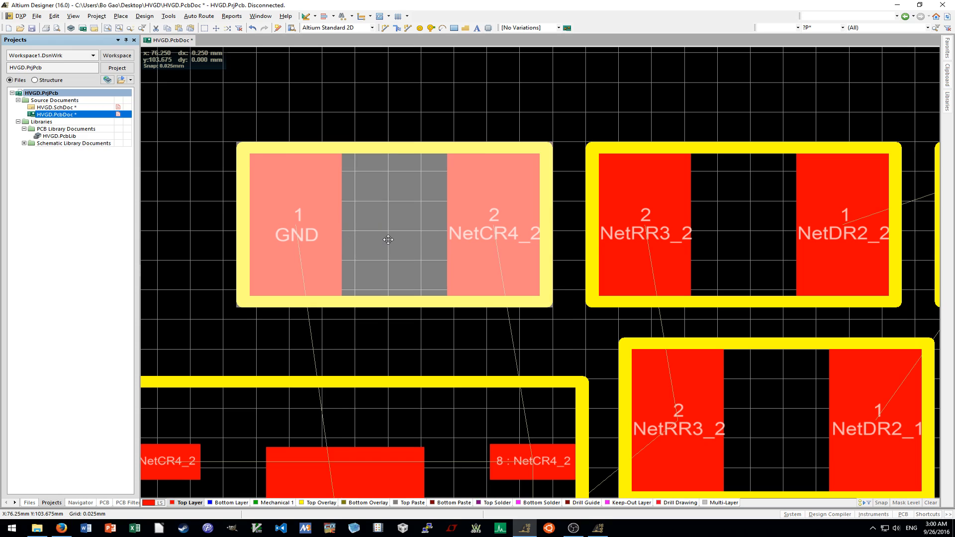
Align the driver IC's right edge with CR5, and left-align the second NetRR3_2 resistor and CR4 with the top resistor.
{"action": "scroll", "coordinate": [418, 255], "scroll_direction": "down", "scroll_amount": 2, "text": "ctrl"}
{"action": "left_click", "coordinate": [502, 308]}
{"action": "scroll", "coordinate": [506, 316], "scroll_direction": "down", "scroll_amount": 1}
{"action": "left_click_drag", "start_coordinate": [481, 309], "coordinate": [456, 266]}
{"action": "left_click_drag", "start_coordinate": [636, 278], "coordinate": [581, 260]}
{"action": "key", "text": "ctrl+shift+Down"}
{"action": "scroll", "coordinate": [629, 289], "scroll_direction": "down", "scroll_amount": 2}
{"action": "left_click", "coordinate": [646, 293]}
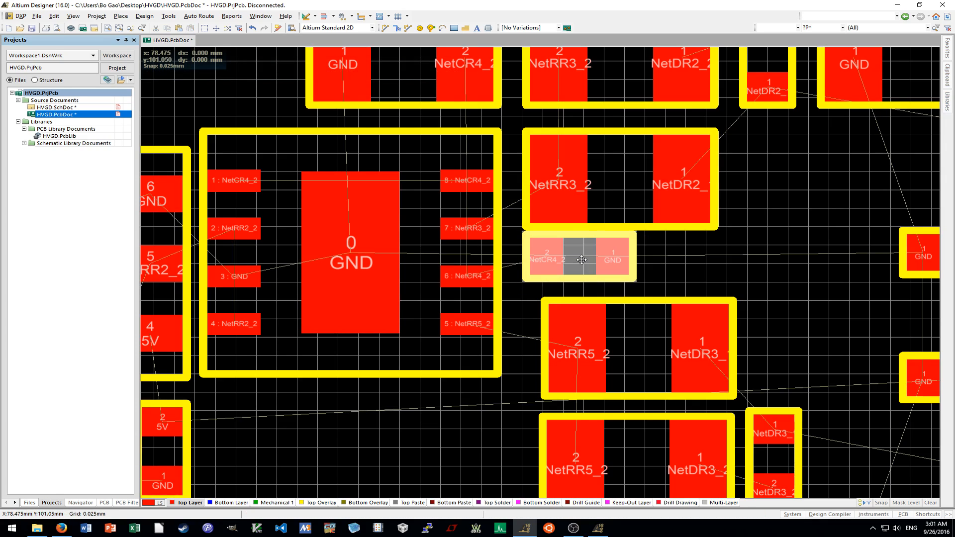
Left-align the two NetRR5_2 resistors with the column above and adjust the vertical spacing around capacitor CR4.
{"action": "key", "text": "ctrl+shift+Down"}
{"action": "scroll", "coordinate": [512, 361], "scroll_direction": "down", "scroll_amount": 2}
{"action": "left_click", "coordinate": [509, 364]}
{"action": "left_click_drag", "start_coordinate": [666, 364], "coordinate": [653, 429]}
{"action": "left_click_drag", "start_coordinate": [633, 242], "coordinate": [615, 267]}
{"action": "left_click_drag", "start_coordinate": [632, 415], "coordinate": [629, 358]}
{"action": "key", "text": "ctrl+shift+Down"}
{"action": "scroll", "coordinate": [635, 374], "scroll_direction": "down", "scroll_amount": 4, "text": "shift"}
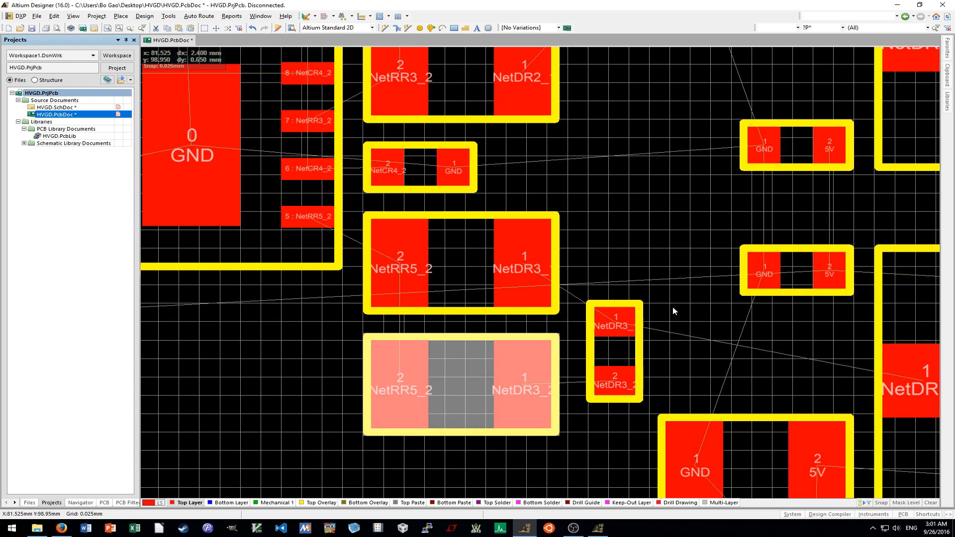
{"action": "left_click", "coordinate": [674, 310]}
Move the small vertical NetDR3 part beside the lower NetRR5_2 resistor, level with its top and bottom edges.
{"action": "scroll", "coordinate": [672, 312], "scroll_direction": "up", "scroll_amount": 5}
{"action": "scroll", "coordinate": [670, 309], "scroll_direction": "up", "scroll_amount": 1}
{"action": "scroll", "coordinate": [649, 289], "scroll_direction": "down", "scroll_amount": 10}
{"action": "scroll", "coordinate": [623, 278], "scroll_direction": "up", "scroll_amount": 2, "text": "ctrl"}
{"action": "left_click_drag", "start_coordinate": [620, 271], "coordinate": [579, 262]}
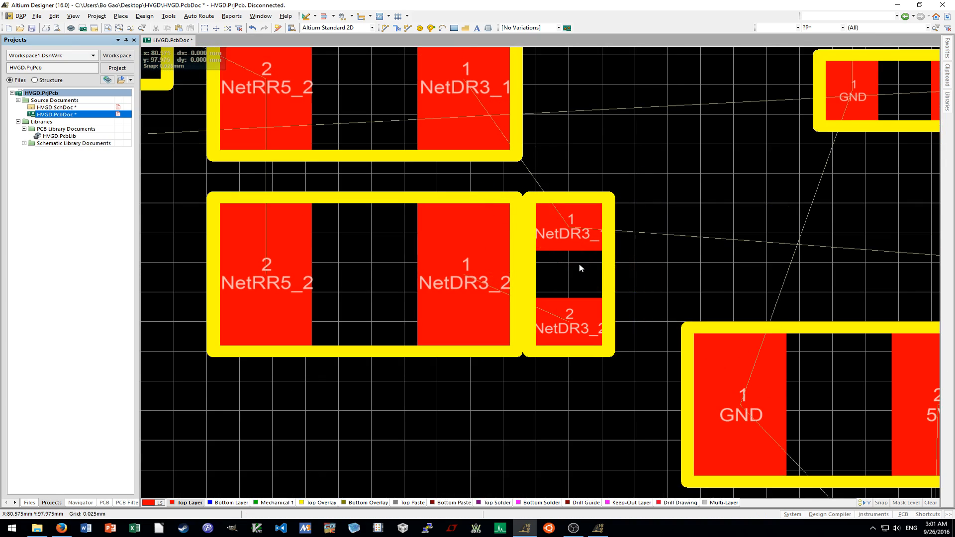
{"action": "scroll", "coordinate": [596, 342], "scroll_direction": "down", "scroll_amount": 6, "text": "ctrl"}
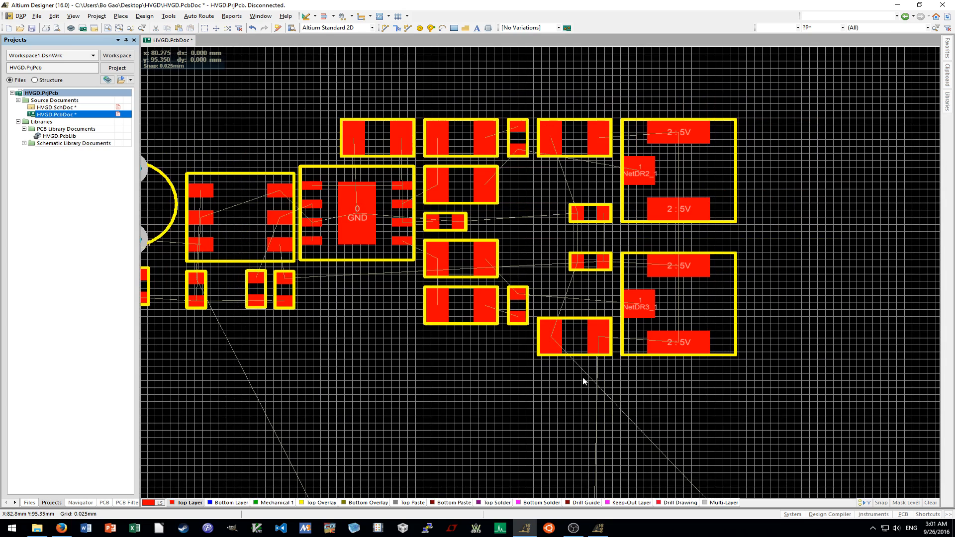
{"action": "scroll", "coordinate": [583, 377], "scroll_direction": "down", "scroll_amount": 1, "text": "shift"}
{"action": "scroll", "coordinate": [584, 378], "scroll_direction": "up", "scroll_amount": 2, "text": "shift"}
{"action": "left_click_drag", "start_coordinate": [603, 345], "coordinate": [612, 323]}
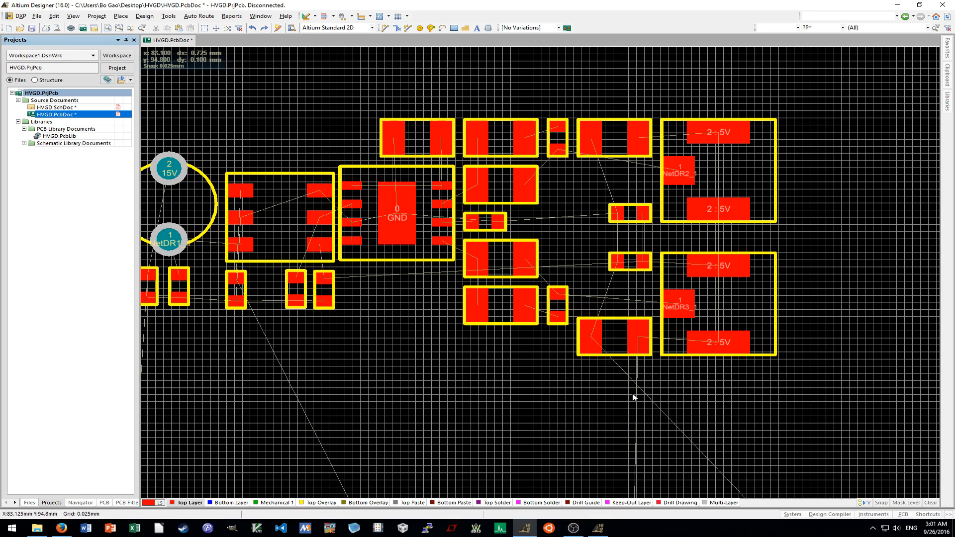
{"action": "scroll", "coordinate": [633, 397], "scroll_direction": "up", "scroll_amount": 1, "text": "ctrl"}
{"action": "scroll", "coordinate": [633, 396], "scroll_direction": "down", "scroll_amount": 3, "text": "ctrl"}
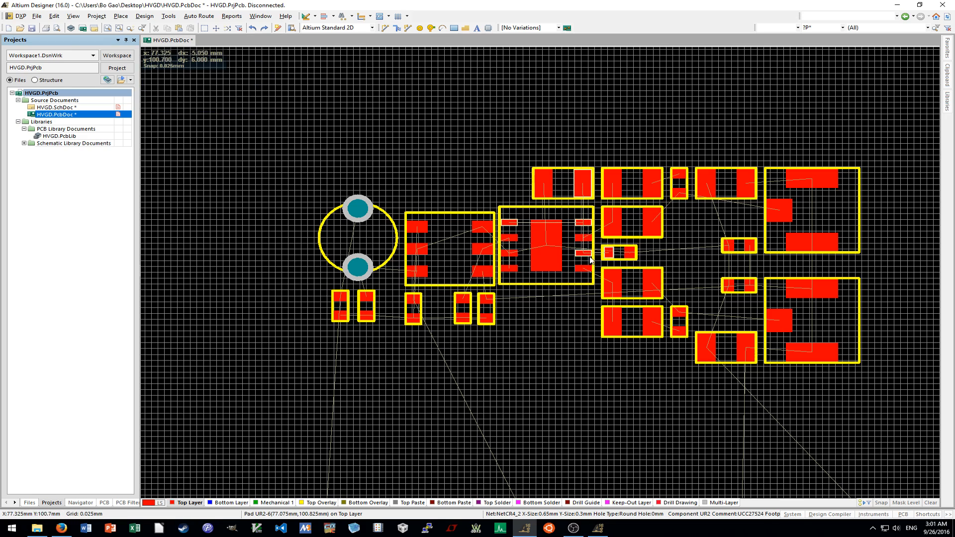
{"action": "key", "text": "shift"}
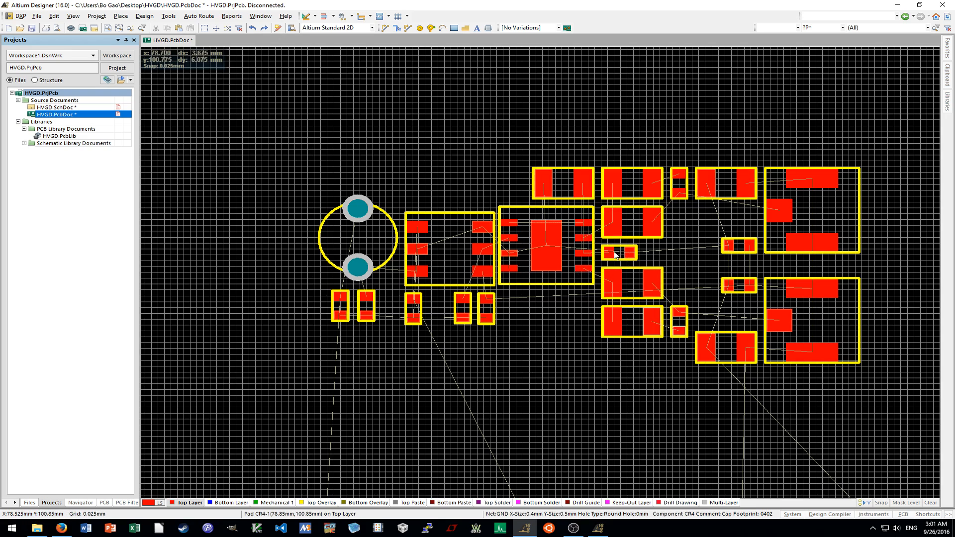
Shift the 0402 capacitor CR4 slightly right, away from pin 6 of the driver IC.
{"action": "scroll", "coordinate": [635, 256], "scroll_direction": "up", "scroll_amount": 3, "text": "ctrl"}
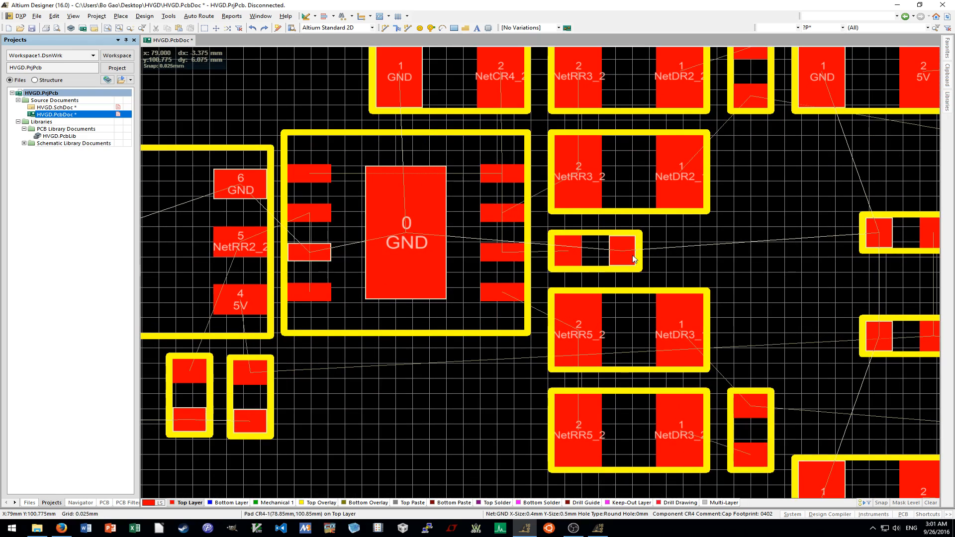
{"action": "left_click_drag", "start_coordinate": [595, 252], "coordinate": [612, 252]}
{"action": "scroll", "coordinate": [604, 256], "scroll_direction": "up", "scroll_amount": 1, "text": "ctrl"}
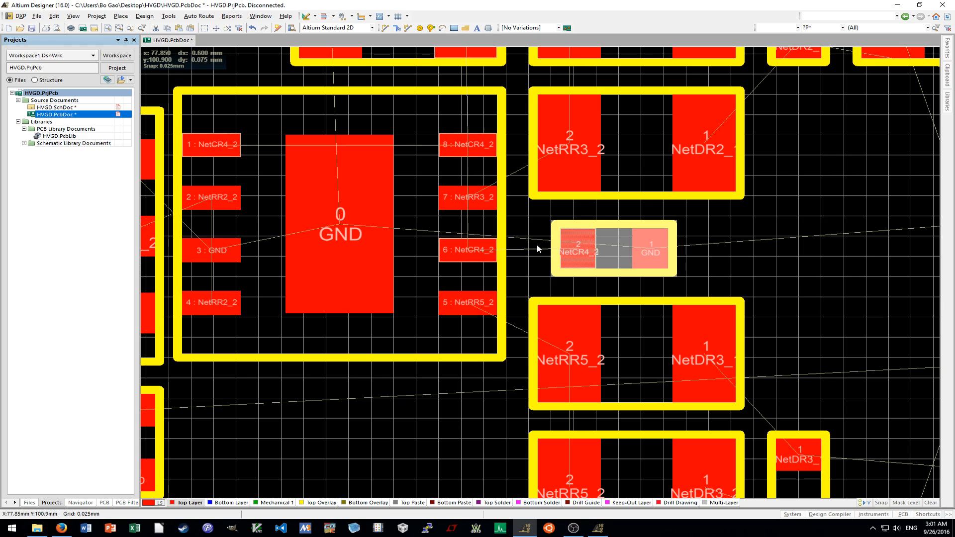
{"action": "left_click", "coordinate": [537, 245]}
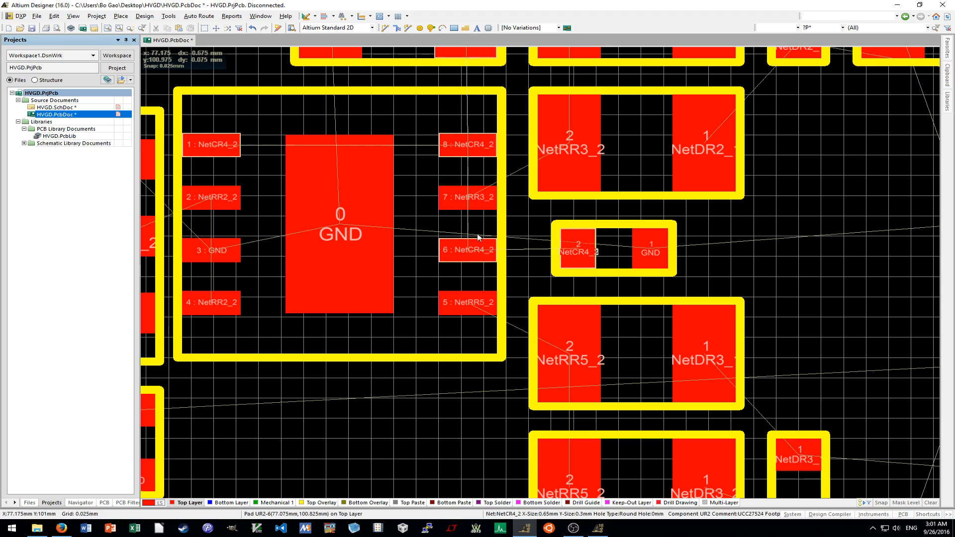
{"action": "scroll", "coordinate": [525, 254], "scroll_direction": "down", "scroll_amount": 1, "text": "ctrl"}
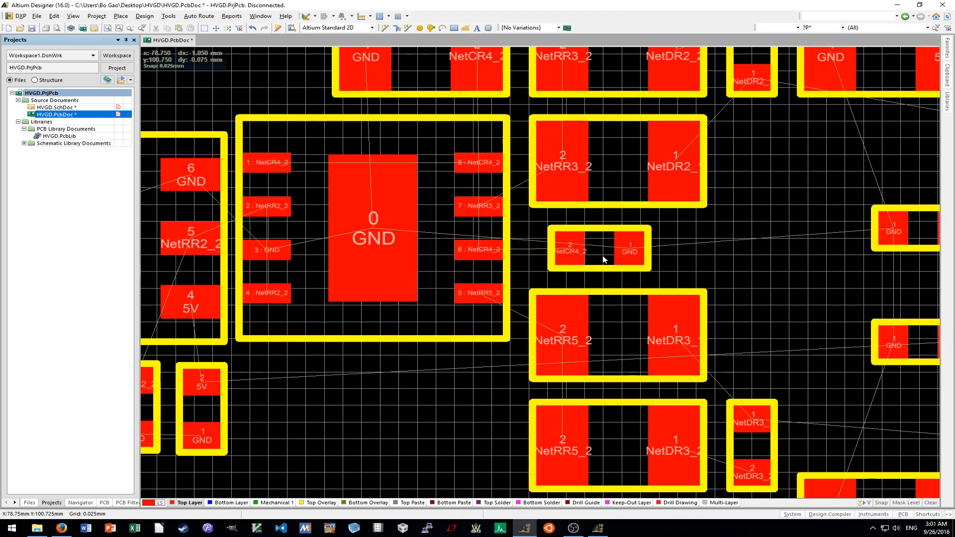
{"action": "scroll", "coordinate": [471, 392], "scroll_direction": "down", "scroll_amount": 4, "text": "ctrl"}
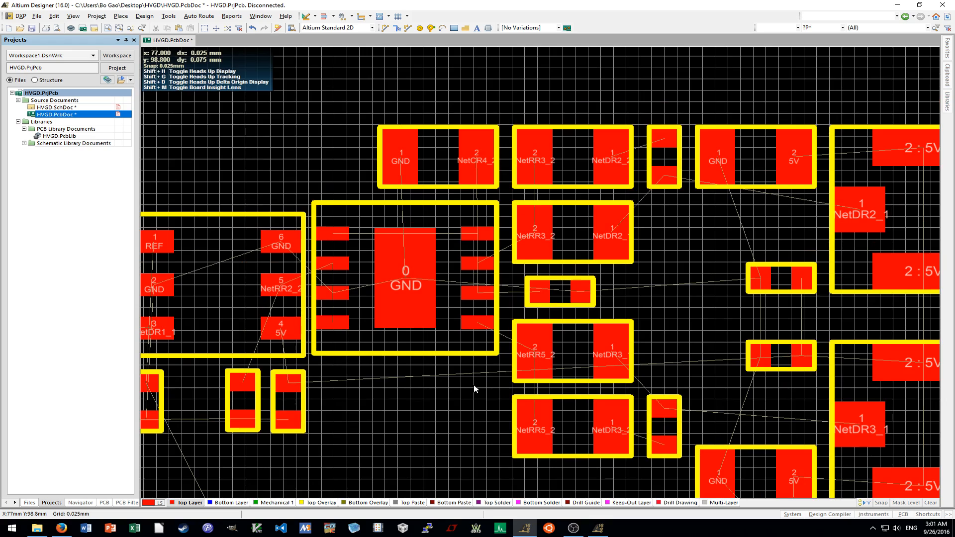
{"action": "scroll", "coordinate": [502, 408], "scroll_direction": "down", "scroll_amount": 2}
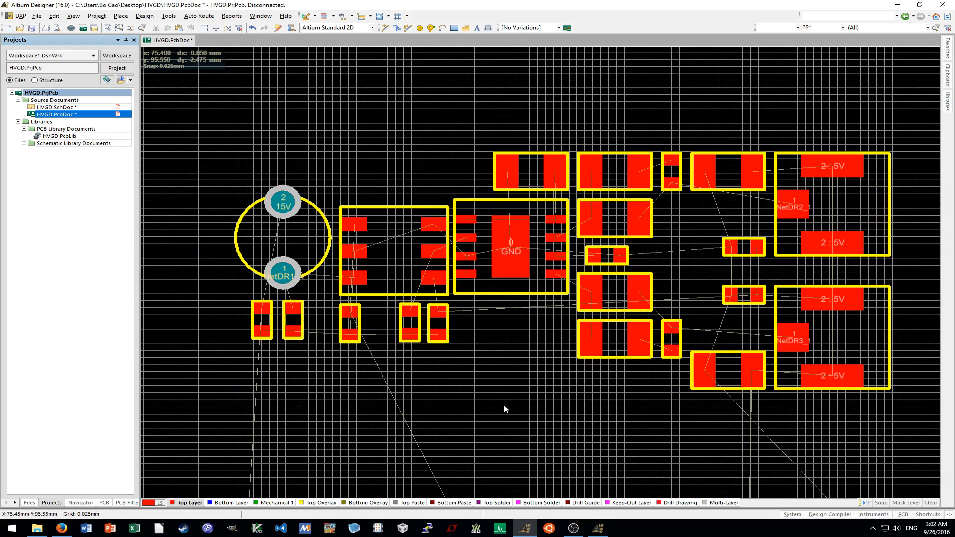
{"action": "key", "text": "o"}
{"action": "key", "text": "c"}
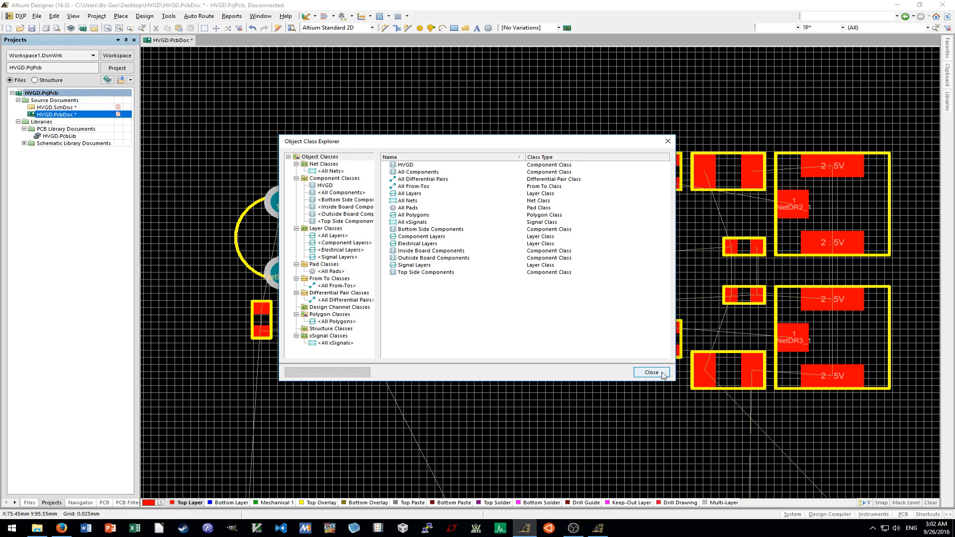
{"action": "key", "text": "Escape"}
Try a via with a 0.3 mm hole and 0.5 mm diameter between pin 6 of the driver IC and capacitor CR4.
{"action": "key", "text": "p"}
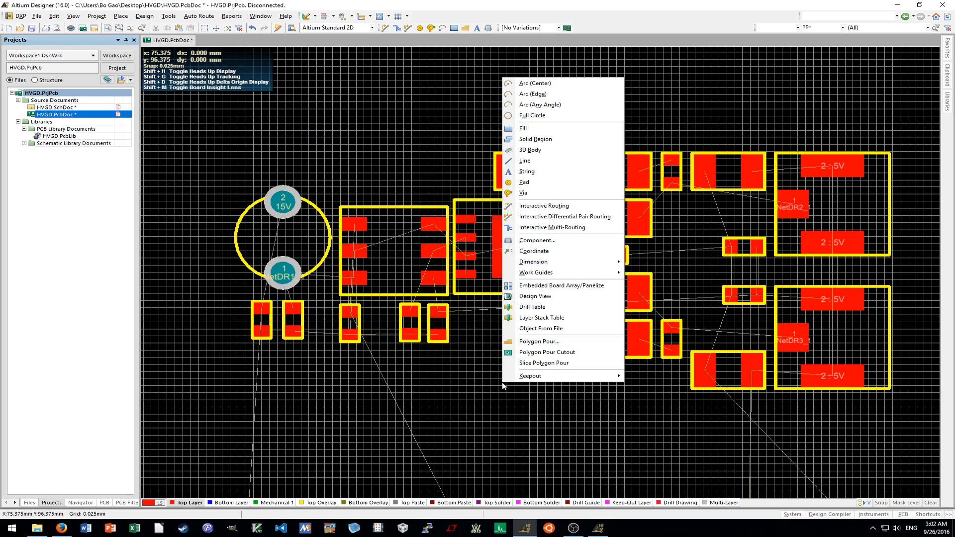
{"action": "key", "text": "v"}
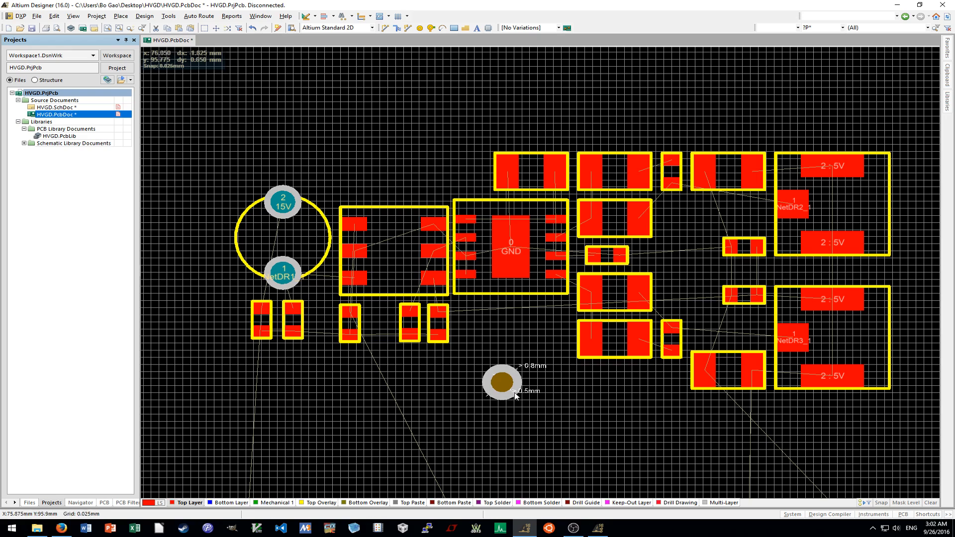
{"action": "key", "text": "Tab"}
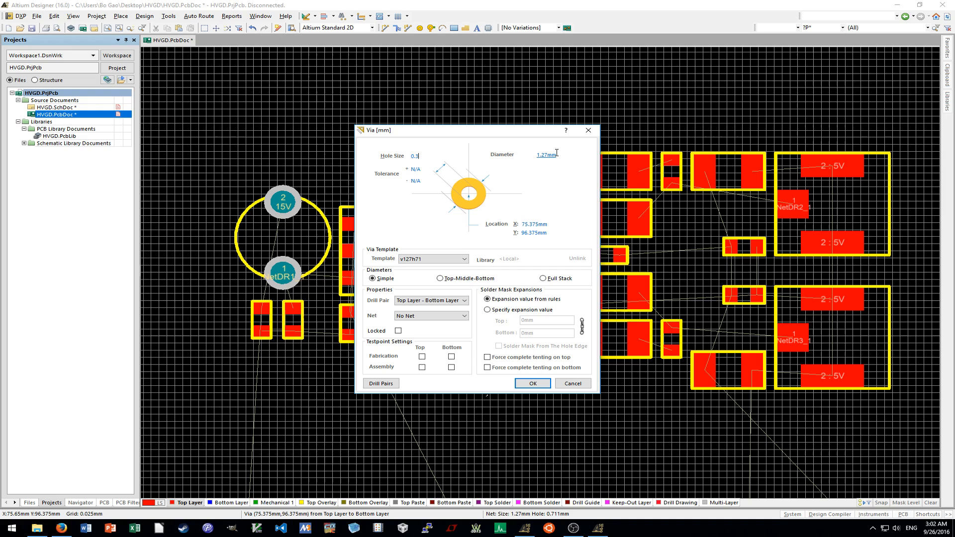
{"action": "key", "text": "Return"}
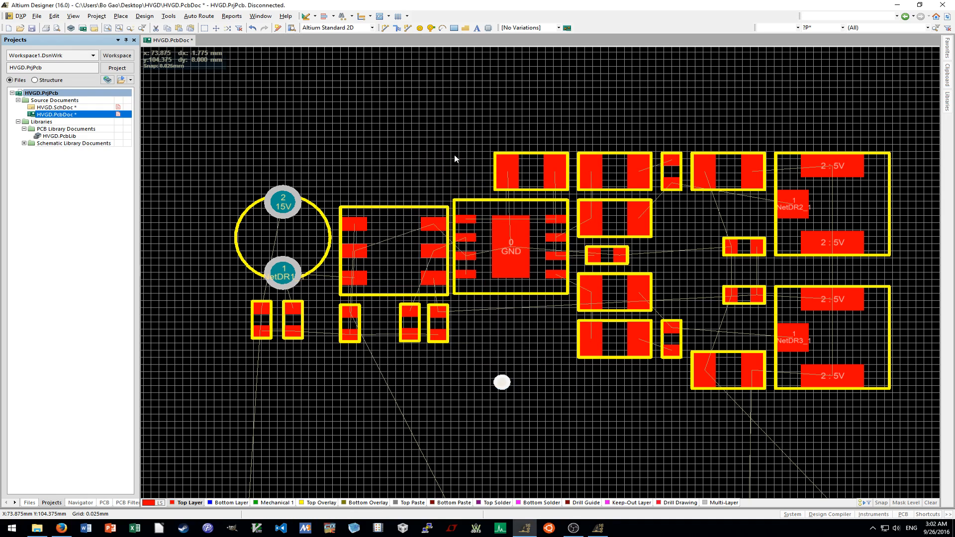
{"action": "scroll", "coordinate": [522, 366], "scroll_direction": "up", "scroll_amount": 2, "text": "ctrl"}
{"action": "left_click_drag", "start_coordinate": [488, 388], "coordinate": [624, 169]}
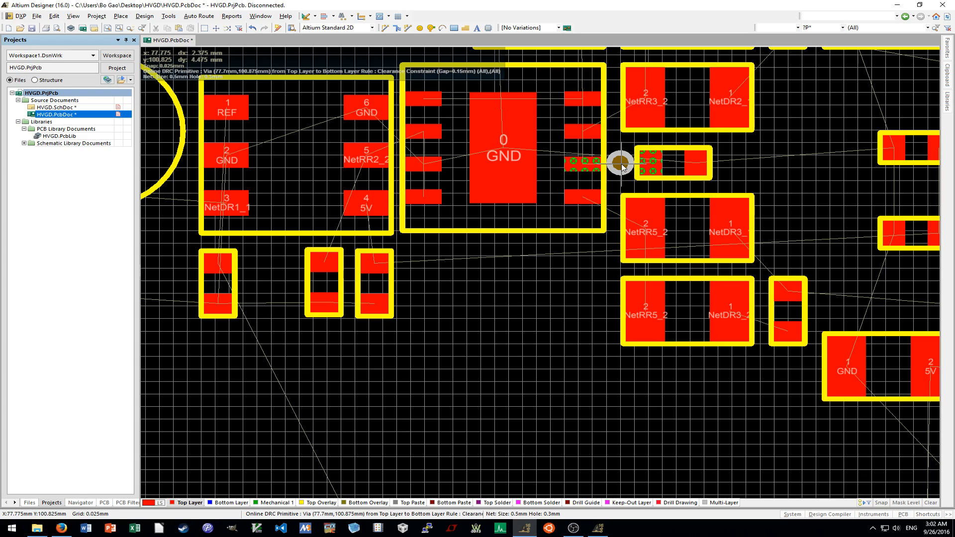
{"action": "left_click_drag", "start_coordinate": [622, 166], "coordinate": [522, 305]}
{"action": "key", "text": "Escape"}
Examine the connections and spacing between round part DR1, comparator UR1 and driver IC UR2, and compare them with the input block.
{"action": "scroll", "coordinate": [554, 304], "scroll_direction": "down", "scroll_amount": 3, "text": "ctrl"}
{"action": "scroll", "coordinate": [565, 230], "scroll_direction": "up", "scroll_amount": 2, "text": "ctrl"}
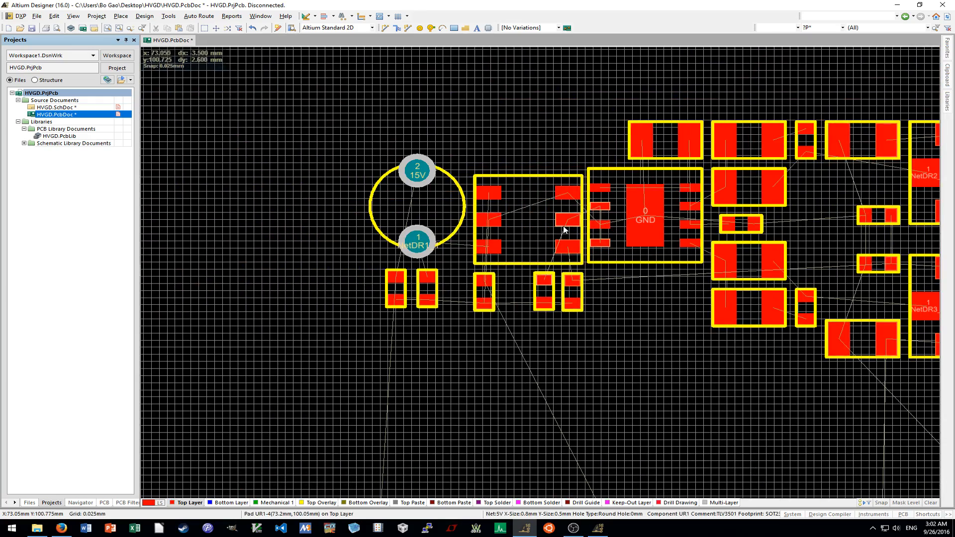
{"action": "scroll", "coordinate": [565, 230], "scroll_direction": "up", "scroll_amount": 2, "text": "ctrl"}
{"action": "scroll", "coordinate": [568, 248], "scroll_direction": "down", "scroll_amount": 3, "text": "ctrl"}
{"action": "scroll", "coordinate": [582, 269], "scroll_direction": "up", "scroll_amount": 1, "text": "ctrl"}
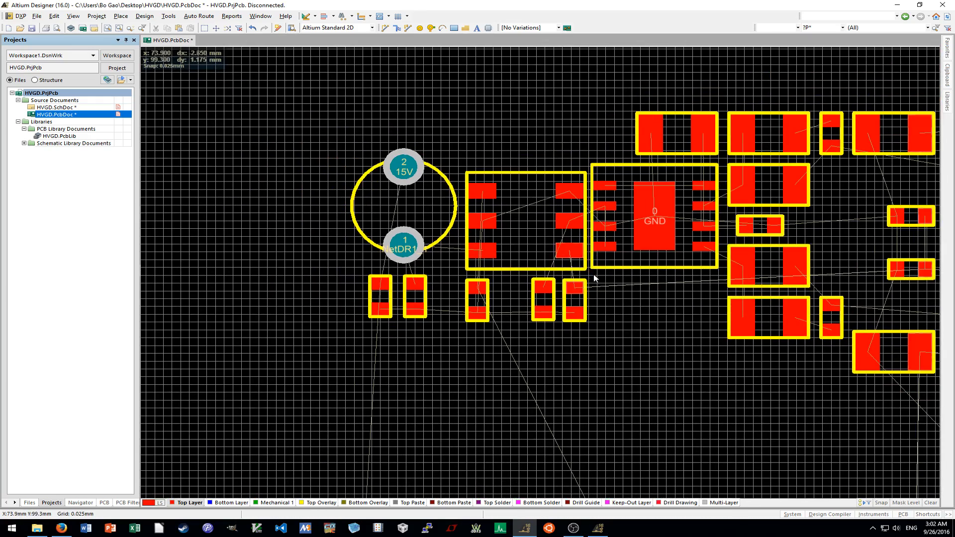
{"action": "scroll", "coordinate": [595, 278], "scroll_direction": "right", "scroll_amount": 3, "text": "shift"}
{"action": "scroll", "coordinate": [488, 293], "scroll_direction": "down", "scroll_amount": 1}
{"action": "scroll", "coordinate": [488, 294], "scroll_direction": "left", "scroll_amount": 2, "text": "shift"}
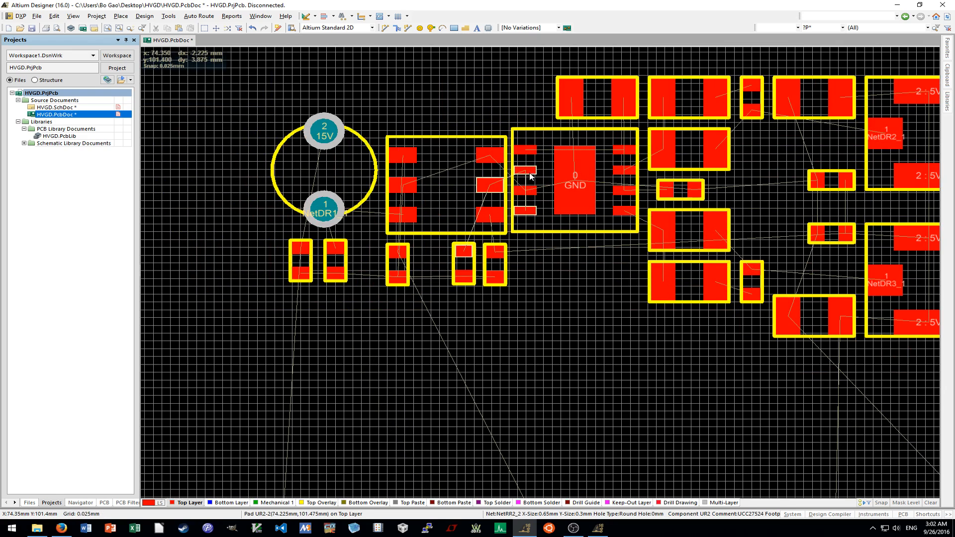
{"action": "scroll", "coordinate": [419, 188], "scroll_direction": "down", "scroll_amount": 2, "text": "ctrl"}
{"action": "scroll", "coordinate": [454, 209], "scroll_direction": "left", "scroll_amount": 7, "text": "shift"}
{"action": "scroll", "coordinate": [668, 199], "scroll_direction": "right", "scroll_amount": 3, "text": "shift"}
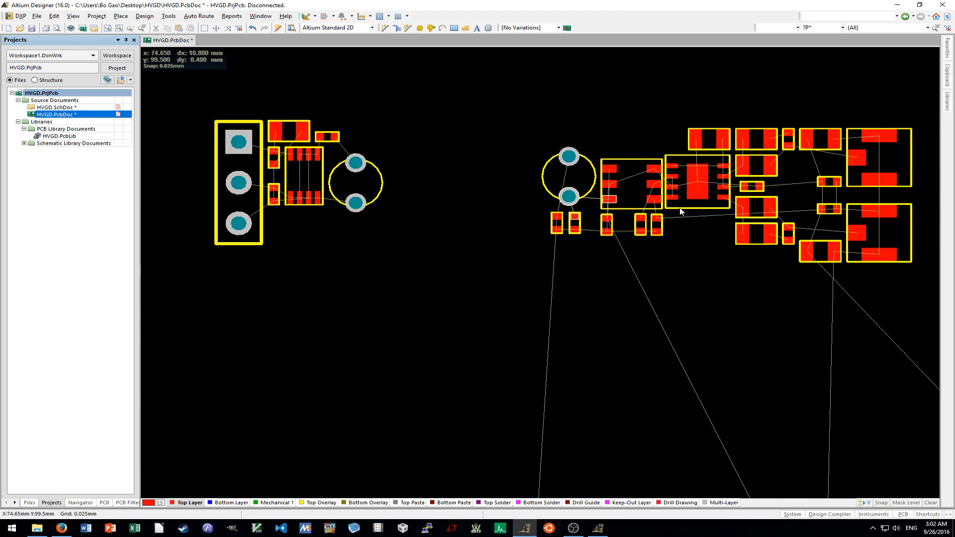
{"action": "scroll", "coordinate": [680, 211], "scroll_direction": "left", "scroll_amount": 1, "text": "shift"}
{"action": "scroll", "coordinate": [680, 211], "scroll_direction": "right", "scroll_amount": 1, "text": "shift"}
{"action": "scroll", "coordinate": [680, 211], "scroll_direction": "left", "scroll_amount": 2, "text": "shift"}
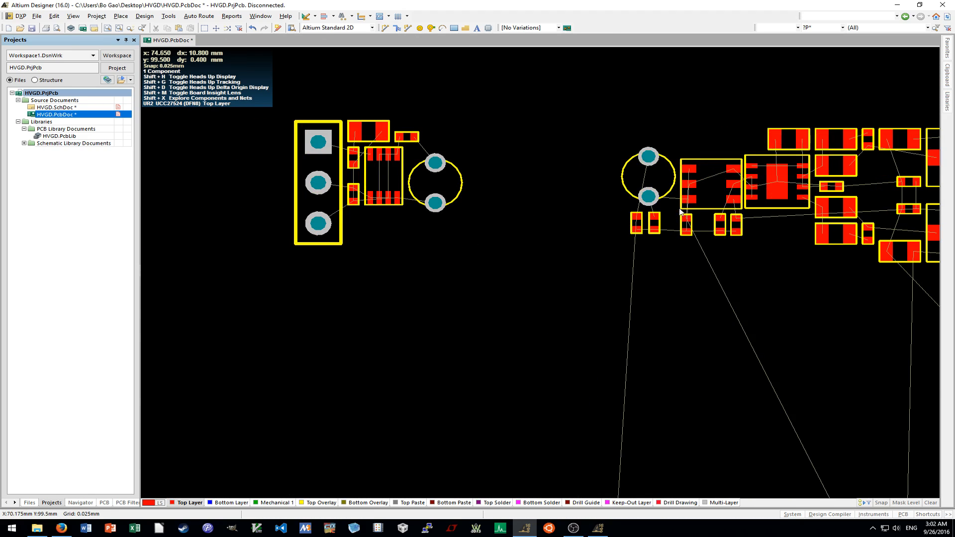
Bring the round two-pin part DR1 level with the round part DI1, placed back beside the comparator.
{"action": "scroll", "coordinate": [621, 188], "scroll_direction": "up", "scroll_amount": 3, "text": "ctrl"}
{"action": "scroll", "coordinate": [677, 173], "scroll_direction": "up", "scroll_amount": 1, "text": "ctrl"}
{"action": "left_click_drag", "start_coordinate": [709, 171], "coordinate": [331, 189]}
{"action": "scroll", "coordinate": [250, 191], "scroll_direction": "up", "scroll_amount": 3, "text": "ctrl"}
{"action": "scroll", "coordinate": [514, 195], "scroll_direction": "up", "scroll_amount": 3, "text": "shift"}
{"action": "scroll", "coordinate": [514, 195], "scroll_direction": "up", "scroll_amount": 2, "text": "ctrl"}
{"action": "left_click_drag", "start_coordinate": [502, 194], "coordinate": [710, 219]}
{"action": "scroll", "coordinate": [467, 225], "scroll_direction": "down", "scroll_amount": 6, "text": "ctrl"}
{"action": "scroll", "coordinate": [710, 220], "scroll_direction": "right", "scroll_amount": 4, "text": "shift"}
{"action": "left_click_drag", "start_coordinate": [598, 303], "coordinate": [831, 302]}
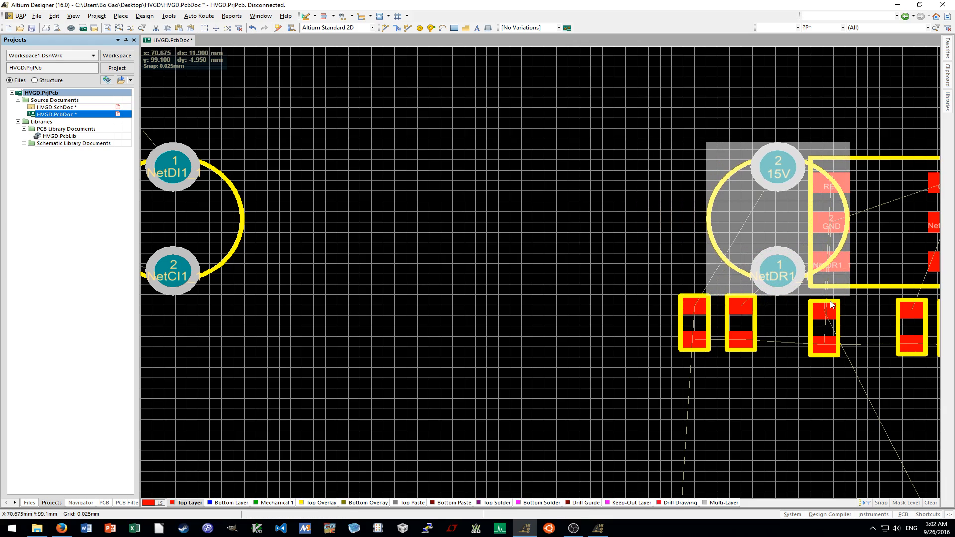
{"action": "scroll", "coordinate": [829, 303], "scroll_direction": "down", "scroll_amount": 2, "text": "ctrl"}
{"action": "scroll", "coordinate": [784, 355], "scroll_direction": "right", "scroll_amount": 3, "text": "shift"}
{"action": "left_click", "coordinate": [781, 386]}
Select the comparator, the driver IC and their surrounding parts and move the group right, clear of DR1's outline.
{"action": "scroll", "coordinate": [759, 388], "scroll_direction": "right", "scroll_amount": 2, "text": "shift"}
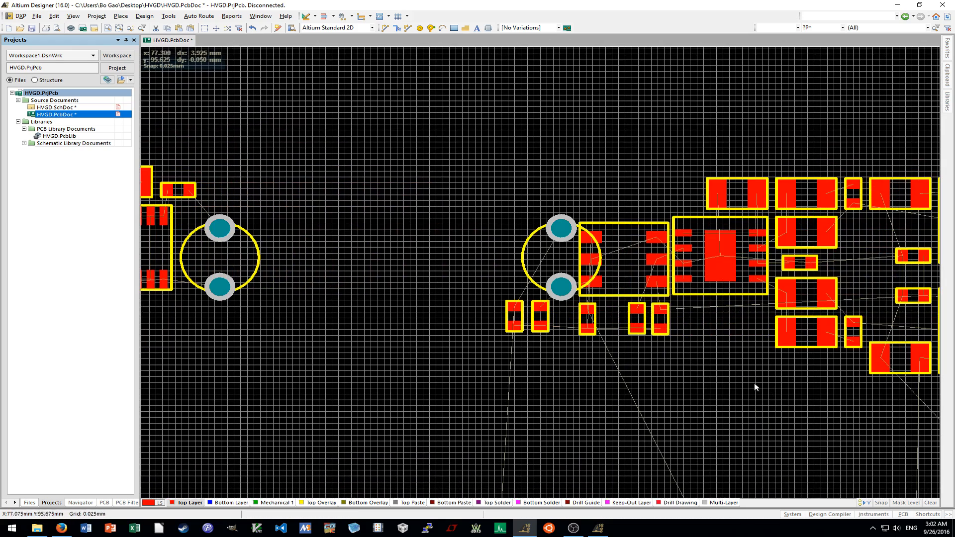
{"action": "scroll", "coordinate": [709, 372], "scroll_direction": "down", "scroll_amount": 2, "text": "ctrl"}
{"action": "left_click_drag", "start_coordinate": [628, 235], "coordinate": [622, 395]}
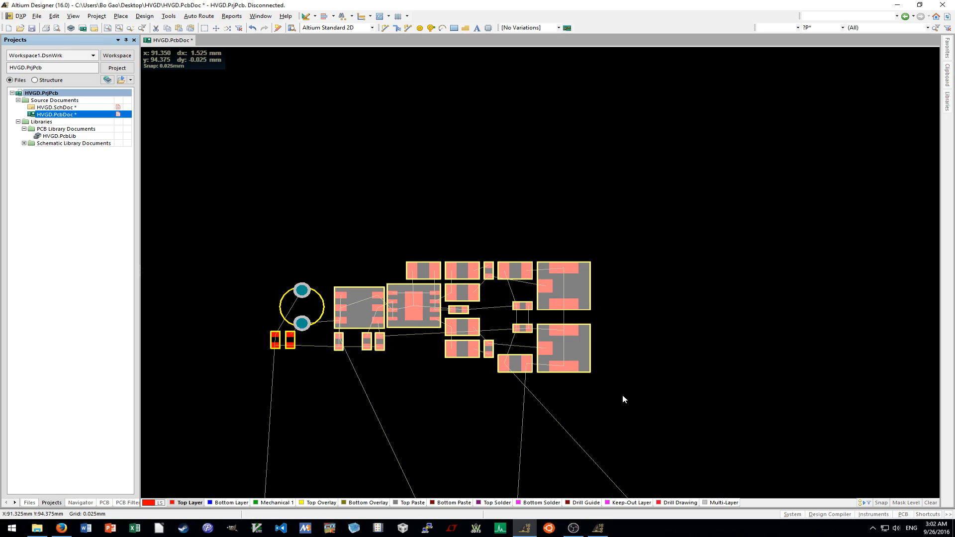
{"action": "left_click", "coordinate": [389, 399]}
Shift comparator UR1 slightly left and up, widening its gap to the driver IC.
{"action": "scroll", "coordinate": [432, 376], "scroll_direction": "left", "scroll_amount": 3, "text": "shift"}
{"action": "scroll", "coordinate": [432, 373], "scroll_direction": "up", "scroll_amount": 3, "text": "ctrl"}
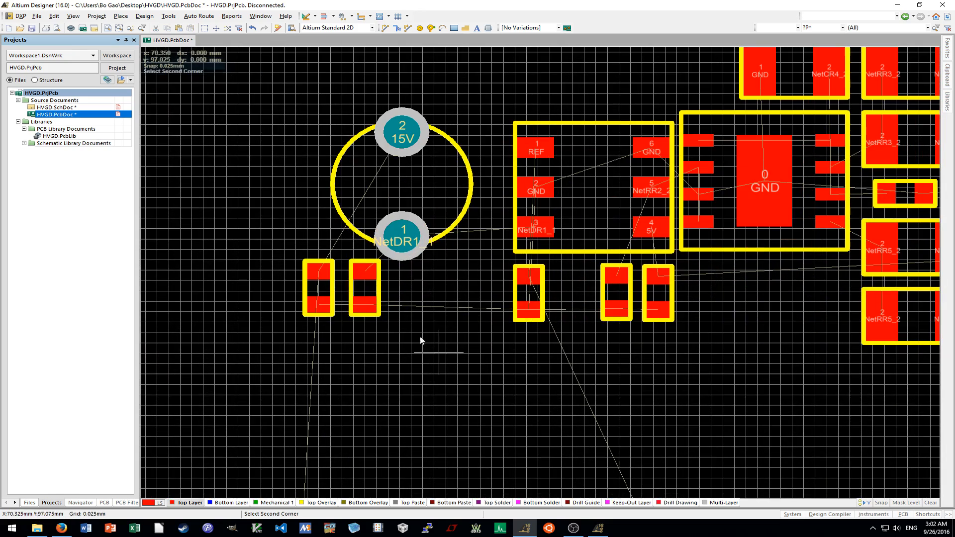
{"action": "scroll", "coordinate": [438, 367], "scroll_direction": "right", "scroll_amount": 2, "text": "shift"}
{"action": "scroll", "coordinate": [471, 374], "scroll_direction": "up", "scroll_amount": 2}
{"action": "scroll", "coordinate": [422, 276], "scroll_direction": "left", "scroll_amount": 2, "text": "shift"}
{"action": "scroll", "coordinate": [554, 265], "scroll_direction": "up", "scroll_amount": 2, "text": "ctrl"}
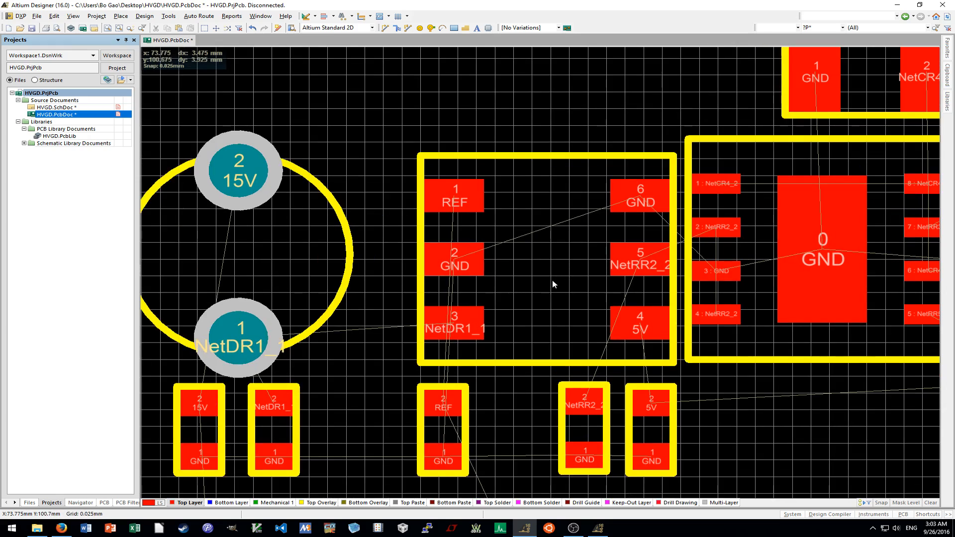
{"action": "scroll", "coordinate": [552, 280], "scroll_direction": "down", "scroll_amount": 3, "text": "ctrl"}
{"action": "scroll", "coordinate": [492, 363], "scroll_direction": "up", "scroll_amount": 3, "text": "ctrl"}
{"action": "scroll", "coordinate": [495, 355], "scroll_direction": "up", "scroll_amount": 1, "text": "ctrl"}
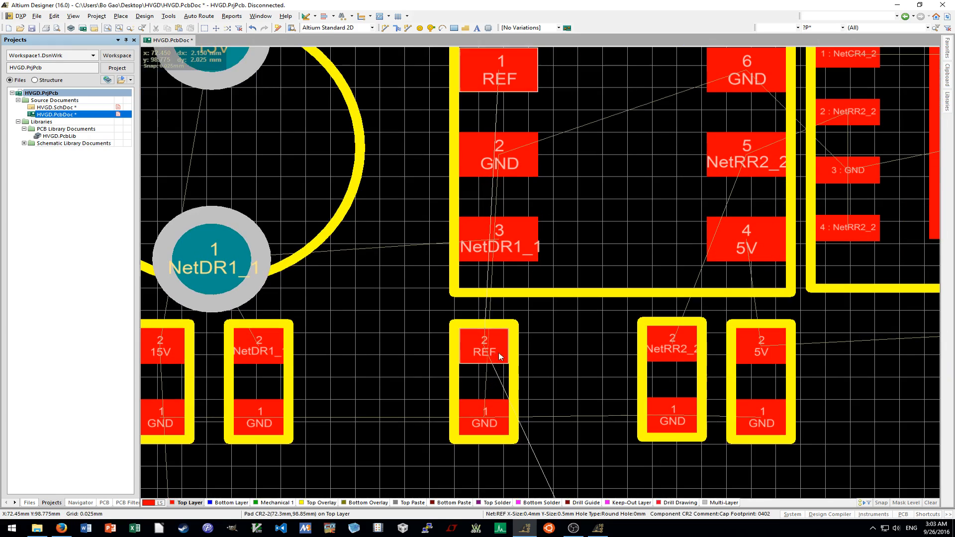
{"action": "scroll", "coordinate": [500, 355], "scroll_direction": "up", "scroll_amount": 1}
{"action": "scroll", "coordinate": [619, 294], "scroll_direction": "right", "scroll_amount": 1, "text": "shift"}
{"action": "mouse_move", "coordinate": [541, 294]}
{"action": "left_mouse_down"}
{"action": "mouse_move", "coordinate": [554, 291]}
{"action": "mouse_move", "coordinate": [528, 288]}
{"action": "left_mouse_up"}
{"action": "scroll", "coordinate": [345, 368], "scroll_direction": "down", "scroll_amount": 2, "text": "ctrl"}
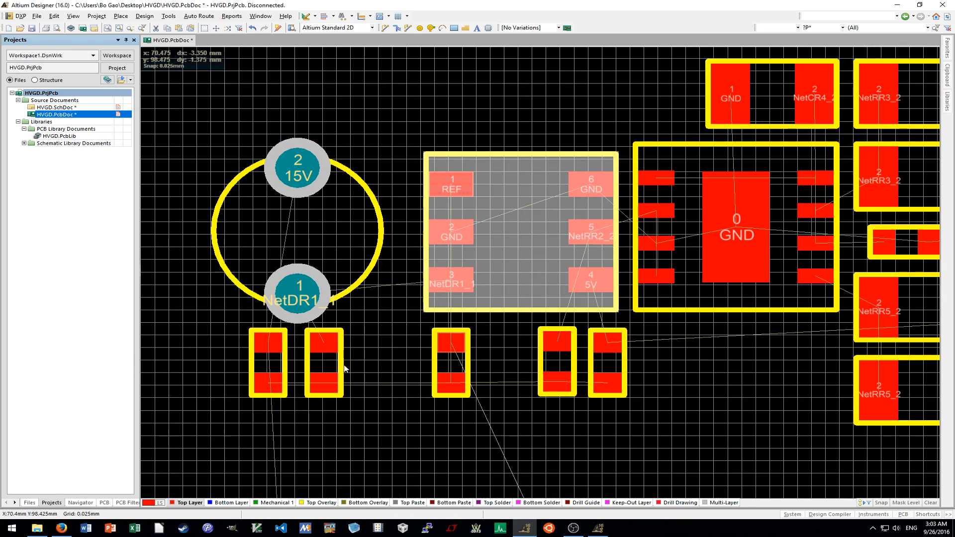
{"action": "left_click", "coordinate": [350, 367]}
Left-align capacitor CR2 with the comparator's left edge, just below it.
{"action": "scroll", "coordinate": [461, 362], "scroll_direction": "up", "scroll_amount": 2, "text": "ctrl"}
{"action": "left_click_drag", "start_coordinate": [440, 361], "coordinate": [427, 336]}
{"action": "left_click_drag", "start_coordinate": [430, 336], "coordinate": [431, 357]}
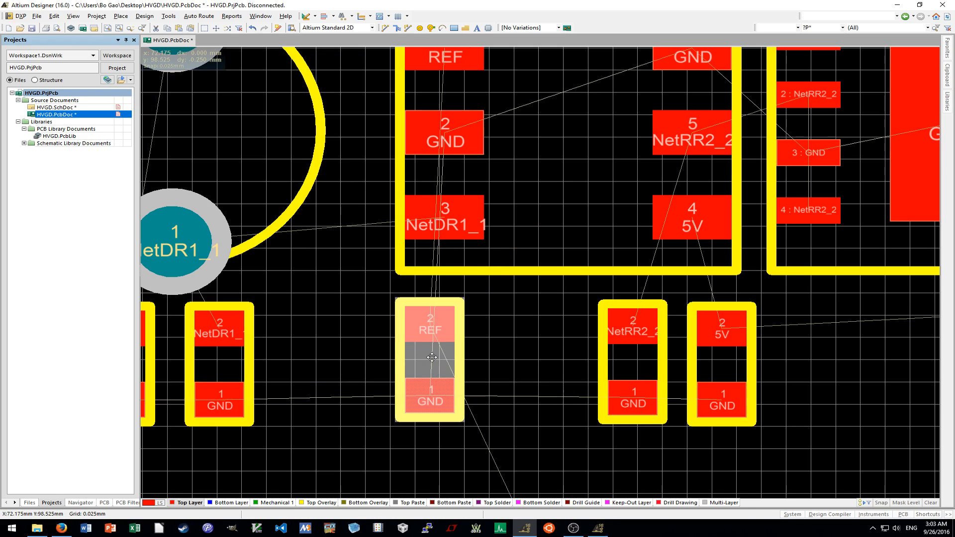
Right-align the 5V capacitor with the comparator's right edge and place the NetRR2_2 part beside it, level with CR2.
{"action": "left_click_drag", "start_coordinate": [632, 363], "coordinate": [565, 363]}
{"action": "mouse_move", "coordinate": [715, 361]}
{"action": "left_mouse_down"}
{"action": "mouse_move", "coordinate": [706, 337]}
{"action": "mouse_move", "coordinate": [714, 357]}
{"action": "left_mouse_up"}
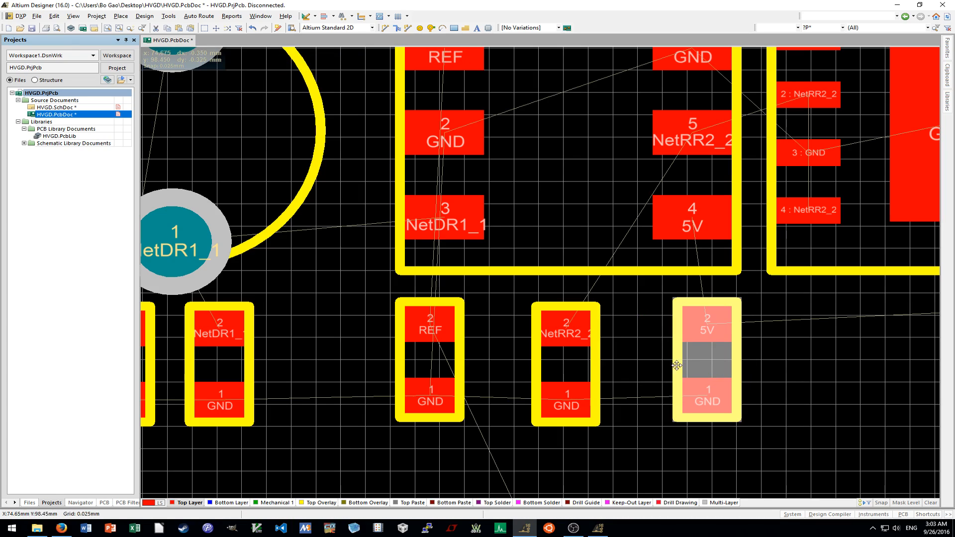
{"action": "left_click_drag", "start_coordinate": [565, 362], "coordinate": [636, 358]}
{"action": "left_click", "coordinate": [521, 387]}
{"action": "scroll", "coordinate": [535, 386], "scroll_direction": "down", "scroll_amount": 3, "text": "ctrl"}
{"action": "scroll", "coordinate": [537, 392], "scroll_direction": "down", "scroll_amount": 1, "text": "ctrl"}
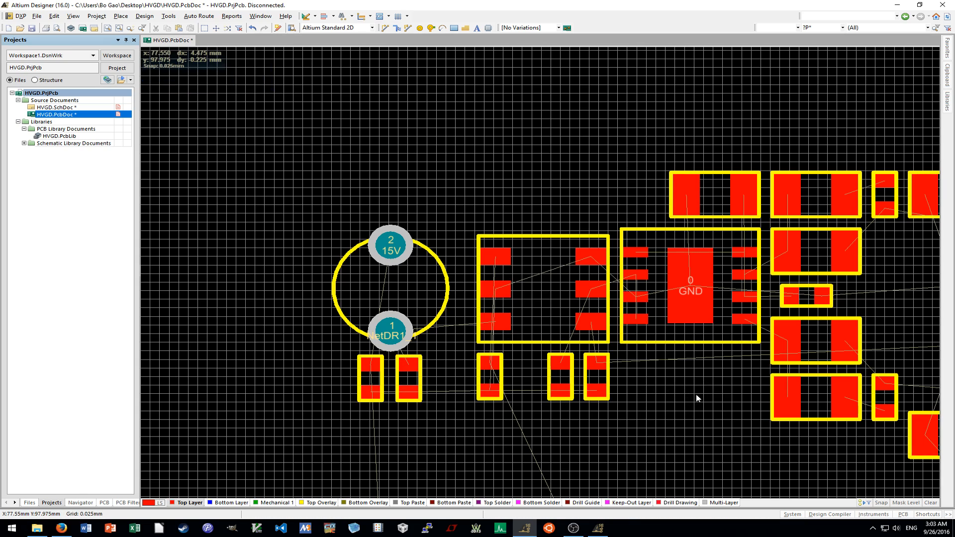
Move the small NetDR1_1 part right beside capacitor CR2, level with its top and bottom edges.
{"action": "scroll", "coordinate": [422, 394], "scroll_direction": "up", "scroll_amount": 3, "text": "ctrl"}
{"action": "left_click_drag", "start_coordinate": [383, 353], "coordinate": [499, 343]}
{"action": "left_click", "coordinate": [526, 344]}
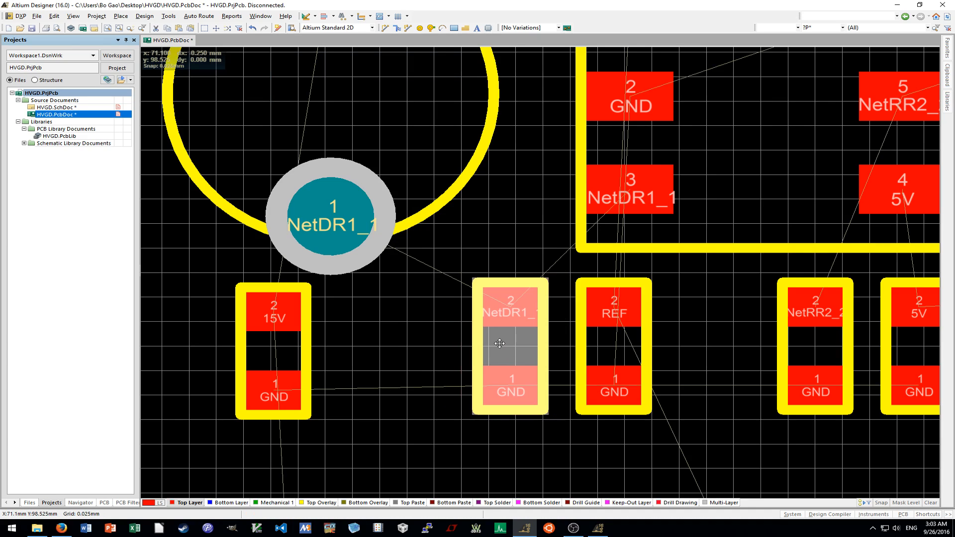
{"action": "left_click", "coordinate": [384, 350]}
Move capacitor CR1 below DR1 so that its left edge aligns with the left edge of DR1's circle.
{"action": "right_click_drag", "start_coordinate": [271, 342], "coordinate": [391, 343]}
{"action": "left_click_drag", "start_coordinate": [391, 343], "coordinate": [316, 337]}
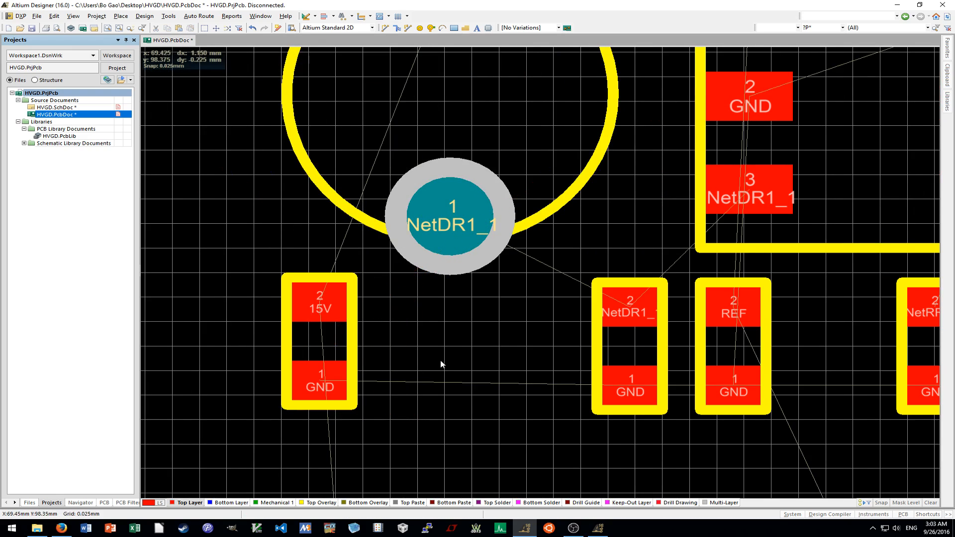
{"action": "scroll", "coordinate": [440, 361], "scroll_direction": "down", "scroll_amount": 2, "text": "ctrl"}
{"action": "scroll", "coordinate": [440, 366], "scroll_direction": "down", "scroll_amount": 3, "text": "shift"}
{"action": "scroll", "coordinate": [440, 366], "scroll_direction": "up", "scroll_amount": 1}
{"action": "left_click", "coordinate": [308, 265]}
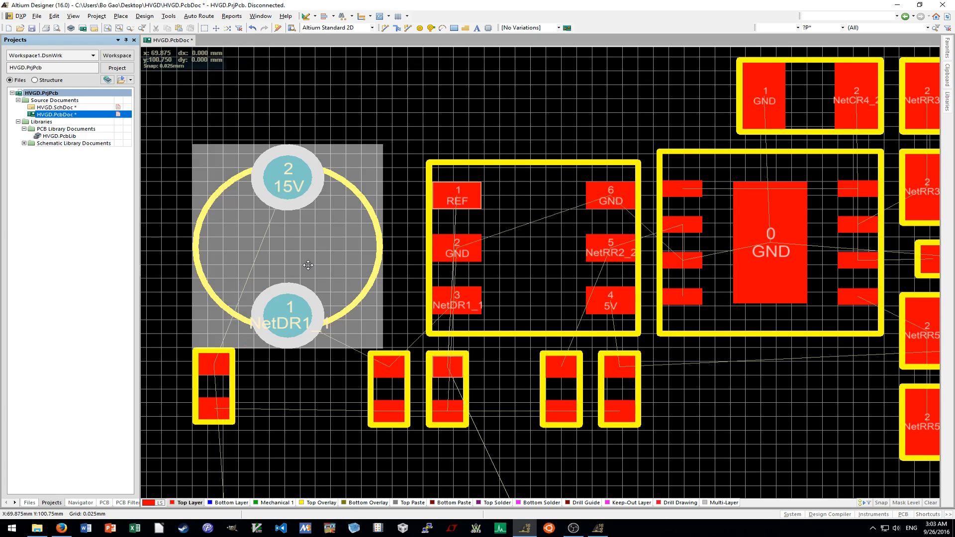
{"action": "mouse_move", "coordinate": [308, 265]}
{"action": "left_mouse_down"}
{"action": "mouse_move", "coordinate": [339, 264]}
{"action": "mouse_move", "coordinate": [307, 265]}
{"action": "left_mouse_up"}
{"action": "scroll", "coordinate": [441, 105], "scroll_direction": "down", "scroll_amount": 3, "text": "ctrl"}
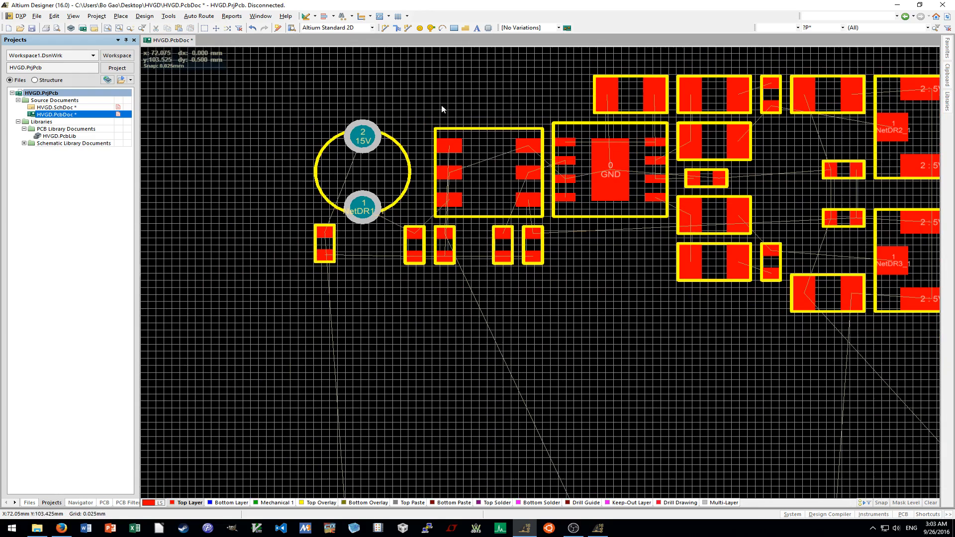
Shift the comparator, the driver IC and their surrounding parts left as a group, closer to DR1.
{"action": "left_click_drag", "start_coordinate": [398, 77], "coordinate": [652, 362]}
{"action": "scroll", "coordinate": [520, 187], "scroll_direction": "up", "scroll_amount": 3, "text": "ctrl"}
{"action": "right_click_drag", "start_coordinate": [503, 162], "coordinate": [426, 165]}
{"action": "left_click_drag", "start_coordinate": [426, 165], "coordinate": [456, 165]}
{"action": "scroll", "coordinate": [477, 179], "scroll_direction": "down", "scroll_amount": 5, "text": "ctrl"}
{"action": "left_click", "coordinate": [492, 312]}
{"action": "right_click_drag", "start_coordinate": [456, 308], "coordinate": [497, 306]}
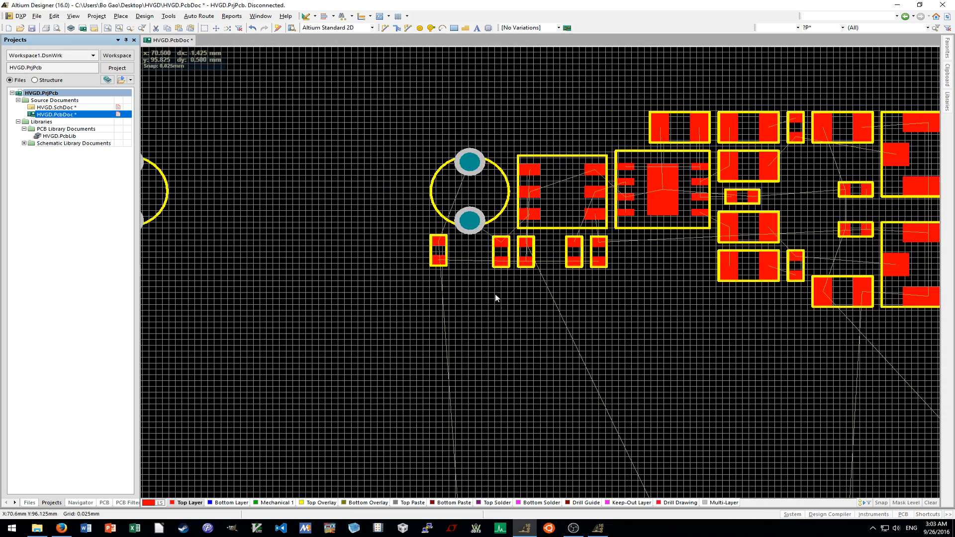
Lower capacitor CR1 slightly so it is level with the row of small parts below the comparator.
{"action": "scroll", "coordinate": [438, 249], "scroll_direction": "up", "scroll_amount": 5, "text": "ctrl"}
{"action": "scroll", "coordinate": [414, 254], "scroll_direction": "up", "scroll_amount": 1}
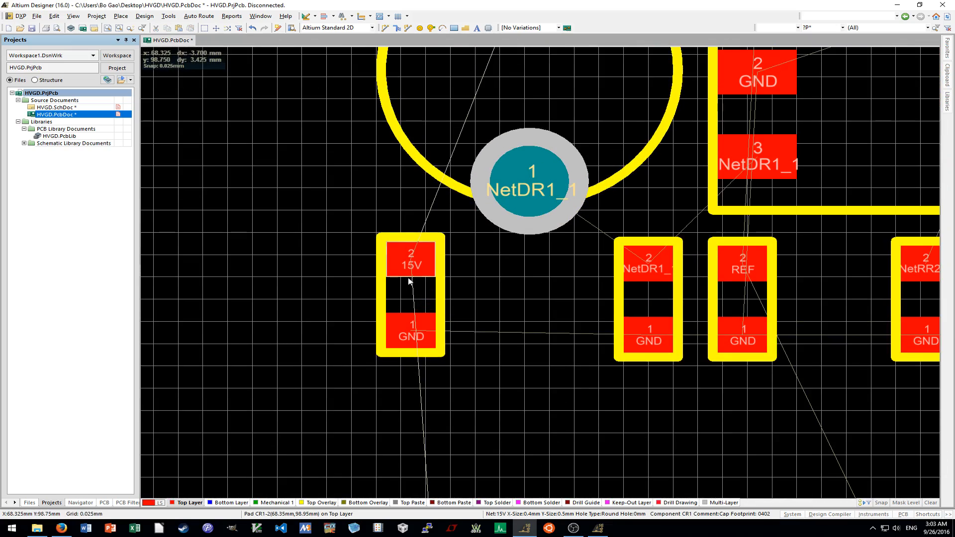
{"action": "scroll", "coordinate": [543, 324], "scroll_direction": "down", "scroll_amount": 3, "text": "ctrl"}
{"action": "scroll", "coordinate": [502, 329], "scroll_direction": "up", "scroll_amount": 3, "text": "ctrl"}
{"action": "scroll", "coordinate": [503, 329], "scroll_direction": "up", "scroll_amount": 2, "text": "ctrl"}
{"action": "left_click_drag", "start_coordinate": [396, 288], "coordinate": [395, 296]}
{"action": "left_click_drag", "start_coordinate": [334, 426], "coordinate": [764, 375]}
Check the top edge of the three-pin connector against the top row of the driver stage using a selection rectangle.
{"action": "scroll", "coordinate": [747, 423], "scroll_direction": "down", "scroll_amount": 12, "text": "ctrl"}
{"action": "scroll", "coordinate": [745, 420], "scroll_direction": "down", "scroll_amount": 7, "text": "shift"}
{"action": "scroll", "coordinate": [726, 449], "scroll_direction": "down", "scroll_amount": 4, "text": "ctrl"}
{"action": "scroll", "coordinate": [721, 450], "scroll_direction": "down", "scroll_amount": 1, "text": "shift"}
{"action": "scroll", "coordinate": [711, 453], "scroll_direction": "down", "scroll_amount": 2, "text": "shift"}
{"action": "scroll", "coordinate": [521, 435], "scroll_direction": "down", "scroll_amount": 2}
{"action": "scroll", "coordinate": [523, 430], "scroll_direction": "down", "scroll_amount": 1, "text": "shift"}
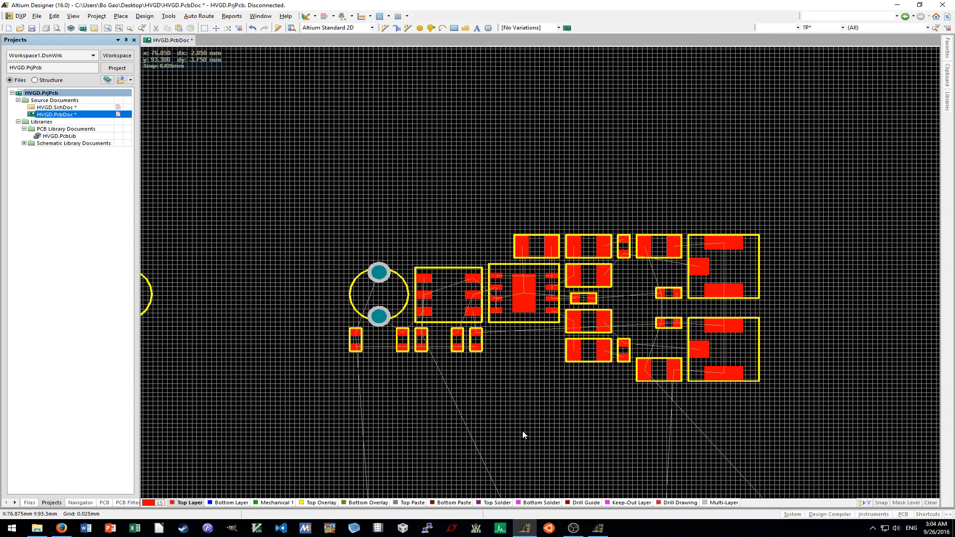
{"action": "scroll", "coordinate": [522, 433], "scroll_direction": "down", "scroll_amount": 2, "text": "ctrl"}
{"action": "scroll", "coordinate": [522, 431], "scroll_direction": "up", "scroll_amount": 2, "text": "shift"}
{"action": "scroll", "coordinate": [309, 270], "scroll_direction": "up", "scroll_amount": 2, "text": "ctrl"}
{"action": "left_click_drag", "start_coordinate": [273, 258], "coordinate": [886, 322]}
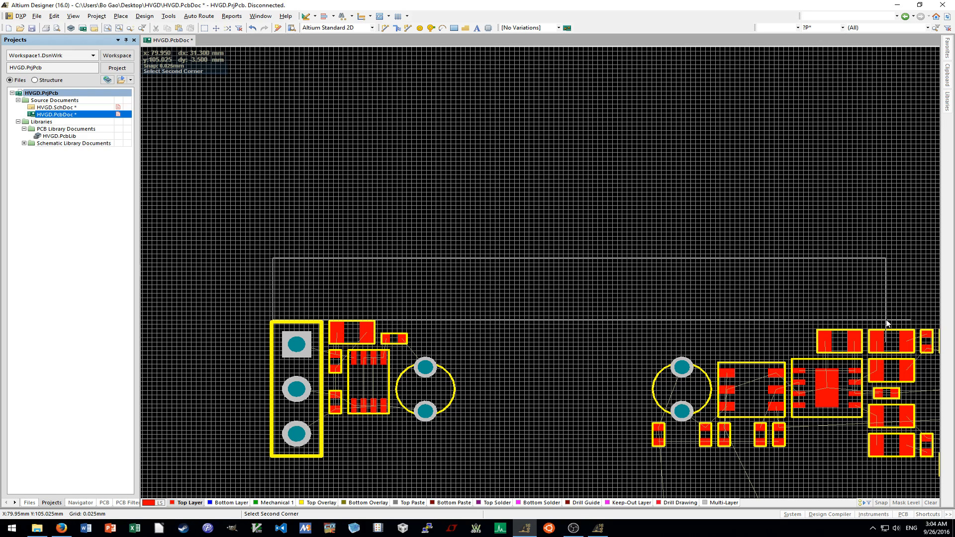
{"action": "left_click_drag", "start_coordinate": [886, 320], "coordinate": [886, 320]}
{"action": "scroll", "coordinate": [886, 321], "scroll_direction": "down", "scroll_amount": 3, "text": "shift"}
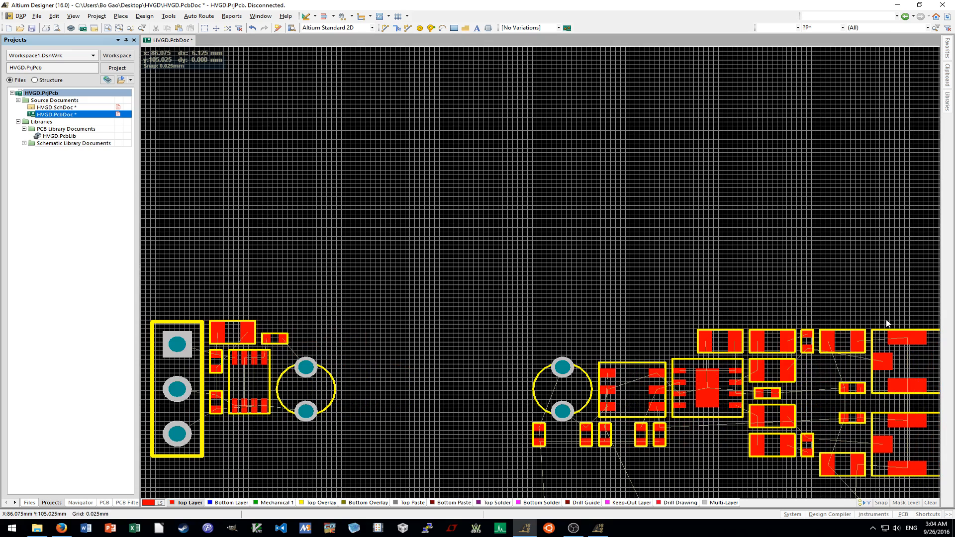
{"action": "scroll", "coordinate": [886, 321], "scroll_direction": "up", "scroll_amount": 2, "text": "shift"}
{"action": "left_click_drag", "start_coordinate": [306, 265], "coordinate": [878, 300]}
{"action": "scroll", "coordinate": [878, 297], "scroll_direction": "down", "scroll_amount": 1, "text": "ctrl"}
{"action": "scroll", "coordinate": [860, 303], "scroll_direction": "down", "scroll_amount": 4, "text": "shift"}
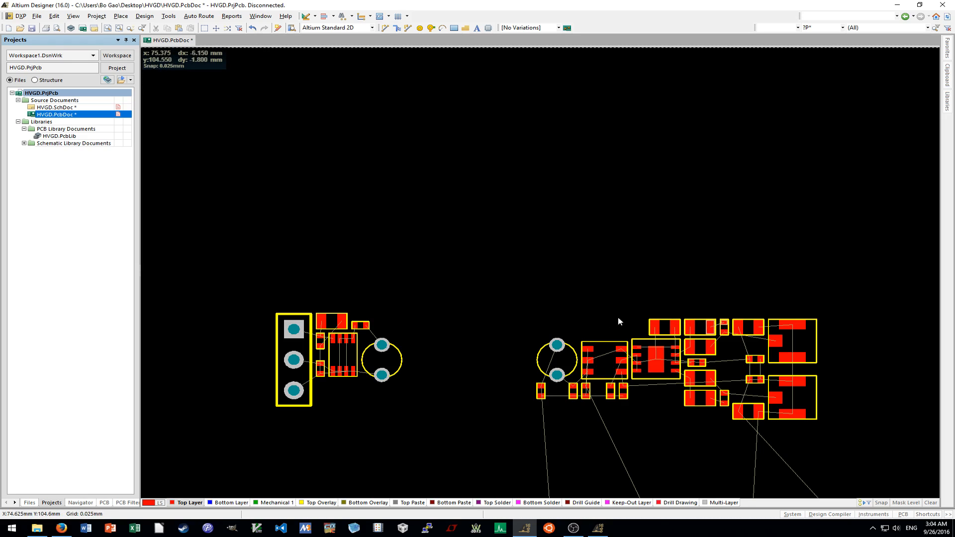
Select the driver IC and all parts to its right and move them up level with the three-pin connector's top edge.
{"action": "left_click_drag", "start_coordinate": [625, 305], "coordinate": [865, 433]}
{"action": "key", "text": "ctrl+shift+Up"}
{"action": "key", "text": "ctrl+shift+Up"}
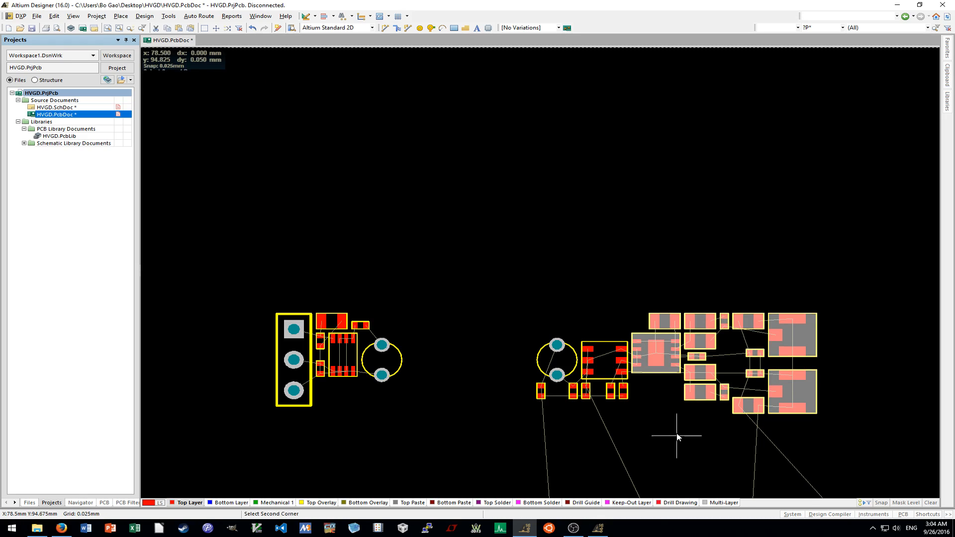
{"action": "scroll", "coordinate": [665, 415], "scroll_direction": "up", "scroll_amount": 4, "text": "ctrl"}
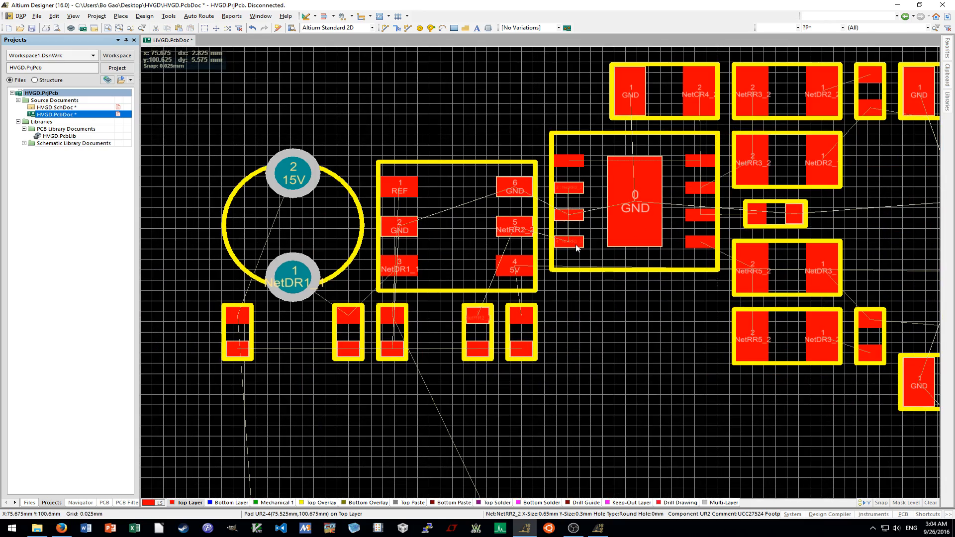
{"action": "scroll", "coordinate": [576, 216], "scroll_direction": "up", "scroll_amount": 1, "text": "ctrl"}
{"action": "scroll", "coordinate": [576, 215], "scroll_direction": "down", "scroll_amount": 1, "text": "ctrl"}
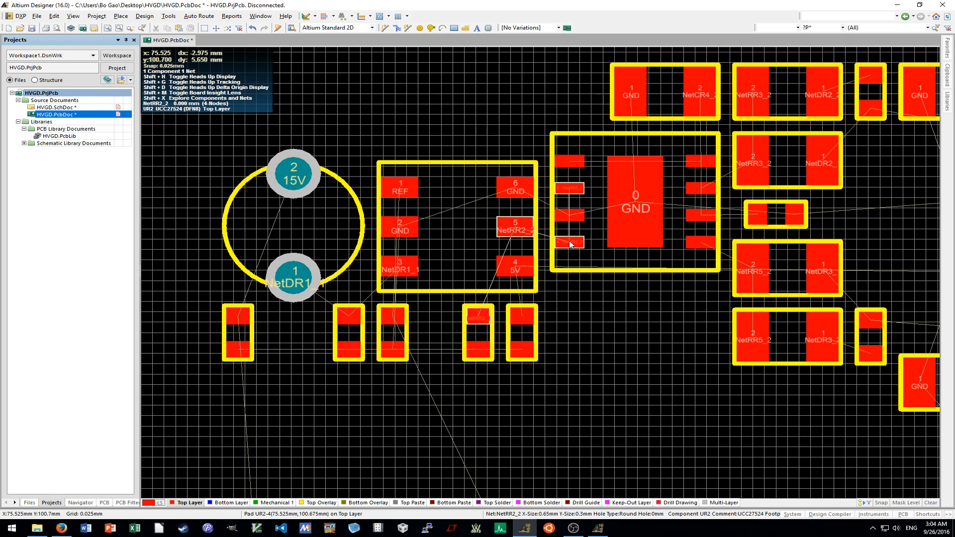
Move comparator UR1 up about 0.5 mm so its bottom edge lines up with the driver IC's bottom edge.
{"action": "scroll", "coordinate": [571, 244], "scroll_direction": "up", "scroll_amount": 1, "text": "ctrl"}
{"action": "scroll", "coordinate": [571, 244], "scroll_direction": "down", "scroll_amount": 2, "text": "ctrl"}
{"action": "scroll", "coordinate": [571, 244], "scroll_direction": "up", "scroll_amount": 1, "text": "ctrl"}
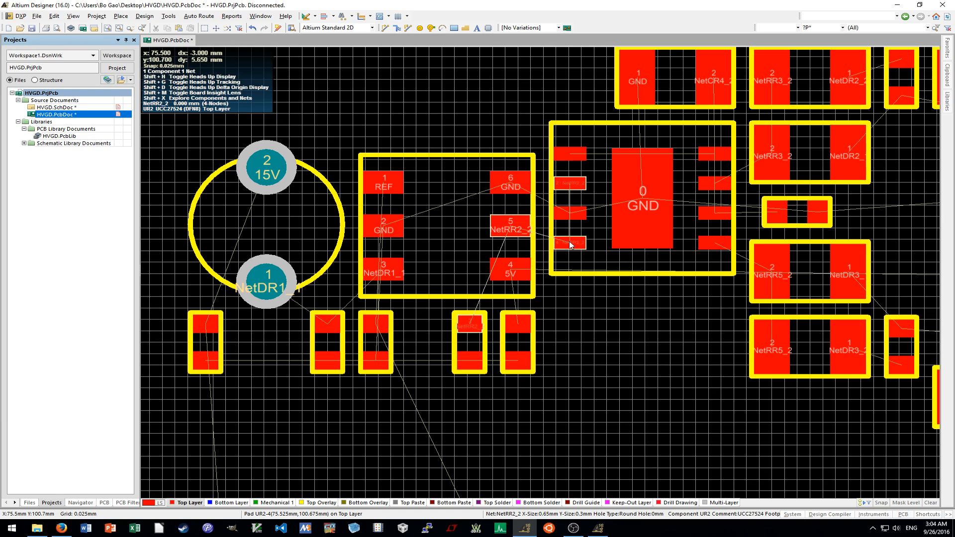
{"action": "left_click_drag", "start_coordinate": [430, 222], "coordinate": [428, 197]}
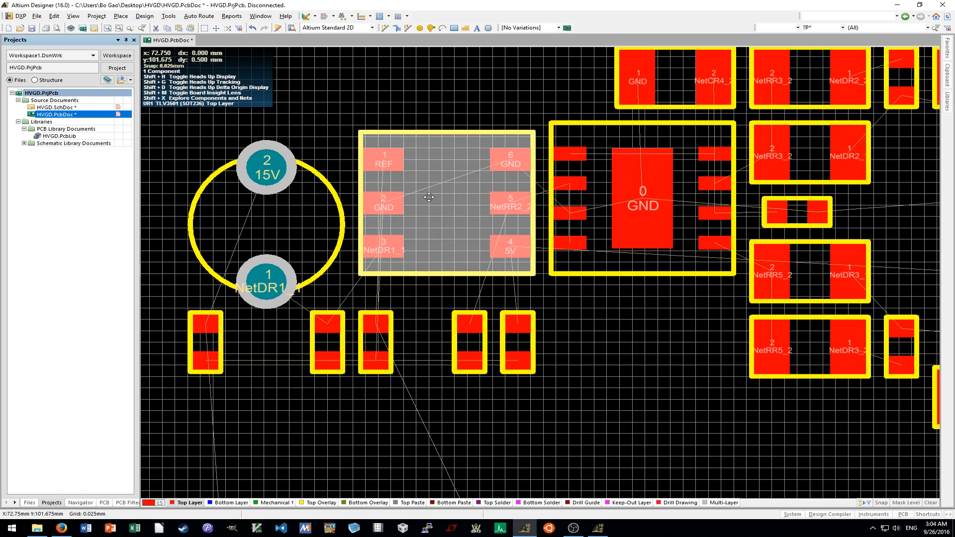
{"action": "left_click_drag", "start_coordinate": [428, 197], "coordinate": [428, 197]}
{"action": "scroll", "coordinate": [633, 337], "scroll_direction": "down", "scroll_amount": 5, "text": "ctrl"}
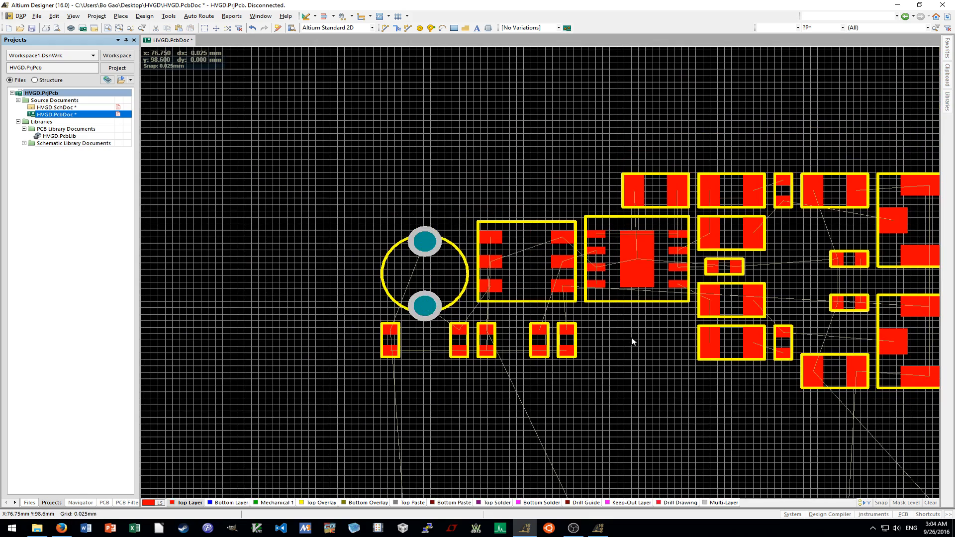
{"action": "scroll", "coordinate": [532, 370], "scroll_direction": "down", "scroll_amount": 2, "text": "ctrl"}
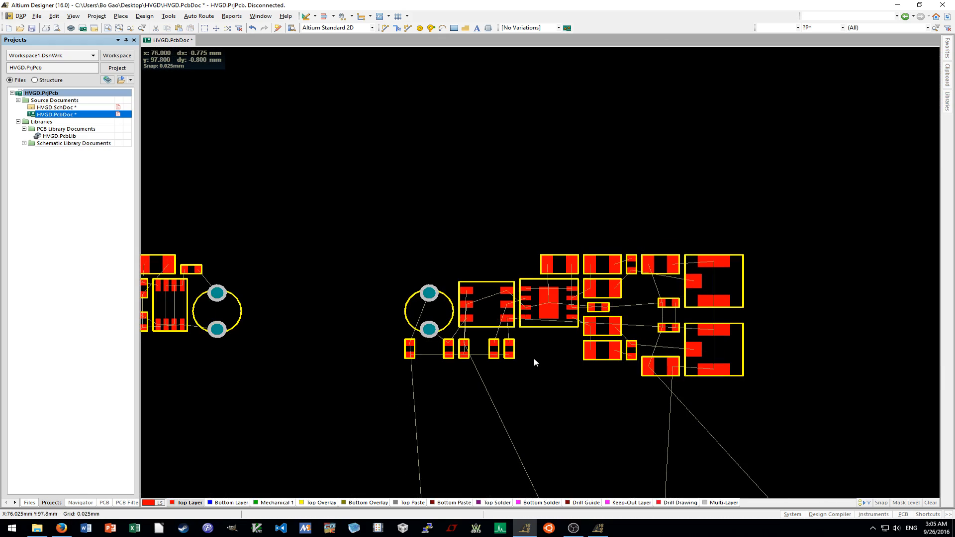
{"action": "scroll", "coordinate": [576, 393], "scroll_direction": "up", "scroll_amount": 4, "text": "ctrl"}
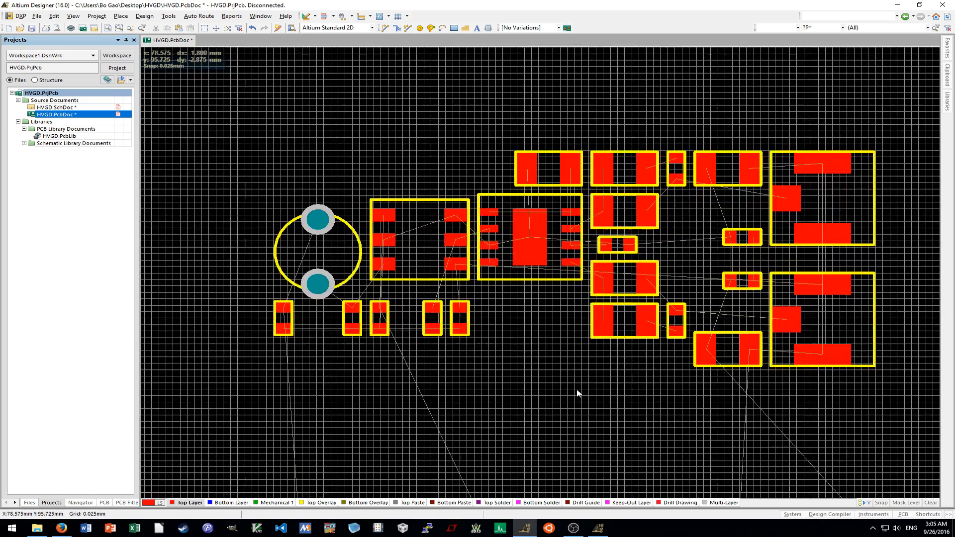
Select the five small parts below DR1 and the comparator and nudge them down level with the lowest gate resistor.
{"action": "left_click_drag", "start_coordinate": [676, 346], "coordinate": [319, 310]}
{"action": "left_click_drag", "start_coordinate": [456, 319], "coordinate": [171, 232]}
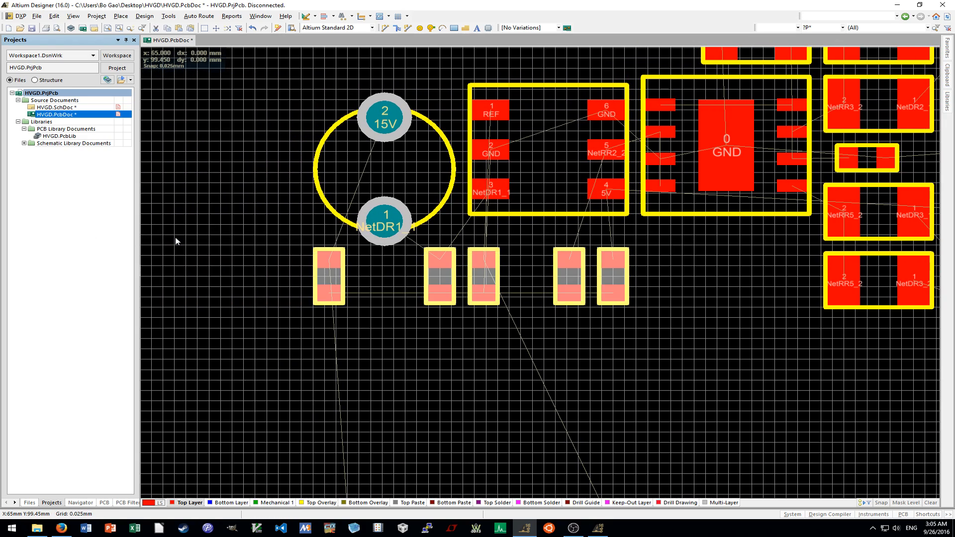
{"action": "key", "text": "ctrl+Down"}
{"action": "key", "text": "ctrl+Down"}
{"action": "key", "text": "ctrl+Down"}
{"action": "key", "text": "ctrl+Down"}
{"action": "left_click", "coordinate": [643, 376]}
{"action": "scroll", "coordinate": [643, 379], "scroll_direction": "down", "scroll_amount": 5, "text": "ctrl"}
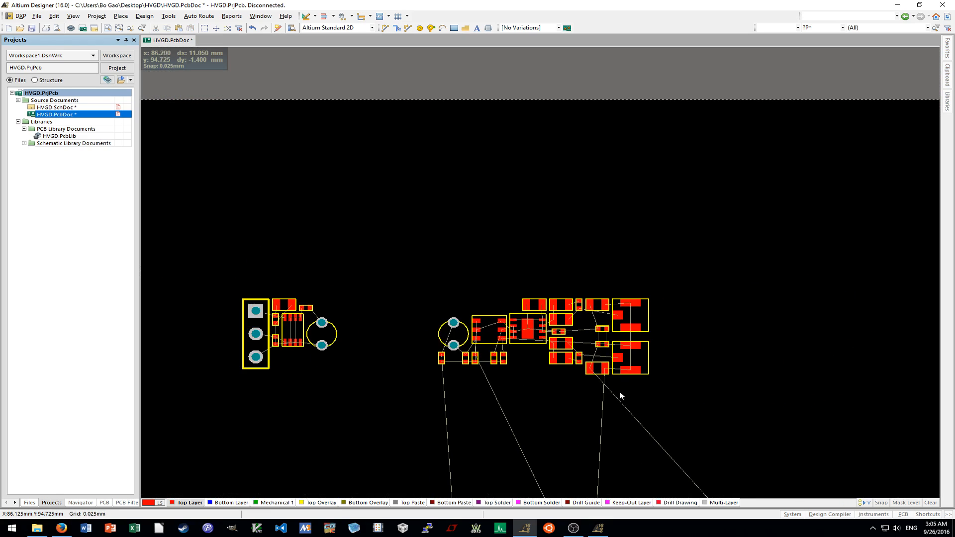
Select the unplaced row of power parts from CP1 to RP3 and move it up closer to the placed circuits.
{"action": "scroll", "coordinate": [579, 396], "scroll_direction": "down", "scroll_amount": 3}
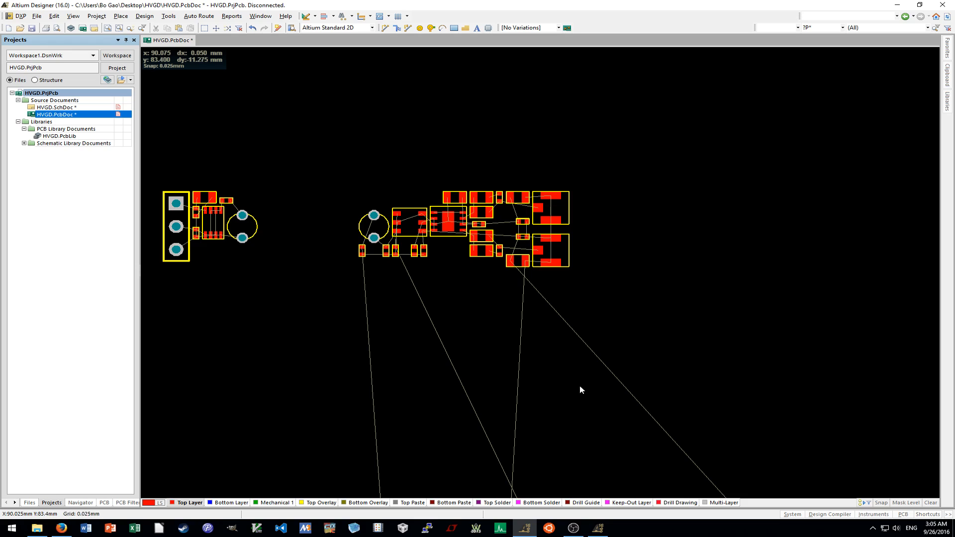
{"action": "scroll", "coordinate": [499, 294], "scroll_direction": "down", "scroll_amount": 3, "text": "ctrl"}
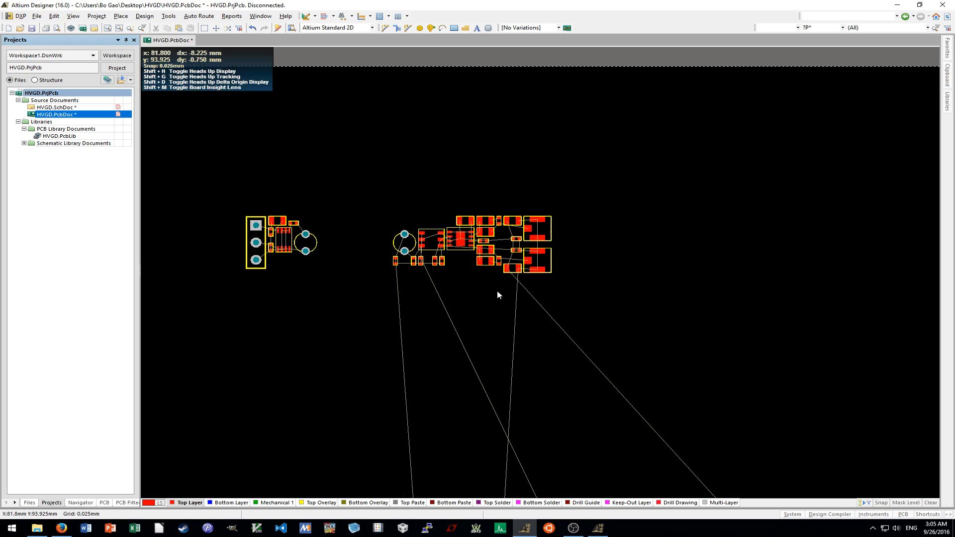
{"action": "scroll", "coordinate": [498, 294], "scroll_direction": "down", "scroll_amount": 3}
{"action": "scroll", "coordinate": [497, 292], "scroll_direction": "down", "scroll_amount": 4, "text": "shift"}
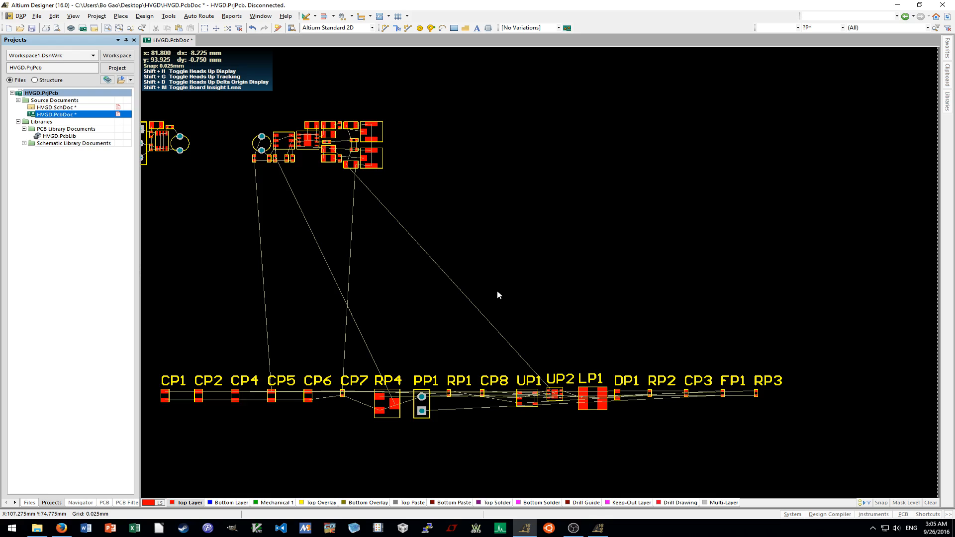
{"action": "scroll", "coordinate": [498, 293], "scroll_direction": "down", "scroll_amount": 2, "text": "ctrl"}
{"action": "scroll", "coordinate": [493, 302], "scroll_direction": "up", "scroll_amount": 1, "text": "shift"}
{"action": "left_click_drag", "start_coordinate": [255, 330], "coordinate": [803, 400]}
{"action": "left_click_drag", "start_coordinate": [602, 367], "coordinate": [594, 338]}
{"action": "left_click", "coordinate": [513, 280]}
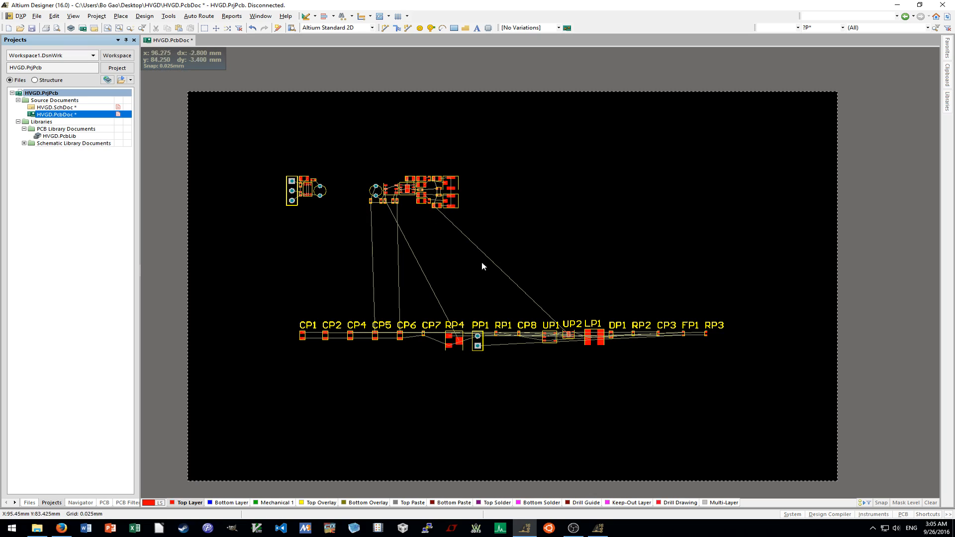
Examine the unplaced power parts around trimmer RP4 and battery connector PP1 in the layout.
{"action": "scroll", "coordinate": [482, 296], "scroll_direction": "up", "scroll_amount": 2, "text": "ctrl"}
{"action": "scroll", "coordinate": [483, 296], "scroll_direction": "down", "scroll_amount": 1, "text": "ctrl"}
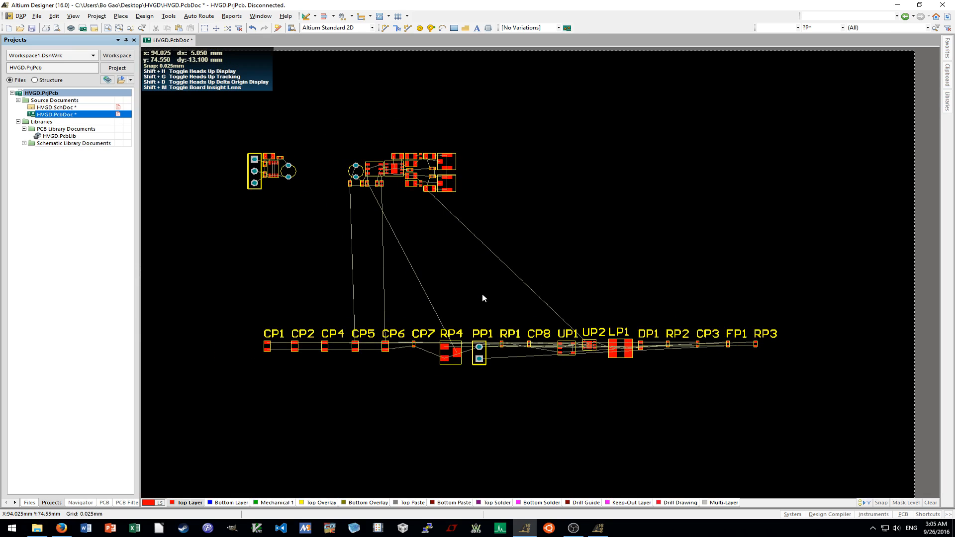
{"action": "scroll", "coordinate": [485, 305], "scroll_direction": "up", "scroll_amount": 3, "text": "ctrl"}
{"action": "scroll", "coordinate": [482, 365], "scroll_direction": "down", "scroll_amount": 1, "text": "ctrl"}
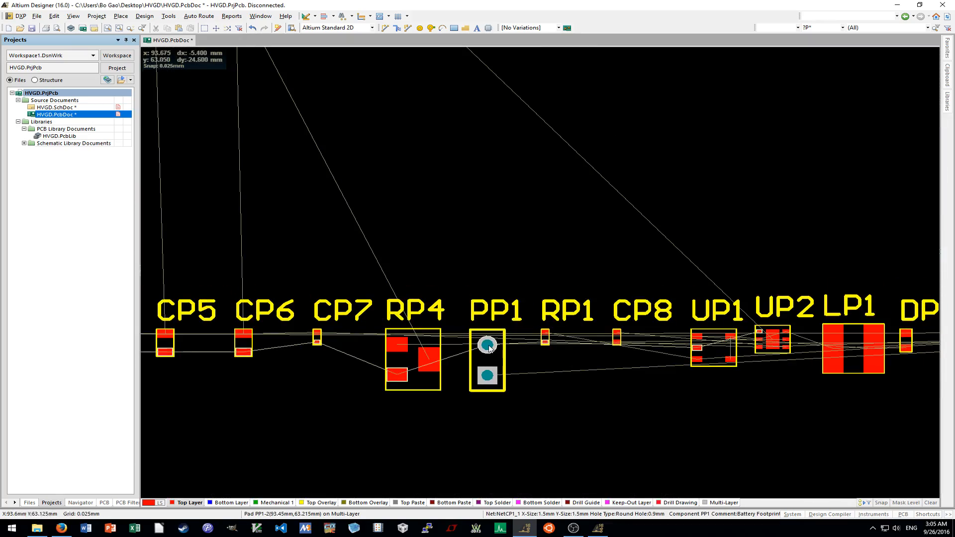
{"action": "scroll", "coordinate": [494, 339], "scroll_direction": "up", "scroll_amount": 2, "text": "ctrl"}
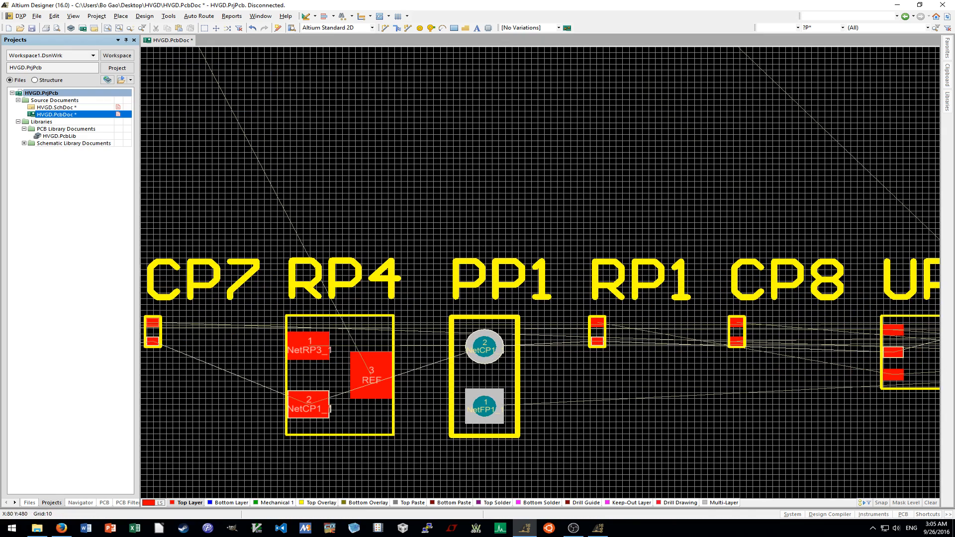
{"action": "left_click", "coordinate": [597, 528]}
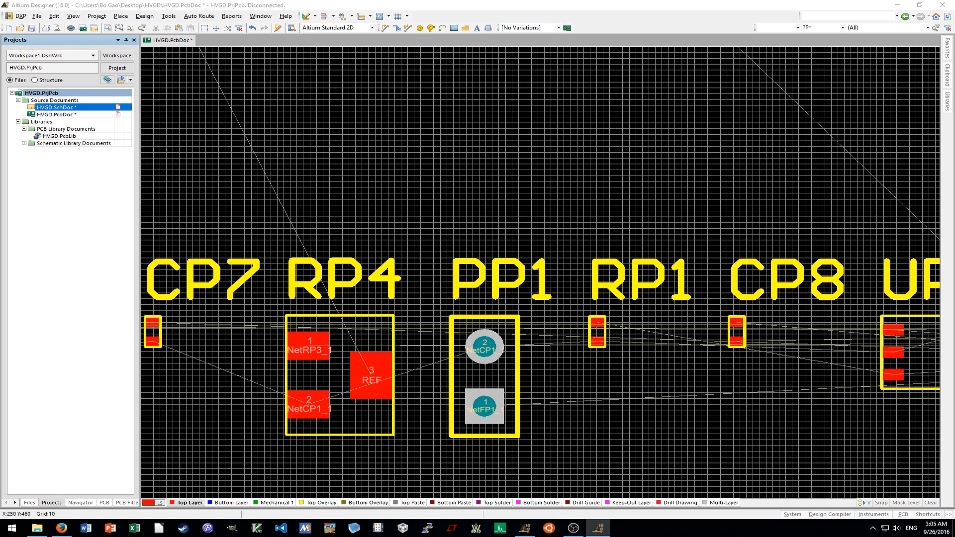
{"action": "scroll", "coordinate": [739, 148], "scroll_direction": "down", "scroll_amount": 6, "text": "ctrl"}
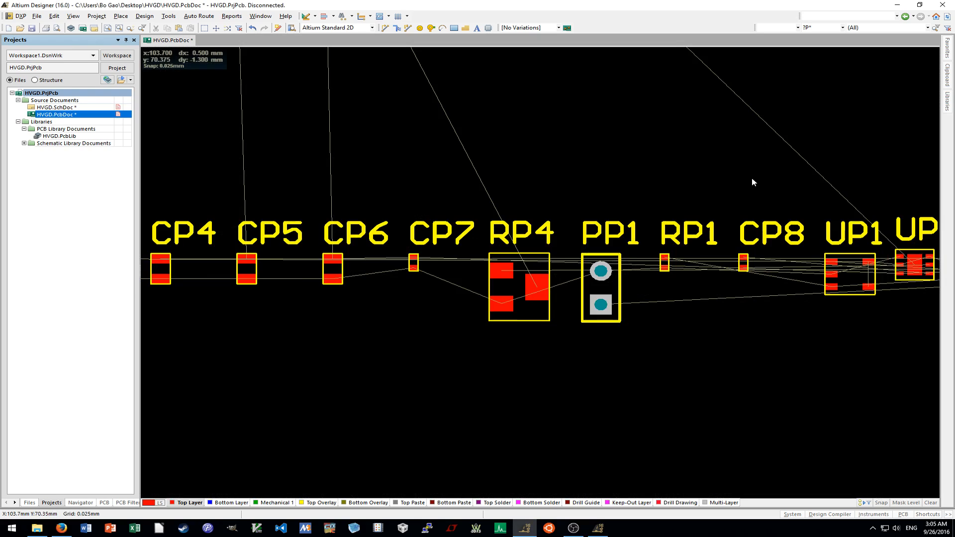
{"action": "scroll", "coordinate": [750, 235], "scroll_direction": "down", "scroll_amount": 2, "text": "ctrl"}
{"action": "scroll", "coordinate": [749, 235], "scroll_direction": "up", "scroll_amount": 1, "text": "ctrl"}
{"action": "scroll", "coordinate": [753, 234], "scroll_direction": "down", "scroll_amount": 1}
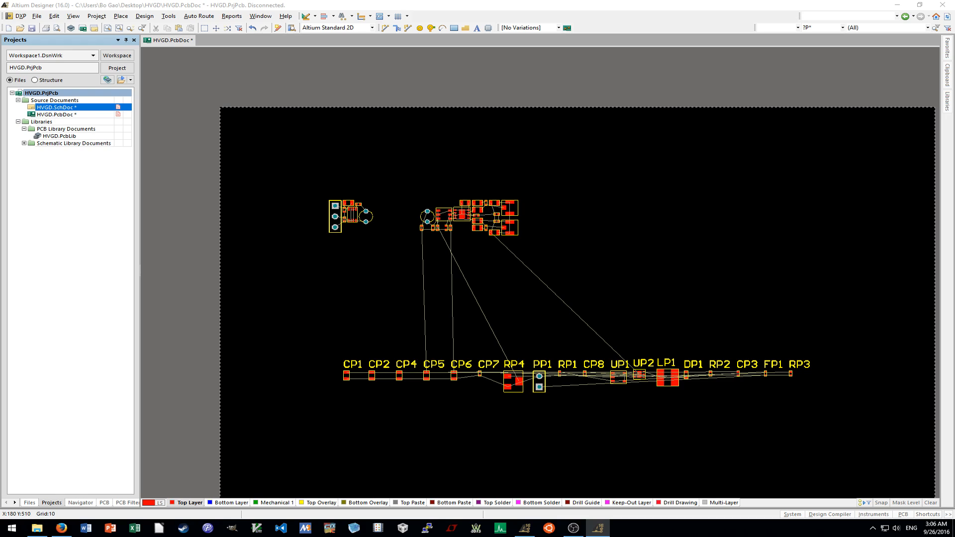
Check the Battery Voltage Regulators circuit in the schematic against battery connector PP1 in the layout.
{"action": "left_click_drag", "start_coordinate": [954, 164], "coordinate": [423, 1]}
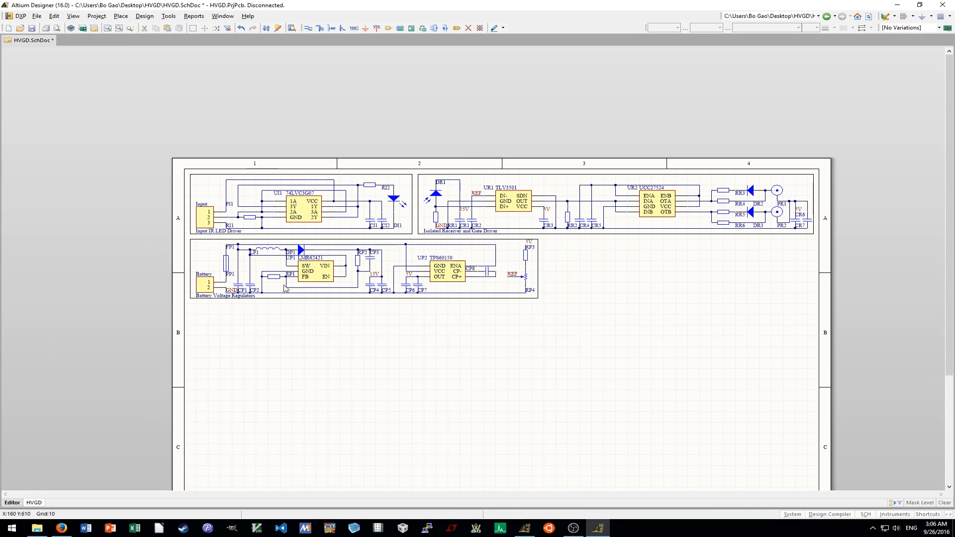
{"action": "scroll", "coordinate": [221, 320], "scroll_direction": "up", "scroll_amount": 3, "text": "ctrl"}
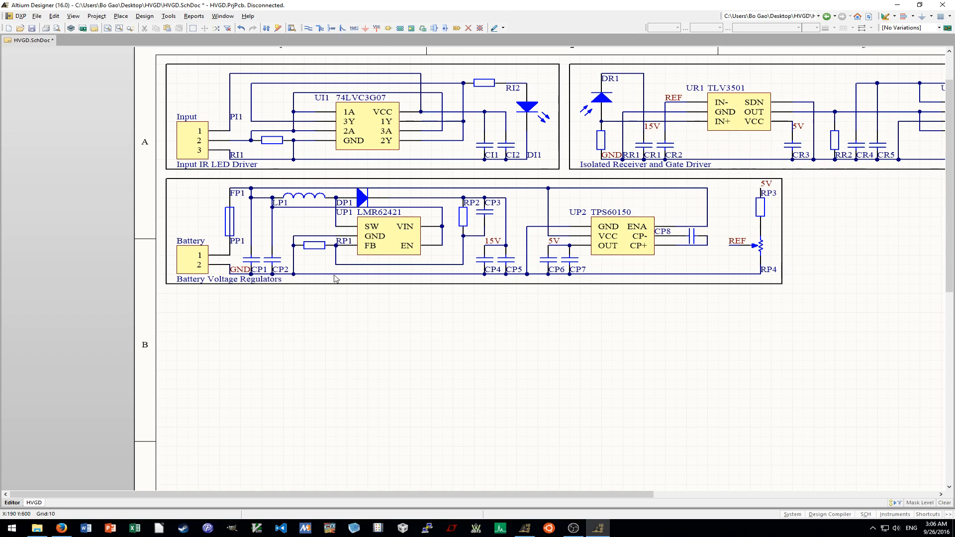
{"action": "left_click", "coordinate": [897, 5]}
{"action": "scroll", "coordinate": [512, 393], "scroll_direction": "up", "scroll_amount": 5, "text": "ctrl"}
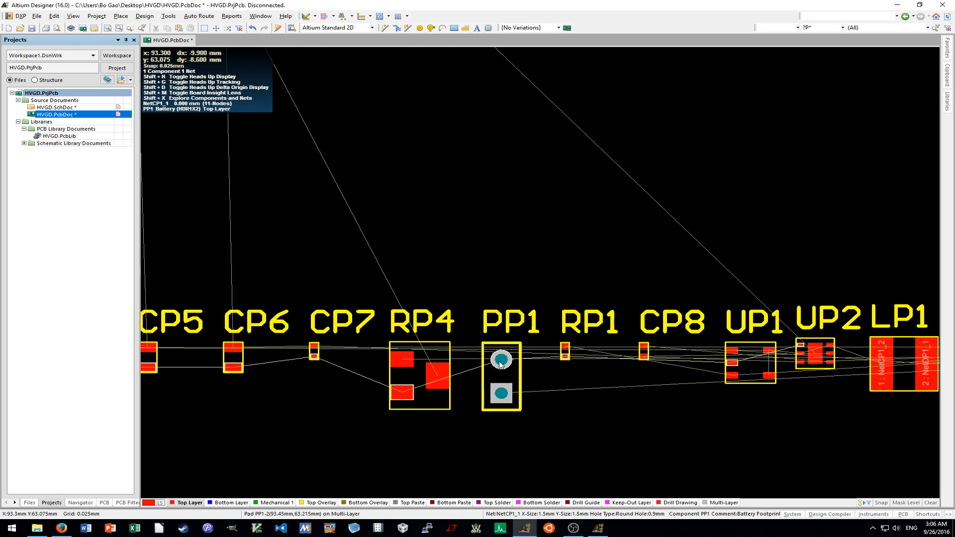
{"action": "scroll", "coordinate": [501, 365], "scroll_direction": "up", "scroll_amount": 5, "text": "ctrl"}
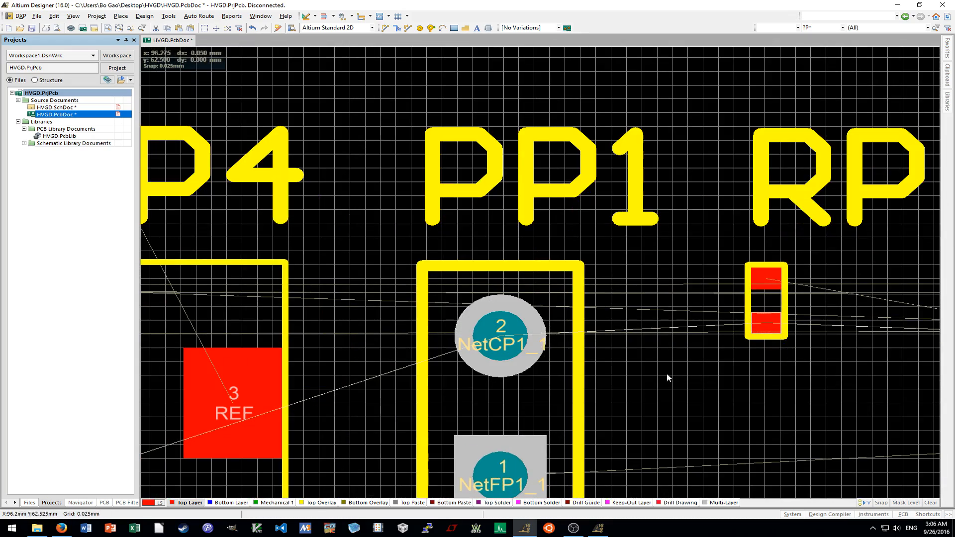
{"action": "scroll", "coordinate": [545, 365], "scroll_direction": "down", "scroll_amount": 8, "text": "ctrl"}
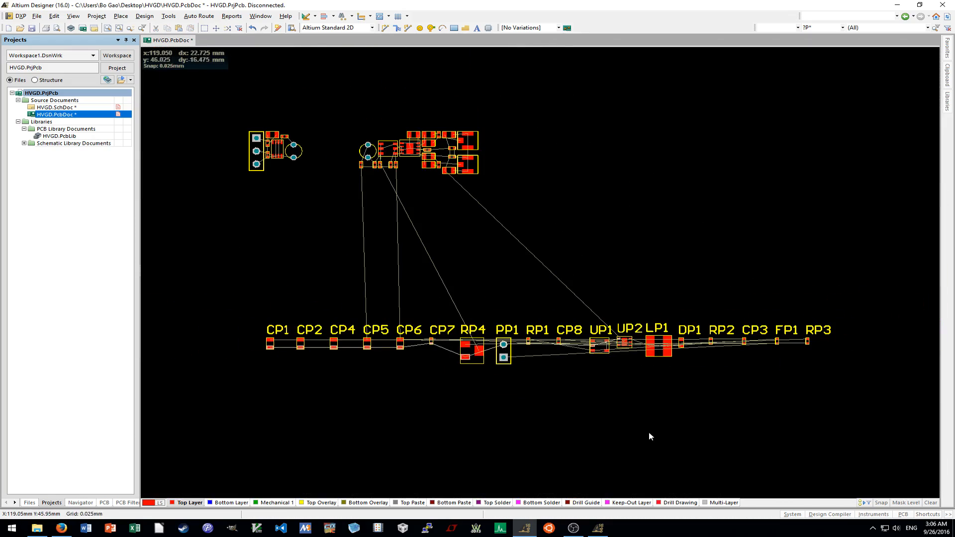
Save the schematic and update HVGD.PcbDoc from it, executing all listed engineering changes.
{"action": "left_click", "coordinate": [596, 526]}
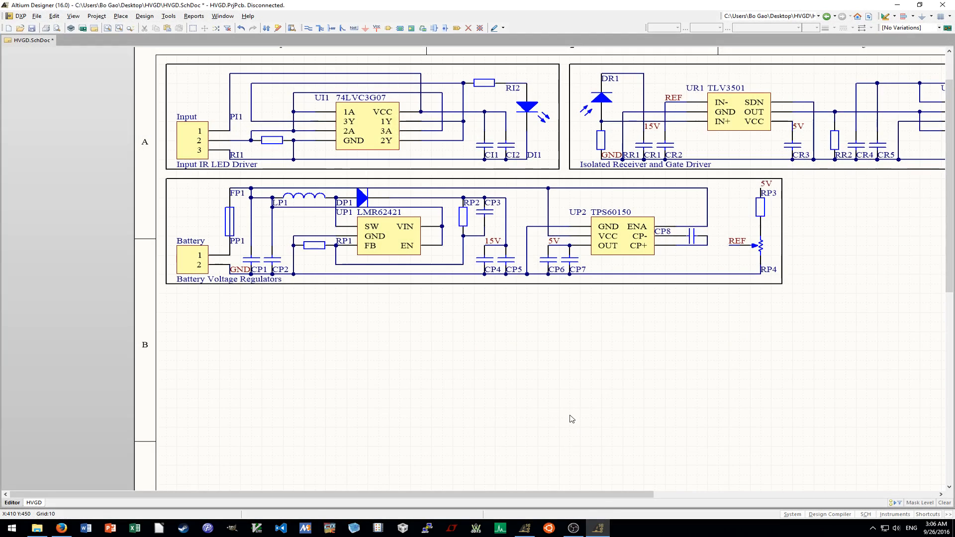
{"action": "scroll", "coordinate": [571, 419], "scroll_direction": "down", "scroll_amount": 3, "text": "ctrl"}
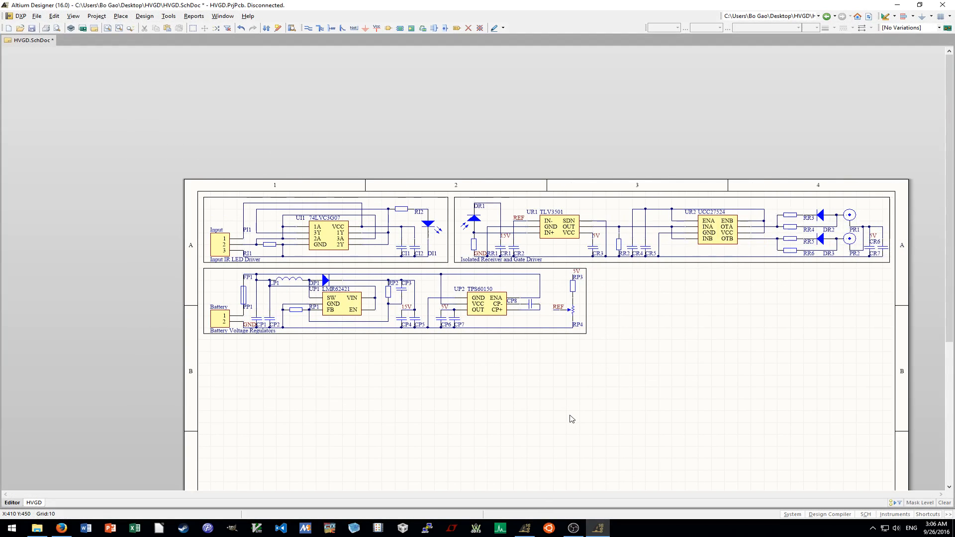
{"action": "left_click", "coordinate": [20, 29]}
{"action": "left_click", "coordinate": [778, 162]}
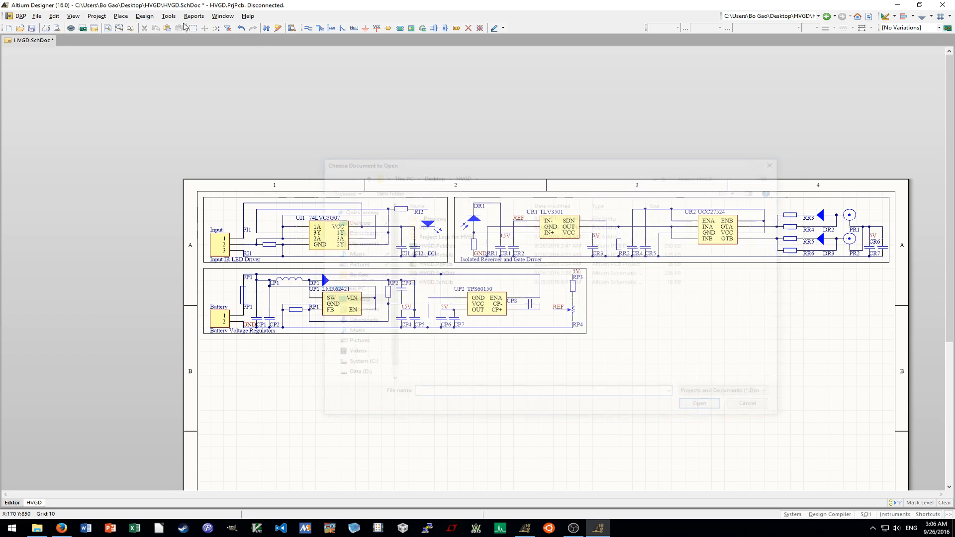
{"action": "left_click", "coordinate": [144, 16]}
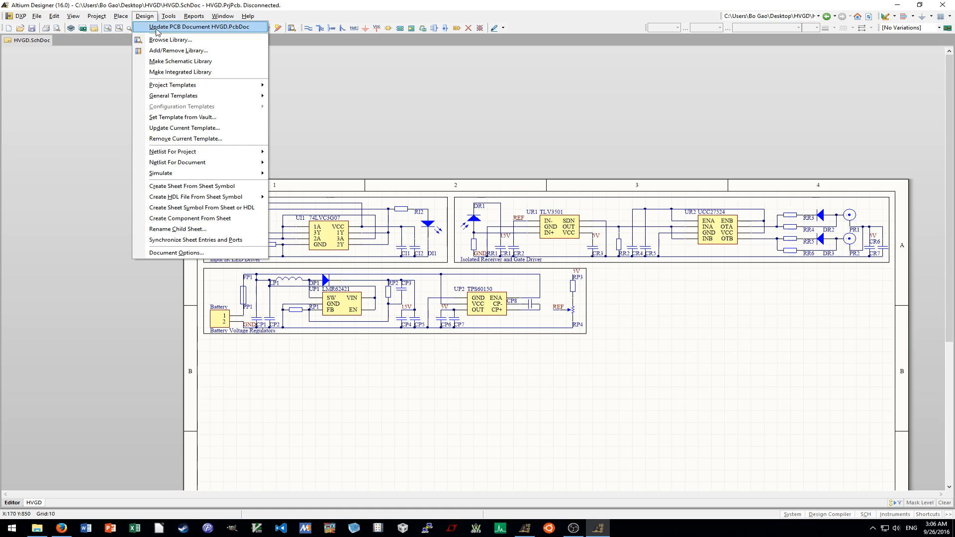
{"action": "left_click", "coordinate": [156, 27]}
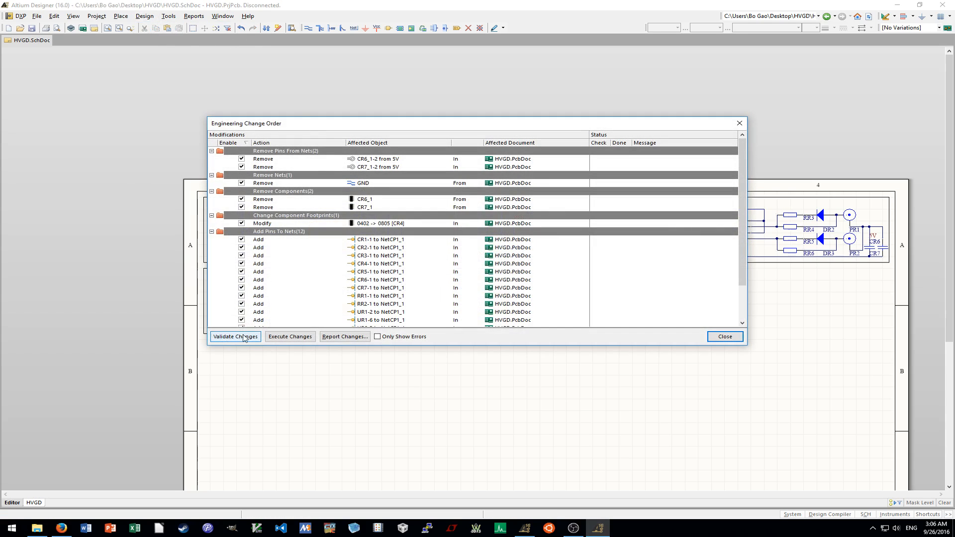
{"action": "left_click", "coordinate": [290, 336]}
{"action": "left_click", "coordinate": [725, 337]}
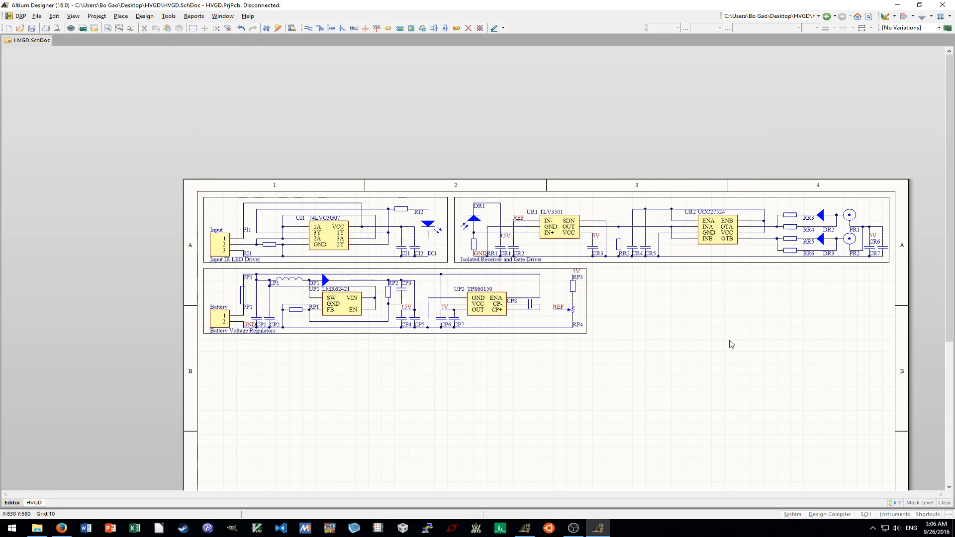
Return to the PCB layout and delete the HVGD room beside the board.
{"action": "left_click", "coordinate": [911, 9]}
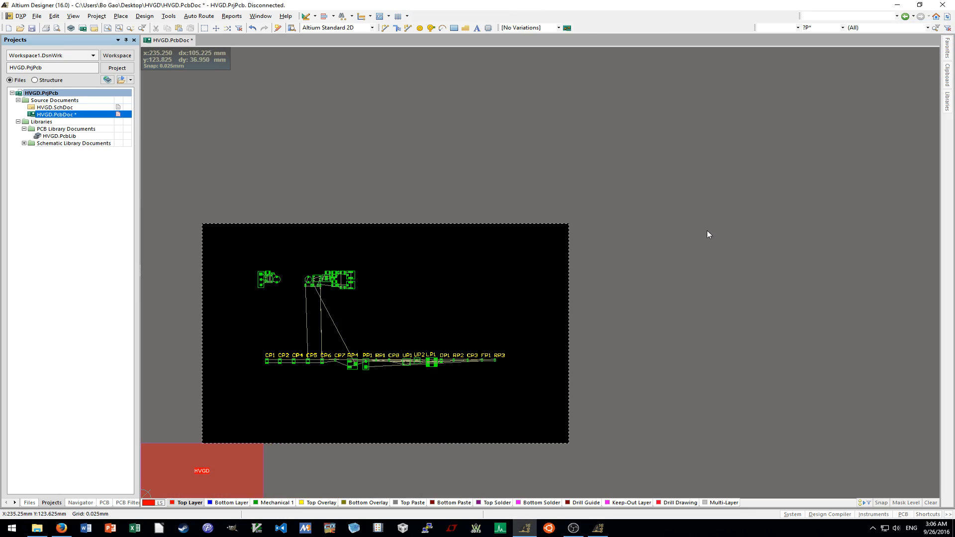
{"action": "left_click", "coordinate": [199, 463]}
{"action": "key", "text": "Delete"}
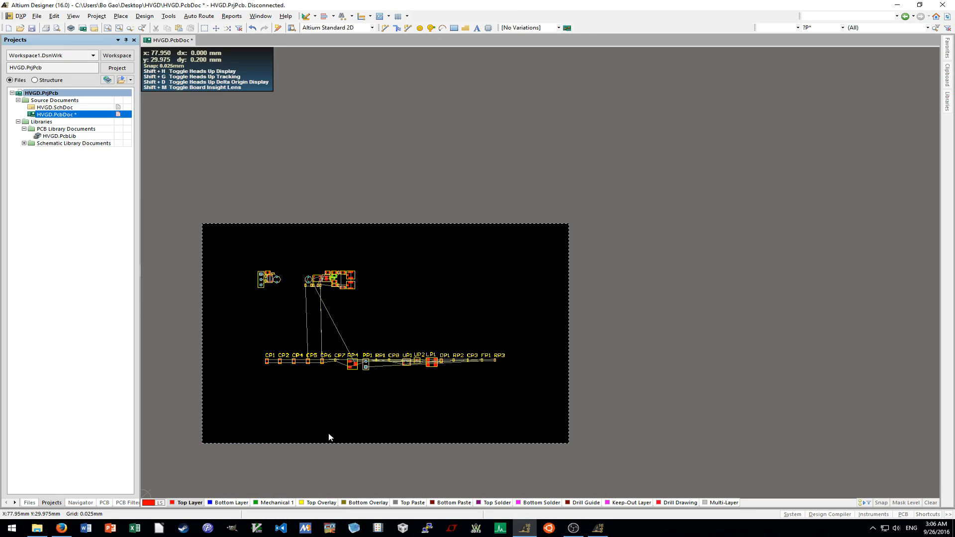
Move the 0805 capacitor CR4 off the driver IC and gate resistor into the free space beside the upper output connector.
{"action": "scroll", "coordinate": [330, 405], "scroll_direction": "up", "scroll_amount": 2, "text": "ctrl"}
{"action": "scroll", "coordinate": [380, 370], "scroll_direction": "up", "scroll_amount": 7, "text": "ctrl"}
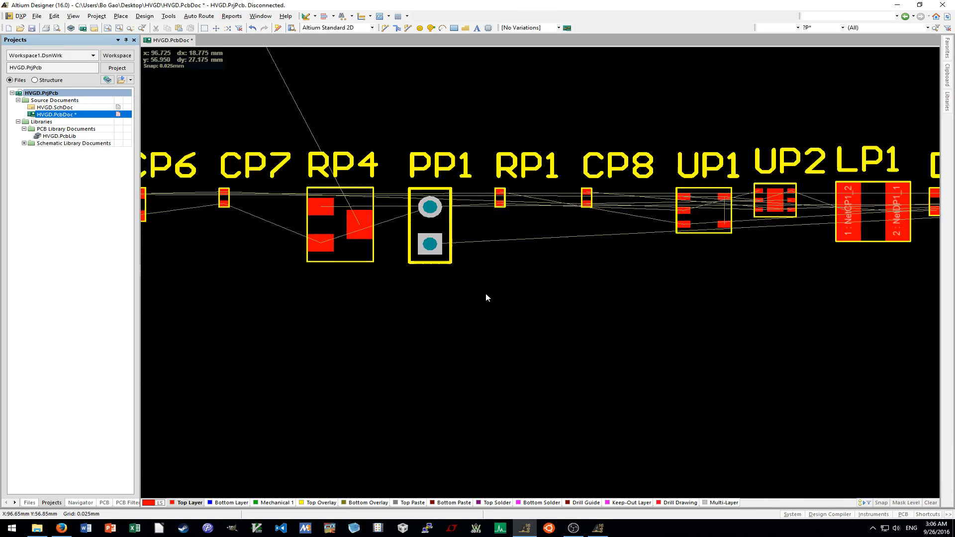
{"action": "scroll", "coordinate": [407, 199], "scroll_direction": "down", "scroll_amount": 6, "text": "ctrl"}
{"action": "scroll", "coordinate": [403, 234], "scroll_direction": "down", "scroll_amount": 2, "text": "ctrl"}
{"action": "scroll", "coordinate": [381, 206], "scroll_direction": "up", "scroll_amount": 7, "text": "ctrl"}
{"action": "scroll", "coordinate": [395, 172], "scroll_direction": "up", "scroll_amount": 2, "text": "ctrl"}
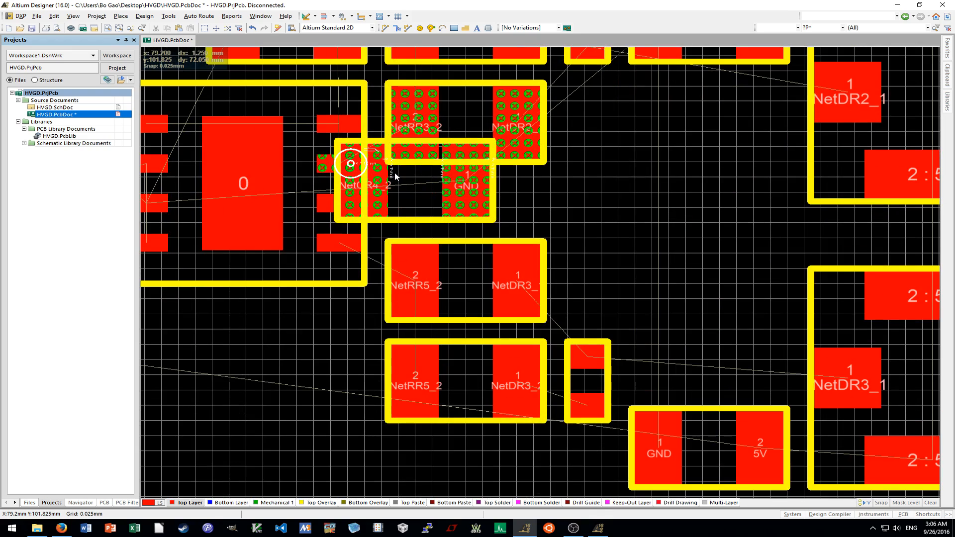
{"action": "scroll", "coordinate": [423, 189], "scroll_direction": "up", "scroll_amount": 1}
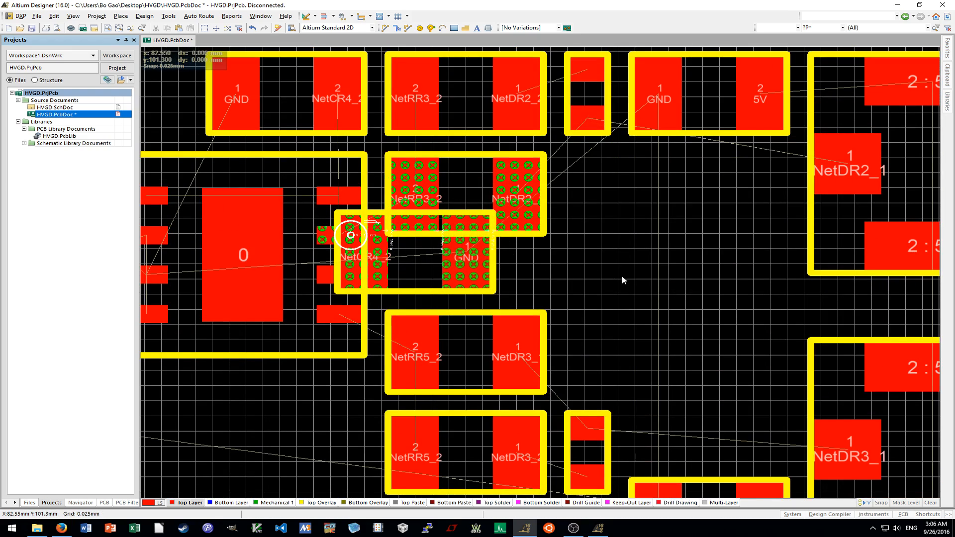
{"action": "scroll", "coordinate": [634, 264], "scroll_direction": "down", "scroll_amount": 1, "text": "ctrl"}
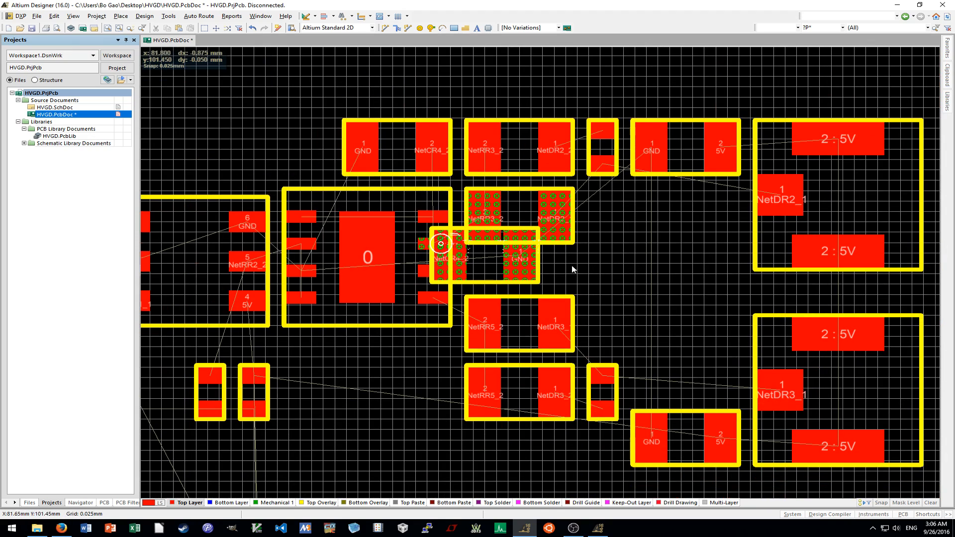
{"action": "left_click", "coordinate": [641, 227]}
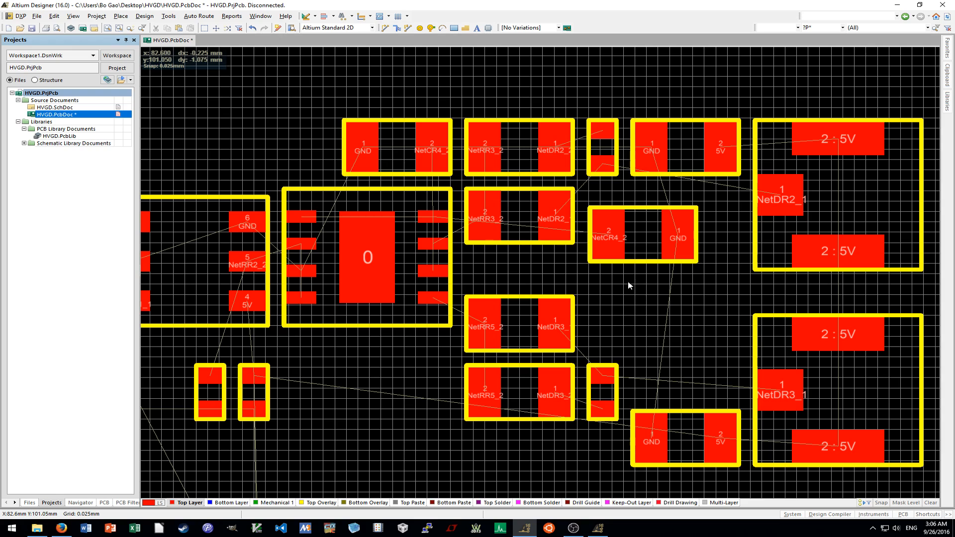
Change capacitor CR4's footprint to 0402 and place it between the upper and lower gate resistor pairs beside the driver IC.
{"action": "double_click", "coordinate": [649, 242]}
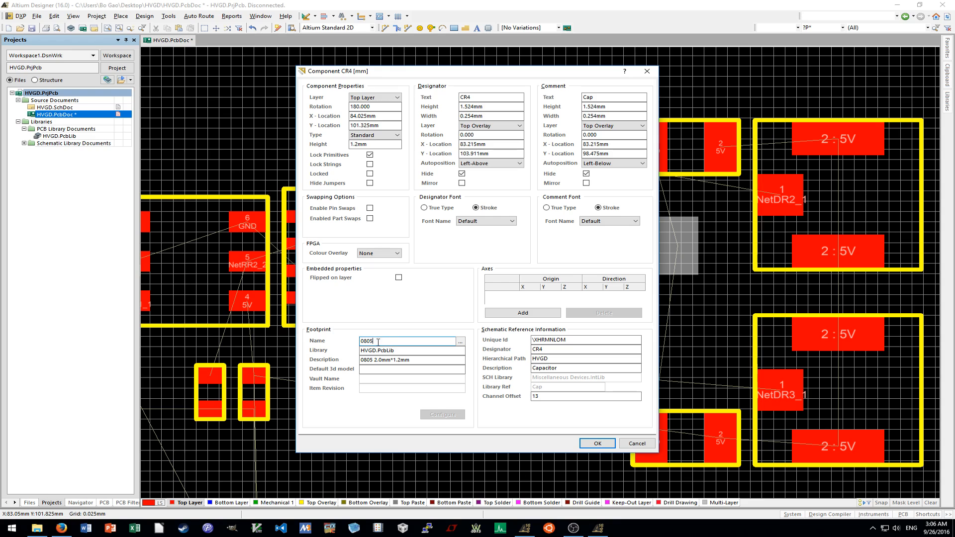
{"action": "key", "text": "Return"}
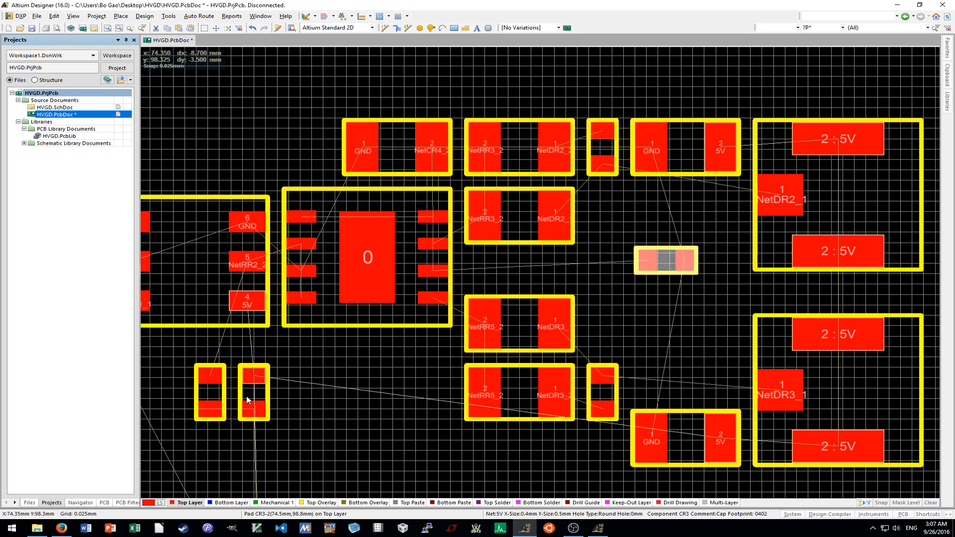
{"action": "scroll", "coordinate": [654, 285], "scroll_direction": "up", "scroll_amount": 3, "text": "ctrl"}
{"action": "left_click_drag", "start_coordinate": [811, 226], "coordinate": [583, 256]}
{"action": "scroll", "coordinate": [479, 243], "scroll_direction": "up", "scroll_amount": 2, "text": "ctrl"}
{"action": "scroll", "coordinate": [736, 273], "scroll_direction": "down", "scroll_amount": 6, "text": "ctrl"}
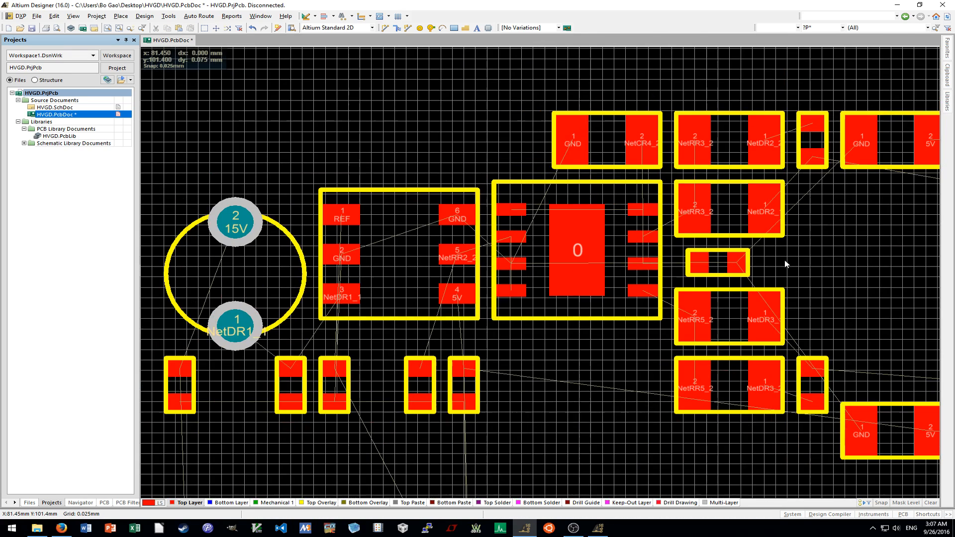
{"action": "mouse_move", "coordinate": [954, 65]}
{"action": "left_mouse_down"}
{"action": "mouse_move", "coordinate": [681, 92]}
{"action": "mouse_move", "coordinate": [537, 0]}
{"action": "mouse_move", "coordinate": [954, 48]}
{"action": "left_mouse_up"}
{"action": "scroll", "coordinate": [635, 288], "scroll_direction": "up", "scroll_amount": 2, "text": "ctrl"}
{"action": "scroll", "coordinate": [635, 288], "scroll_direction": "down", "scroll_amount": 2, "text": "ctrl"}
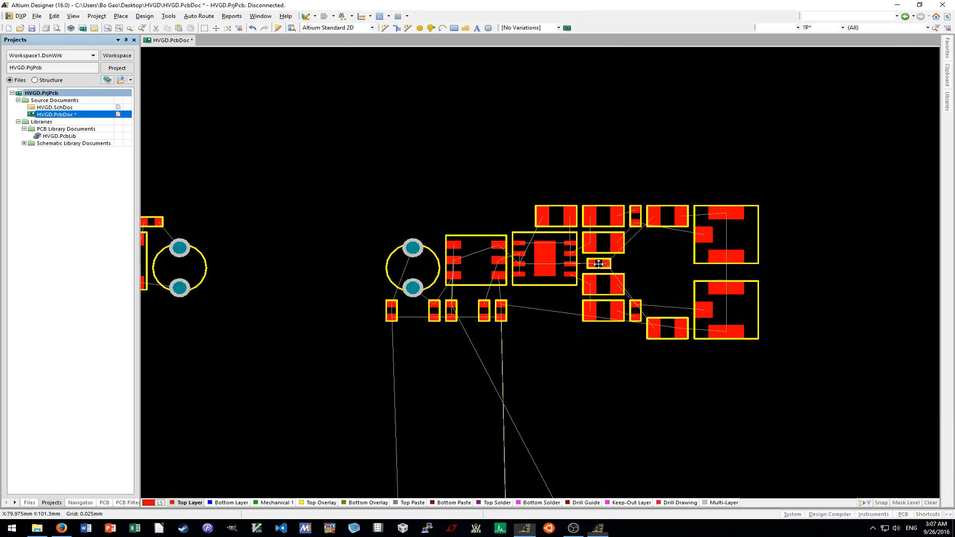
In the schematic, change capacitor CR4's footprint model from 0805 to 0402 and save the sheet.
{"action": "double_click", "coordinate": [600, 264]}
{"action": "left_click", "coordinate": [647, 71]}
{"action": "left_click_drag", "start_coordinate": [954, 90], "coordinate": [447, 1]}
{"action": "left_click", "coordinate": [702, 324]}
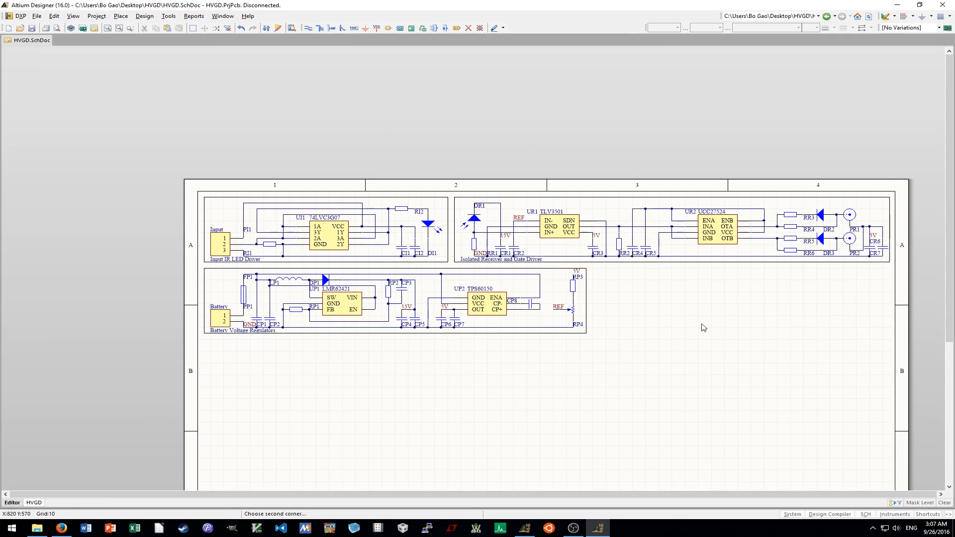
{"action": "double_click", "coordinate": [637, 250]}
{"action": "left_click", "coordinate": [556, 350]}
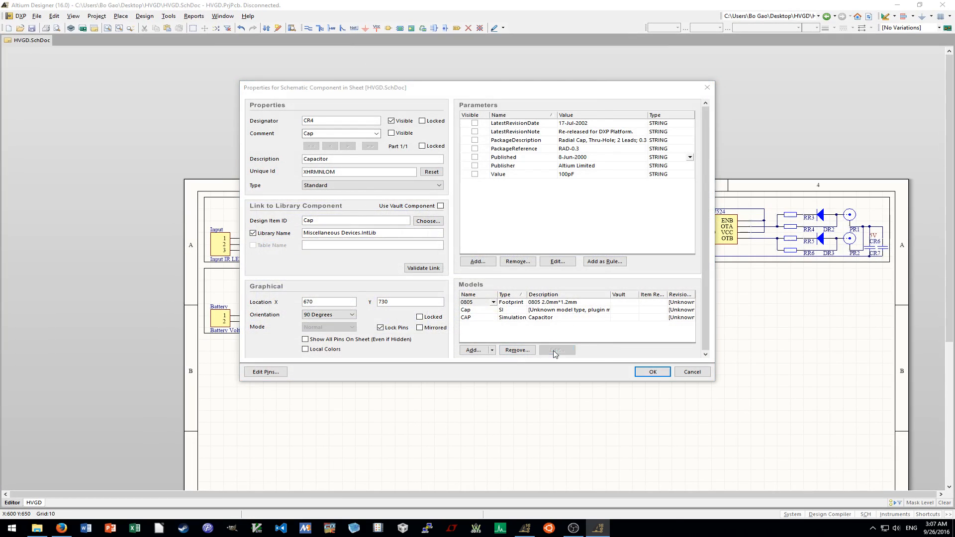
{"action": "double_click", "coordinate": [482, 133]}
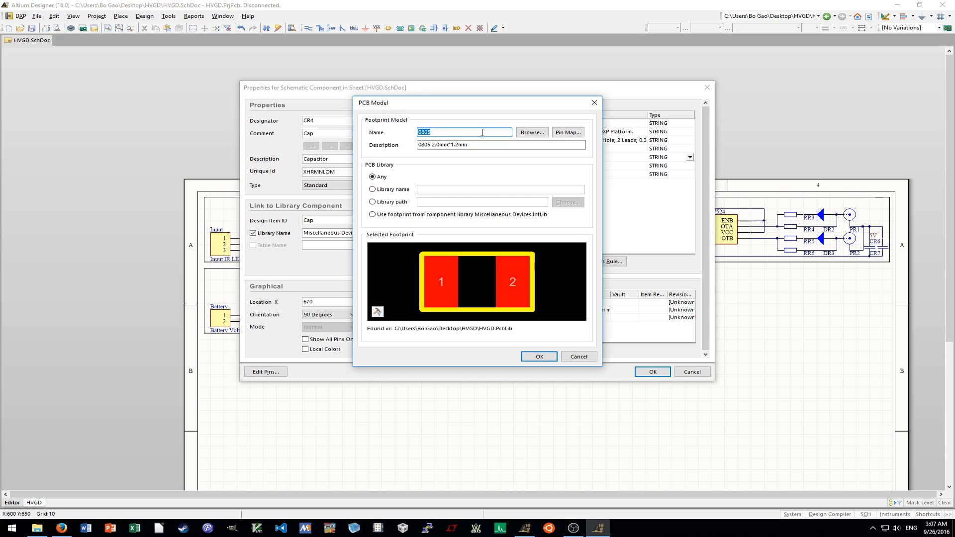
{"action": "key", "text": "Return"}
{"action": "key", "text": "Return"}
{"action": "left_click", "coordinate": [704, 374]}
{"action": "left_click", "coordinate": [32, 29]}
Return to the PCB layout and move battery connector PP1 below the lower output connector, with pad 1 uppermost.
{"action": "left_click_drag", "start_coordinate": [155, 3], "coordinate": [954, 44]}
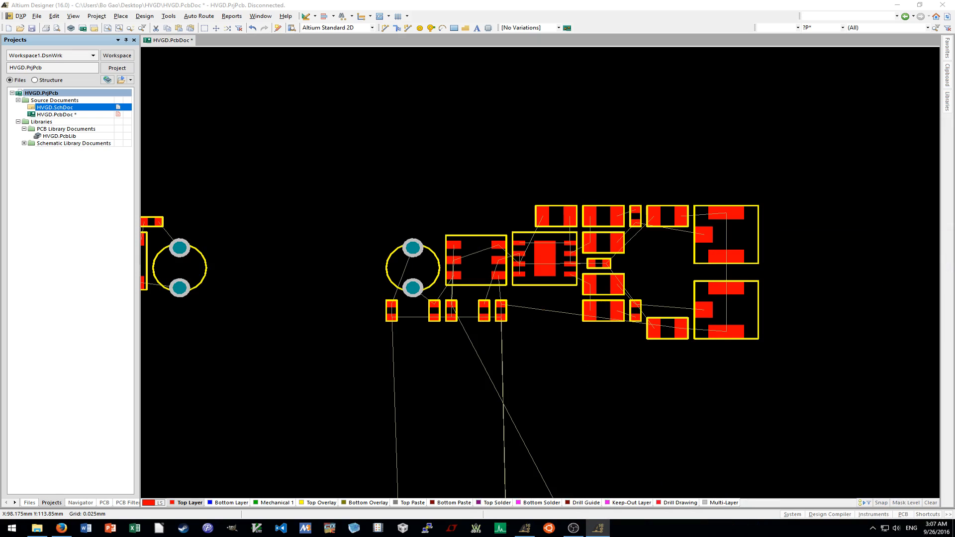
{"action": "left_click", "coordinate": [539, 382]}
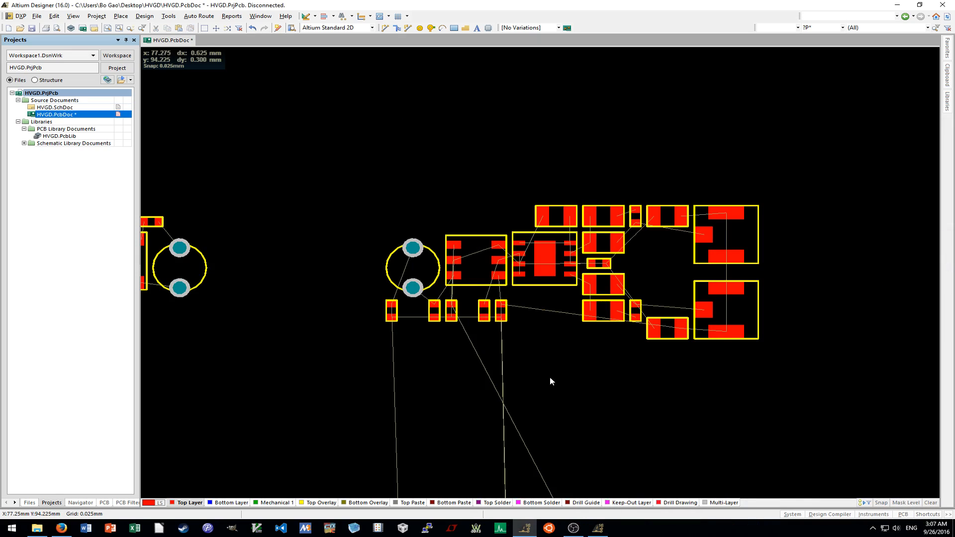
{"action": "scroll", "coordinate": [550, 382], "scroll_direction": "down", "scroll_amount": 3, "text": "ctrl"}
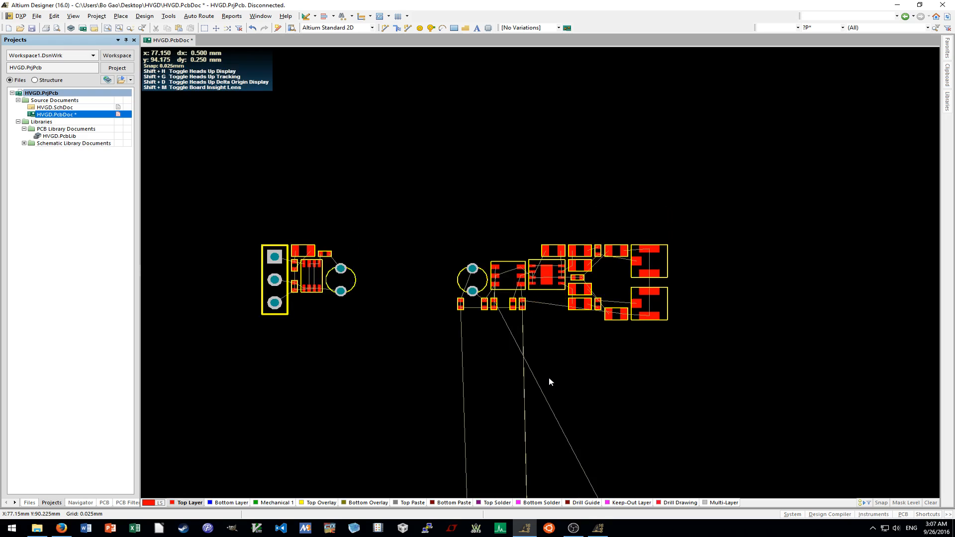
{"action": "scroll", "coordinate": [549, 381], "scroll_direction": "down", "scroll_amount": 3, "text": "ctrl"}
{"action": "scroll", "coordinate": [467, 384], "scroll_direction": "down", "scroll_amount": 2}
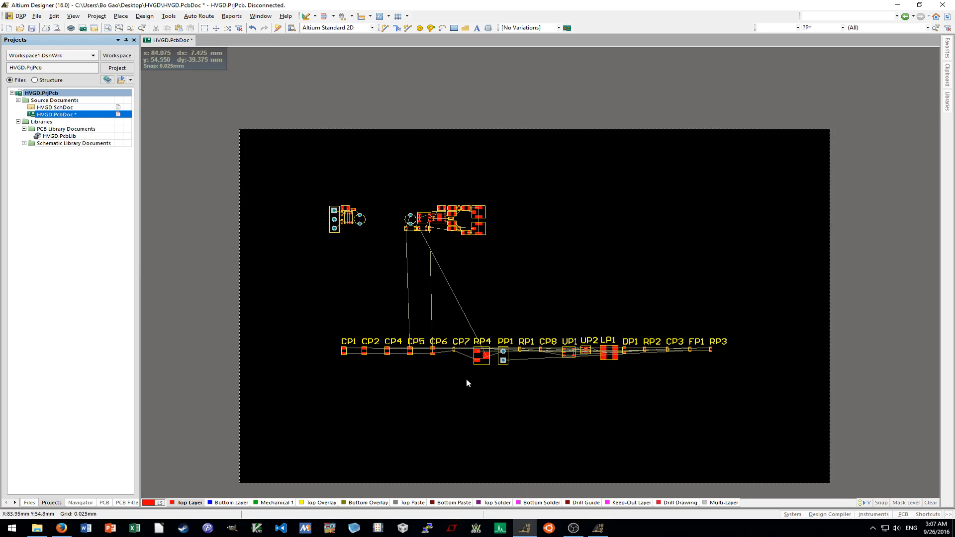
{"action": "scroll", "coordinate": [501, 351], "scroll_direction": "up", "scroll_amount": 5, "text": "ctrl"}
{"action": "left_click_drag", "start_coordinate": [479, 370], "coordinate": [446, 152]}
{"action": "scroll", "coordinate": [430, 227], "scroll_direction": "up", "scroll_amount": 8}
{"action": "left_click_drag", "start_coordinate": [445, 439], "coordinate": [403, 299]}
{"action": "key", "text": "space"}
{"action": "key", "text": "space"}
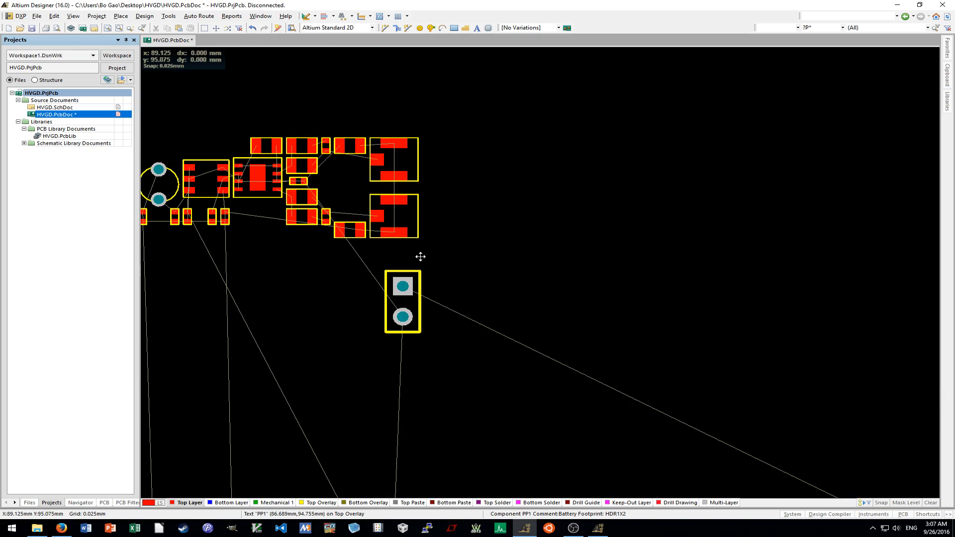
Hide the designator text of battery connector PP1.
{"action": "double_click", "coordinate": [420, 256]}
{"action": "left_click", "coordinate": [565, 249]}
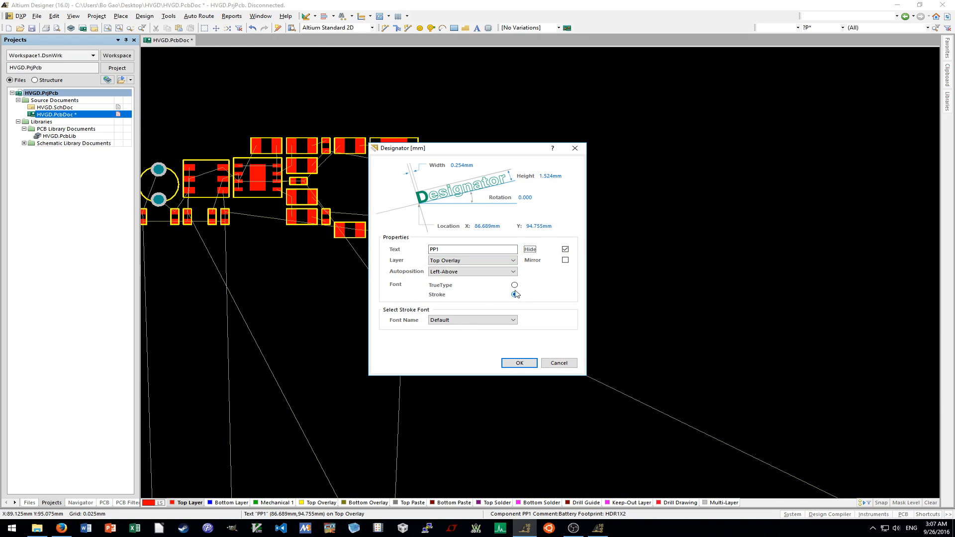
{"action": "left_click", "coordinate": [519, 363]}
Align battery connector PP1's outer edge with the output connectors above it, leaving a small gap below the lower one.
{"action": "scroll", "coordinate": [568, 297], "scroll_direction": "up", "scroll_amount": 5, "text": "ctrl"}
{"action": "left_click_drag", "start_coordinate": [555, 316], "coordinate": [548, 235]}
{"action": "scroll", "coordinate": [566, 284], "scroll_direction": "up", "scroll_amount": 2}
{"action": "scroll", "coordinate": [568, 288], "scroll_direction": "up", "scroll_amount": 2, "text": "ctrl"}
{"action": "left_click_drag", "start_coordinate": [577, 327], "coordinate": [577, 382]}
{"action": "left_click", "coordinate": [577, 312]}
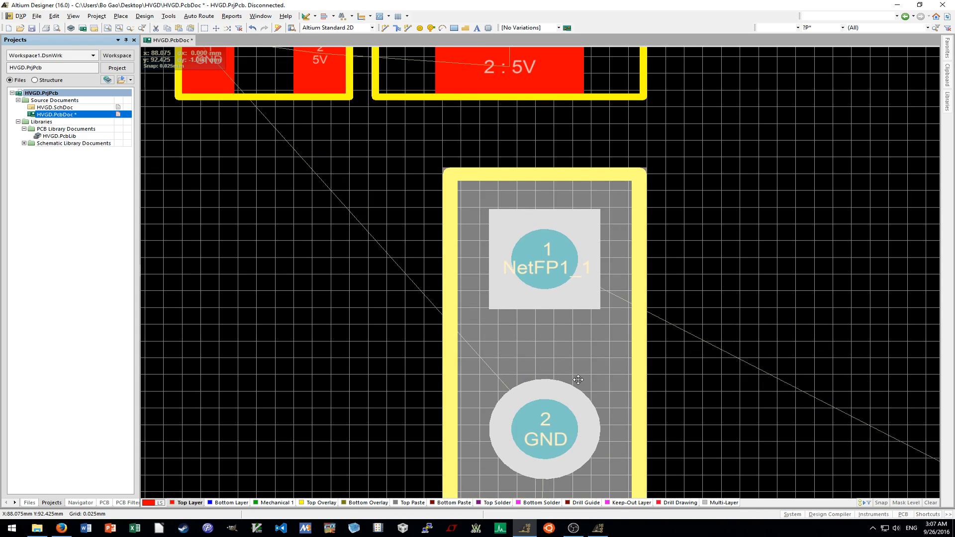
{"action": "scroll", "coordinate": [716, 367], "scroll_direction": "down", "scroll_amount": 2}
{"action": "scroll", "coordinate": [716, 367], "scroll_direction": "down", "scroll_amount": 2, "text": "ctrl"}
{"action": "scroll", "coordinate": [716, 367], "scroll_direction": "down", "scroll_amount": 3, "text": "ctrl"}
{"action": "scroll", "coordinate": [716, 367], "scroll_direction": "up", "scroll_amount": 4}
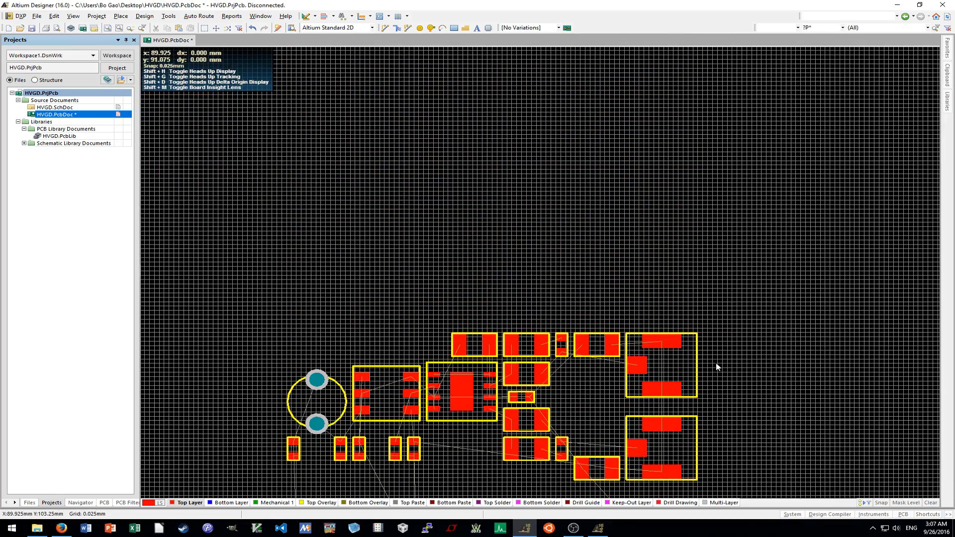
{"action": "scroll", "coordinate": [713, 364], "scroll_direction": "down", "scroll_amount": 3}
{"action": "scroll", "coordinate": [713, 364], "scroll_direction": "up", "scroll_amount": 4, "text": "ctrl"}
{"action": "left_click", "coordinate": [632, 275]}
{"action": "left_click_drag", "start_coordinate": [632, 275], "coordinate": [632, 280]}
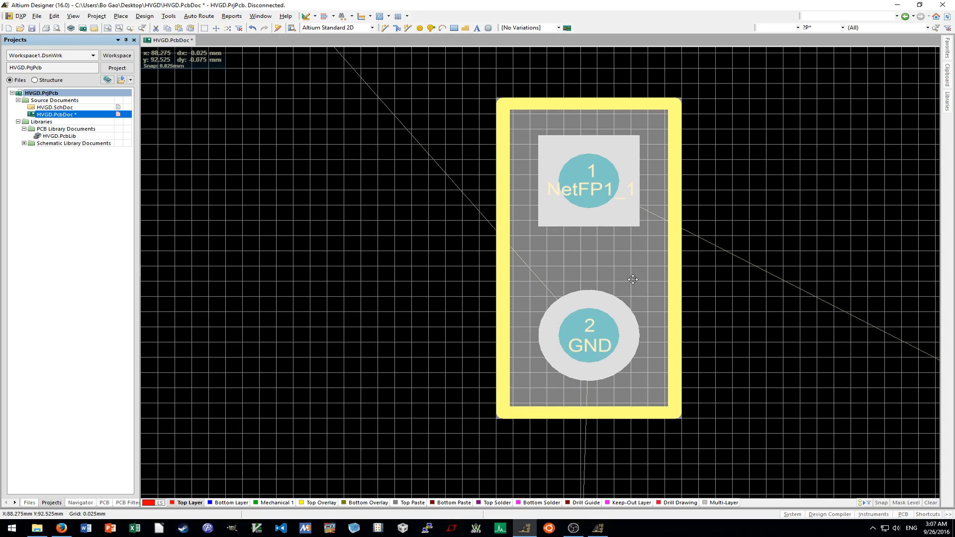
{"action": "left_click", "coordinate": [716, 387]}
Measure the vertical distance from PP1's lower edge to the upper output connector's top edge.
{"action": "scroll", "coordinate": [697, 397], "scroll_direction": "up", "scroll_amount": 5, "text": "ctrl"}
{"action": "scroll", "coordinate": [664, 401], "scroll_direction": "down", "scroll_amount": 2, "text": "ctrl"}
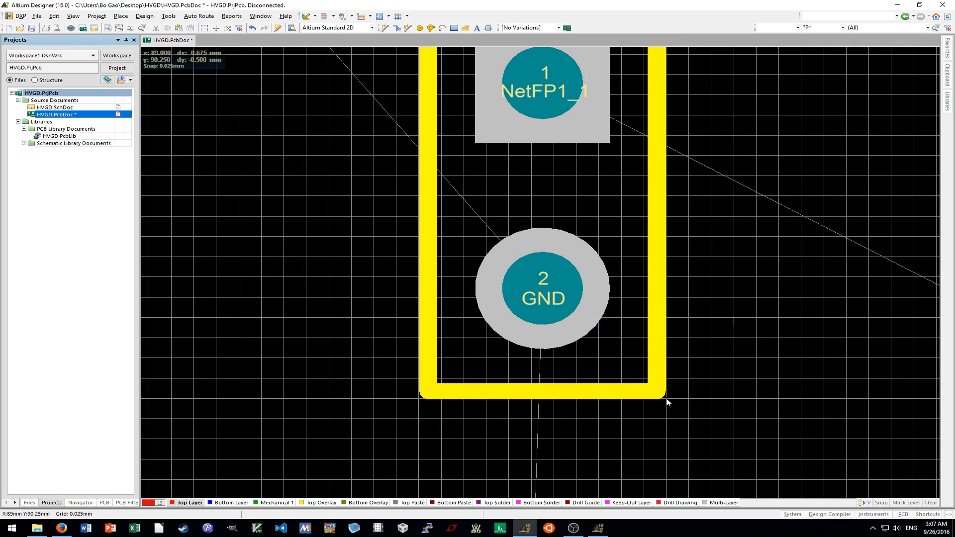
{"action": "key", "text": "ctrl+m"}
{"action": "scroll", "coordinate": [655, 401], "scroll_direction": "down", "scroll_amount": 4, "text": "ctrl"}
{"action": "scroll", "coordinate": [652, 263], "scroll_direction": "up", "scroll_amount": 6, "text": "ctrl"}
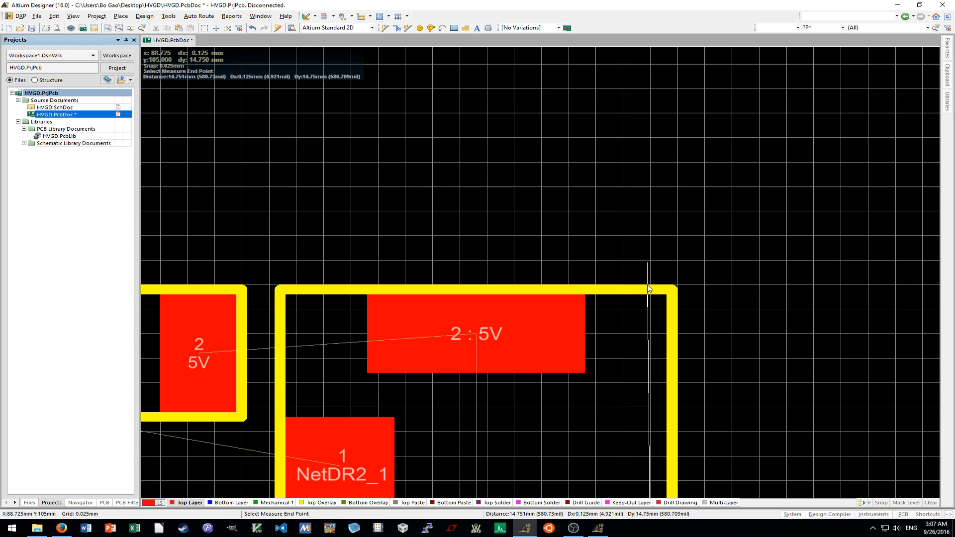
{"action": "key", "text": "Escape"}
{"action": "key", "text": "Escape"}
Move battery connector PP1 up about 0.25 mm and remeasure the height to the upper output connector's top edge.
{"action": "scroll", "coordinate": [730, 318], "scroll_direction": "down", "scroll_amount": 5, "text": "ctrl"}
{"action": "scroll", "coordinate": [728, 317], "scroll_direction": "down", "scroll_amount": 5}
{"action": "left_click", "coordinate": [696, 263]}
{"action": "left_click_drag", "start_coordinate": [696, 263], "coordinate": [697, 257]}
{"action": "left_click", "coordinate": [788, 258]}
{"action": "scroll", "coordinate": [789, 259], "scroll_direction": "down", "scroll_amount": 2, "text": "ctrl"}
{"action": "scroll", "coordinate": [790, 264], "scroll_direction": "down", "scroll_amount": 1, "text": "shift"}
{"action": "scroll", "coordinate": [771, 293], "scroll_direction": "down", "scroll_amount": 1, "text": "ctrl"}
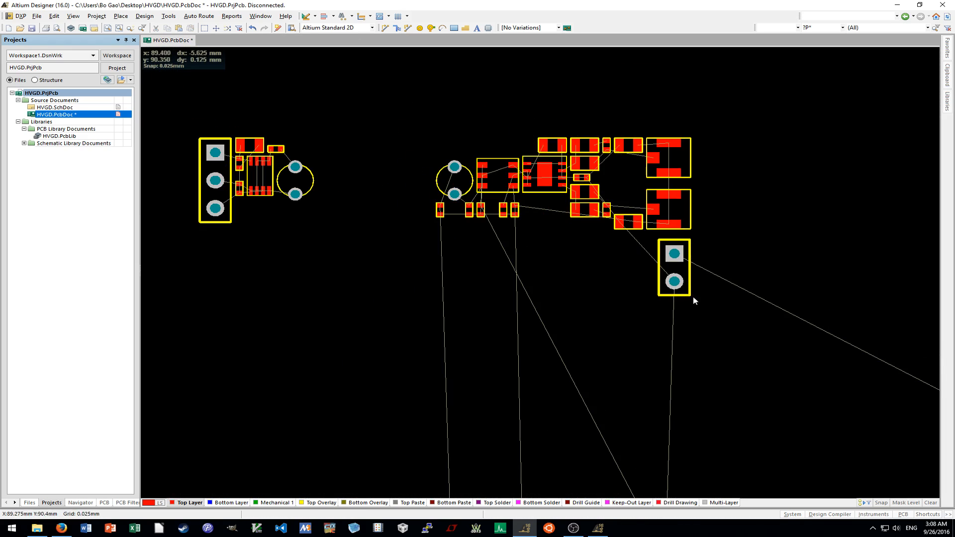
{"action": "scroll", "coordinate": [697, 301], "scroll_direction": "up", "scroll_amount": 4, "text": "ctrl"}
{"action": "key", "text": "ctrl+m"}
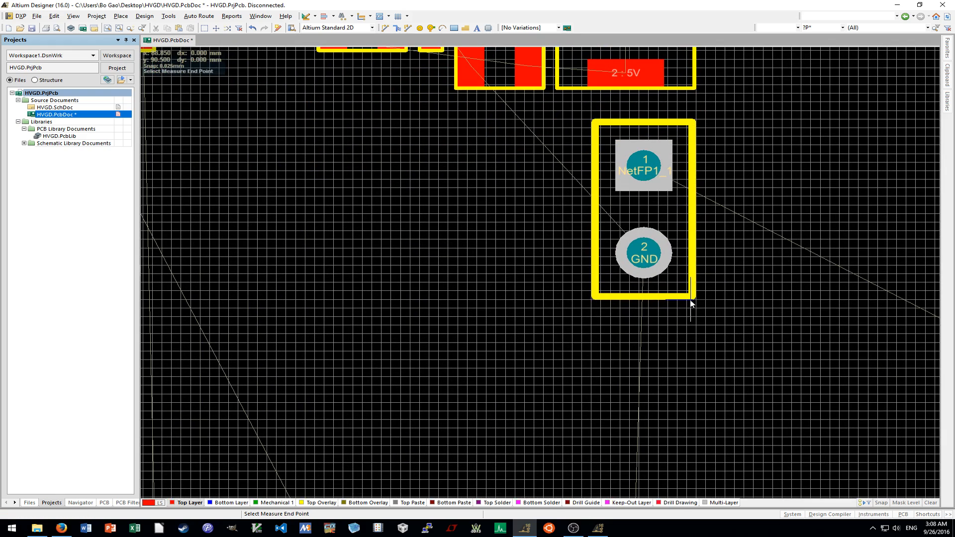
{"action": "scroll", "coordinate": [691, 303], "scroll_direction": "up", "scroll_amount": 6}
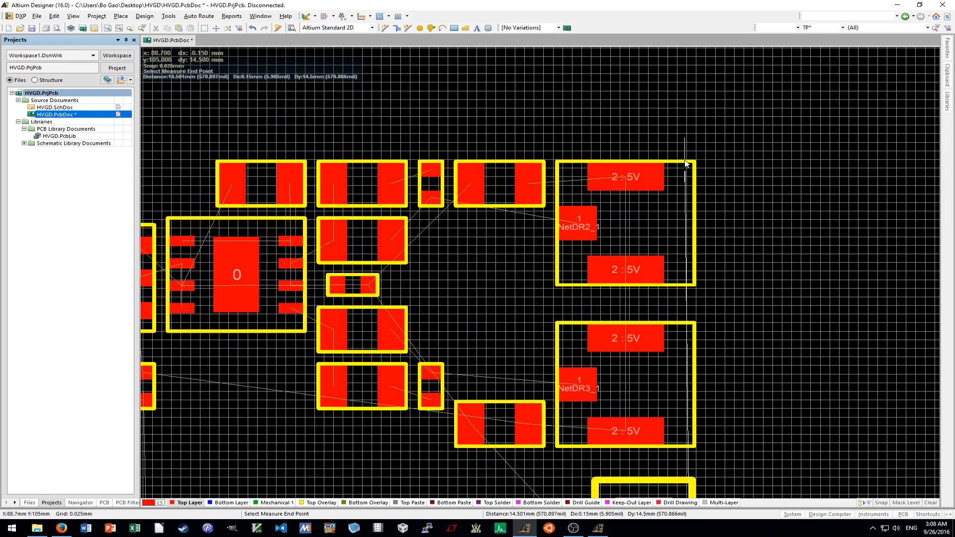
{"action": "key", "text": "Escape"}
Measure the horizontal gap between the facing edges of the input LED DI1 and the receiver photodiode DR1.
{"action": "scroll", "coordinate": [746, 223], "scroll_direction": "down", "scroll_amount": 5, "text": "ctrl"}
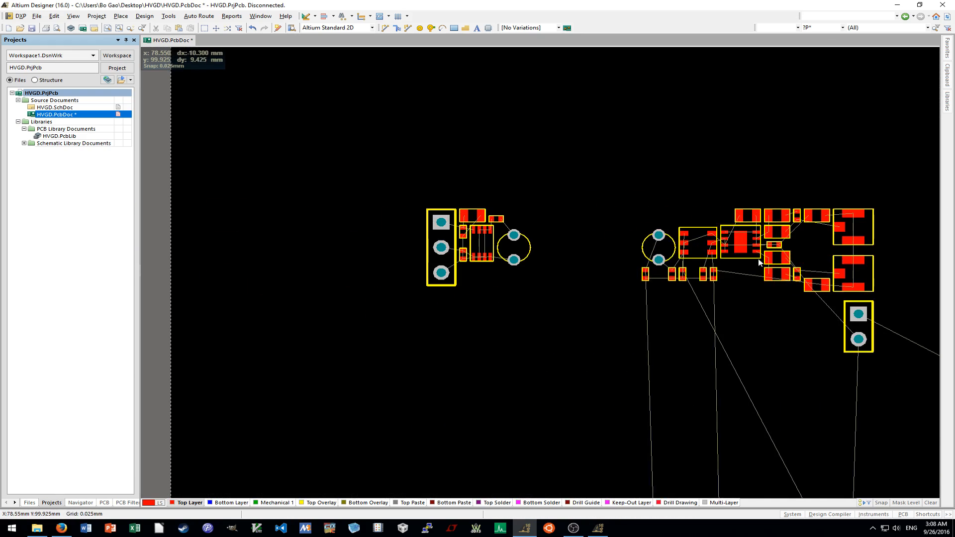
{"action": "key", "text": "ctrl+m"}
{"action": "scroll", "coordinate": [541, 271], "scroll_direction": "up", "scroll_amount": 6, "text": "ctrl"}
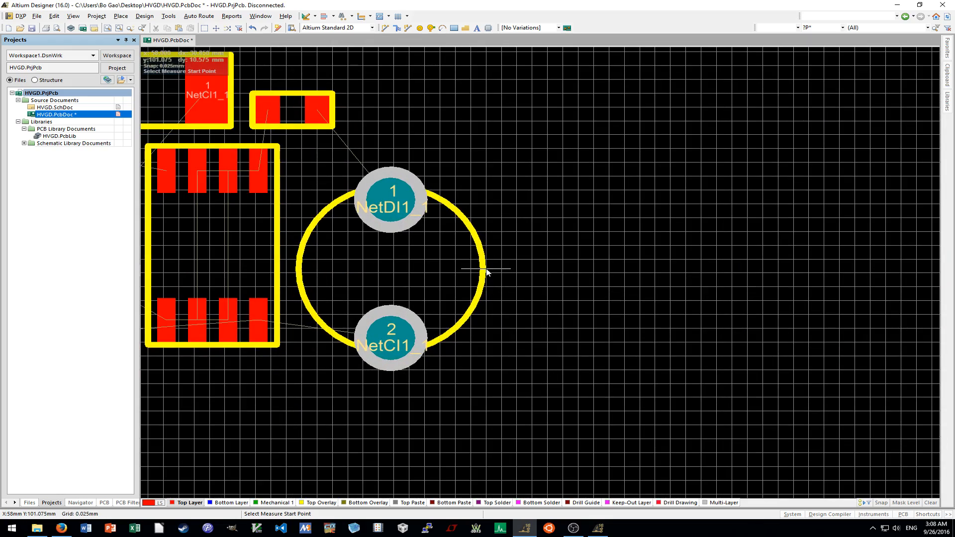
{"action": "left_click", "coordinate": [486, 272]}
{"action": "scroll", "coordinate": [490, 270], "scroll_direction": "right", "scroll_amount": 6, "text": "shift"}
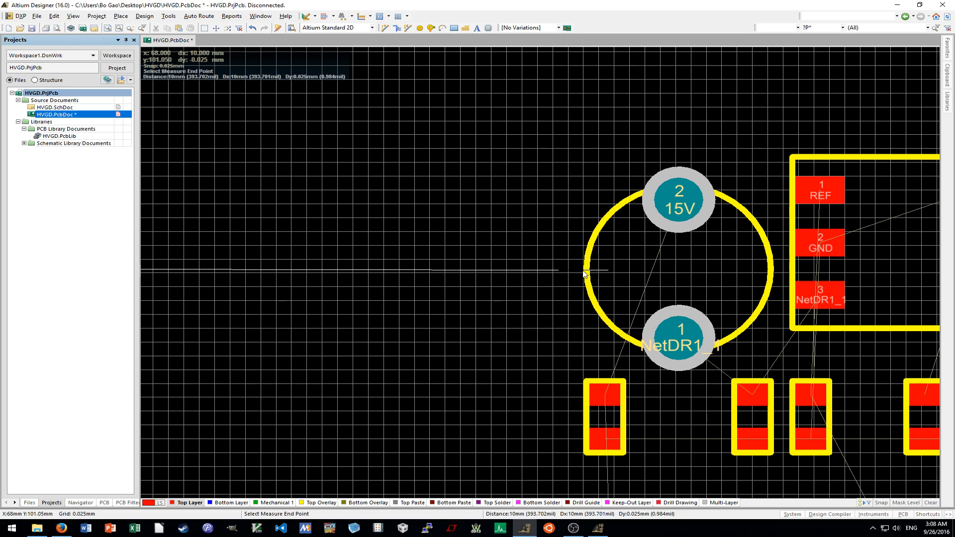
{"action": "key", "text": "Escape"}
{"action": "key", "text": "Escape"}
{"action": "scroll", "coordinate": [456, 288], "scroll_direction": "down", "scroll_amount": 3, "text": "ctrl"}
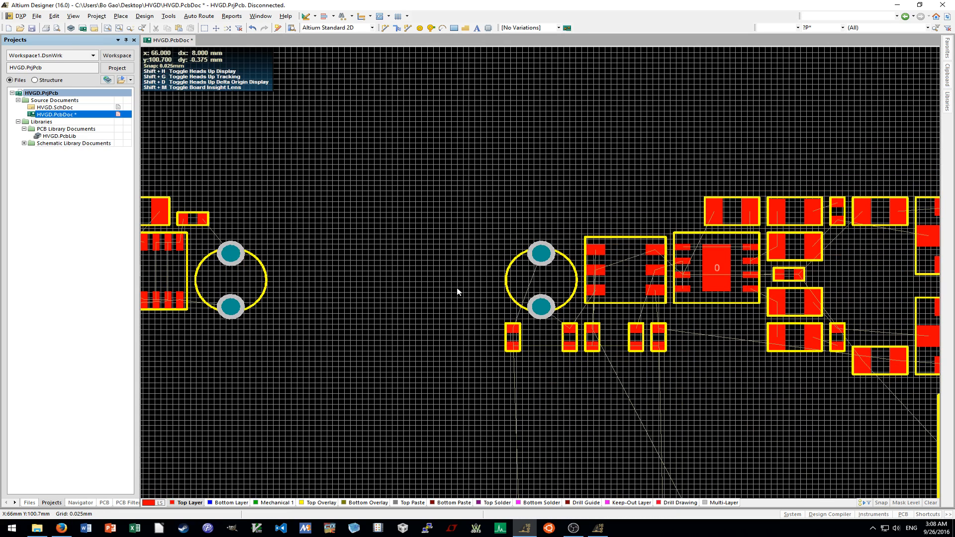
Move the whole receiver and gate driver group, including PP1, about 10 mm farther from the input LED driver parts.
{"action": "scroll", "coordinate": [456, 288], "scroll_direction": "down", "scroll_amount": 2}
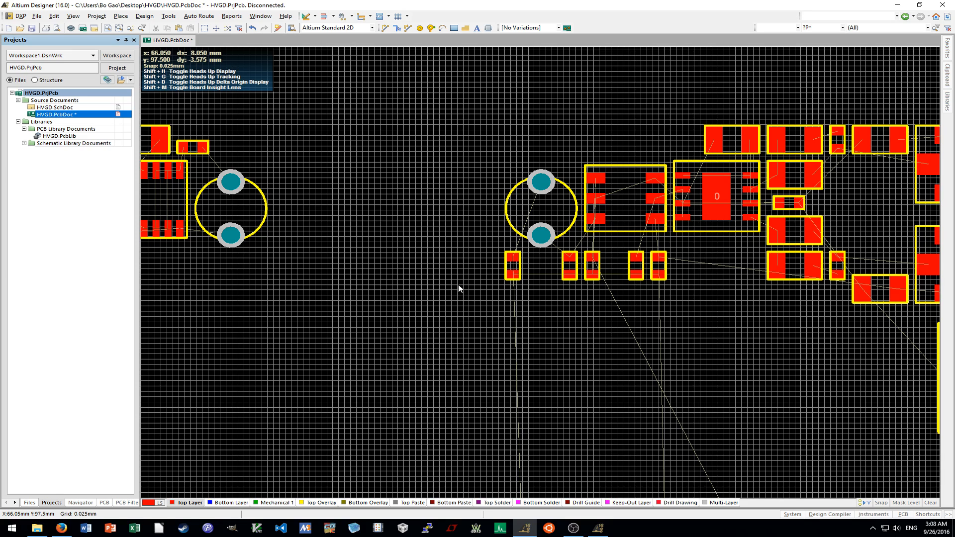
{"action": "scroll", "coordinate": [458, 284], "scroll_direction": "down", "scroll_amount": 5, "text": "ctrl"}
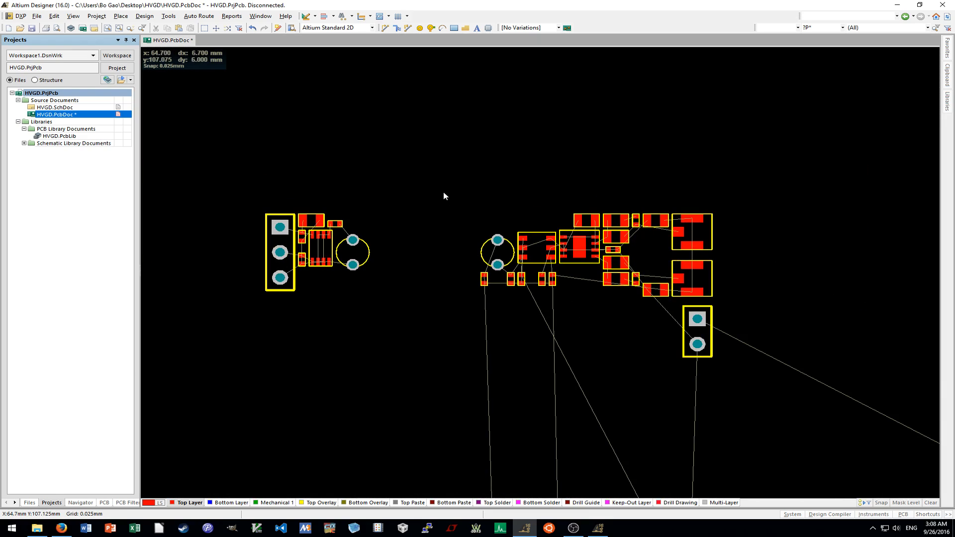
{"action": "left_click_drag", "start_coordinate": [444, 196], "coordinate": [899, 428]}
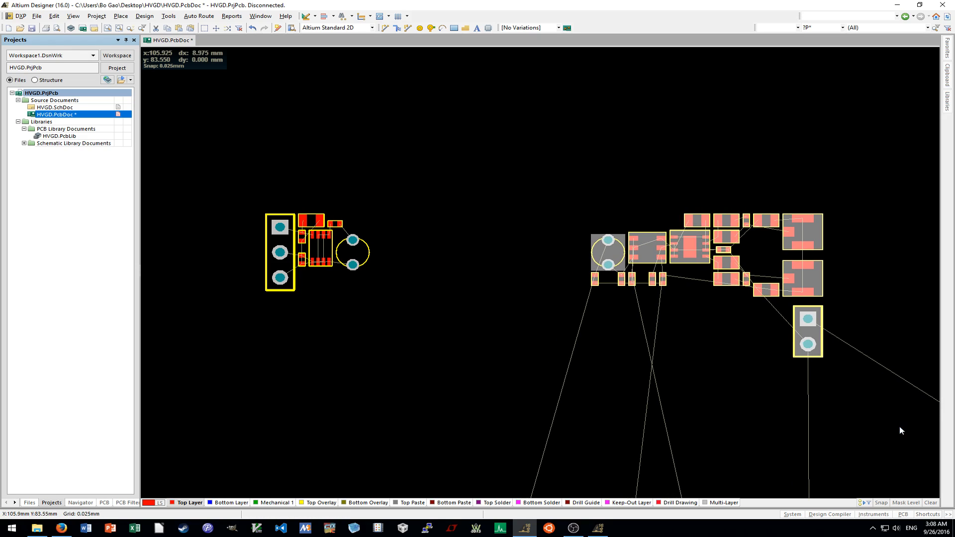
{"action": "left_click", "coordinate": [724, 370]}
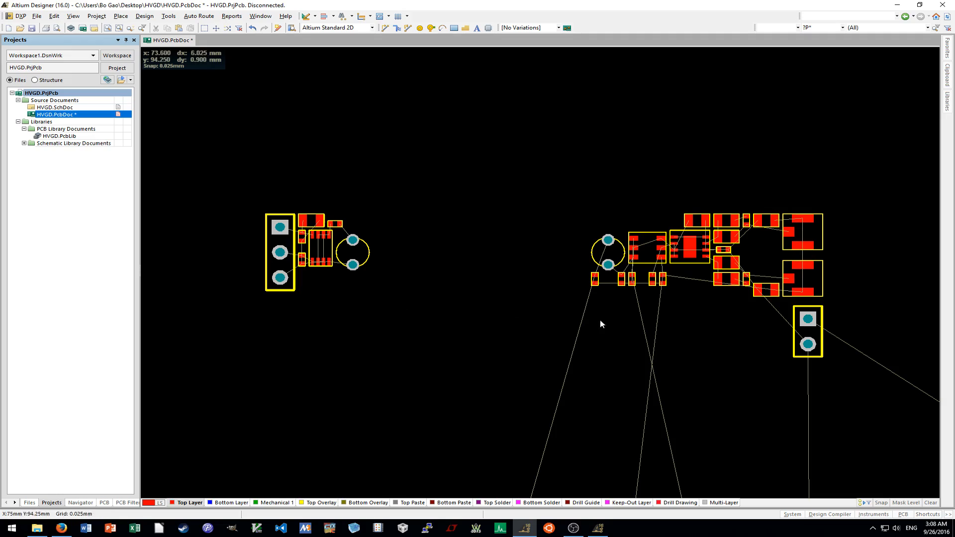
Measure the overall layout width from input connector PI1's outer top corner to the upper output connector's outer top corner.
{"action": "scroll", "coordinate": [502, 321], "scroll_direction": "left", "scroll_amount": 3, "text": "shift"}
{"action": "key", "text": "ctrl+m"}
{"action": "scroll", "coordinate": [374, 180], "scroll_direction": "up", "scroll_amount": 6, "text": "ctrl"}
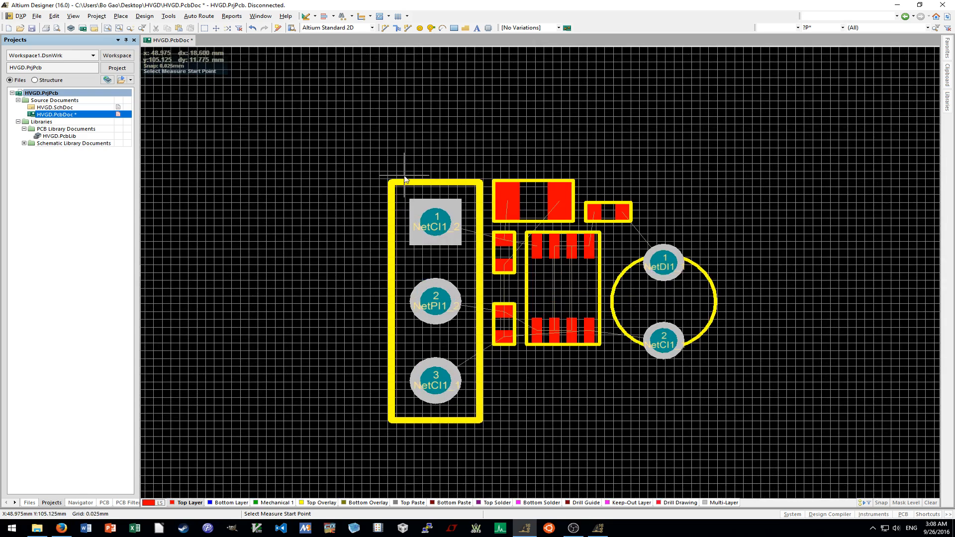
{"action": "left_click", "coordinate": [379, 179]}
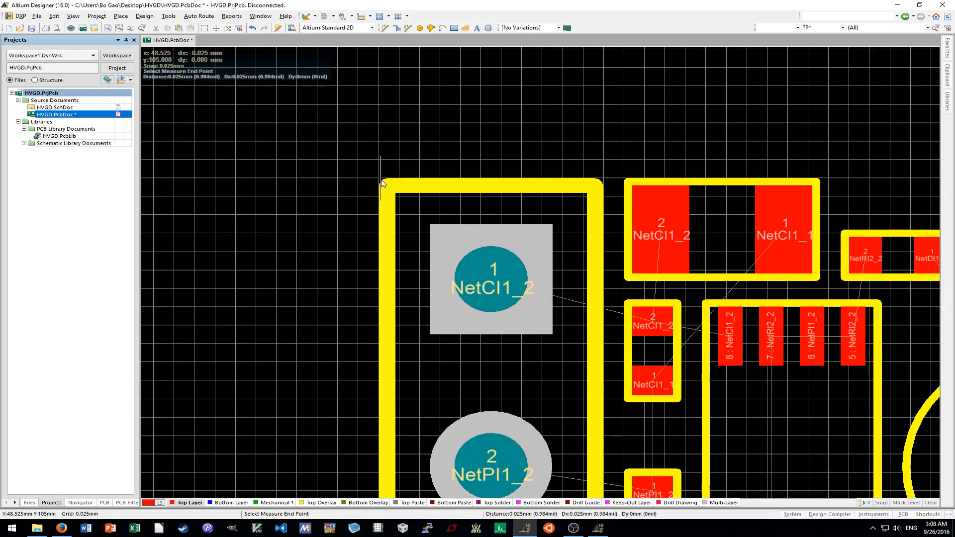
{"action": "scroll", "coordinate": [391, 191], "scroll_direction": "down", "scroll_amount": 5, "text": "ctrl"}
{"action": "right_click_drag", "start_coordinate": [820, 214], "coordinate": [428, 209]}
{"action": "scroll", "coordinate": [630, 197], "scroll_direction": "up", "scroll_amount": 3, "text": "ctrl"}
{"action": "scroll", "coordinate": [663, 175], "scroll_direction": "up", "scroll_amount": 3, "text": "ctrl"}
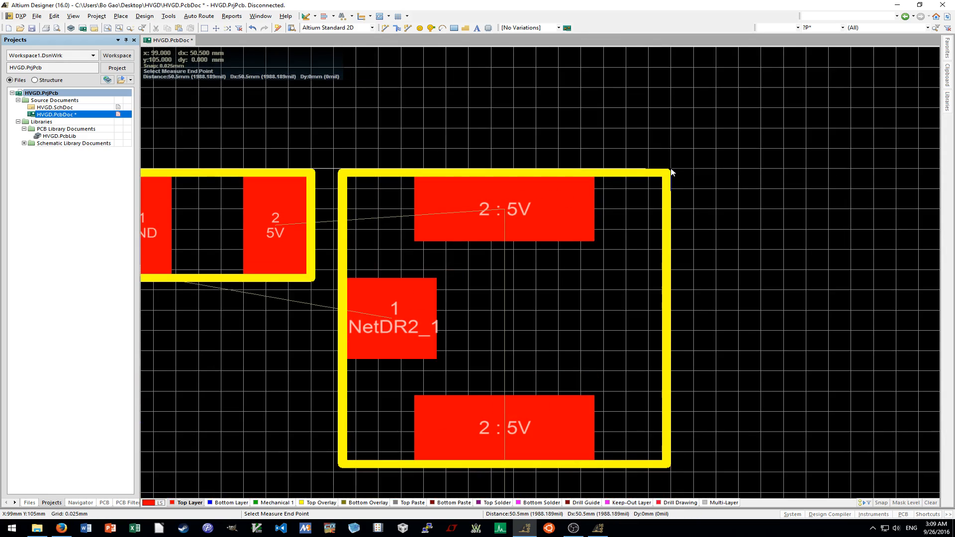
{"action": "scroll", "coordinate": [671, 172], "scroll_direction": "down", "scroll_amount": 6, "text": "ctrl"}
{"action": "key", "text": "Escape"}
Move the receiver and gate driver group about 1 mm toward the input parts and measure from PI1's outer top corner to PP1's outer bottom corner.
{"action": "left_click_drag", "start_coordinate": [801, 434], "coordinate": [784, 427]}
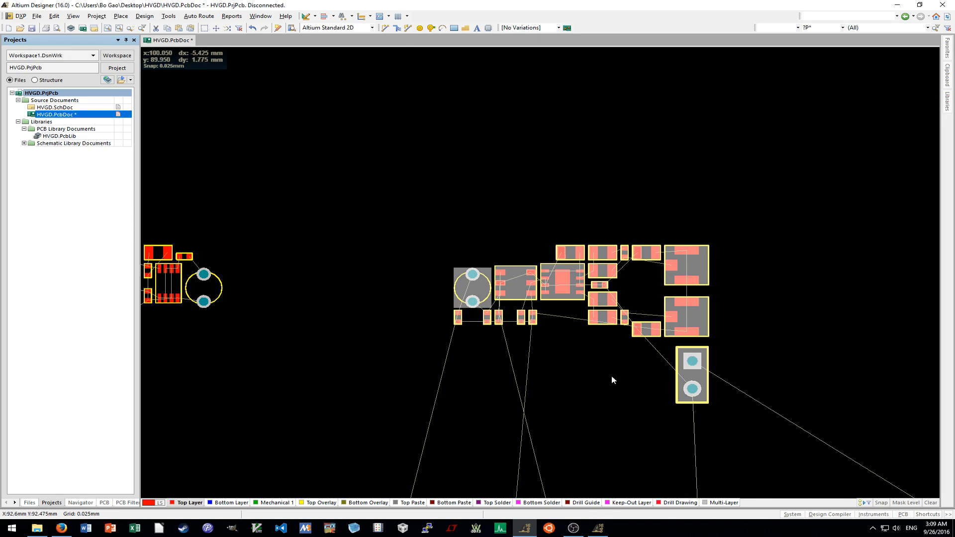
{"action": "scroll", "coordinate": [478, 380], "scroll_direction": "left", "scroll_amount": 4, "text": "shift"}
{"action": "key", "text": "ctrl+m"}
{"action": "scroll", "coordinate": [298, 234], "scroll_direction": "up", "scroll_amount": 4, "text": "ctrl"}
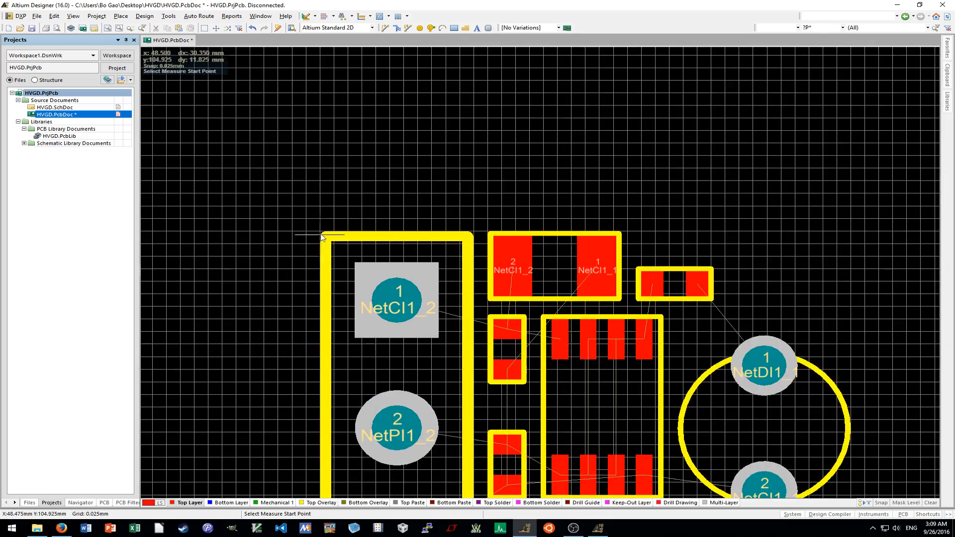
{"action": "left_click", "coordinate": [322, 235]}
{"action": "scroll", "coordinate": [321, 236], "scroll_direction": "down", "scroll_amount": 5, "text": "ctrl"}
{"action": "scroll", "coordinate": [606, 235], "scroll_direction": "up", "scroll_amount": 4, "text": "ctrl"}
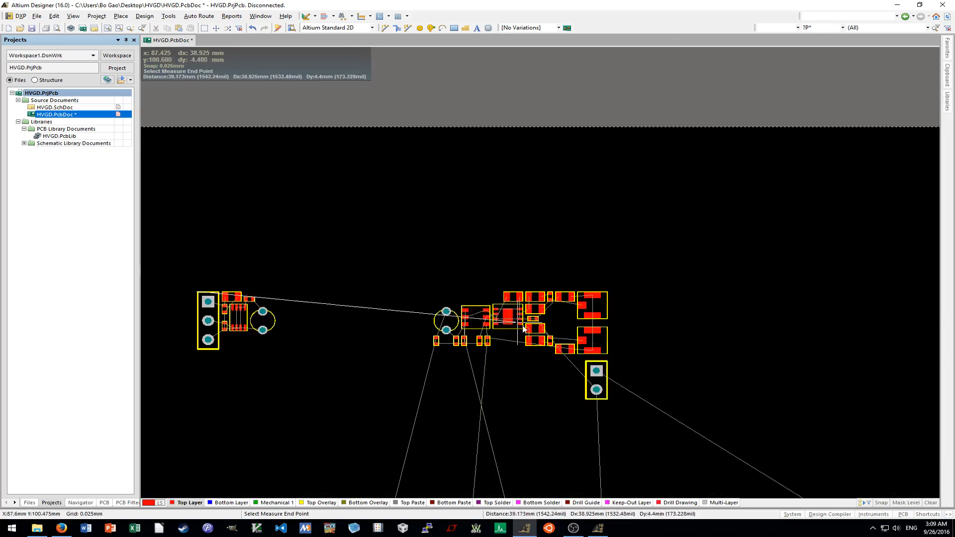
{"action": "scroll", "coordinate": [606, 235], "scroll_direction": "up", "scroll_amount": 5, "text": "ctrl"}
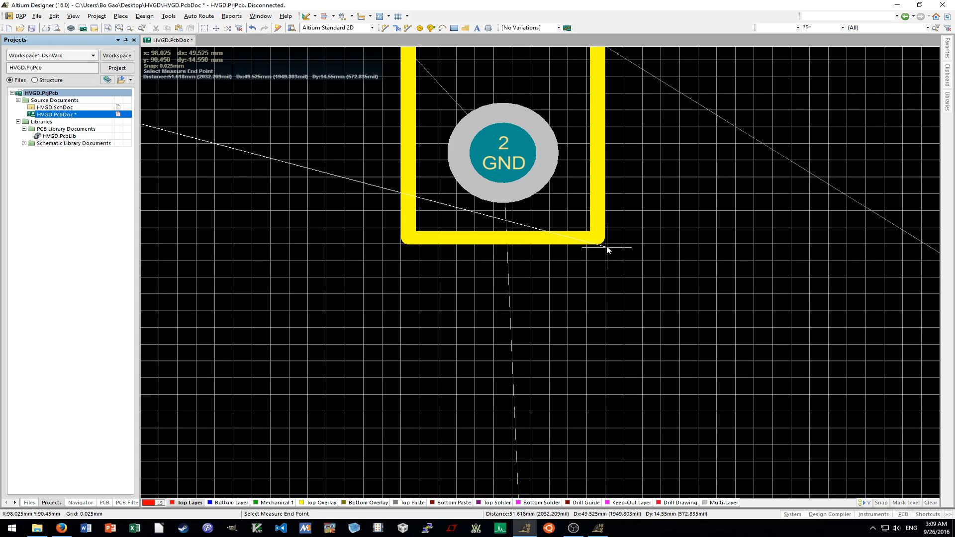
{"action": "left_click", "coordinate": [606, 244]}
{"action": "scroll", "coordinate": [613, 306], "scroll_direction": "down", "scroll_amount": 6, "text": "ctrl"}
{"action": "scroll", "coordinate": [616, 324], "scroll_direction": "left", "scroll_amount": 2, "text": "shift"}
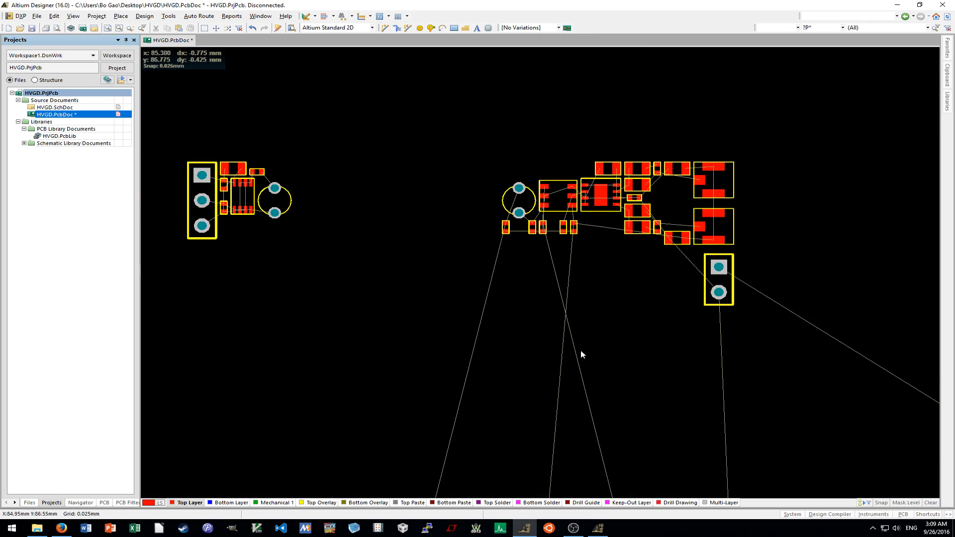
Make Mechanical 1 the active drawing layer.
{"action": "left_click", "coordinate": [287, 502]}
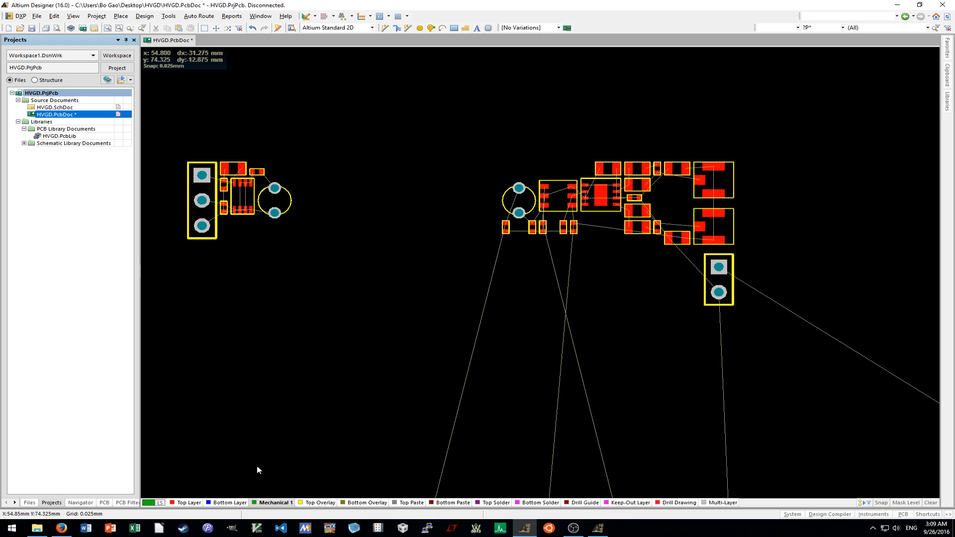
{"action": "left_click", "coordinate": [640, 503]}
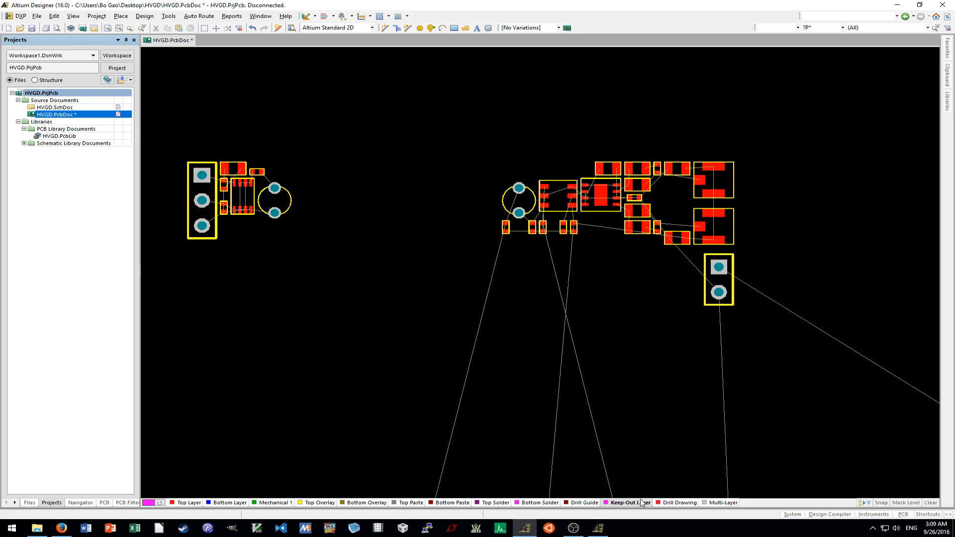
{"action": "left_click", "coordinate": [273, 503]}
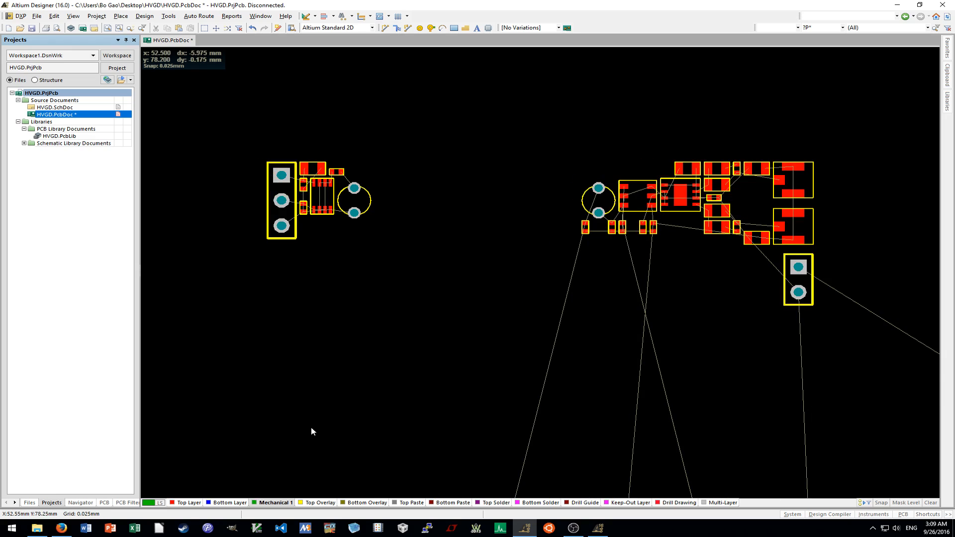
{"action": "key", "text": "d"}
{"action": "key", "text": "k"}
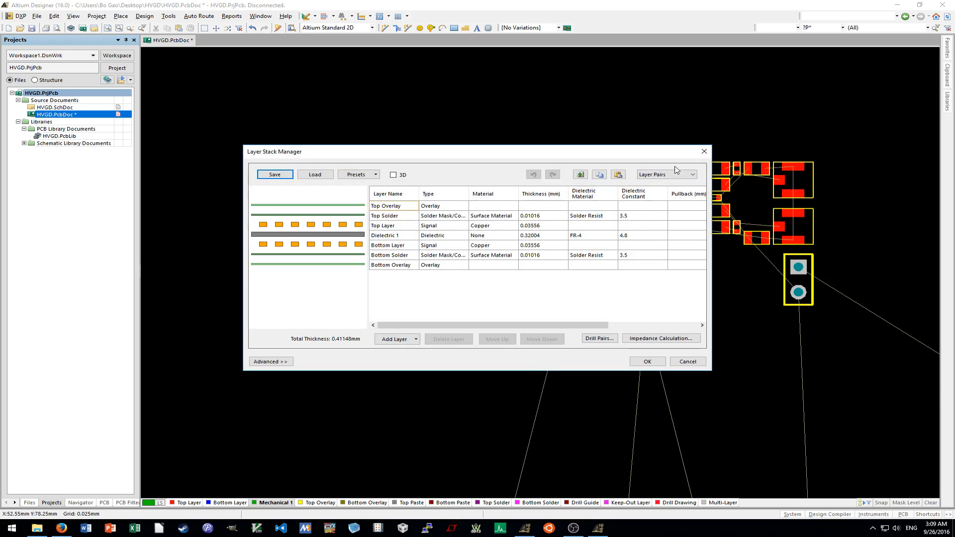
{"action": "key", "text": "Escape"}
Draw a closed rectangular board outline around all the arranged parts on Mechanical 1, about 51 mm by 15.4 mm.
{"action": "key", "text": "p"}
{"action": "key", "text": "l"}
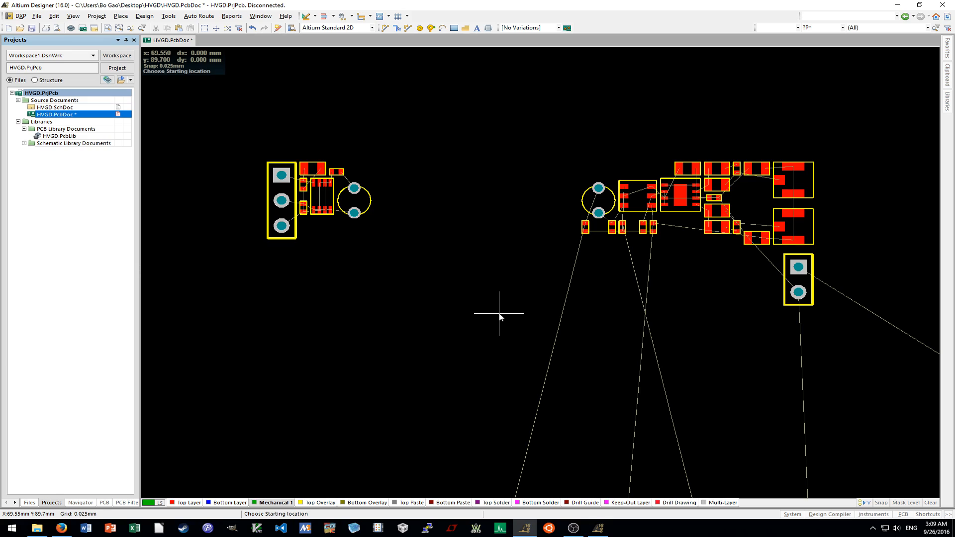
{"action": "scroll", "coordinate": [348, 179], "scroll_direction": "up", "scroll_amount": 2, "text": "ctrl"}
{"action": "left_click", "coordinate": [182, 130]}
{"action": "scroll", "coordinate": [372, 145], "scroll_direction": "down", "scroll_amount": 2, "text": "ctrl"}
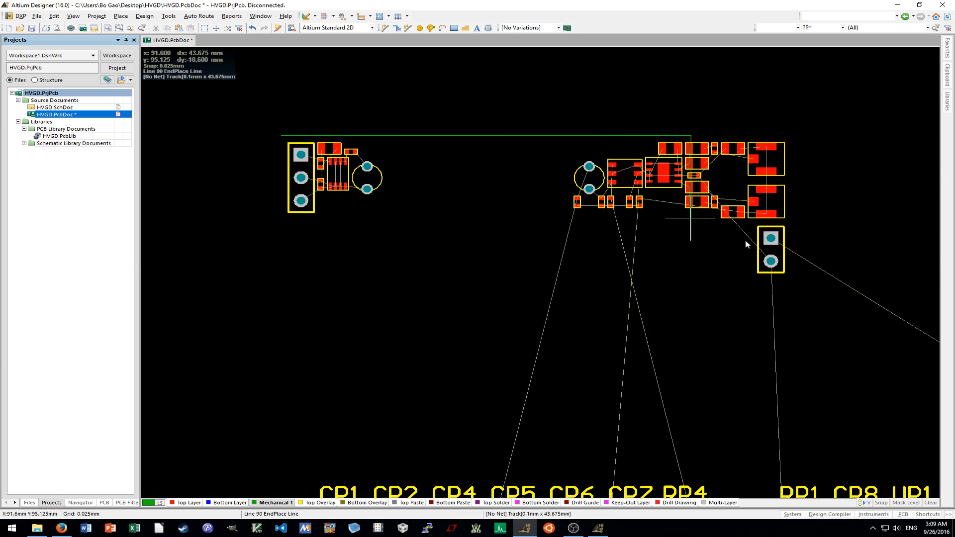
{"action": "left_click", "coordinate": [792, 280]}
{"action": "left_click", "coordinate": [280, 280]}
{"action": "scroll", "coordinate": [279, 140], "scroll_direction": "up", "scroll_amount": 4, "text": "ctrl"}
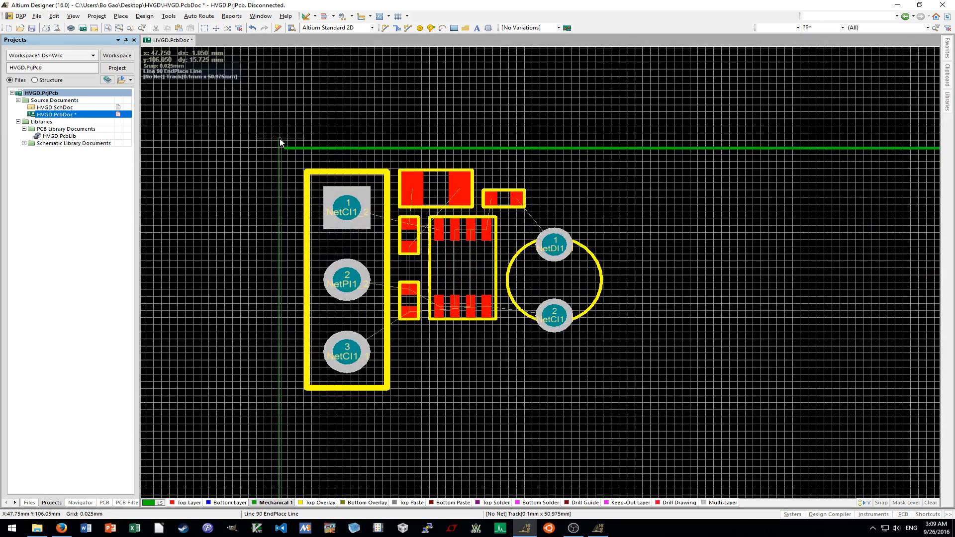
{"action": "left_click", "coordinate": [288, 147]}
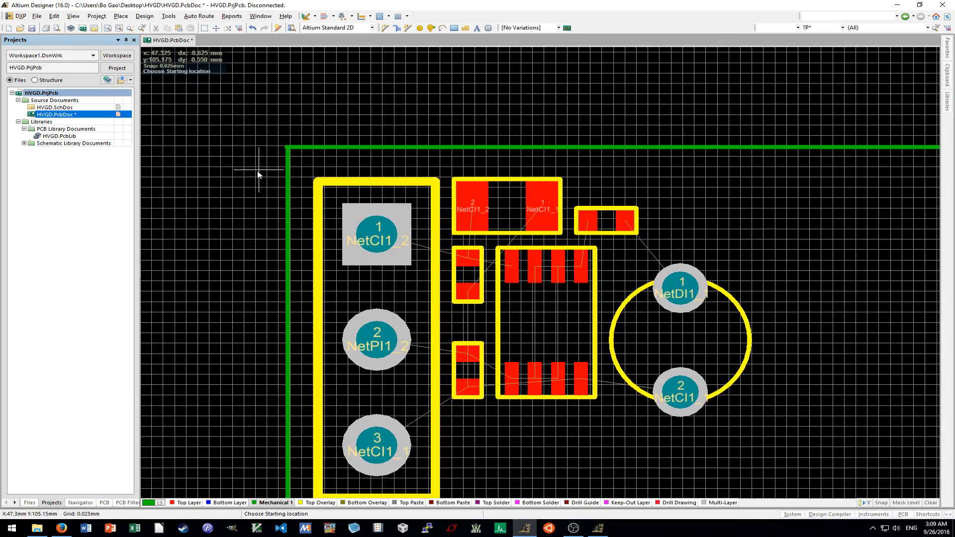
Move the outline's left edge about 0.3 mm inward to x = 48.25 mm and nudge the top edge slightly upward.
{"action": "scroll", "coordinate": [286, 175], "scroll_direction": "up", "scroll_amount": 5, "text": "ctrl"}
{"action": "left_click_drag", "start_coordinate": [287, 177], "coordinate": [339, 187]}
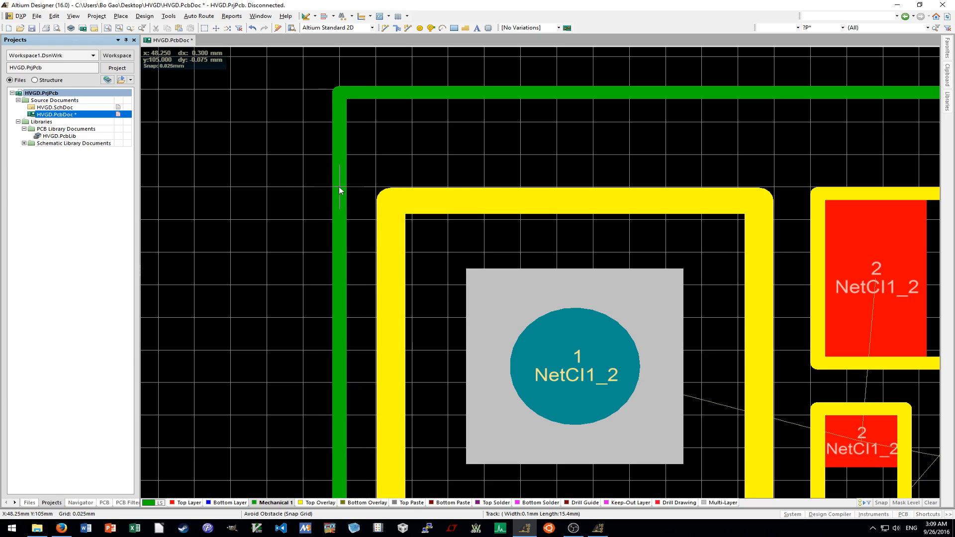
{"action": "left_click_drag", "start_coordinate": [375, 94], "coordinate": [377, 93]}
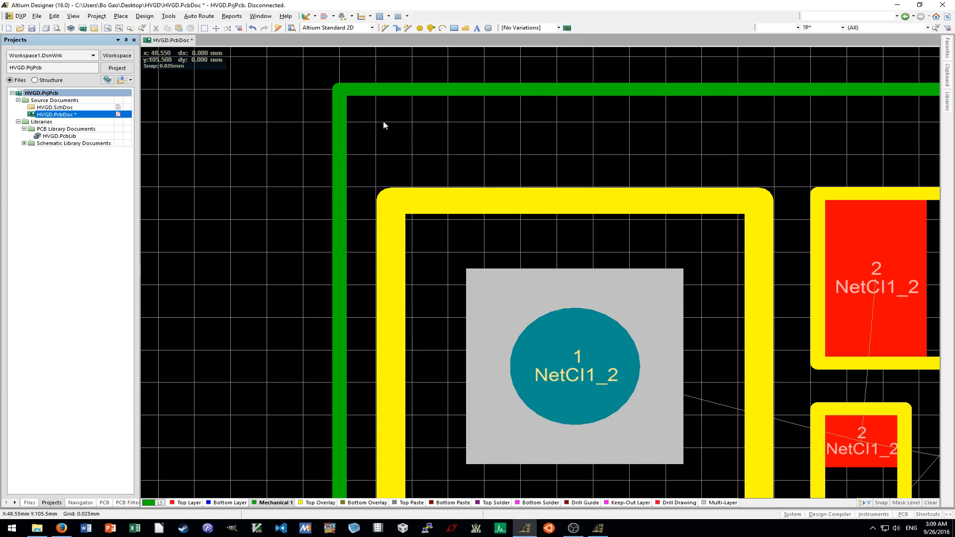
Move the outline's top edge about 0.5 mm down, leaving about 0.25 mm to the upper component outlines.
{"action": "scroll", "coordinate": [384, 123], "scroll_direction": "down", "scroll_amount": 4, "text": "ctrl"}
{"action": "scroll", "coordinate": [382, 126], "scroll_direction": "down", "scroll_amount": 14, "text": "shift"}
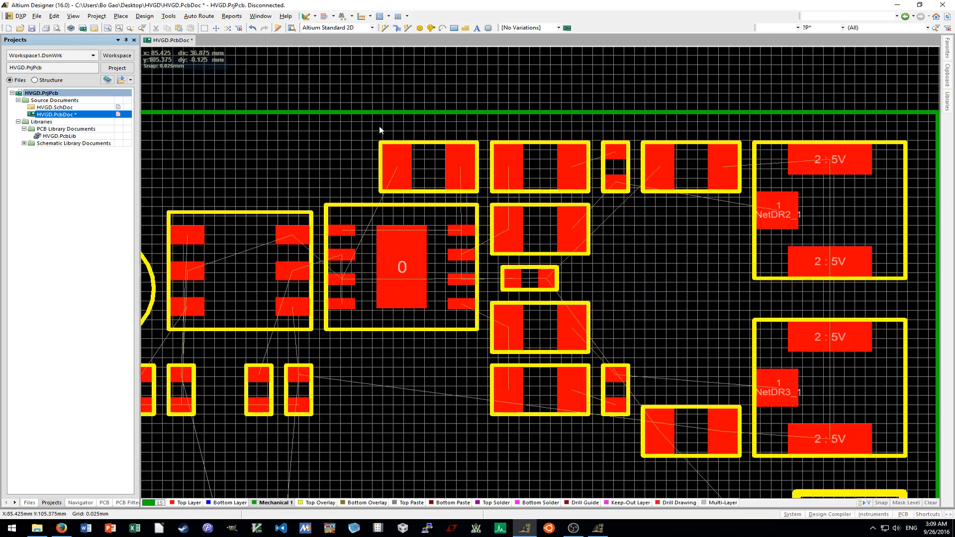
{"action": "scroll", "coordinate": [380, 130], "scroll_direction": "down", "scroll_amount": 3, "text": "ctrl"}
{"action": "scroll", "coordinate": [512, 134], "scroll_direction": "up", "scroll_amount": 3, "text": "ctrl"}
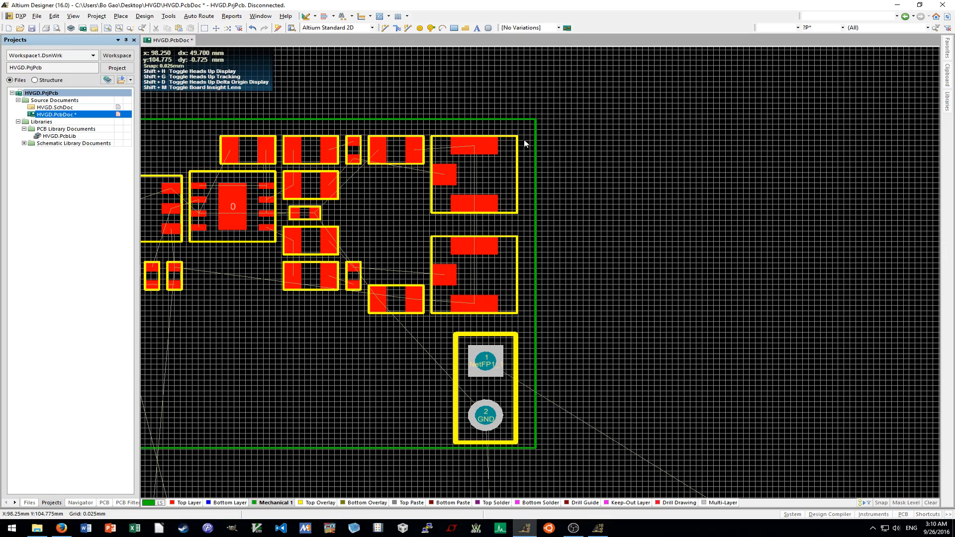
{"action": "scroll", "coordinate": [524, 141], "scroll_direction": "up", "scroll_amount": 10, "text": "shift"}
{"action": "scroll", "coordinate": [262, 111], "scroll_direction": "up", "scroll_amount": 3, "text": "ctrl"}
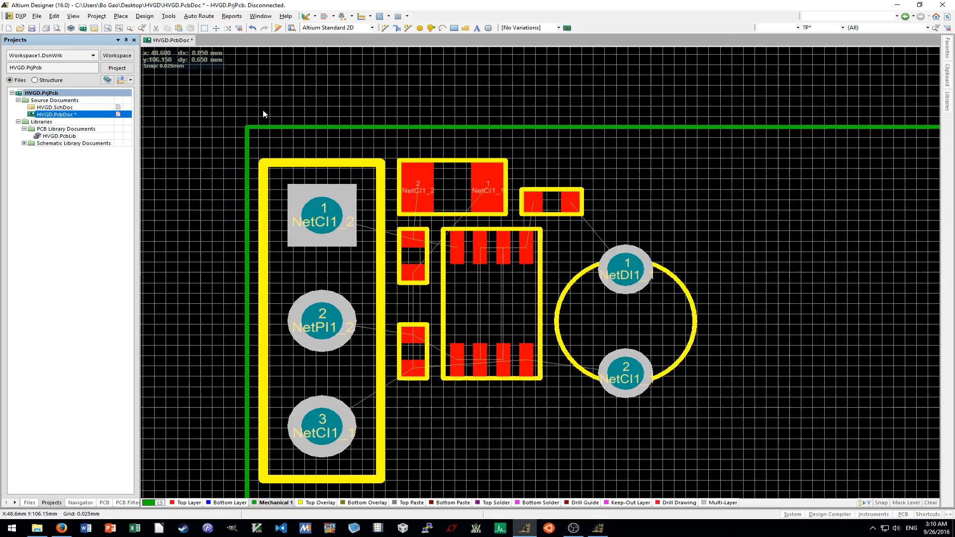
{"action": "scroll", "coordinate": [262, 117], "scroll_direction": "up", "scroll_amount": 2, "text": "ctrl"}
{"action": "left_click_drag", "start_coordinate": [286, 134], "coordinate": [287, 167]}
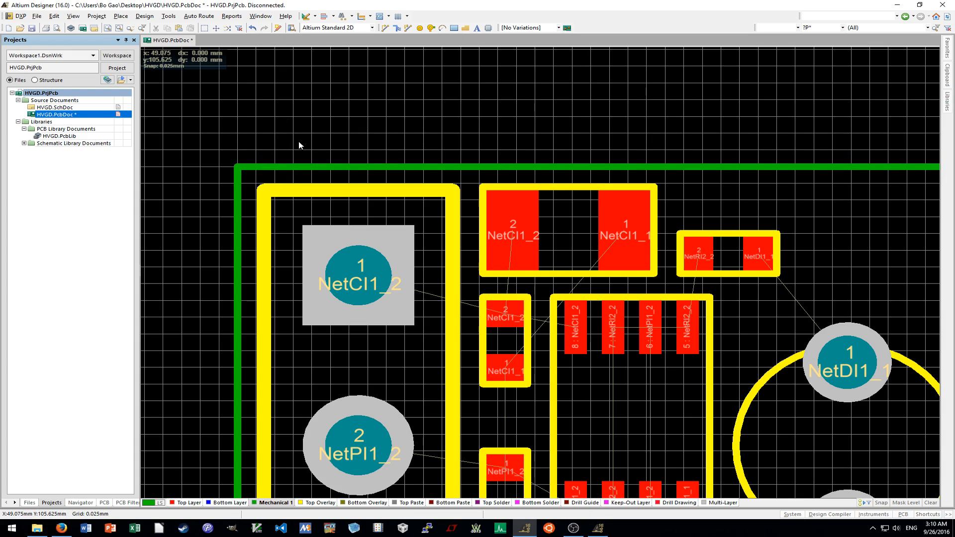
Move the outline's right edge about 0.5 mm inward, about 0.25 mm from the output connectors, making the outline 50 mm wide.
{"action": "scroll", "coordinate": [299, 142], "scroll_direction": "down", "scroll_amount": 4, "text": "ctrl"}
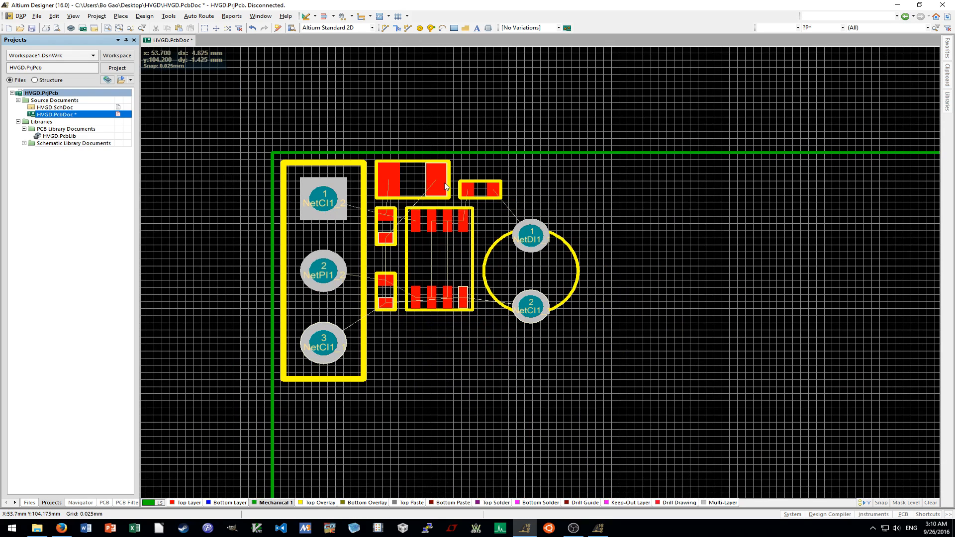
{"action": "scroll", "coordinate": [444, 185], "scroll_direction": "down", "scroll_amount": 3, "text": "shift"}
{"action": "scroll", "coordinate": [443, 185], "scroll_direction": "down", "scroll_amount": 3, "text": "ctrl"}
{"action": "scroll", "coordinate": [444, 185], "scroll_direction": "down", "scroll_amount": 3, "text": "shift"}
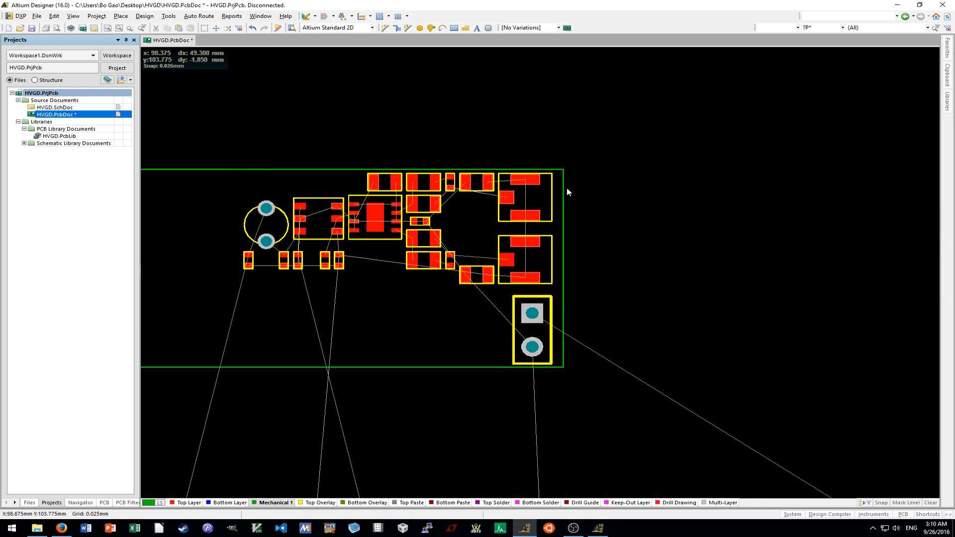
{"action": "scroll", "coordinate": [553, 191], "scroll_direction": "up", "scroll_amount": 3, "text": "ctrl"}
{"action": "scroll", "coordinate": [553, 191], "scroll_direction": "up", "scroll_amount": 2, "text": "ctrl"}
{"action": "left_click_drag", "start_coordinate": [551, 191], "coordinate": [515, 182]}
{"action": "scroll", "coordinate": [575, 188], "scroll_direction": "down", "scroll_amount": 3, "text": "ctrl"}
{"action": "scroll", "coordinate": [573, 186], "scroll_direction": "down", "scroll_amount": 4}
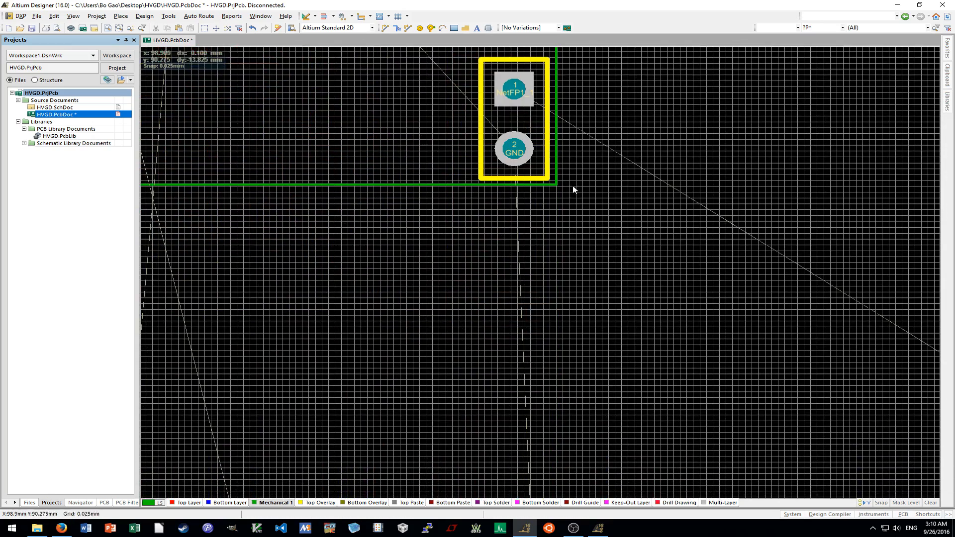
Move the outline's bottom edge slightly down to y = 90.25 mm, about 0.25 mm below battery connector PP1.
{"action": "scroll", "coordinate": [522, 186], "scroll_direction": "up", "scroll_amount": 2, "text": "ctrl"}
{"action": "scroll", "coordinate": [522, 185], "scroll_direction": "up", "scroll_amount": 2, "text": "ctrl"}
{"action": "scroll", "coordinate": [576, 196], "scroll_direction": "up", "scroll_amount": 1, "text": "ctrl"}
{"action": "left_click_drag", "start_coordinate": [575, 196], "coordinate": [576, 203]}
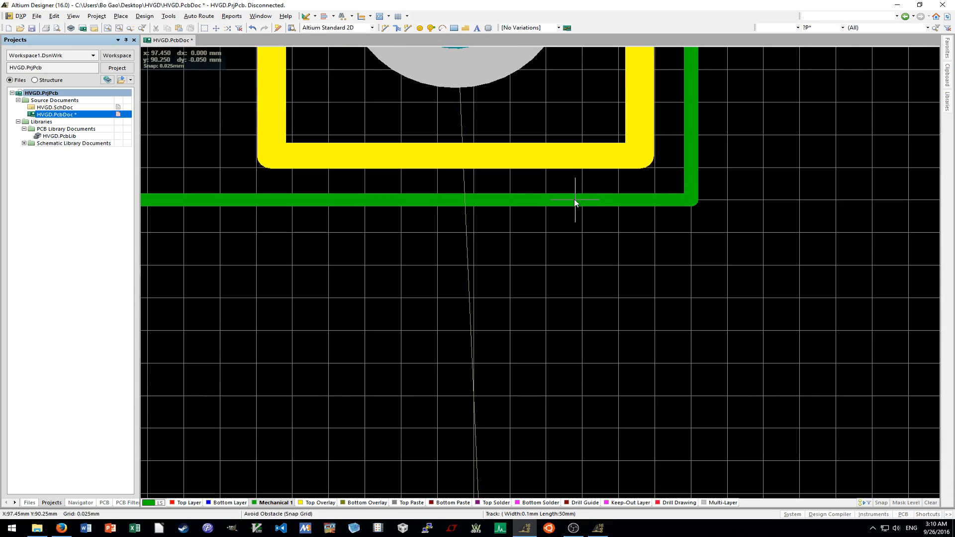
Examine how the parts sit inside the board outline, from the output connectors across to the input LED driver parts.
{"action": "scroll", "coordinate": [592, 234], "scroll_direction": "down", "scroll_amount": 2, "text": "ctrl"}
{"action": "scroll", "coordinate": [593, 231], "scroll_direction": "down", "scroll_amount": 4, "text": "ctrl"}
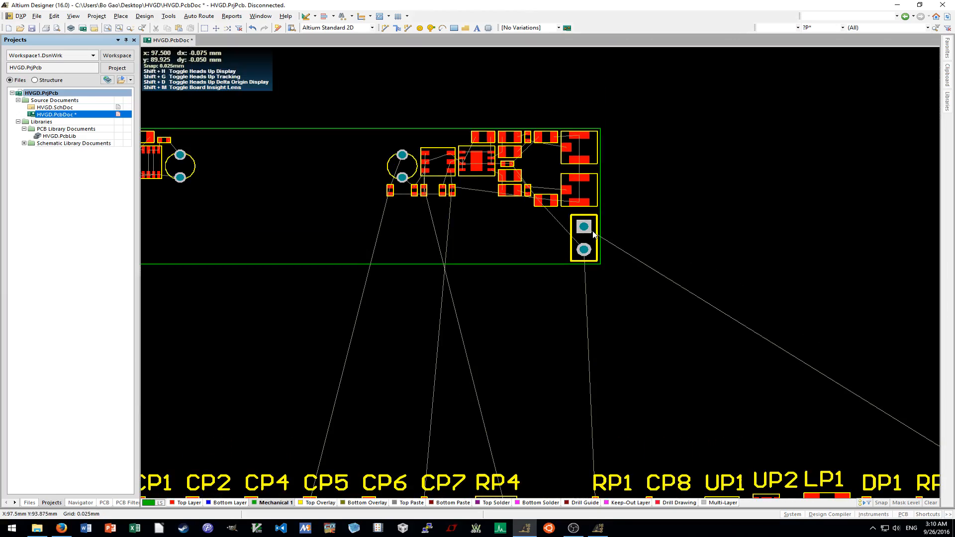
{"action": "scroll", "coordinate": [601, 226], "scroll_direction": "up", "scroll_amount": 1}
{"action": "scroll", "coordinate": [598, 213], "scroll_direction": "up", "scroll_amount": 4, "text": "ctrl"}
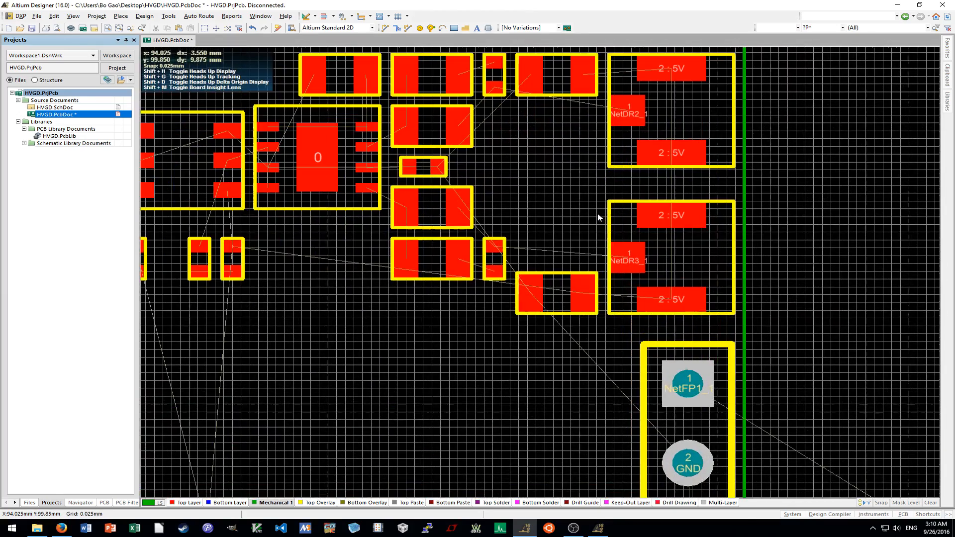
{"action": "scroll", "coordinate": [585, 221], "scroll_direction": "down", "scroll_amount": 3, "text": "ctrl"}
{"action": "scroll", "coordinate": [544, 228], "scroll_direction": "left", "scroll_amount": 4}
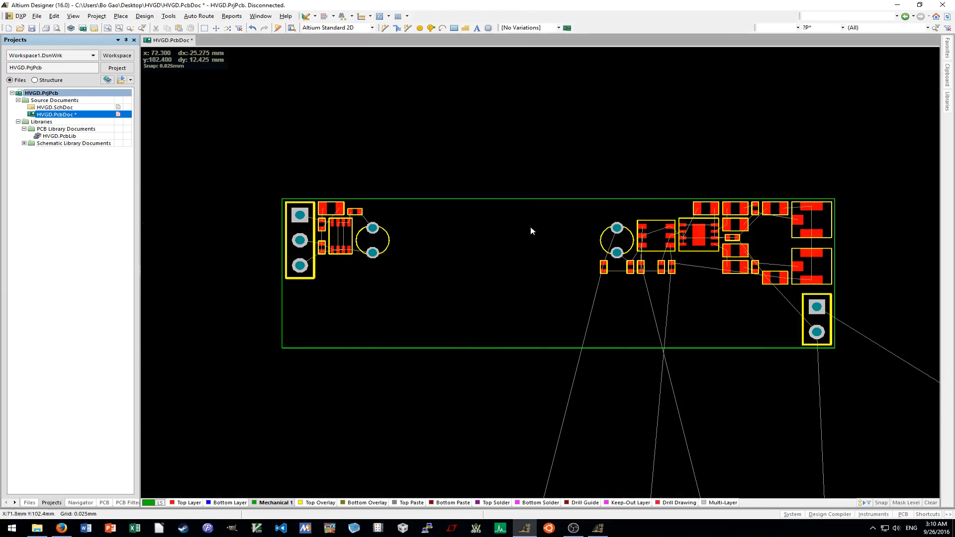
{"action": "scroll", "coordinate": [471, 230], "scroll_direction": "up", "scroll_amount": 3, "text": "ctrl"}
{"action": "scroll", "coordinate": [454, 202], "scroll_direction": "up", "scroll_amount": 2, "text": "ctrl"}
{"action": "scroll", "coordinate": [454, 203], "scroll_direction": "up", "scroll_amount": 2, "text": "ctrl"}
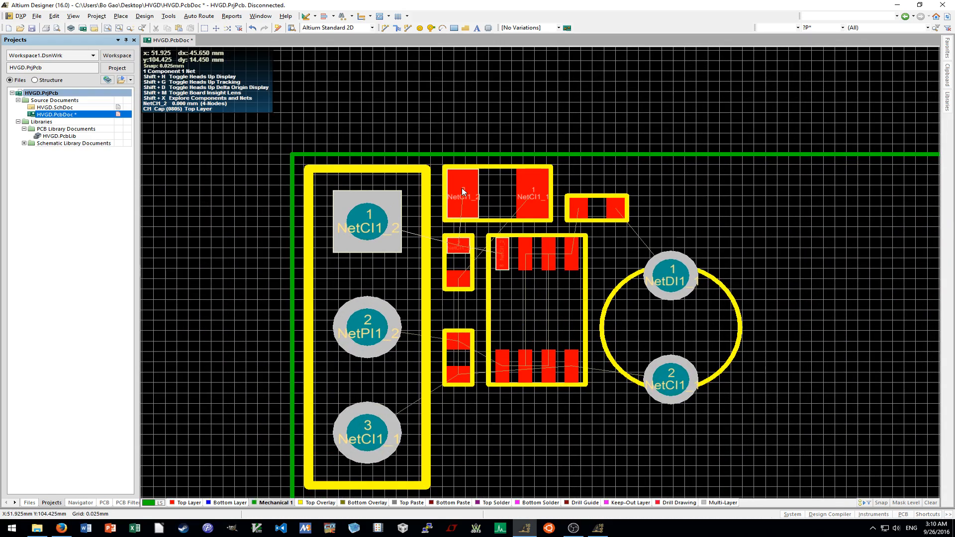
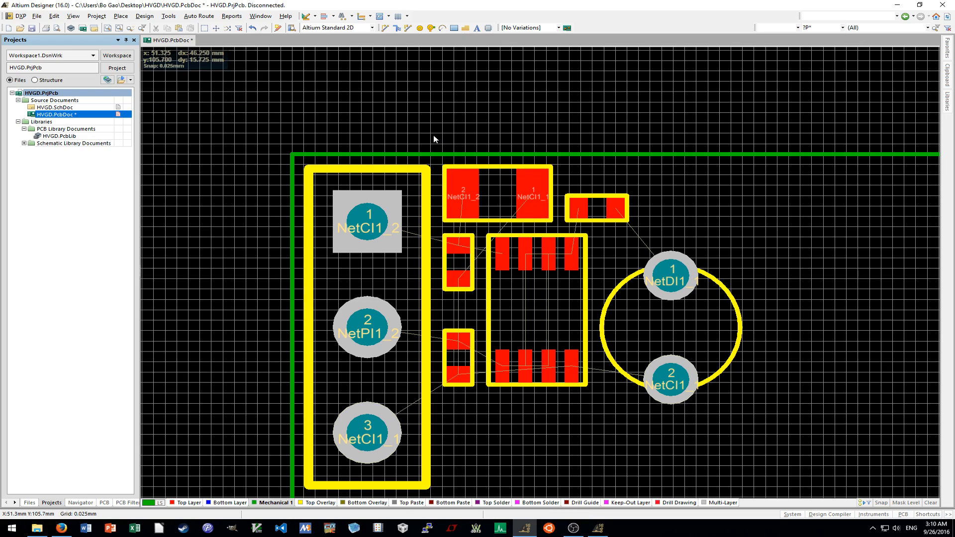
Shift the input LED driver chip and its surrounding passives, between PI1 and DI1, down about 1 mm as a group.
{"action": "scroll", "coordinate": [436, 141], "scroll_direction": "down", "scroll_amount": 2, "text": "ctrl"}
{"action": "scroll", "coordinate": [432, 130], "scroll_direction": "left", "scroll_amount": 2, "text": "shift"}
{"action": "left_click_drag", "start_coordinate": [431, 133], "coordinate": [514, 172]}
{"action": "left_click_drag", "start_coordinate": [518, 119], "coordinate": [565, 322]}
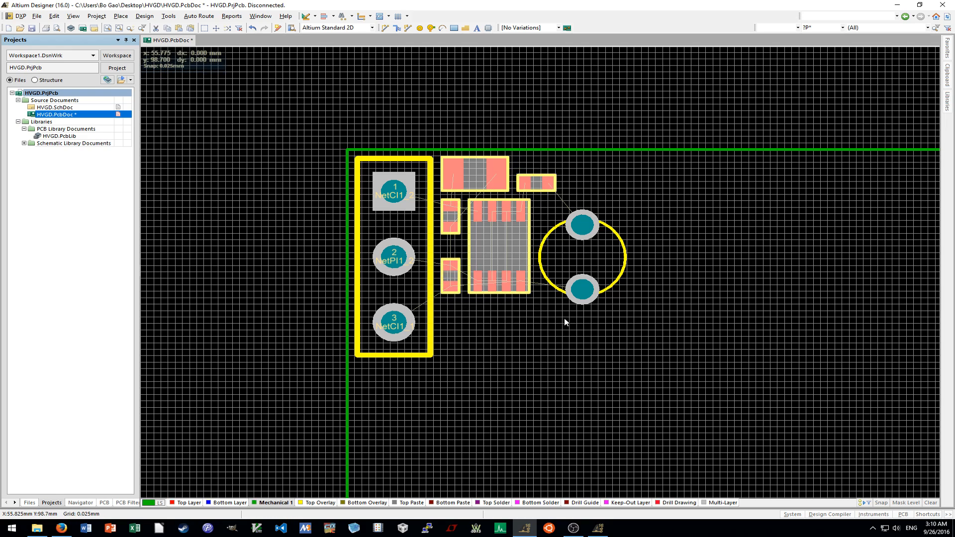
{"action": "key", "text": "ctrl+shift+Down"}
{"action": "key", "text": "ctrl+shift+Down"}
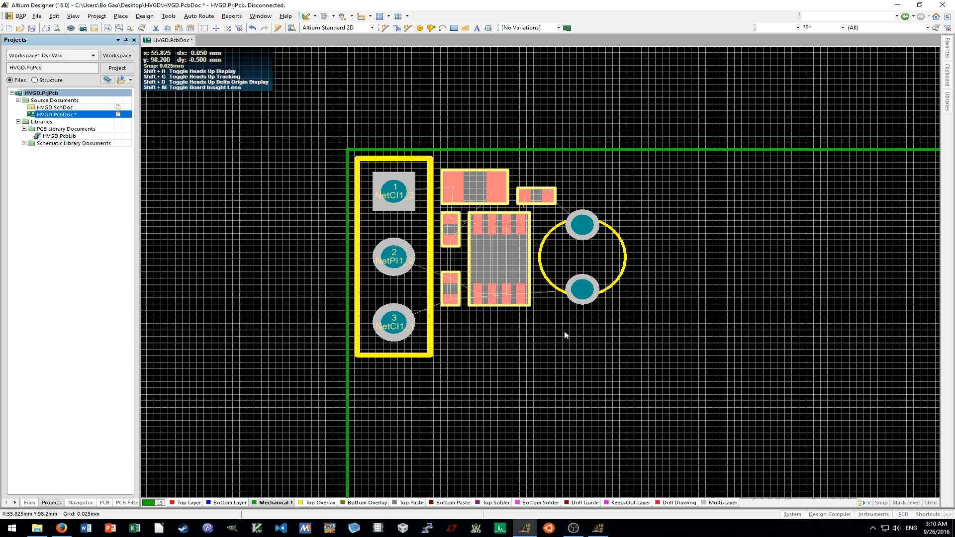
{"action": "key", "text": "ctrl+shift+Down"}
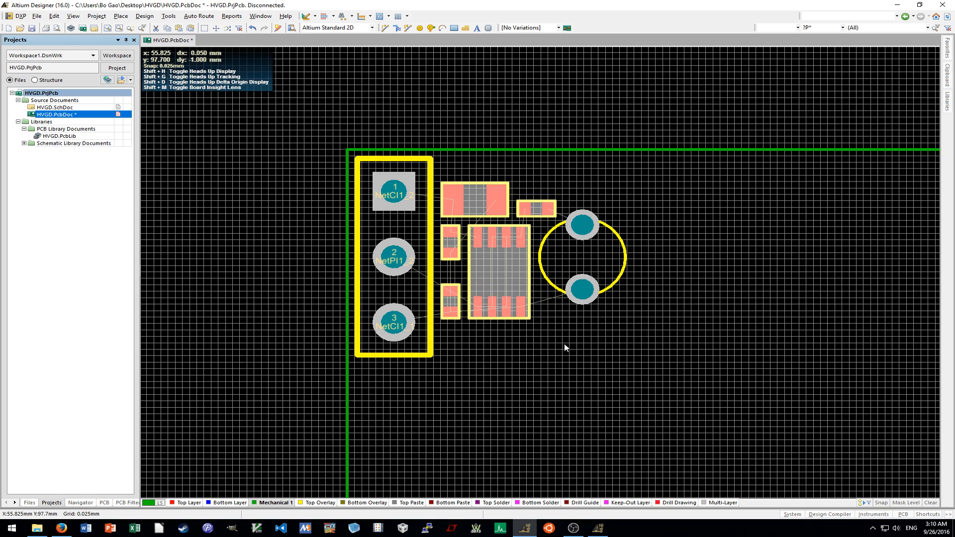
{"action": "left_click", "coordinate": [547, 138]}
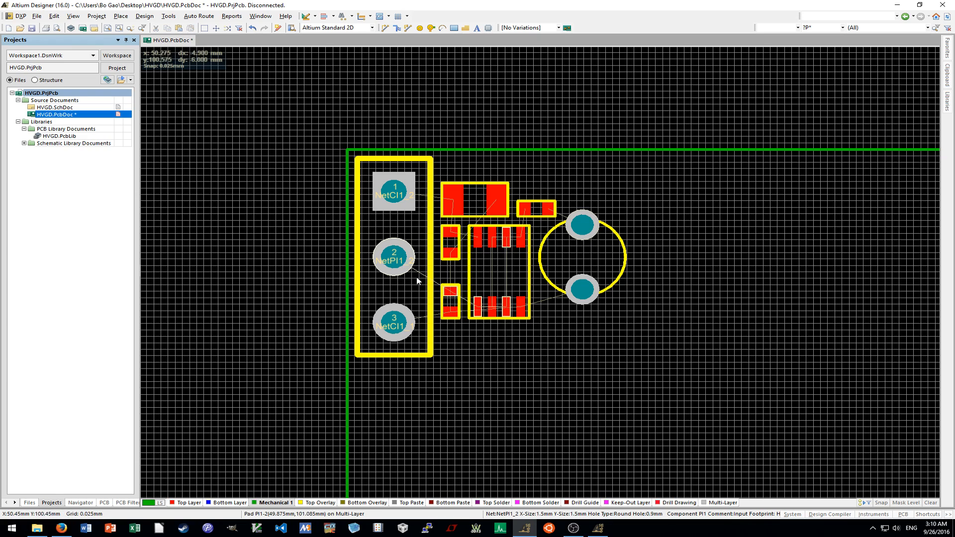
Examine the gate driver chip's pads and net connections to the surrounding resistors and capacitors near the output connectors.
{"action": "scroll", "coordinate": [462, 297], "scroll_direction": "down", "scroll_amount": 1, "text": "ctrl"}
{"action": "scroll", "coordinate": [461, 297], "scroll_direction": "down", "scroll_amount": 1, "text": "ctrl"}
{"action": "scroll", "coordinate": [668, 307], "scroll_direction": "right", "scroll_amount": 3, "text": "shift"}
{"action": "scroll", "coordinate": [663, 319], "scroll_direction": "up", "scroll_amount": 2, "text": "ctrl"}
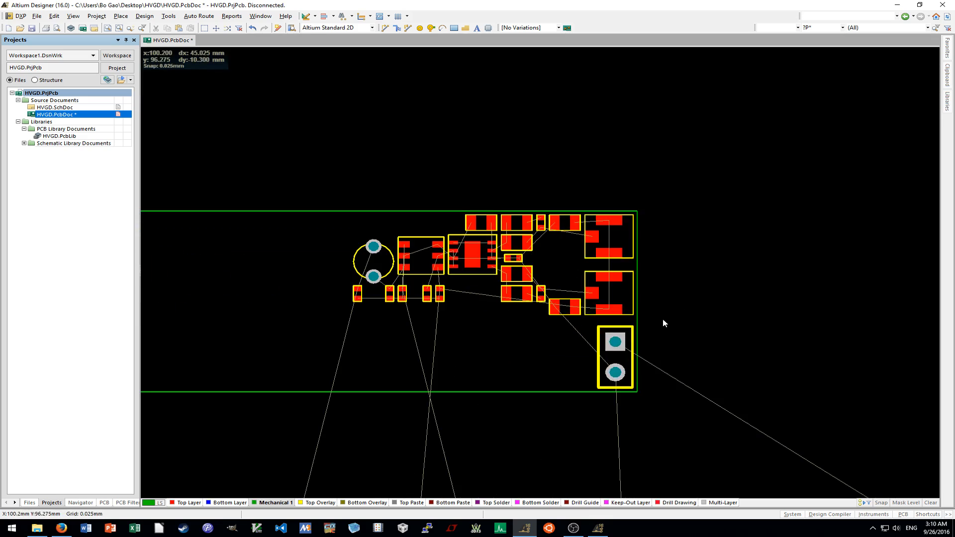
{"action": "scroll", "coordinate": [660, 323], "scroll_direction": "left", "scroll_amount": 3, "text": "shift"}
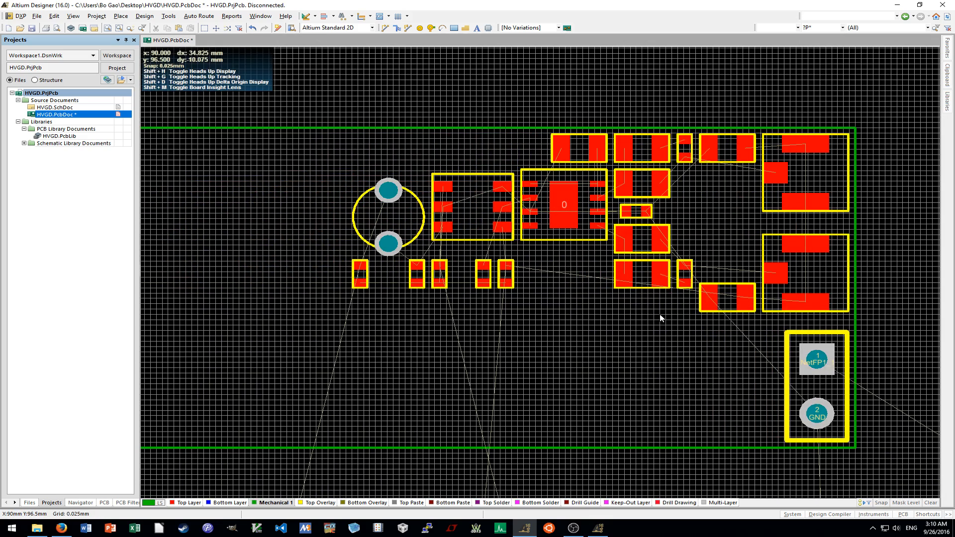
{"action": "scroll", "coordinate": [588, 190], "scroll_direction": "up", "scroll_amount": 1, "text": "ctrl"}
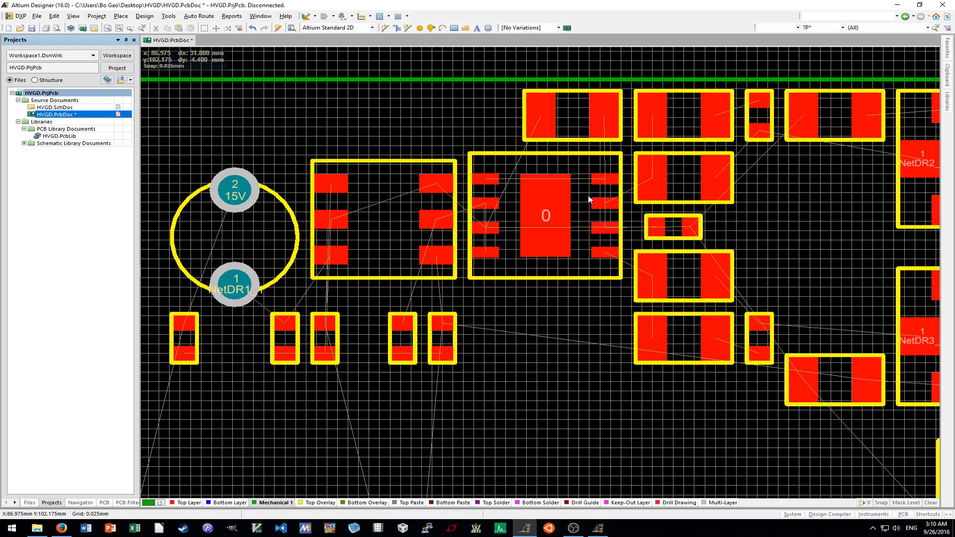
{"action": "scroll", "coordinate": [588, 195], "scroll_direction": "up", "scroll_amount": 1}
{"action": "scroll", "coordinate": [589, 199], "scroll_direction": "down", "scroll_amount": 1, "text": "ctrl"}
{"action": "scroll", "coordinate": [588, 199], "scroll_direction": "down", "scroll_amount": 1, "text": "ctrl"}
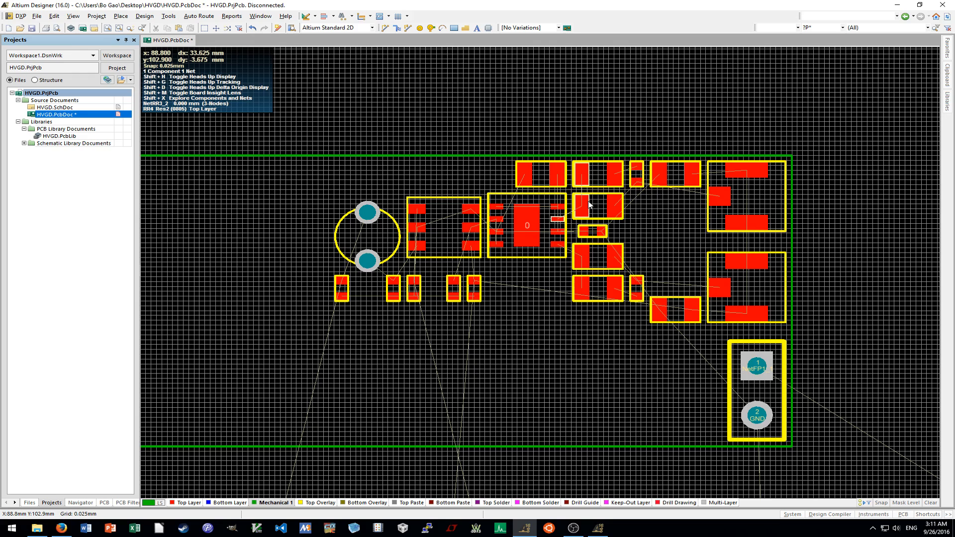
{"action": "scroll", "coordinate": [588, 204], "scroll_direction": "up", "scroll_amount": 1, "text": "ctrl"}
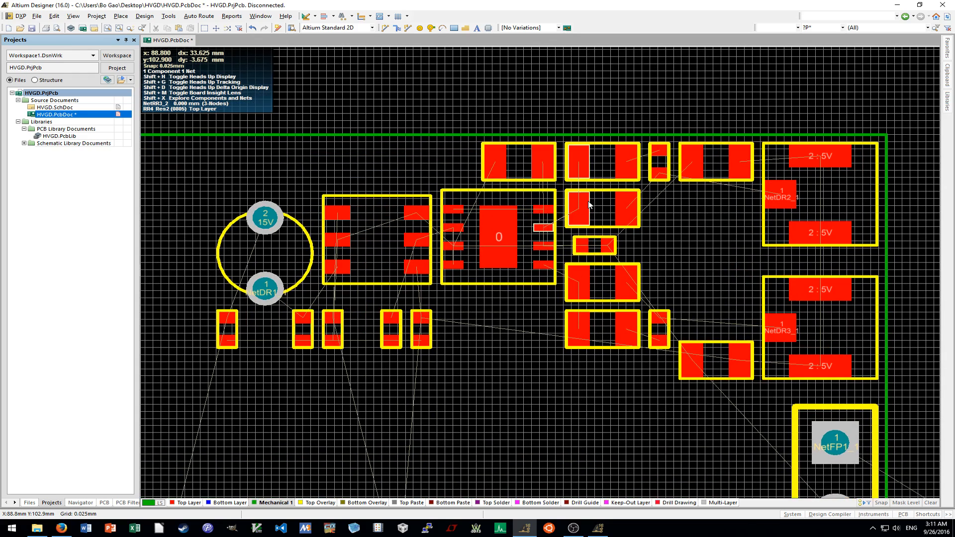
{"action": "scroll", "coordinate": [588, 204], "scroll_direction": "up", "scroll_amount": 1, "text": "ctrl"}
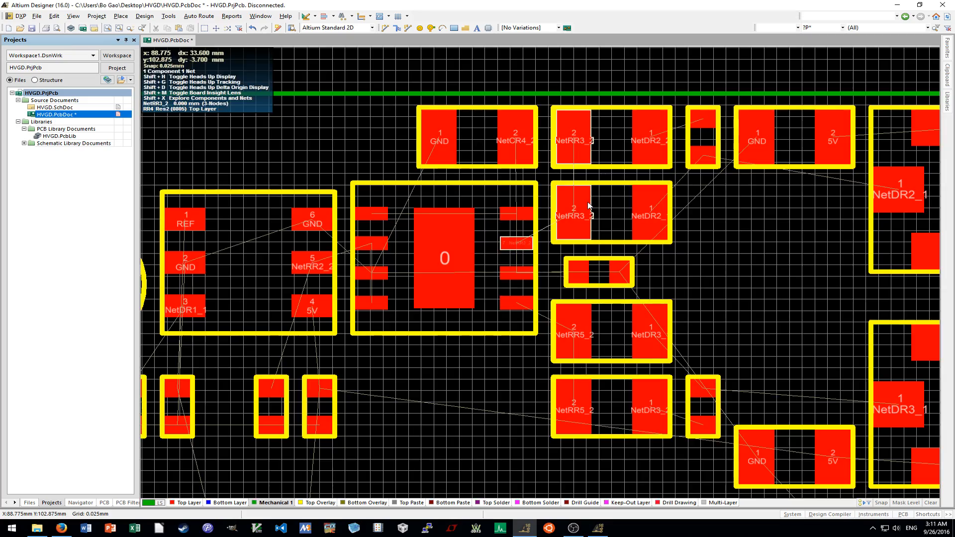
{"action": "scroll", "coordinate": [589, 205], "scroll_direction": "down", "scroll_amount": 2, "text": "ctrl"}
{"action": "scroll", "coordinate": [589, 205], "scroll_direction": "up", "scroll_amount": 2, "text": "ctrl"}
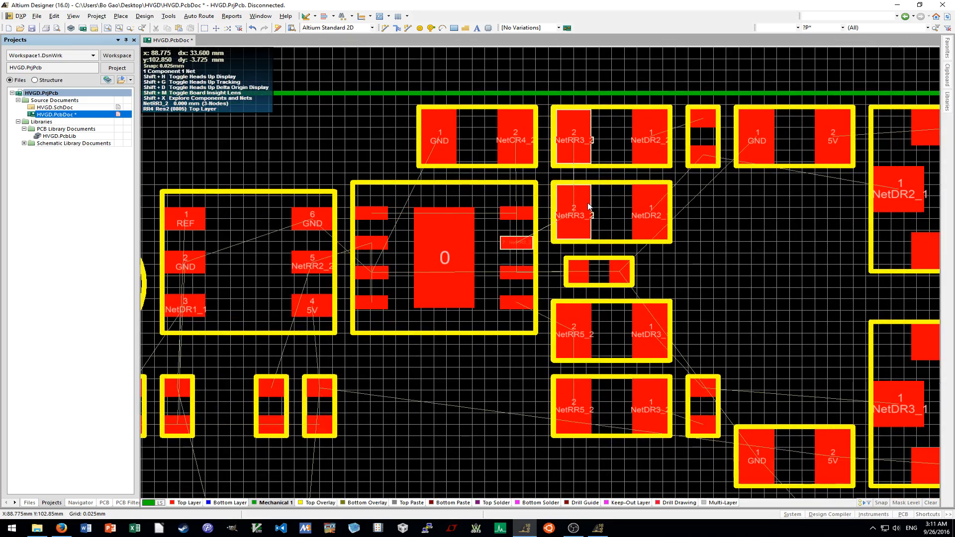
{"action": "scroll", "coordinate": [704, 157], "scroll_direction": "up", "scroll_amount": 2, "text": "ctrl"}
{"action": "scroll", "coordinate": [704, 164], "scroll_direction": "down", "scroll_amount": 2, "text": "ctrl"}
{"action": "scroll", "coordinate": [736, 170], "scroll_direction": "down", "scroll_amount": 2, "text": "shift"}
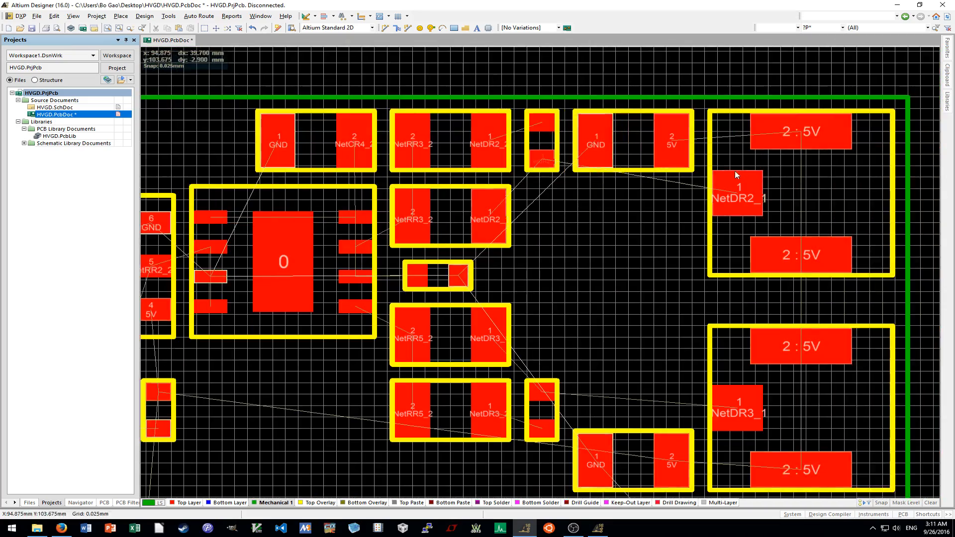
Examine the spacing between the input parts, the receiver and the output parts across the full board outline.
{"action": "scroll", "coordinate": [667, 216], "scroll_direction": "down", "scroll_amount": 1, "text": "ctrl"}
{"action": "scroll", "coordinate": [668, 216], "scroll_direction": "up", "scroll_amount": 2, "text": "shift"}
{"action": "scroll", "coordinate": [667, 216], "scroll_direction": "down", "scroll_amount": 2, "text": "ctrl"}
{"action": "scroll", "coordinate": [667, 216], "scroll_direction": "up", "scroll_amount": 1, "text": "shift"}
{"action": "scroll", "coordinate": [667, 217], "scroll_direction": "down", "scroll_amount": 3, "text": "shift"}
{"action": "scroll", "coordinate": [667, 221], "scroll_direction": "up", "scroll_amount": 4, "text": "shift"}
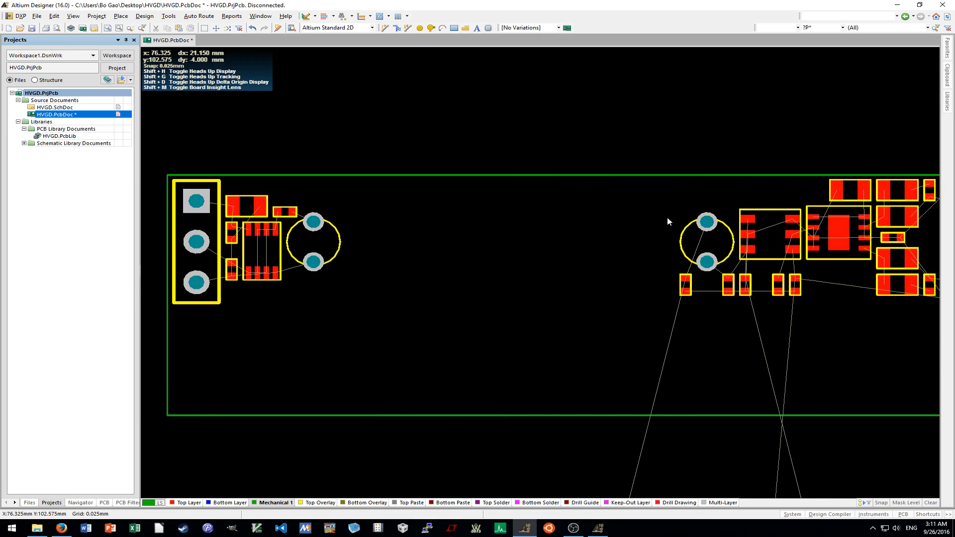
{"action": "scroll", "coordinate": [667, 218], "scroll_direction": "down", "scroll_amount": 3, "text": "shift"}
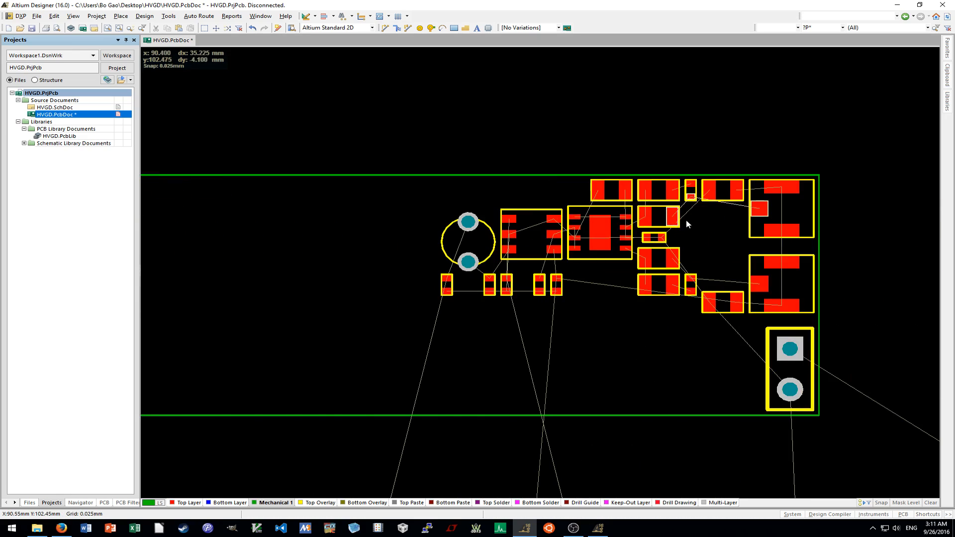
{"action": "scroll", "coordinate": [726, 221], "scroll_direction": "up", "scroll_amount": 3, "text": "ctrl"}
{"action": "scroll", "coordinate": [726, 220], "scroll_direction": "up", "scroll_amount": 1, "text": "ctrl"}
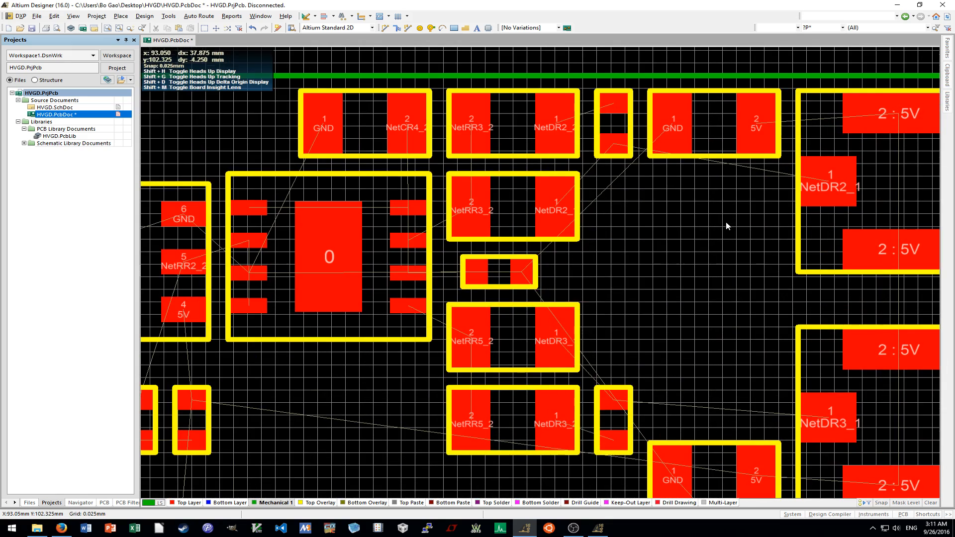
{"action": "scroll", "coordinate": [726, 222], "scroll_direction": "down", "scroll_amount": 2, "text": "ctrl"}
{"action": "scroll", "coordinate": [726, 222], "scroll_direction": "down", "scroll_amount": 5, "text": "ctrl"}
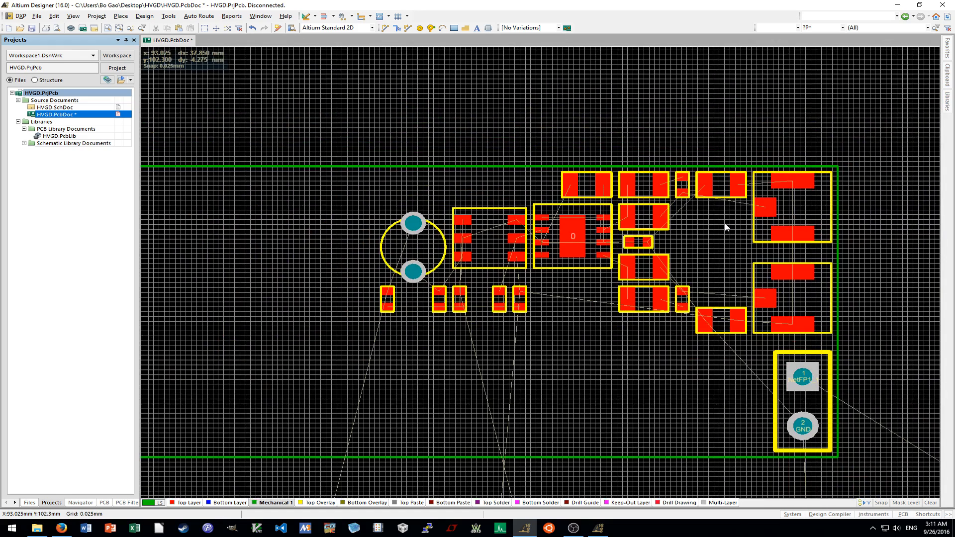
{"action": "scroll", "coordinate": [724, 224], "scroll_direction": "up", "scroll_amount": 3, "text": "shift"}
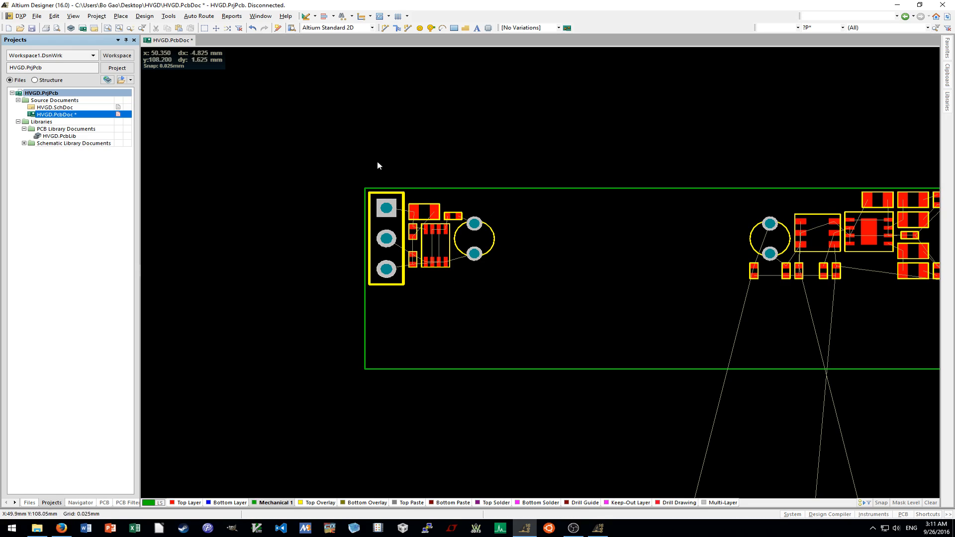
{"action": "scroll", "coordinate": [556, 263], "scroll_direction": "right", "scroll_amount": 5, "text": "shift"}
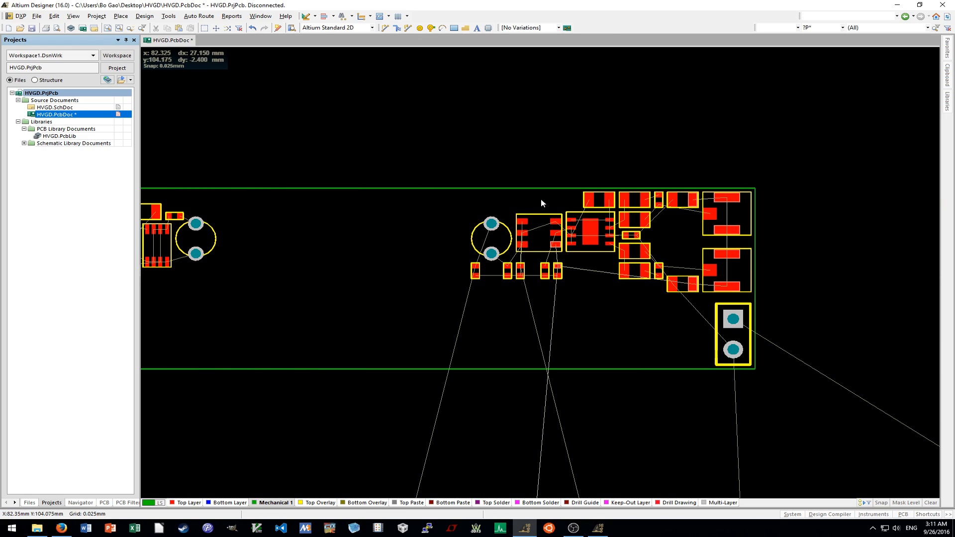
Examine the receiver and gate driver layout and the free area between the gate resistors and the output connectors.
{"action": "scroll", "coordinate": [599, 220], "scroll_direction": "up", "scroll_amount": 5, "text": "ctrl"}
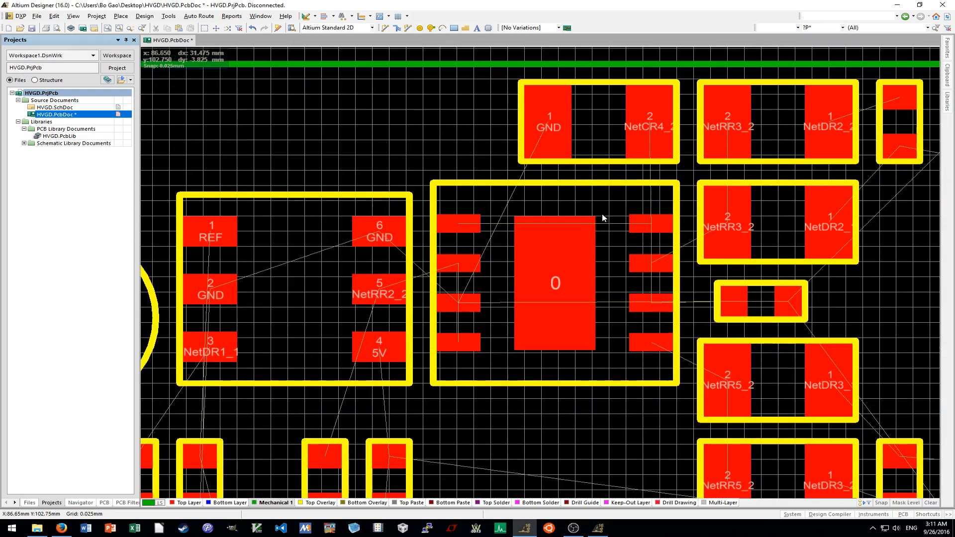
{"action": "scroll", "coordinate": [553, 125], "scroll_direction": "down", "scroll_amount": 4, "text": "ctrl"}
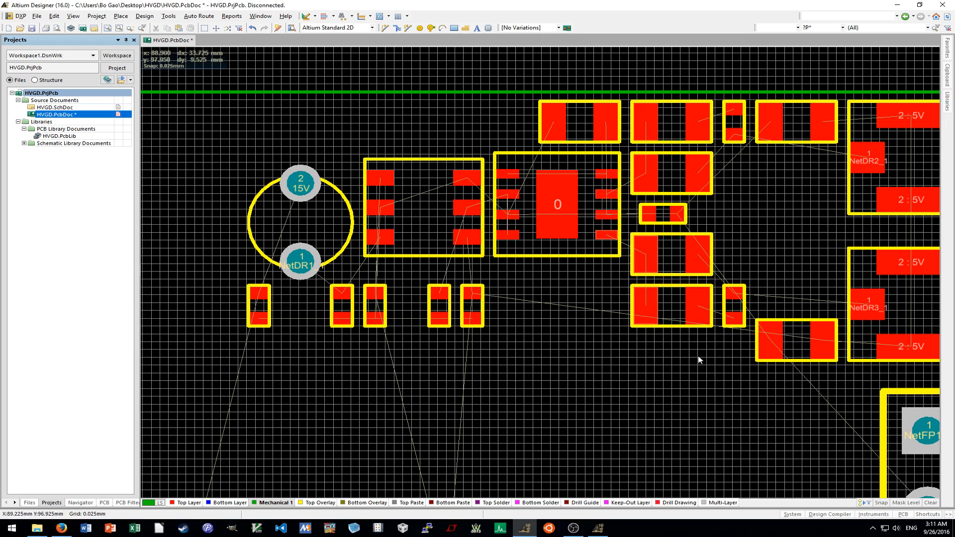
{"action": "scroll", "coordinate": [866, 315], "scroll_direction": "right", "scroll_amount": 3, "text": "shift"}
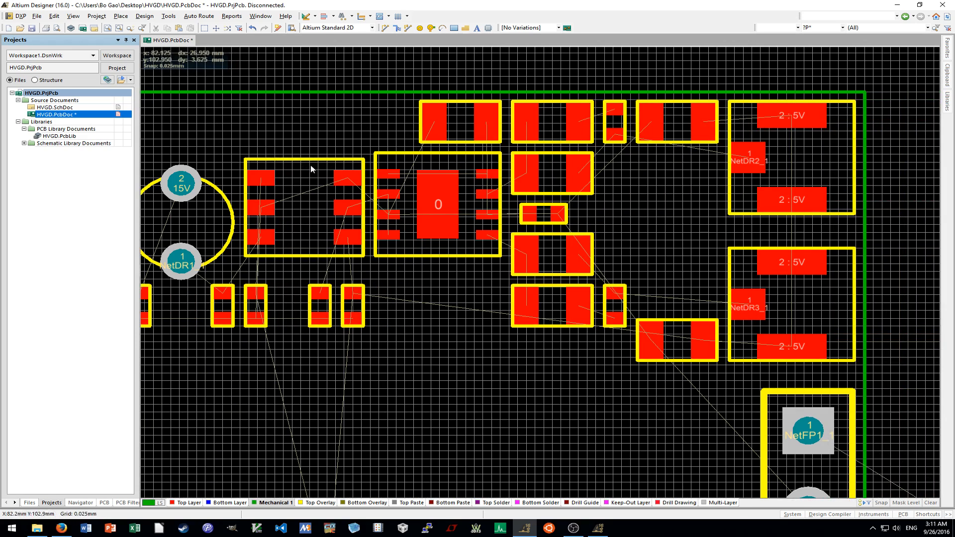
{"action": "scroll", "coordinate": [308, 168], "scroll_direction": "left", "scroll_amount": 2, "text": "shift"}
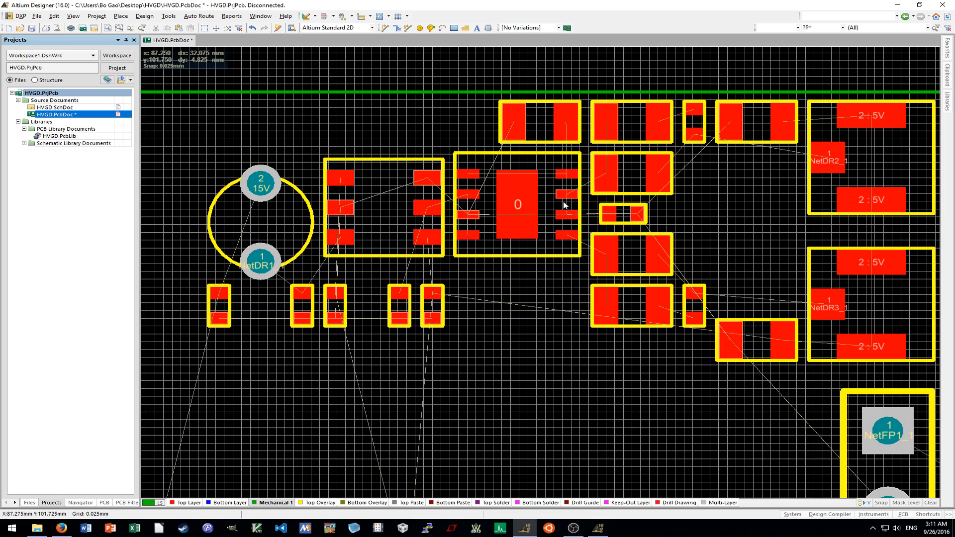
{"action": "scroll", "coordinate": [565, 204], "scroll_direction": "right", "scroll_amount": 3, "text": "shift"}
{"action": "scroll", "coordinate": [626, 202], "scroll_direction": "up", "scroll_amount": 2}
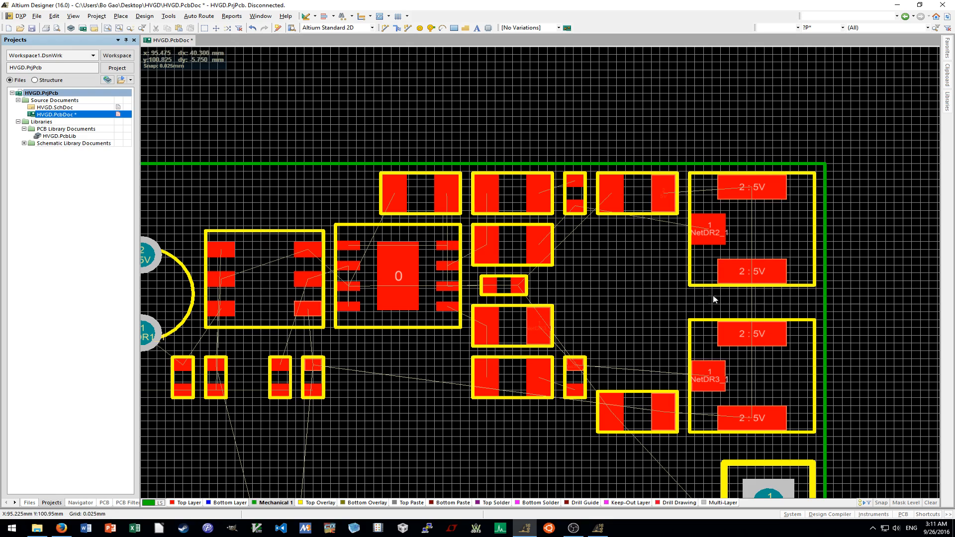
{"action": "scroll", "coordinate": [618, 283], "scroll_direction": "down", "scroll_amount": 2, "text": "ctrl"}
{"action": "scroll", "coordinate": [618, 284], "scroll_direction": "down", "scroll_amount": 2}
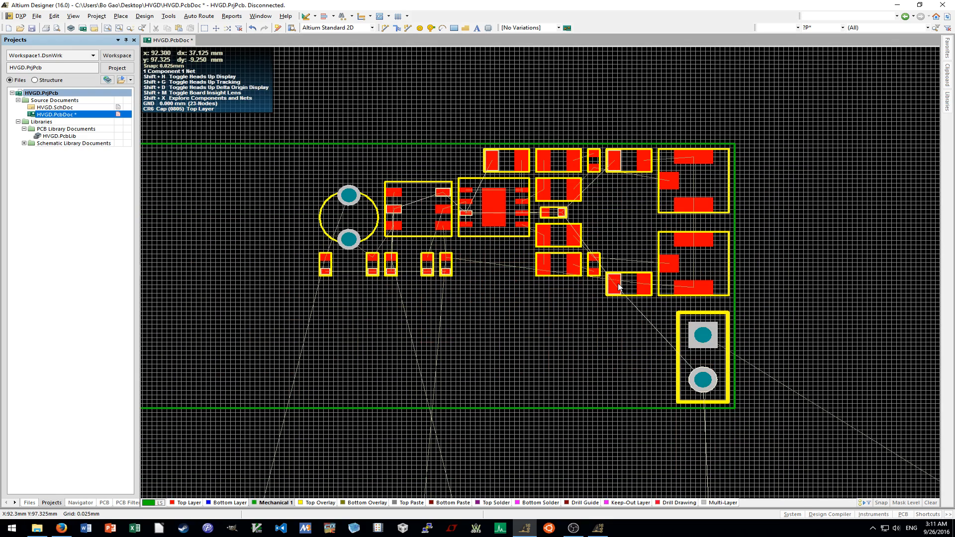
{"action": "scroll", "coordinate": [618, 284], "scroll_direction": "down", "scroll_amount": 1, "text": "ctrl"}
{"action": "scroll", "coordinate": [618, 284], "scroll_direction": "left", "scroll_amount": 2, "text": "shift"}
{"action": "scroll", "coordinate": [618, 284], "scroll_direction": "down", "scroll_amount": 2, "text": "ctrl"}
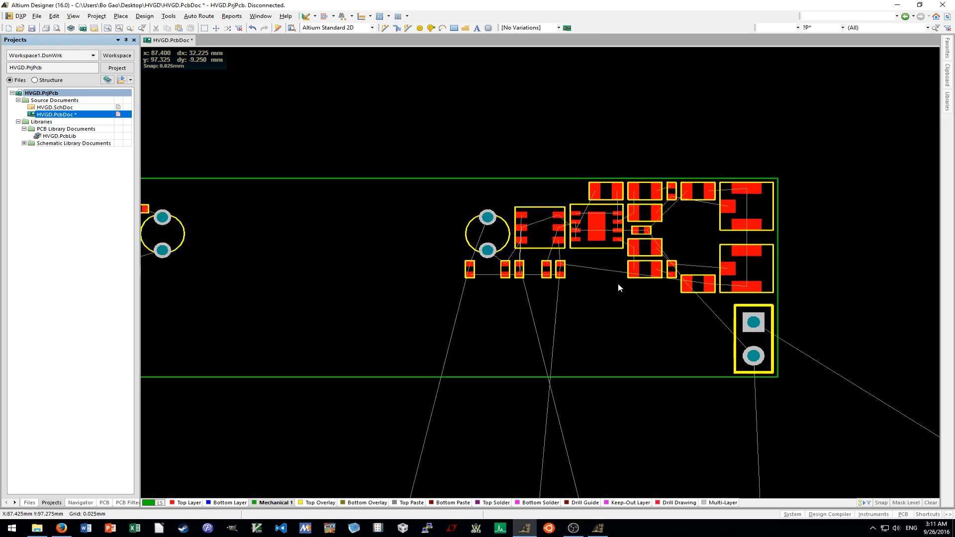
{"action": "scroll", "coordinate": [618, 284], "scroll_direction": "left", "scroll_amount": 2, "text": "shift"}
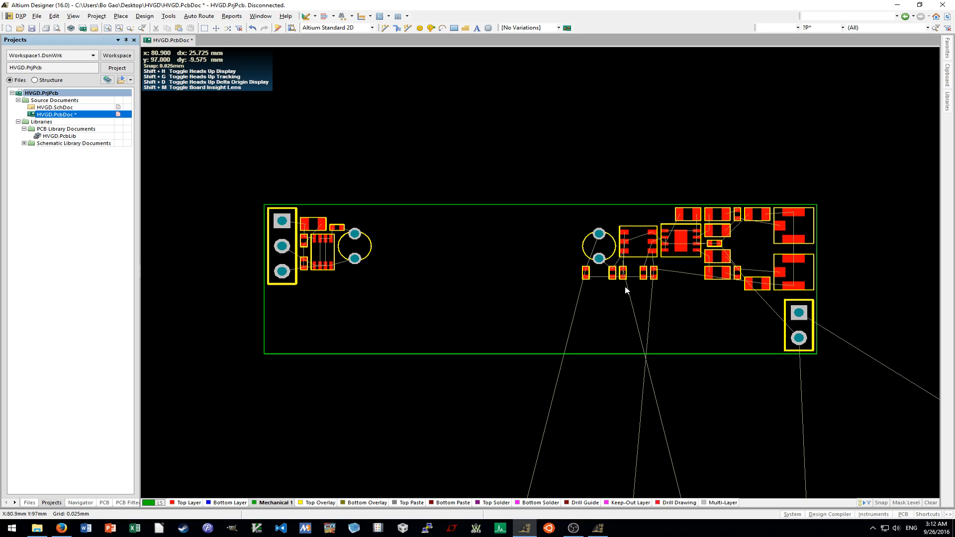
{"action": "scroll", "coordinate": [625, 290], "scroll_direction": "down", "scroll_amount": 1, "text": "ctrl"}
{"action": "scroll", "coordinate": [624, 288], "scroll_direction": "up", "scroll_amount": 8, "text": "ctrl"}
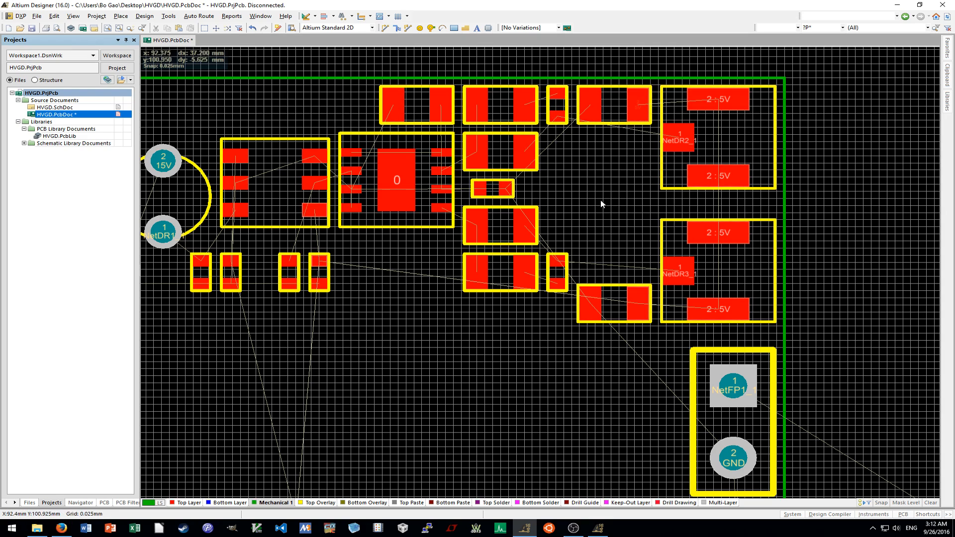
{"action": "scroll", "coordinate": [605, 186], "scroll_direction": "up", "scroll_amount": 2, "text": "ctrl"}
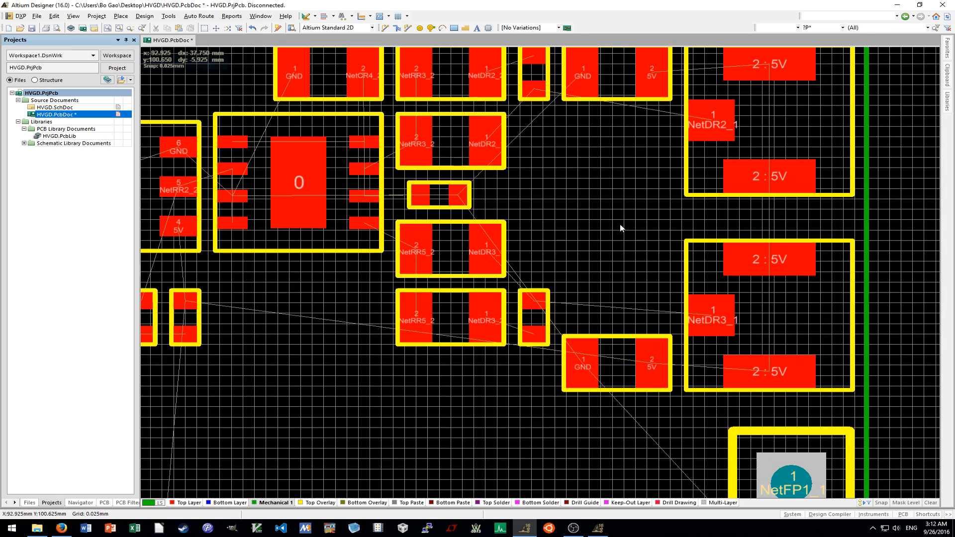
{"action": "scroll", "coordinate": [621, 228], "scroll_direction": "up", "scroll_amount": 1}
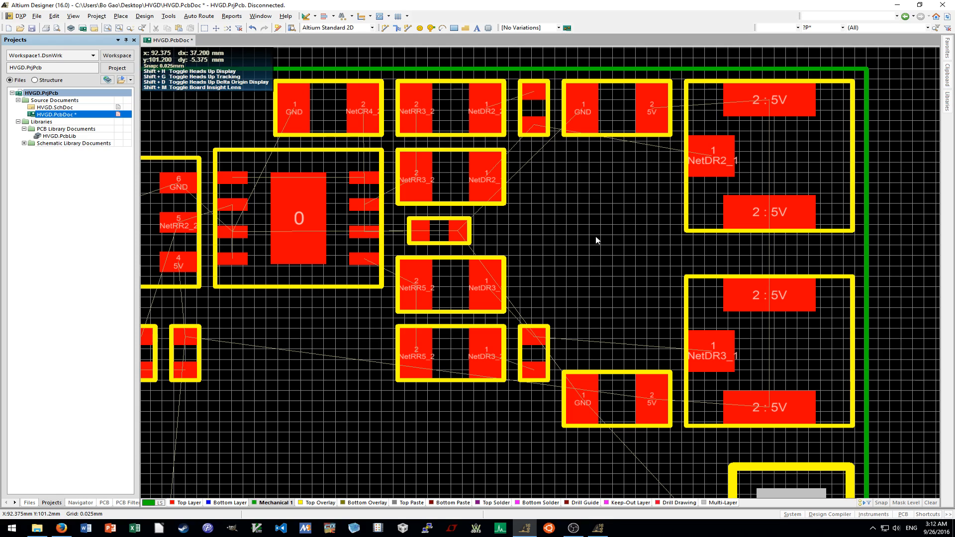
Duplicate the two 0805 GND–5V capacitors beside the output connectors with Paste Special, keeping net names, and place the copies just outside the board outline.
{"action": "scroll", "coordinate": [596, 240], "scroll_direction": "down", "scroll_amount": 2, "text": "ctrl"}
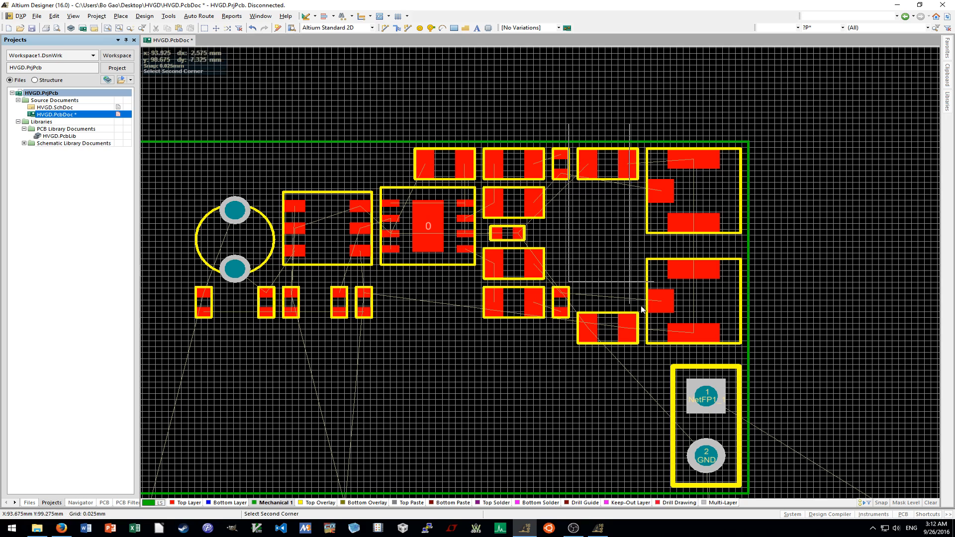
{"action": "left_click", "coordinate": [649, 359]}
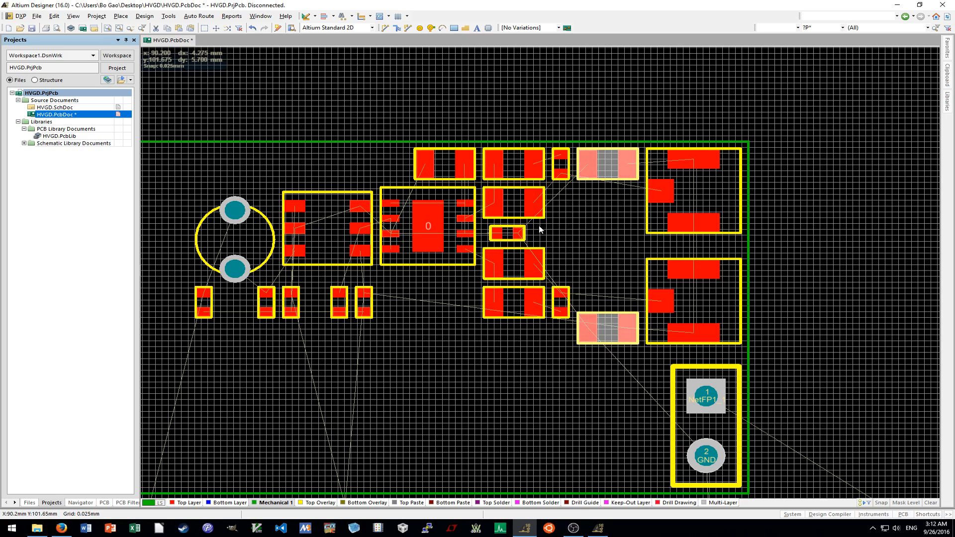
{"action": "left_click", "coordinate": [74, 16]}
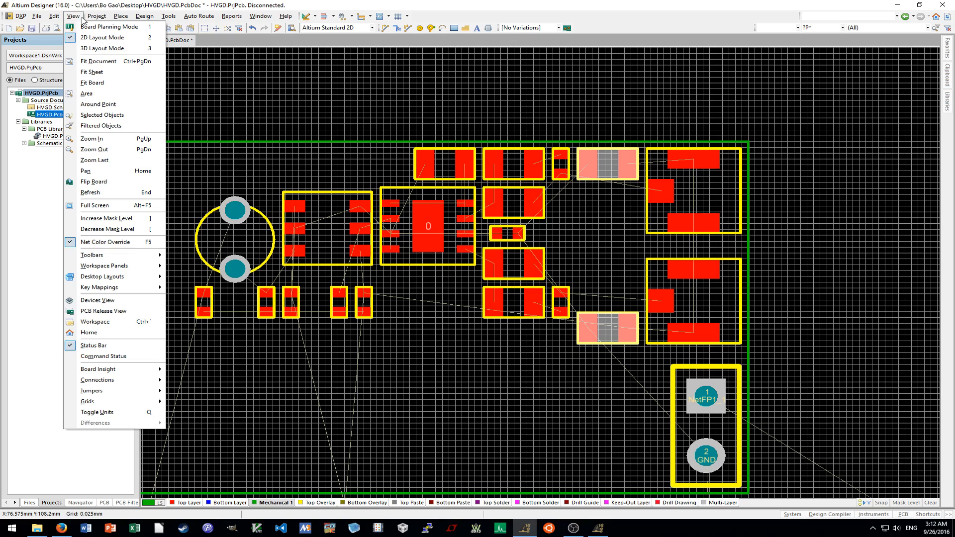
{"action": "left_click", "coordinate": [69, 92]}
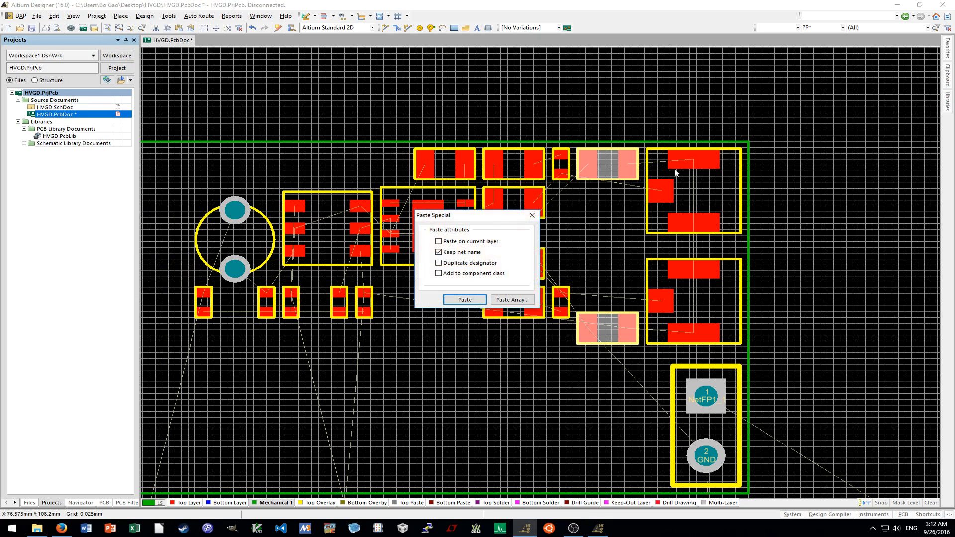
{"action": "left_click", "coordinate": [477, 296]}
{"action": "left_click", "coordinate": [829, 199]}
{"action": "right_click", "coordinate": [829, 198]}
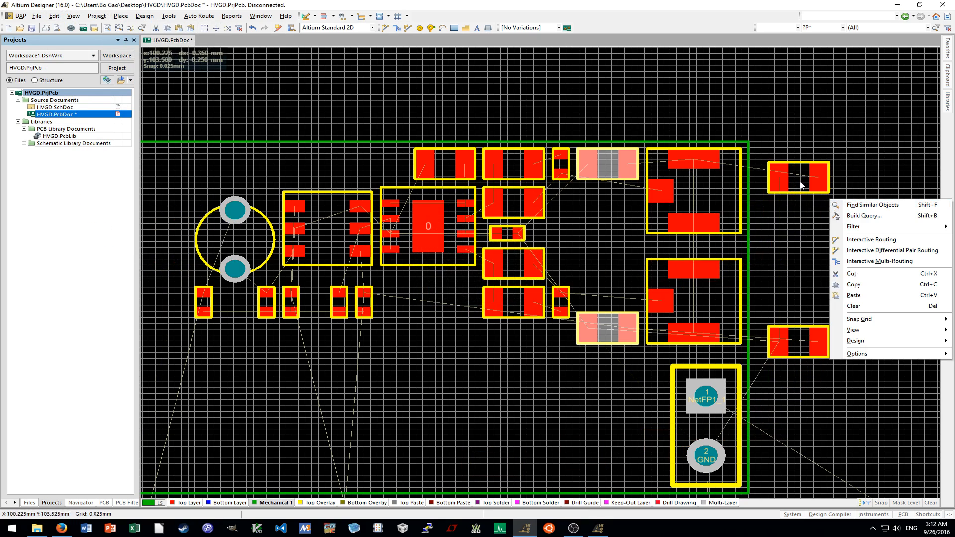
Change the footprint of both pasted capacitors to 0402.
{"action": "double_click", "coordinate": [795, 184]}
{"action": "type", "text": "0402"}
{"action": "key", "text": "Return"}
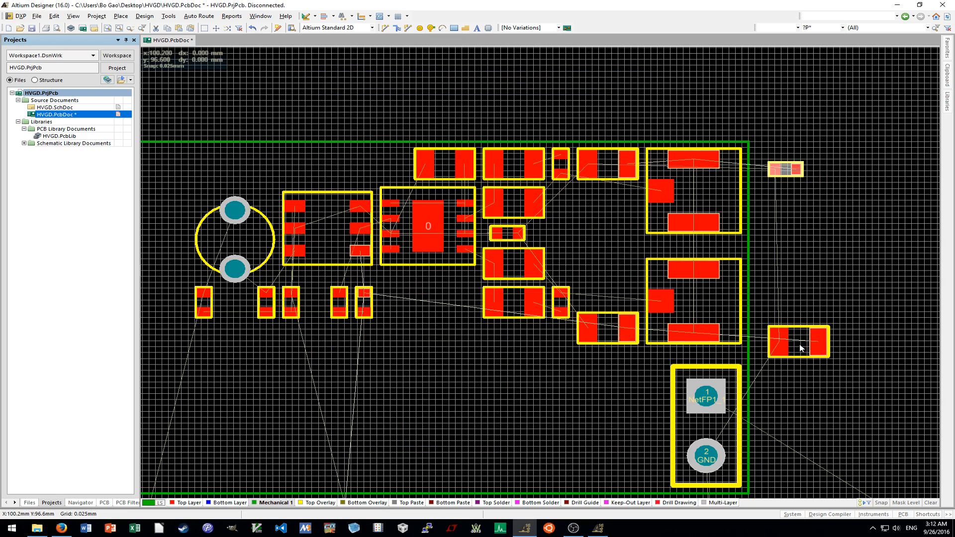
{"action": "double_click", "coordinate": [798, 342]}
{"action": "type", "text": "040"}
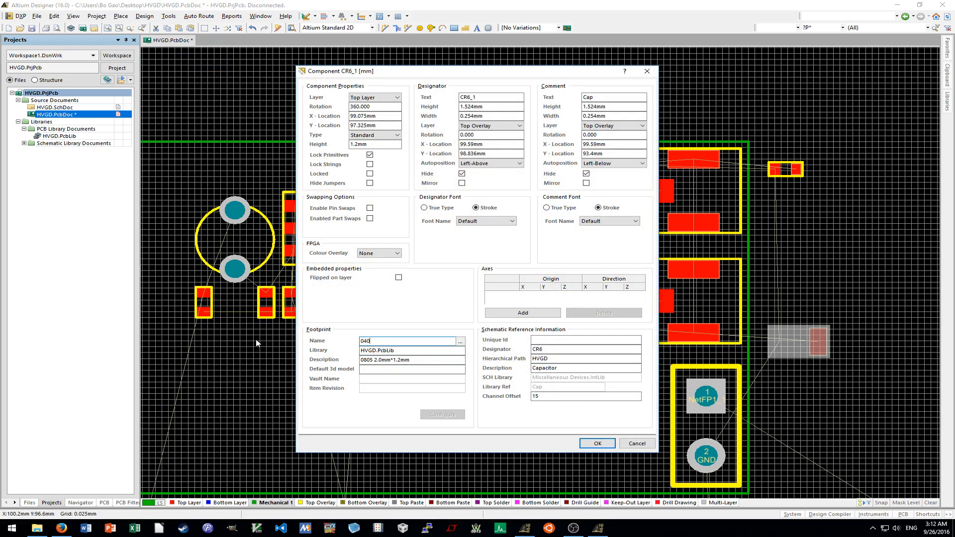
{"action": "type", "text": "2"}
{"action": "key", "text": "Return"}
Move the two 0402 capacitors inside the outline, into the gap between the two 0805 GND–5V capacitors.
{"action": "scroll", "coordinate": [791, 218], "scroll_direction": "up", "scroll_amount": 3, "text": "ctrl"}
{"action": "left_click_drag", "start_coordinate": [781, 125], "coordinate": [489, 226]}
{"action": "left_click_drag", "start_coordinate": [771, 413], "coordinate": [486, 299]}
Fit the 0402 capacitors flush against the output connectors, aligned with the upper connector's bottom edge and the lower connector's top edge.
{"action": "scroll", "coordinate": [487, 274], "scroll_direction": "up", "scroll_amount": 4, "text": "ctrl"}
{"action": "left_click_drag", "start_coordinate": [497, 160], "coordinate": [475, 170]}
{"action": "left_click", "coordinate": [511, 170]}
{"action": "scroll", "coordinate": [491, 219], "scroll_direction": "down", "scroll_amount": 3}
{"action": "left_click_drag", "start_coordinate": [523, 274], "coordinate": [541, 261]}
{"action": "left_click", "coordinate": [542, 261]}
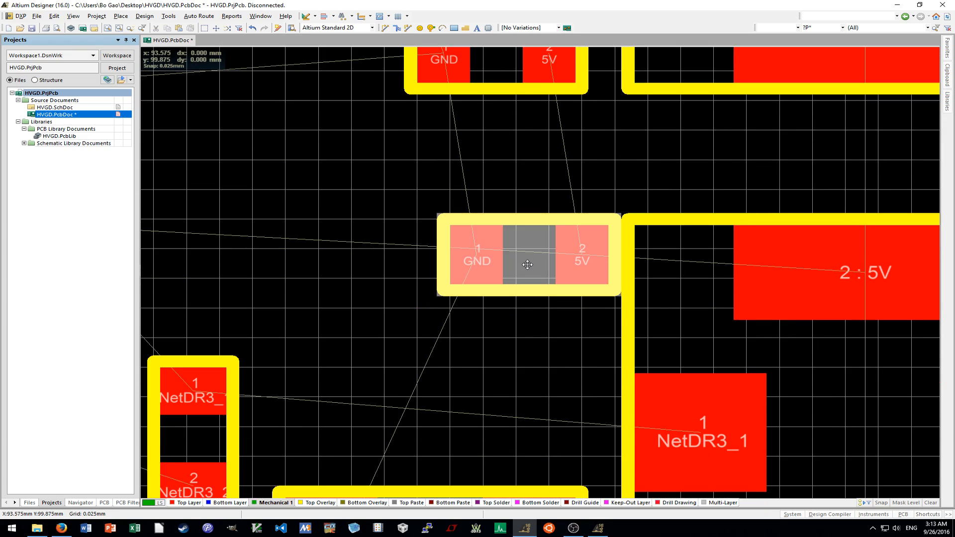
{"action": "scroll", "coordinate": [495, 204], "scroll_direction": "down", "scroll_amount": 3, "text": "ctrl"}
{"action": "scroll", "coordinate": [494, 205], "scroll_direction": "down", "scroll_amount": 3, "text": "ctrl"}
{"action": "left_click", "coordinate": [458, 203]}
{"action": "scroll", "coordinate": [518, 209], "scroll_direction": "up", "scroll_amount": 4, "text": "ctrl"}
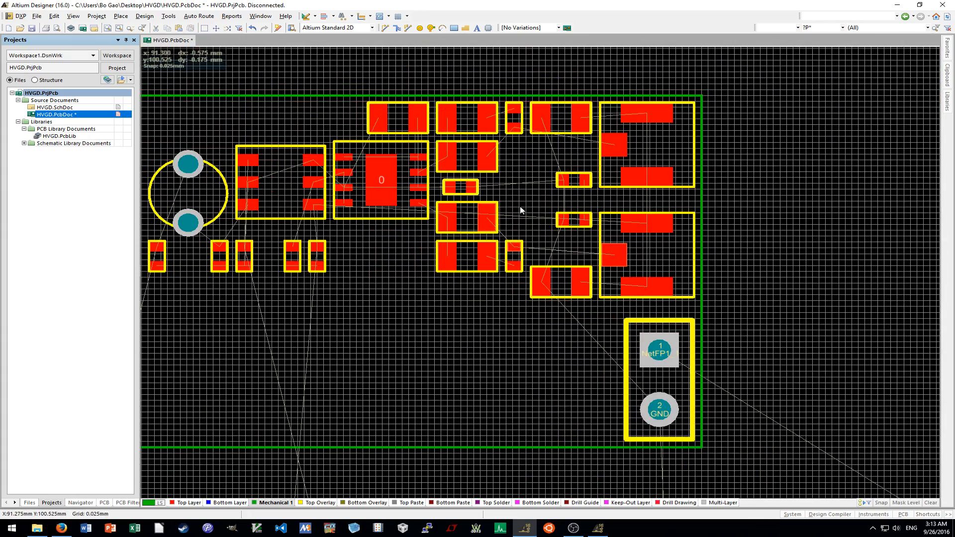
{"action": "scroll", "coordinate": [520, 211], "scroll_direction": "up", "scroll_amount": 1, "text": "ctrl"}
{"action": "scroll", "coordinate": [522, 213], "scroll_direction": "up", "scroll_amount": 1}
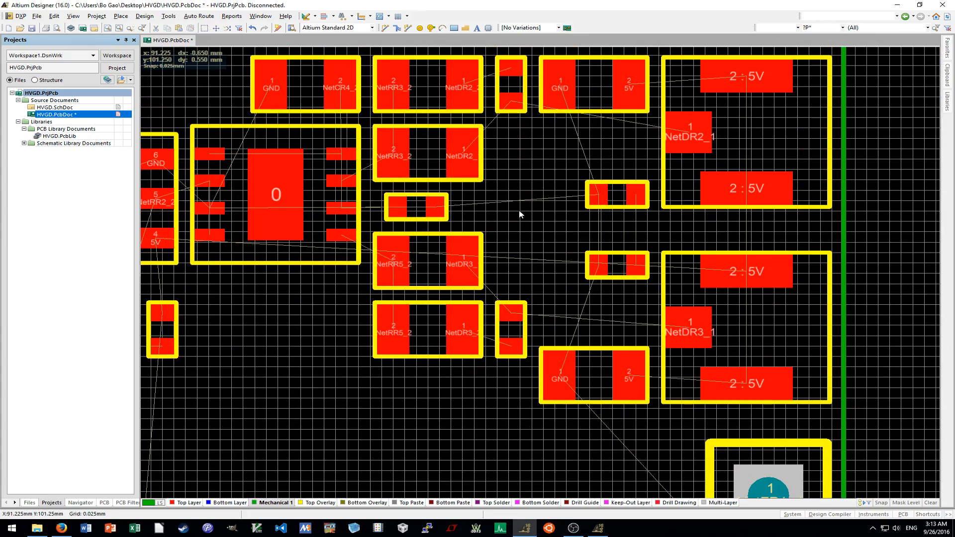
Examine the net connections and spacing between the gate driver, its output resistors, the small capacitors and the output connectors.
{"action": "right_click_drag", "start_coordinate": [400, 212], "coordinate": [508, 209]}
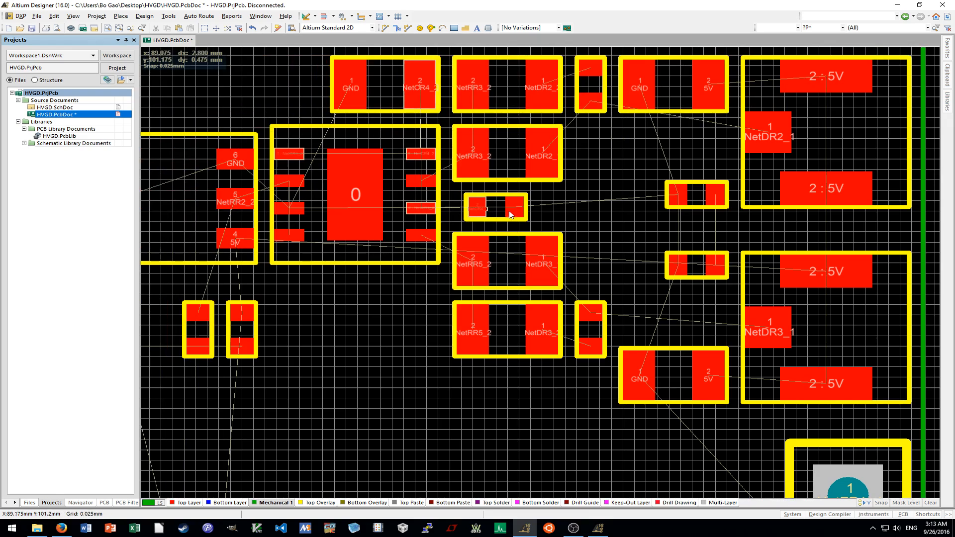
{"action": "scroll", "coordinate": [509, 209], "scroll_direction": "up", "scroll_amount": 3, "text": "ctrl"}
{"action": "scroll", "coordinate": [447, 208], "scroll_direction": "down", "scroll_amount": 2, "text": "ctrl"}
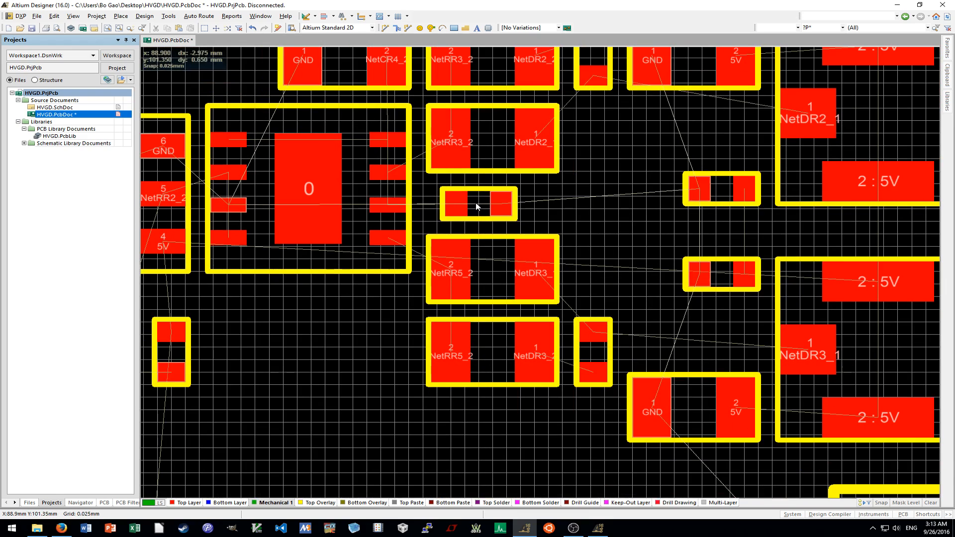
{"action": "scroll", "coordinate": [352, 208], "scroll_direction": "up", "scroll_amount": 2}
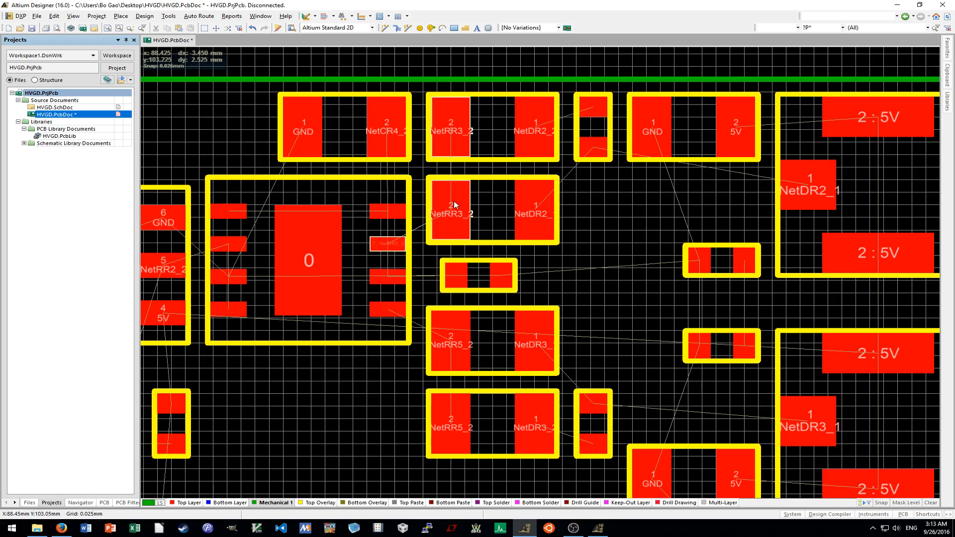
{"action": "scroll", "coordinate": [455, 183], "scroll_direction": "right", "scroll_amount": 2, "text": "shift"}
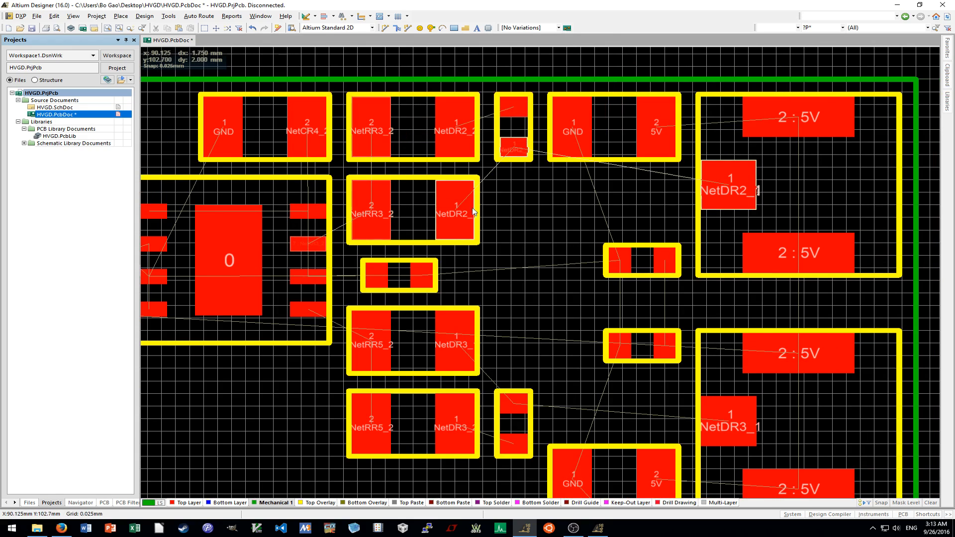
{"action": "scroll", "coordinate": [548, 199], "scroll_direction": "right", "scroll_amount": 2, "text": "shift"}
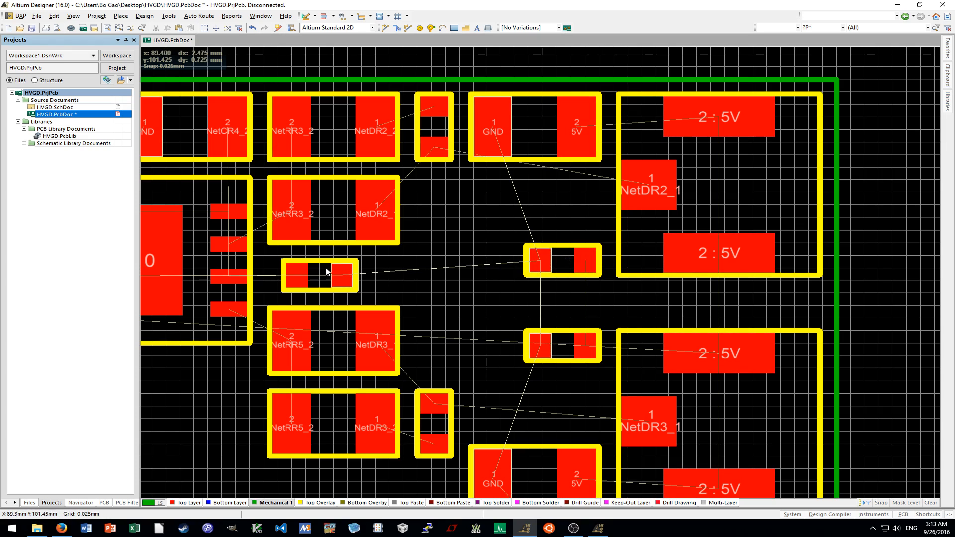
{"action": "scroll", "coordinate": [308, 294], "scroll_direction": "down", "scroll_amount": 3}
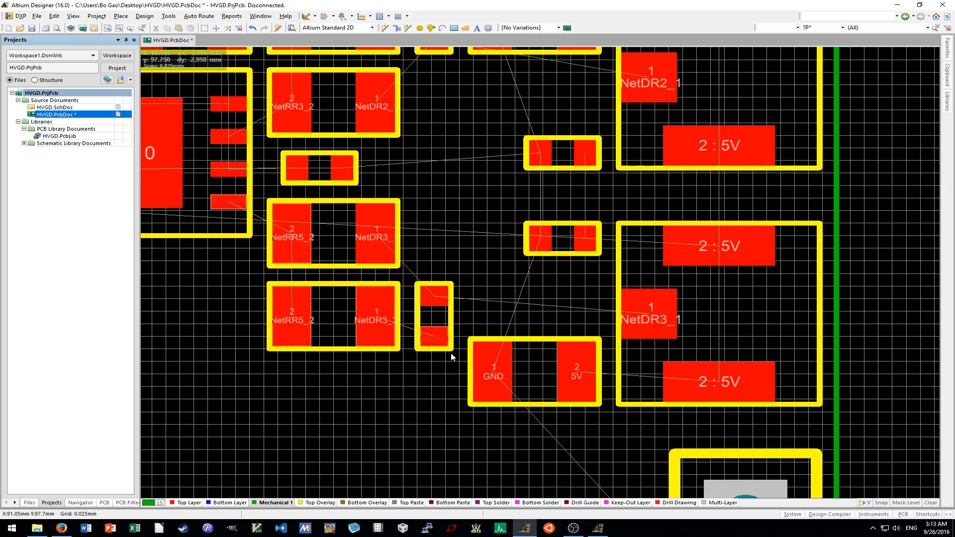
{"action": "scroll", "coordinate": [404, 252], "scroll_direction": "down", "scroll_amount": 3, "text": "ctrl"}
{"action": "scroll", "coordinate": [419, 258], "scroll_direction": "up", "scroll_amount": 1, "text": "ctrl"}
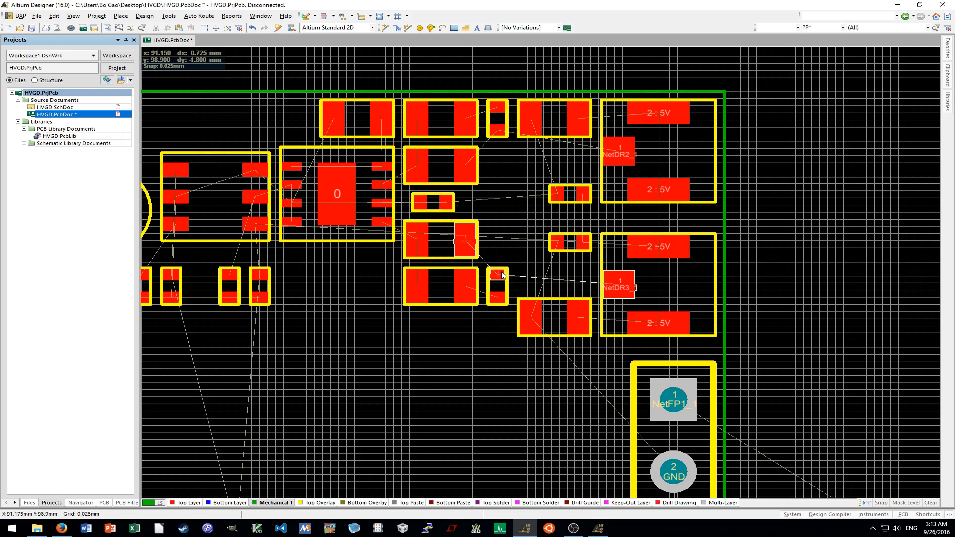
{"action": "scroll", "coordinate": [512, 267], "scroll_direction": "down", "scroll_amount": 2, "text": "ctrl"}
{"action": "scroll", "coordinate": [512, 267], "scroll_direction": "up", "scroll_amount": 4, "text": "ctrl"}
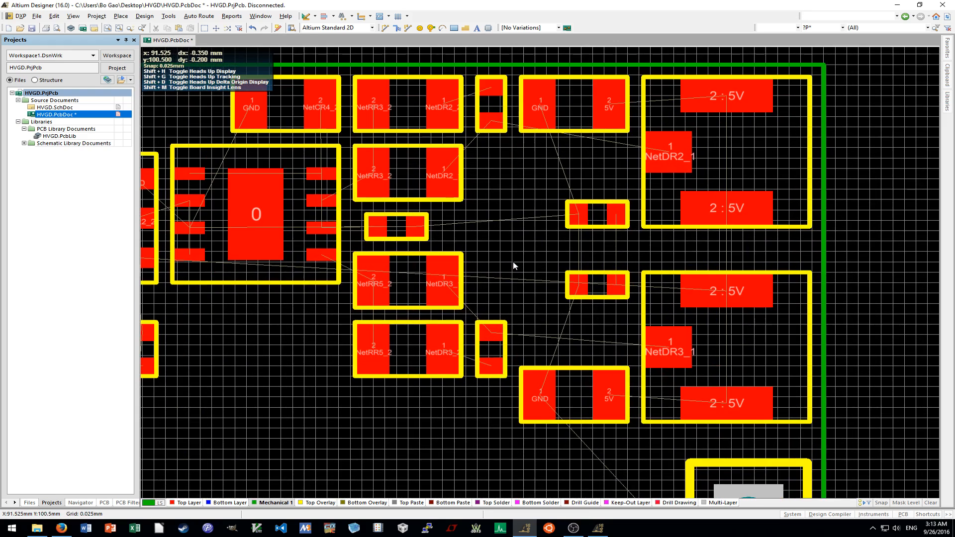
{"action": "scroll", "coordinate": [513, 266], "scroll_direction": "up", "scroll_amount": 2}
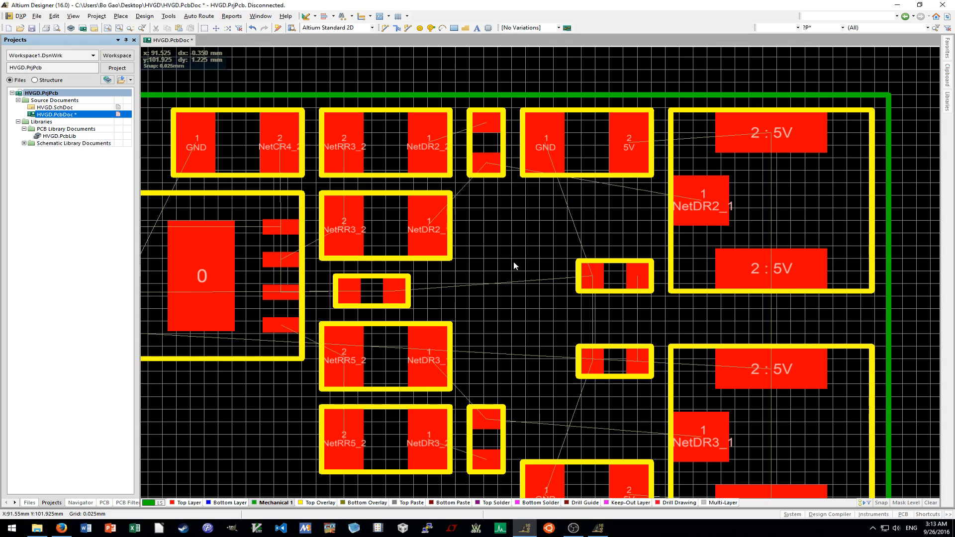
{"action": "scroll", "coordinate": [513, 266], "scroll_direction": "down", "scroll_amount": 1, "text": "ctrl"}
{"action": "scroll", "coordinate": [514, 261], "scroll_direction": "down", "scroll_amount": 2, "text": "ctrl"}
{"action": "scroll", "coordinate": [514, 261], "scroll_direction": "up", "scroll_amount": 2, "text": "ctrl"}
{"action": "scroll", "coordinate": [515, 261], "scroll_direction": "down", "scroll_amount": 2, "text": "ctrl"}
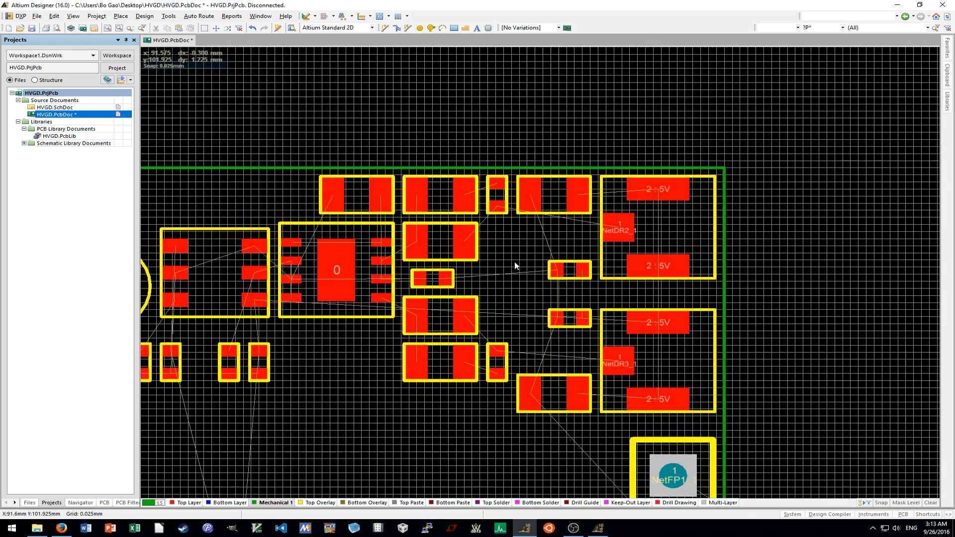
{"action": "scroll", "coordinate": [515, 262], "scroll_direction": "down", "scroll_amount": 1}
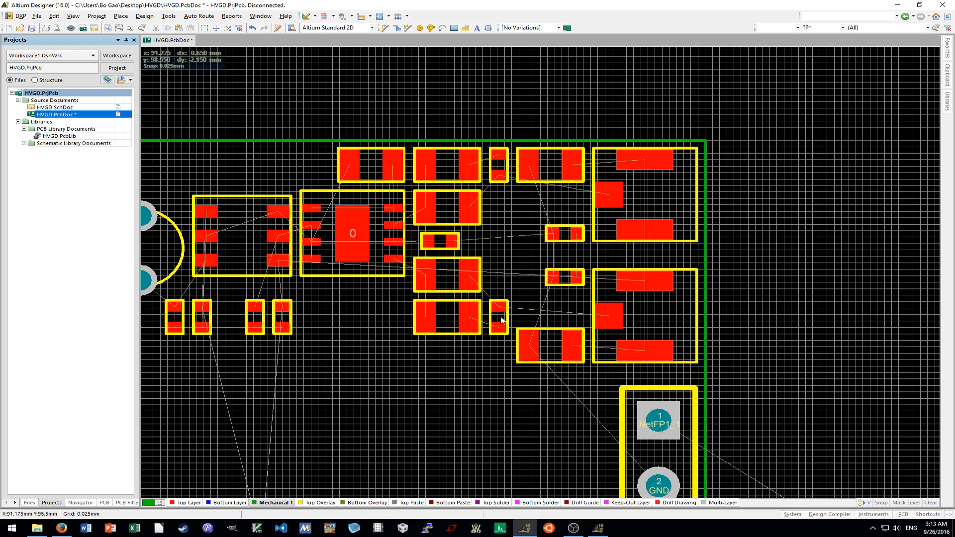
Try a tighter layout by tucking the two small vertical parts beside the inner resistors and shifting the output connectors and capacitors inward.
{"action": "left_click_drag", "start_coordinate": [501, 321], "coordinate": [500, 277]}
{"action": "left_click_drag", "start_coordinate": [499, 167], "coordinate": [496, 205]}
{"action": "left_click_drag", "start_coordinate": [502, 130], "coordinate": [716, 378]}
{"action": "left_click_drag", "start_coordinate": [644, 327], "coordinate": [618, 327]}
{"action": "left_click", "coordinate": [542, 399]}
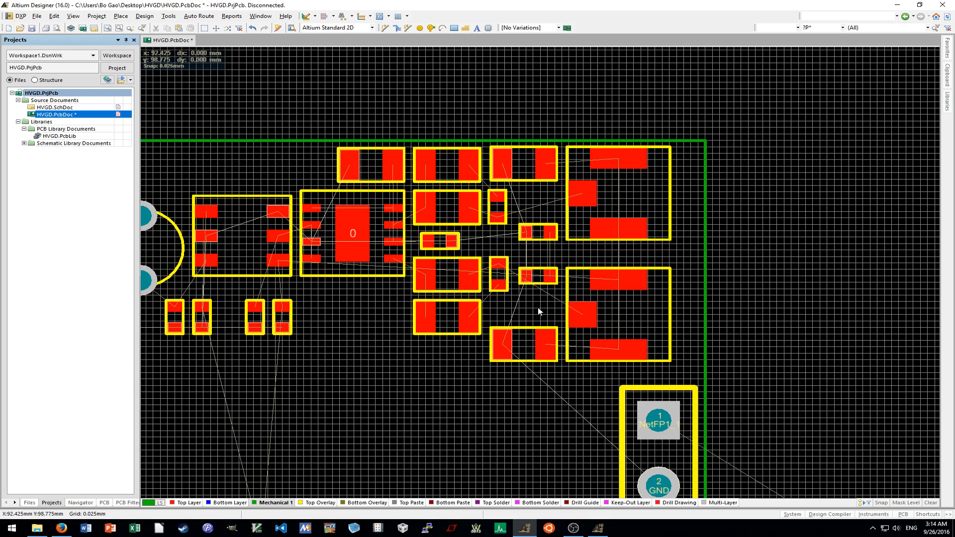
Undo the tighter layout of the small vertical parts, output connectors and capacitors.
{"action": "key", "text": "ctrl+z"}
{"action": "key", "text": "ctrl+z"}
{"action": "key", "text": "ctrl+z"}
{"action": "key", "text": "ctrl+z"}
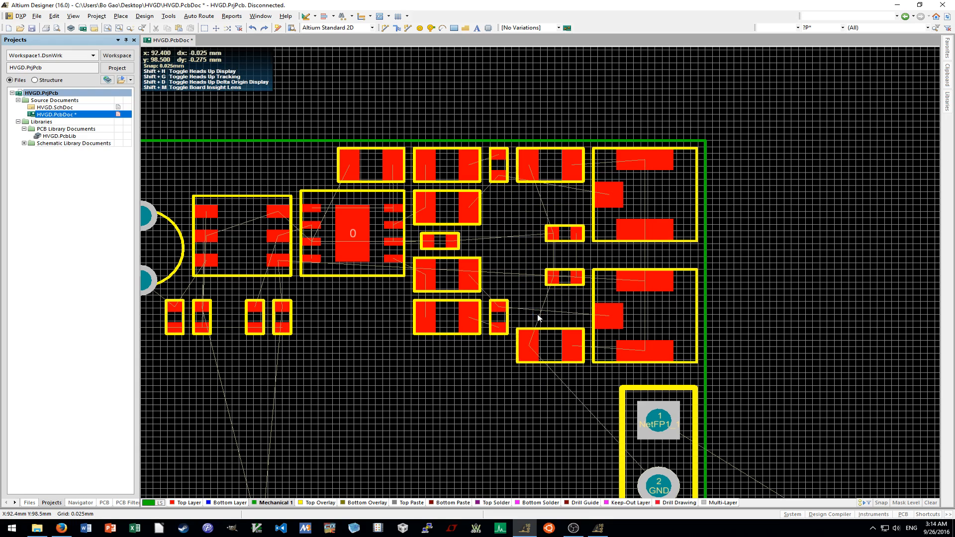
{"action": "key", "text": "ctrl+z"}
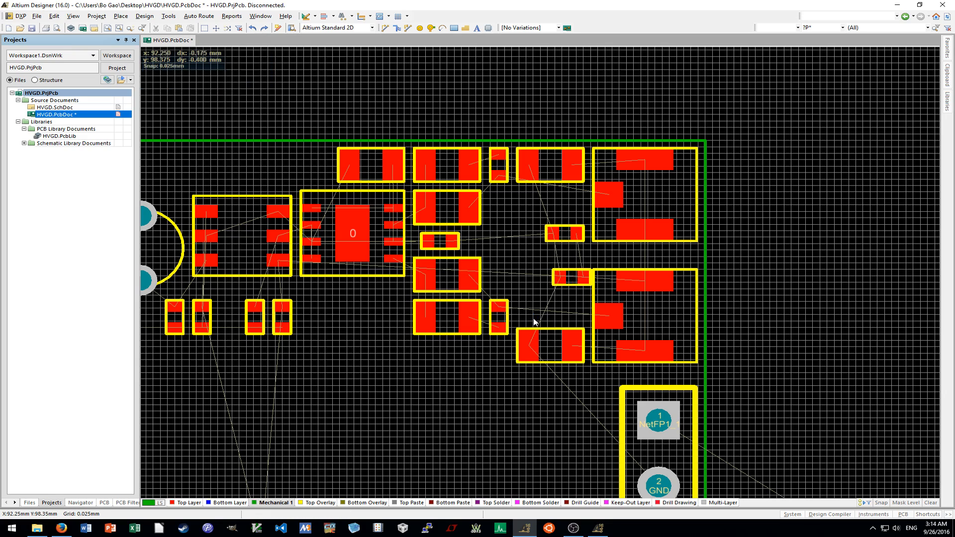
Examine the free space around the battery connector and the row of unplaced power components below the board outline.
{"action": "scroll", "coordinate": [522, 287], "scroll_direction": "down", "scroll_amount": 3}
{"action": "scroll", "coordinate": [541, 318], "scroll_direction": "down", "scroll_amount": 2, "text": "ctrl"}
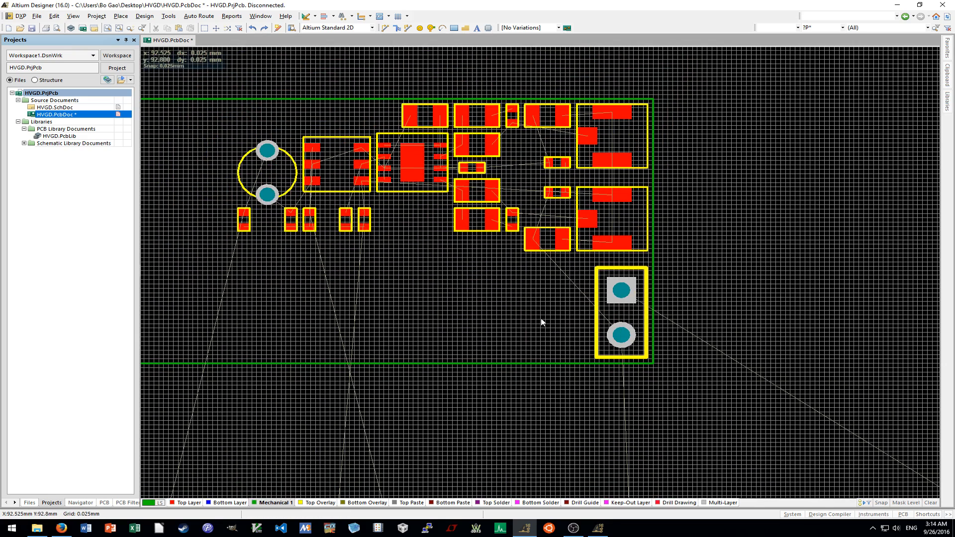
{"action": "scroll", "coordinate": [541, 322], "scroll_direction": "down", "scroll_amount": 4, "text": "ctrl"}
{"action": "scroll", "coordinate": [550, 276], "scroll_direction": "down", "scroll_amount": 1}
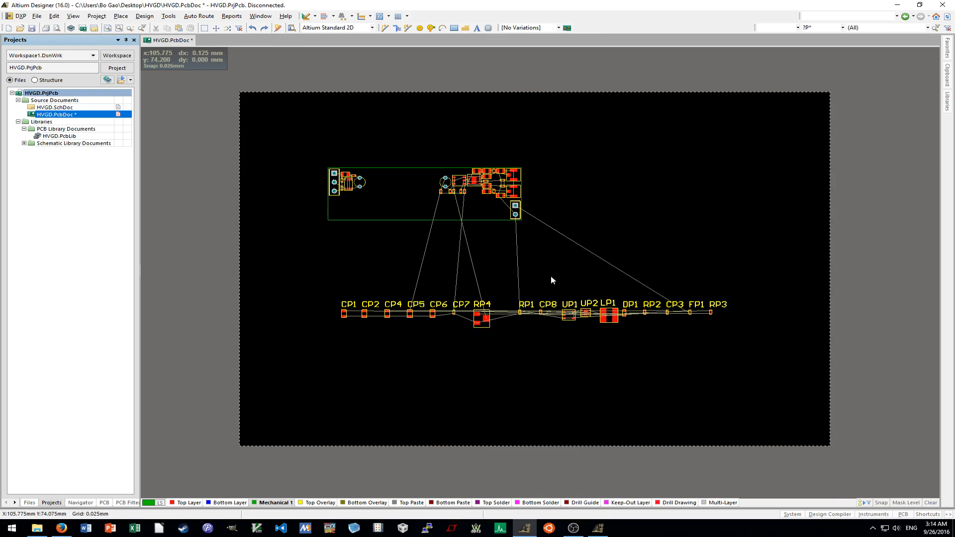
{"action": "scroll", "coordinate": [517, 275], "scroll_direction": "up", "scroll_amount": 2, "text": "ctrl"}
{"action": "scroll", "coordinate": [517, 276], "scroll_direction": "up", "scroll_amount": 2, "text": "shift"}
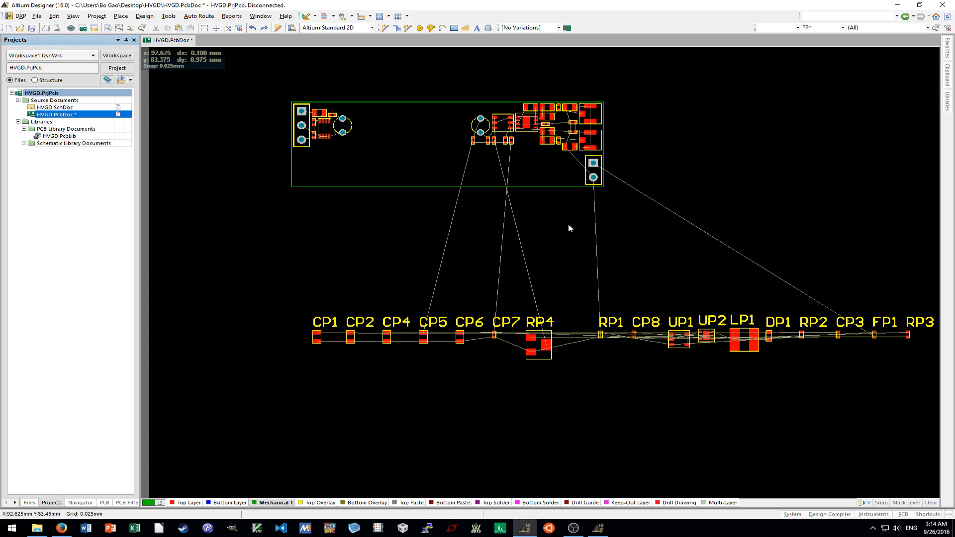
{"action": "scroll", "coordinate": [570, 219], "scroll_direction": "up", "scroll_amount": 5, "text": "ctrl"}
{"action": "scroll", "coordinate": [571, 208], "scroll_direction": "down", "scroll_amount": 5, "text": "ctrl"}
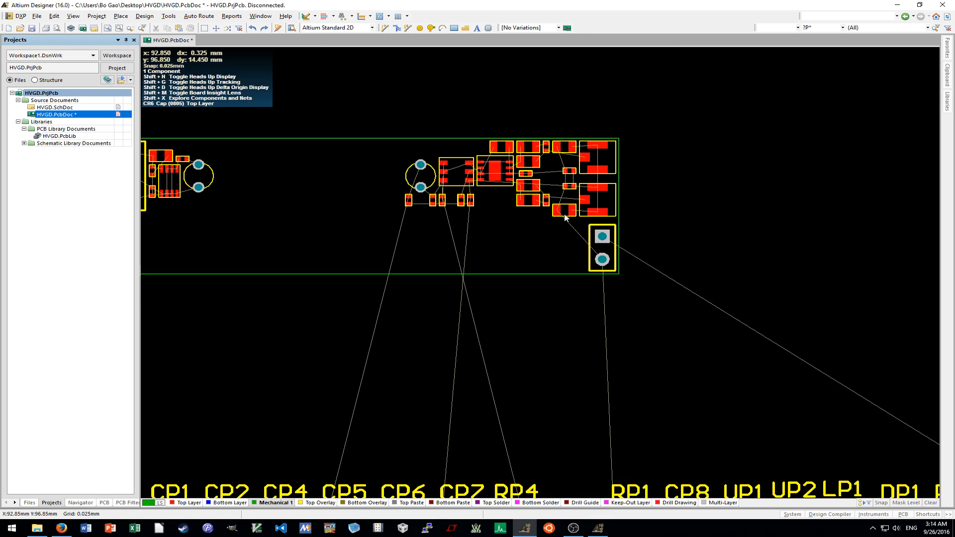
{"action": "scroll", "coordinate": [564, 217], "scroll_direction": "down", "scroll_amount": 3}
{"action": "scroll", "coordinate": [564, 218], "scroll_direction": "down", "scroll_amount": 1, "text": "ctrl"}
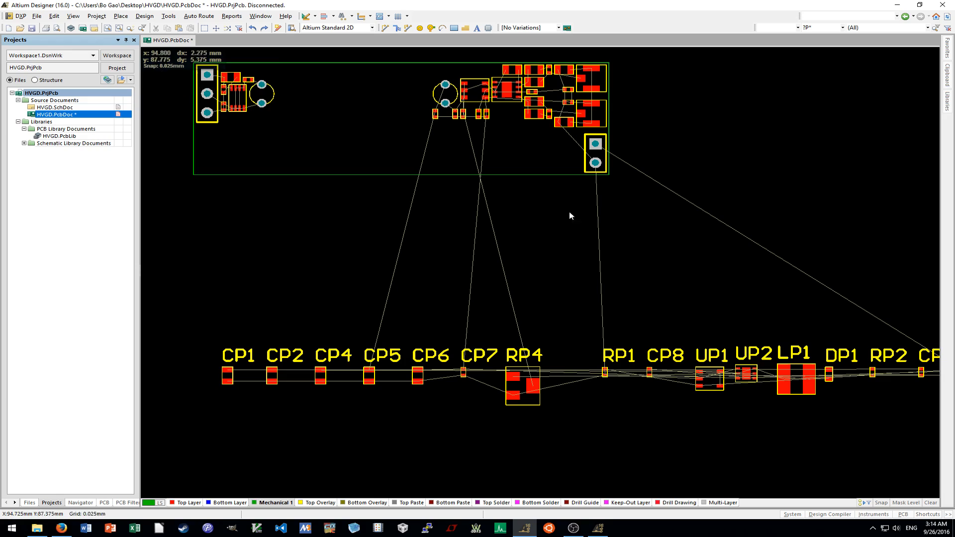
{"action": "scroll", "coordinate": [793, 350], "scroll_direction": "down", "scroll_amount": 2, "text": "ctrl"}
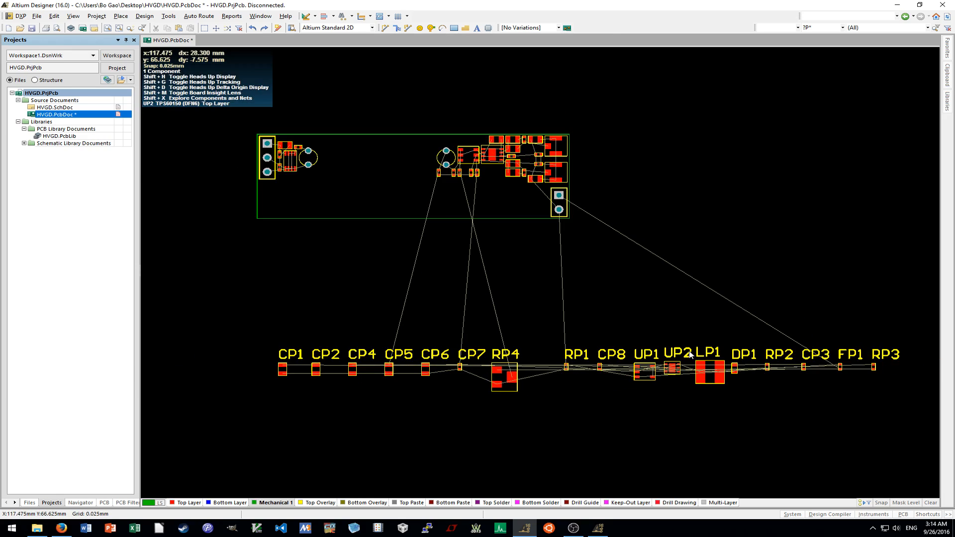
Place FP1 horizontally beside the upper end of the battery connector, with its designator hidden.
{"action": "left_click_drag", "start_coordinate": [840, 367], "coordinate": [529, 204]}
{"action": "double_click", "coordinate": [532, 190]}
{"action": "key", "text": "Return"}
{"action": "scroll", "coordinate": [420, 271], "scroll_direction": "up", "scroll_amount": 6, "text": "ctrl"}
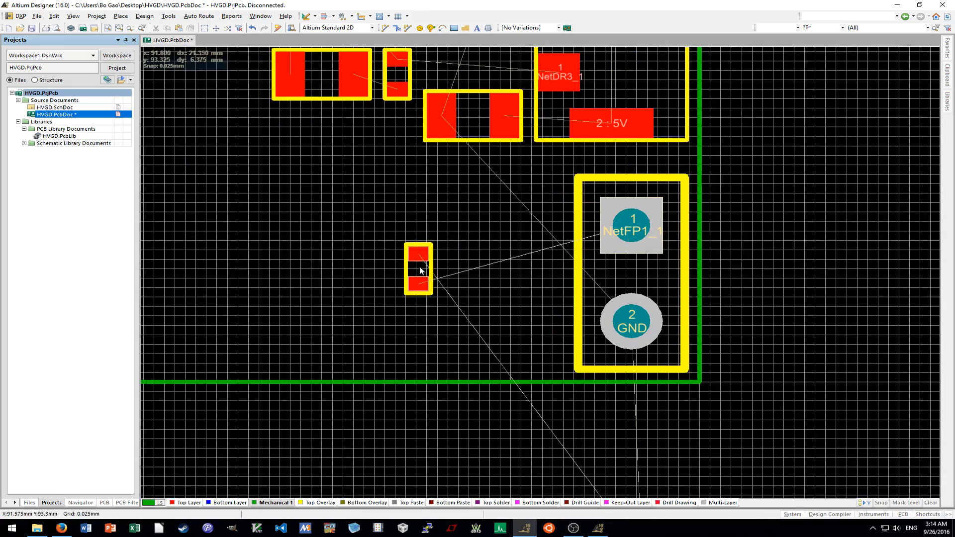
{"action": "key", "text": "space"}
{"action": "left_click_drag", "start_coordinate": [420, 271], "coordinate": [537, 188]}
{"action": "scroll", "coordinate": [537, 206], "scroll_direction": "down", "scroll_amount": 6, "text": "ctrl"}
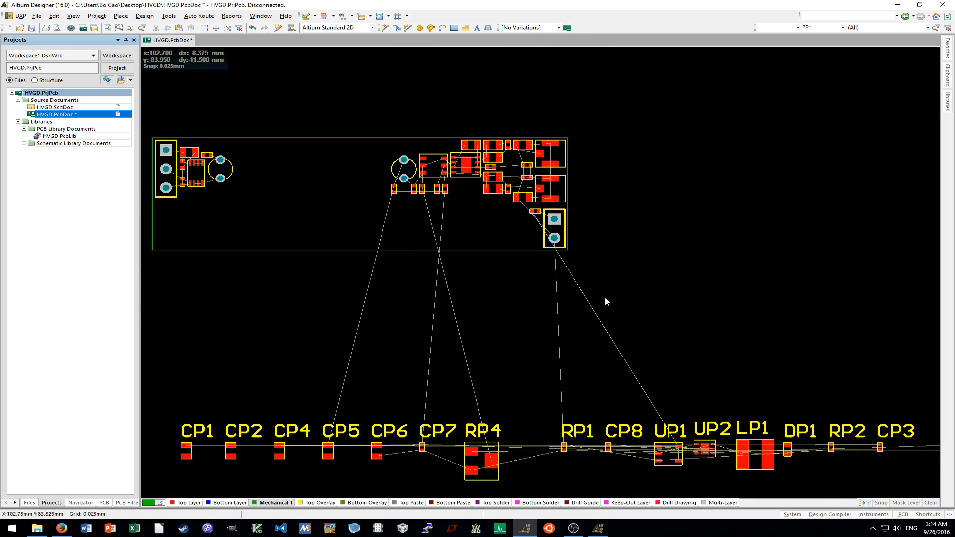
Move CP1 beside the battery connector's GND pad, below FP1, and hide its designator.
{"action": "scroll", "coordinate": [605, 298], "scroll_direction": "down", "scroll_amount": 1, "text": "ctrl"}
{"action": "left_click_drag", "start_coordinate": [259, 426], "coordinate": [547, 251]}
{"action": "double_click", "coordinate": [523, 237]}
{"action": "left_click", "coordinate": [564, 249]}
{"action": "key", "text": "Return"}
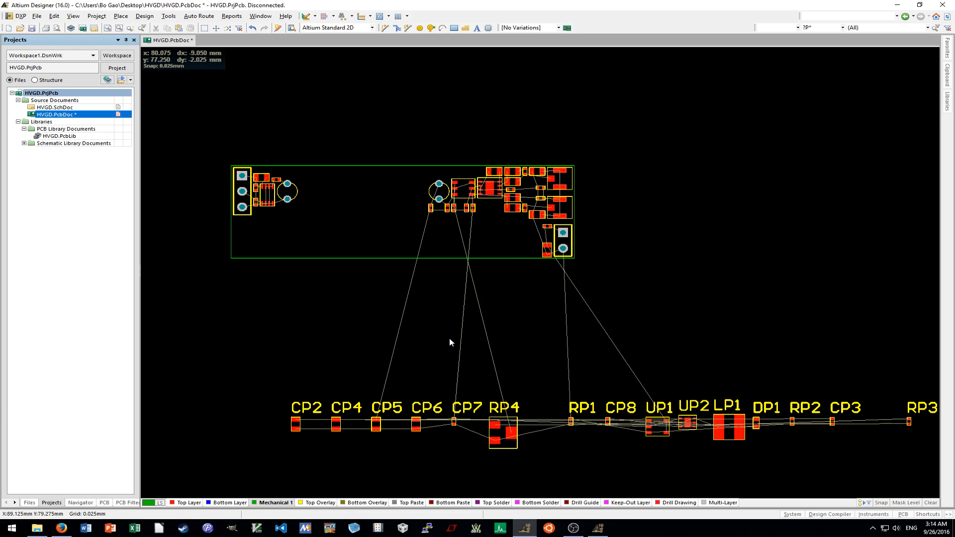
Move the inductor LP1 inside the outline, on the inner side of CP1, and hide its designator.
{"action": "scroll", "coordinate": [565, 256], "scroll_direction": "up", "scroll_amount": 1}
{"action": "scroll", "coordinate": [565, 256], "scroll_direction": "up", "scroll_amount": 1, "text": "ctrl"}
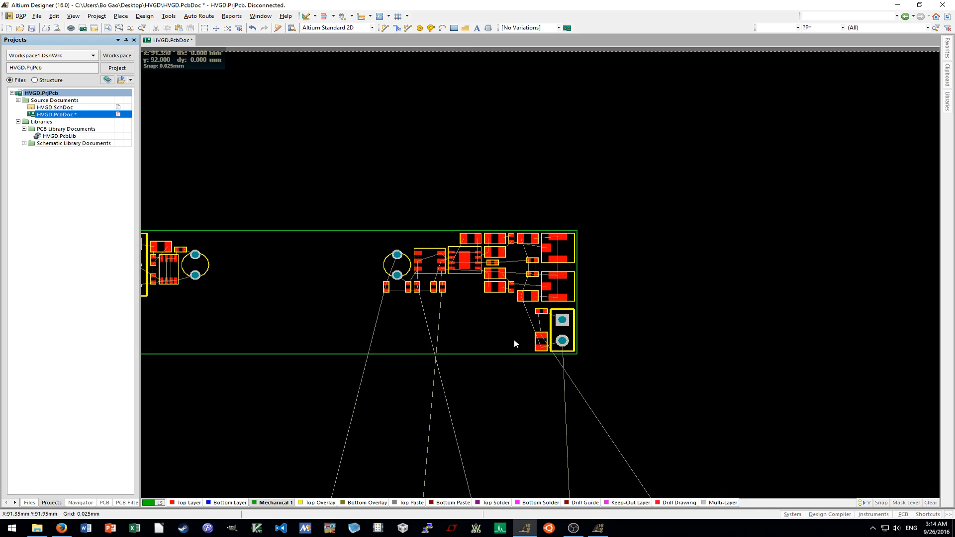
{"action": "scroll", "coordinate": [512, 346], "scroll_direction": "down", "scroll_amount": 3}
{"action": "scroll", "coordinate": [508, 349], "scroll_direction": "down", "scroll_amount": 1, "text": "ctrl"}
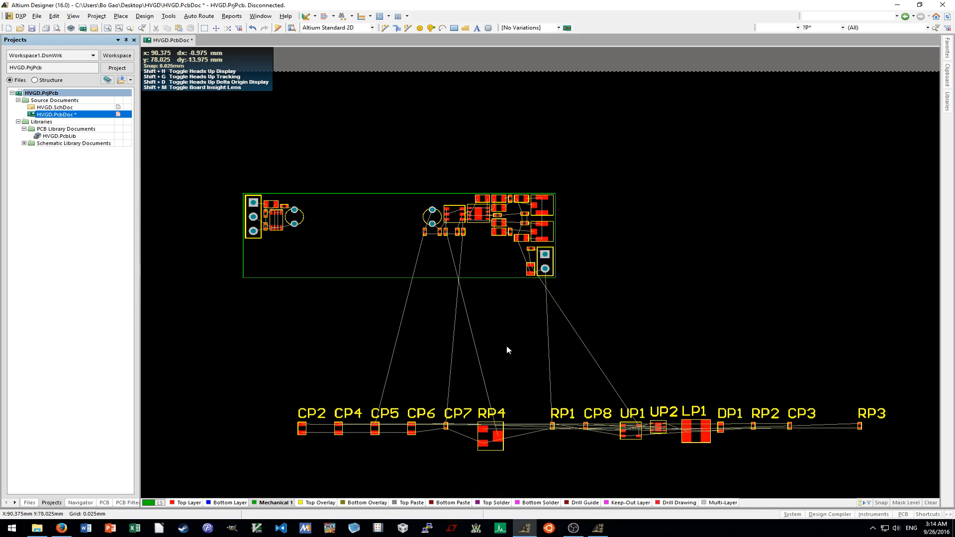
{"action": "left_click_drag", "start_coordinate": [694, 430], "coordinate": [502, 249]}
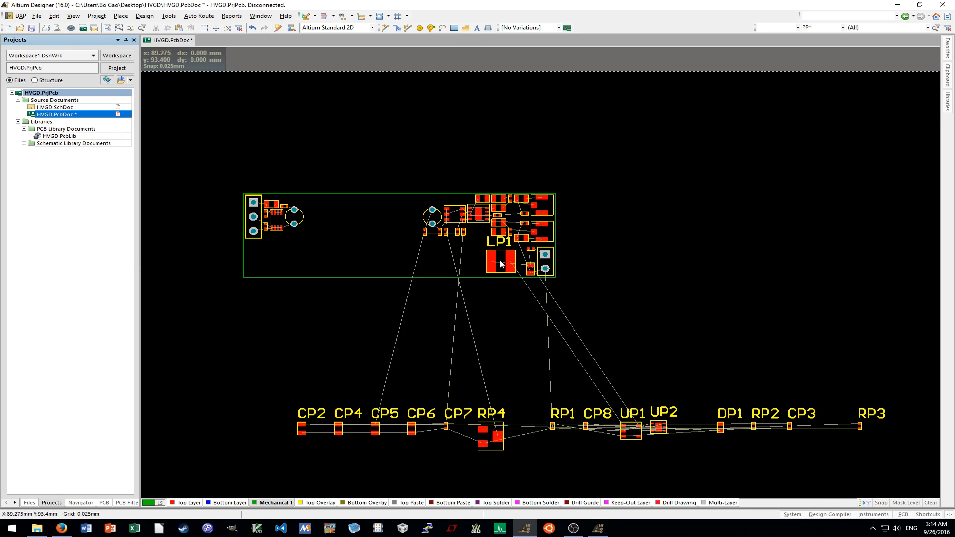
{"action": "scroll", "coordinate": [503, 233], "scroll_direction": "up", "scroll_amount": 2, "text": "ctrl"}
{"action": "double_click", "coordinate": [504, 233]}
{"action": "left_click", "coordinate": [566, 249]}
{"action": "key", "text": "Return"}
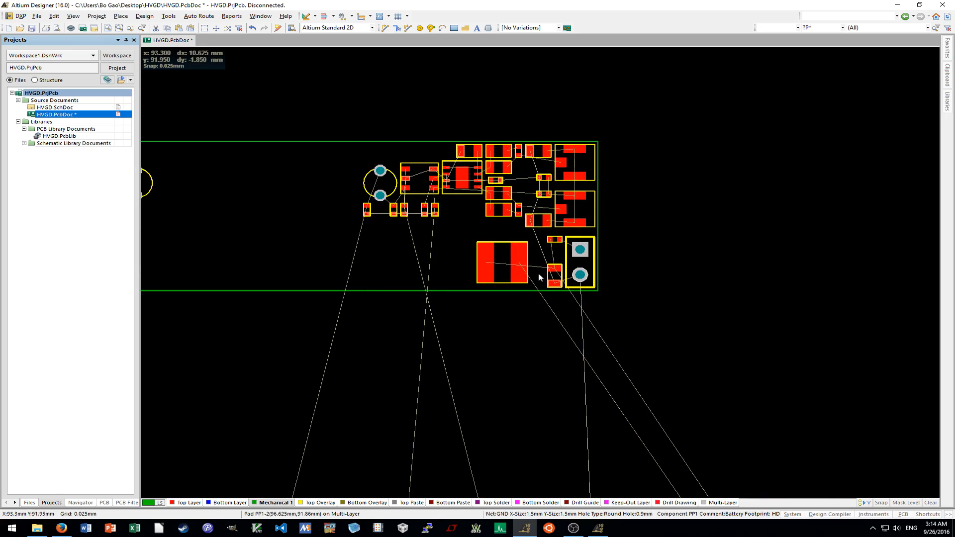
Rotate LP1 by 180 degrees and fit it close to FP1 and CP1.
{"action": "scroll", "coordinate": [502, 271], "scroll_direction": "up", "scroll_amount": 3, "text": "ctrl"}
{"action": "left_click_drag", "start_coordinate": [495, 347], "coordinate": [528, 307]}
{"action": "key", "text": "space"}
{"action": "key", "text": "space"}
Move UP1 inside the outline next to LP1 and hide its designator.
{"action": "scroll", "coordinate": [528, 307], "scroll_direction": "down", "scroll_amount": 3, "text": "ctrl"}
{"action": "scroll", "coordinate": [526, 306], "scroll_direction": "down", "scroll_amount": 1, "text": "ctrl"}
{"action": "scroll", "coordinate": [547, 323], "scroll_direction": "down", "scroll_amount": 3}
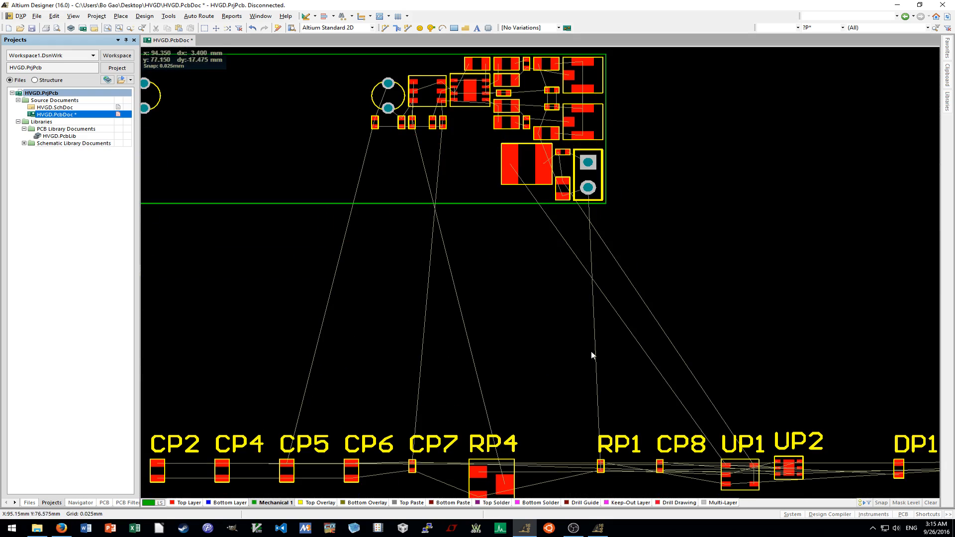
{"action": "left_click_drag", "start_coordinate": [744, 474], "coordinate": [477, 181]}
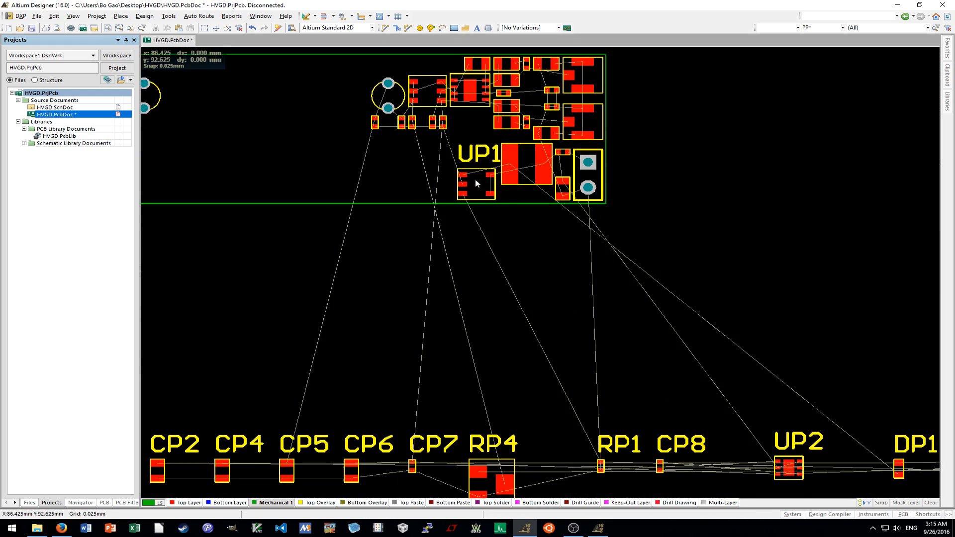
{"action": "scroll", "coordinate": [496, 137], "scroll_direction": "up", "scroll_amount": 2, "text": "ctrl"}
{"action": "double_click", "coordinate": [496, 137]}
{"action": "left_click", "coordinate": [566, 250]}
{"action": "key", "text": "Return"}
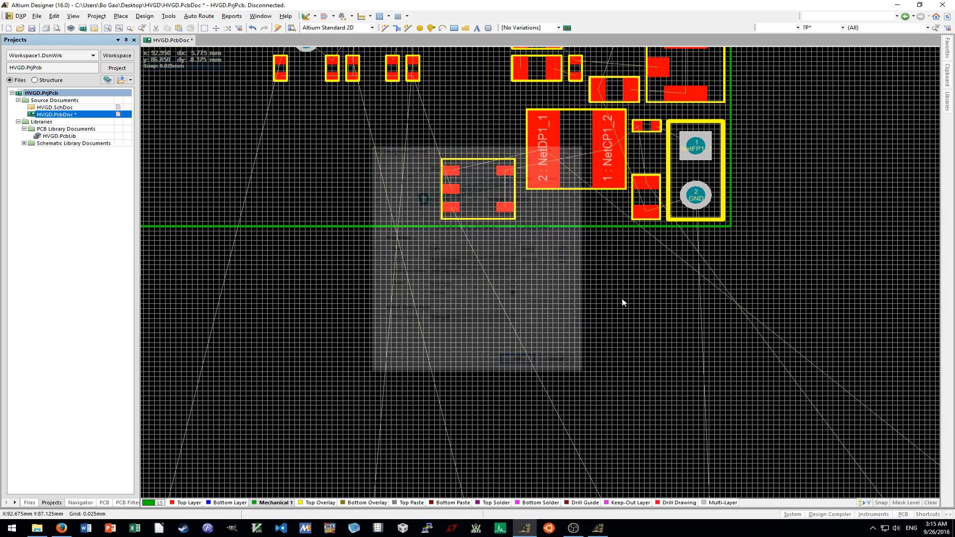
Move LP1 and UP1 aside and rotate them so LP1's NetDP1_1 pad and UP1's three-pin side face up.
{"action": "scroll", "coordinate": [622, 301], "scroll_direction": "up", "scroll_amount": 1}
{"action": "left_click_drag", "start_coordinate": [573, 231], "coordinate": [421, 229]}
{"action": "key", "text": "space"}
{"action": "left_click_drag", "start_coordinate": [481, 257], "coordinate": [325, 218]}
{"action": "key", "text": "space"}
{"action": "key", "text": "space"}
{"action": "key", "text": "space"}
{"action": "key", "text": "space"}
{"action": "key", "text": "space"}
Place the rotated LP1 back beside CP1 and UP1 next to it, with their bottom edges aligned.
{"action": "left_click_drag", "start_coordinate": [398, 220], "coordinate": [577, 237]}
{"action": "left_click_drag", "start_coordinate": [319, 215], "coordinate": [490, 224]}
{"action": "scroll", "coordinate": [489, 222], "scroll_direction": "down", "scroll_amount": 2, "text": "ctrl"}
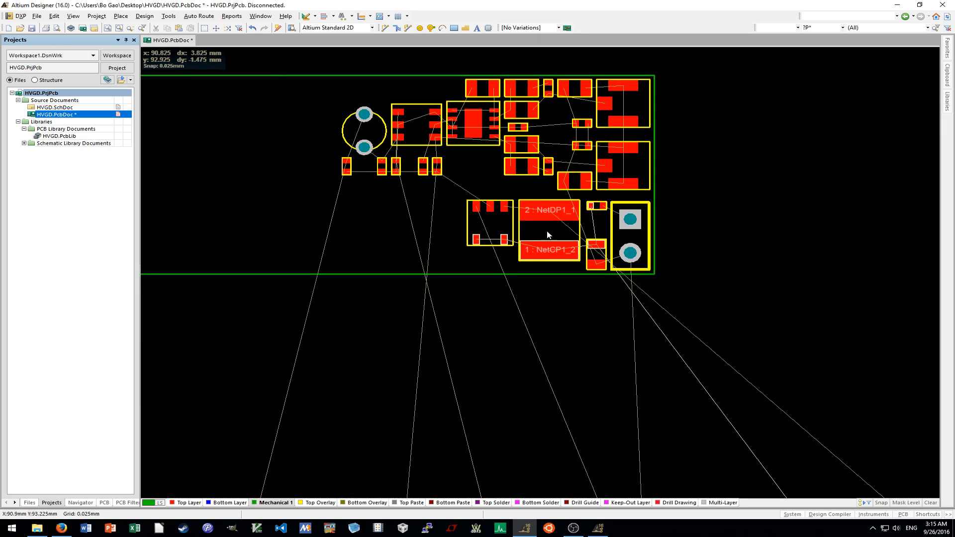
{"action": "left_click_drag", "start_coordinate": [495, 224], "coordinate": [495, 236]}
Move the diode DP1 inside the outline, on the free side of UP1, and hide its designator.
{"action": "scroll", "coordinate": [495, 237], "scroll_direction": "down", "scroll_amount": 2, "text": "ctrl"}
{"action": "scroll", "coordinate": [532, 260], "scroll_direction": "down", "scroll_amount": 2}
{"action": "scroll", "coordinate": [514, 300], "scroll_direction": "down", "scroll_amount": 4, "text": "shift"}
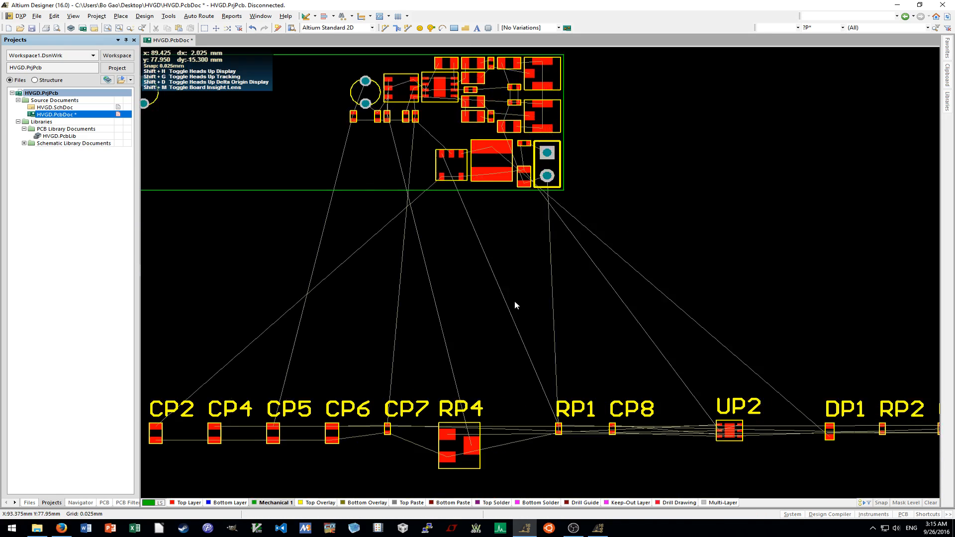
{"action": "scroll", "coordinate": [514, 301], "scroll_direction": "down", "scroll_amount": 2, "text": "ctrl"}
{"action": "left_click_drag", "start_coordinate": [636, 384], "coordinate": [382, 213]}
{"action": "scroll", "coordinate": [382, 213], "scroll_direction": "up", "scroll_amount": 4, "text": "ctrl"}
{"action": "double_click", "coordinate": [412, 174]}
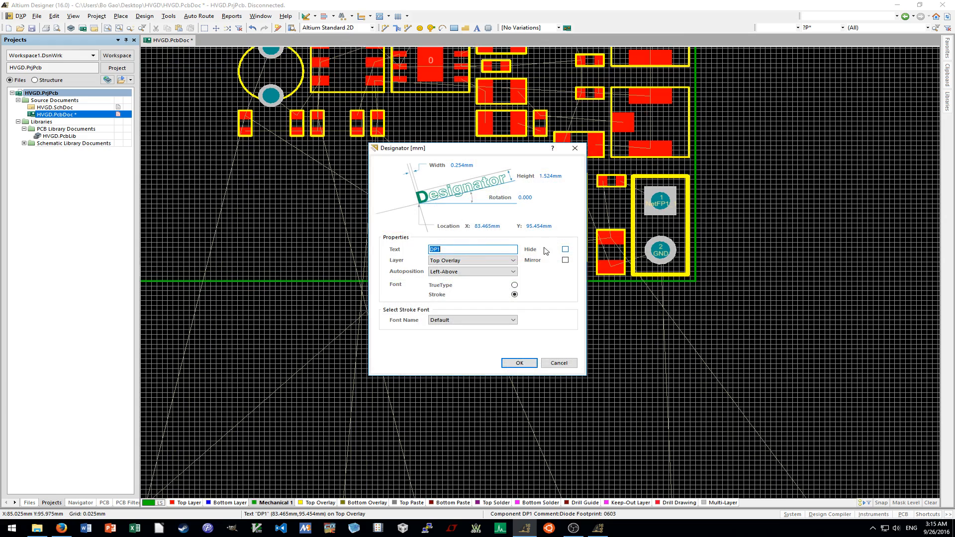
{"action": "left_click", "coordinate": [565, 250]}
{"action": "key", "text": "Return"}
Rotate DP1 to horizontal and fit it directly above UP1, with its NetDP1_1 pad toward LP1.
{"action": "key", "text": "space"}
{"action": "left_click_drag", "start_coordinate": [382, 217], "coordinate": [466, 176]}
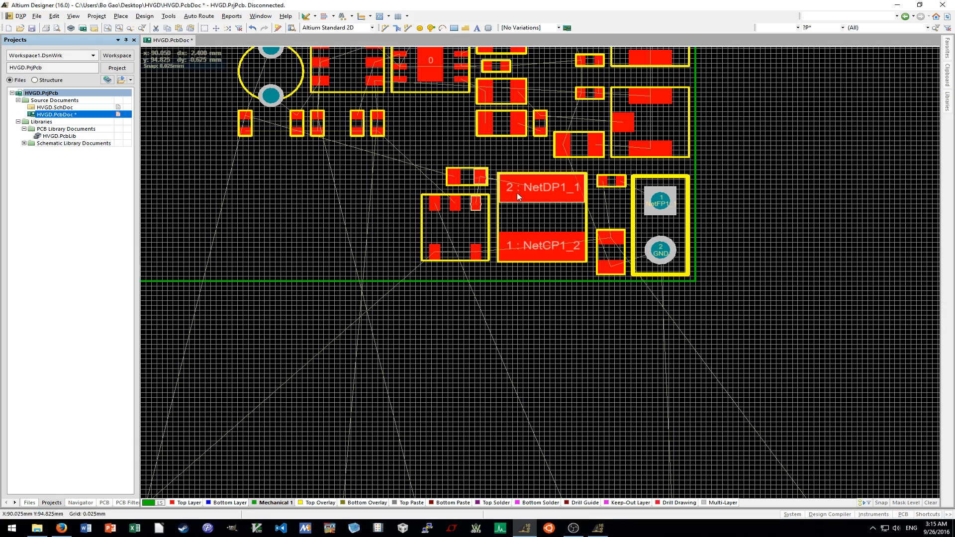
{"action": "scroll", "coordinate": [518, 197], "scroll_direction": "up", "scroll_amount": 3, "text": "ctrl"}
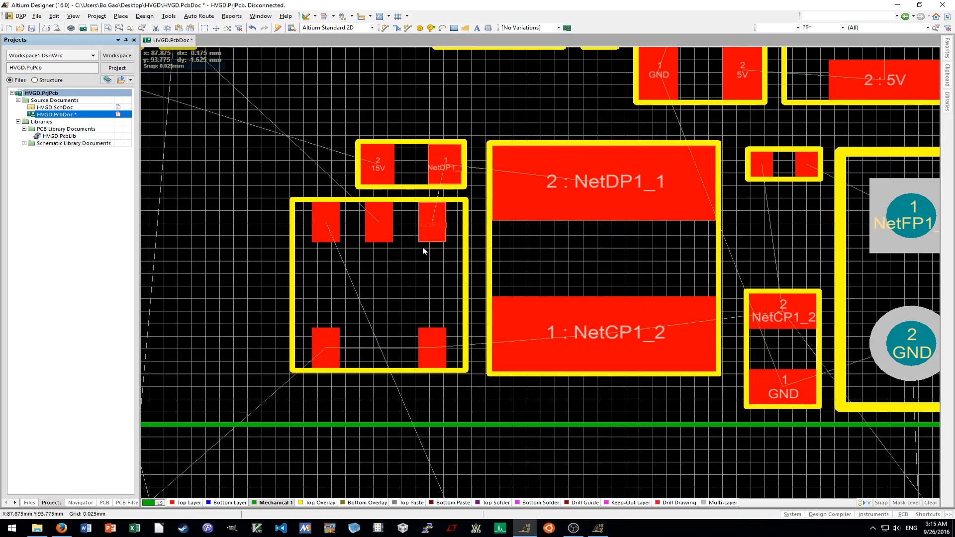
Shift LP1, UP1, DP1 and CP1 slightly away from the board's lower edge, keeping UP1's and LP1's lower edges aligned.
{"action": "scroll", "coordinate": [423, 251], "scroll_direction": "down", "scroll_amount": 2, "text": "ctrl"}
{"action": "left_click_drag", "start_coordinate": [551, 260], "coordinate": [557, 267]}
{"action": "scroll", "coordinate": [557, 266], "scroll_direction": "down", "scroll_amount": 3, "text": "ctrl"}
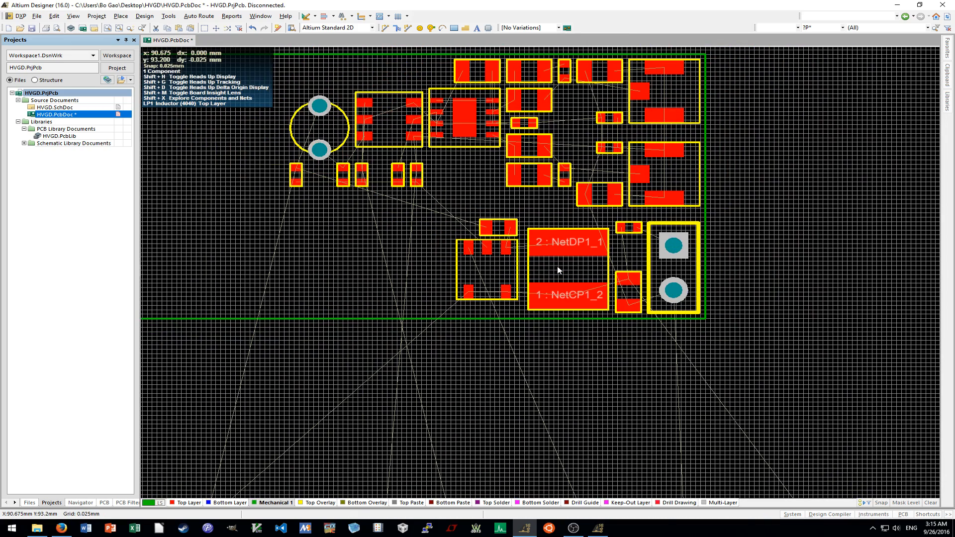
{"action": "scroll", "coordinate": [596, 286], "scroll_direction": "up", "scroll_amount": 3, "text": "ctrl"}
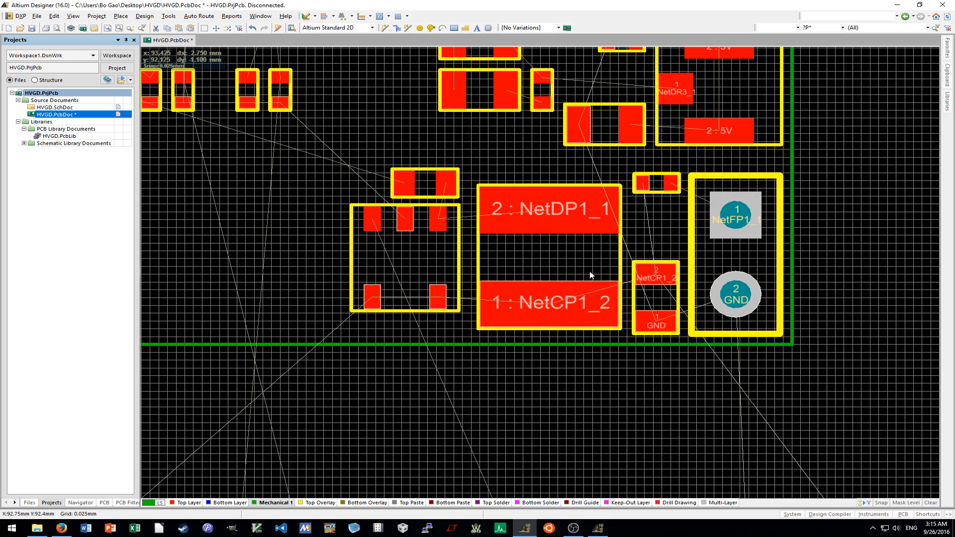
{"action": "mouse_move", "coordinate": [572, 263]}
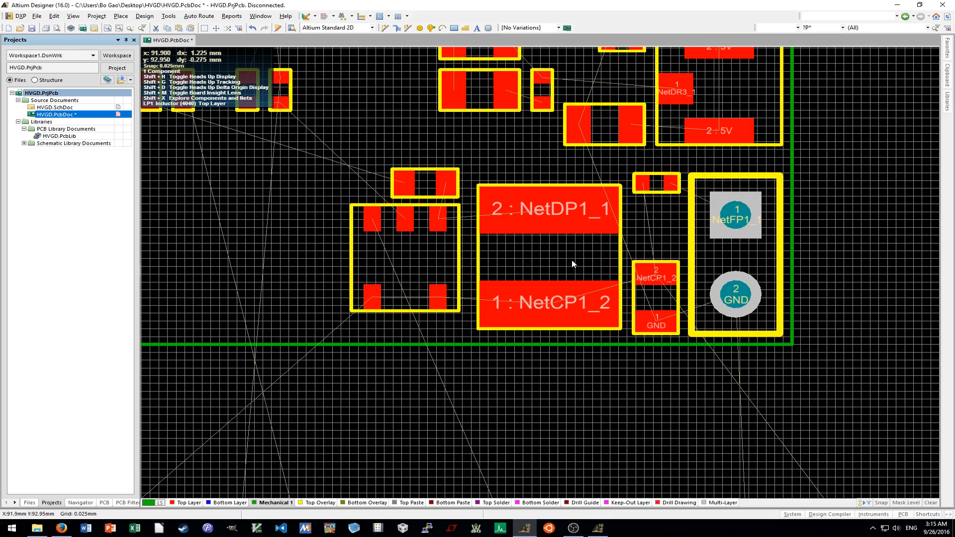
{"action": "left_click_drag", "start_coordinate": [569, 259], "coordinate": [571, 233]}
{"action": "left_click_drag", "start_coordinate": [444, 183], "coordinate": [447, 138]}
{"action": "mouse_move", "coordinate": [425, 250]}
{"action": "left_mouse_down"}
{"action": "mouse_move", "coordinate": [430, 214]}
{"action": "mouse_move", "coordinate": [434, 242]}
{"action": "left_mouse_up"}
{"action": "left_click_drag", "start_coordinate": [454, 141], "coordinate": [456, 169]}
{"action": "left_click_drag", "start_coordinate": [456, 214], "coordinate": [453, 216]}
{"action": "left_click_drag", "start_coordinate": [652, 303], "coordinate": [655, 274]}
Move RP1, RP2 and CP3 out of the unplaced parts row into the free area just below the board outline.
{"action": "scroll", "coordinate": [652, 259], "scroll_direction": "down", "scroll_amount": 1, "text": "ctrl"}
{"action": "scroll", "coordinate": [653, 258], "scroll_direction": "down", "scroll_amount": 4, "text": "ctrl"}
{"action": "scroll", "coordinate": [687, 329], "scroll_direction": "right", "scroll_amount": 1, "text": "shift"}
{"action": "scroll", "coordinate": [687, 329], "scroll_direction": "down", "scroll_amount": 1}
{"action": "scroll", "coordinate": [686, 328], "scroll_direction": "right", "scroll_amount": 1, "text": "shift"}
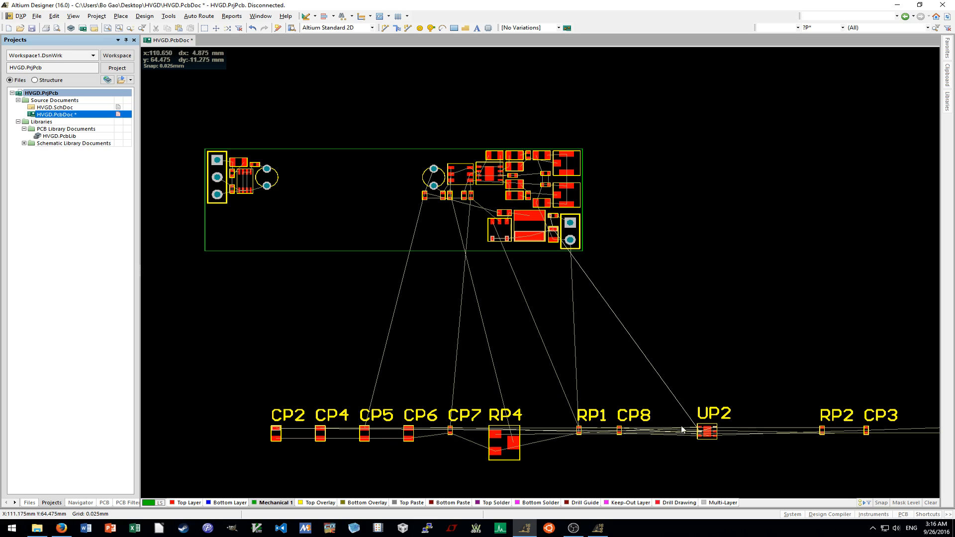
{"action": "left_click_drag", "start_coordinate": [578, 434], "coordinate": [571, 344]}
{"action": "mouse_move", "coordinate": [789, 394]}
{"action": "left_mouse_down"}
{"action": "mouse_move", "coordinate": [898, 454]}
{"action": "mouse_move", "coordinate": [657, 347]}
{"action": "left_mouse_up"}
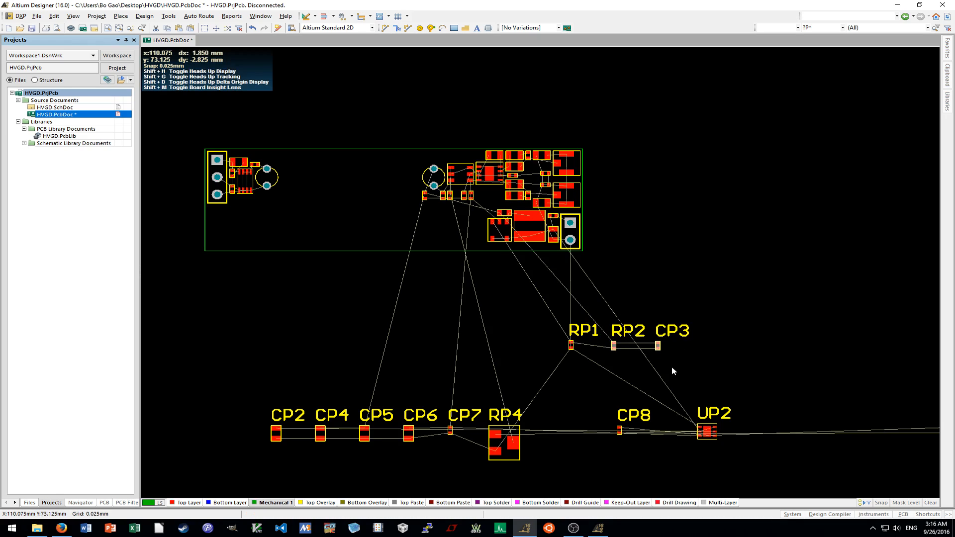
{"action": "scroll", "coordinate": [673, 371], "scroll_direction": "down", "scroll_amount": 3, "text": "shift"}
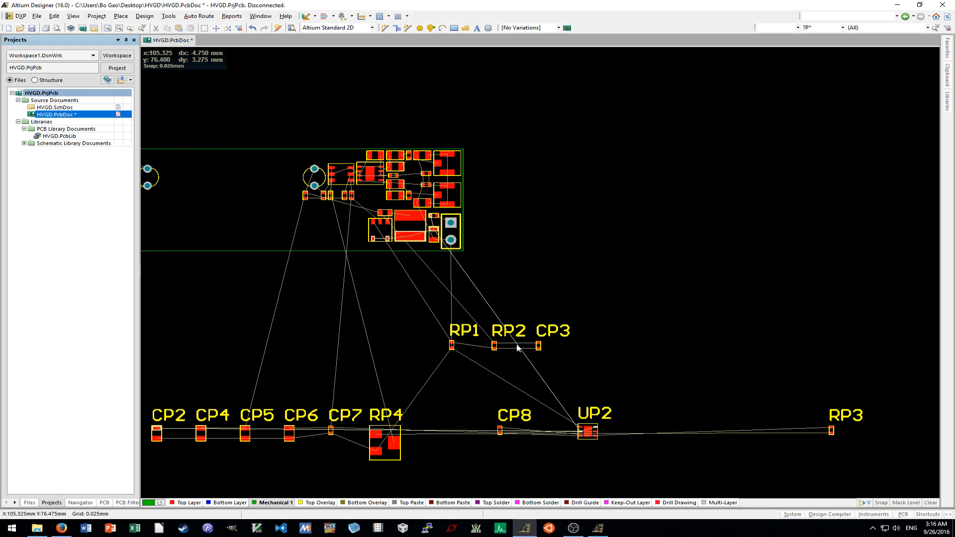
{"action": "scroll", "coordinate": [518, 347], "scroll_direction": "up", "scroll_amount": 3, "text": "shift"}
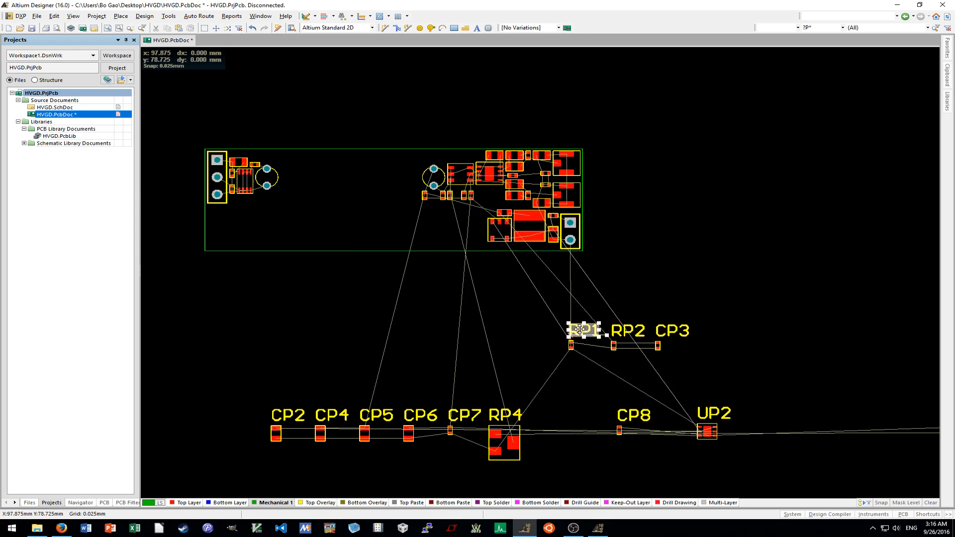
Hide the designators of RP1, RP2 and CP3.
{"action": "double_click", "coordinate": [579, 329]}
{"action": "left_click", "coordinate": [565, 251]}
{"action": "key", "text": "Return"}
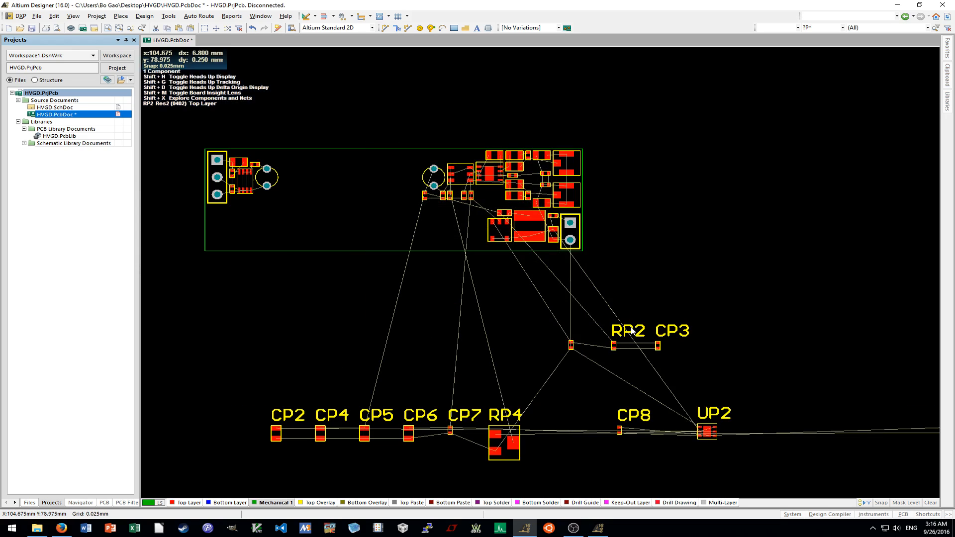
{"action": "double_click", "coordinate": [629, 331]}
{"action": "left_click", "coordinate": [563, 250]}
{"action": "key", "text": "Return"}
{"action": "double_click", "coordinate": [673, 331]}
{"action": "left_click", "coordinate": [563, 249]}
{"action": "key", "text": "Return"}
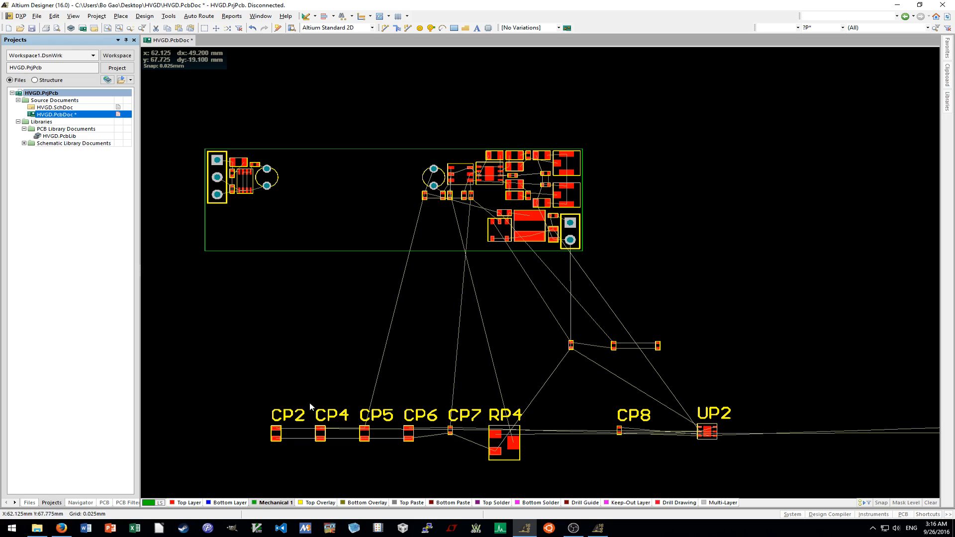
Move CP4 and CP5 together inside the board outline and hide their designators.
{"action": "left_click_drag", "start_coordinate": [364, 432], "coordinate": [441, 230]}
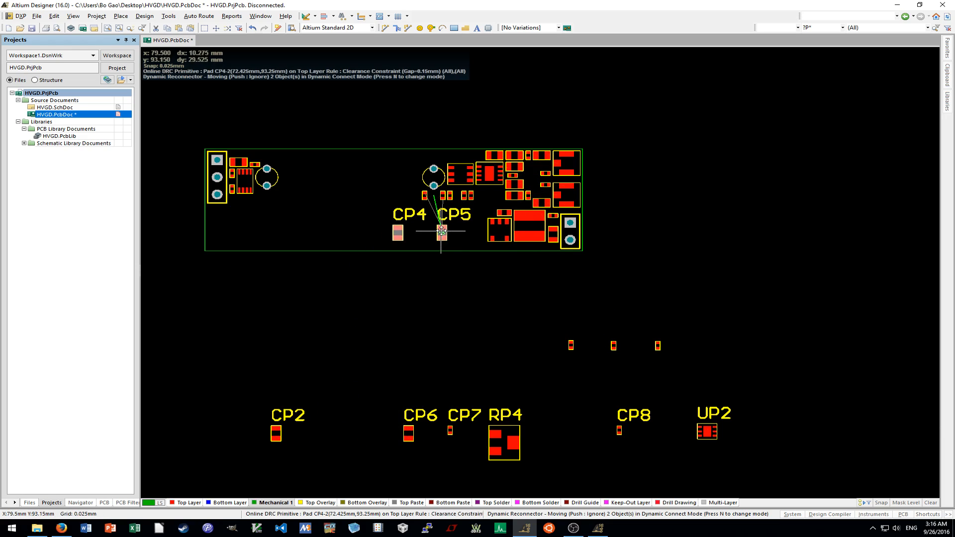
{"action": "double_click", "coordinate": [408, 215]}
{"action": "left_click", "coordinate": [565, 250]}
{"action": "key", "text": "Return"}
{"action": "double_click", "coordinate": [454, 219]}
{"action": "left_click", "coordinate": [565, 250]}
{"action": "key", "text": "Return"}
Place CP4 and CP5 upright side by side just below the gate driver IC, with their GND pads facing it.
{"action": "scroll", "coordinate": [459, 318], "scroll_direction": "up", "scroll_amount": 6, "text": "ctrl"}
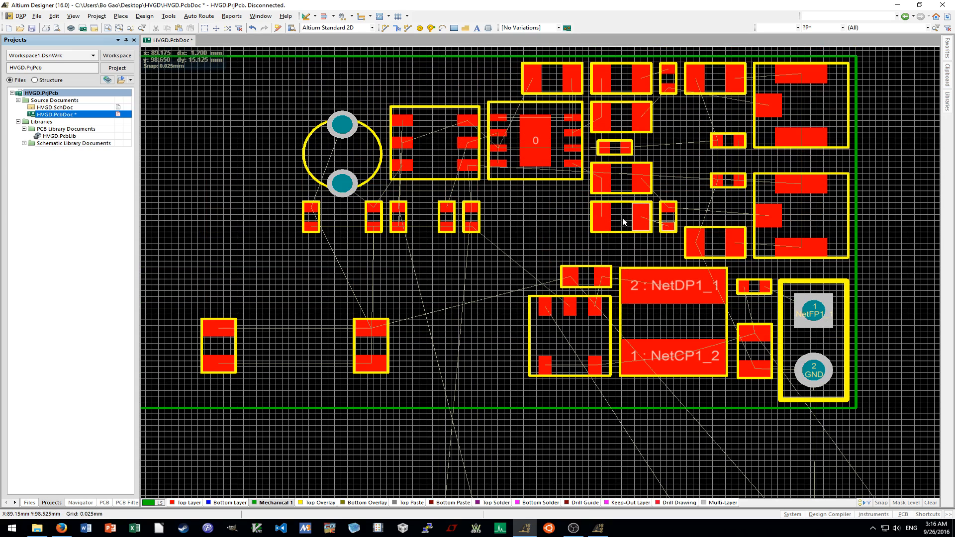
{"action": "left_click_drag", "start_coordinate": [365, 351], "coordinate": [567, 225]}
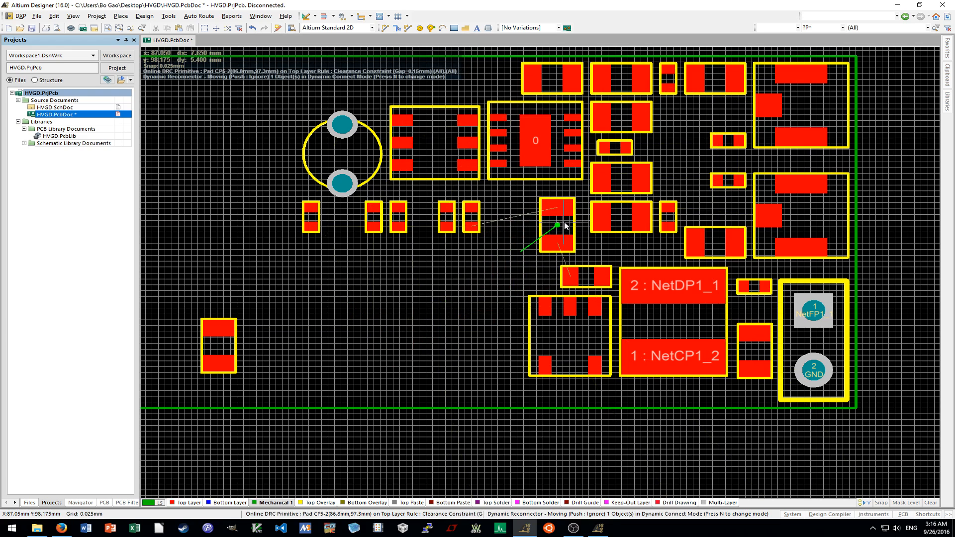
{"action": "left_click_drag", "start_coordinate": [567, 215], "coordinate": [515, 231]}
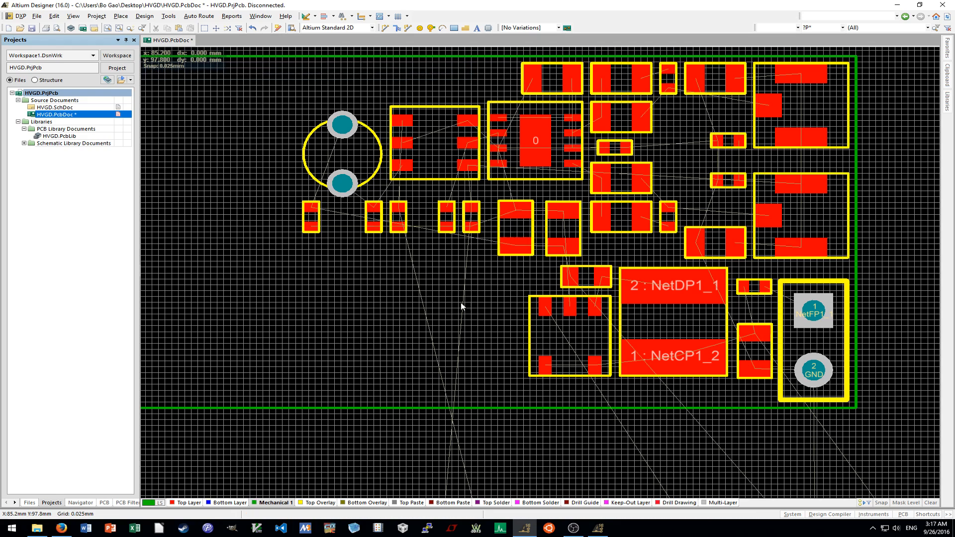
{"action": "scroll", "coordinate": [446, 326], "scroll_direction": "down", "scroll_amount": 4, "text": "ctrl"}
{"action": "scroll", "coordinate": [449, 330], "scroll_direction": "down", "scroll_amount": 3}
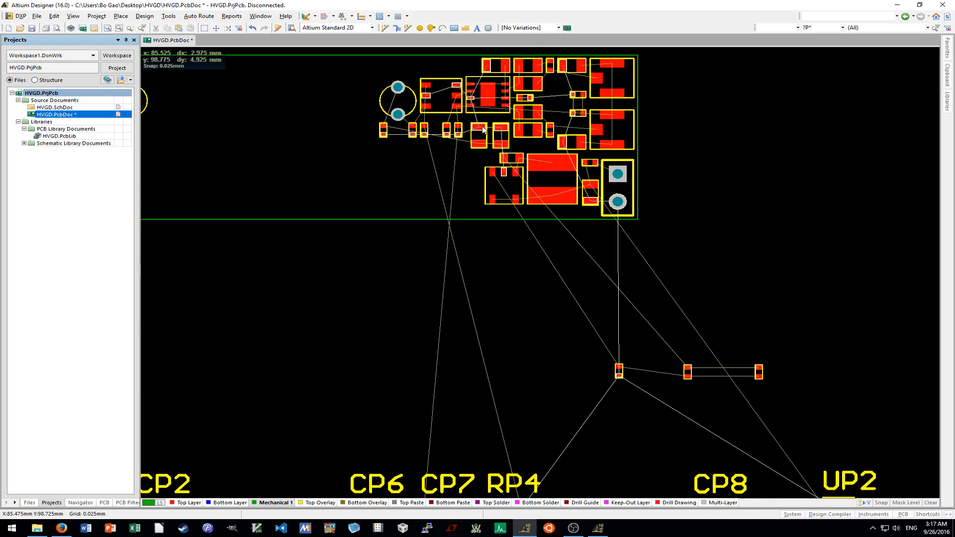
{"action": "scroll", "coordinate": [498, 144], "scroll_direction": "up", "scroll_amount": 6, "text": "ctrl"}
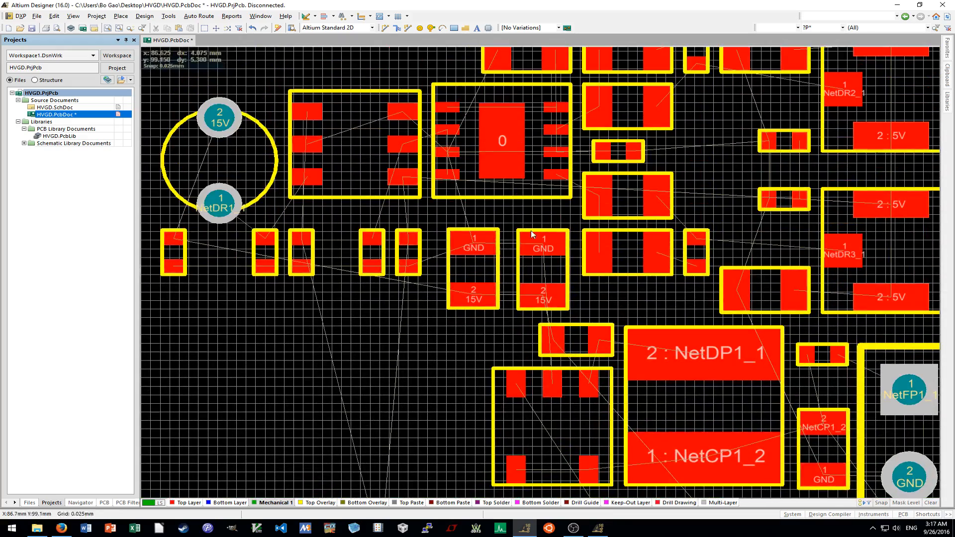
{"action": "scroll", "coordinate": [535, 268], "scroll_direction": "down", "scroll_amount": 1, "text": "ctrl"}
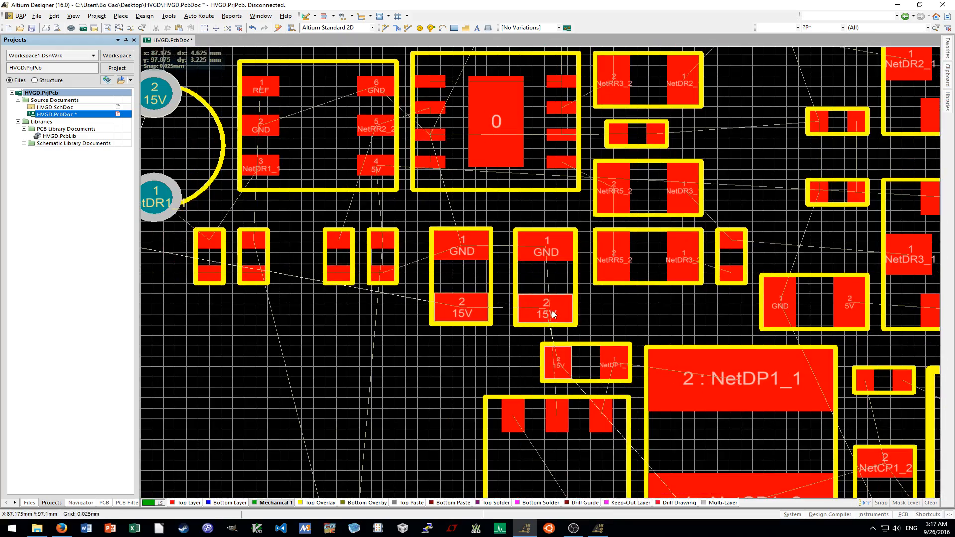
Gather RP1, RP2 and CP3 close together and move them as a group inside the outline beside UP1.
{"action": "scroll", "coordinate": [552, 313], "scroll_direction": "down", "scroll_amount": 5, "text": "ctrl"}
{"action": "scroll", "coordinate": [681, 356], "scroll_direction": "down", "scroll_amount": 2, "text": "ctrl"}
{"action": "scroll", "coordinate": [759, 411], "scroll_direction": "right", "scroll_amount": 2, "text": "shift"}
{"action": "scroll", "coordinate": [733, 396], "scroll_direction": "up", "scroll_amount": 5, "text": "ctrl"}
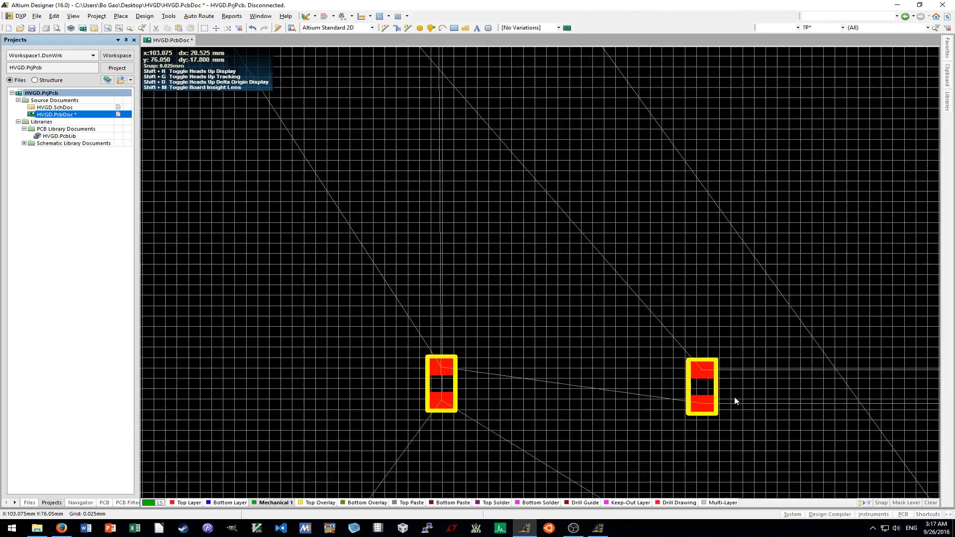
{"action": "scroll", "coordinate": [734, 397], "scroll_direction": "down", "scroll_amount": 3, "text": "ctrl"}
{"action": "left_click_drag", "start_coordinate": [842, 391], "coordinate": [737, 391]}
{"action": "left_click_drag", "start_coordinate": [595, 389], "coordinate": [738, 425]}
{"action": "left_click_drag", "start_coordinate": [706, 373], "coordinate": [768, 423]}
{"action": "scroll", "coordinate": [767, 424], "scroll_direction": "down", "scroll_amount": 2, "text": "ctrl"}
{"action": "left_click_drag", "start_coordinate": [738, 393], "coordinate": [433, 117]}
{"action": "scroll", "coordinate": [445, 159], "scroll_direction": "up", "scroll_amount": 1}
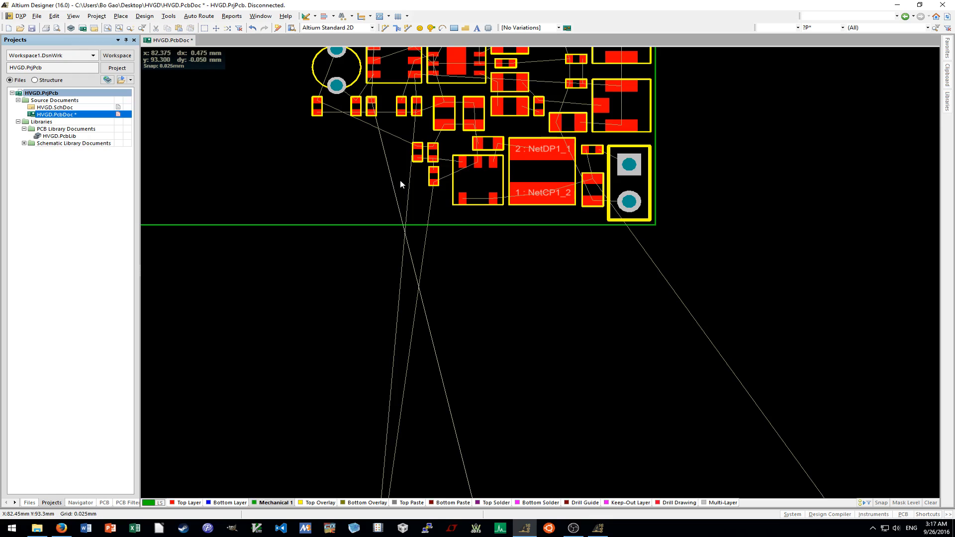
Move the diode DP1 from above UP1 to directly above LP1.
{"action": "scroll", "coordinate": [400, 184], "scroll_direction": "up", "scroll_amount": 6, "text": "ctrl"}
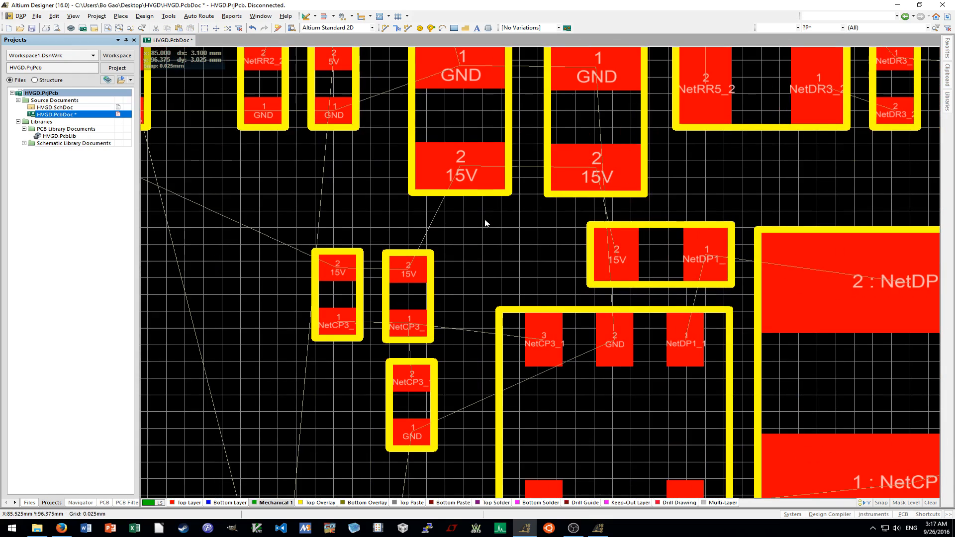
{"action": "scroll", "coordinate": [486, 222], "scroll_direction": "right", "scroll_amount": 3, "text": "shift"}
{"action": "left_click_drag", "start_coordinate": [524, 244], "coordinate": [685, 178]}
{"action": "scroll", "coordinate": [681, 184], "scroll_direction": "down", "scroll_amount": 3, "text": "ctrl"}
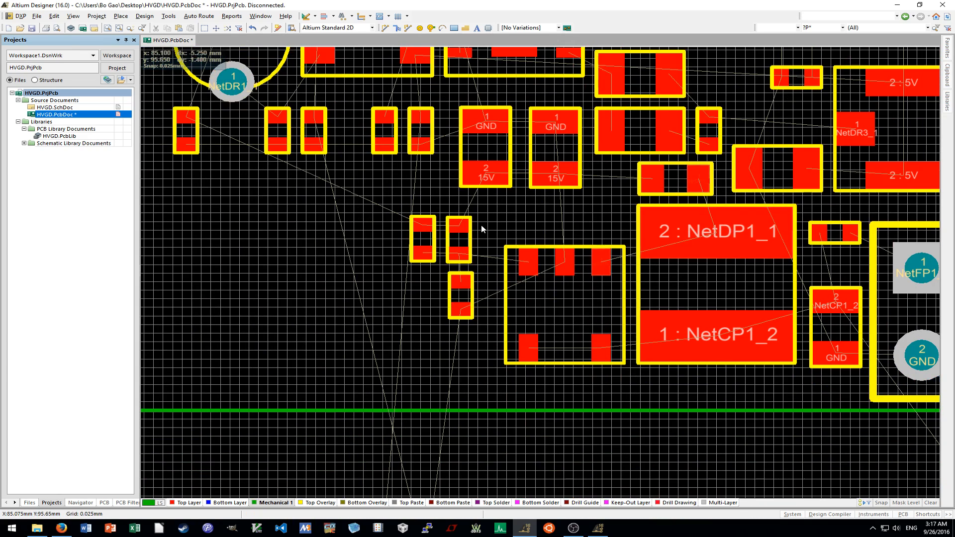
Try placing CP3 horizontally just above UP1's NetDP1_1 pin, with RP2 upright above it.
{"action": "scroll", "coordinate": [482, 227], "scroll_direction": "up", "scroll_amount": 2, "text": "ctrl"}
{"action": "left_click_drag", "start_coordinate": [454, 236], "coordinate": [598, 211]}
{"action": "key", "text": "space"}
{"action": "key", "text": "space"}
{"action": "left_click_drag", "start_coordinate": [671, 204], "coordinate": [688, 228]}
{"action": "key", "text": "space"}
{"action": "left_click_drag", "start_coordinate": [387, 244], "coordinate": [703, 140]}
{"action": "key", "text": "space"}
{"action": "scroll", "coordinate": [681, 193], "scroll_direction": "up", "scroll_amount": 3, "text": "ctrl"}
{"action": "key", "text": "space"}
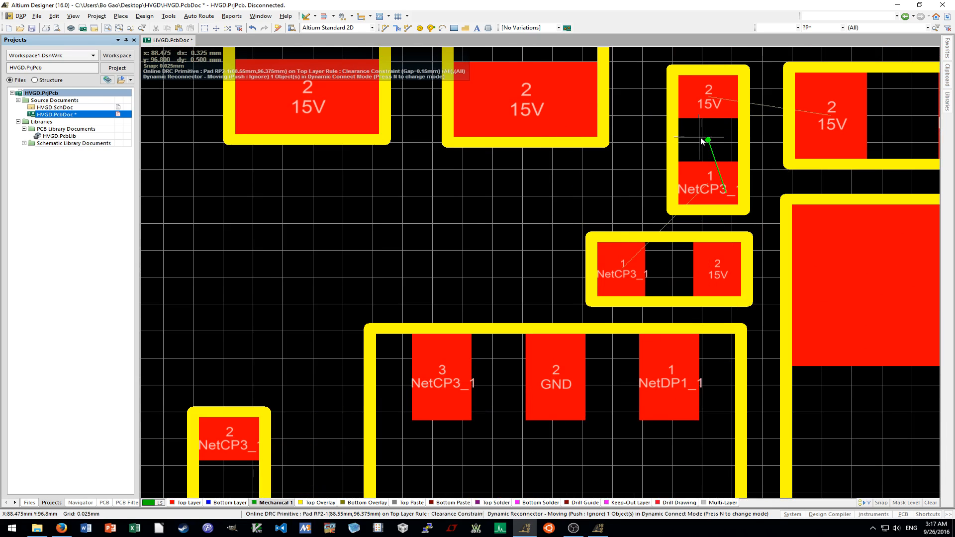
{"action": "scroll", "coordinate": [699, 148], "scroll_direction": "down", "scroll_amount": 2, "text": "ctrl"}
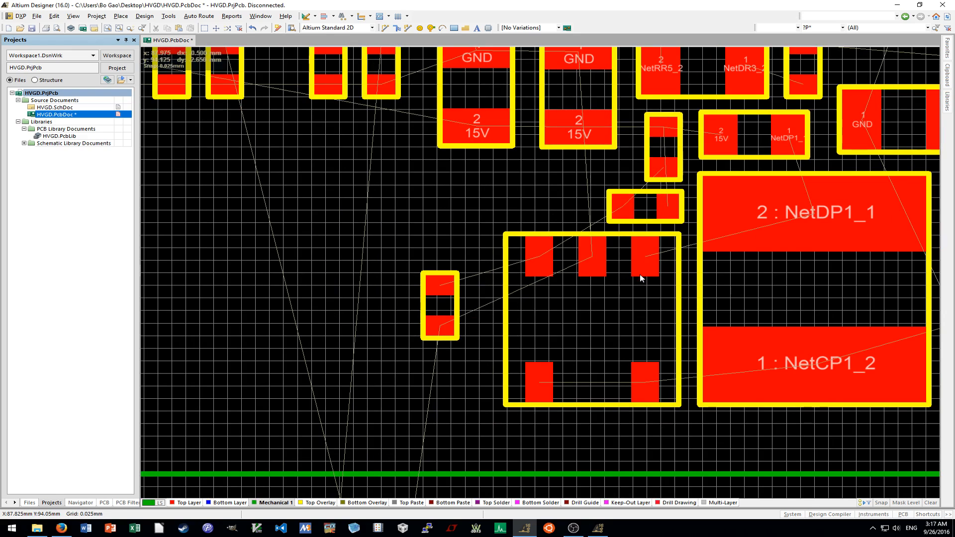
Try placing RP1 horizontally above UP1, with its NetCP3_1 pad near pin 3 and its GND pad near pin 2.
{"action": "left_click_drag", "start_coordinate": [455, 300], "coordinate": [539, 204]}
{"action": "key", "text": "space"}
{"action": "scroll", "coordinate": [559, 206], "scroll_direction": "up", "scroll_amount": 3, "text": "ctrl"}
{"action": "key", "text": "space"}
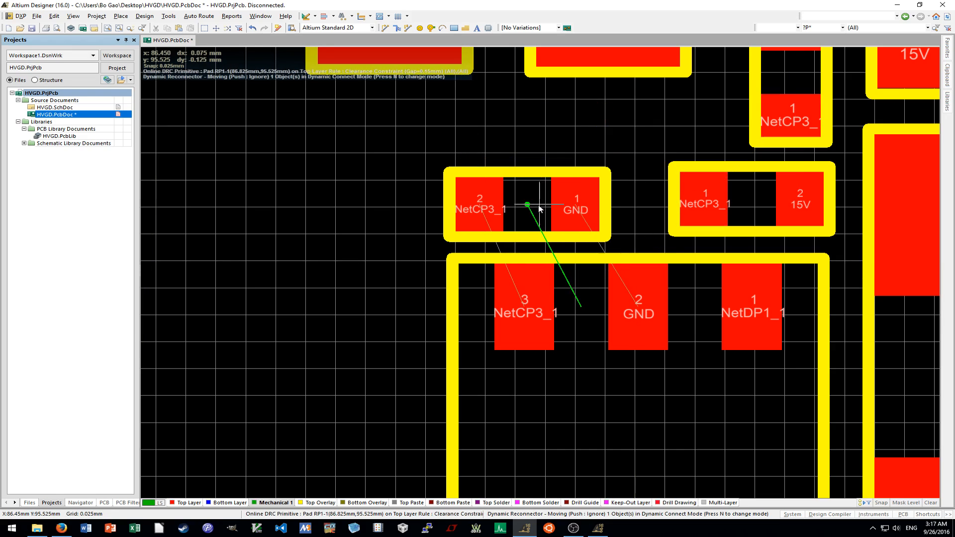
Try standing CP3 above UP1's pin 3 and RP1 above its pin 2, both with their NetCP3_1 pads up.
{"action": "left_click_drag", "start_coordinate": [740, 202], "coordinate": [529, 135]}
{"action": "scroll", "coordinate": [528, 165], "scroll_direction": "down", "scroll_amount": 2, "text": "ctrl"}
{"action": "left_click_drag", "start_coordinate": [522, 175], "coordinate": [603, 158]}
{"action": "key", "text": "space"}
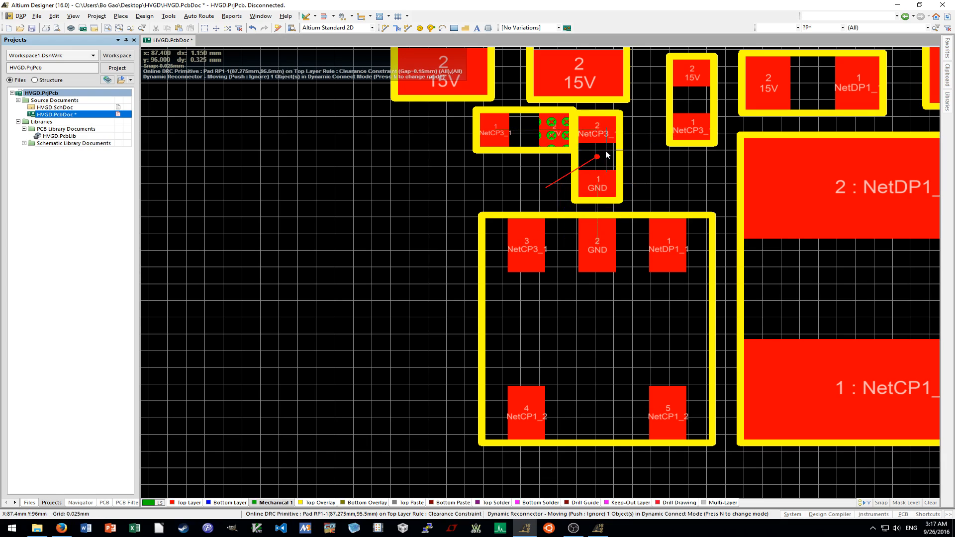
{"action": "key", "text": "space"}
{"action": "left_click_drag", "start_coordinate": [526, 127], "coordinate": [527, 162]}
{"action": "key", "text": "space"}
{"action": "key", "text": "space"}
{"action": "scroll", "coordinate": [621, 192], "scroll_direction": "up", "scroll_amount": 1}
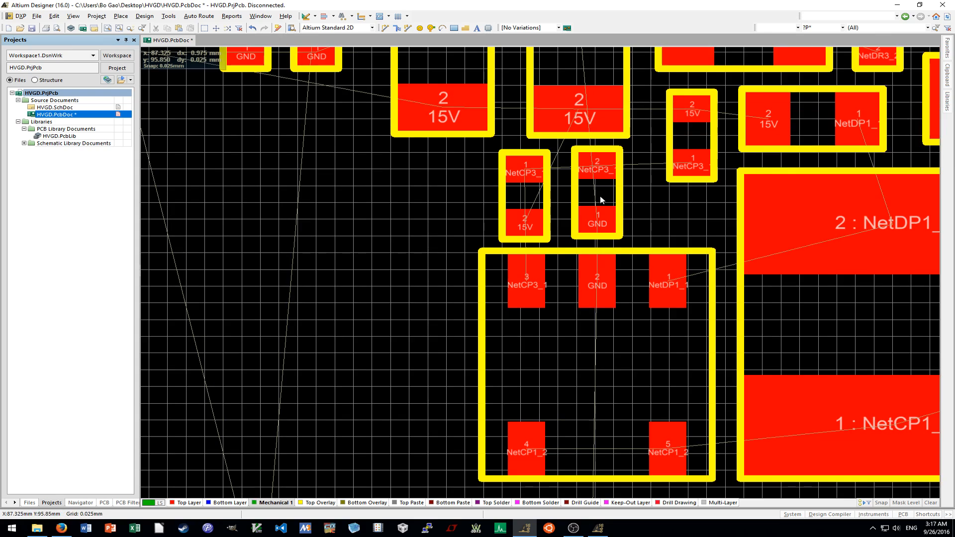
Line up RP1, CP3 and RP2 upright in a row directly above UP1, with their NetCP3_1 pads facing UP1.
{"action": "left_click_drag", "start_coordinate": [526, 197], "coordinate": [339, 192]}
{"action": "left_click_drag", "start_coordinate": [600, 191], "coordinate": [503, 198]}
{"action": "key", "text": "space"}
{"action": "key", "text": "space"}
{"action": "left_click_drag", "start_coordinate": [342, 195], "coordinate": [570, 198]}
{"action": "left_click_drag", "start_coordinate": [696, 139], "coordinate": [634, 192]}
{"action": "scroll", "coordinate": [635, 193], "scroll_direction": "down", "scroll_amount": 3, "text": "ctrl"}
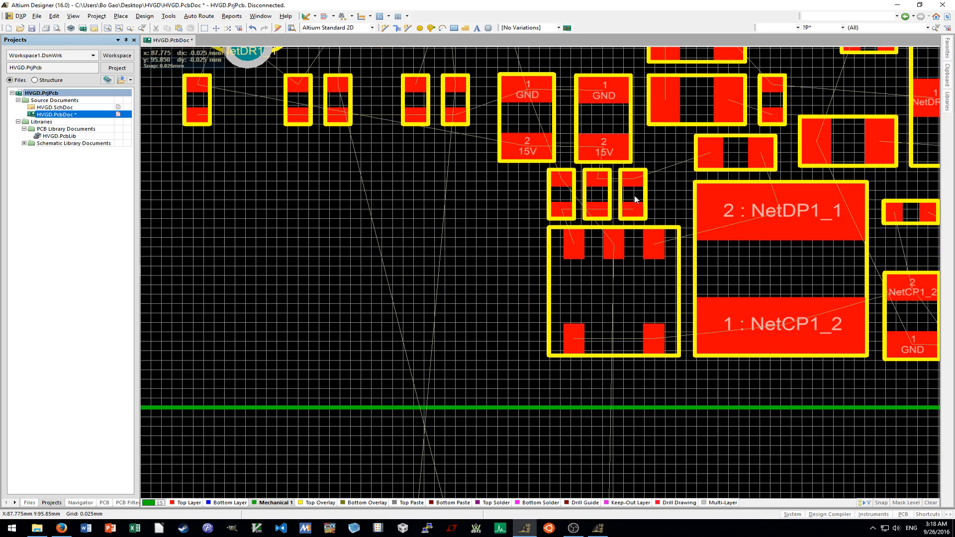
Move CP4 and CP5 up closer to the gate driver and nudge the RP1, CP3 and RP2 row slightly up.
{"action": "scroll", "coordinate": [625, 208], "scroll_direction": "down", "scroll_amount": 3}
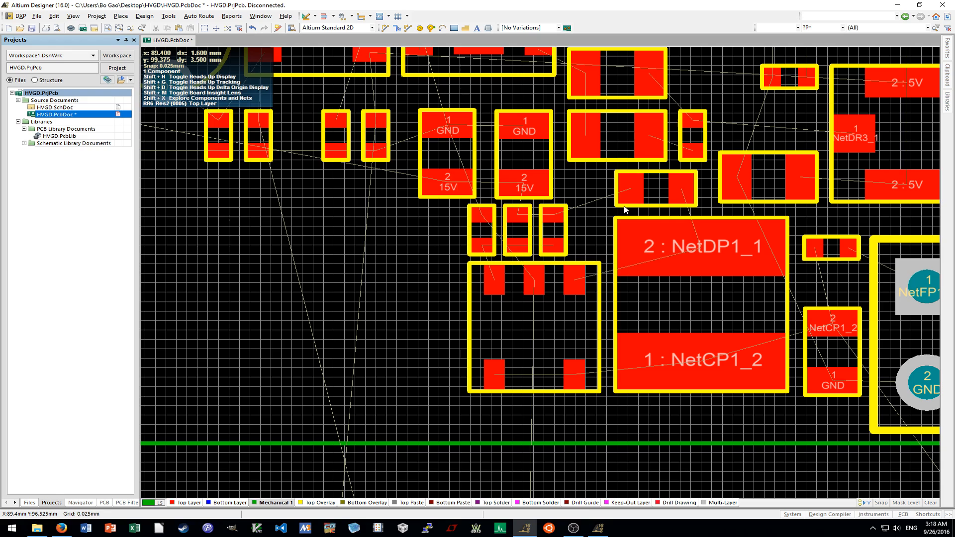
{"action": "scroll", "coordinate": [569, 226], "scroll_direction": "up", "scroll_amount": 1}
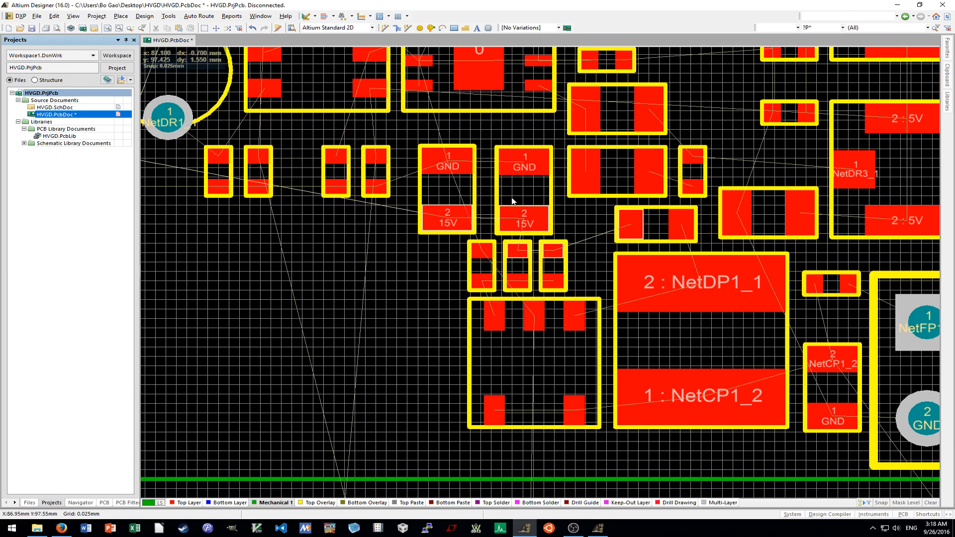
{"action": "left_click_drag", "start_coordinate": [450, 188], "coordinate": [450, 171]}
{"action": "left_click_drag", "start_coordinate": [516, 192], "coordinate": [515, 177]}
{"action": "left_click_drag", "start_coordinate": [450, 224], "coordinate": [591, 393]}
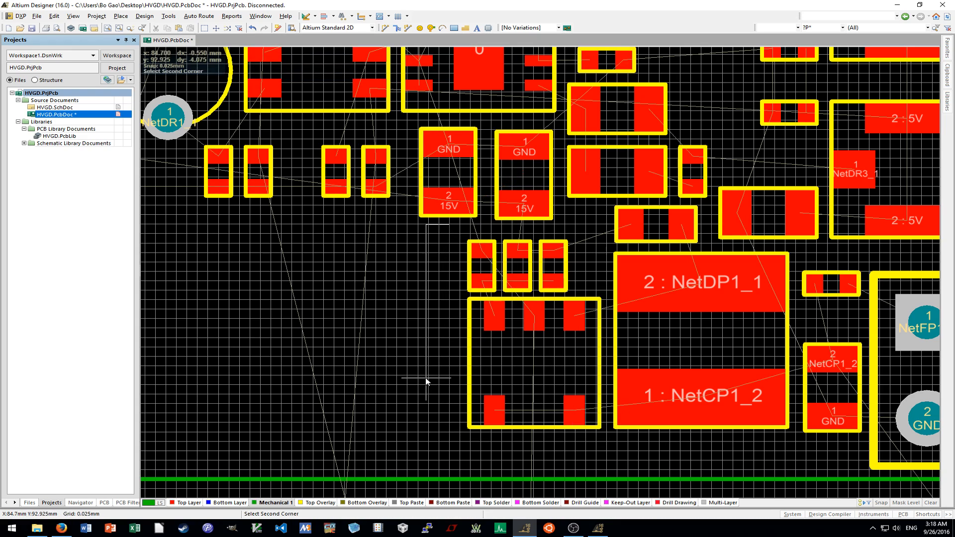
{"action": "left_click_drag", "start_coordinate": [431, 232], "coordinate": [604, 311]}
{"action": "left_click_drag", "start_coordinate": [554, 274], "coordinate": [553, 265]}
{"action": "left_click", "coordinate": [590, 256]}
{"action": "scroll", "coordinate": [590, 258], "scroll_direction": "down", "scroll_amount": 2, "text": "ctrl"}
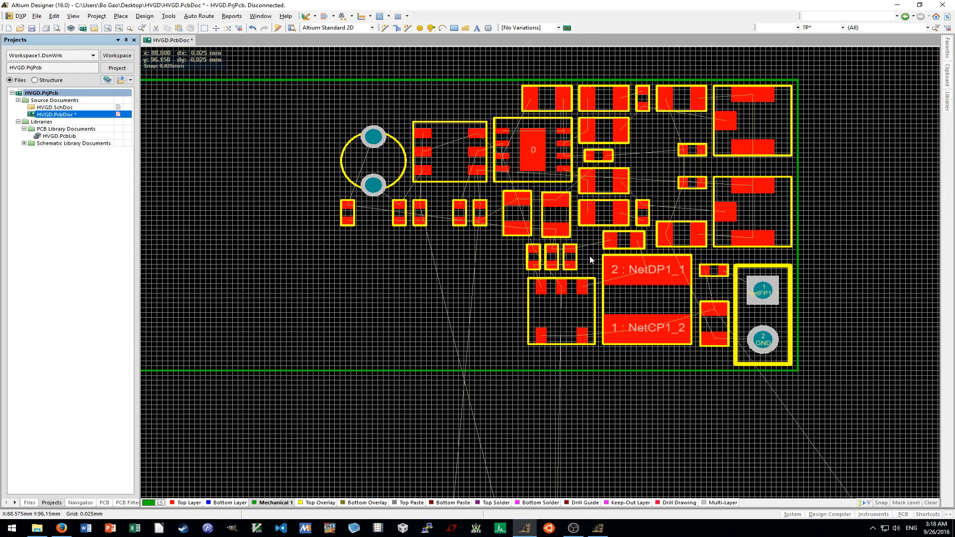
Move CP2 from the unplaced parts row inside the outline near UP1 and hide its designator.
{"action": "scroll", "coordinate": [591, 257], "scroll_direction": "down", "scroll_amount": 2, "text": "shift"}
{"action": "scroll", "coordinate": [764, 273], "scroll_direction": "down", "scroll_amount": 3}
{"action": "scroll", "coordinate": [764, 274], "scroll_direction": "down", "scroll_amount": 4, "text": "ctrl"}
{"action": "scroll", "coordinate": [751, 274], "scroll_direction": "down", "scroll_amount": 5}
{"action": "scroll", "coordinate": [696, 282], "scroll_direction": "down", "scroll_amount": 1, "text": "ctrl"}
{"action": "scroll", "coordinate": [695, 283], "scroll_direction": "down", "scroll_amount": 2, "text": "shift"}
{"action": "scroll", "coordinate": [694, 283], "scroll_direction": "down", "scroll_amount": 1, "text": "ctrl"}
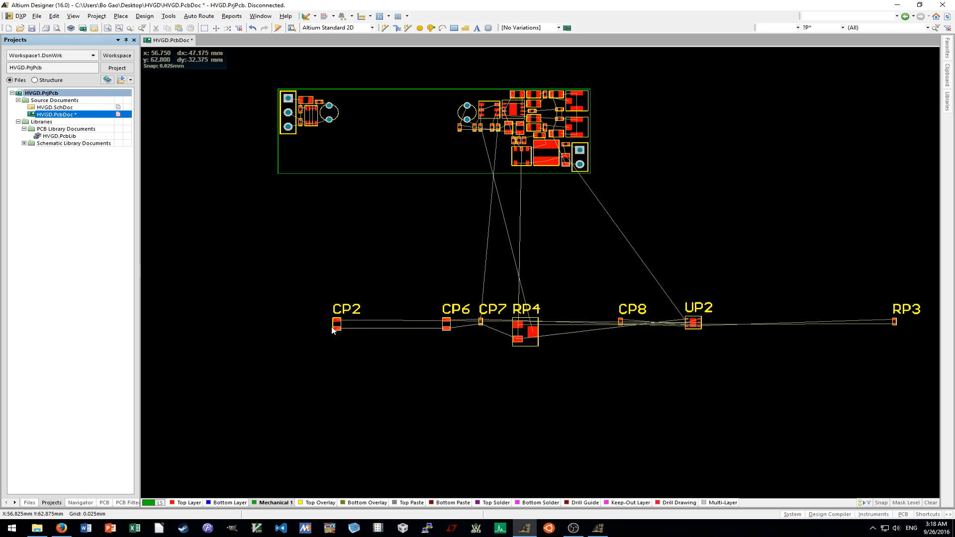
{"action": "left_click_drag", "start_coordinate": [332, 331], "coordinate": [448, 208]}
{"action": "left_click_drag", "start_coordinate": [491, 168], "coordinate": [489, 167]}
{"action": "double_click", "coordinate": [501, 152]}
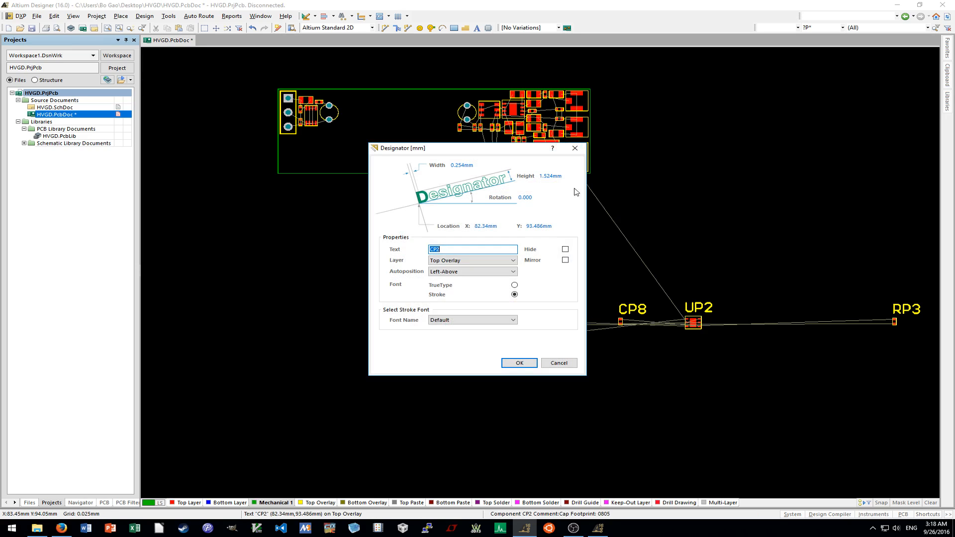
{"action": "left_click", "coordinate": [565, 249]}
{"action": "key", "text": "Return"}
Place CP2 upright beside UP1, opposite LP1, with its lower edge level with UP1's and its NetCP1_2 pad up.
{"action": "left_click", "coordinate": [597, 231]}
{"action": "scroll", "coordinate": [595, 229], "scroll_direction": "up", "scroll_amount": 1}
{"action": "scroll", "coordinate": [501, 228], "scroll_direction": "up", "scroll_amount": 5, "text": "ctrl"}
{"action": "scroll", "coordinate": [465, 151], "scroll_direction": "up", "scroll_amount": 3, "text": "ctrl"}
{"action": "scroll", "coordinate": [466, 153], "scroll_direction": "up", "scroll_amount": 2}
{"action": "left_click_drag", "start_coordinate": [479, 217], "coordinate": [581, 156]}
{"action": "scroll", "coordinate": [581, 157], "scroll_direction": "down", "scroll_amount": 3, "text": "ctrl"}
{"action": "scroll", "coordinate": [574, 187], "scroll_direction": "down", "scroll_amount": 2, "text": "shift"}
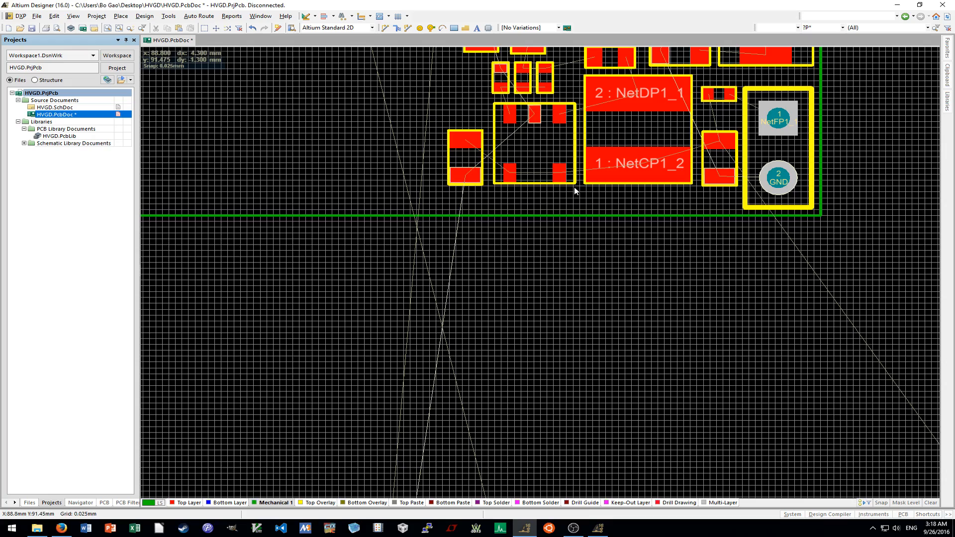
{"action": "scroll", "coordinate": [491, 153], "scroll_direction": "up", "scroll_amount": 4, "text": "ctrl"}
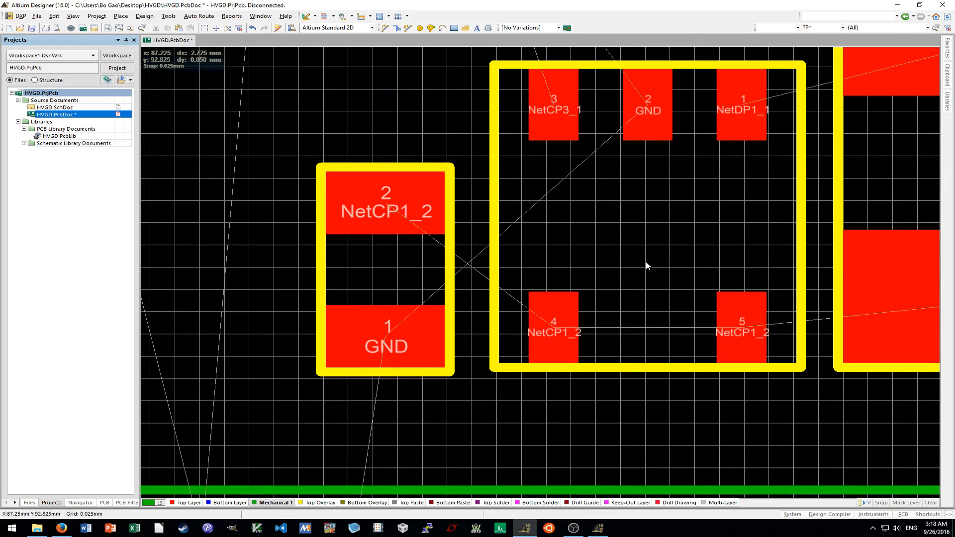
{"action": "scroll", "coordinate": [644, 264], "scroll_direction": "down", "scroll_amount": 3, "text": "ctrl"}
{"action": "scroll", "coordinate": [644, 267], "scroll_direction": "down", "scroll_amount": 2, "text": "ctrl"}
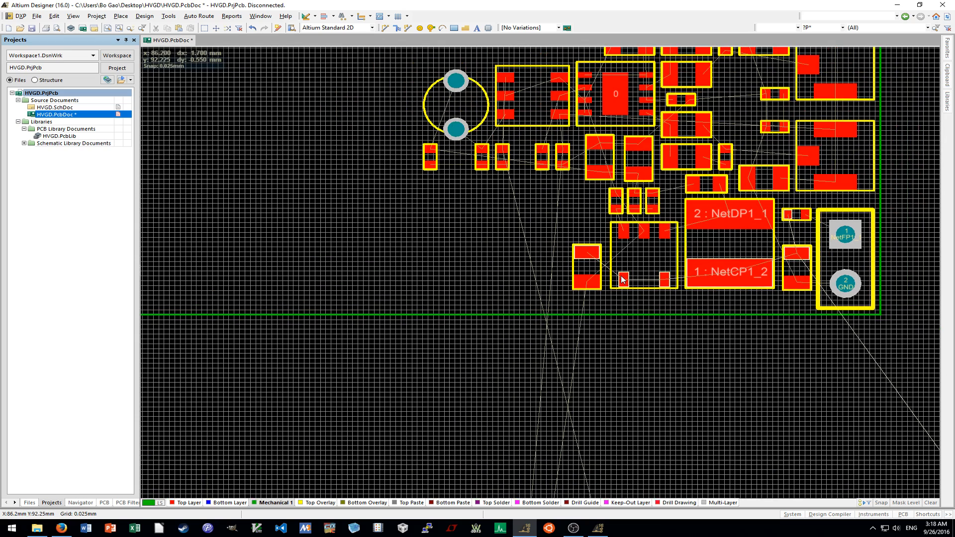
Move UP2 from the unplaced parts row inside the outline beside CP2 and hide its designator.
{"action": "scroll", "coordinate": [623, 279], "scroll_direction": "down", "scroll_amount": 1, "text": "ctrl"}
{"action": "scroll", "coordinate": [558, 286], "scroll_direction": "down", "scroll_amount": 1, "text": "ctrl"}
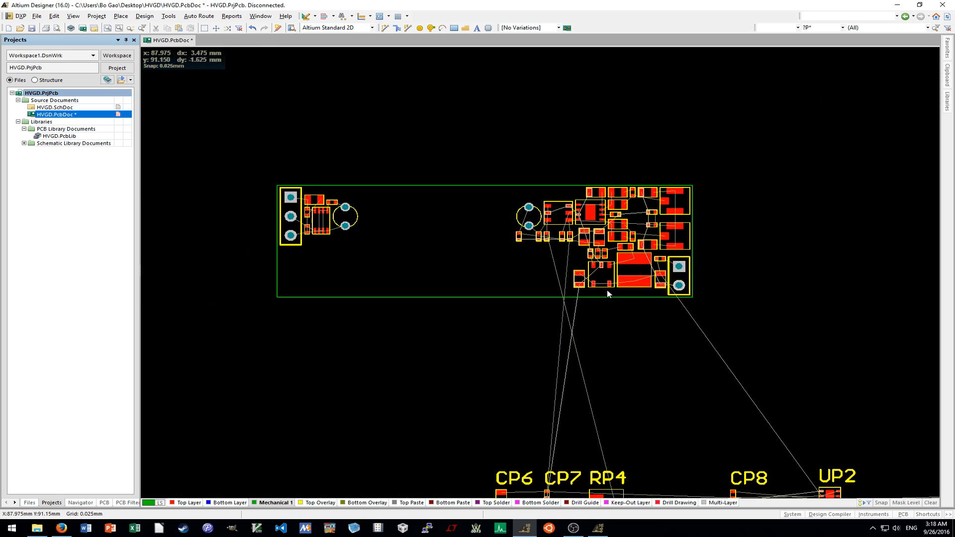
{"action": "scroll", "coordinate": [605, 301], "scroll_direction": "down", "scroll_amount": 2}
{"action": "left_click_drag", "start_coordinate": [820, 395], "coordinate": [546, 179]}
{"action": "scroll", "coordinate": [562, 165], "scroll_direction": "up", "scroll_amount": 1, "text": "ctrl"}
{"action": "double_click", "coordinate": [570, 141]}
{"action": "key", "text": "Escape"}
{"action": "scroll", "coordinate": [575, 217], "scroll_direction": "down", "scroll_amount": 1, "text": "ctrl"}
{"action": "scroll", "coordinate": [575, 217], "scroll_direction": "down", "scroll_amount": 1, "text": "ctrl"}
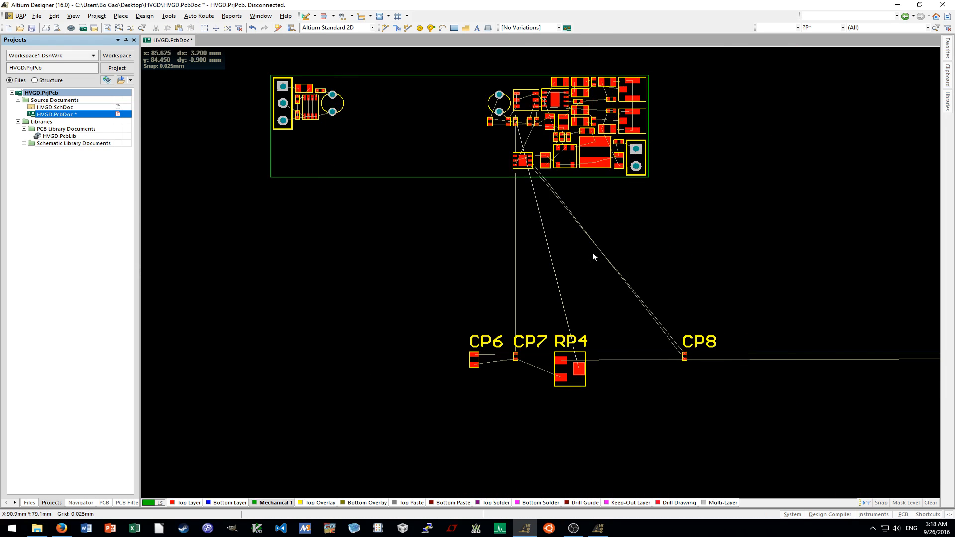
Assign UP2's centre pad 0 to the GND net.
{"action": "scroll", "coordinate": [508, 199], "scroll_direction": "up", "scroll_amount": 6, "text": "ctrl"}
{"action": "double_click", "coordinate": [508, 199]}
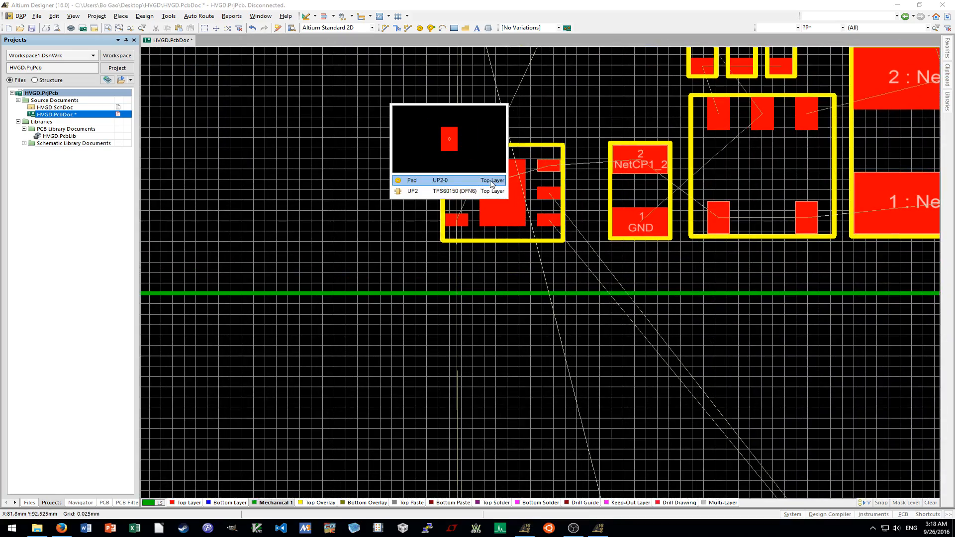
{"action": "left_click", "coordinate": [498, 191]}
{"action": "left_click", "coordinate": [406, 347]}
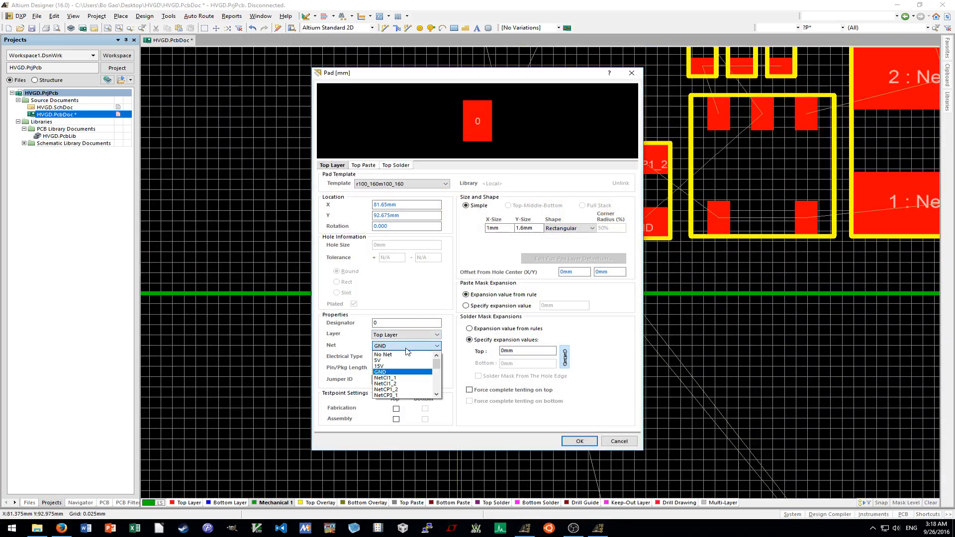
{"action": "key", "text": "Return"}
{"action": "key", "text": "Return"}
{"action": "scroll", "coordinate": [405, 347], "scroll_direction": "down", "scroll_amount": 4, "text": "ctrl"}
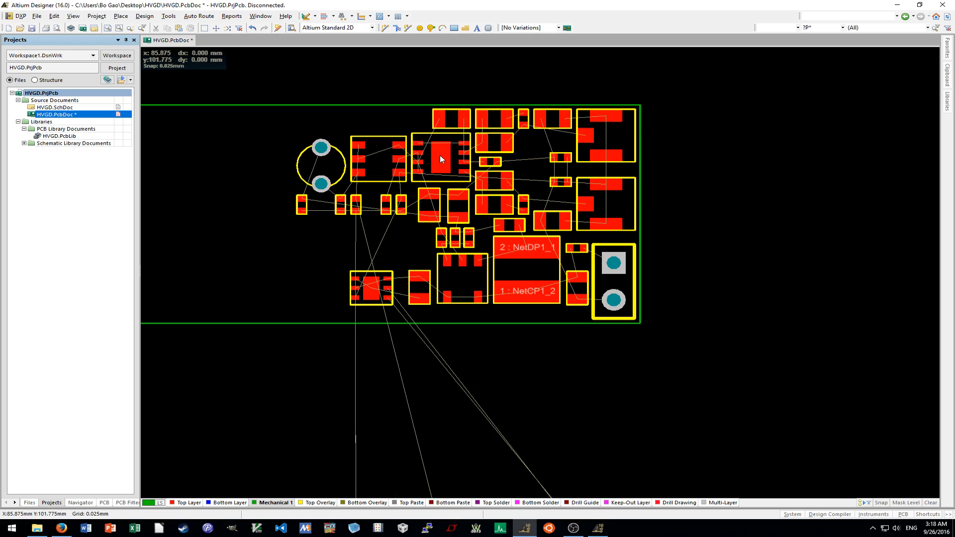
Assign the gate driver's centre pad 0 to the GND net.
{"action": "double_click", "coordinate": [440, 157]}
{"action": "left_click", "coordinate": [405, 134]}
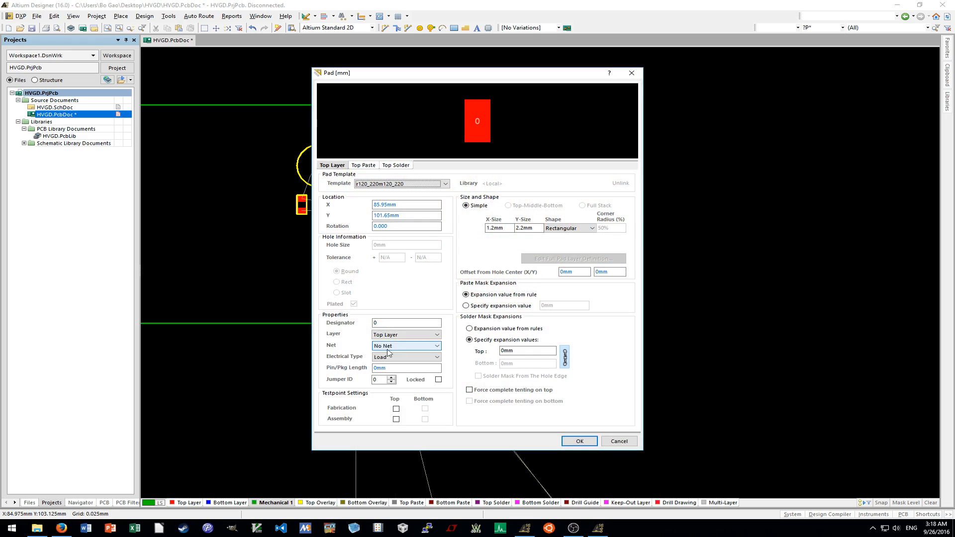
{"action": "key", "text": "g"}
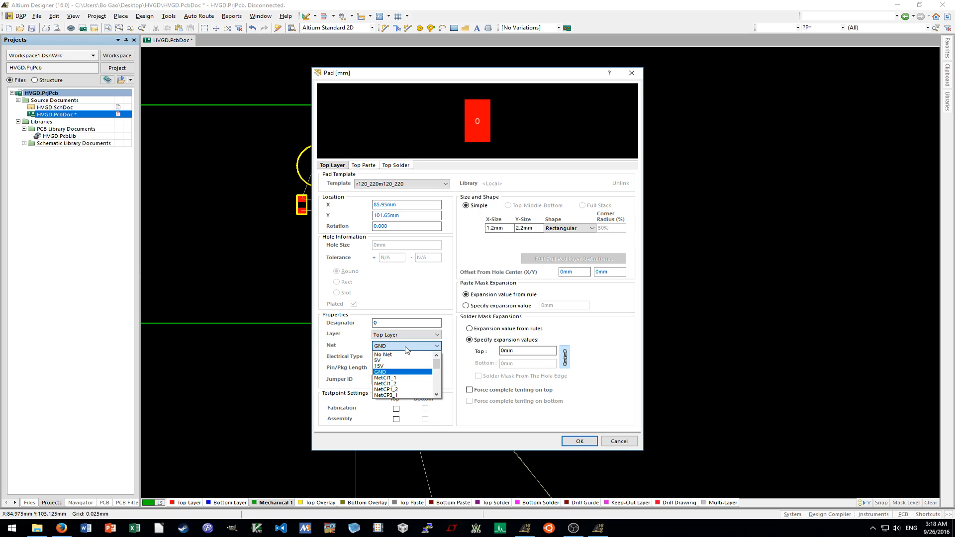
{"action": "key", "text": "Return"}
{"action": "key", "text": "Return"}
Bring CP8 up to just below the outline and move CP6 and CP7 together inside it, in the free area beside UP2.
{"action": "scroll", "coordinate": [507, 369], "scroll_direction": "down", "scroll_amount": 3, "text": "ctrl"}
{"action": "scroll", "coordinate": [515, 368], "scroll_direction": "down", "scroll_amount": 2}
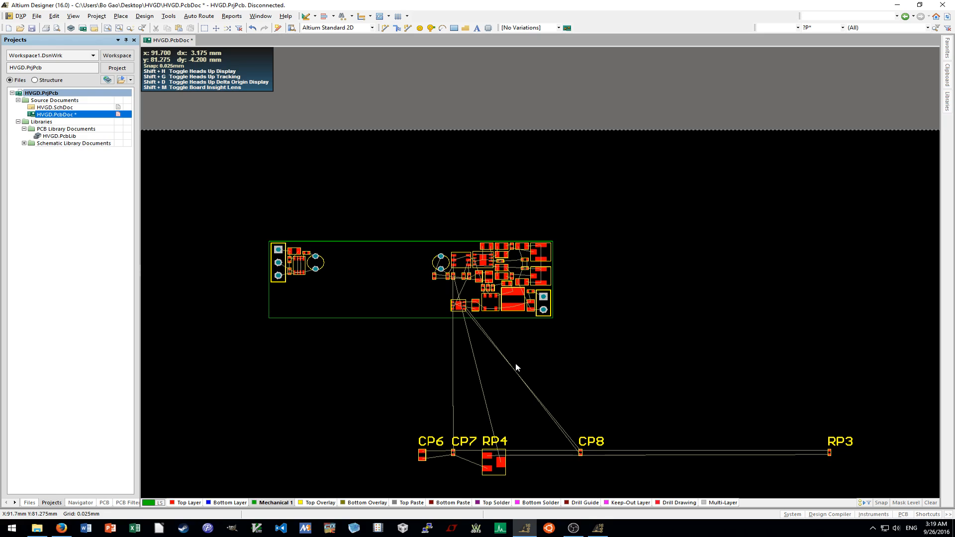
{"action": "scroll", "coordinate": [730, 407], "scroll_direction": "down", "scroll_amount": 2}
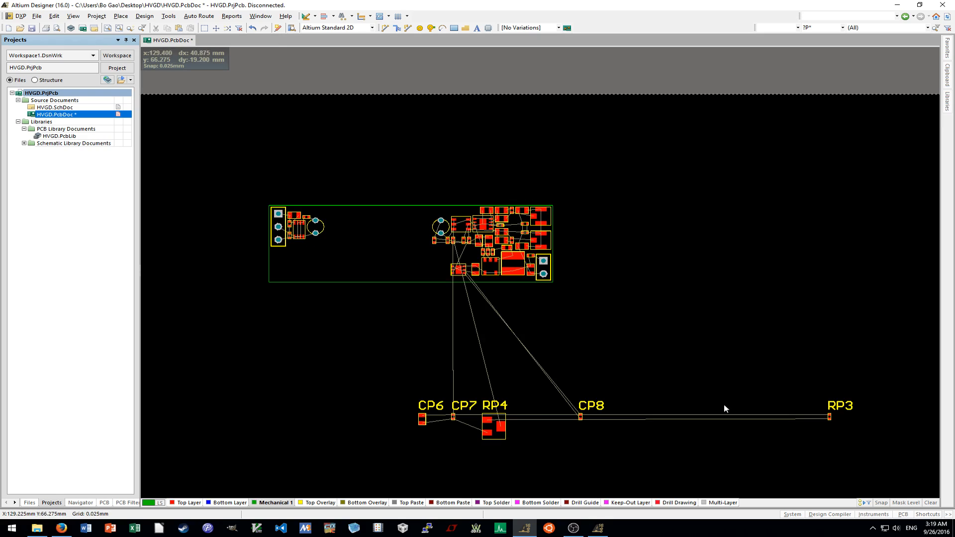
{"action": "left_click_drag", "start_coordinate": [585, 422], "coordinate": [417, 340]}
{"action": "left_click_drag", "start_coordinate": [381, 370], "coordinate": [484, 449]}
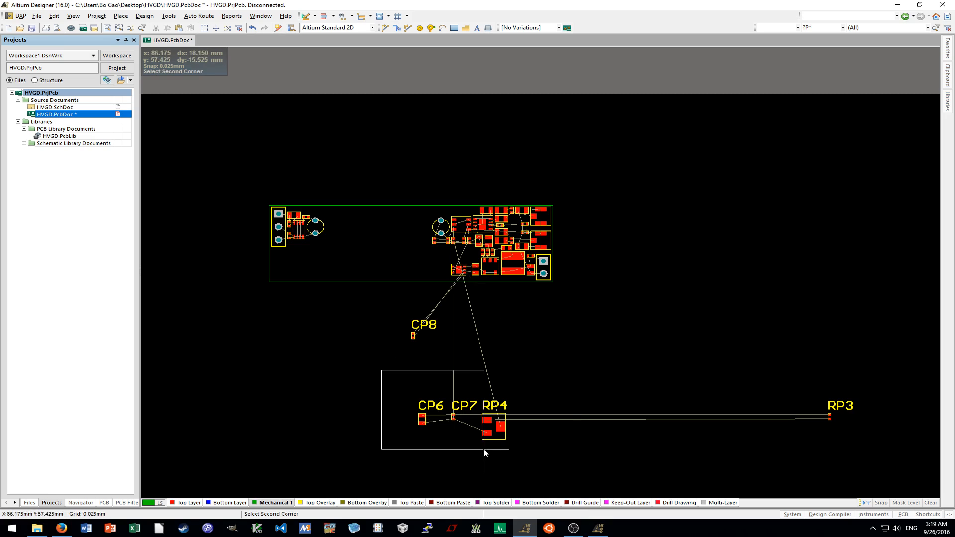
{"action": "left_click_drag", "start_coordinate": [451, 418], "coordinate": [479, 382]}
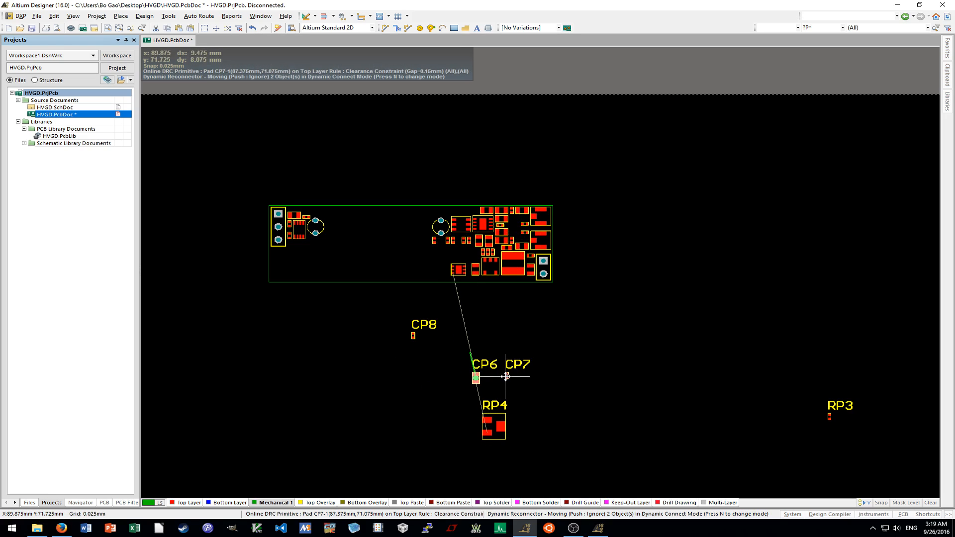
{"action": "left_click_drag", "start_coordinate": [401, 265], "coordinate": [401, 263]}
{"action": "left_click", "coordinate": [385, 301]}
{"action": "scroll", "coordinate": [430, 298], "scroll_direction": "up", "scroll_amount": 4, "text": "ctrl"}
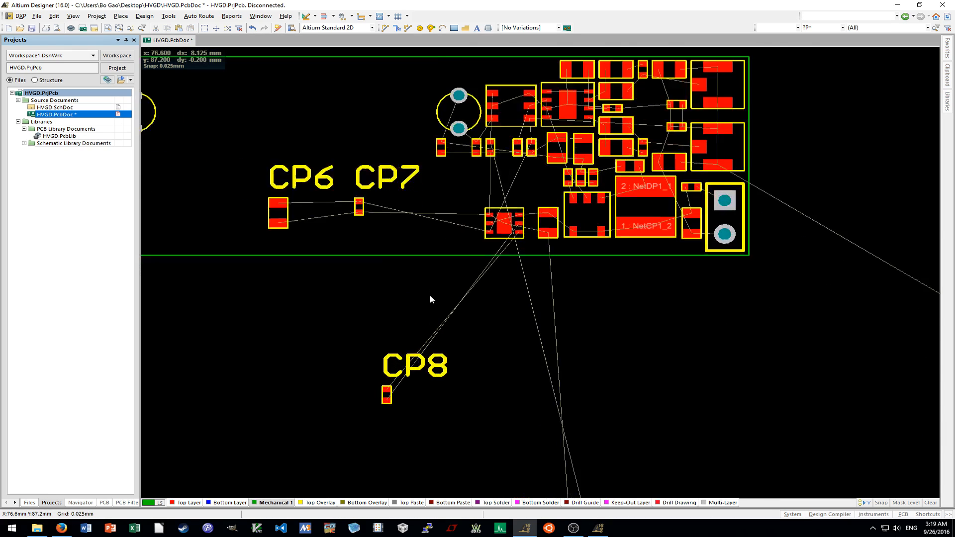
Move CP8 between UP2 and CP2 and hide its designator.
{"action": "left_click_drag", "start_coordinate": [378, 407], "coordinate": [560, 215]}
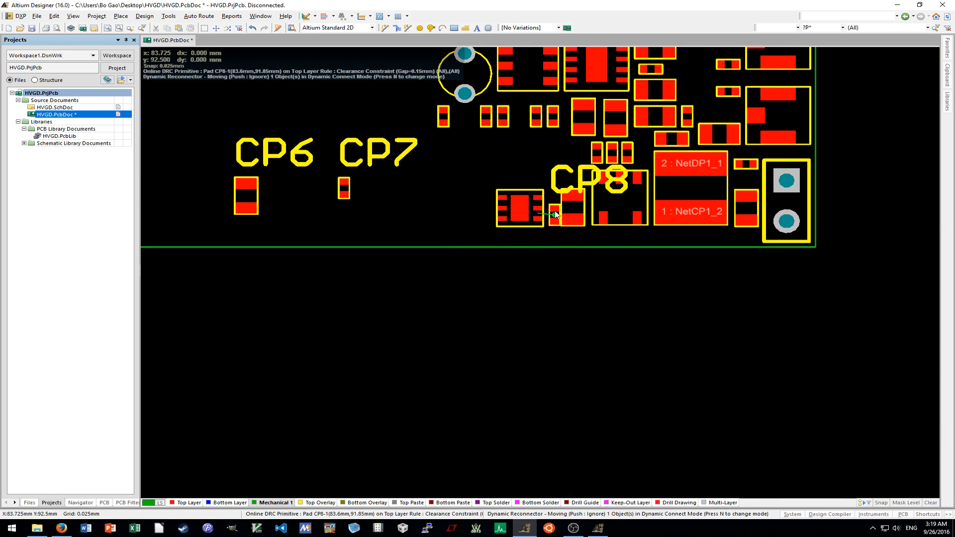
{"action": "scroll", "coordinate": [555, 215], "scroll_direction": "up", "scroll_amount": 2, "text": "ctrl"}
{"action": "key", "text": "Tab"}
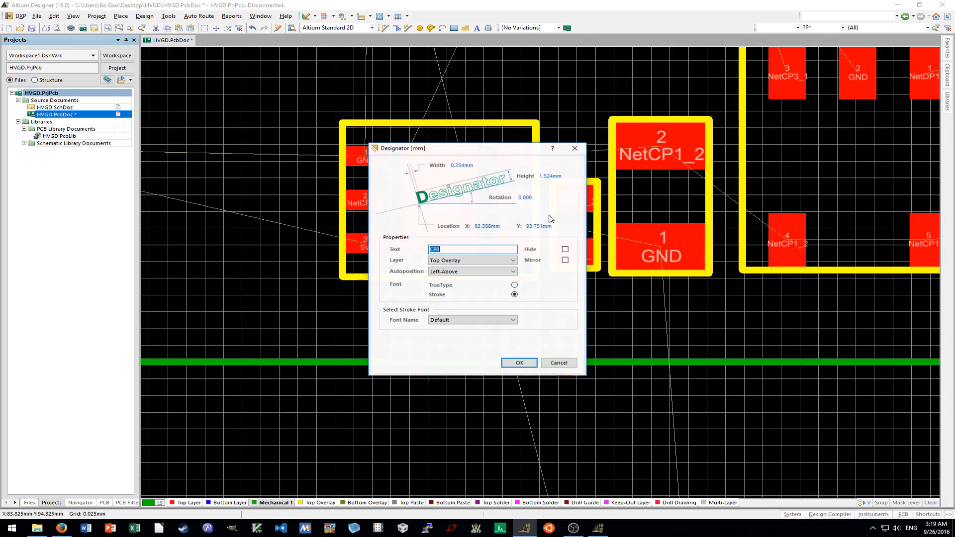
{"action": "key", "text": "Return"}
Shift UP2 away from CP2 and stand CP8 upright between them, with its NetCP8_1 pad up and lower edge level with UP2's.
{"action": "left_click_drag", "start_coordinate": [469, 232], "coordinate": [442, 242]}
{"action": "key", "text": "space"}
{"action": "key", "text": "space"}
{"action": "key", "text": "space"}
{"action": "key", "text": "space"}
{"action": "mouse_move", "coordinate": [572, 226]}
{"action": "left_mouse_down"}
{"action": "mouse_move", "coordinate": [560, 222]}
{"action": "mouse_move", "coordinate": [586, 233]}
{"action": "left_mouse_up"}
{"action": "key", "text": "space"}
{"action": "key", "text": "space"}
{"action": "left_click_drag", "start_coordinate": [459, 223], "coordinate": [470, 226]}
{"action": "scroll", "coordinate": [470, 226], "scroll_direction": "down", "scroll_amount": 3, "text": "ctrl"}
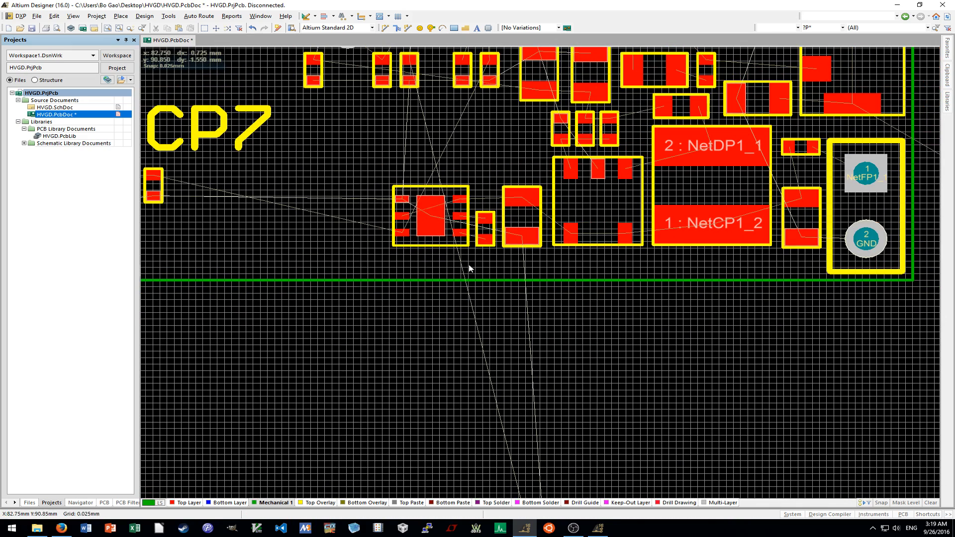
Hide the designators of CP7 and CP6.
{"action": "scroll", "coordinate": [469, 268], "scroll_direction": "left", "scroll_amount": 5, "text": "shift"}
{"action": "double_click", "coordinate": [454, 139]}
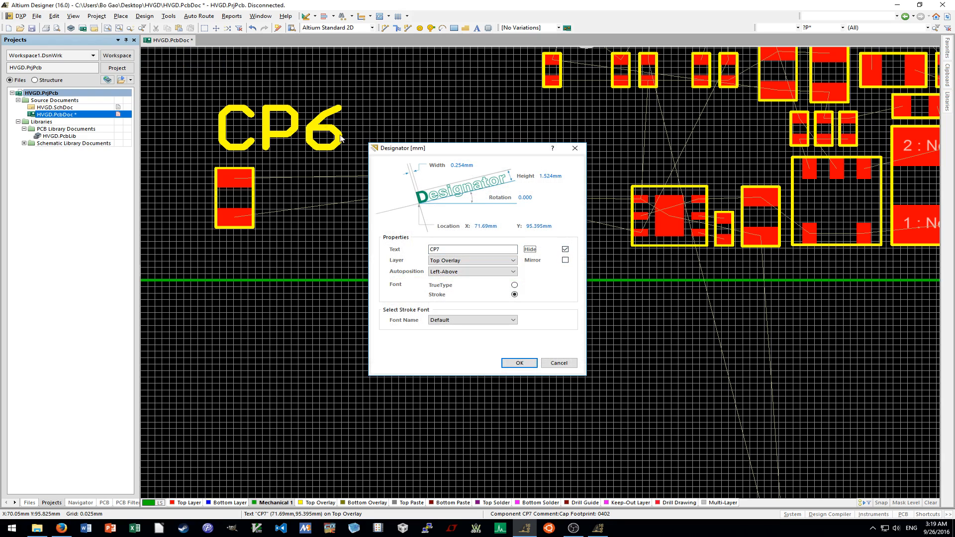
{"action": "key", "text": "Return"}
{"action": "double_click", "coordinate": [342, 139]}
{"action": "left_click", "coordinate": [565, 250]}
{"action": "key", "text": "Return"}
Place CP7 upright beside UP2, opposite CP8, and CP6 upright on CP7's outer side, both with their 5V pads up.
{"action": "left_click_drag", "start_coordinate": [397, 190], "coordinate": [601, 246]}
{"action": "scroll", "coordinate": [611, 228], "scroll_direction": "up", "scroll_amount": 3, "text": "ctrl"}
{"action": "scroll", "coordinate": [613, 235], "scroll_direction": "down", "scroll_amount": 3, "text": "ctrl"}
{"action": "scroll", "coordinate": [600, 245], "scroll_direction": "up", "scroll_amount": 2, "text": "ctrl"}
{"action": "scroll", "coordinate": [530, 241], "scroll_direction": "up", "scroll_amount": 2, "text": "ctrl"}
{"action": "left_click_drag", "start_coordinate": [531, 226], "coordinate": [692, 207]}
{"action": "key", "text": "space"}
{"action": "key", "text": "space"}
{"action": "scroll", "coordinate": [505, 230], "scroll_direction": "down", "scroll_amount": 2, "text": "ctrl"}
{"action": "scroll", "coordinate": [691, 208], "scroll_direction": "down", "scroll_amount": 2, "text": "ctrl"}
{"action": "scroll", "coordinate": [681, 215], "scroll_direction": "right", "scroll_amount": 3}
{"action": "scroll", "coordinate": [519, 241], "scroll_direction": "up", "scroll_amount": 1, "text": "ctrl"}
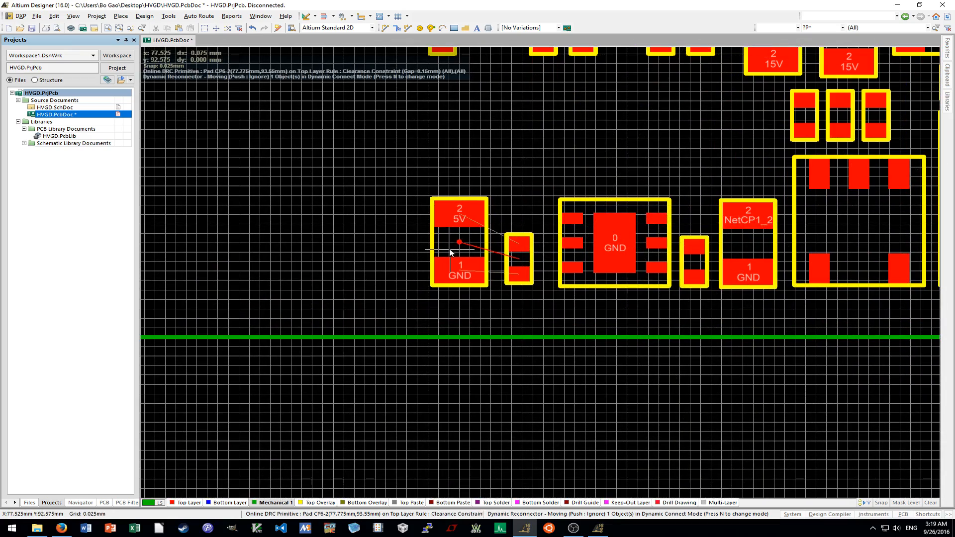
{"action": "scroll", "coordinate": [570, 277], "scroll_direction": "up", "scroll_amount": 1, "text": "ctrl"}
{"action": "scroll", "coordinate": [571, 277], "scroll_direction": "up", "scroll_amount": 1, "text": "ctrl"}
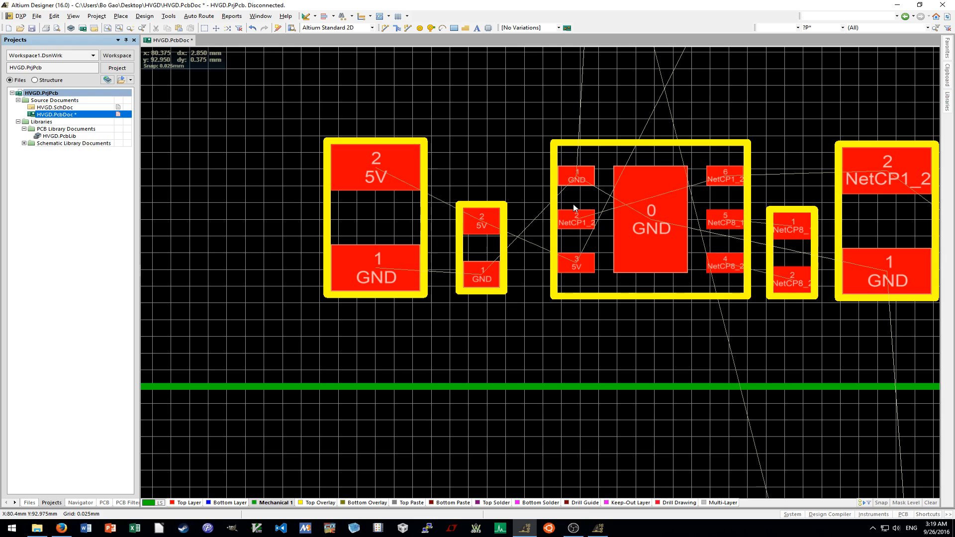
Try CP7 turned 180° with its GND pad up, closer to UP2.
{"action": "left_click_drag", "start_coordinate": [482, 247], "coordinate": [518, 260]}
{"action": "key", "text": "space"}
{"action": "key", "text": "space"}
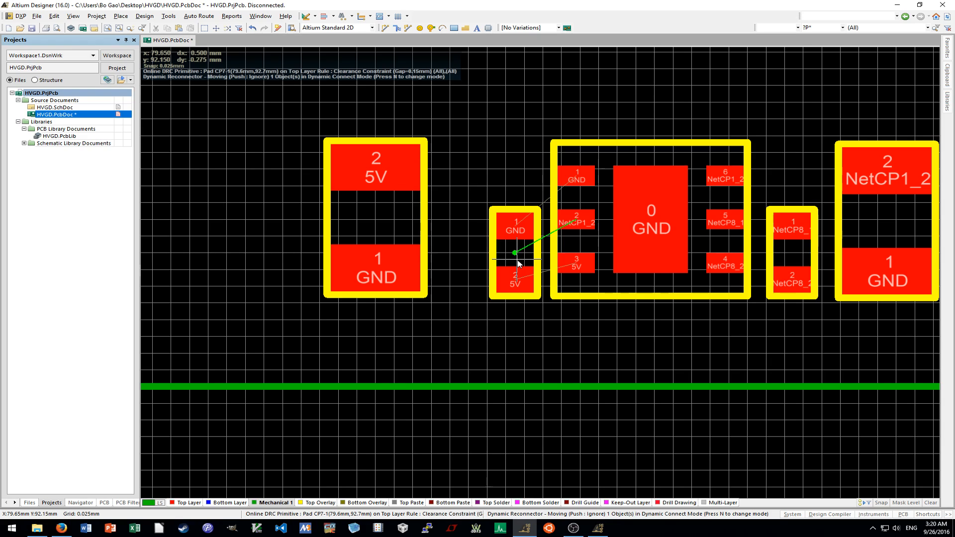
{"action": "left_click_drag", "start_coordinate": [517, 263], "coordinate": [517, 263]}
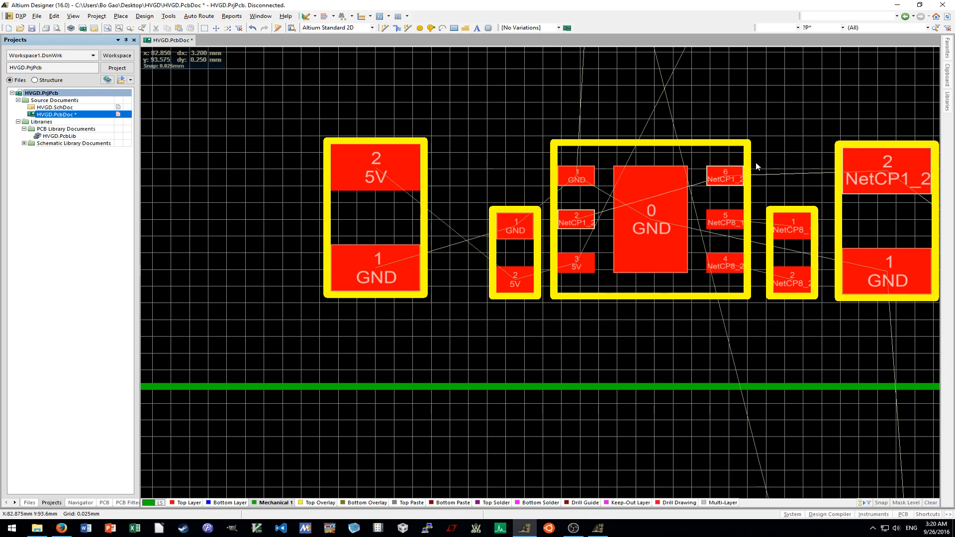
{"action": "left_click_drag", "start_coordinate": [521, 249], "coordinate": [470, 257]}
{"action": "key", "text": "space"}
{"action": "key", "text": "space"}
Move RP3 up to just below the outline near UP2 and hide the designators of RP3 and RP4.
{"action": "scroll", "coordinate": [487, 321], "scroll_direction": "down", "scroll_amount": 1, "text": "ctrl"}
{"action": "scroll", "coordinate": [448, 330], "scroll_direction": "down", "scroll_amount": 4, "text": "ctrl"}
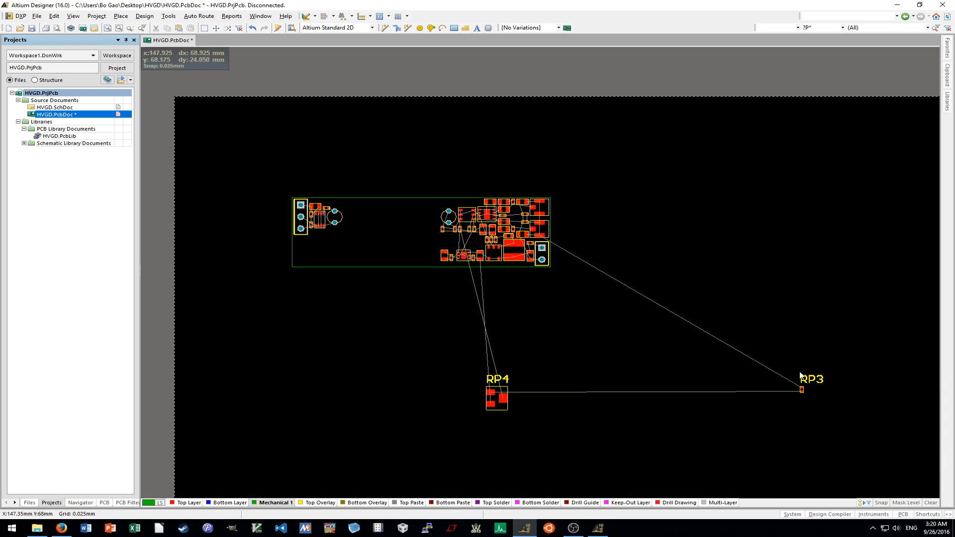
{"action": "left_click_drag", "start_coordinate": [804, 394], "coordinate": [575, 326]}
{"action": "left_click_drag", "start_coordinate": [458, 289], "coordinate": [458, 288]}
{"action": "double_click", "coordinate": [470, 278]}
{"action": "left_click", "coordinate": [565, 250]}
{"action": "left_click", "coordinate": [516, 362]}
{"action": "double_click", "coordinate": [496, 379]}
{"action": "left_click", "coordinate": [565, 250]}
{"action": "key", "text": "Return"}
Turn RP4 180° and place it inside the outline beside CP6, with RP3 upright above CP6.
{"action": "left_click_drag", "start_coordinate": [502, 398], "coordinate": [415, 132]}
{"action": "scroll", "coordinate": [455, 281], "scroll_direction": "up", "scroll_amount": 3, "text": "ctrl"}
{"action": "left_click_drag", "start_coordinate": [586, 305], "coordinate": [356, 175]}
{"action": "key", "text": "space"}
{"action": "key", "text": "space"}
{"action": "scroll", "coordinate": [386, 245], "scroll_direction": "up", "scroll_amount": 3}
{"action": "scroll", "coordinate": [386, 245], "scroll_direction": "left", "scroll_amount": 5, "text": "shift"}
{"action": "scroll", "coordinate": [667, 258], "scroll_direction": "up", "scroll_amount": 2, "text": "ctrl"}
{"action": "scroll", "coordinate": [668, 259], "scroll_direction": "down", "scroll_amount": 2, "text": "ctrl"}
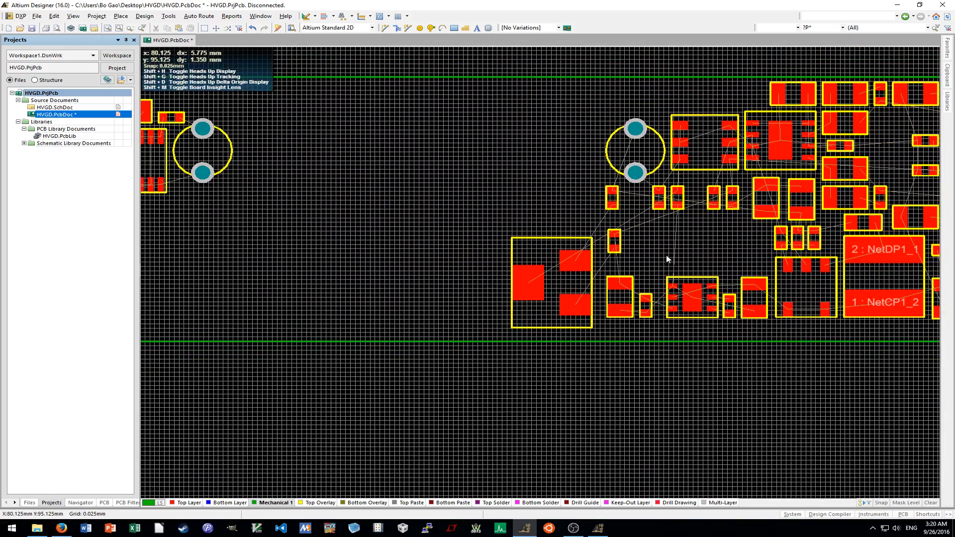
{"action": "scroll", "coordinate": [667, 258], "scroll_direction": "right", "scroll_amount": 2, "text": "shift"}
{"action": "scroll", "coordinate": [665, 258], "scroll_direction": "right", "scroll_amount": 3, "text": "shift"}
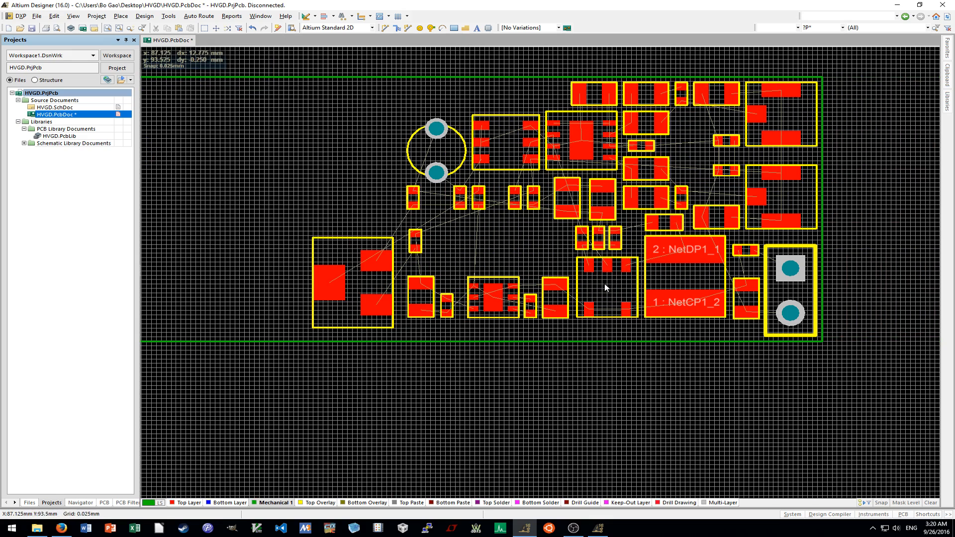
Park CP6 and CP7 below the outline and rotate RP4 so its REF pad faces up.
{"action": "scroll", "coordinate": [437, 266], "scroll_direction": "up", "scroll_amount": 3, "text": "ctrl"}
{"action": "scroll", "coordinate": [435, 271], "scroll_direction": "down", "scroll_amount": 2, "text": "ctrl"}
{"action": "left_click_drag", "start_coordinate": [420, 301], "coordinate": [423, 434]}
{"action": "left_click_drag", "start_coordinate": [449, 314], "coordinate": [510, 464]}
{"action": "left_click_drag", "start_coordinate": [352, 304], "coordinate": [342, 276]}
{"action": "key", "text": "space"}
{"action": "key", "text": "space"}
{"action": "key", "text": "space"}
Rotate UP2 90° and place it above CP2, beside the RP1, CP3 and RP2 row.
{"action": "scroll", "coordinate": [492, 305], "scroll_direction": "up", "scroll_amount": 5, "text": "ctrl"}
{"action": "left_click_drag", "start_coordinate": [497, 307], "coordinate": [619, 180]}
{"action": "scroll", "coordinate": [603, 277], "scroll_direction": "up", "scroll_amount": 2, "text": "ctrl"}
{"action": "key", "text": "space"}
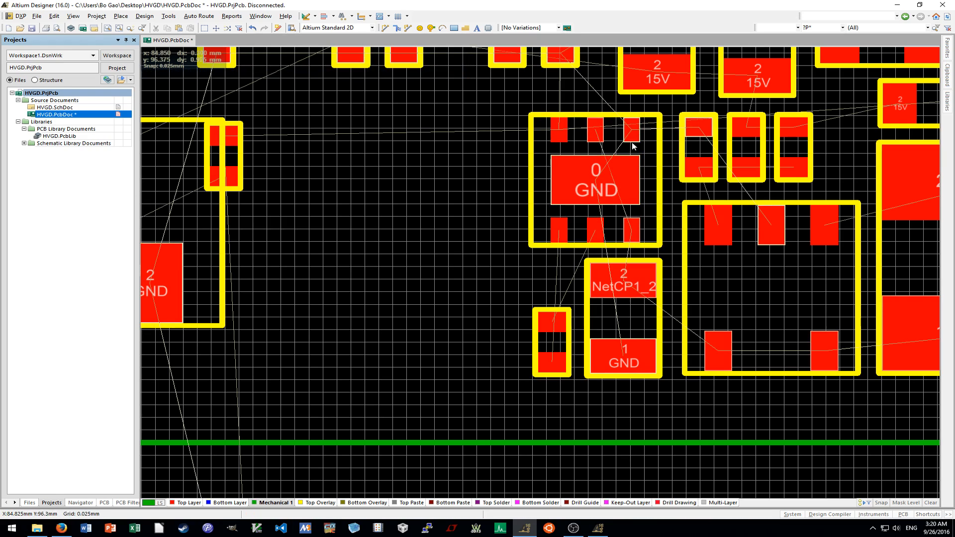
Lay CP8 horizontally directly under UP2, beside CP2, and shift UP2 slightly away from the RP1, CP3 and RP2 row.
{"action": "left_click_drag", "start_coordinate": [556, 334], "coordinate": [556, 294]}
{"action": "key", "text": "space"}
{"action": "key", "text": "space"}
{"action": "scroll", "coordinate": [549, 297], "scroll_direction": "down", "scroll_amount": 1, "text": "shift"}
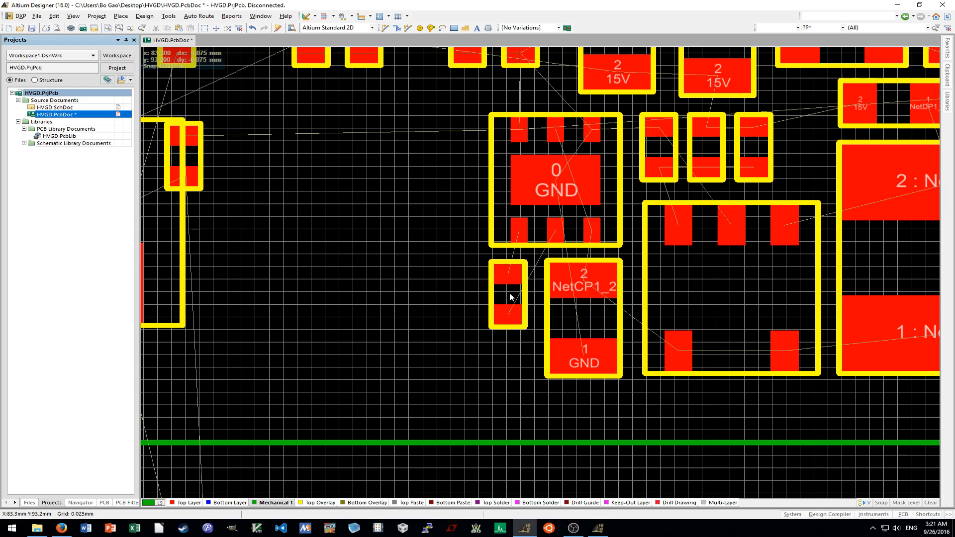
{"action": "left_click_drag", "start_coordinate": [509, 293], "coordinate": [493, 275]}
{"action": "key", "text": "space"}
{"action": "left_click_drag", "start_coordinate": [558, 207], "coordinate": [526, 207]}
{"action": "scroll", "coordinate": [511, 269], "scroll_direction": "down", "scroll_amount": 1, "text": "ctrl"}
{"action": "scroll", "coordinate": [508, 276], "scroll_direction": "down", "scroll_amount": 2, "text": "ctrl"}
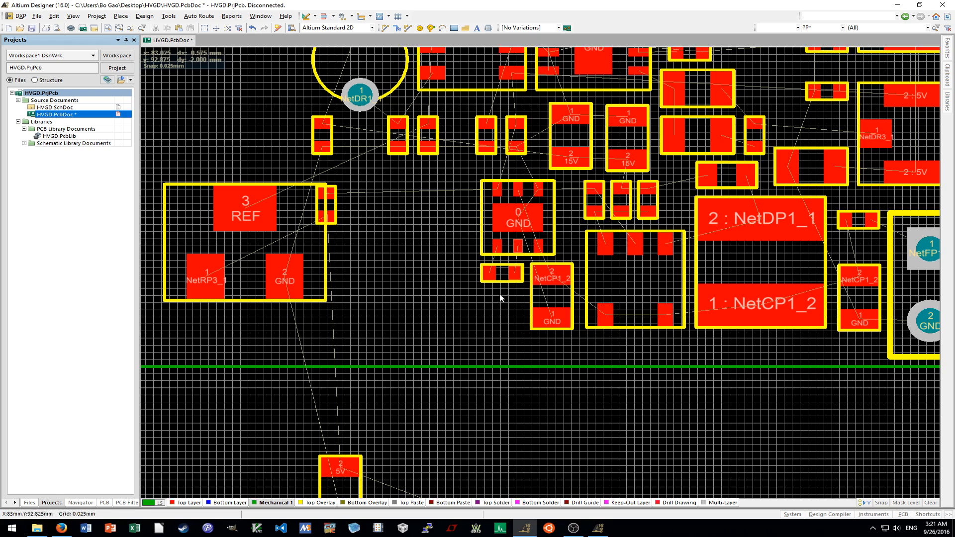
Bring CP6 and CP7 back inside the outline between RP4 and UP2, with RP3 upright beside RP4.
{"action": "scroll", "coordinate": [498, 302], "scroll_direction": "up", "scroll_amount": 1, "text": "ctrl"}
{"action": "scroll", "coordinate": [496, 300], "scroll_direction": "down", "scroll_amount": 1}
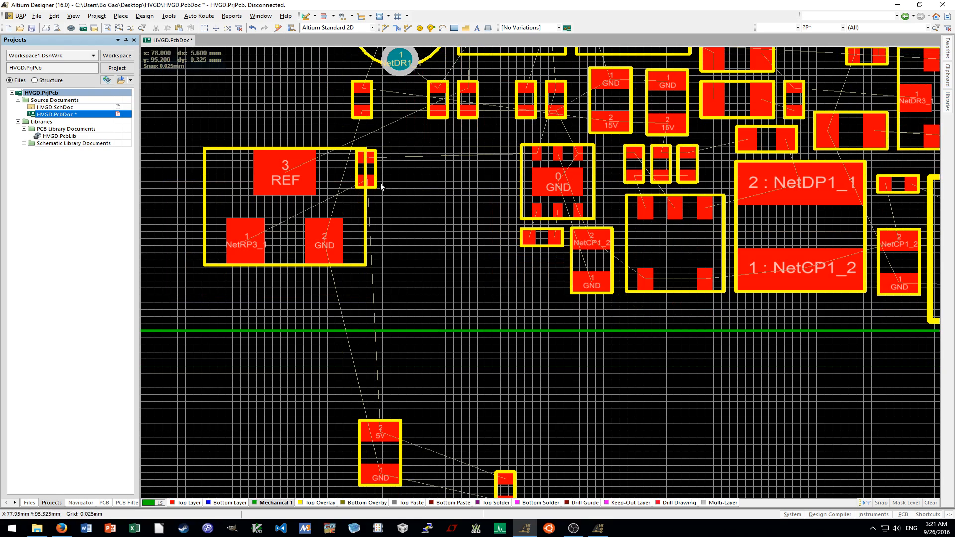
{"action": "left_click_drag", "start_coordinate": [373, 170], "coordinate": [507, 164]}
{"action": "scroll", "coordinate": [496, 227], "scroll_direction": "down", "scroll_amount": 2}
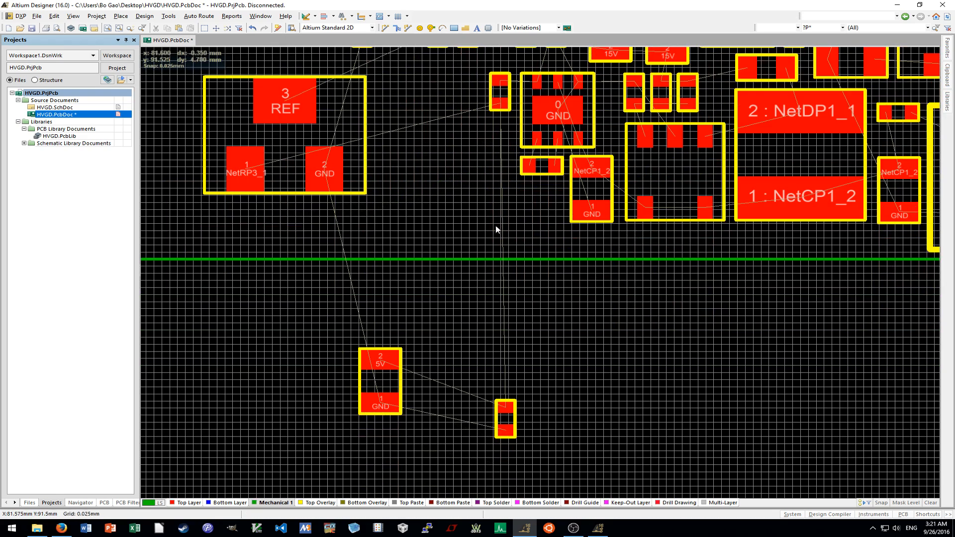
{"action": "left_click_drag", "start_coordinate": [505, 417], "coordinate": [427, 377]}
{"action": "left_click_drag", "start_coordinate": [328, 326], "coordinate": [490, 188]}
{"action": "scroll", "coordinate": [511, 220], "scroll_direction": "up", "scroll_amount": 4}
{"action": "left_click_drag", "start_coordinate": [498, 234], "coordinate": [396, 241]}
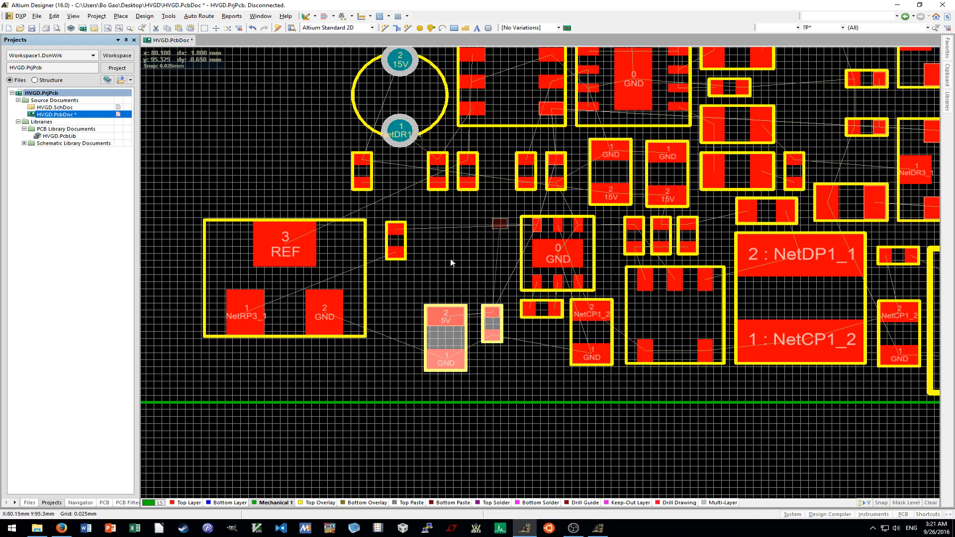
{"action": "left_click", "coordinate": [454, 259]}
Place CP7 upright directly beside UP2 and CP6 next to it, with their upper edges level with UP2's.
{"action": "scroll", "coordinate": [531, 217], "scroll_direction": "up", "scroll_amount": 2, "text": "ctrl"}
{"action": "scroll", "coordinate": [552, 252], "scroll_direction": "up", "scroll_amount": 3, "text": "ctrl"}
{"action": "scroll", "coordinate": [497, 277], "scroll_direction": "down", "scroll_amount": 3, "text": "ctrl"}
{"action": "left_click_drag", "start_coordinate": [432, 376], "coordinate": [454, 187]}
{"action": "left_click_drag", "start_coordinate": [344, 374], "coordinate": [377, 189]}
{"action": "scroll", "coordinate": [509, 234], "scroll_direction": "down", "scroll_amount": 5, "text": "ctrl"}
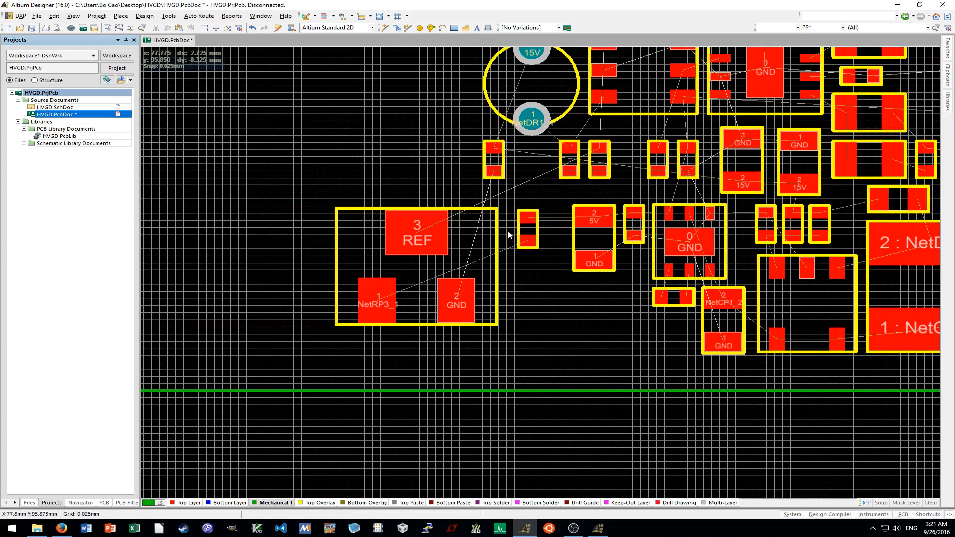
Move RP3 aside, park CP6 below the outline, and place RP4 near CP7 with its REF pad facing UP2.
{"action": "left_click_drag", "start_coordinate": [526, 230], "coordinate": [301, 187]}
{"action": "left_click_drag", "start_coordinate": [575, 267], "coordinate": [559, 490]}
{"action": "left_click_drag", "start_coordinate": [433, 283], "coordinate": [534, 314]}
{"action": "key", "text": "space"}
{"action": "key", "text": "space"}
{"action": "key", "text": "space"}
{"action": "key", "text": "space"}
Lay RP3 horizontally above RP4, aligned with its outer edge, and shift RP4 slightly down toward the outline's lower edge.
{"action": "left_click_drag", "start_coordinate": [300, 189], "coordinate": [514, 204]}
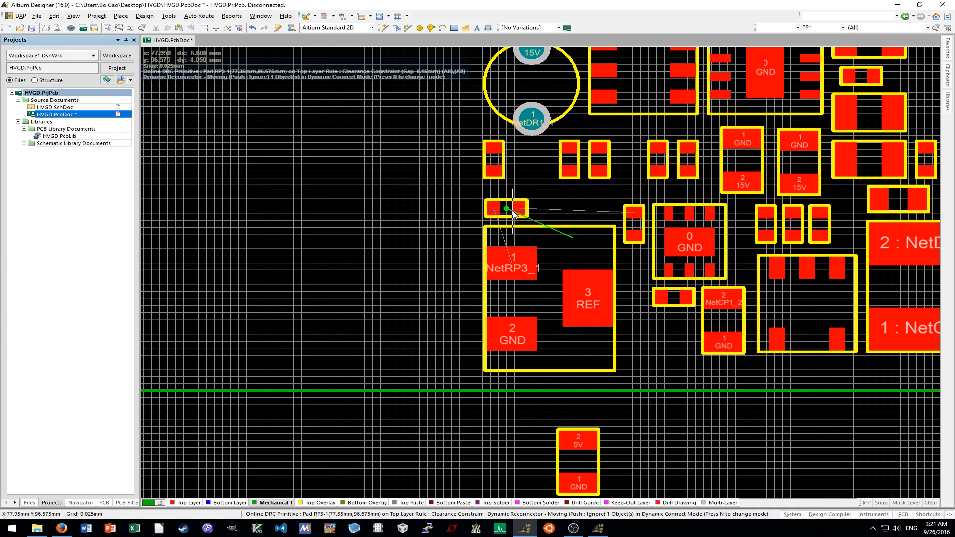
{"action": "left_click_drag", "start_coordinate": [513, 213], "coordinate": [515, 213]}
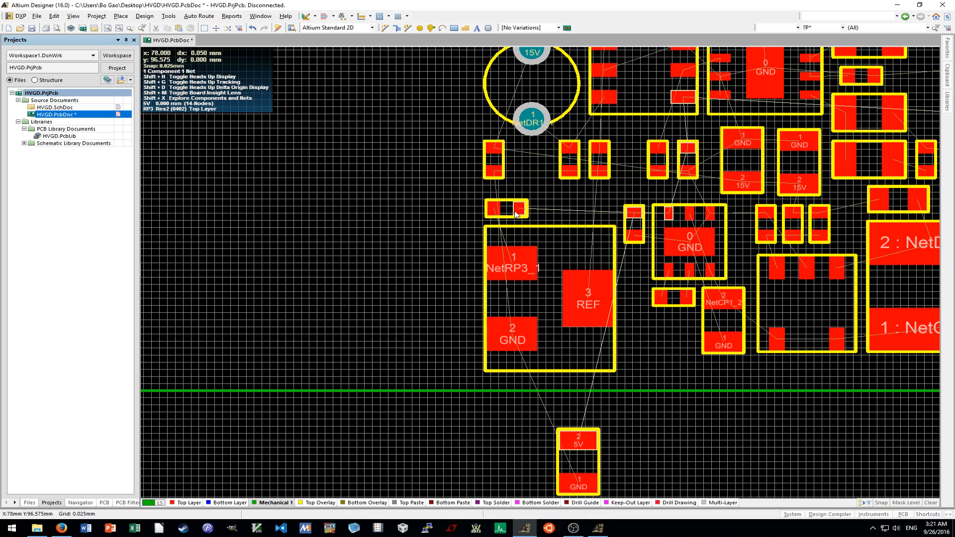
{"action": "scroll", "coordinate": [516, 214], "scroll_direction": "right", "scroll_amount": 3, "text": "shift"}
{"action": "left_click_drag", "start_coordinate": [436, 285], "coordinate": [401, 296]}
{"action": "scroll", "coordinate": [401, 295], "scroll_direction": "down", "scroll_amount": 2, "text": "ctrl"}
{"action": "left_click_drag", "start_coordinate": [358, 225], "coordinate": [355, 229]}
{"action": "scroll", "coordinate": [384, 322], "scroll_direction": "up", "scroll_amount": 2, "text": "ctrl"}
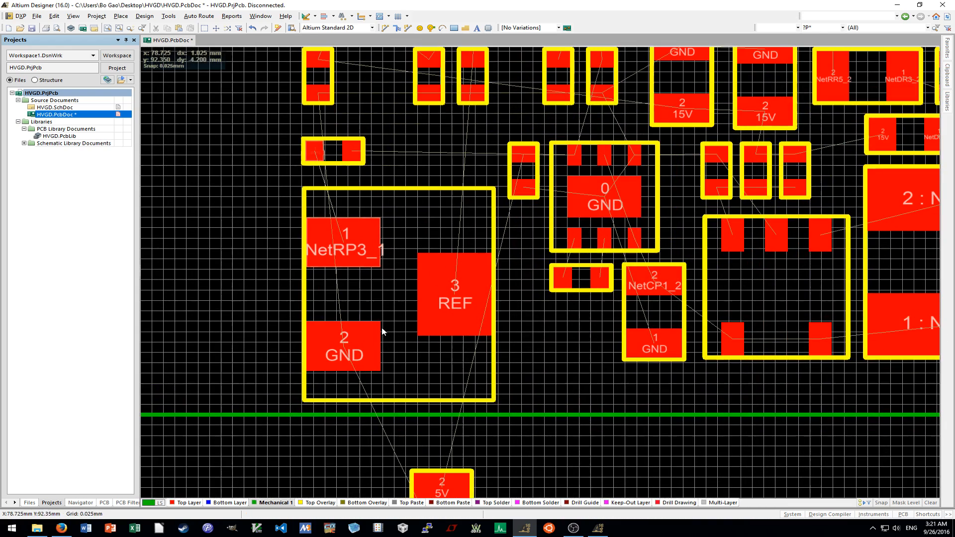
{"action": "scroll", "coordinate": [323, 375], "scroll_direction": "left", "scroll_amount": 3, "text": "shift"}
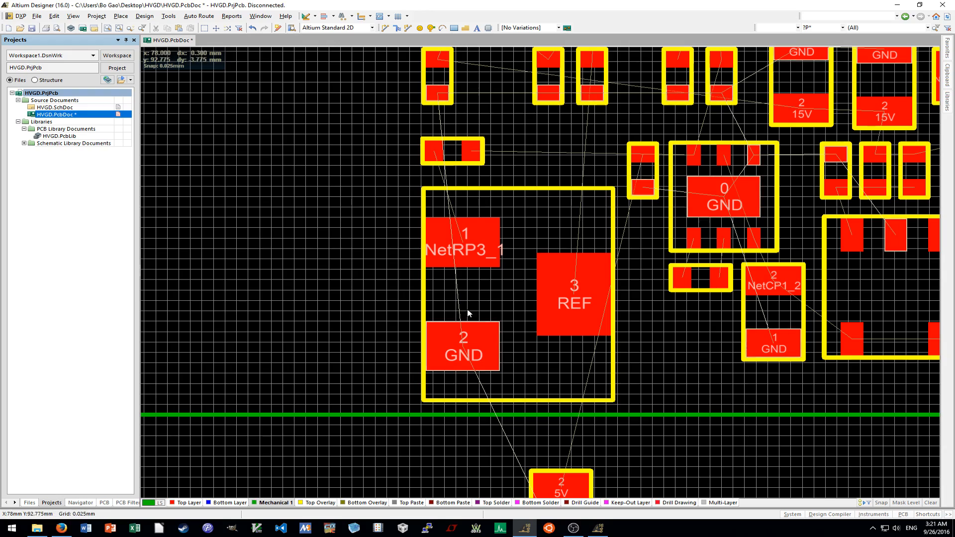
{"action": "scroll", "coordinate": [467, 288], "scroll_direction": "down", "scroll_amount": 2, "text": "ctrl"}
{"action": "scroll", "coordinate": [467, 288], "scroll_direction": "right", "scroll_amount": 2, "text": "shift"}
{"action": "scroll", "coordinate": [473, 290], "scroll_direction": "up", "scroll_amount": 1}
{"action": "scroll", "coordinate": [488, 269], "scroll_direction": "up", "scroll_amount": 2, "text": "ctrl"}
{"action": "scroll", "coordinate": [490, 249], "scroll_direction": "up", "scroll_amount": 2, "text": "ctrl"}
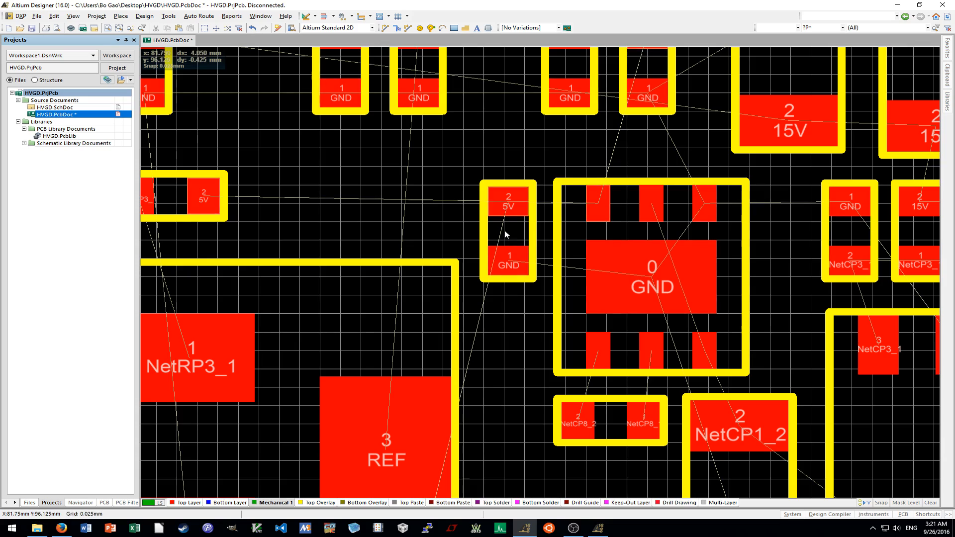
Place CP6 inside the outline between RP4 and CP2, directly below CP7, and shift CP2 down until level with it.
{"action": "scroll", "coordinate": [388, 248], "scroll_direction": "down", "scroll_amount": 2, "text": "ctrl"}
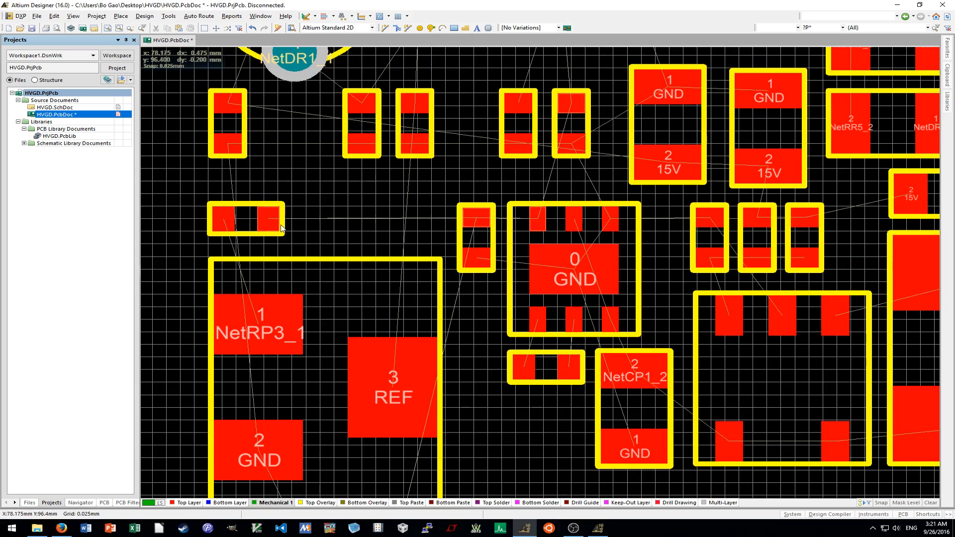
{"action": "scroll", "coordinate": [352, 374], "scroll_direction": "down", "scroll_amount": 2, "text": "ctrl"}
{"action": "left_click_drag", "start_coordinate": [336, 442], "coordinate": [398, 336]}
{"action": "scroll", "coordinate": [424, 310], "scroll_direction": "up", "scroll_amount": 2, "text": "ctrl"}
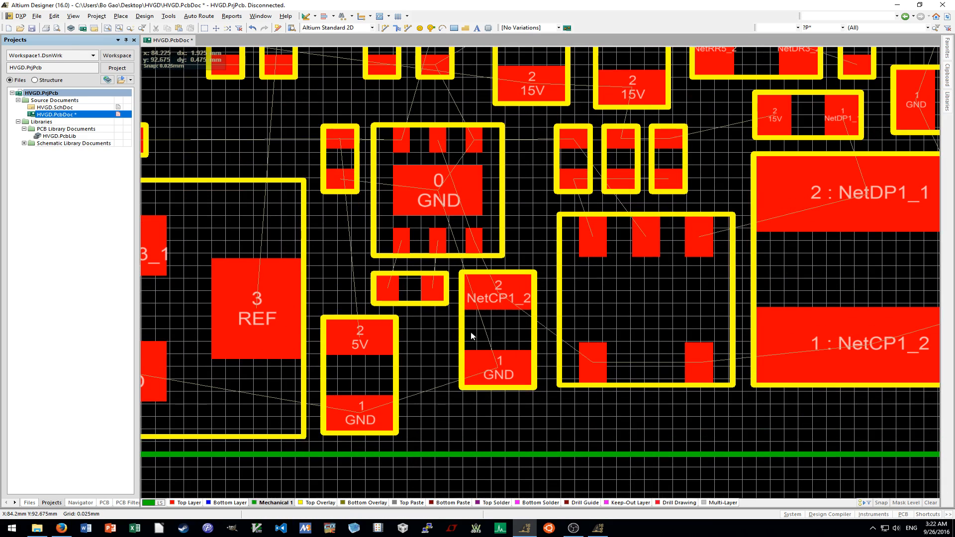
{"action": "left_click_drag", "start_coordinate": [506, 336], "coordinate": [510, 376]}
{"action": "scroll", "coordinate": [419, 319], "scroll_direction": "up", "scroll_amount": 2, "text": "ctrl"}
{"action": "scroll", "coordinate": [427, 311], "scroll_direction": "up", "scroll_amount": 1, "text": "shift"}
{"action": "left_click_drag", "start_coordinate": [481, 265], "coordinate": [486, 265]}
{"action": "scroll", "coordinate": [490, 266], "scroll_direction": "down", "scroll_amount": 3, "text": "ctrl"}
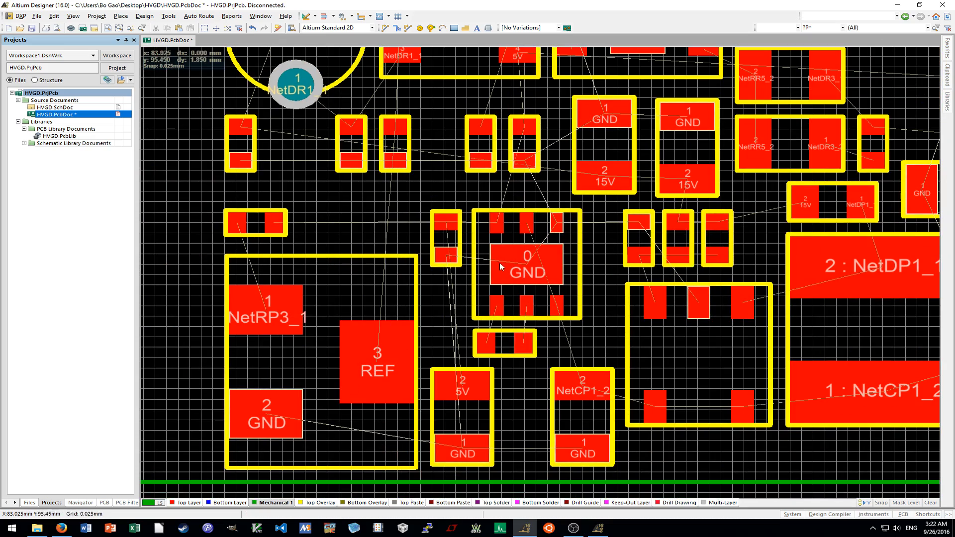
Move CP6 and CP2 up toward UP2, nudge UP2 and CP7, and set CP8 upright between the two capacitors.
{"action": "scroll", "coordinate": [497, 256], "scroll_direction": "down", "scroll_amount": 2, "text": "ctrl"}
{"action": "scroll", "coordinate": [499, 321], "scroll_direction": "up", "scroll_amount": 3, "text": "ctrl"}
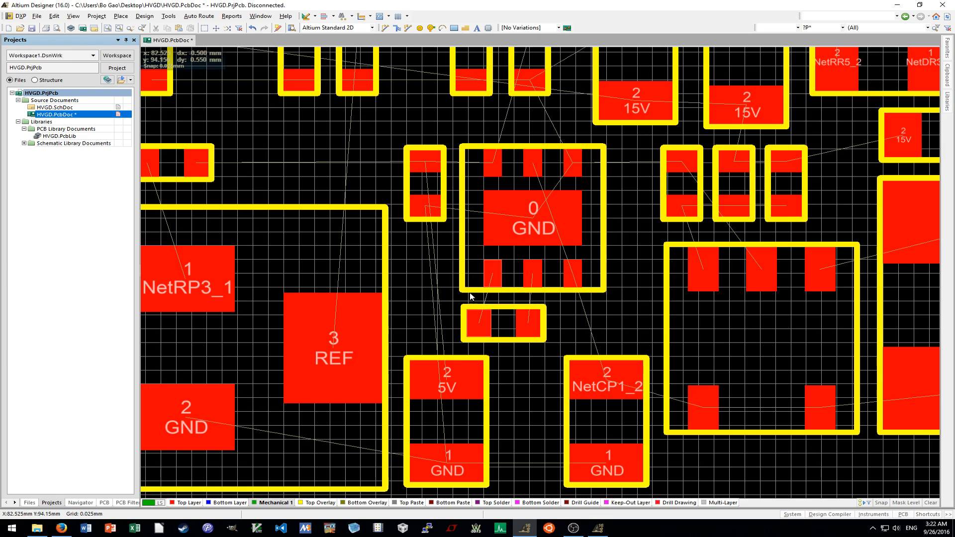
{"action": "scroll", "coordinate": [428, 219], "scroll_direction": "down", "scroll_amount": 1, "text": "ctrl"}
{"action": "scroll", "coordinate": [439, 243], "scroll_direction": "down", "scroll_amount": 3, "text": "ctrl"}
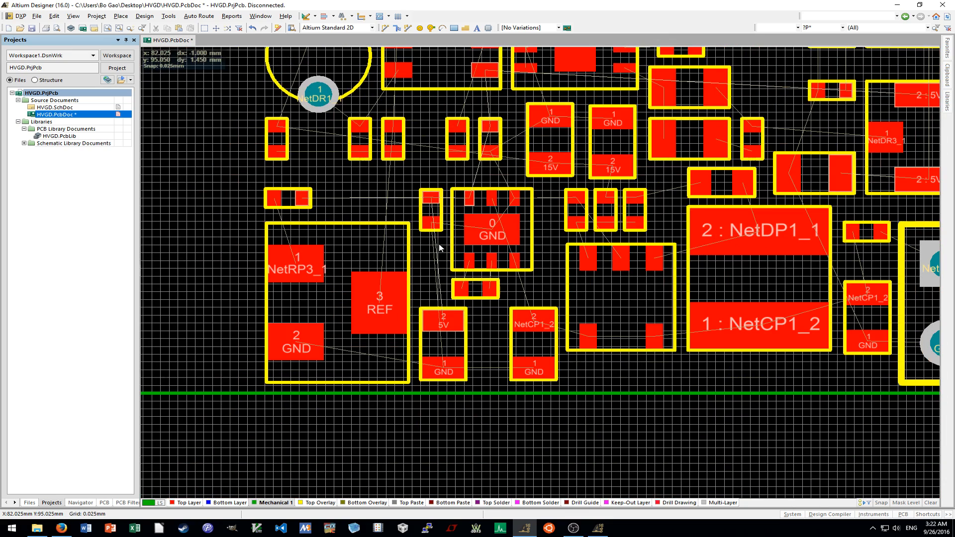
{"action": "scroll", "coordinate": [460, 258], "scroll_direction": "up", "scroll_amount": 2, "text": "ctrl"}
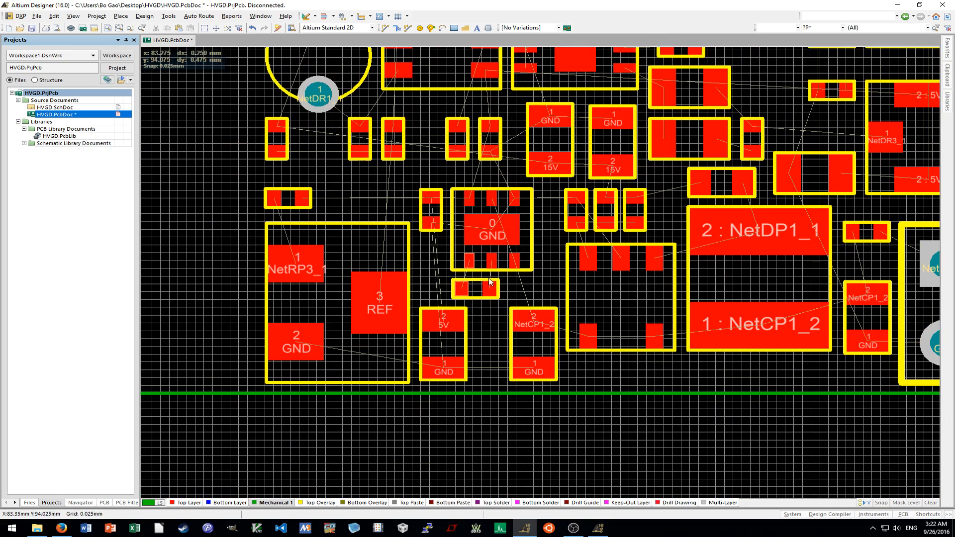
{"action": "left_click_drag", "start_coordinate": [529, 328], "coordinate": [498, 337]}
{"action": "left_click_drag", "start_coordinate": [440, 336], "coordinate": [437, 304]}
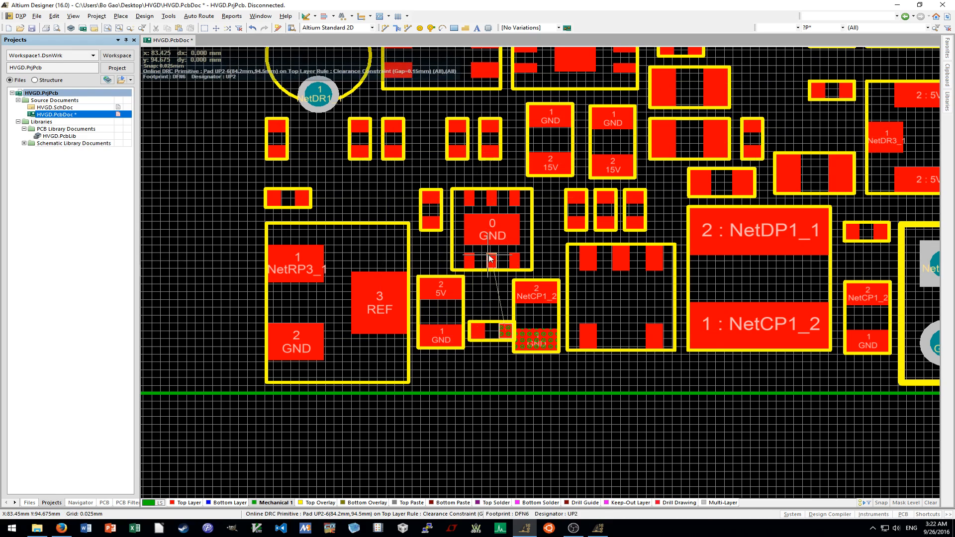
{"action": "left_click_drag", "start_coordinate": [486, 258], "coordinate": [493, 258]}
{"action": "left_click_drag", "start_coordinate": [430, 212], "coordinate": [435, 207]}
{"action": "left_click_drag", "start_coordinate": [494, 329], "coordinate": [490, 300]}
{"action": "scroll", "coordinate": [490, 300], "scroll_direction": "down", "scroll_amount": 4, "text": "ctrl"}
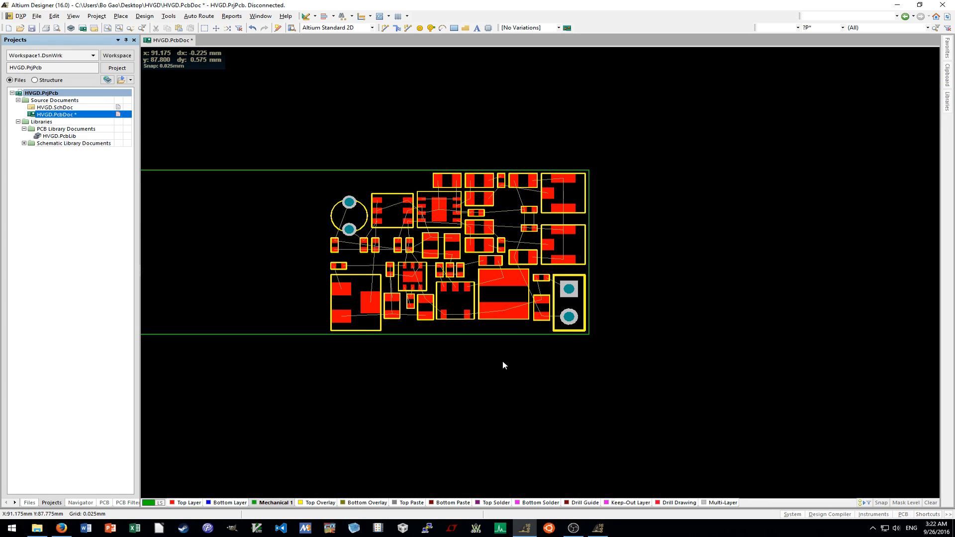
Shift FP1 slightly away from connector PP1 and move CP1 up toward FP1.
{"action": "scroll", "coordinate": [529, 347], "scroll_direction": "up", "scroll_amount": 2, "text": "ctrl"}
{"action": "scroll", "coordinate": [529, 347], "scroll_direction": "up", "scroll_amount": 4, "text": "ctrl"}
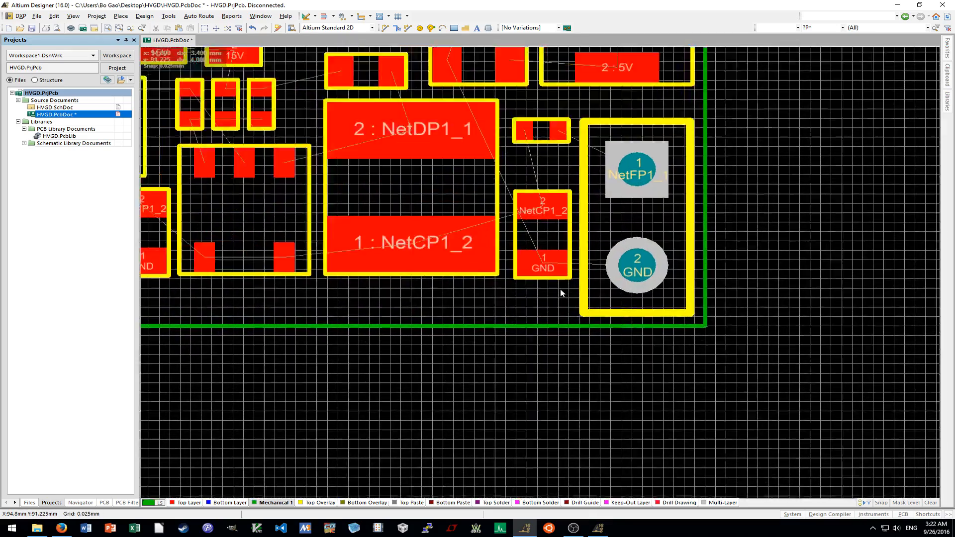
{"action": "scroll", "coordinate": [560, 290], "scroll_direction": "up", "scroll_amount": 2, "text": "ctrl"}
{"action": "scroll", "coordinate": [562, 258], "scroll_direction": "up", "scroll_amount": 3}
{"action": "scroll", "coordinate": [517, 171], "scroll_direction": "up", "scroll_amount": 2, "text": "ctrl"}
{"action": "left_click_drag", "start_coordinate": [517, 172], "coordinate": [535, 177]}
{"action": "left_click", "coordinate": [535, 178]}
{"action": "key", "text": "ctrl+shift+Left"}
{"action": "scroll", "coordinate": [511, 188], "scroll_direction": "down", "scroll_amount": 2, "text": "ctrl"}
{"action": "left_click", "coordinate": [501, 218]}
{"action": "scroll", "coordinate": [501, 218], "scroll_direction": "up", "scroll_amount": 1, "text": "shift"}
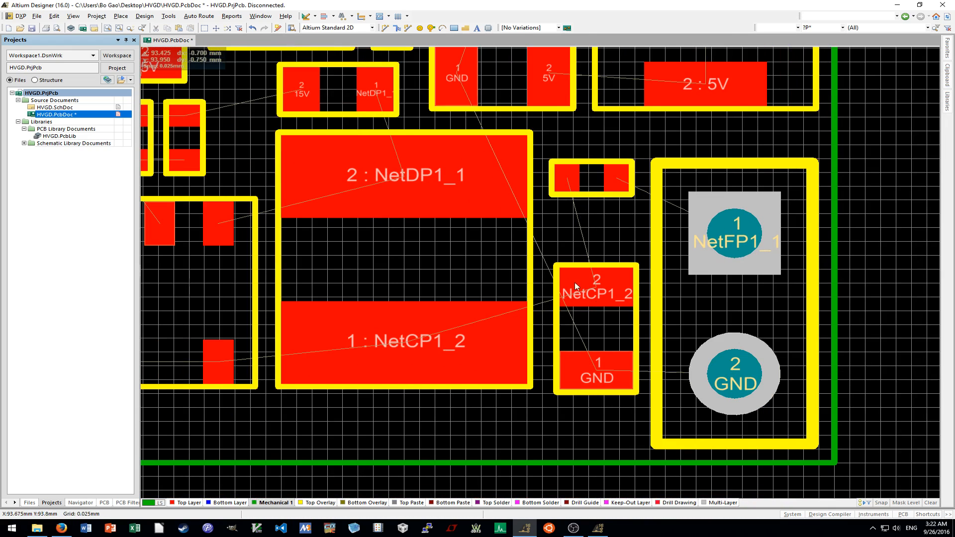
{"action": "left_click_drag", "start_coordinate": [607, 315], "coordinate": [608, 272]}
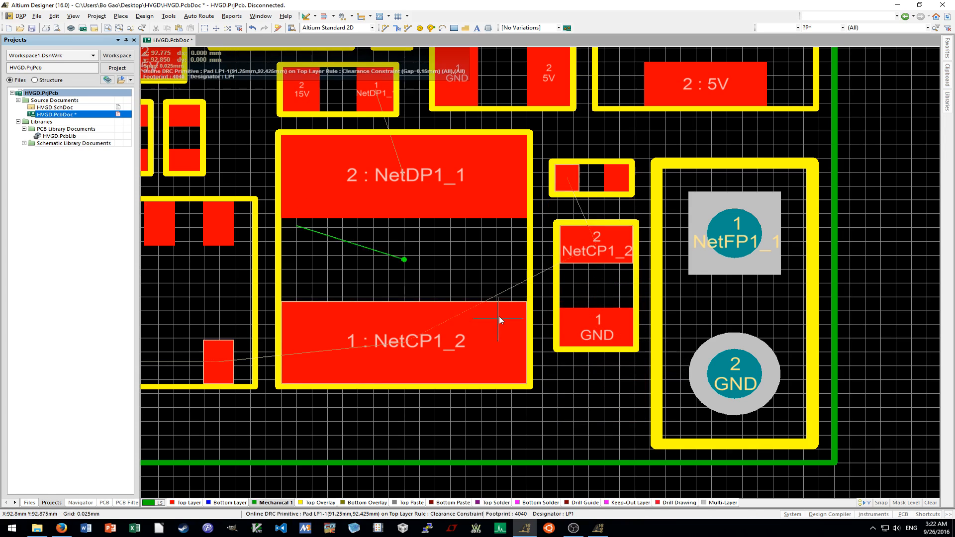
Move LP1 down toward the outline's lower edge and align its left edge with DP1's.
{"action": "left_click_drag", "start_coordinate": [498, 318], "coordinate": [498, 325]}
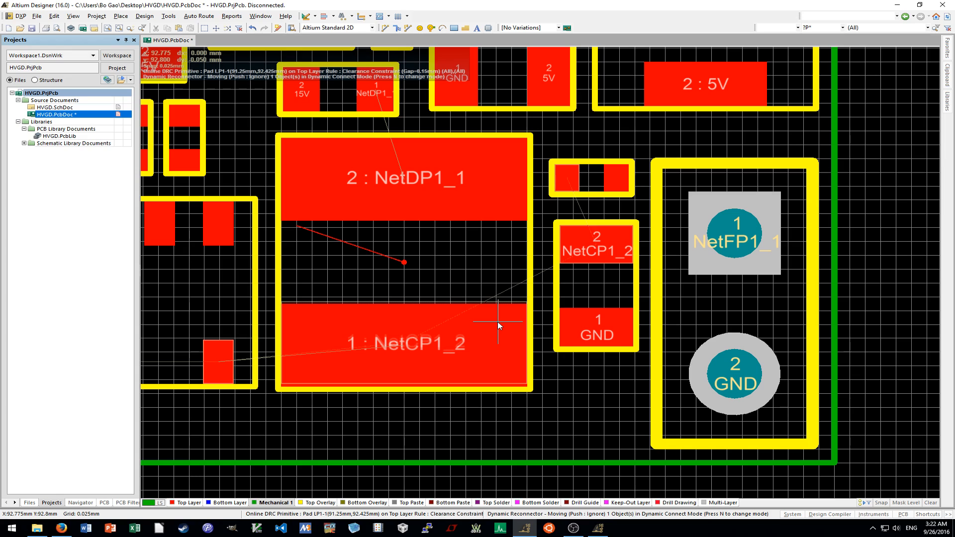
{"action": "left_click_drag", "start_coordinate": [499, 326], "coordinate": [500, 340]}
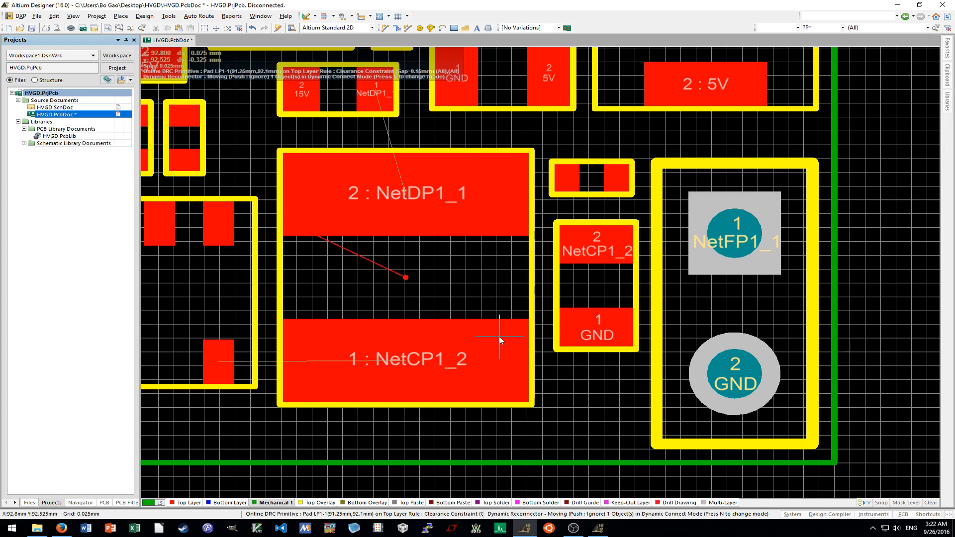
{"action": "left_click_drag", "start_coordinate": [499, 337], "coordinate": [513, 336]}
{"action": "left_click", "coordinate": [498, 296]}
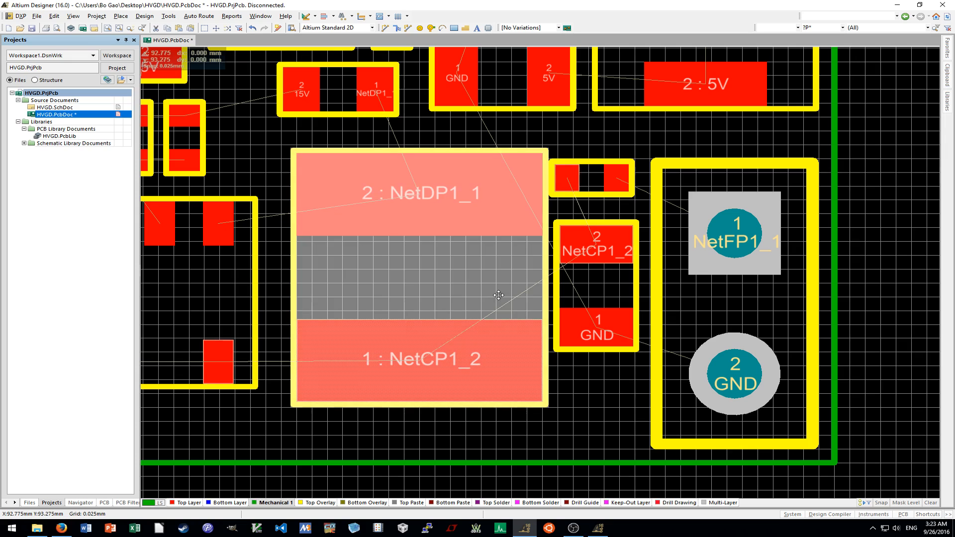
{"action": "key", "text": "ctrl+shift+Left"}
{"action": "left_click", "coordinate": [549, 348]}
Move CP1 down directly below FP1 until its lower edge is level with LP1's.
{"action": "scroll", "coordinate": [590, 303], "scroll_direction": "up", "scroll_amount": 1, "text": "ctrl"}
{"action": "left_click_drag", "start_coordinate": [593, 267], "coordinate": [589, 345]}
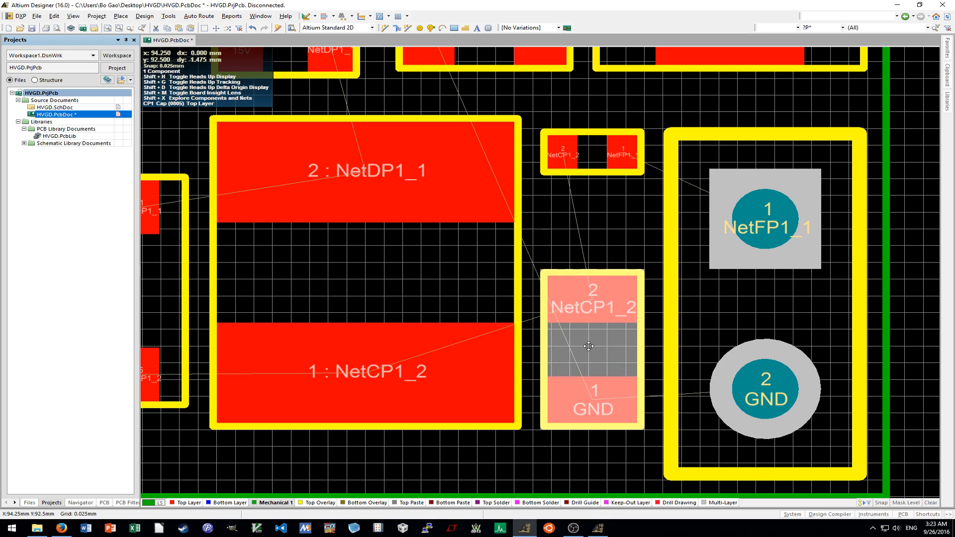
{"action": "scroll", "coordinate": [535, 425], "scroll_direction": "down", "scroll_amount": 3, "text": "ctrl"}
Lower UP1 until its lower edge is level with LP1's, and bring DP1 down to just above LP1.
{"action": "left_click", "coordinate": [493, 446]}
{"action": "scroll", "coordinate": [546, 437], "scroll_direction": "left", "scroll_amount": 3, "text": "shift"}
{"action": "scroll", "coordinate": [546, 437], "scroll_direction": "up", "scroll_amount": 3, "text": "ctrl"}
{"action": "left_click_drag", "start_coordinate": [491, 301], "coordinate": [560, 312]}
{"action": "scroll", "coordinate": [479, 287], "scroll_direction": "down", "scroll_amount": 2, "text": "ctrl"}
{"action": "scroll", "coordinate": [560, 312], "scroll_direction": "left", "scroll_amount": 1, "text": "shift"}
{"action": "scroll", "coordinate": [588, 258], "scroll_direction": "up", "scroll_amount": 2, "text": "ctrl"}
{"action": "scroll", "coordinate": [673, 221], "scroll_direction": "up", "scroll_amount": 2, "text": "ctrl"}
{"action": "left_click_drag", "start_coordinate": [628, 208], "coordinate": [625, 232]}
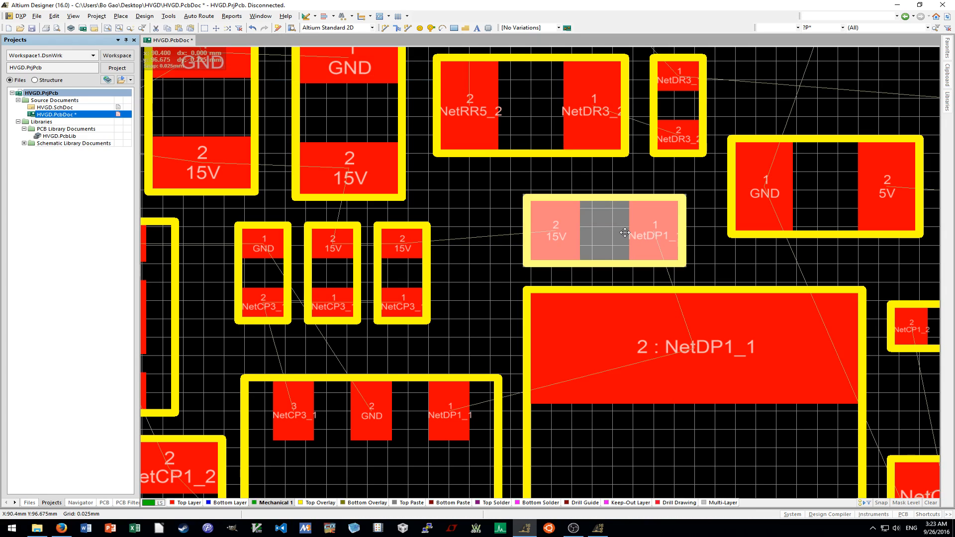
{"action": "left_click", "coordinate": [497, 283]}
Move RP1, RP2 and CP3 down to just above UP1, evenly spaced, with RP1 flush with UP1's outer edge.
{"action": "scroll", "coordinate": [513, 288], "scroll_direction": "left", "scroll_amount": 2, "text": "shift"}
{"action": "scroll", "coordinate": [522, 288], "scroll_direction": "left", "scroll_amount": 1, "text": "shift"}
{"action": "scroll", "coordinate": [541, 299], "scroll_direction": "up", "scroll_amount": 2}
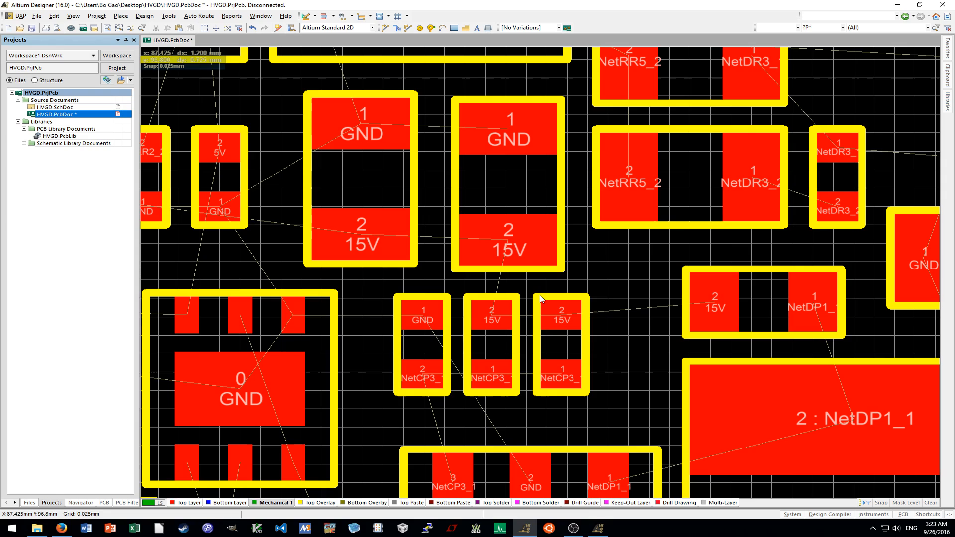
{"action": "scroll", "coordinate": [542, 297], "scroll_direction": "down", "scroll_amount": 3}
{"action": "left_click_drag", "start_coordinate": [429, 252], "coordinate": [437, 272]}
{"action": "left_click", "coordinate": [437, 290]}
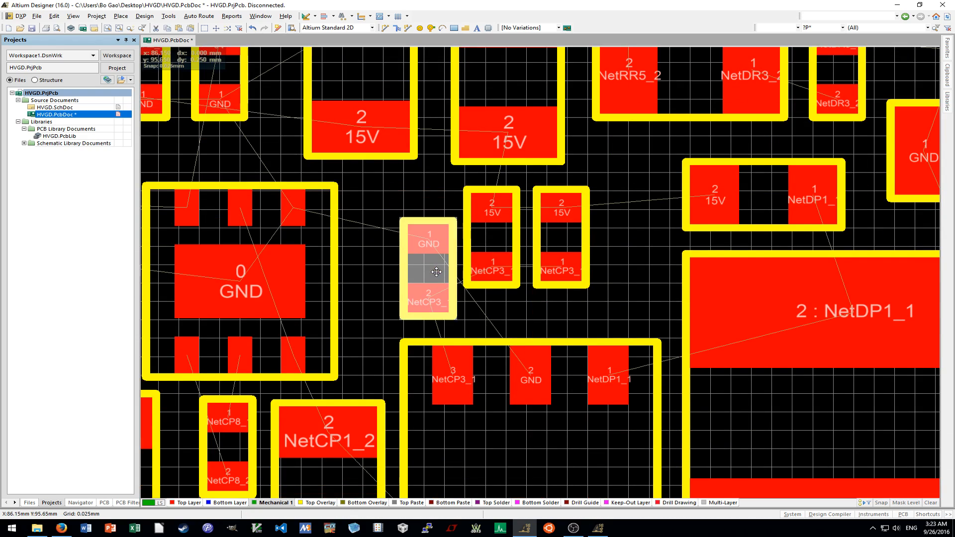
{"action": "left_click", "coordinate": [501, 313]}
{"action": "left_click_drag", "start_coordinate": [497, 233], "coordinate": [509, 264]}
{"action": "left_click_drag", "start_coordinate": [559, 230], "coordinate": [579, 260]}
{"action": "left_click", "coordinate": [559, 260]}
{"action": "scroll", "coordinate": [604, 260], "scroll_direction": "down", "scroll_amount": 1, "text": "ctrl"}
{"action": "left_click", "coordinate": [625, 277]}
{"action": "scroll", "coordinate": [543, 174], "scroll_direction": "up", "scroll_amount": 1}
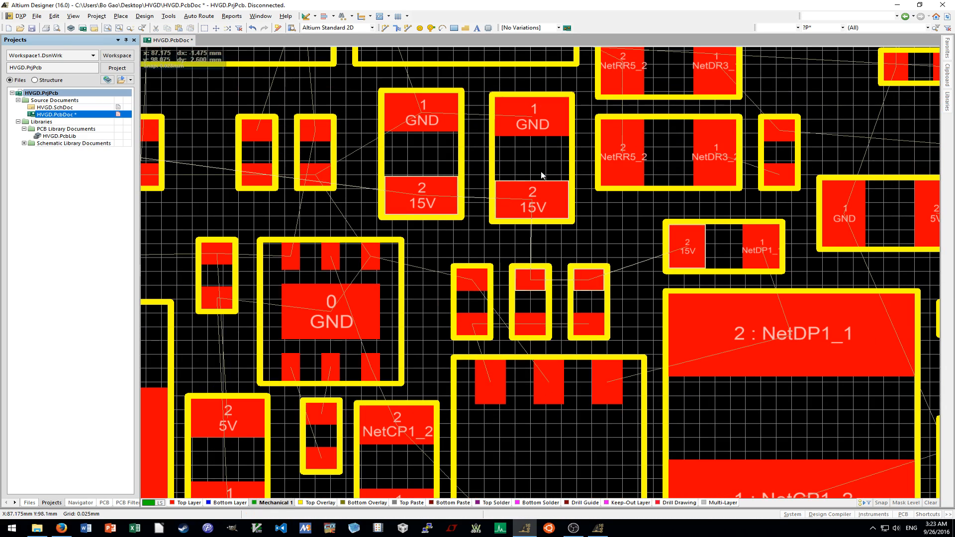
Nudge the 15V capacitor nearest the RR5 resistors slightly down and toward the neighbouring 15V capacitor.
{"action": "scroll", "coordinate": [505, 195], "scroll_direction": "up", "scroll_amount": 1, "text": "shift"}
{"action": "mouse_move", "coordinate": [581, 168]}
{"action": "left_mouse_down"}
{"action": "mouse_move", "coordinate": [584, 179]}
{"action": "mouse_move", "coordinate": [578, 171]}
{"action": "left_mouse_up"}
{"action": "scroll", "coordinate": [578, 171], "scroll_direction": "down", "scroll_amount": 2, "text": "ctrl"}
{"action": "scroll", "coordinate": [587, 190], "scroll_direction": "up", "scroll_amount": 3}
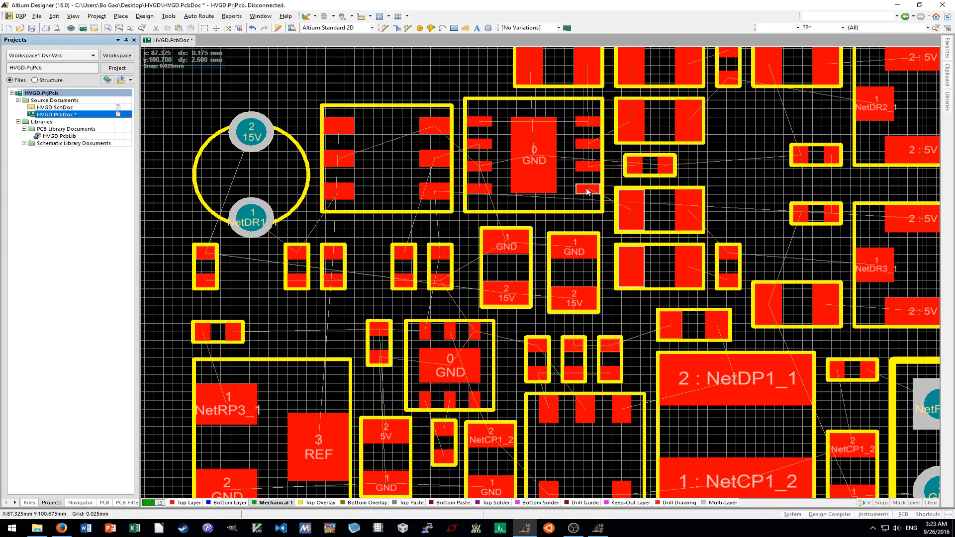
Switch to the schematic, label the supply line of UR2, CR4 and CR5 as 15V, save it, and return to the PCB.
{"action": "scroll", "coordinate": [587, 192], "scroll_direction": "down", "scroll_amount": 1, "text": "shift"}
{"action": "scroll", "coordinate": [563, 209], "scroll_direction": "up", "scroll_amount": 2}
{"action": "scroll", "coordinate": [562, 210], "scroll_direction": "up", "scroll_amount": 1, "text": "shift"}
{"action": "scroll", "coordinate": [544, 144], "scroll_direction": "up", "scroll_amount": 2, "text": "ctrl"}
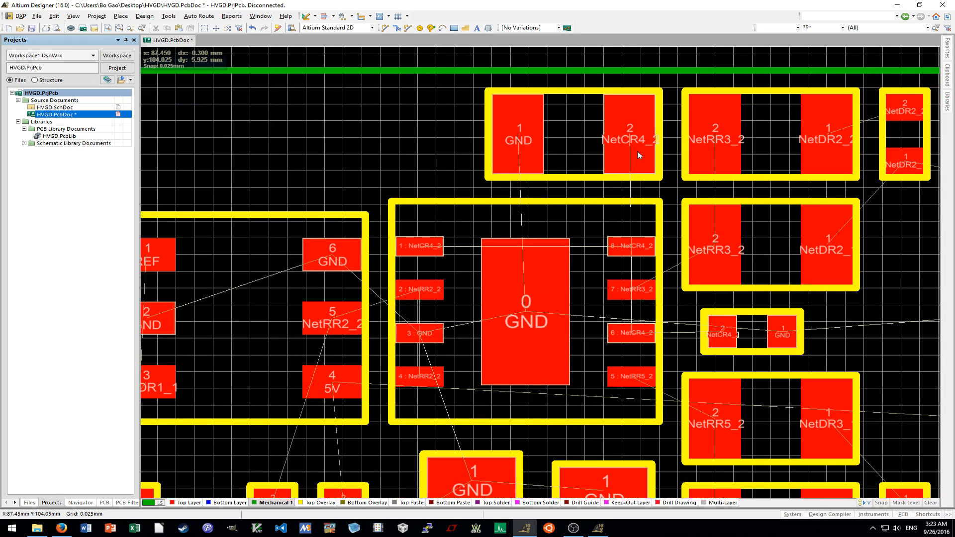
{"action": "mouse_move", "coordinate": [631, 143]}
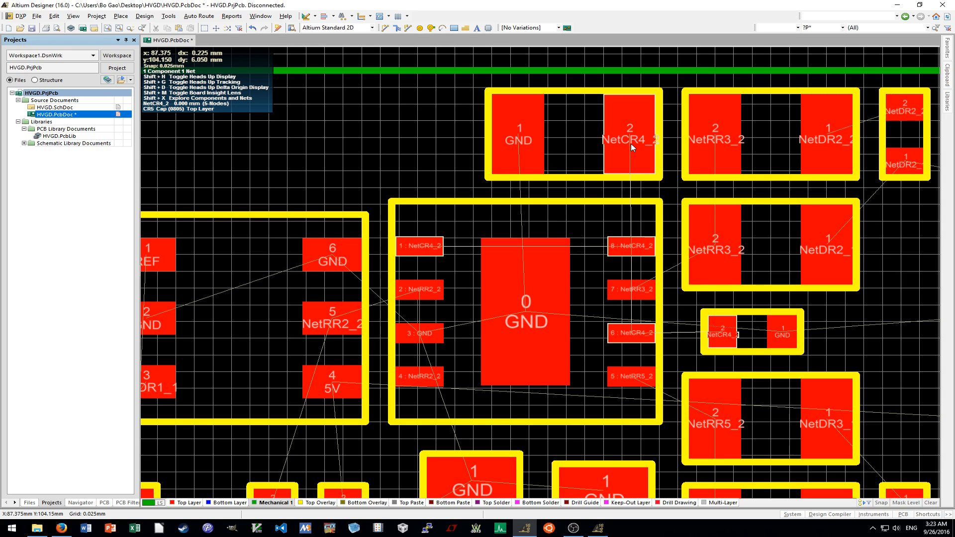
{"action": "key", "text": "alt+Tab"}
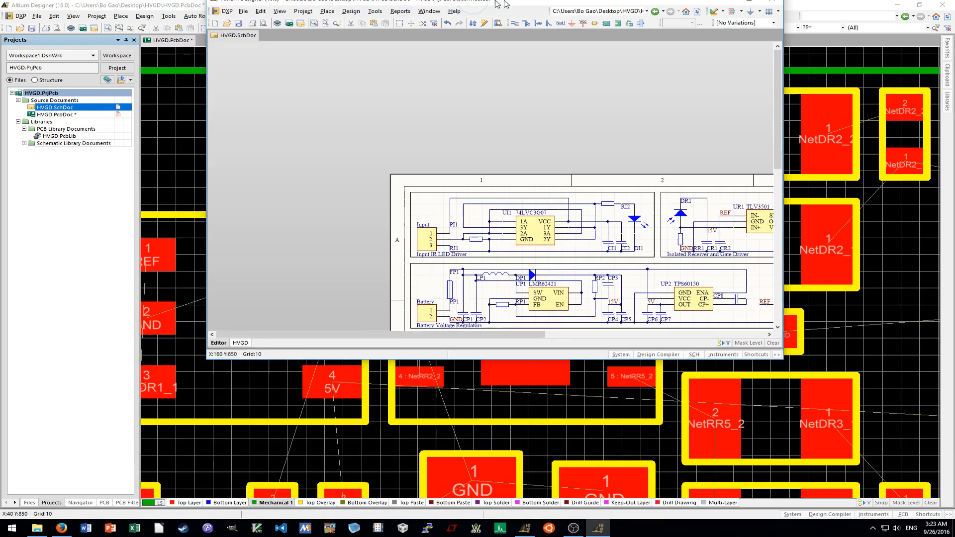
{"action": "scroll", "coordinate": [712, 330], "scroll_direction": "up", "scroll_amount": 1, "text": "ctrl"}
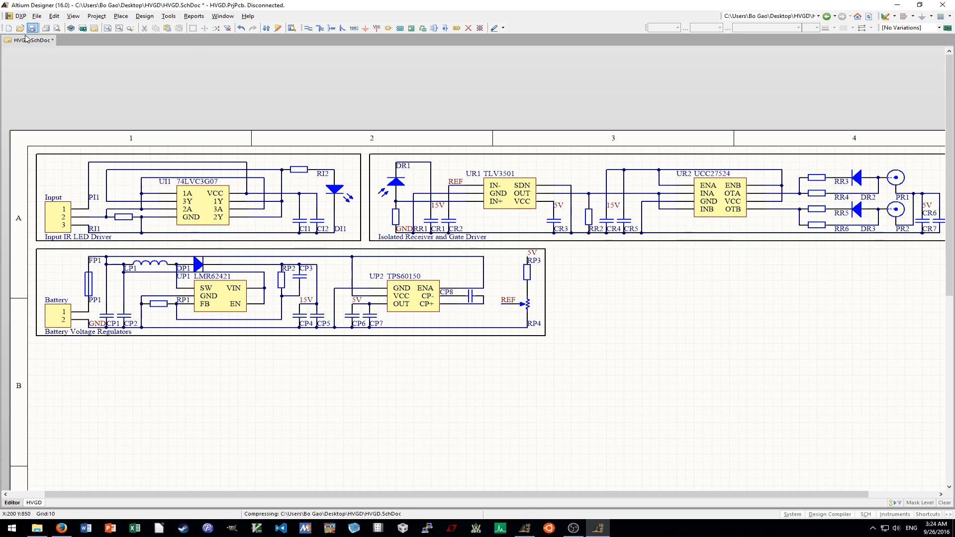
{"action": "left_click", "coordinate": [897, 4]}
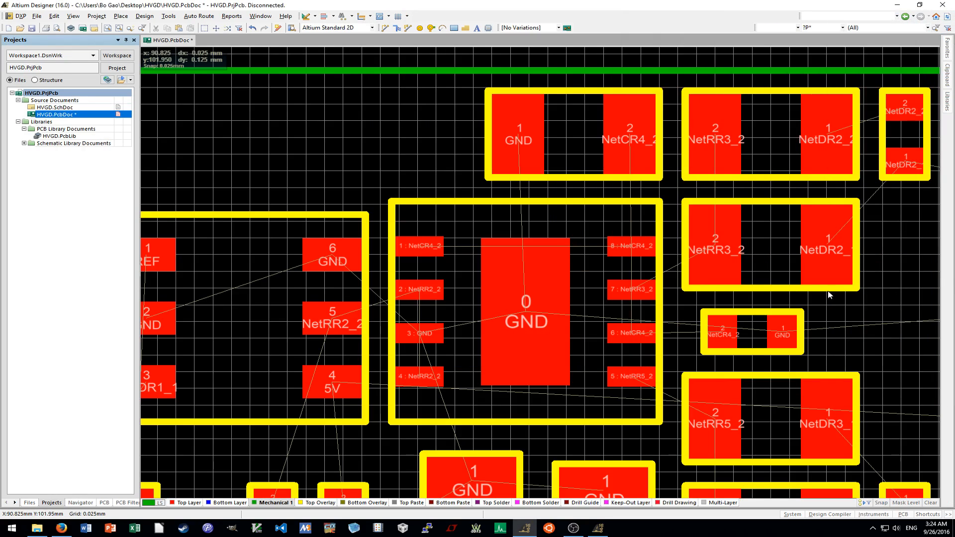
Assign pad 1 of UR2 to the 15V net.
{"action": "scroll", "coordinate": [380, 287], "scroll_direction": "up", "scroll_amount": 2, "text": "ctrl"}
{"action": "left_click", "coordinate": [427, 221]}
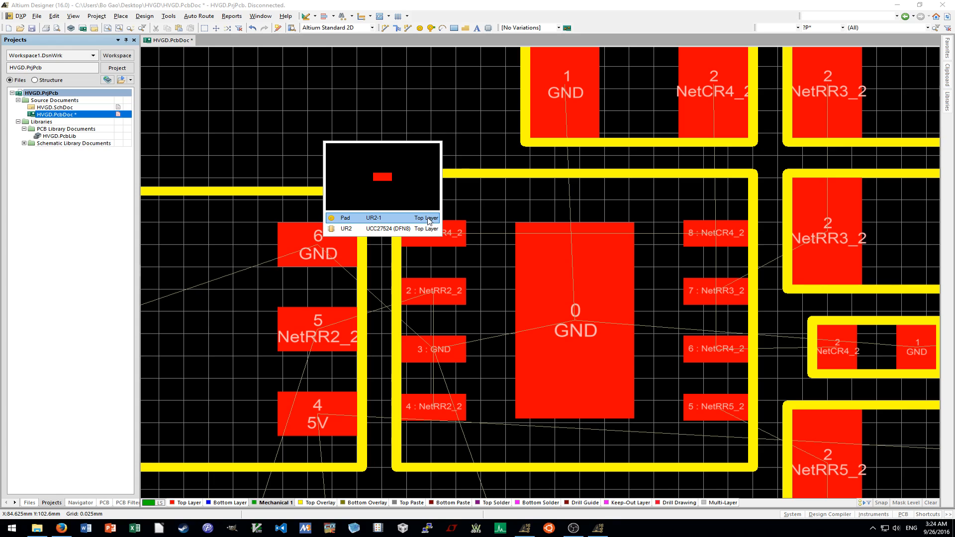
{"action": "left_click", "coordinate": [427, 218]}
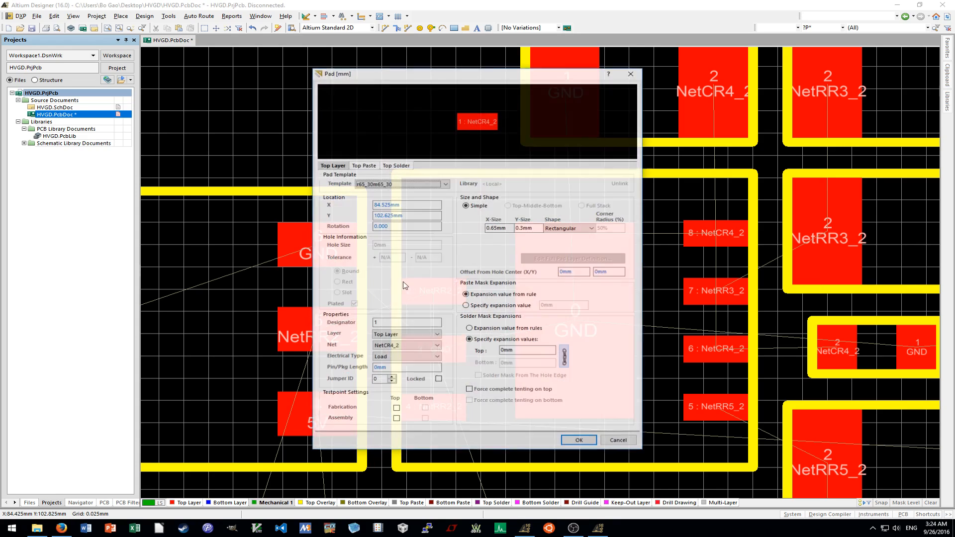
{"action": "left_click", "coordinate": [405, 346]}
{"action": "left_click", "coordinate": [404, 366]}
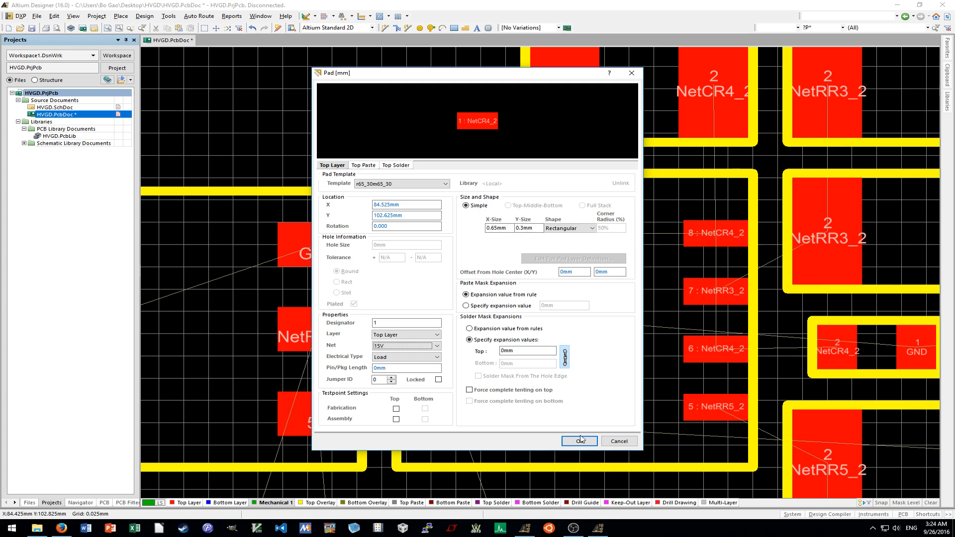
{"action": "left_click", "coordinate": [580, 441]}
Assign pad 8 of UR2 to the 15V net.
{"action": "left_click", "coordinate": [694, 227]}
{"action": "left_click", "coordinate": [694, 212]}
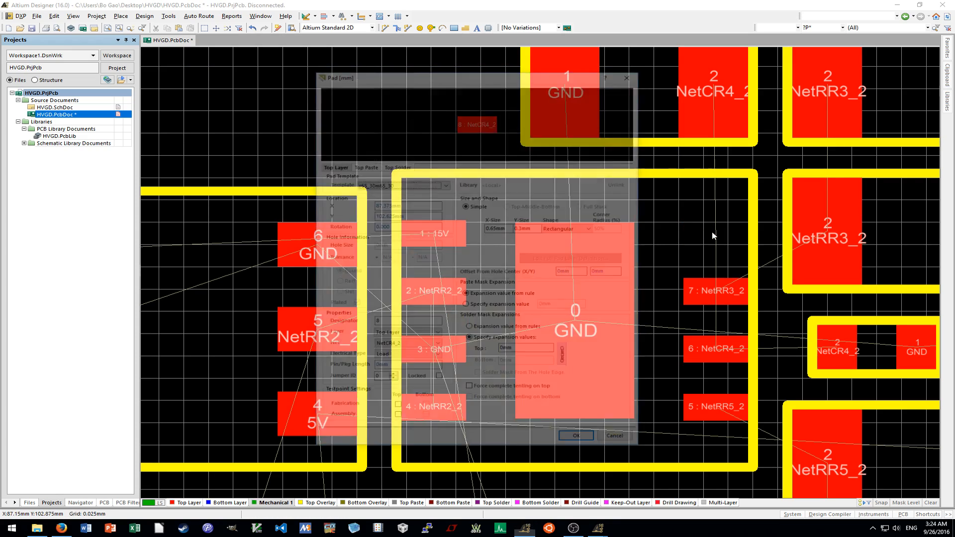
{"action": "left_click", "coordinate": [408, 346]}
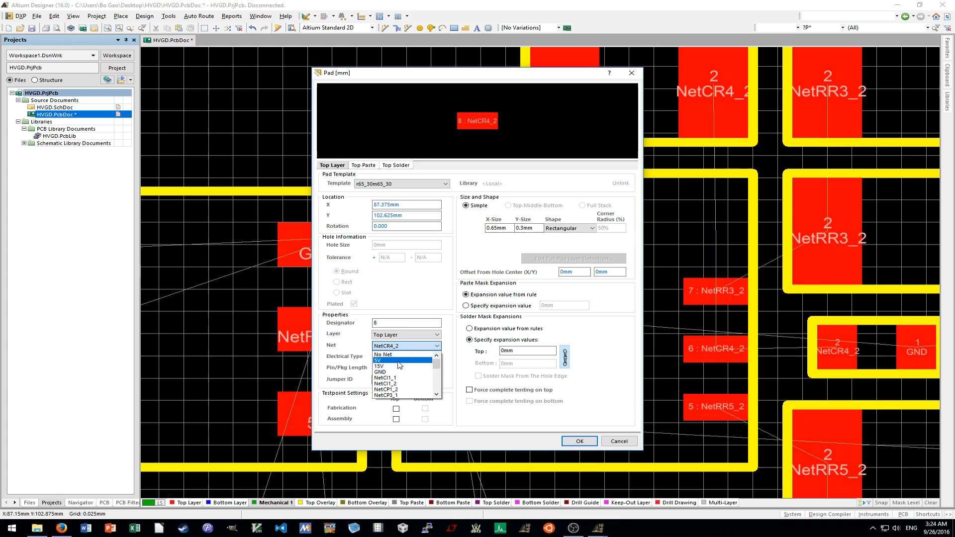
{"action": "left_click", "coordinate": [400, 366]}
{"action": "left_click", "coordinate": [577, 442]}
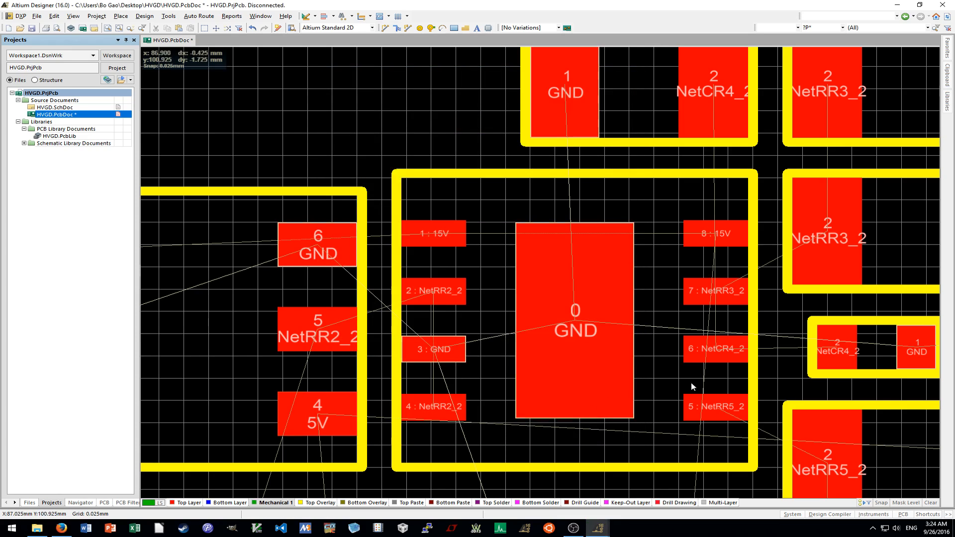
Assign pad 6 of UR2 and pad 2 of CR4 to the 15V net.
{"action": "double_click", "coordinate": [724, 352]}
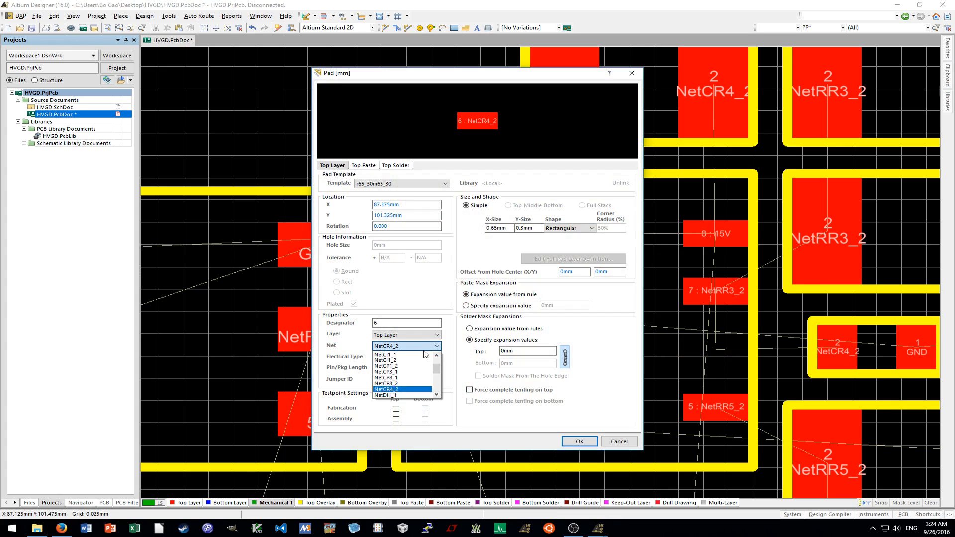
{"action": "left_click", "coordinate": [580, 442]}
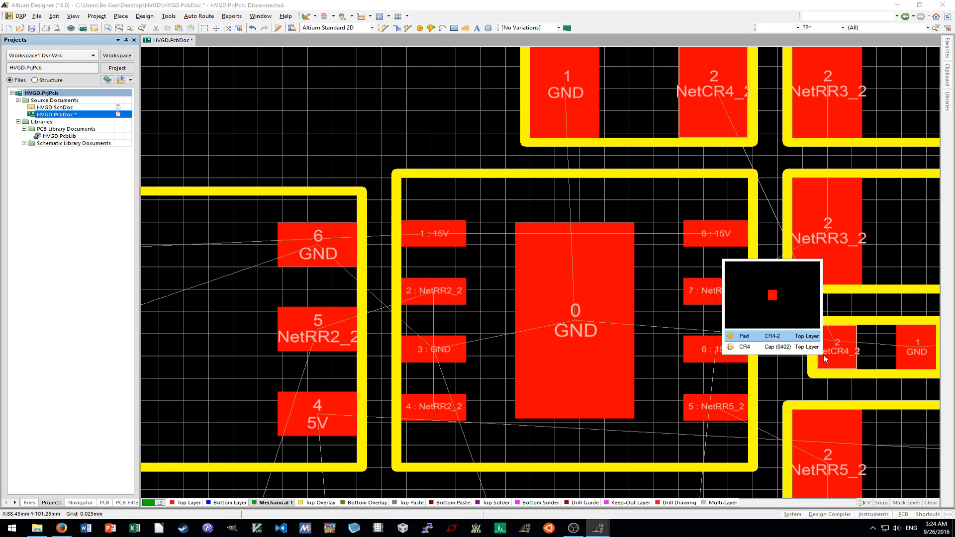
{"action": "double_click", "coordinate": [837, 348]}
{"action": "left_click", "coordinate": [416, 346]}
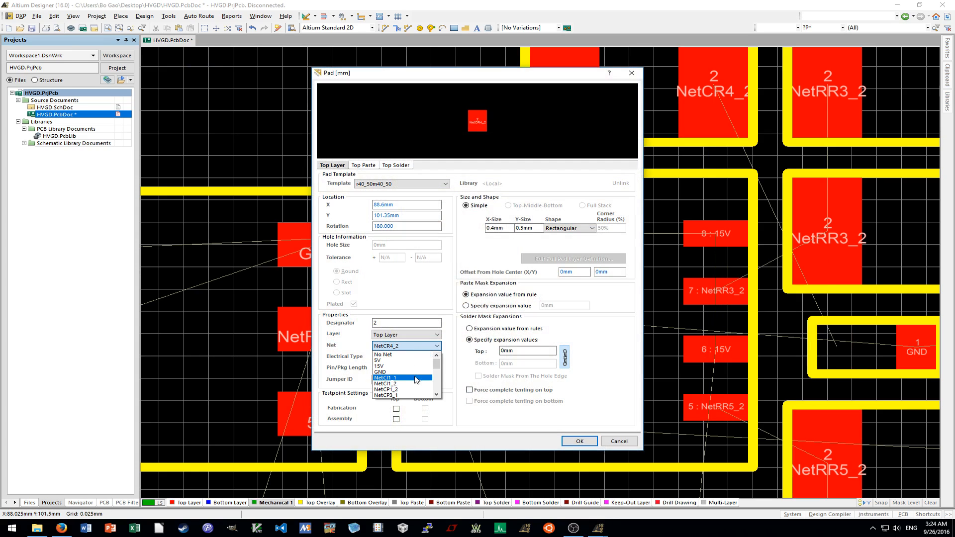
{"action": "left_click", "coordinate": [588, 441]}
{"action": "scroll", "coordinate": [587, 441], "scroll_direction": "down", "scroll_amount": 3, "text": "shift"}
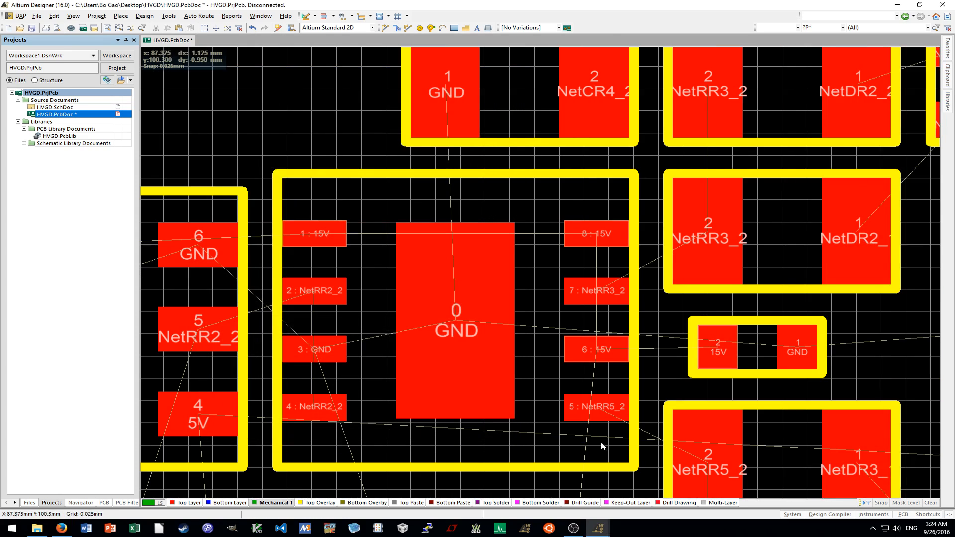
Assign pad 2 of the capacitor directly above UR2 to the 15V net.
{"action": "scroll", "coordinate": [593, 440], "scroll_direction": "up", "scroll_amount": 3}
{"action": "double_click", "coordinate": [592, 194]}
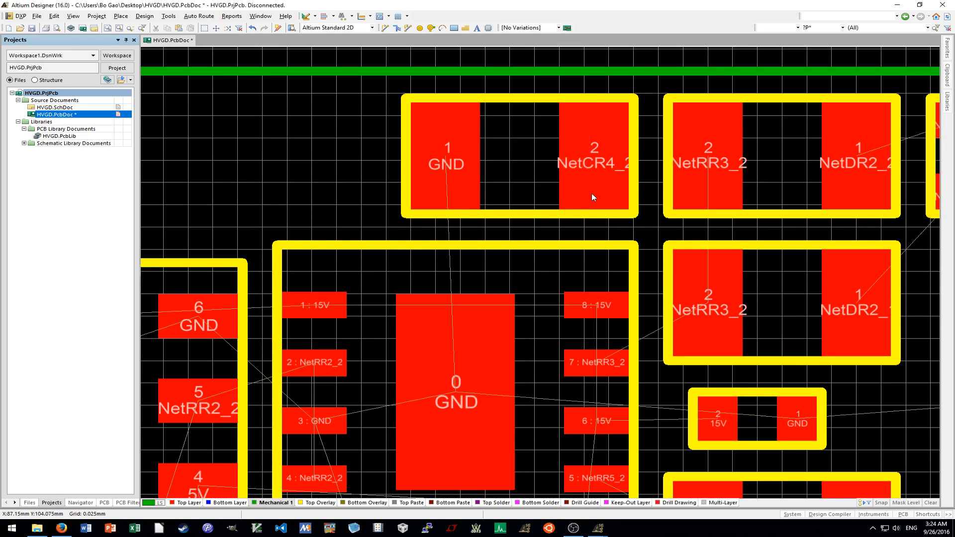
{"action": "key", "text": "Return"}
{"action": "left_click", "coordinate": [407, 366]}
{"action": "left_click", "coordinate": [579, 441]}
{"action": "scroll", "coordinate": [416, 308], "scroll_direction": "down", "scroll_amount": 3, "text": "ctrl"}
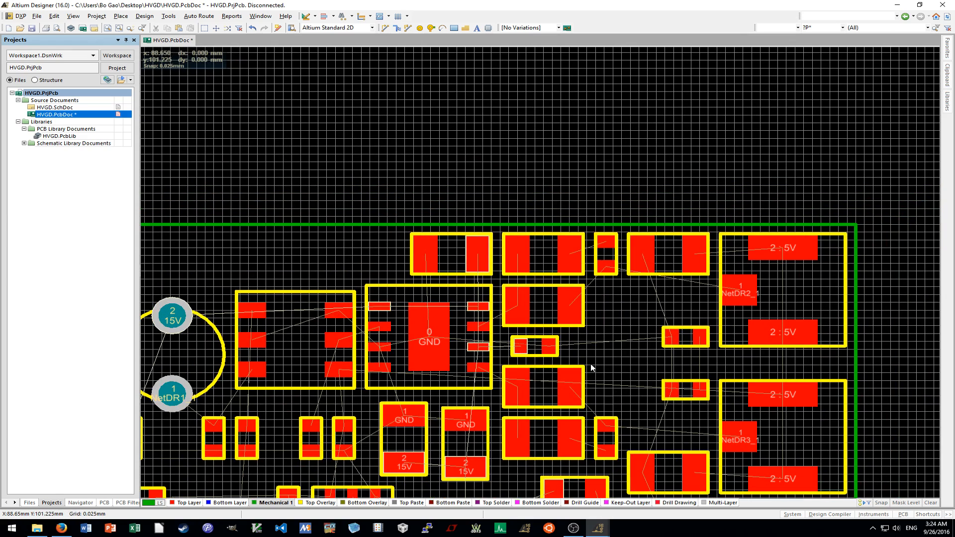
Examine the placement and connections around UR2, highlighting the NetRR3_2 net between the driver and its resistors.
{"action": "scroll", "coordinate": [631, 338], "scroll_direction": "down", "scroll_amount": 5}
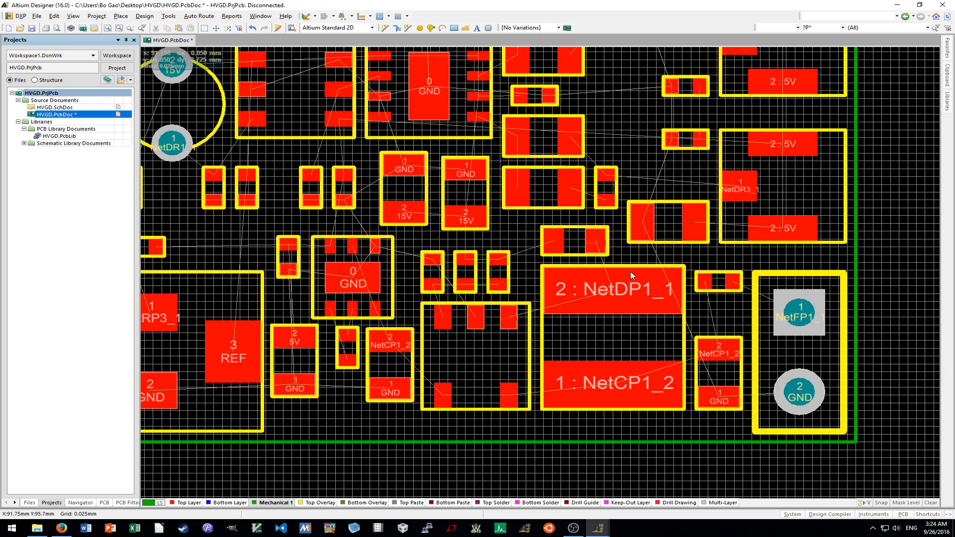
{"action": "scroll", "coordinate": [631, 272], "scroll_direction": "left", "scroll_amount": 1}
{"action": "scroll", "coordinate": [652, 306], "scroll_direction": "up", "scroll_amount": 3}
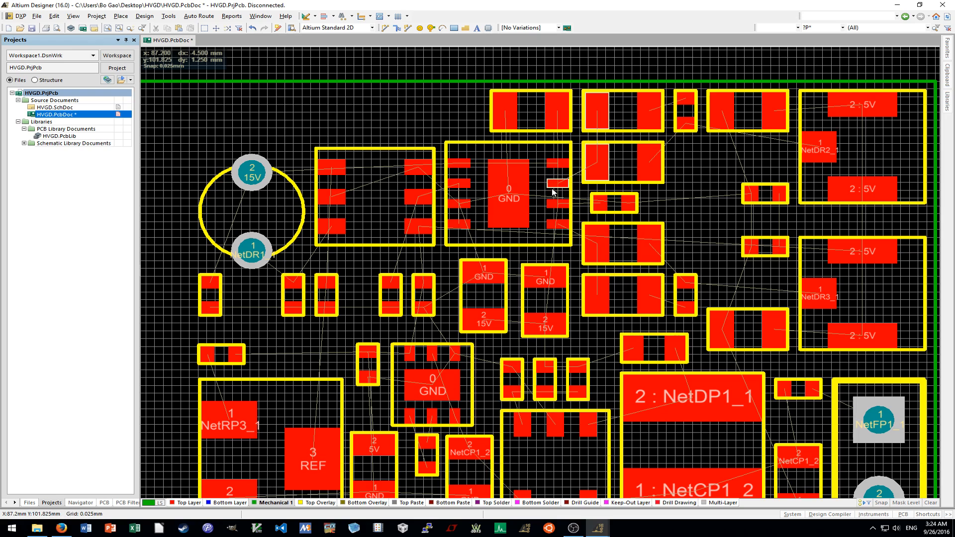
{"action": "scroll", "coordinate": [551, 188], "scroll_direction": "up", "scroll_amount": 2, "text": "ctrl"}
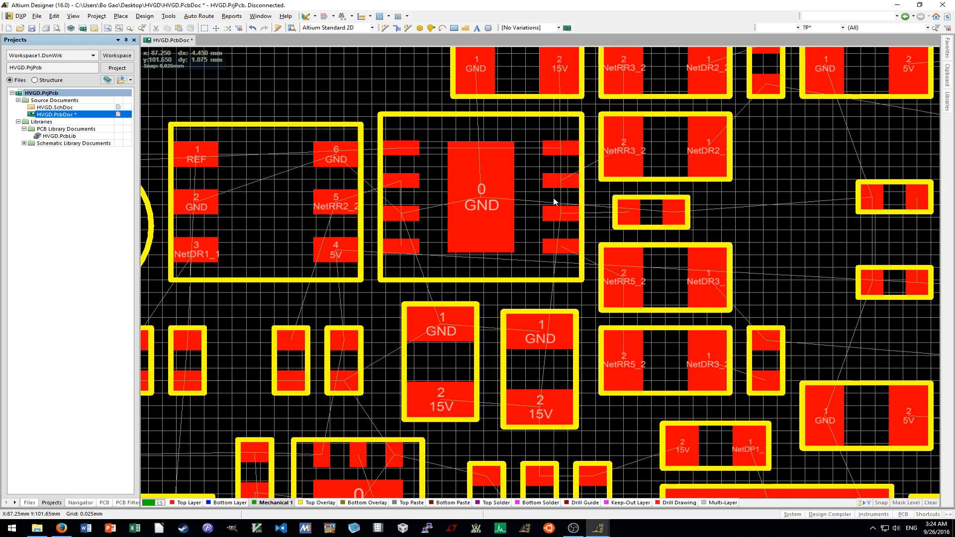
{"action": "scroll", "coordinate": [553, 201], "scroll_direction": "up", "scroll_amount": 2}
{"action": "scroll", "coordinate": [564, 213], "scroll_direction": "up", "scroll_amount": 2, "text": "ctrl"}
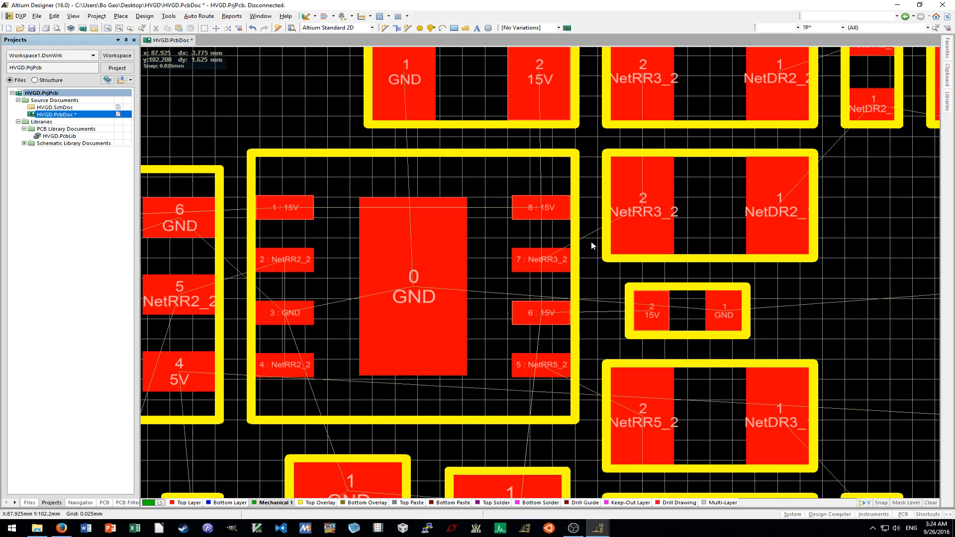
{"action": "left_click", "coordinate": [641, 234], "text": "ctrl"}
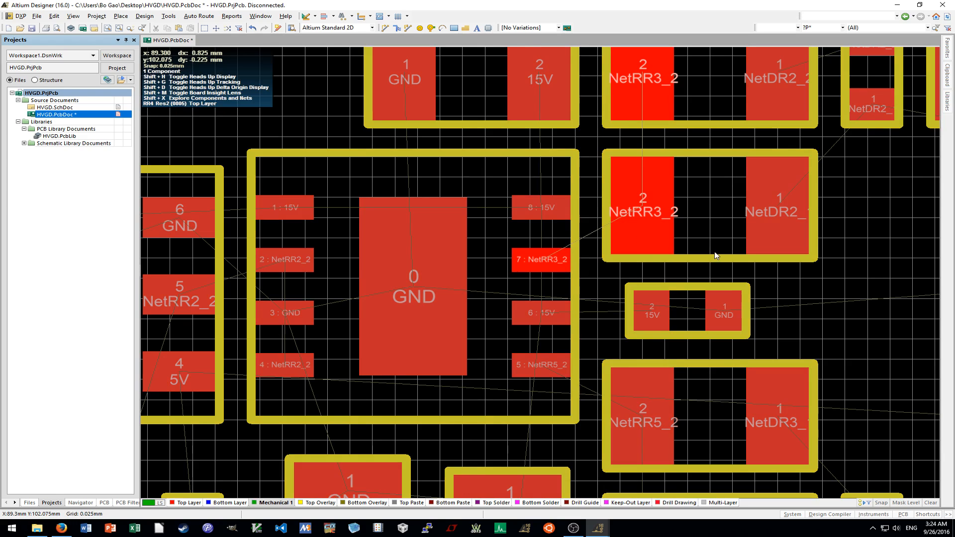
{"action": "scroll", "coordinate": [715, 256], "scroll_direction": "down", "scroll_amount": 2, "text": "ctrl"}
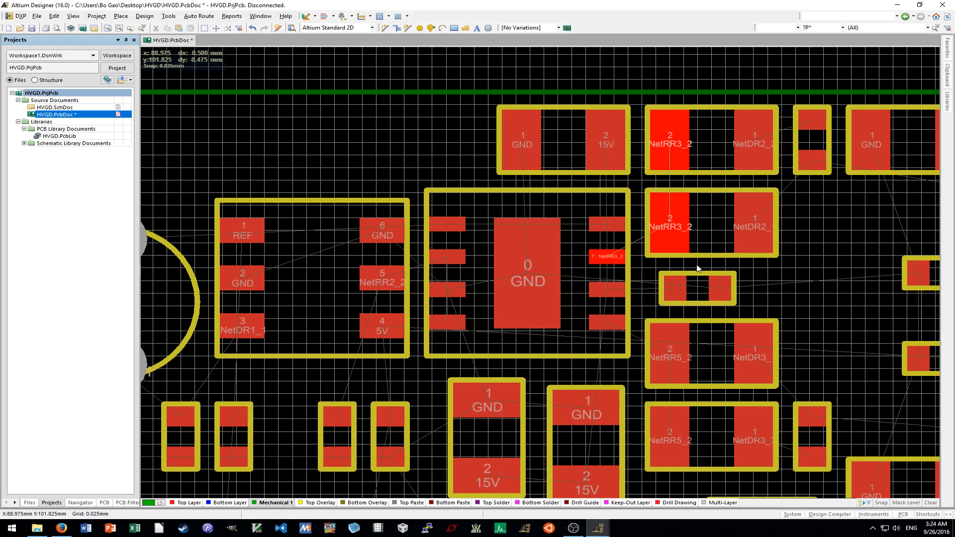
{"action": "scroll", "coordinate": [799, 274], "scroll_direction": "down", "scroll_amount": 3}
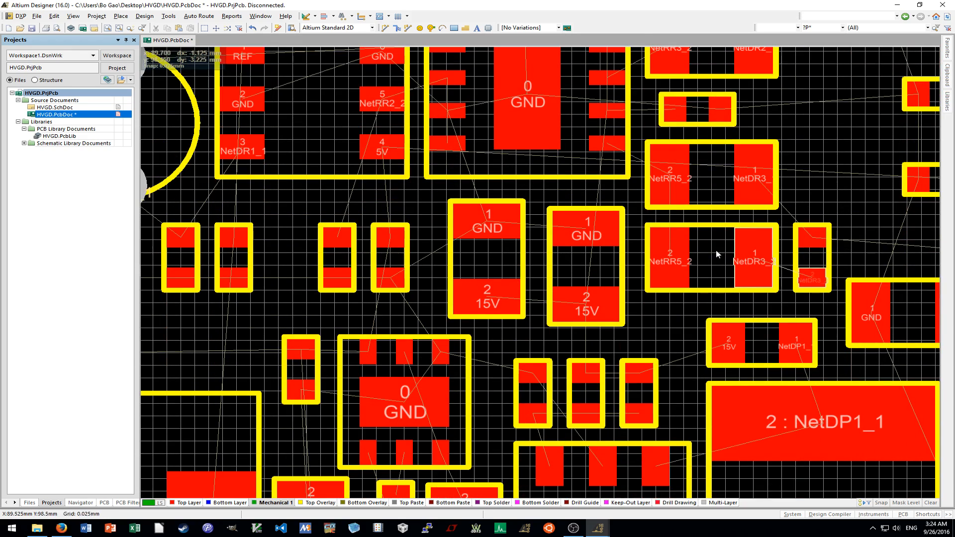
{"action": "scroll", "coordinate": [671, 247], "scroll_direction": "left", "scroll_amount": 1}
{"action": "scroll", "coordinate": [735, 265], "scroll_direction": "up", "scroll_amount": 2}
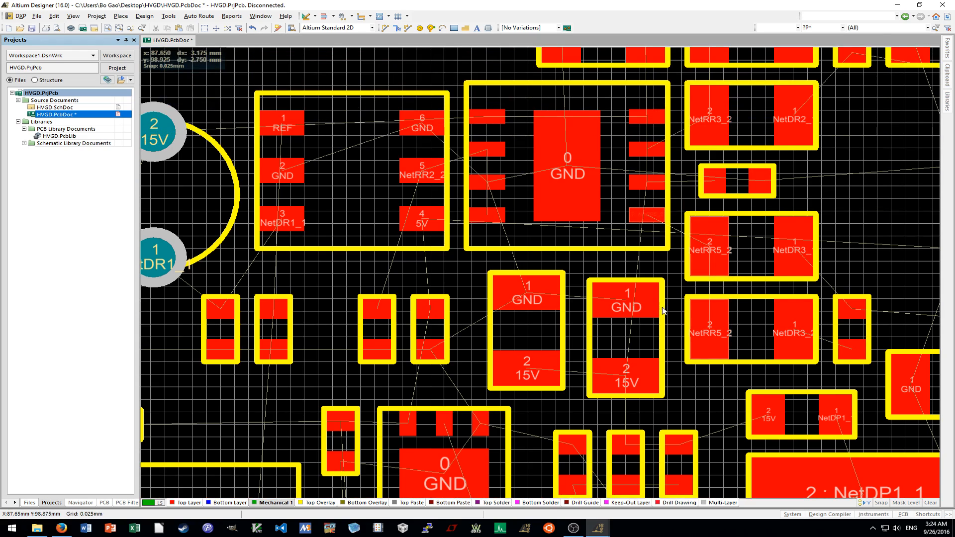
{"action": "scroll", "coordinate": [659, 289], "scroll_direction": "up", "scroll_amount": 2}
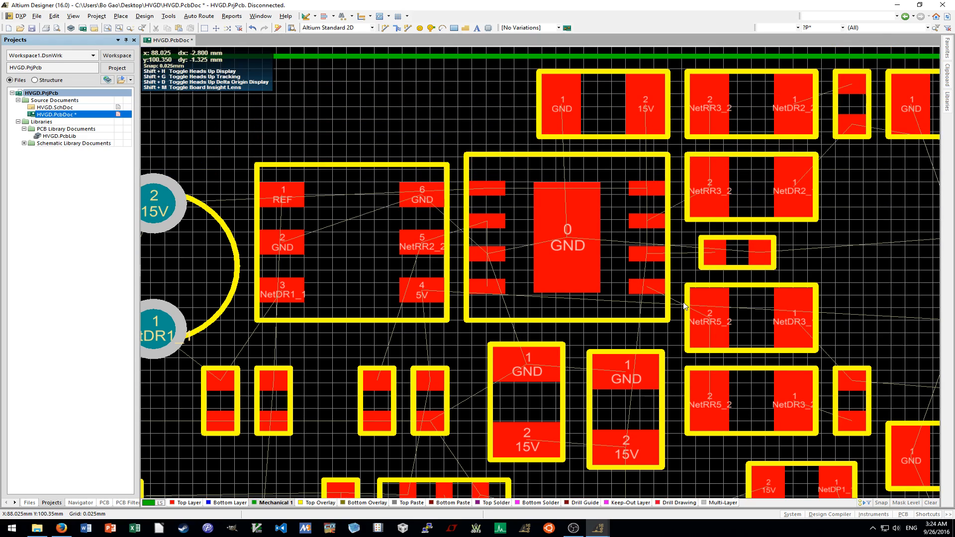
{"action": "scroll", "coordinate": [682, 302], "scroll_direction": "left", "scroll_amount": 1}
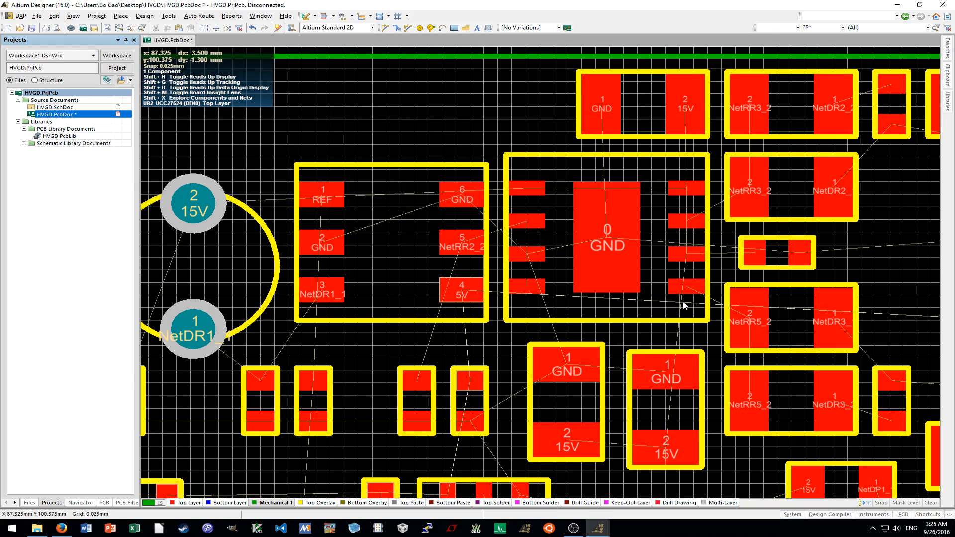
Move the 15V capacitor nearest the NetRR5_2 resistors closer to them, with its upper edge level with the neighbouring small parts.
{"action": "scroll", "coordinate": [682, 301], "scroll_direction": "down", "scroll_amount": 1, "text": "ctrl"}
{"action": "scroll", "coordinate": [663, 371], "scroll_direction": "down", "scroll_amount": 3}
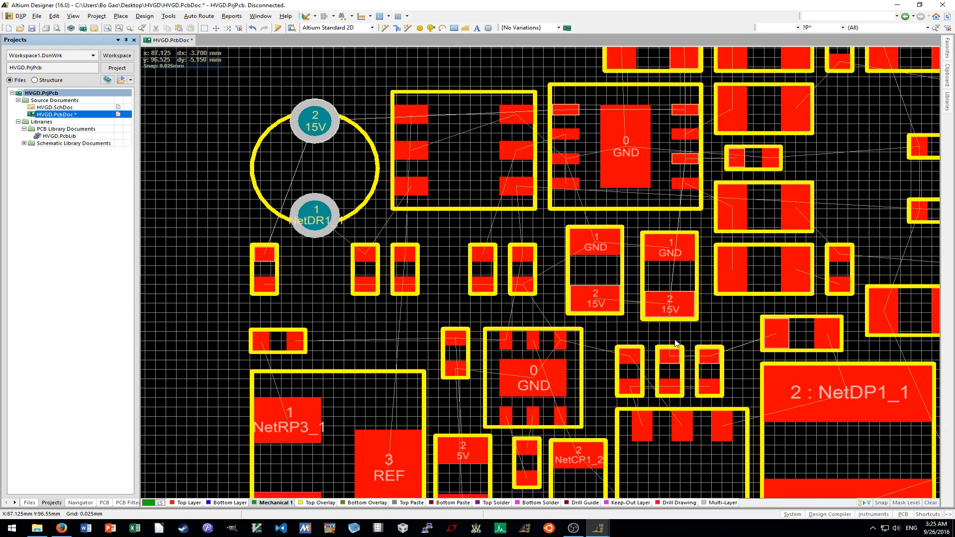
{"action": "scroll", "coordinate": [676, 343], "scroll_direction": "up", "scroll_amount": 1, "text": "ctrl"}
{"action": "scroll", "coordinate": [595, 278], "scroll_direction": "down", "scroll_amount": 1, "text": "ctrl"}
{"action": "left_click_drag", "start_coordinate": [641, 283], "coordinate": [668, 263]}
{"action": "scroll", "coordinate": [648, 270], "scroll_direction": "up", "scroll_amount": 3, "text": "ctrl"}
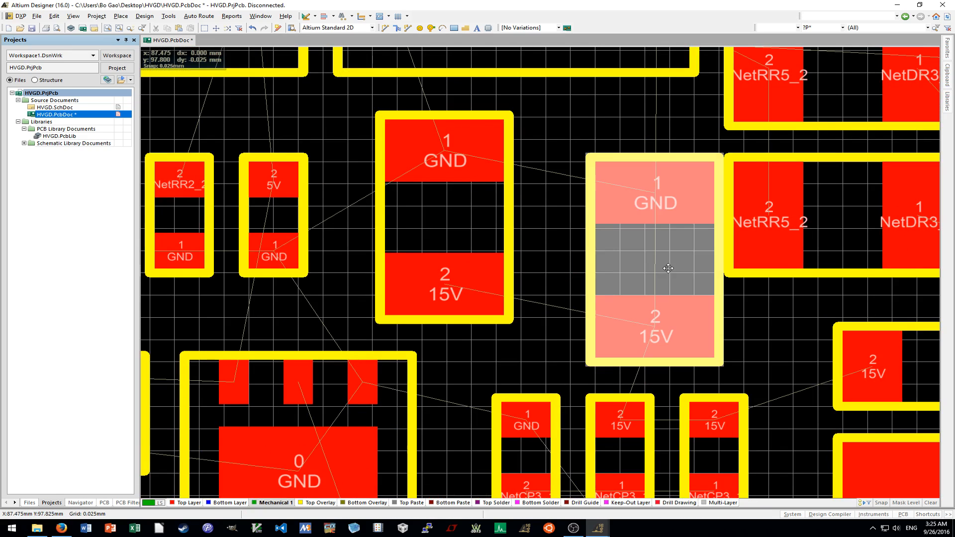
{"action": "key", "text": "ctrl+shift+Left"}
{"action": "key", "text": "ctrl+shift+Down"}
{"action": "key", "text": "ctrl+shift+Up"}
{"action": "left_click", "coordinate": [539, 342]}
Move the other 15V capacitor below UR2 next to the first one, aligning their upper edges.
{"action": "left_click_drag", "start_coordinate": [472, 224], "coordinate": [514, 267]}
{"action": "scroll", "coordinate": [515, 268], "scroll_direction": "down", "scroll_amount": 3, "text": "ctrl"}
{"action": "scroll", "coordinate": [527, 284], "scroll_direction": "up", "scroll_amount": 2, "text": "shift"}
{"action": "scroll", "coordinate": [570, 294], "scroll_direction": "down", "scroll_amount": 2}
{"action": "scroll", "coordinate": [661, 238], "scroll_direction": "up", "scroll_amount": 2, "text": "ctrl"}
{"action": "left_click_drag", "start_coordinate": [671, 211], "coordinate": [669, 213]}
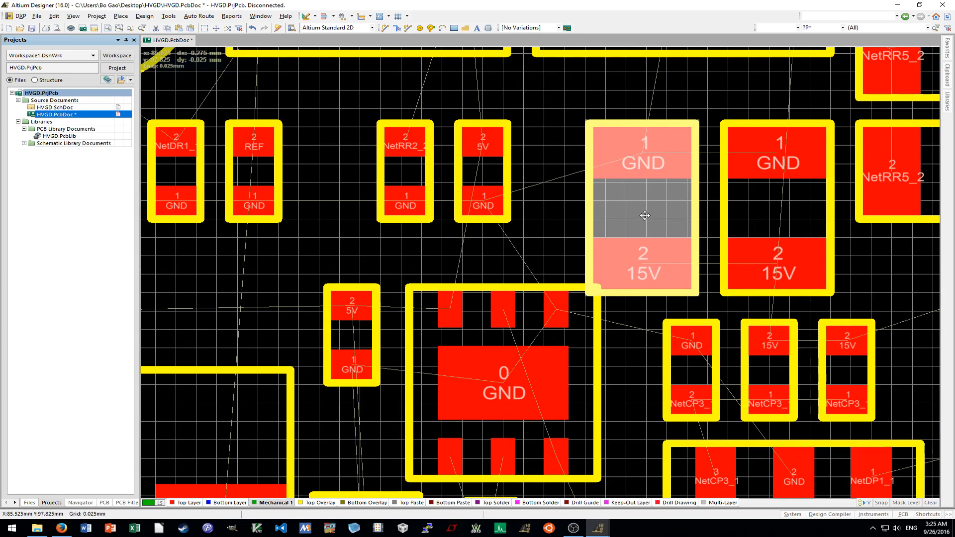
{"action": "scroll", "coordinate": [648, 213], "scroll_direction": "down", "scroll_amount": 1, "text": "ctrl"}
{"action": "left_click", "coordinate": [562, 235]}
Reposition the NetCP1_2 capacitor beside the five-pin power chip, level with that chip's lower edge.
{"action": "scroll", "coordinate": [567, 244], "scroll_direction": "down", "scroll_amount": 2}
{"action": "scroll", "coordinate": [624, 333], "scroll_direction": "down", "scroll_amount": 1, "text": "shift"}
{"action": "scroll", "coordinate": [618, 336], "scroll_direction": "down", "scroll_amount": 2}
{"action": "scroll", "coordinate": [582, 330], "scroll_direction": "up", "scroll_amount": 1, "text": "ctrl"}
{"action": "left_click_drag", "start_coordinate": [583, 329], "coordinate": [541, 325]}
{"action": "scroll", "coordinate": [570, 327], "scroll_direction": "up", "scroll_amount": 1, "text": "shift"}
{"action": "left_click", "coordinate": [557, 386]}
Rotate the small part below the six-pin GND-pad chip to horizontal, place it under the chip, and move the adjacent 5V capacitor lower.
{"action": "left_click_drag", "start_coordinate": [556, 262], "coordinate": [548, 225]}
{"action": "key", "text": "space"}
{"action": "left_click_drag", "start_coordinate": [424, 319], "coordinate": [421, 400]}
{"action": "left_click_drag", "start_coordinate": [530, 231], "coordinate": [510, 234]}
{"action": "mouse_move", "coordinate": [432, 360]}
{"action": "left_mouse_down"}
{"action": "mouse_move", "coordinate": [440, 309]}
{"action": "mouse_move", "coordinate": [438, 347]}
{"action": "left_mouse_up"}
{"action": "scroll", "coordinate": [440, 346], "scroll_direction": "down", "scroll_amount": 2, "text": "ctrl"}
{"action": "scroll", "coordinate": [443, 345], "scroll_direction": "down", "scroll_amount": 2, "text": "ctrl"}
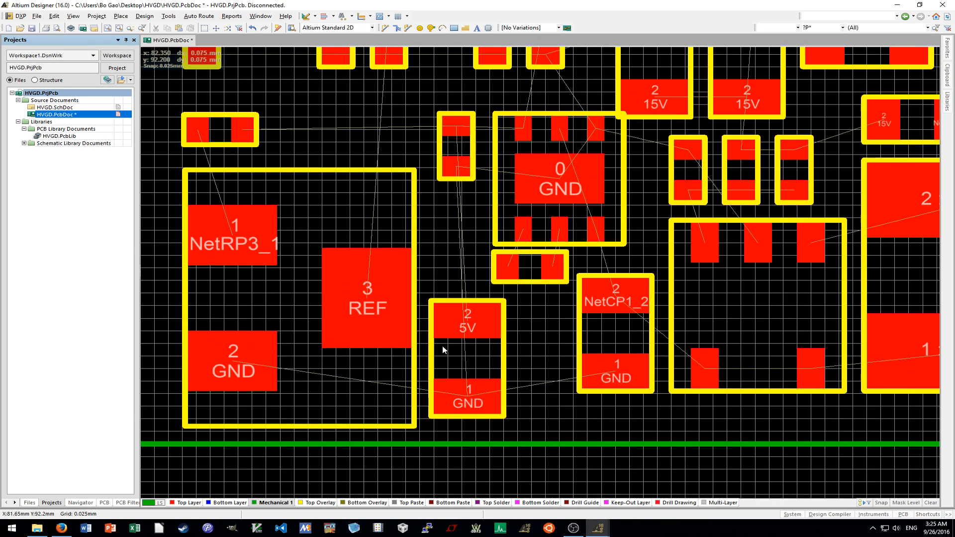
Examine the 5V and 15V capacitors and their connections around the six-pin part and the DFN6 converter UP2.
{"action": "scroll", "coordinate": [455, 341], "scroll_direction": "up", "scroll_amount": 2, "text": "ctrl"}
{"action": "scroll", "coordinate": [455, 342], "scroll_direction": "down", "scroll_amount": 3, "text": "ctrl"}
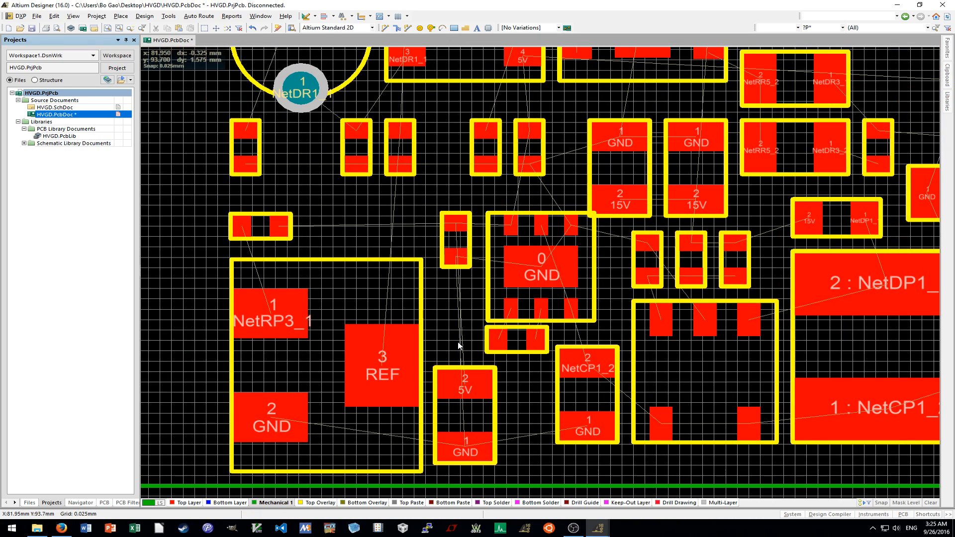
{"action": "scroll", "coordinate": [459, 347], "scroll_direction": "up", "scroll_amount": 2, "text": "ctrl"}
{"action": "scroll", "coordinate": [449, 169], "scroll_direction": "up", "scroll_amount": 2, "text": "ctrl"}
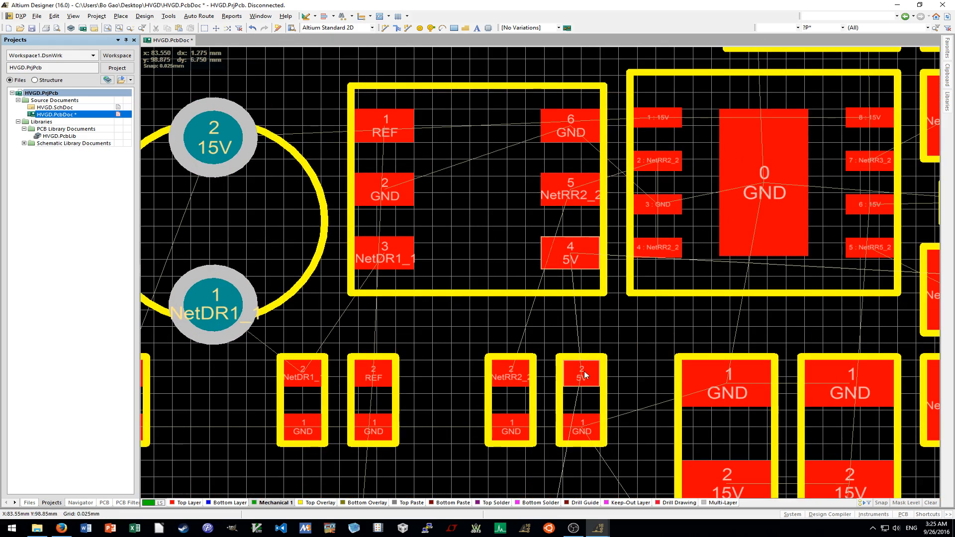
{"action": "scroll", "coordinate": [583, 376], "scroll_direction": "down", "scroll_amount": 2, "text": "ctrl"}
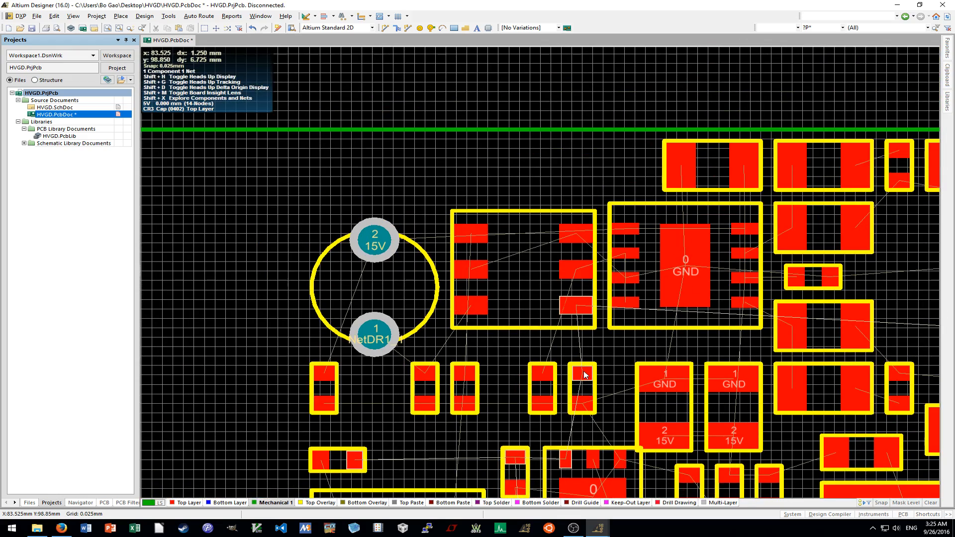
{"action": "scroll", "coordinate": [584, 375], "scroll_direction": "up", "scroll_amount": 1, "text": "ctrl"}
{"action": "scroll", "coordinate": [584, 375], "scroll_direction": "down", "scroll_amount": 1, "text": "ctrl"}
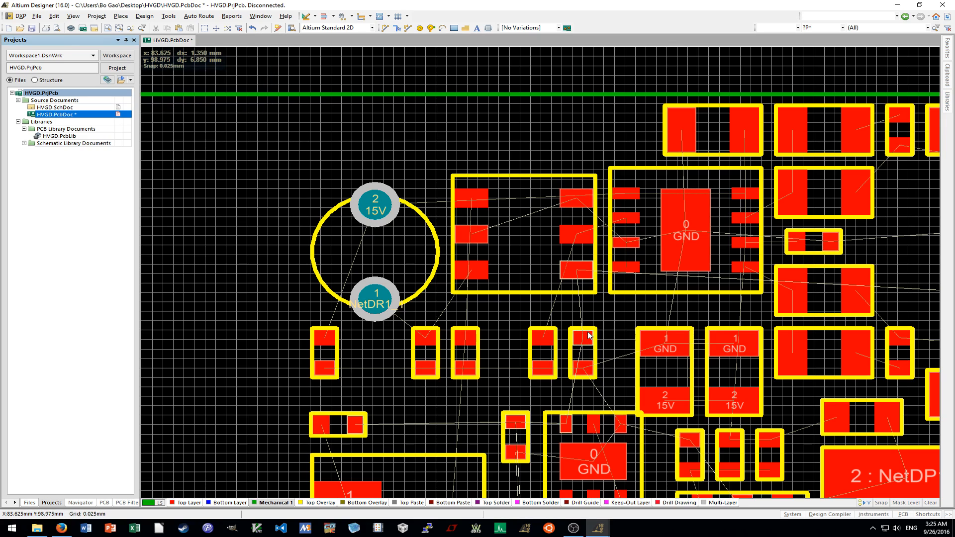
{"action": "scroll", "coordinate": [586, 333], "scroll_direction": "right", "scroll_amount": 5, "text": "shift"}
{"action": "scroll", "coordinate": [587, 337], "scroll_direction": "left", "scroll_amount": 2, "text": "shift"}
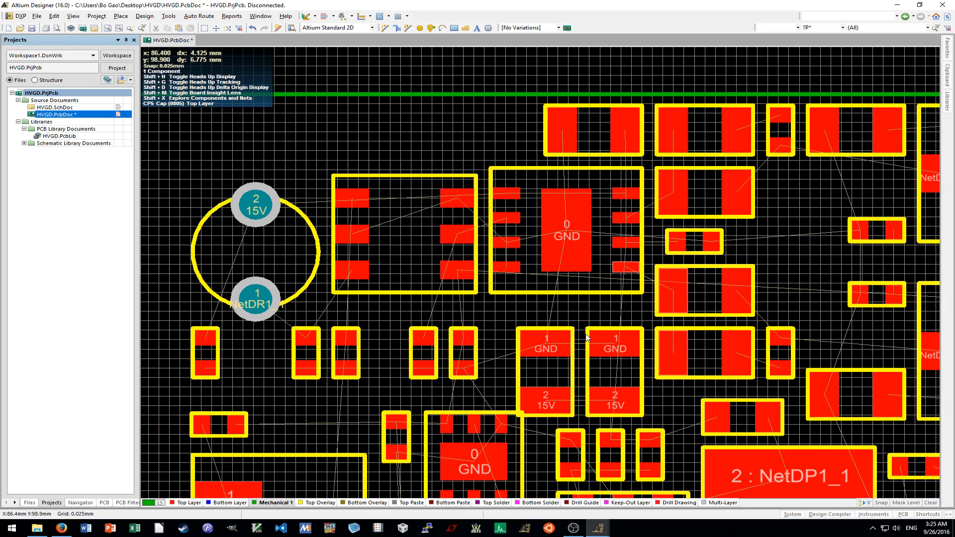
{"action": "scroll", "coordinate": [586, 336], "scroll_direction": "left", "scroll_amount": 4, "text": "shift"}
{"action": "scroll", "coordinate": [587, 336], "scroll_direction": "down", "scroll_amount": 5}
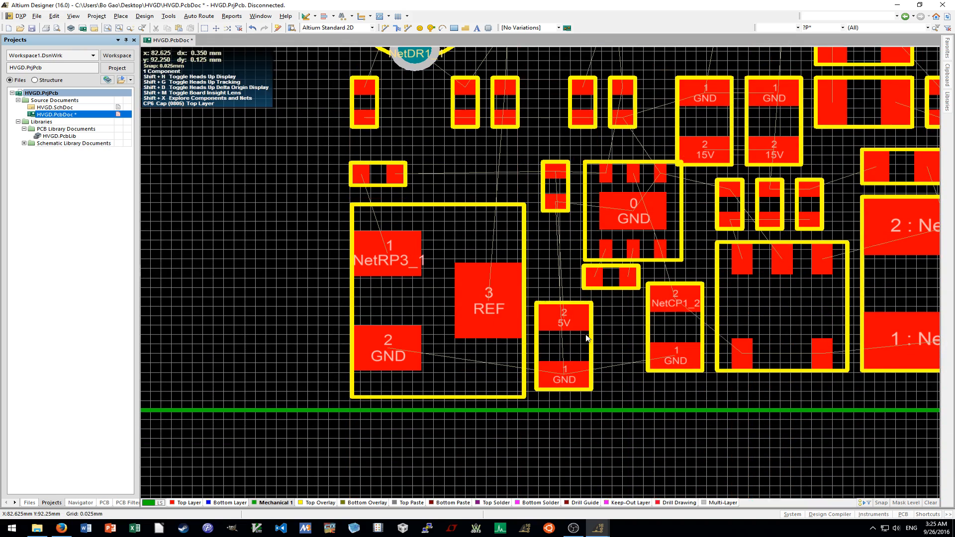
Delete the 0805 5V-to-GND capacitor CP6 beside the REF potentiometer RP4.
{"action": "scroll", "coordinate": [586, 338], "scroll_direction": "up", "scroll_amount": 3, "text": "ctrl"}
{"action": "scroll", "coordinate": [586, 337], "scroll_direction": "down", "scroll_amount": 3, "text": "ctrl"}
{"action": "scroll", "coordinate": [586, 339], "scroll_direction": "right", "scroll_amount": 3, "text": "shift"}
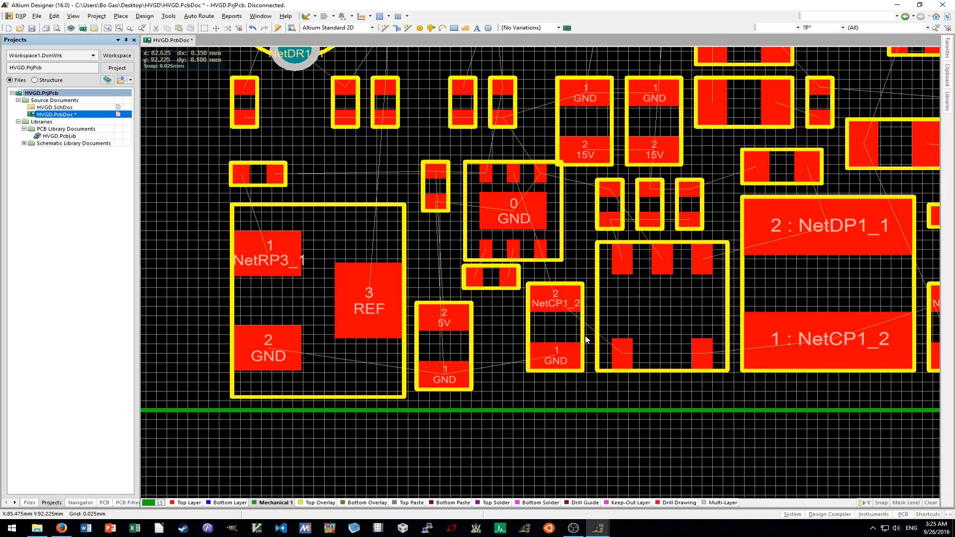
{"action": "left_click", "coordinate": [452, 350]}
{"action": "key", "text": "Delete"}
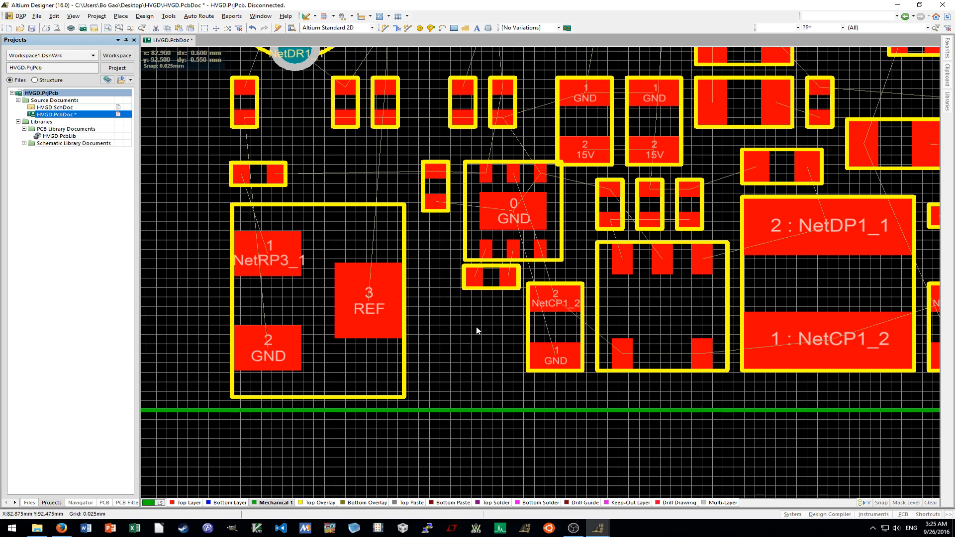
Rotate the small NetCP8 capacitor to vertical and place it below UP2, with clearance from UP2's lower pads.
{"action": "scroll", "coordinate": [495, 291], "scroll_direction": "up", "scroll_amount": 3, "text": "ctrl"}
{"action": "left_click_drag", "start_coordinate": [499, 267], "coordinate": [459, 331]}
{"action": "key", "text": "space"}
{"action": "scroll", "coordinate": [517, 334], "scroll_direction": "down", "scroll_amount": 3, "text": "ctrl"}
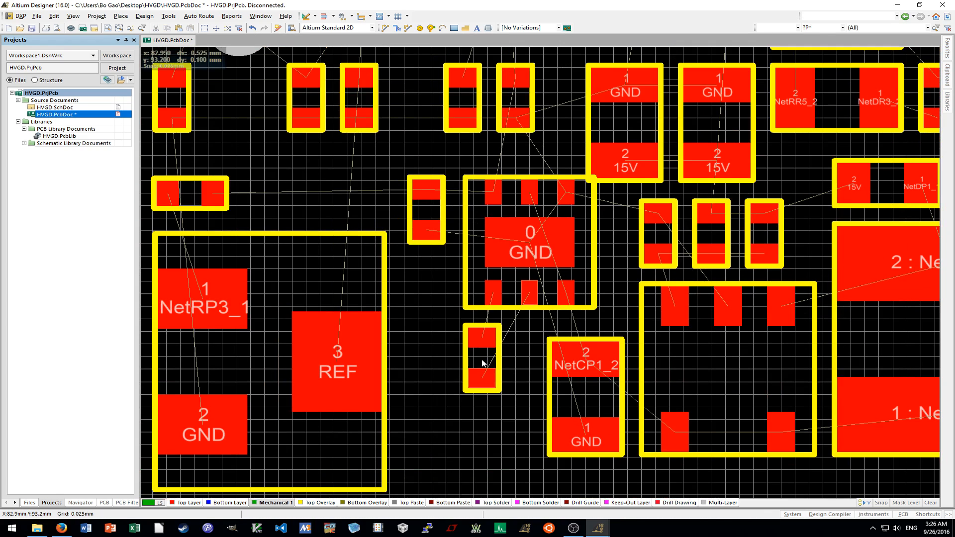
{"action": "left_click_drag", "start_coordinate": [481, 362], "coordinate": [481, 397]}
Try rotating UP2 a quarter turn so pads 1 to 3 face the REF potentiometer.
{"action": "scroll", "coordinate": [513, 317], "scroll_direction": "up", "scroll_amount": 1, "text": "ctrl"}
{"action": "mouse_move", "coordinate": [517, 250]}
{"action": "left_mouse_down"}
{"action": "mouse_move", "coordinate": [522, 279]}
{"action": "mouse_move", "coordinate": [530, 261]}
{"action": "left_mouse_up"}
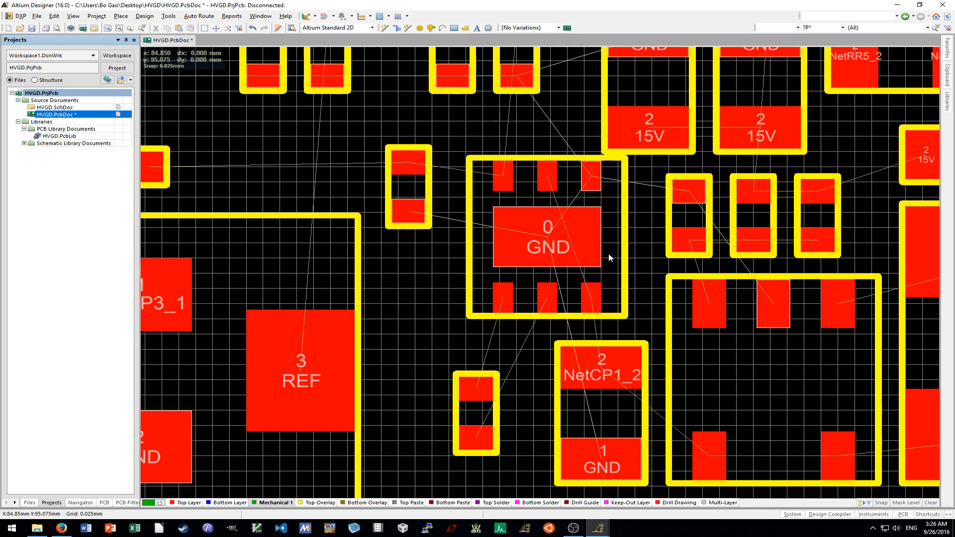
{"action": "left_click", "coordinate": [607, 257]}
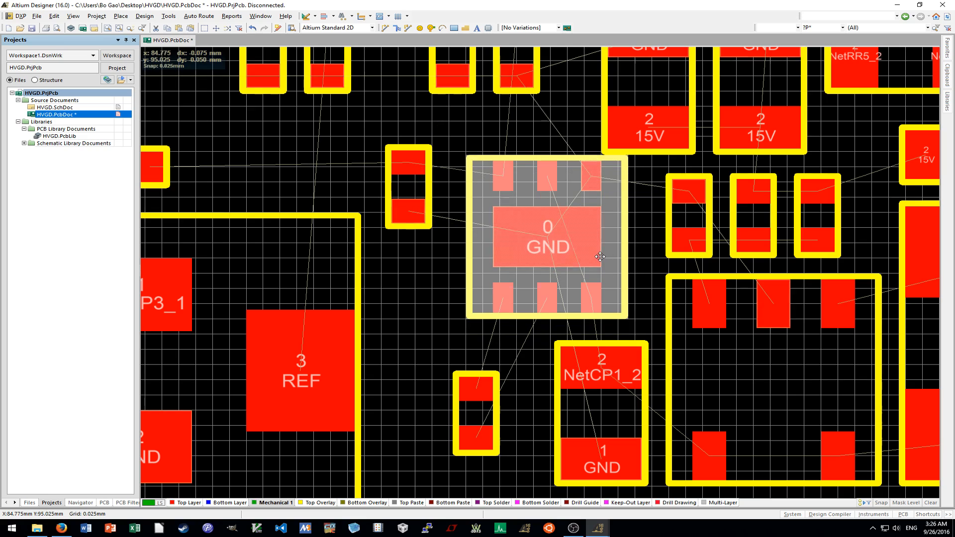
{"action": "left_click_drag", "start_coordinate": [601, 257], "coordinate": [564, 257]}
{"action": "key", "text": "Page_Up"}
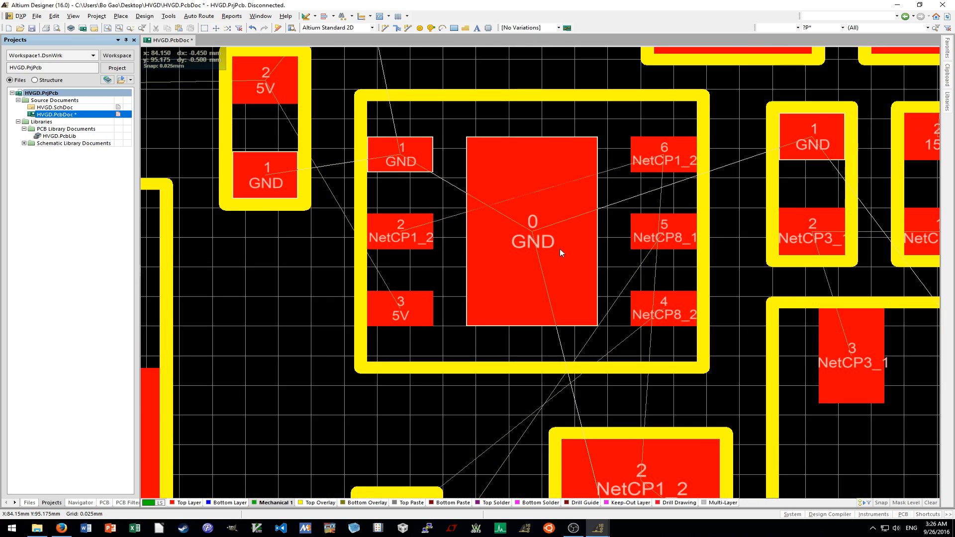
{"action": "key", "text": "Page_Down"}
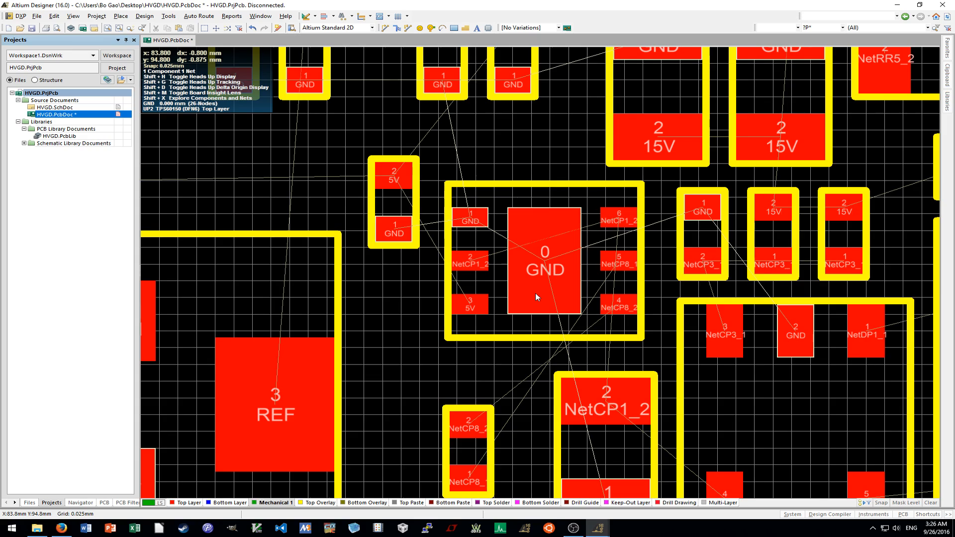
Move the small 5V capacitor below UP2's 5V pad and shift UP2 toward the REF potentiometer.
{"action": "right_click_drag", "start_coordinate": [535, 294], "coordinate": [615, 293]}
{"action": "left_click_drag", "start_coordinate": [473, 240], "coordinate": [478, 426]}
{"action": "left_click_drag", "start_coordinate": [612, 290], "coordinate": [550, 286]}
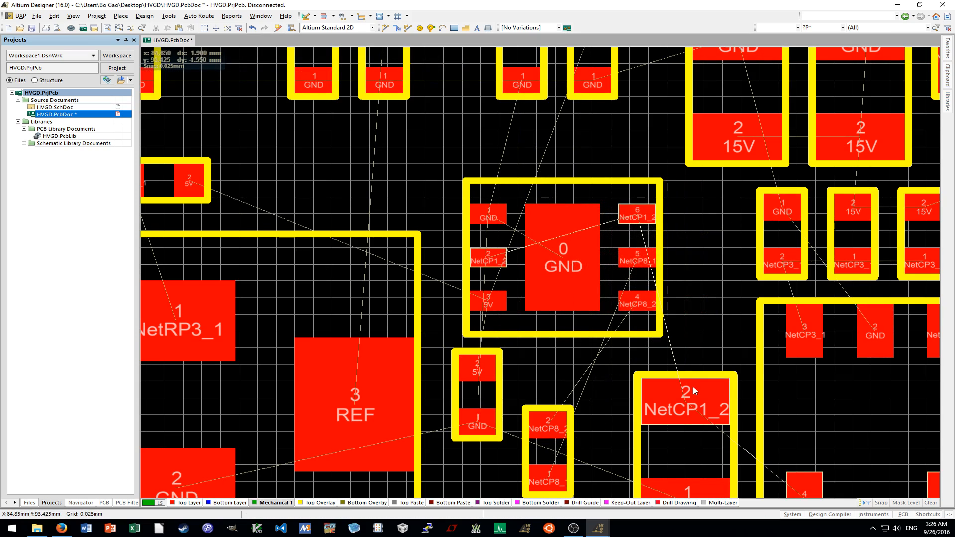
Rotate UP2 back so its pad rows lie above and below the GND pad, and place it above the NetCP8 capacitor.
{"action": "right_click_drag", "start_coordinate": [693, 387], "coordinate": [614, 387]}
{"action": "key", "text": "shift"}
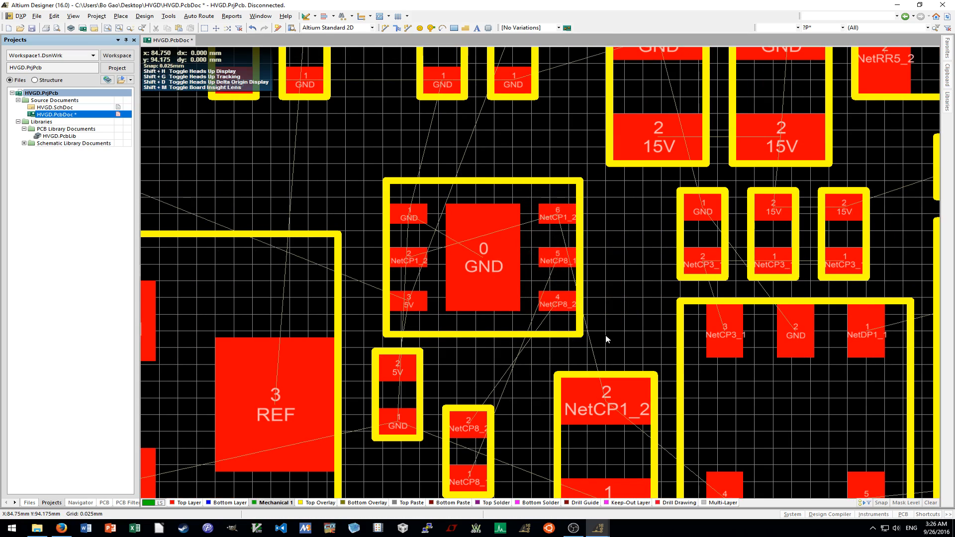
{"action": "key", "text": "space"}
{"action": "left_click_drag", "start_coordinate": [532, 262], "coordinate": [467, 289]}
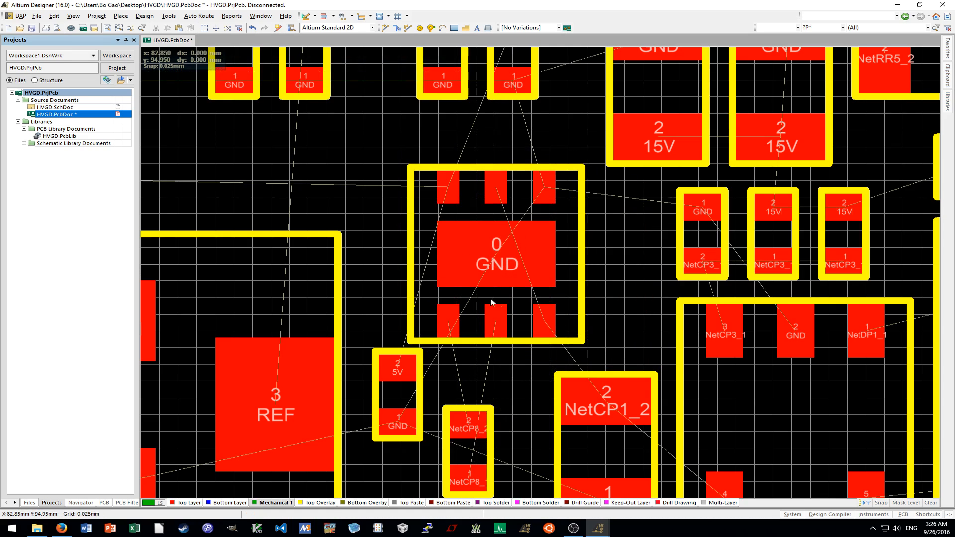
Move the left 15V capacitor of the pair near UP2 to the board's upper edge, rotated horizontally, above the six-pin part.
{"action": "scroll", "coordinate": [490, 303], "scroll_direction": "down", "scroll_amount": 1}
{"action": "scroll", "coordinate": [516, 309], "scroll_direction": "down", "scroll_amount": 5, "text": "ctrl"}
{"action": "scroll", "coordinate": [567, 318], "scroll_direction": "up", "scroll_amount": 4}
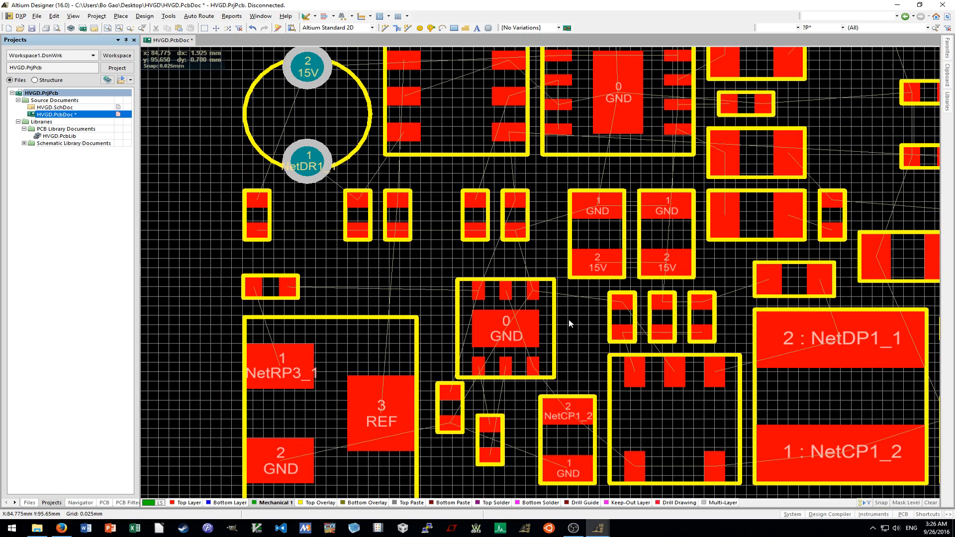
{"action": "scroll", "coordinate": [570, 319], "scroll_direction": "down", "scroll_amount": 1, "text": "ctrl"}
{"action": "left_click_drag", "start_coordinate": [599, 325], "coordinate": [400, 135]}
{"action": "key", "text": "space"}
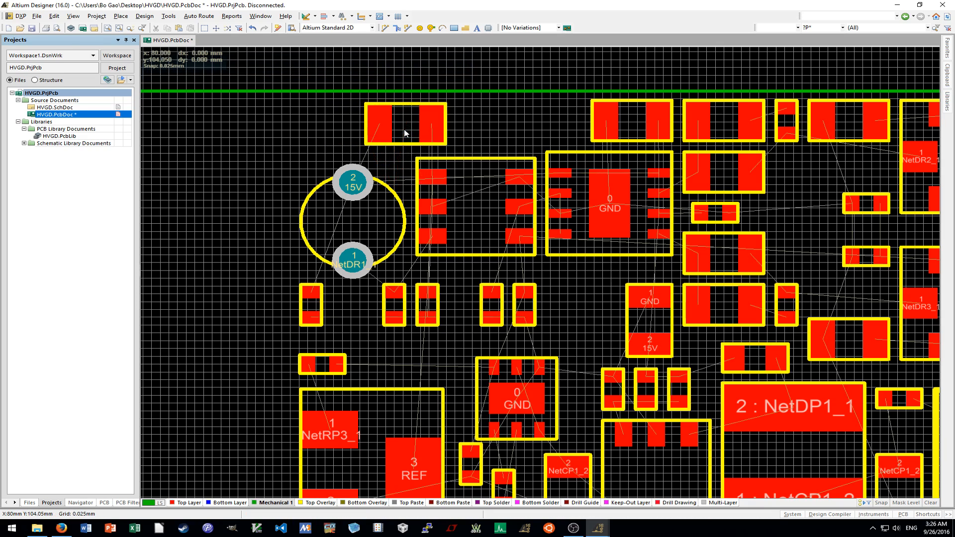
{"action": "scroll", "coordinate": [403, 137], "scroll_direction": "up", "scroll_amount": 2, "text": "ctrl"}
{"action": "right_click_drag", "start_coordinate": [405, 139], "coordinate": [441, 127]}
{"action": "left_click_drag", "start_coordinate": [441, 128], "coordinate": [530, 122]}
{"action": "scroll", "coordinate": [655, 196], "scroll_direction": "down", "scroll_amount": 4, "text": "ctrl"}
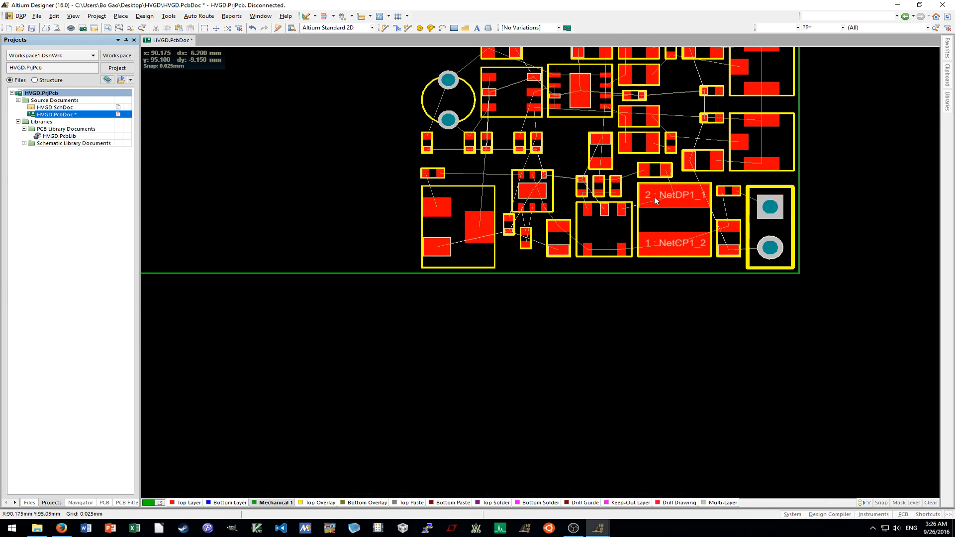
Place UP2 just above the large NetCP1_2 capacitor, aligning their right edges and leaving a small gap.
{"action": "scroll", "coordinate": [557, 213], "scroll_direction": "up", "scroll_amount": 4, "text": "ctrl"}
{"action": "left_click_drag", "start_coordinate": [549, 207], "coordinate": [569, 202]}
{"action": "left_click", "coordinate": [590, 130]}
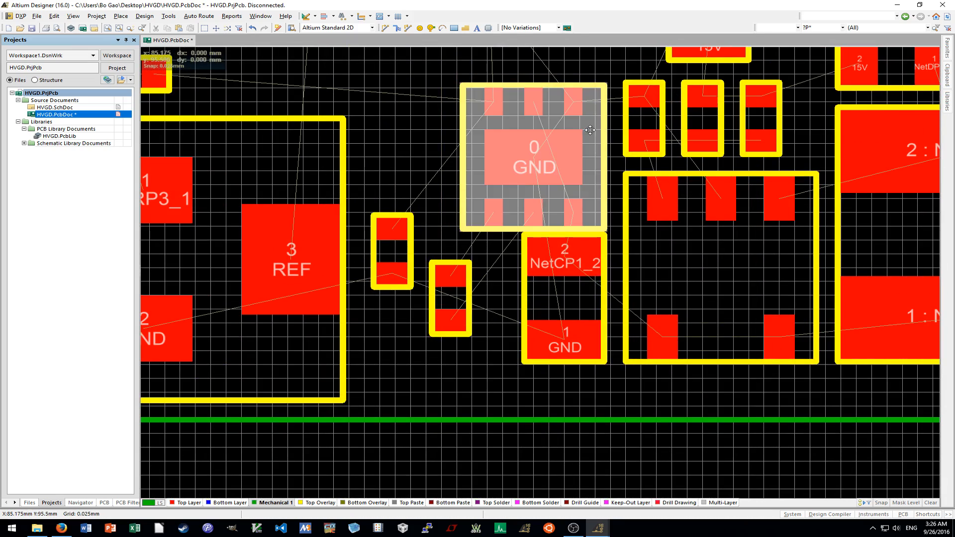
{"action": "scroll", "coordinate": [590, 130], "scroll_direction": "up", "scroll_amount": 3}
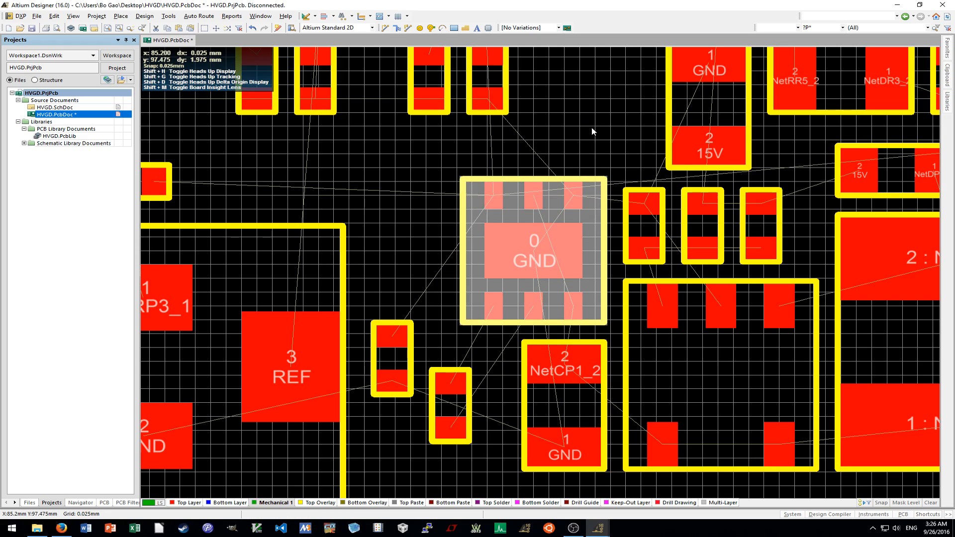
{"action": "left_click", "coordinate": [587, 131]}
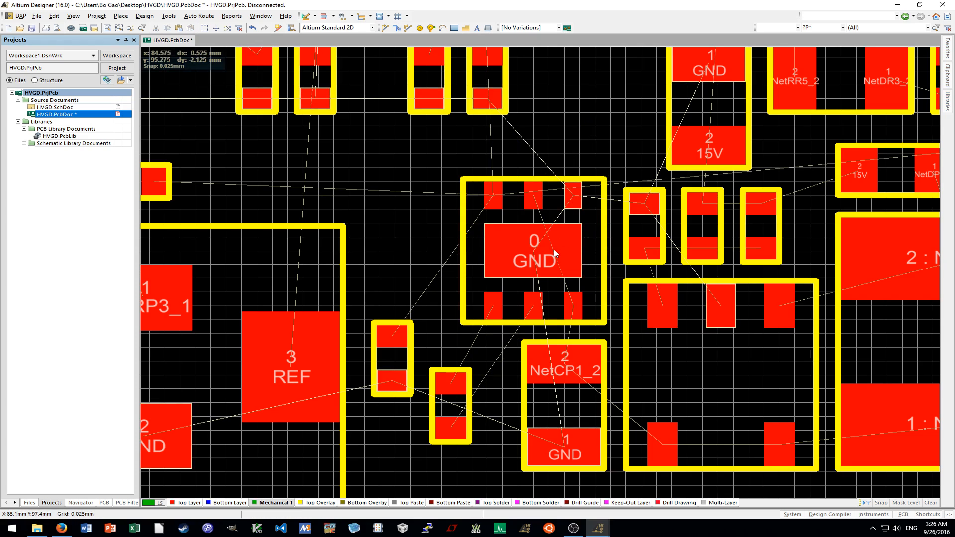
Place the NetCP8 capacitor under UP2, aligned with UP2's left edge and level with the NetCP1_2 capacitor's top.
{"action": "left_click_drag", "start_coordinate": [447, 402], "coordinate": [474, 369]}
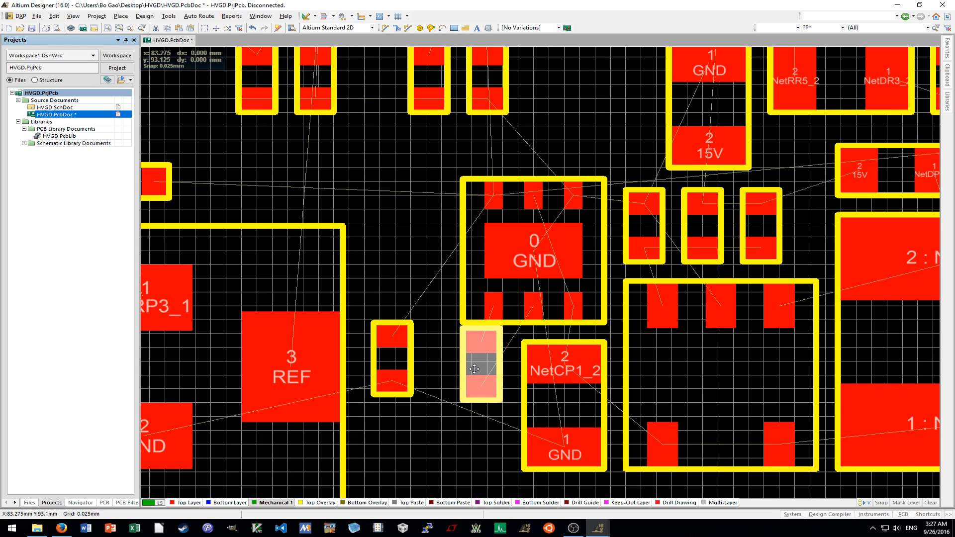
{"action": "left_click", "coordinate": [451, 429]}
{"action": "scroll", "coordinate": [418, 373], "scroll_direction": "up", "scroll_amount": 6, "text": "ctrl"}
{"action": "scroll", "coordinate": [413, 375], "scroll_direction": "up", "scroll_amount": 1}
Move the small 5V capacitor up beside UP2's 5V pad, between UP2 and the REF potentiometer.
{"action": "left_click_drag", "start_coordinate": [388, 398], "coordinate": [442, 213]}
{"action": "scroll", "coordinate": [441, 214], "scroll_direction": "down", "scroll_amount": 1, "text": "ctrl"}
{"action": "scroll", "coordinate": [441, 214], "scroll_direction": "down", "scroll_amount": 2, "text": "ctrl"}
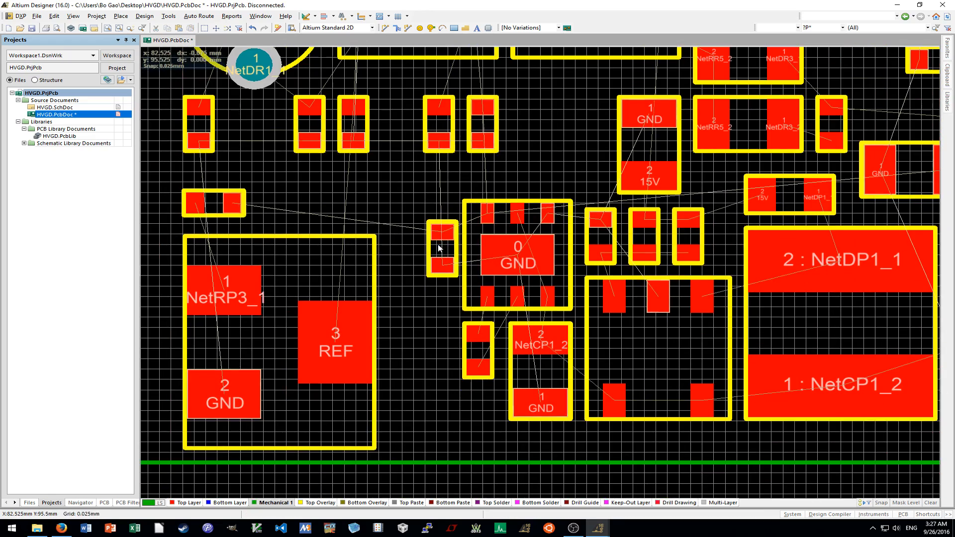
{"action": "scroll", "coordinate": [438, 244], "scroll_direction": "up", "scroll_amount": 1, "text": "ctrl"}
{"action": "scroll", "coordinate": [439, 259], "scroll_direction": "up", "scroll_amount": 2}
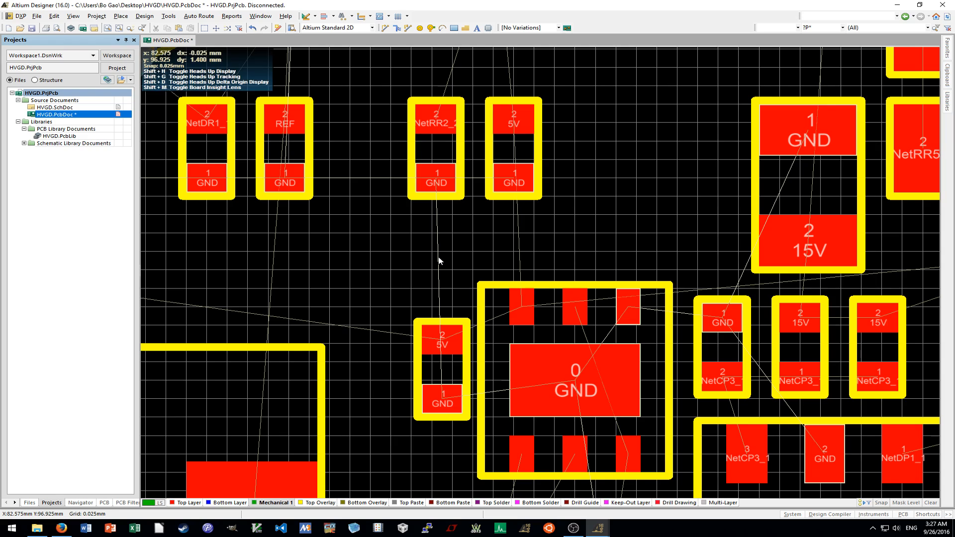
Move the small 5V capacitor into the capacitor row above UP2, standing vertically to the right of CR3.
{"action": "scroll", "coordinate": [445, 323], "scroll_direction": "down", "scroll_amount": 1, "text": "ctrl"}
{"action": "scroll", "coordinate": [441, 373], "scroll_direction": "up", "scroll_amount": 2, "text": "ctrl"}
{"action": "left_click_drag", "start_coordinate": [441, 373], "coordinate": [603, 214]}
{"action": "key", "text": "space"}
{"action": "scroll", "coordinate": [596, 278], "scroll_direction": "down", "scroll_amount": 3, "text": "ctrl"}
{"action": "left_click_drag", "start_coordinate": [594, 271], "coordinate": [609, 219]}
{"action": "key", "text": "space"}
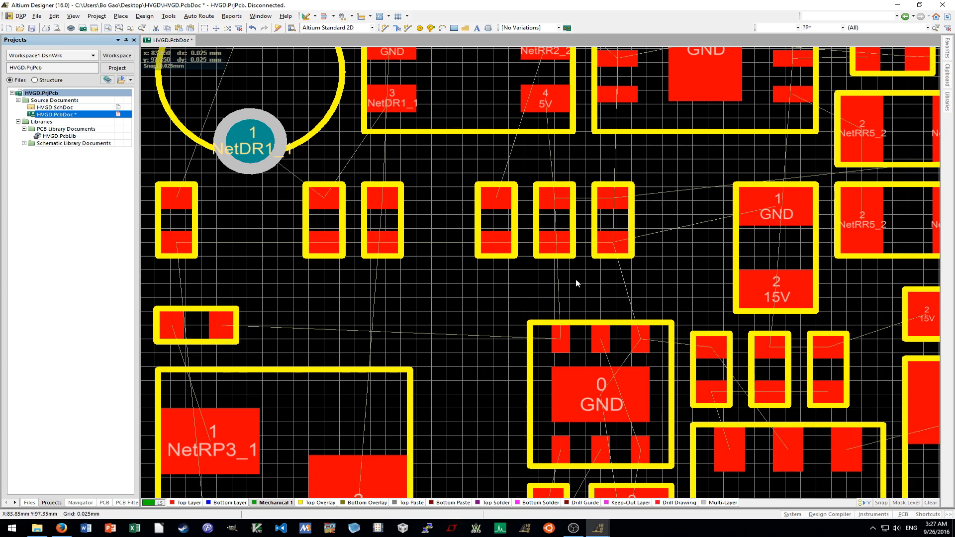
Move the small NetRP3_1-to-5V part from above RP4 into the gap between RP4 and UP2.
{"action": "scroll", "coordinate": [577, 280], "scroll_direction": "left", "scroll_amount": 4, "text": "shift"}
{"action": "scroll", "coordinate": [590, 280], "scroll_direction": "down", "scroll_amount": 4}
{"action": "scroll", "coordinate": [598, 277], "scroll_direction": "down", "scroll_amount": 2, "text": "ctrl"}
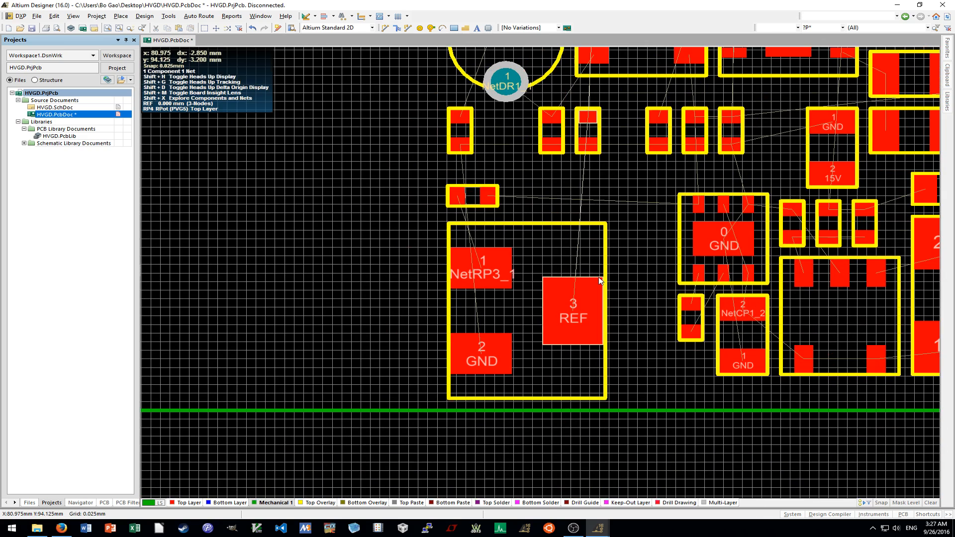
{"action": "scroll", "coordinate": [599, 281], "scroll_direction": "up", "scroll_amount": 1, "text": "ctrl"}
{"action": "left_click_drag", "start_coordinate": [474, 194], "coordinate": [665, 200]}
Move the potentiometer RP4 up so its lower edge lines up with the NetCP1_2 capacitor's lower edge.
{"action": "left_click_drag", "start_coordinate": [534, 286], "coordinate": [533, 258]}
{"action": "scroll", "coordinate": [452, 354], "scroll_direction": "down", "scroll_amount": 2}
{"action": "scroll", "coordinate": [453, 354], "scroll_direction": "up", "scroll_amount": 4, "text": "ctrl"}
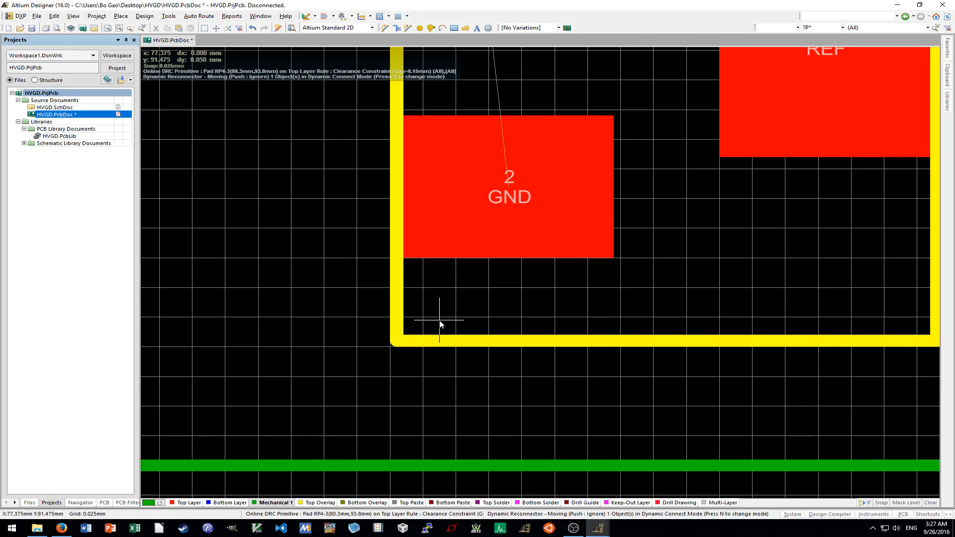
{"action": "scroll", "coordinate": [440, 322], "scroll_direction": "down", "scroll_amount": 4, "text": "ctrl"}
{"action": "scroll", "coordinate": [440, 323], "scroll_direction": "down", "scroll_amount": 2, "text": "ctrl"}
Fine-position the NetRP3_1-to-5V part between RP4 and UP2, level with RP4's top edge.
{"action": "scroll", "coordinate": [562, 211], "scroll_direction": "up", "scroll_amount": 4, "text": "ctrl"}
{"action": "left_click_drag", "start_coordinate": [563, 211], "coordinate": [560, 224]}
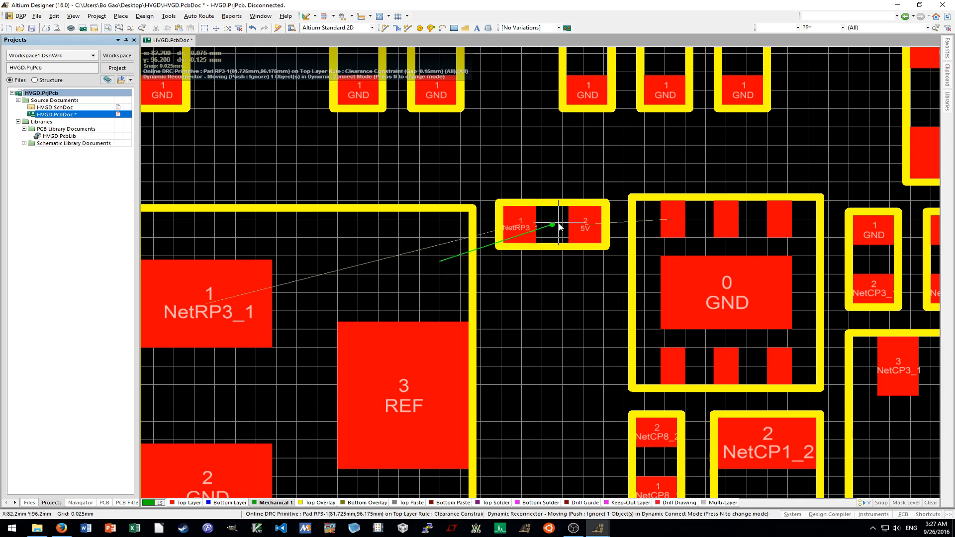
{"action": "left_click_drag", "start_coordinate": [560, 226], "coordinate": [559, 229]}
{"action": "scroll", "coordinate": [559, 229], "scroll_direction": "down", "scroll_amount": 2, "text": "ctrl"}
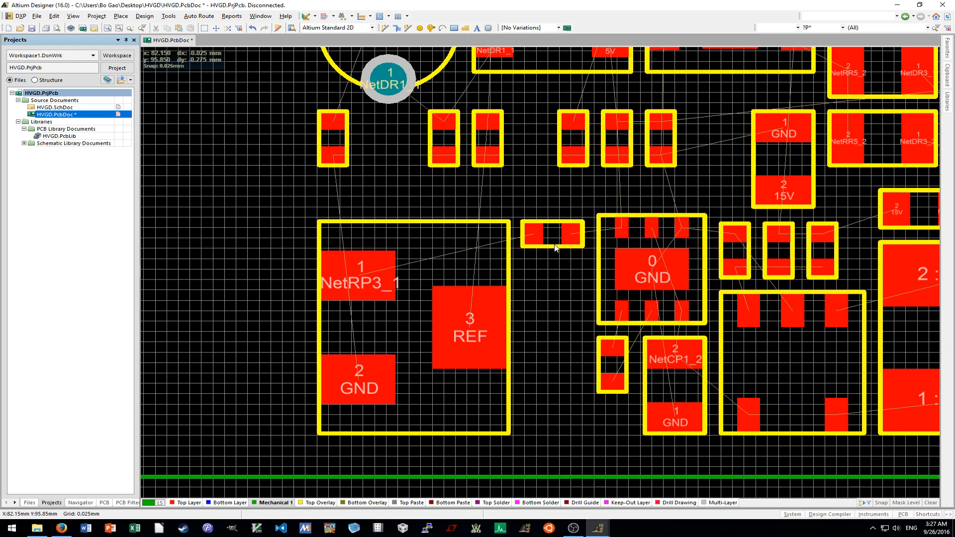
{"action": "scroll", "coordinate": [555, 248], "scroll_direction": "up", "scroll_amount": 3, "text": "ctrl"}
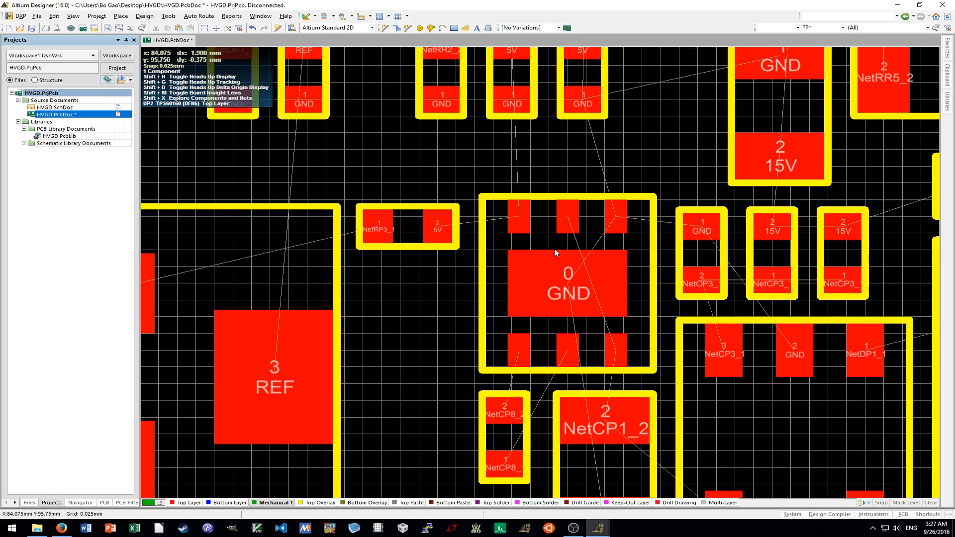
{"action": "scroll", "coordinate": [554, 249], "scroll_direction": "right", "scroll_amount": 1, "text": "shift"}
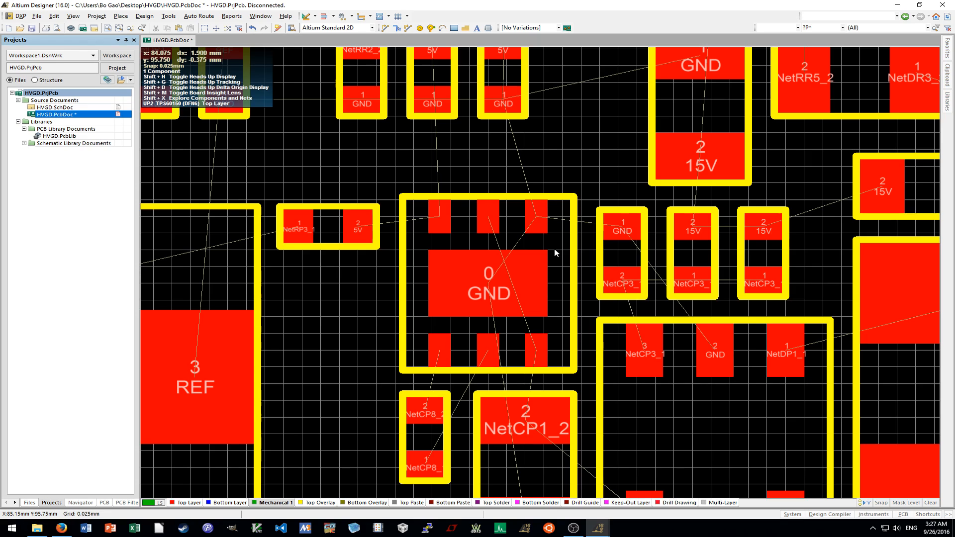
{"action": "key", "text": "s"}
{"action": "key", "text": "i"}
{"action": "left_click", "coordinate": [227, 167]}
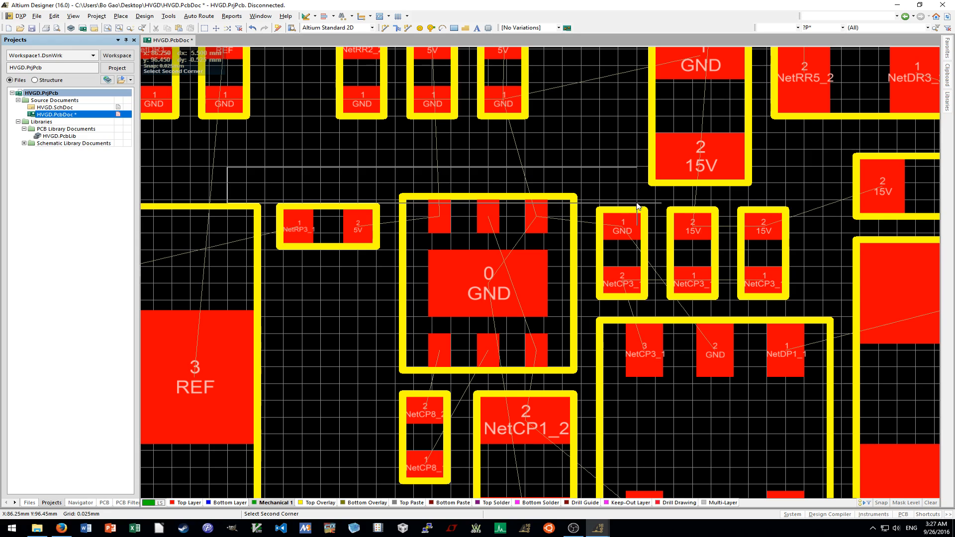
{"action": "left_click", "coordinate": [629, 189]}
{"action": "scroll", "coordinate": [619, 171], "scroll_direction": "up", "scroll_amount": 1}
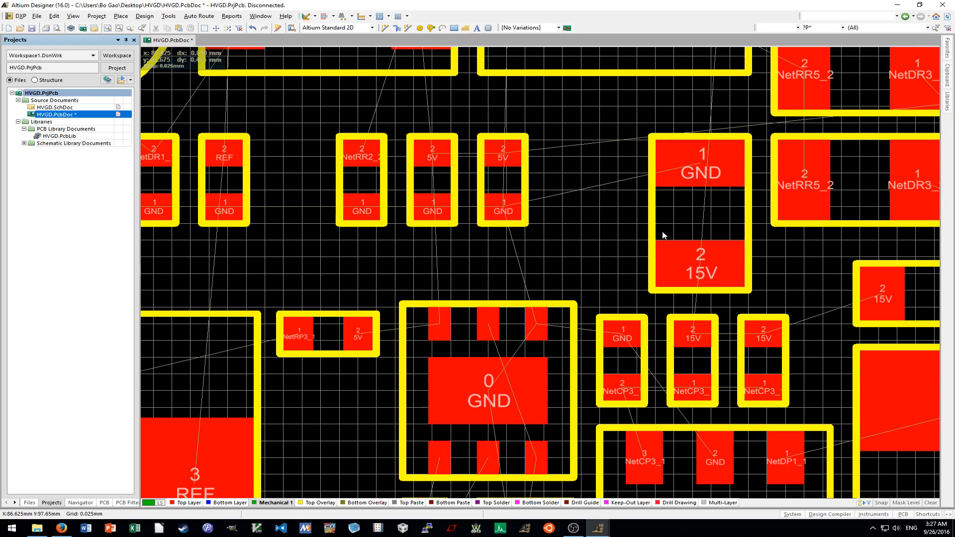
{"action": "scroll", "coordinate": [586, 207], "scroll_direction": "down", "scroll_amount": 1}
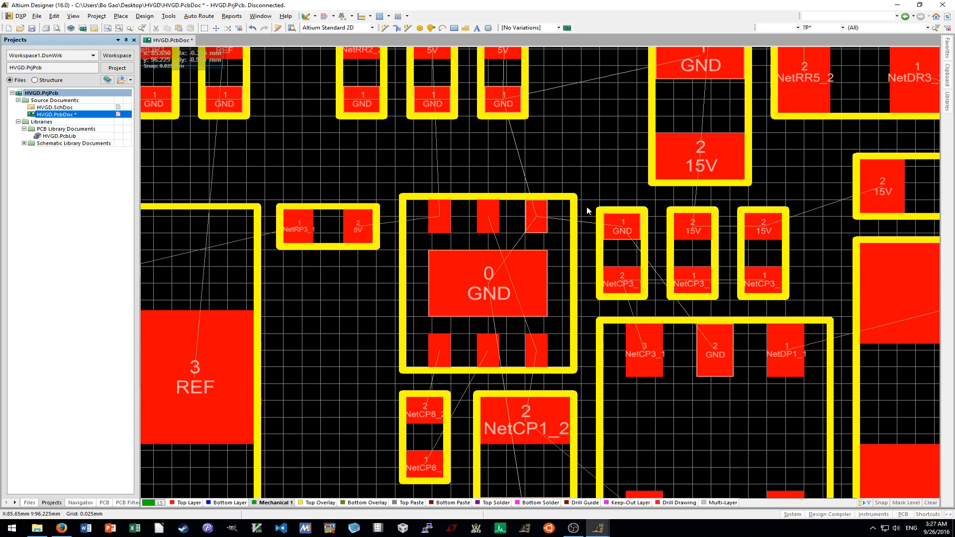
Nudge the three small capacitors beside UP2 up and UP2 down so their upper edges line up with RP4's upper edge.
{"action": "left_click", "coordinate": [826, 311]}
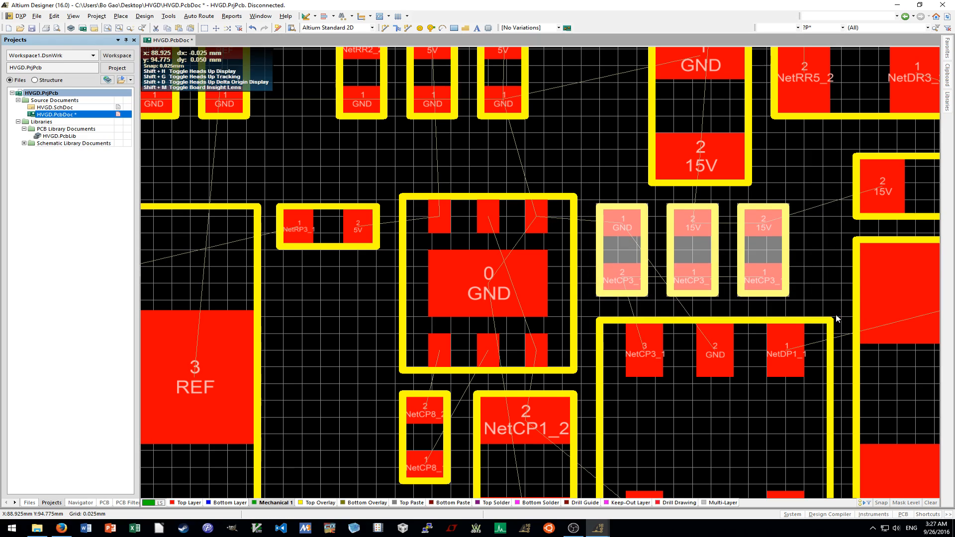
{"action": "left_click", "coordinate": [542, 206]}
{"action": "left_click_drag", "start_coordinate": [548, 241], "coordinate": [548, 247]}
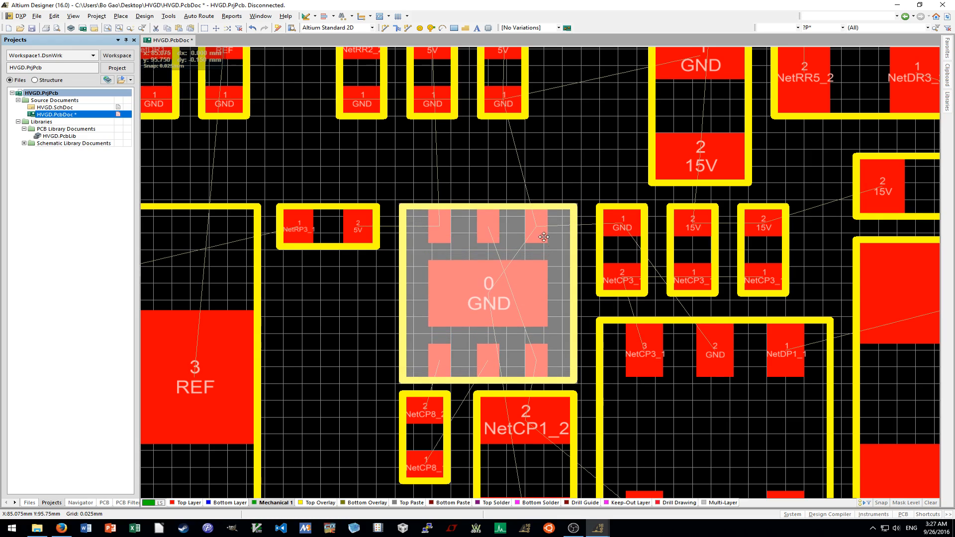
{"action": "left_click", "coordinate": [561, 158]}
Move CP8 aside toward RP4 and rotate the NetCP1_2-to-GND capacitor to lie horizontally below UP2, level with RP4's lower edge.
{"action": "scroll", "coordinate": [565, 180], "scroll_direction": "down", "scroll_amount": 3}
{"action": "scroll", "coordinate": [544, 243], "scroll_direction": "up", "scroll_amount": 1, "text": "shift"}
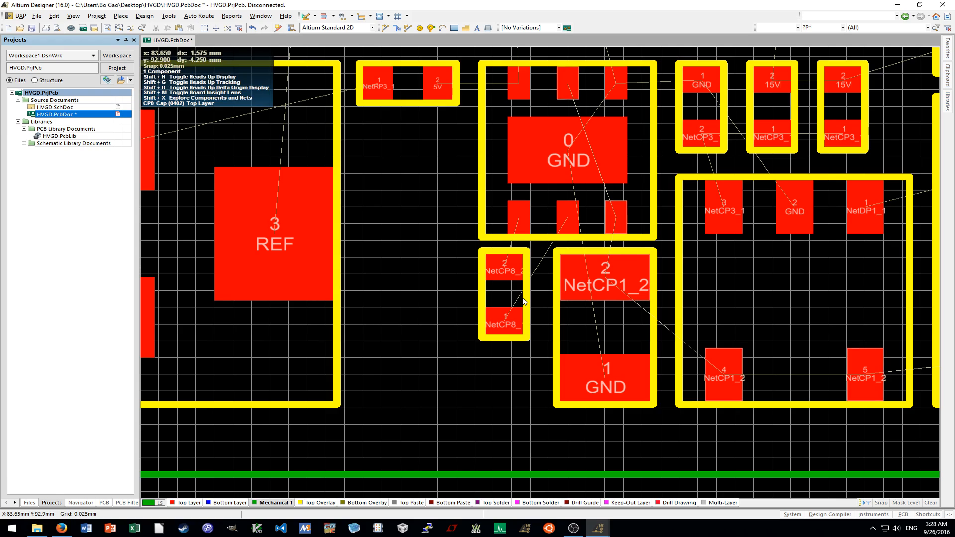
{"action": "left_click_drag", "start_coordinate": [504, 295], "coordinate": [405, 253]}
{"action": "left_click_drag", "start_coordinate": [580, 322], "coordinate": [565, 374]}
{"action": "key", "text": "space"}
{"action": "key", "text": "space"}
{"action": "key", "text": "space"}
{"action": "scroll", "coordinate": [574, 368], "scroll_direction": "up", "scroll_amount": 1, "text": "ctrl"}
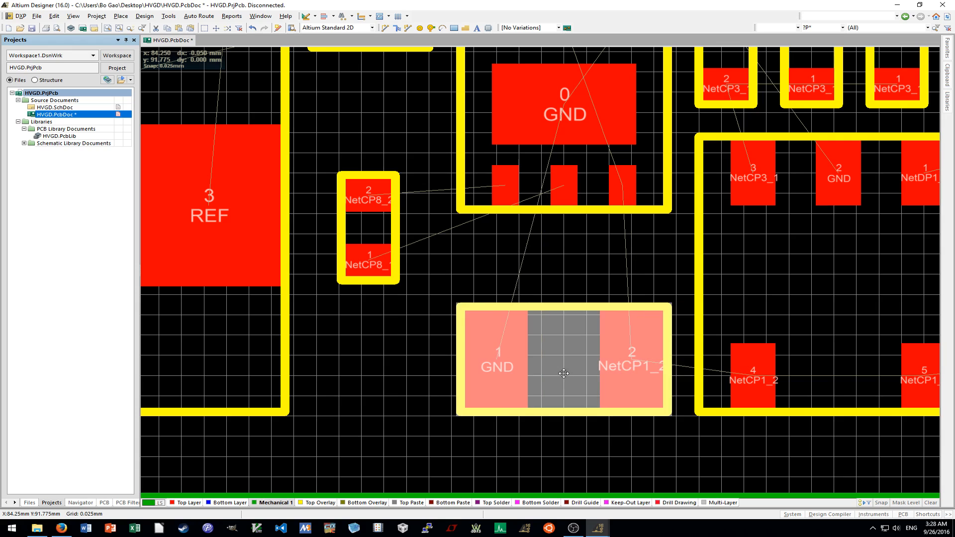
{"action": "left_click", "coordinate": [378, 356]}
Rotate CP8 to horizontal and fit it between UP2 and the NetCP1_2-to-GND capacitor, flush with their left edges.
{"action": "scroll", "coordinate": [393, 348], "scroll_direction": "up", "scroll_amount": 1}
{"action": "left_click_drag", "start_coordinate": [356, 255], "coordinate": [515, 285]}
{"action": "key", "text": "space"}
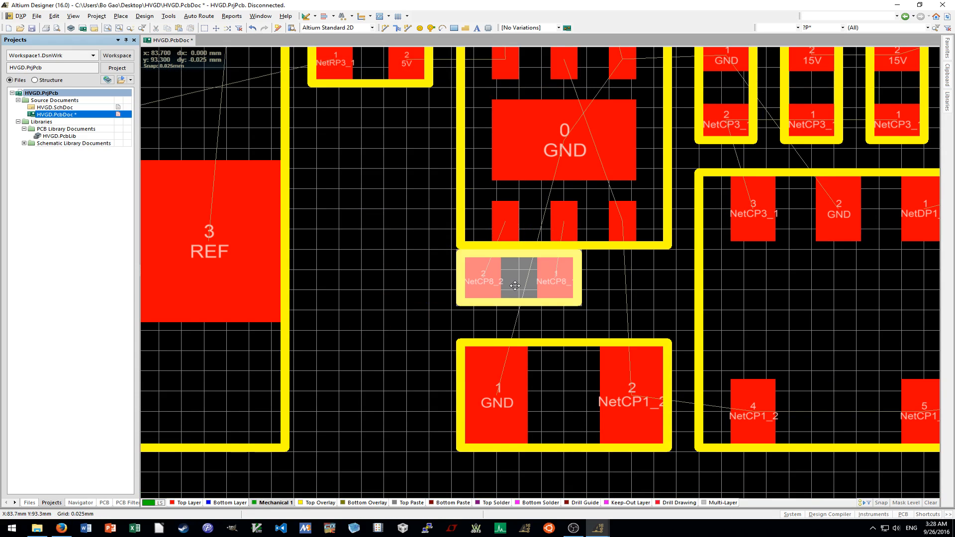
{"action": "left_click", "coordinate": [366, 288]}
{"action": "scroll", "coordinate": [366, 288], "scroll_direction": "down", "scroll_amount": 1, "text": "ctrl"}
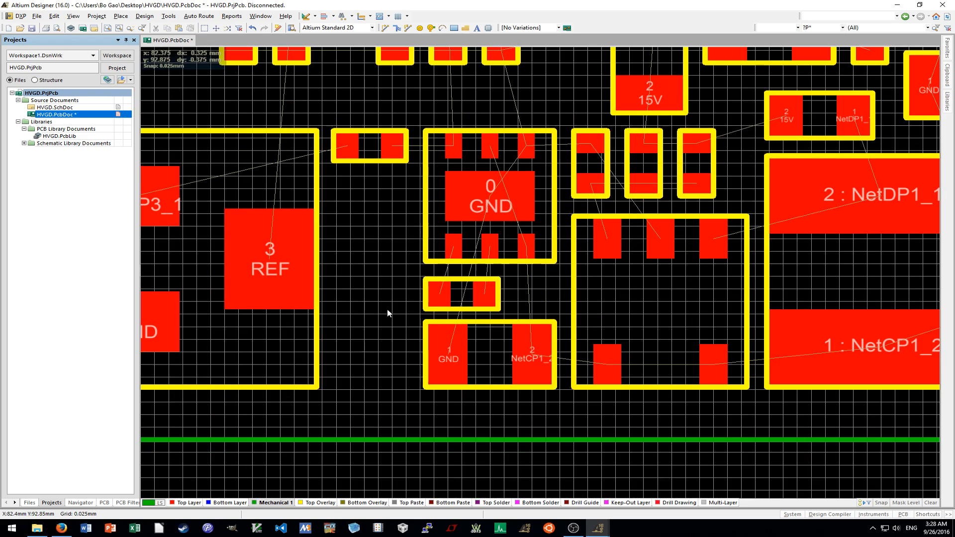
{"action": "left_click_drag", "start_coordinate": [460, 295], "coordinate": [459, 293]}
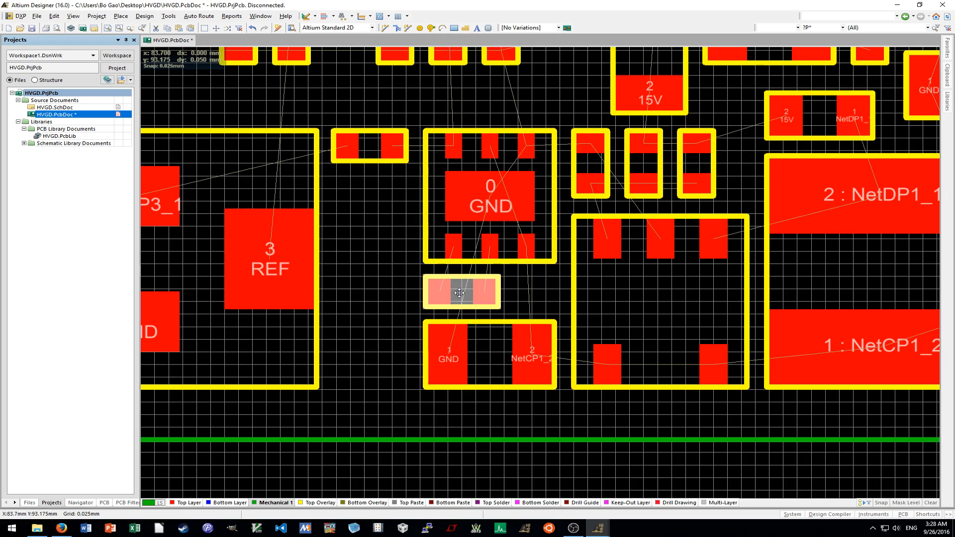
{"action": "left_click", "coordinate": [377, 302]}
Measure the horizontal gaps from the NetRP3_1-to-5V part to RP4 on one side and UP2 on the other.
{"action": "scroll", "coordinate": [378, 302], "scroll_direction": "up", "scroll_amount": 2}
{"action": "scroll", "coordinate": [438, 324], "scroll_direction": "up", "scroll_amount": 1, "text": "shift"}
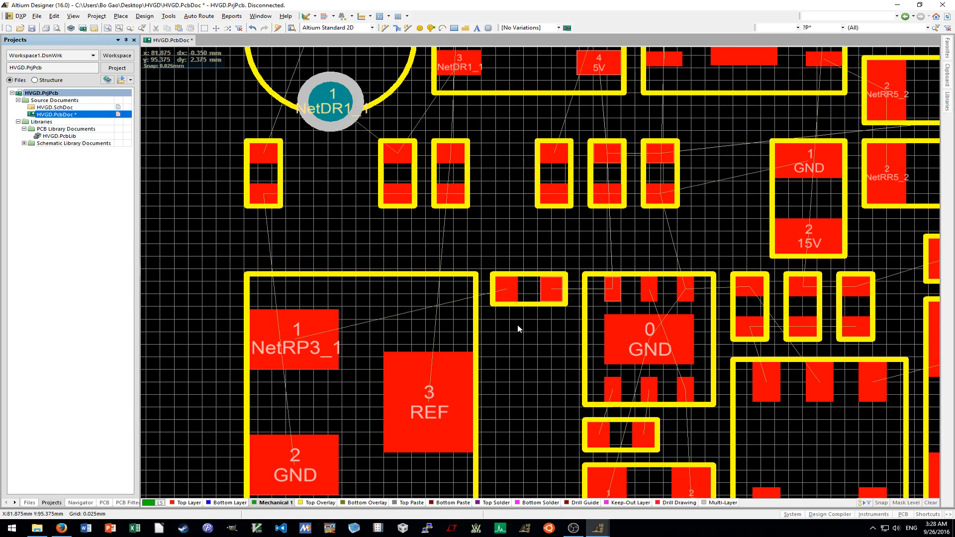
{"action": "scroll", "coordinate": [527, 326], "scroll_direction": "up", "scroll_amount": 2, "text": "ctrl"}
{"action": "mouse_move", "coordinate": [534, 283]}
{"action": "left_mouse_down"}
{"action": "mouse_move", "coordinate": [511, 270]}
{"action": "mouse_move", "coordinate": [562, 266]}
{"action": "mouse_move", "coordinate": [532, 267]}
{"action": "left_mouse_up"}
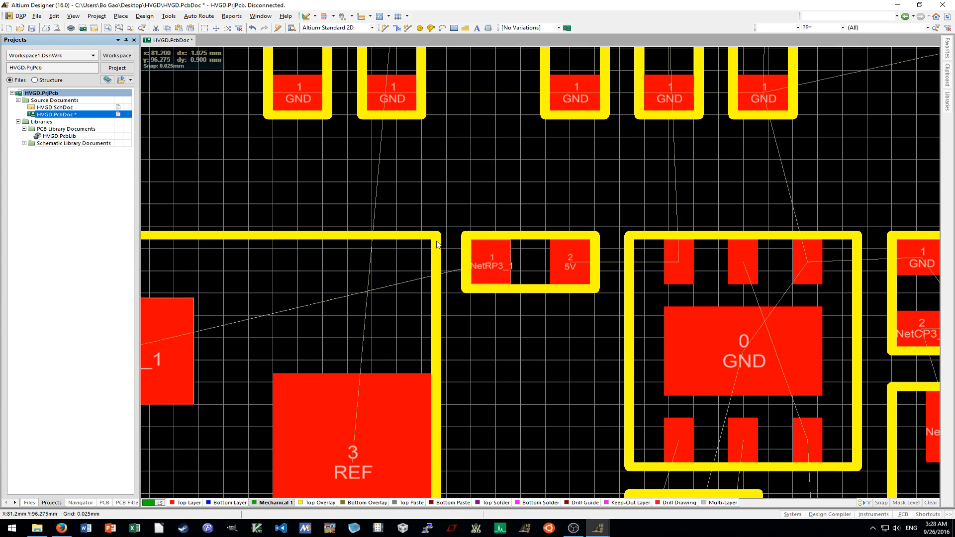
{"action": "scroll", "coordinate": [440, 244], "scroll_direction": "up", "scroll_amount": 2, "text": "ctrl"}
{"action": "key", "text": "ctrl+m"}
{"action": "left_click", "coordinate": [448, 258]}
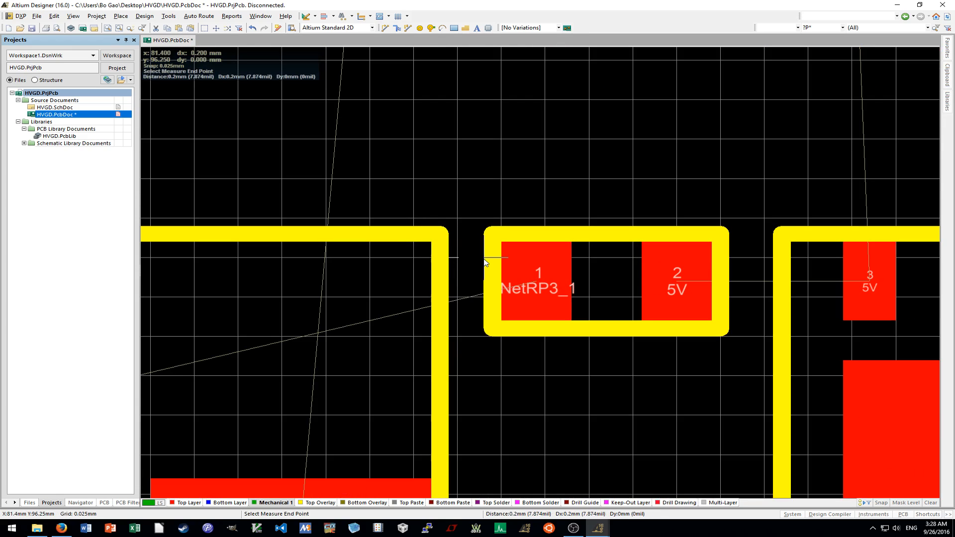
{"action": "right_click", "coordinate": [483, 259]}
{"action": "left_click", "coordinate": [732, 261]}
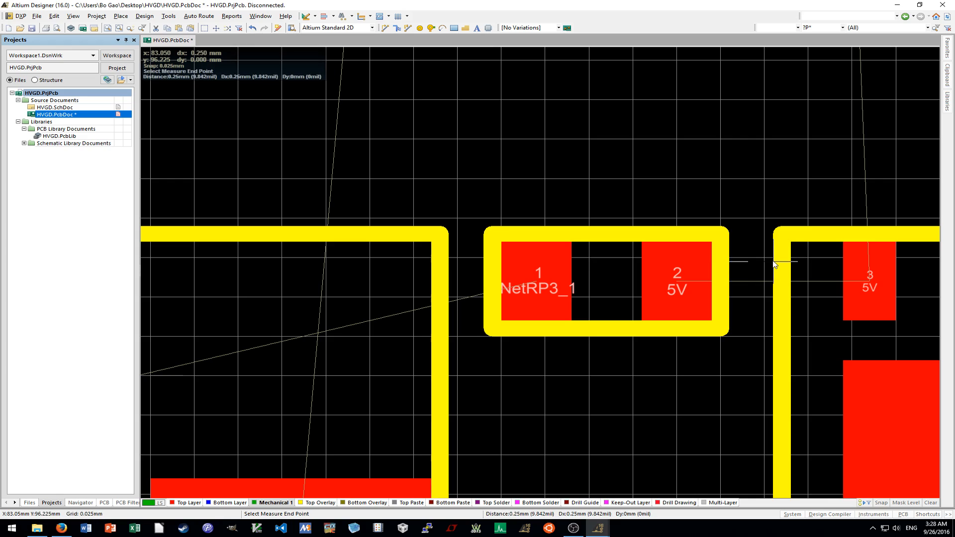
{"action": "right_click", "coordinate": [773, 262]}
{"action": "right_click", "coordinate": [747, 313]}
Measure the horizontal clearance between the round NetDI1_1 component and the round NetDR1_1 component across the board's empty middle.
{"action": "scroll", "coordinate": [745, 314], "scroll_direction": "down", "scroll_amount": 9, "text": "ctrl"}
{"action": "scroll", "coordinate": [745, 314], "scroll_direction": "down", "scroll_amount": 5, "text": "shift"}
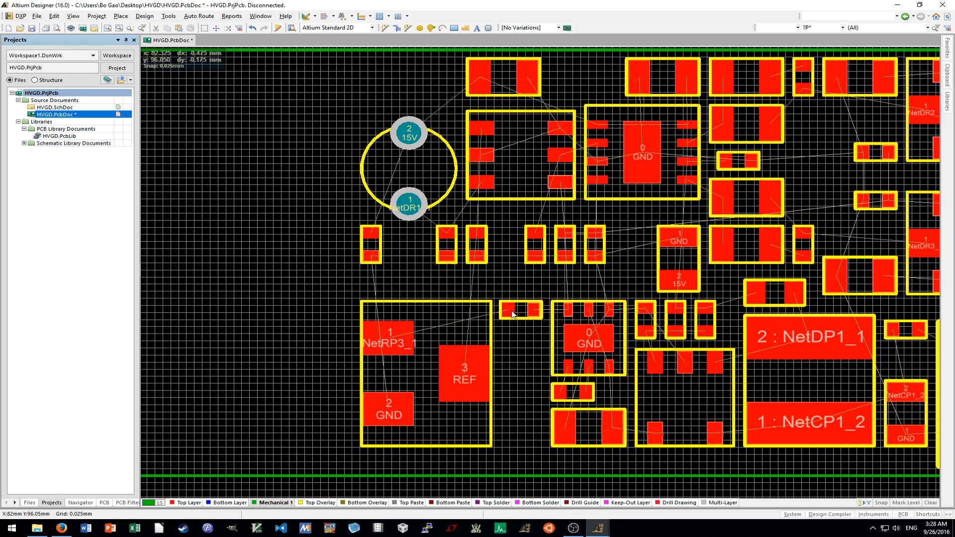
{"action": "scroll", "coordinate": [505, 317], "scroll_direction": "down", "scroll_amount": 1, "text": "ctrl"}
{"action": "scroll", "coordinate": [505, 317], "scroll_direction": "down", "scroll_amount": 1, "text": "shift"}
{"action": "scroll", "coordinate": [504, 317], "scroll_direction": "down", "scroll_amount": 3, "text": "ctrl"}
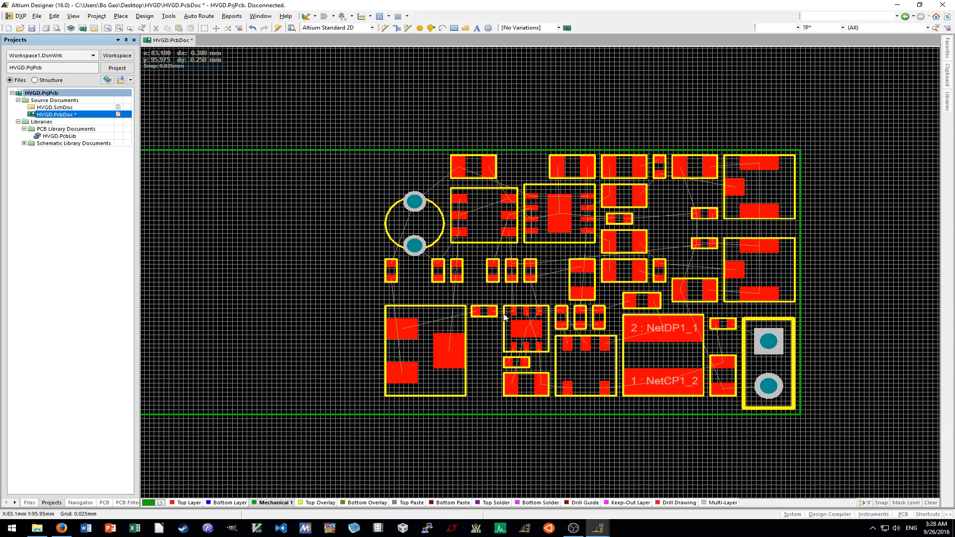
{"action": "scroll", "coordinate": [505, 320], "scroll_direction": "up", "scroll_amount": 5, "text": "shift"}
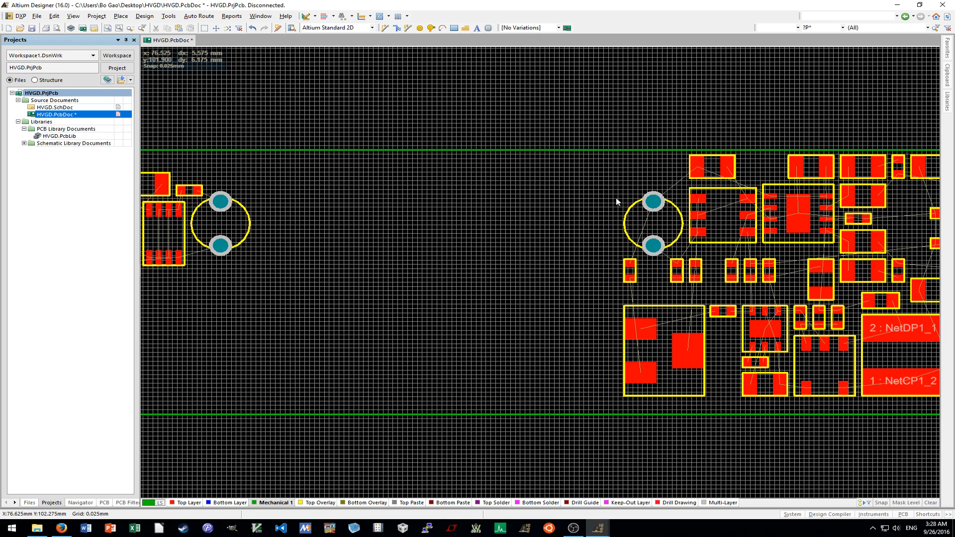
{"action": "key", "text": "ctrl+m"}
{"action": "scroll", "coordinate": [231, 235], "scroll_direction": "up", "scroll_amount": 5, "text": "ctrl"}
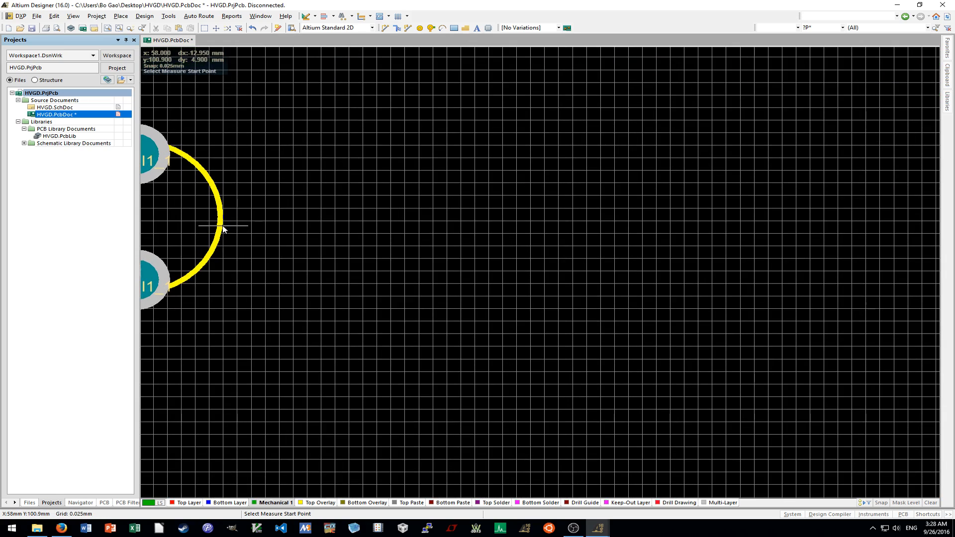
{"action": "left_click", "coordinate": [223, 226]}
{"action": "scroll", "coordinate": [223, 225], "scroll_direction": "down", "scroll_amount": 5, "text": "shift"}
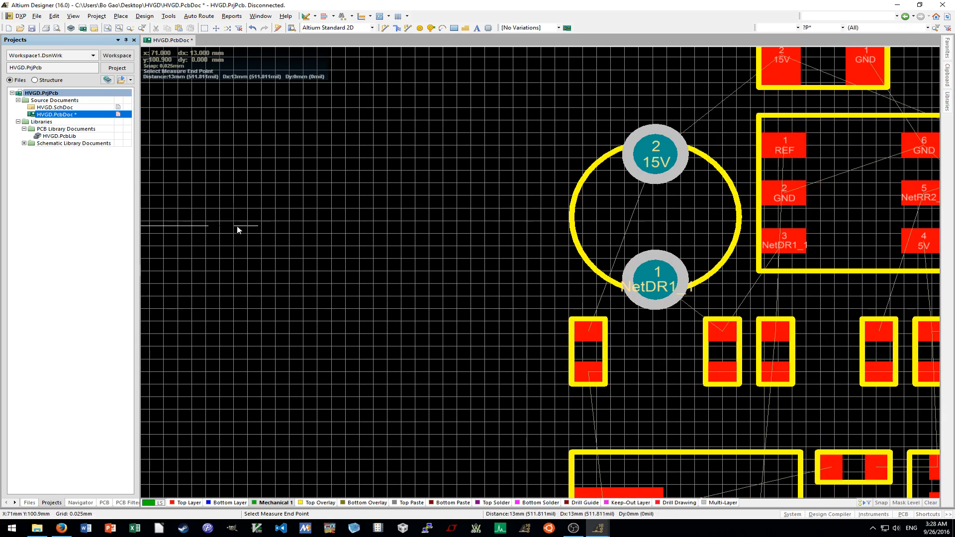
{"action": "right_click", "coordinate": [570, 259]}
Examine the overall component placement across the whole board, ending at the three-pin connector and its neighbouring parts.
{"action": "scroll", "coordinate": [490, 262], "scroll_direction": "down", "scroll_amount": 6, "text": "ctrl"}
{"action": "scroll", "coordinate": [484, 244], "scroll_direction": "down", "scroll_amount": 2, "text": "ctrl"}
{"action": "left_click", "coordinate": [458, 275]}
{"action": "key", "text": "shift"}
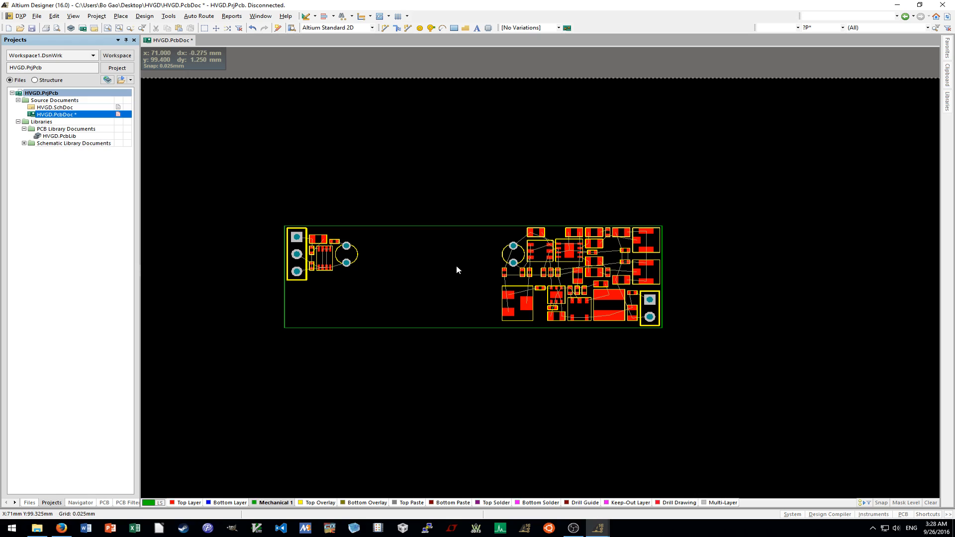
{"action": "key", "text": "shift"}
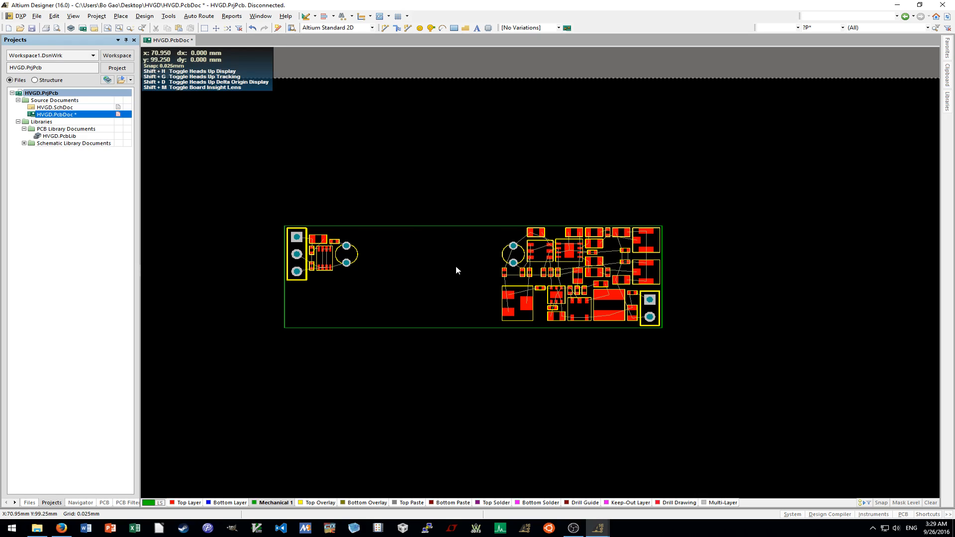
{"action": "scroll", "coordinate": [455, 272], "scroll_direction": "left", "scroll_amount": 1, "text": "shift"}
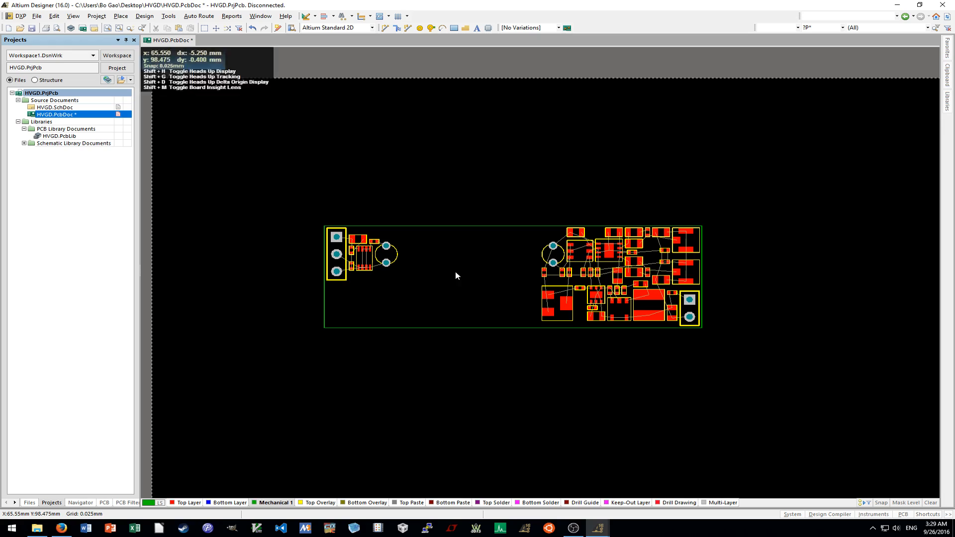
{"action": "key", "text": "shift"}
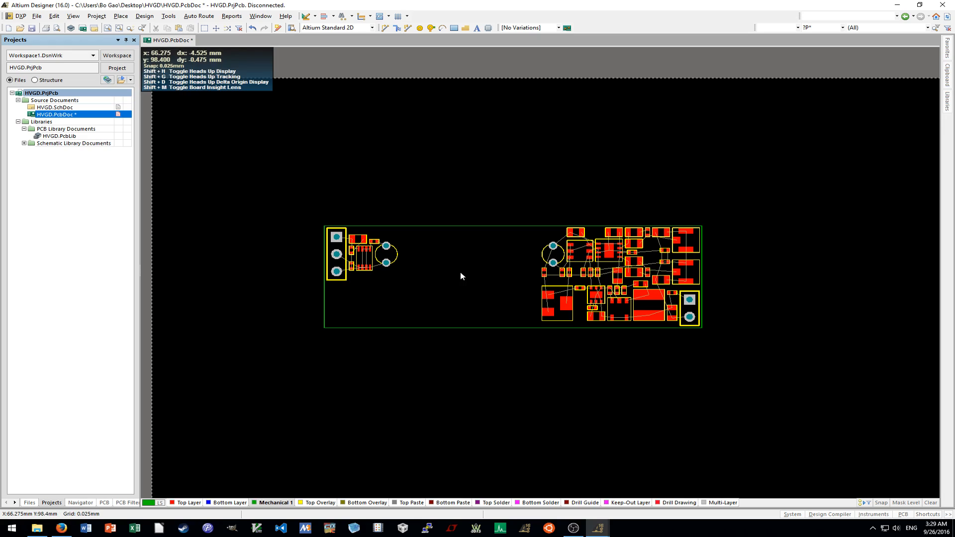
{"action": "scroll", "coordinate": [465, 279], "scroll_direction": "left", "scroll_amount": 3, "text": "shift"}
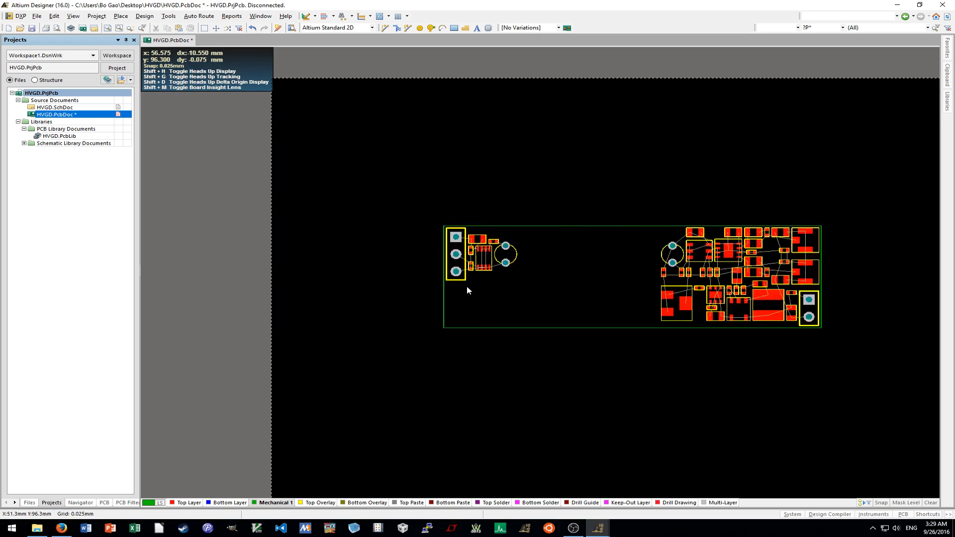
{"action": "scroll", "coordinate": [467, 290], "scroll_direction": "right", "scroll_amount": 2, "text": "shift"}
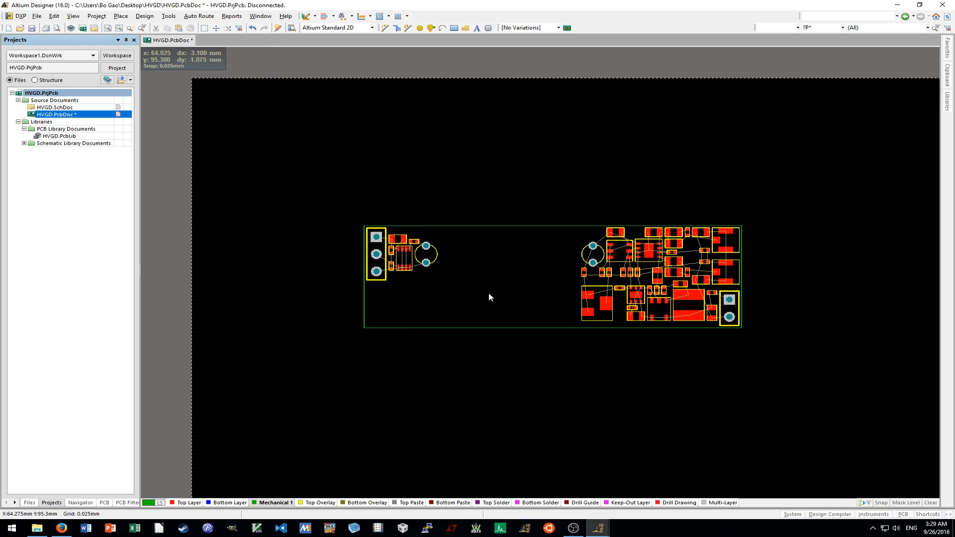
{"action": "scroll", "coordinate": [502, 297], "scroll_direction": "right", "scroll_amount": 3, "text": "shift"}
{"action": "scroll", "coordinate": [556, 261], "scroll_direction": "up", "scroll_amount": 3, "text": "ctrl"}
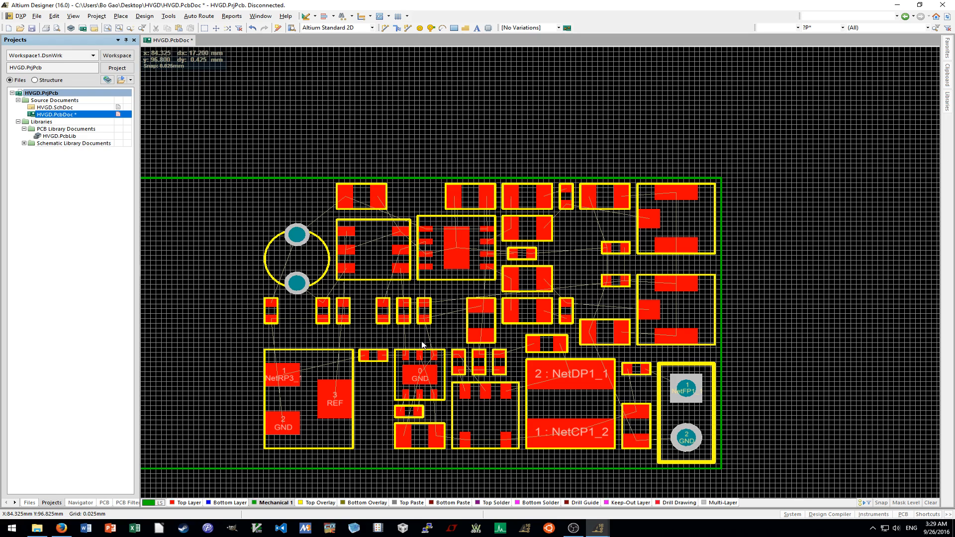
{"action": "scroll", "coordinate": [760, 324], "scroll_direction": "down", "scroll_amount": 2, "text": "ctrl"}
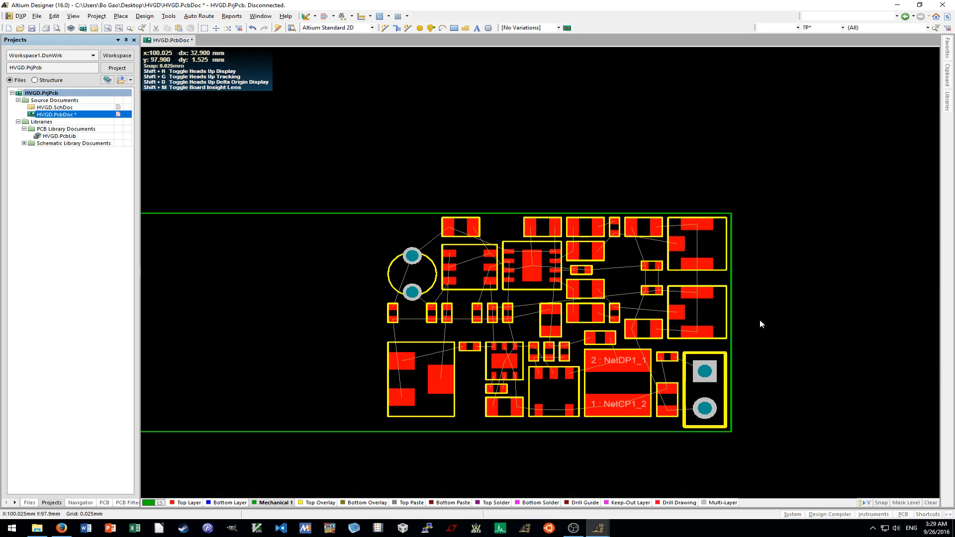
{"action": "scroll", "coordinate": [759, 320], "scroll_direction": "down", "scroll_amount": 1, "text": "ctrl"}
{"action": "right_click_drag", "start_coordinate": [759, 320], "coordinate": [527, 319]}
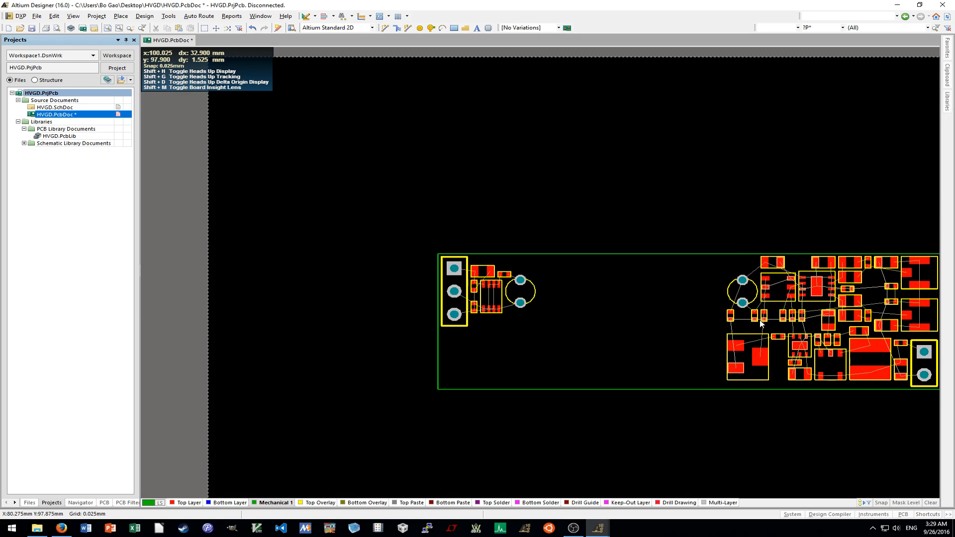
{"action": "scroll", "coordinate": [527, 316], "scroll_direction": "up", "scroll_amount": 4, "text": "ctrl"}
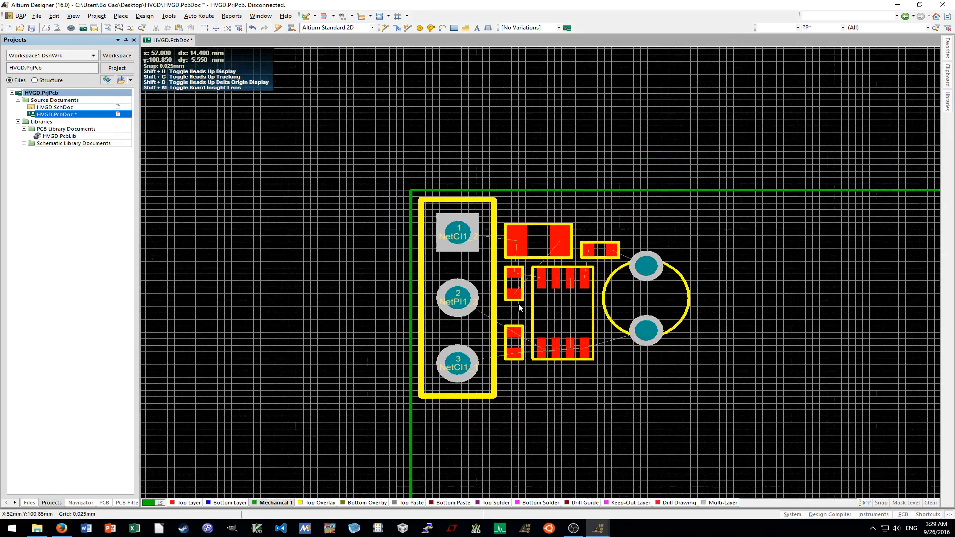
{"action": "scroll", "coordinate": [498, 313], "scroll_direction": "right", "scroll_amount": 3, "text": "shift"}
{"action": "scroll", "coordinate": [381, 262], "scroll_direction": "up", "scroll_amount": 4, "text": "ctrl"}
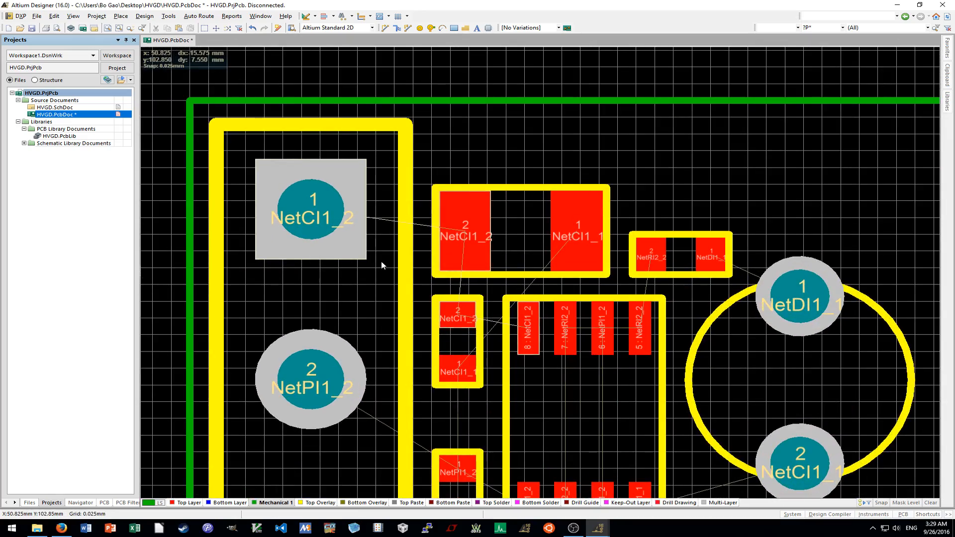
{"action": "key", "text": "p"}
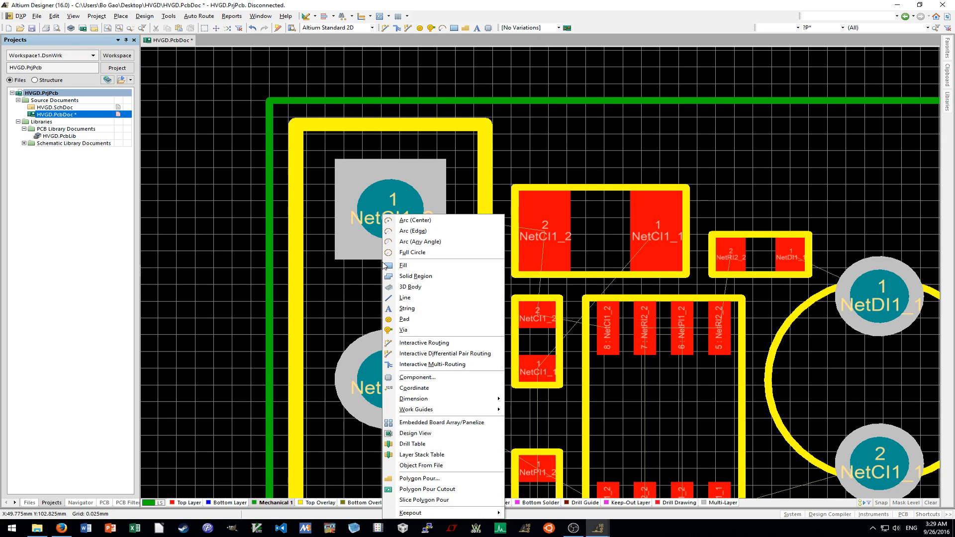
{"action": "key", "text": "Escape"}
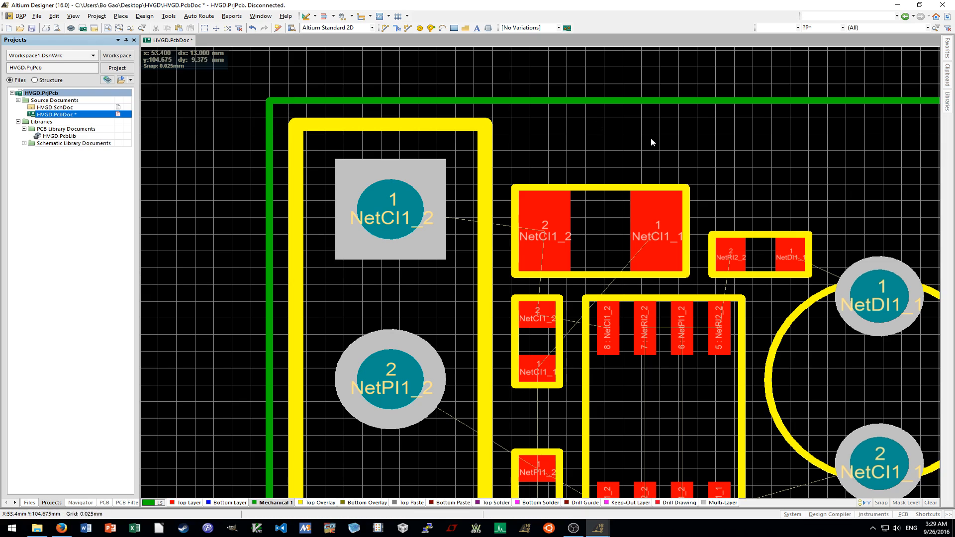
{"action": "left_click", "coordinate": [623, 150]}
{"action": "left_click", "coordinate": [691, 158]}
{"action": "key", "text": "p"}
{"action": "key", "text": "l"}
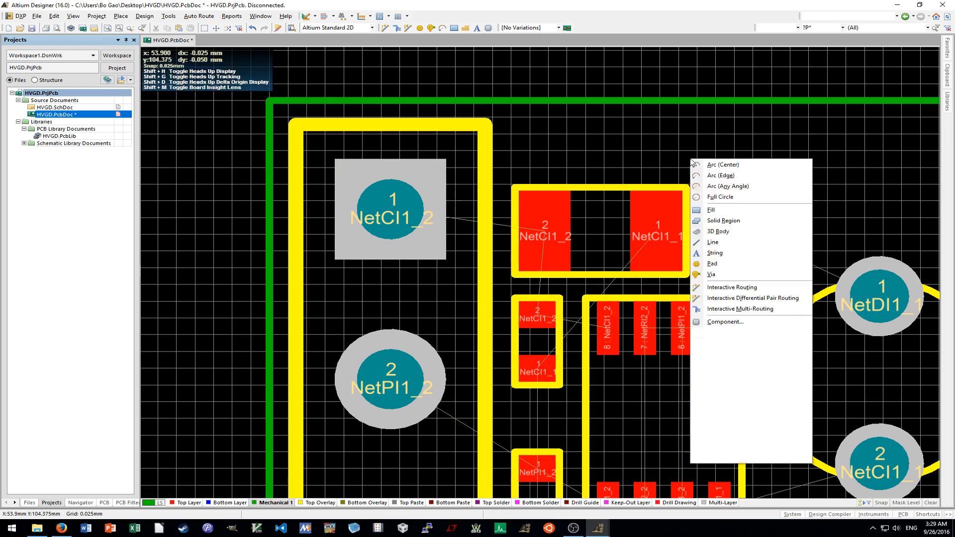
{"action": "left_click", "coordinate": [646, 148]}
{"action": "key", "text": "Escape"}
{"action": "key", "text": "Escape"}
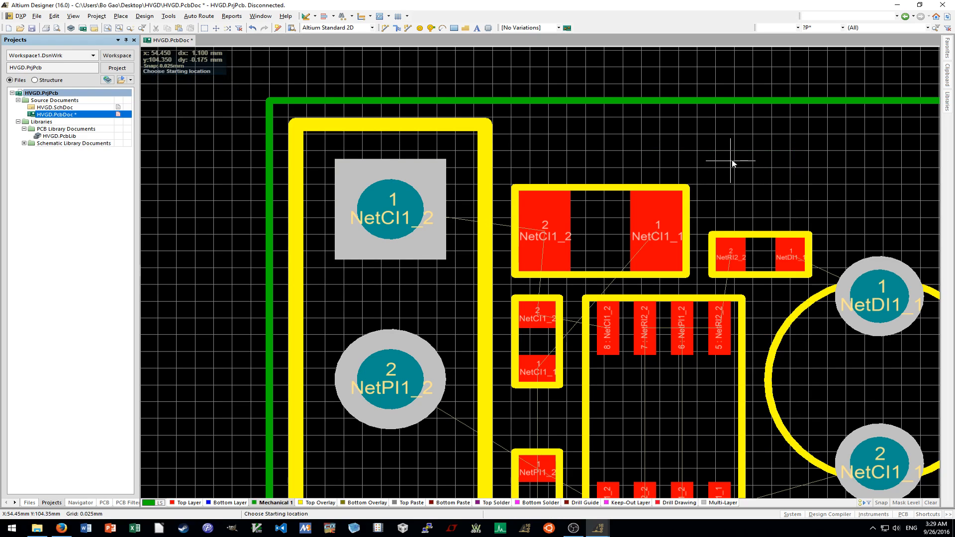
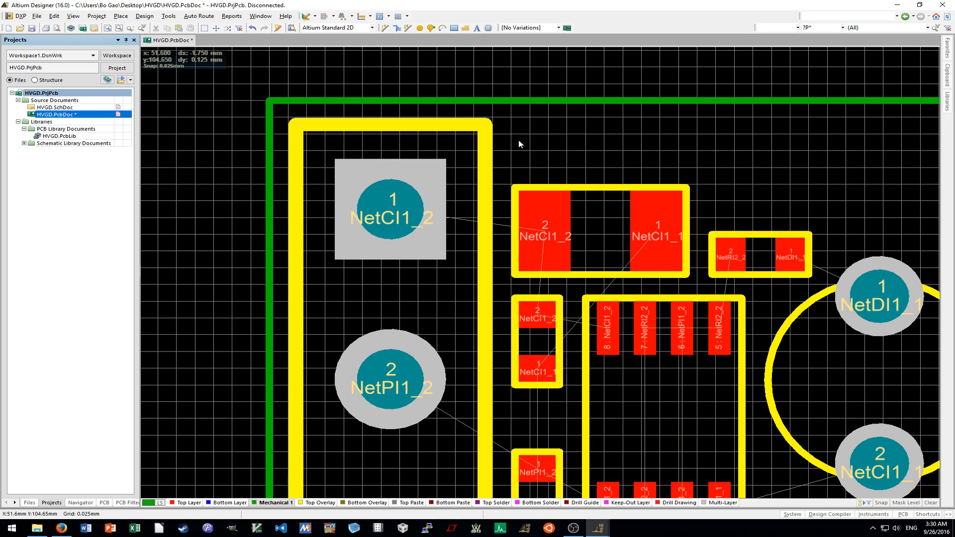
{"action": "key", "text": "o"}
{"action": "key", "text": "p"}
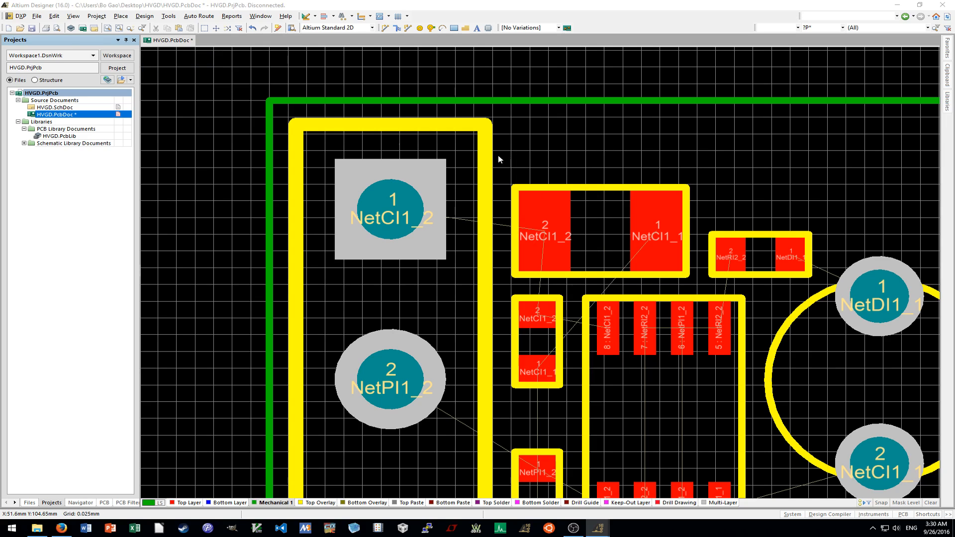
{"action": "key", "text": "Escape"}
Try to route a top-layer track from the three-pin connector's pin 1 to the large capacitor's NetCI1_2 pad.
{"action": "key", "text": "p"}
{"action": "key", "text": "t"}
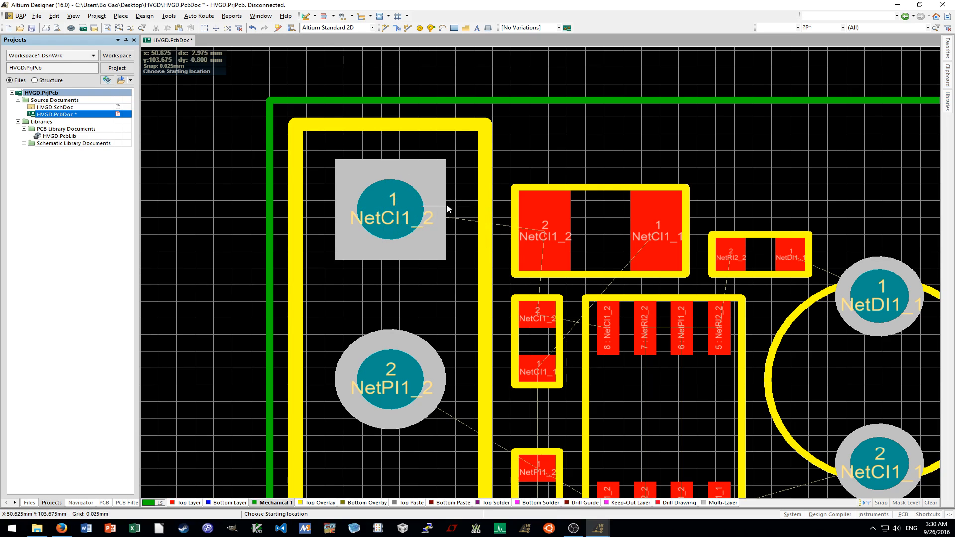
{"action": "left_click", "coordinate": [411, 201]}
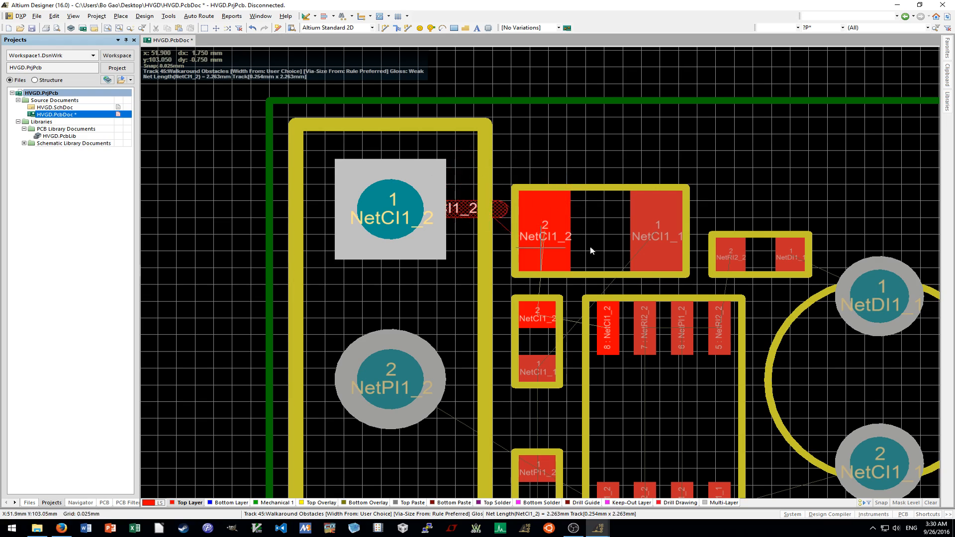
{"action": "left_click", "coordinate": [545, 234]}
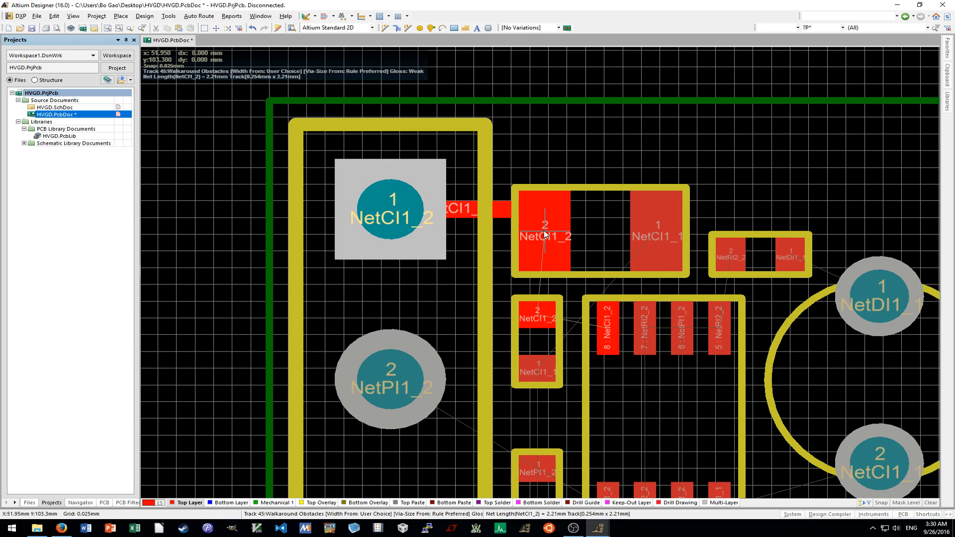
{"action": "right_click", "coordinate": [545, 234]}
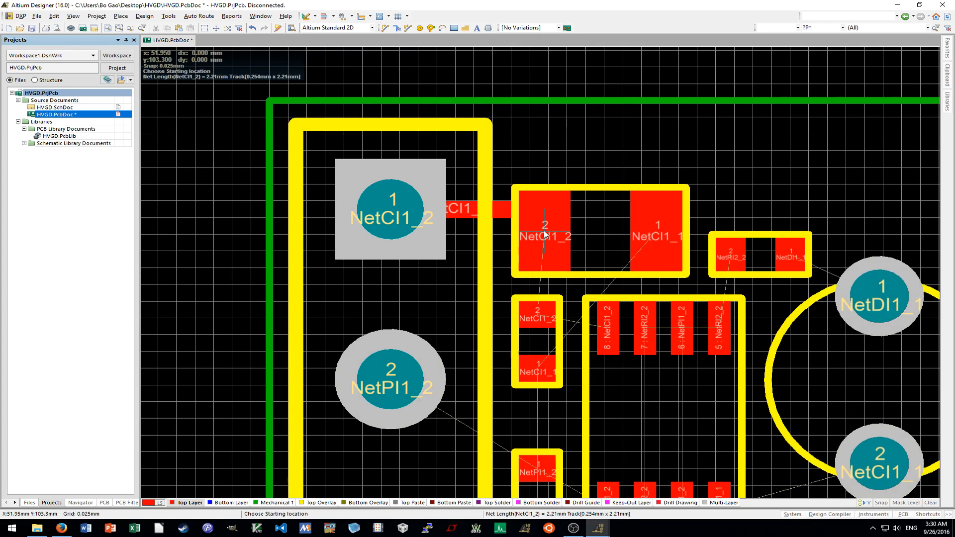
{"action": "right_click", "coordinate": [574, 216]}
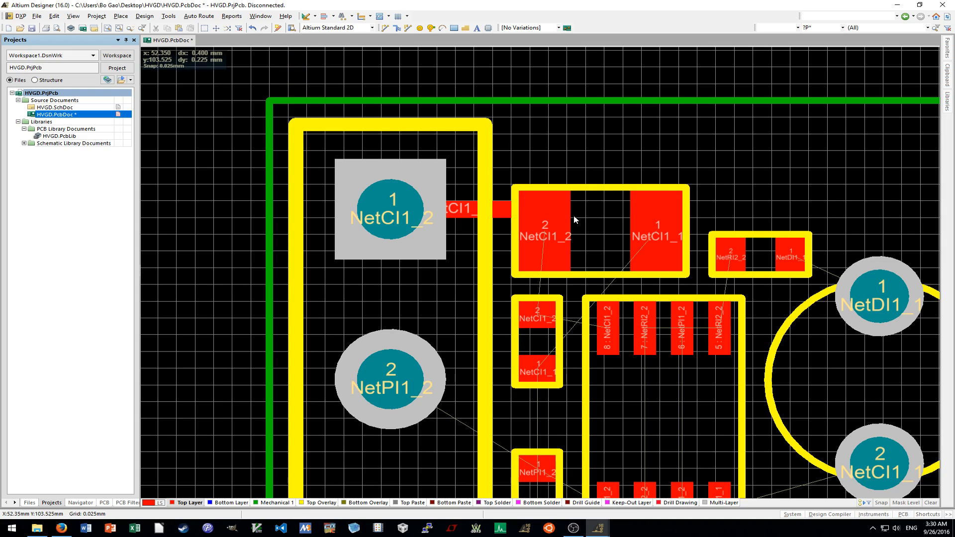
{"action": "key", "text": "ctrl+z"}
Route NetCI1_2 from the connector's pin 1 to the large capacitor's pad 2 with a track width of 0.3 mm.
{"action": "key", "text": "ctrl+w"}
{"action": "left_click", "coordinate": [396, 212]}
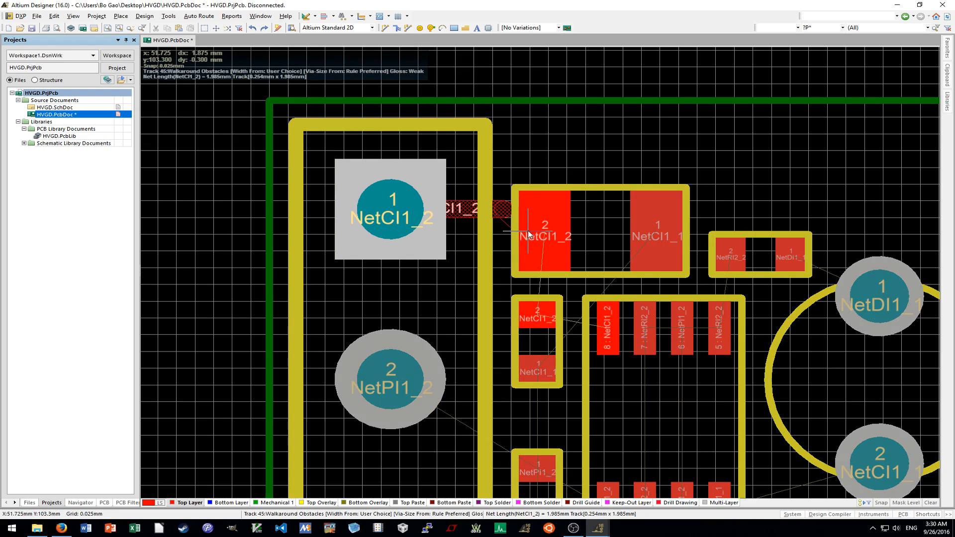
{"action": "key", "text": "Tab"}
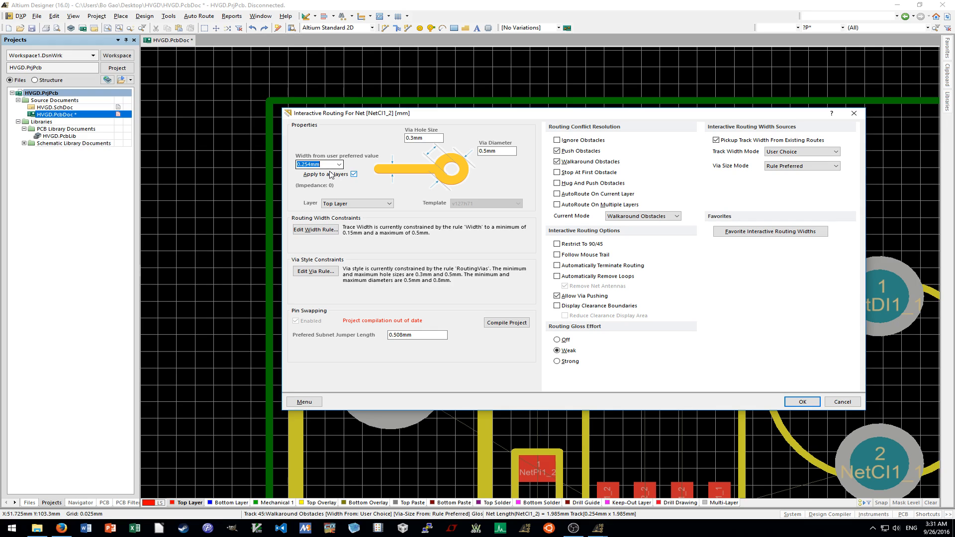
{"action": "type", "text": "0.3"}
{"action": "key", "text": "Return"}
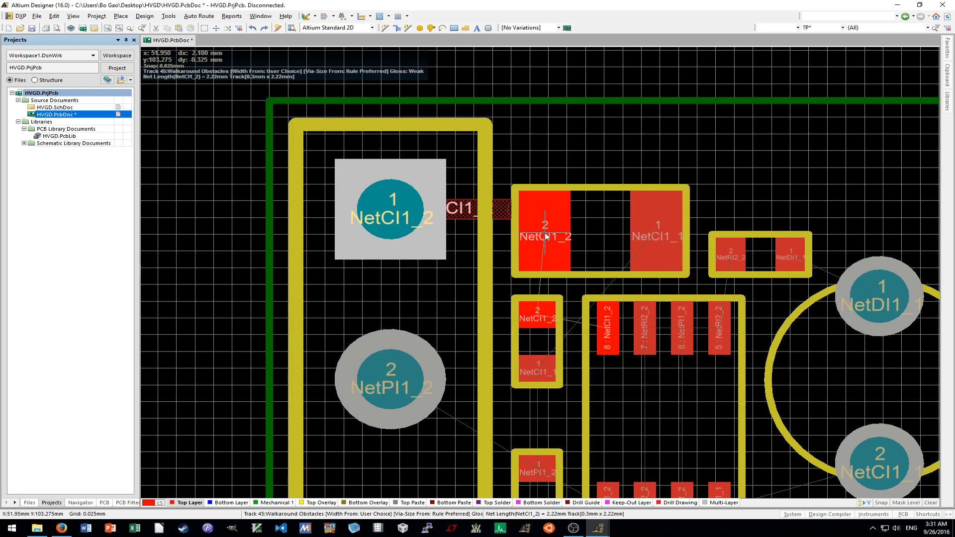
{"action": "left_click", "coordinate": [545, 236]}
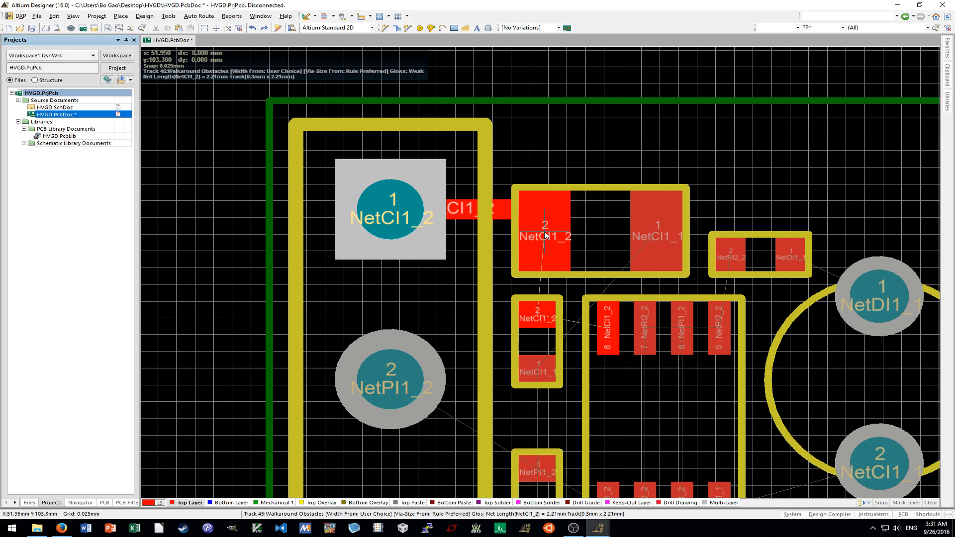
{"action": "right_click", "coordinate": [545, 236]}
Extend NetCI1_2 with 0.3 mm tracks joining the small capacitor's pad 2 to the large capacitor's pad 2 and to UI1's pin 8.
{"action": "scroll", "coordinate": [545, 235], "scroll_direction": "down", "scroll_amount": 2}
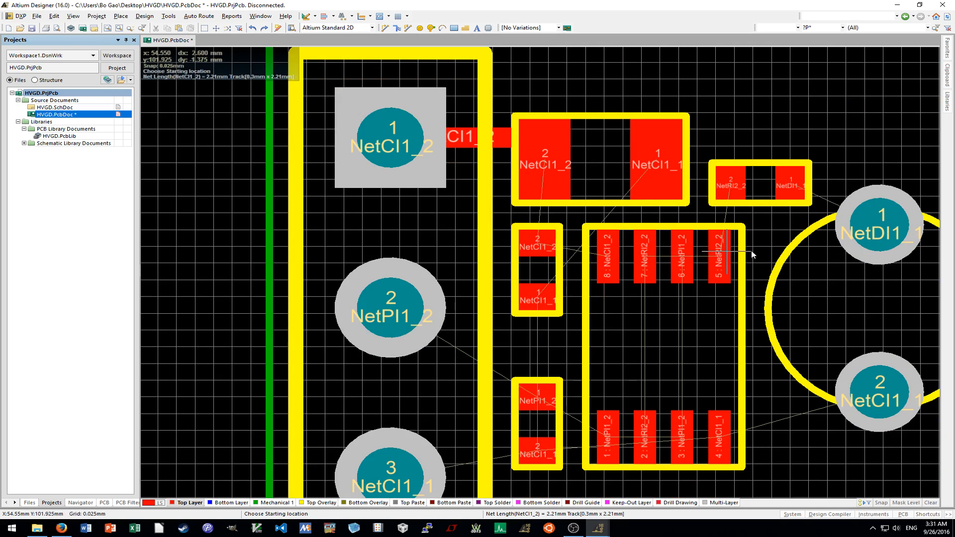
{"action": "scroll", "coordinate": [744, 255], "scroll_direction": "right", "scroll_amount": 3, "text": "shift"}
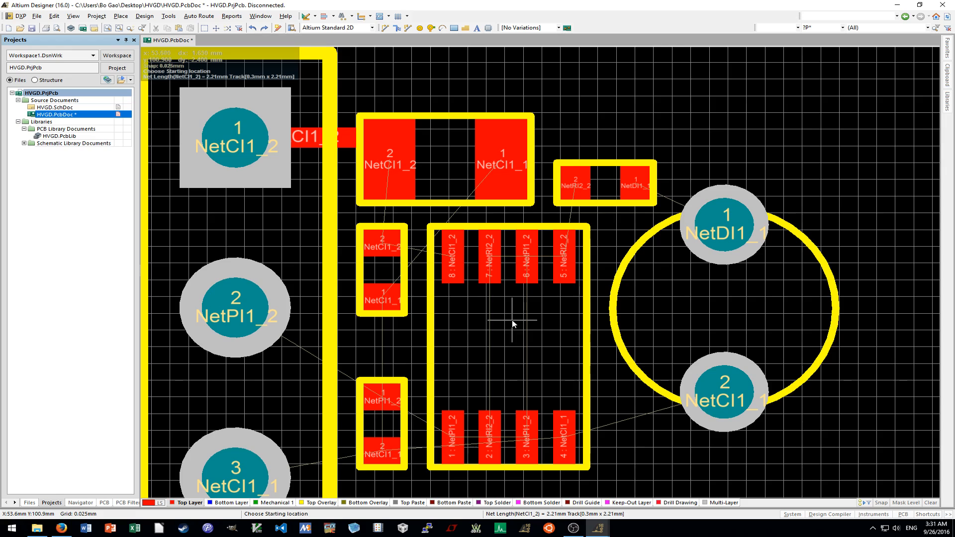
{"action": "left_click", "coordinate": [383, 245]}
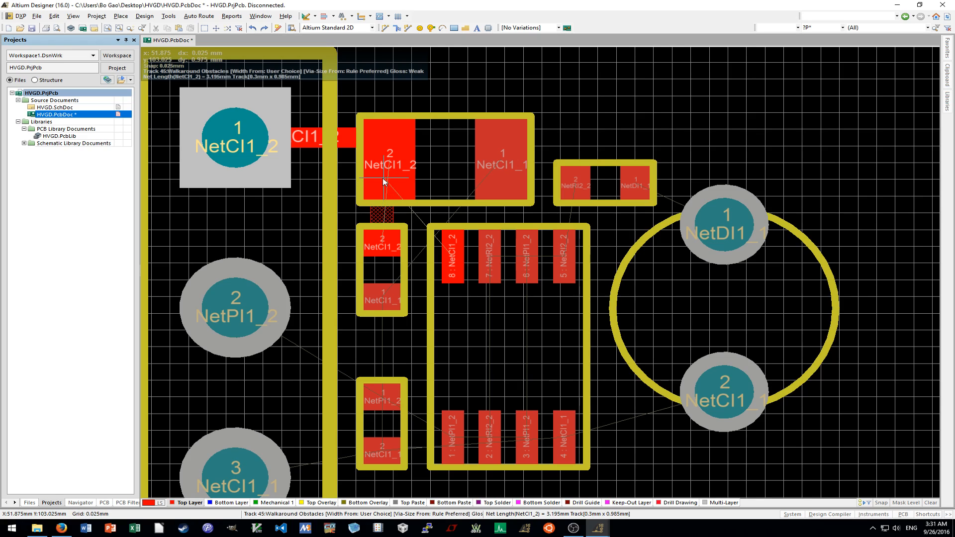
{"action": "left_click", "coordinate": [383, 178]}
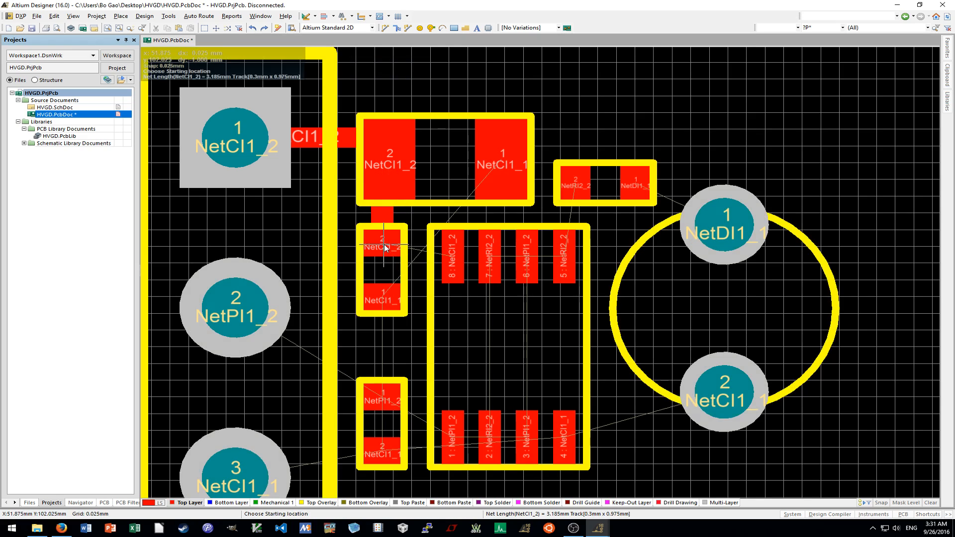
{"action": "left_click", "coordinate": [384, 247]}
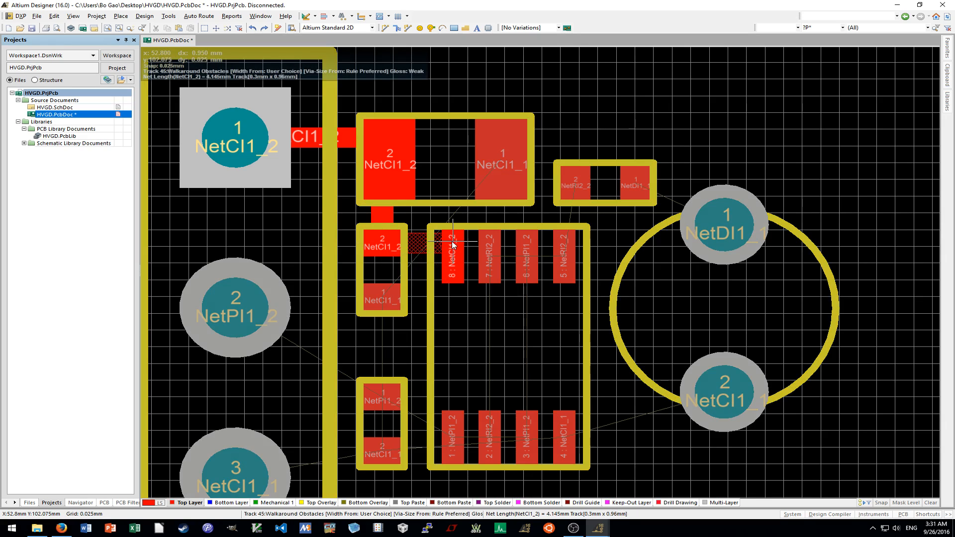
{"action": "left_click", "coordinate": [452, 245]}
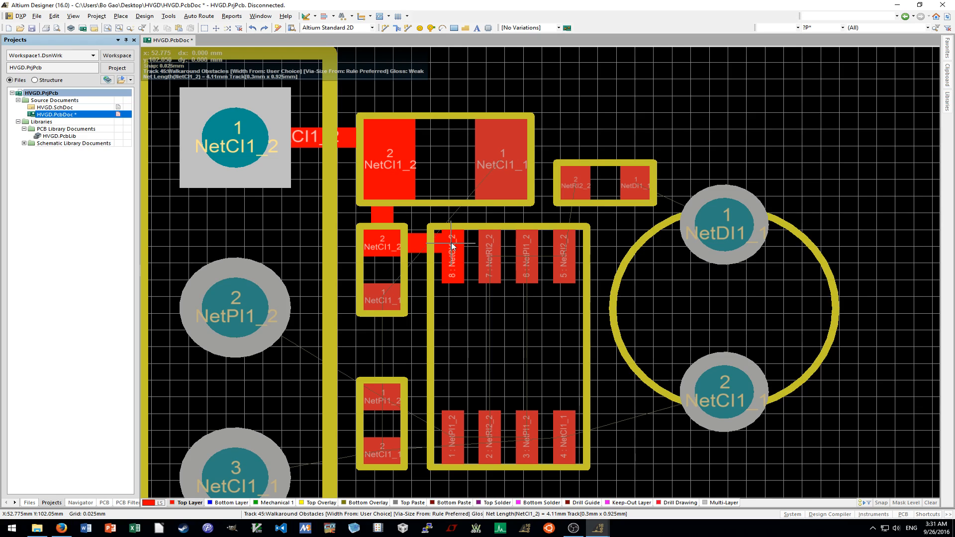
{"action": "right_click", "coordinate": [451, 244]}
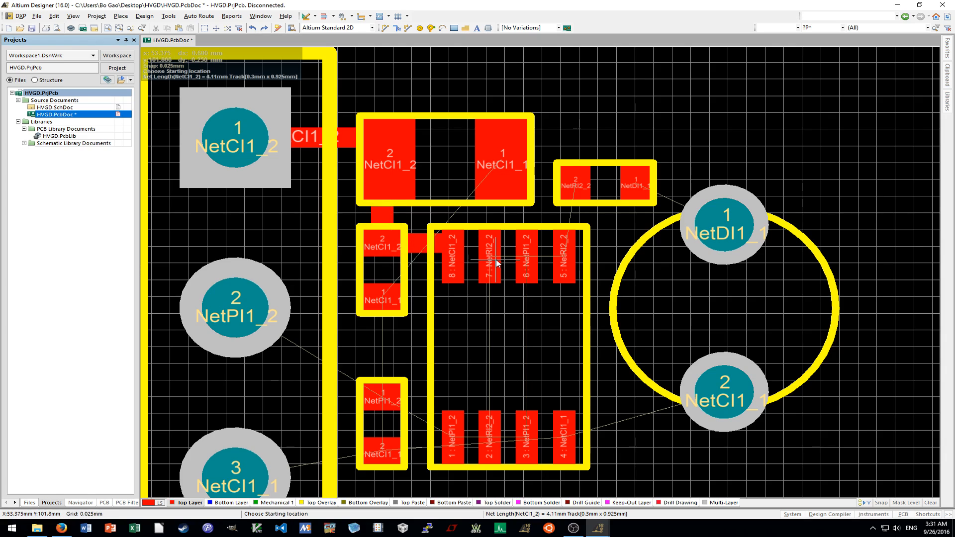
Route a 0.3 mm track from the small resistor's NetDI1_1 pad to pin 1 of the round component.
{"action": "left_click", "coordinate": [636, 185]}
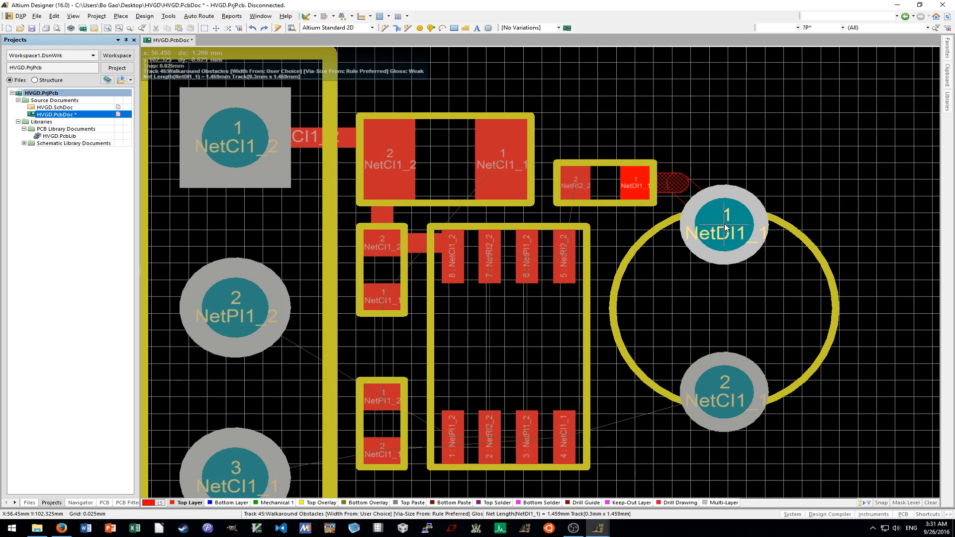
{"action": "left_click", "coordinate": [725, 228]}
{"action": "right_click", "coordinate": [728, 233]}
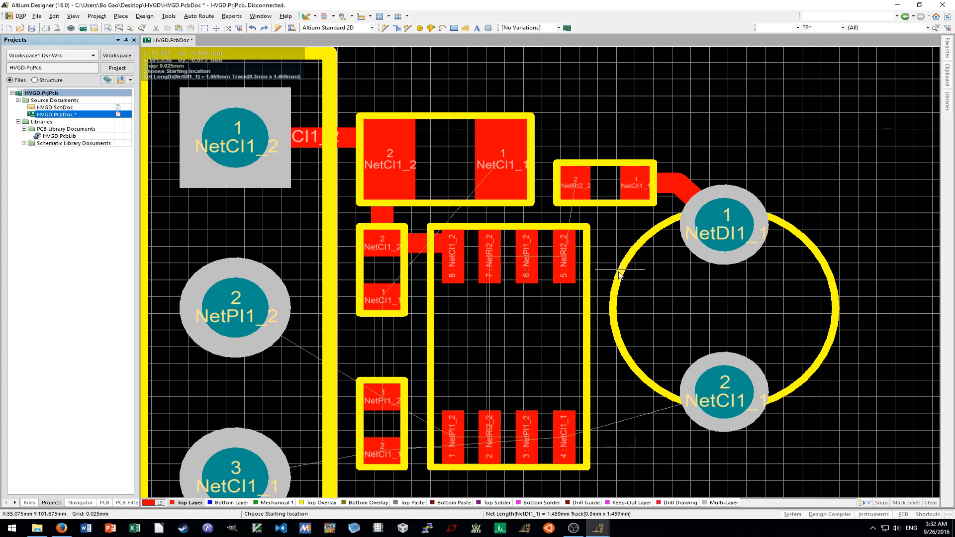
Try to route NetRI2_2 straight between UI1's pins 2 and 7, with a branch from the resistor's pad through pin 5.
{"action": "left_click", "coordinate": [489, 444]}
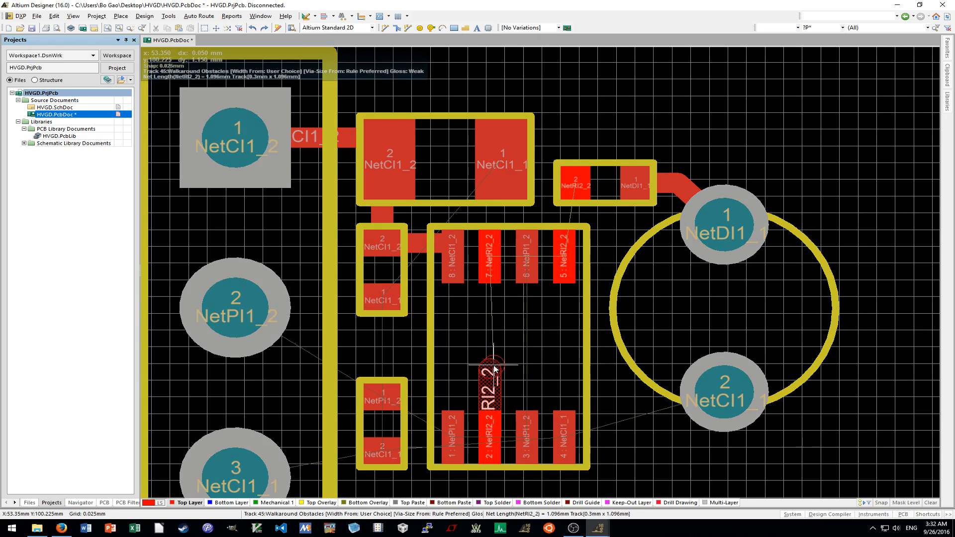
{"action": "left_click", "coordinate": [492, 270]}
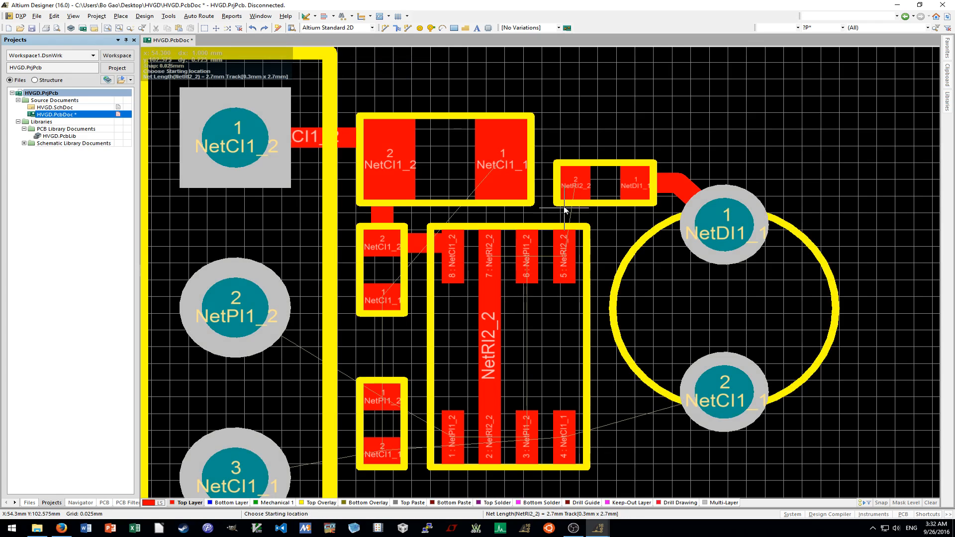
{"action": "left_click", "coordinate": [575, 185]}
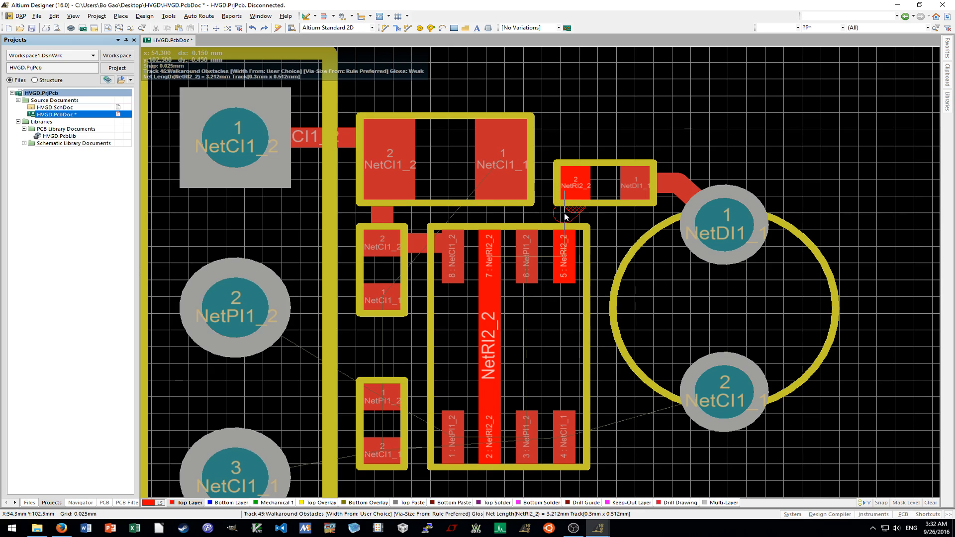
{"action": "left_click", "coordinate": [565, 256]}
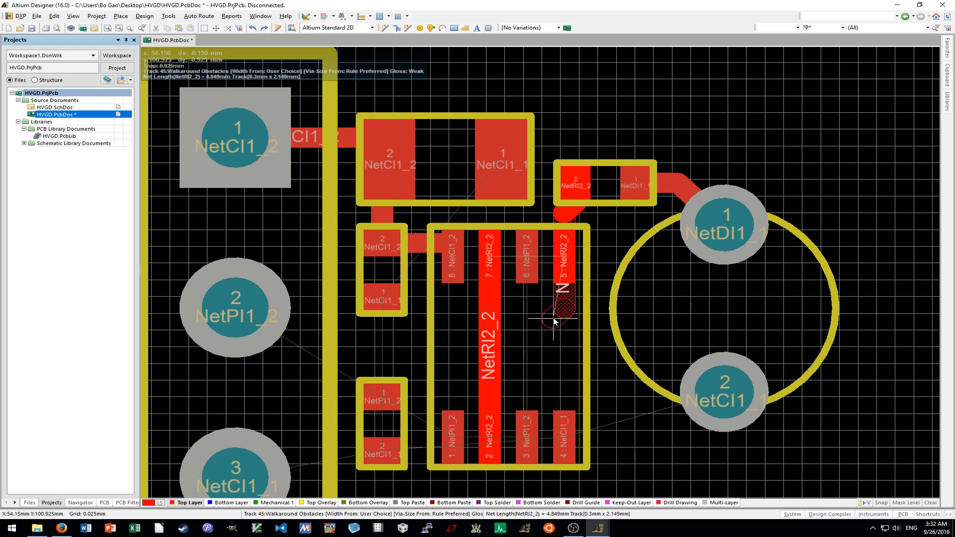
{"action": "left_click", "coordinate": [491, 322]}
{"action": "key", "text": "Escape"}
{"action": "left_click_drag", "start_coordinate": [551, 309], "coordinate": [555, 315]}
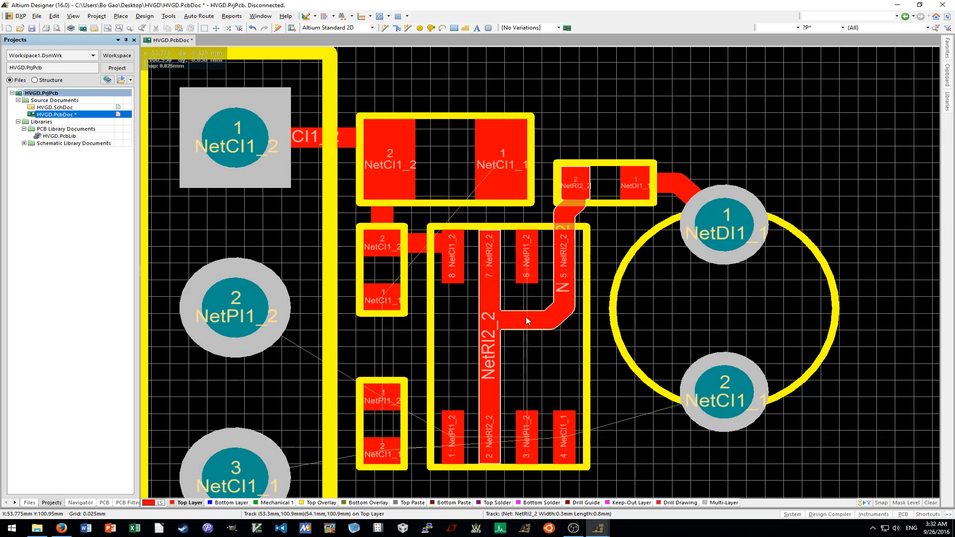
{"action": "key", "text": "ctrl+z"}
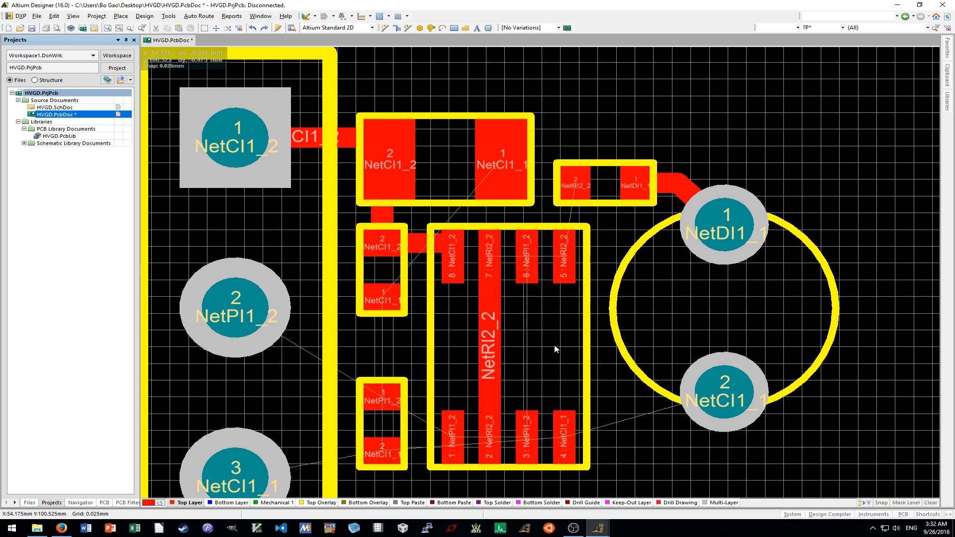
Place a via in the free area below the round component, with a 0.5 mm diameter and a 0.3 mm hole.
{"action": "scroll", "coordinate": [556, 349], "scroll_direction": "down", "scroll_amount": 1, "text": "ctrl"}
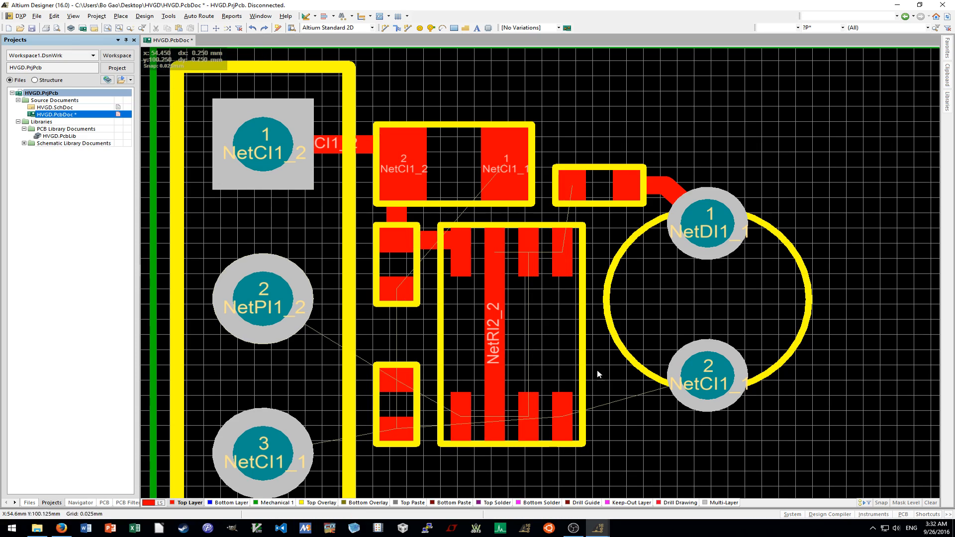
{"action": "key", "text": "p"}
{"action": "key", "text": "t"}
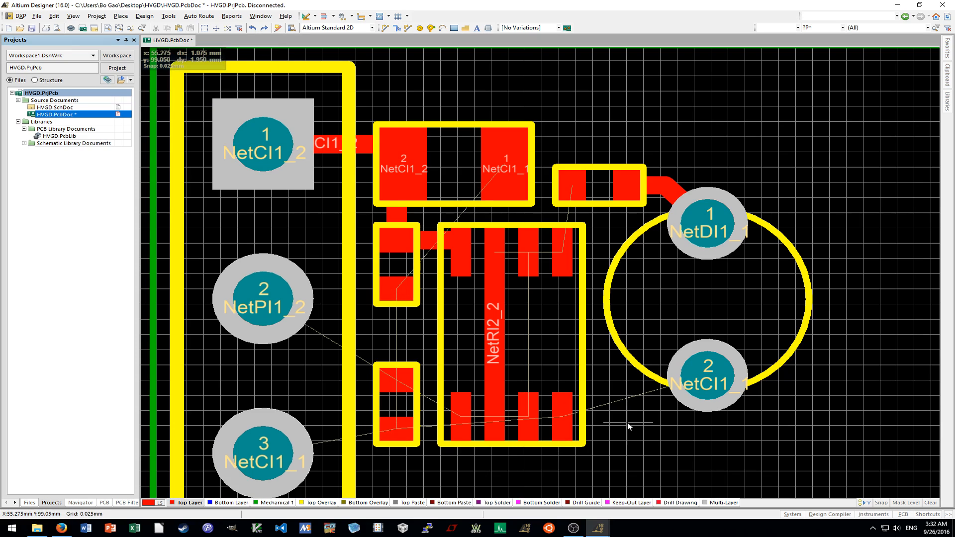
{"action": "key", "text": "p"}
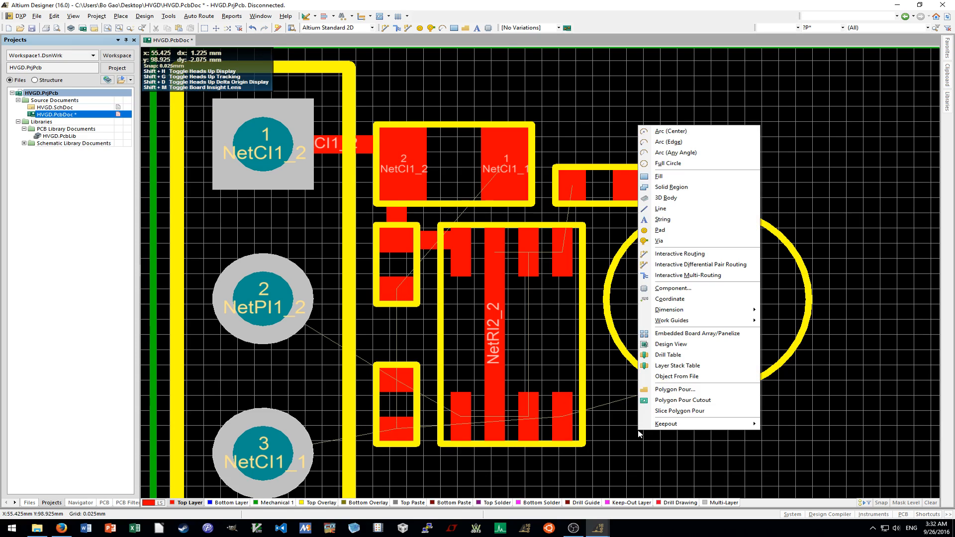
{"action": "key", "text": "v"}
{"action": "left_click", "coordinate": [653, 455]}
{"action": "right_click", "coordinate": [762, 465]}
{"action": "double_click", "coordinate": [667, 456]}
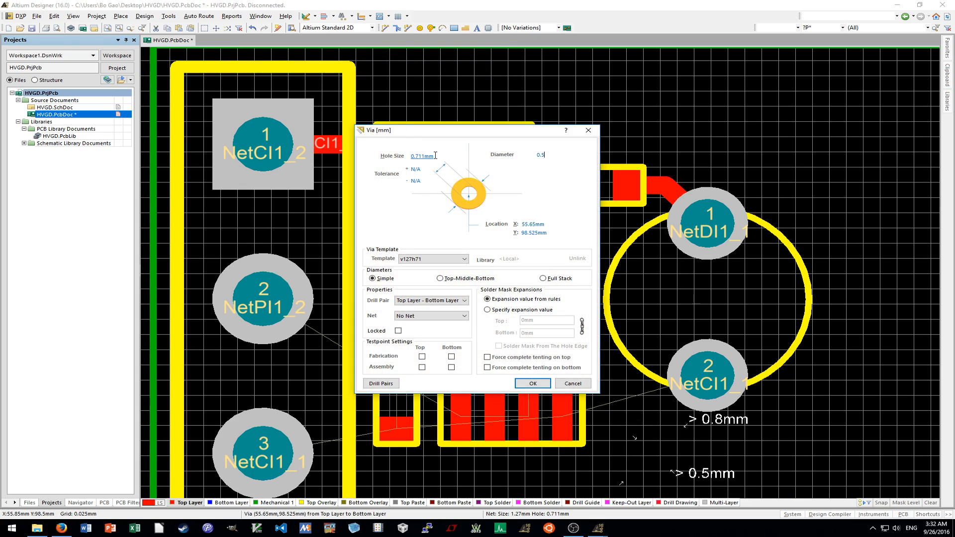
{"action": "type", "text": "0.3"}
{"action": "key", "text": "Return"}
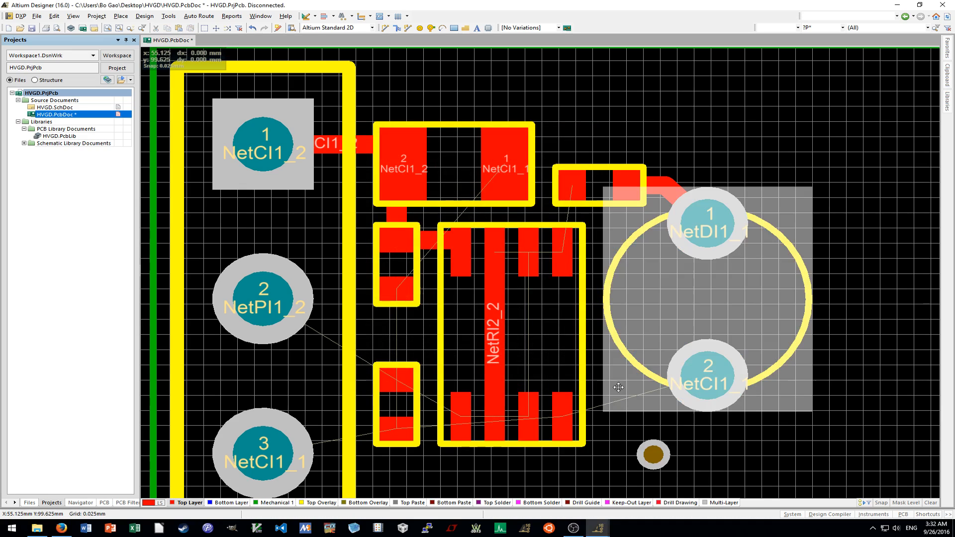
Move the via inside UI1's outline, against the inner end of pin 6 on NetPI1_2.
{"action": "scroll", "coordinate": [622, 391], "scroll_direction": "up", "scroll_amount": 1, "text": "ctrl"}
{"action": "left_click_drag", "start_coordinate": [663, 471], "coordinate": [500, 253]}
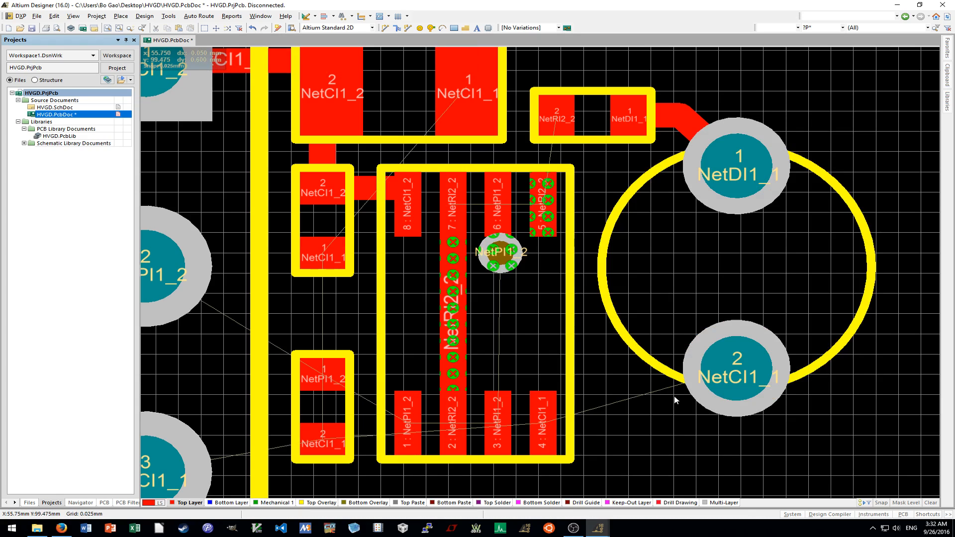
{"action": "key", "text": "ctrl+z"}
{"action": "key", "text": "ctrl+y"}
Delete the NetRI2_2 track between UI1's pins 2 and 7, and centre the via on pin 6's axis at X 53.8, Y 101.2 mm.
{"action": "scroll", "coordinate": [451, 298], "scroll_direction": "up", "scroll_amount": 2, "text": "ctrl"}
{"action": "scroll", "coordinate": [451, 297], "scroll_direction": "down", "scroll_amount": 1, "text": "ctrl"}
{"action": "scroll", "coordinate": [450, 297], "scroll_direction": "up", "scroll_amount": 2, "text": "ctrl"}
{"action": "left_click", "coordinate": [450, 298]}
{"action": "key", "text": "Delete"}
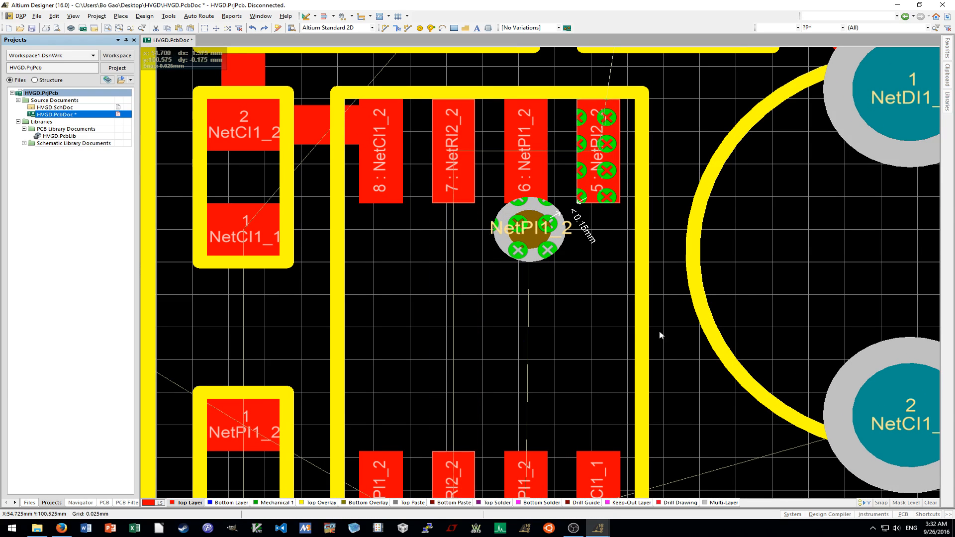
{"action": "scroll", "coordinate": [542, 233], "scroll_direction": "up", "scroll_amount": 2, "text": "ctrl"}
{"action": "mouse_move", "coordinate": [530, 234]}
{"action": "left_mouse_down"}
{"action": "mouse_move", "coordinate": [509, 248]}
{"action": "mouse_move", "coordinate": [514, 236]}
{"action": "left_mouse_up"}
{"action": "scroll", "coordinate": [514, 237], "scroll_direction": "down", "scroll_amount": 3, "text": "ctrl"}
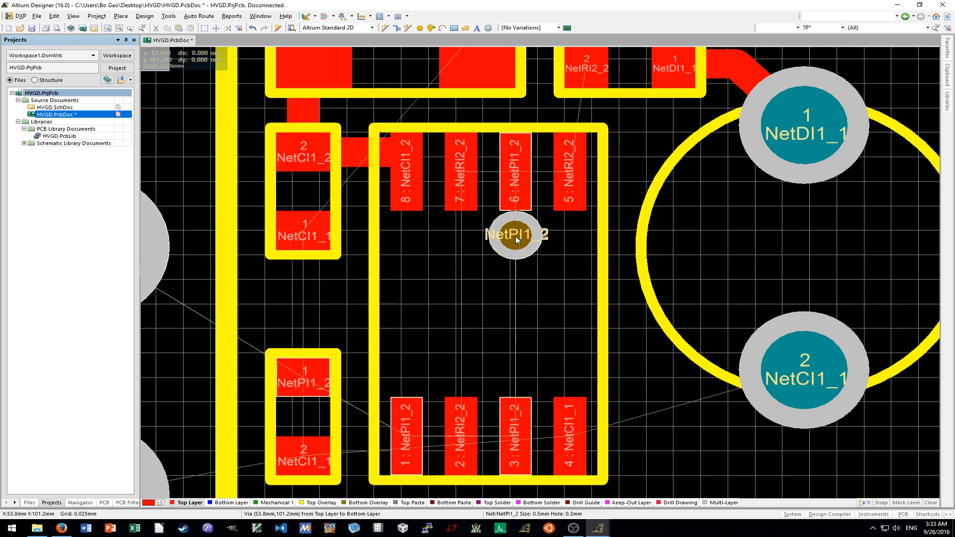
Copy the NetPI1_2 via and place the duplicate at the inner end of UI1's pin 3, at X 53.8, Y 99.775 mm.
{"action": "left_click", "coordinate": [514, 240]}
{"action": "left_click", "coordinate": [630, 390]}
{"action": "scroll", "coordinate": [518, 321], "scroll_direction": "down", "scroll_amount": 2}
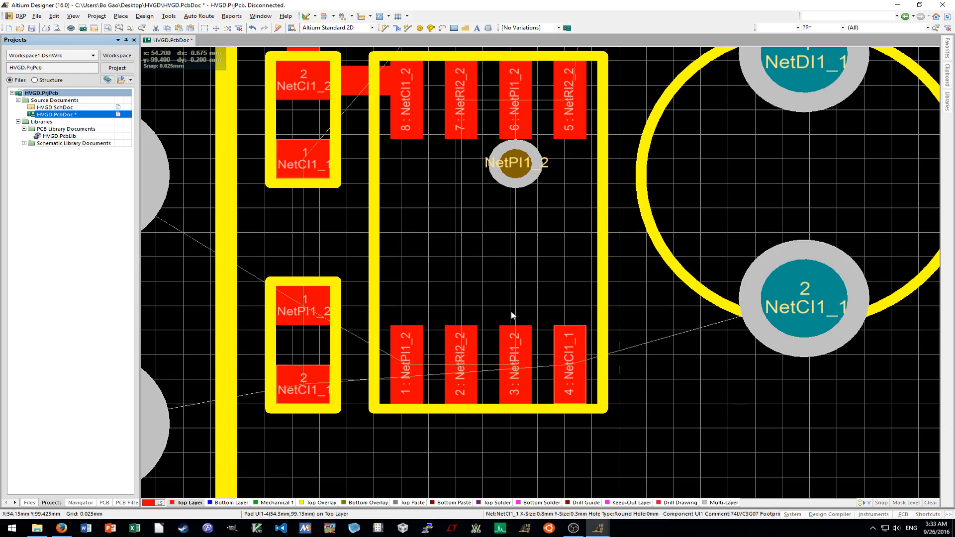
{"action": "scroll", "coordinate": [518, 321], "scroll_direction": "up", "scroll_amount": 2, "text": "ctrl"}
{"action": "key", "text": "ctrl+v"}
{"action": "left_click", "coordinate": [527, 319]}
{"action": "scroll", "coordinate": [529, 328], "scroll_direction": "up", "scroll_amount": 2, "text": "ctrl"}
{"action": "left_click_drag", "start_coordinate": [528, 329], "coordinate": [529, 321]}
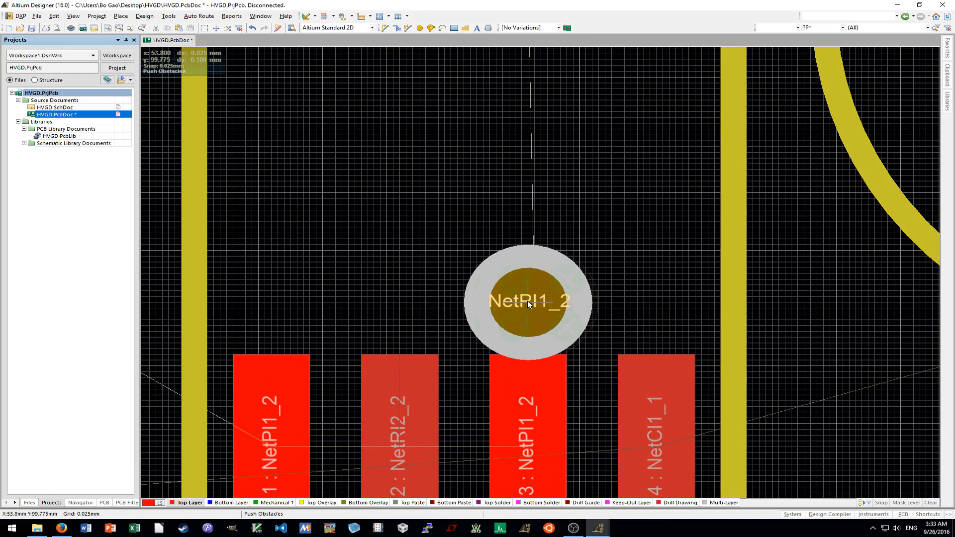
{"action": "scroll", "coordinate": [529, 320], "scroll_direction": "down", "scroll_amount": 2, "text": "ctrl"}
{"action": "scroll", "coordinate": [538, 360], "scroll_direction": "down", "scroll_amount": 2, "text": "ctrl"}
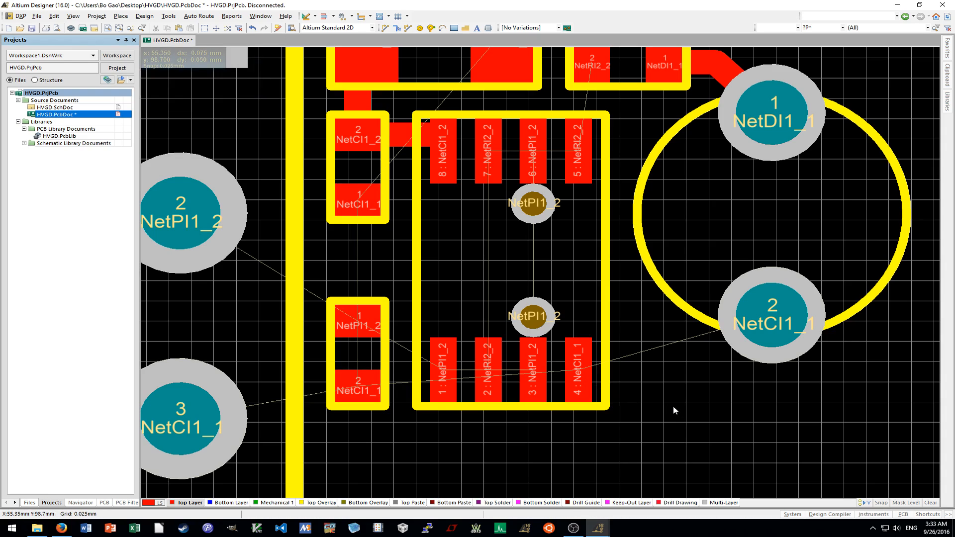
Route NetRI2_2 straight between UI1's pins 2 and 7 on the Top Layer with a 0.15 mm track.
{"action": "key", "text": "ctrl+w"}
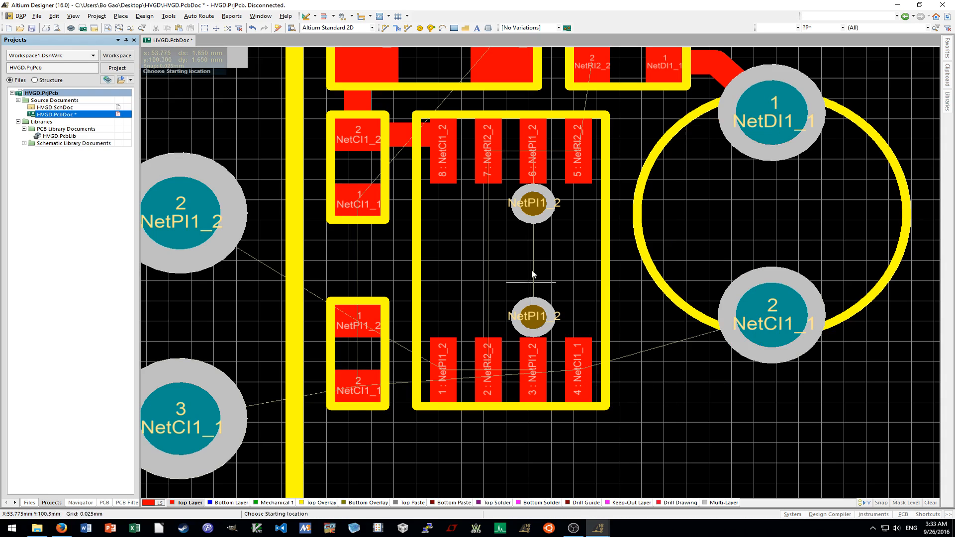
{"action": "scroll", "coordinate": [539, 240], "scroll_direction": "up", "scroll_amount": 2}
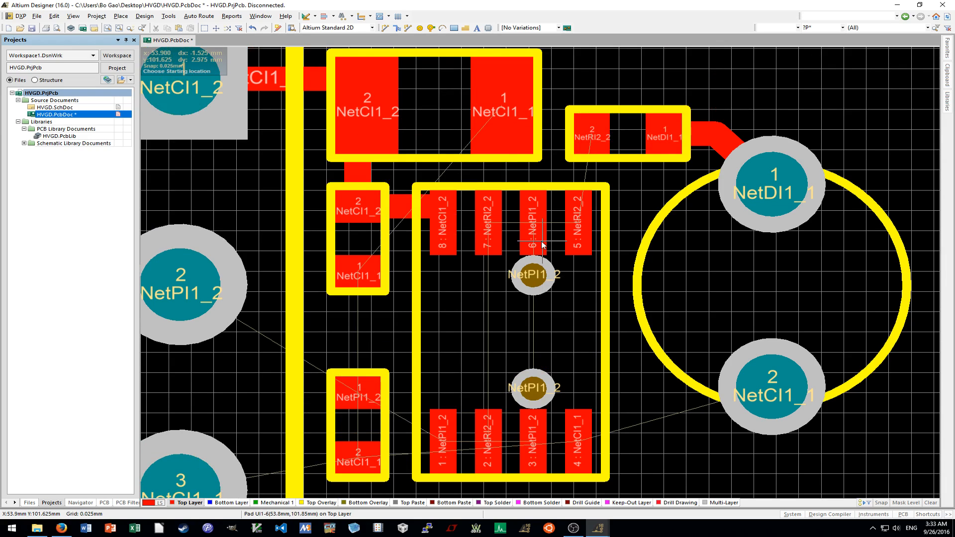
{"action": "scroll", "coordinate": [498, 431], "scroll_direction": "up", "scroll_amount": 2, "text": "ctrl"}
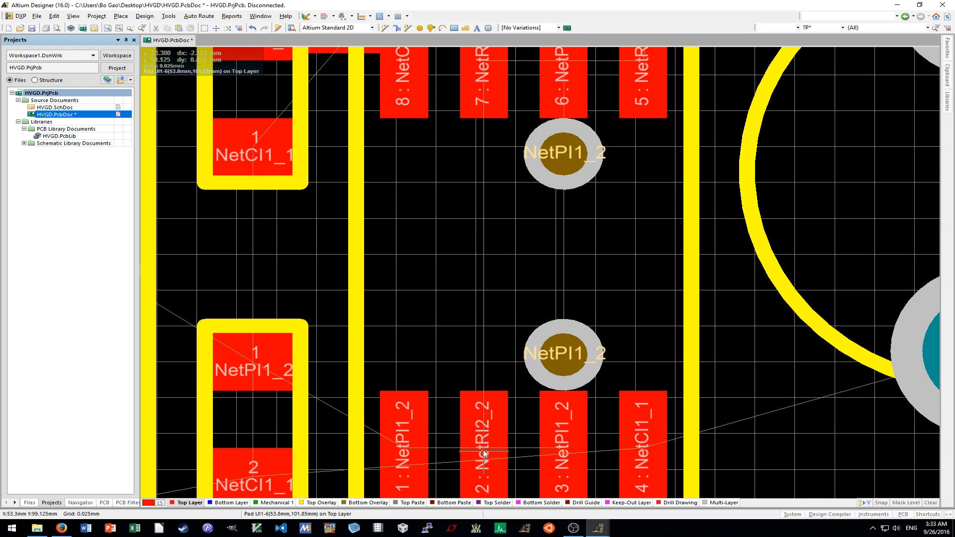
{"action": "scroll", "coordinate": [483, 448], "scroll_direction": "down", "scroll_amount": 1, "text": "ctrl"}
{"action": "left_click", "coordinate": [482, 449]}
{"action": "key", "text": "Tab"}
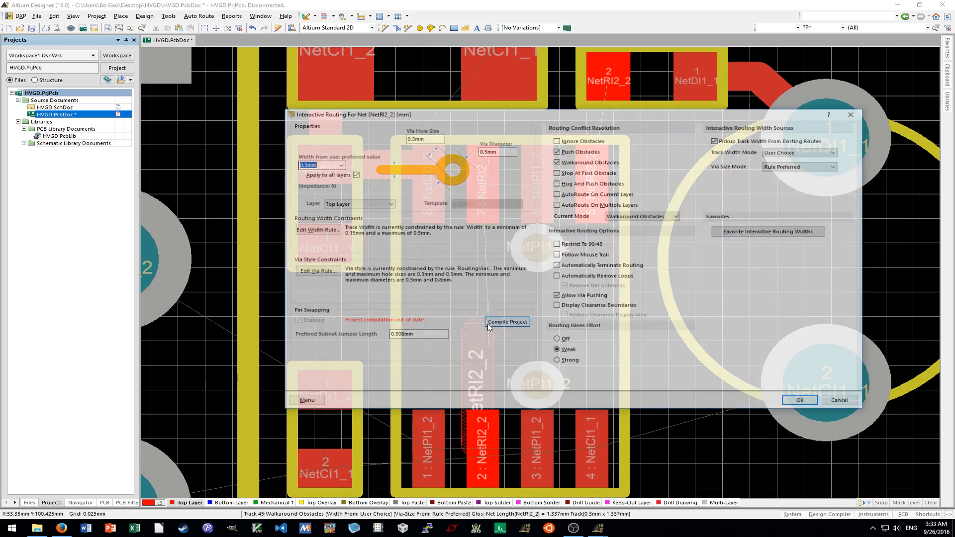
{"action": "key", "text": "Return"}
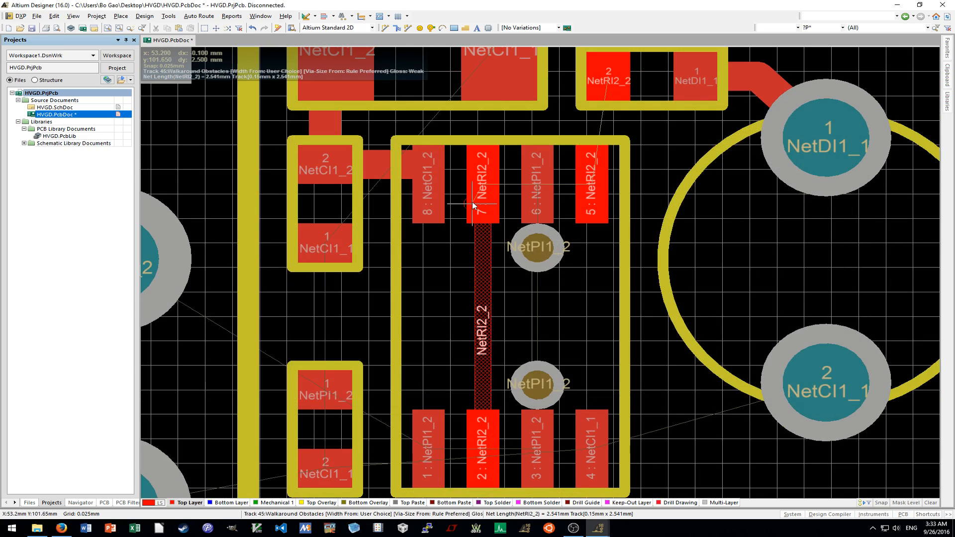
{"action": "left_click", "coordinate": [483, 187]}
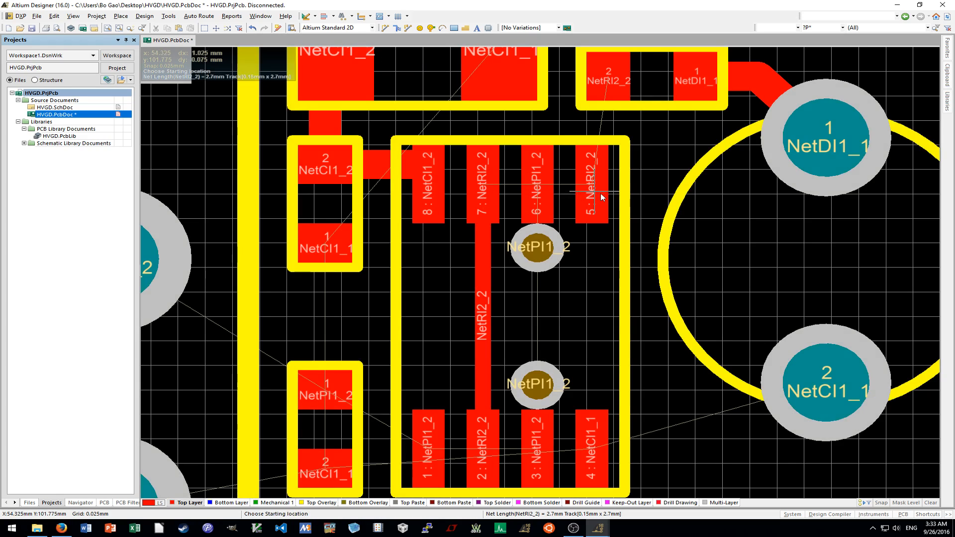
Branch a 0.15 mm NetRI2_2 track off the pin 2–7 track, passing between the two vias to UI1's pin 5.
{"action": "left_click", "coordinate": [483, 295]}
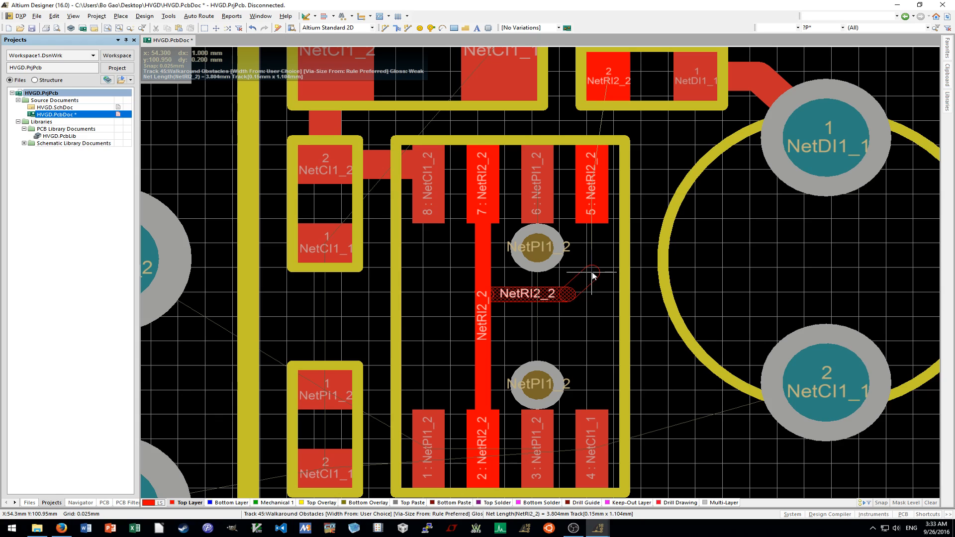
{"action": "left_click", "coordinate": [592, 273]}
{"action": "left_click", "coordinate": [593, 187]}
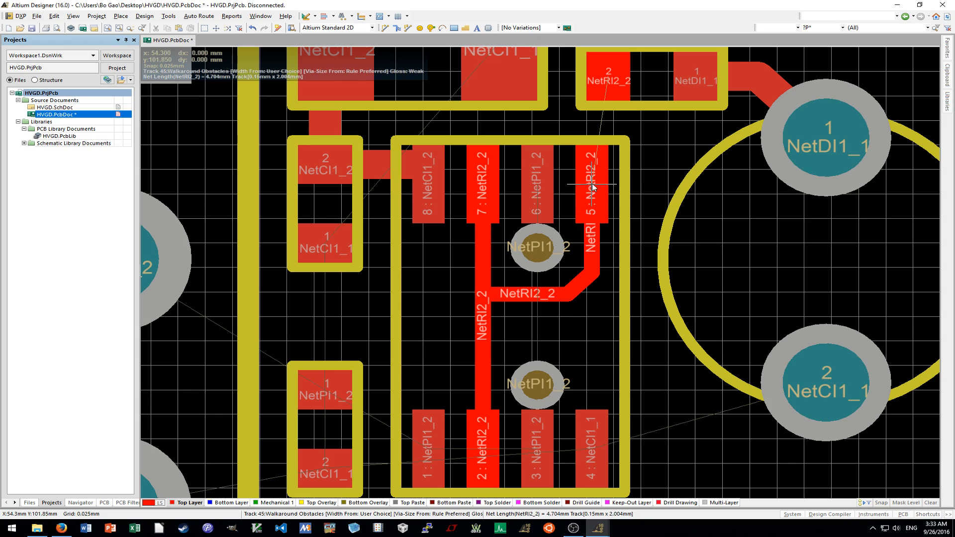
Shift the diagonal segment of the NetRI2_2 branch below pin 5 towards the upper via to widen its bend.
{"action": "scroll", "coordinate": [543, 291], "scroll_direction": "up", "scroll_amount": 2, "text": "ctrl"}
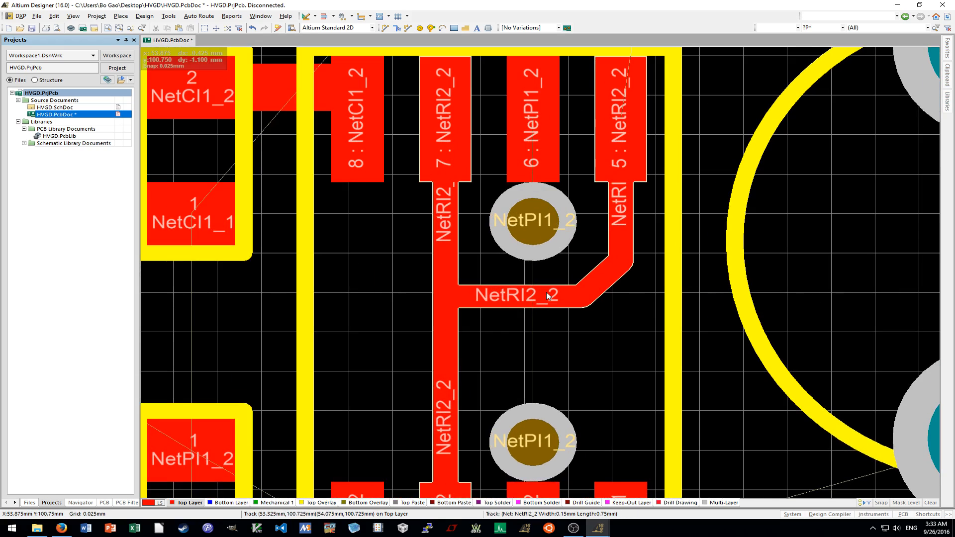
{"action": "left_click_drag", "start_coordinate": [492, 296], "coordinate": [493, 297]}
{"action": "left_click_drag", "start_coordinate": [598, 273], "coordinate": [593, 266]}
{"action": "scroll", "coordinate": [592, 268], "scroll_direction": "down", "scroll_amount": 2, "text": "ctrl"}
{"action": "scroll", "coordinate": [512, 273], "scroll_direction": "up", "scroll_amount": 3, "text": "ctrl"}
{"action": "left_click_drag", "start_coordinate": [491, 272], "coordinate": [478, 262]}
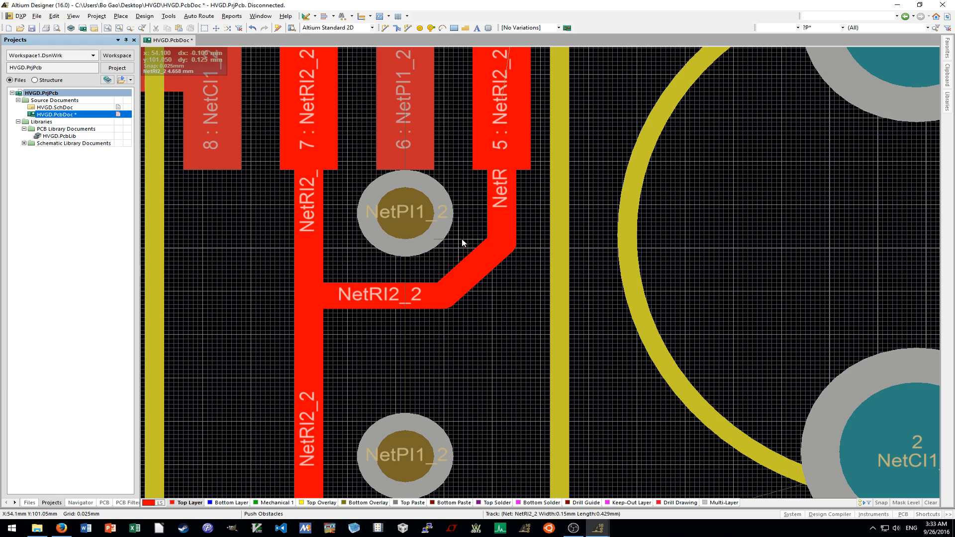
{"action": "left_click_drag", "start_coordinate": [479, 254], "coordinate": [467, 245]}
{"action": "mouse_move", "coordinate": [458, 239]}
{"action": "left_mouse_down"}
{"action": "mouse_move", "coordinate": [488, 276]}
{"action": "mouse_move", "coordinate": [467, 253]}
{"action": "left_mouse_up"}
{"action": "left_click_drag", "start_coordinate": [473, 247], "coordinate": [473, 247]}
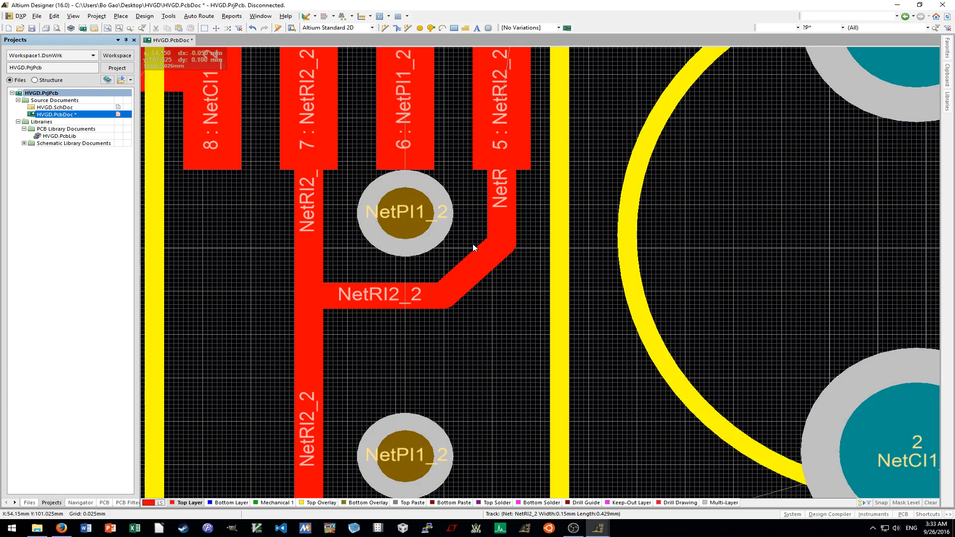
Route NetRI2_2 between UI1's pin 5 and pad 2 of the two-pad component above it with a 0.3 mm track.
{"action": "scroll", "coordinate": [571, 290], "scroll_direction": "down", "scroll_amount": 2, "text": "ctrl"}
{"action": "scroll", "coordinate": [571, 291], "scroll_direction": "up", "scroll_amount": 1}
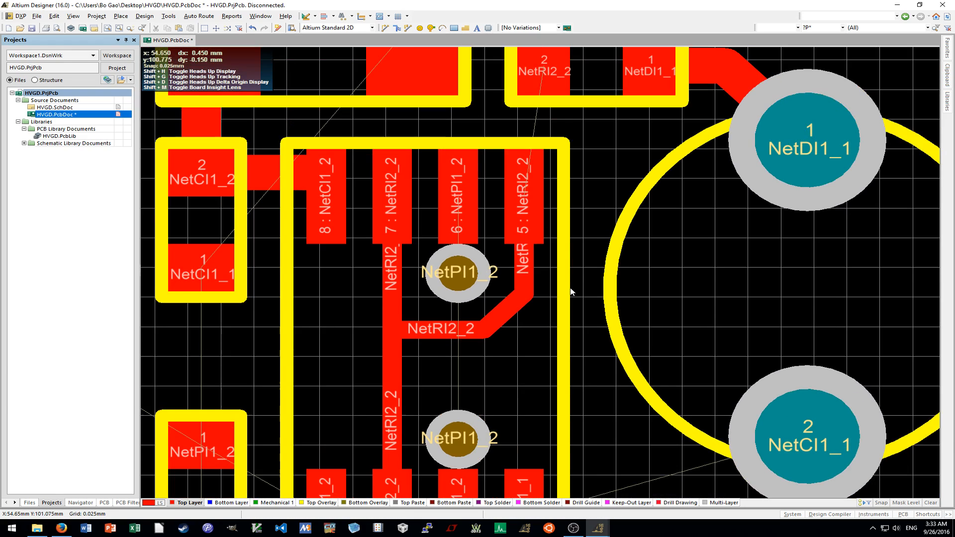
{"action": "right_click", "coordinate": [571, 291]}
{"action": "left_click", "coordinate": [602, 335]}
{"action": "scroll", "coordinate": [542, 193], "scroll_direction": "up", "scroll_amount": 1, "text": "ctrl"}
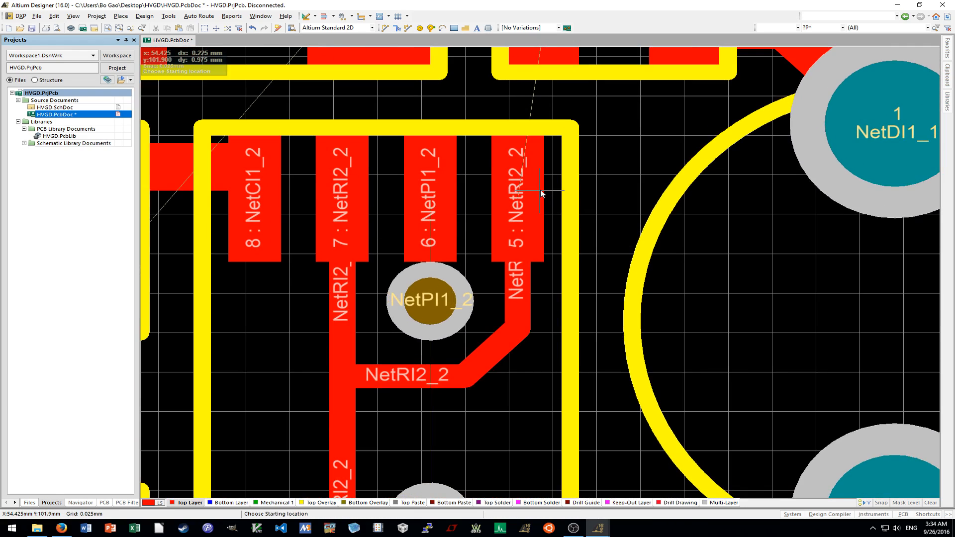
{"action": "left_click", "coordinate": [518, 201]}
{"action": "scroll", "coordinate": [520, 199], "scroll_direction": "up", "scroll_amount": 3}
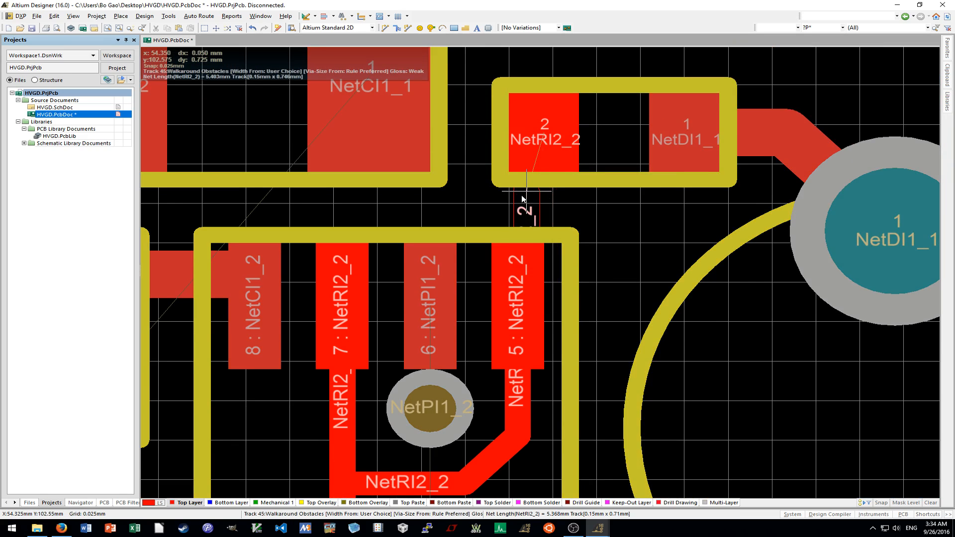
{"action": "key", "text": "Tab"}
{"action": "type", "text": "0.3mm"}
{"action": "key", "text": "Return"}
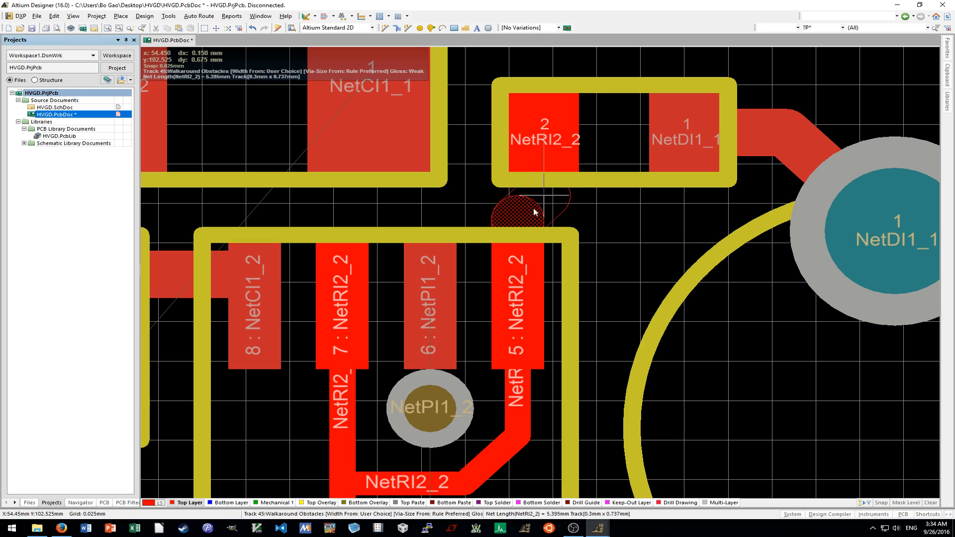
{"action": "right_click", "coordinate": [544, 175]}
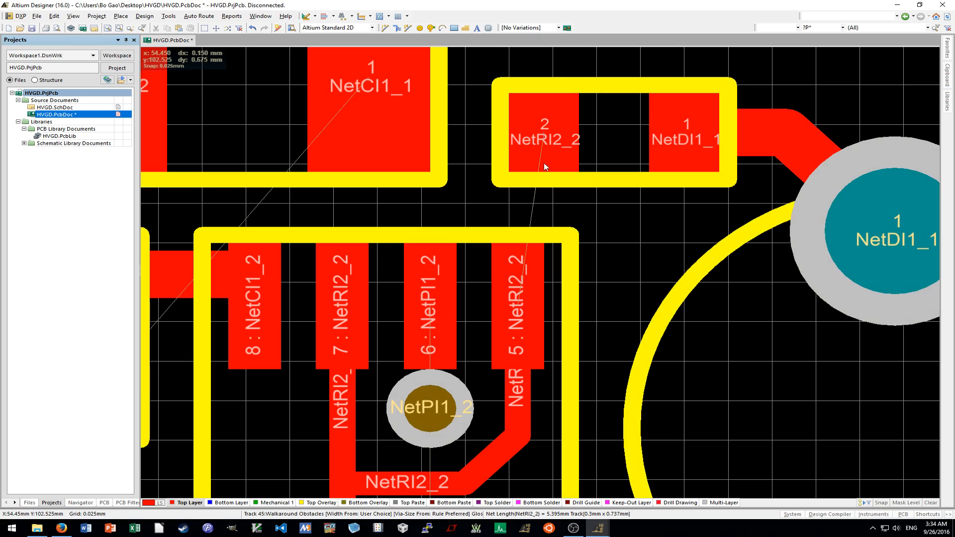
{"action": "left_click", "coordinate": [544, 138]}
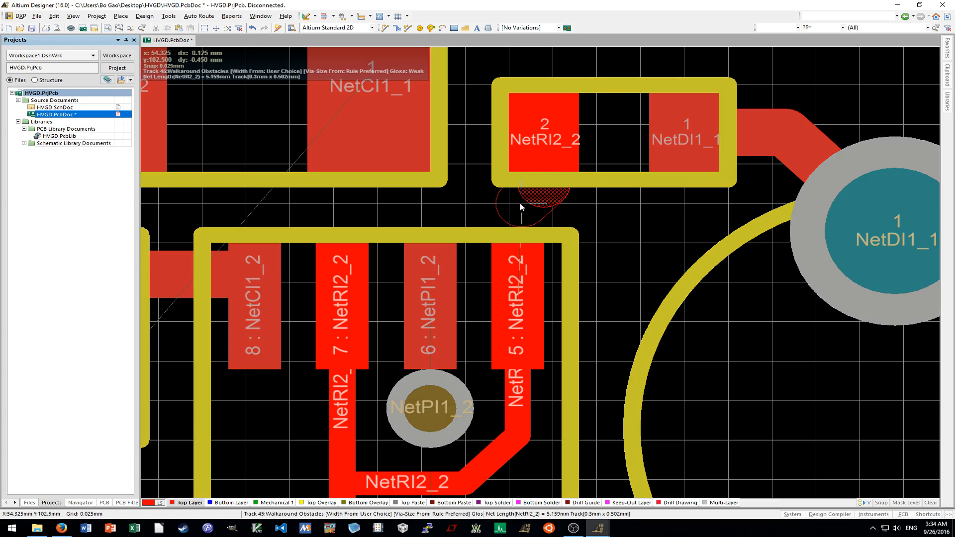
{"action": "left_click", "coordinate": [517, 315]}
{"action": "right_click", "coordinate": [517, 315]}
Connect UI1's pin 6 to the adjacent NetPI1_2 via with a 0.15 mm track.
{"action": "scroll", "coordinate": [540, 269], "scroll_direction": "down", "scroll_amount": 4}
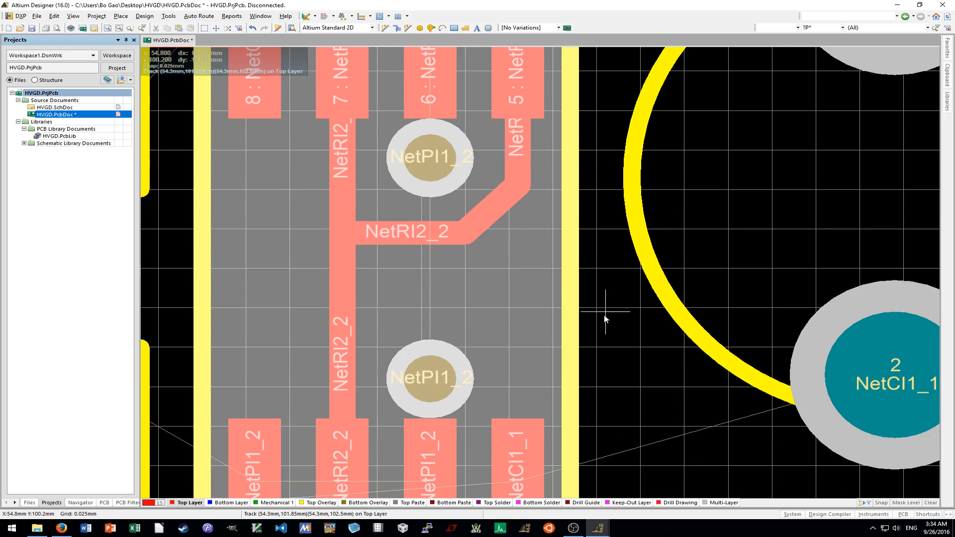
{"action": "scroll", "coordinate": [607, 315], "scroll_direction": "down", "scroll_amount": 5, "text": "ctrl"}
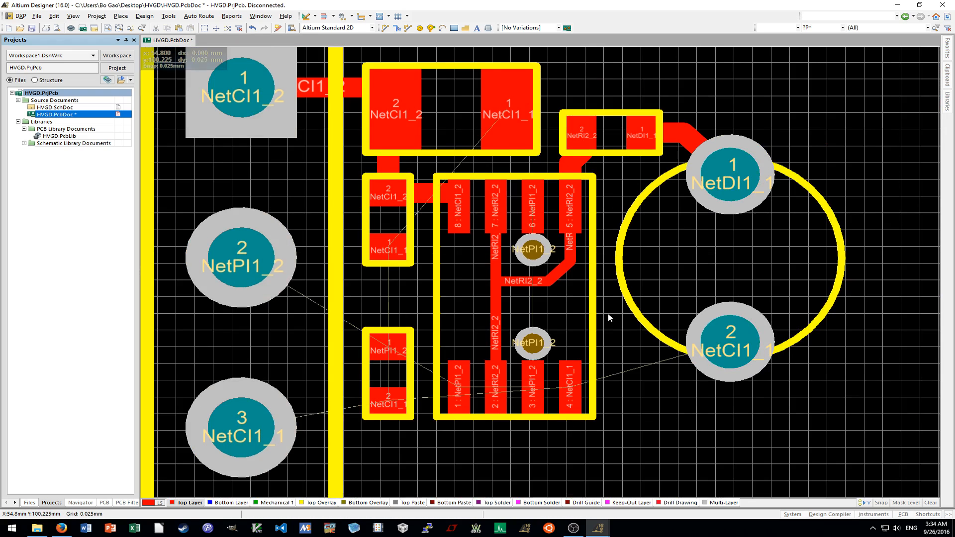
{"action": "key", "text": "p"}
{"action": "key", "text": "t"}
{"action": "scroll", "coordinate": [548, 255], "scroll_direction": "up", "scroll_amount": 3, "text": "ctrl"}
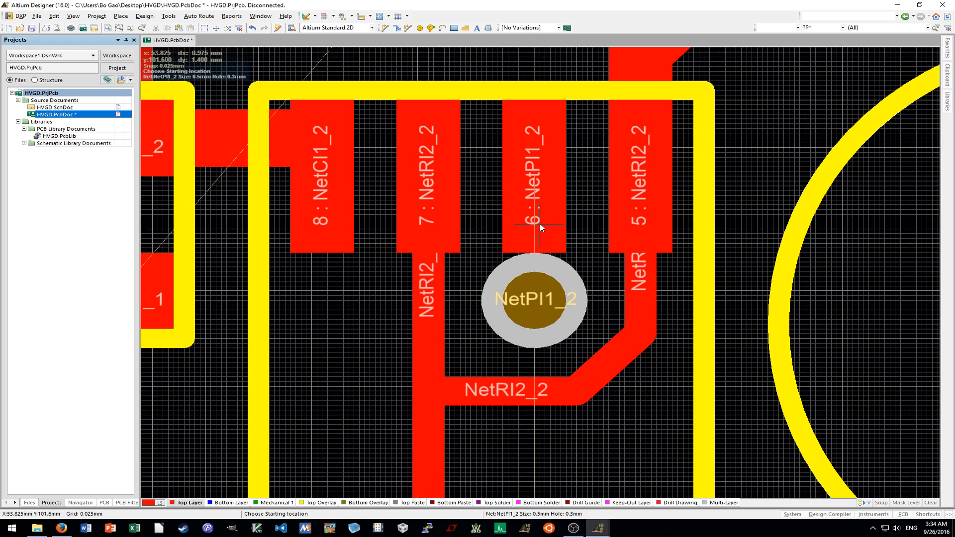
{"action": "left_click", "coordinate": [535, 176]}
{"action": "key", "text": "Tab"}
{"action": "type", "text": "0.15"}
{"action": "key", "text": "Return"}
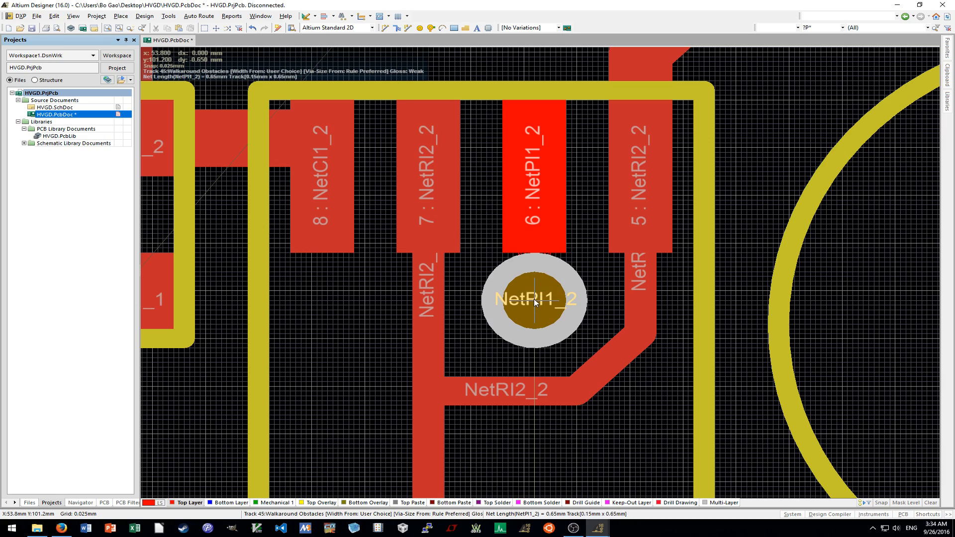
{"action": "left_click", "coordinate": [533, 301]}
{"action": "right_click", "coordinate": [533, 300]}
Connect the lower NetPI1_2 via to UI1's pin 3 with a 0.15 mm track.
{"action": "scroll", "coordinate": [533, 300], "scroll_direction": "down", "scroll_amount": 4, "text": "ctrl"}
{"action": "scroll", "coordinate": [533, 300], "scroll_direction": "down", "scroll_amount": 3}
{"action": "scroll", "coordinate": [533, 300], "scroll_direction": "up", "scroll_amount": 3, "text": "ctrl"}
{"action": "left_click", "coordinate": [525, 283]}
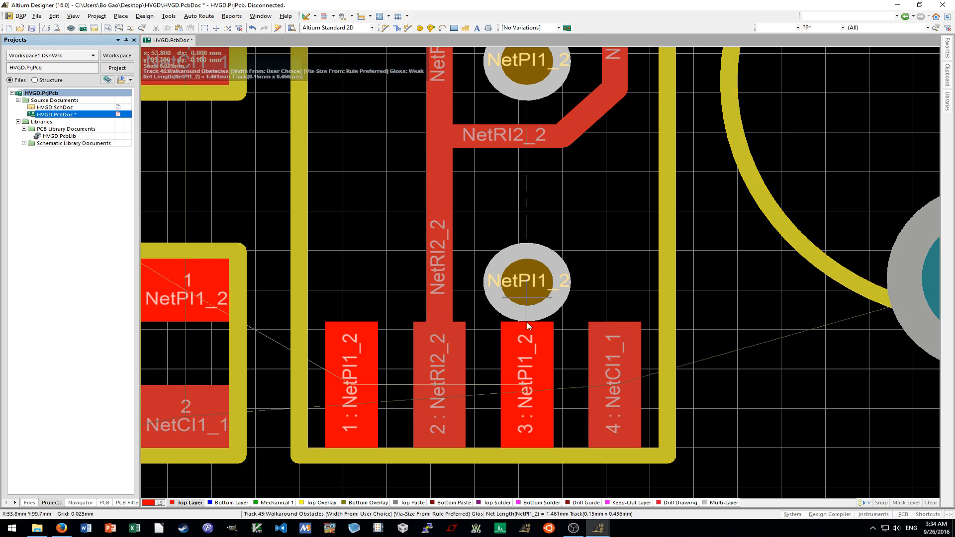
{"action": "right_click", "coordinate": [528, 385]}
Route NetPI1_2 at 0.15 mm from pad 1 of the two-pad component beside UI1 to pin 1, then below pin 2 to pin 3.
{"action": "scroll", "coordinate": [528, 385], "scroll_direction": "down", "scroll_amount": 5, "text": "ctrl"}
{"action": "scroll", "coordinate": [532, 378], "scroll_direction": "down", "scroll_amount": 2}
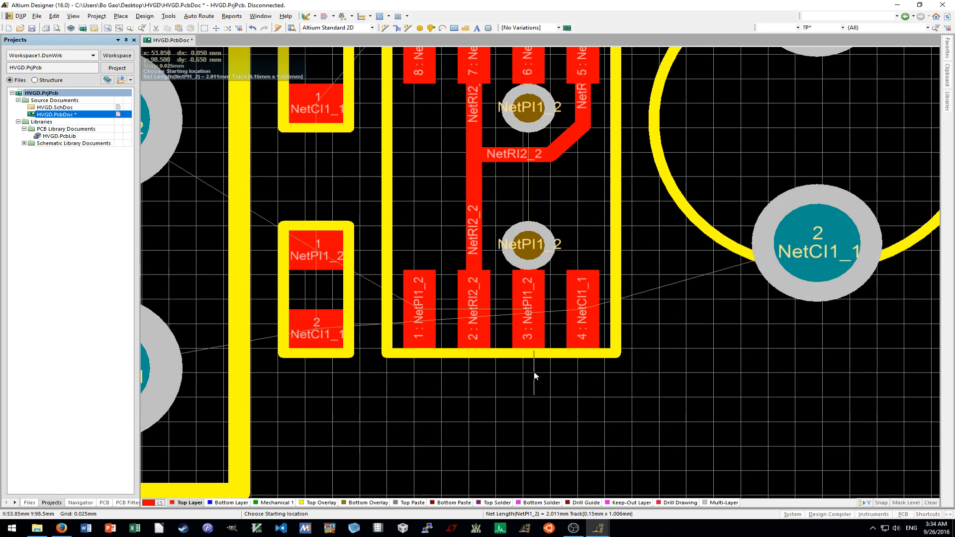
{"action": "scroll", "coordinate": [534, 373], "scroll_direction": "up", "scroll_amount": 2, "text": "shift"}
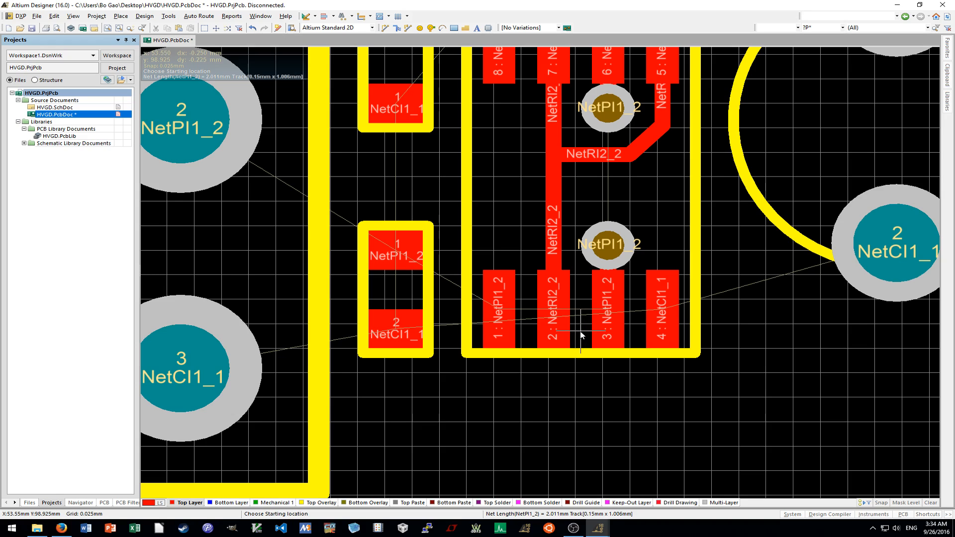
{"action": "scroll", "coordinate": [404, 265], "scroll_direction": "up", "scroll_amount": 1, "text": "ctrl"}
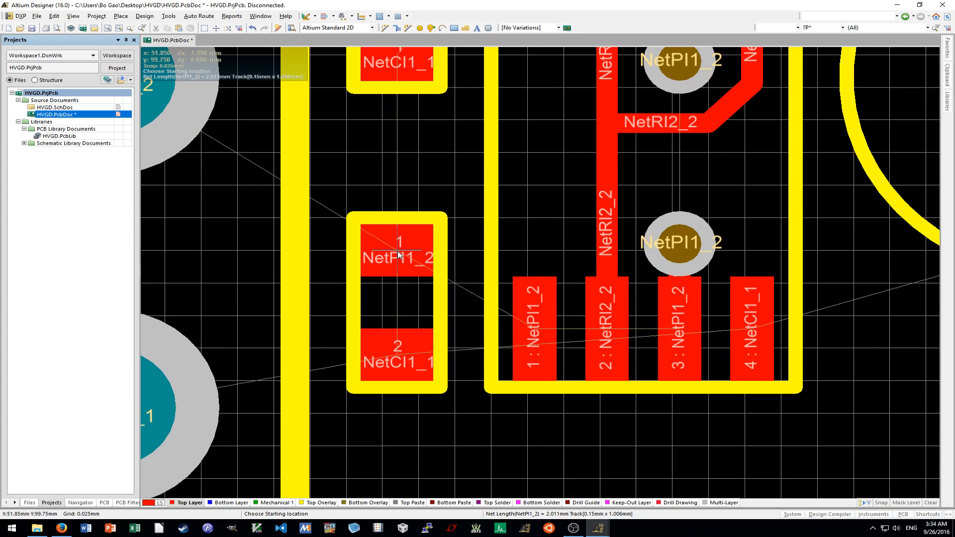
{"action": "left_click", "coordinate": [398, 255]}
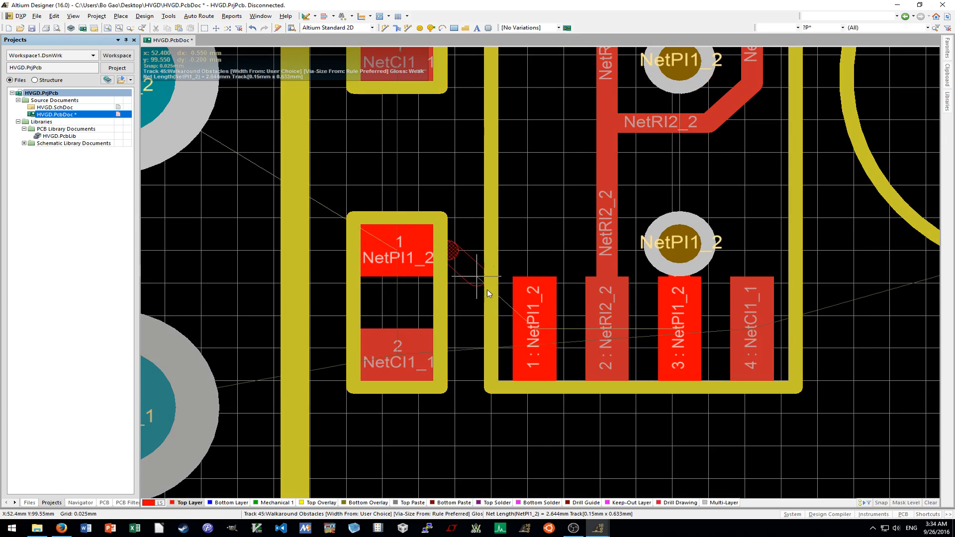
{"action": "left_click", "coordinate": [535, 273]}
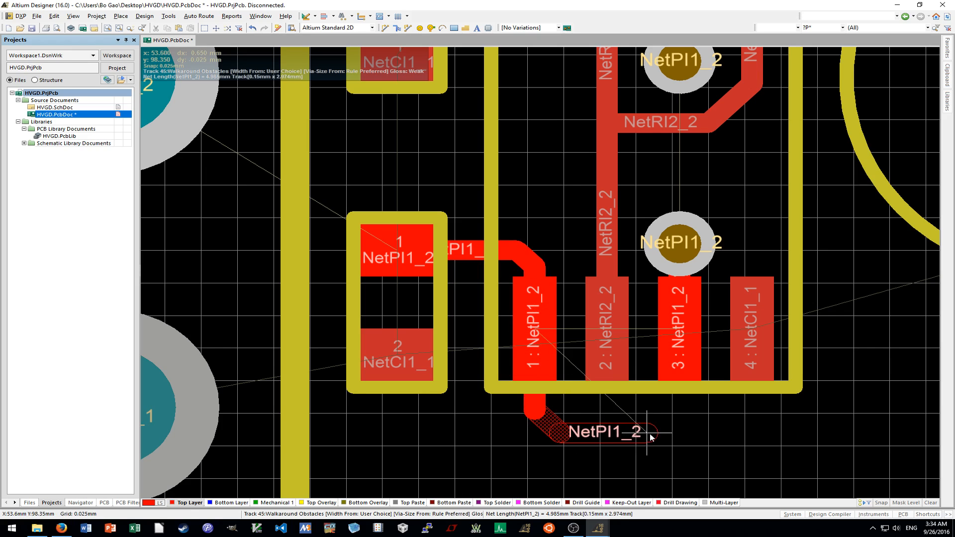
{"action": "left_click", "coordinate": [681, 410]}
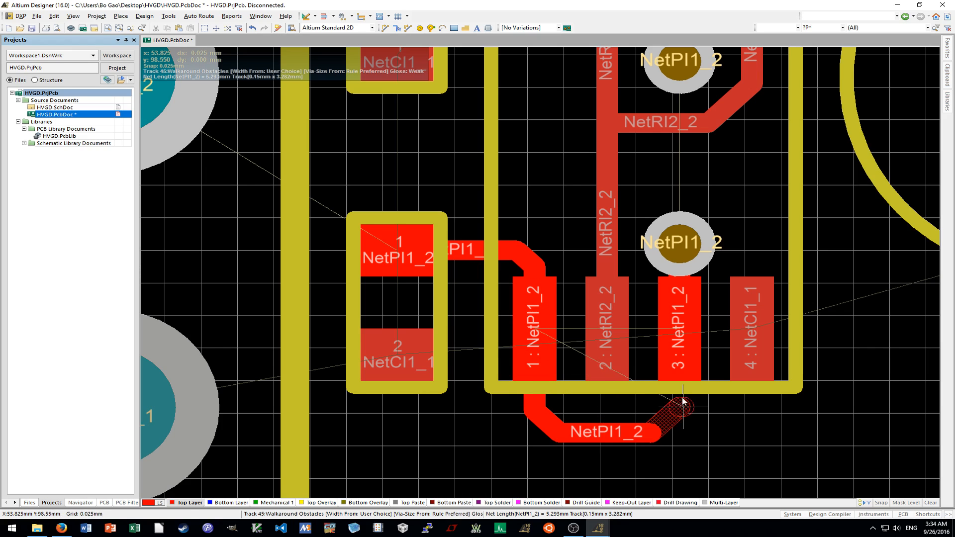
{"action": "left_click", "coordinate": [679, 330]}
{"action": "right_click", "coordinate": [679, 330]}
Adjust the diagonal corners and horizontal segment of the NetPI1_2 loop below UI1's pins 1 to 3.
{"action": "scroll", "coordinate": [539, 419], "scroll_direction": "up", "scroll_amount": 2, "text": "ctrl"}
{"action": "left_click", "coordinate": [560, 416]}
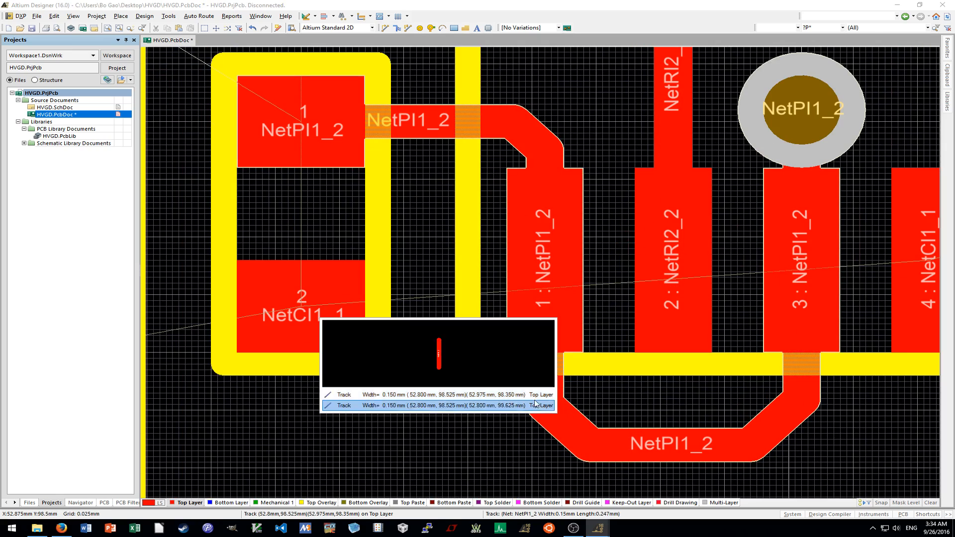
{"action": "left_click", "coordinate": [549, 394]}
{"action": "left_click", "coordinate": [572, 418]}
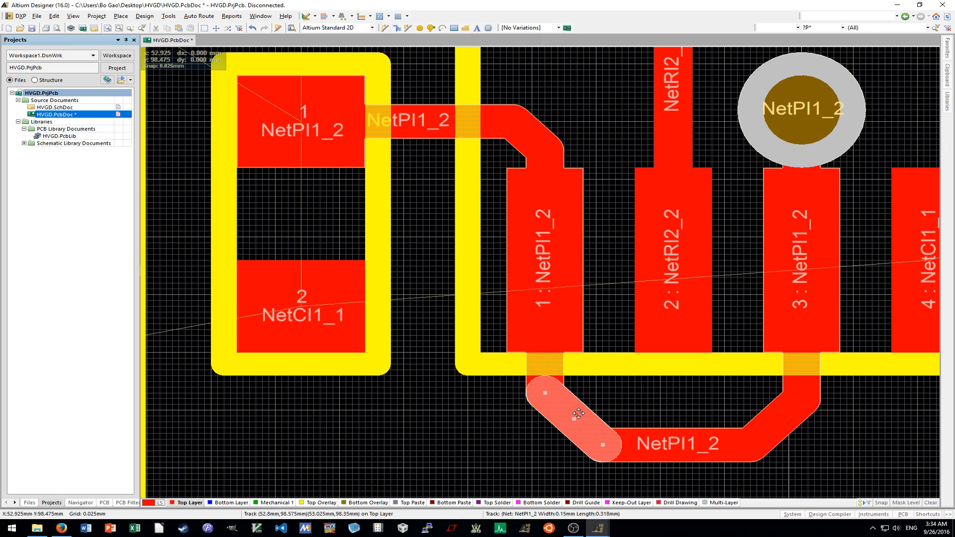
{"action": "left_click", "coordinate": [772, 409]}
{"action": "left_click_drag", "start_coordinate": [775, 417], "coordinate": [770, 414]}
{"action": "mouse_move", "coordinate": [712, 432]}
{"action": "left_mouse_down"}
{"action": "mouse_move", "coordinate": [721, 401]}
{"action": "mouse_move", "coordinate": [721, 428]}
{"action": "left_mouse_up"}
Place a via just below the NetCI1_1 pad of the upper two-pad component beside UI1.
{"action": "scroll", "coordinate": [819, 450], "scroll_direction": "down", "scroll_amount": 4, "text": "ctrl"}
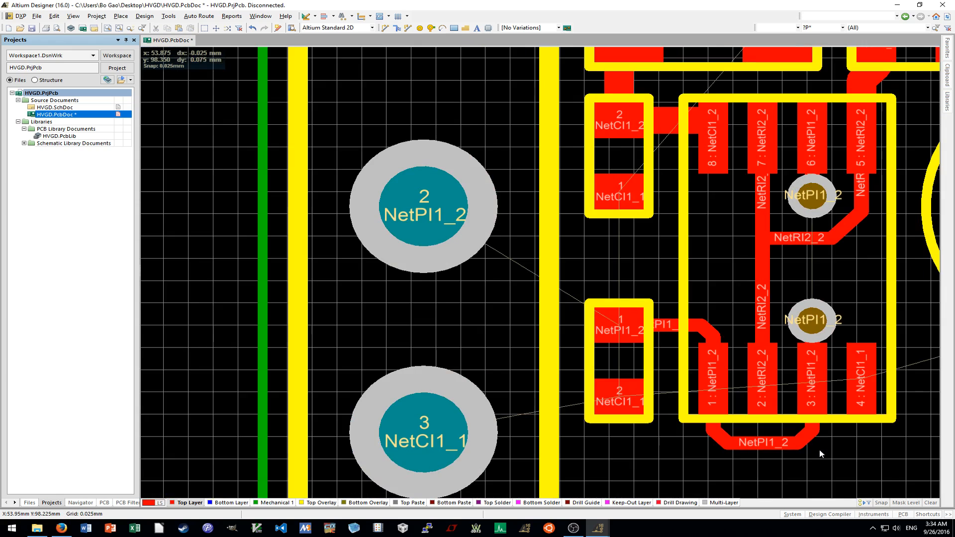
{"action": "scroll", "coordinate": [801, 467], "scroll_direction": "down", "scroll_amount": 3, "text": "ctrl"}
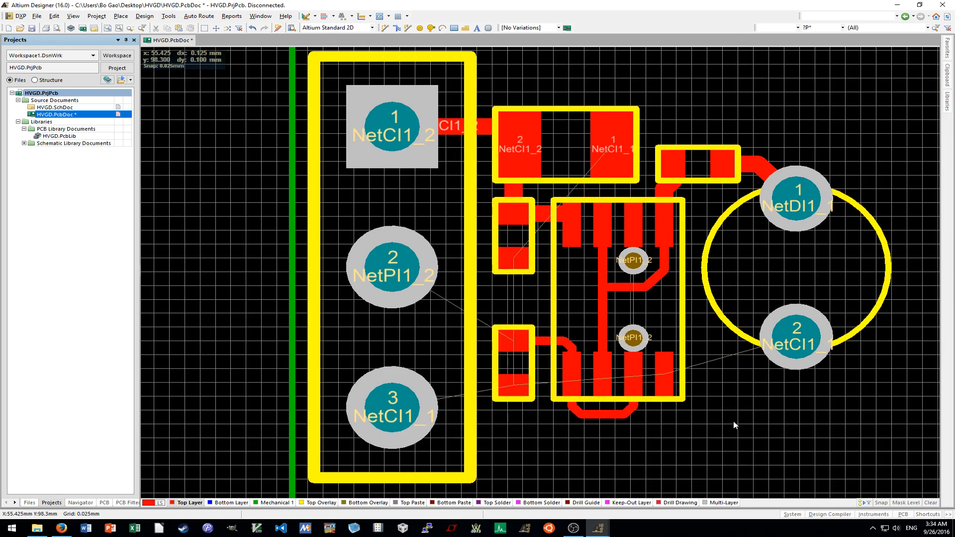
{"action": "scroll", "coordinate": [734, 426], "scroll_direction": "right", "scroll_amount": 1, "text": "shift"}
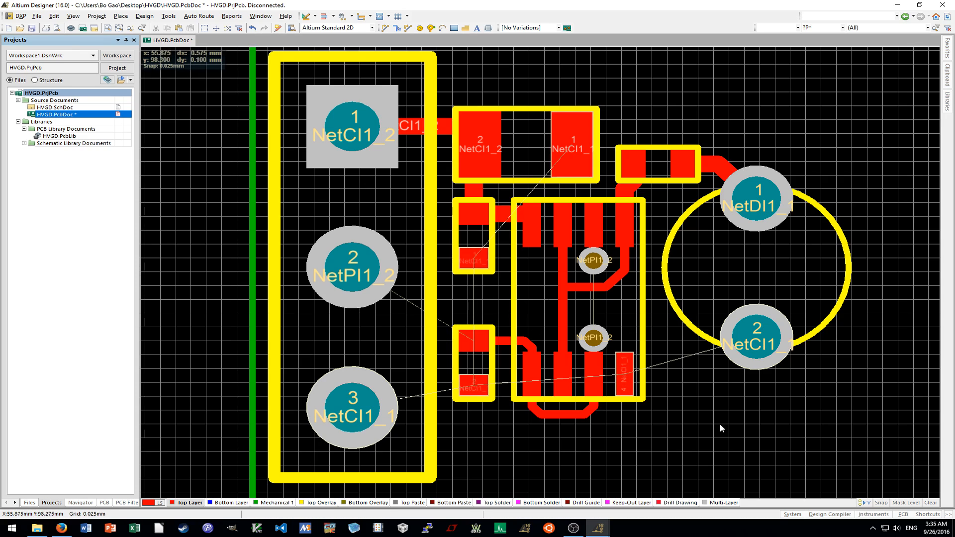
{"action": "key", "text": "p"}
{"action": "key", "text": "v"}
{"action": "scroll", "coordinate": [479, 293], "scroll_direction": "up", "scroll_amount": 3, "text": "ctrl"}
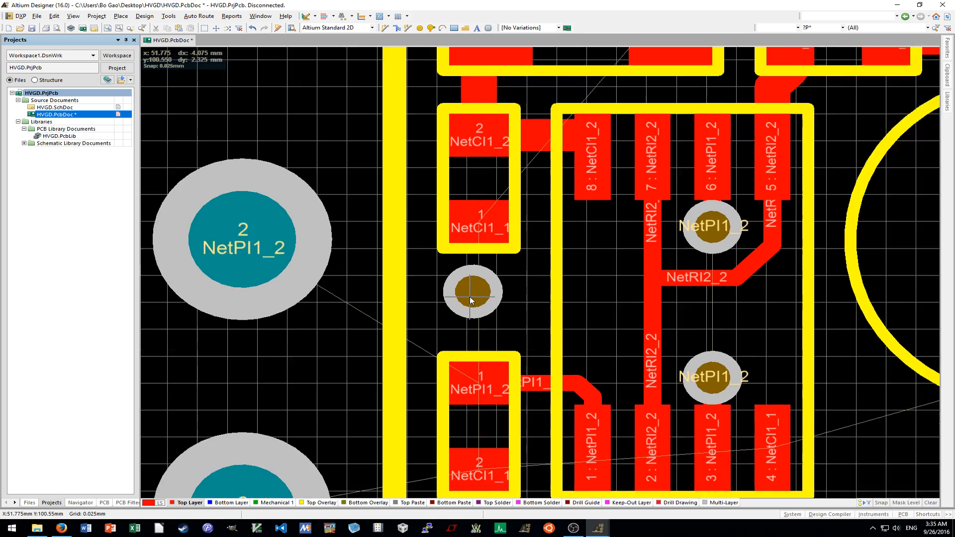
{"action": "left_click", "coordinate": [478, 268]}
Move the NetCI1_1 via into the gap between the two stacked components, centred on their pads' vertical axis.
{"action": "scroll", "coordinate": [498, 289], "scroll_direction": "up", "scroll_amount": 2, "text": "ctrl"}
{"action": "left_click_drag", "start_coordinate": [507, 246], "coordinate": [523, 296]}
{"action": "scroll", "coordinate": [537, 254], "scroll_direction": "up", "scroll_amount": 2, "text": "ctrl"}
{"action": "left_click_drag", "start_coordinate": [491, 324], "coordinate": [459, 329]}
{"action": "scroll", "coordinate": [457, 288], "scroll_direction": "down", "scroll_amount": 2, "text": "ctrl"}
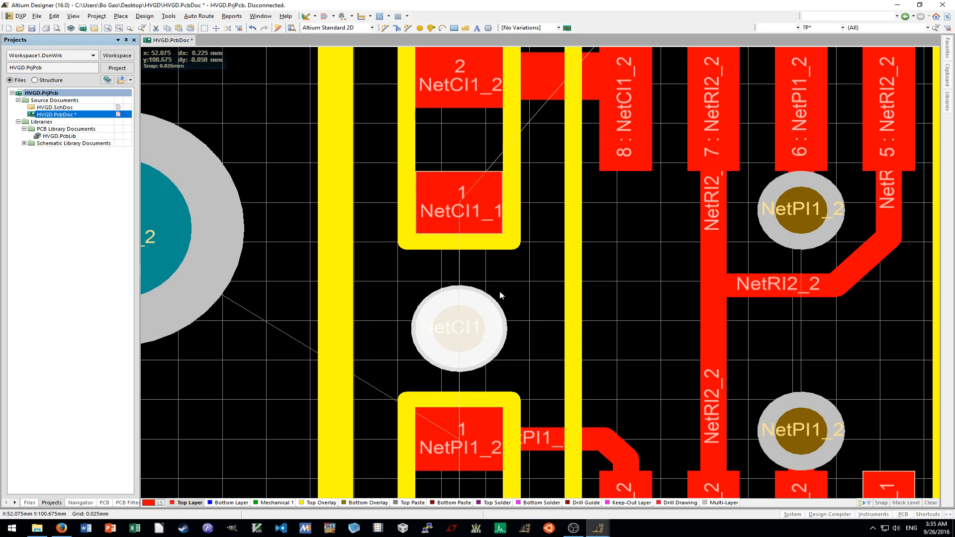
Fine-tune the vertical position of the NetCI1_1 via in the gap between the two stacked components.
{"action": "key", "text": "ctrl+shift+Up"}
{"action": "key", "text": "ctrl+Down"}
{"action": "key", "text": "ctrl+Down"}
{"action": "key", "text": "ctrl+Down"}
{"action": "key", "text": "ctrl+Down"}
{"action": "left_click", "coordinate": [533, 279]}
Add another NetCI1_1 via beside pad 1 of CI1 and move it just outside the component's outline.
{"action": "scroll", "coordinate": [532, 279], "scroll_direction": "down", "scroll_amount": 9, "text": "ctrl"}
{"action": "scroll", "coordinate": [532, 280], "scroll_direction": "down", "scroll_amount": 1, "text": "shift"}
{"action": "scroll", "coordinate": [505, 292], "scroll_direction": "up", "scroll_amount": 1, "text": "ctrl"}
{"action": "scroll", "coordinate": [504, 291], "scroll_direction": "down", "scroll_amount": 1, "text": "ctrl"}
{"action": "scroll", "coordinate": [554, 208], "scroll_direction": "up", "scroll_amount": 2, "text": "shift"}
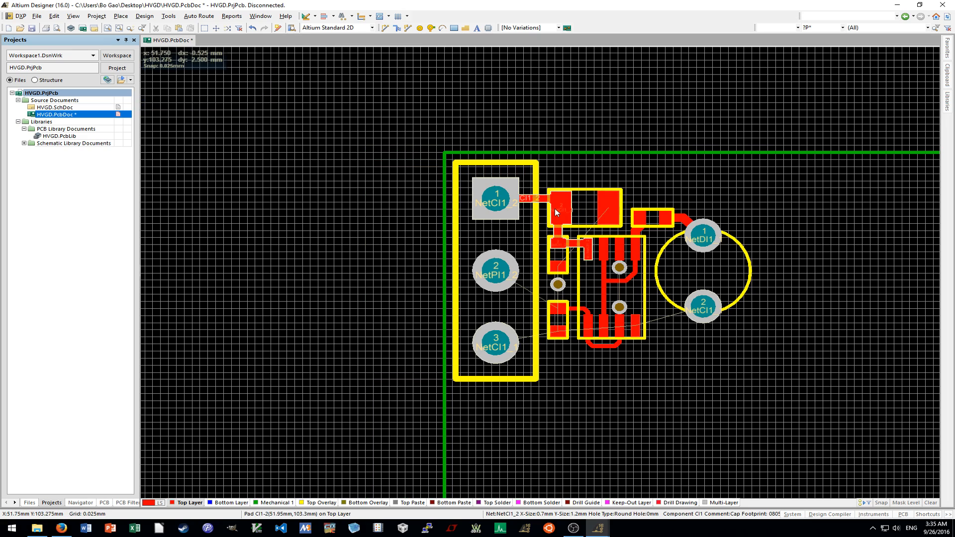
{"action": "scroll", "coordinate": [621, 209], "scroll_direction": "up", "scroll_amount": 3, "text": "ctrl"}
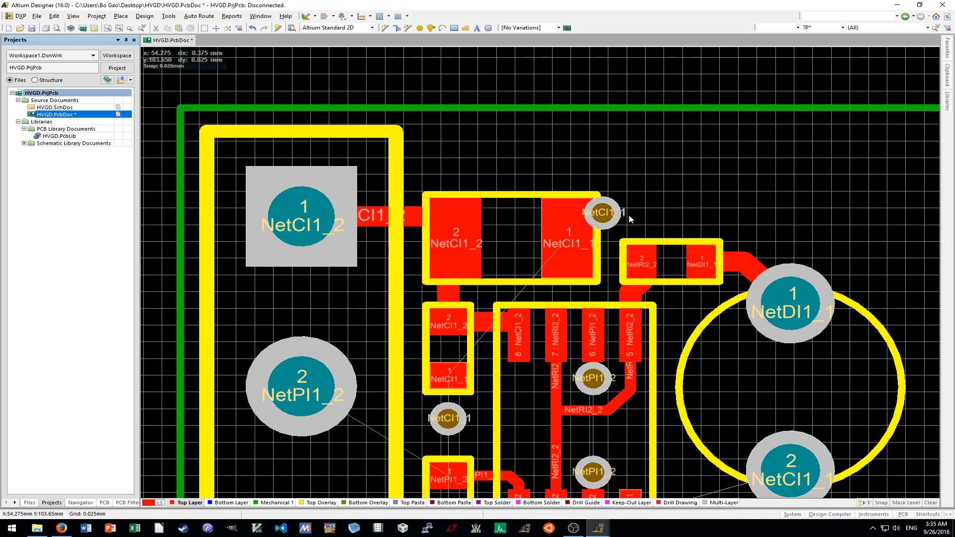
{"action": "scroll", "coordinate": [630, 219], "scroll_direction": "up", "scroll_amount": 2, "text": "ctrl"}
{"action": "left_click_drag", "start_coordinate": [597, 208], "coordinate": [618, 205]}
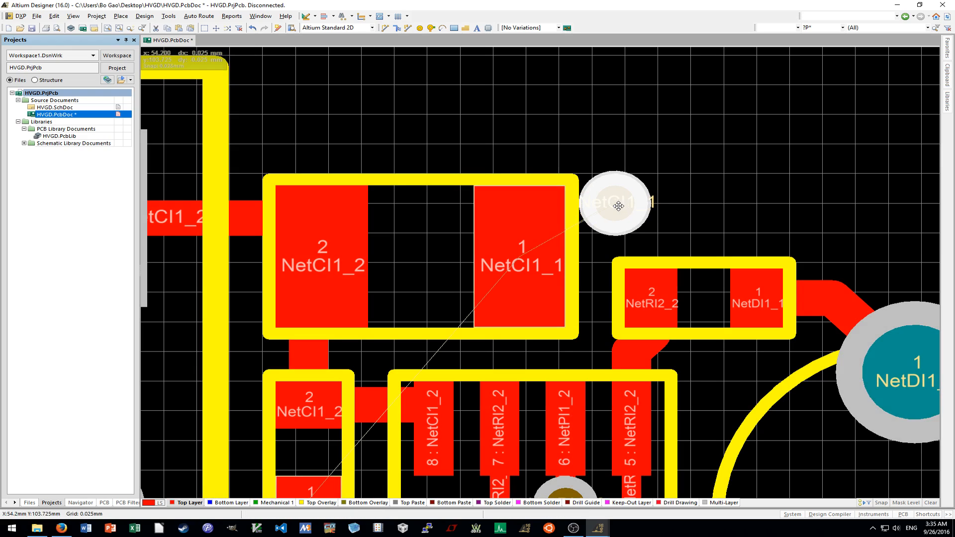
Move the NetCI1_1 via away from CI1 so it sits above the NetRI2_2 pad of the neighbouring two-pad component.
{"action": "scroll", "coordinate": [710, 205], "scroll_direction": "down", "scroll_amount": 2, "text": "ctrl"}
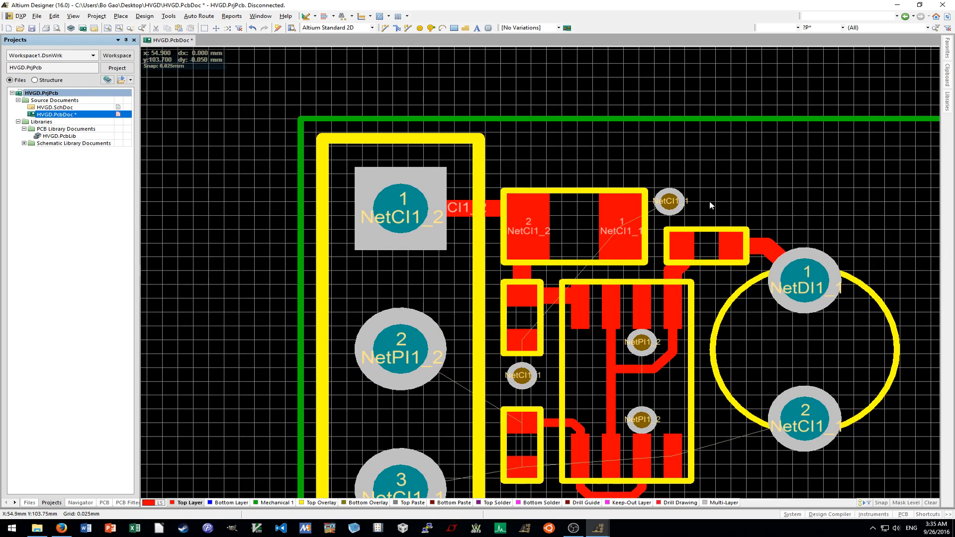
{"action": "scroll", "coordinate": [720, 205], "scroll_direction": "right", "scroll_amount": 2, "text": "shift"}
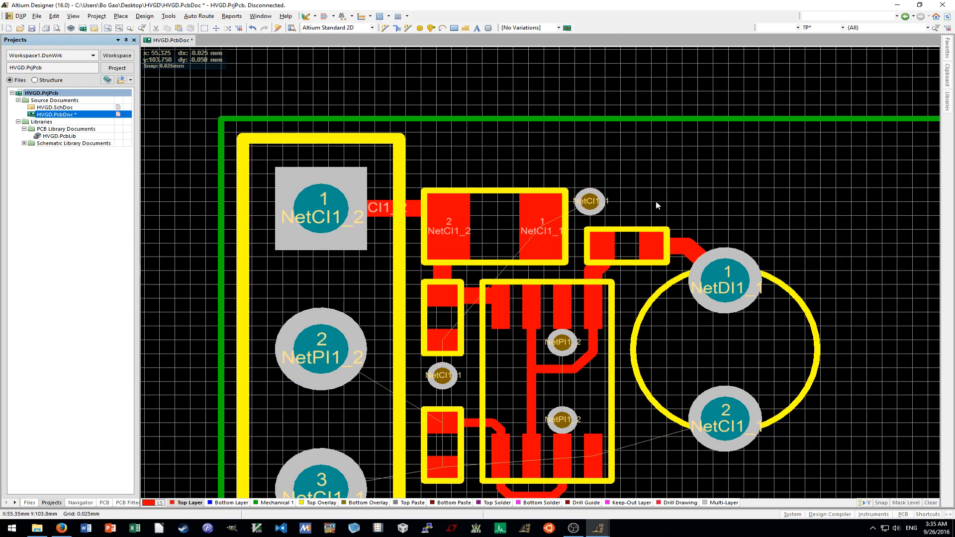
{"action": "scroll", "coordinate": [656, 205], "scroll_direction": "down", "scroll_amount": 2, "text": "ctrl"}
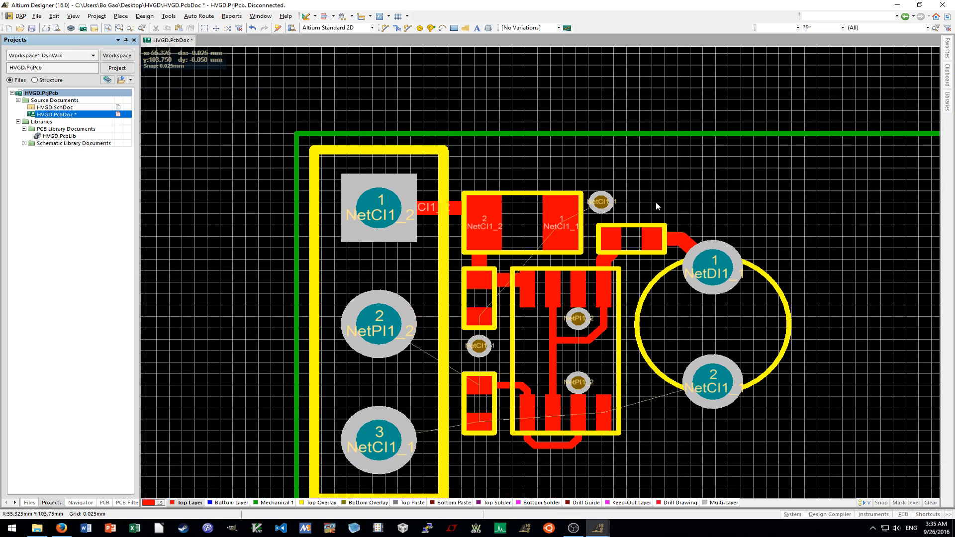
{"action": "scroll", "coordinate": [615, 208], "scroll_direction": "up", "scroll_amount": 3, "text": "ctrl"}
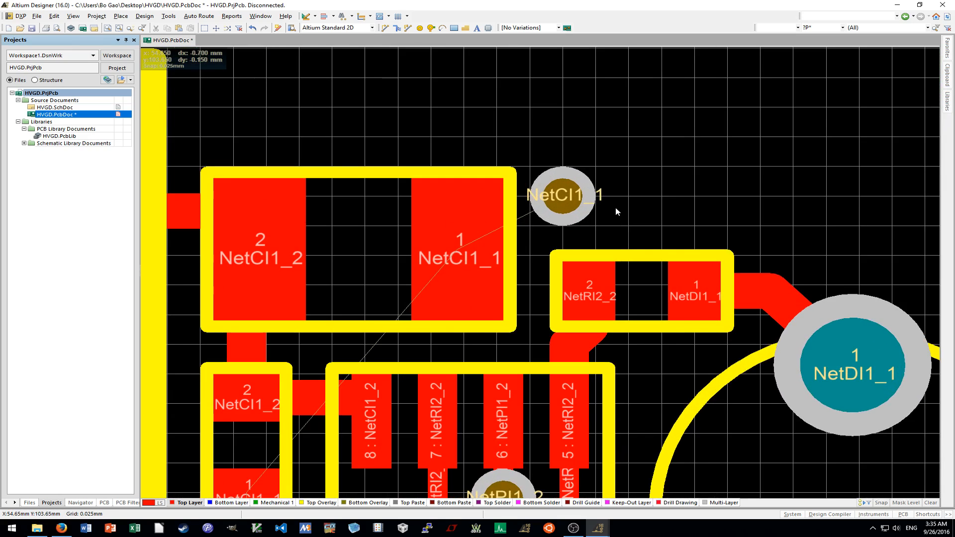
{"action": "scroll", "coordinate": [616, 207], "scroll_direction": "down", "scroll_amount": 3, "text": "ctrl"}
{"action": "scroll", "coordinate": [616, 208], "scroll_direction": "up", "scroll_amount": 1, "text": "ctrl"}
{"action": "scroll", "coordinate": [616, 211], "scroll_direction": "down", "scroll_amount": 3, "text": "ctrl"}
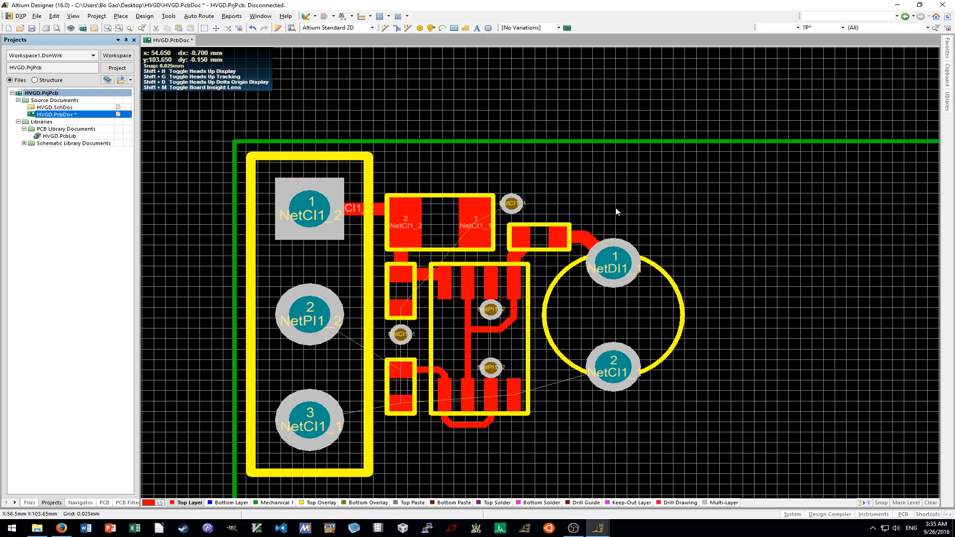
{"action": "scroll", "coordinate": [511, 203], "scroll_direction": "up", "scroll_amount": 5, "text": "ctrl"}
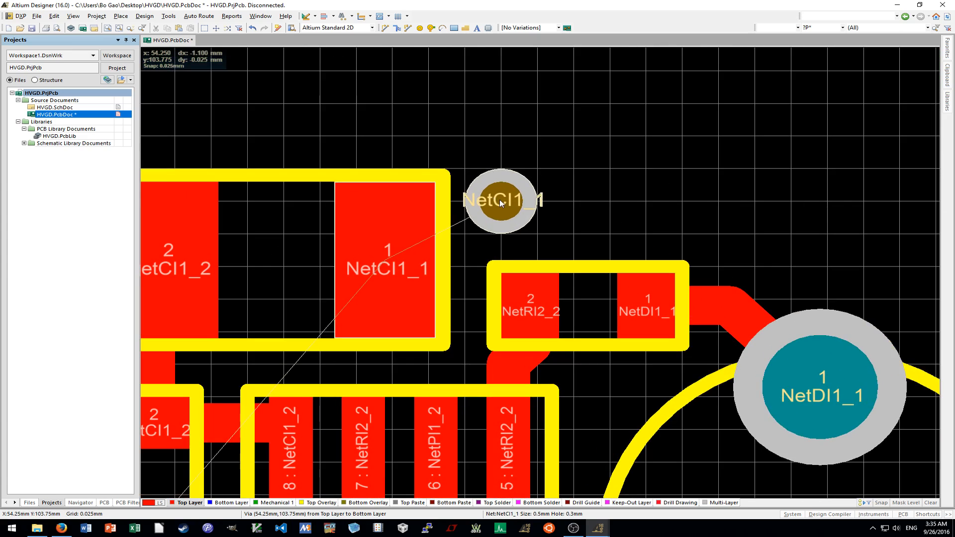
{"action": "left_click_drag", "start_coordinate": [500, 199], "coordinate": [526, 201]}
{"action": "key", "text": "s"}
{"action": "key", "text": "i"}
{"action": "left_click", "coordinate": [570, 112]}
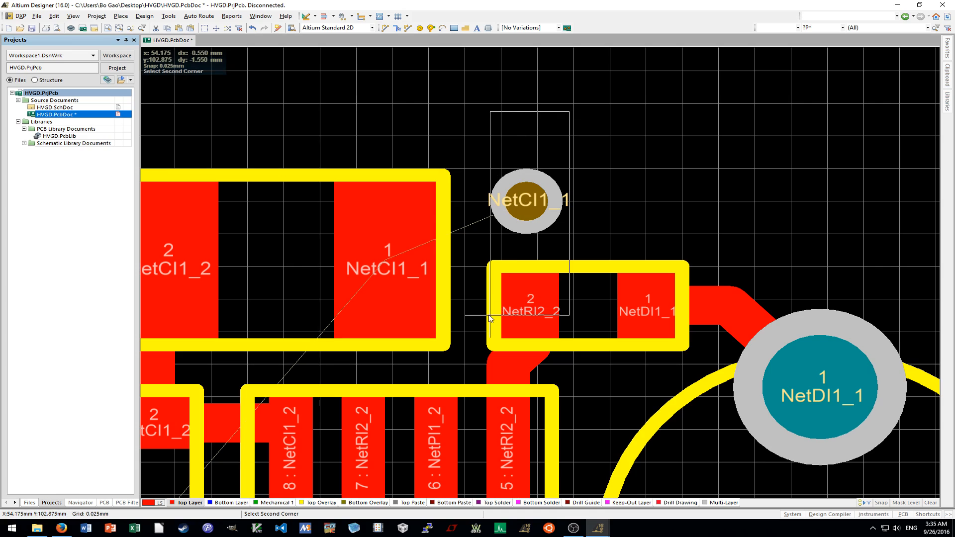
{"action": "left_click_drag", "start_coordinate": [506, 291], "coordinate": [508, 286]}
{"action": "left_click_drag", "start_coordinate": [533, 198], "coordinate": [528, 198]}
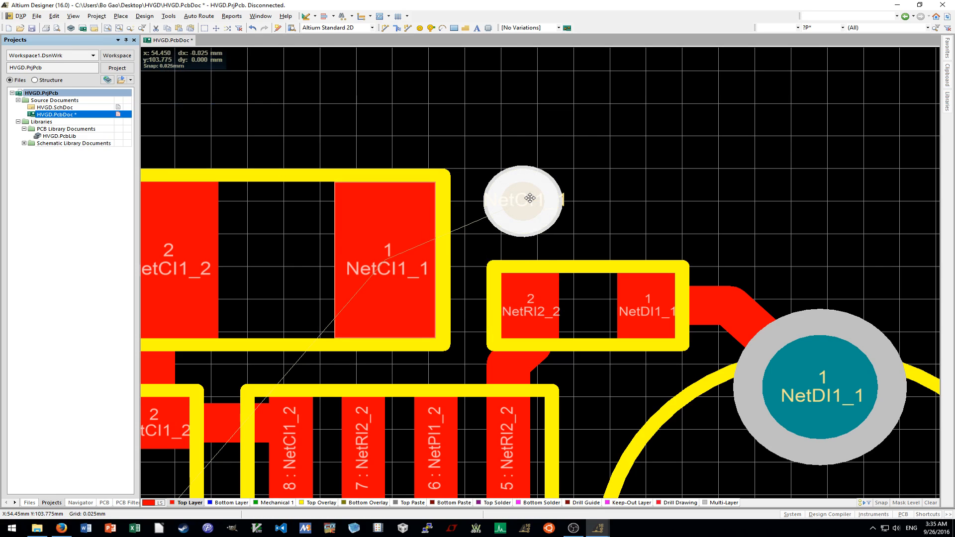
Copy the NetCI1_1 via and place the duplicate level with it, above the NetDI1_1 pad of the same component.
{"action": "key", "text": "ctrl+c"}
{"action": "left_click", "coordinate": [530, 199]}
{"action": "key", "text": "ctrl+v"}
{"action": "scroll", "coordinate": [661, 200], "scroll_direction": "up", "scroll_amount": 1, "text": "ctrl"}
{"action": "left_click", "coordinate": [572, 198]}
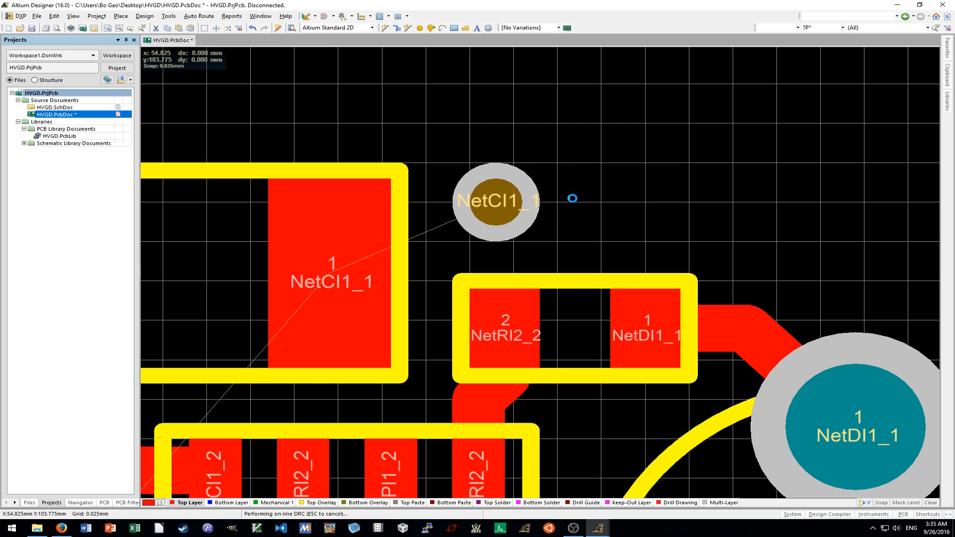
{"action": "scroll", "coordinate": [579, 197], "scroll_direction": "up", "scroll_amount": 2, "text": "ctrl"}
{"action": "left_click_drag", "start_coordinate": [565, 193], "coordinate": [669, 201]}
{"action": "scroll", "coordinate": [775, 196], "scroll_direction": "down", "scroll_amount": 2, "text": "ctrl"}
{"action": "mouse_move", "coordinate": [804, 151]}
{"action": "left_mouse_down"}
{"action": "mouse_move", "coordinate": [748, 317]}
{"action": "mouse_move", "coordinate": [477, 302]}
{"action": "mouse_move", "coordinate": [457, 184]}
{"action": "mouse_move", "coordinate": [799, 159]}
{"action": "left_mouse_up"}
{"action": "scroll", "coordinate": [793, 170], "scroll_direction": "down", "scroll_amount": 3, "text": "ctrl"}
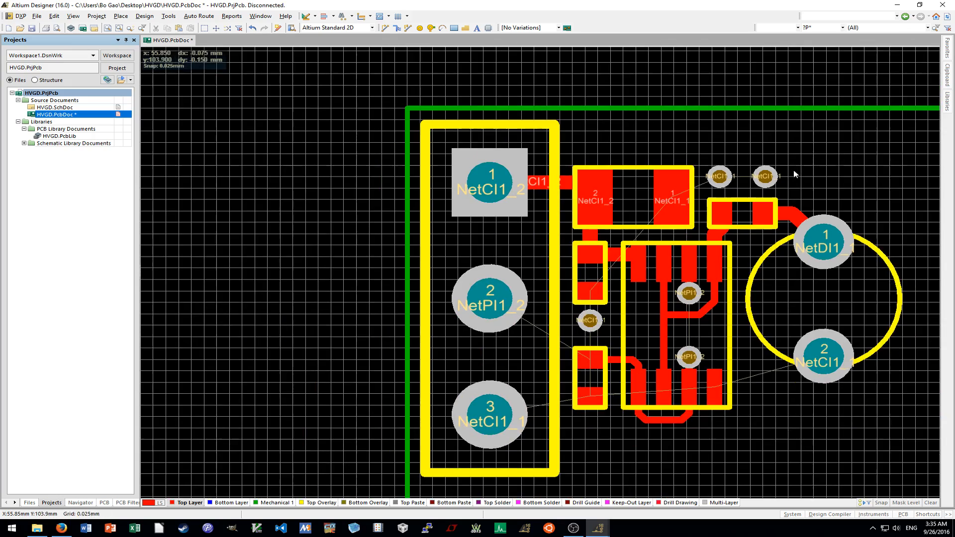
Examine the remaining unrouted connections in the input section and across the rest of the board.
{"action": "scroll", "coordinate": [746, 192], "scroll_direction": "down", "scroll_amount": 2, "text": "ctrl"}
{"action": "scroll", "coordinate": [734, 205], "scroll_direction": "down", "scroll_amount": 2, "text": "shift"}
{"action": "scroll", "coordinate": [705, 244], "scroll_direction": "down", "scroll_amount": 2}
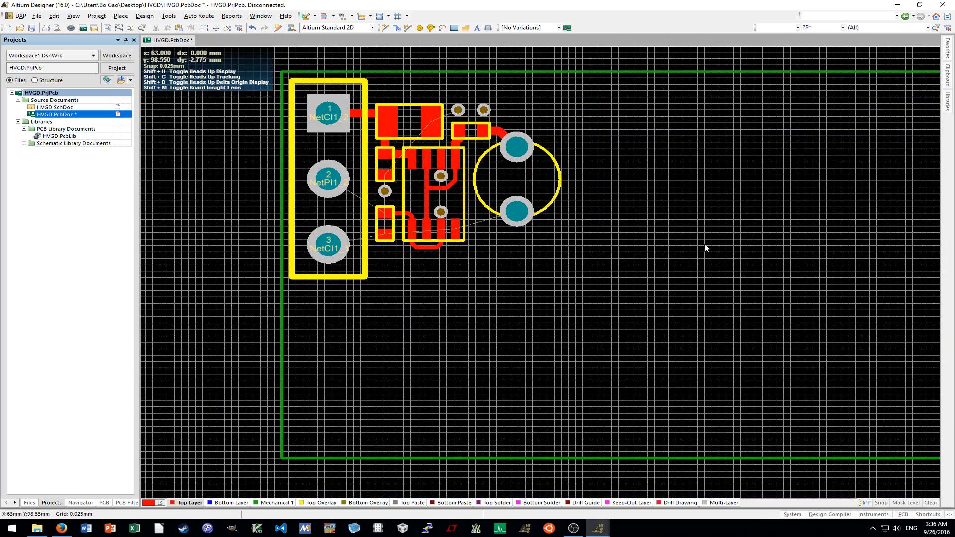
{"action": "scroll", "coordinate": [704, 244], "scroll_direction": "up", "scroll_amount": 1, "text": "shift"}
{"action": "scroll", "coordinate": [705, 245], "scroll_direction": "down", "scroll_amount": 1, "text": "ctrl"}
{"action": "scroll", "coordinate": [704, 243], "scroll_direction": "down", "scroll_amount": 1, "text": "shift"}
{"action": "scroll", "coordinate": [704, 244], "scroll_direction": "down", "scroll_amount": 1, "text": "ctrl"}
{"action": "scroll", "coordinate": [673, 252], "scroll_direction": "up", "scroll_amount": 2, "text": "ctrl"}
{"action": "scroll", "coordinate": [671, 253], "scroll_direction": "up", "scroll_amount": 1, "text": "ctrl"}
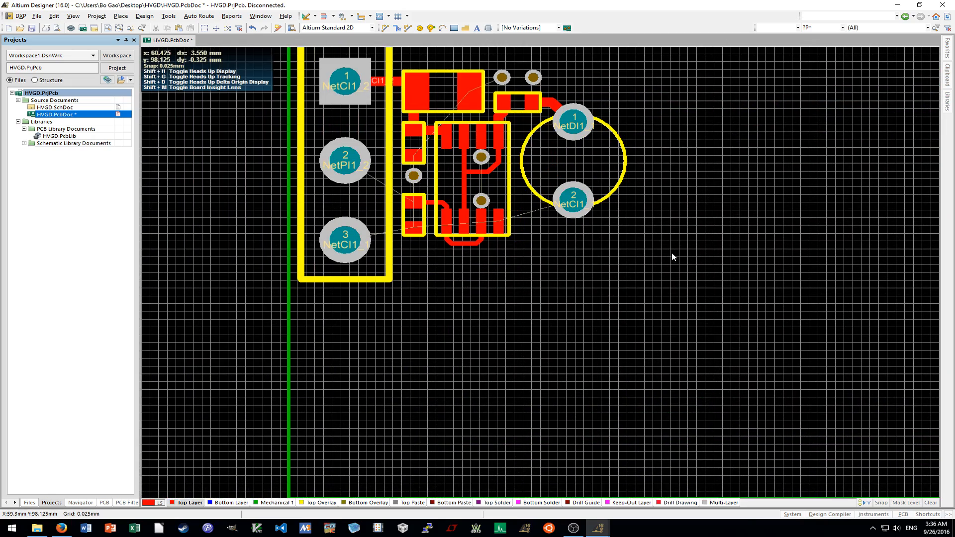
{"action": "scroll", "coordinate": [671, 252], "scroll_direction": "up", "scroll_amount": 1, "text": "shift"}
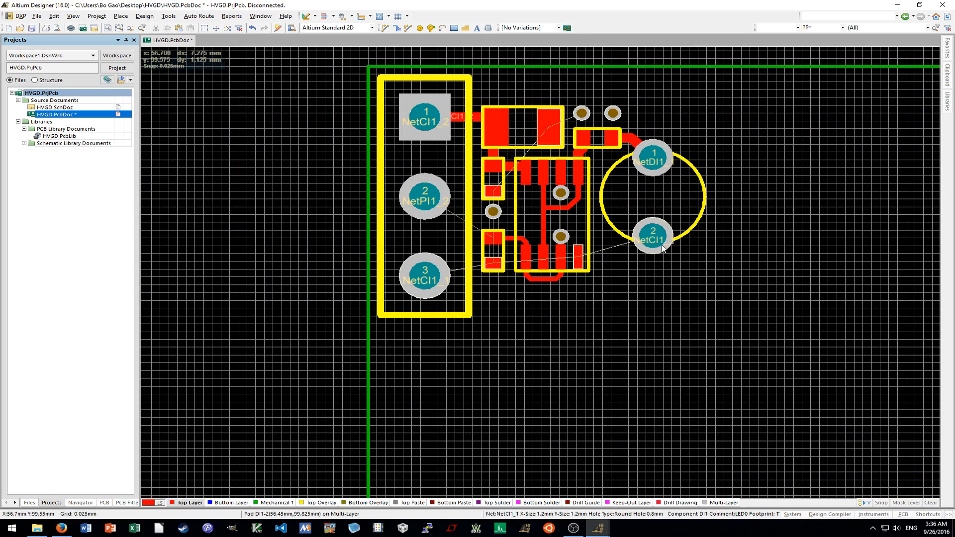
{"action": "scroll", "coordinate": [571, 221], "scroll_direction": "up", "scroll_amount": 2, "text": "ctrl"}
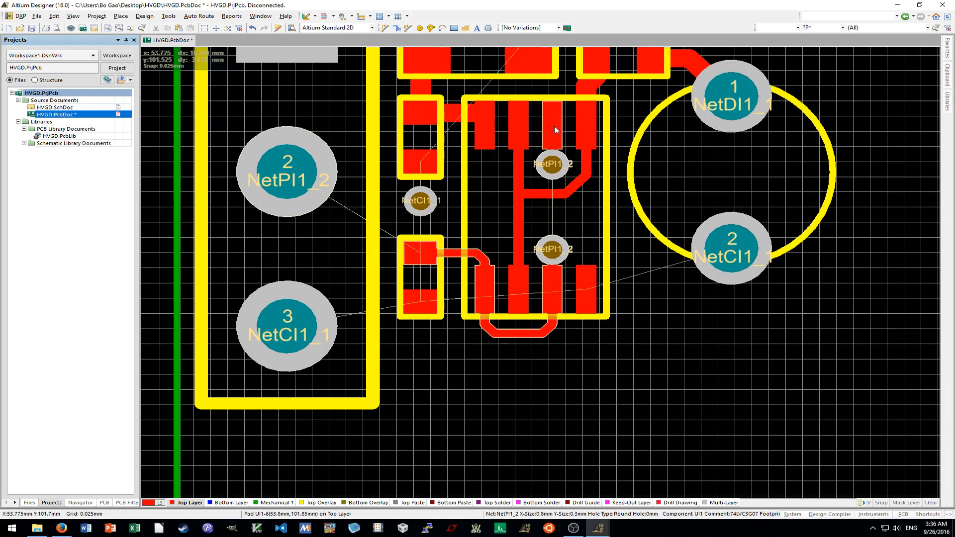
{"action": "scroll", "coordinate": [685, 347], "scroll_direction": "down", "scroll_amount": 4, "text": "ctrl"}
{"action": "scroll", "coordinate": [685, 347], "scroll_direction": "down", "scroll_amount": 4, "text": "shift"}
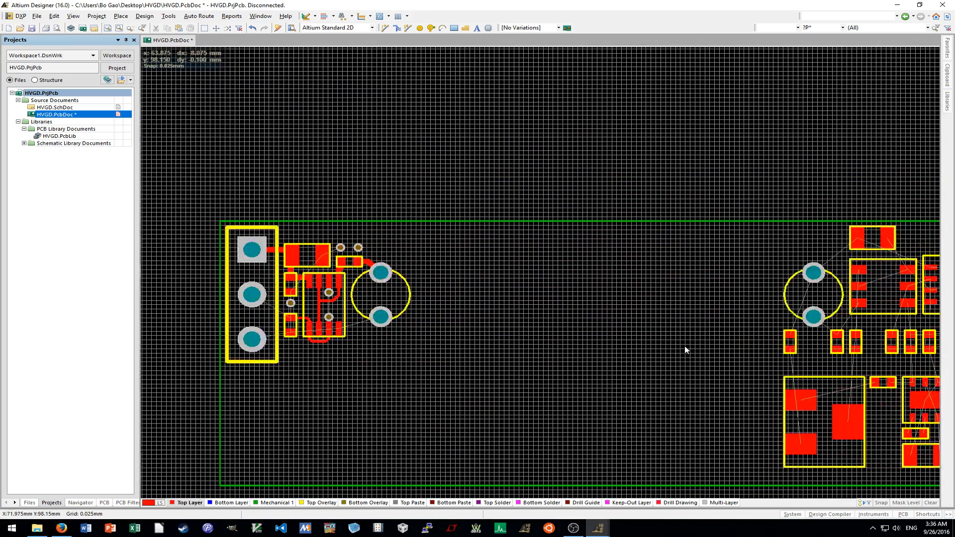
{"action": "scroll", "coordinate": [686, 350], "scroll_direction": "down", "scroll_amount": 1, "text": "ctrl"}
{"action": "scroll", "coordinate": [685, 350], "scroll_direction": "down", "scroll_amount": 5, "text": "shift"}
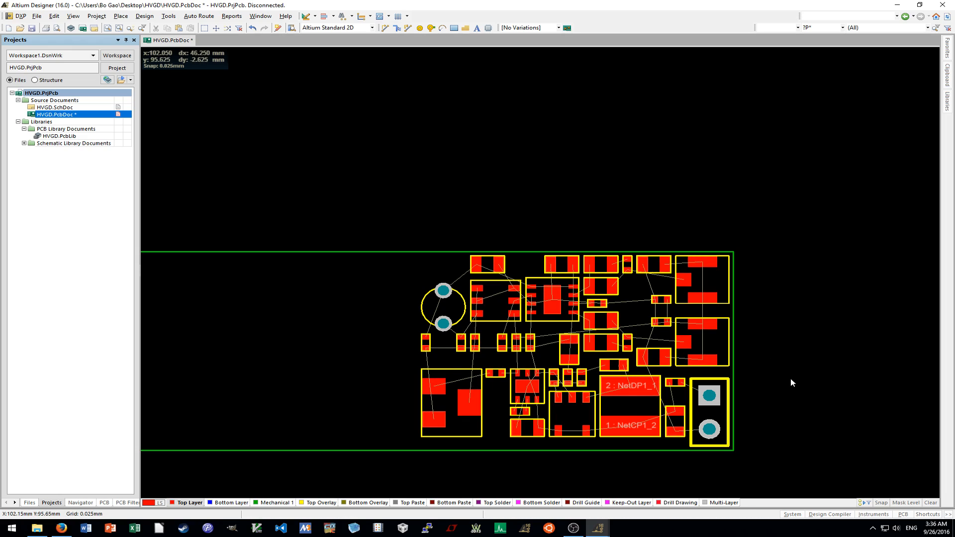
{"action": "scroll", "coordinate": [791, 378], "scroll_direction": "up", "scroll_amount": 3, "text": "shift"}
{"action": "scroll", "coordinate": [799, 386], "scroll_direction": "down", "scroll_amount": 1, "text": "ctrl"}
{"action": "scroll", "coordinate": [799, 385], "scroll_direction": "up", "scroll_amount": 1, "text": "shift"}
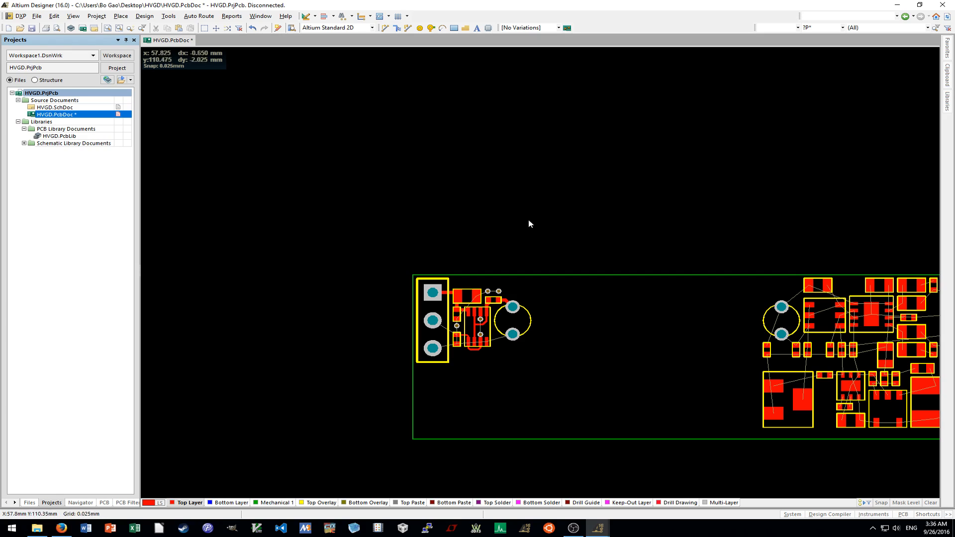
{"action": "scroll", "coordinate": [527, 228], "scroll_direction": "down", "scroll_amount": 1}
{"action": "scroll", "coordinate": [528, 227], "scroll_direction": "down", "scroll_amount": 1, "text": "shift"}
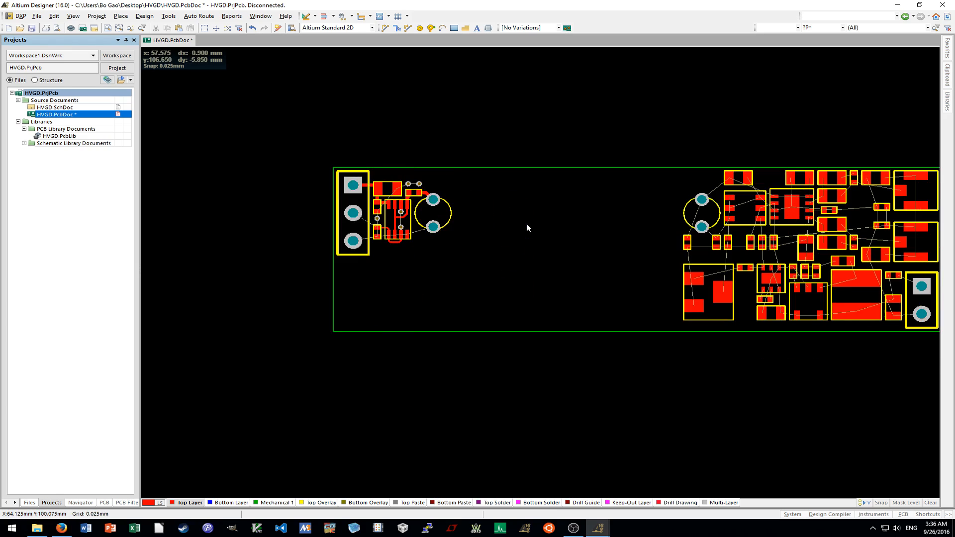
{"action": "left_click", "coordinate": [144, 16]}
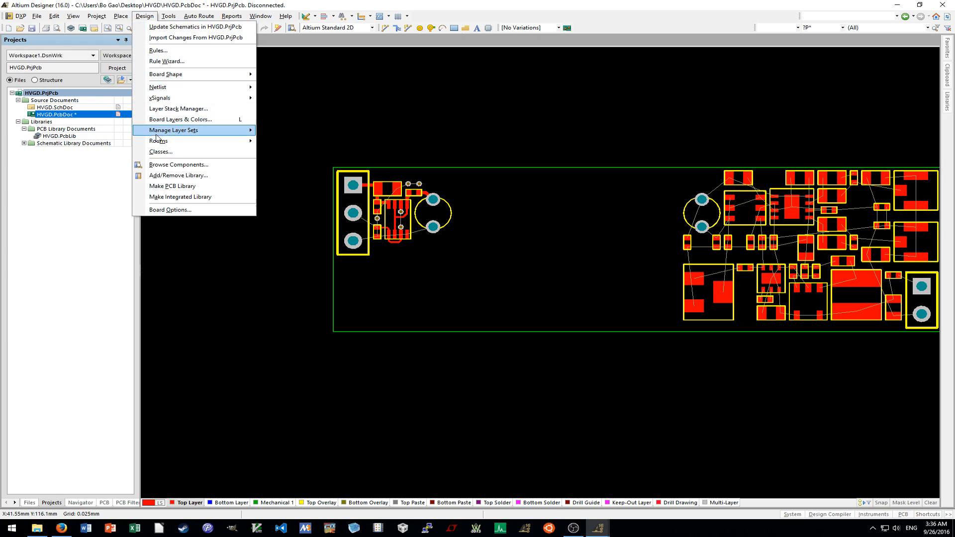
{"action": "mouse_move", "coordinate": [175, 132]}
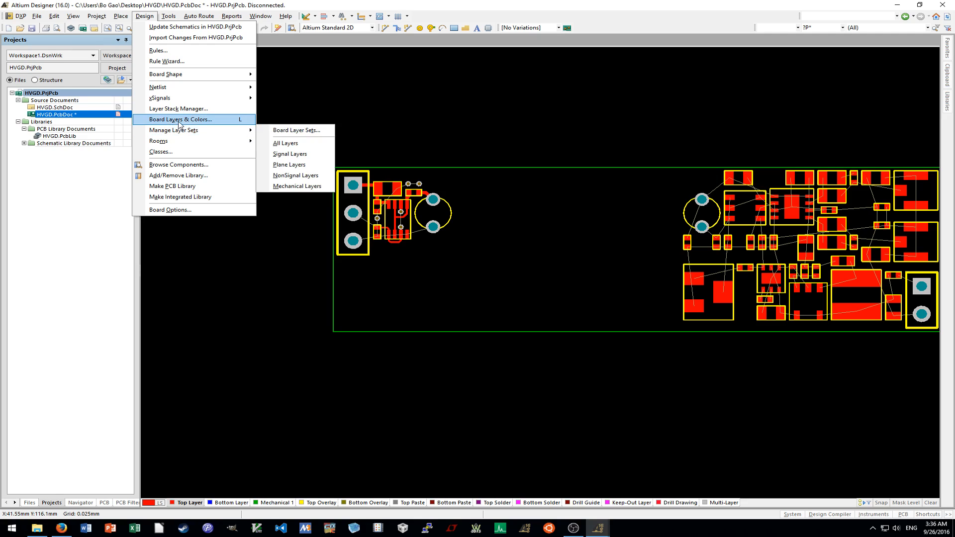
{"action": "left_click", "coordinate": [213, 124]}
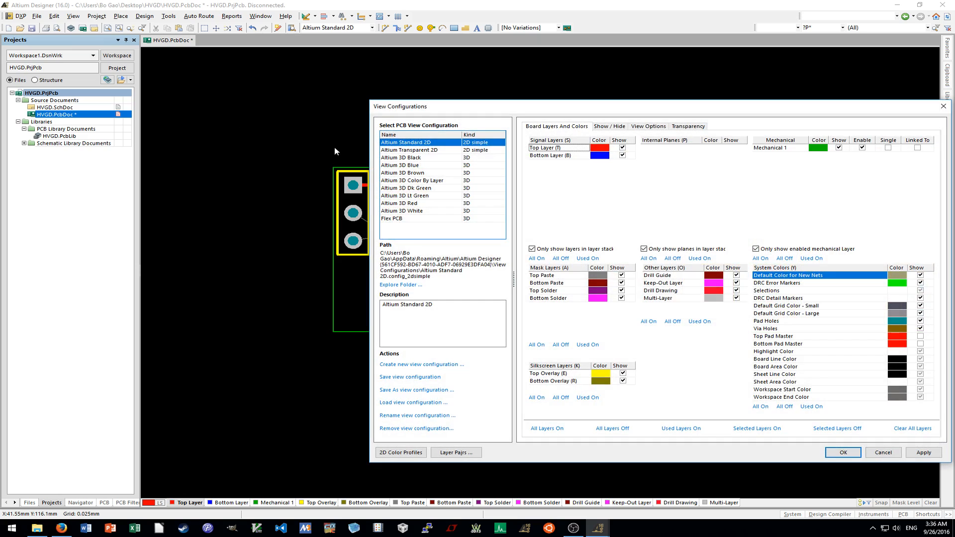
{"action": "left_click", "coordinate": [891, 453]}
{"action": "key", "text": "l"}
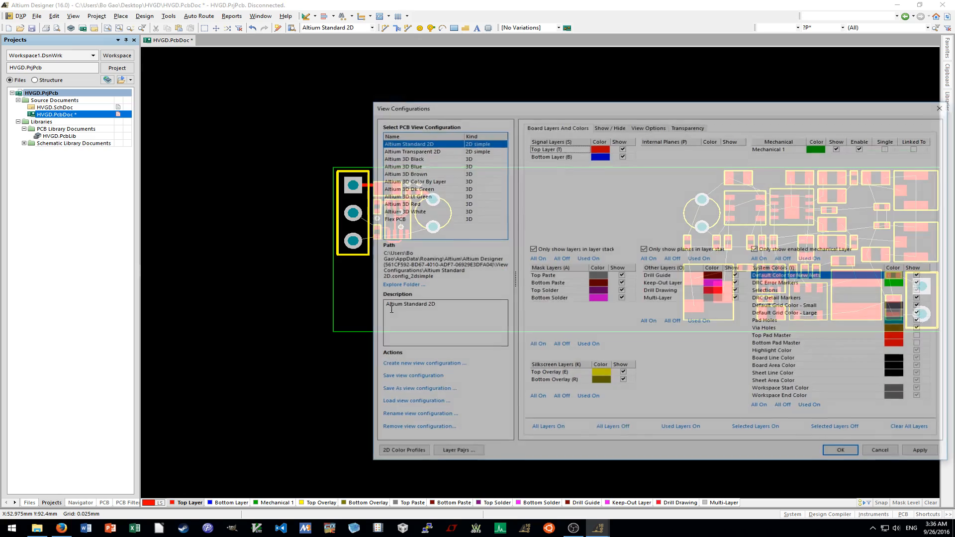
{"action": "left_click", "coordinate": [885, 455]}
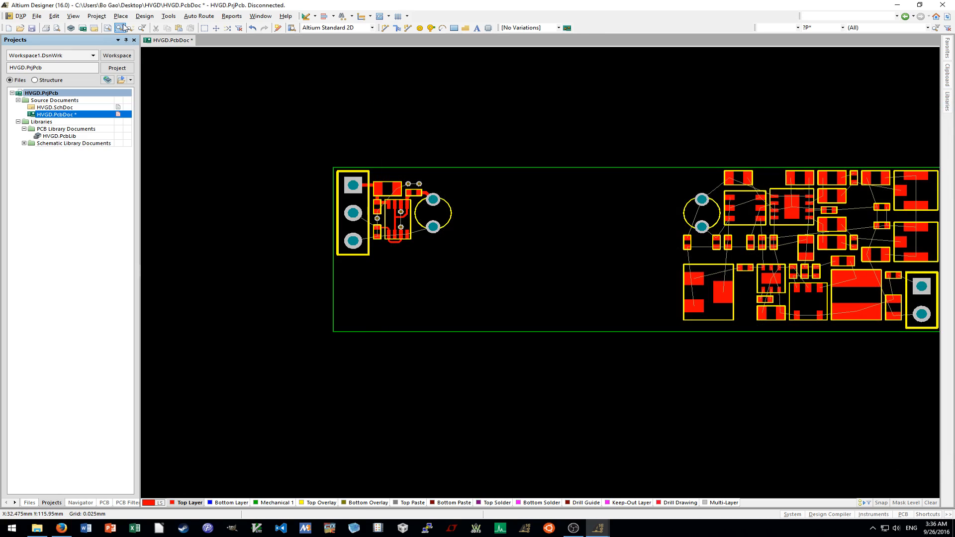
Add two signal layers between the Top Layer and Bottom Layer in the board's layer stack.
{"action": "left_click", "coordinate": [145, 16]}
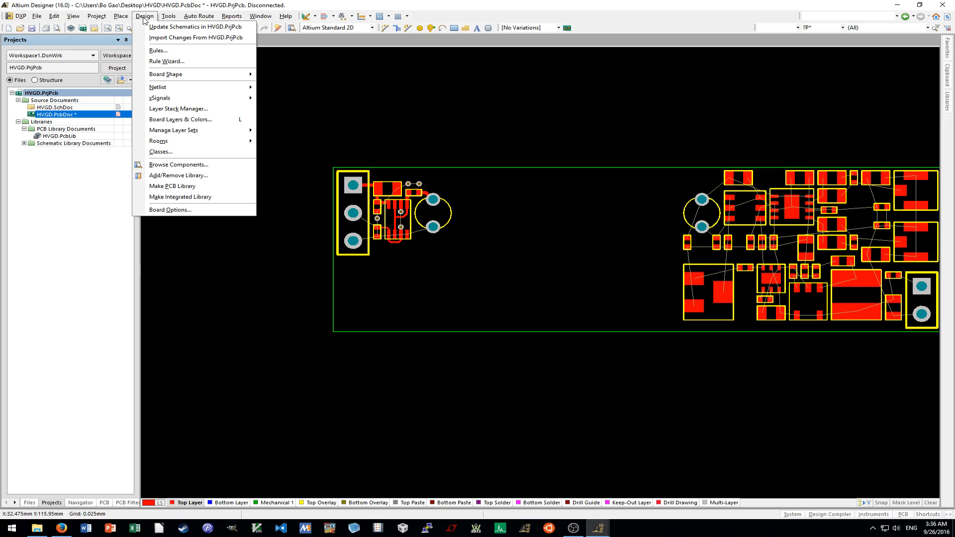
{"action": "left_click", "coordinate": [178, 110]}
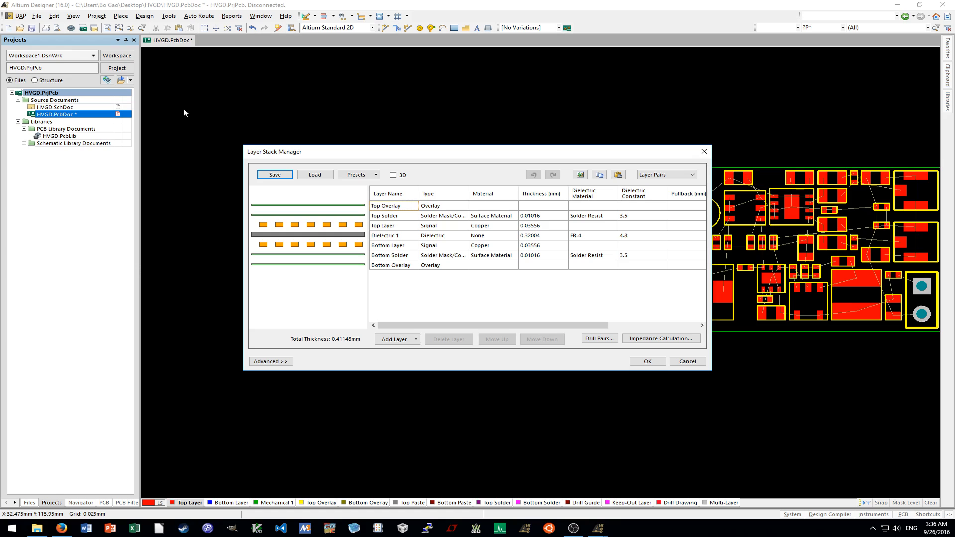
{"action": "left_click", "coordinate": [405, 336]}
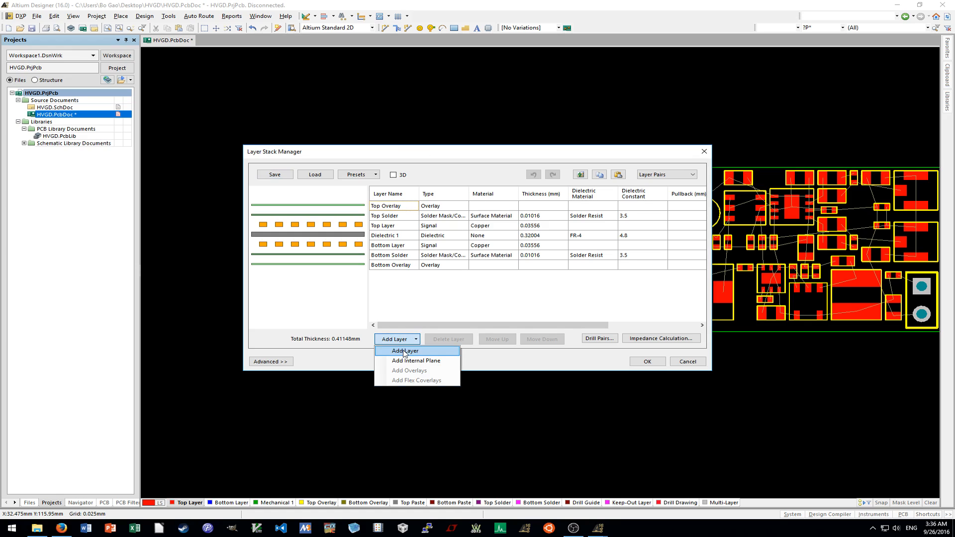
{"action": "left_click", "coordinate": [405, 350]}
{"action": "left_click", "coordinate": [405, 339]}
{"action": "left_click", "coordinate": [405, 350]}
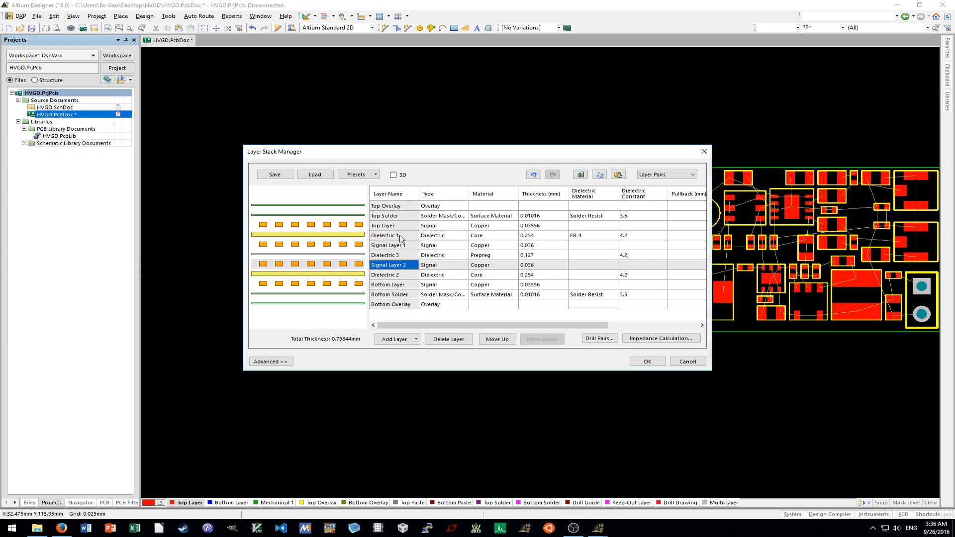
{"action": "left_click", "coordinate": [401, 217]}
{"action": "left_click", "coordinate": [647, 361]}
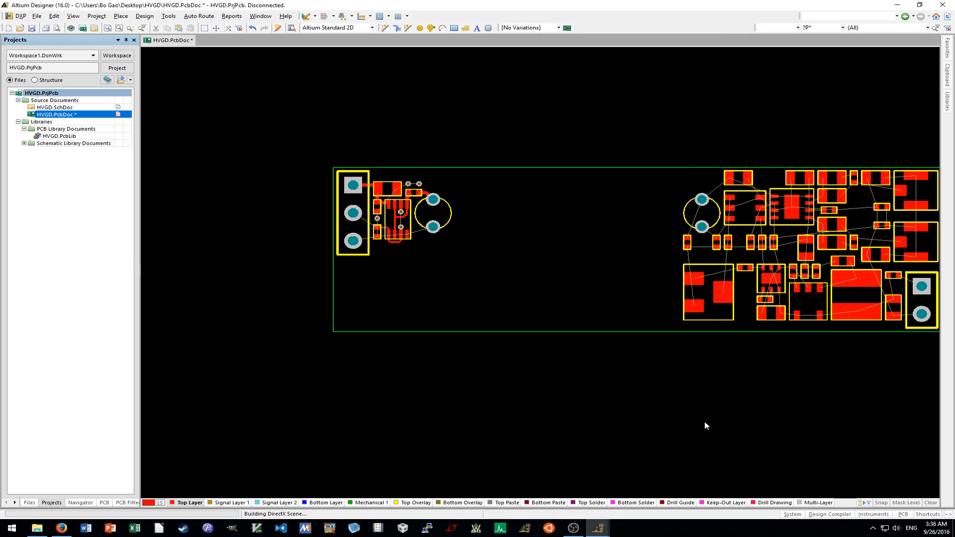
Activate Signal Layer 1 and switch to Signal Layer 2 as the working layer for the input section.
{"action": "left_click", "coordinate": [231, 503]}
{"action": "left_click", "coordinate": [477, 444]}
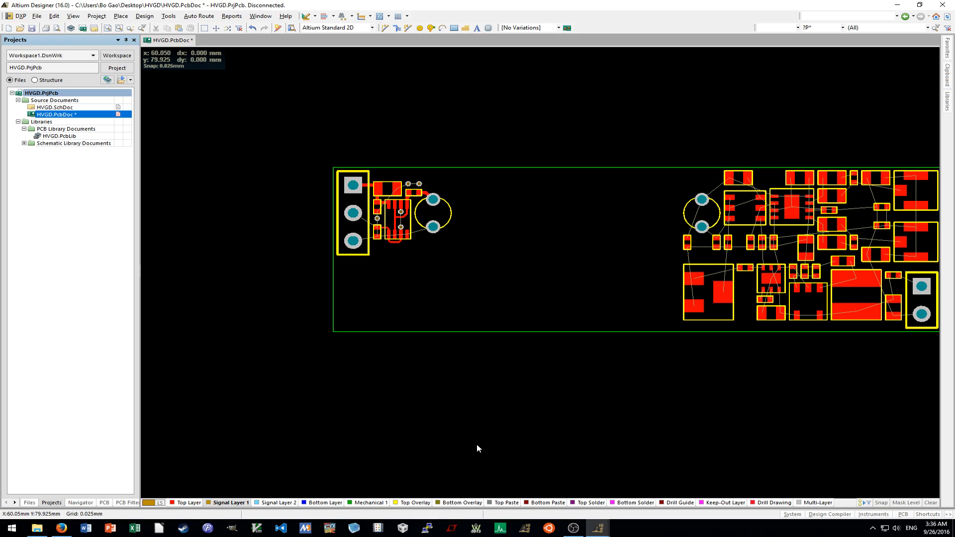
{"action": "left_click", "coordinate": [278, 503]}
{"action": "scroll", "coordinate": [413, 262], "scroll_direction": "up", "scroll_amount": 5}
{"action": "scroll", "coordinate": [407, 336], "scroll_direction": "down", "scroll_amount": 2}
{"action": "scroll", "coordinate": [406, 337], "scroll_direction": "up", "scroll_amount": 5, "text": "ctrl"}
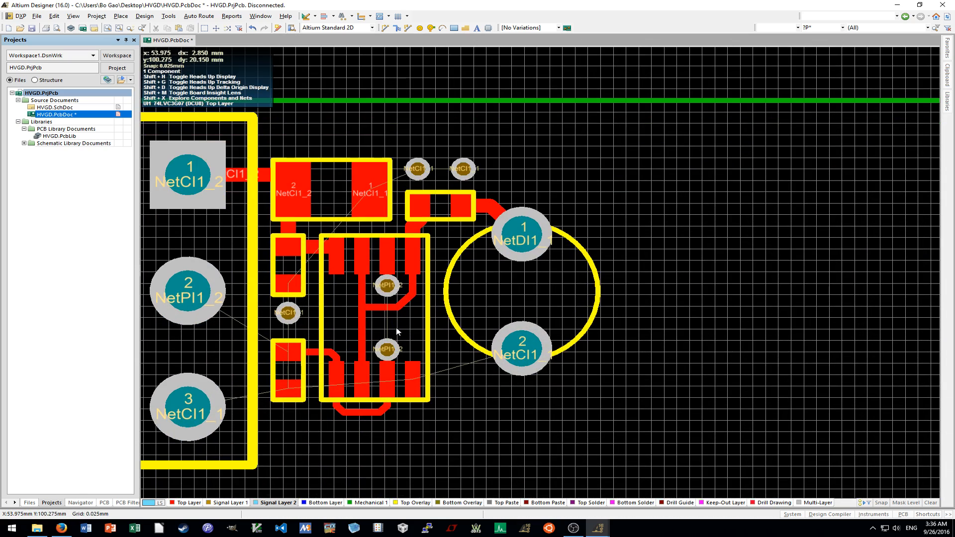
{"action": "scroll", "coordinate": [397, 332], "scroll_direction": "down", "scroll_amount": 1}
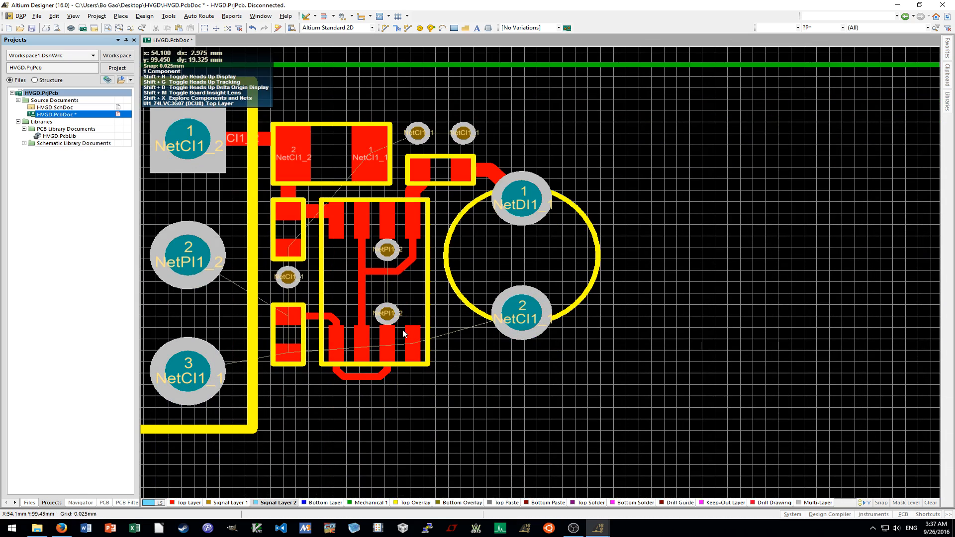
{"action": "scroll", "coordinate": [403, 330], "scroll_direction": "down", "scroll_amount": 2, "text": "ctrl"}
{"action": "scroll", "coordinate": [407, 363], "scroll_direction": "right", "scroll_amount": 2, "text": "shift"}
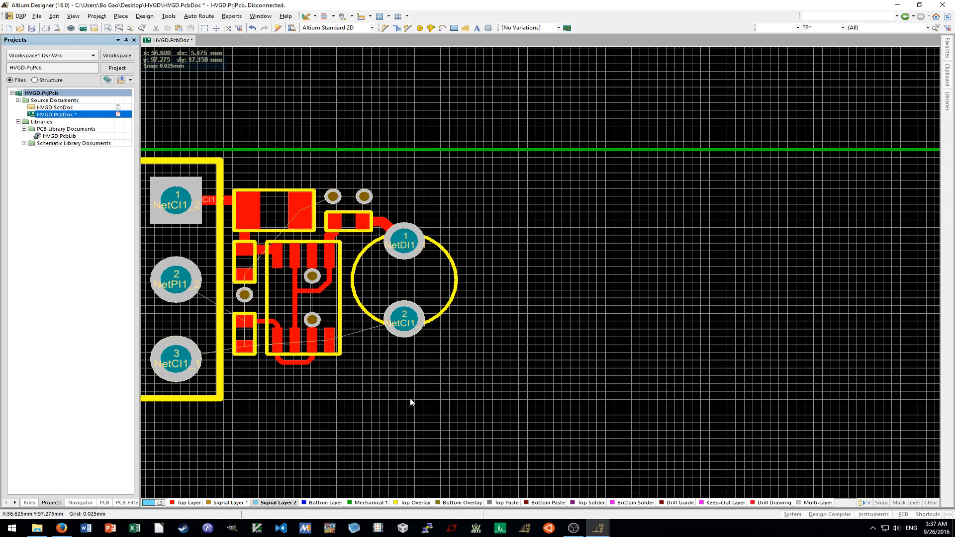
Route a NetPI1_2 track on Signal Layer 2 between the two NetPI1_2 vias inside the eight-pin component.
{"action": "scroll", "coordinate": [411, 402], "scroll_direction": "down", "scroll_amount": 1, "text": "ctrl"}
{"action": "scroll", "coordinate": [413, 396], "scroll_direction": "up", "scroll_amount": 1}
{"action": "scroll", "coordinate": [413, 396], "scroll_direction": "down", "scroll_amount": 1}
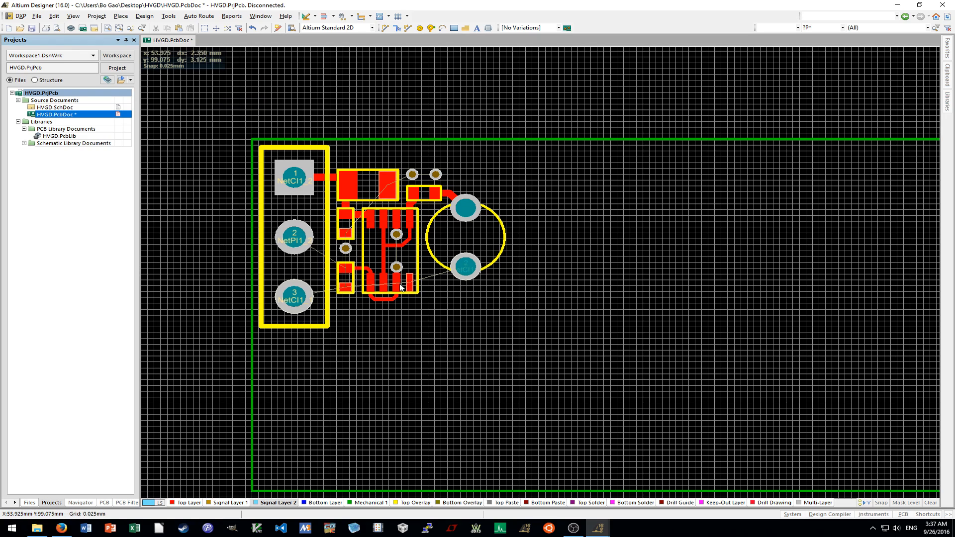
{"action": "scroll", "coordinate": [400, 290], "scroll_direction": "up", "scroll_amount": 2, "text": "ctrl"}
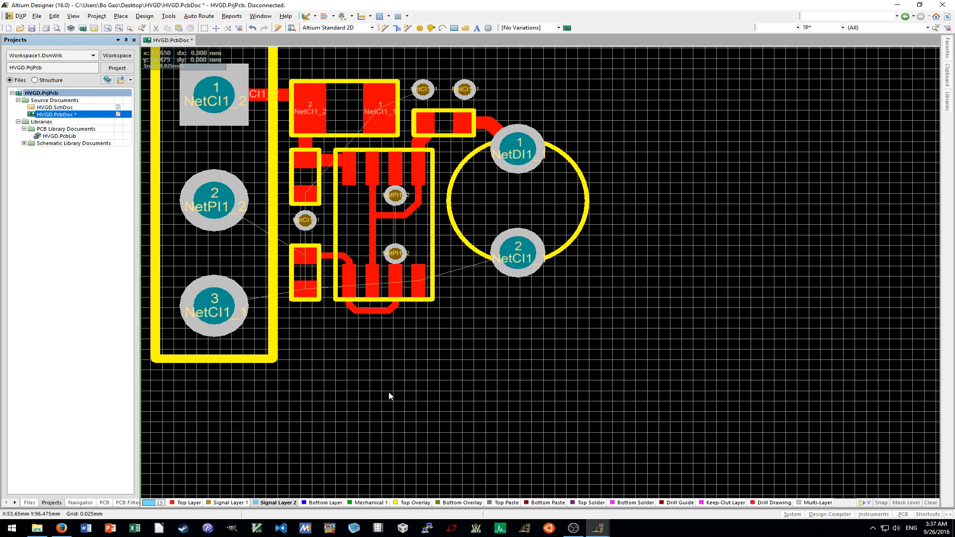
{"action": "key", "text": "ctrl+w"}
{"action": "scroll", "coordinate": [393, 196], "scroll_direction": "up", "scroll_amount": 3, "text": "ctrl"}
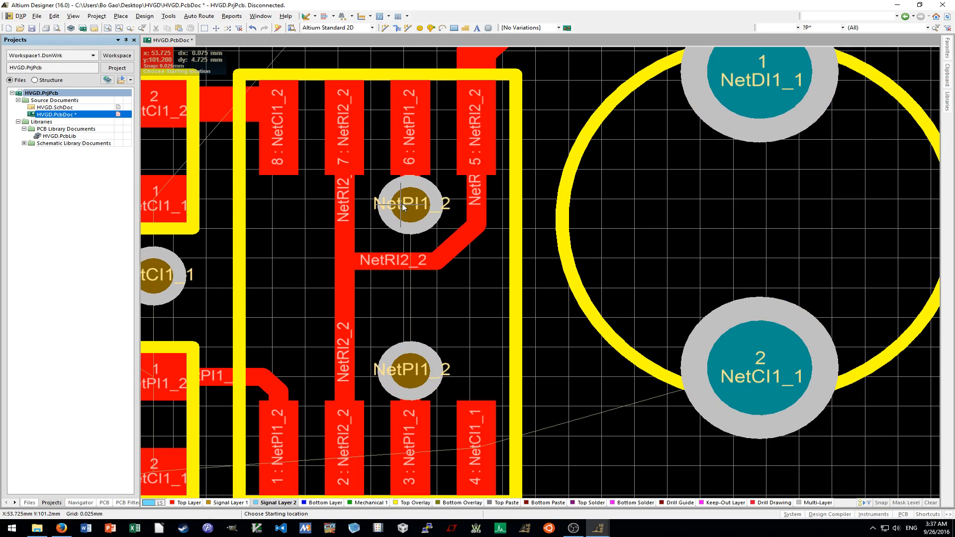
{"action": "left_click", "coordinate": [407, 212]}
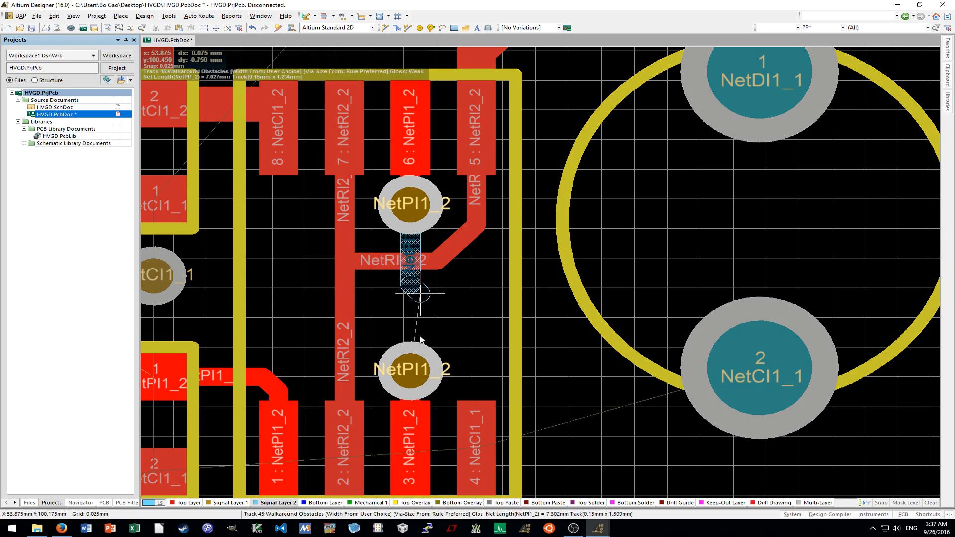
{"action": "left_click", "coordinate": [410, 373]}
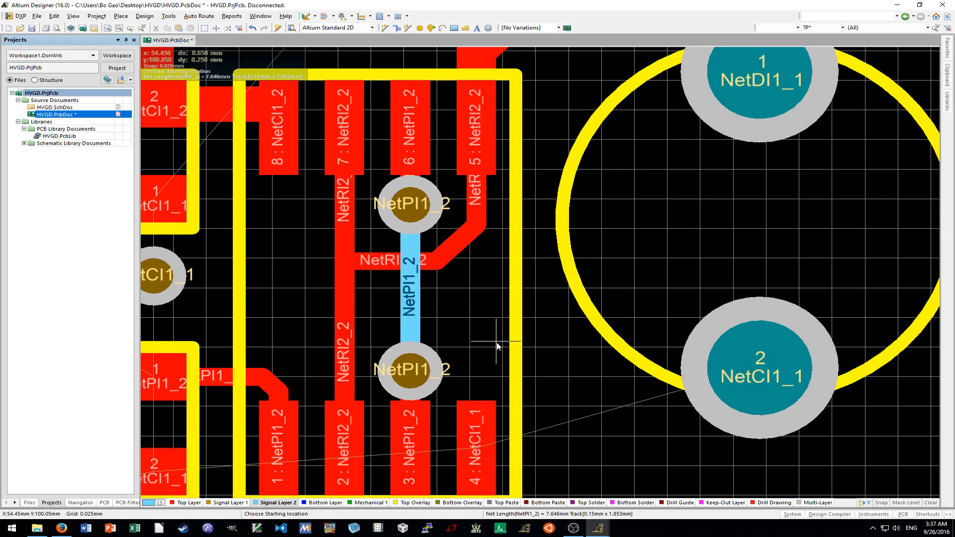
{"action": "scroll", "coordinate": [511, 373], "scroll_direction": "down", "scroll_amount": 5, "text": "ctrl"}
{"action": "scroll", "coordinate": [537, 416], "scroll_direction": "down", "scroll_amount": 5, "text": "ctrl"}
{"action": "key", "text": "Escape"}
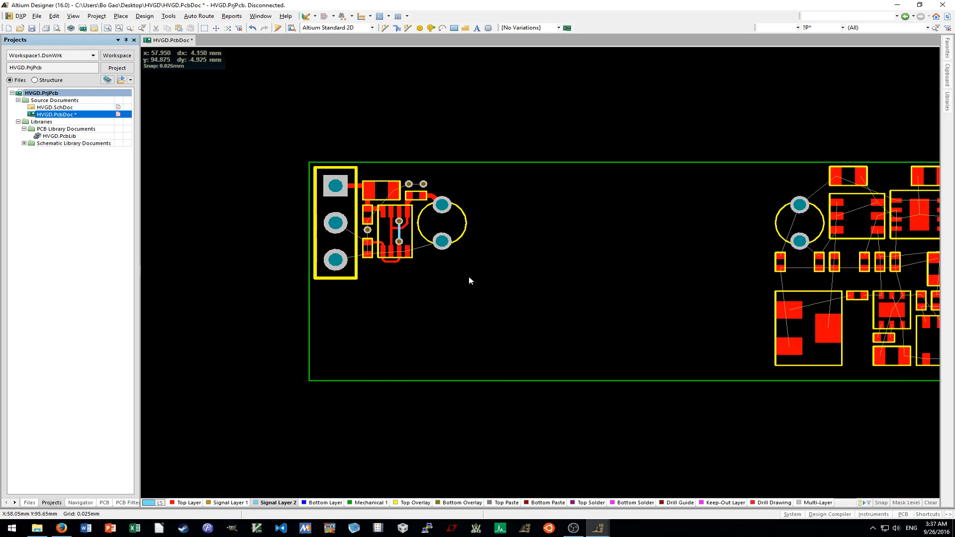
{"action": "left_click", "coordinate": [500, 296]}
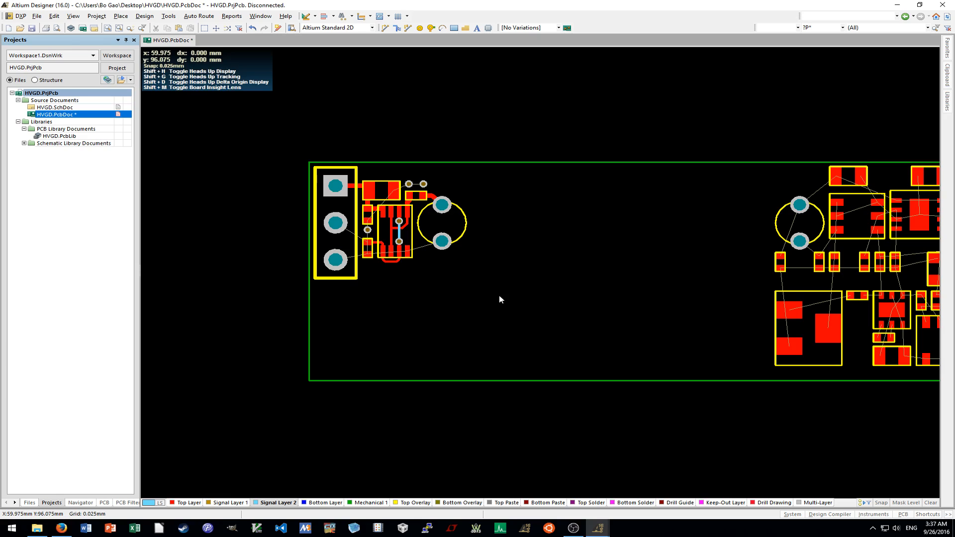
{"action": "key", "text": "p"}
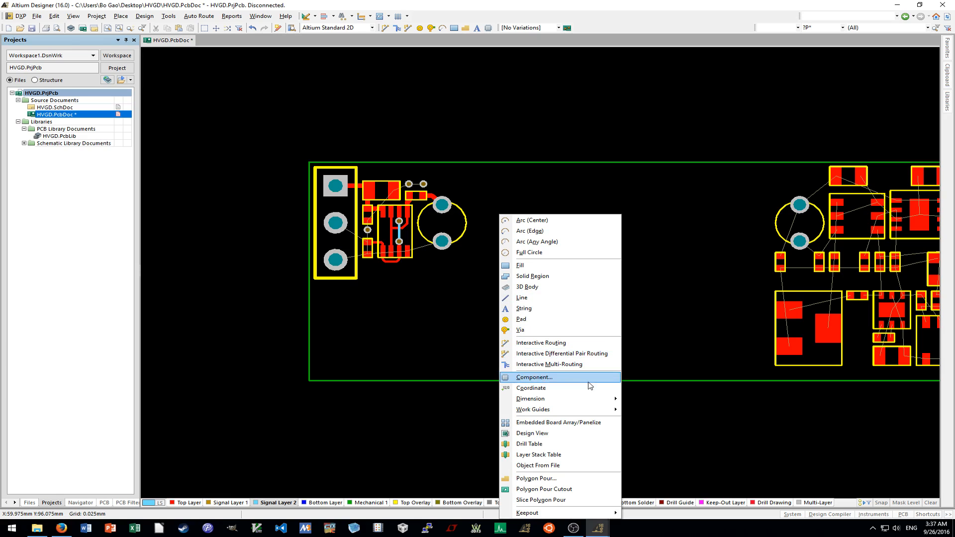
{"action": "left_click", "coordinate": [556, 479]}
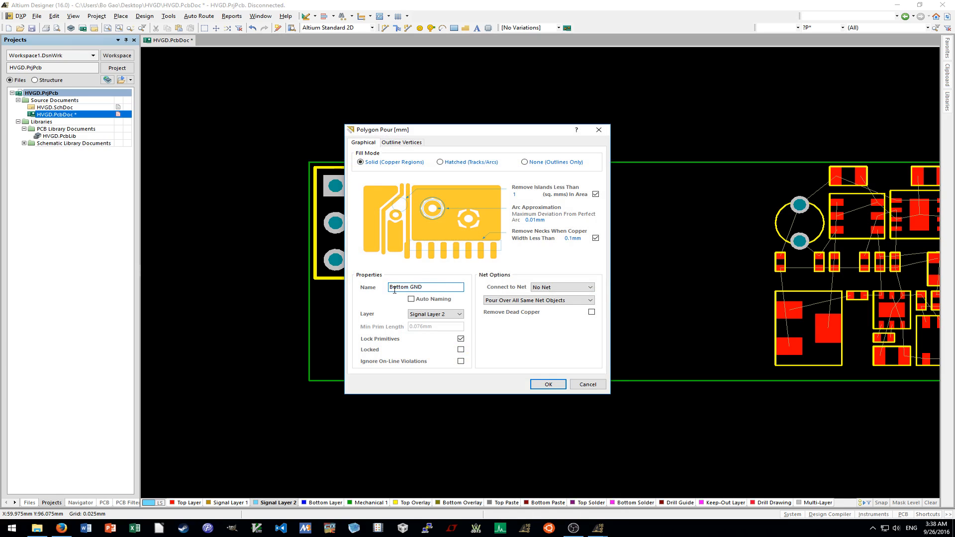
{"action": "type", "text": "Top GND"}
{"action": "left_click", "coordinate": [435, 314]}
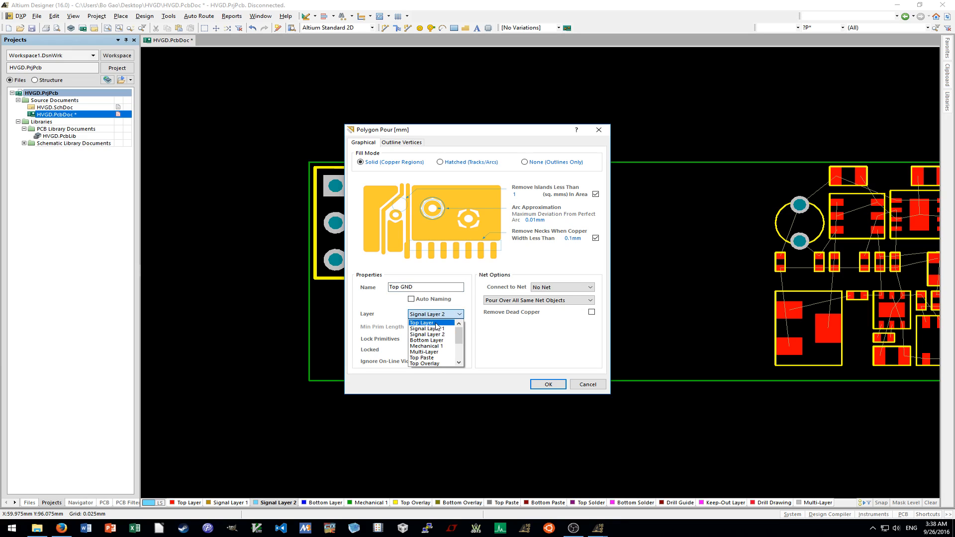
{"action": "left_click", "coordinate": [428, 322]}
{"action": "left_click", "coordinate": [572, 288]}
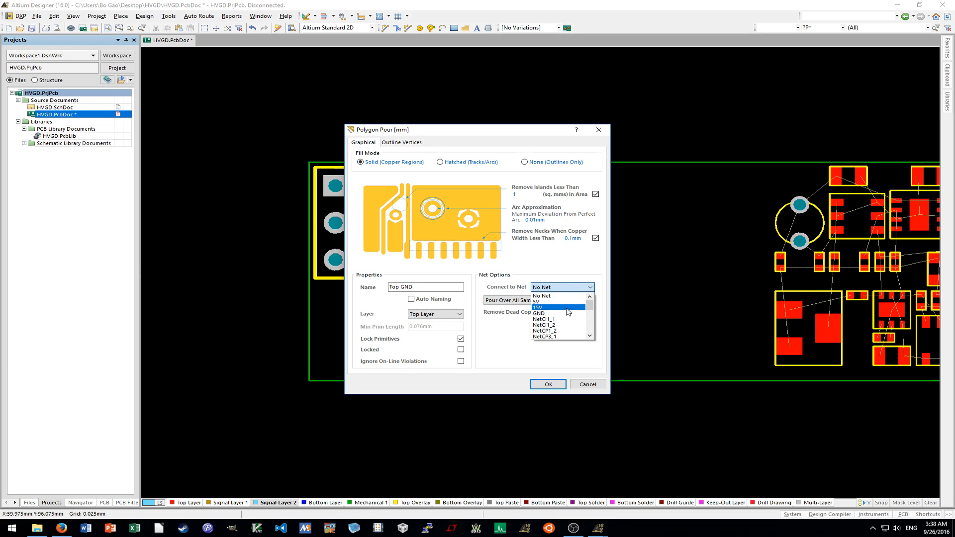
{"action": "left_click", "coordinate": [589, 386]}
Set up a polygon pour named Top GND on the Top Layer, connected to net NetCI1_1.
{"action": "scroll", "coordinate": [328, 258], "scroll_direction": "up", "scroll_amount": 5, "text": "ctrl"}
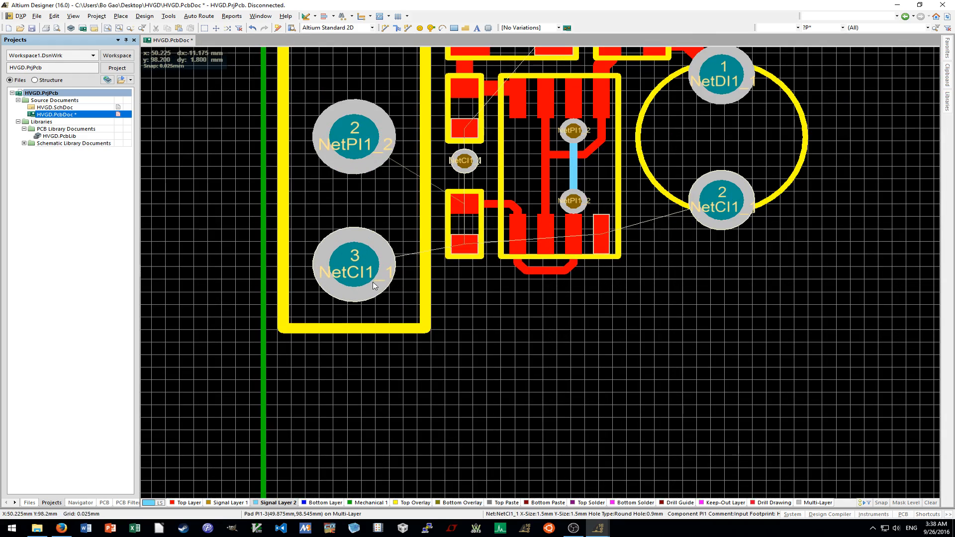
{"action": "scroll", "coordinate": [375, 285], "scroll_direction": "up", "scroll_amount": 2, "text": "ctrl"}
{"action": "scroll", "coordinate": [375, 285], "scroll_direction": "down", "scroll_amount": 4, "text": "ctrl"}
{"action": "key", "text": "p"}
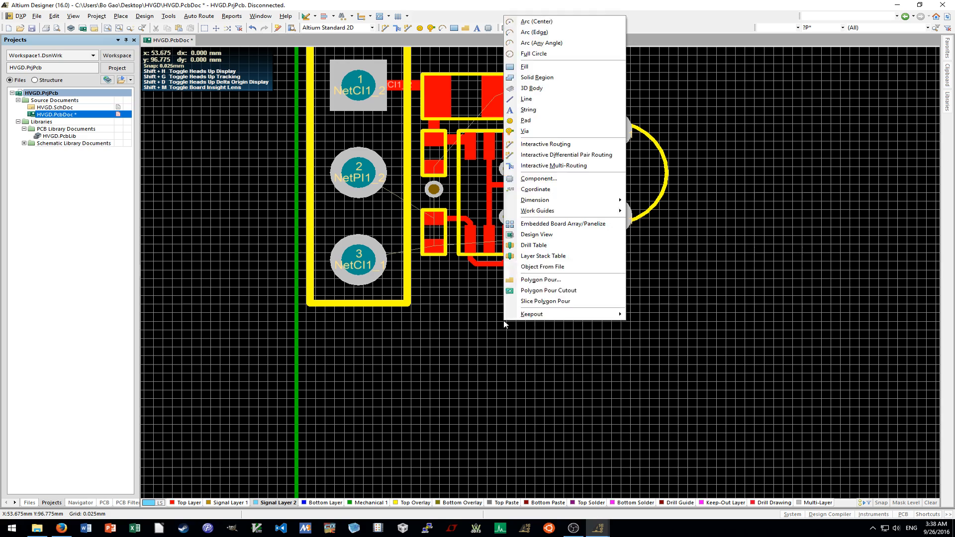
{"action": "key", "text": "g"}
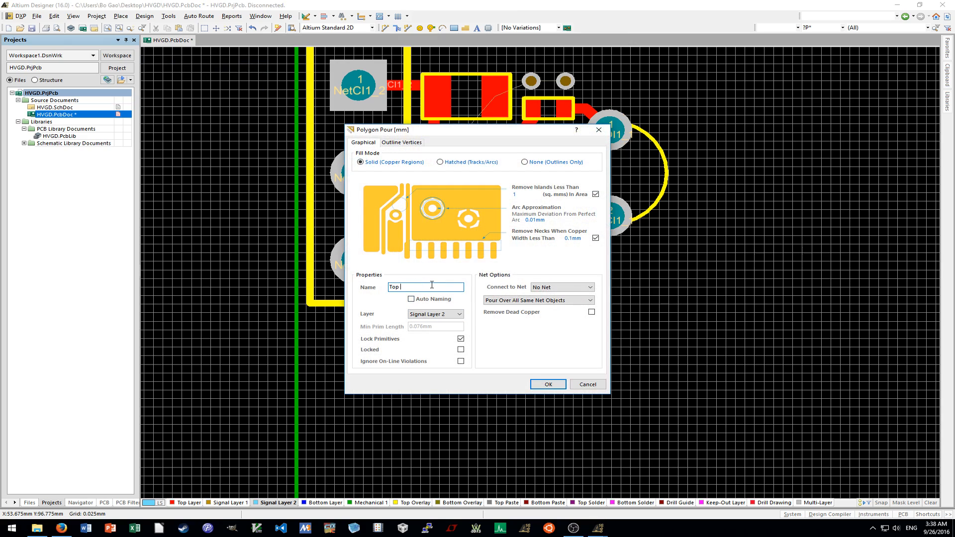
{"action": "left_click", "coordinate": [565, 291]}
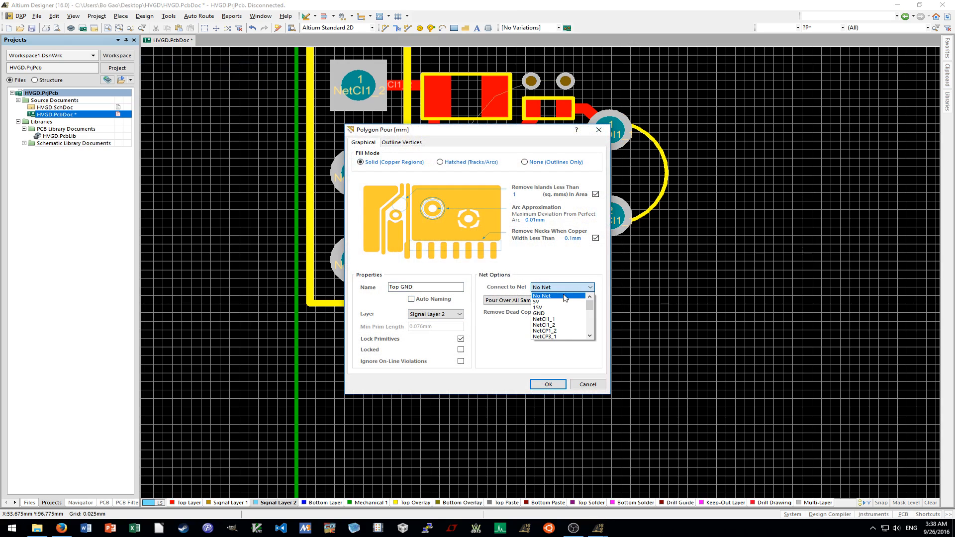
{"action": "left_click", "coordinate": [564, 326]}
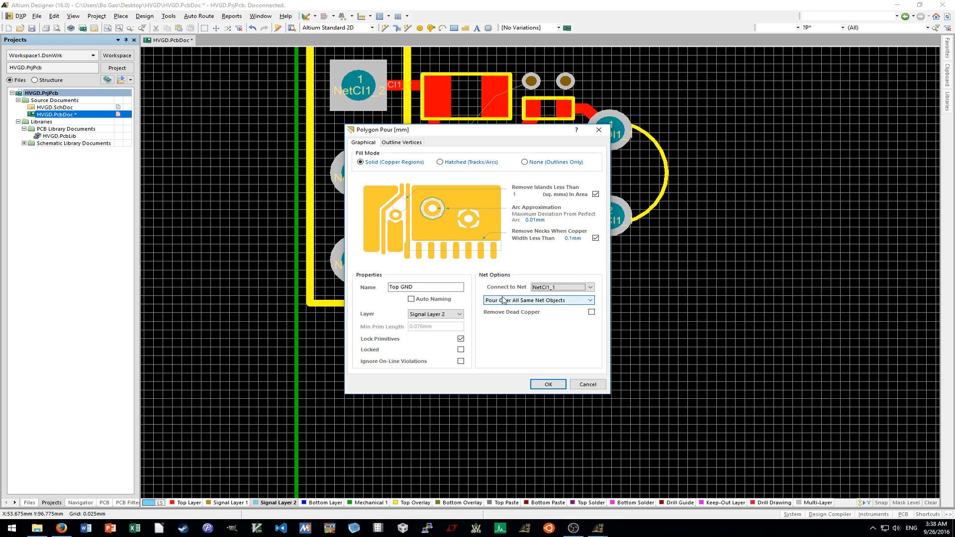
{"action": "left_click", "coordinate": [443, 314]}
{"action": "left_click", "coordinate": [443, 313]}
{"action": "left_click", "coordinate": [442, 326]}
{"action": "left_click", "coordinate": [548, 384]}
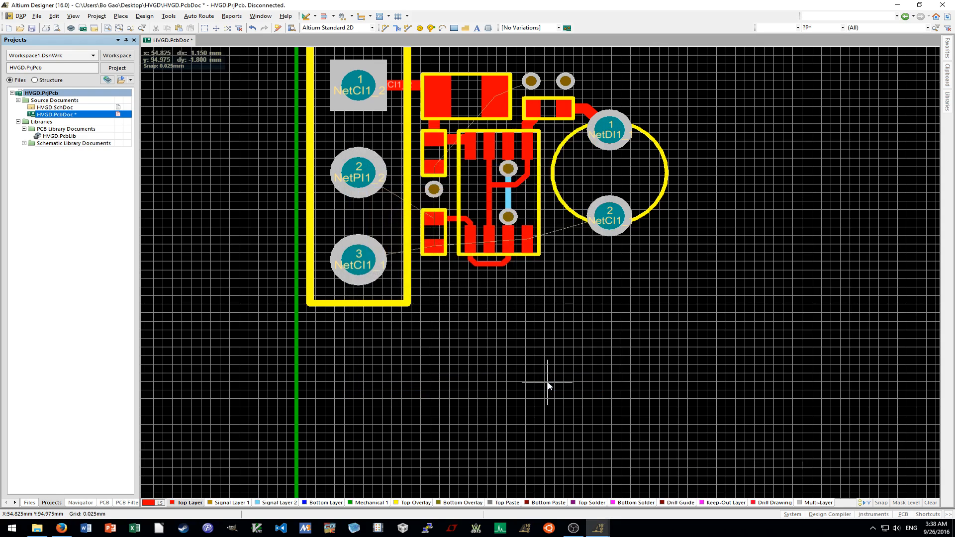
Outline the pour as a rectangle about 9.5 mm by 14.5 mm, enclosing the input section and spanning nearly the full board height.
{"action": "scroll", "coordinate": [332, 270], "scroll_direction": "up", "scroll_amount": 5, "text": "ctrl"}
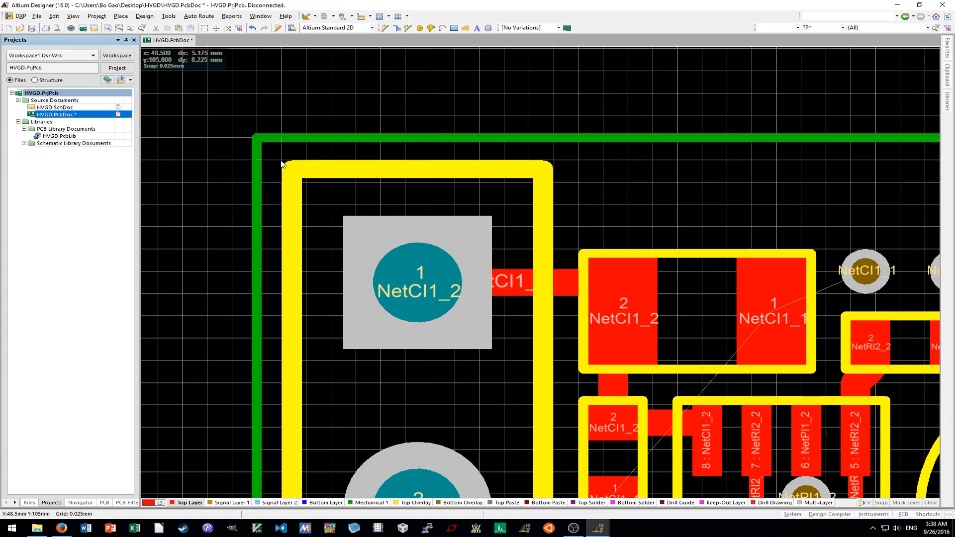
{"action": "left_click", "coordinate": [282, 164]}
{"action": "scroll", "coordinate": [343, 273], "scroll_direction": "down", "scroll_amount": 4, "text": "ctrl"}
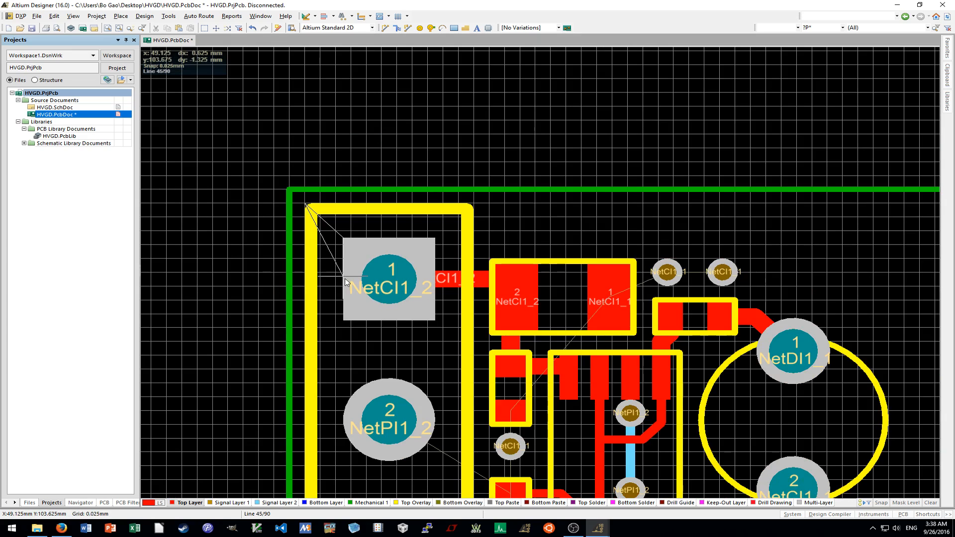
{"action": "key", "text": "shift+space"}
{"action": "key", "text": "shift+space"}
{"action": "scroll", "coordinate": [408, 325], "scroll_direction": "down", "scroll_amount": 3}
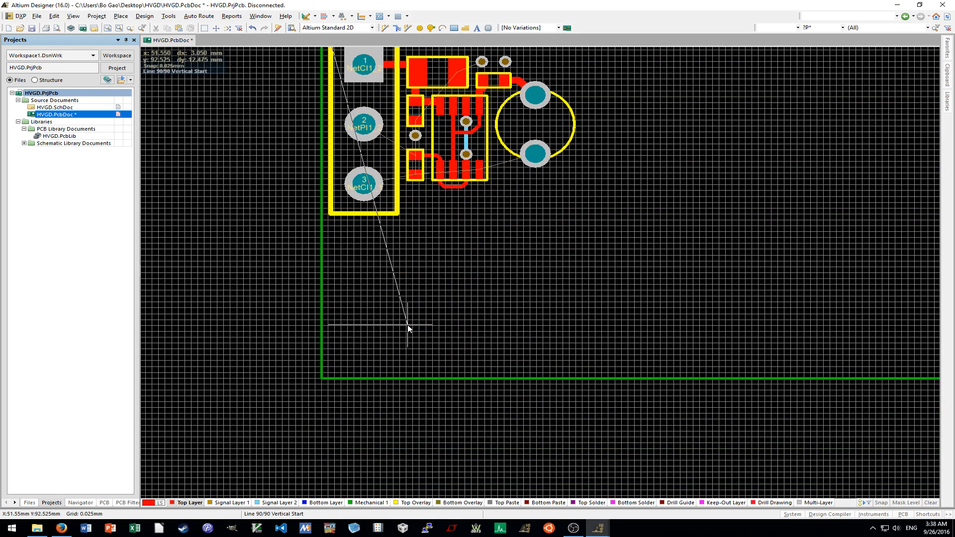
{"action": "scroll", "coordinate": [407, 326], "scroll_direction": "right", "scroll_amount": 4, "text": "shift"}
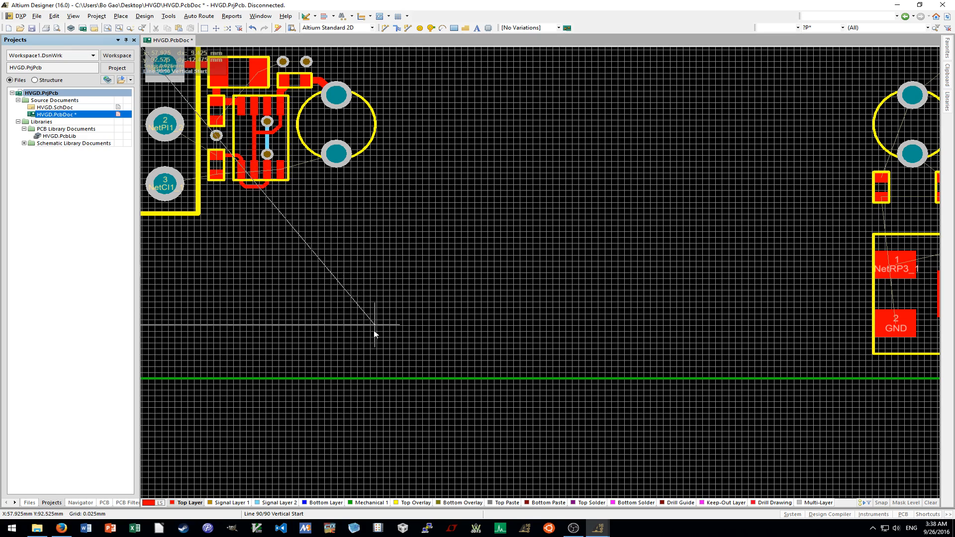
{"action": "scroll", "coordinate": [378, 368], "scroll_direction": "up", "scroll_amount": 3, "text": "ctrl"}
{"action": "key", "text": "space"}
{"action": "scroll", "coordinate": [378, 381], "scroll_direction": "down", "scroll_amount": 3, "text": "ctrl"}
{"action": "scroll", "coordinate": [380, 378], "scroll_direction": "down", "scroll_amount": 4}
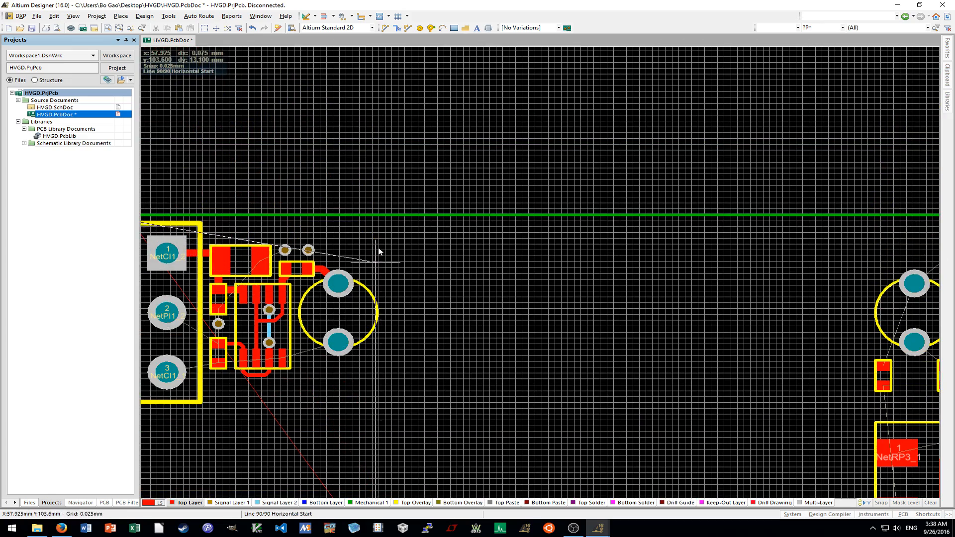
{"action": "scroll", "coordinate": [380, 221], "scroll_direction": "up", "scroll_amount": 3, "text": "ctrl"}
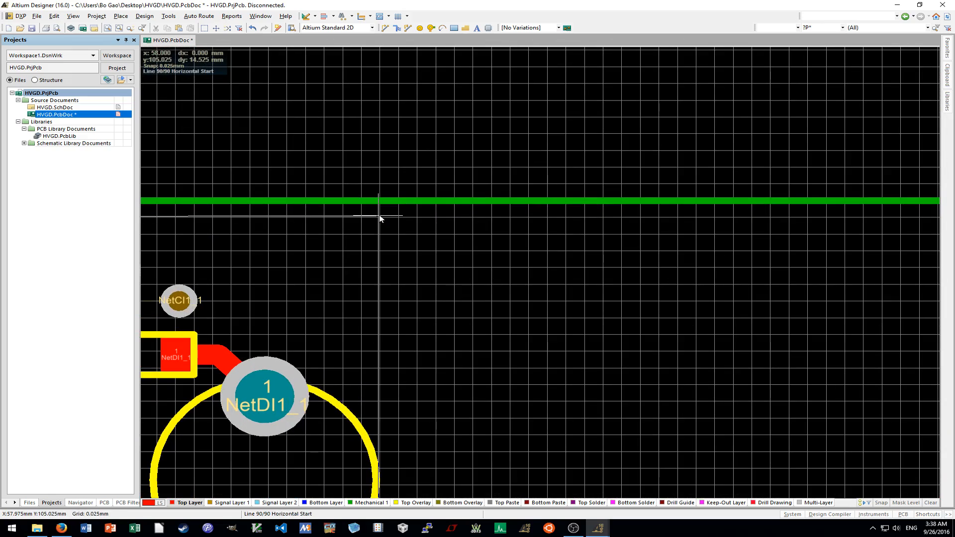
{"action": "left_click", "coordinate": [380, 217]}
{"action": "right_click", "coordinate": [380, 217]}
{"action": "scroll", "coordinate": [432, 265], "scroll_direction": "down", "scroll_amount": 3, "text": "ctrl"}
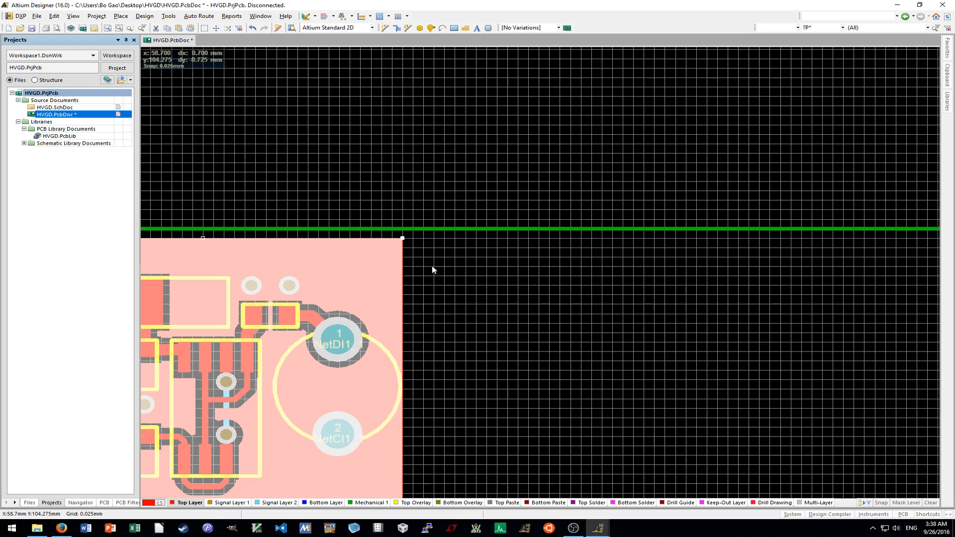
{"action": "scroll", "coordinate": [451, 286], "scroll_direction": "left", "scroll_amount": 3, "text": "shift"}
{"action": "scroll", "coordinate": [498, 318], "scroll_direction": "down", "scroll_amount": 6}
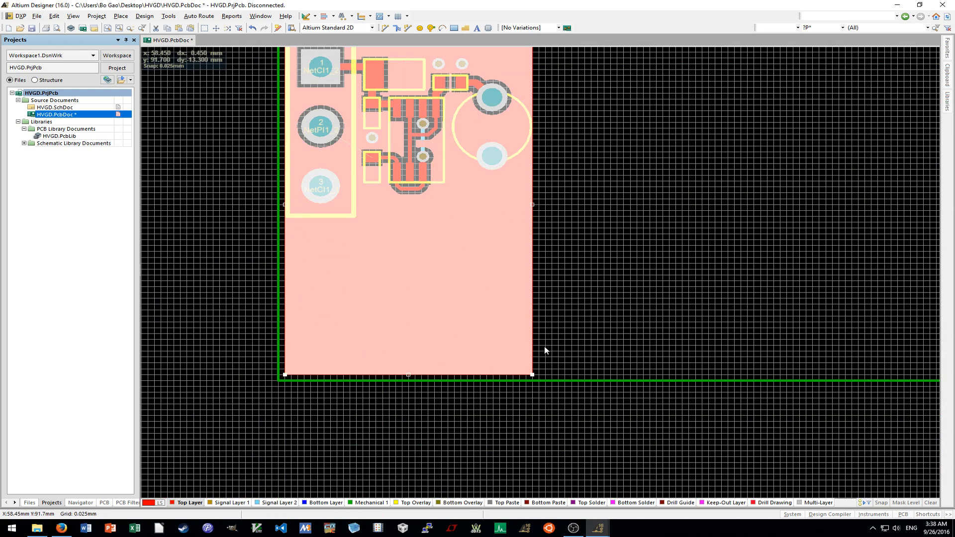
{"action": "scroll", "coordinate": [545, 348], "scroll_direction": "up", "scroll_amount": 3}
{"action": "left_click", "coordinate": [610, 315]}
Examine the poured input-side copper against the rest of the board and around the NetPI1_2 and NetCI1_1 pads.
{"action": "scroll", "coordinate": [610, 316], "scroll_direction": "down", "scroll_amount": 2, "text": "ctrl"}
{"action": "scroll", "coordinate": [609, 316], "scroll_direction": "right", "scroll_amount": 3, "text": "shift"}
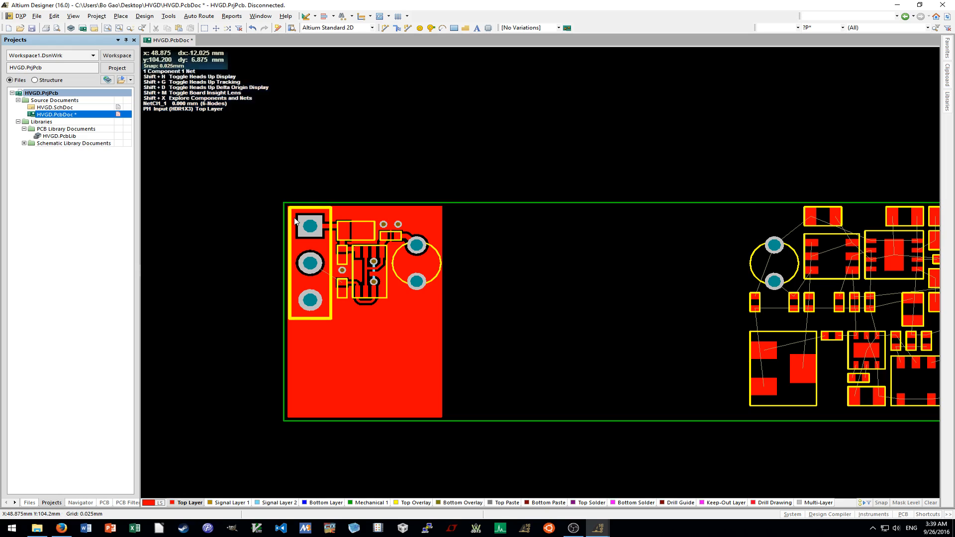
{"action": "scroll", "coordinate": [295, 221], "scroll_direction": "down", "scroll_amount": 1, "text": "ctrl"}
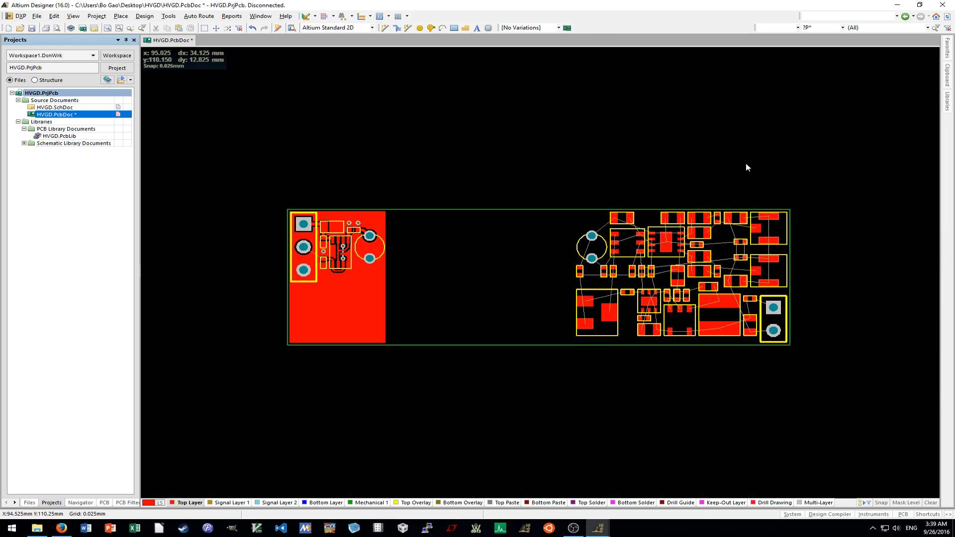
{"action": "scroll", "coordinate": [294, 215], "scroll_direction": "up", "scroll_amount": 1, "text": "ctrl"}
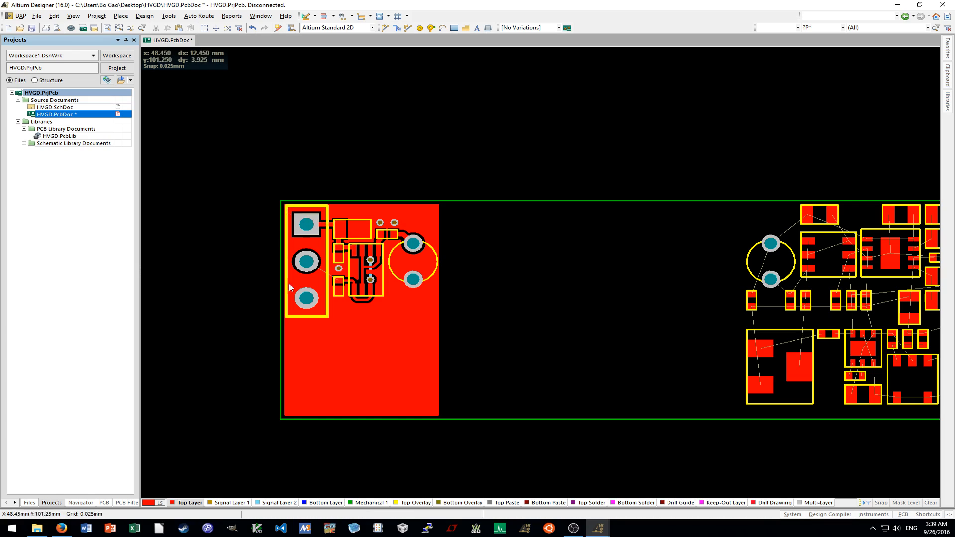
{"action": "scroll", "coordinate": [567, 346], "scroll_direction": "down", "scroll_amount": 1, "text": "ctrl"}
{"action": "scroll", "coordinate": [559, 347], "scroll_direction": "down", "scroll_amount": 1, "text": "shift"}
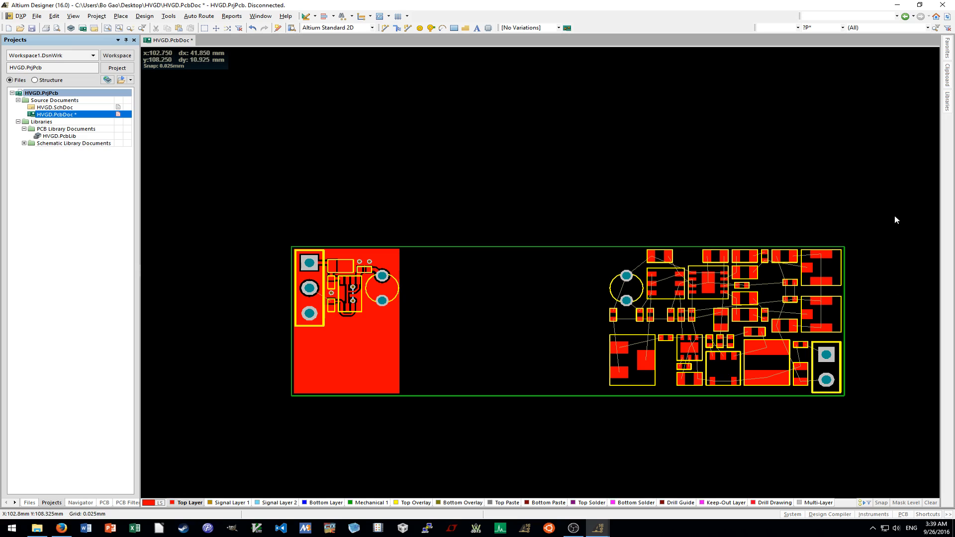
{"action": "key", "text": "shift"}
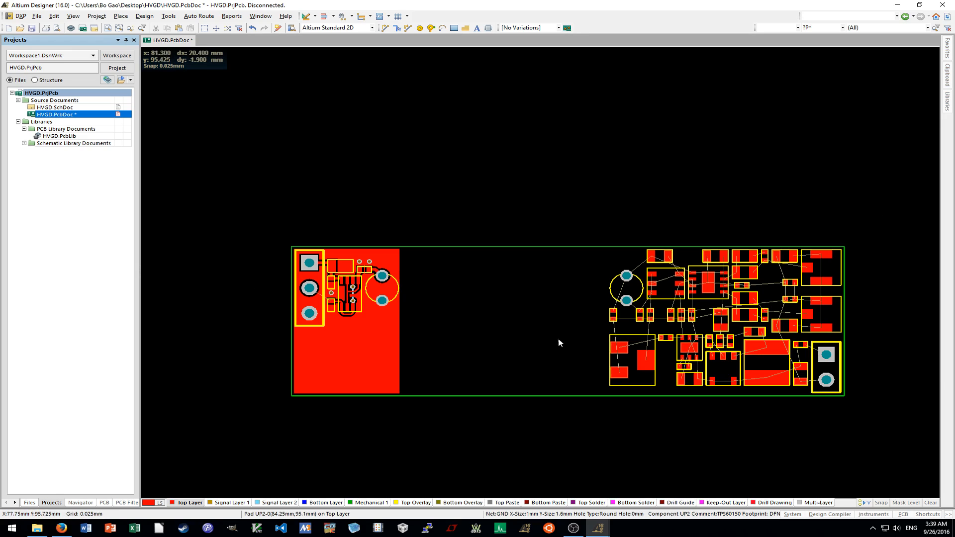
{"action": "scroll", "coordinate": [482, 347], "scroll_direction": "left", "scroll_amount": 1, "text": "shift"}
{"action": "scroll", "coordinate": [362, 319], "scroll_direction": "up", "scroll_amount": 5, "text": "ctrl"}
{"action": "scroll", "coordinate": [361, 318], "scroll_direction": "up", "scroll_amount": 4, "text": "ctrl"}
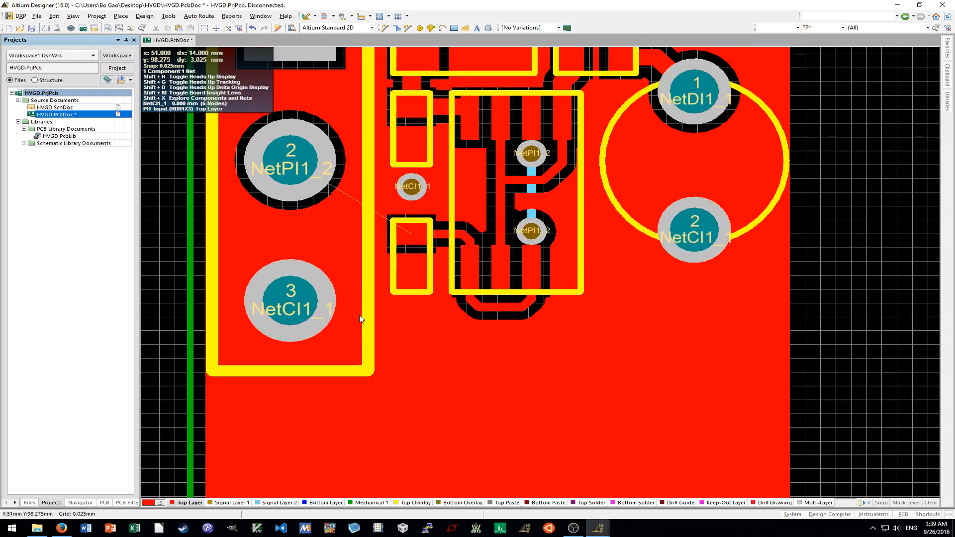
{"action": "scroll", "coordinate": [457, 189], "scroll_direction": "down", "scroll_amount": 3, "text": "ctrl"}
{"action": "scroll", "coordinate": [458, 192], "scroll_direction": "up", "scroll_amount": 1, "text": "ctrl"}
{"action": "scroll", "coordinate": [456, 194], "scroll_direction": "down", "scroll_amount": 2, "text": "ctrl"}
{"action": "scroll", "coordinate": [455, 198], "scroll_direction": "up", "scroll_amount": 2, "text": "ctrl"}
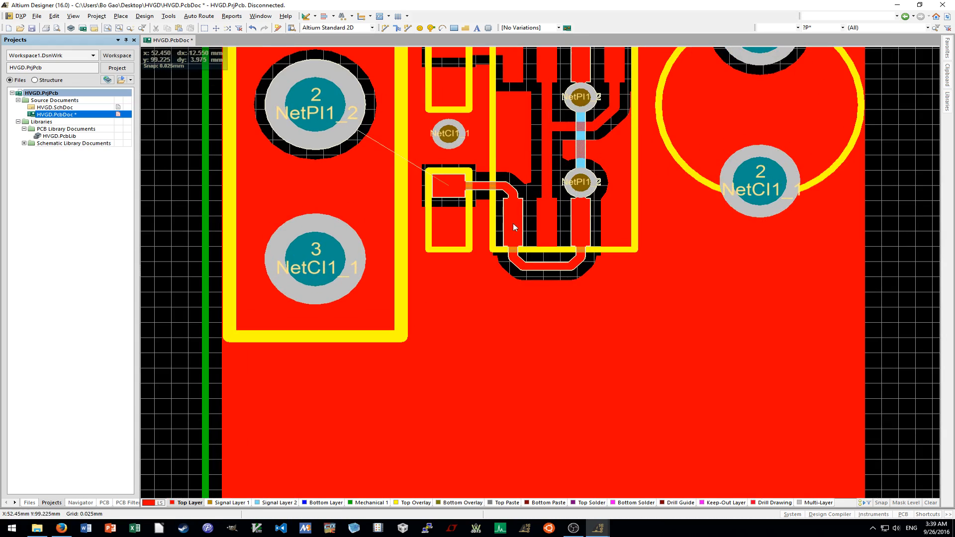
{"action": "scroll", "coordinate": [295, 200], "scroll_direction": "up", "scroll_amount": 1, "text": "ctrl"}
{"action": "scroll", "coordinate": [327, 214], "scroll_direction": "down", "scroll_amount": 4, "text": "ctrl"}
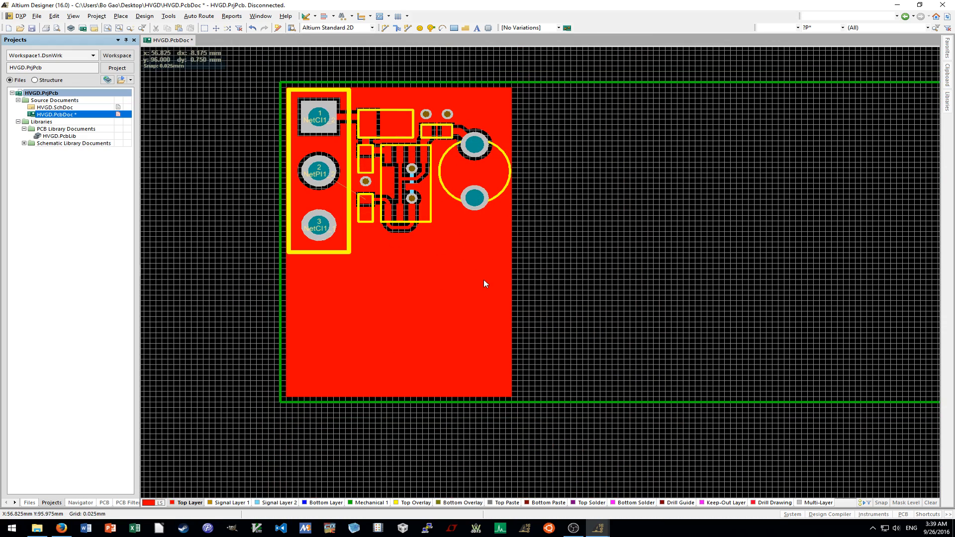
Delete the Top Layer polygon pour covering the input section.
{"action": "left_click", "coordinate": [386, 373]}
{"action": "key", "text": "Delete"}
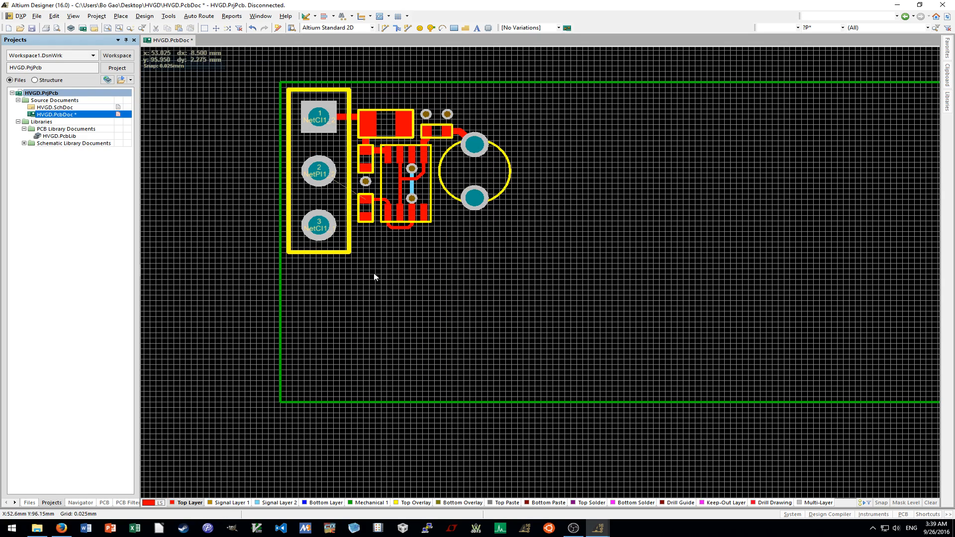
Route a 0.15 mm Top Layer track with 45° corners from connector pad 2 to the adjacent two-pad component's NetPI1_2 pad.
{"action": "scroll", "coordinate": [314, 230], "scroll_direction": "up", "scroll_amount": 1, "text": "ctrl"}
{"action": "key", "text": "p"}
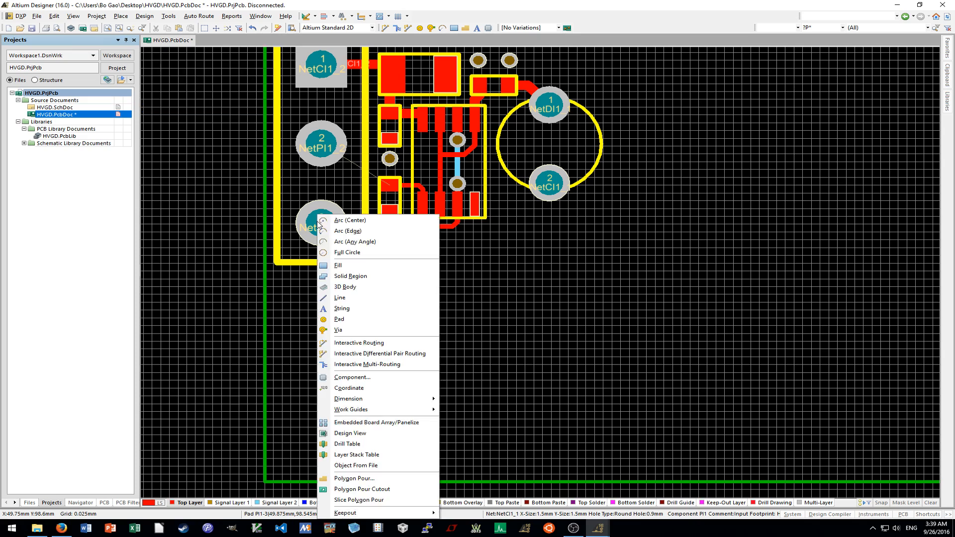
{"action": "key", "text": "t"}
{"action": "scroll", "coordinate": [318, 225], "scroll_direction": "up", "scroll_amount": 2, "text": "ctrl"}
{"action": "left_click", "coordinate": [336, 209]}
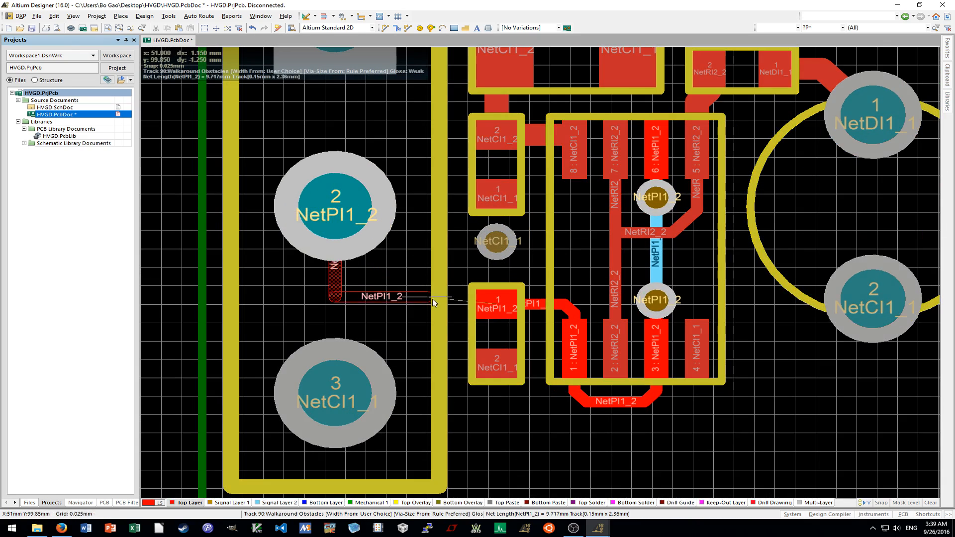
{"action": "key", "text": "shift+space"}
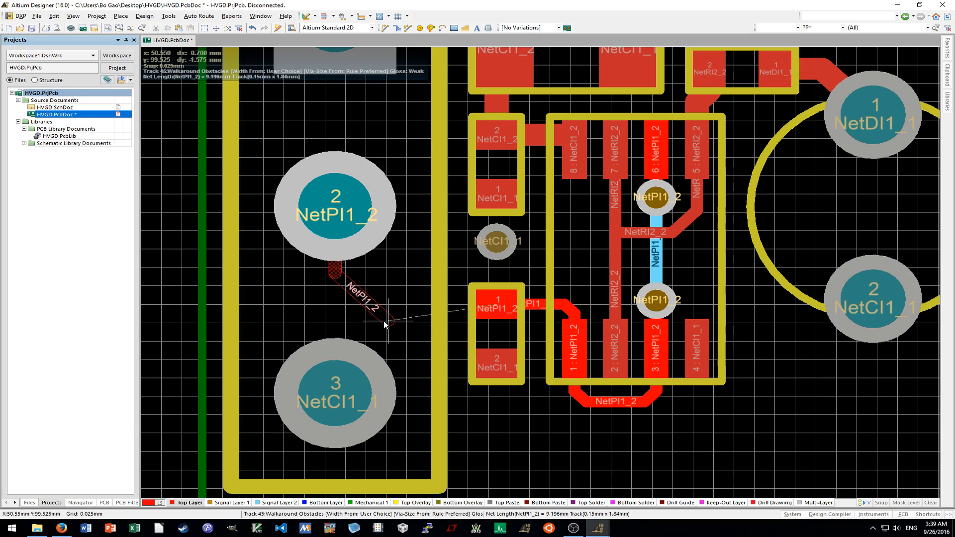
{"action": "key", "text": "shift+space"}
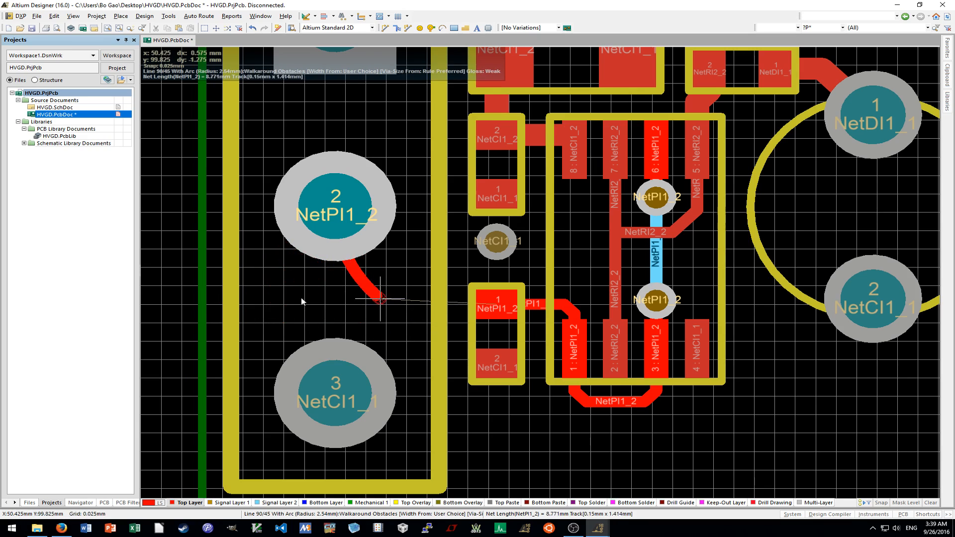
{"action": "key", "text": "shift+space"}
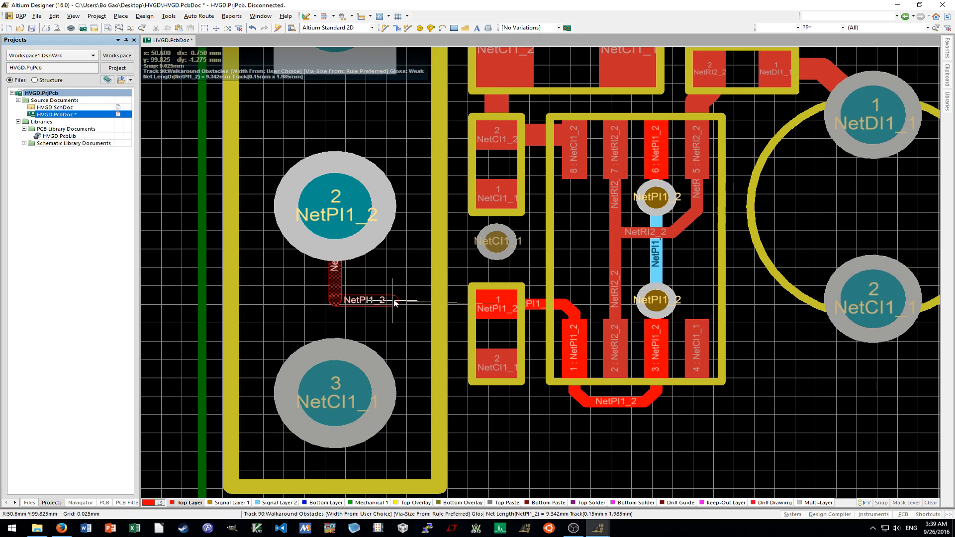
{"action": "key", "text": "shift+space"}
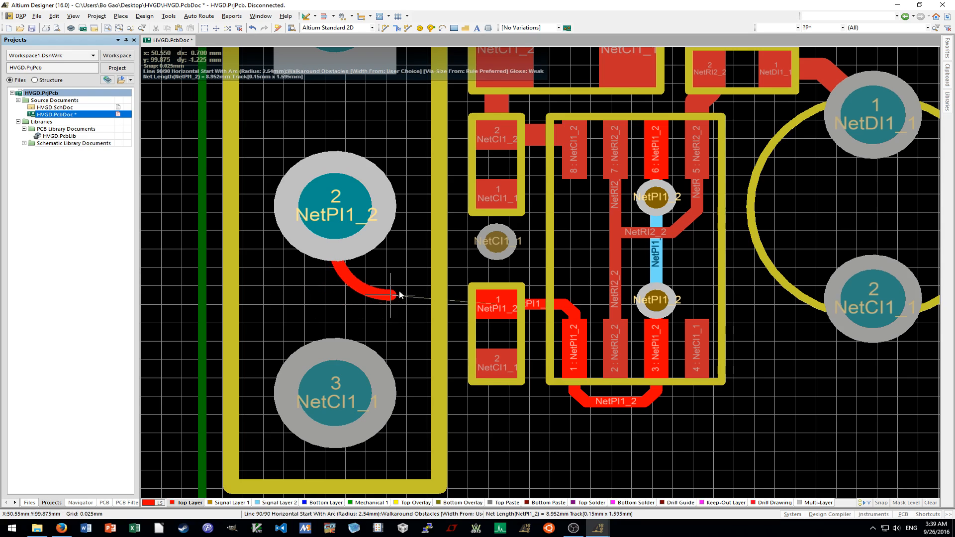
{"action": "key", "text": "shift+space"}
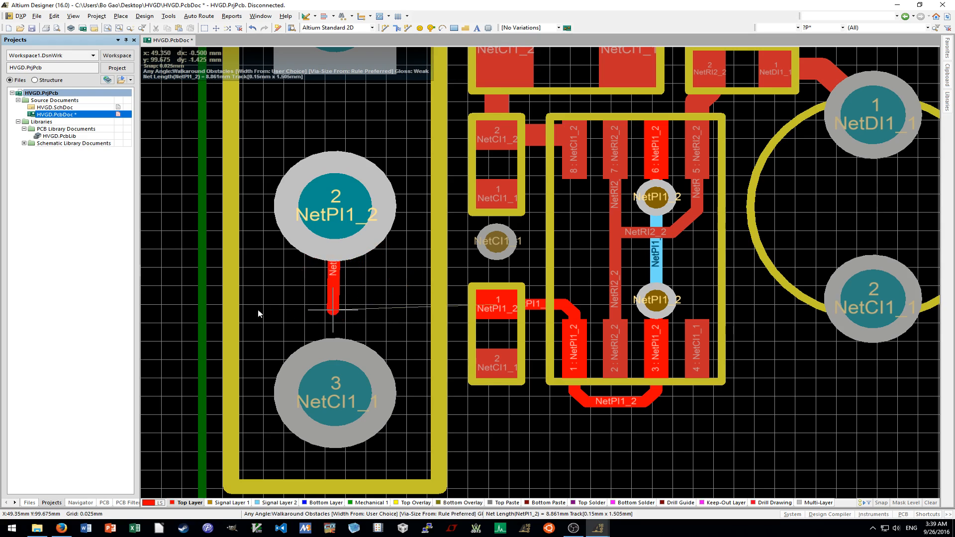
{"action": "key", "text": "shift+space"}
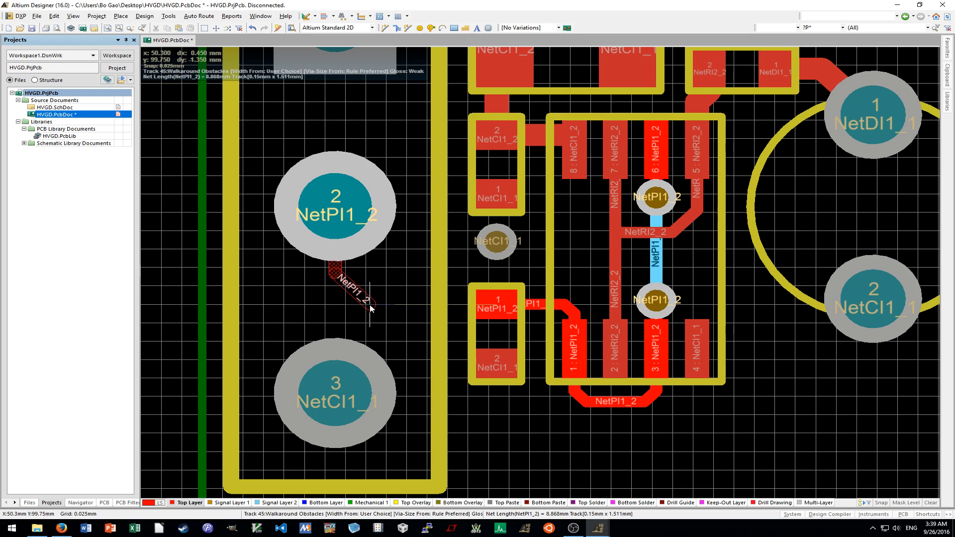
{"action": "left_click", "coordinate": [498, 304]}
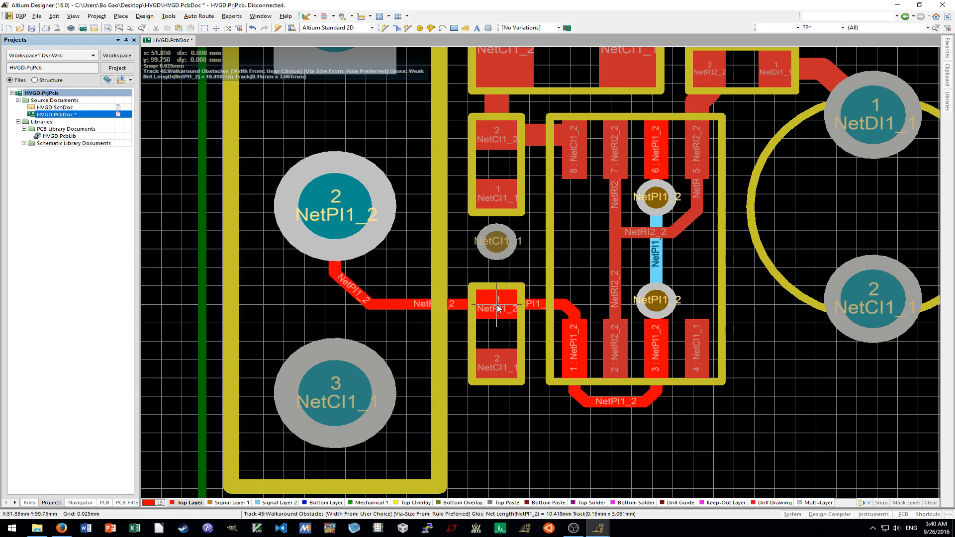
Nudge the diagonal NetPI1_2 track segment below connector pad 2 slightly down and to the left.
{"action": "scroll", "coordinate": [345, 290], "scroll_direction": "up", "scroll_amount": 2, "text": "ctrl"}
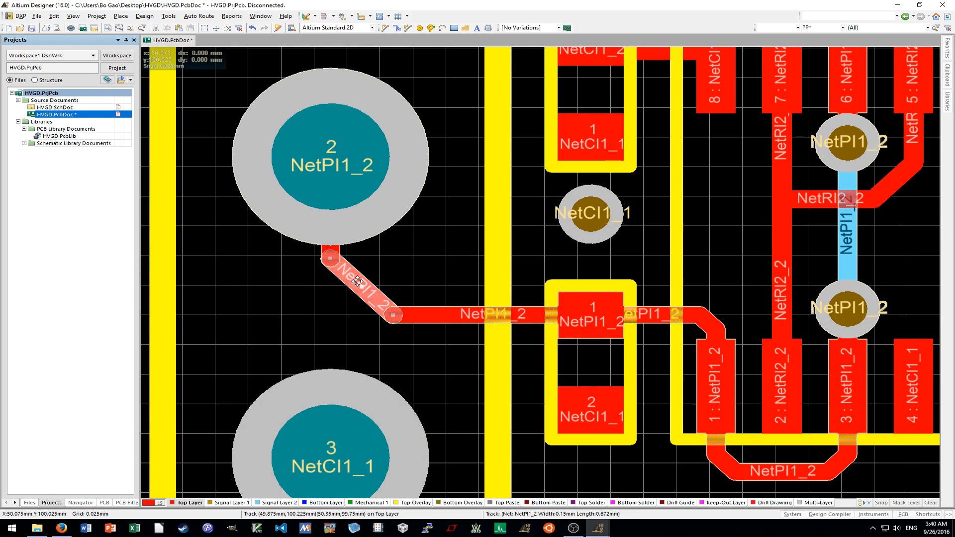
{"action": "double_click", "coordinate": [354, 291]}
{"action": "key", "text": "Escape"}
{"action": "scroll", "coordinate": [365, 274], "scroll_direction": "up", "scroll_amount": 2, "text": "ctrl"}
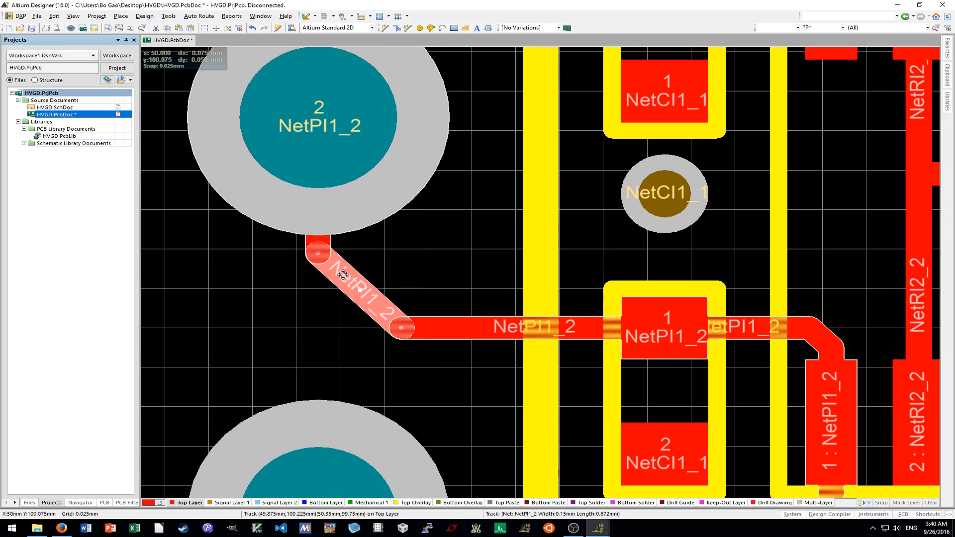
{"action": "left_click", "coordinate": [336, 284]}
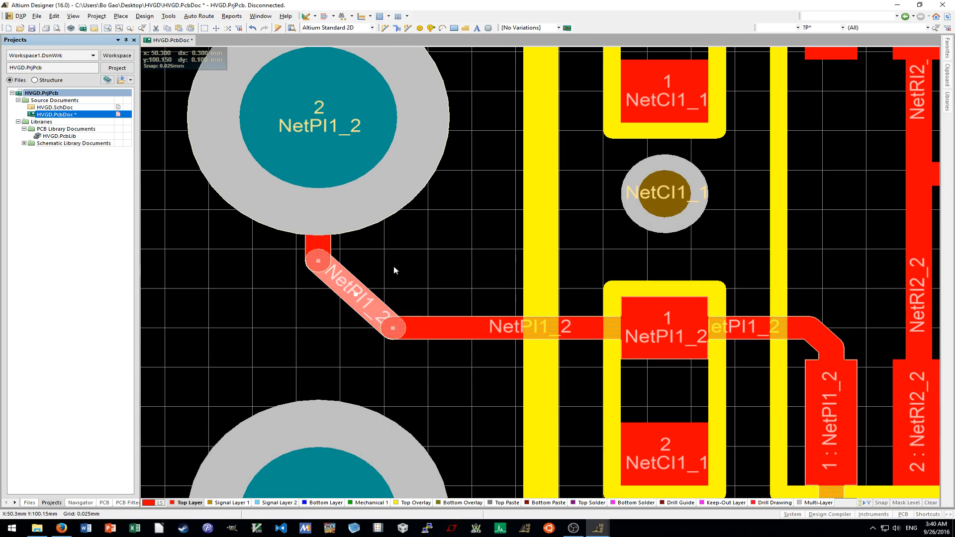
{"action": "left_click", "coordinate": [607, 245]}
Set up a solid Top Layer polygon pour named Top GND, connected to net NetCI1_1 and pouring over all same-net objects.
{"action": "scroll", "coordinate": [608, 244], "scroll_direction": "down", "scroll_amount": 8, "text": "ctrl"}
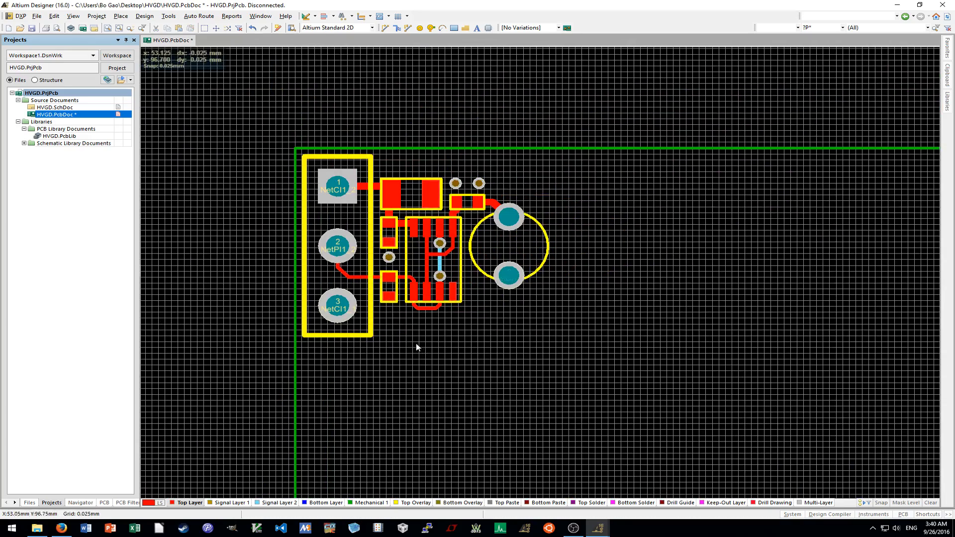
{"action": "scroll", "coordinate": [390, 303], "scroll_direction": "up", "scroll_amount": 5, "text": "ctrl"}
{"action": "scroll", "coordinate": [415, 301], "scroll_direction": "down", "scroll_amount": 4, "text": "ctrl"}
{"action": "key", "text": "p"}
{"action": "key", "text": "g"}
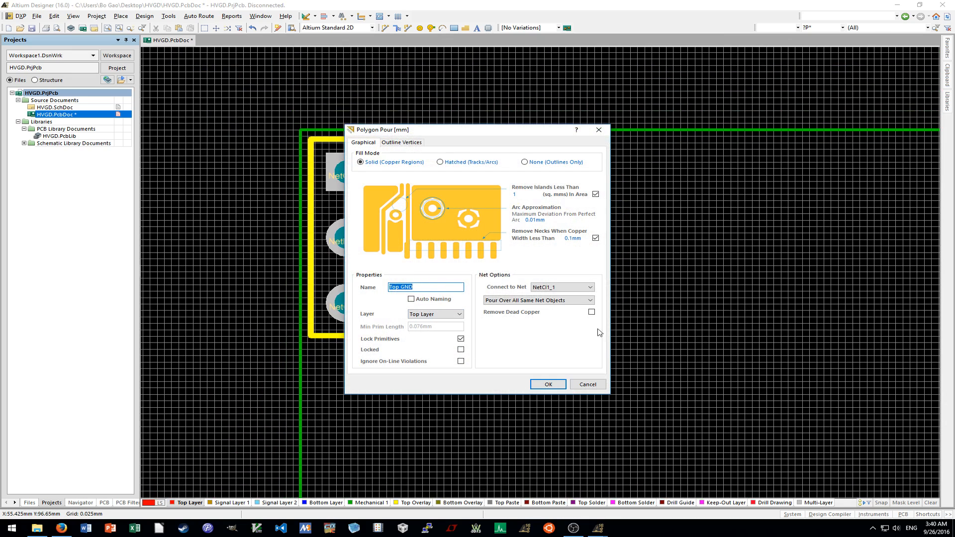
{"action": "left_click", "coordinate": [554, 384]}
Begin the pour outline at the connector's upper-left corner with 90° corners, running its left and lower edges about 9.5 mm by 14.5 mm.
{"action": "scroll", "coordinate": [313, 135], "scroll_direction": "up", "scroll_amount": 3, "text": "ctrl"}
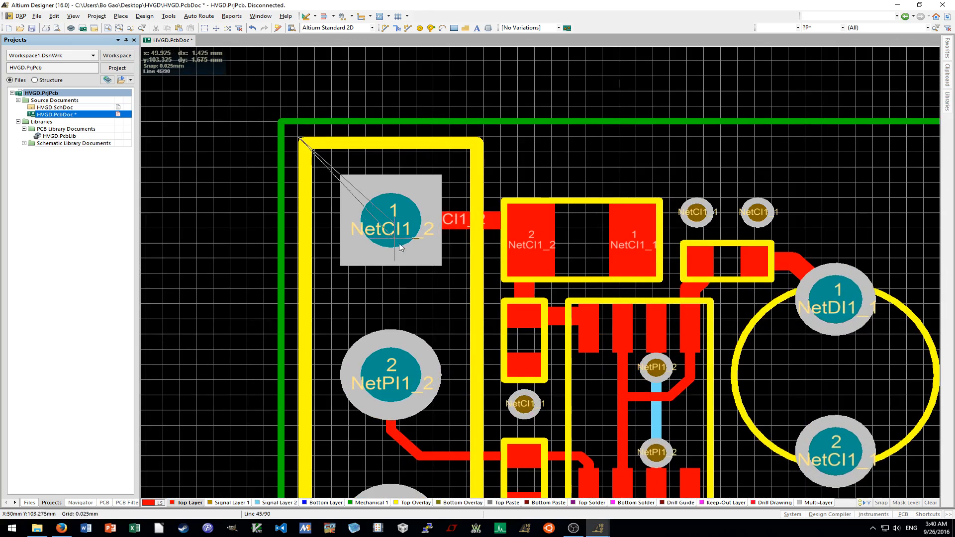
{"action": "scroll", "coordinate": [396, 248], "scroll_direction": "down", "scroll_amount": 5, "text": "ctrl"}
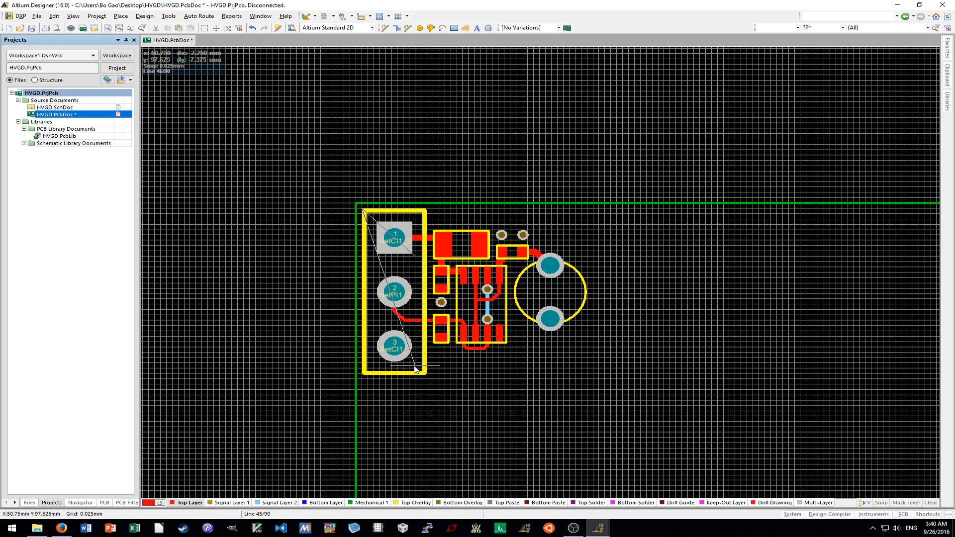
{"action": "scroll", "coordinate": [416, 369], "scroll_direction": "down", "scroll_amount": 2, "text": "ctrl"}
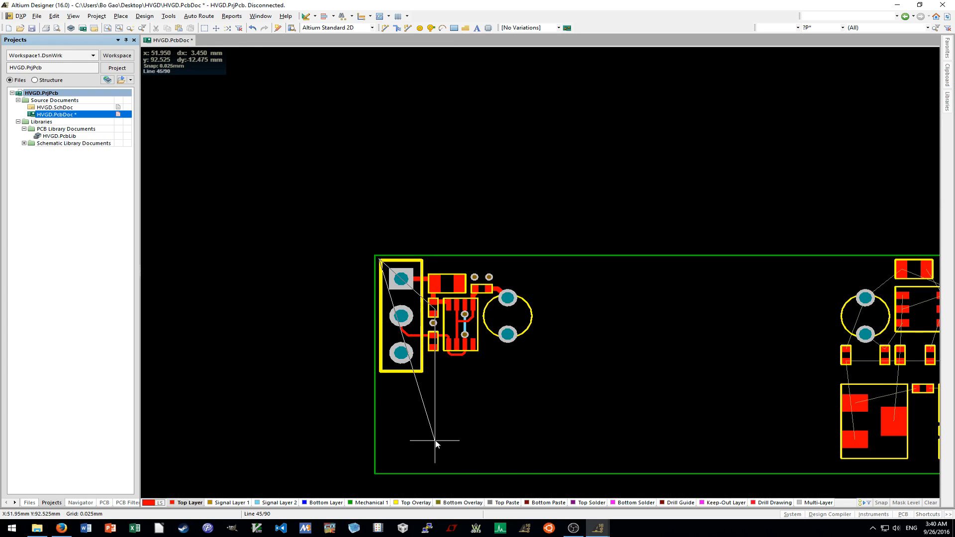
{"action": "key", "text": "shift+space"}
{"action": "key", "text": "shift+space"}
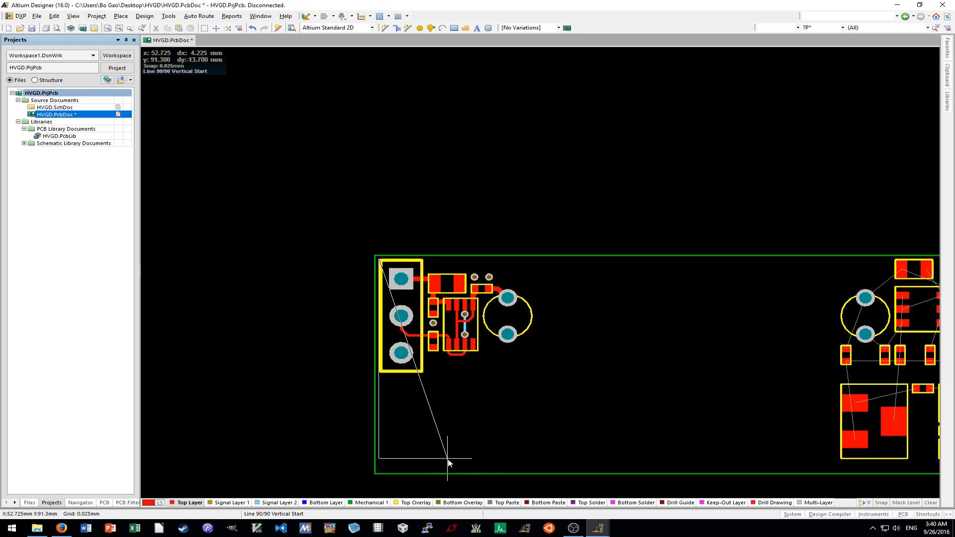
{"action": "scroll", "coordinate": [491, 460], "scroll_direction": "down", "scroll_amount": 2}
{"action": "scroll", "coordinate": [518, 428], "scroll_direction": "up", "scroll_amount": 2, "text": "ctrl"}
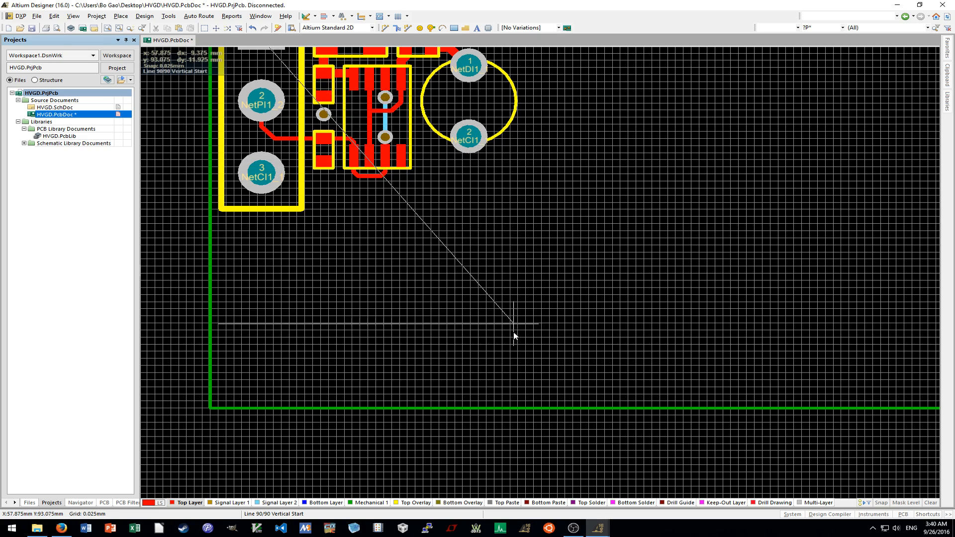
{"action": "scroll", "coordinate": [517, 401], "scroll_direction": "up", "scroll_amount": 2, "text": "ctrl"}
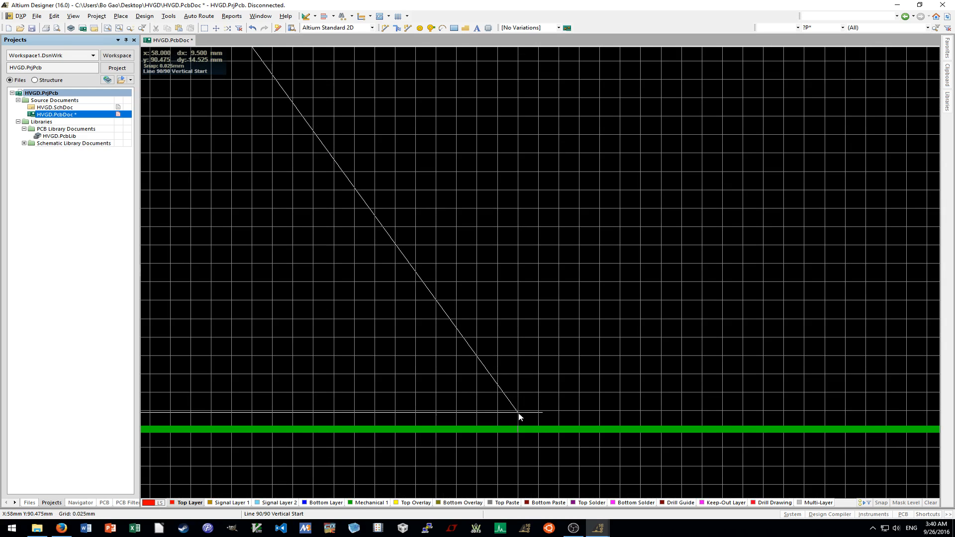
{"action": "scroll", "coordinate": [519, 413], "scroll_direction": "down", "scroll_amount": 3, "text": "ctrl"}
Complete the rectangular pour outline along its right side up to the board's upper edge, then fill it with copper.
{"action": "scroll", "coordinate": [518, 409], "scroll_direction": "up", "scroll_amount": 5}
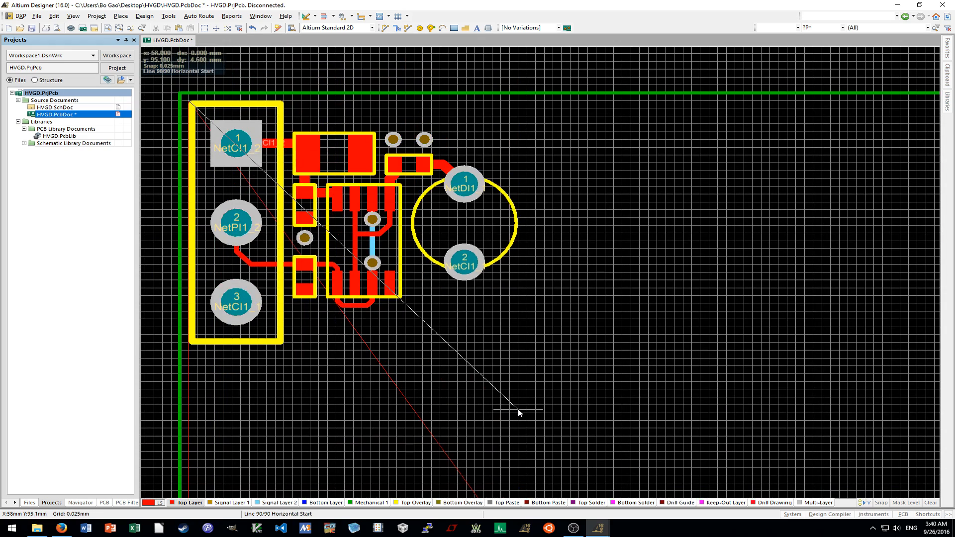
{"action": "scroll", "coordinate": [520, 394], "scroll_direction": "up", "scroll_amount": 4, "text": "ctrl"}
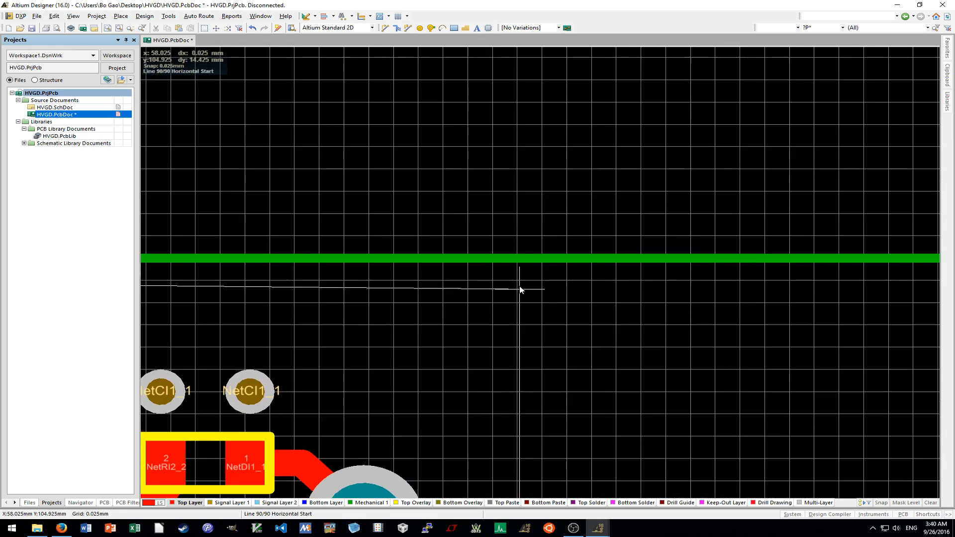
{"action": "left_click", "coordinate": [518, 279]}
{"action": "right_click", "coordinate": [518, 280]}
{"action": "scroll", "coordinate": [585, 329], "scroll_direction": "down", "scroll_amount": 7, "text": "ctrl"}
{"action": "left_click", "coordinate": [579, 272]}
Examine the poured input section and the unrouted output-side components, ending around the round photo sensor's 15V and NetDR1_1 pads.
{"action": "scroll", "coordinate": [578, 275], "scroll_direction": "down", "scroll_amount": 2, "text": "ctrl"}
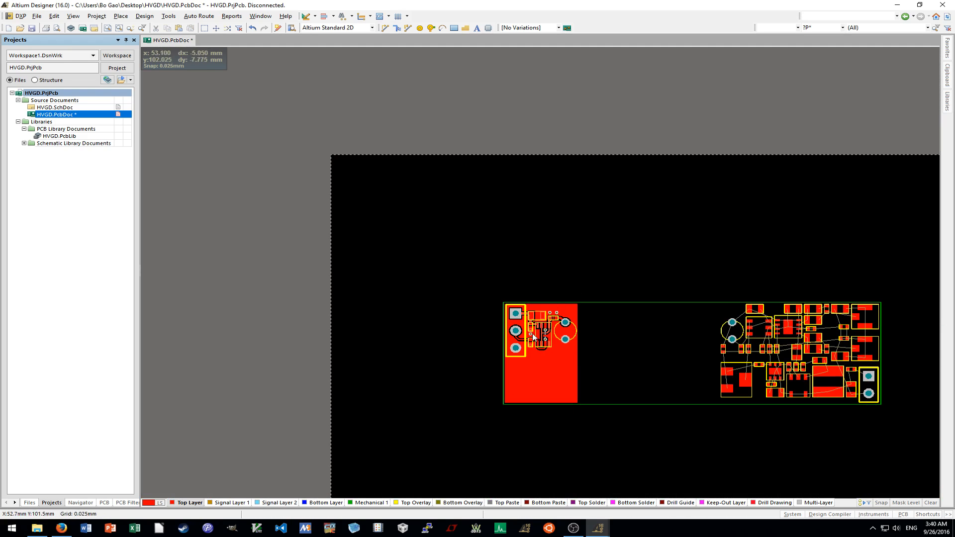
{"action": "scroll", "coordinate": [506, 327], "scroll_direction": "up", "scroll_amount": 8, "text": "ctrl"}
{"action": "scroll", "coordinate": [505, 321], "scroll_direction": "down", "scroll_amount": 5, "text": "ctrl"}
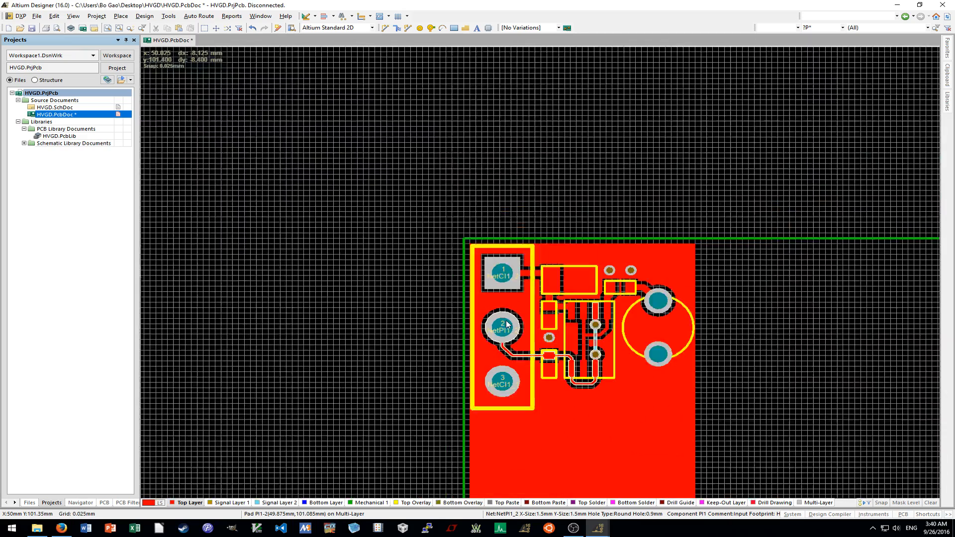
{"action": "scroll", "coordinate": [508, 349], "scroll_direction": "right", "scroll_amount": 3, "text": "shift"}
{"action": "scroll", "coordinate": [509, 349], "scroll_direction": "down", "scroll_amount": 2, "text": "ctrl"}
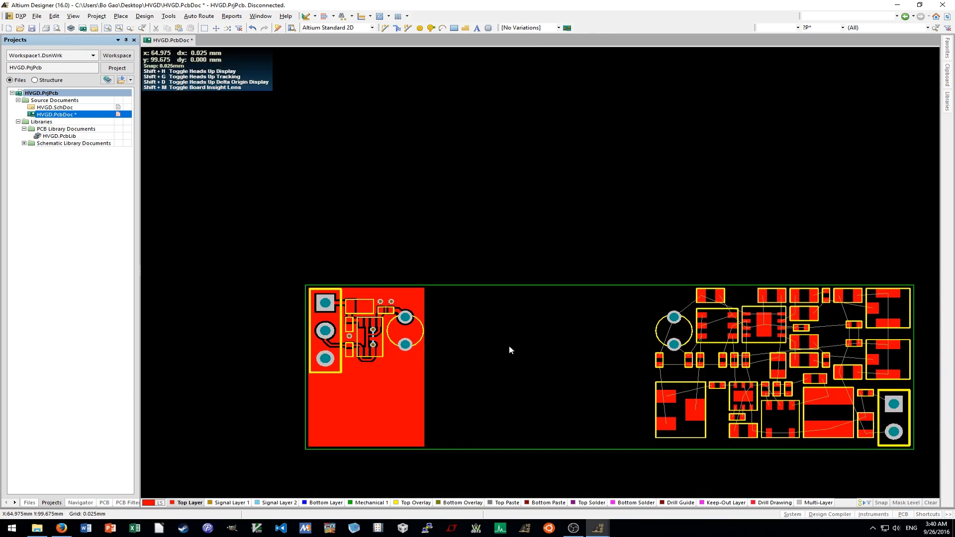
{"action": "scroll", "coordinate": [508, 350], "scroll_direction": "right", "scroll_amount": 3, "text": "shift"}
{"action": "scroll", "coordinate": [509, 350], "scroll_direction": "left", "scroll_amount": 3, "text": "shift"}
{"action": "scroll", "coordinate": [509, 350], "scroll_direction": "right", "scroll_amount": 3, "text": "shift"}
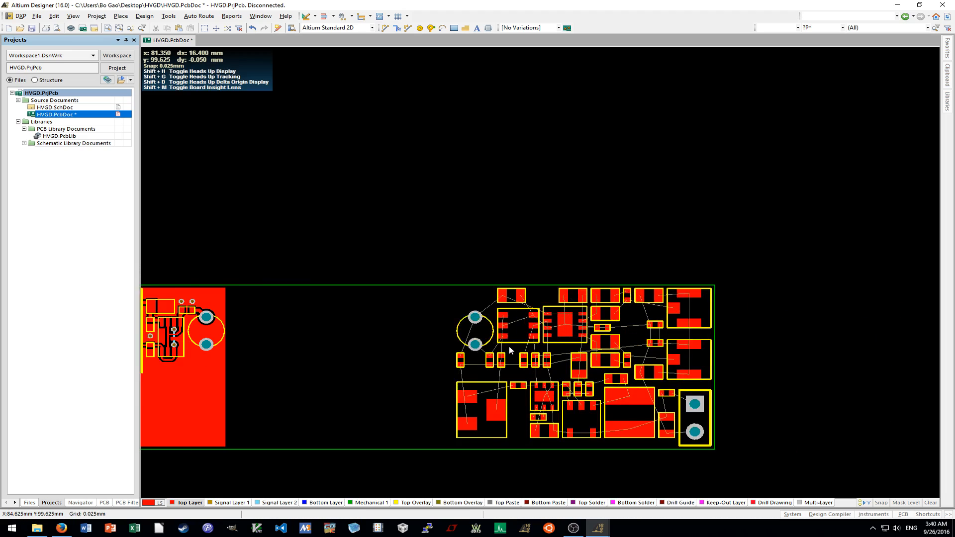
{"action": "scroll", "coordinate": [508, 353], "scroll_direction": "left", "scroll_amount": 3, "text": "shift"}
{"action": "scroll", "coordinate": [508, 354], "scroll_direction": "right", "scroll_amount": 3, "text": "shift"}
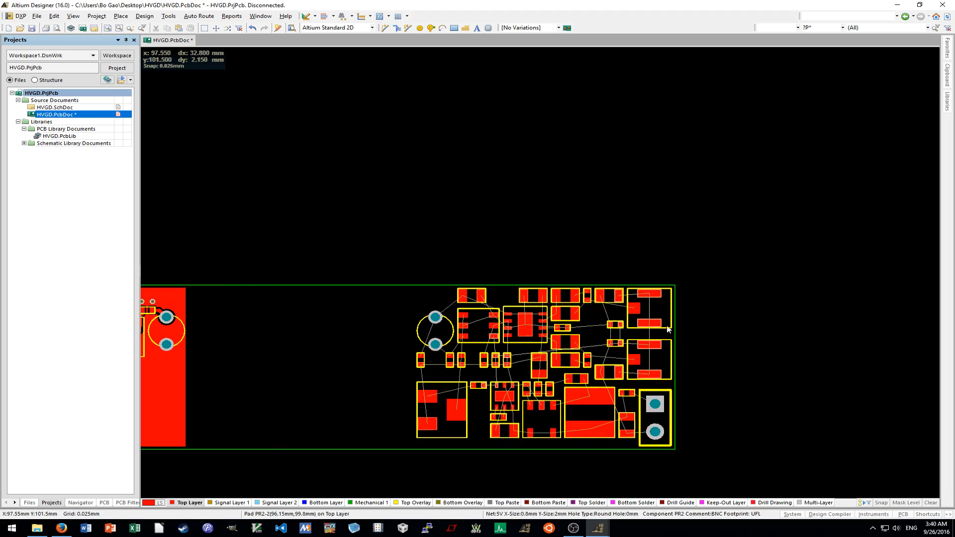
{"action": "scroll", "coordinate": [669, 329], "scroll_direction": "up", "scroll_amount": 5, "text": "ctrl"}
{"action": "scroll", "coordinate": [667, 329], "scroll_direction": "left", "scroll_amount": 4, "text": "shift"}
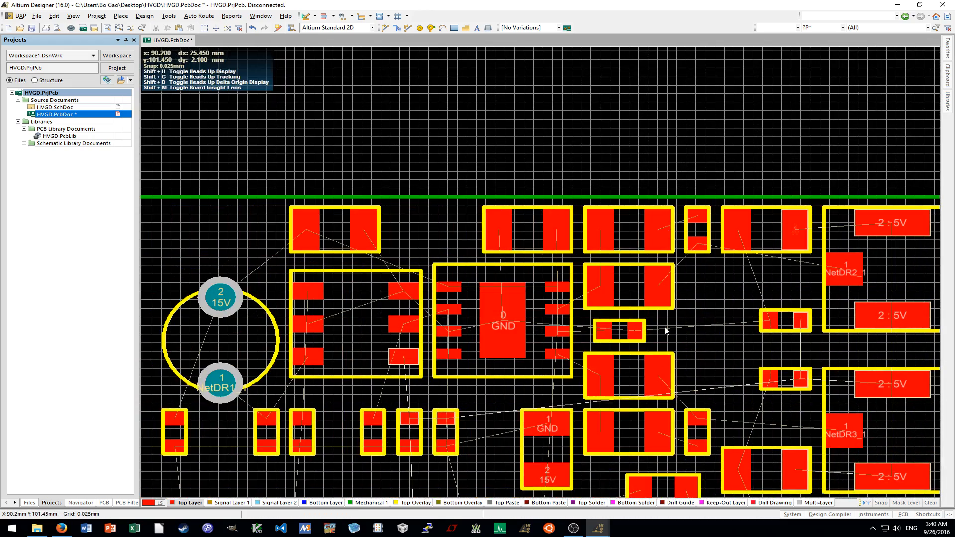
{"action": "scroll", "coordinate": [667, 334], "scroll_direction": "down", "scroll_amount": 1}
{"action": "scroll", "coordinate": [662, 332], "scroll_direction": "left", "scroll_amount": 3, "text": "shift"}
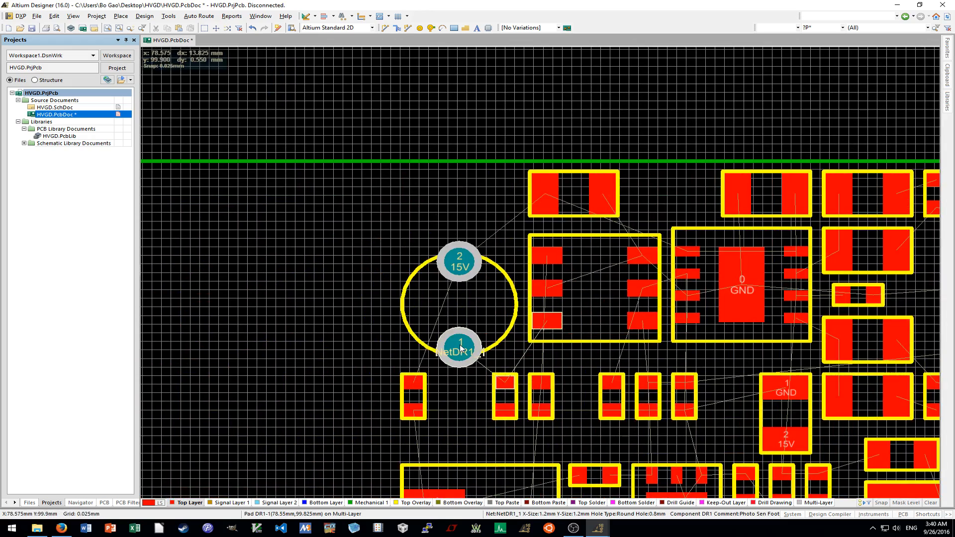
Route NetDR1_1 on the Top Layer from the photo sensor's pad 1 to RR1's pad 2 and up to UR1's pad 3.
{"action": "scroll", "coordinate": [465, 292], "scroll_direction": "up", "scroll_amount": 1, "text": "ctrl"}
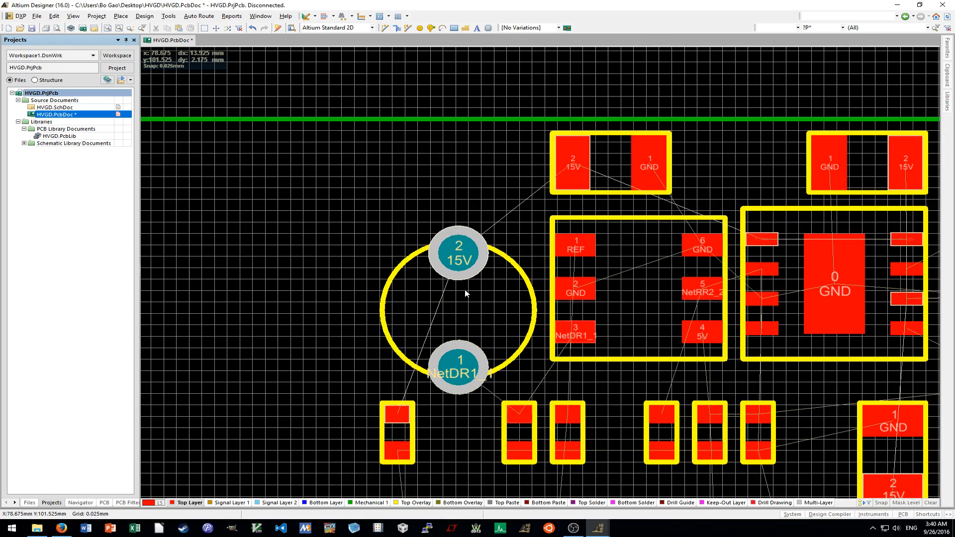
{"action": "scroll", "coordinate": [466, 293], "scroll_direction": "down", "scroll_amount": 3, "text": "ctrl"}
{"action": "scroll", "coordinate": [489, 348], "scroll_direction": "down", "scroll_amount": 2}
{"action": "scroll", "coordinate": [490, 254], "scroll_direction": "up", "scroll_amount": 1, "text": "ctrl"}
{"action": "scroll", "coordinate": [490, 255], "scroll_direction": "up", "scroll_amount": 2, "text": "ctrl"}
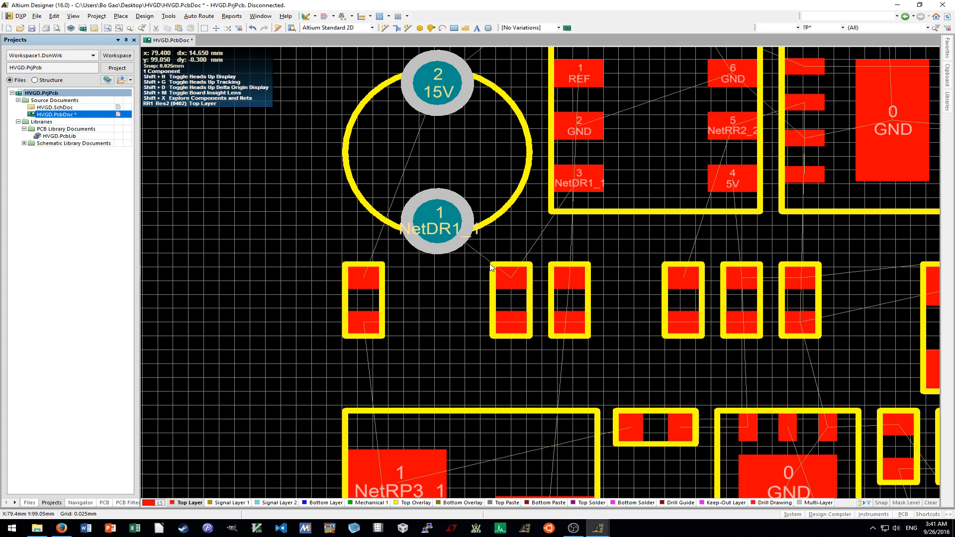
{"action": "key", "text": "p"}
{"action": "key", "text": "t"}
{"action": "scroll", "coordinate": [426, 225], "scroll_direction": "up", "scroll_amount": 2, "text": "ctrl"}
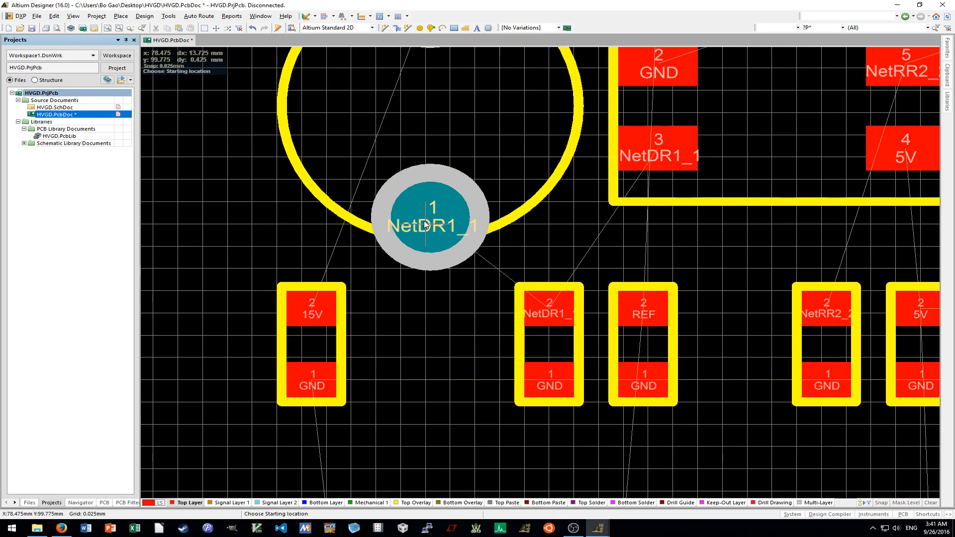
{"action": "left_click", "coordinate": [446, 252]}
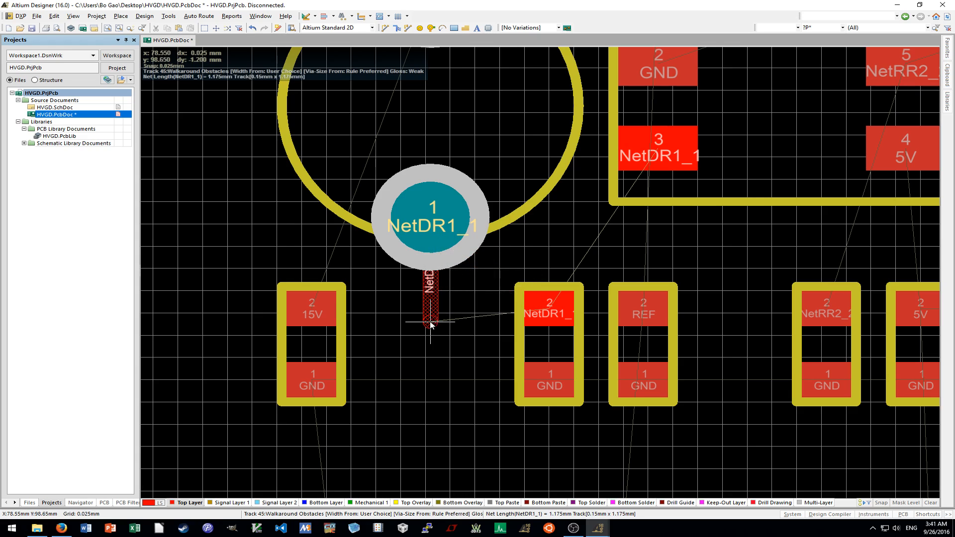
{"action": "left_click", "coordinate": [550, 313]}
{"action": "left_click", "coordinate": [550, 313]}
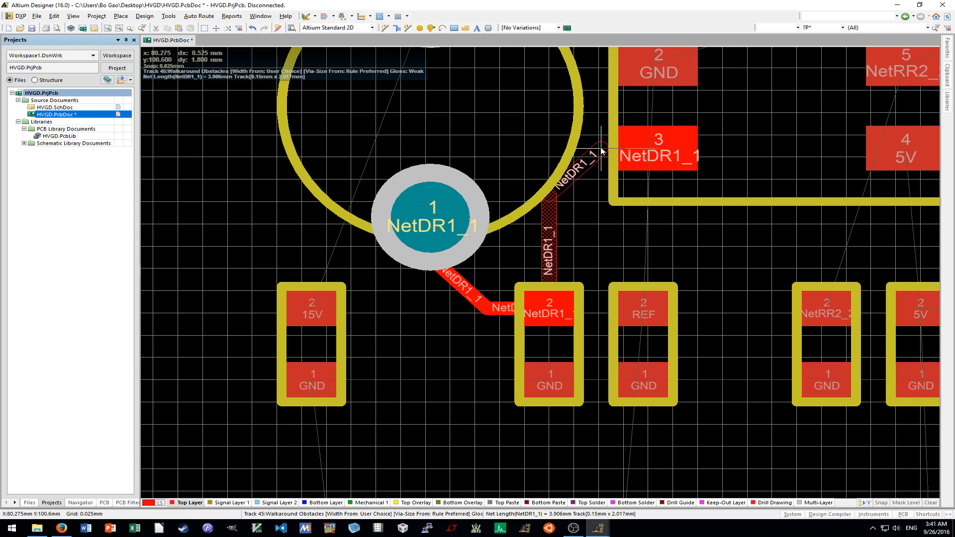
{"action": "left_click", "coordinate": [600, 149]}
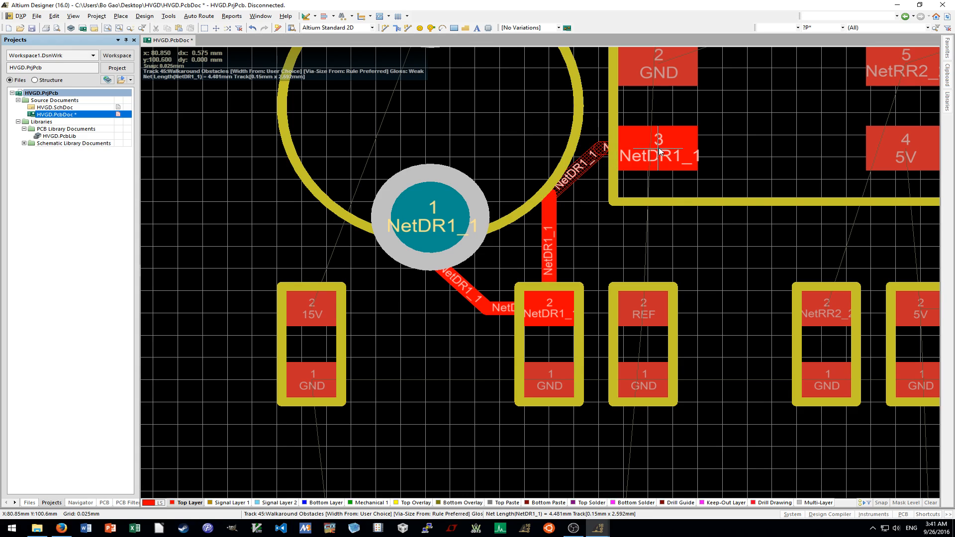
Route the REF net from UR1's pad 1 down through the inside of its footprint to the REF pad of the 0402 component below.
{"action": "scroll", "coordinate": [658, 150], "scroll_direction": "down", "scroll_amount": 1, "text": "ctrl"}
{"action": "scroll", "coordinate": [651, 183], "scroll_direction": "down", "scroll_amount": 2, "text": "shift"}
{"action": "scroll", "coordinate": [631, 211], "scroll_direction": "up", "scroll_amount": 3}
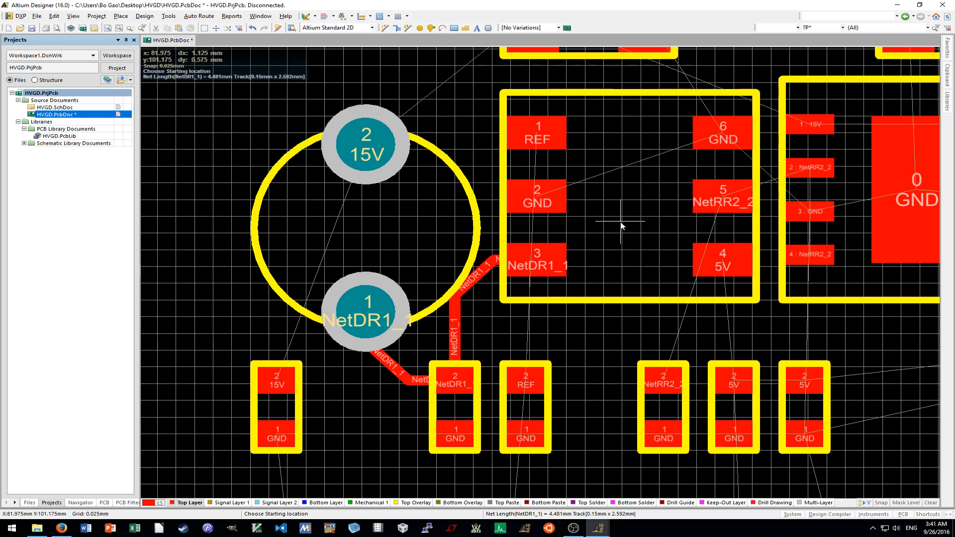
{"action": "left_click", "coordinate": [537, 137]}
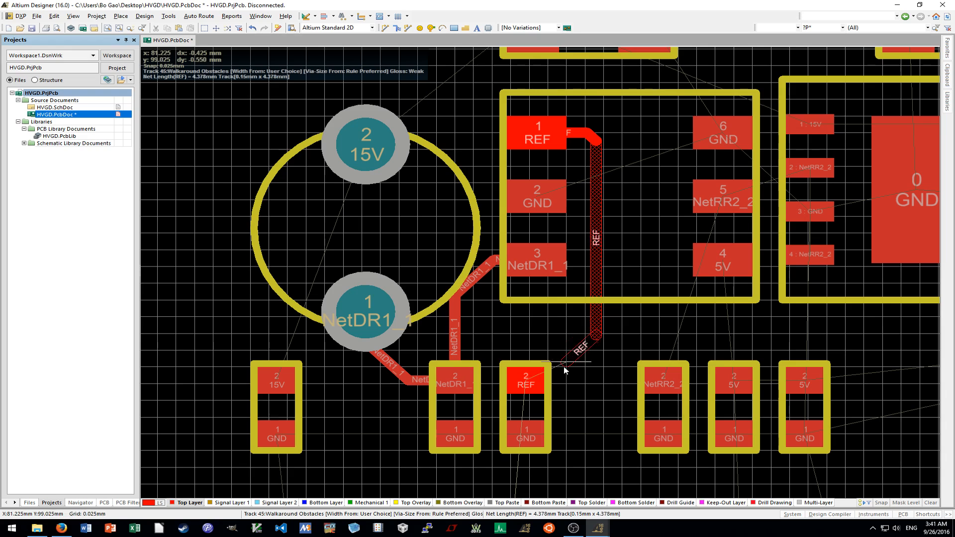
{"action": "left_click", "coordinate": [568, 383]}
{"action": "scroll", "coordinate": [537, 379], "scroll_direction": "up", "scroll_amount": 1, "text": "ctrl"}
{"action": "left_click", "coordinate": [520, 387]}
{"action": "scroll", "coordinate": [523, 372], "scroll_direction": "down", "scroll_amount": 2, "text": "ctrl"}
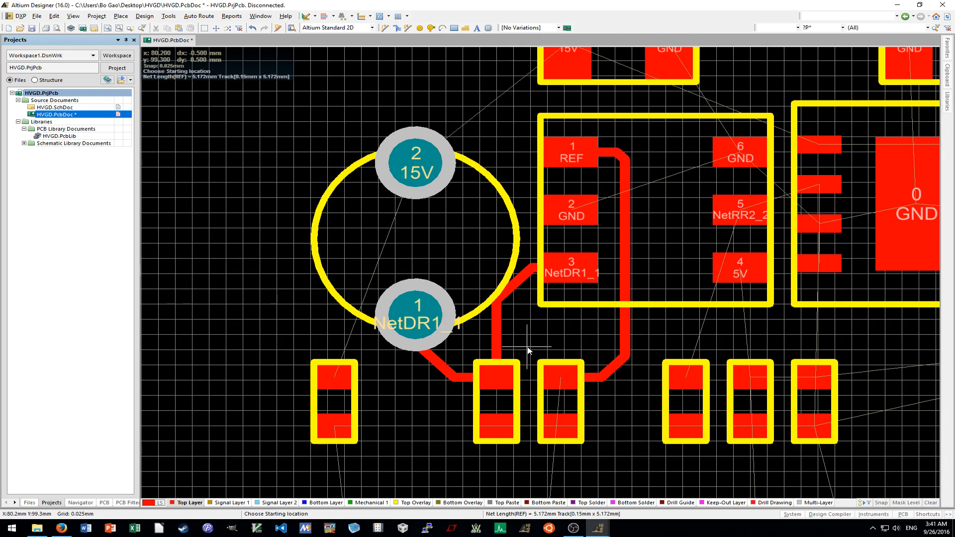
{"action": "right_click", "coordinate": [543, 337]}
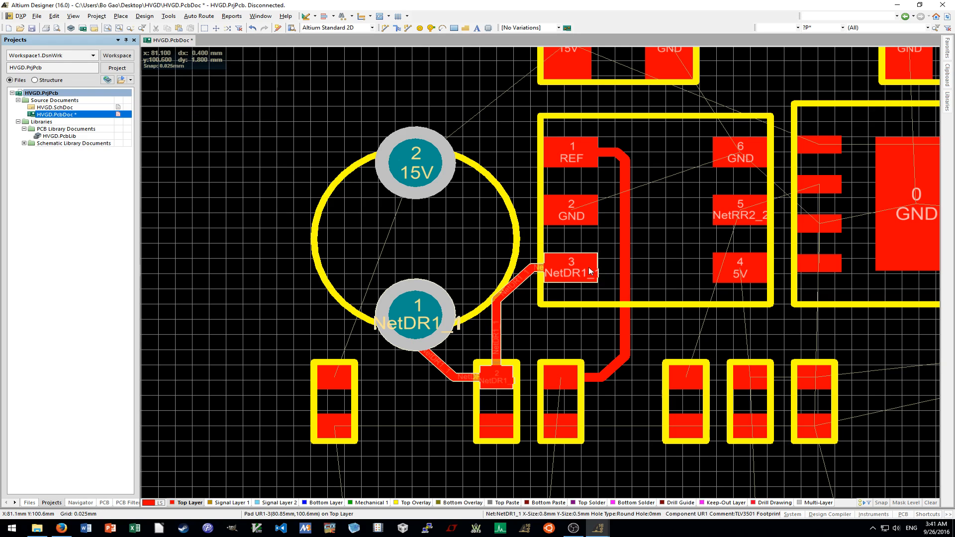
Shift the diagonal NetDR1_1 segments so one leaves the photo sensor's pad 1 vertically and the other bends slightly farther from UR1's pad 3.
{"action": "scroll", "coordinate": [527, 279], "scroll_direction": "up", "scroll_amount": 3, "text": "ctrl"}
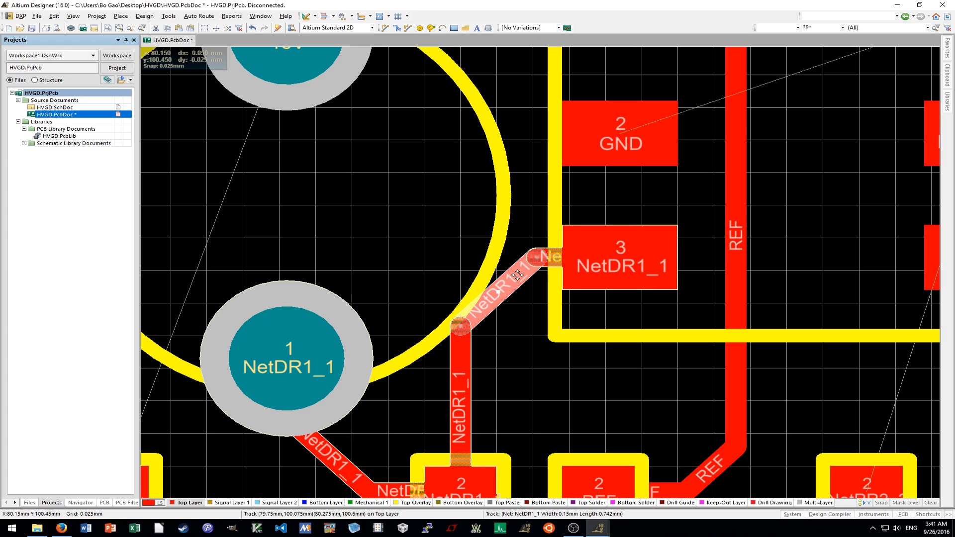
{"action": "mouse_move", "coordinate": [517, 274]}
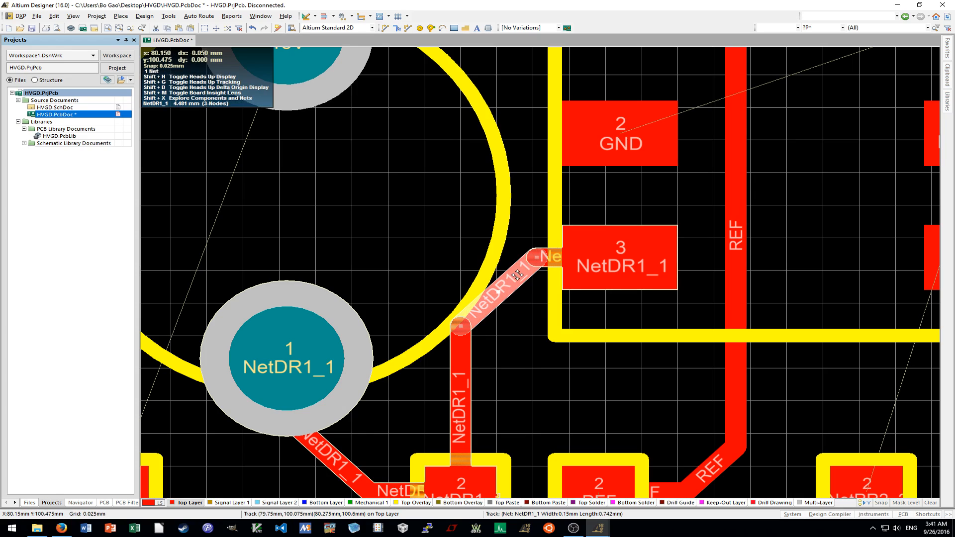
{"action": "left_click", "coordinate": [520, 310]}
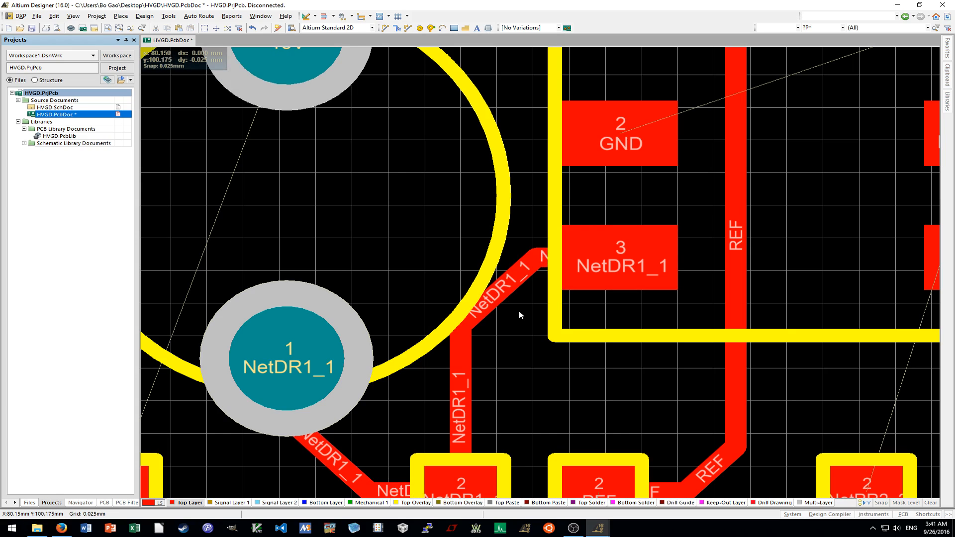
{"action": "scroll", "coordinate": [518, 309], "scroll_direction": "down", "scroll_amount": 3}
{"action": "left_click", "coordinate": [324, 363]}
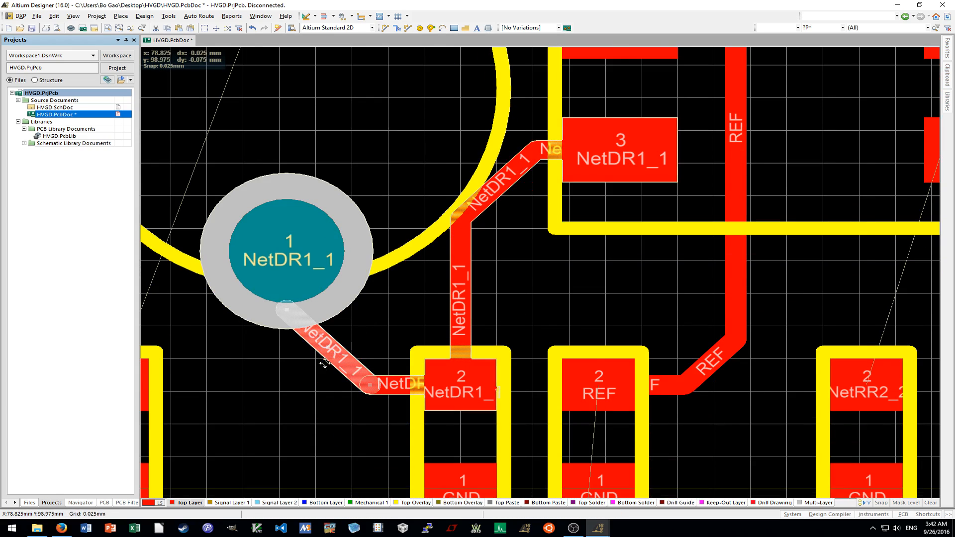
{"action": "left_click_drag", "start_coordinate": [324, 363], "coordinate": [315, 366]}
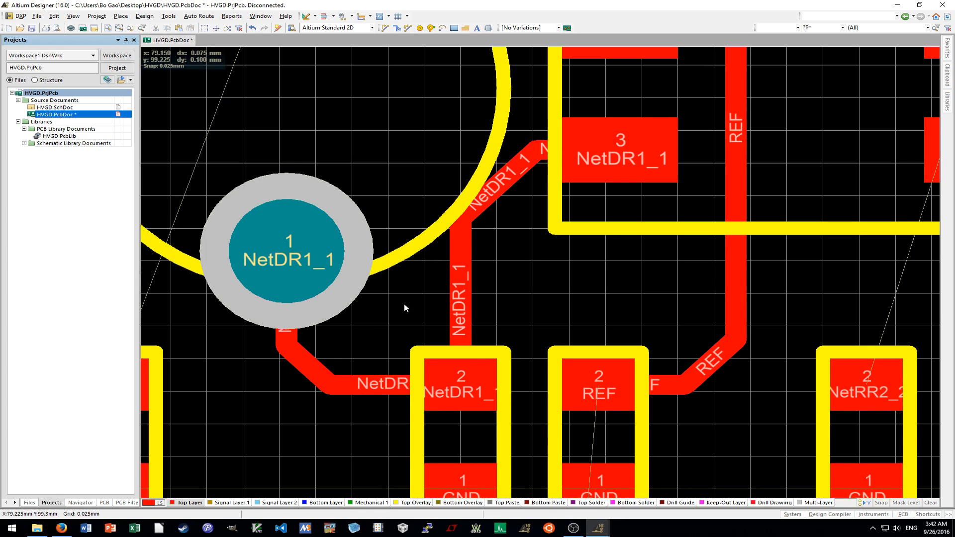
{"action": "left_click_drag", "start_coordinate": [500, 178], "coordinate": [507, 225]}
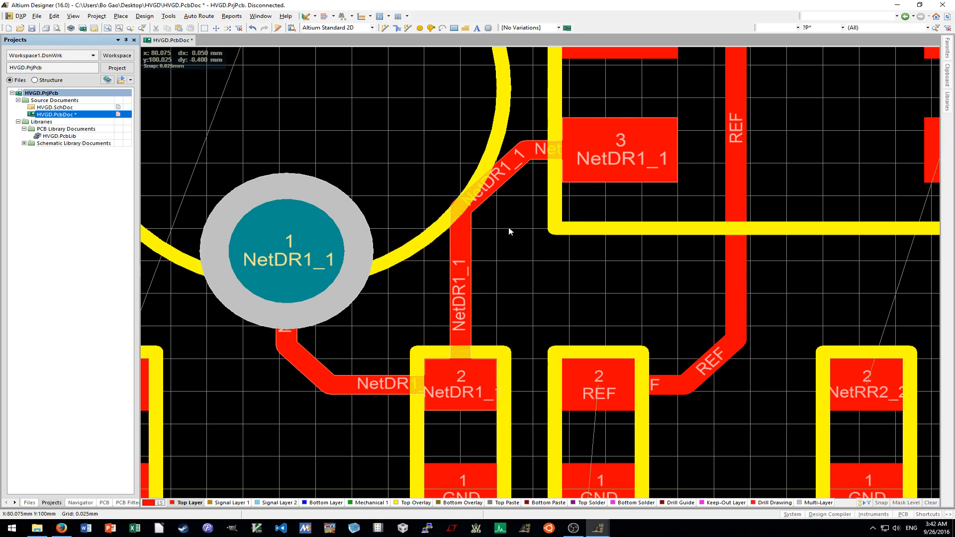
{"action": "scroll", "coordinate": [509, 238], "scroll_direction": "down", "scroll_amount": 2, "text": "ctrl"}
{"action": "scroll", "coordinate": [510, 238], "scroll_direction": "up", "scroll_amount": 1, "text": "ctrl"}
{"action": "left_click_drag", "start_coordinate": [424, 198], "coordinate": [427, 197]}
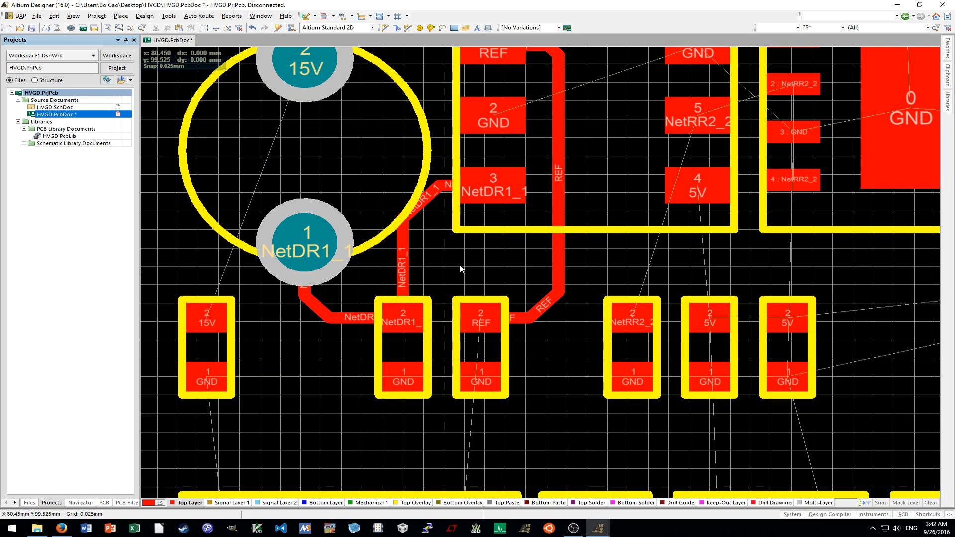
Route a 15V track from CR1's pad 2 straight up and diagonally into the photo sensor's pad 2.
{"action": "scroll", "coordinate": [462, 269], "scroll_direction": "down", "scroll_amount": 1, "text": "ctrl"}
{"action": "scroll", "coordinate": [470, 276], "scroll_direction": "up", "scroll_amount": 1, "text": "shift"}
{"action": "scroll", "coordinate": [337, 305], "scroll_direction": "down", "scroll_amount": 3, "text": "ctrl"}
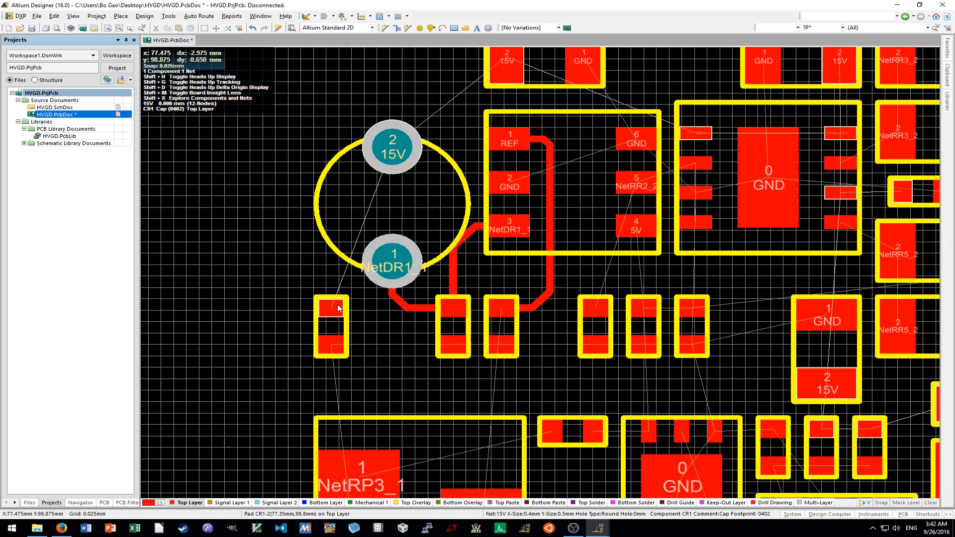
{"action": "key", "text": "p"}
{"action": "key", "text": "t"}
{"action": "scroll", "coordinate": [325, 304], "scroll_direction": "up", "scroll_amount": 4, "text": "ctrl"}
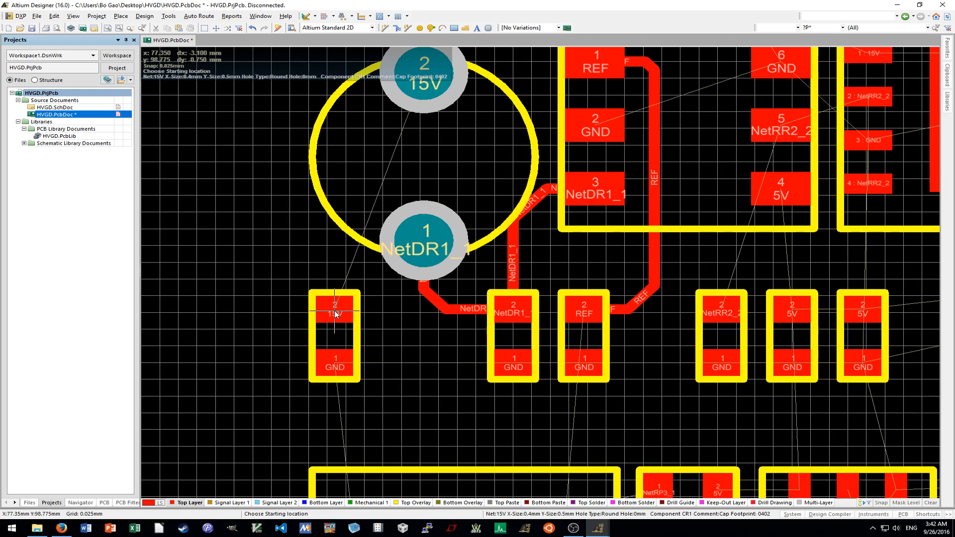
{"action": "left_click", "coordinate": [335, 312]}
{"action": "scroll", "coordinate": [332, 315], "scroll_direction": "up", "scroll_amount": 3}
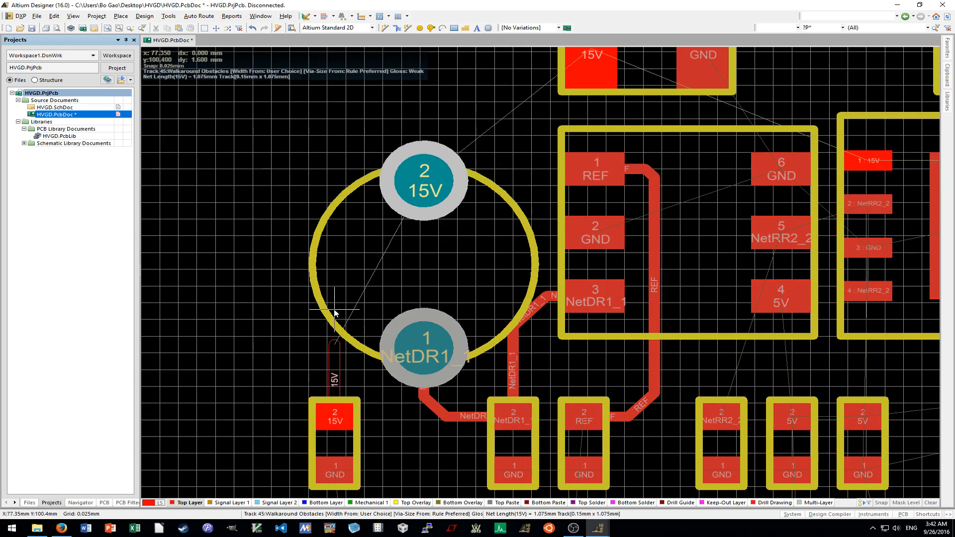
{"action": "scroll", "coordinate": [350, 258], "scroll_direction": "up", "scroll_amount": 1}
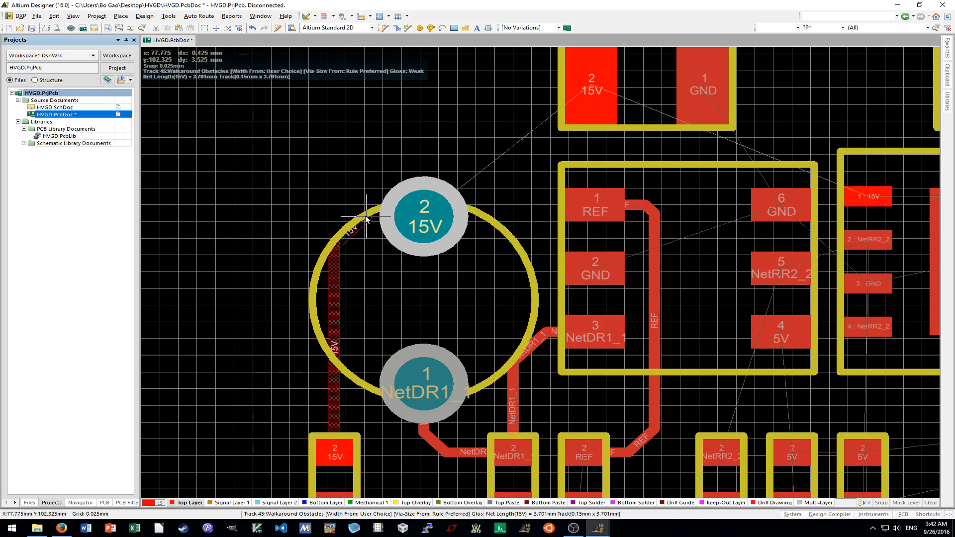
{"action": "left_click", "coordinate": [420, 220]}
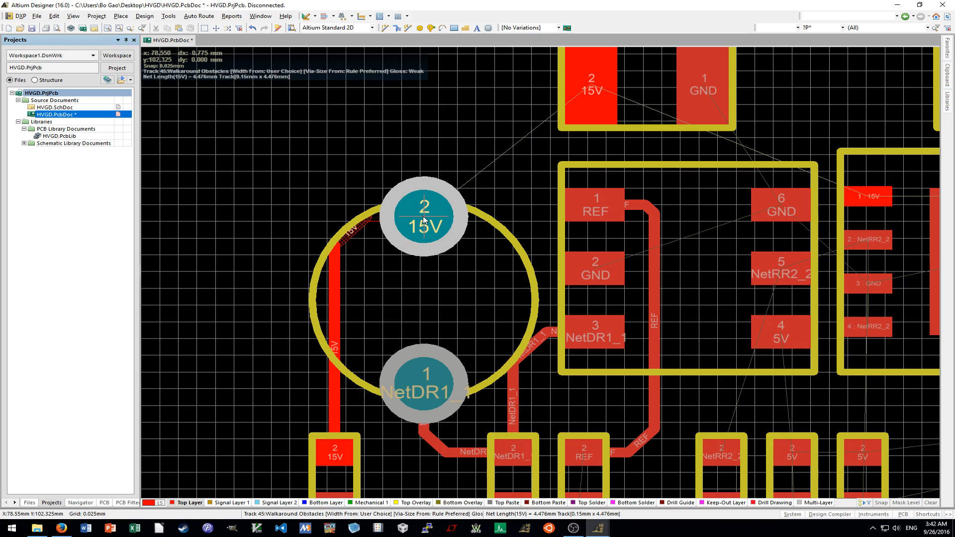
{"action": "left_click", "coordinate": [424, 221]}
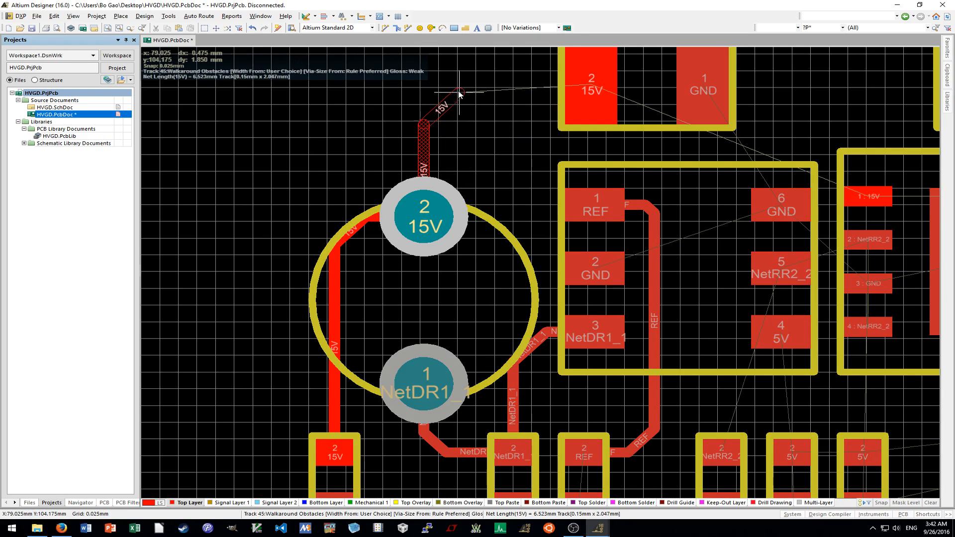
Extend the 15V track from the photo sensor's pad 2 to the 15V pad of the capacitor above UR1, and end routing.
{"action": "left_click", "coordinate": [593, 88]}
{"action": "scroll", "coordinate": [502, 178], "scroll_direction": "down", "scroll_amount": 3, "text": "ctrl"}
{"action": "scroll", "coordinate": [501, 177], "scroll_direction": "right", "scroll_amount": 1, "text": "shift"}
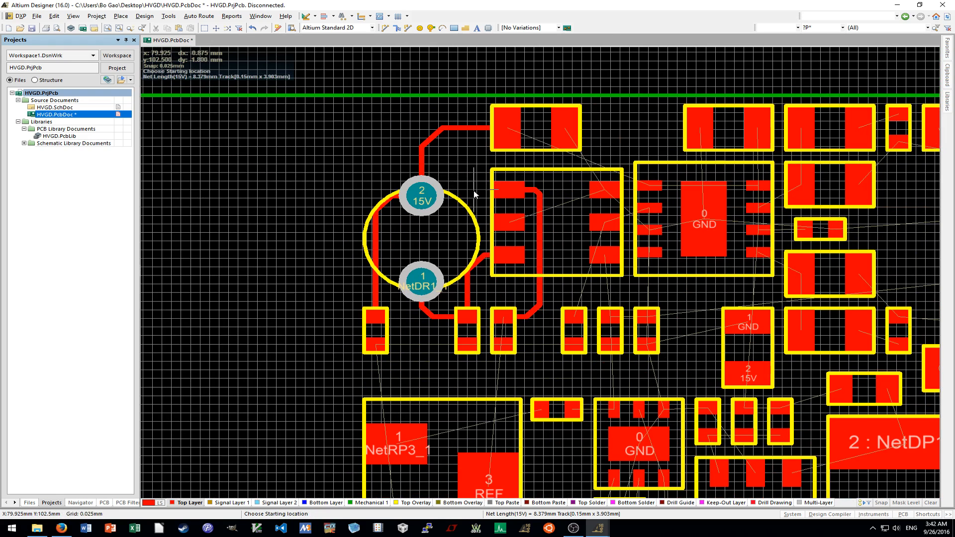
{"action": "scroll", "coordinate": [473, 204], "scroll_direction": "right", "scroll_amount": 2, "text": "shift"}
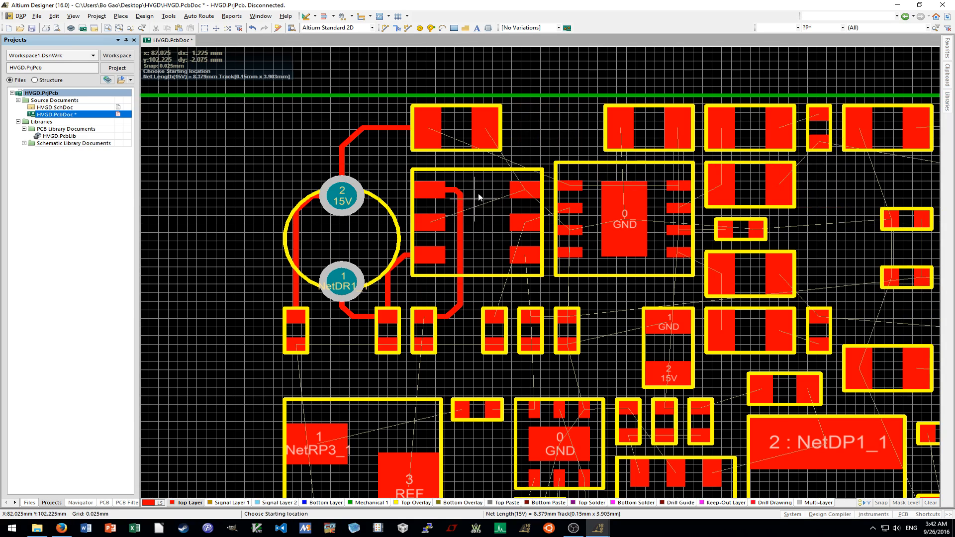
{"action": "scroll", "coordinate": [494, 222], "scroll_direction": "up", "scroll_amount": 2, "text": "ctrl"}
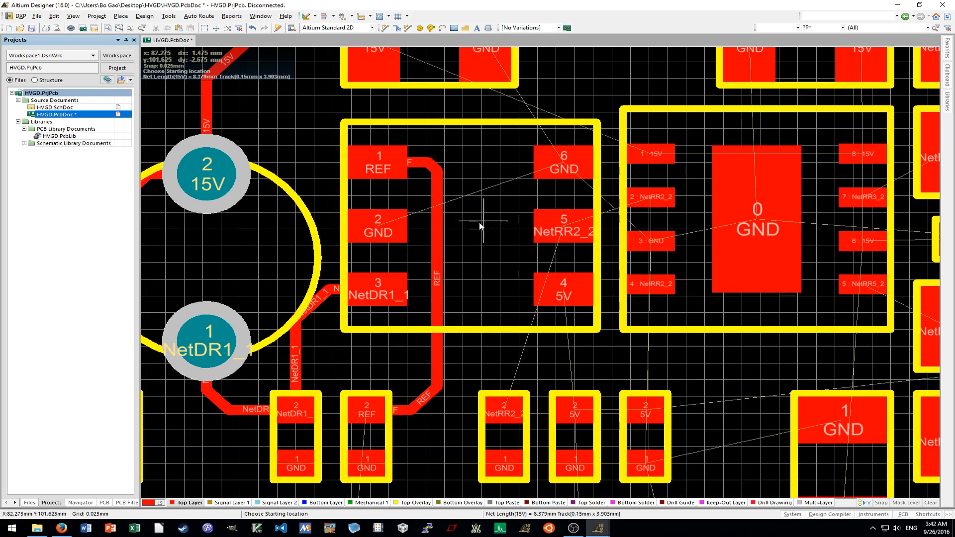
{"action": "scroll", "coordinate": [451, 231], "scroll_direction": "left", "scroll_amount": 2, "text": "shift"}
{"action": "key", "text": "Escape"}
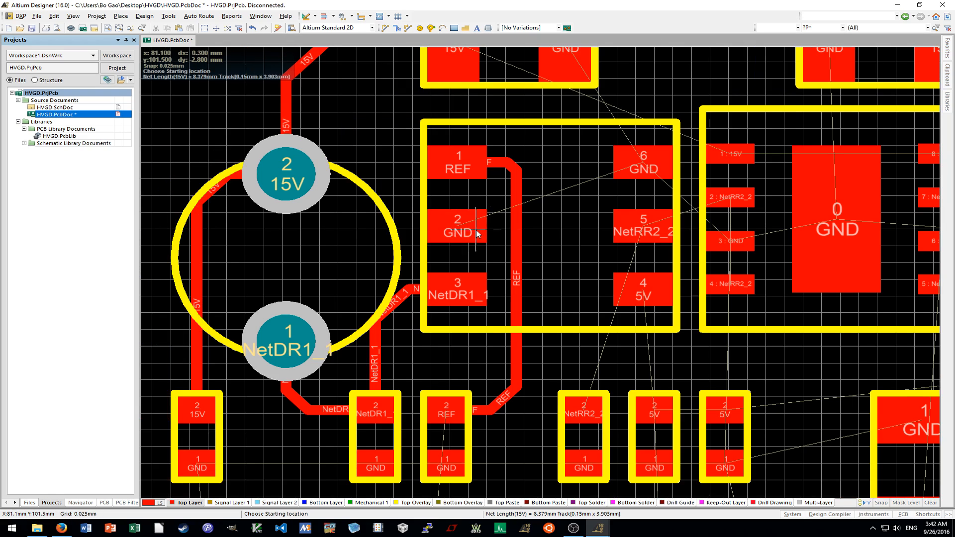
{"action": "left_click", "coordinate": [517, 240]}
{"action": "left_click", "coordinate": [535, 441]}
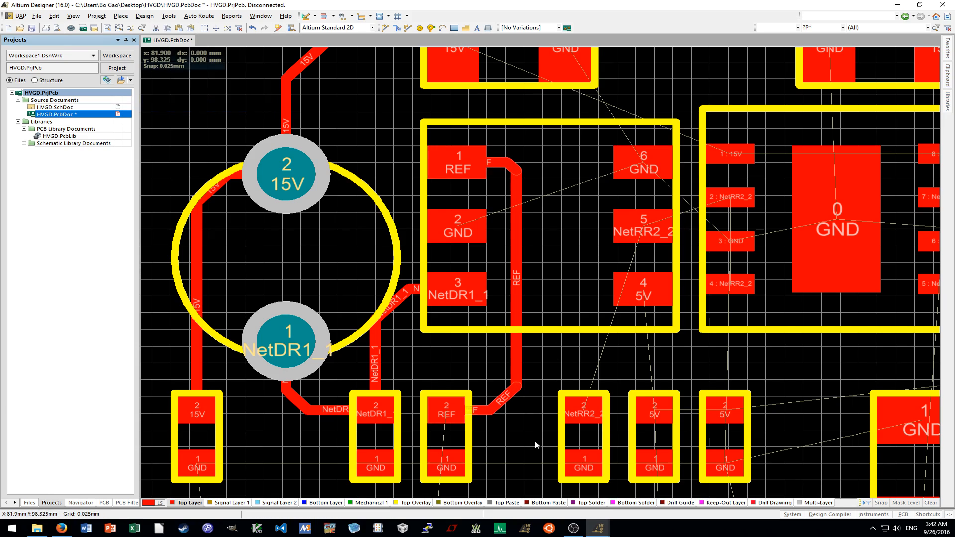
Route NetRR2_2 from UR1's pad 5 down between its pad columns to the NetRR2_2 pad of the 0402 component below.
{"action": "key", "text": "ctrl+w"}
{"action": "scroll", "coordinate": [639, 225], "scroll_direction": "up", "scroll_amount": 2, "text": "ctrl"}
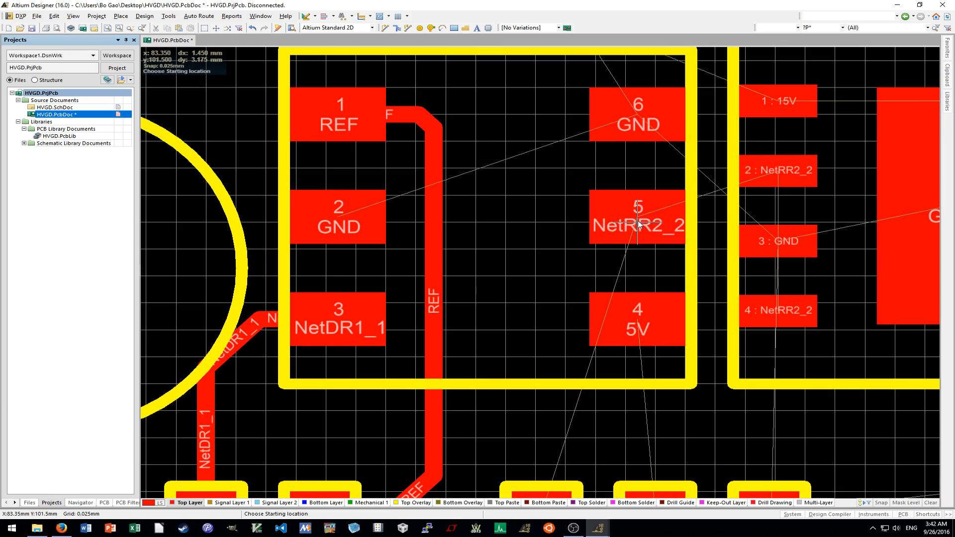
{"action": "left_click", "coordinate": [611, 222]}
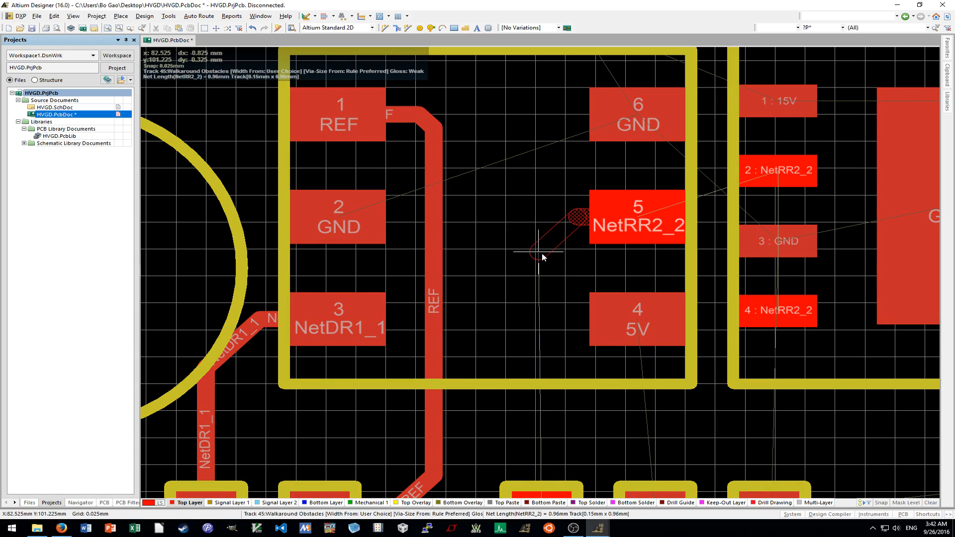
{"action": "scroll", "coordinate": [550, 258], "scroll_direction": "down", "scroll_amount": 2}
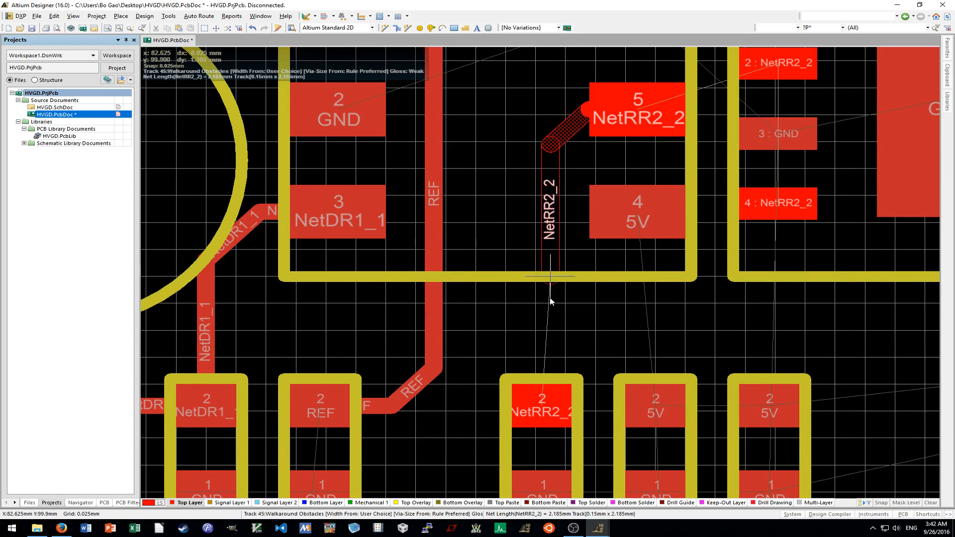
{"action": "left_click", "coordinate": [545, 400]}
Route NetRR2_2 from UR1's pad 5 across to pad 2 of the neighbouring eight-pin IC.
{"action": "scroll", "coordinate": [545, 400], "scroll_direction": "down", "scroll_amount": 2, "text": "ctrl"}
{"action": "scroll", "coordinate": [518, 279], "scroll_direction": "up", "scroll_amount": 2}
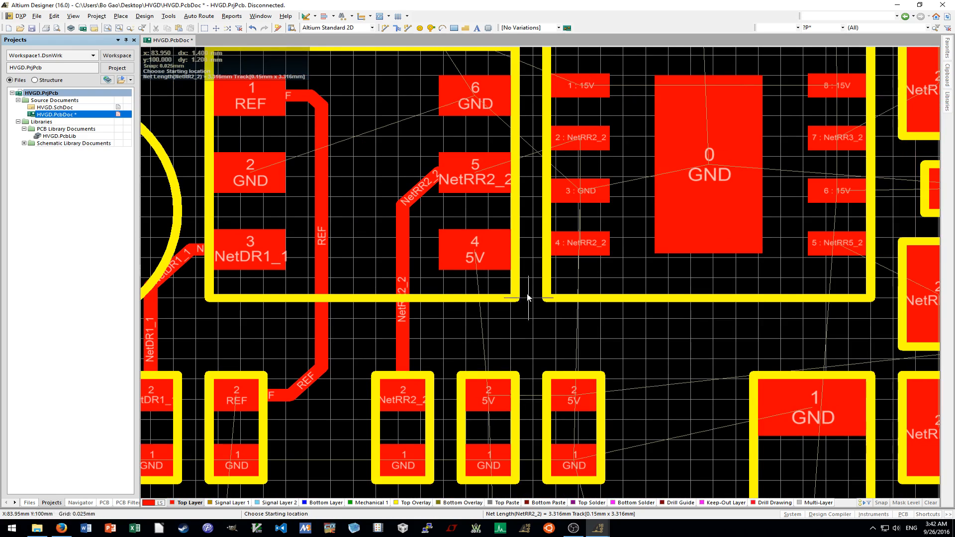
{"action": "scroll", "coordinate": [514, 236], "scroll_direction": "up", "scroll_amount": 2, "text": "ctrl"}
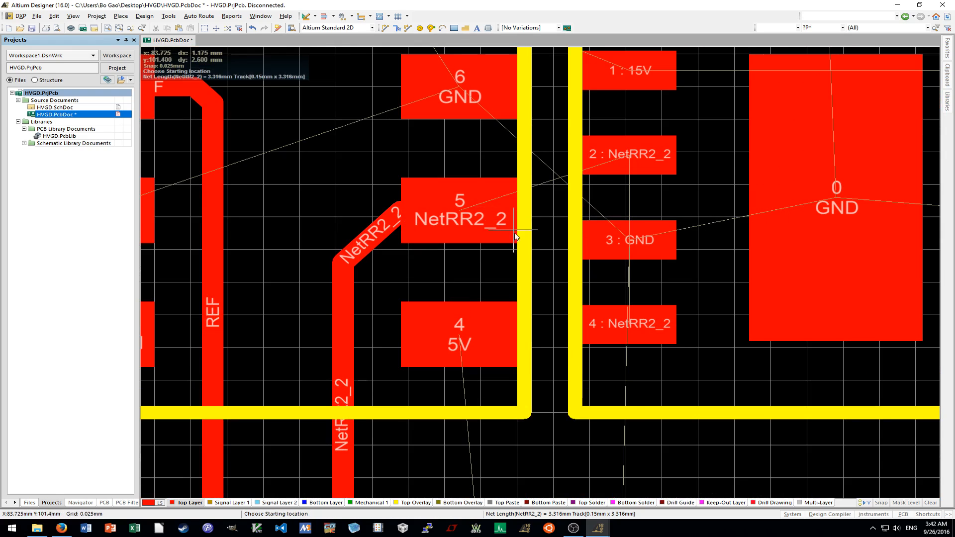
{"action": "left_click", "coordinate": [461, 215]}
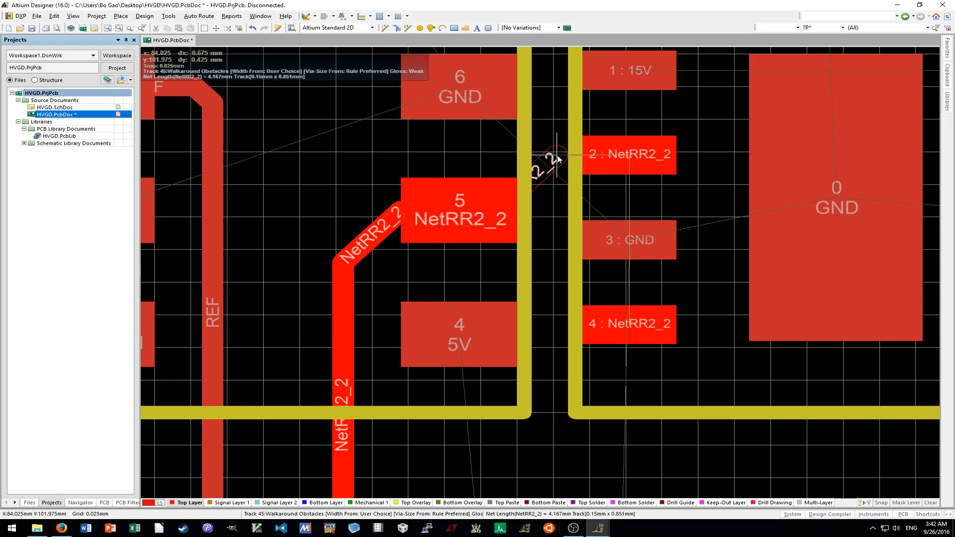
{"action": "left_click", "coordinate": [629, 158]}
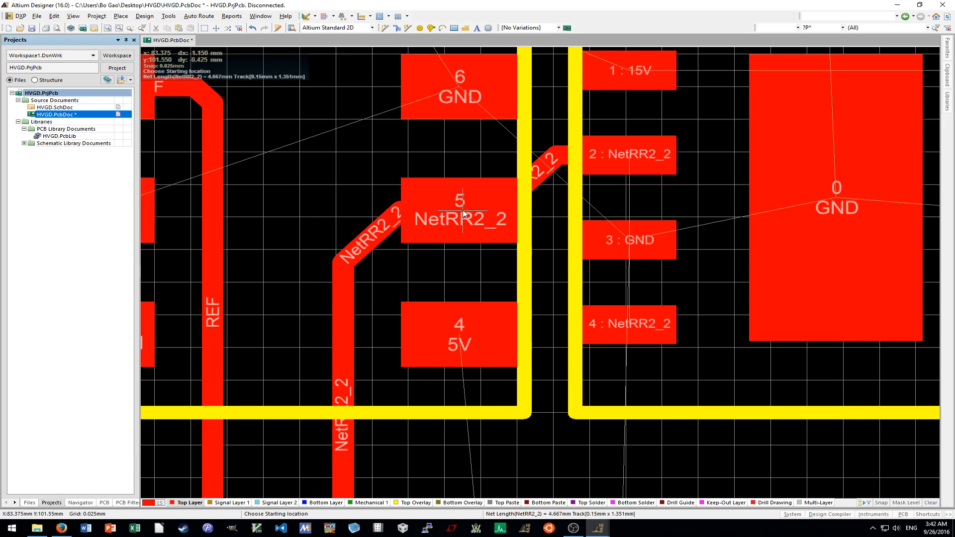
Route NetRR2_2 from UR1's pad 5 to pad 4 of the neighbouring eight-pin IC and adjust the track's bend between them.
{"action": "left_click", "coordinate": [459, 214]}
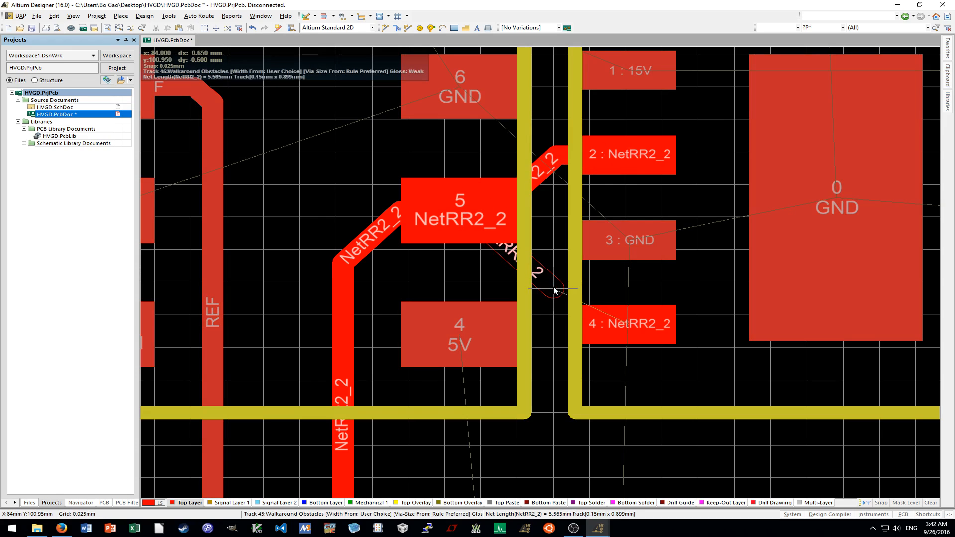
{"action": "left_click", "coordinate": [548, 320]}
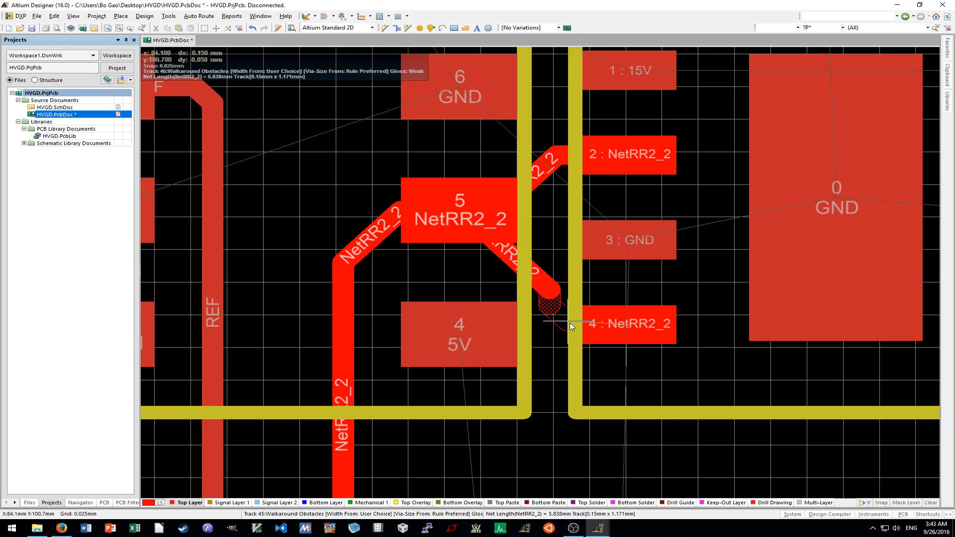
{"action": "right_click", "coordinate": [629, 326]}
{"action": "right_click", "coordinate": [629, 326]}
{"action": "scroll", "coordinate": [529, 278], "scroll_direction": "up", "scroll_amount": 1, "text": "ctrl"}
{"action": "left_click_drag", "start_coordinate": [533, 269], "coordinate": [540, 231]}
{"action": "left_click", "coordinate": [553, 208]}
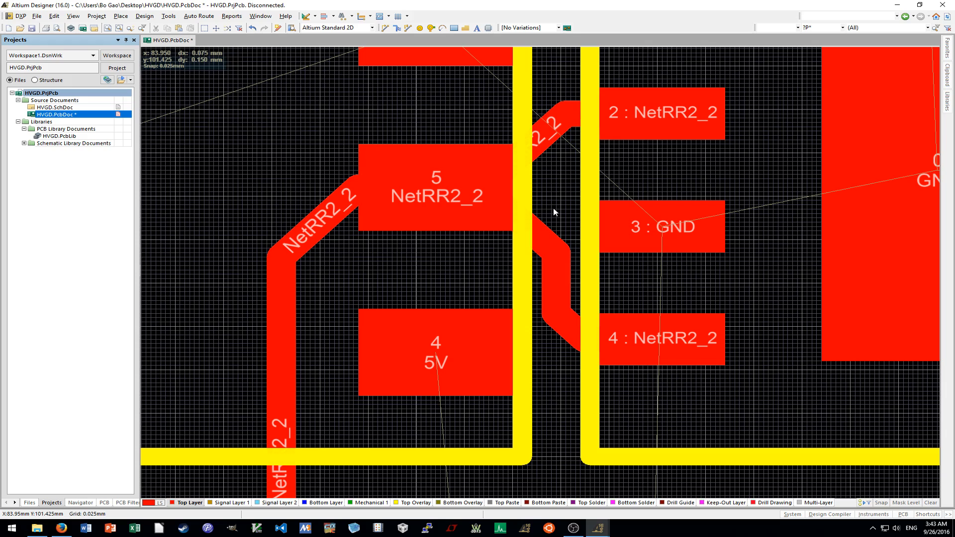
Move the vertical REF track inside UR1 away from pad 2, toward the opposite pad column, making room for a via.
{"action": "scroll", "coordinate": [559, 267], "scroll_direction": "down", "scroll_amount": 1, "text": "ctrl"}
{"action": "scroll", "coordinate": [560, 269], "scroll_direction": "down", "scroll_amount": 1, "text": "ctrl"}
{"action": "scroll", "coordinate": [559, 269], "scroll_direction": "up", "scroll_amount": 1, "text": "ctrl"}
{"action": "scroll", "coordinate": [559, 270], "scroll_direction": "down", "scroll_amount": 2, "text": "ctrl"}
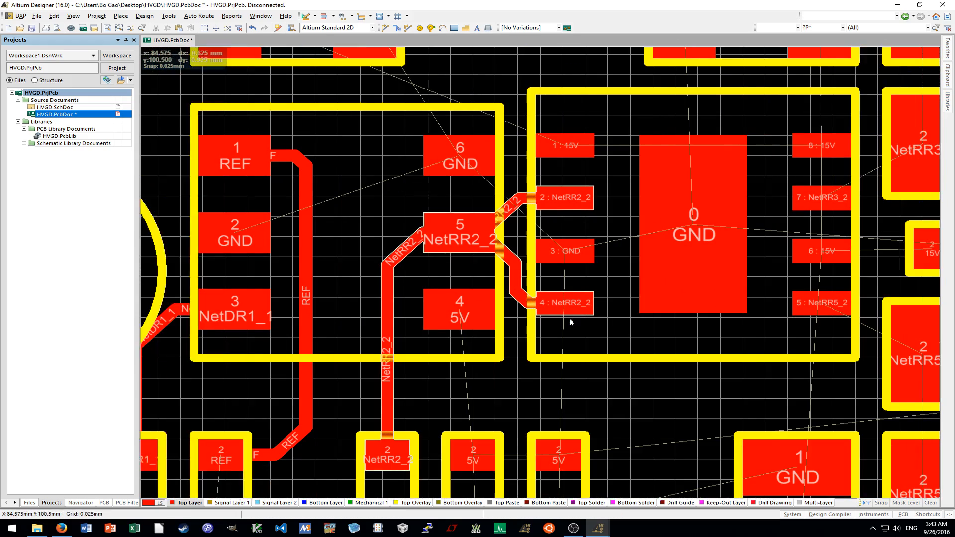
{"action": "scroll", "coordinate": [563, 411], "scroll_direction": "up", "scroll_amount": 1, "text": "ctrl"}
{"action": "scroll", "coordinate": [563, 411], "scroll_direction": "down", "scroll_amount": 1, "text": "ctrl"}
{"action": "scroll", "coordinate": [568, 396], "scroll_direction": "left", "scroll_amount": 2, "text": "shift"}
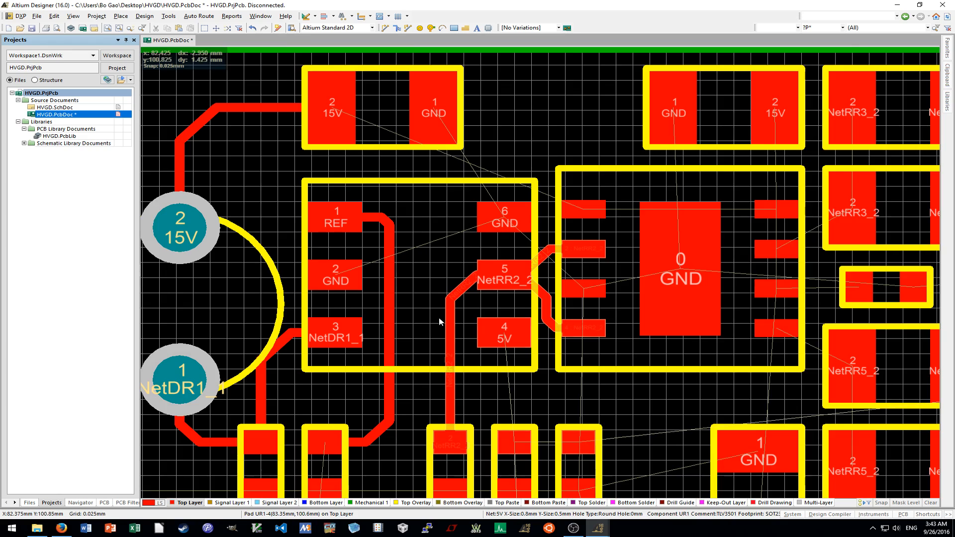
{"action": "scroll", "coordinate": [442, 319], "scroll_direction": "up", "scroll_amount": 1, "text": "ctrl"}
{"action": "scroll", "coordinate": [440, 320], "scroll_direction": "up", "scroll_amount": 1}
{"action": "scroll", "coordinate": [441, 320], "scroll_direction": "left", "scroll_amount": 1, "text": "shift"}
{"action": "scroll", "coordinate": [428, 298], "scroll_direction": "down", "scroll_amount": 2}
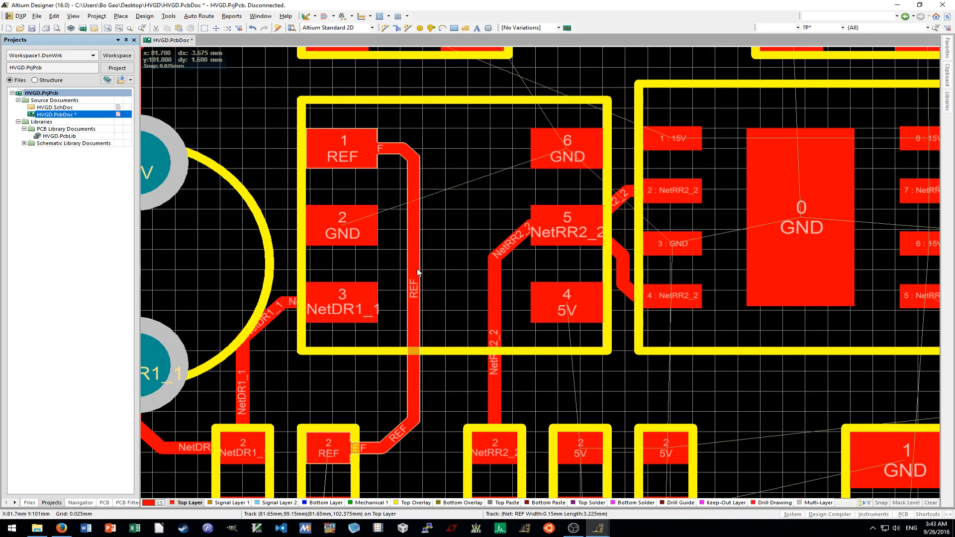
{"action": "left_click_drag", "start_coordinate": [414, 263], "coordinate": [459, 268]}
Place a GND via beside UR1's pad 2 and shift it slightly away from the pad.
{"action": "scroll", "coordinate": [375, 221], "scroll_direction": "up", "scroll_amount": 1, "text": "ctrl"}
{"action": "key", "text": "p"}
{"action": "key", "text": "v"}
{"action": "left_click", "coordinate": [393, 225]}
{"action": "right_click", "coordinate": [393, 225]}
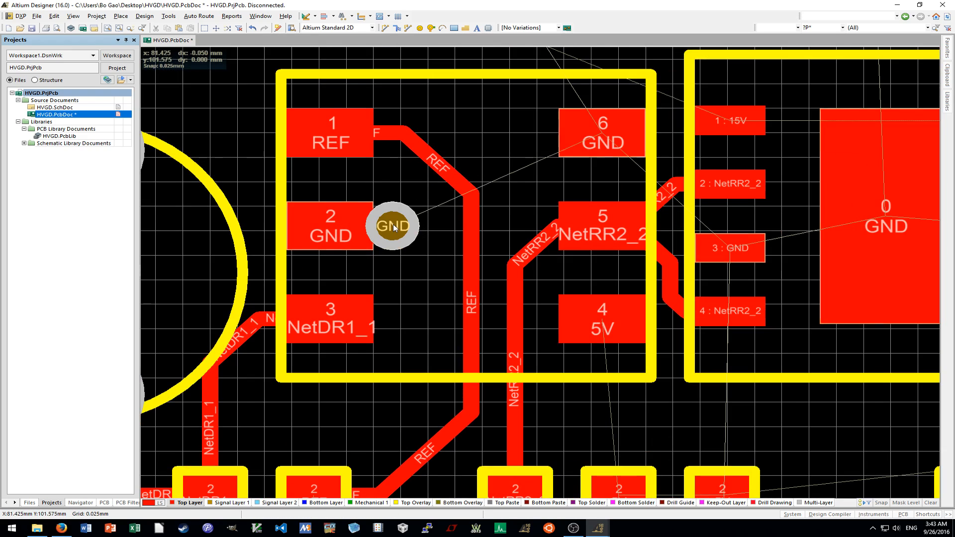
{"action": "scroll", "coordinate": [392, 224], "scroll_direction": "up", "scroll_amount": 2, "text": "ctrl"}
{"action": "left_click_drag", "start_coordinate": [382, 229], "coordinate": [405, 226]}
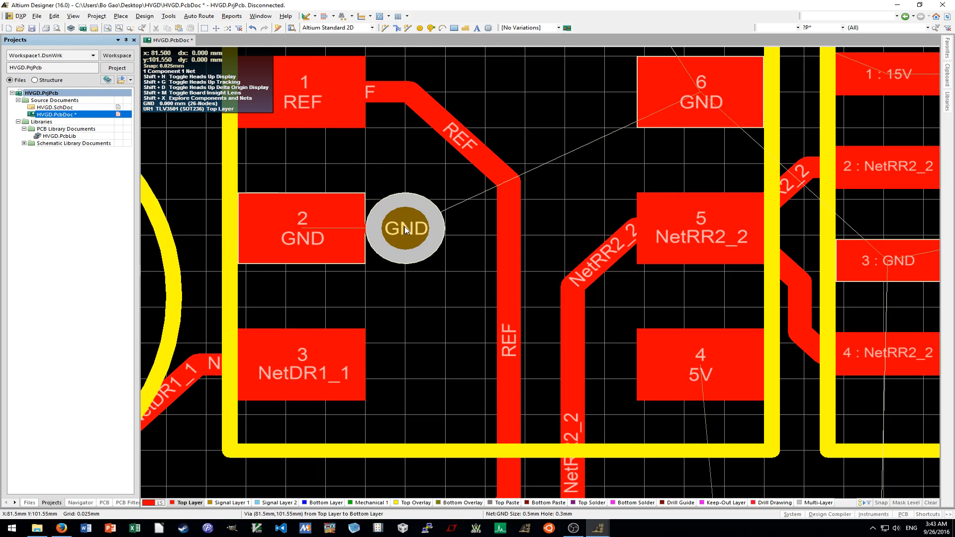
Move the vertical REF track inside UR1 slightly back toward the GND via.
{"action": "left_click_drag", "start_coordinate": [503, 225], "coordinate": [472, 223]}
{"action": "scroll", "coordinate": [473, 222], "scroll_direction": "down", "scroll_amount": 3, "text": "ctrl"}
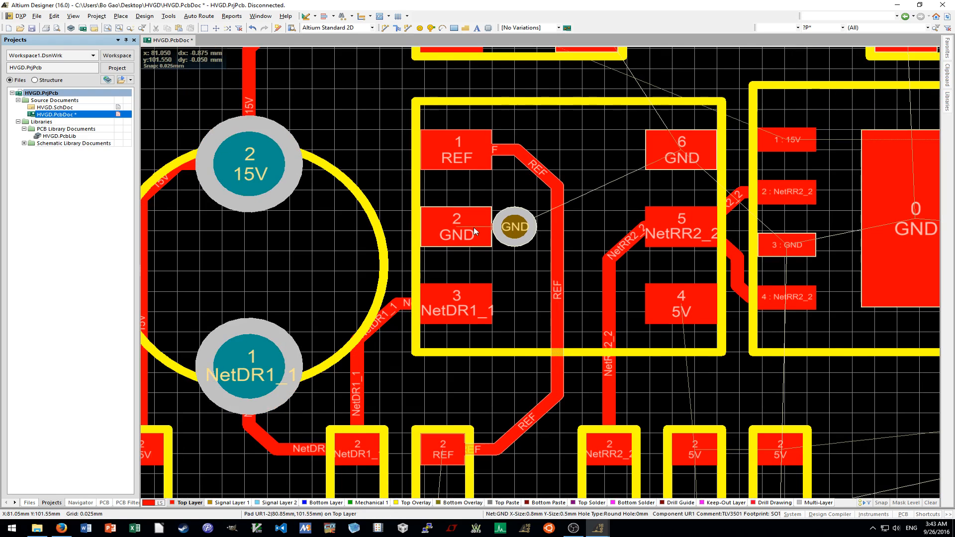
{"action": "scroll", "coordinate": [496, 231], "scroll_direction": "up", "scroll_amount": 1, "text": "ctrl"}
{"action": "scroll", "coordinate": [496, 232], "scroll_direction": "up", "scroll_amount": 1, "text": "shift"}
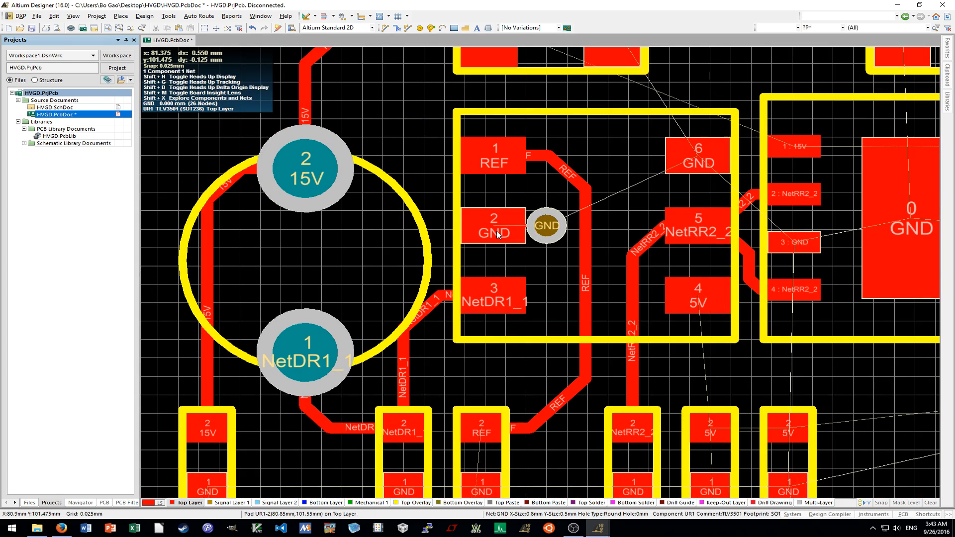
Place a 5V via directly above CP7's pad 2, between the capacitor and the eight-pin IC.
{"action": "scroll", "coordinate": [496, 232], "scroll_direction": "down", "scroll_amount": 2, "text": "ctrl"}
{"action": "scroll", "coordinate": [497, 231], "scroll_direction": "down", "scroll_amount": 2, "text": "shift"}
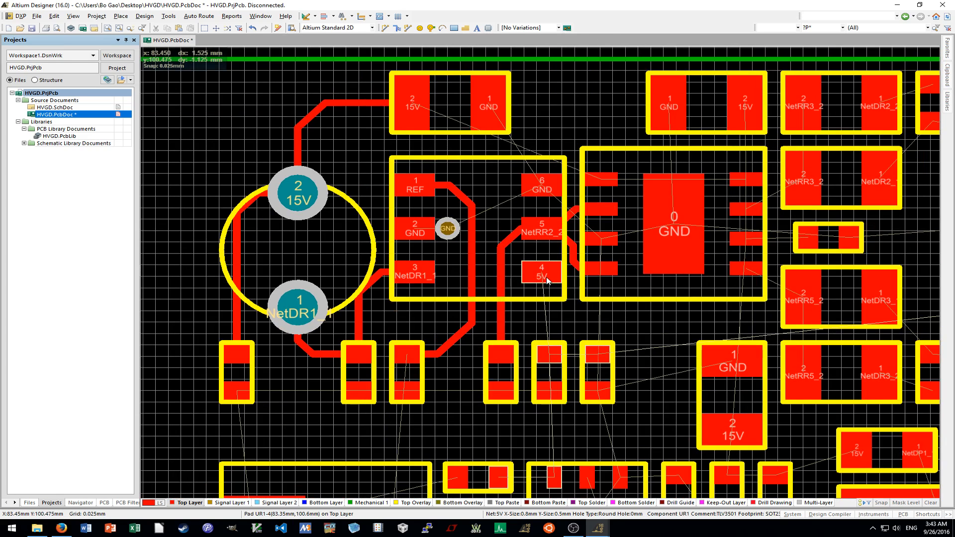
{"action": "scroll", "coordinate": [547, 281], "scroll_direction": "down", "scroll_amount": 1}
{"action": "scroll", "coordinate": [642, 313], "scroll_direction": "up", "scroll_amount": 3, "text": "ctrl"}
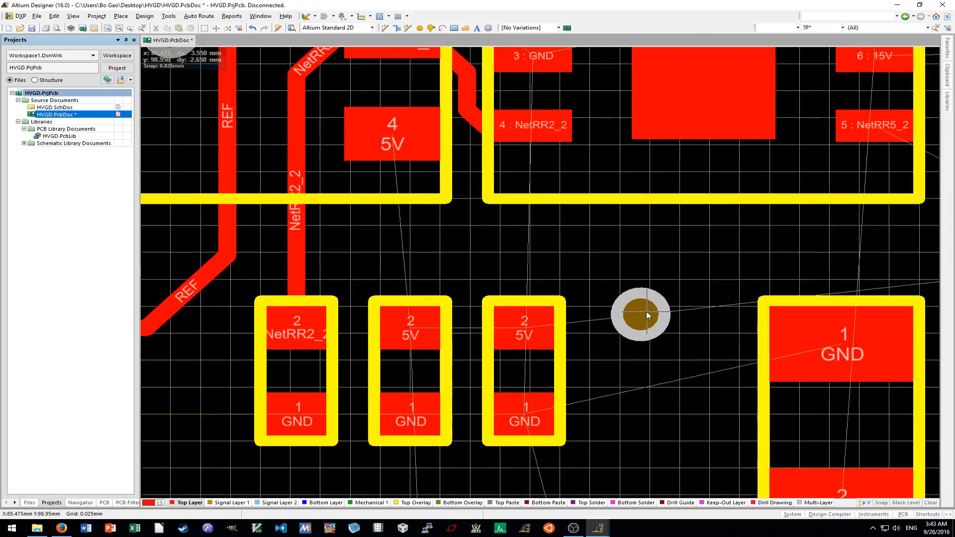
{"action": "scroll", "coordinate": [617, 316], "scroll_direction": "down", "scroll_amount": 3, "text": "ctrl"}
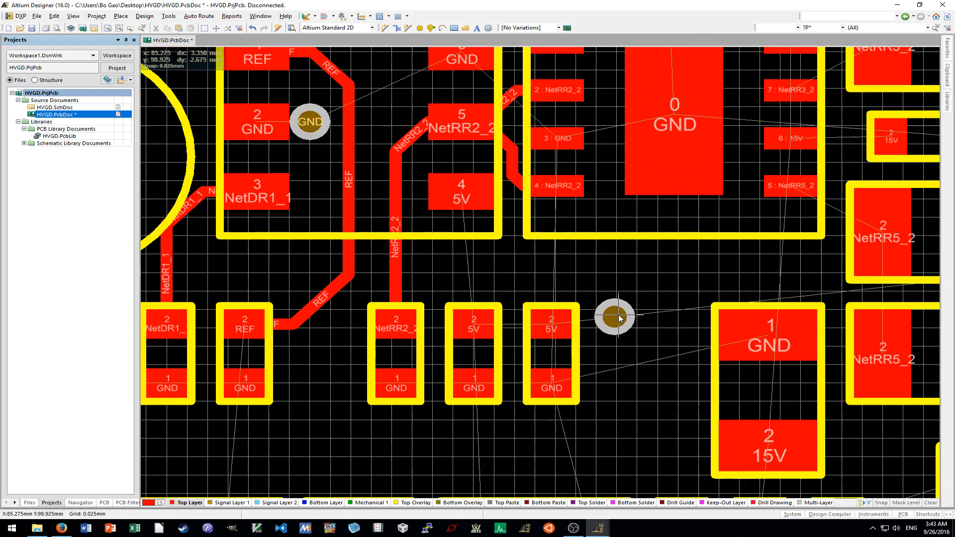
{"action": "scroll", "coordinate": [618, 318], "scroll_direction": "up", "scroll_amount": 4, "text": "ctrl"}
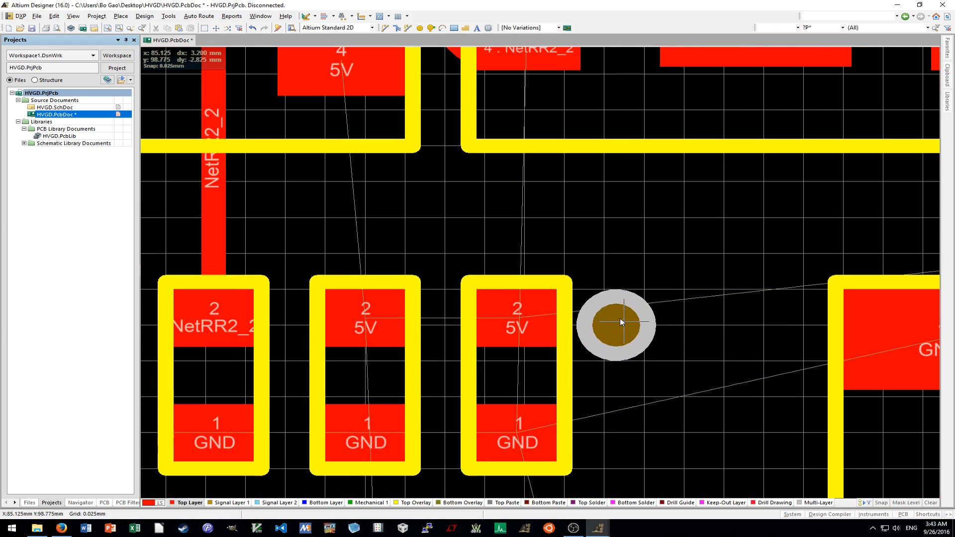
{"action": "left_click_drag", "start_coordinate": [621, 322], "coordinate": [516, 209]}
{"action": "scroll", "coordinate": [526, 253], "scroll_direction": "up", "scroll_amount": 3, "text": "ctrl"}
{"action": "scroll", "coordinate": [520, 221], "scroll_direction": "down", "scroll_amount": 4, "text": "ctrl"}
{"action": "left_click", "coordinate": [595, 280]}
{"action": "scroll", "coordinate": [594, 279], "scroll_direction": "up", "scroll_amount": 1, "text": "shift"}
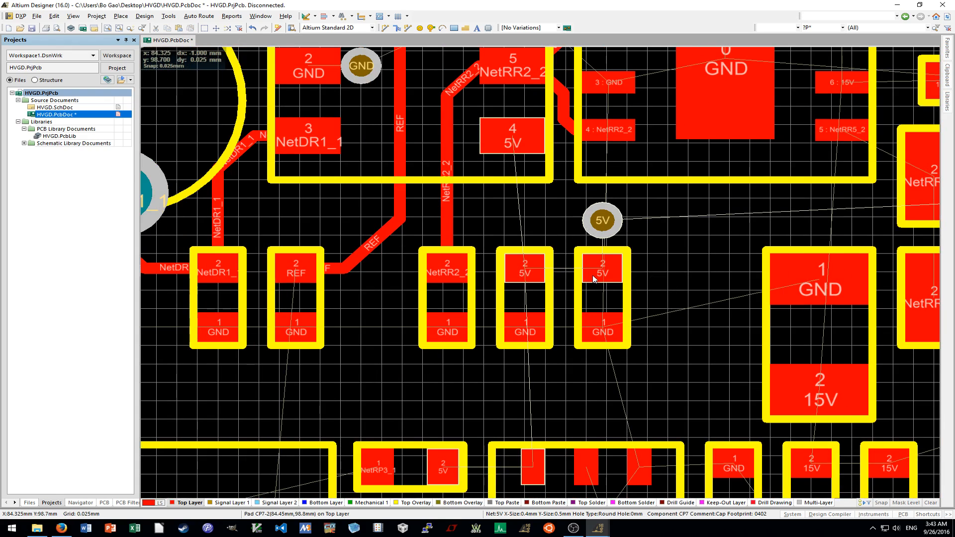
Route a 0.3 mm wide 5V track from UR1's pad 4 through the 5V pads of the two capacitors below to the 5V via.
{"action": "key", "text": "p"}
{"action": "key", "text": "t"}
{"action": "scroll", "coordinate": [512, 145], "scroll_direction": "up", "scroll_amount": 2, "text": "ctrl"}
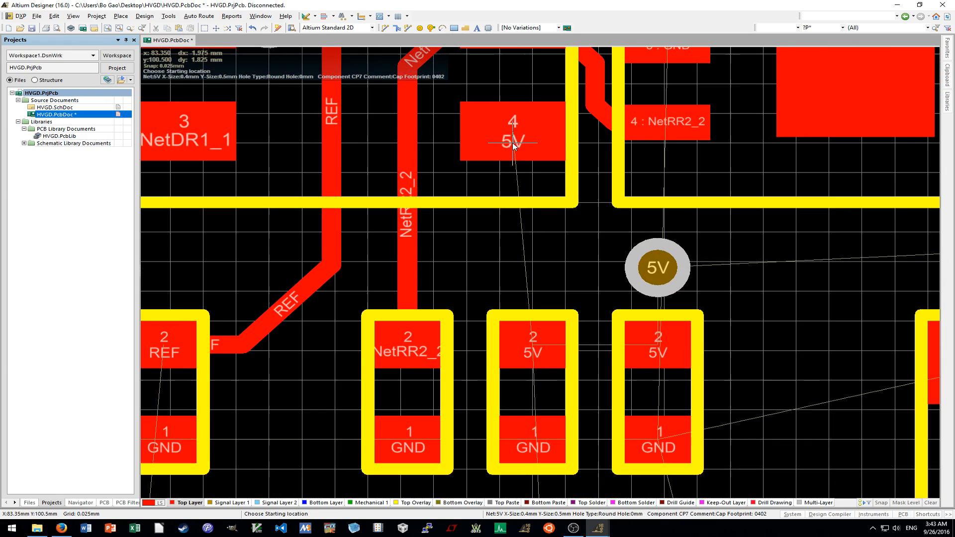
{"action": "left_click", "coordinate": [514, 133]}
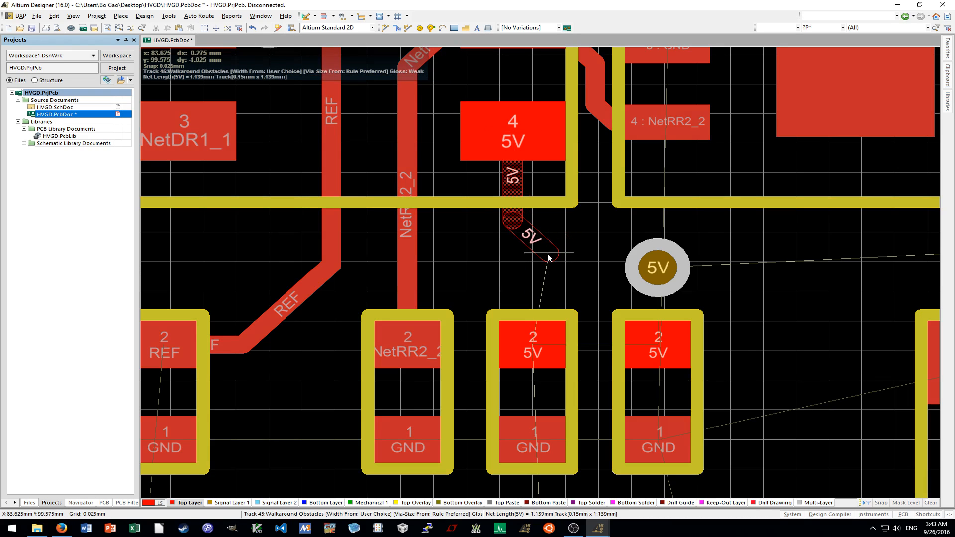
{"action": "key", "text": "Tab"}
{"action": "type", "text": "0.3"}
{"action": "key", "text": "Return"}
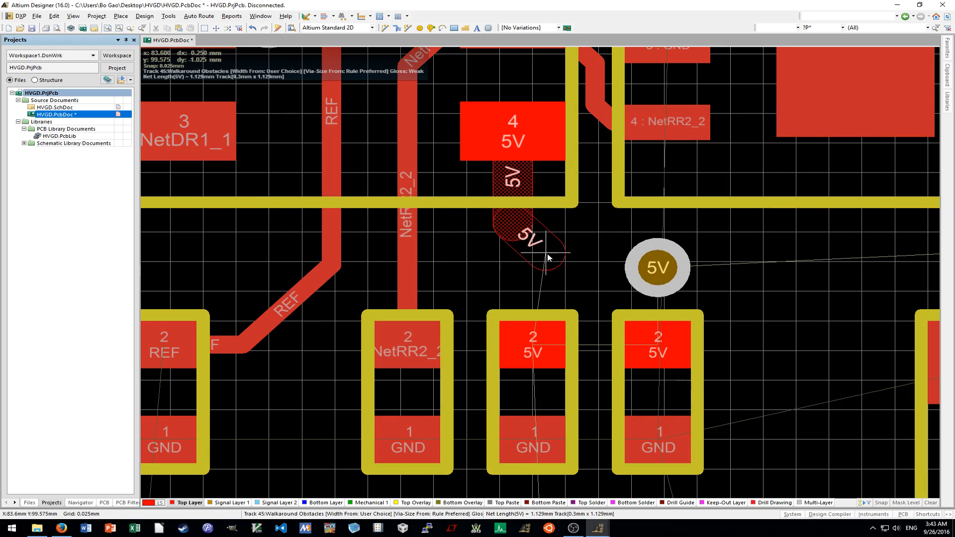
{"action": "left_click", "coordinate": [532, 295]}
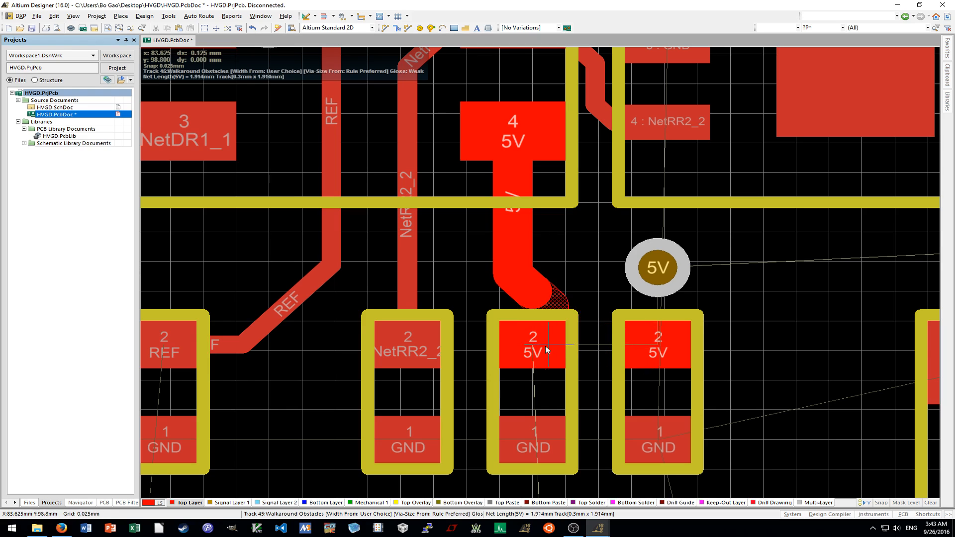
{"action": "left_click", "coordinate": [659, 347]}
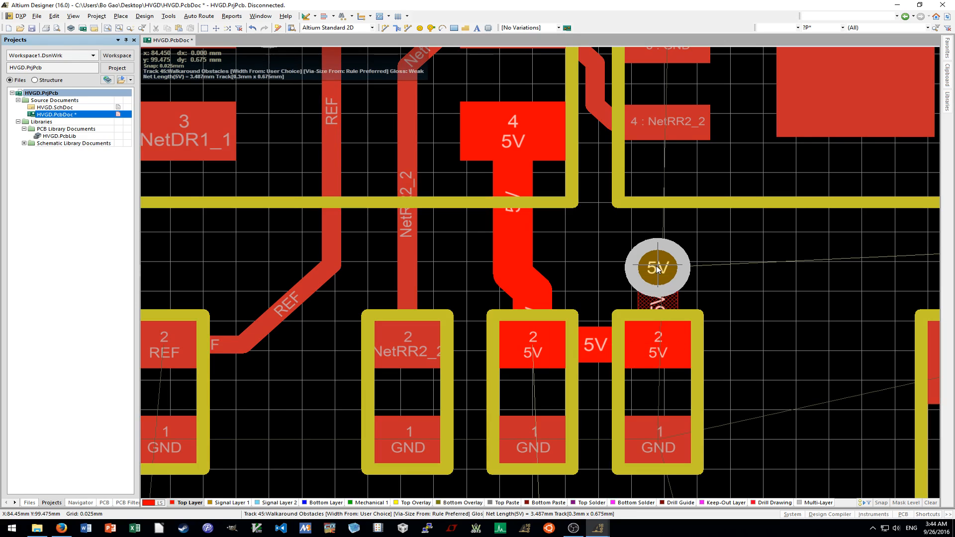
{"action": "left_click", "coordinate": [657, 271]}
Delete the thin 15V track segments linking CP4, the photo sensor's pad 2 and the 15V pad of the component below the sensor.
{"action": "scroll", "coordinate": [658, 271], "scroll_direction": "down", "scroll_amount": 3}
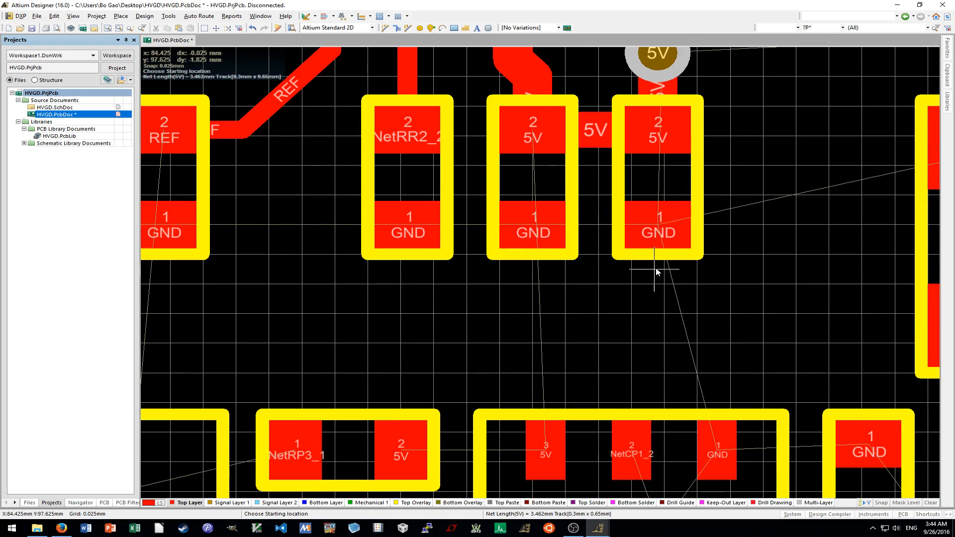
{"action": "scroll", "coordinate": [658, 270], "scroll_direction": "up", "scroll_amount": 3}
{"action": "scroll", "coordinate": [666, 274], "scroll_direction": "down", "scroll_amount": 3, "text": "ctrl"}
{"action": "scroll", "coordinate": [682, 274], "scroll_direction": "down", "scroll_amount": 1, "text": "ctrl"}
{"action": "scroll", "coordinate": [687, 274], "scroll_direction": "up", "scroll_amount": 3, "text": "shift"}
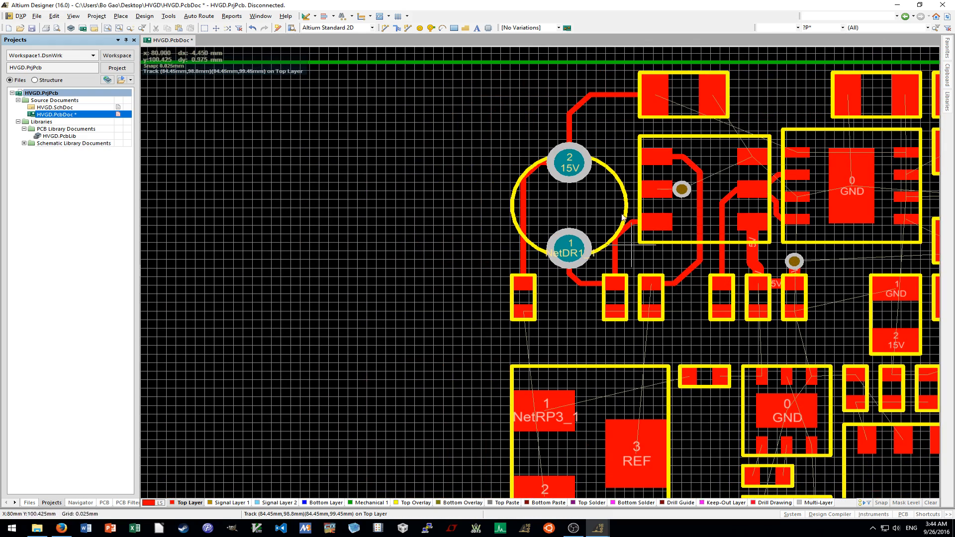
{"action": "left_click", "coordinate": [610, 94]}
{"action": "key", "text": "Delete"}
{"action": "left_click", "coordinate": [583, 102]}
{"action": "key", "text": "Delete"}
{"action": "left_click", "coordinate": [569, 126]}
{"action": "key", "text": "Delete"}
{"action": "left_click_drag", "start_coordinate": [467, 112], "coordinate": [568, 264]}
{"action": "left_click", "coordinate": [545, 297]}
{"action": "key", "text": "Delete"}
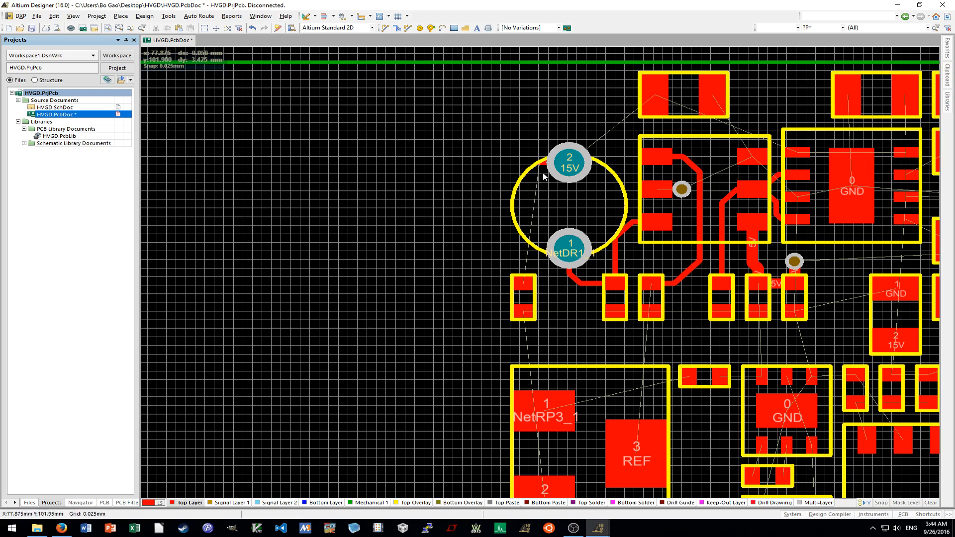
Route a 0.3 mm wide 15V track from the component below the photo sensor up past the sensor and across to CP4's pad 2.
{"action": "key", "text": "p"}
{"action": "key", "text": "t"}
{"action": "scroll", "coordinate": [521, 271], "scroll_direction": "up", "scroll_amount": 2, "text": "ctrl"}
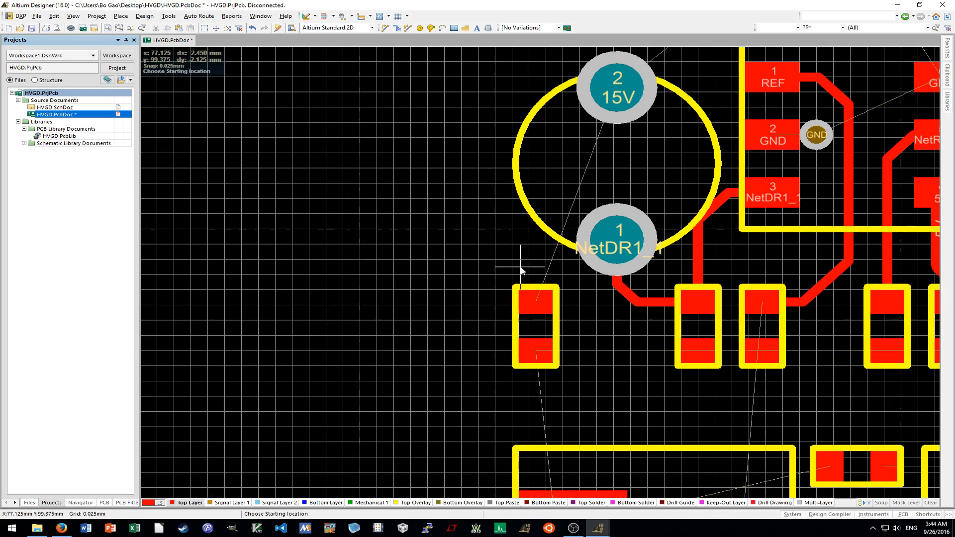
{"action": "left_click", "coordinate": [537, 303]}
{"action": "scroll", "coordinate": [533, 279], "scroll_direction": "up", "scroll_amount": 2}
{"action": "key", "text": "Tab"}
{"action": "type", "text": "0.3"}
{"action": "key", "text": "Return"}
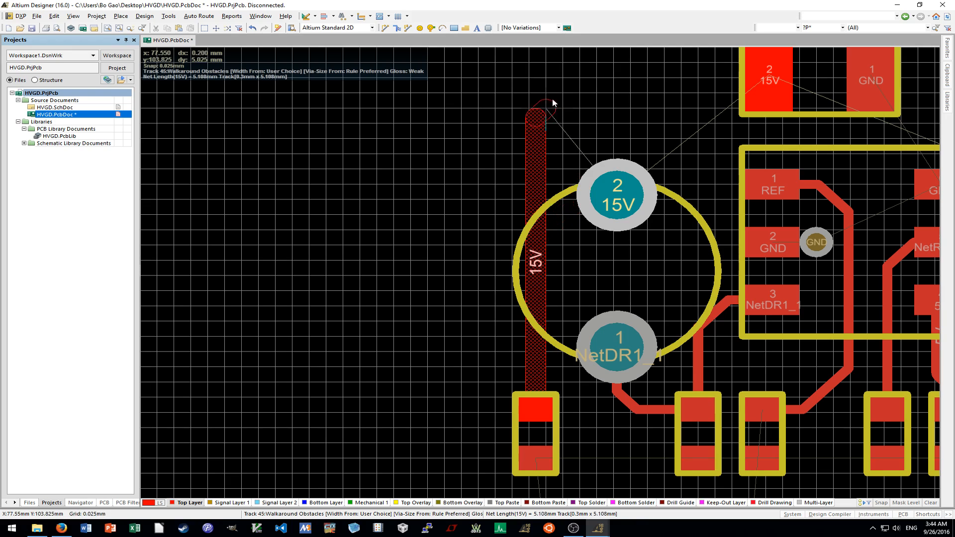
{"action": "left_click", "coordinate": [592, 75]}
{"action": "left_click", "coordinate": [770, 78]}
Connect the photo sensor's pad 2 horizontally to the vertical 15V track.
{"action": "scroll", "coordinate": [616, 195], "scroll_direction": "up", "scroll_amount": 1, "text": "ctrl"}
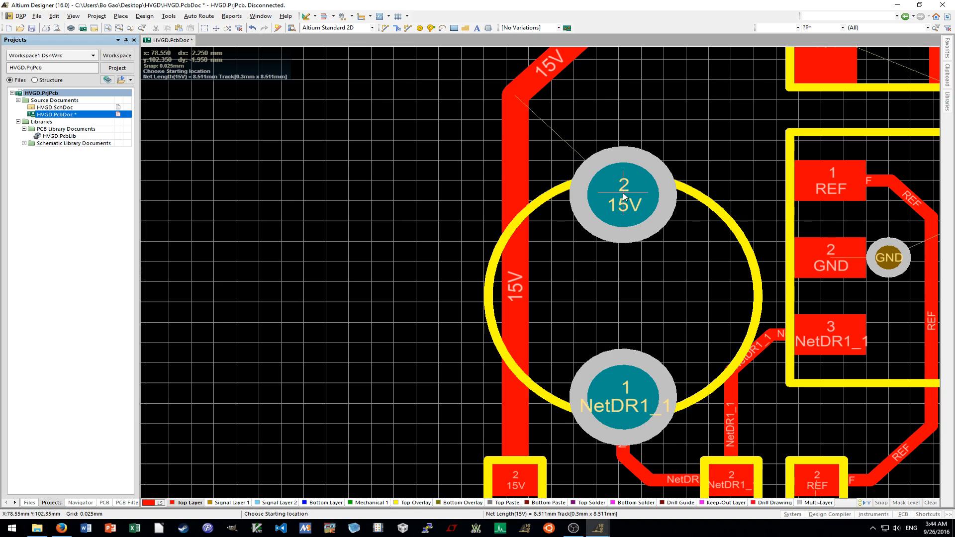
{"action": "left_click", "coordinate": [623, 196]}
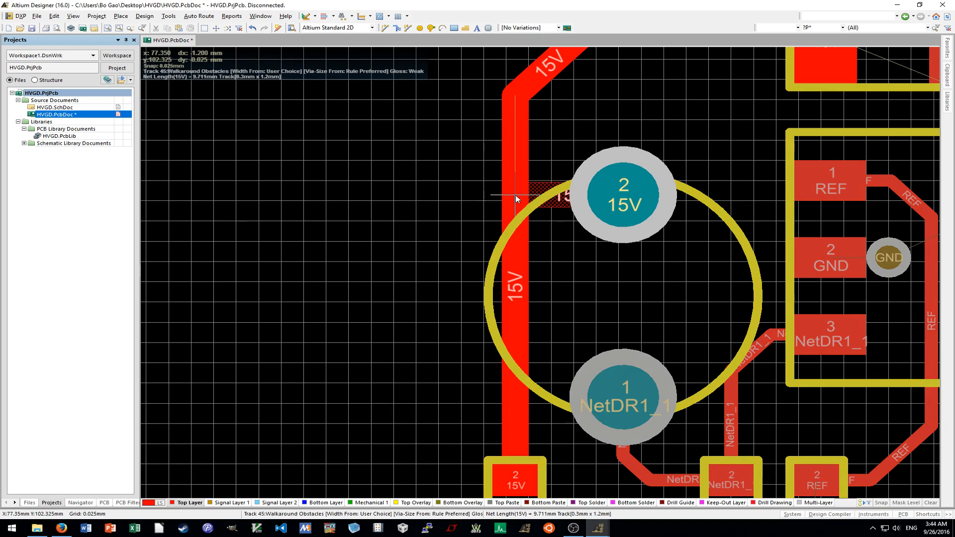
{"action": "left_click", "coordinate": [515, 195]}
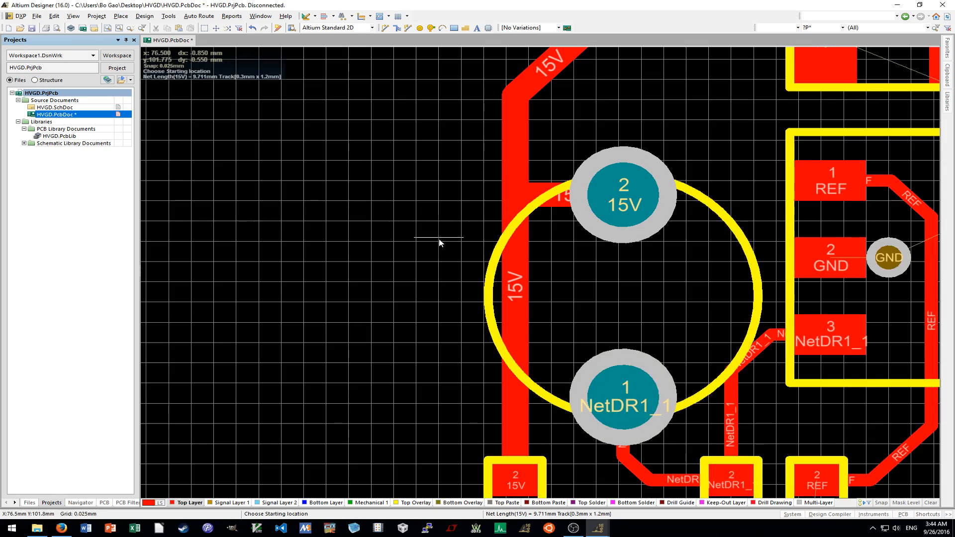
End routing and place a 15V via at the lower edge of CP4's pad 2.
{"action": "scroll", "coordinate": [439, 241], "scroll_direction": "down", "scroll_amount": 3, "text": "ctrl"}
{"action": "scroll", "coordinate": [440, 241], "scroll_direction": "down", "scroll_amount": 1, "text": "ctrl"}
{"action": "scroll", "coordinate": [439, 241], "scroll_direction": "down", "scroll_amount": 1, "text": "shift"}
{"action": "scroll", "coordinate": [439, 241], "scroll_direction": "down", "scroll_amount": 3}
{"action": "scroll", "coordinate": [441, 241], "scroll_direction": "up", "scroll_amount": 1, "text": "shift"}
{"action": "scroll", "coordinate": [472, 232], "scroll_direction": "up", "scroll_amount": 1, "text": "ctrl"}
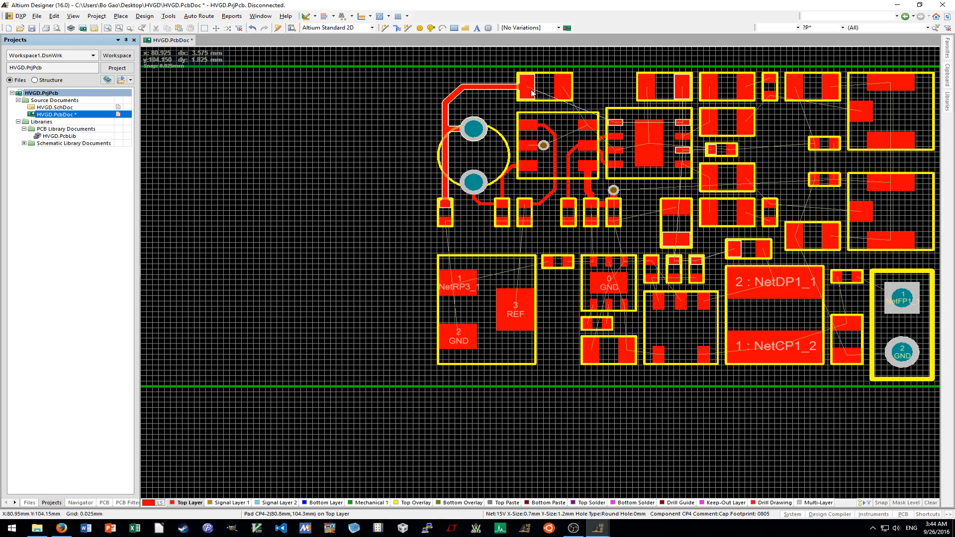
{"action": "key", "text": "p"}
{"action": "key", "text": "v"}
{"action": "scroll", "coordinate": [539, 85], "scroll_direction": "up", "scroll_amount": 2, "text": "ctrl"}
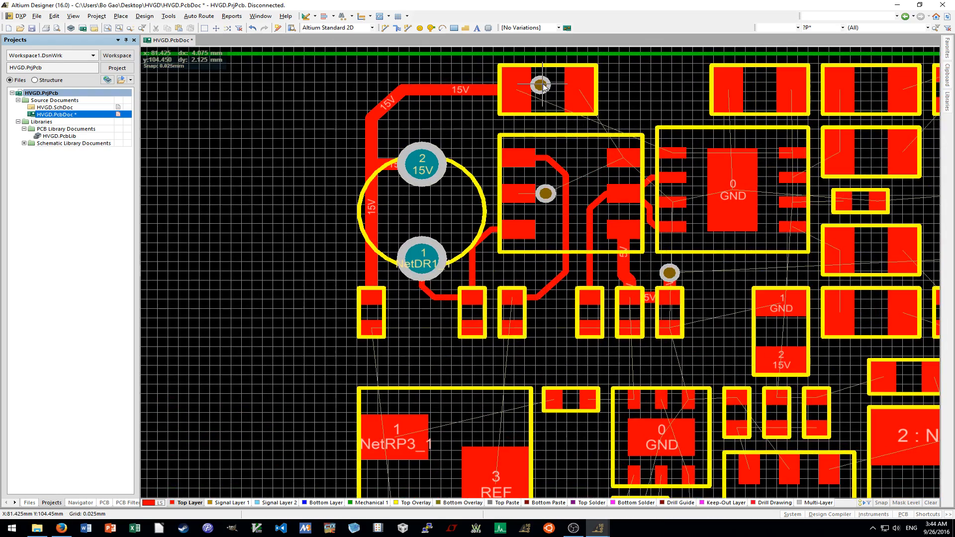
{"action": "scroll", "coordinate": [443, 149], "scroll_direction": "up", "scroll_amount": 2}
{"action": "scroll", "coordinate": [446, 169], "scroll_direction": "up", "scroll_amount": 2, "text": "ctrl"}
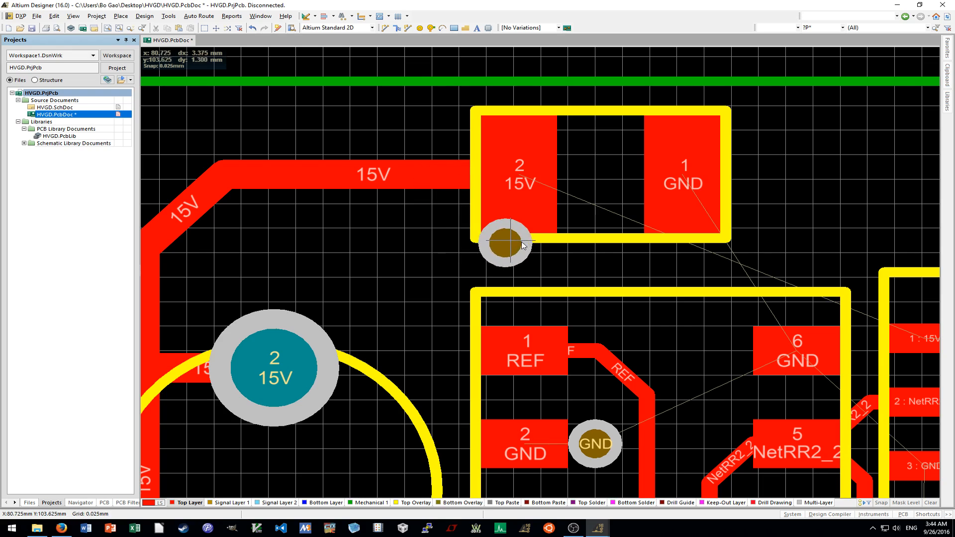
{"action": "left_click", "coordinate": [506, 250]}
{"action": "right_click", "coordinate": [506, 252]}
Reposition the 15V via in the gap between CP4's pad 2 and UR1.
{"action": "scroll", "coordinate": [505, 252], "scroll_direction": "up", "scroll_amount": 2, "text": "ctrl"}
{"action": "left_click_drag", "start_coordinate": [505, 251], "coordinate": [495, 276]}
{"action": "scroll", "coordinate": [420, 257], "scroll_direction": "down", "scroll_amount": 4, "text": "ctrl"}
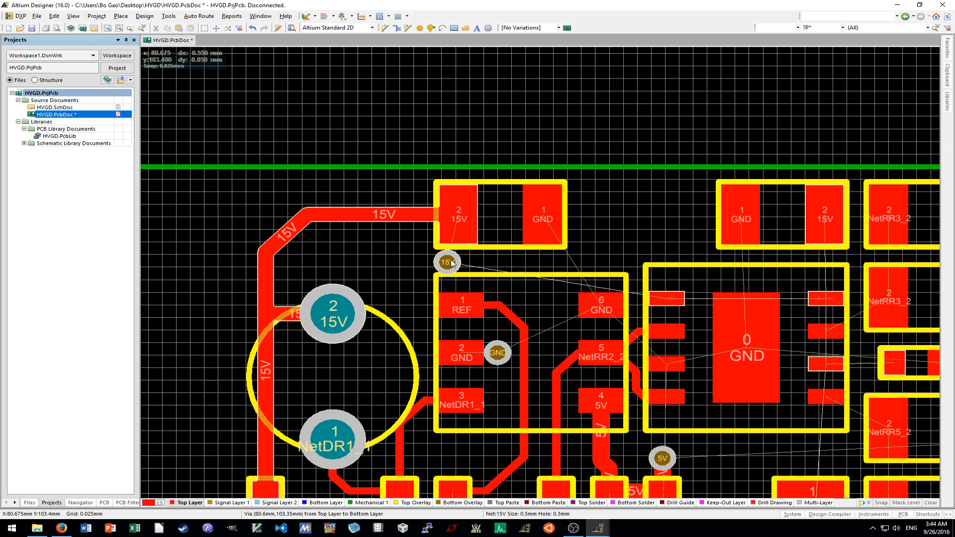
{"action": "left_click_drag", "start_coordinate": [451, 263], "coordinate": [462, 260]}
{"action": "left_click", "coordinate": [389, 262]}
{"action": "scroll", "coordinate": [388, 261], "scroll_direction": "down", "scroll_amount": 3, "text": "ctrl"}
{"action": "scroll", "coordinate": [417, 288], "scroll_direction": "up", "scroll_amount": 5, "text": "ctrl"}
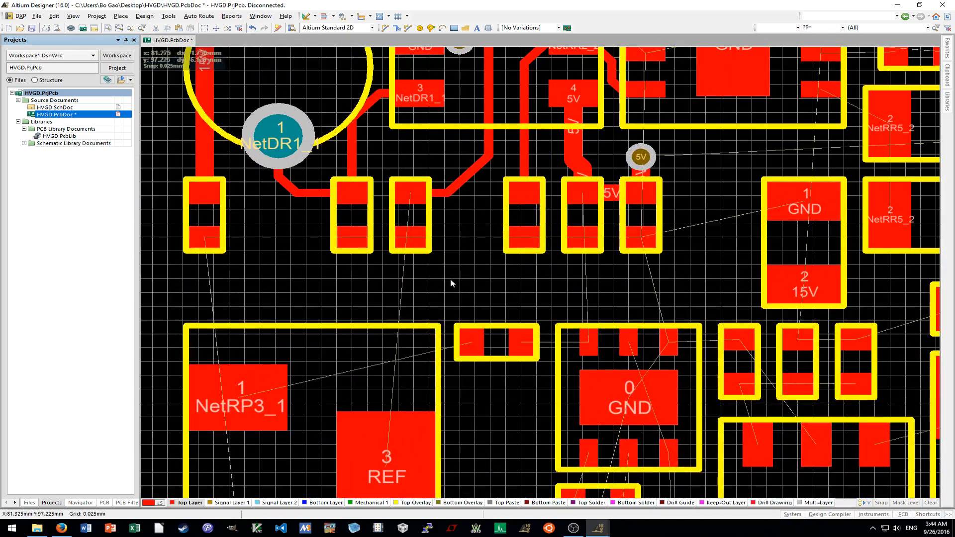
{"action": "scroll", "coordinate": [453, 283], "scroll_direction": "left", "scroll_amount": 3, "text": "shift"}
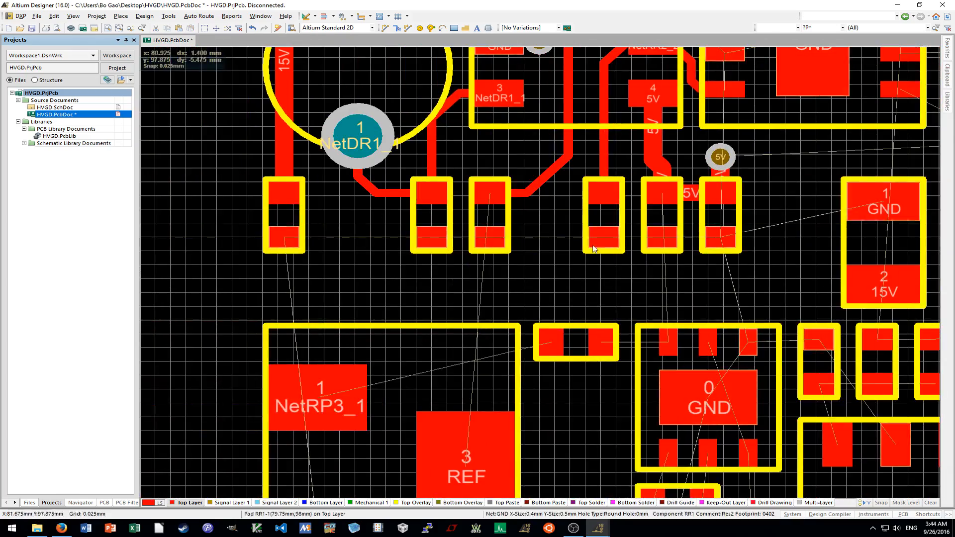
{"action": "scroll", "coordinate": [572, 276], "scroll_direction": "right", "scroll_amount": 8, "text": "shift"}
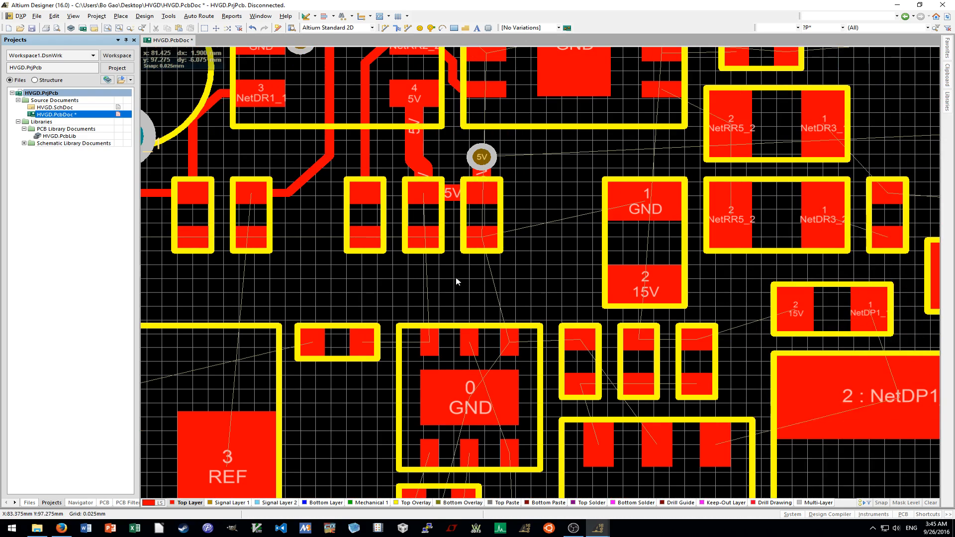
Examine the 15V pads of the capacitors and UR2 that still need connecting.
{"action": "scroll", "coordinate": [544, 275], "scroll_direction": "up", "scroll_amount": 1}
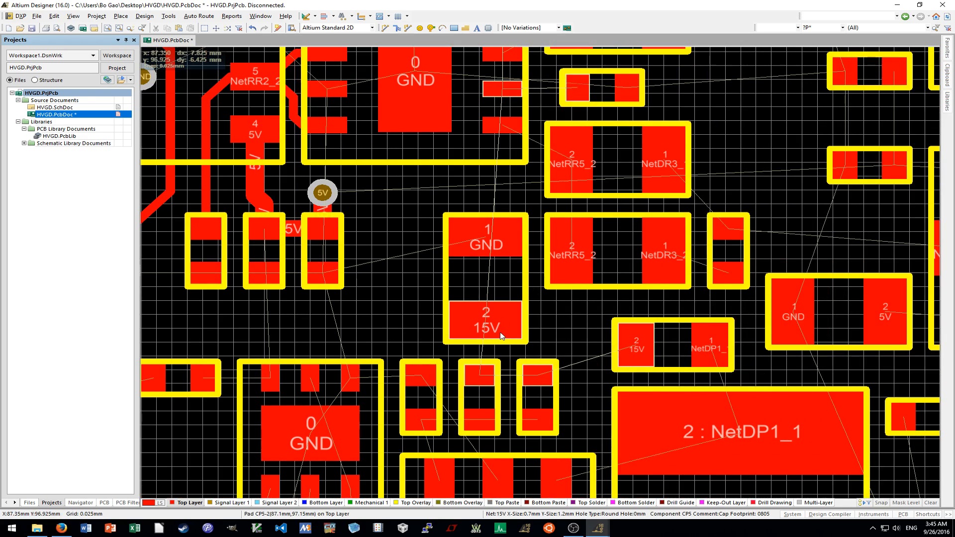
{"action": "scroll", "coordinate": [499, 334], "scroll_direction": "up", "scroll_amount": 4}
{"action": "scroll", "coordinate": [350, 252], "scroll_direction": "left", "scroll_amount": 1, "text": "shift"}
{"action": "scroll", "coordinate": [421, 205], "scroll_direction": "up", "scroll_amount": 1}
{"action": "scroll", "coordinate": [412, 212], "scroll_direction": "up", "scroll_amount": 3, "text": "ctrl"}
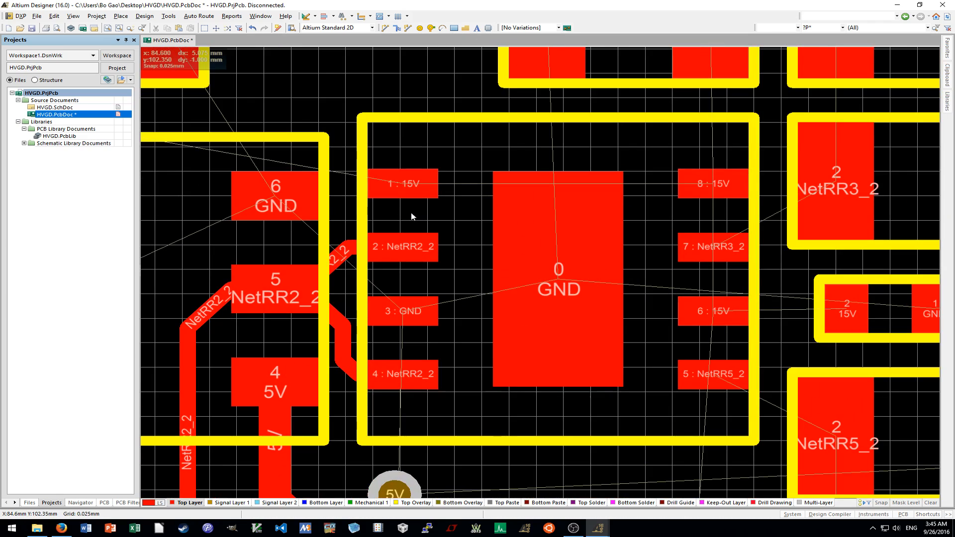
{"action": "scroll", "coordinate": [432, 187], "scroll_direction": "left", "scroll_amount": 6, "text": "shift"}
{"action": "scroll", "coordinate": [591, 222], "scroll_direction": "down", "scroll_amount": 3, "text": "ctrl"}
{"action": "scroll", "coordinate": [591, 221], "scroll_direction": "right", "scroll_amount": 3, "text": "shift"}
{"action": "scroll", "coordinate": [592, 224], "scroll_direction": "right", "scroll_amount": 1, "text": "shift"}
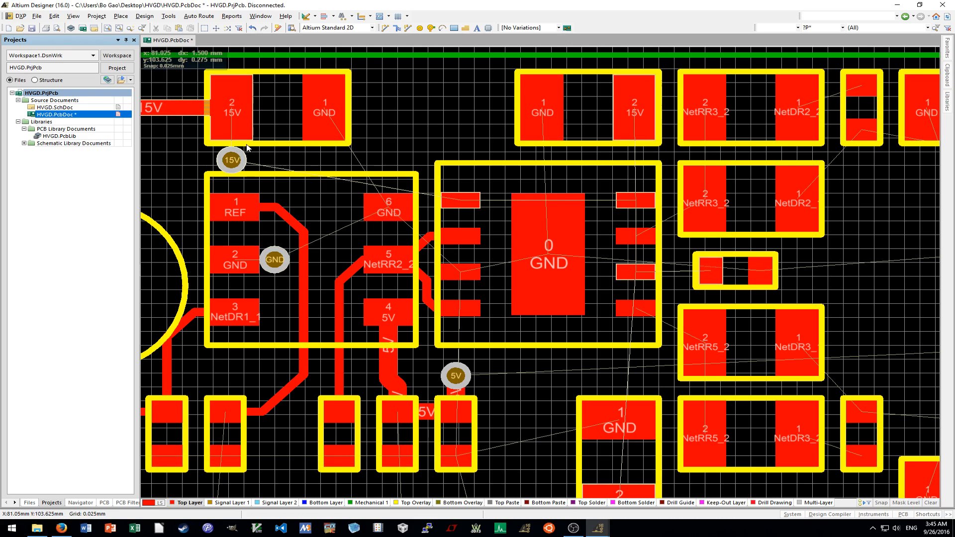
Route a 0.3 mm wide 15V track from CP4's pad 2 down to its via and horizontally across to above UR2's pad 8.
{"action": "key", "text": "ctrl+w"}
{"action": "scroll", "coordinate": [223, 111], "scroll_direction": "up", "scroll_amount": 1, "text": "ctrl"}
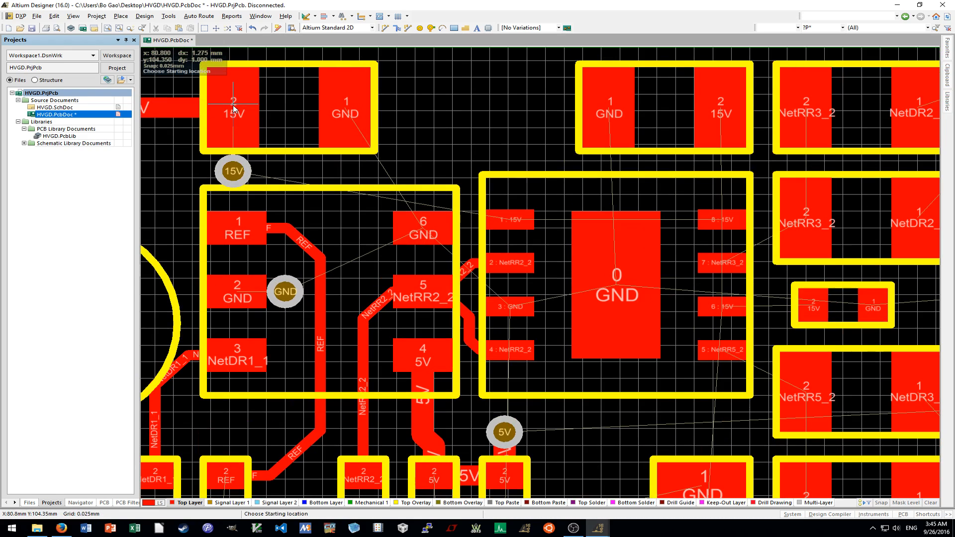
{"action": "left_click", "coordinate": [234, 126]}
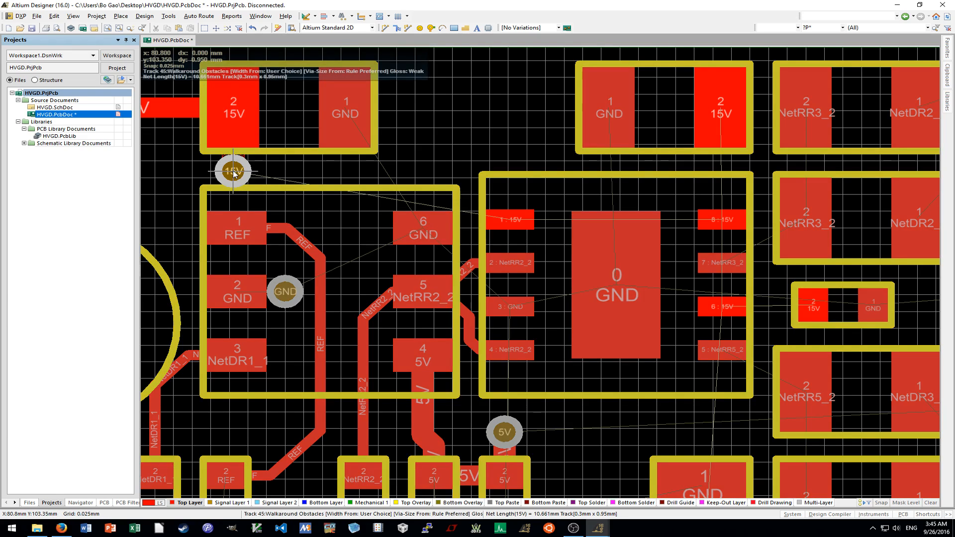
{"action": "left_click", "coordinate": [233, 171]}
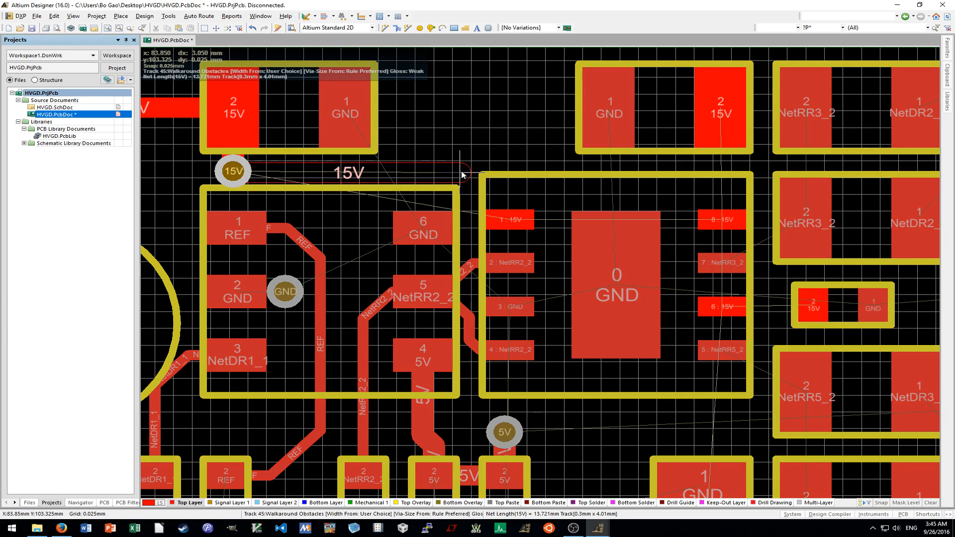
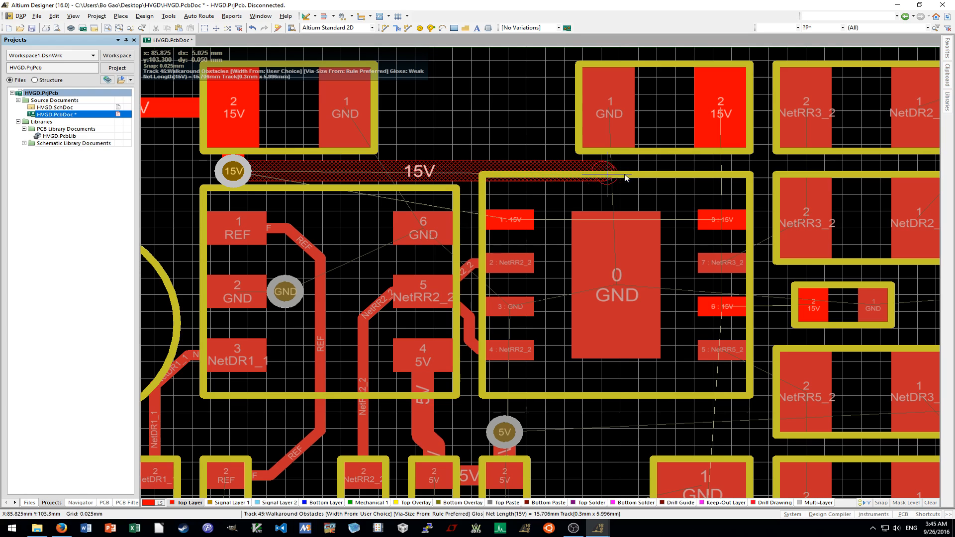
{"action": "left_click", "coordinate": [720, 173]}
{"action": "right_click", "coordinate": [720, 173]}
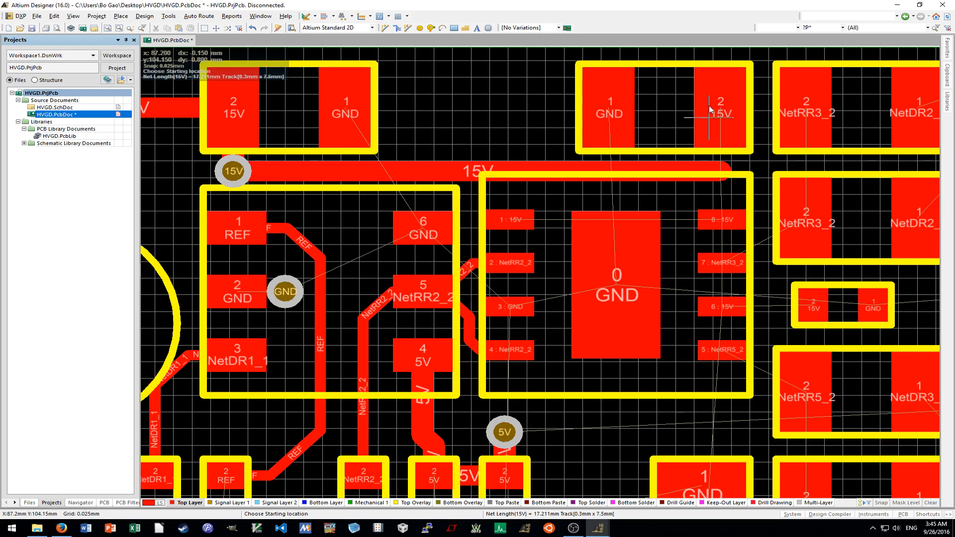
Connect pad 2 of the capacitor above UR2 vertically to UR2's pad 8 with a 0.3 mm wide 15V track.
{"action": "left_click", "coordinate": [722, 110]}
{"action": "left_click", "coordinate": [725, 220]}
{"action": "left_click", "coordinate": [719, 118]}
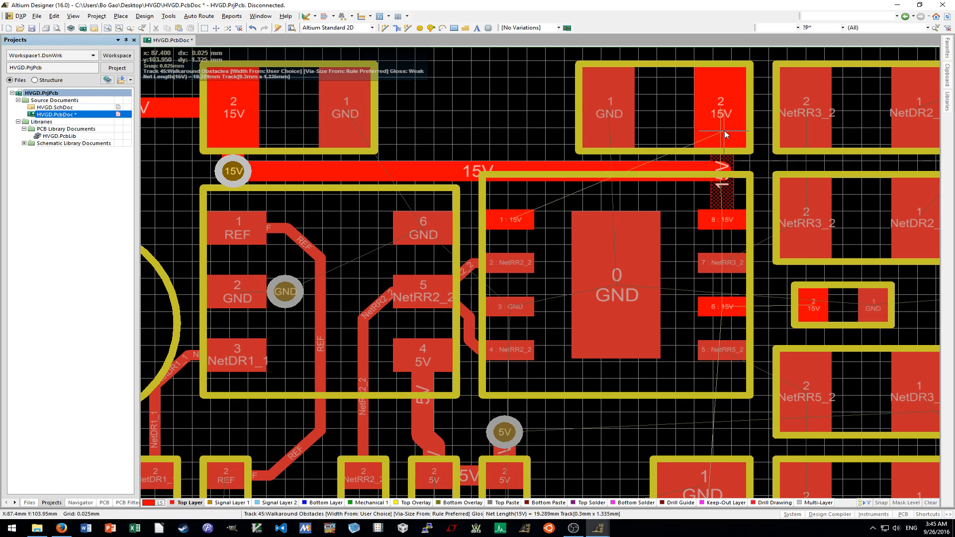
{"action": "left_click", "coordinate": [722, 124]}
{"action": "right_click", "coordinate": [722, 124]}
{"action": "right_click", "coordinate": [722, 124]}
{"action": "scroll", "coordinate": [716, 116], "scroll_direction": "up", "scroll_amount": 1}
{"action": "left_click_drag", "start_coordinate": [692, 93], "coordinate": [755, 220]}
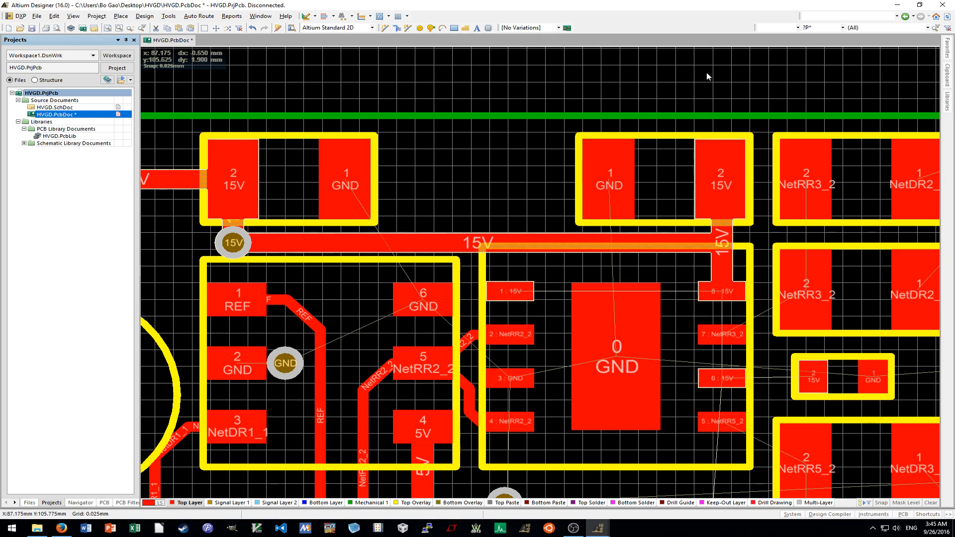
{"action": "left_click", "coordinate": [691, 237]}
{"action": "left_click", "coordinate": [525, 200]}
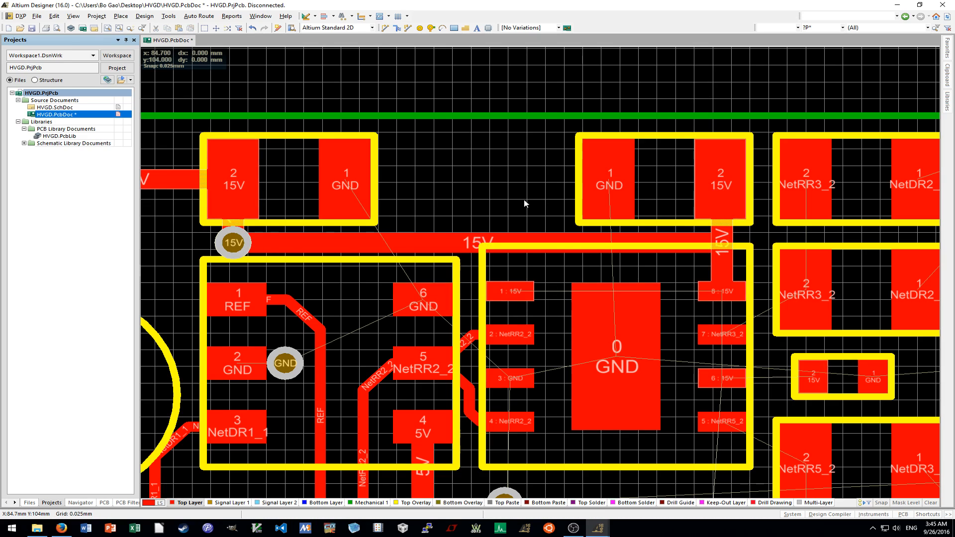
Route a 0.3 mm wide 15V track from UR2's pad 1 straight up to the horizontal 15V track.
{"action": "key", "text": "p"}
{"action": "key", "text": "t"}
{"action": "scroll", "coordinate": [513, 270], "scroll_direction": "up", "scroll_amount": 2, "text": "ctrl"}
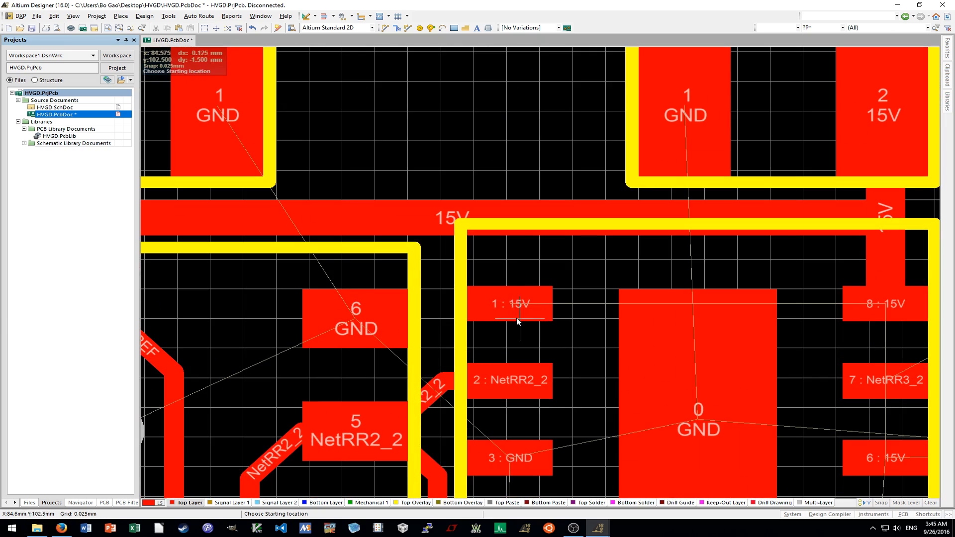
{"action": "left_click", "coordinate": [511, 304]}
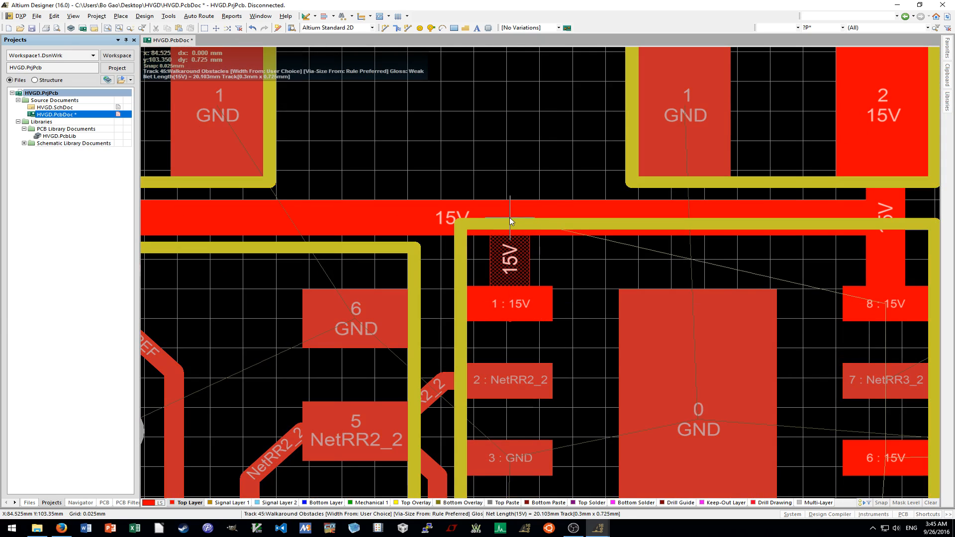
{"action": "left_click", "coordinate": [509, 217]}
{"action": "scroll", "coordinate": [529, 169], "scroll_direction": "down", "scroll_amount": 3, "text": "ctrl"}
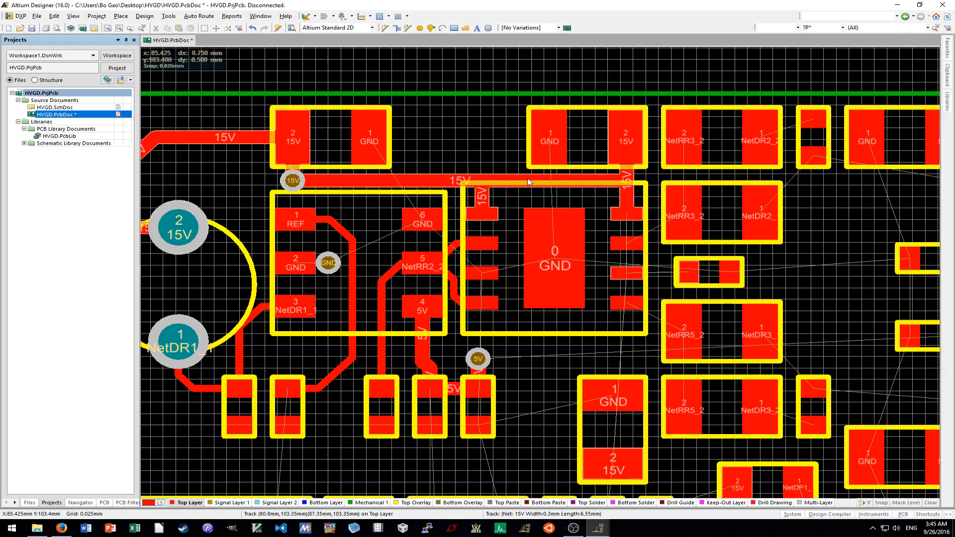
{"action": "scroll", "coordinate": [529, 181], "scroll_direction": "up", "scroll_amount": 1, "text": "ctrl"}
{"action": "scroll", "coordinate": [563, 263], "scroll_direction": "right", "scroll_amount": 1, "text": "shift"}
{"action": "key", "text": "p"}
{"action": "key", "text": "v"}
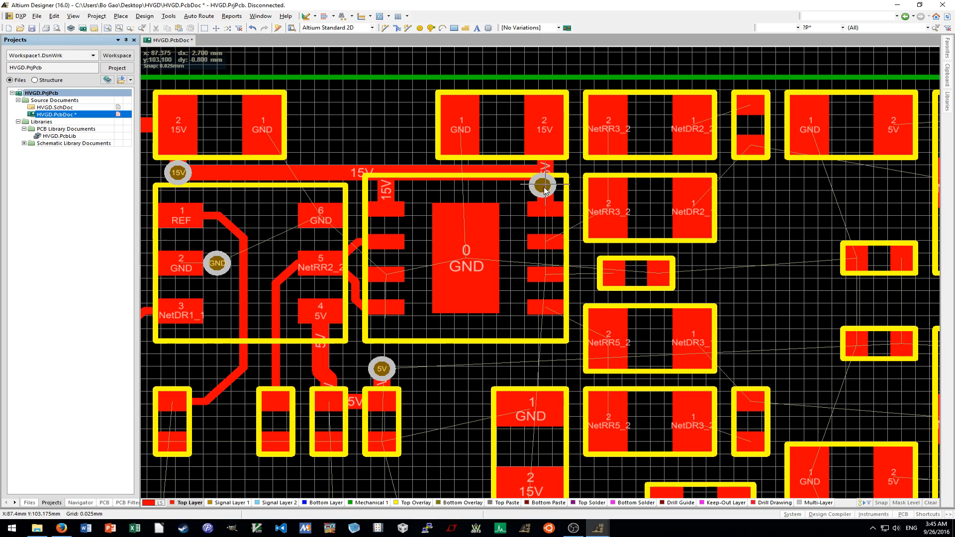
{"action": "scroll", "coordinate": [189, 174], "scroll_direction": "left", "scroll_amount": 2, "text": "shift"}
{"action": "key", "text": "Escape"}
Remove the 15V via below CP4's pad 2 and place a 15V via between the pads of the capacitor above UR2, beside pad 2.
{"action": "scroll", "coordinate": [280, 159], "scroll_direction": "left", "scroll_amount": 1, "text": "shift"}
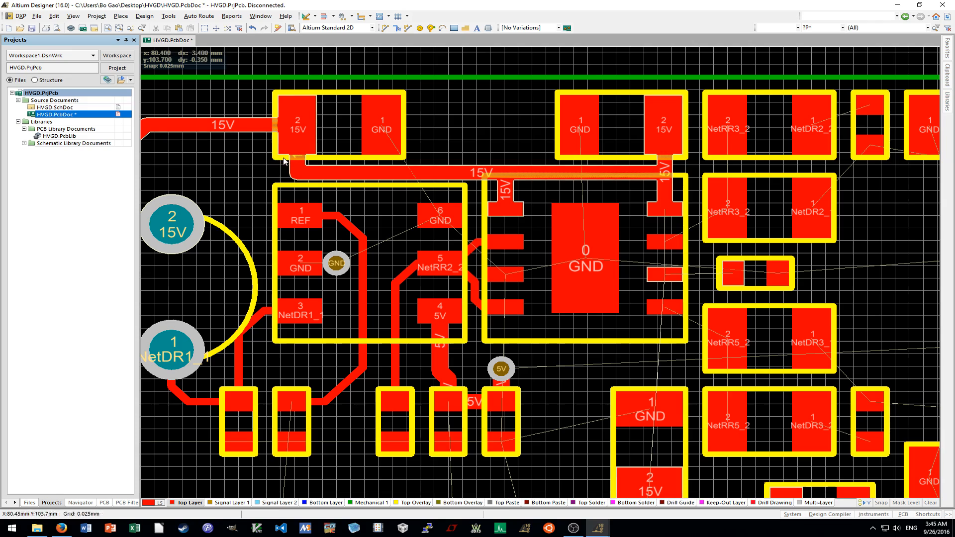
{"action": "scroll", "coordinate": [398, 146], "scroll_direction": "right", "scroll_amount": 2, "text": "shift"}
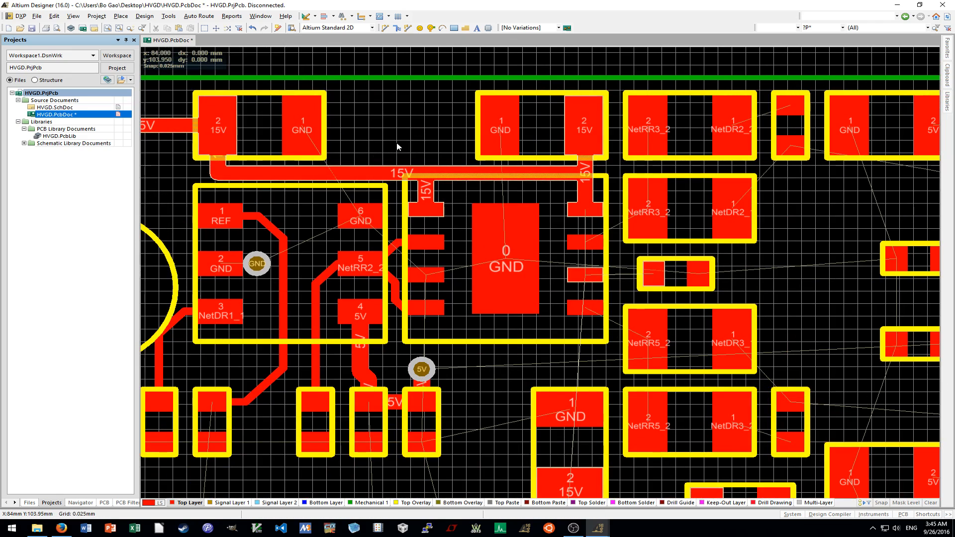
{"action": "key", "text": "p"}
{"action": "key", "text": "v"}
{"action": "scroll", "coordinate": [394, 166], "scroll_direction": "up", "scroll_amount": 2, "text": "ctrl"}
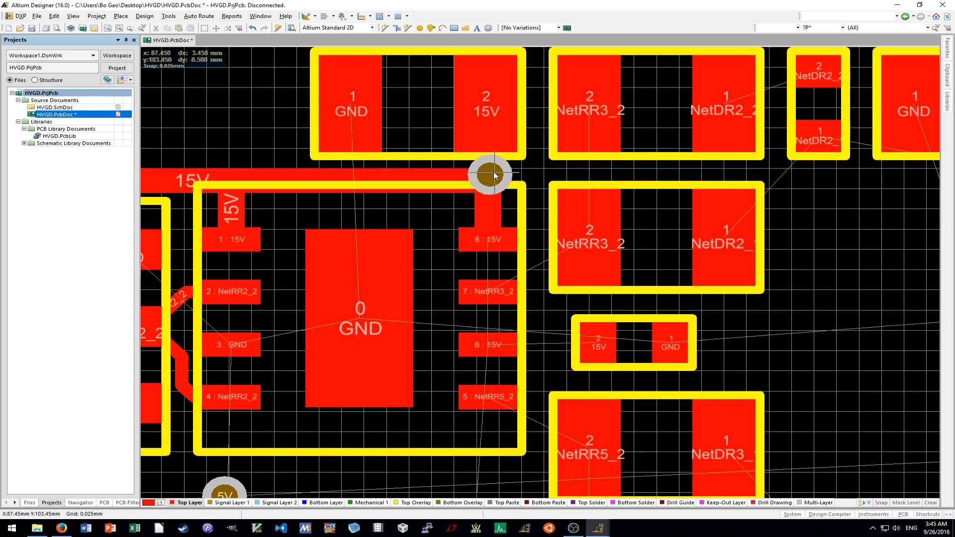
{"action": "scroll", "coordinate": [494, 175], "scroll_direction": "up", "scroll_amount": 1, "text": "ctrl"}
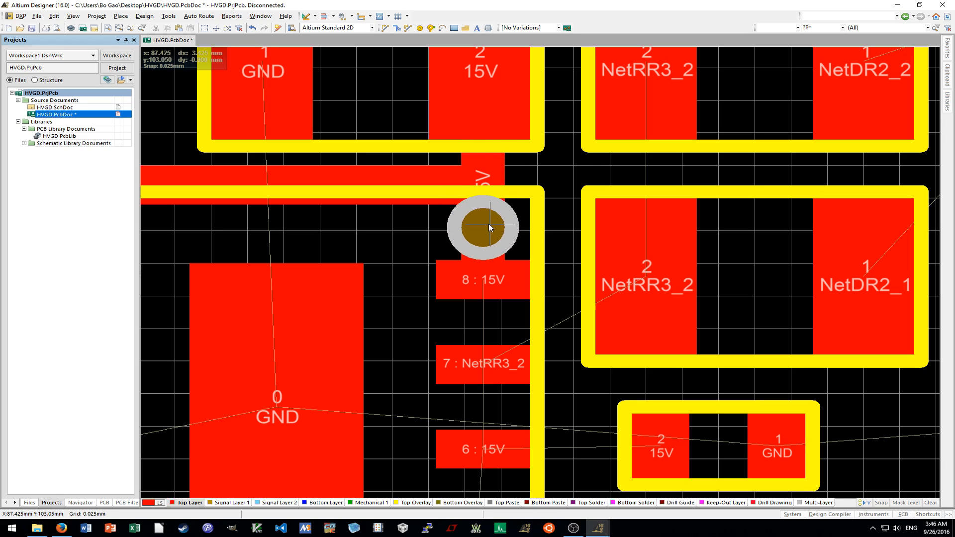
{"action": "scroll", "coordinate": [489, 228], "scroll_direction": "down", "scroll_amount": 2, "text": "ctrl"}
{"action": "scroll", "coordinate": [486, 219], "scroll_direction": "up", "scroll_amount": 2, "text": "ctrl"}
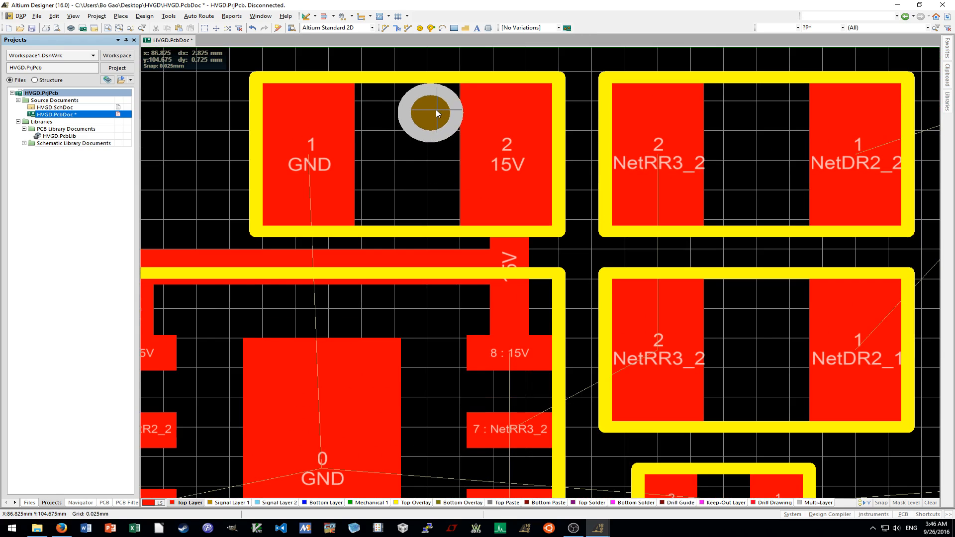
{"action": "left_click", "coordinate": [428, 198]}
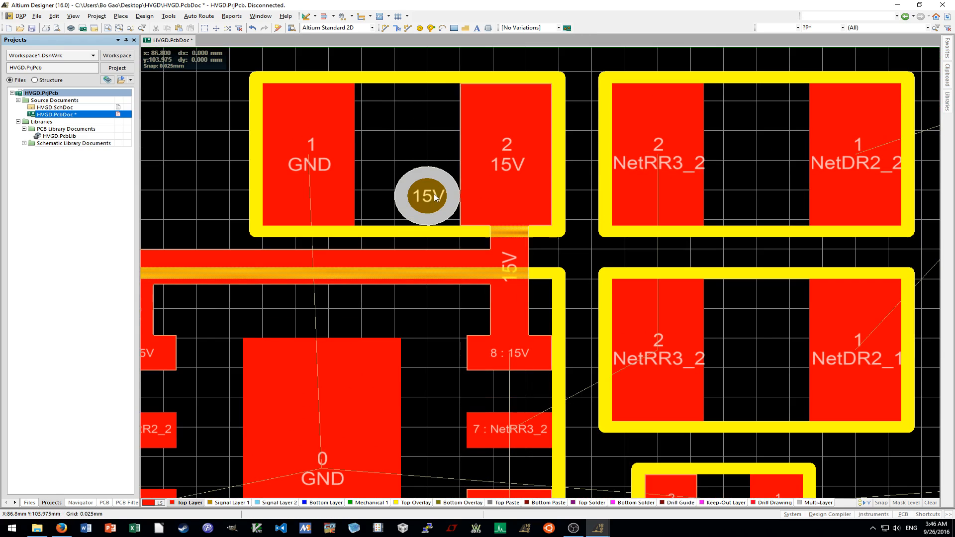
{"action": "scroll", "coordinate": [428, 199], "scroll_direction": "down", "scroll_amount": 1, "text": "ctrl"}
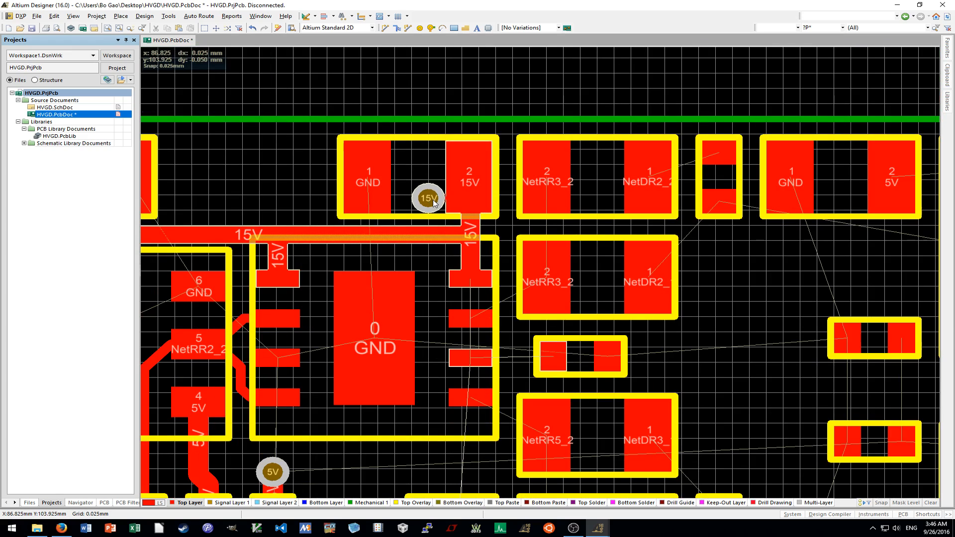
Connect the new 15V via horizontally to the adjacent capacitor's pad 2 with a 0.3 mm wide track.
{"action": "key", "text": "p"}
{"action": "key", "text": "t"}
{"action": "scroll", "coordinate": [425, 201], "scroll_direction": "up", "scroll_amount": 2, "text": "ctrl"}
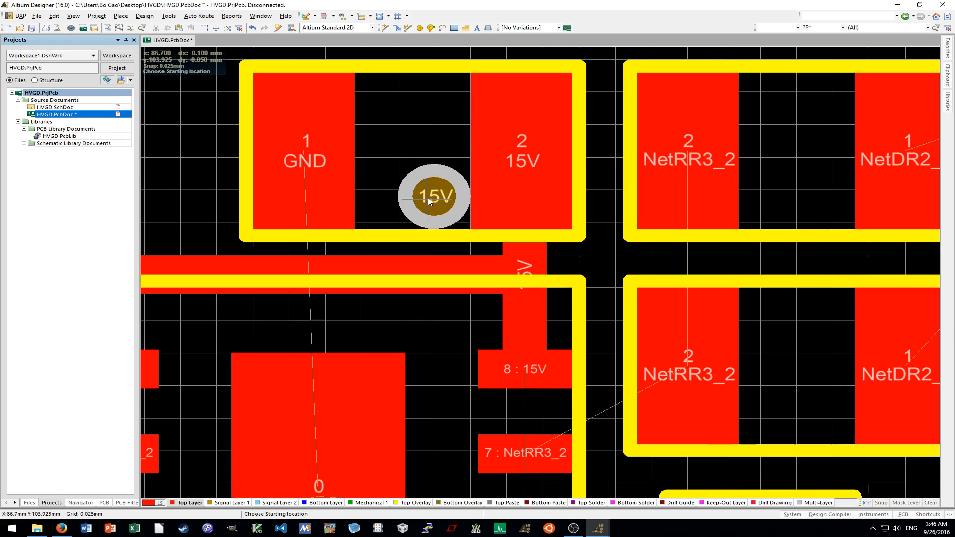
{"action": "left_click", "coordinate": [433, 199]}
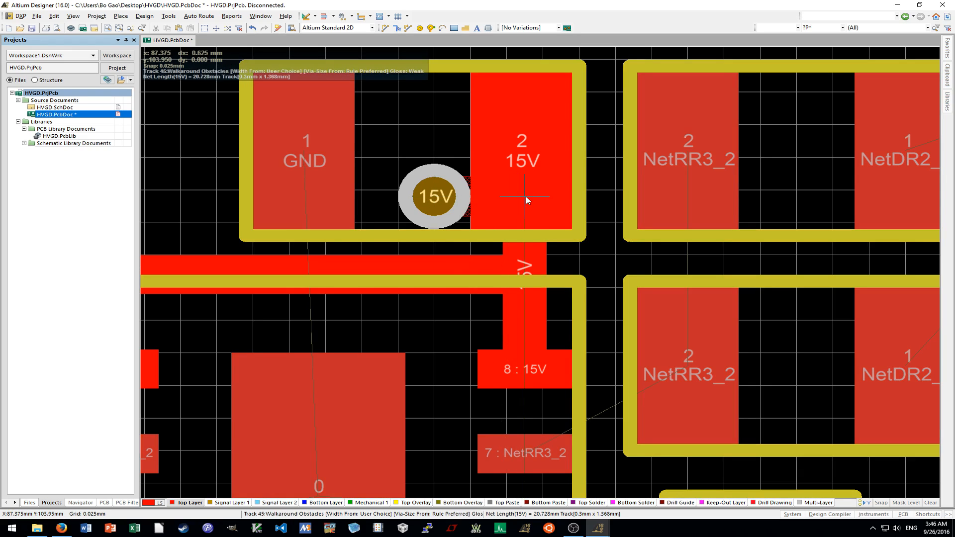
{"action": "scroll", "coordinate": [547, 258], "scroll_direction": "down", "scroll_amount": 3, "text": "ctrl"}
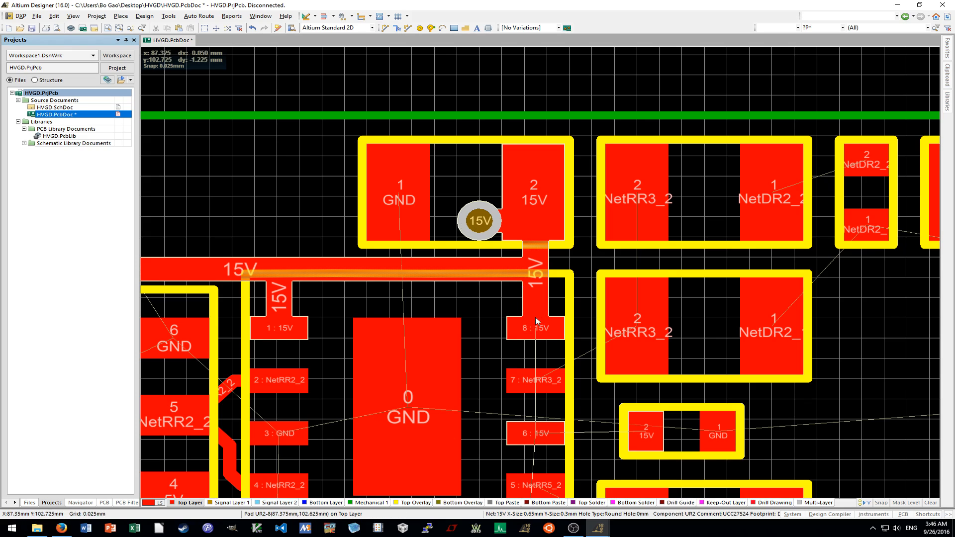
Examine the 15V routing around UR2 and the unrouted connections to the components beside it.
{"action": "scroll", "coordinate": [544, 321], "scroll_direction": "down", "scroll_amount": 1, "text": "ctrl"}
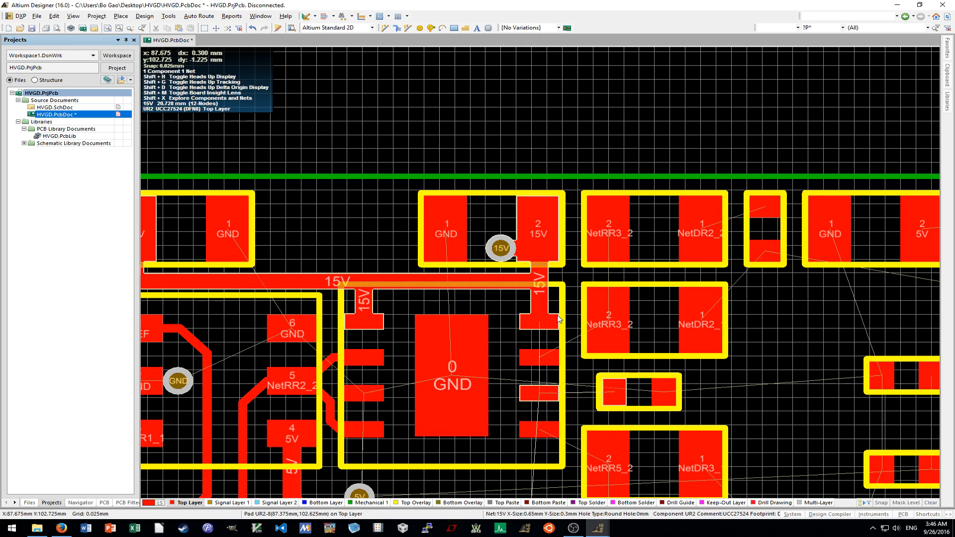
{"action": "mouse_move", "coordinate": [543, 302]}
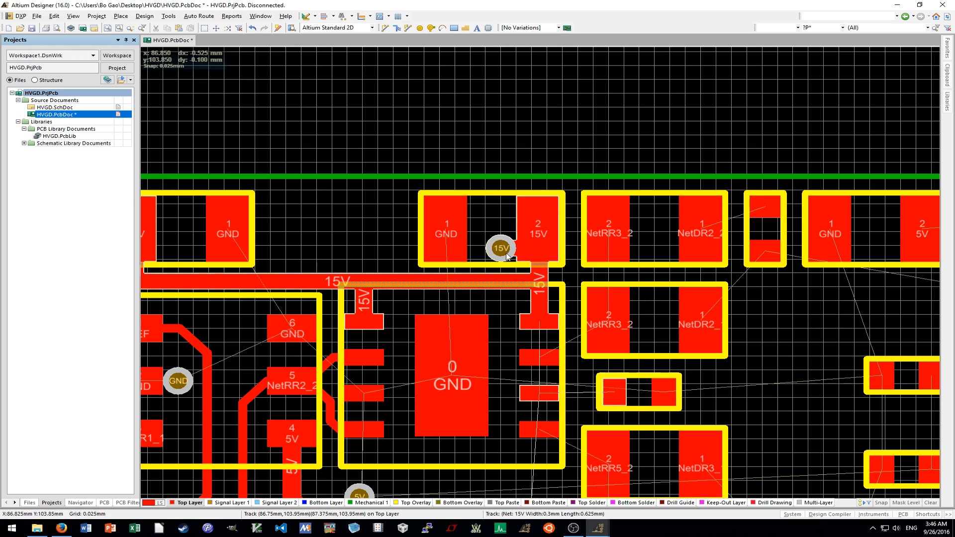
{"action": "scroll", "coordinate": [507, 255], "scroll_direction": "down", "scroll_amount": 3, "text": "ctrl"}
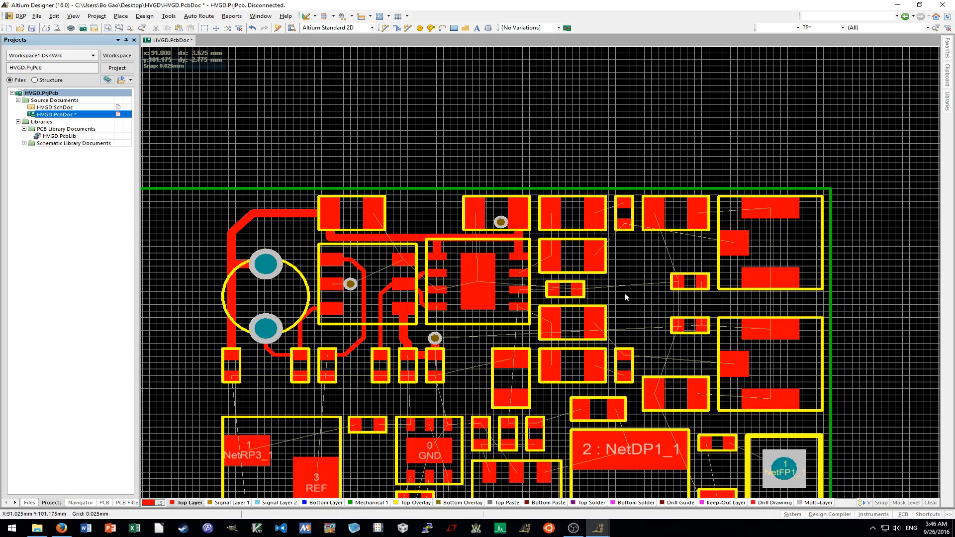
{"action": "scroll", "coordinate": [574, 261], "scroll_direction": "up", "scroll_amount": 3, "text": "ctrl"}
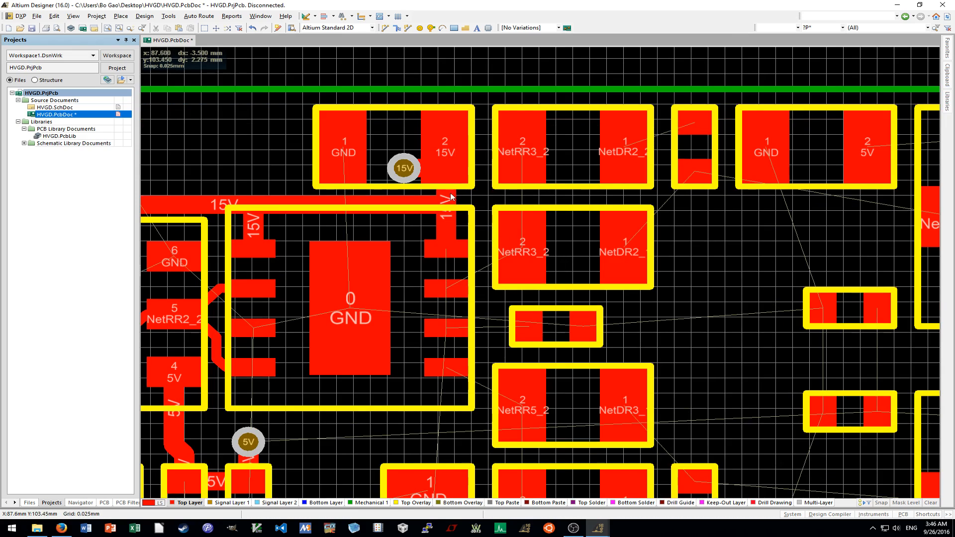
{"action": "scroll", "coordinate": [455, 185], "scroll_direction": "up", "scroll_amount": 1, "text": "shift"}
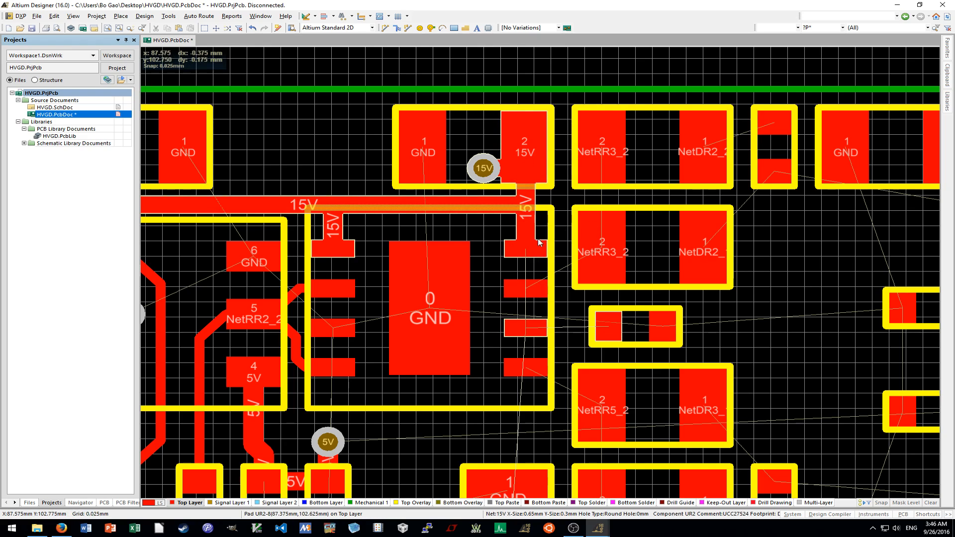
{"action": "scroll", "coordinate": [561, 234], "scroll_direction": "up", "scroll_amount": 2, "text": "ctrl"}
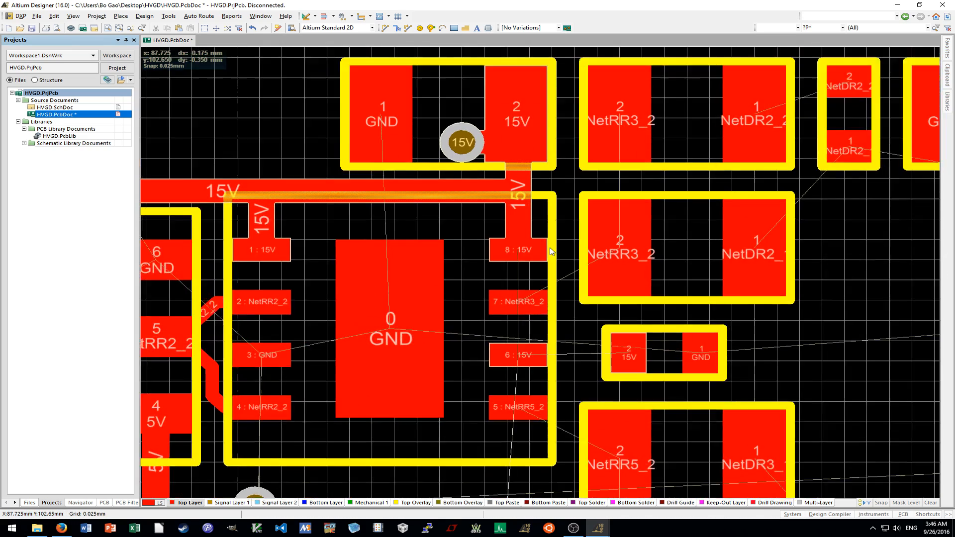
{"action": "scroll", "coordinate": [549, 252], "scroll_direction": "right", "scroll_amount": 1, "text": "shift"}
{"action": "scroll", "coordinate": [548, 254], "scroll_direction": "down", "scroll_amount": 1}
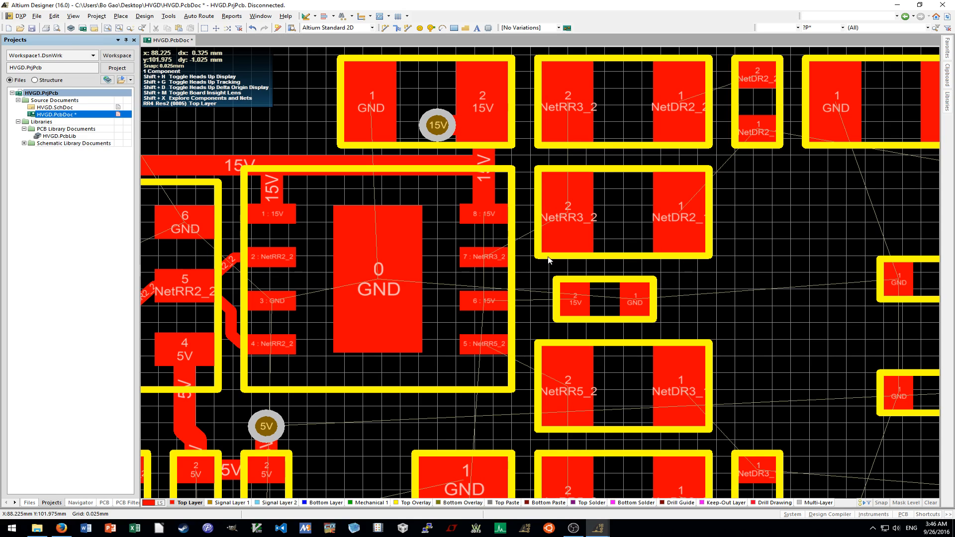
{"action": "scroll", "coordinate": [548, 259], "scroll_direction": "down", "scroll_amount": 1, "text": "ctrl"}
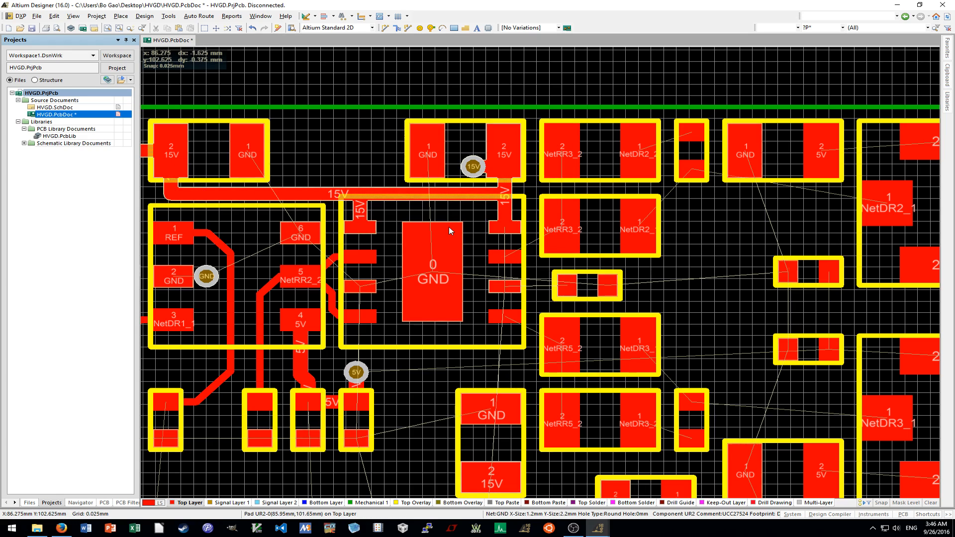
Route a 0.3 mm wide 15V track from UR2's pad 6 horizontally to pad 2 of the small capacitor beside it.
{"action": "scroll", "coordinate": [571, 289], "scroll_direction": "up", "scroll_amount": 1, "text": "ctrl"}
{"action": "scroll", "coordinate": [571, 291], "scroll_direction": "up", "scroll_amount": 1, "text": "ctrl"}
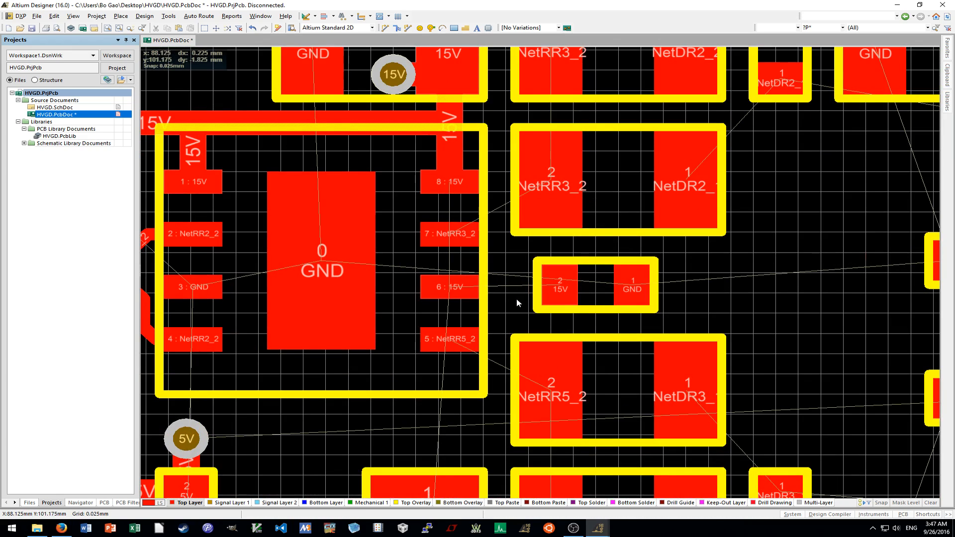
{"action": "right_click", "coordinate": [509, 312]}
{"action": "left_click", "coordinate": [547, 134]}
{"action": "scroll", "coordinate": [462, 294], "scroll_direction": "up", "scroll_amount": 1, "text": "ctrl"}
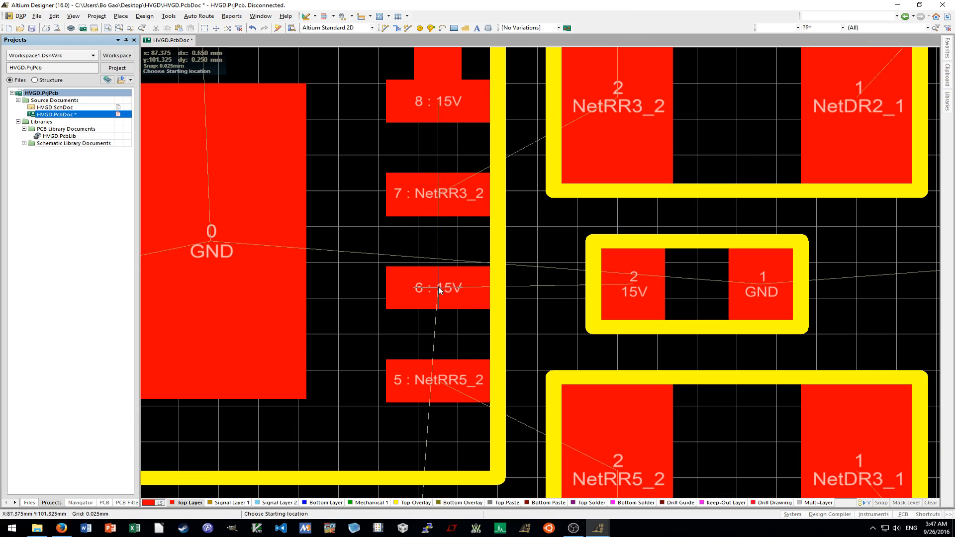
{"action": "left_click", "coordinate": [439, 291]}
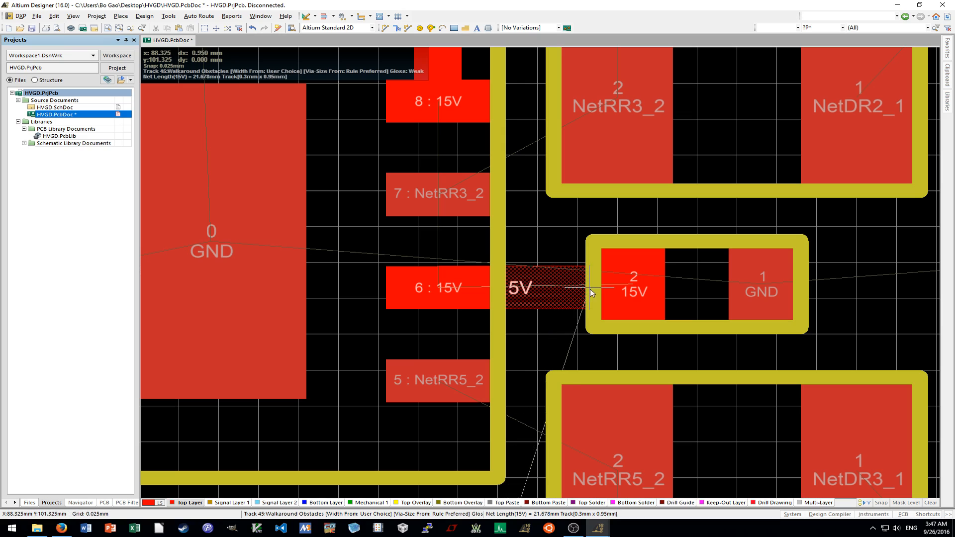
{"action": "left_click", "coordinate": [633, 291]}
{"action": "scroll", "coordinate": [567, 343], "scroll_direction": "down", "scroll_amount": 2, "text": "ctrl"}
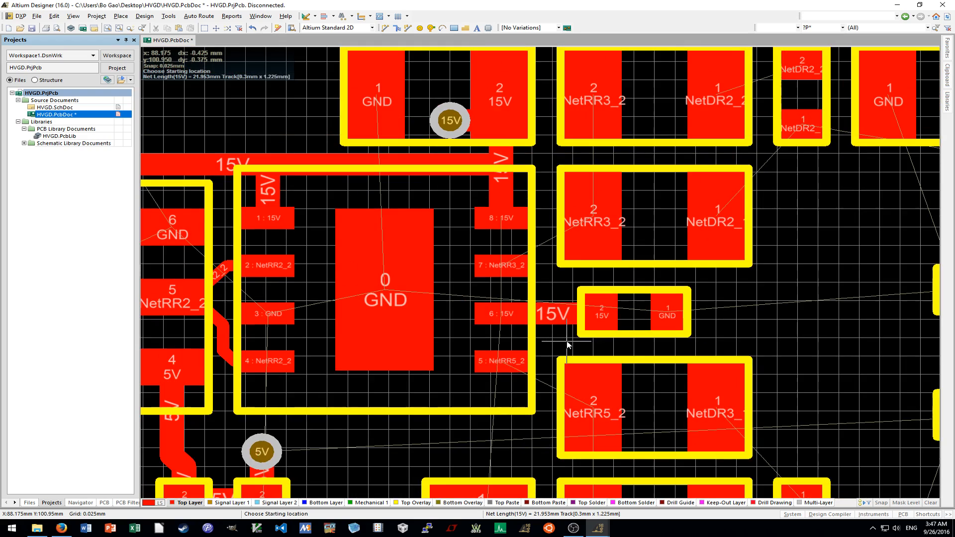
Place a 15V via on the short track between UR2's pad 6 and the adjacent capacitor's pad 2.
{"action": "key", "text": "p"}
{"action": "key", "text": "v"}
{"action": "scroll", "coordinate": [559, 311], "scroll_direction": "up", "scroll_amount": 2, "text": "ctrl"}
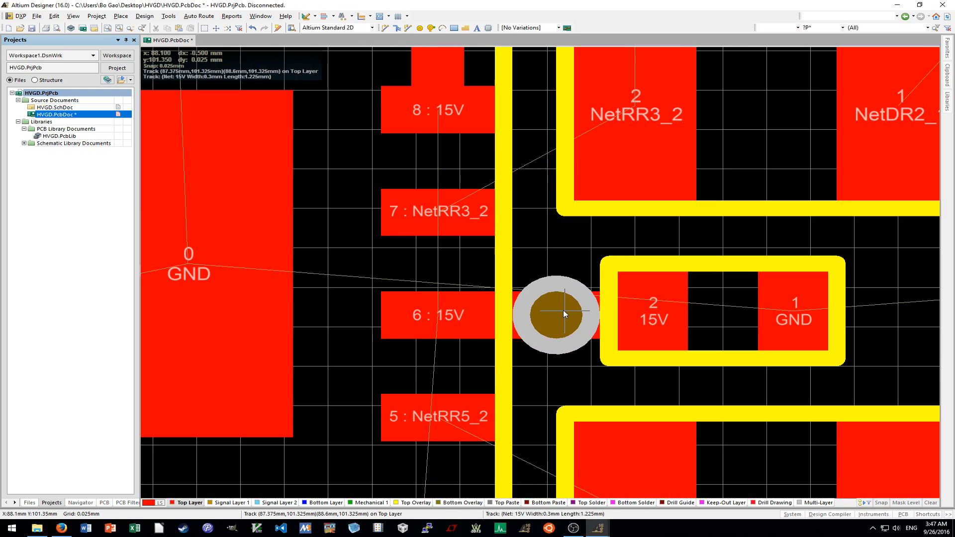
{"action": "scroll", "coordinate": [563, 310], "scroll_direction": "down", "scroll_amount": 2, "text": "ctrl"}
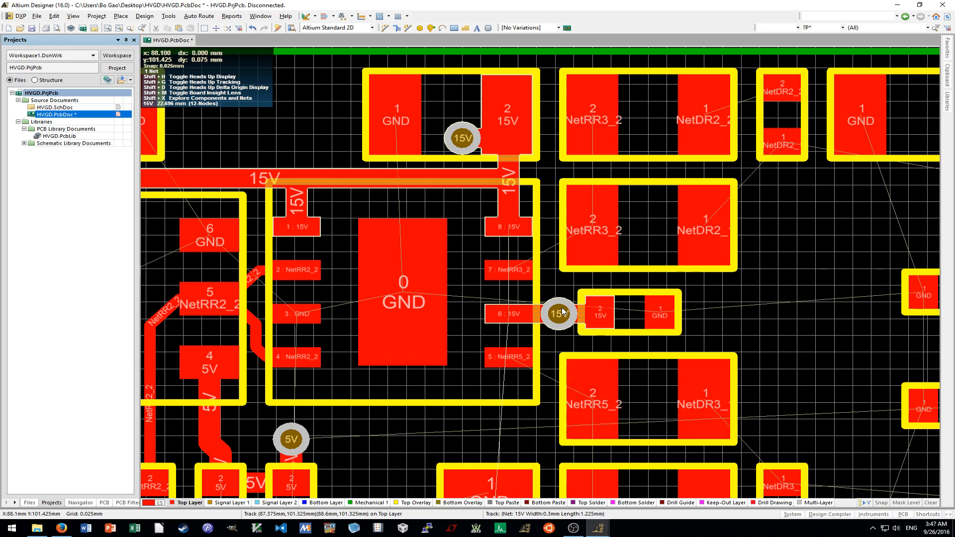
On Signal Layer 2, route a 0.3 mm wide 15V track from the via above UR2 to the via beside pad 6.
{"action": "left_click", "coordinate": [266, 502]}
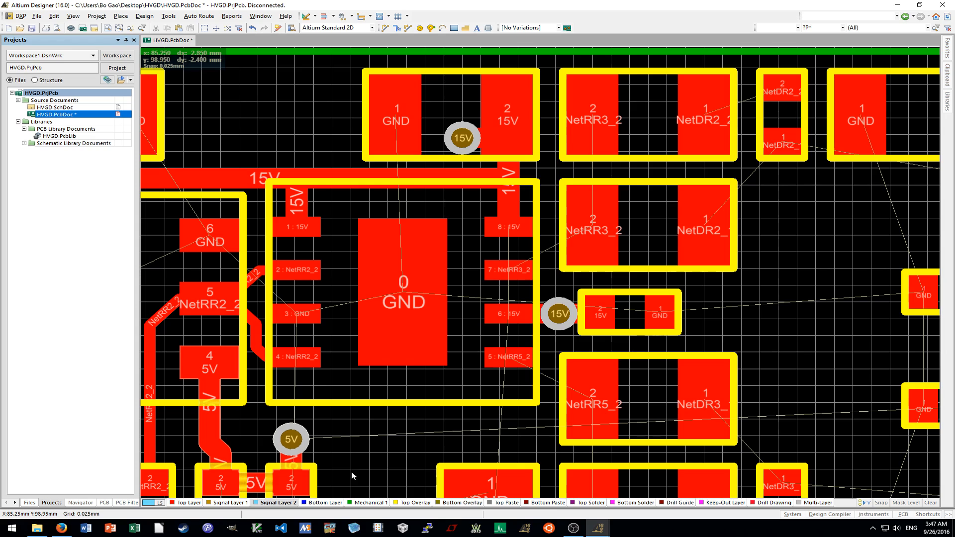
{"action": "key", "text": "p"}
{"action": "key", "text": "t"}
{"action": "scroll", "coordinate": [462, 149], "scroll_direction": "up", "scroll_amount": 2, "text": "ctrl"}
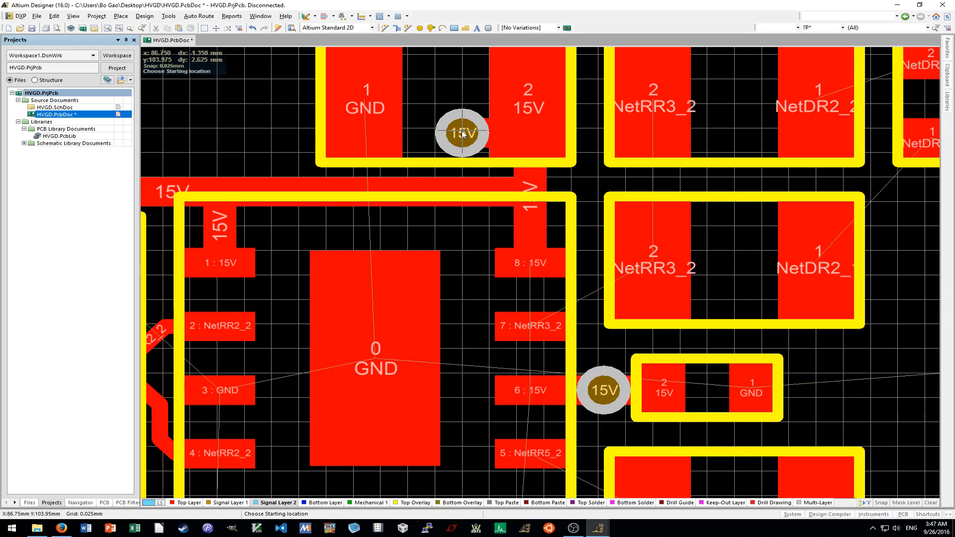
{"action": "left_click", "coordinate": [462, 139]}
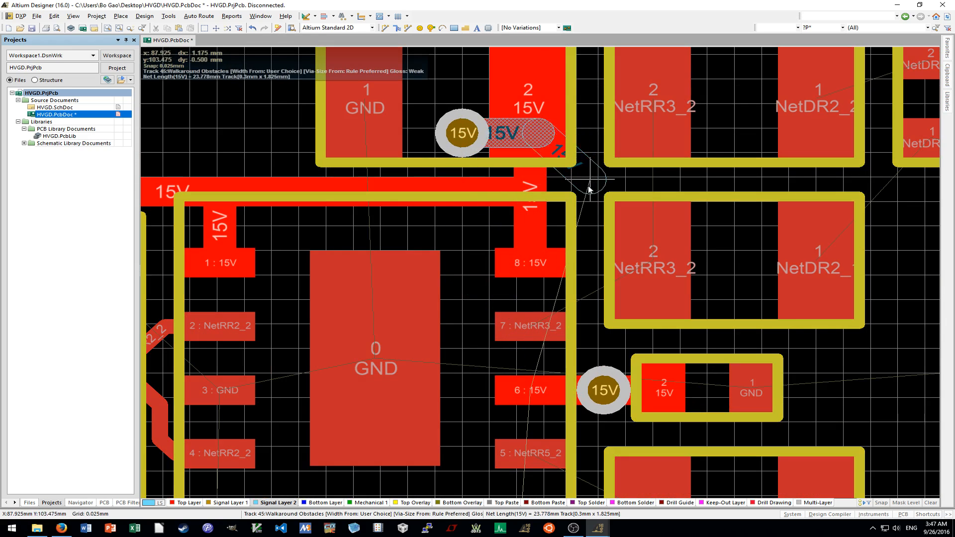
{"action": "scroll", "coordinate": [605, 378], "scroll_direction": "up", "scroll_amount": 1, "text": "ctrl"}
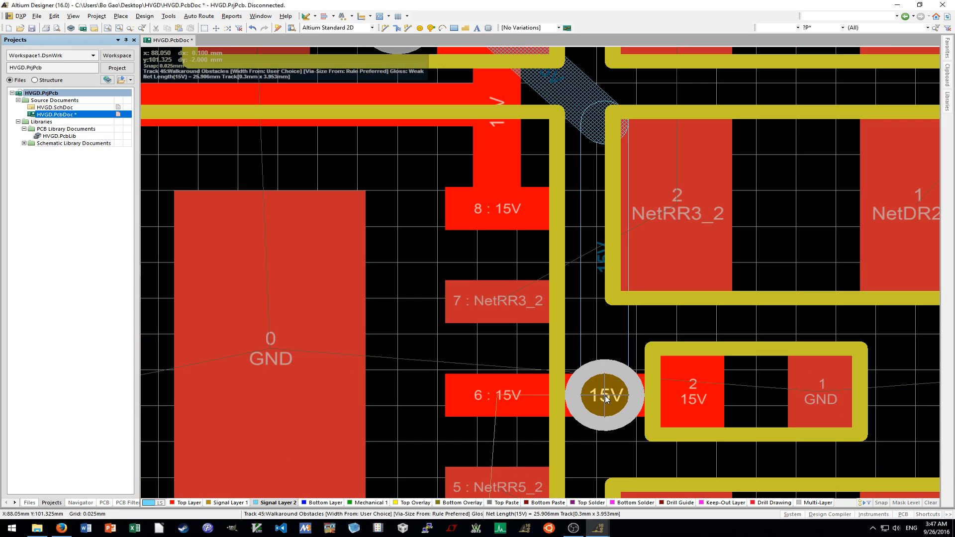
{"action": "left_click", "coordinate": [605, 396]}
{"action": "scroll", "coordinate": [605, 397], "scroll_direction": "down", "scroll_amount": 2, "text": "ctrl"}
{"action": "scroll", "coordinate": [635, 389], "scroll_direction": "down", "scroll_amount": 2, "text": "shift"}
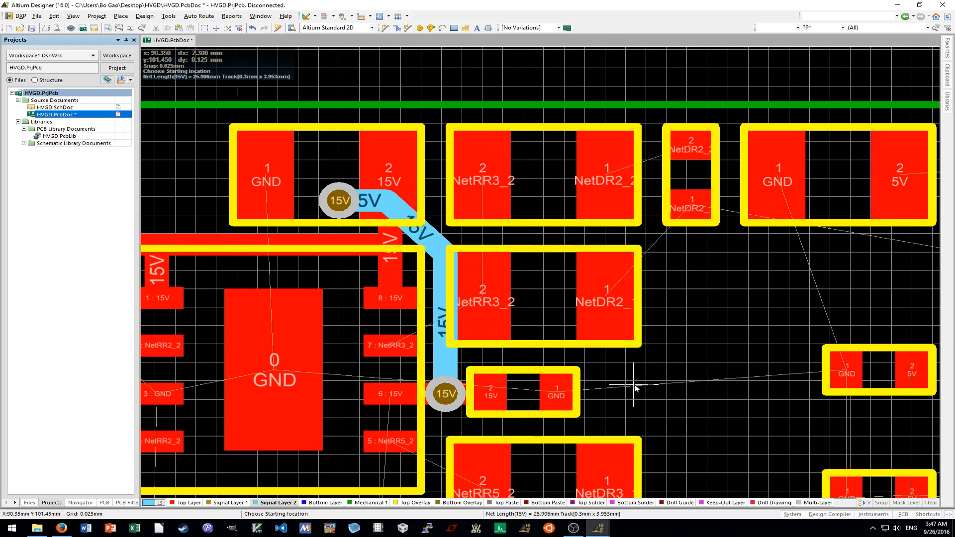
On the Top Layer, route a 0.3 mm wide NetRR3_2 track from UR2's pad 7 to pad 2 of the nearest NetRR3_2 resistor.
{"action": "scroll", "coordinate": [634, 386], "scroll_direction": "down", "scroll_amount": 1, "text": "ctrl"}
{"action": "scroll", "coordinate": [635, 385], "scroll_direction": "down", "scroll_amount": 2}
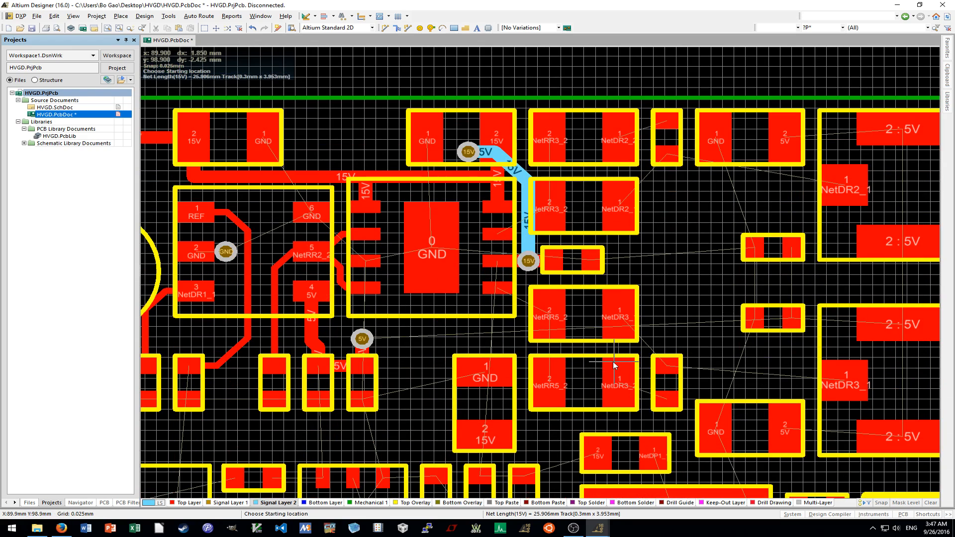
{"action": "scroll", "coordinate": [615, 366], "scroll_direction": "down", "scroll_amount": 1}
{"action": "scroll", "coordinate": [612, 365], "scroll_direction": "up", "scroll_amount": 2}
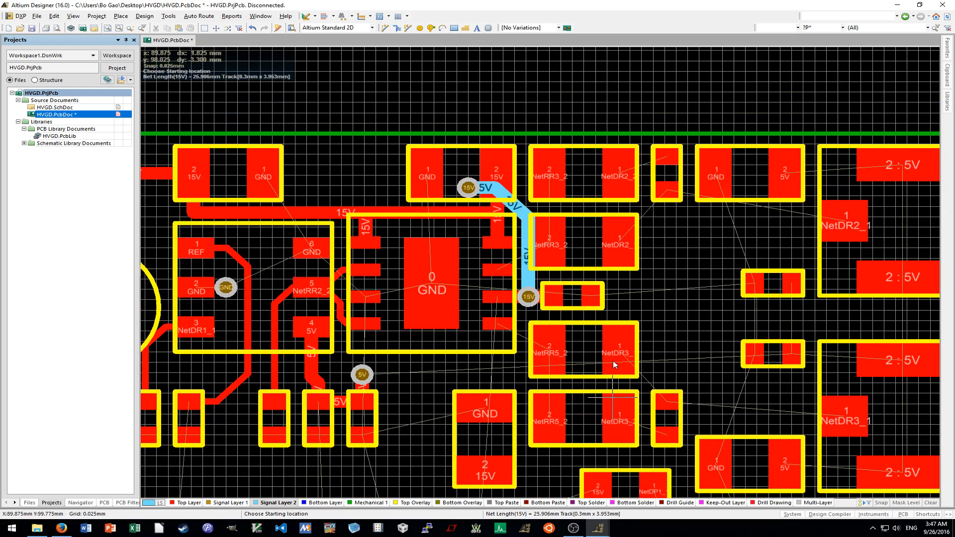
{"action": "scroll", "coordinate": [529, 262], "scroll_direction": "up", "scroll_amount": 1, "text": "ctrl"}
{"action": "key", "text": "KP_Multiply"}
{"action": "key", "text": "KP_Multiply"}
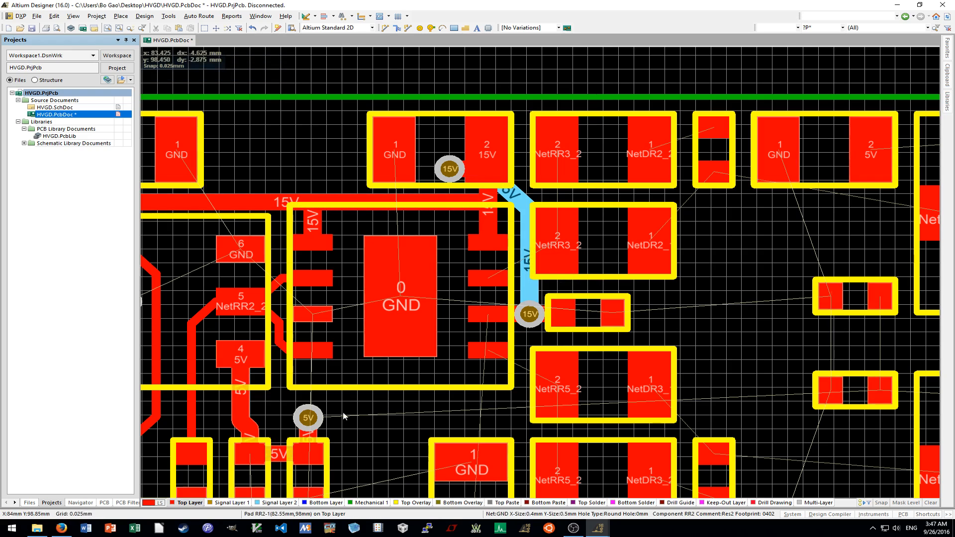
{"action": "scroll", "coordinate": [582, 262], "scroll_direction": "up", "scroll_amount": 2, "text": "ctrl"}
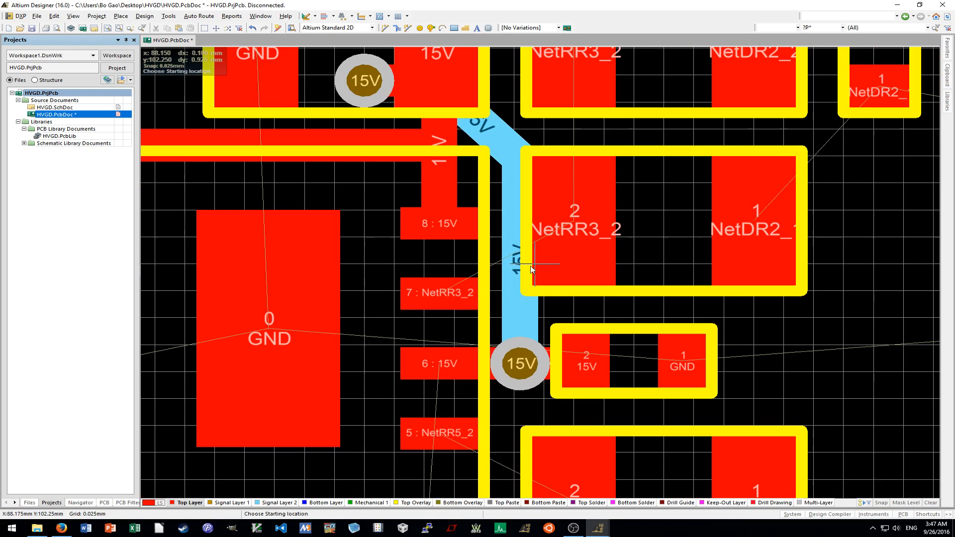
{"action": "left_click", "coordinate": [440, 297]}
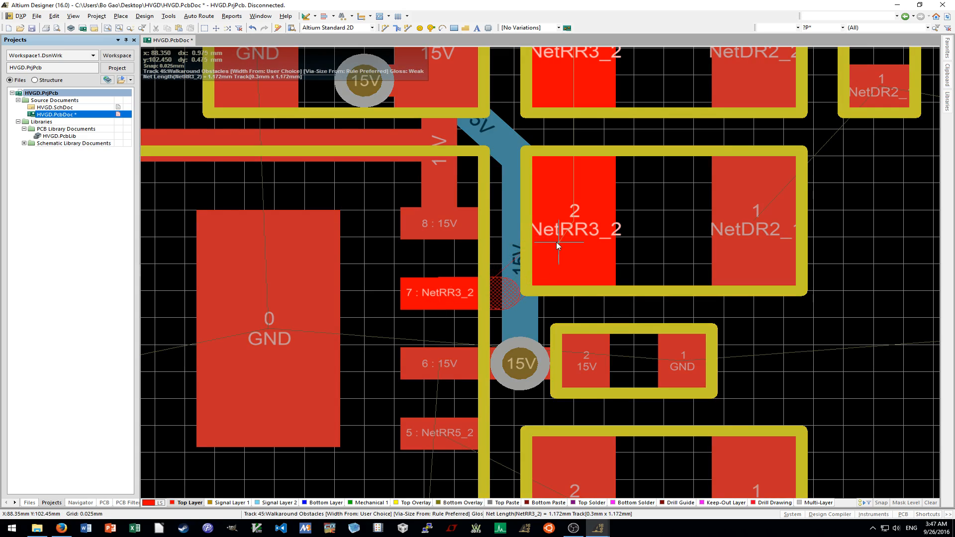
{"action": "left_click", "coordinate": [575, 224]}
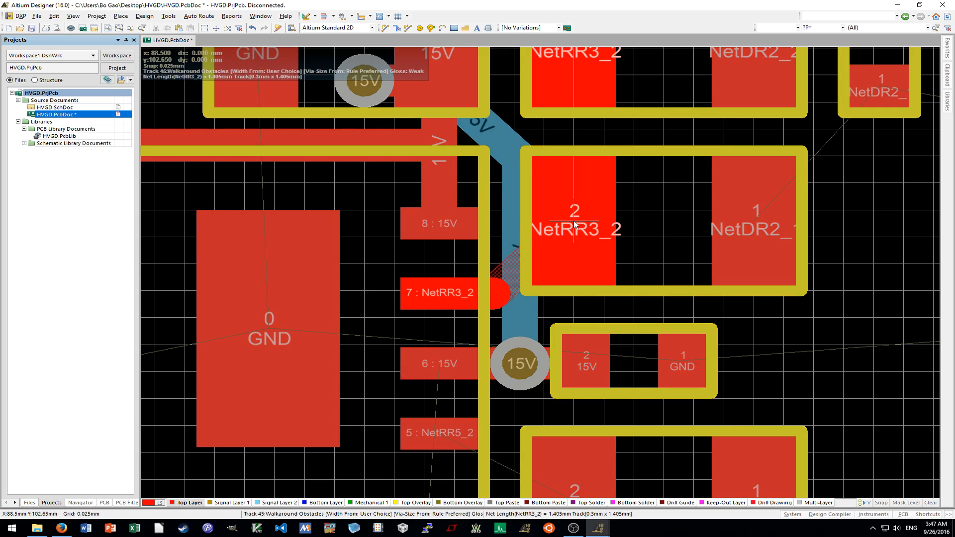
Route a 0.3 mm wide NetRR5_2 track from UR2's pad 5 to pad 2 of the nearest NetRR5_2 resistor.
{"action": "scroll", "coordinate": [575, 229], "scroll_direction": "down", "scroll_amount": 2}
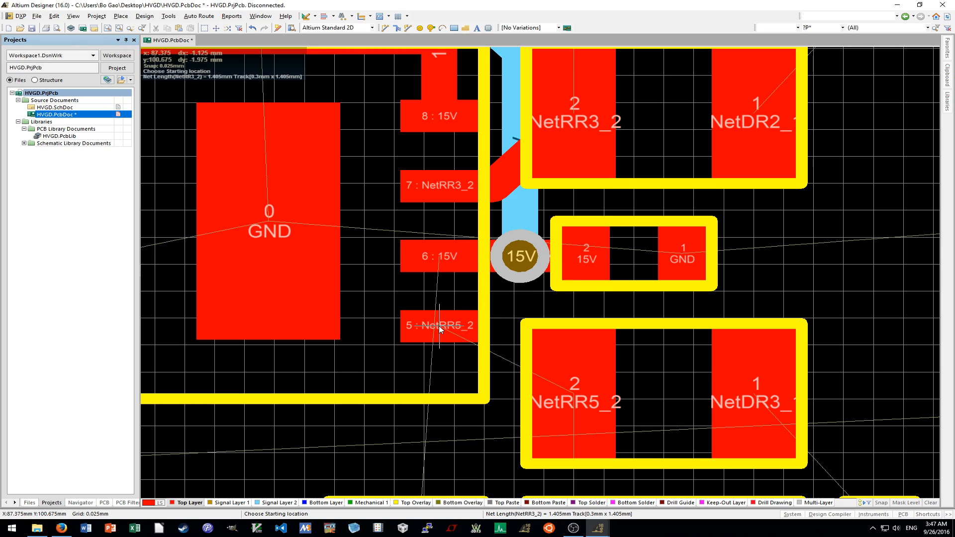
{"action": "scroll", "coordinate": [439, 329], "scroll_direction": "down", "scroll_amount": 2, "text": "ctrl"}
{"action": "left_click", "coordinate": [491, 351]}
{"action": "left_click", "coordinate": [575, 393]}
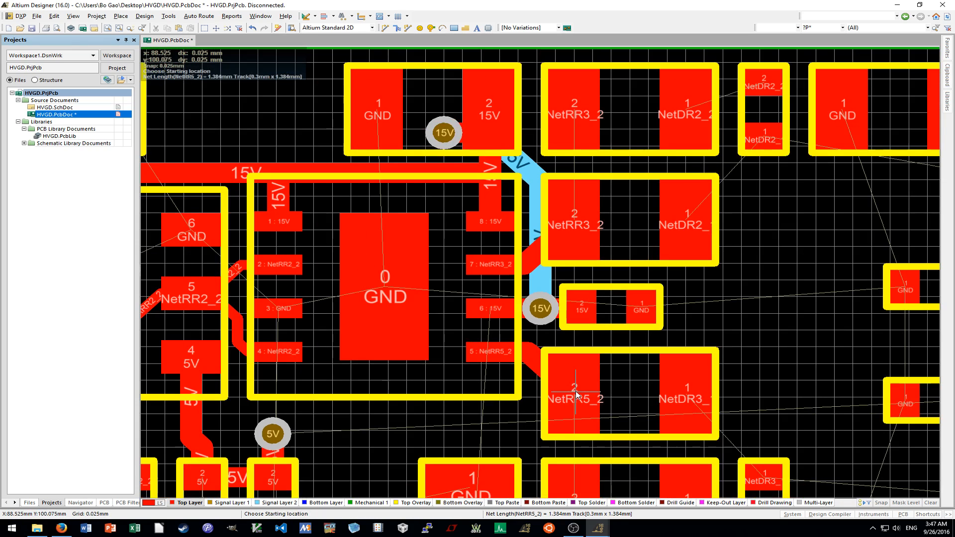
Connect pad 2 of the two stacked NetRR5_2 resistors with a 0.3 mm wide vertical track.
{"action": "scroll", "coordinate": [576, 394], "scroll_direction": "down", "scroll_amount": 1, "text": "ctrl"}
{"action": "scroll", "coordinate": [479, 353], "scroll_direction": "up", "scroll_amount": 2, "text": "ctrl"}
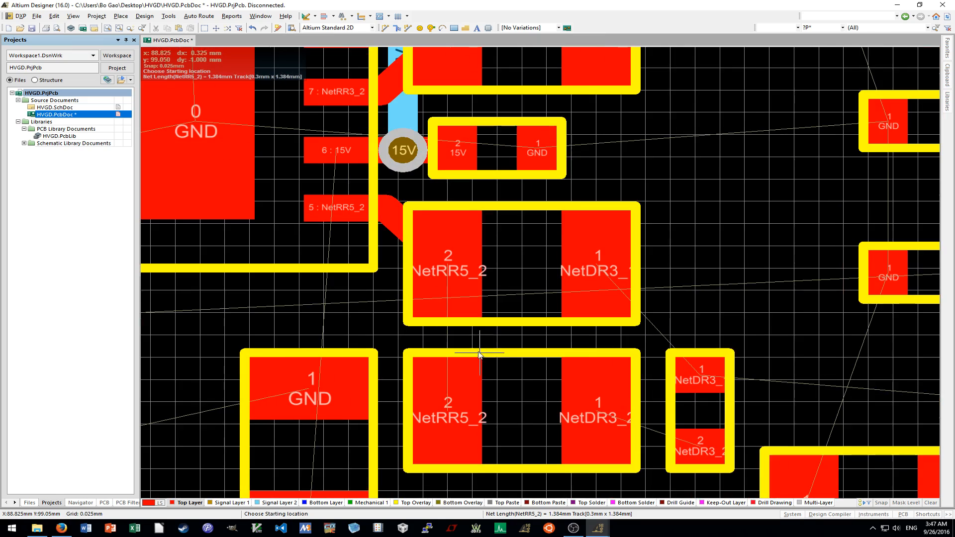
{"action": "left_click", "coordinate": [448, 267]}
{"action": "left_click", "coordinate": [447, 410]}
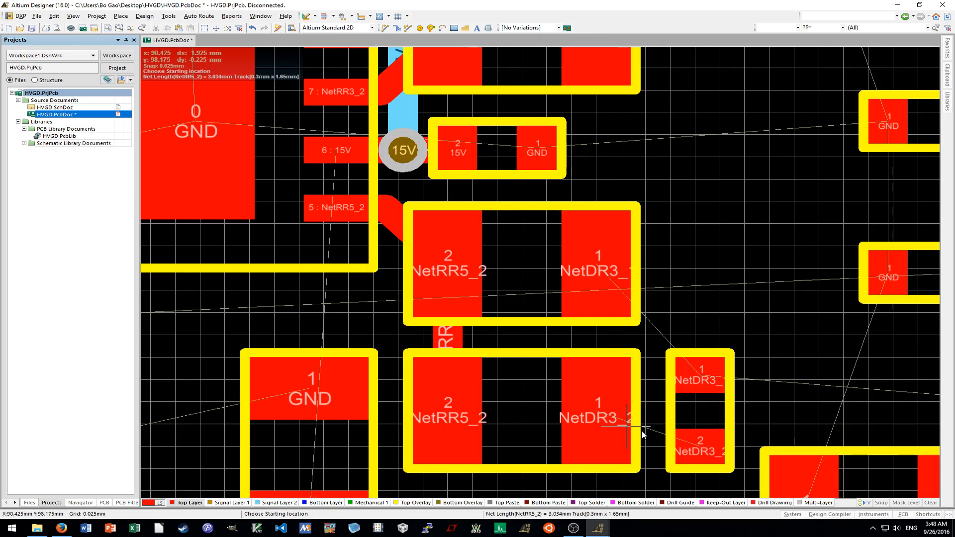
Route a 0.3 mm wide NetDR3_2 track from the small component's pad 2 to the lower NetRR5_2 resistor's pad 1.
{"action": "left_click", "coordinate": [699, 450]}
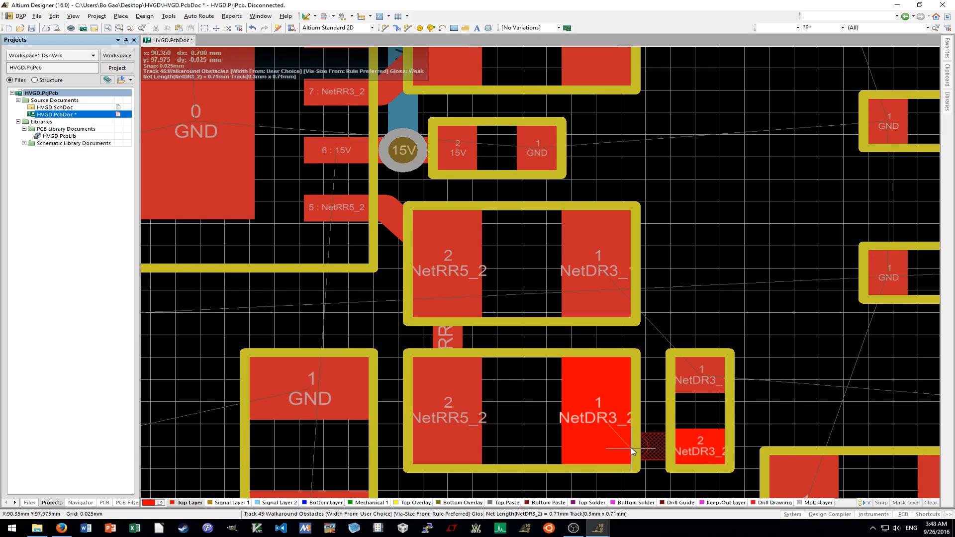
Finish the NetDR3_2 track and route NetDR3_1 from the NetRR5_2 part's pad 1 down to the small vertical part's pad 1.
{"action": "left_click", "coordinate": [596, 444]}
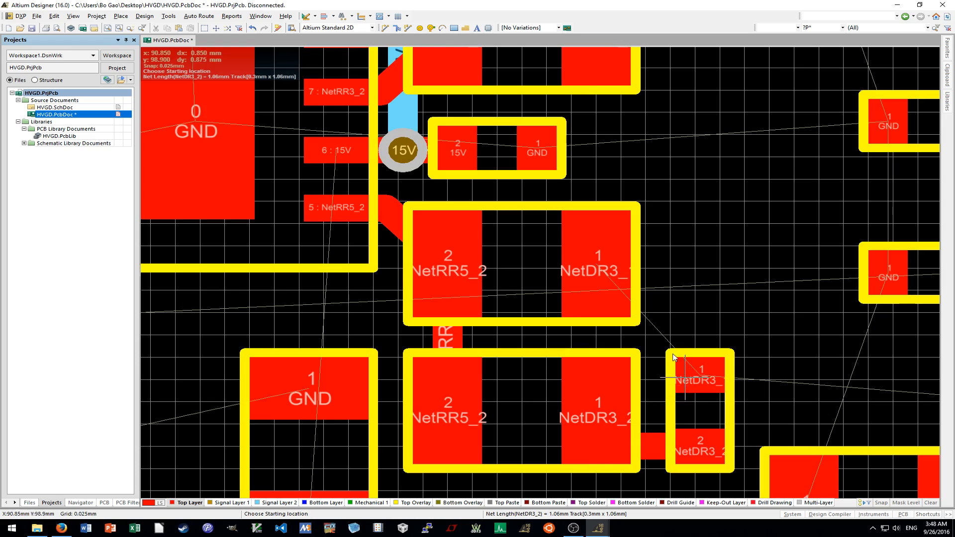
{"action": "scroll", "coordinate": [731, 362], "scroll_direction": "down", "scroll_amount": 3, "text": "ctrl"}
{"action": "scroll", "coordinate": [700, 378], "scroll_direction": "up", "scroll_amount": 2, "text": "ctrl"}
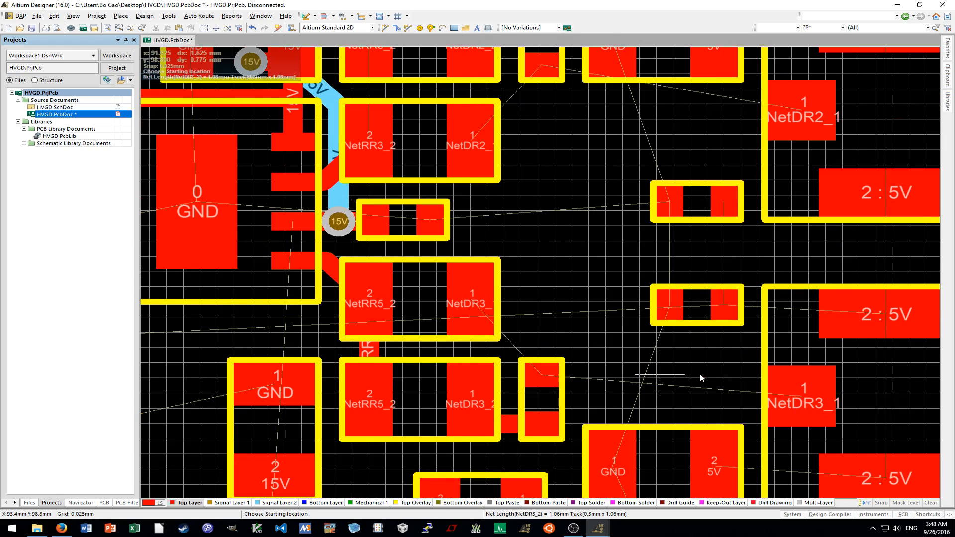
{"action": "left_click", "coordinate": [472, 303]}
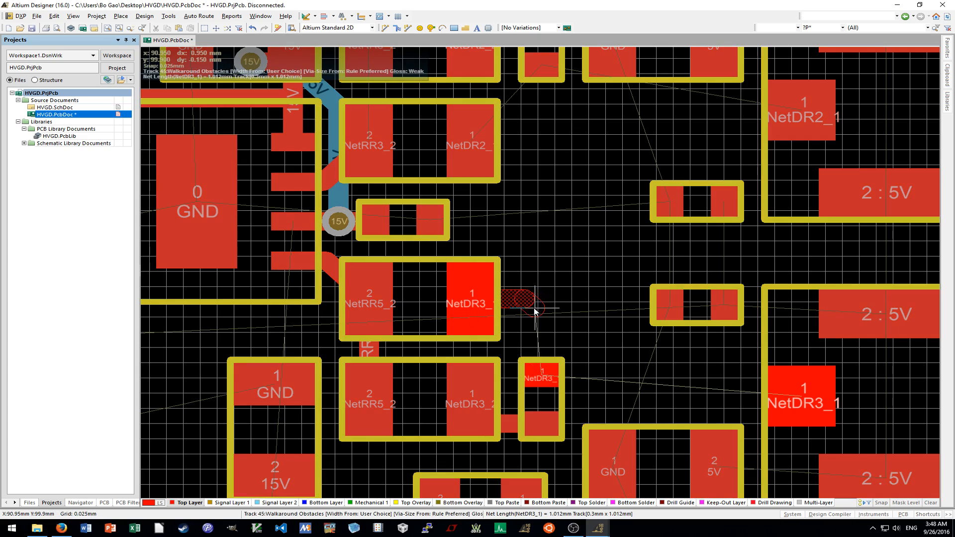
{"action": "left_click", "coordinate": [538, 321]}
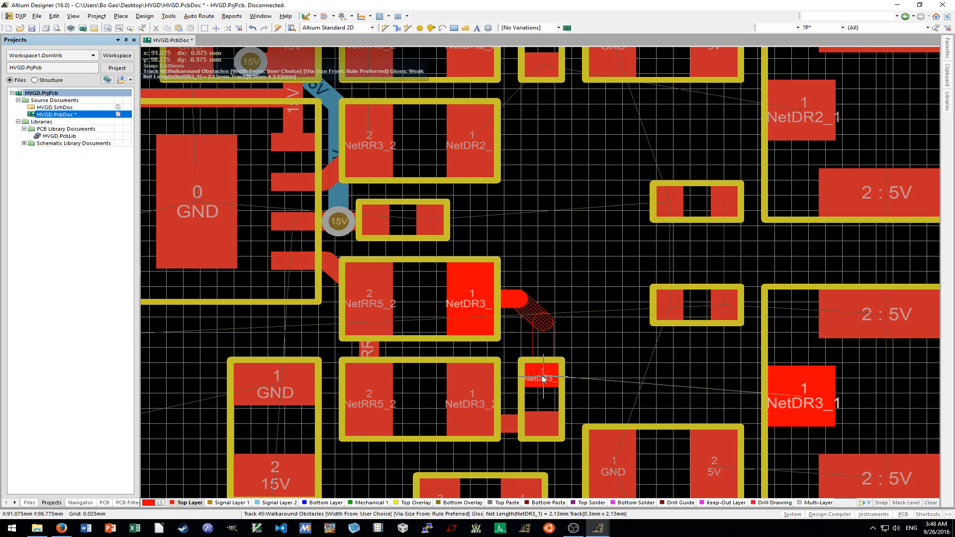
{"action": "left_click", "coordinate": [543, 378]}
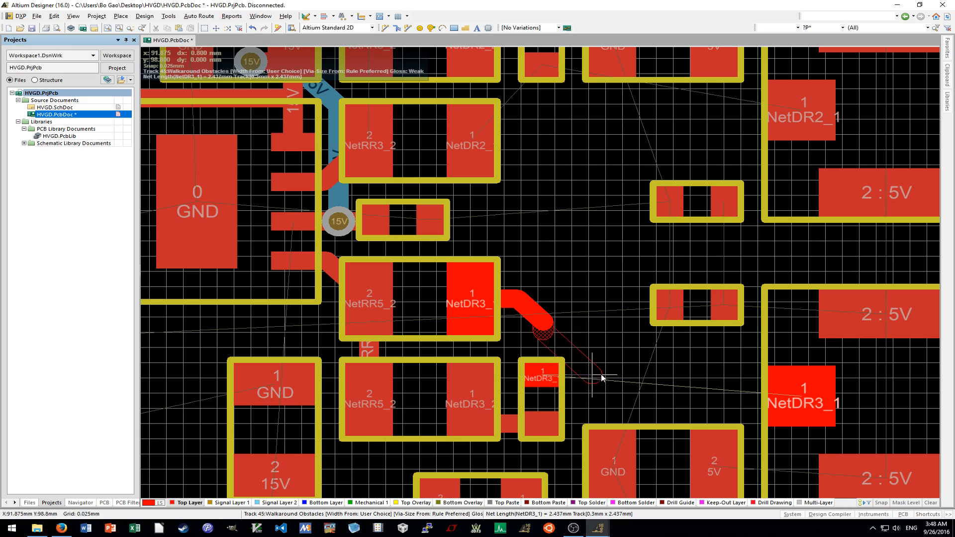
{"action": "left_click", "coordinate": [543, 379]}
Route the NetDR3_1 track from the small vertical part's pad 1 to pad 1 of the large 5V component.
{"action": "scroll", "coordinate": [795, 398], "scroll_direction": "up", "scroll_amount": 2, "text": "ctrl"}
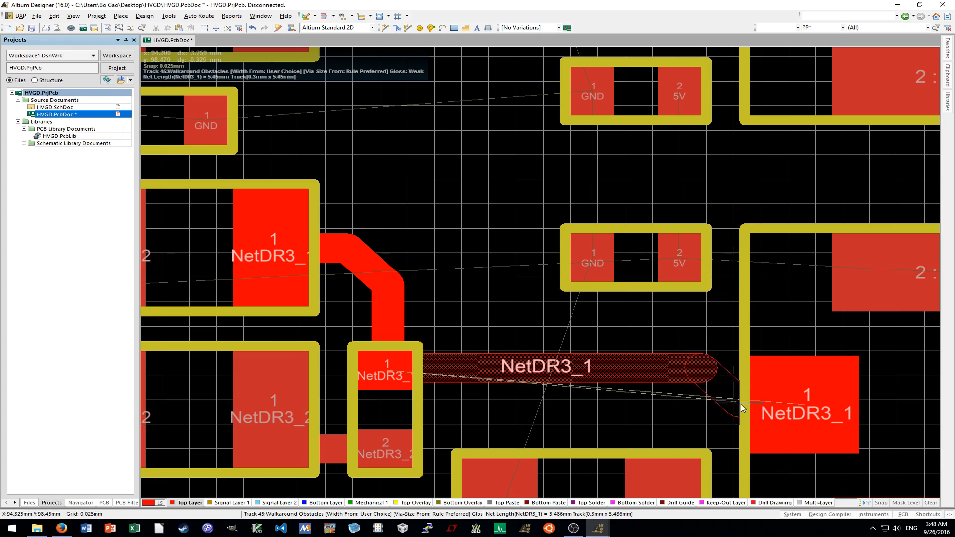
{"action": "left_click", "coordinate": [729, 402]}
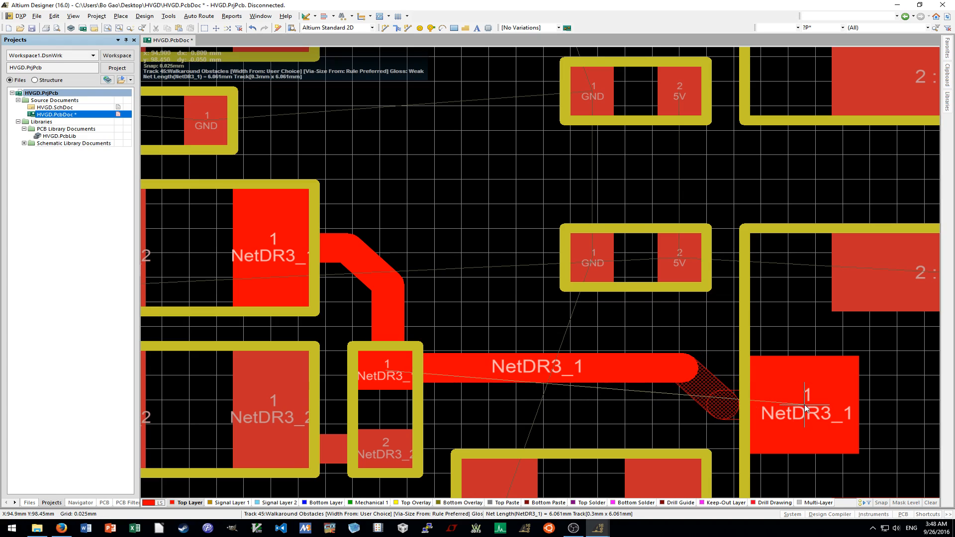
{"action": "left_click", "coordinate": [804, 405]}
{"action": "left_click", "coordinate": [805, 405]}
{"action": "right_click", "coordinate": [714, 405]}
Nudge the horizontal NetDR3_1 track segment slightly down to centre it on the small vertical part's pad 1.
{"action": "left_click", "coordinate": [711, 397]}
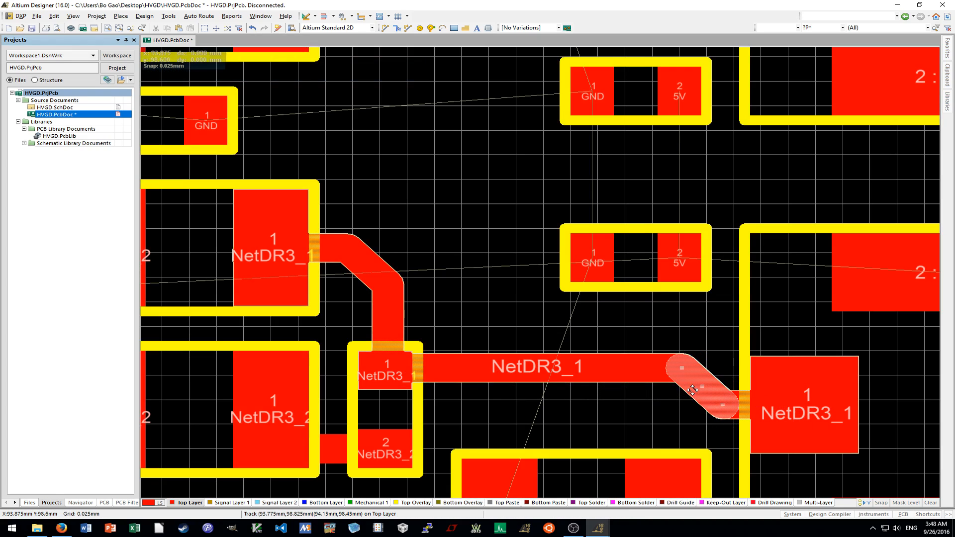
{"action": "left_click", "coordinate": [499, 332]}
{"action": "scroll", "coordinate": [499, 332], "scroll_direction": "up", "scroll_amount": 1, "text": "shift"}
{"action": "scroll", "coordinate": [520, 365], "scroll_direction": "up", "scroll_amount": 3, "text": "ctrl"}
{"action": "left_click", "coordinate": [521, 370]}
{"action": "left_click_drag", "start_coordinate": [521, 370], "coordinate": [521, 374]}
{"action": "scroll", "coordinate": [582, 316], "scroll_direction": "down", "scroll_amount": 1, "text": "shift"}
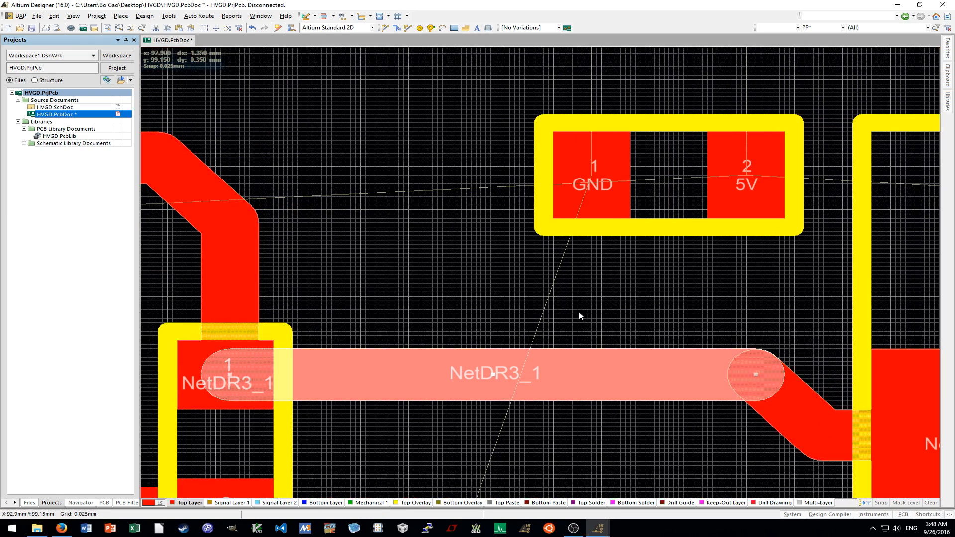
Adjust the diagonal NetDR3_1 segment between the NetRR5_2 part's pad 1 and the small vertical part.
{"action": "scroll", "coordinate": [568, 311], "scroll_direction": "up", "scroll_amount": 1, "text": "shift"}
{"action": "left_click", "coordinate": [511, 297]}
{"action": "scroll", "coordinate": [511, 296], "scroll_direction": "down", "scroll_amount": 2, "text": "ctrl"}
{"action": "scroll", "coordinate": [437, 245], "scroll_direction": "up", "scroll_amount": 2, "text": "ctrl"}
{"action": "left_click", "coordinate": [413, 248]}
{"action": "left_click_drag", "start_coordinate": [411, 248], "coordinate": [441, 251]}
{"action": "scroll", "coordinate": [441, 252], "scroll_direction": "down", "scroll_amount": 1, "text": "ctrl"}
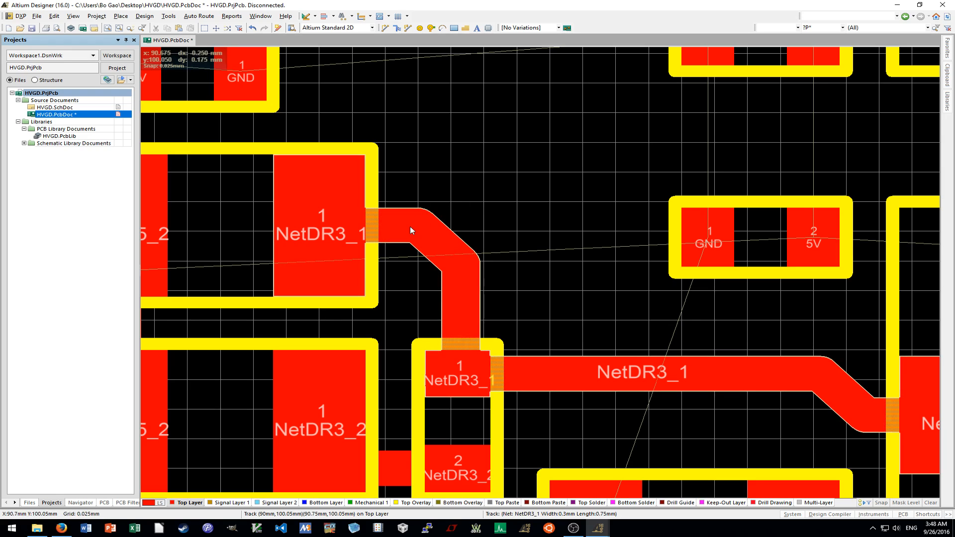
{"action": "scroll", "coordinate": [550, 300], "scroll_direction": "down", "scroll_amount": 1, "text": "ctrl"}
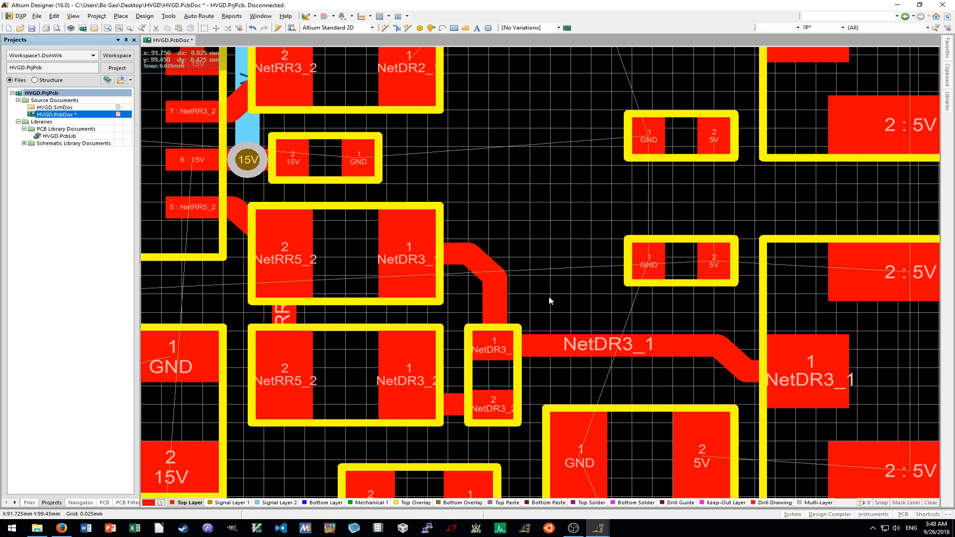
Route a vertical NetRR3_2 track on the top layer between pad 2 of the two stacked NetRR3_2 parts.
{"action": "scroll", "coordinate": [549, 299], "scroll_direction": "down", "scroll_amount": 1, "text": "ctrl"}
{"action": "scroll", "coordinate": [549, 301], "scroll_direction": "left", "scroll_amount": 1, "text": "shift"}
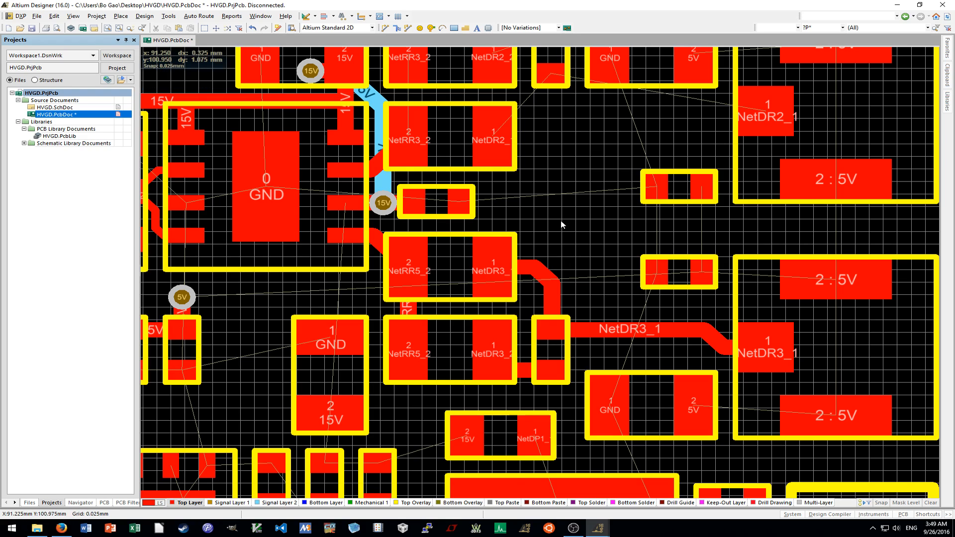
{"action": "scroll", "coordinate": [552, 224], "scroll_direction": "up", "scroll_amount": 4}
{"action": "scroll", "coordinate": [547, 225], "scroll_direction": "down", "scroll_amount": 2, "text": "ctrl"}
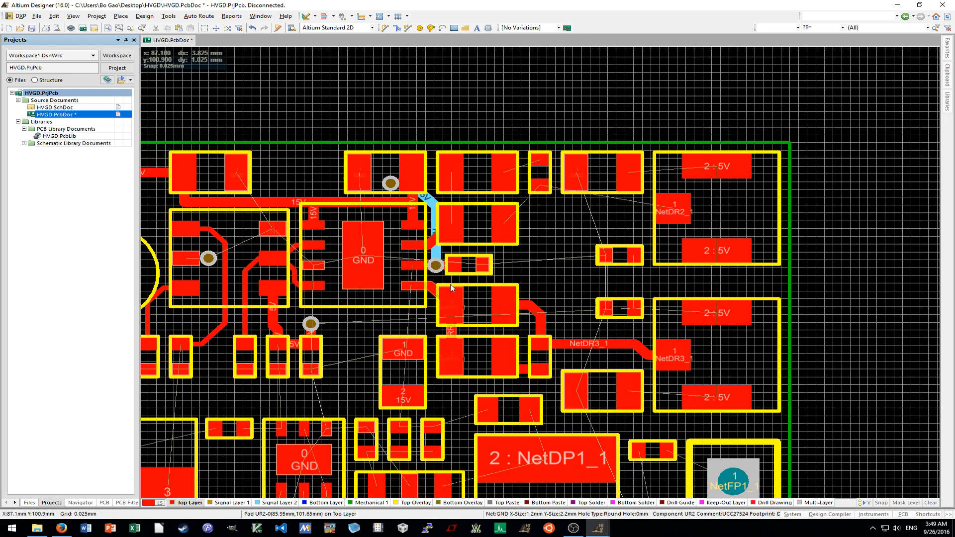
{"action": "scroll", "coordinate": [562, 271], "scroll_direction": "left", "scroll_amount": 1, "text": "shift"}
{"action": "scroll", "coordinate": [612, 272], "scroll_direction": "up", "scroll_amount": 1, "text": "ctrl"}
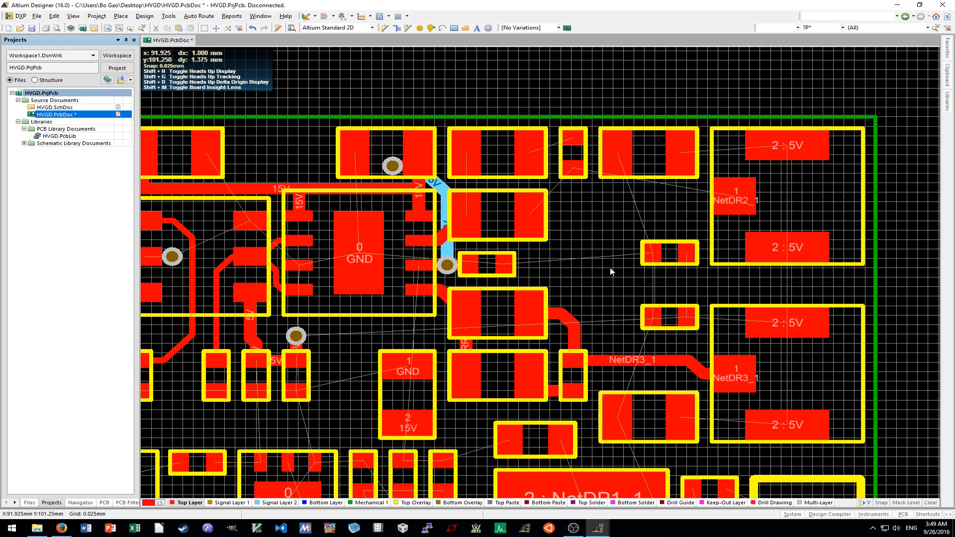
{"action": "key", "text": "ctrl+w"}
{"action": "scroll", "coordinate": [476, 152], "scroll_direction": "up", "scroll_amount": 3, "text": "ctrl"}
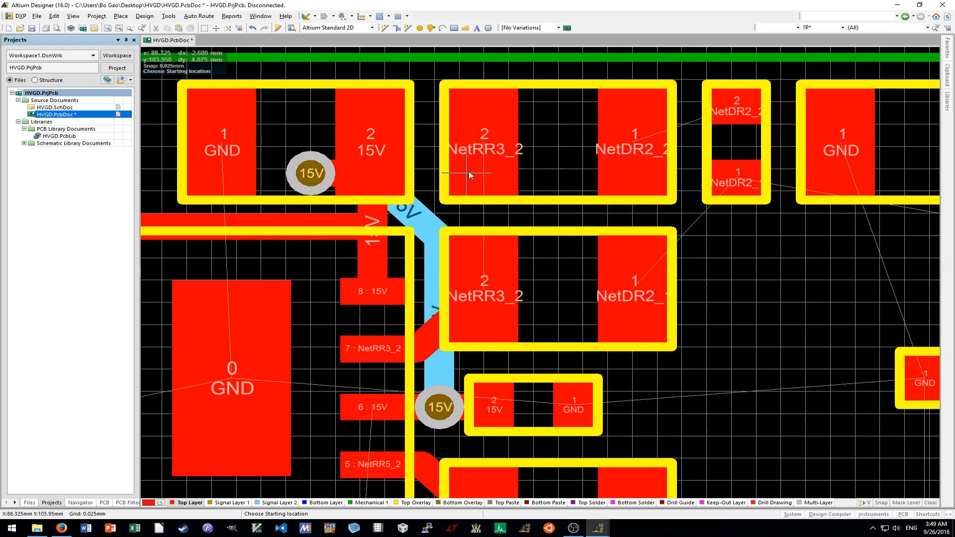
{"action": "left_click", "coordinate": [484, 145]}
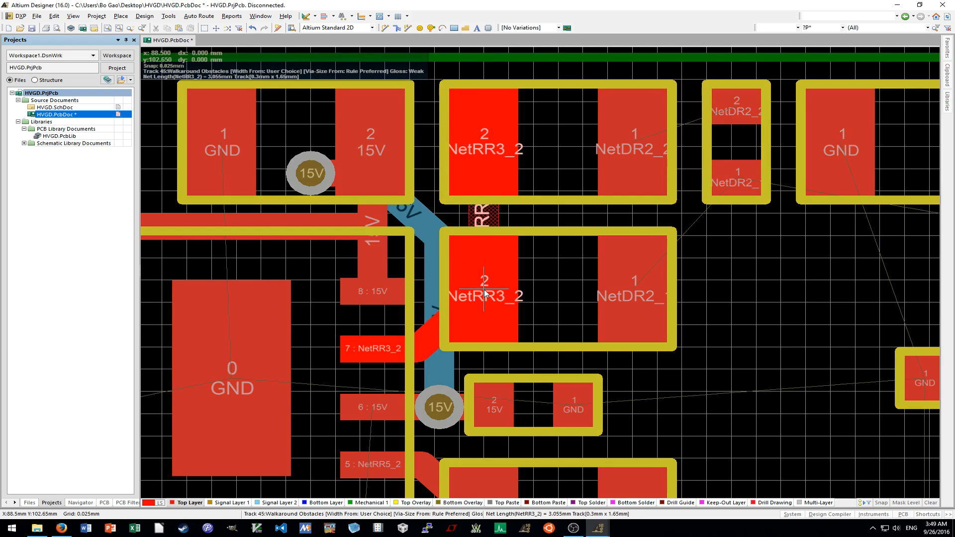
{"action": "key", "text": "Escape"}
Route a short NetDR2_2 track between the small vertical part's pad 2 and the adjacent upper part's pad 1.
{"action": "scroll", "coordinate": [561, 150], "scroll_direction": "down", "scroll_amount": 2, "text": "shift"}
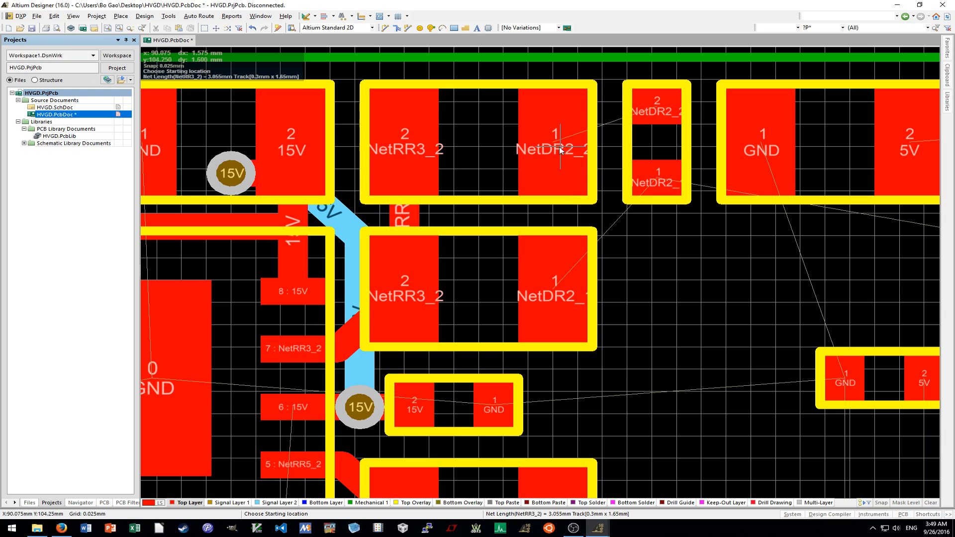
{"action": "scroll", "coordinate": [666, 102], "scroll_direction": "up", "scroll_amount": 1, "text": "ctrl"}
{"action": "left_click", "coordinate": [662, 111]}
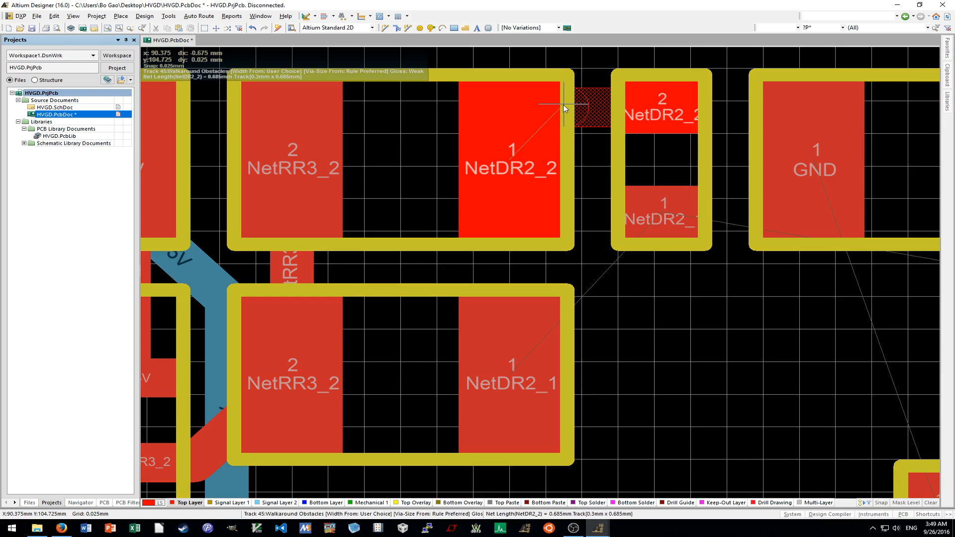
{"action": "left_click", "coordinate": [509, 110]}
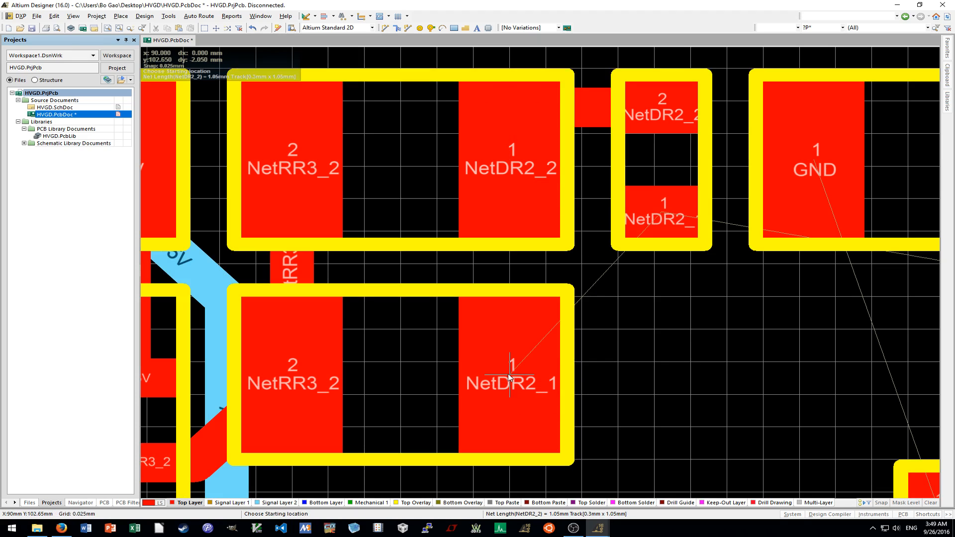
Route the NetDR2_1 track from the lower NetRR3_2 part's pad 1 to pad 1 of the large 5V component.
{"action": "scroll", "coordinate": [508, 375], "scroll_direction": "down", "scroll_amount": 2, "text": "ctrl"}
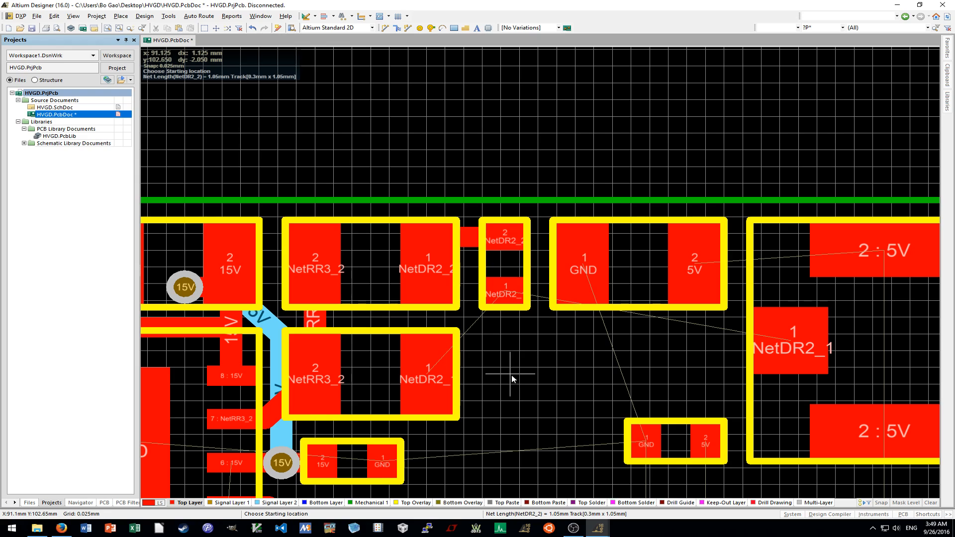
{"action": "left_click", "coordinate": [426, 376]}
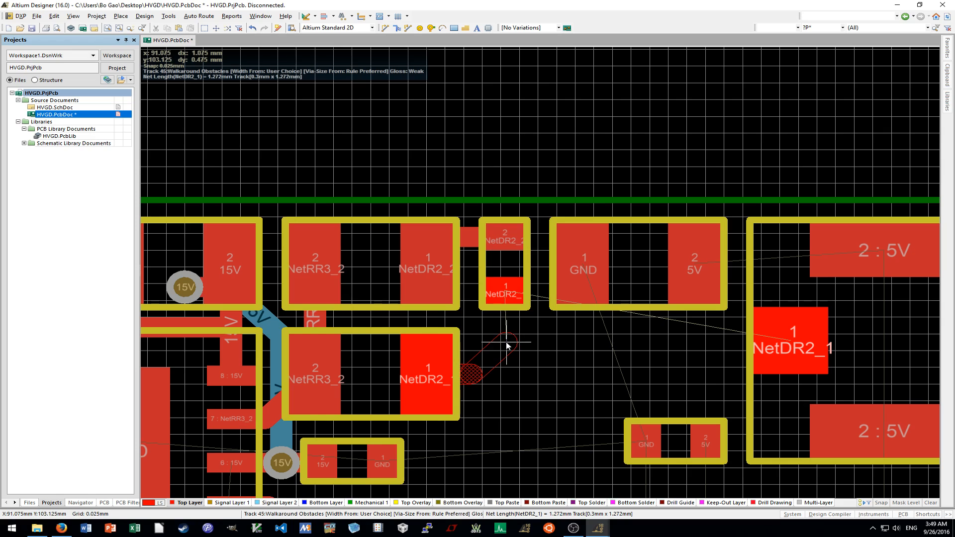
{"action": "left_click", "coordinate": [791, 343]}
Adjust the diagonal NetDR2_1 segment so its corner sits below the small vertical part's pad 1.
{"action": "scroll", "coordinate": [522, 346], "scroll_direction": "up", "scroll_amount": 2, "text": "ctrl"}
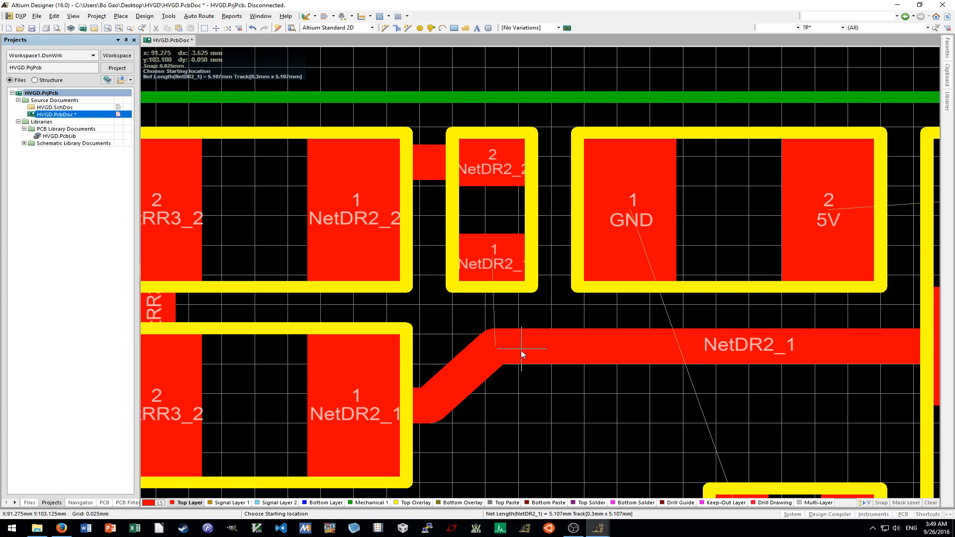
{"action": "scroll", "coordinate": [499, 365], "scroll_direction": "up", "scroll_amount": 2, "text": "ctrl"}
{"action": "left_click", "coordinate": [477, 362]}
{"action": "mouse_move", "coordinate": [470, 362]}
{"action": "left_mouse_down"}
{"action": "mouse_move", "coordinate": [461, 358]}
{"action": "mouse_move", "coordinate": [471, 360]}
{"action": "left_mouse_up"}
Connect the small vertical part's pad 1 to the NetDR2_1 track below it with a short vertical track.
{"action": "key", "text": "p"}
{"action": "key", "text": "t"}
{"action": "left_click", "coordinate": [503, 334]}
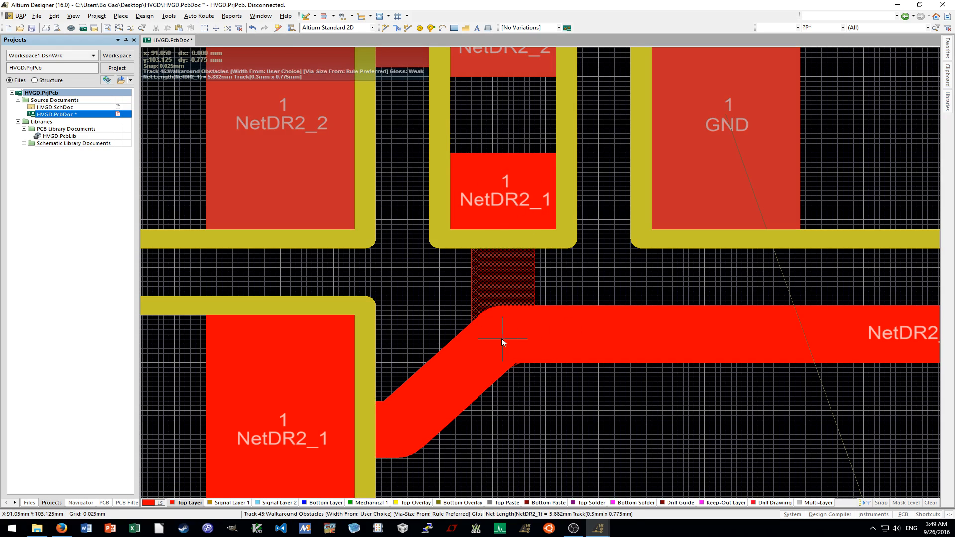
{"action": "key", "text": "Escape"}
Place two GND vias, one above the other, against pad 1 of the GND/5V part near the board's upper edge.
{"action": "scroll", "coordinate": [581, 390], "scroll_direction": "down", "scroll_amount": 5, "text": "ctrl"}
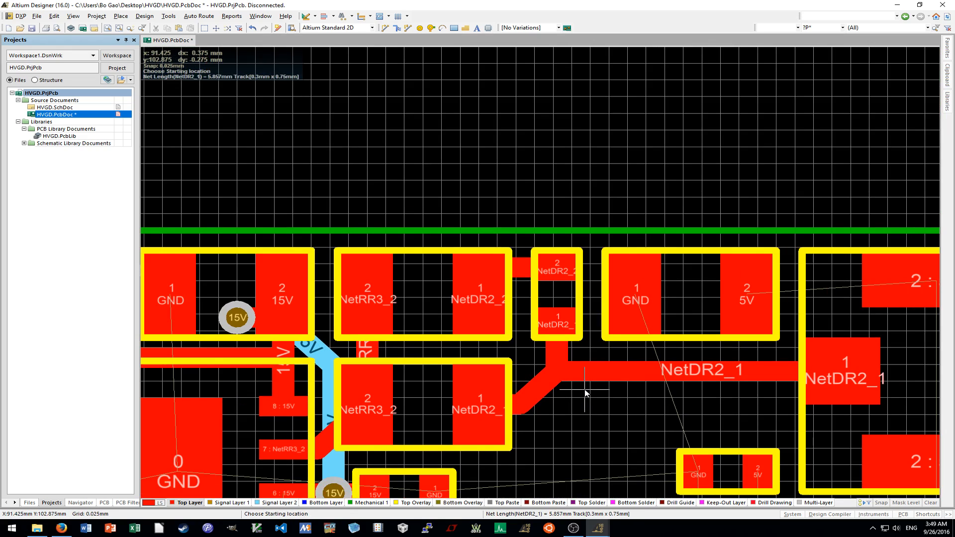
{"action": "scroll", "coordinate": [581, 398], "scroll_direction": "down", "scroll_amount": 3}
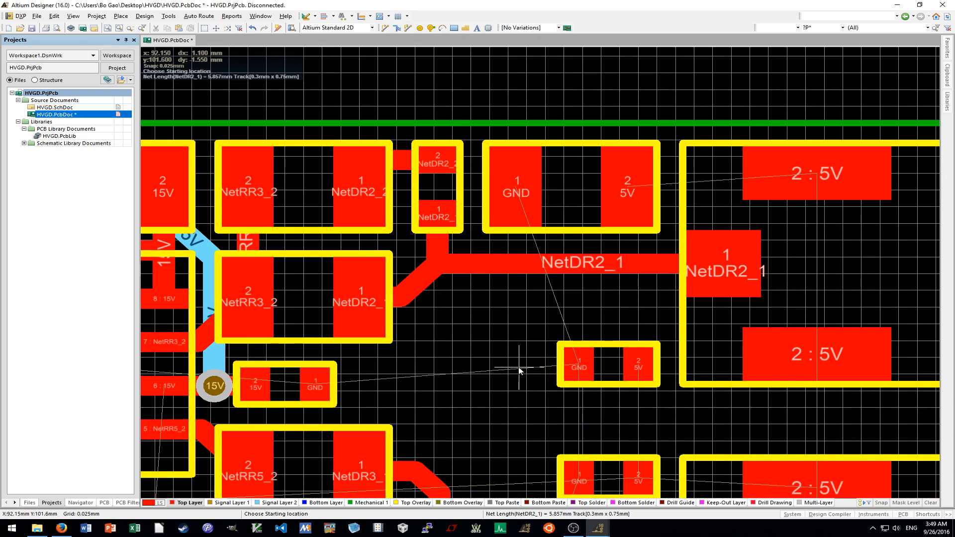
{"action": "scroll", "coordinate": [564, 166], "scroll_direction": "up", "scroll_amount": 3, "text": "ctrl"}
{"action": "key", "text": "p"}
{"action": "key", "text": "v"}
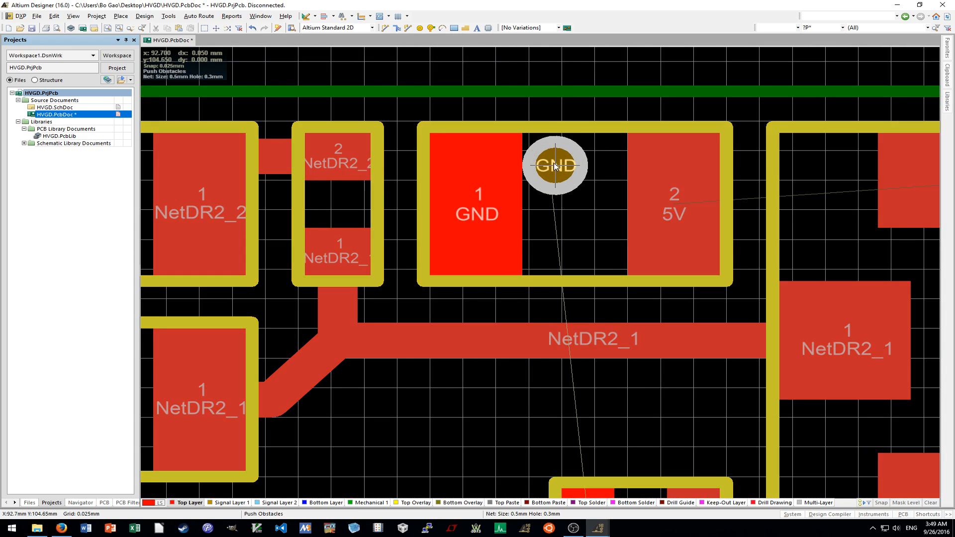
{"action": "left_click", "coordinate": [555, 166]}
{"action": "right_click", "coordinate": [558, 178]}
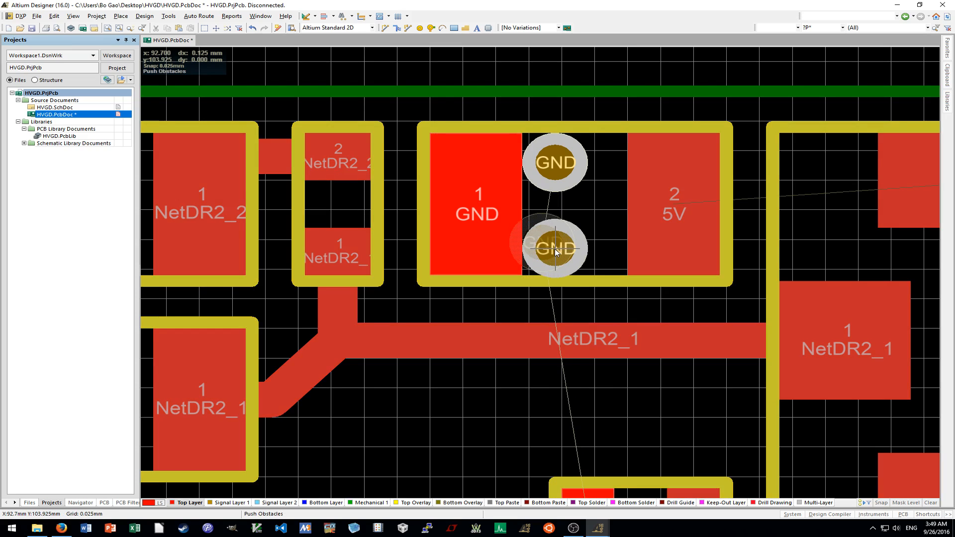
{"action": "left_click", "coordinate": [555, 245]}
{"action": "right_click", "coordinate": [556, 245]}
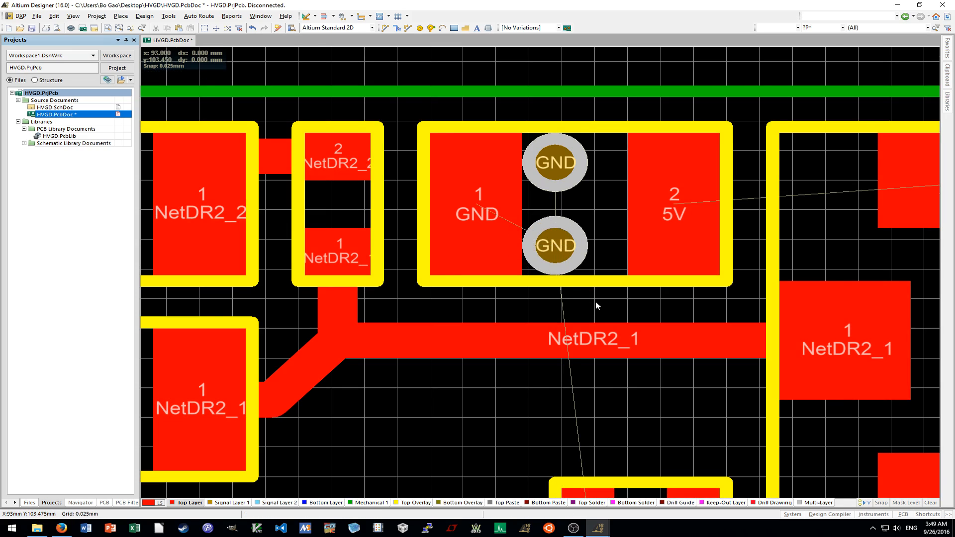
Place GND vias above pad 1 of the upper small GND/5V part and below pad 1 of the lower one.
{"action": "scroll", "coordinate": [595, 301], "scroll_direction": "down", "scroll_amount": 5, "text": "ctrl"}
{"action": "scroll", "coordinate": [602, 288], "scroll_direction": "up", "scroll_amount": 3, "text": "ctrl"}
{"action": "scroll", "coordinate": [606, 273], "scroll_direction": "down", "scroll_amount": 4}
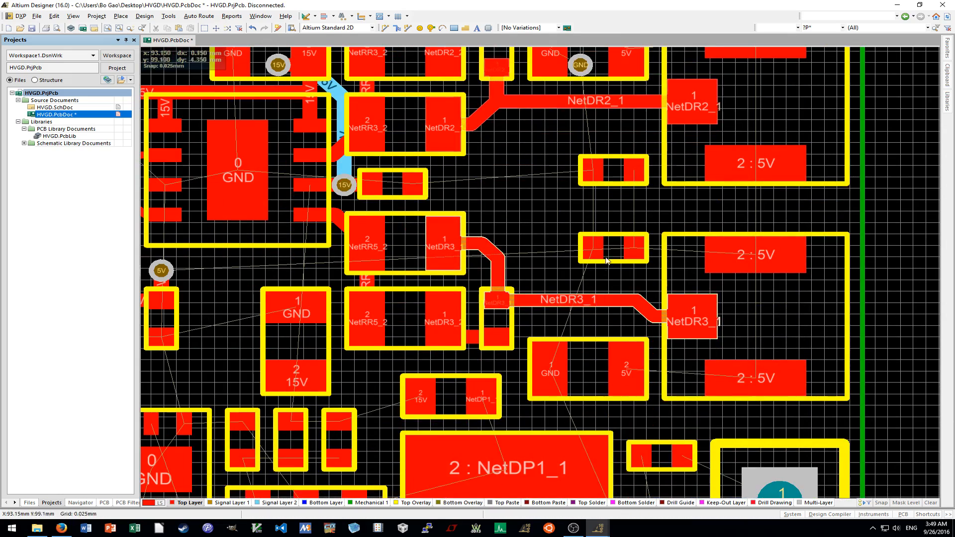
{"action": "scroll", "coordinate": [565, 159], "scroll_direction": "up", "scroll_amount": 3, "text": "ctrl"}
{"action": "key", "text": "p"}
{"action": "key", "text": "v"}
{"action": "scroll", "coordinate": [572, 192], "scroll_direction": "down", "scroll_amount": 3, "text": "ctrl"}
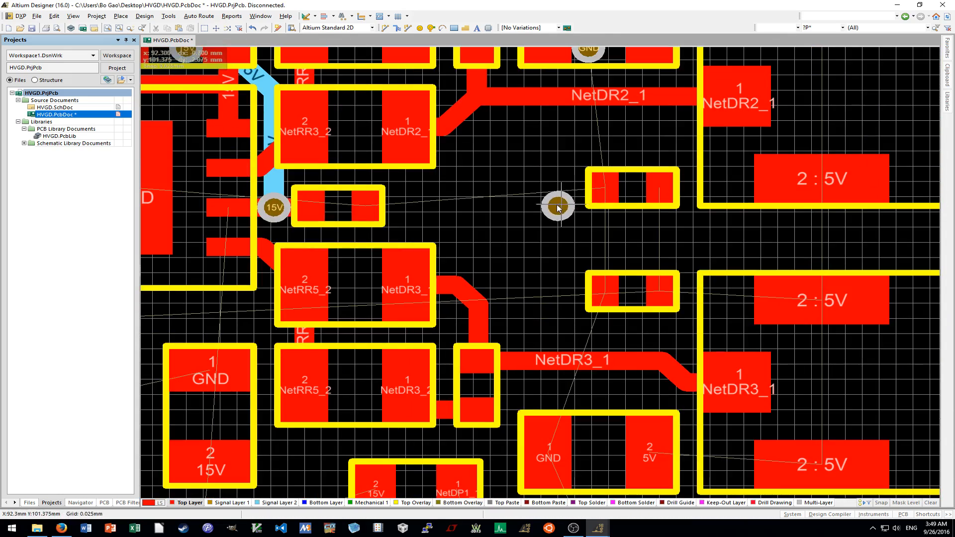
{"action": "scroll", "coordinate": [609, 222], "scroll_direction": "up", "scroll_amount": 4, "text": "ctrl"}
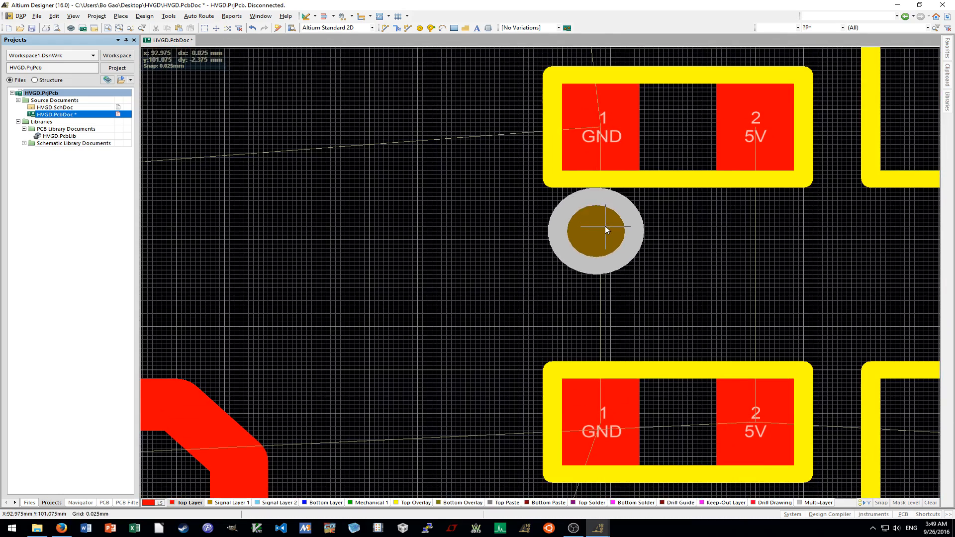
{"action": "scroll", "coordinate": [606, 226], "scroll_direction": "down", "scroll_amount": 2, "text": "ctrl"}
{"action": "scroll", "coordinate": [606, 226], "scroll_direction": "down", "scroll_amount": 1, "text": "ctrl"}
{"action": "scroll", "coordinate": [610, 317], "scroll_direction": "up", "scroll_amount": 3, "text": "ctrl"}
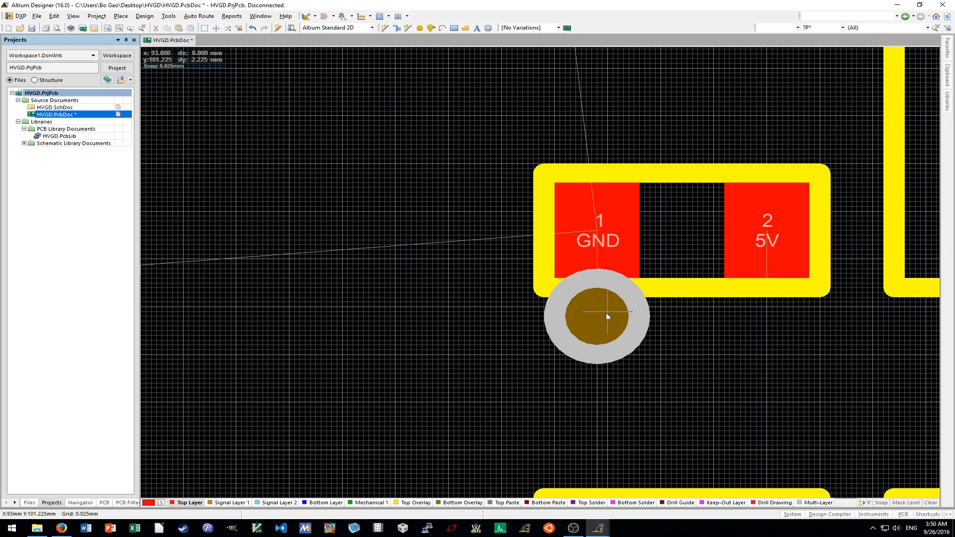
{"action": "left_click_drag", "start_coordinate": [605, 321], "coordinate": [598, 124]}
{"action": "scroll", "coordinate": [600, 339], "scroll_direction": "down", "scroll_amount": 3}
{"action": "scroll", "coordinate": [598, 133], "scroll_direction": "down", "scroll_amount": 3, "text": "ctrl"}
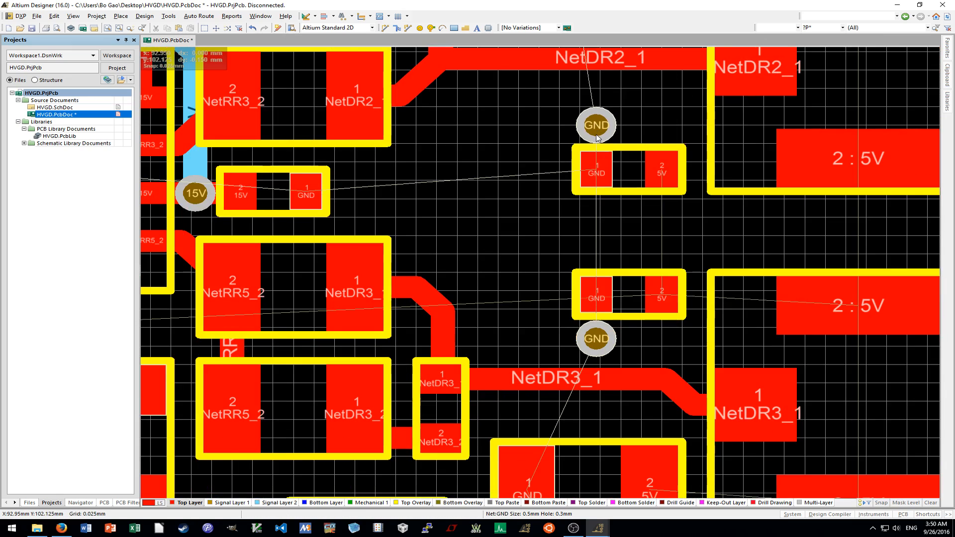
Place a GND via just outside pad 1 of the small 15V/GND part and shift it into position.
{"action": "scroll", "coordinate": [597, 138], "scroll_direction": "down", "scroll_amount": 2, "text": "ctrl"}
{"action": "scroll", "coordinate": [584, 222], "scroll_direction": "up", "scroll_amount": 1}
{"action": "scroll", "coordinate": [584, 223], "scroll_direction": "up", "scroll_amount": 1, "text": "ctrl"}
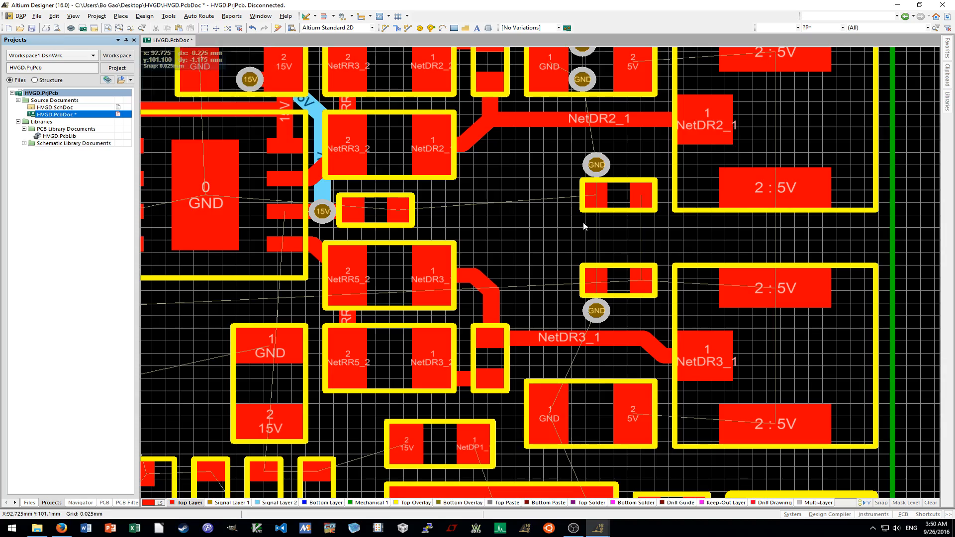
{"action": "key", "text": "p"}
{"action": "key", "text": "v"}
{"action": "scroll", "coordinate": [420, 214], "scroll_direction": "up", "scroll_amount": 2, "text": "ctrl"}
{"action": "left_click", "coordinate": [420, 214]}
{"action": "right_click", "coordinate": [420, 214]}
{"action": "scroll", "coordinate": [419, 214], "scroll_direction": "up", "scroll_amount": 1, "text": "ctrl"}
{"action": "left_click_drag", "start_coordinate": [417, 213], "coordinate": [467, 213]}
{"action": "scroll", "coordinate": [467, 212], "scroll_direction": "down", "scroll_amount": 4, "text": "ctrl"}
{"action": "scroll", "coordinate": [469, 214], "scroll_direction": "down", "scroll_amount": 3, "text": "ctrl"}
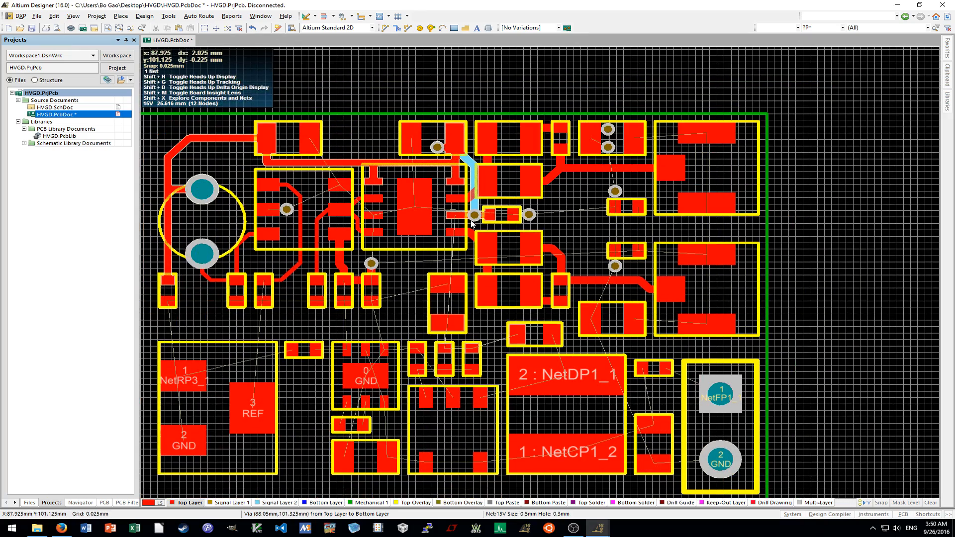
Move the GND vias of the two small GND/5V parts beside their pad 1, level with each part.
{"action": "scroll", "coordinate": [471, 223], "scroll_direction": "up", "scroll_amount": 5, "text": "ctrl"}
{"action": "left_click_drag", "start_coordinate": [667, 217], "coordinate": [635, 223]}
{"action": "scroll", "coordinate": [634, 216], "scroll_direction": "up", "scroll_amount": 4, "text": "ctrl"}
{"action": "scroll", "coordinate": [635, 222], "scroll_direction": "down", "scroll_amount": 3}
{"action": "left_click_drag", "start_coordinate": [709, 377], "coordinate": [635, 297]}
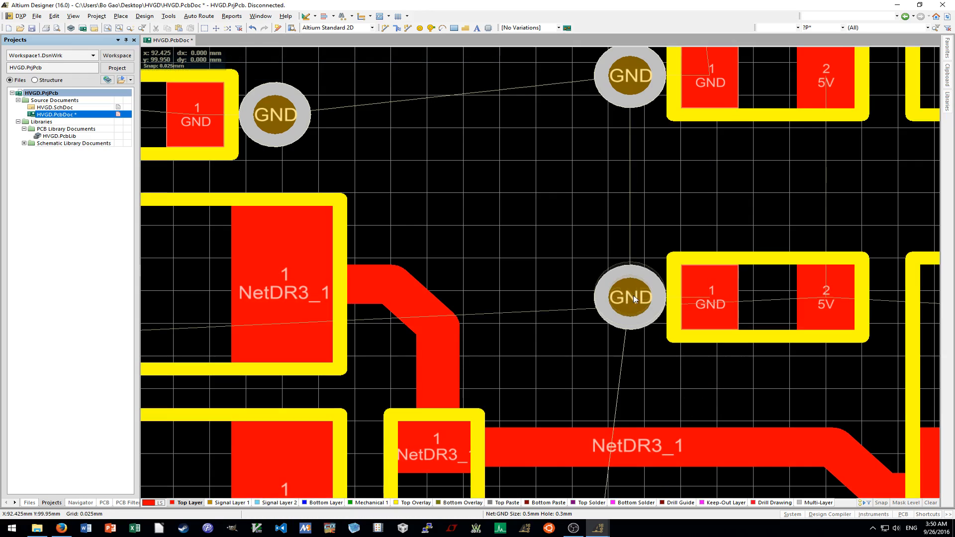
{"action": "scroll", "coordinate": [633, 294], "scroll_direction": "down", "scroll_amount": 5, "text": "ctrl"}
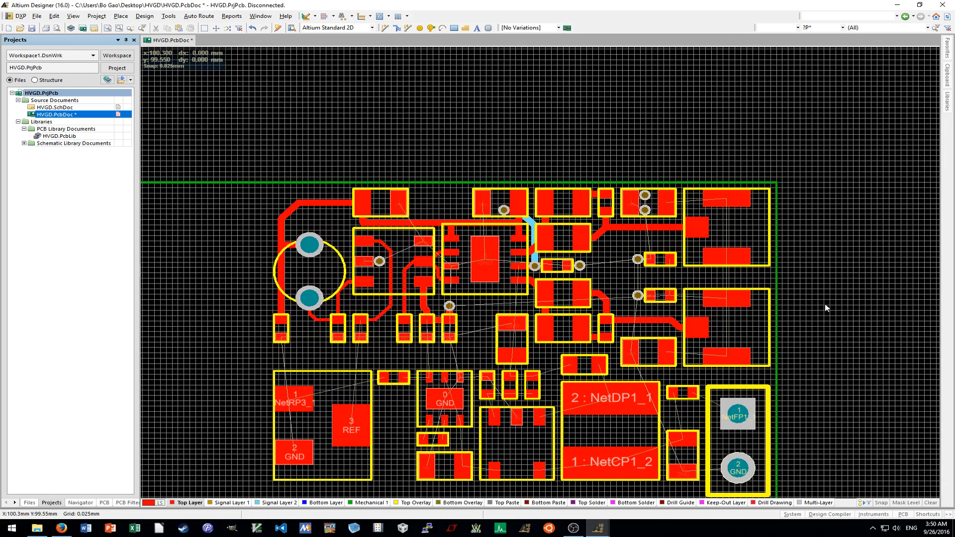
{"action": "scroll", "coordinate": [823, 305], "scroll_direction": "right", "scroll_amount": 2, "text": "shift"}
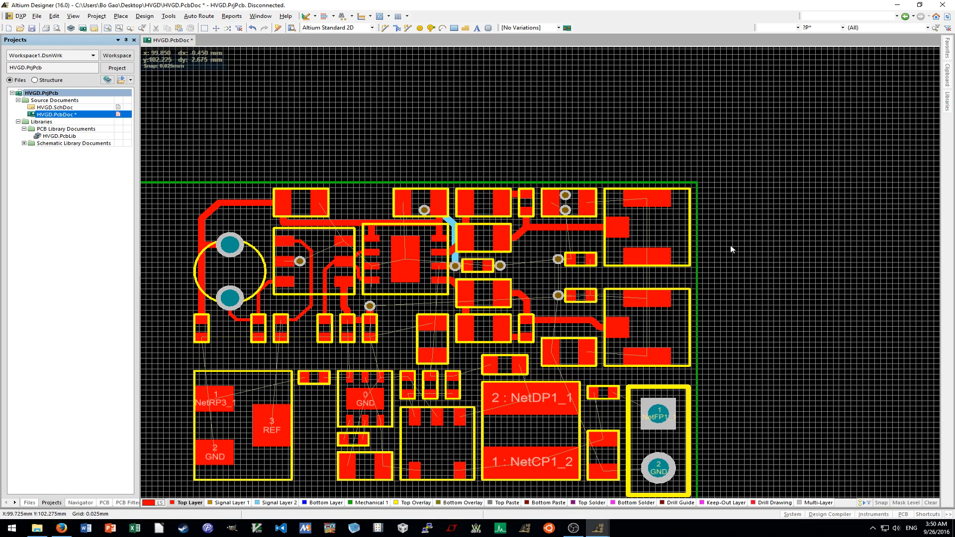
{"action": "scroll", "coordinate": [731, 250], "scroll_direction": "up", "scroll_amount": 1}
{"action": "scroll", "coordinate": [786, 249], "scroll_direction": "up", "scroll_amount": 1, "text": "ctrl"}
{"action": "scroll", "coordinate": [786, 251], "scroll_direction": "down", "scroll_amount": 1, "text": "ctrl"}
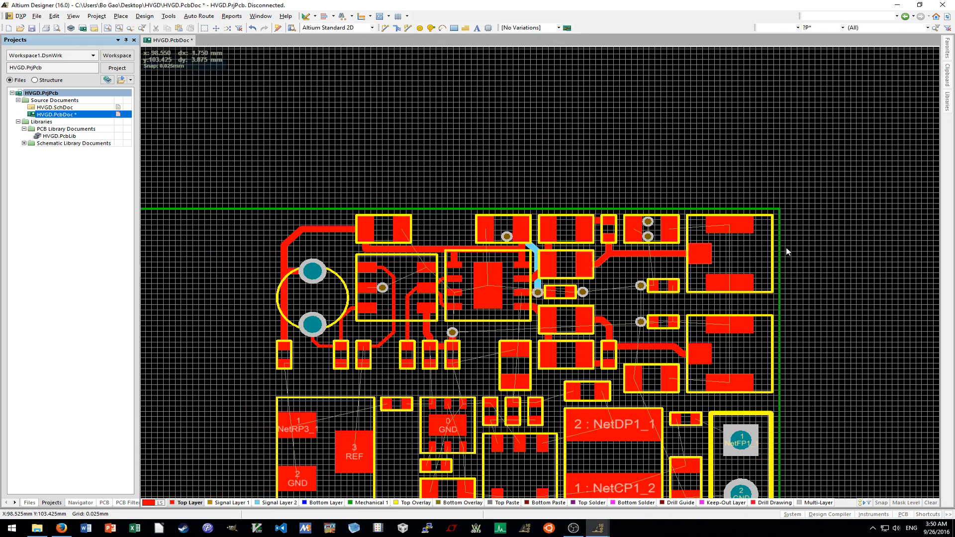
{"action": "scroll", "coordinate": [785, 247], "scroll_direction": "right", "scroll_amount": 1, "text": "shift"}
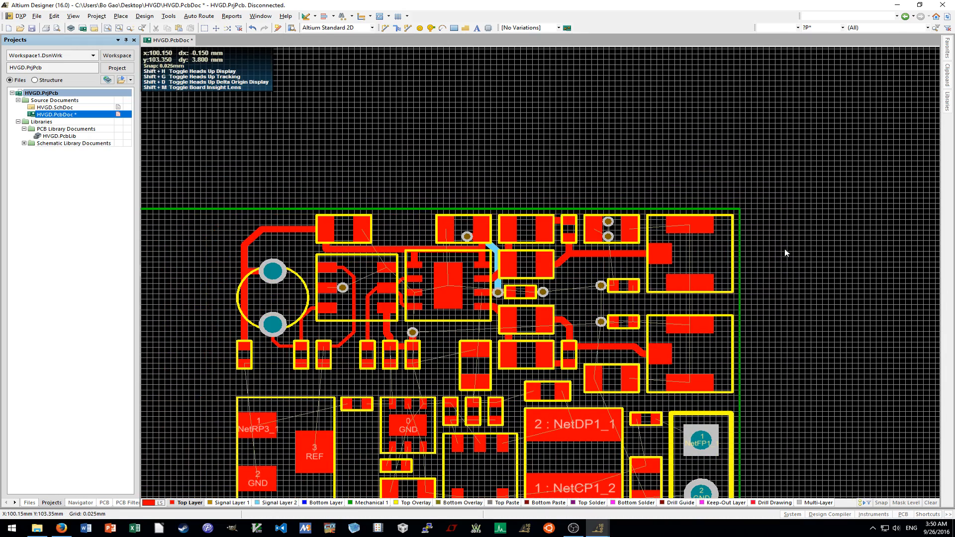
{"action": "key", "text": "p"}
{"action": "key", "text": "v"}
{"action": "scroll", "coordinate": [784, 251], "scroll_direction": "up", "scroll_amount": 2, "text": "ctrl"}
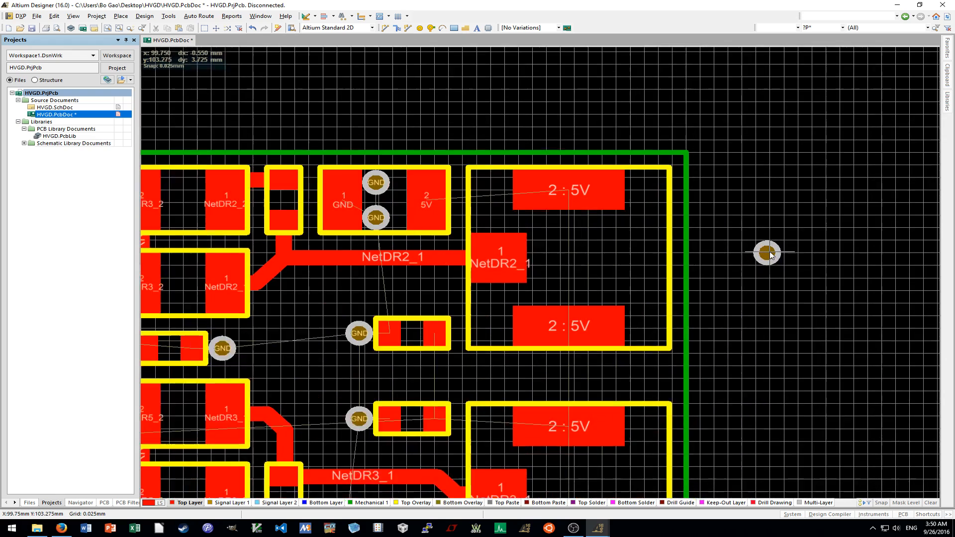
{"action": "scroll", "coordinate": [769, 254], "scroll_direction": "up", "scroll_amount": 1, "text": "ctrl"}
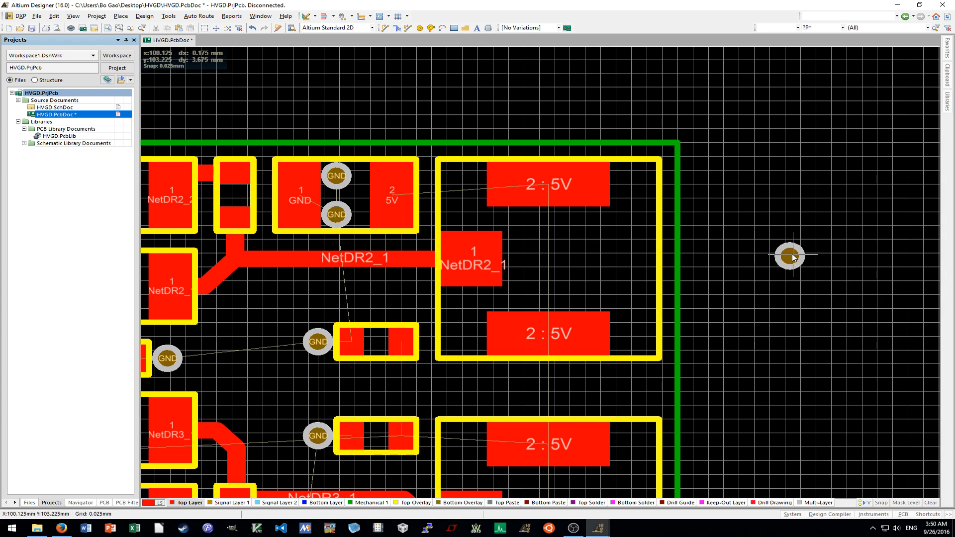
{"action": "scroll", "coordinate": [793, 259], "scroll_direction": "down", "scroll_amount": 3, "text": "ctrl"}
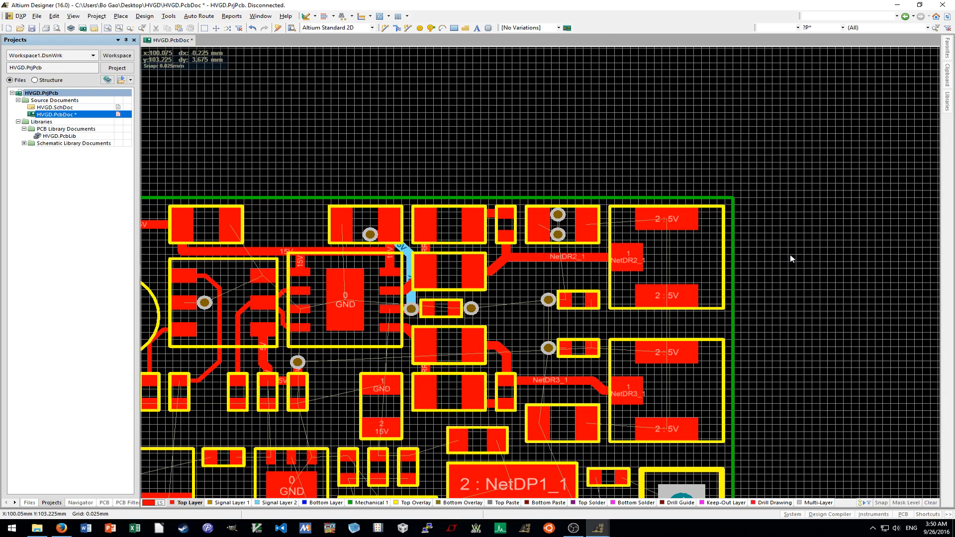
Place an area fill about 4.65 by 0.8 mm from the top GND/5V part's pad 2 across the NetDR2_1 connector's upper 5V pad.
{"action": "scroll", "coordinate": [791, 258], "scroll_direction": "down", "scroll_amount": 1, "text": "ctrl"}
{"action": "scroll", "coordinate": [791, 258], "scroll_direction": "down", "scroll_amount": 1}
{"action": "scroll", "coordinate": [791, 258], "scroll_direction": "up", "scroll_amount": 3, "text": "ctrl"}
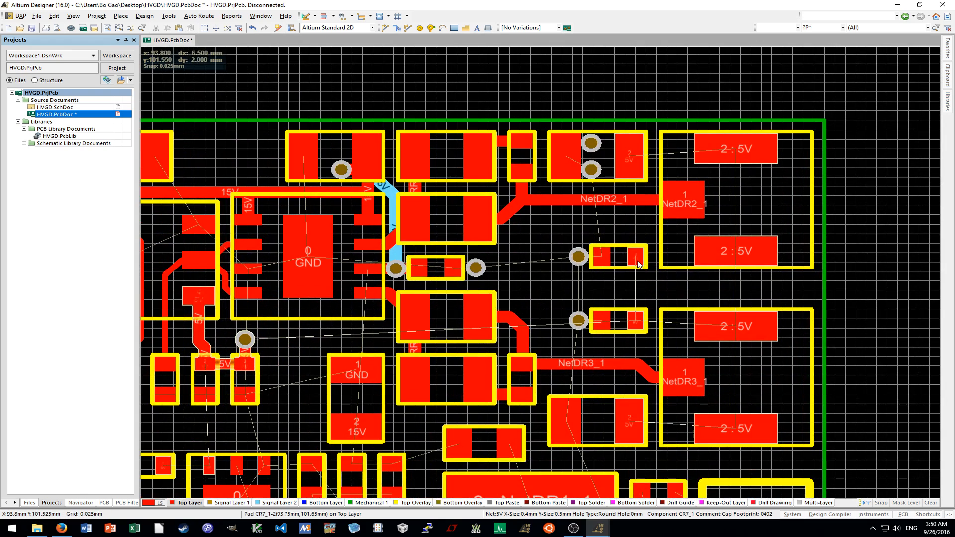
{"action": "scroll", "coordinate": [639, 264], "scroll_direction": "up", "scroll_amount": 1, "text": "ctrl"}
{"action": "scroll", "coordinate": [639, 264], "scroll_direction": "right", "scroll_amount": 1, "text": "shift"}
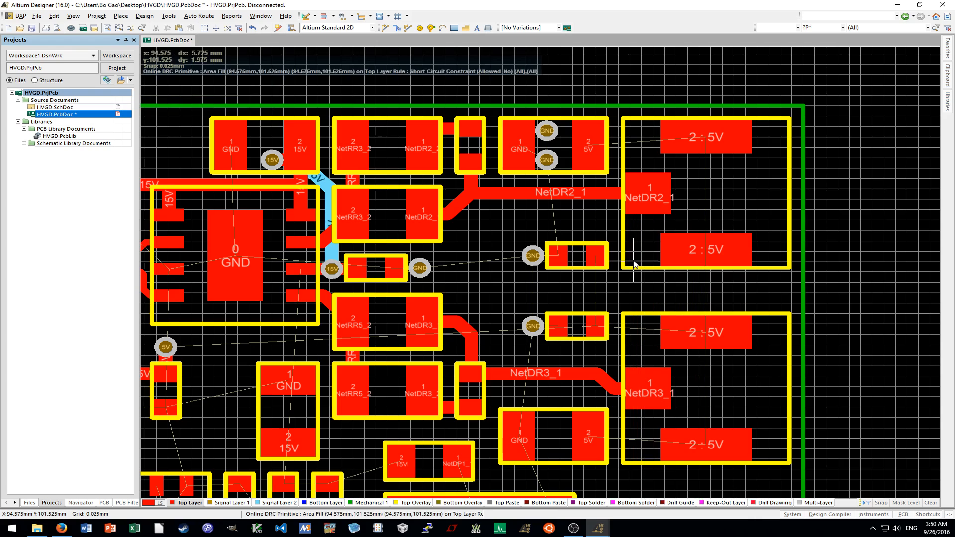
{"action": "scroll", "coordinate": [714, 174], "scroll_direction": "up", "scroll_amount": 2}
{"action": "scroll", "coordinate": [716, 201], "scroll_direction": "up", "scroll_amount": 4, "text": "ctrl"}
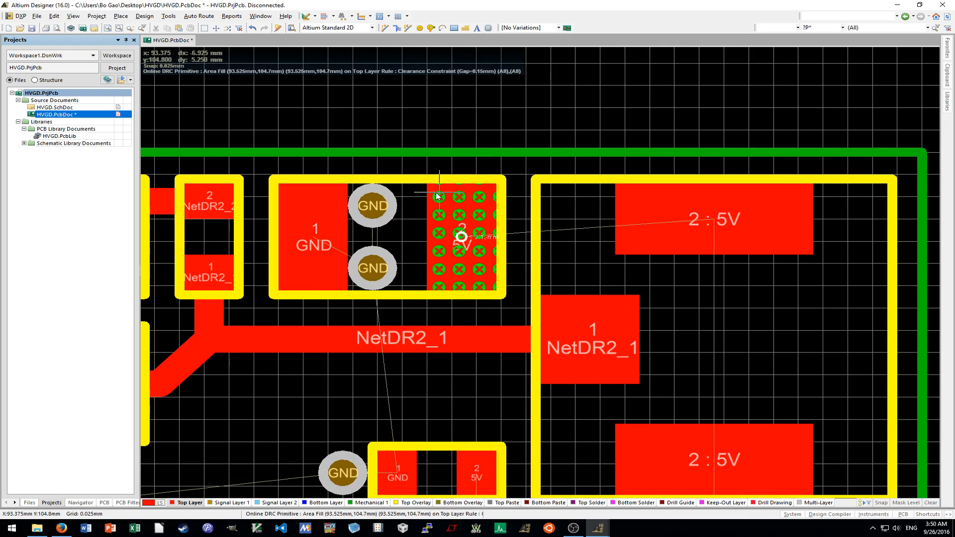
{"action": "left_click", "coordinate": [426, 184]}
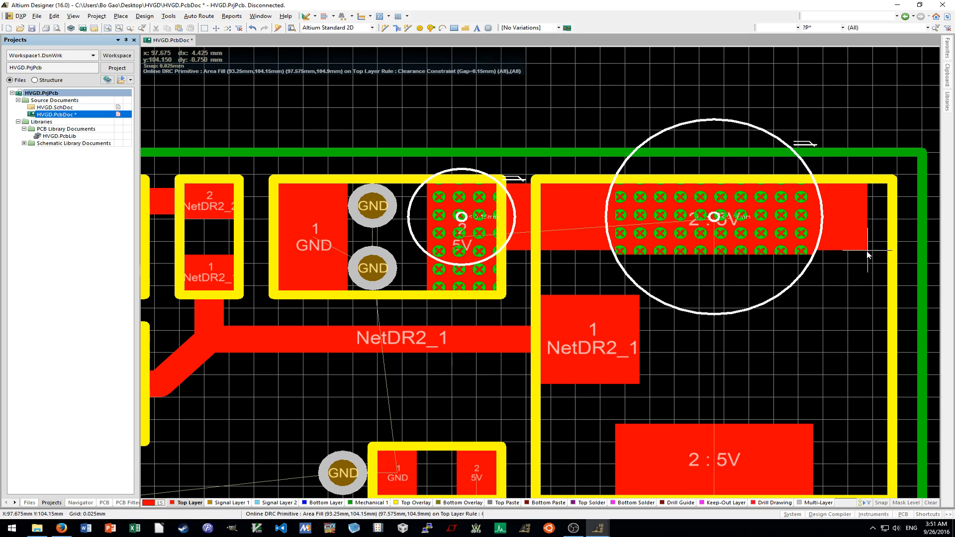
{"action": "left_click", "coordinate": [888, 256]}
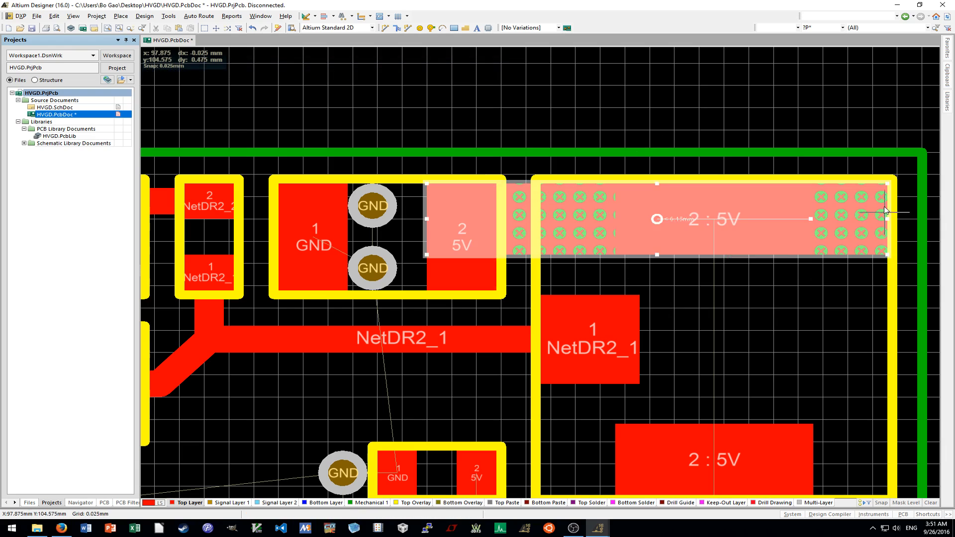
Place an area fill about 4.3 by 0.8 mm from the upper small GND/5V part's pad 2 across the NetDR2_1 connector's lower 5V pad.
{"action": "scroll", "coordinate": [483, 286], "scroll_direction": "down", "scroll_amount": 3}
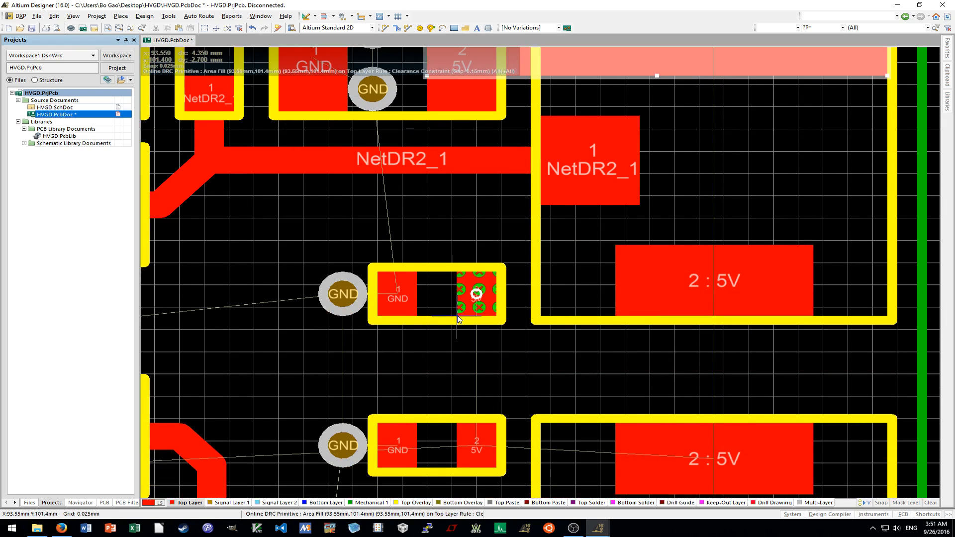
{"action": "left_click", "coordinate": [888, 248]}
{"action": "scroll", "coordinate": [876, 254], "scroll_direction": "up", "scroll_amount": 3}
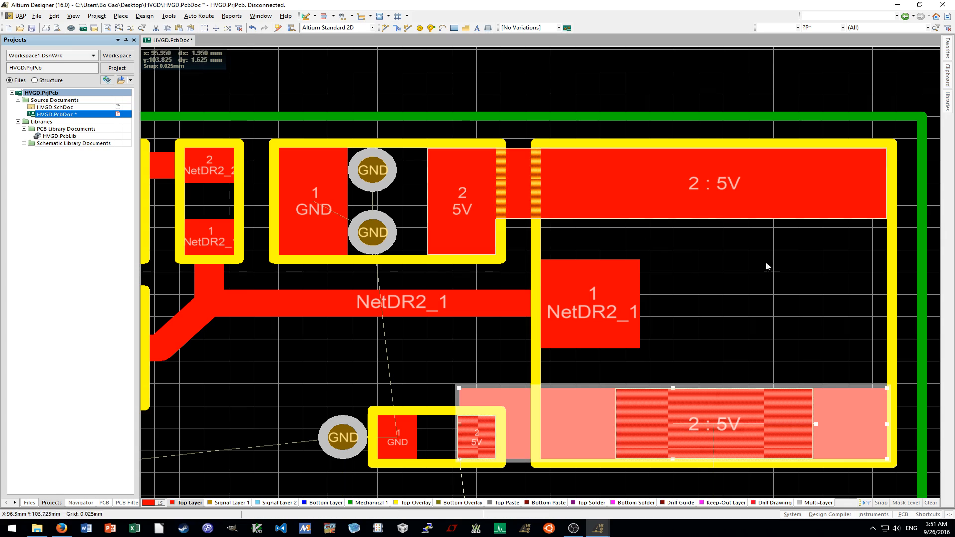
Join the two 5V fills on the NetDR2_1 connector with an area fill about 2.35 by 3.5 mm beside its pad 1.
{"action": "scroll", "coordinate": [906, 261], "scroll_direction": "down", "scroll_amount": 2, "text": "ctrl"}
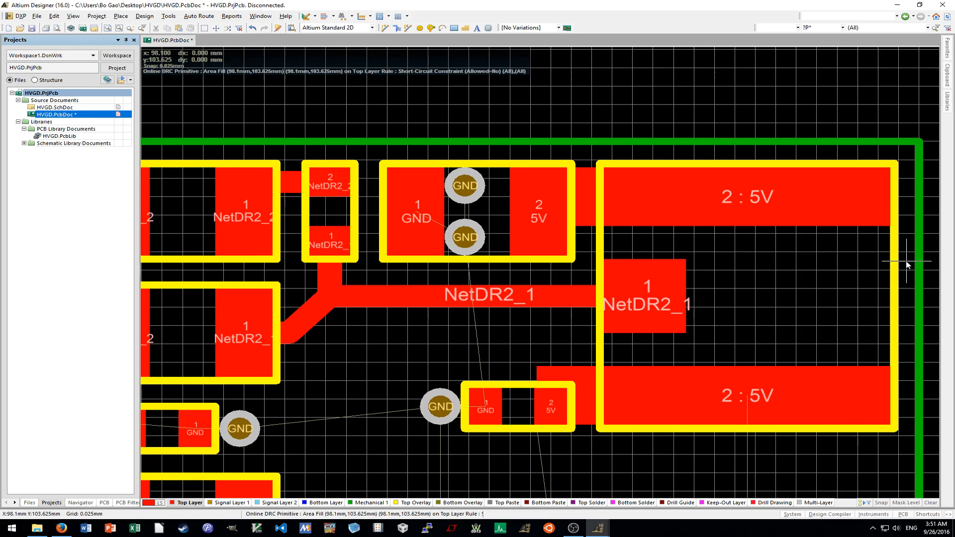
{"action": "scroll", "coordinate": [770, 166], "scroll_direction": "up", "scroll_amount": 2, "text": "ctrl"}
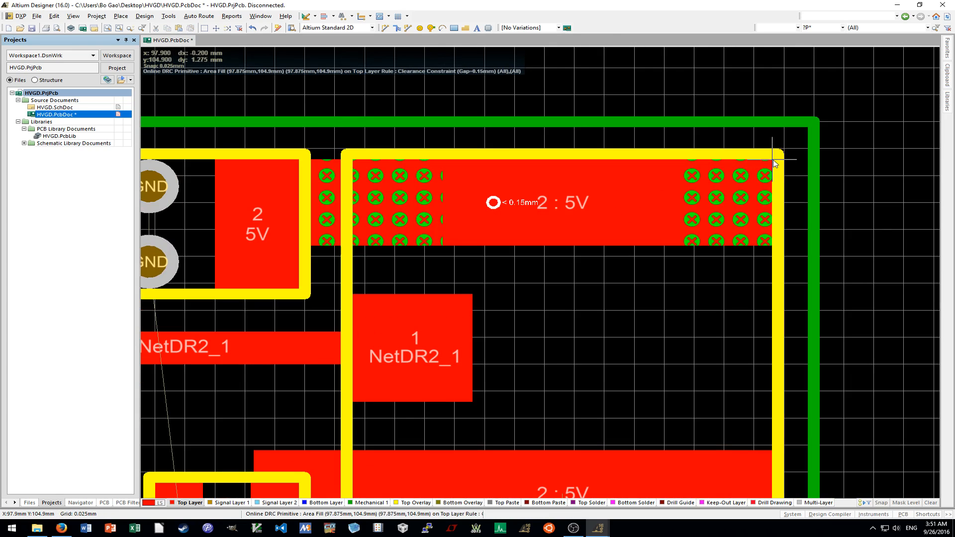
{"action": "left_click", "coordinate": [775, 164]}
{"action": "scroll", "coordinate": [687, 234], "scroll_direction": "down", "scroll_amount": 3}
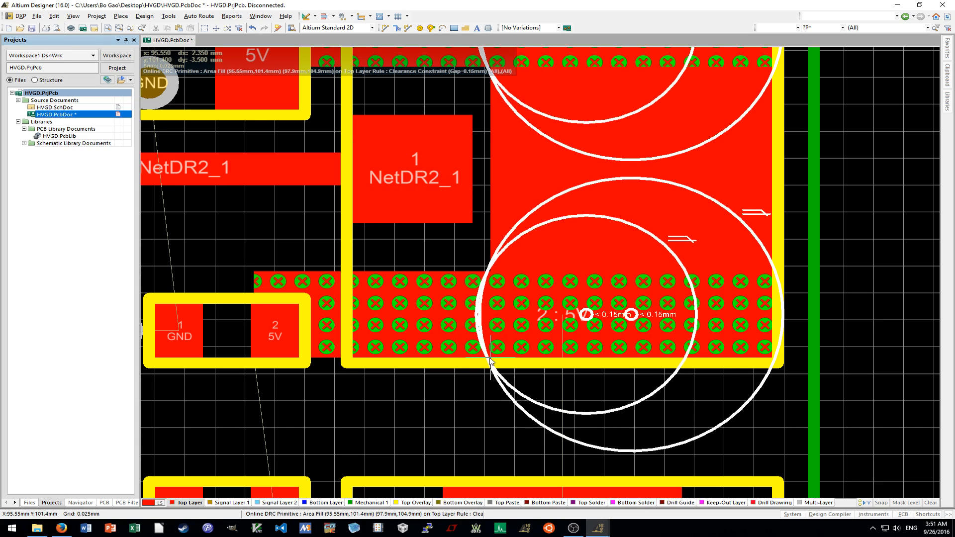
{"action": "left_click", "coordinate": [490, 358]}
{"action": "scroll", "coordinate": [595, 321], "scroll_direction": "down", "scroll_amount": 2, "text": "ctrl"}
{"action": "right_click", "coordinate": [837, 343]}
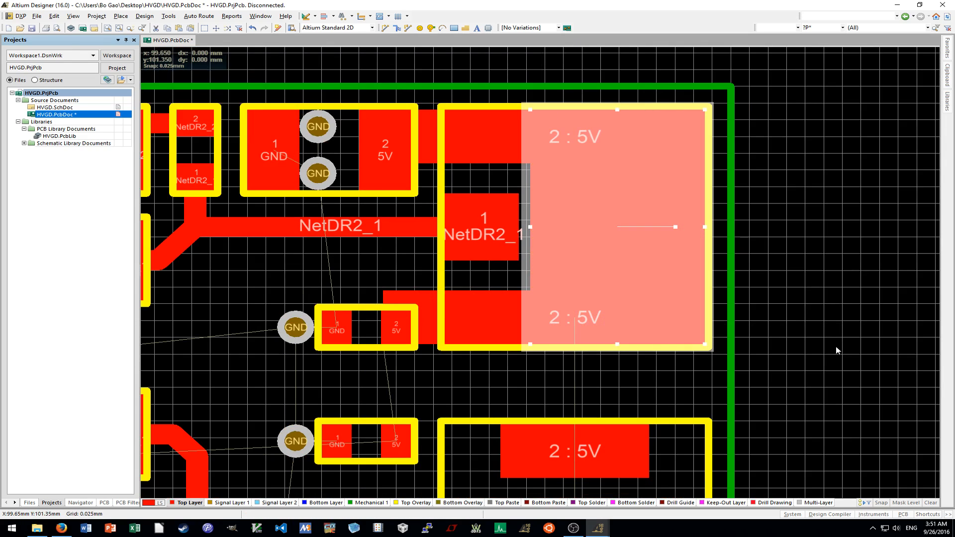
Stretch the lower 5V fill's left edge to line up with pad 2 of the upper small GND/5V part.
{"action": "left_click", "coordinate": [836, 350]}
{"action": "scroll", "coordinate": [444, 304], "scroll_direction": "up", "scroll_amount": 4, "text": "ctrl"}
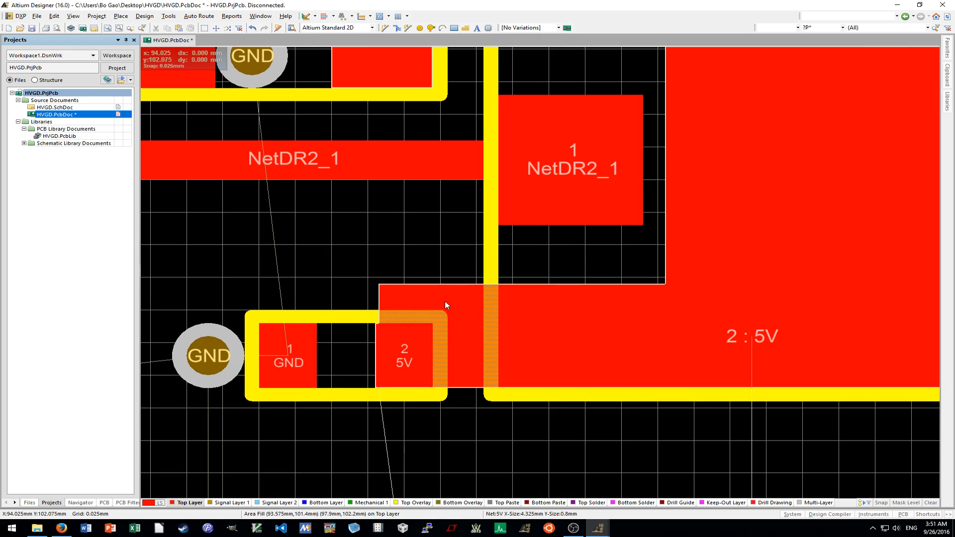
{"action": "left_click", "coordinate": [445, 304]}
{"action": "left_click_drag", "start_coordinate": [375, 335], "coordinate": [375, 336]}
{"action": "left_click", "coordinate": [333, 280]}
{"action": "scroll", "coordinate": [333, 279], "scroll_direction": "down", "scroll_amount": 3, "text": "ctrl"}
{"action": "scroll", "coordinate": [337, 282], "scroll_direction": "up", "scroll_amount": 1, "text": "shift"}
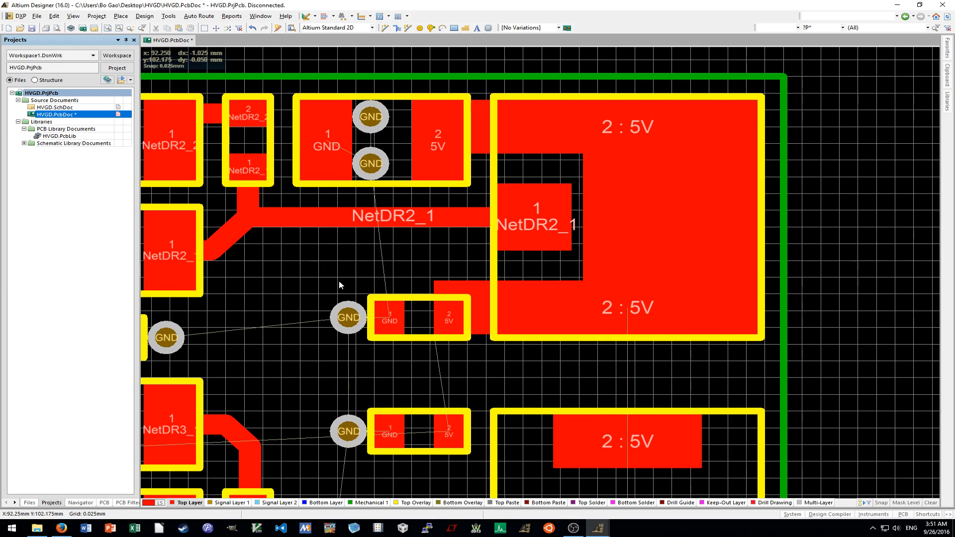
Paste a via onto the 5V fill just outside pad 2 of the upper small GND/5V part.
{"action": "scroll", "coordinate": [350, 279], "scroll_direction": "down", "scroll_amount": 1}
{"action": "key", "text": "ctrl+v"}
{"action": "scroll", "coordinate": [466, 248], "scroll_direction": "up", "scroll_amount": 2, "text": "ctrl"}
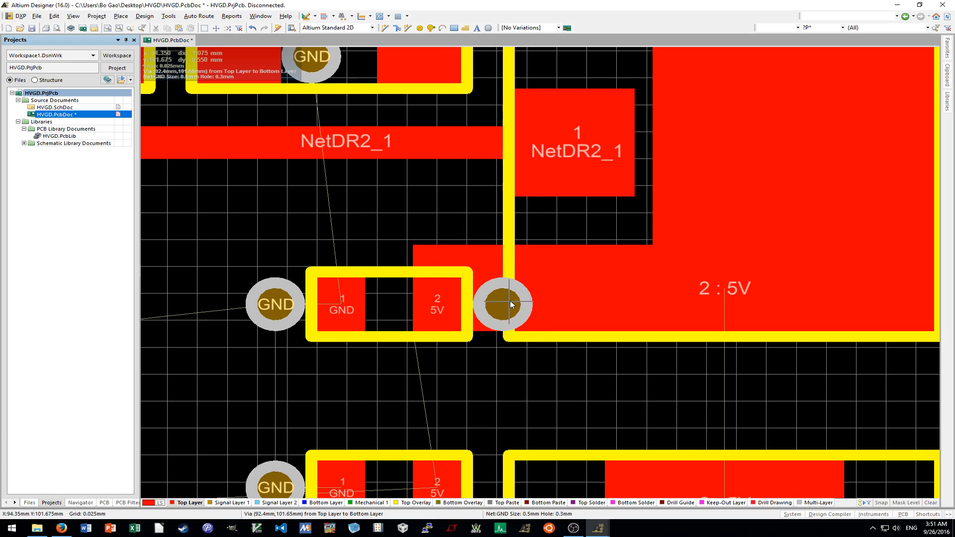
{"action": "left_click", "coordinate": [510, 300]}
{"action": "scroll", "coordinate": [510, 300], "scroll_direction": "down", "scroll_amount": 1}
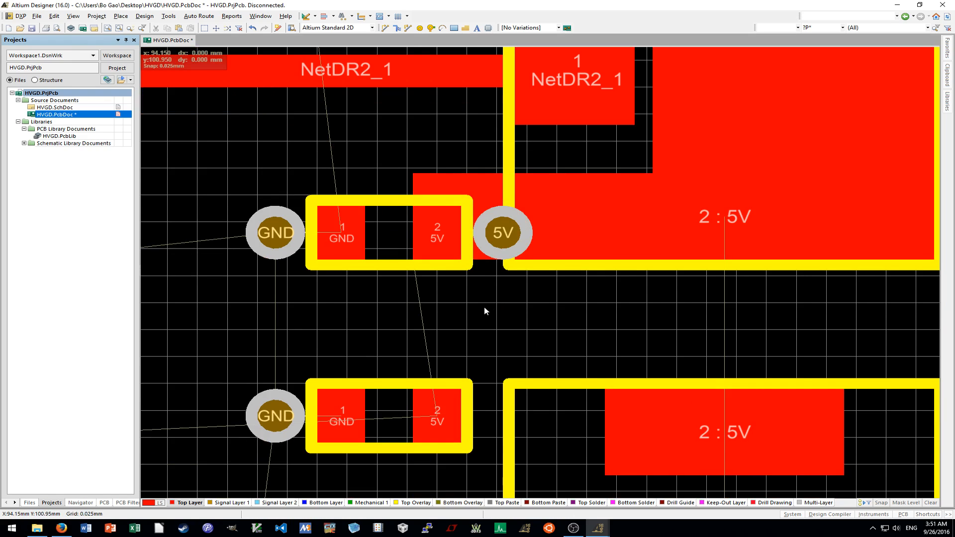
Place an area fill about 4.35 by 0.8 mm from the lower small GND/5V part's pad 2 across the NetDR3_1 connector's upper 5V pad.
{"action": "scroll", "coordinate": [484, 306], "scroll_direction": "down", "scroll_amount": 2, "text": "ctrl"}
{"action": "key", "text": "p"}
{"action": "key", "text": "f"}
{"action": "scroll", "coordinate": [483, 307], "scroll_direction": "down", "scroll_amount": 1}
{"action": "scroll", "coordinate": [450, 299], "scroll_direction": "up", "scroll_amount": 4, "text": "ctrl"}
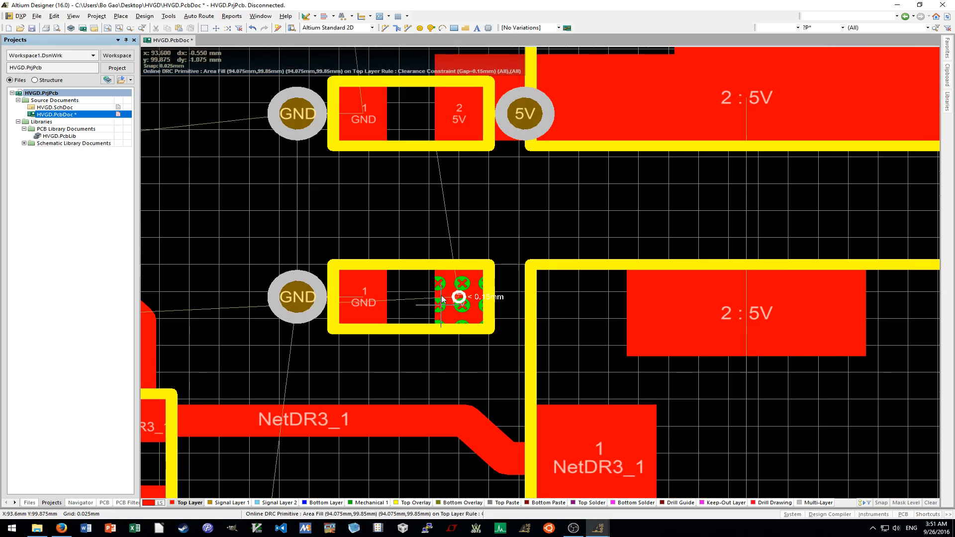
{"action": "left_click", "coordinate": [427, 267]}
{"action": "scroll", "coordinate": [468, 320], "scroll_direction": "down", "scroll_amount": 2, "text": "ctrl"}
{"action": "scroll", "coordinate": [622, 348], "scroll_direction": "down", "scroll_amount": 1, "text": "shift"}
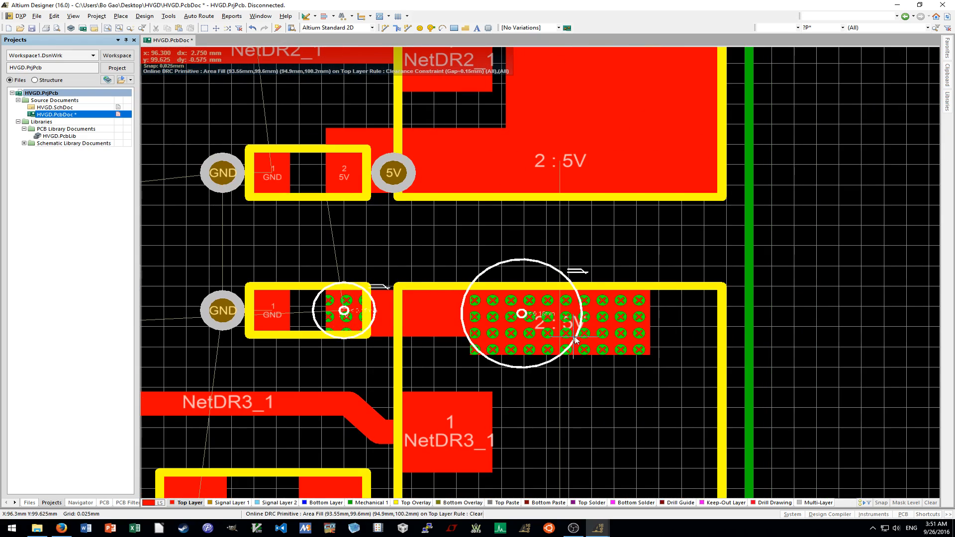
{"action": "scroll", "coordinate": [670, 352], "scroll_direction": "up", "scroll_amount": 1, "text": "ctrl"}
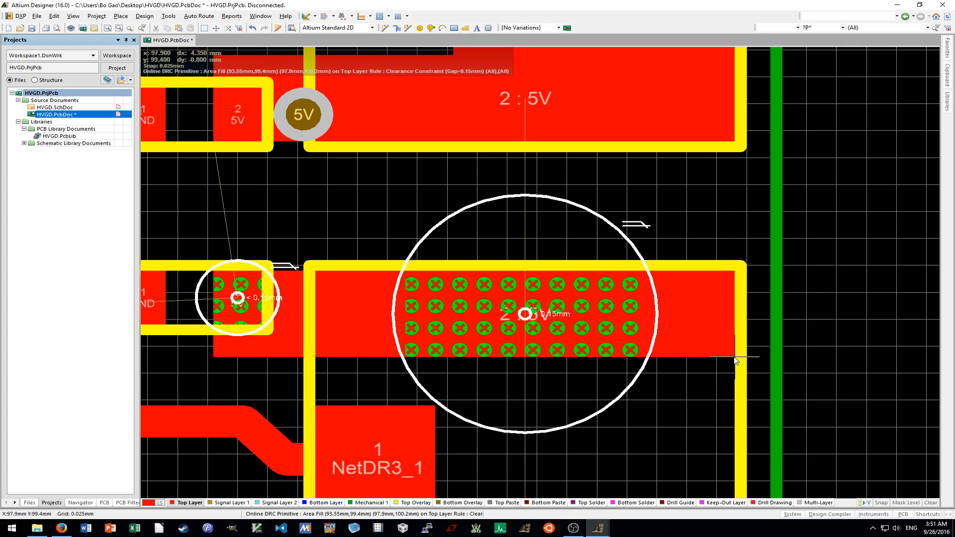
{"action": "left_click", "coordinate": [735, 357]}
Place an area fill about 4.65 by 0.8 mm from the larger GND/5V part's pad 2 across the NetDR3_1 connector's lower 5V pad.
{"action": "scroll", "coordinate": [734, 359], "scroll_direction": "down", "scroll_amount": 3}
{"action": "scroll", "coordinate": [730, 359], "scroll_direction": "left", "scroll_amount": 3, "text": "shift"}
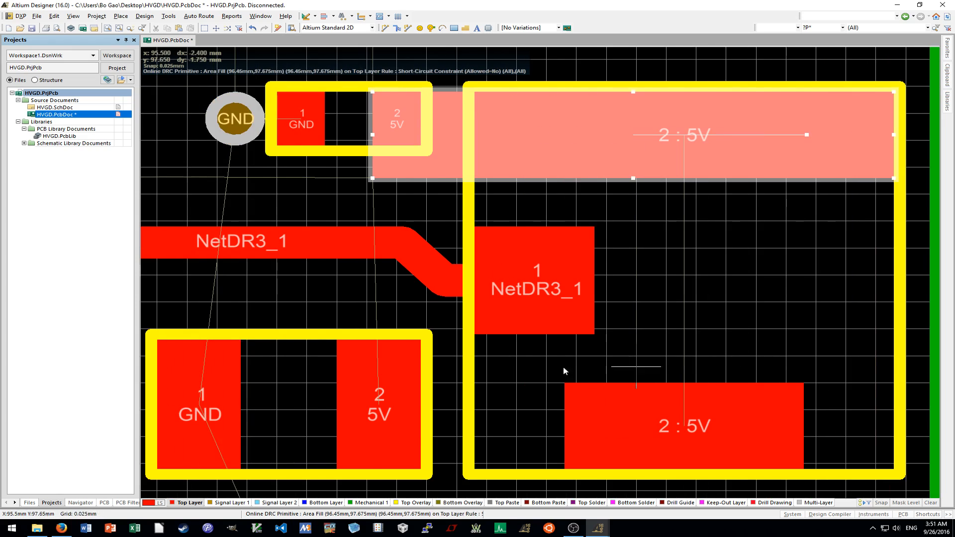
{"action": "left_click", "coordinate": [337, 386]}
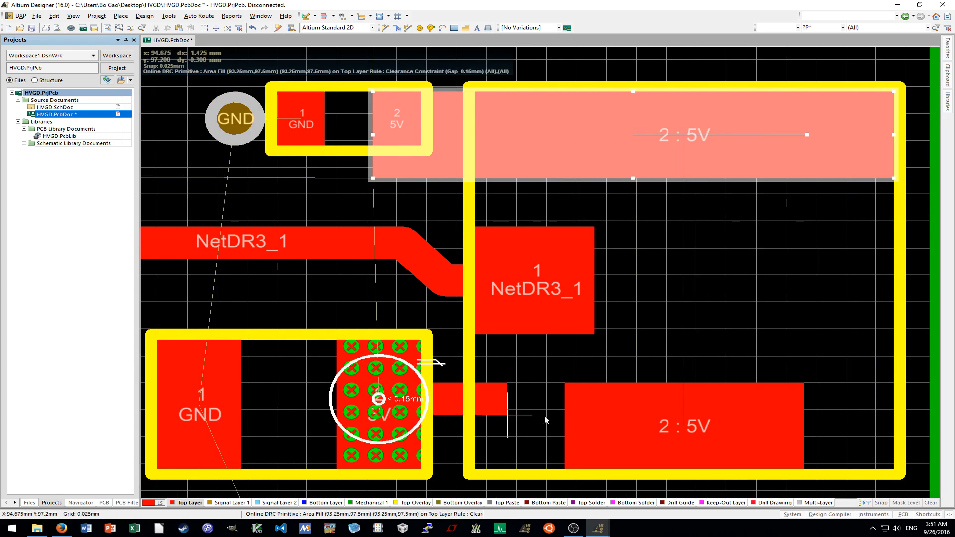
{"action": "scroll", "coordinate": [716, 453], "scroll_direction": "right", "scroll_amount": 3, "text": "shift"}
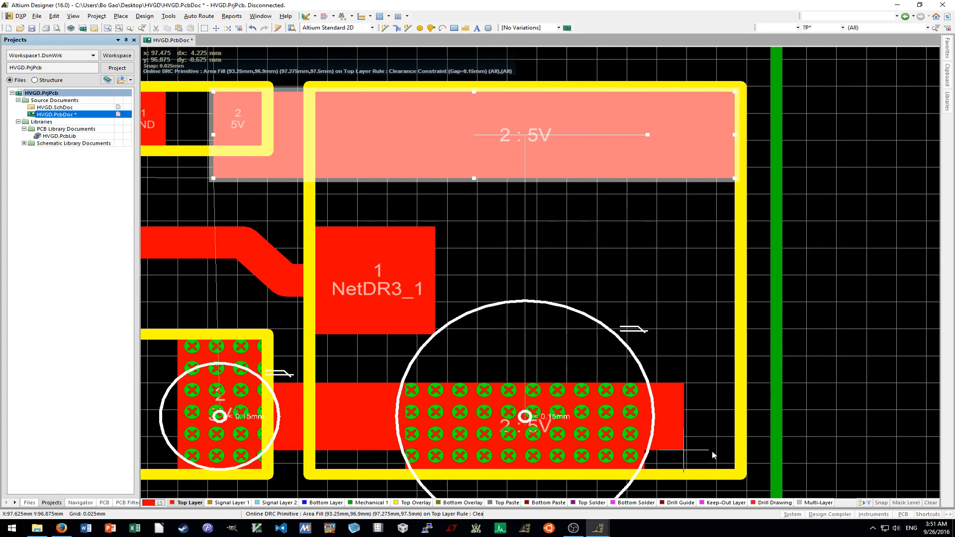
{"action": "left_click", "coordinate": [735, 469]}
Join the two 5V fills on the NetDR3_1 connector with an area fill about 2.35 by 3.5 mm beside its pad 1.
{"action": "left_click", "coordinate": [735, 469]}
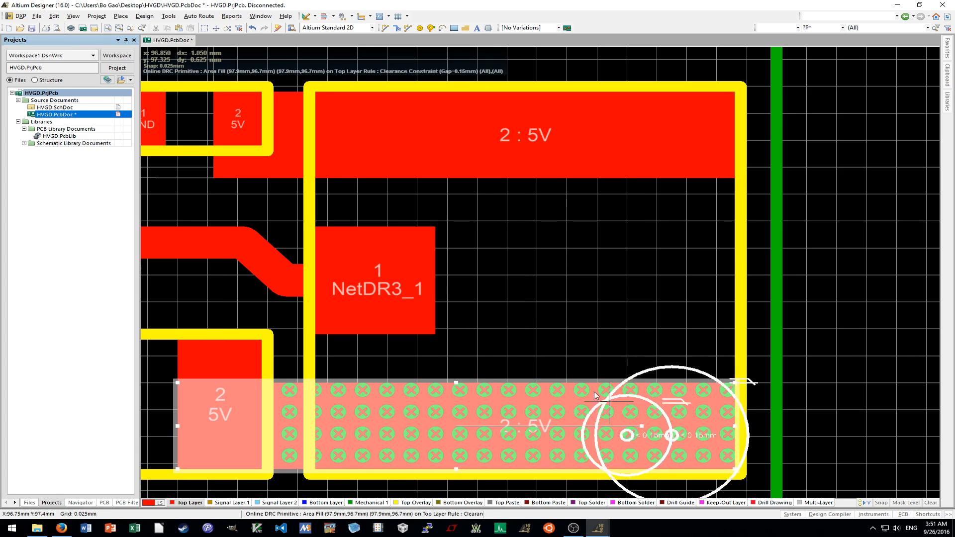
{"action": "scroll", "coordinate": [593, 390], "scroll_direction": "down", "scroll_amount": 1, "text": "ctrl"}
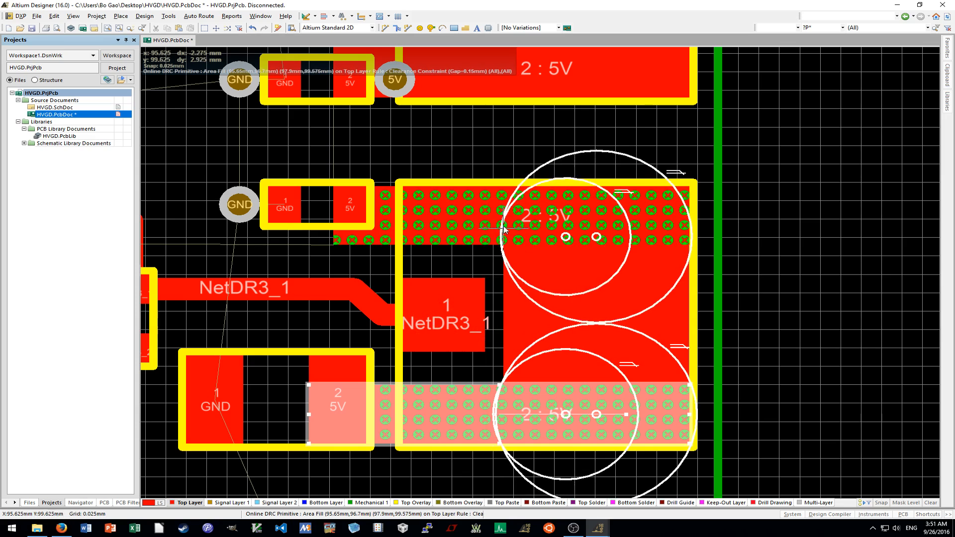
{"action": "scroll", "coordinate": [500, 202], "scroll_direction": "up", "scroll_amount": 1, "text": "ctrl"}
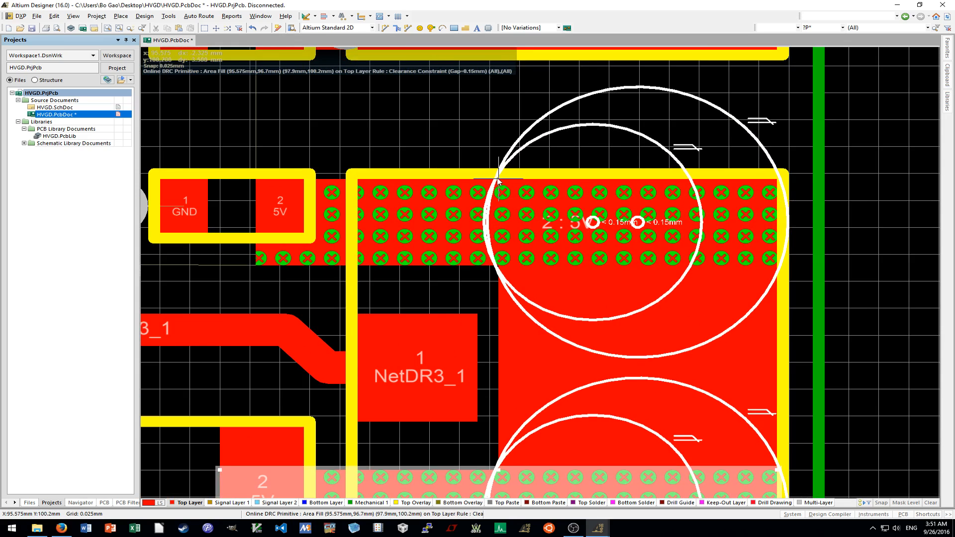
{"action": "left_click", "coordinate": [494, 181]}
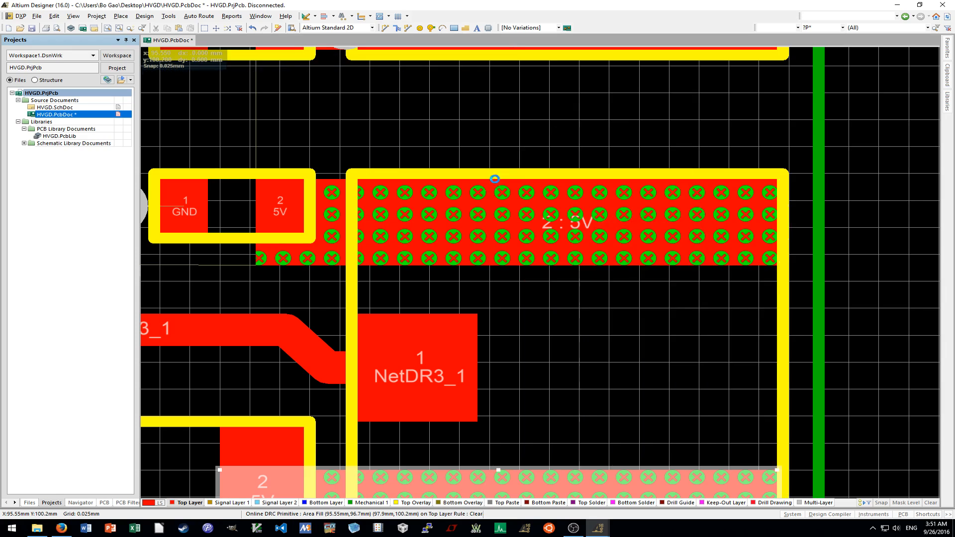
{"action": "right_click", "coordinate": [887, 316]}
{"action": "scroll", "coordinate": [885, 312], "scroll_direction": "down", "scroll_amount": 1, "text": "ctrl"}
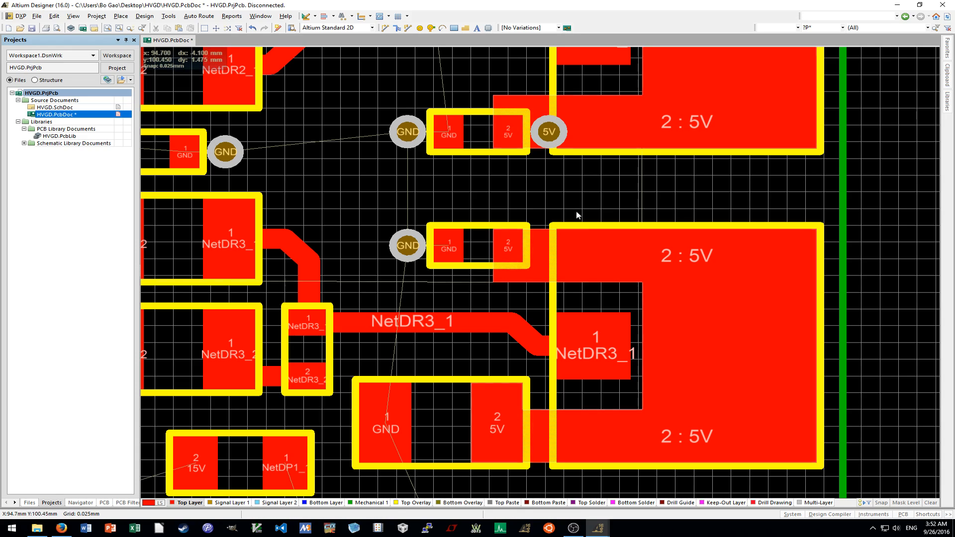
{"action": "scroll", "coordinate": [767, 273], "scroll_direction": "down", "scroll_amount": 1, "text": "ctrl"}
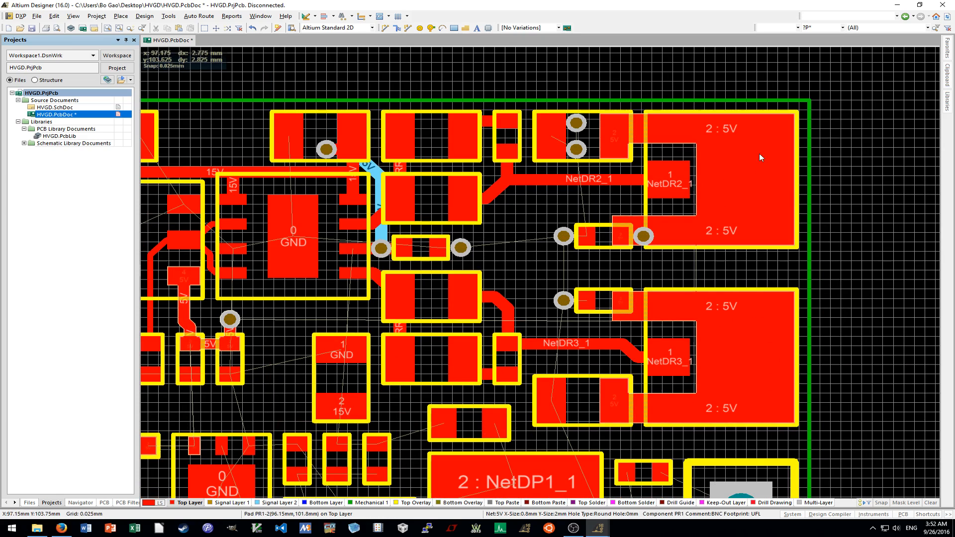
Place a 5V via on the fill just outside pad 2 of the lower small GND/5V part.
{"action": "scroll", "coordinate": [826, 214], "scroll_direction": "right", "scroll_amount": 3, "text": "shift"}
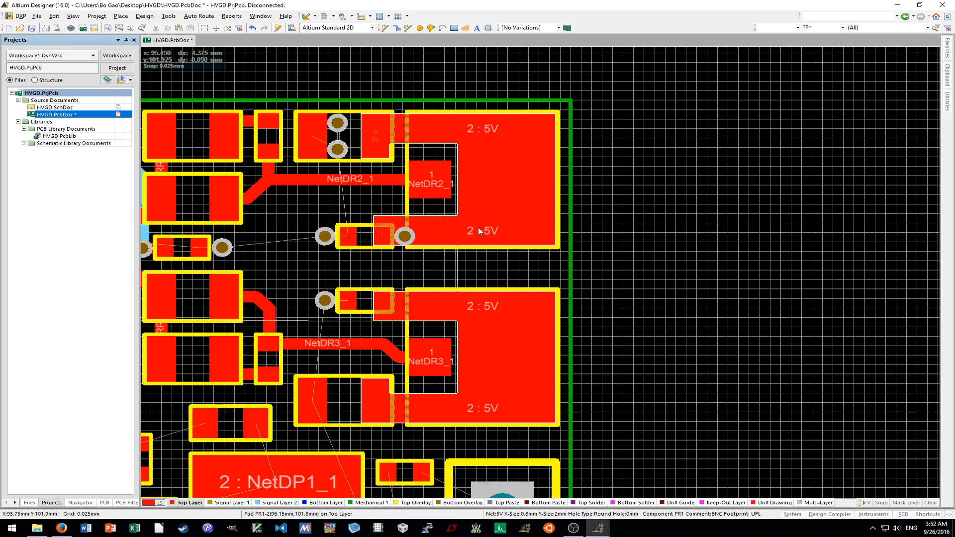
{"action": "left_click", "coordinate": [614, 263]}
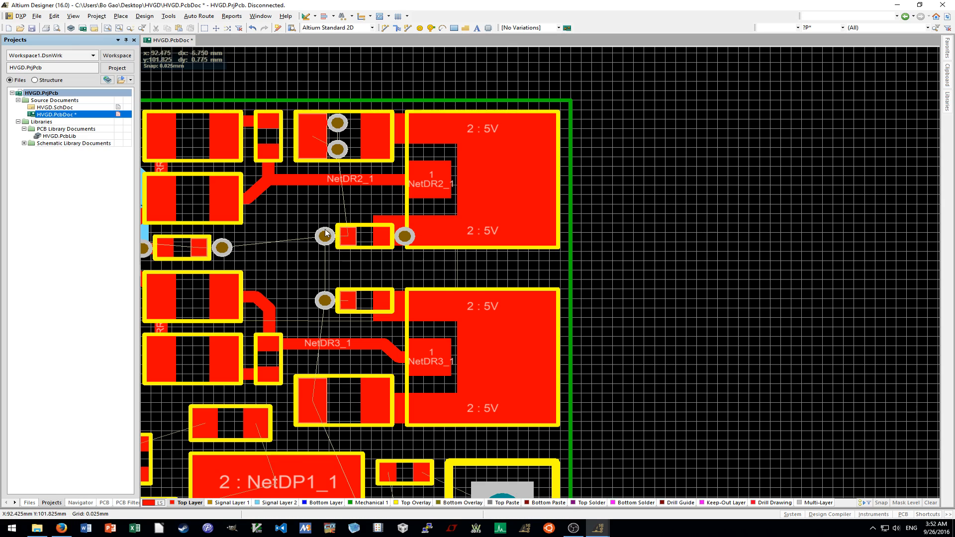
{"action": "scroll", "coordinate": [404, 301], "scroll_direction": "up", "scroll_amount": 5, "text": "ctrl"}
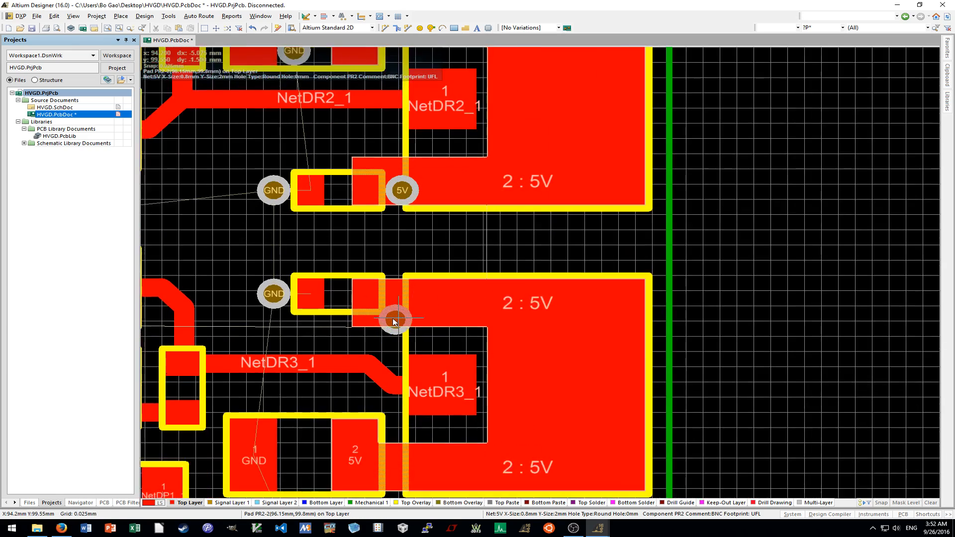
{"action": "scroll", "coordinate": [403, 276], "scroll_direction": "down", "scroll_amount": 6, "text": "ctrl"}
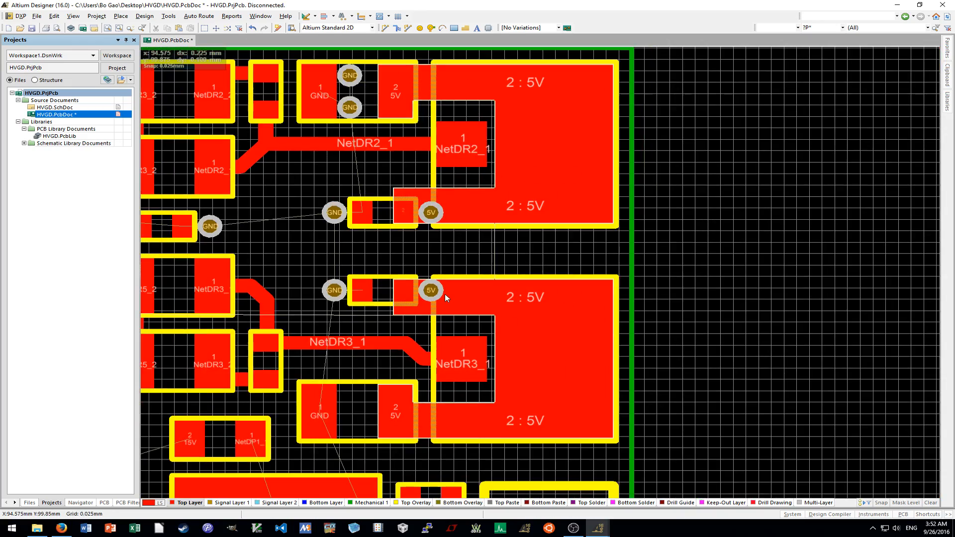
Look over the board's lower parts, resistor row and driver ICs for GND pads that still lack vias.
{"action": "scroll", "coordinate": [617, 320], "scroll_direction": "up", "scroll_amount": 1, "text": "ctrl"}
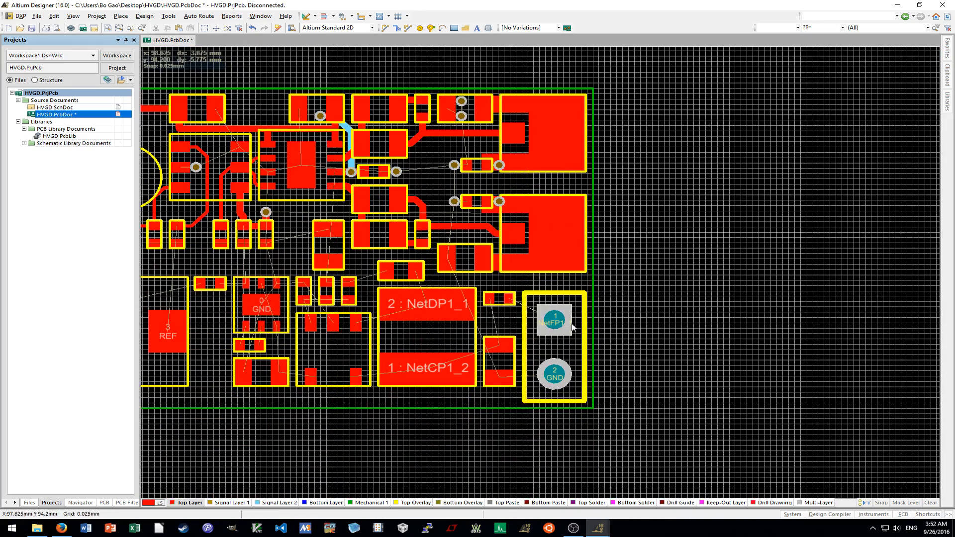
{"action": "scroll", "coordinate": [527, 326], "scroll_direction": "up", "scroll_amount": 2, "text": "shift"}
{"action": "scroll", "coordinate": [532, 289], "scroll_direction": "up", "scroll_amount": 3, "text": "ctrl"}
{"action": "scroll", "coordinate": [532, 288], "scroll_direction": "up", "scroll_amount": 2, "text": "ctrl"}
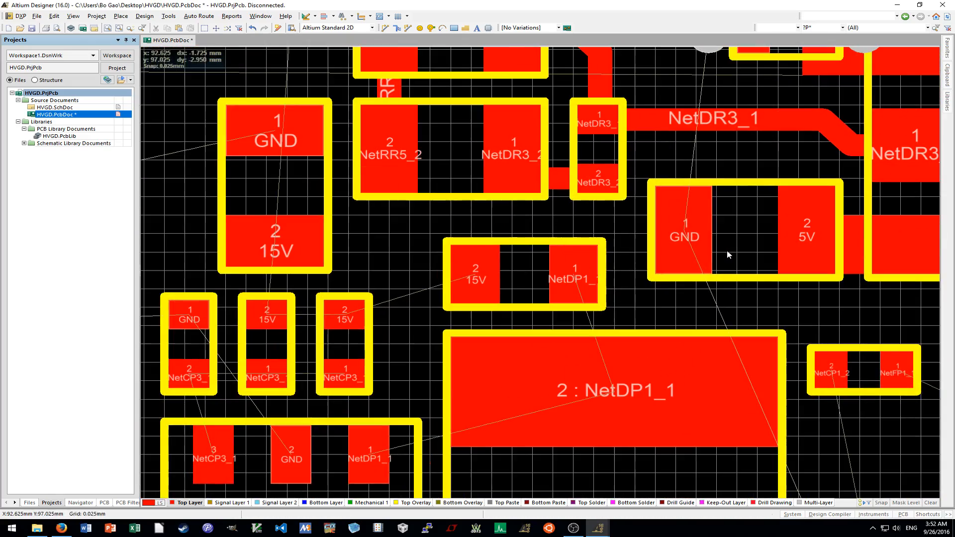
{"action": "scroll", "coordinate": [728, 258], "scroll_direction": "up", "scroll_amount": 1, "text": "shift"}
{"action": "scroll", "coordinate": [640, 281], "scroll_direction": "down", "scroll_amount": 1, "text": "ctrl"}
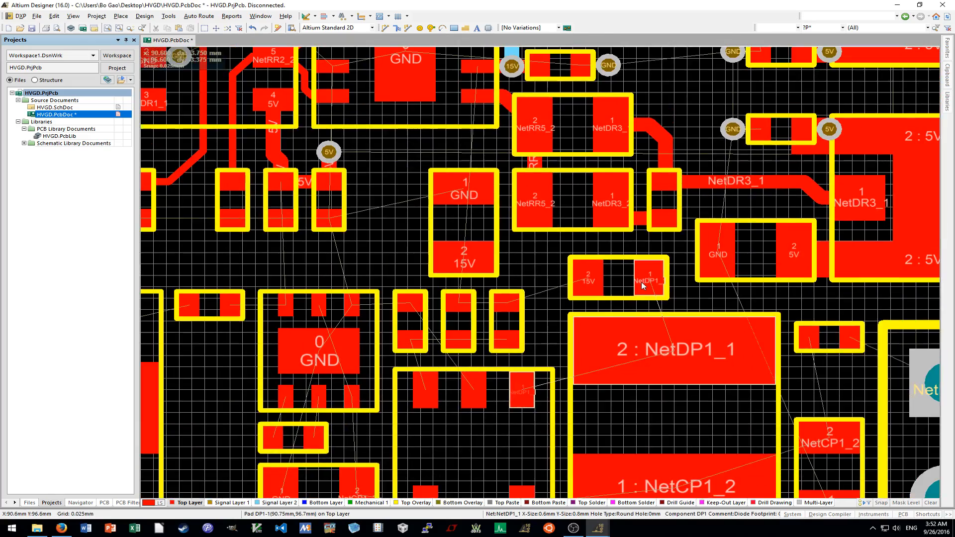
{"action": "scroll", "coordinate": [641, 281], "scroll_direction": "up", "scroll_amount": 1, "text": "shift"}
{"action": "scroll", "coordinate": [641, 283], "scroll_direction": "up", "scroll_amount": 4}
{"action": "scroll", "coordinate": [642, 288], "scroll_direction": "down", "scroll_amount": 1, "text": "ctrl"}
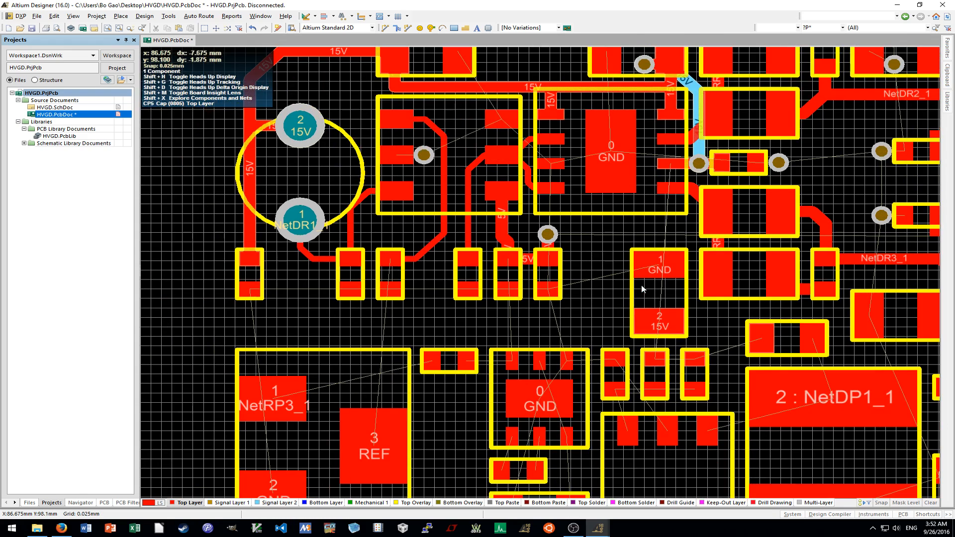
{"action": "scroll", "coordinate": [622, 273], "scroll_direction": "up", "scroll_amount": 2}
{"action": "scroll", "coordinate": [607, 261], "scroll_direction": "up", "scroll_amount": 1, "text": "shift"}
{"action": "scroll", "coordinate": [602, 244], "scroll_direction": "up", "scroll_amount": 3, "text": "ctrl"}
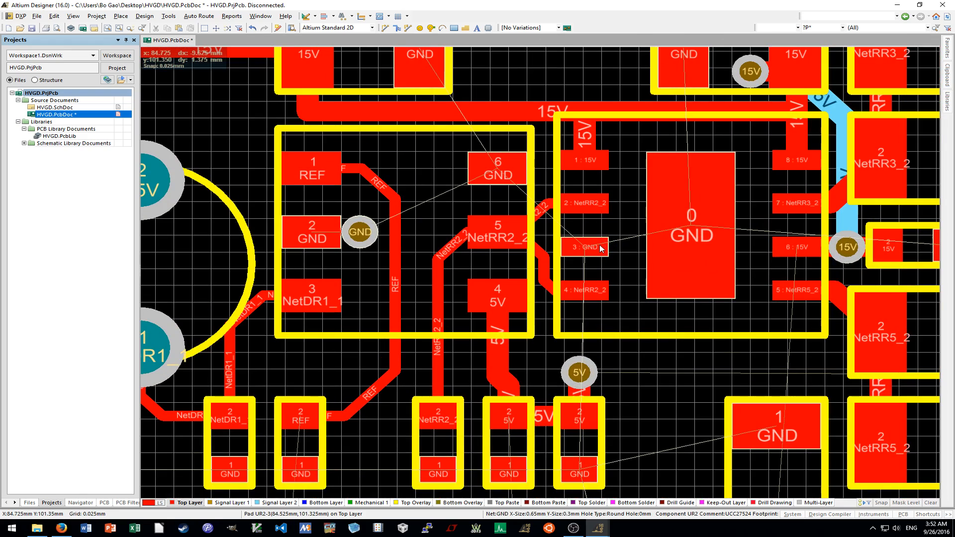
{"action": "scroll", "coordinate": [627, 259], "scroll_direction": "down", "scroll_amount": 1, "text": "ctrl"}
{"action": "scroll", "coordinate": [626, 259], "scroll_direction": "down", "scroll_amount": 1}
{"action": "scroll", "coordinate": [626, 259], "scroll_direction": "down", "scroll_amount": 1, "text": "shift"}
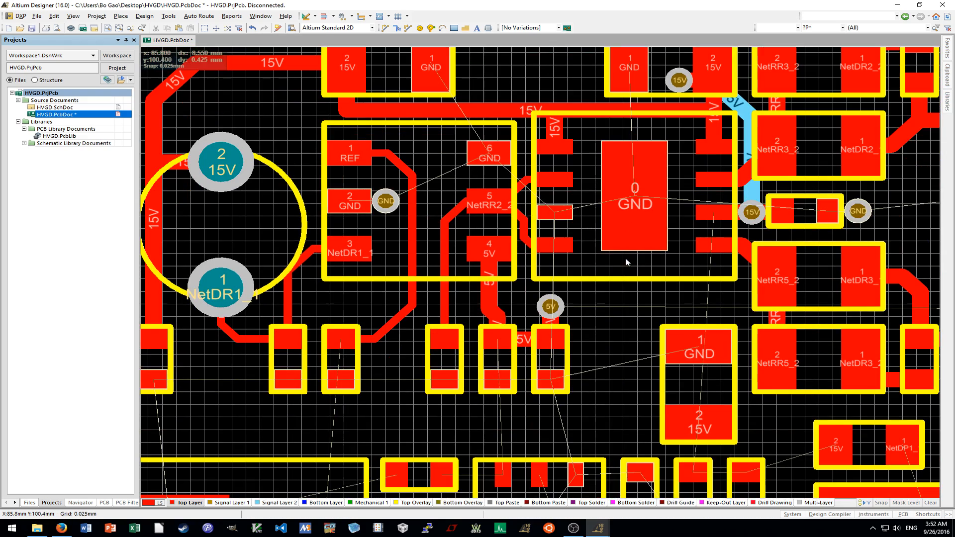
Place six GND vias in a two-by-three grid on the UCC27524 driver's central GND pad.
{"action": "key", "text": "p"}
{"action": "key", "text": "v"}
{"action": "scroll", "coordinate": [635, 160], "scroll_direction": "up", "scroll_amount": 2, "text": "ctrl"}
{"action": "scroll", "coordinate": [635, 160], "scroll_direction": "up", "scroll_amount": 1, "text": "ctrl"}
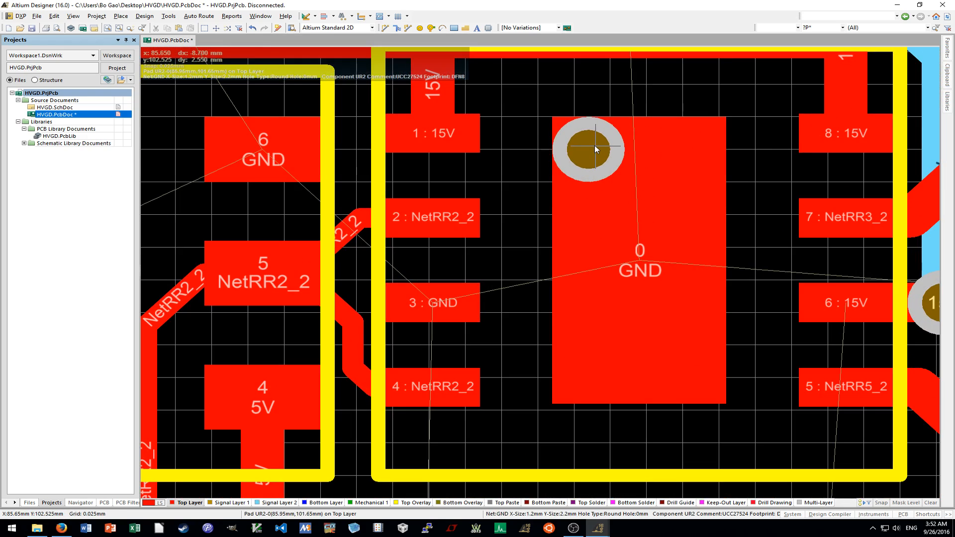
{"action": "left_click", "coordinate": [596, 145]}
{"action": "left_click", "coordinate": [697, 145]}
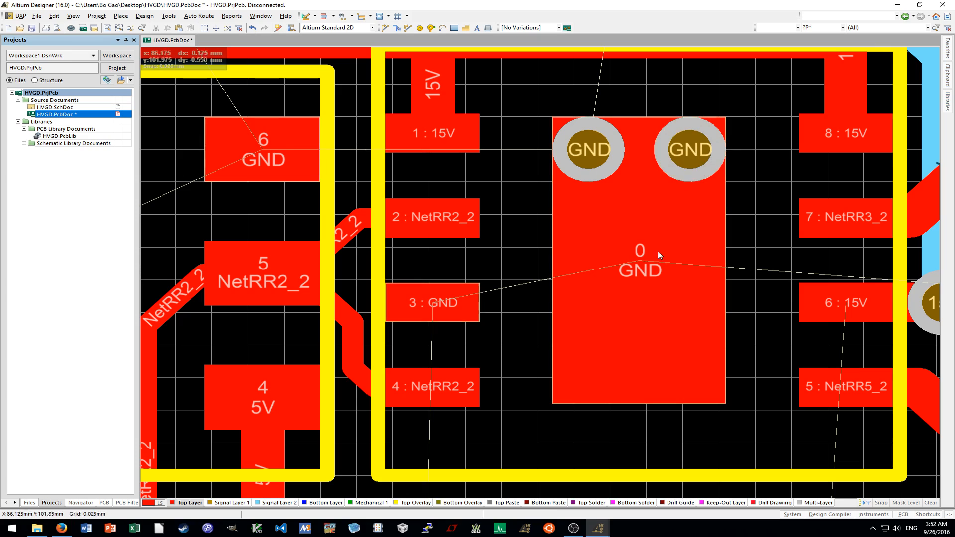
{"action": "right_click", "coordinate": [599, 371]}
{"action": "left_click", "coordinate": [599, 371]}
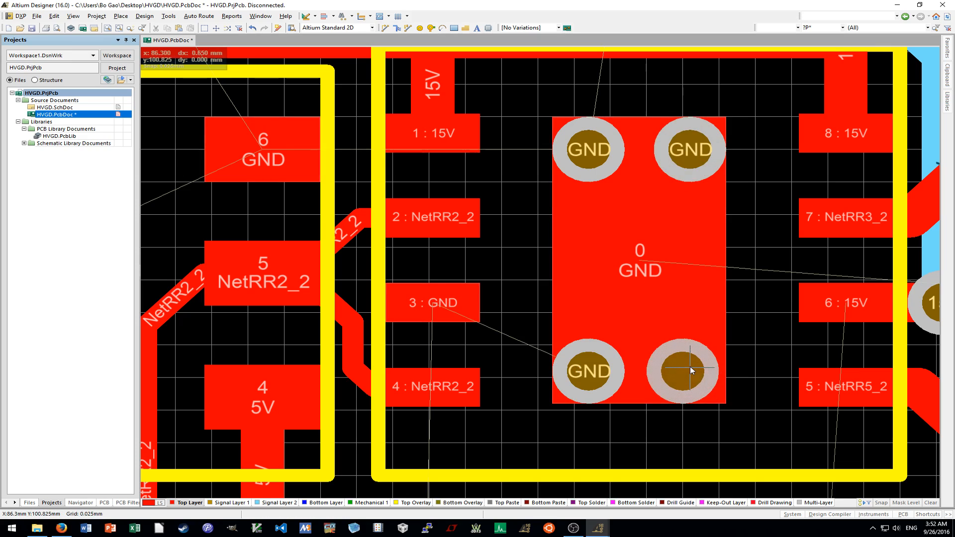
{"action": "left_click", "coordinate": [696, 367]}
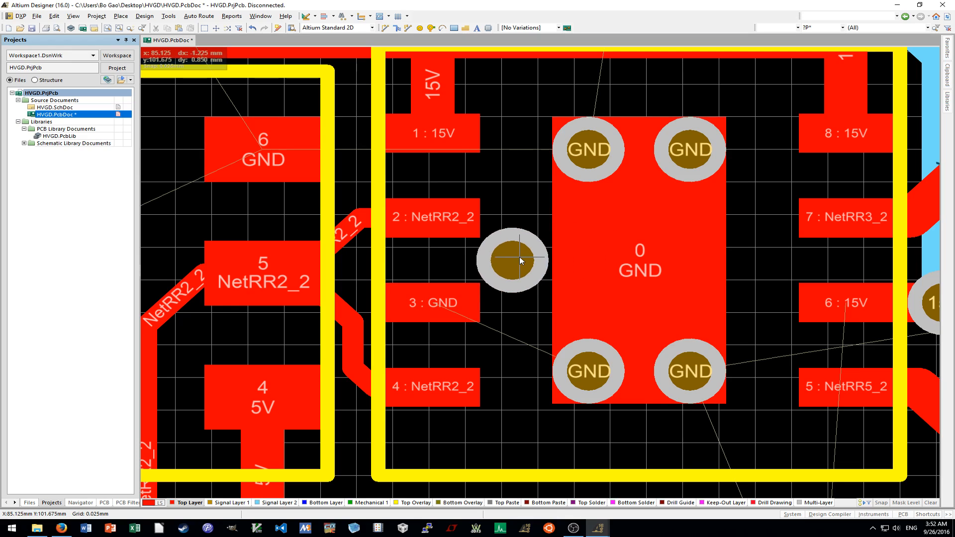
{"action": "left_click", "coordinate": [596, 256]}
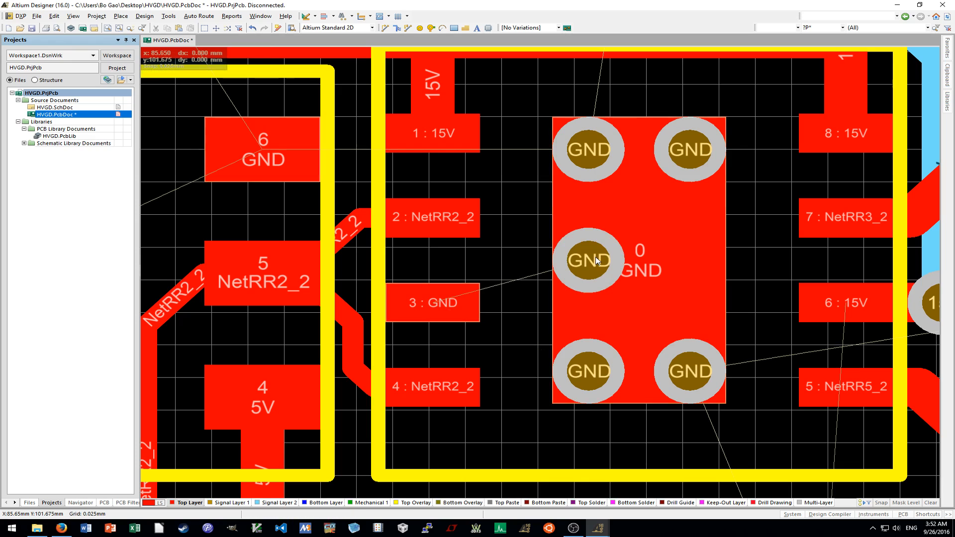
{"action": "scroll", "coordinate": [673, 258], "scroll_direction": "up", "scroll_amount": 1, "text": "ctrl"}
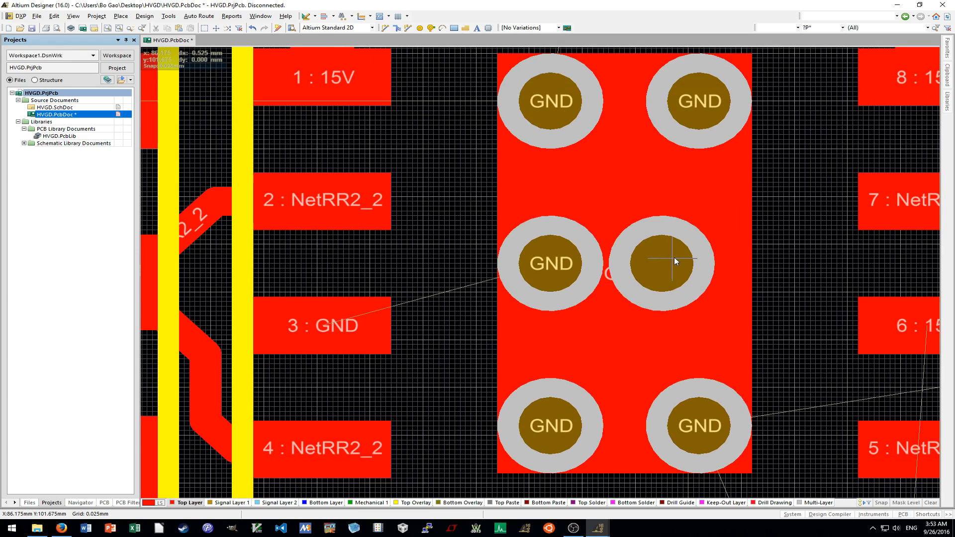
{"action": "left_click", "coordinate": [708, 258]}
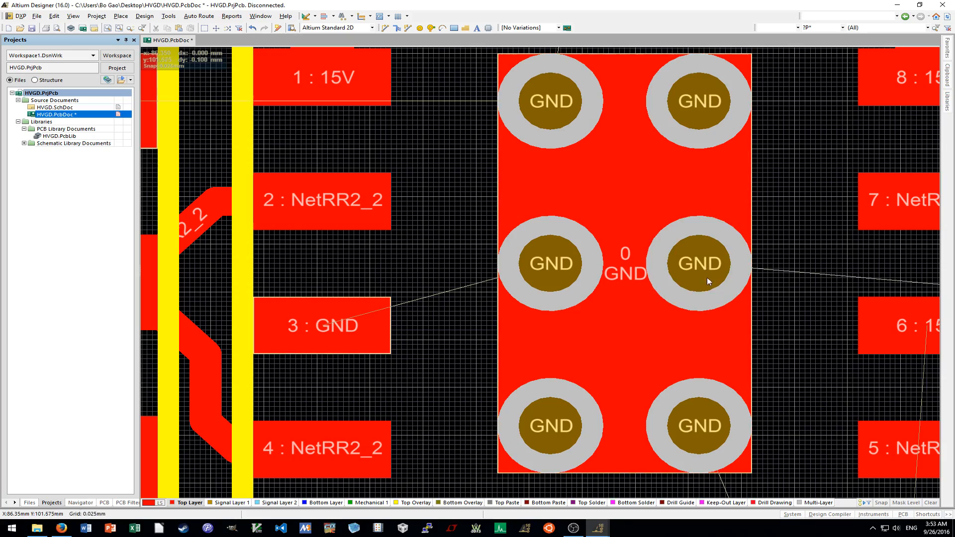
Place GND vias beside pad 1 of the 15V, NetDR1_1, REF and NetRR2_2 parts in the small component row.
{"action": "scroll", "coordinate": [697, 263], "scroll_direction": "down", "scroll_amount": 3, "text": "ctrl"}
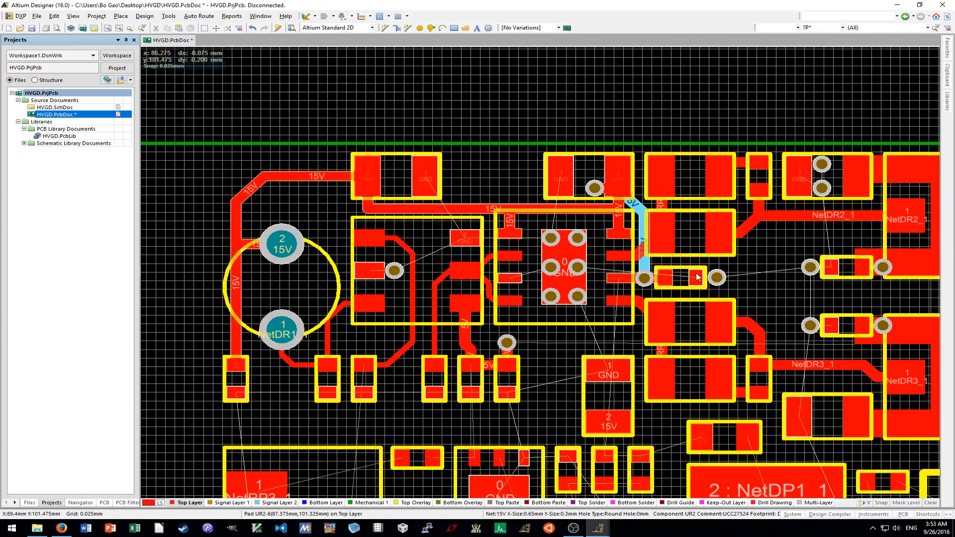
{"action": "scroll", "coordinate": [696, 275], "scroll_direction": "down", "scroll_amount": 2, "text": "ctrl"}
{"action": "scroll", "coordinate": [697, 275], "scroll_direction": "down", "scroll_amount": 1, "text": "shift"}
{"action": "scroll", "coordinate": [696, 275], "scroll_direction": "down", "scroll_amount": 1}
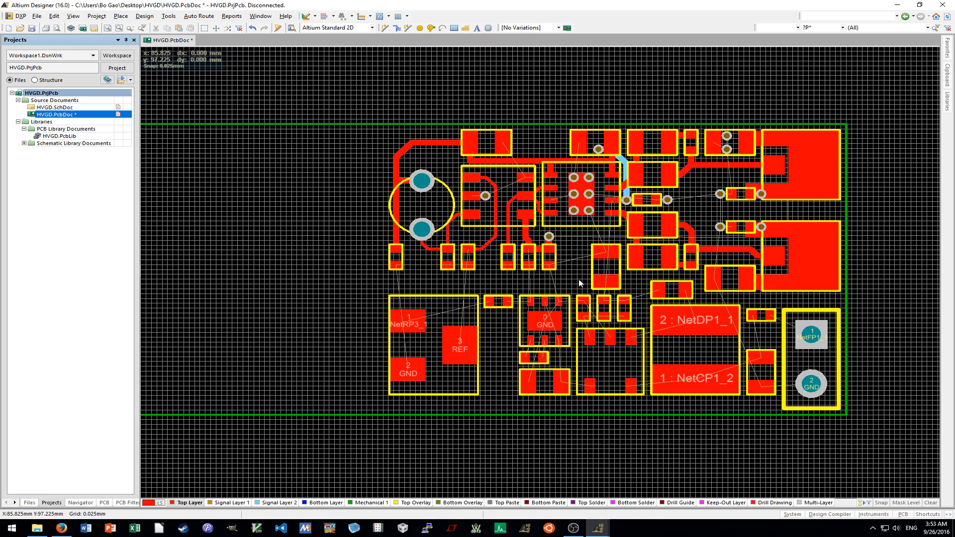
{"action": "scroll", "coordinate": [405, 271], "scroll_direction": "up", "scroll_amount": 5, "text": "ctrl"}
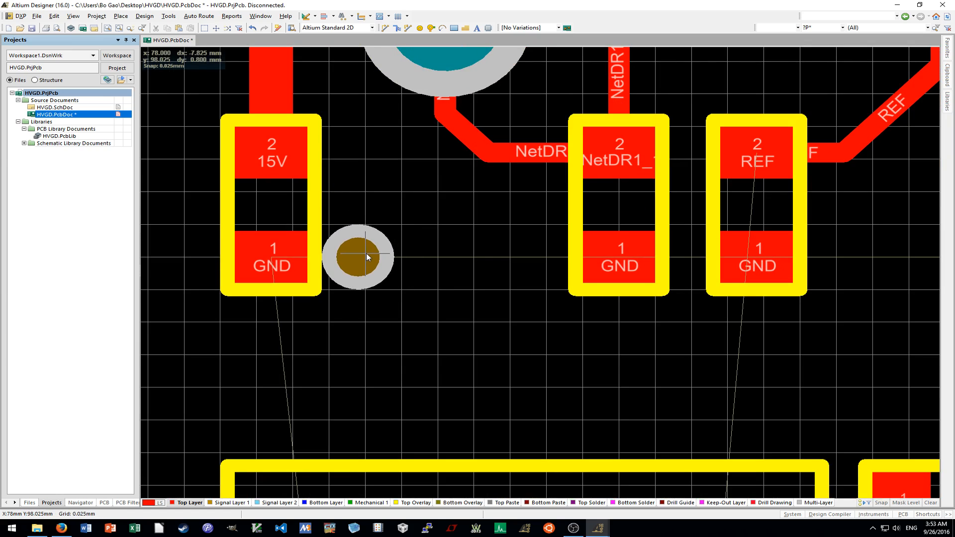
{"action": "mouse_move", "coordinate": [365, 254]}
{"action": "left_mouse_down"}
{"action": "mouse_move", "coordinate": [333, 254]}
{"action": "mouse_move", "coordinate": [377, 260]}
{"action": "mouse_move", "coordinate": [358, 257]}
{"action": "left_mouse_up"}
{"action": "key", "text": "p"}
{"action": "key", "text": "v"}
{"action": "left_click", "coordinate": [420, 260]}
{"action": "left_click_drag", "start_coordinate": [420, 260], "coordinate": [565, 262]}
{"action": "scroll", "coordinate": [537, 279], "scroll_direction": "right", "scroll_amount": 5, "text": "shift"}
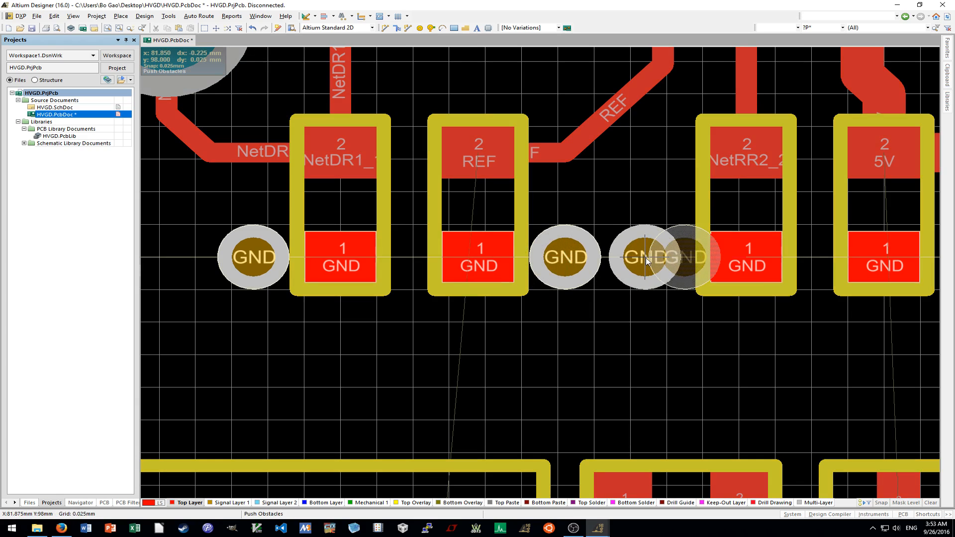
Place a GND via just outside pad 1 of the last 5V capacitor in the row, level with the row's other vias.
{"action": "scroll", "coordinate": [658, 256], "scroll_direction": "right", "scroll_amount": 8, "text": "shift"}
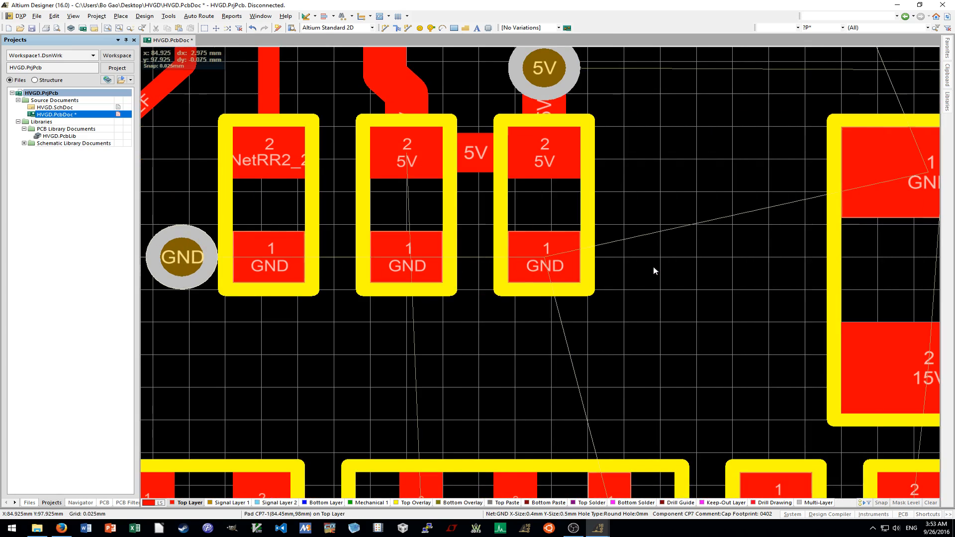
{"action": "key", "text": "Tab"}
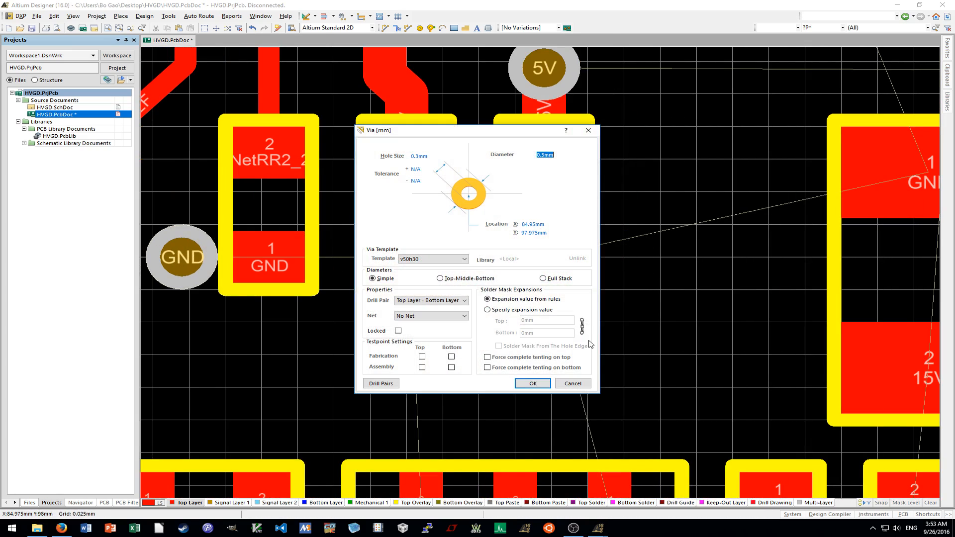
{"action": "left_click", "coordinate": [571, 381]}
{"action": "left_click", "coordinate": [605, 264]}
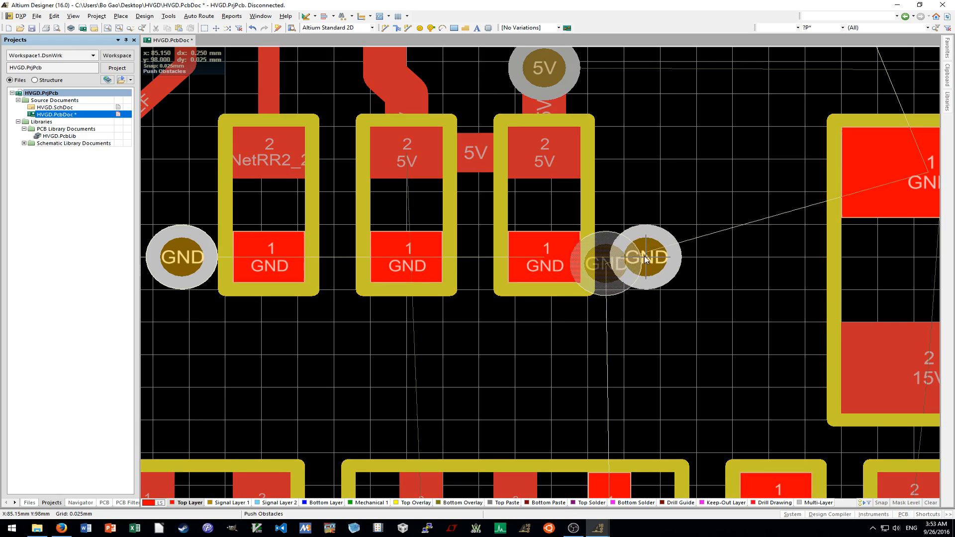
{"action": "scroll", "coordinate": [637, 297], "scroll_direction": "down", "scroll_amount": 2, "text": "ctrl"}
{"action": "scroll", "coordinate": [636, 298], "scroll_direction": "down", "scroll_amount": 2, "text": "ctrl"}
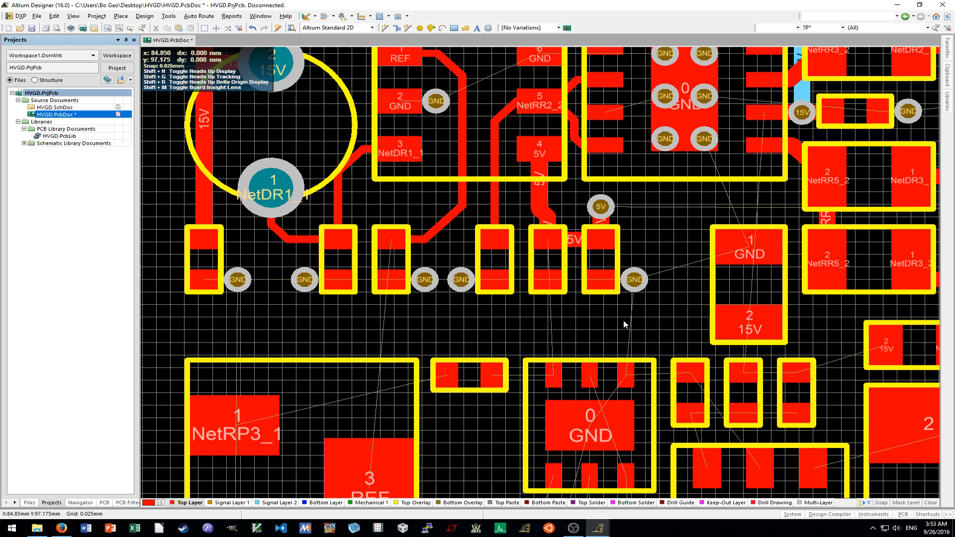
Place two GND vias side by side just above pad 1 of the GND/15V 0805 capacitor.
{"action": "scroll", "coordinate": [624, 323], "scroll_direction": "right", "scroll_amount": 3, "text": "shift"}
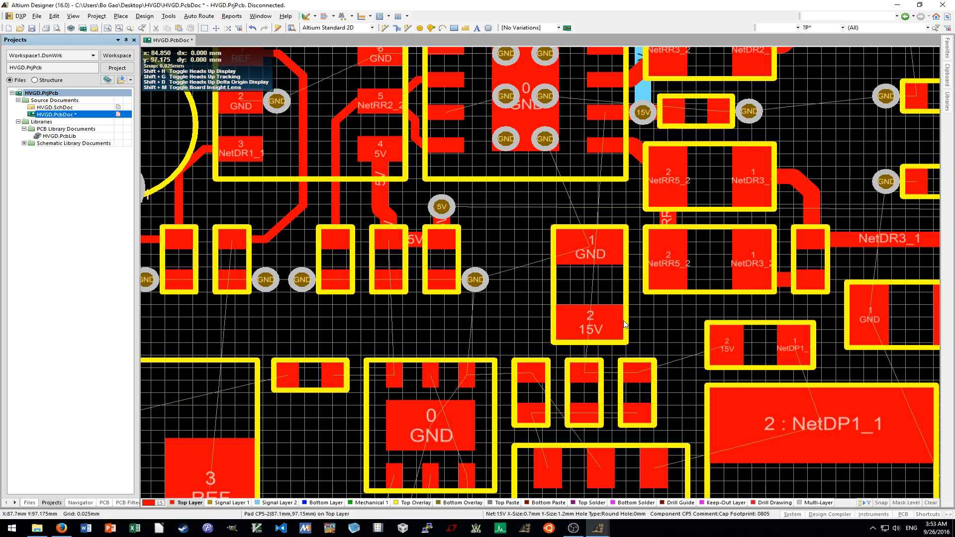
{"action": "scroll", "coordinate": [625, 323], "scroll_direction": "up", "scroll_amount": 1}
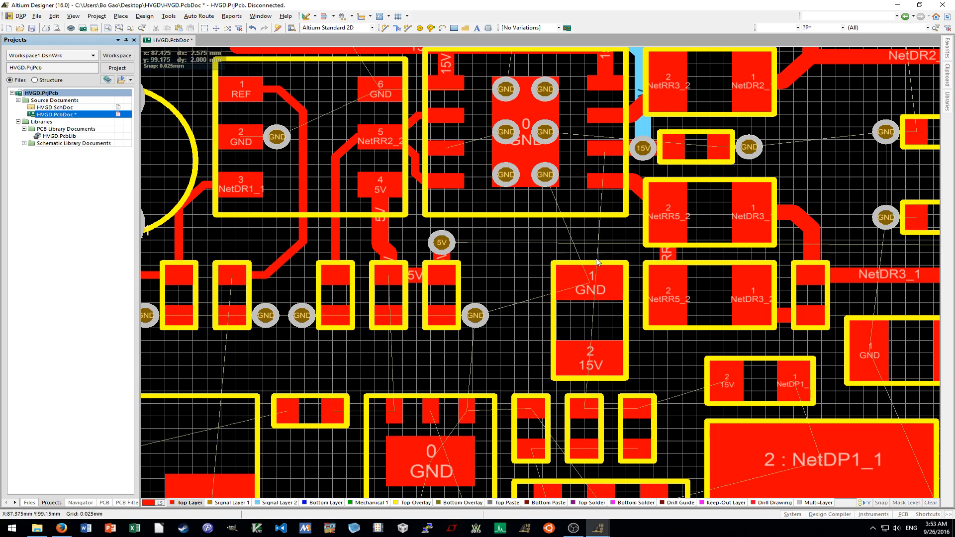
{"action": "scroll", "coordinate": [577, 258], "scroll_direction": "up", "scroll_amount": 2, "text": "ctrl"}
{"action": "scroll", "coordinate": [576, 254], "scroll_direction": "up", "scroll_amount": 1, "text": "ctrl"}
{"action": "left_click", "coordinate": [566, 258]}
{"action": "scroll", "coordinate": [565, 258], "scroll_direction": "up", "scroll_amount": 1, "text": "ctrl"}
{"action": "left_click_drag", "start_coordinate": [564, 259], "coordinate": [563, 222]}
{"action": "left_click_drag", "start_coordinate": [201, 173], "coordinate": [598, 191]}
{"action": "left_click", "coordinate": [599, 190]}
{"action": "left_click_drag", "start_coordinate": [637, 224], "coordinate": [667, 222]}
{"action": "left_click_drag", "start_coordinate": [721, 190], "coordinate": [727, 325]}
{"action": "scroll", "coordinate": [727, 326], "scroll_direction": "down", "scroll_amount": 3, "text": "ctrl"}
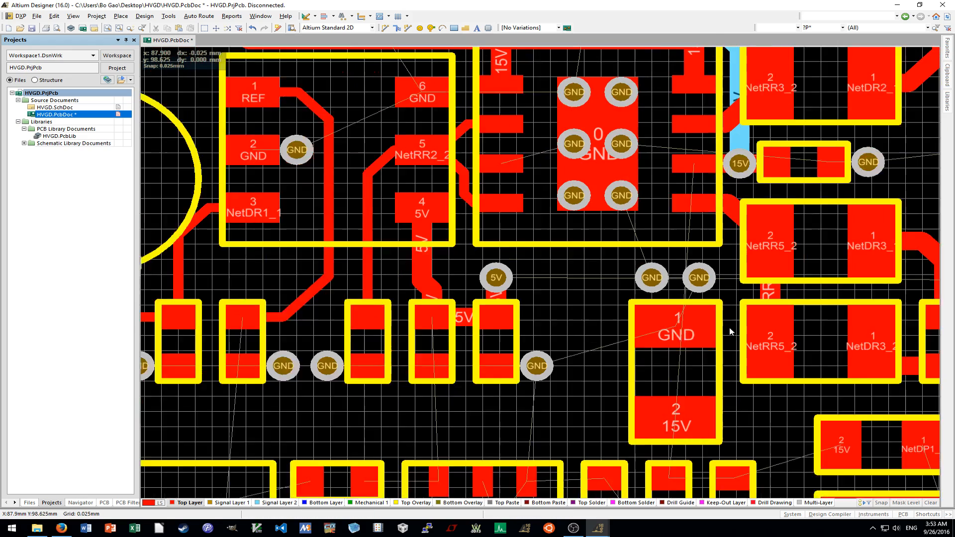
Place two GND vias one above the other at the inner edge of pad 1 of the lower large GND/5V part.
{"action": "scroll", "coordinate": [726, 328], "scroll_direction": "down", "scroll_amount": 2, "text": "shift"}
{"action": "scroll", "coordinate": [600, 330], "scroll_direction": "down", "scroll_amount": 1}
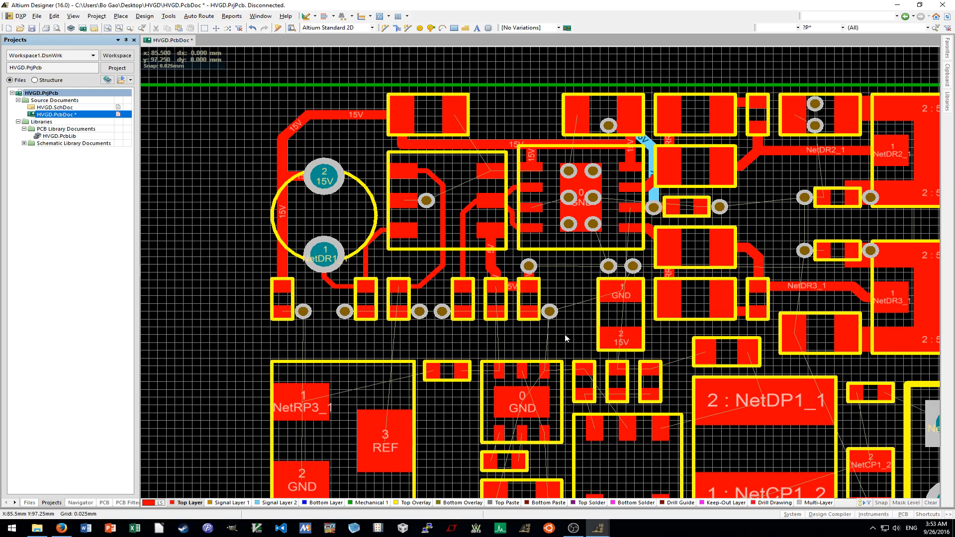
{"action": "scroll", "coordinate": [566, 338], "scroll_direction": "up", "scroll_amount": 2, "text": "ctrl"}
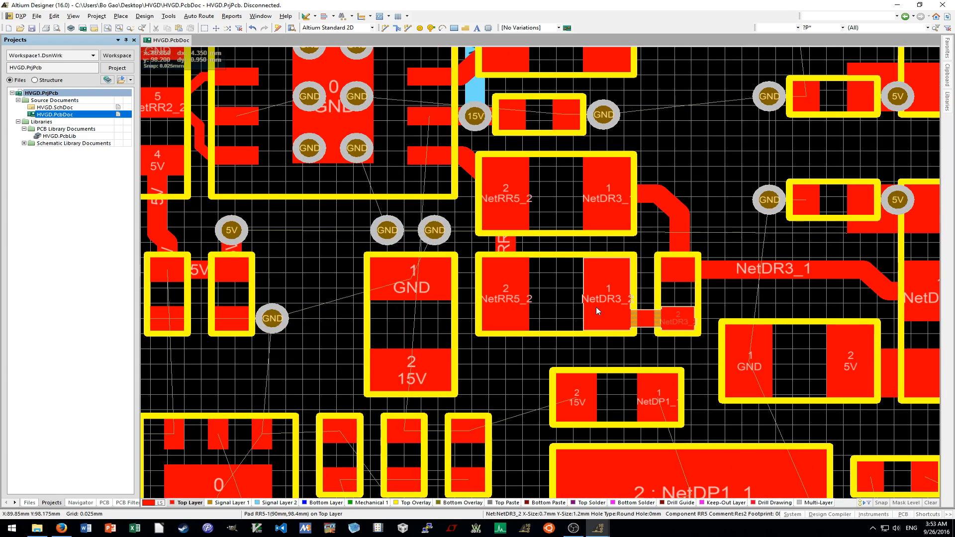
{"action": "scroll", "coordinate": [597, 310], "scroll_direction": "down", "scroll_amount": 3, "text": "shift"}
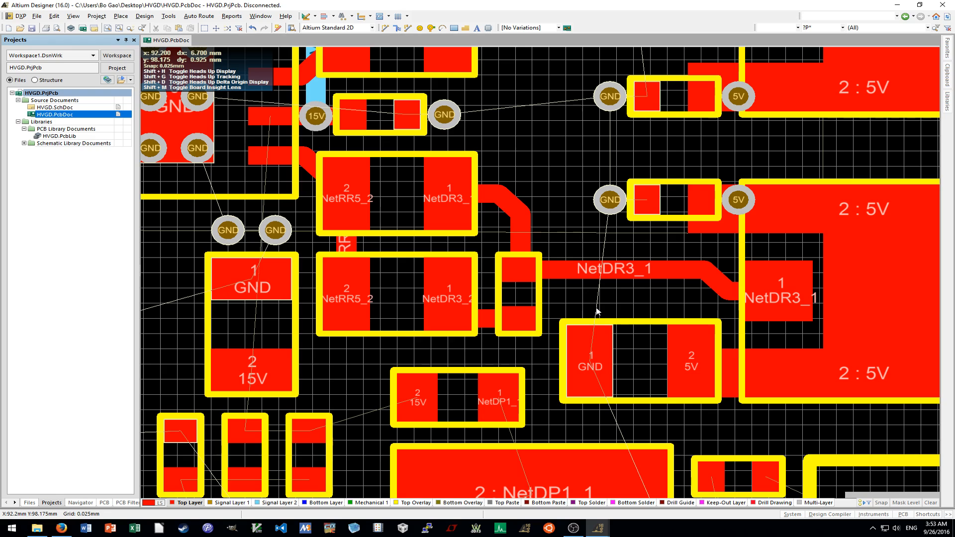
{"action": "scroll", "coordinate": [597, 312], "scroll_direction": "up", "scroll_amount": 7}
{"action": "scroll", "coordinate": [597, 312], "scroll_direction": "down", "scroll_amount": 8}
{"action": "key", "text": "p"}
{"action": "key", "text": "v"}
{"action": "scroll", "coordinate": [634, 332], "scroll_direction": "up", "scroll_amount": 2, "text": "ctrl"}
{"action": "left_click", "coordinate": [618, 299]}
{"action": "left_click", "coordinate": [616, 362]}
{"action": "right_click", "coordinate": [616, 362]}
Shift the lower large GND/5V part's two GND vias slightly toward pad 2 so they line up vertically.
{"action": "scroll", "coordinate": [618, 326], "scroll_direction": "up", "scroll_amount": 2, "text": "ctrl"}
{"action": "left_click_drag", "start_coordinate": [619, 289], "coordinate": [628, 274]}
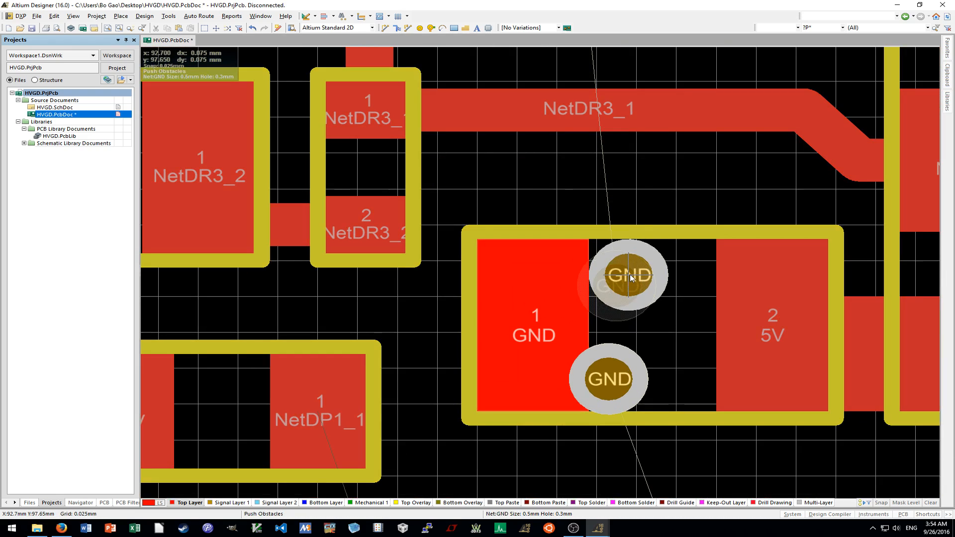
{"action": "left_click_drag", "start_coordinate": [615, 359], "coordinate": [629, 378]}
{"action": "scroll", "coordinate": [630, 378], "scroll_direction": "down", "scroll_amount": 5, "text": "ctrl"}
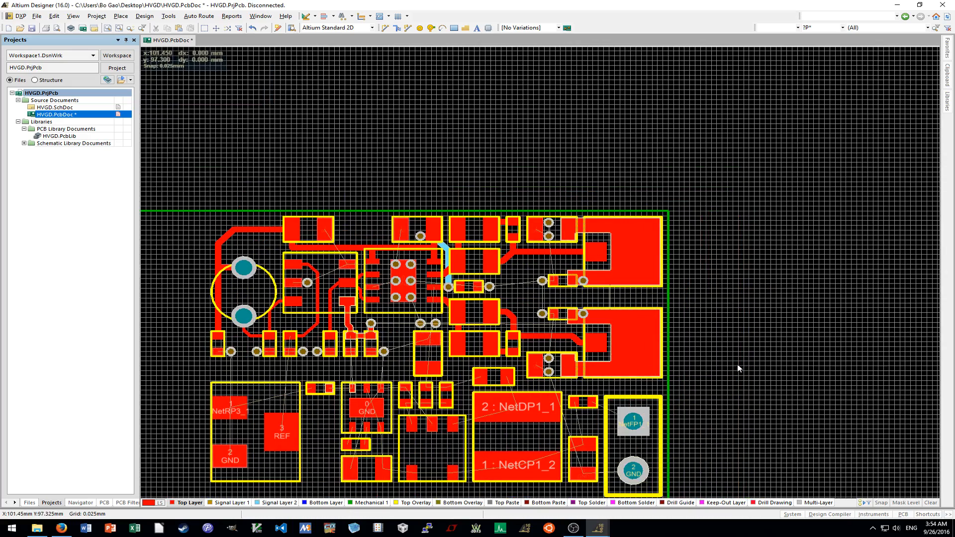
{"action": "scroll", "coordinate": [738, 364], "scroll_direction": "up", "scroll_amount": 3, "text": "shift"}
{"action": "scroll", "coordinate": [738, 365], "scroll_direction": "up", "scroll_amount": 1}
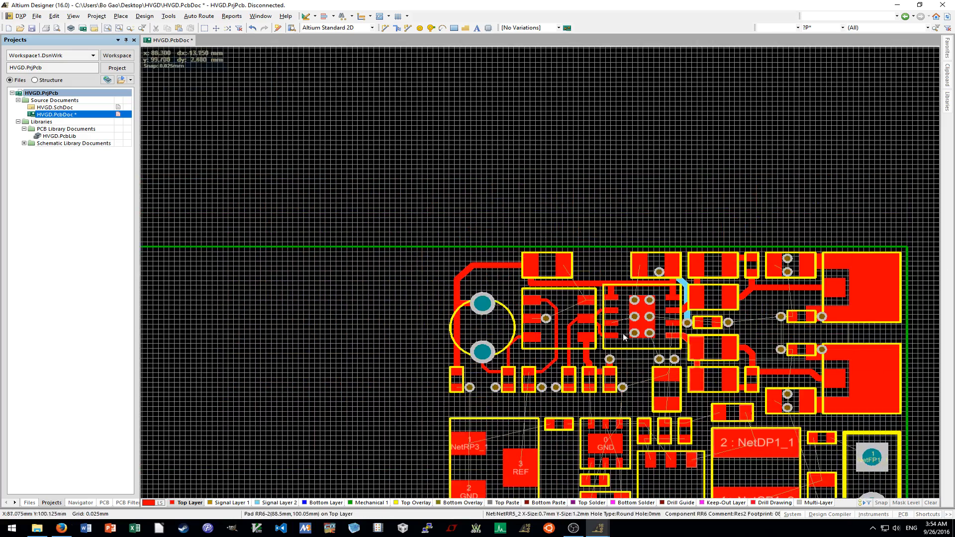
{"action": "scroll", "coordinate": [553, 314], "scroll_direction": "up", "scroll_amount": 2, "text": "ctrl"}
{"action": "scroll", "coordinate": [513, 289], "scroll_direction": "down", "scroll_amount": 1, "text": "ctrl"}
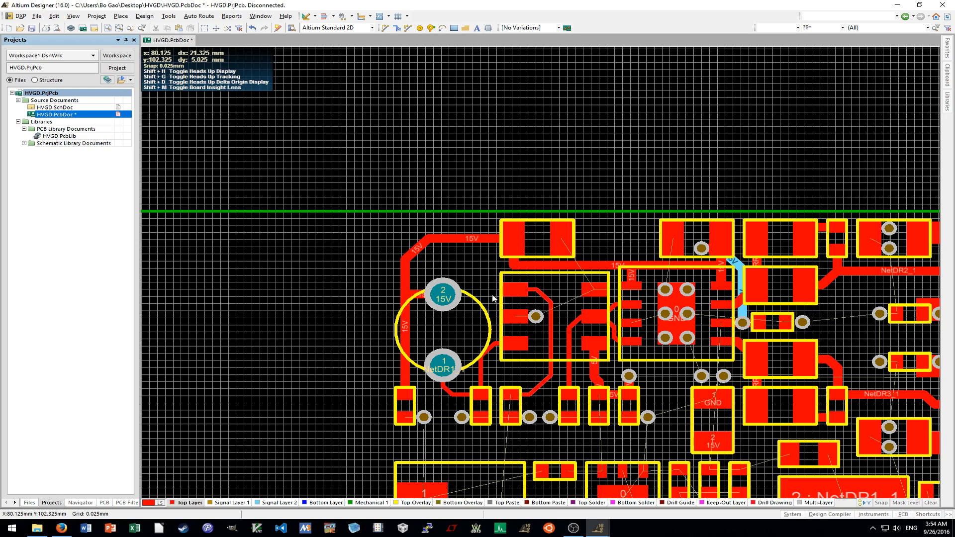
Look over the board's upper and lower component groups and the 15V routing around the photo sensor.
{"action": "scroll", "coordinate": [493, 299], "scroll_direction": "down", "scroll_amount": 3, "text": "ctrl"}
{"action": "scroll", "coordinate": [493, 298], "scroll_direction": "down", "scroll_amount": 3}
{"action": "scroll", "coordinate": [513, 337], "scroll_direction": "right", "scroll_amount": 2, "text": "shift"}
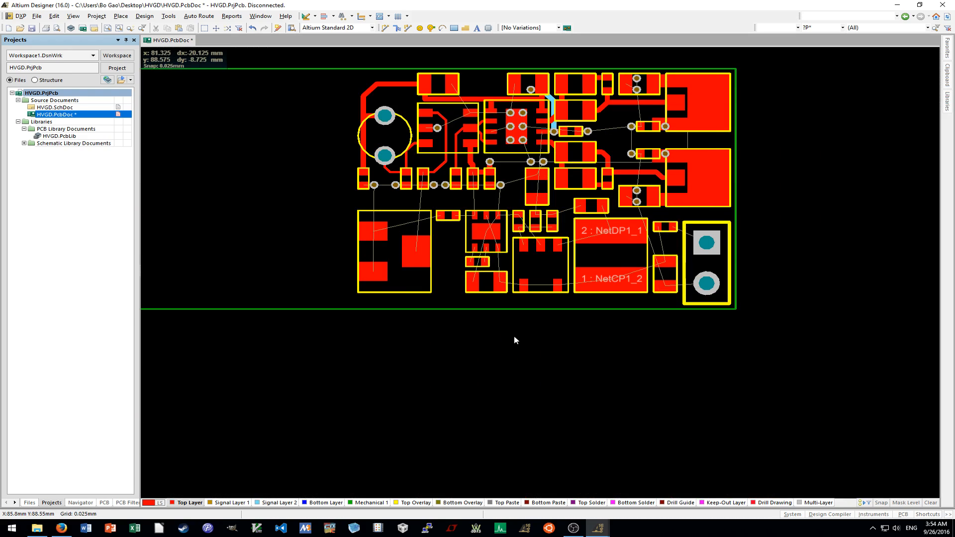
{"action": "scroll", "coordinate": [512, 347], "scroll_direction": "left", "scroll_amount": 1, "text": "shift"}
{"action": "scroll", "coordinate": [512, 347], "scroll_direction": "up", "scroll_amount": 4, "text": "ctrl"}
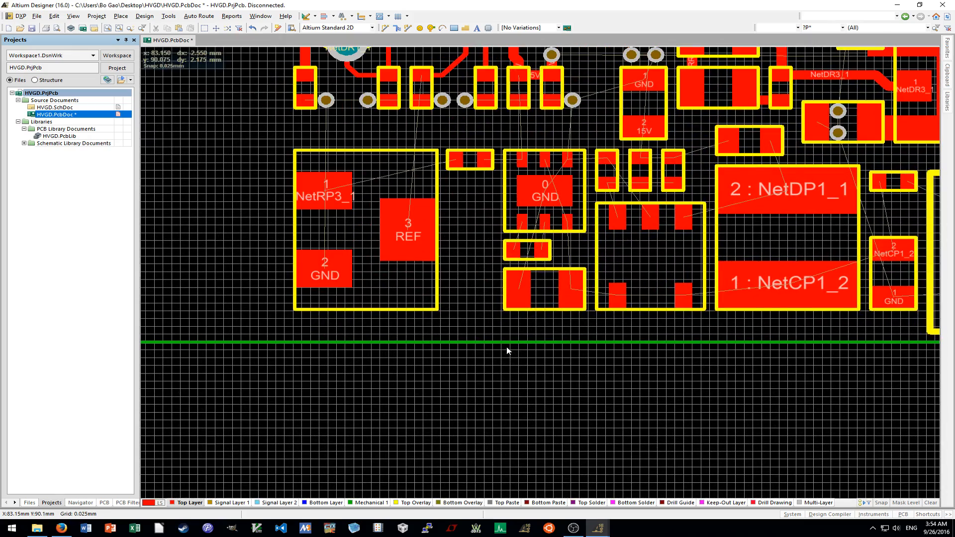
{"action": "scroll", "coordinate": [508, 347], "scroll_direction": "up", "scroll_amount": 2}
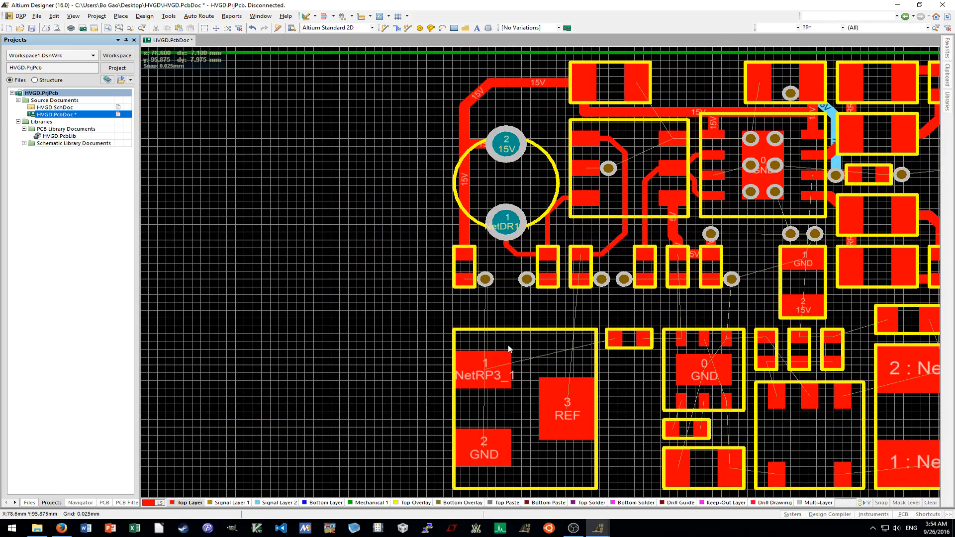
{"action": "scroll", "coordinate": [508, 348], "scroll_direction": "up", "scroll_amount": 1}
{"action": "scroll", "coordinate": [508, 348], "scroll_direction": "up", "scroll_amount": 3, "text": "ctrl"}
{"action": "scroll", "coordinate": [508, 345], "scroll_direction": "up", "scroll_amount": 5}
{"action": "scroll", "coordinate": [508, 345], "scroll_direction": "down", "scroll_amount": 3}
{"action": "scroll", "coordinate": [509, 345], "scroll_direction": "down", "scroll_amount": 4, "text": "ctrl"}
Delete the 15V tracks around the outside of the photo sensor: the vertical run, the stub to pad 2 and the diagonal.
{"action": "scroll", "coordinate": [508, 345], "scroll_direction": "up", "scroll_amount": 5, "text": "ctrl"}
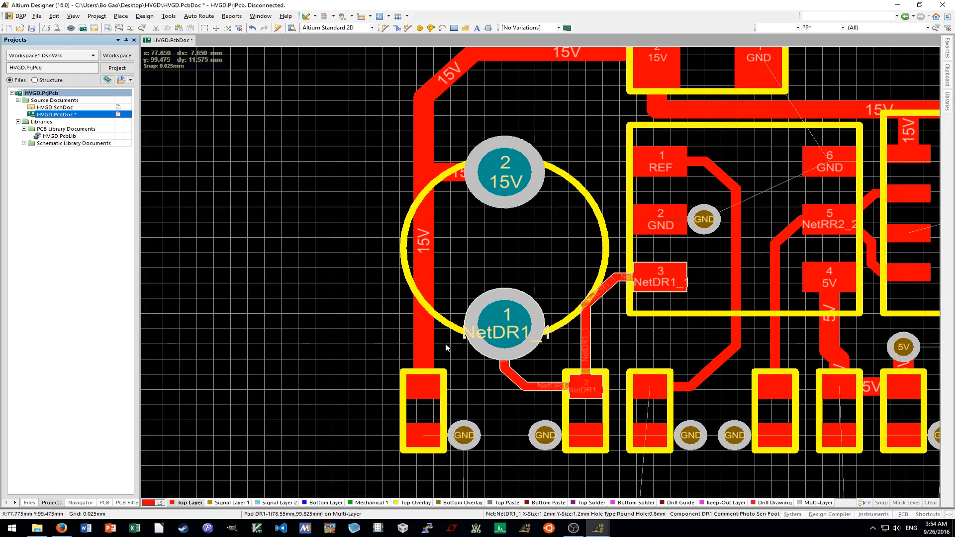
{"action": "left_click", "coordinate": [426, 342]}
{"action": "key", "text": "Delete"}
{"action": "left_click", "coordinate": [420, 168]}
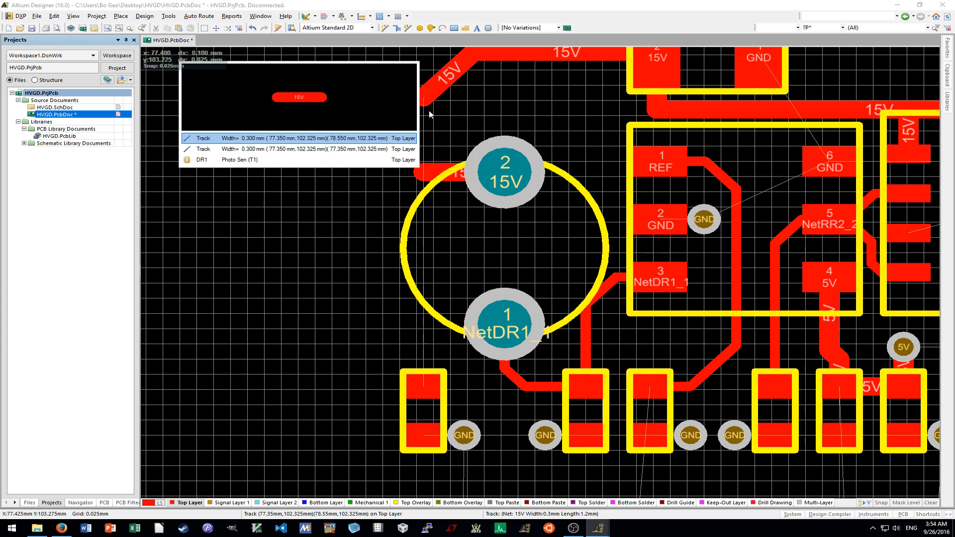
{"action": "left_click", "coordinate": [383, 141]}
{"action": "key", "text": "Delete"}
{"action": "left_click", "coordinate": [430, 97]}
{"action": "key", "text": "Delete"}
Reroute the 15V track from the upper capacitor's pad 2 through a diagonal straight down across the photo sensor's pad 2.
{"action": "scroll", "coordinate": [463, 101], "scroll_direction": "up", "scroll_amount": 2}
{"action": "left_click", "coordinate": [495, 97]}
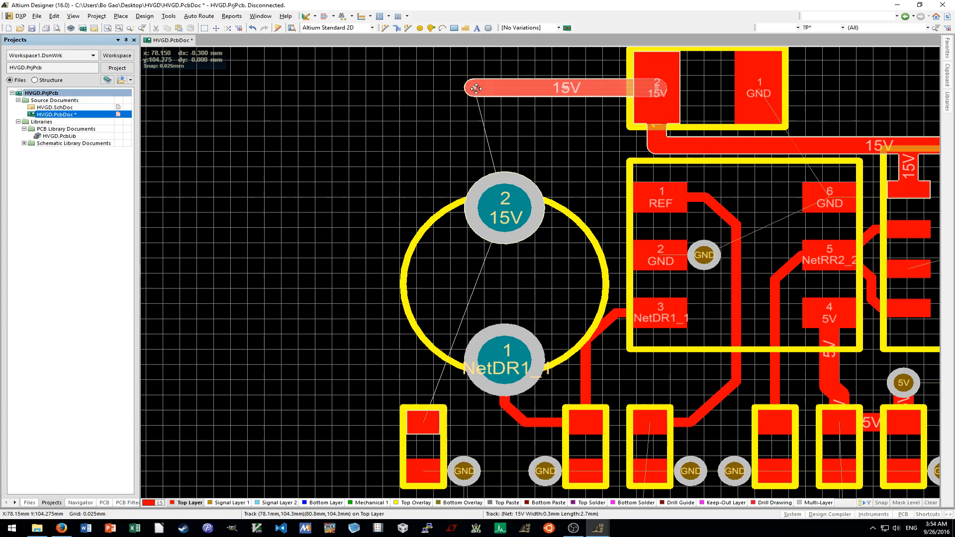
{"action": "left_click_drag", "start_coordinate": [472, 88], "coordinate": [505, 269]}
{"action": "left_click", "coordinate": [508, 134]}
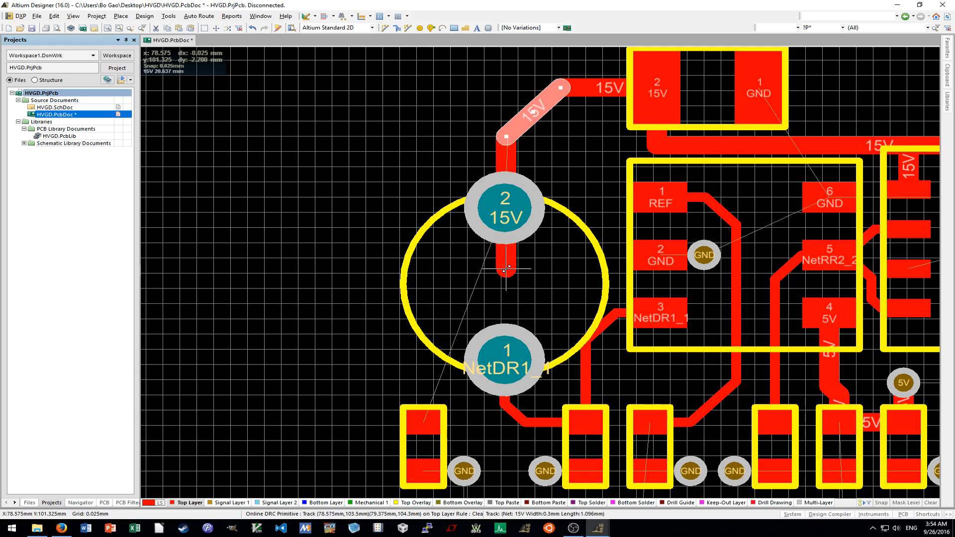
Route 15V from below the photo sensor's pad 2 to pad 2 of the first small capacitor, moving the diagonal slightly away from pad 2.
{"action": "left_click", "coordinate": [506, 268]}
{"action": "left_click_drag", "start_coordinate": [506, 268], "coordinate": [423, 422]}
{"action": "left_click", "coordinate": [507, 267]}
{"action": "left_click", "coordinate": [430, 339]}
{"action": "left_click", "coordinate": [368, 395]}
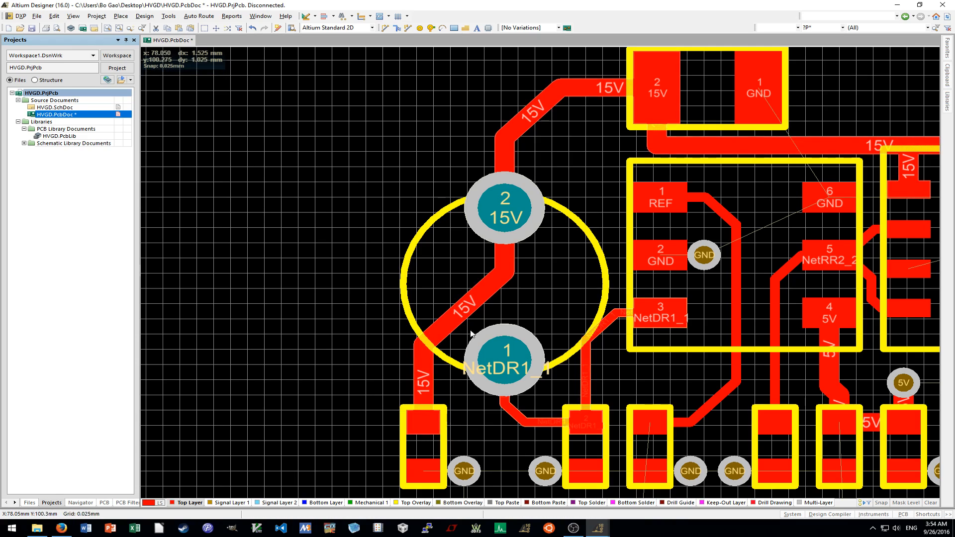
{"action": "mouse_move", "coordinate": [450, 314]}
{"action": "left_mouse_down"}
{"action": "mouse_move", "coordinate": [461, 331]}
{"action": "mouse_move", "coordinate": [456, 324]}
{"action": "left_mouse_up"}
Examine the rerouted 15V track and the empty area between the board's two component groups.
{"action": "scroll", "coordinate": [378, 352], "scroll_direction": "down", "scroll_amount": 3, "text": "ctrl"}
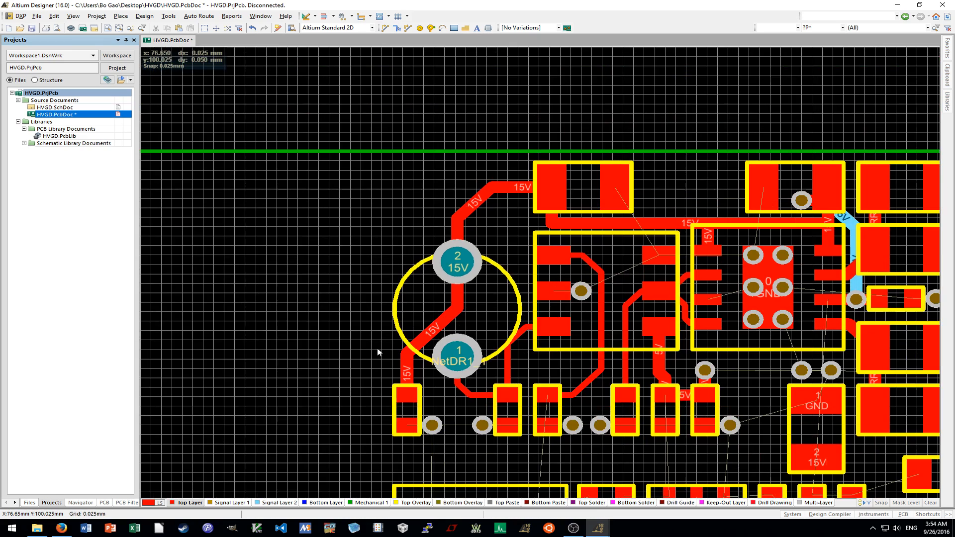
{"action": "scroll", "coordinate": [382, 351], "scroll_direction": "up", "scroll_amount": 1, "text": "shift"}
{"action": "scroll", "coordinate": [451, 347], "scroll_direction": "down", "scroll_amount": 2, "text": "ctrl"}
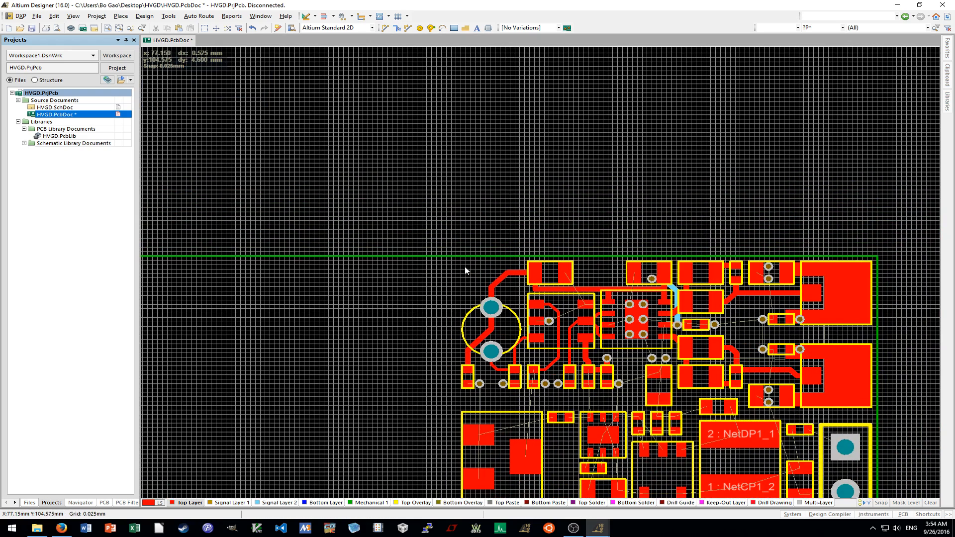
{"action": "scroll", "coordinate": [491, 325], "scroll_direction": "up", "scroll_amount": 1, "text": "shift"}
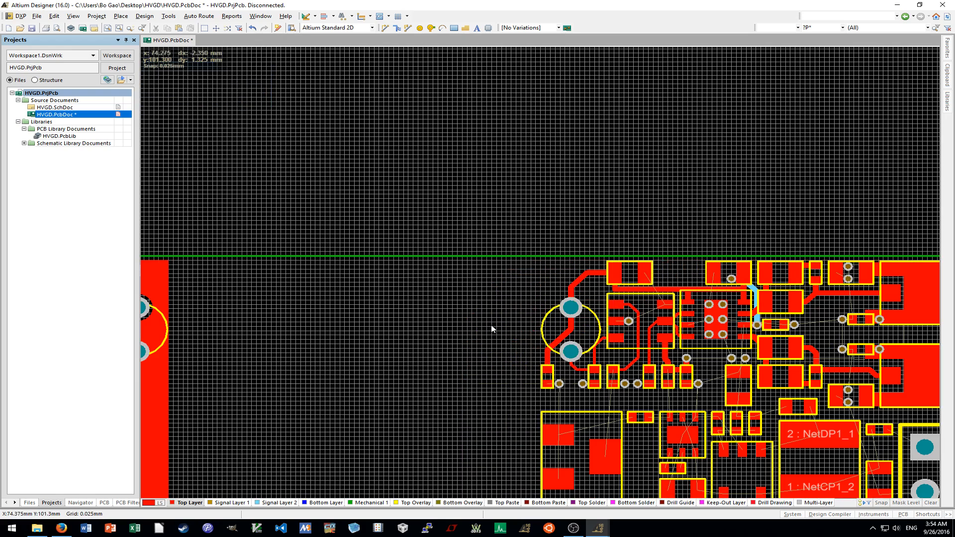
{"action": "scroll", "coordinate": [492, 324], "scroll_direction": "down", "scroll_amount": 2, "text": "ctrl"}
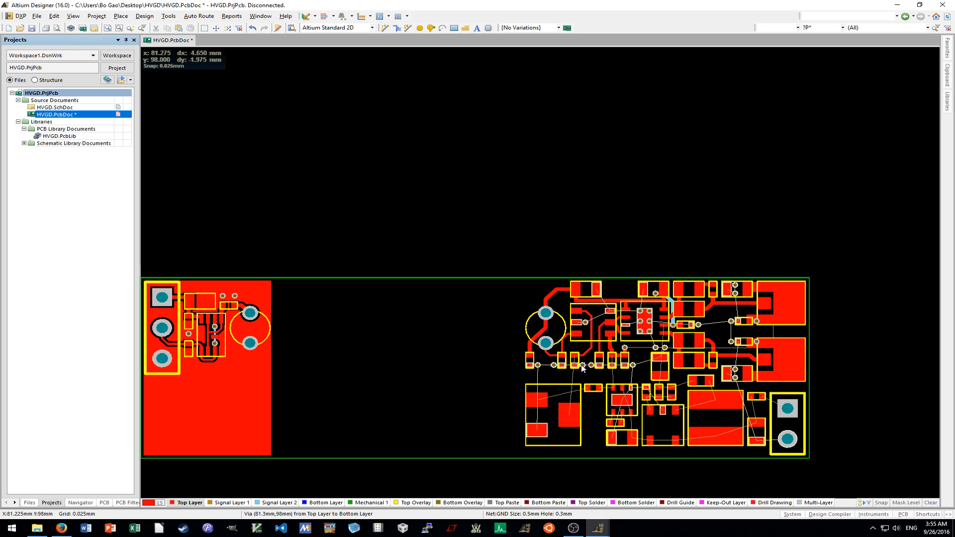
{"action": "scroll", "coordinate": [575, 369], "scroll_direction": "up", "scroll_amount": 2, "text": "ctrl"}
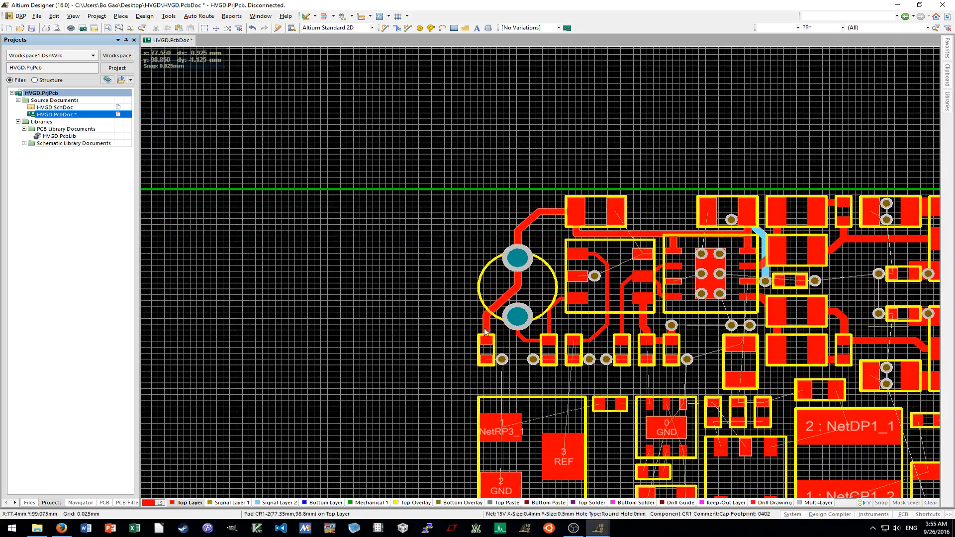
{"action": "scroll", "coordinate": [487, 283], "scroll_direction": "up", "scroll_amount": 2, "text": "ctrl"}
{"action": "scroll", "coordinate": [488, 288], "scroll_direction": "down", "scroll_amount": 2, "text": "ctrl"}
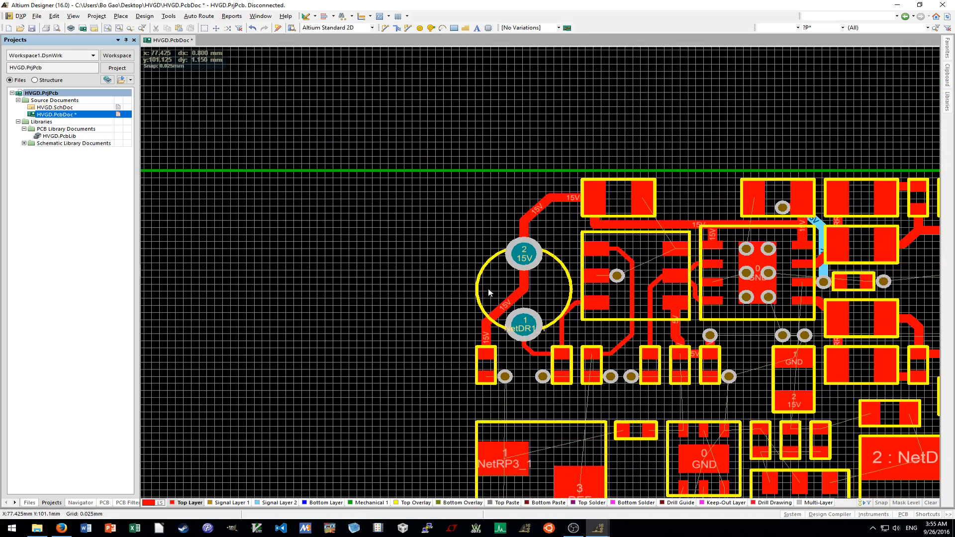
{"action": "scroll", "coordinate": [508, 304], "scroll_direction": "up", "scroll_amount": 1, "text": "ctrl"}
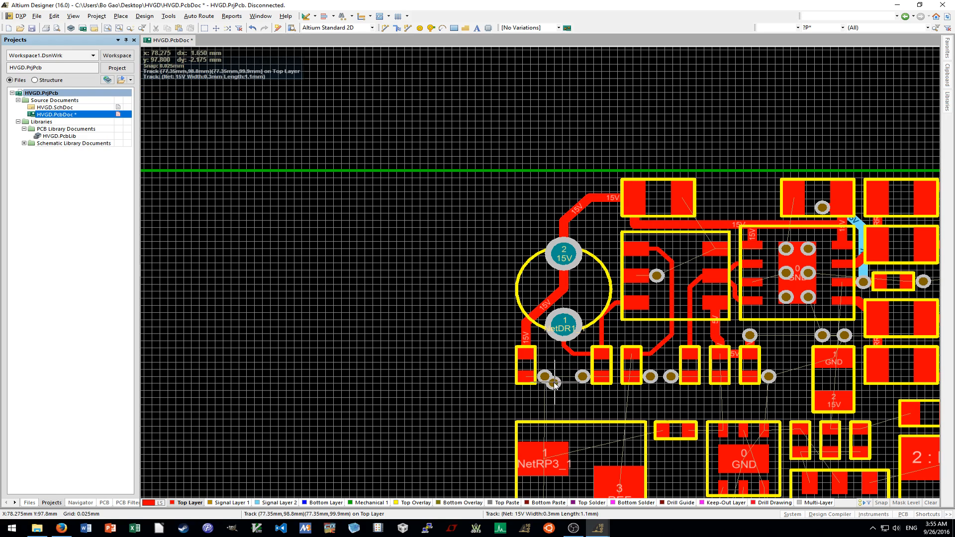
Place three GND vias at the photo sensor: two side by side above it outside the 15V track, one inside its outline.
{"action": "left_click", "coordinate": [555, 383]}
{"action": "scroll", "coordinate": [555, 384], "scroll_direction": "up", "scroll_amount": 2, "text": "ctrl"}
{"action": "left_click_drag", "start_coordinate": [554, 384], "coordinate": [569, 194]}
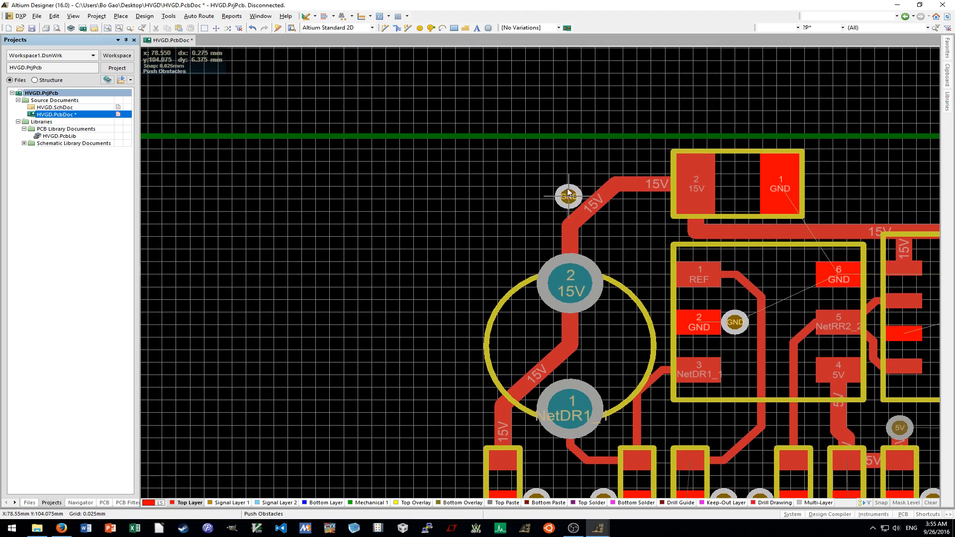
{"action": "left_click", "coordinate": [559, 176]}
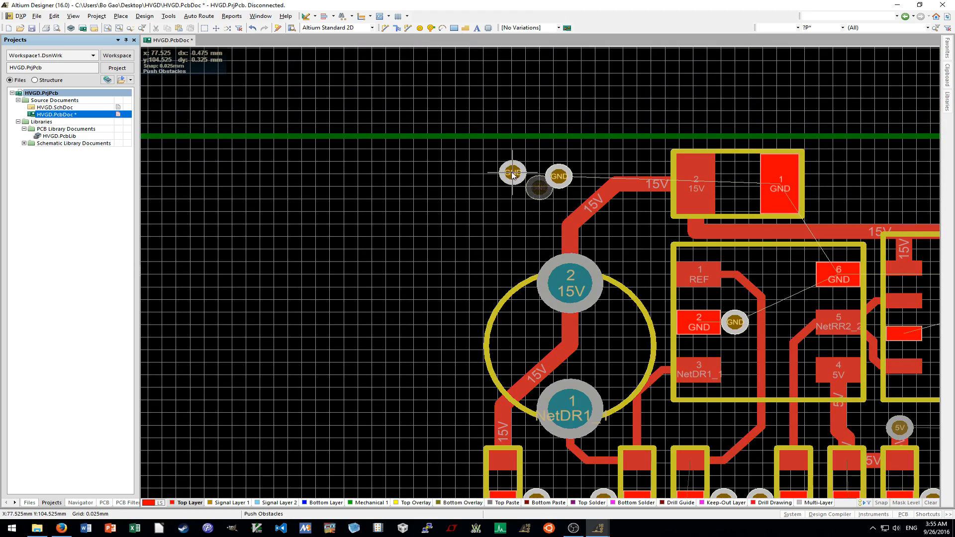
{"action": "left_click", "coordinate": [506, 179]}
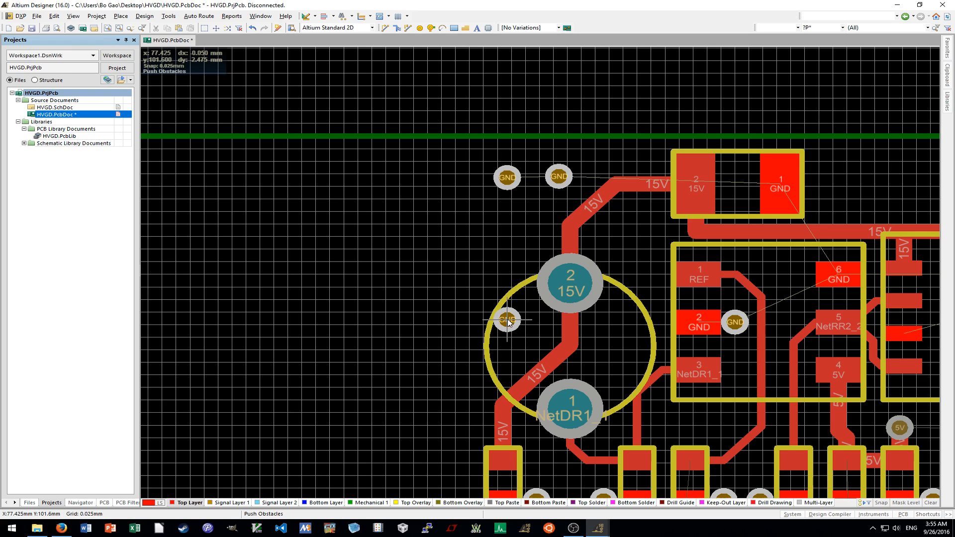
{"action": "left_click", "coordinate": [505, 321]}
{"action": "right_click", "coordinate": [504, 321]}
Check the photo sensor area and the row of small capacitors and resistors with their GND vias.
{"action": "scroll", "coordinate": [505, 322], "scroll_direction": "down", "scroll_amount": 5, "text": "ctrl"}
{"action": "scroll", "coordinate": [504, 321], "scroll_direction": "down", "scroll_amount": 2, "text": "shift"}
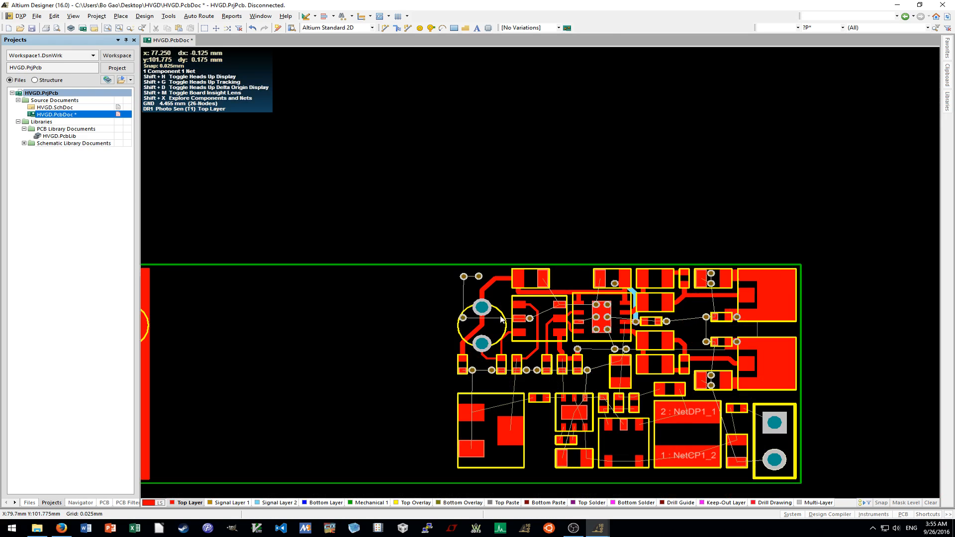
{"action": "scroll", "coordinate": [463, 309], "scroll_direction": "up", "scroll_amount": 2, "text": "ctrl"}
{"action": "scroll", "coordinate": [378, 262], "scroll_direction": "down", "scroll_amount": 2, "text": "ctrl"}
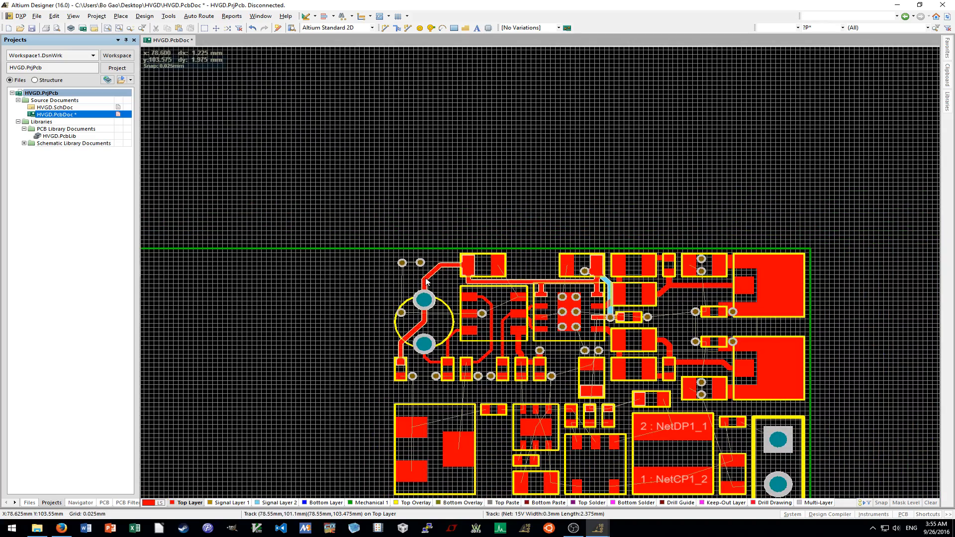
{"action": "scroll", "coordinate": [792, 294], "scroll_direction": "down", "scroll_amount": 3}
{"action": "scroll", "coordinate": [529, 219], "scroll_direction": "up", "scroll_amount": 5, "text": "ctrl"}
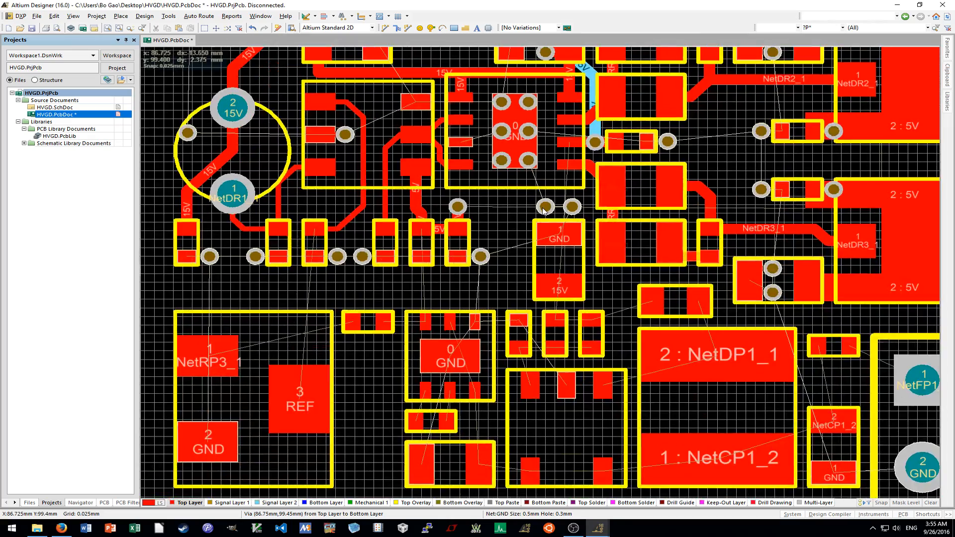
{"action": "scroll", "coordinate": [530, 219], "scroll_direction": "up", "scroll_amount": 4, "text": "shift"}
{"action": "scroll", "coordinate": [530, 219], "scroll_direction": "down", "scroll_amount": 3, "text": "ctrl"}
{"action": "scroll", "coordinate": [530, 219], "scroll_direction": "up", "scroll_amount": 3, "text": "shift"}
{"action": "scroll", "coordinate": [479, 265], "scroll_direction": "up", "scroll_amount": 4, "text": "ctrl"}
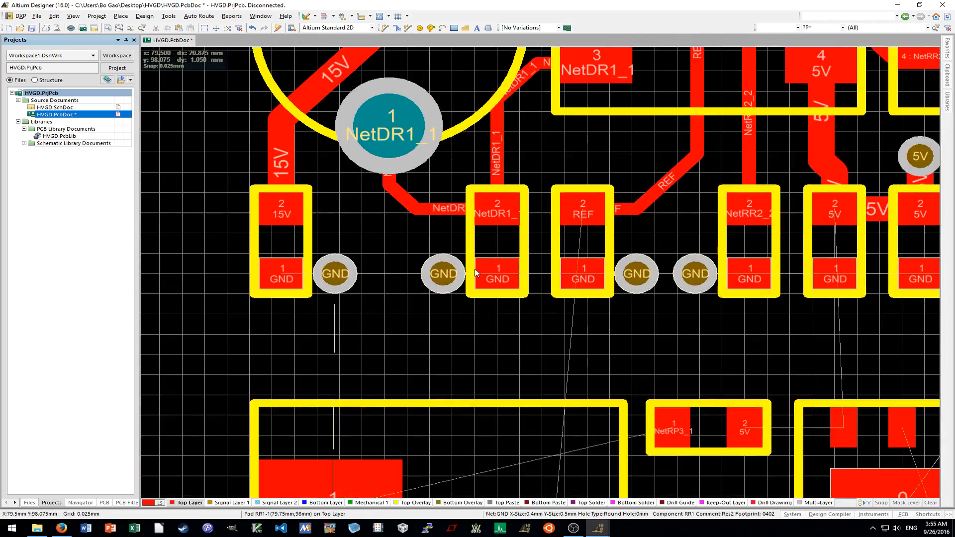
Examine the unrouted nets of the power section, from the regulators and inductor to the two-pin input connector.
{"action": "scroll", "coordinate": [482, 269], "scroll_direction": "down", "scroll_amount": 5, "text": "ctrl"}
{"action": "scroll", "coordinate": [498, 274], "scroll_direction": "down", "scroll_amount": 7, "text": "shift"}
{"action": "scroll", "coordinate": [593, 279], "scroll_direction": "down", "scroll_amount": 3}
{"action": "scroll", "coordinate": [593, 280], "scroll_direction": "up", "scroll_amount": 3, "text": "ctrl"}
{"action": "scroll", "coordinate": [593, 279], "scroll_direction": "up", "scroll_amount": 3, "text": "shift"}
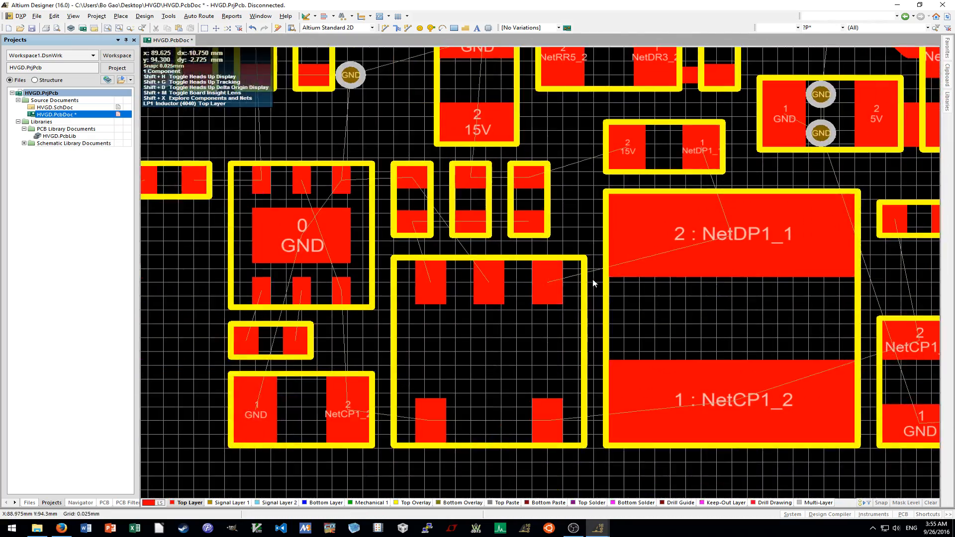
{"action": "scroll", "coordinate": [593, 280], "scroll_direction": "up", "scroll_amount": 3}
{"action": "scroll", "coordinate": [593, 282], "scroll_direction": "down", "scroll_amount": 2, "text": "ctrl"}
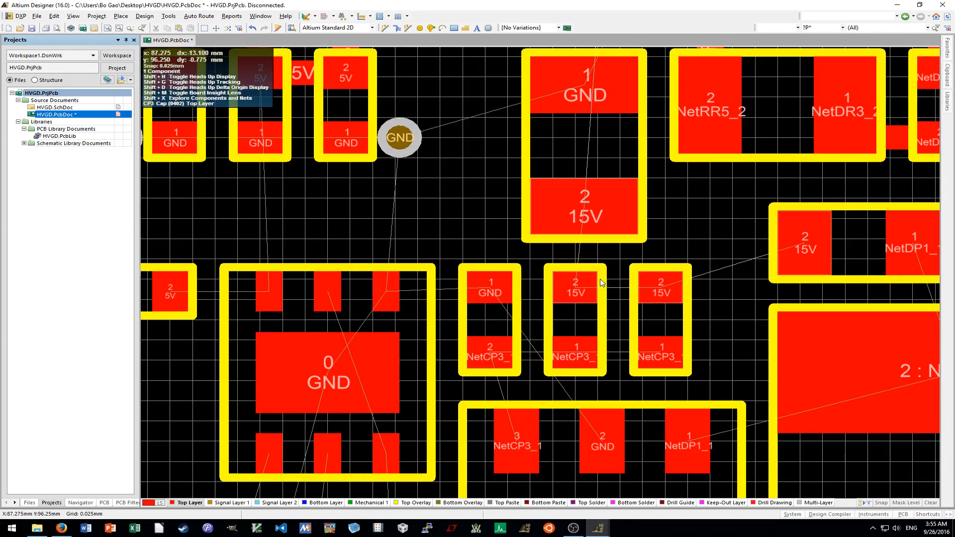
{"action": "scroll", "coordinate": [601, 282], "scroll_direction": "down", "scroll_amount": 7, "text": "shift"}
{"action": "scroll", "coordinate": [600, 283], "scroll_direction": "down", "scroll_amount": 3, "text": "ctrl"}
{"action": "scroll", "coordinate": [600, 285], "scroll_direction": "down", "scroll_amount": 6, "text": "shift"}
{"action": "scroll", "coordinate": [600, 287], "scroll_direction": "down", "scroll_amount": 8}
{"action": "scroll", "coordinate": [598, 283], "scroll_direction": "up", "scroll_amount": 2, "text": "shift"}
{"action": "scroll", "coordinate": [599, 283], "scroll_direction": "down", "scroll_amount": 4, "text": "shift"}
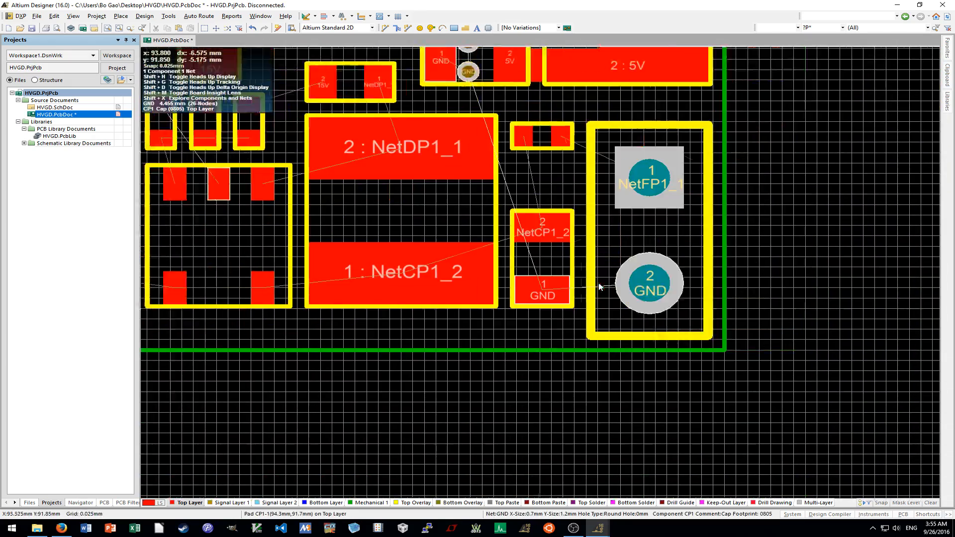
Move the small NetCP1_2/NetFP1_1 part down toward capacitor CP1 so it sits level with the input connector's pad 1.
{"action": "scroll", "coordinate": [598, 284], "scroll_direction": "up", "scroll_amount": 3}
{"action": "scroll", "coordinate": [486, 235], "scroll_direction": "up", "scroll_amount": 3, "text": "ctrl"}
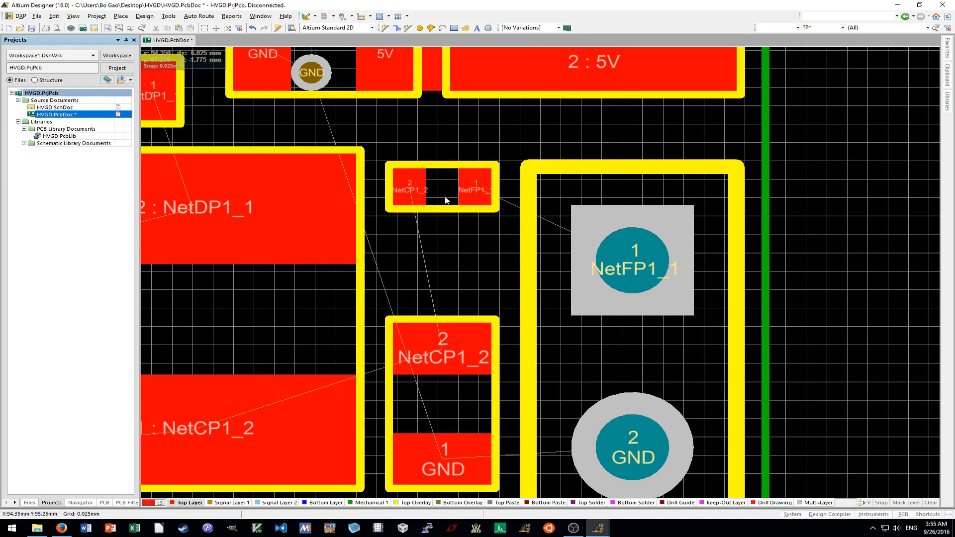
{"action": "key", "text": "space"}
{"action": "left_click_drag", "start_coordinate": [455, 201], "coordinate": [439, 269]}
{"action": "key", "text": "space"}
{"action": "right_click", "coordinate": [463, 203]}
{"action": "key", "text": "Escape"}
Place a top-layer fill joining the small part's NetFP1_1 pad to pad 1 of the input connector.
{"action": "scroll", "coordinate": [473, 207], "scroll_direction": "up", "scroll_amount": 2, "text": "ctrl"}
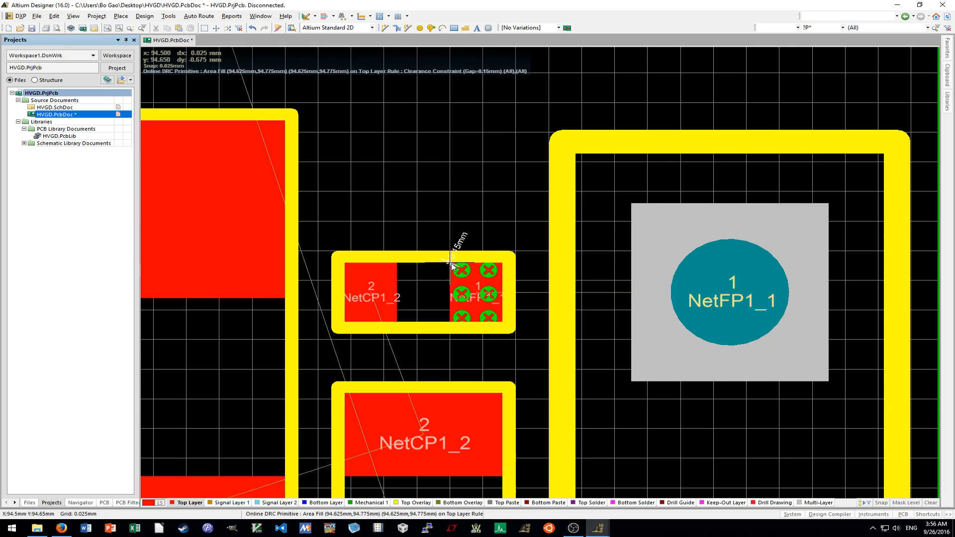
{"action": "left_click", "coordinate": [458, 244]}
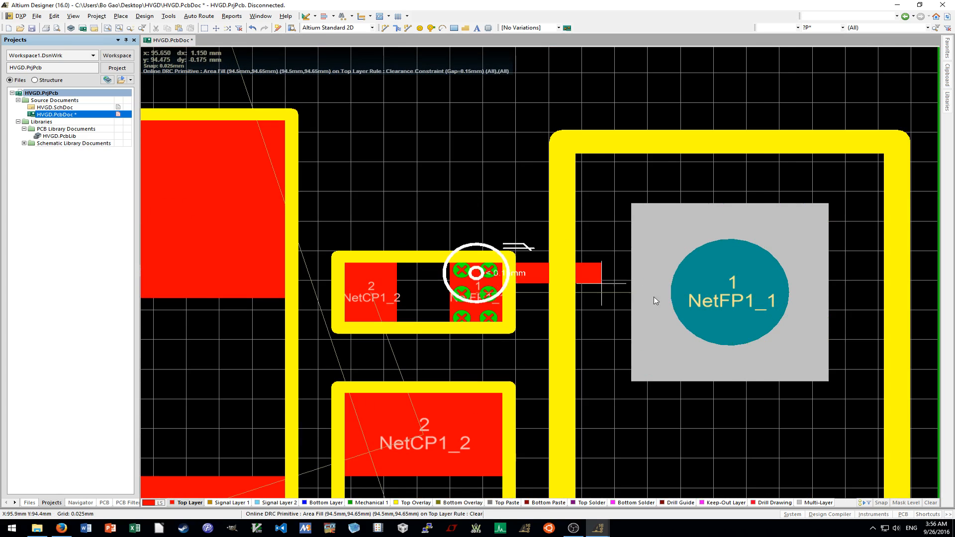
{"action": "left_click", "coordinate": [828, 322]}
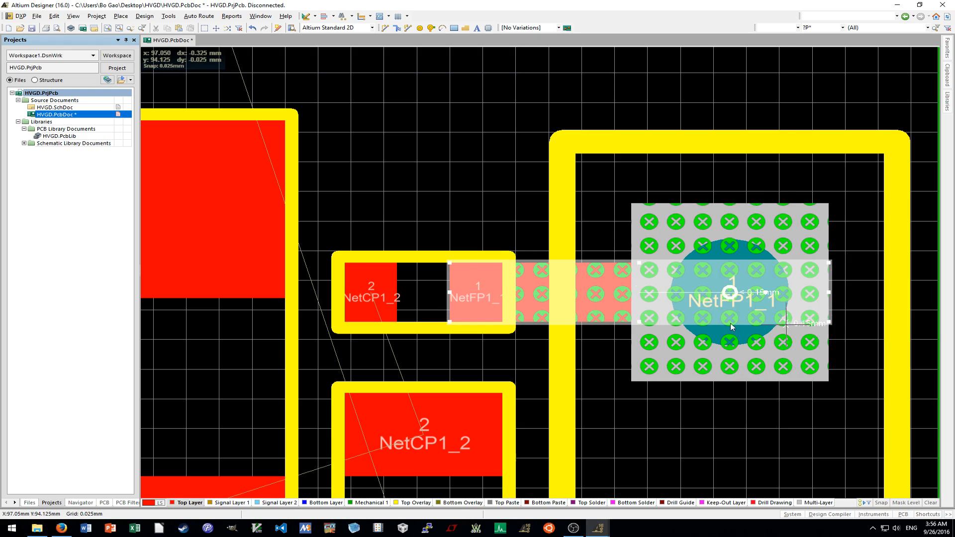
Place a fill joining the small part's NetCP1_2 pad to pad 2 of capacitor CP1 below it.
{"action": "left_click", "coordinate": [345, 263]}
{"action": "scroll", "coordinate": [361, 280], "scroll_direction": "down", "scroll_amount": 3}
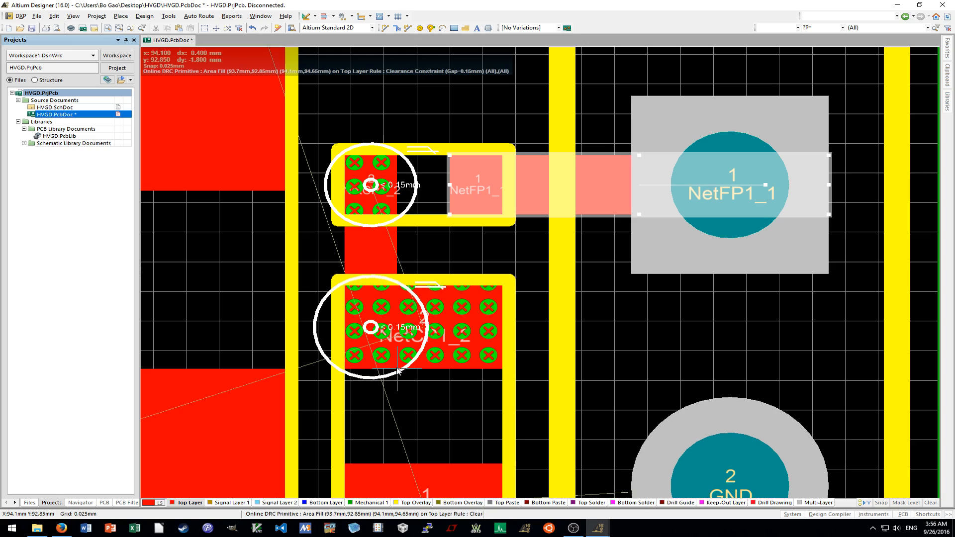
{"action": "scroll", "coordinate": [397, 370], "scroll_direction": "down", "scroll_amount": 3, "text": "ctrl"}
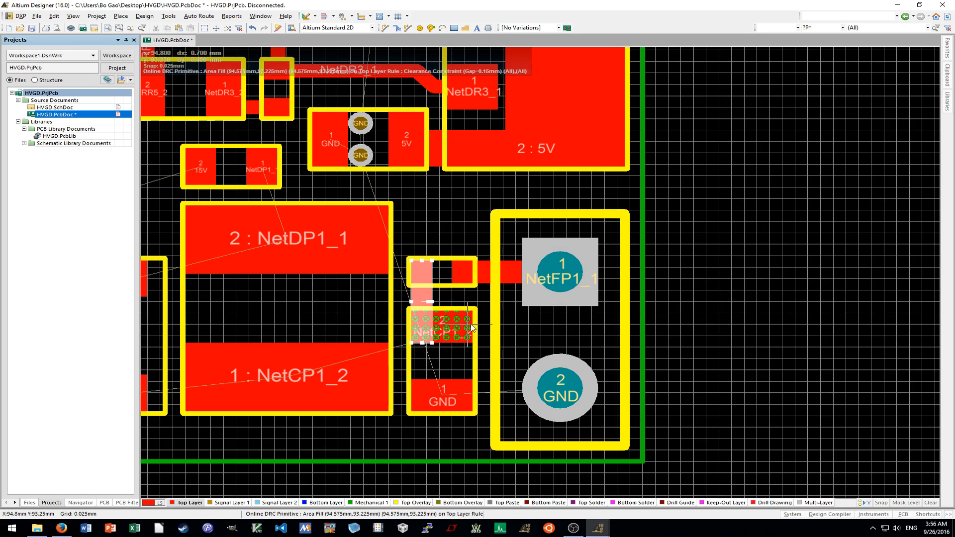
{"action": "scroll", "coordinate": [474, 329], "scroll_direction": "left", "scroll_amount": 3, "text": "shift"}
{"action": "left_click", "coordinate": [569, 234]}
Examine the unrouted NetCP1_2 connections between capacitor CP1, the inductor, regulator UP1 and the capacitor on its far side.
{"action": "scroll", "coordinate": [571, 238], "scroll_direction": "left", "scroll_amount": 2, "text": "shift"}
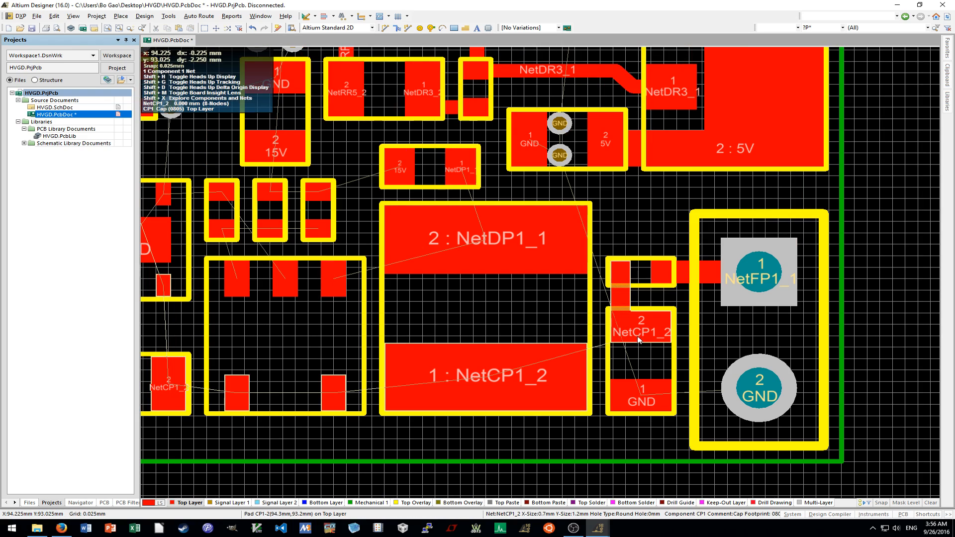
{"action": "scroll", "coordinate": [390, 362], "scroll_direction": "left", "scroll_amount": 2, "text": "shift"}
{"action": "scroll", "coordinate": [379, 373], "scroll_direction": "up", "scroll_amount": 2, "text": "ctrl"}
{"action": "scroll", "coordinate": [405, 362], "scroll_direction": "down", "scroll_amount": 2, "text": "ctrl"}
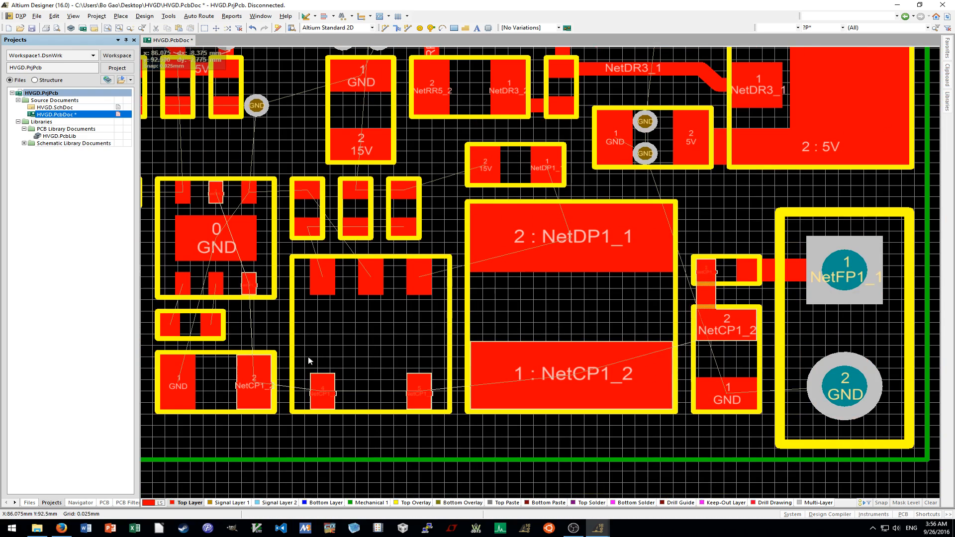
{"action": "scroll", "coordinate": [358, 362], "scroll_direction": "left", "scroll_amount": 3, "text": "shift"}
{"action": "scroll", "coordinate": [560, 357], "scroll_direction": "right", "scroll_amount": 4, "text": "shift"}
{"action": "scroll", "coordinate": [558, 356], "scroll_direction": "left", "scroll_amount": 1, "text": "shift"}
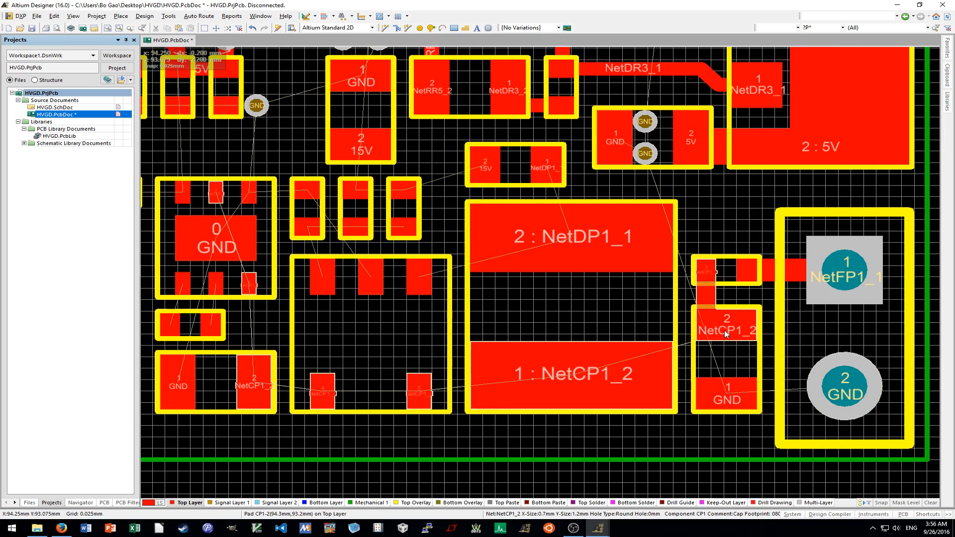
{"action": "key", "text": "p"}
{"action": "key", "text": "f"}
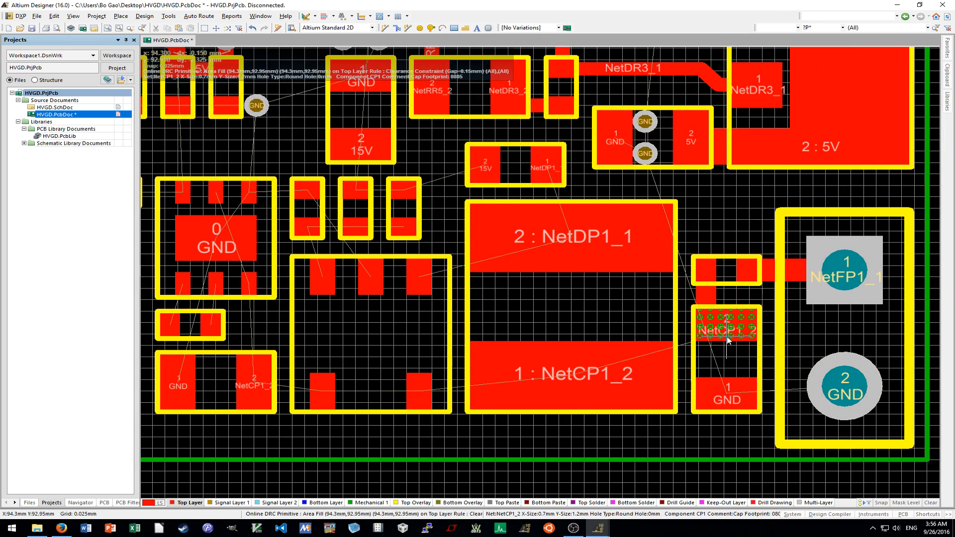
{"action": "scroll", "coordinate": [728, 338], "scroll_direction": "up", "scroll_amount": 2, "text": "ctrl"}
{"action": "scroll", "coordinate": [730, 329], "scroll_direction": "up", "scroll_amount": 1, "text": "ctrl"}
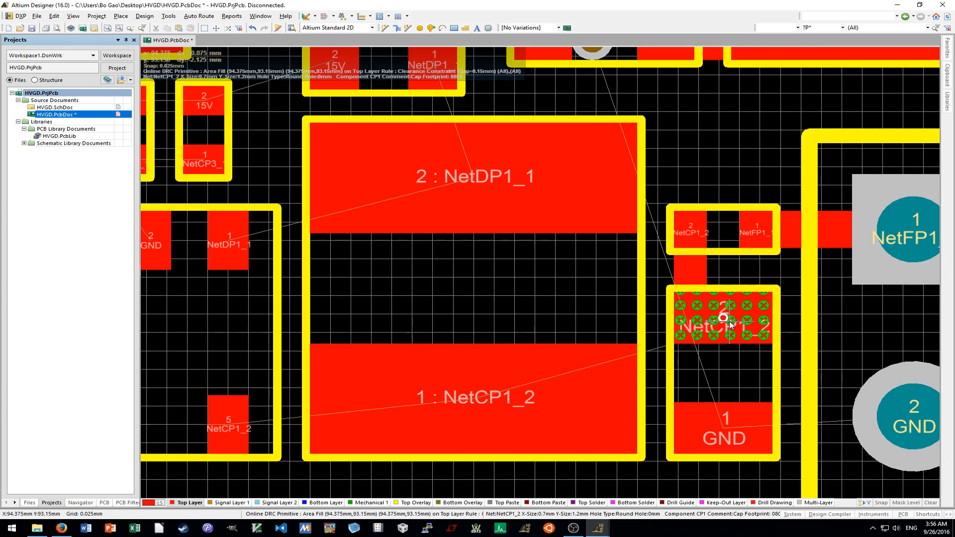
{"action": "scroll", "coordinate": [734, 323], "scroll_direction": "left", "scroll_amount": 3, "text": "shift"}
{"action": "scroll", "coordinate": [709, 320], "scroll_direction": "left", "scroll_amount": 2, "text": "shift"}
{"action": "key", "text": "Escape"}
Place a GND via directly below pad 2 of regulator UP1, just clear of the pad.
{"action": "key", "text": "p"}
{"action": "key", "text": "v"}
{"action": "scroll", "coordinate": [492, 274], "scroll_direction": "up", "scroll_amount": 2, "text": "ctrl"}
{"action": "scroll", "coordinate": [464, 283], "scroll_direction": "down", "scroll_amount": 3, "text": "ctrl"}
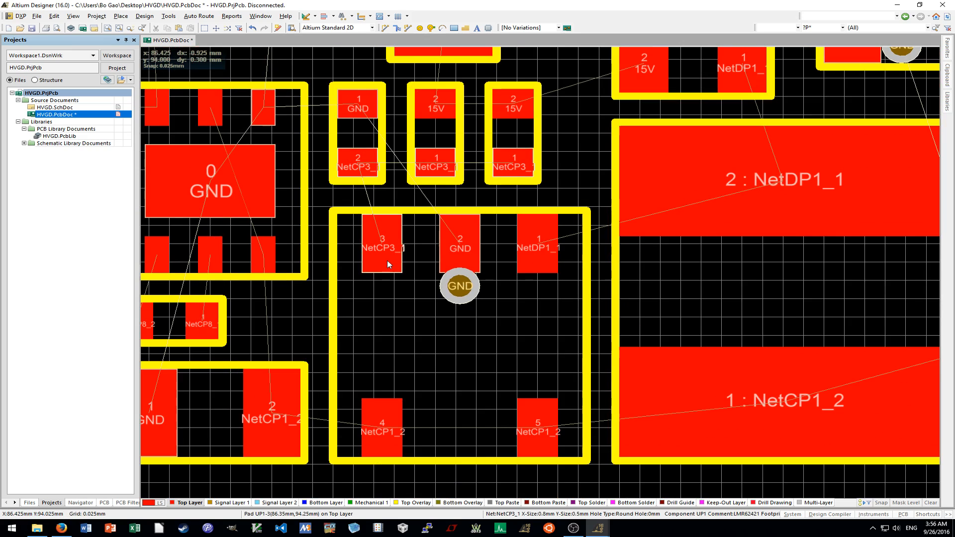
{"action": "scroll", "coordinate": [386, 263], "scroll_direction": "up", "scroll_amount": 2, "text": "ctrl"}
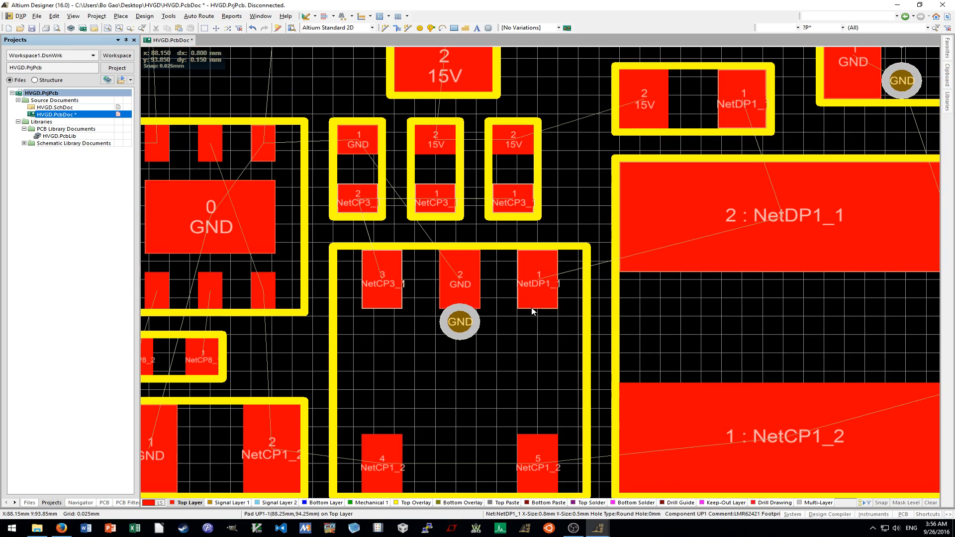
{"action": "scroll", "coordinate": [533, 307], "scroll_direction": "up", "scroll_amount": 2, "text": "ctrl"}
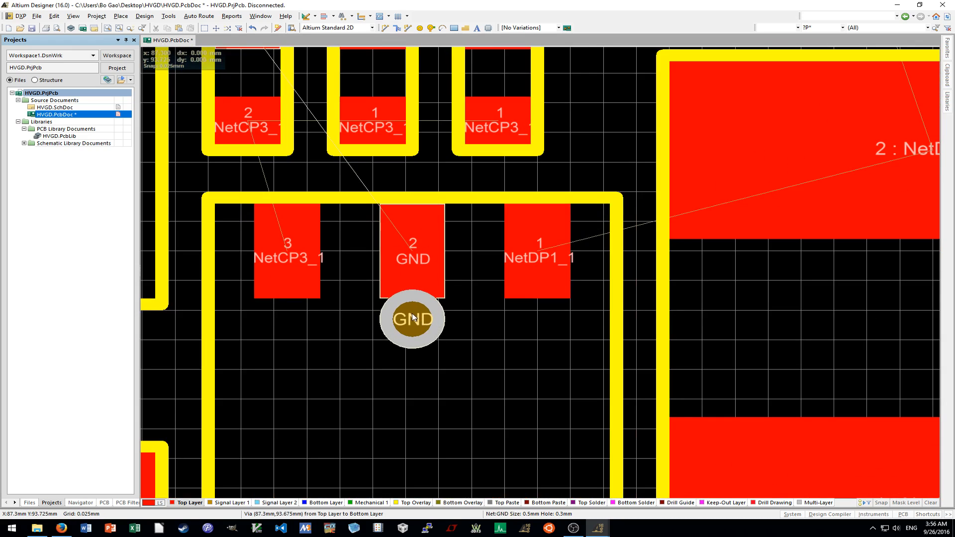
{"action": "scroll", "coordinate": [413, 326], "scroll_direction": "down", "scroll_amount": 5, "text": "ctrl"}
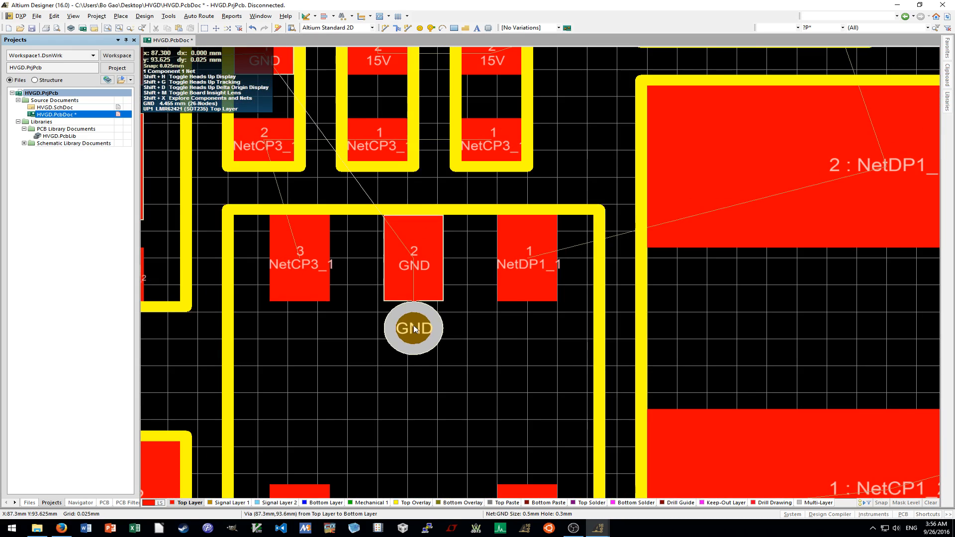
{"action": "scroll", "coordinate": [413, 327], "scroll_direction": "down", "scroll_amount": 3, "text": "shift"}
Place a top-layer fill about 8.6 by 1.85 mm joining the NetCP1_2 pads of the lower-left capacitor, regulator UP1 and the inductor.
{"action": "key", "text": "p"}
{"action": "key", "text": "f"}
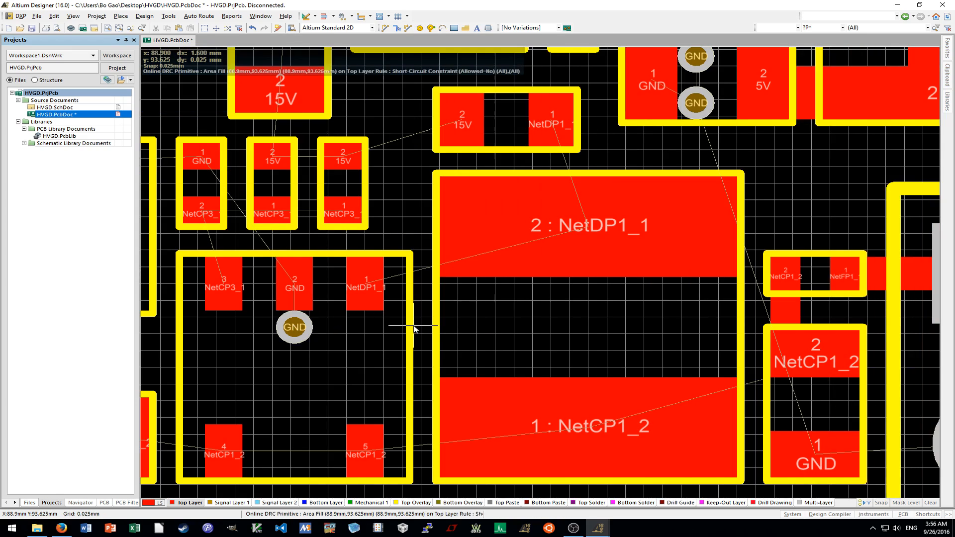
{"action": "scroll", "coordinate": [397, 348], "scroll_direction": "up", "scroll_amount": 2, "text": "shift"}
{"action": "scroll", "coordinate": [390, 361], "scroll_direction": "down", "scroll_amount": 1}
{"action": "scroll", "coordinate": [390, 366], "scroll_direction": "up", "scroll_amount": 2, "text": "shift"}
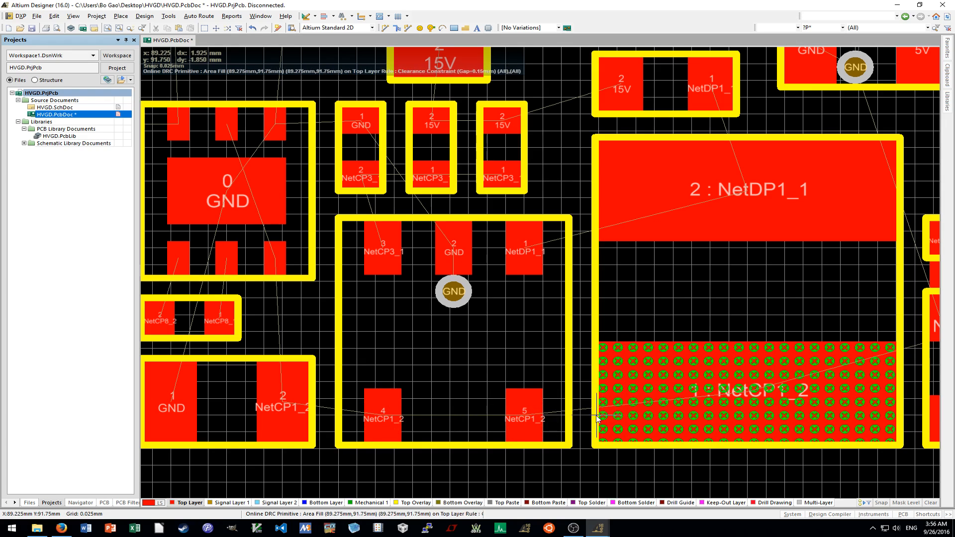
{"action": "scroll", "coordinate": [472, 417], "scroll_direction": "up", "scroll_amount": 1, "text": "shift"}
{"action": "scroll", "coordinate": [309, 423], "scroll_direction": "up", "scroll_amount": 2, "text": "ctrl"}
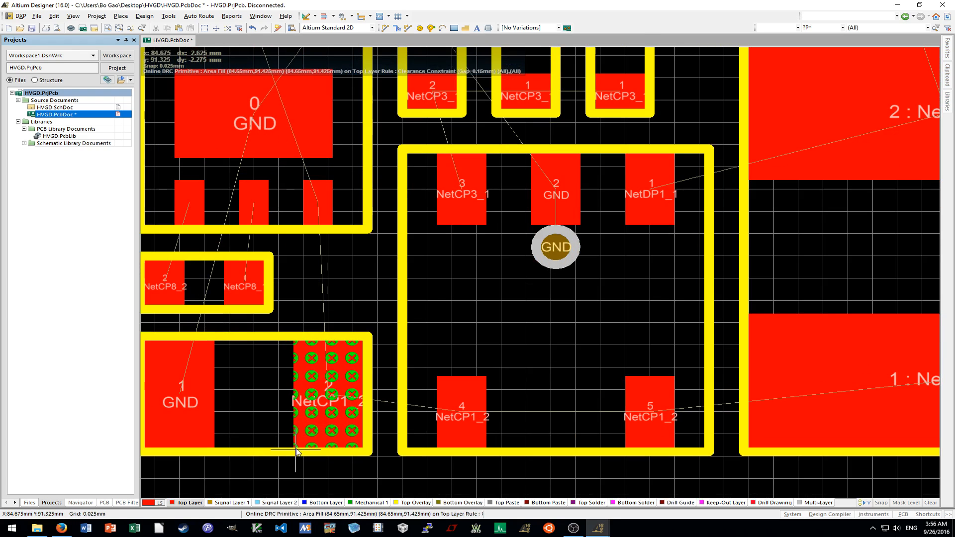
{"action": "left_click", "coordinate": [295, 450]}
{"action": "scroll", "coordinate": [295, 451], "scroll_direction": "down", "scroll_amount": 1, "text": "ctrl"}
{"action": "scroll", "coordinate": [497, 373], "scroll_direction": "down", "scroll_amount": 1, "text": "shift"}
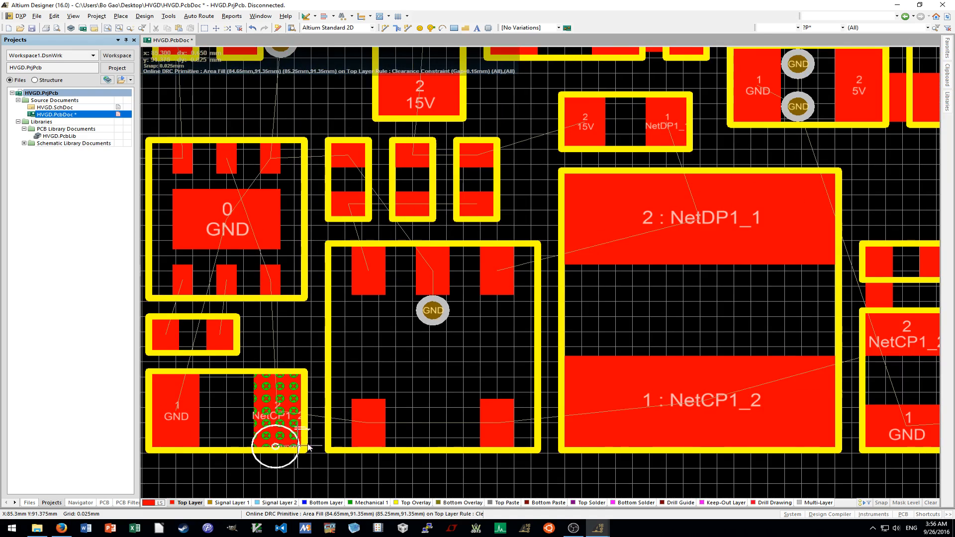
{"action": "scroll", "coordinate": [721, 351], "scroll_direction": "up", "scroll_amount": 1, "text": "shift"}
{"action": "scroll", "coordinate": [717, 323], "scroll_direction": "up", "scroll_amount": 1, "text": "ctrl"}
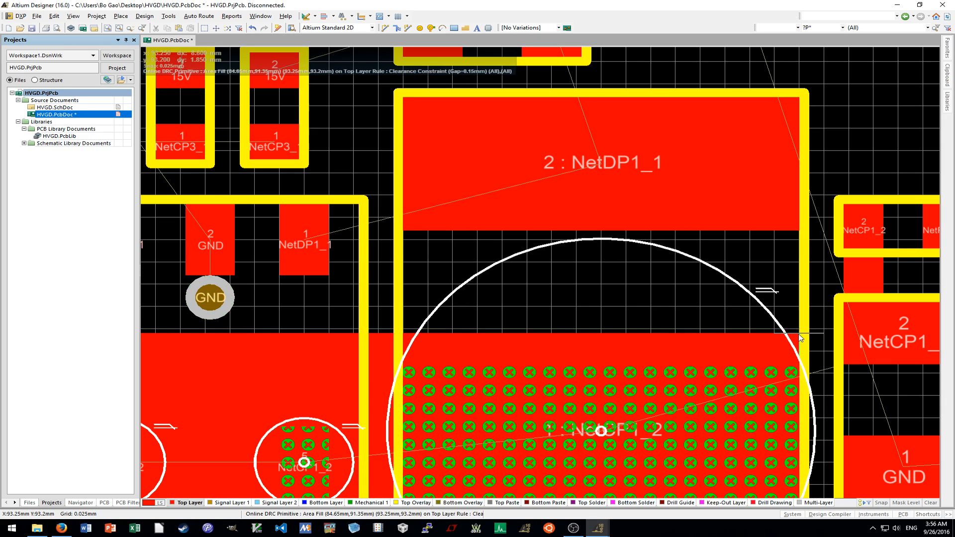
{"action": "left_click", "coordinate": [800, 332]}
{"action": "scroll", "coordinate": [791, 342], "scroll_direction": "right", "scroll_amount": 4, "text": "shift"}
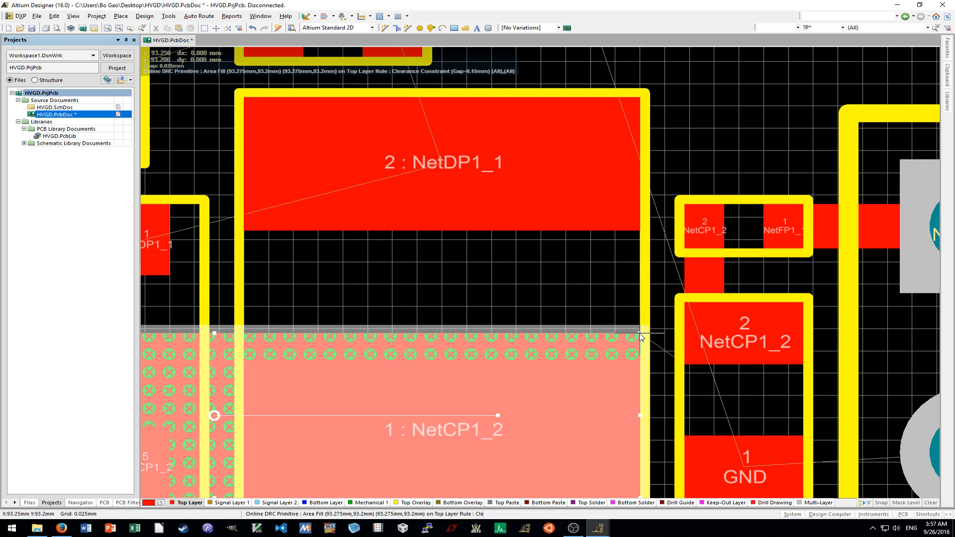
{"action": "scroll", "coordinate": [640, 337], "scroll_direction": "down", "scroll_amount": 2, "text": "ctrl"}
{"action": "left_click", "coordinate": [479, 240]}
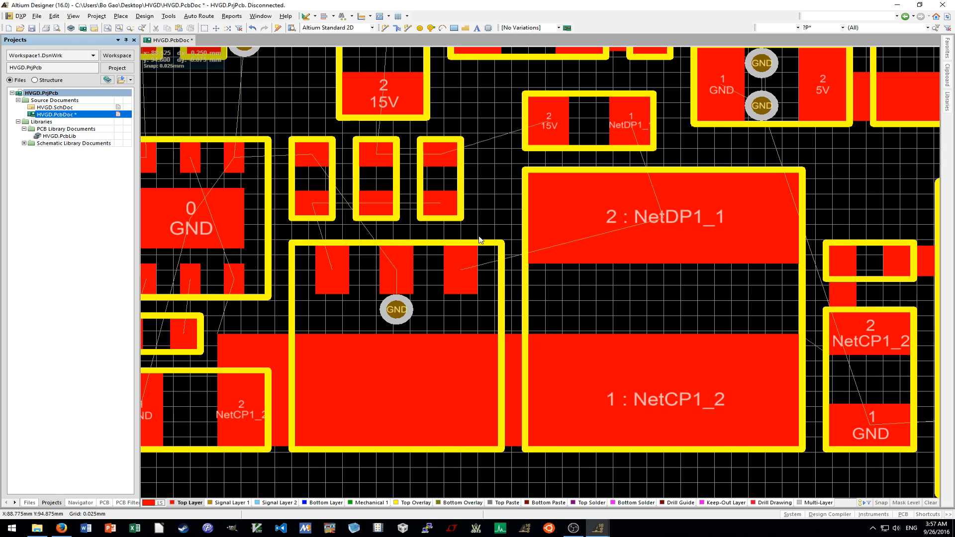
Examine the NetCP3_1, GND and 15V connections of the three small parts above regulator UP1.
{"action": "scroll", "coordinate": [473, 236], "scroll_direction": "up", "scroll_amount": 1}
{"action": "scroll", "coordinate": [443, 232], "scroll_direction": "up", "scroll_amount": 2, "text": "ctrl"}
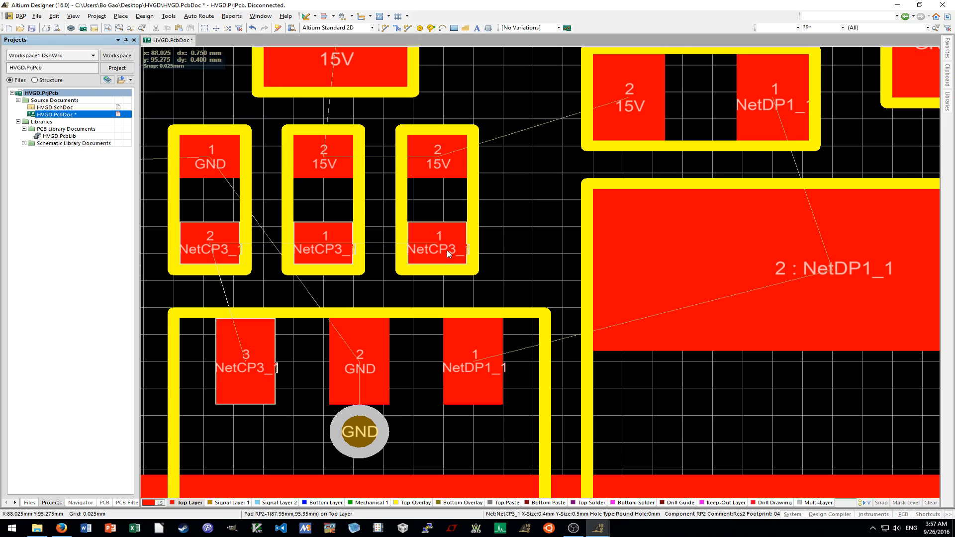
{"action": "scroll", "coordinate": [447, 253], "scroll_direction": "left", "scroll_amount": 3, "text": "shift"}
{"action": "scroll", "coordinate": [447, 253], "scroll_direction": "down", "scroll_amount": 4}
{"action": "scroll", "coordinate": [447, 256], "scroll_direction": "down", "scroll_amount": 2, "text": "ctrl"}
{"action": "scroll", "coordinate": [447, 256], "scroll_direction": "up", "scroll_amount": 2, "text": "ctrl"}
{"action": "scroll", "coordinate": [447, 256], "scroll_direction": "up", "scroll_amount": 4}
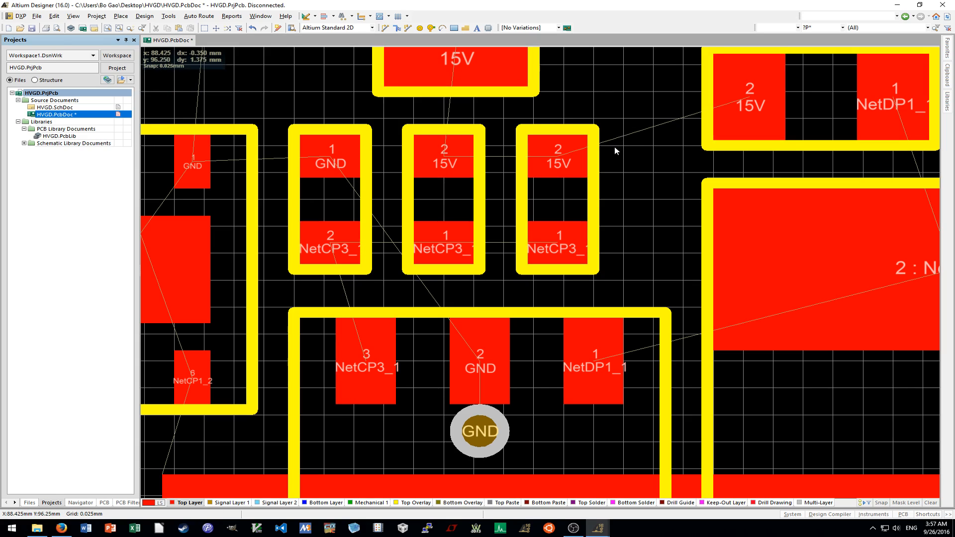
Select CP3 and RP2 above regulator UP1 and move them together about 0.6 mm away from RP1.
{"action": "key", "text": "shift"}
{"action": "key", "text": "s"}
{"action": "key", "text": "i"}
{"action": "left_click", "coordinate": [632, 114]}
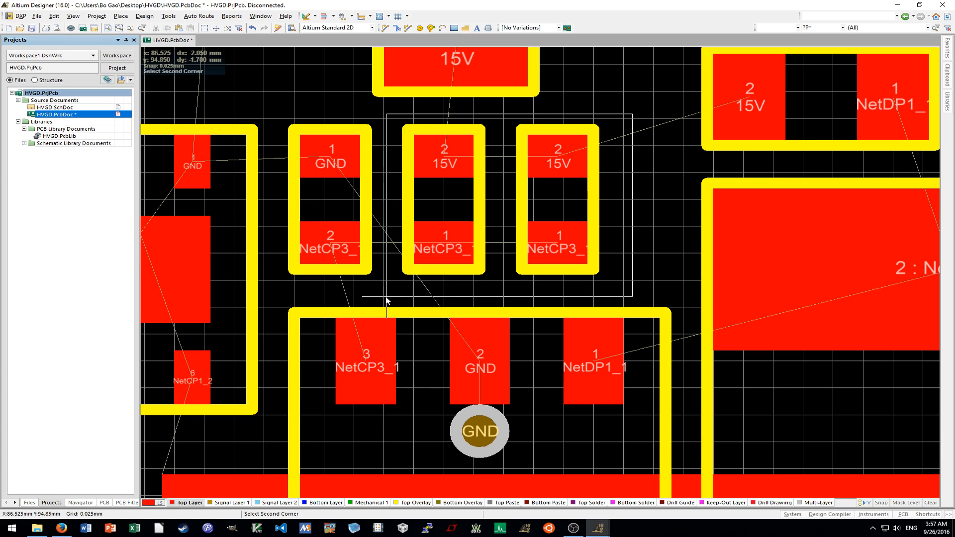
{"action": "scroll", "coordinate": [648, 285], "scroll_direction": "down", "scroll_amount": 3, "text": "ctrl"}
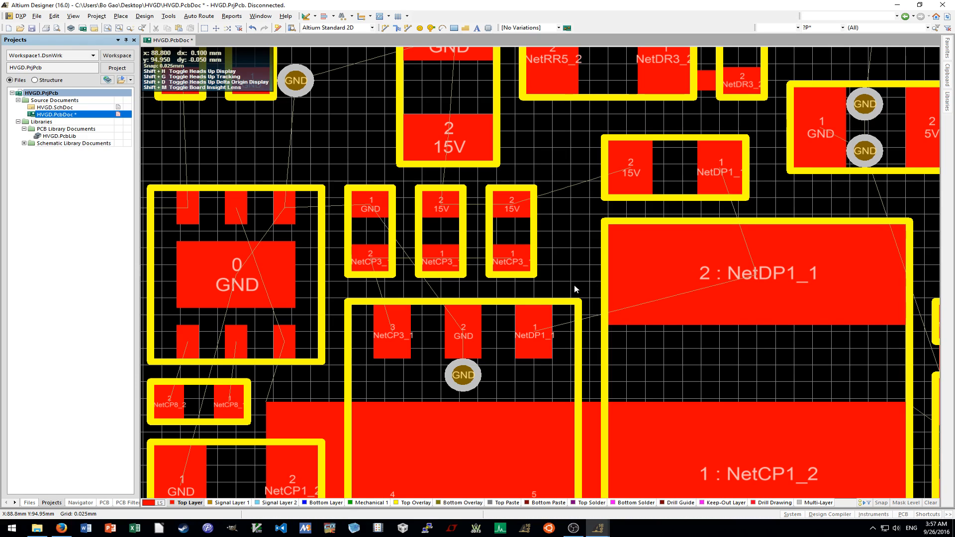
{"action": "left_click_drag", "start_coordinate": [569, 166], "coordinate": [399, 290]}
{"action": "key", "text": "m"}
{"action": "key", "text": "s"}
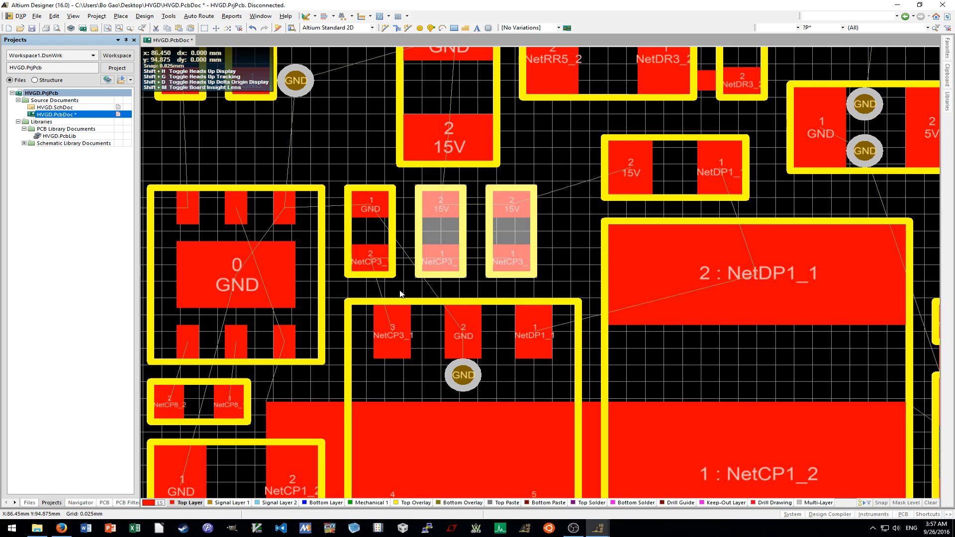
{"action": "left_click", "coordinate": [404, 292]}
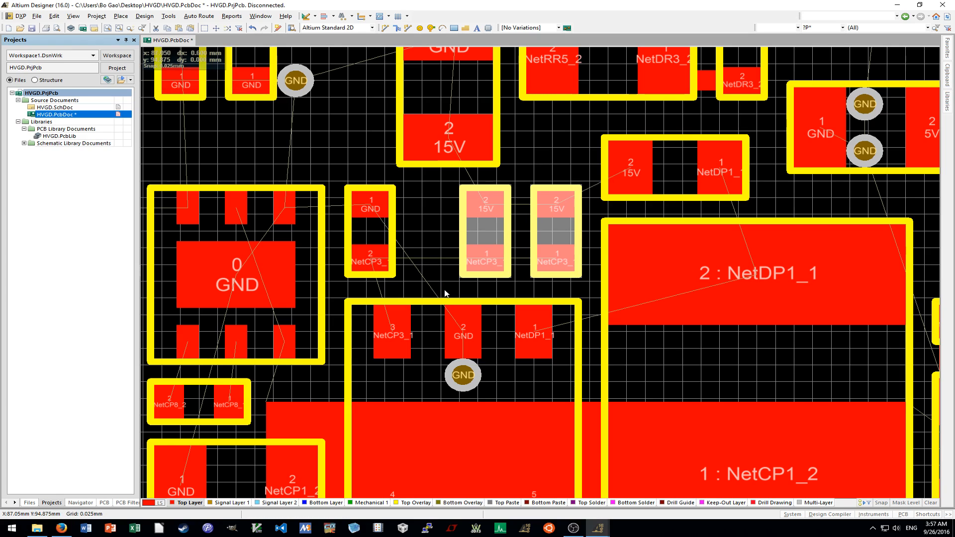
{"action": "key", "text": "shift"}
{"action": "left_click", "coordinate": [445, 294]}
Try other orientations for resistor RP1 above regulator UP1.
{"action": "mouse_move", "coordinate": [373, 230]}
{"action": "left_mouse_down"}
{"action": "mouse_move", "coordinate": [404, 254]}
{"action": "mouse_move", "coordinate": [389, 251]}
{"action": "mouse_move", "coordinate": [379, 220]}
{"action": "mouse_move", "coordinate": [366, 251]}
{"action": "mouse_move", "coordinate": [369, 220]}
{"action": "left_mouse_up"}
{"action": "key", "text": "space"}
{"action": "key", "text": "space"}
{"action": "key", "text": "space"}
{"action": "scroll", "coordinate": [391, 251], "scroll_direction": "up", "scroll_amount": 2, "text": "ctrl"}
{"action": "key", "text": "space"}
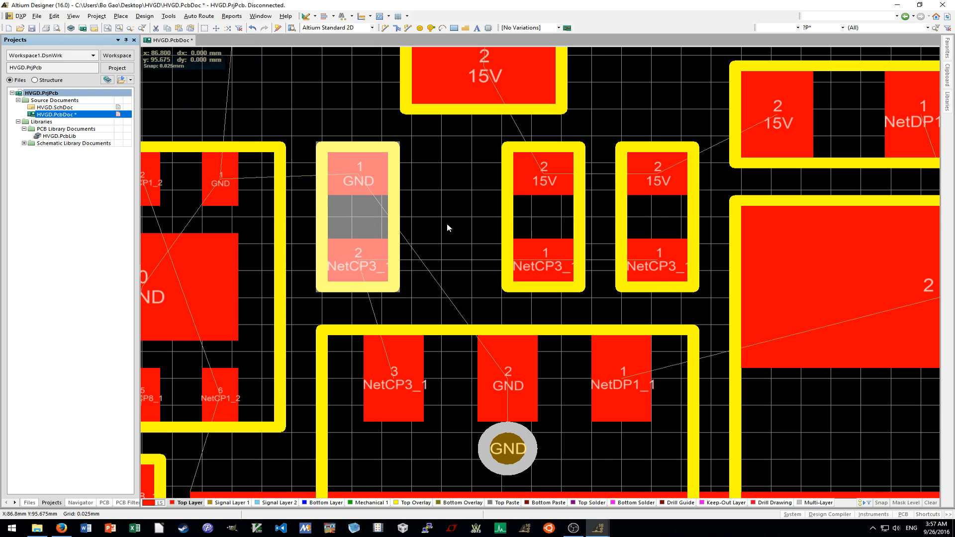
{"action": "scroll", "coordinate": [448, 224], "scroll_direction": "down", "scroll_amount": 2, "text": "ctrl"}
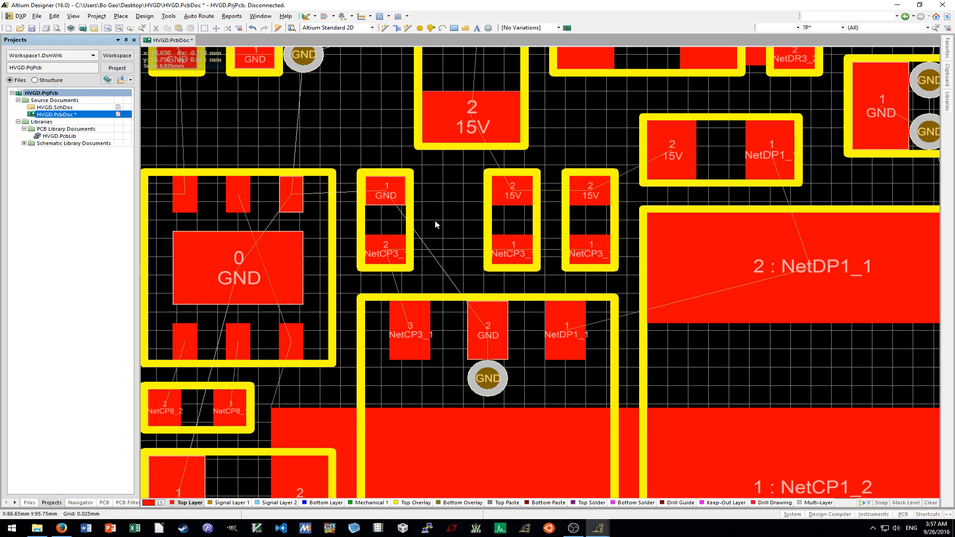
Try a via between the NetCP3_1 pads of CP3 and RP2, and remove it again.
{"action": "key", "text": "p"}
{"action": "key", "text": "v"}
{"action": "scroll", "coordinate": [549, 264], "scroll_direction": "up", "scroll_amount": 2, "text": "ctrl"}
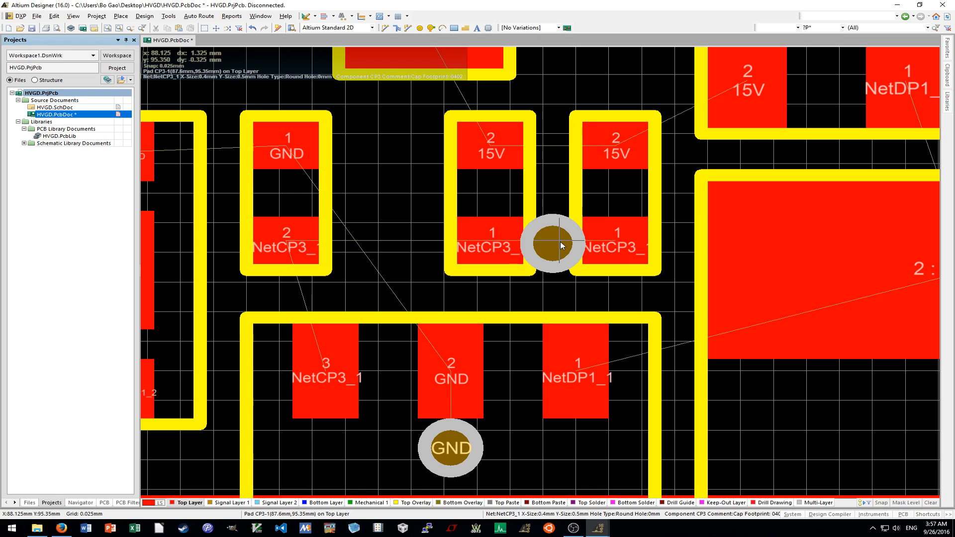
{"action": "left_click", "coordinate": [561, 240]}
{"action": "key", "text": "Escape"}
{"action": "scroll", "coordinate": [379, 258], "scroll_direction": "up", "scroll_amount": 2, "text": "shift"}
{"action": "key", "text": "p"}
{"action": "key", "text": "v"}
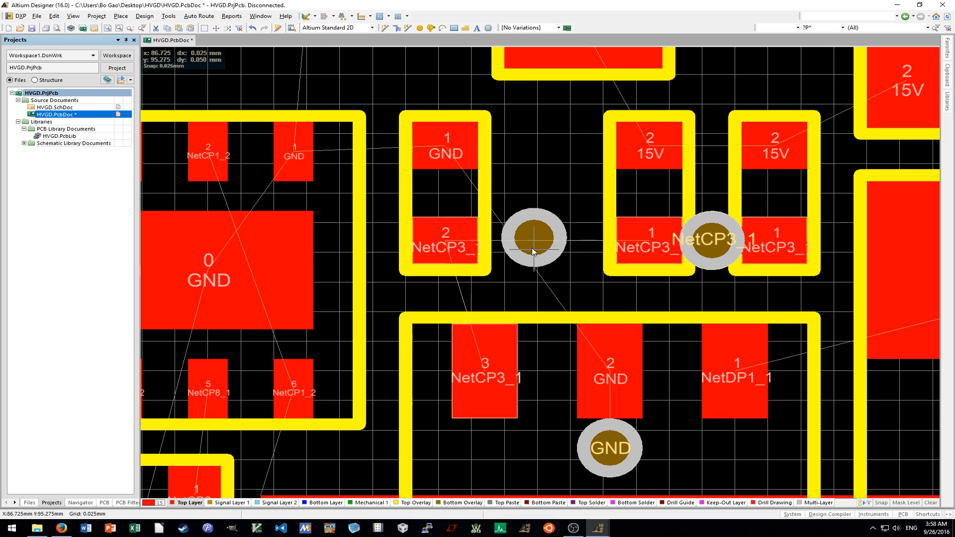
{"action": "key", "text": "Escape"}
{"action": "left_click", "coordinate": [711, 248]}
{"action": "key", "text": "Delete"}
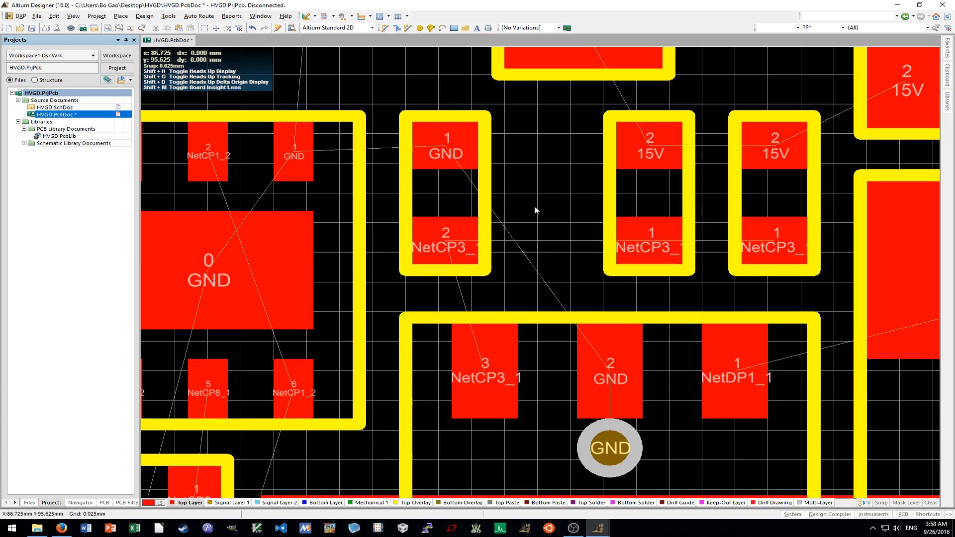
Place a GND via beside pad 1 of RP1, in the gap between RP1 and CP3.
{"action": "key", "text": "p"}
{"action": "key", "text": "v"}
{"action": "scroll", "coordinate": [530, 135], "scroll_direction": "up", "scroll_amount": 1, "text": "ctrl"}
{"action": "left_click", "coordinate": [500, 144]}
{"action": "key", "text": "Escape"}
{"action": "left_click_drag", "start_coordinate": [500, 153], "coordinate": [524, 144]}
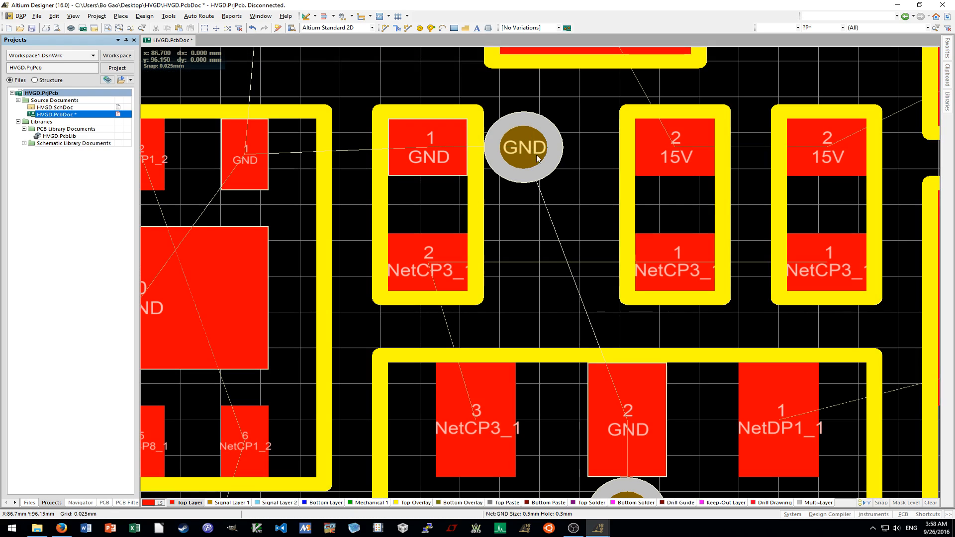
Move the GND via from below UP1's pad 2 up into the gap between the NetCP3_1 pads of RP1 and CP3.
{"action": "scroll", "coordinate": [557, 200], "scroll_direction": "down", "scroll_amount": 1, "text": "ctrl"}
{"action": "scroll", "coordinate": [557, 200], "scroll_direction": "down", "scroll_amount": 2, "text": "ctrl"}
{"action": "scroll", "coordinate": [549, 204], "scroll_direction": "down", "scroll_amount": 1}
{"action": "scroll", "coordinate": [542, 208], "scroll_direction": "up", "scroll_amount": 1, "text": "ctrl"}
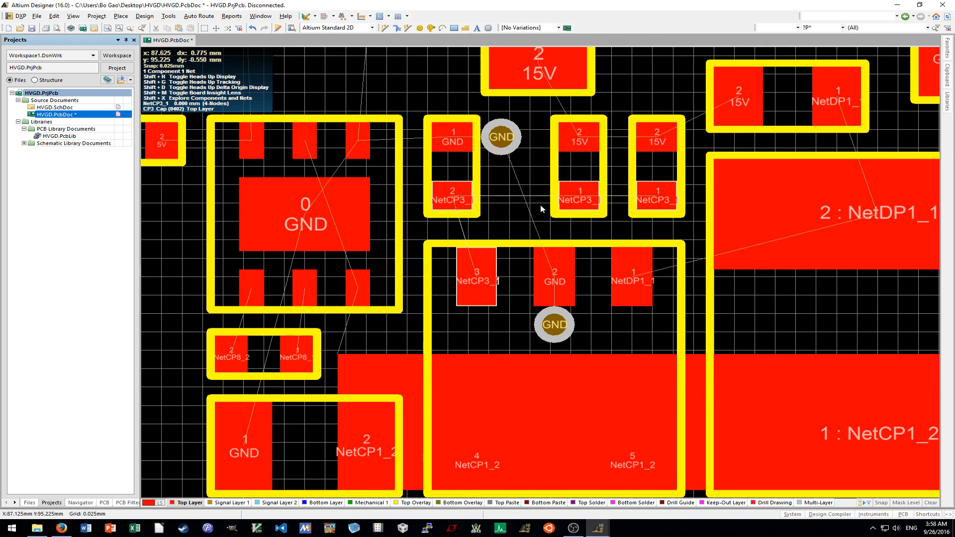
{"action": "scroll", "coordinate": [541, 209], "scroll_direction": "down", "scroll_amount": 1, "text": "ctrl"}
{"action": "scroll", "coordinate": [469, 176], "scroll_direction": "up", "scroll_amount": 2, "text": "ctrl"}
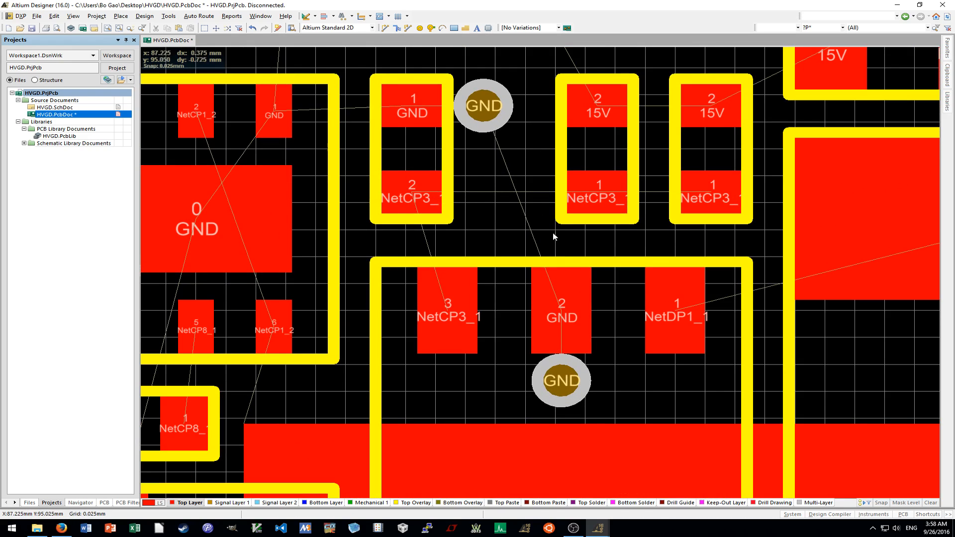
{"action": "left_click_drag", "start_coordinate": [562, 386], "coordinate": [528, 201]}
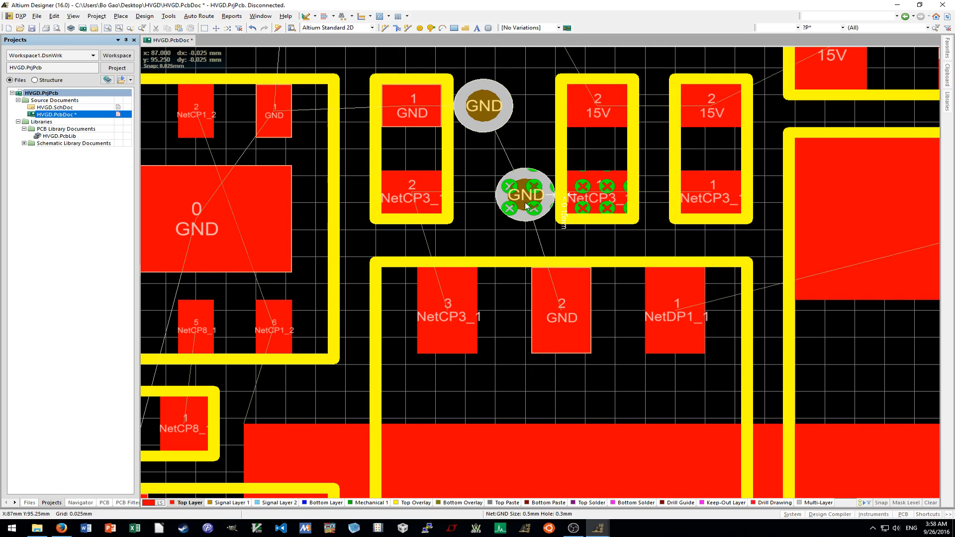
Fine-tune both GND vias between RP1 and CP3, shifting the lower one away from CP3's NetCP3_1 pad to clear the spacing violation.
{"action": "scroll", "coordinate": [476, 173], "scroll_direction": "up", "scroll_amount": 1}
{"action": "scroll", "coordinate": [471, 153], "scroll_direction": "up", "scroll_amount": 2, "text": "ctrl"}
{"action": "left_click", "coordinate": [482, 142]}
{"action": "left_click_drag", "start_coordinate": [482, 142], "coordinate": [491, 127]}
{"action": "left_click", "coordinate": [548, 188]}
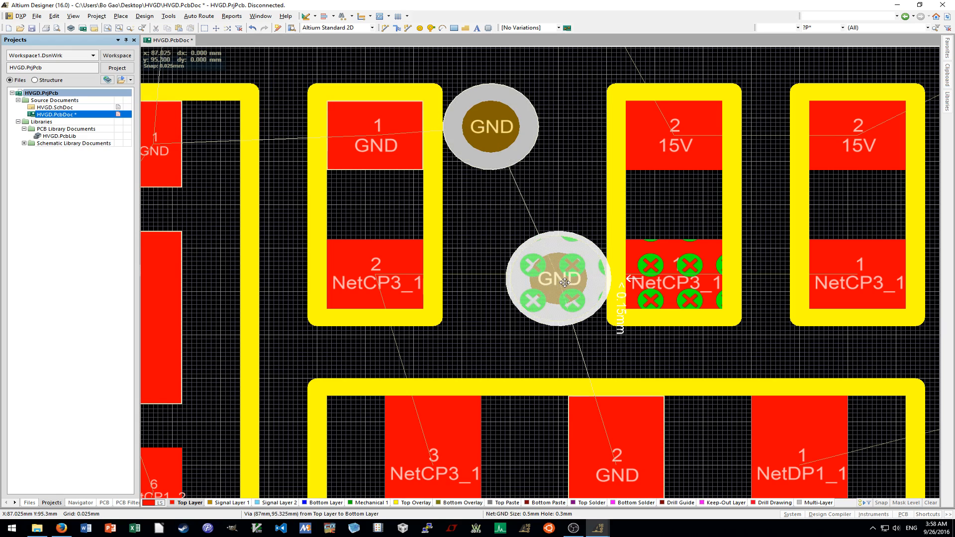
{"action": "left_click_drag", "start_coordinate": [565, 282], "coordinate": [553, 287]}
{"action": "left_click", "coordinate": [641, 376]}
{"action": "left_click_drag", "start_coordinate": [689, 353], "coordinate": [514, 347]}
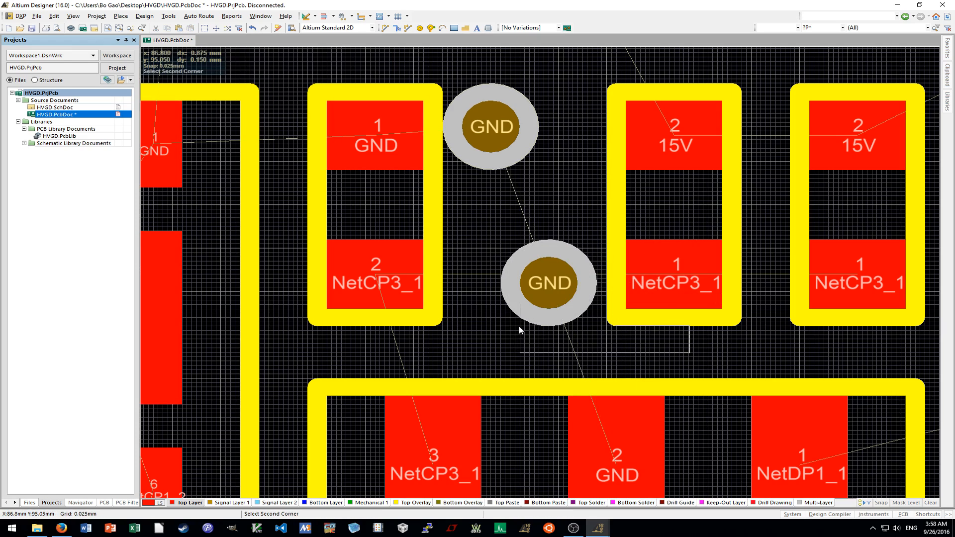
Begin a NetCP3_1 track from RP1's pad 2, set its width to 0.15 mm, and abandon the track.
{"action": "scroll", "coordinate": [518, 337], "scroll_direction": "down", "scroll_amount": 2, "text": "ctrl"}
{"action": "key", "text": "ctrl+w"}
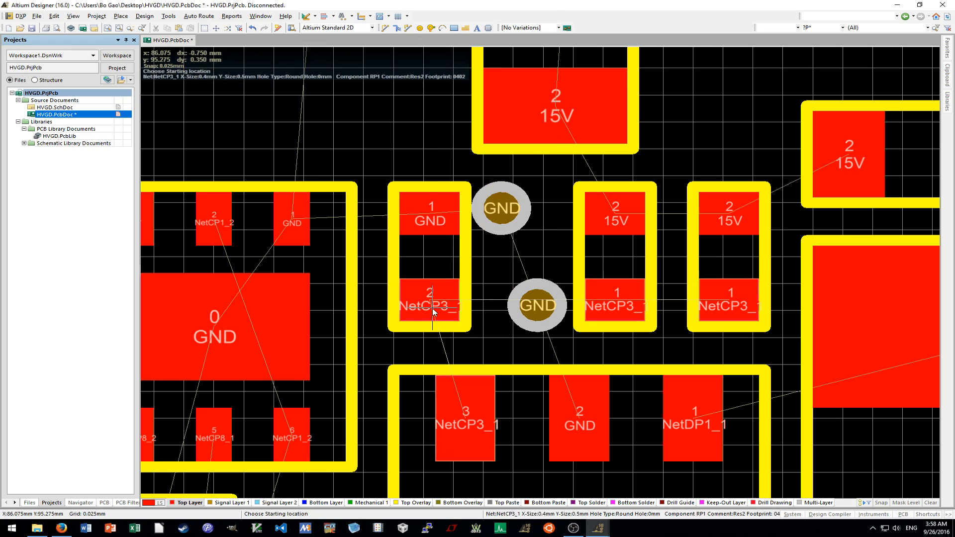
{"action": "left_click", "coordinate": [440, 308]}
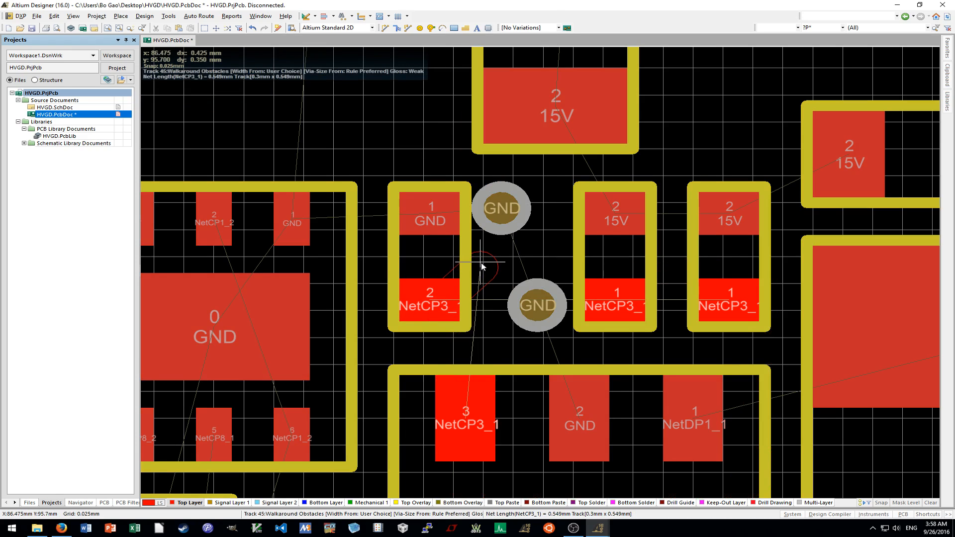
{"action": "key", "text": "Tab"}
{"action": "type", "text": "0.15"}
{"action": "key", "text": "Return"}
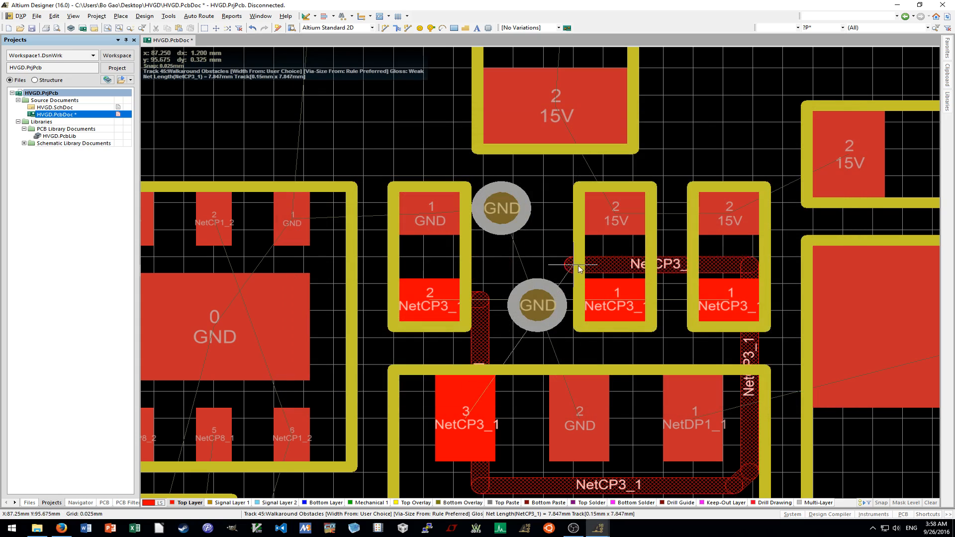
{"action": "key", "text": "Escape"}
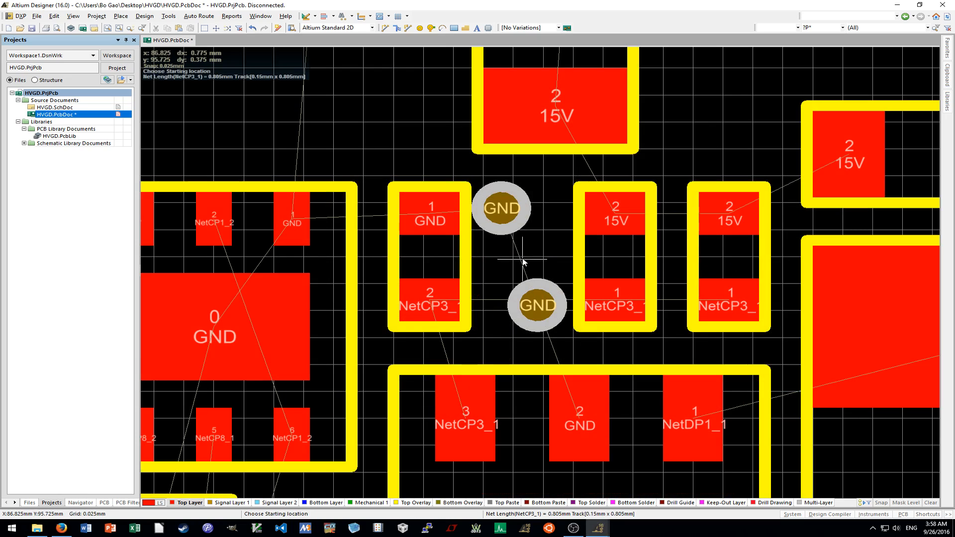
{"action": "key", "text": "Escape"}
Move the upper GND via to the opposite side of RP1's pad 1, between RP1 and the neighbouring six-pin IC.
{"action": "scroll", "coordinate": [515, 244], "scroll_direction": "left", "scroll_amount": 1}
{"action": "left_click_drag", "start_coordinate": [543, 215], "coordinate": [406, 213]}
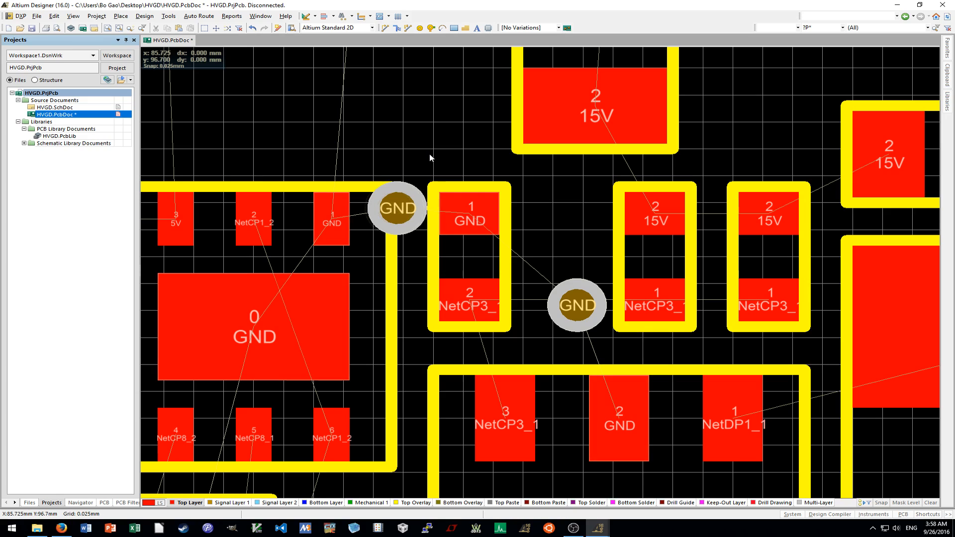
Route a 0.15 mm NetCP3_1 track from UP1's pad 3 to RP1's pad 2 and delete the stub running past the pad.
{"action": "key", "text": "p"}
{"action": "key", "text": "t"}
{"action": "scroll", "coordinate": [493, 264], "scroll_direction": "up", "scroll_amount": 1, "text": "ctrl"}
{"action": "scroll", "coordinate": [473, 348], "scroll_direction": "down", "scroll_amount": 1}
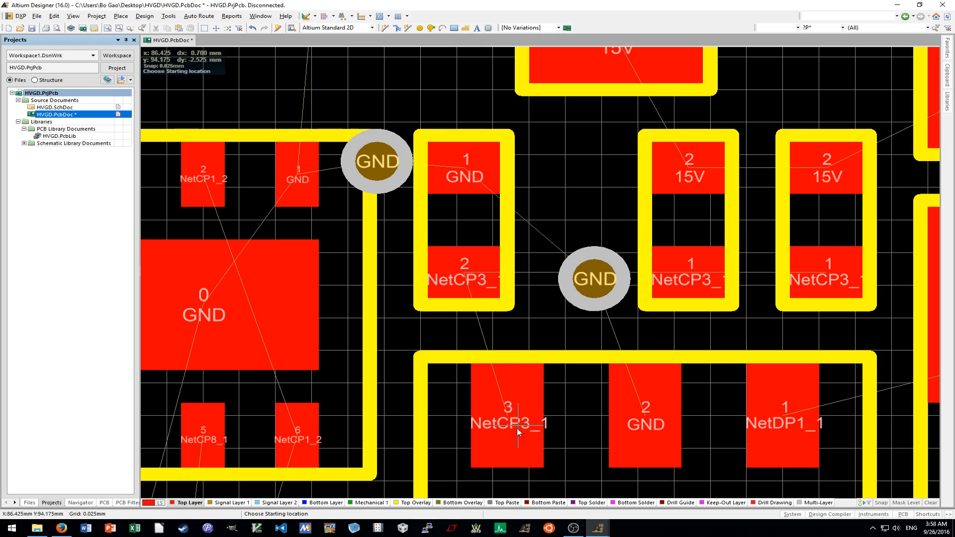
{"action": "left_click", "coordinate": [508, 416]}
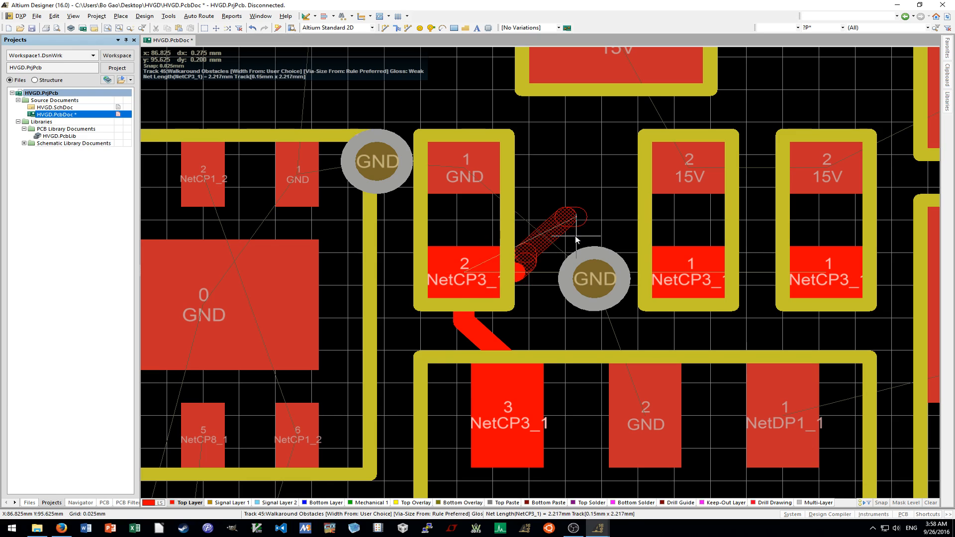
{"action": "key", "text": "Escape"}
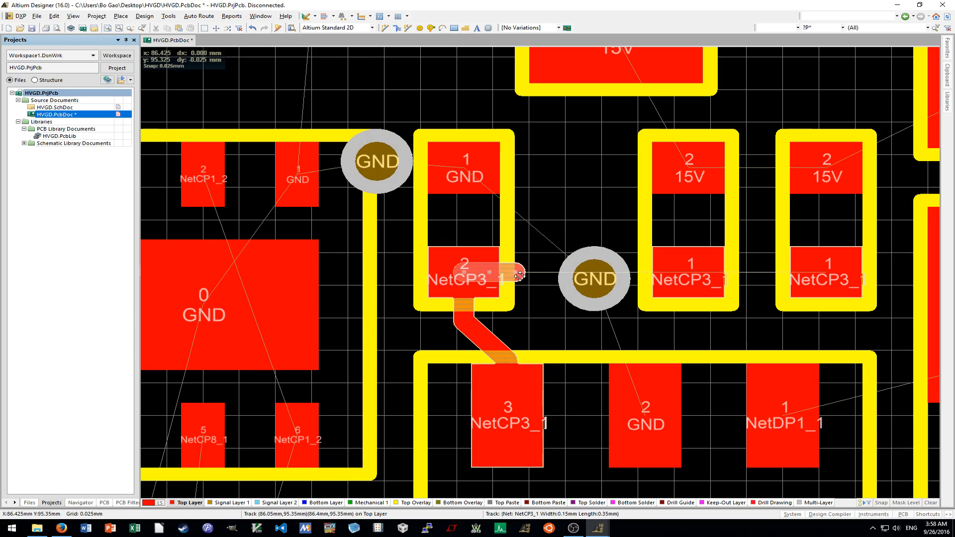
{"action": "mouse_move", "coordinate": [516, 273]}
{"action": "left_mouse_down"}
{"action": "mouse_move", "coordinate": [573, 226]}
{"action": "mouse_move", "coordinate": [564, 249]}
{"action": "mouse_move", "coordinate": [525, 243]}
{"action": "mouse_move", "coordinate": [519, 274]}
{"action": "left_mouse_up"}
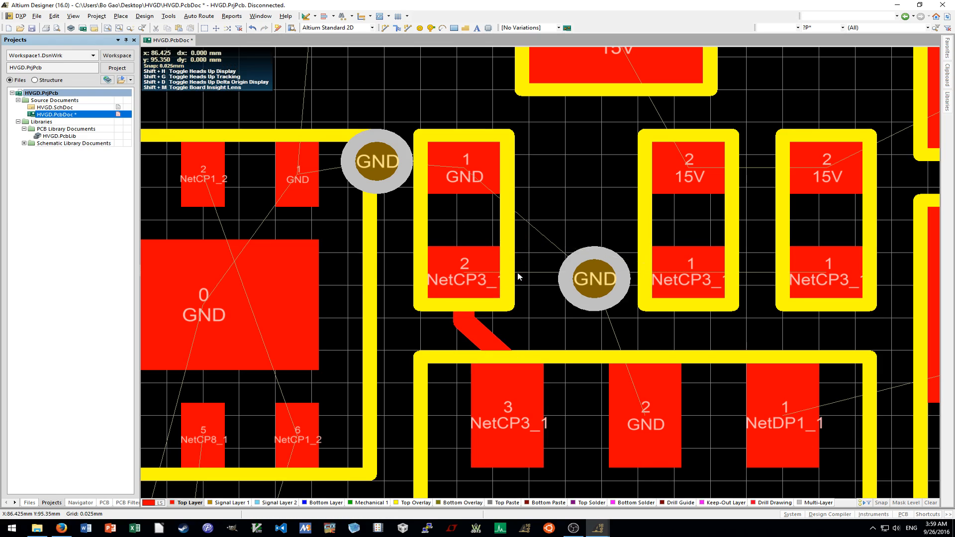
Route a 0.15 mm NetCP3_1 track from RP1's pad 2 around the GND via to pad 1 of CP3 and on to pad 1 of RP2.
{"action": "key", "text": "ctrl+w"}
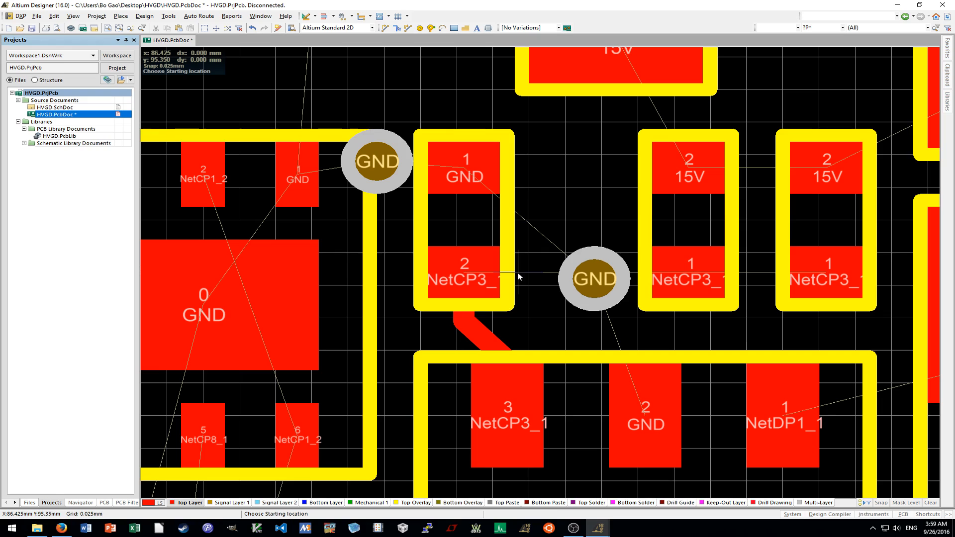
{"action": "left_click", "coordinate": [465, 276]}
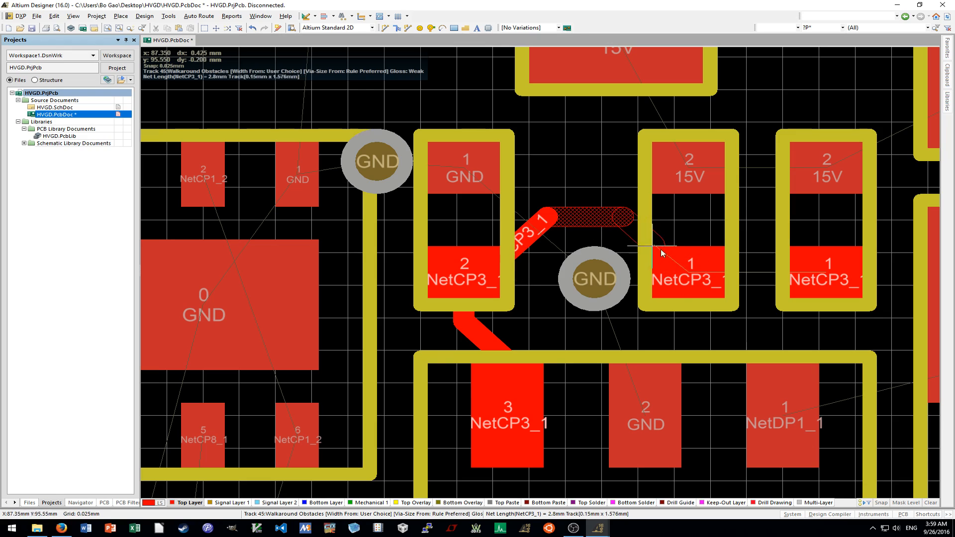
{"action": "left_click", "coordinate": [827, 276]}
{"action": "scroll", "coordinate": [674, 241], "scroll_direction": "up", "scroll_amount": 2, "text": "ctrl"}
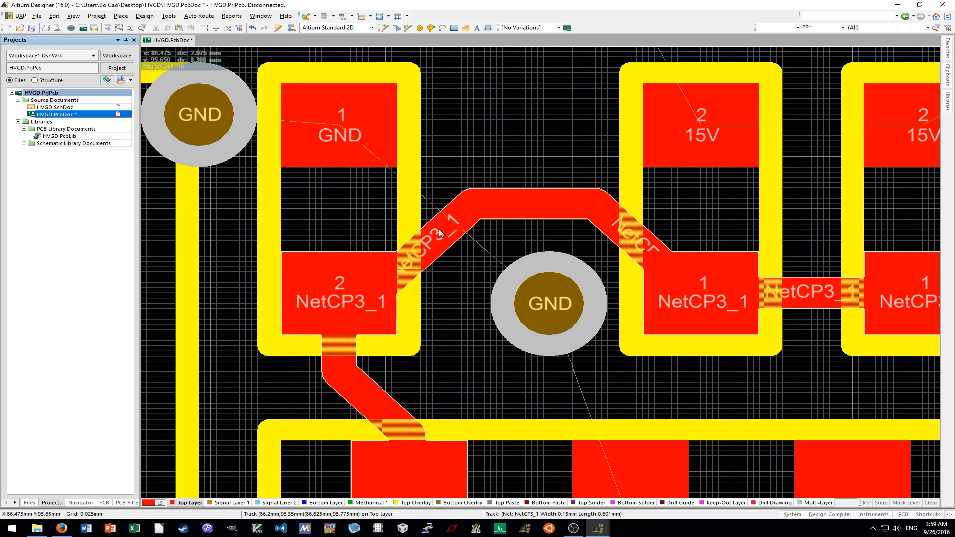
{"action": "left_click", "coordinate": [431, 227]}
{"action": "key", "text": "Escape"}
{"action": "key", "text": "Escape"}
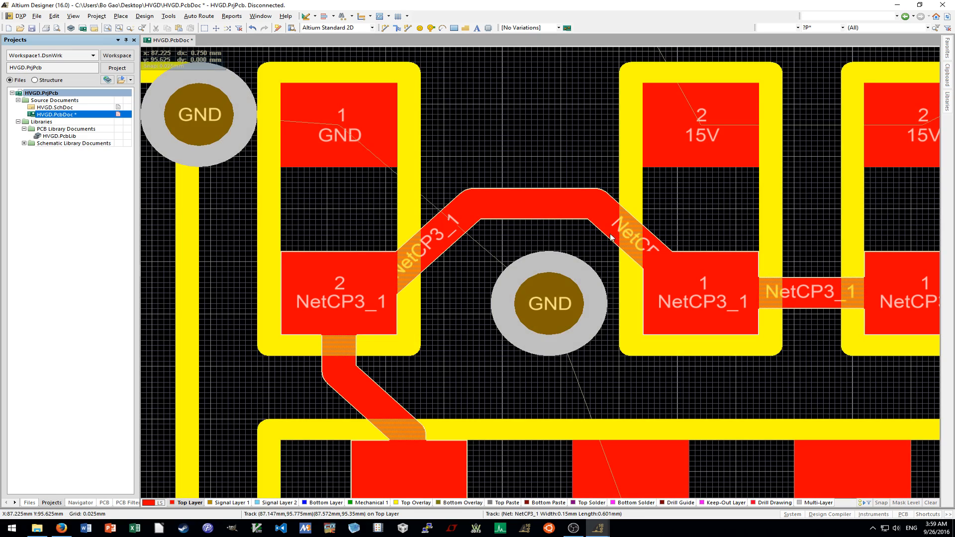
Centre the GND via between the NetCP3_1 pads of RP1 and CP3, and measure the gaps on both sides.
{"action": "left_click_drag", "start_coordinate": [556, 285], "coordinate": [526, 287]}
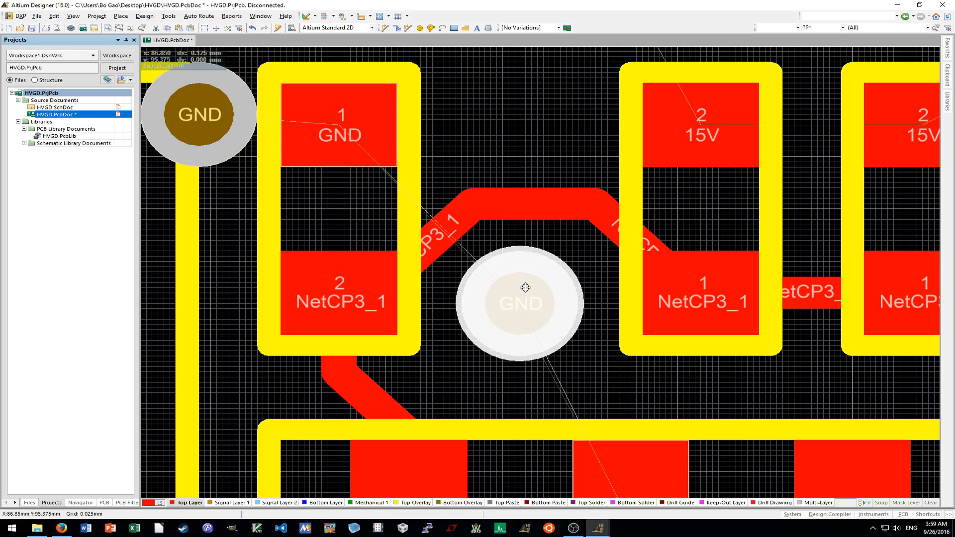
{"action": "left_click_drag", "start_coordinate": [540, 376], "coordinate": [578, 310]}
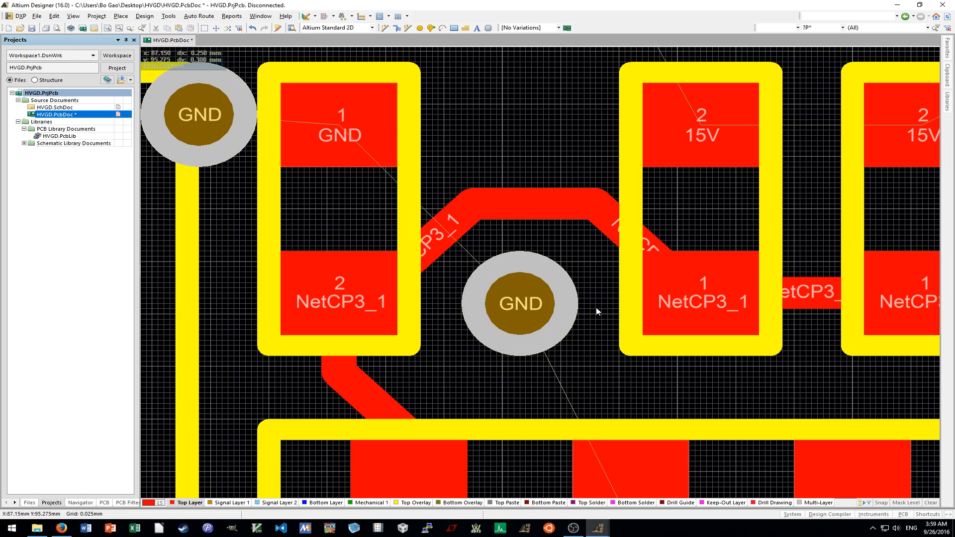
{"action": "key", "text": "ctrl+m"}
{"action": "scroll", "coordinate": [431, 315], "scroll_direction": "up", "scroll_amount": 2, "text": "ctrl"}
{"action": "left_click", "coordinate": [429, 311]}
{"action": "right_click", "coordinate": [487, 311]}
{"action": "left_click", "coordinate": [674, 312]}
{"action": "right_click", "coordinate": [730, 317]}
{"action": "right_click", "coordinate": [719, 318]}
{"action": "scroll", "coordinate": [647, 315], "scroll_direction": "down", "scroll_amount": 1, "text": "ctrl"}
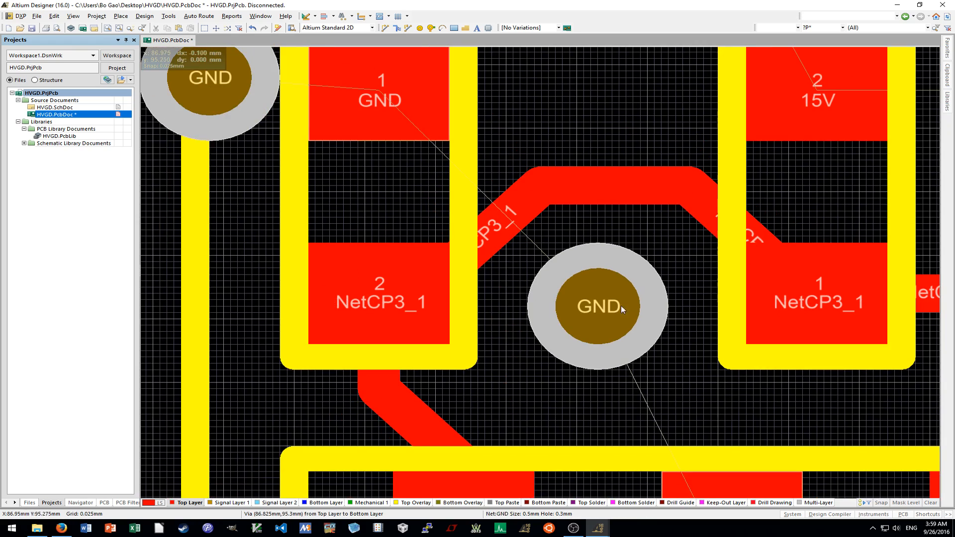
Slide the NetCP3_1 track segments between RP1 and CP3 so they wrap more evenly around the GND via.
{"action": "scroll", "coordinate": [597, 304], "scroll_direction": "down", "scroll_amount": 2, "text": "shift"}
{"action": "left_click_drag", "start_coordinate": [421, 228], "coordinate": [420, 228]}
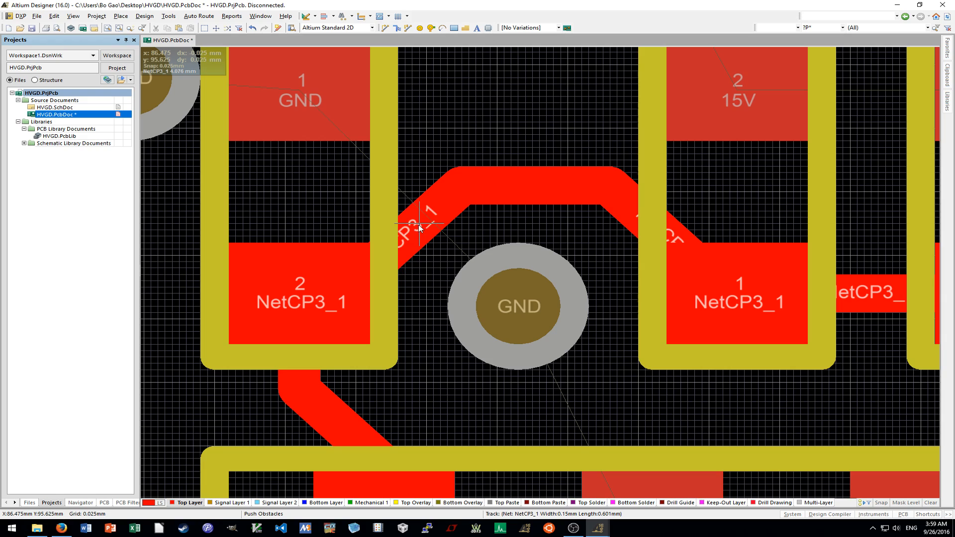
{"action": "mouse_move", "coordinate": [639, 224]}
{"action": "left_mouse_down"}
{"action": "mouse_move", "coordinate": [610, 229]}
{"action": "mouse_move", "coordinate": [624, 231]}
{"action": "left_mouse_up"}
{"action": "mouse_move", "coordinate": [524, 189]}
{"action": "left_mouse_down"}
{"action": "mouse_move", "coordinate": [526, 168]}
{"action": "mouse_move", "coordinate": [519, 196]}
{"action": "left_mouse_up"}
{"action": "scroll", "coordinate": [547, 167], "scroll_direction": "down", "scroll_amount": 3, "text": "ctrl"}
{"action": "scroll", "coordinate": [547, 168], "scroll_direction": "down", "scroll_amount": 1, "text": "ctrl"}
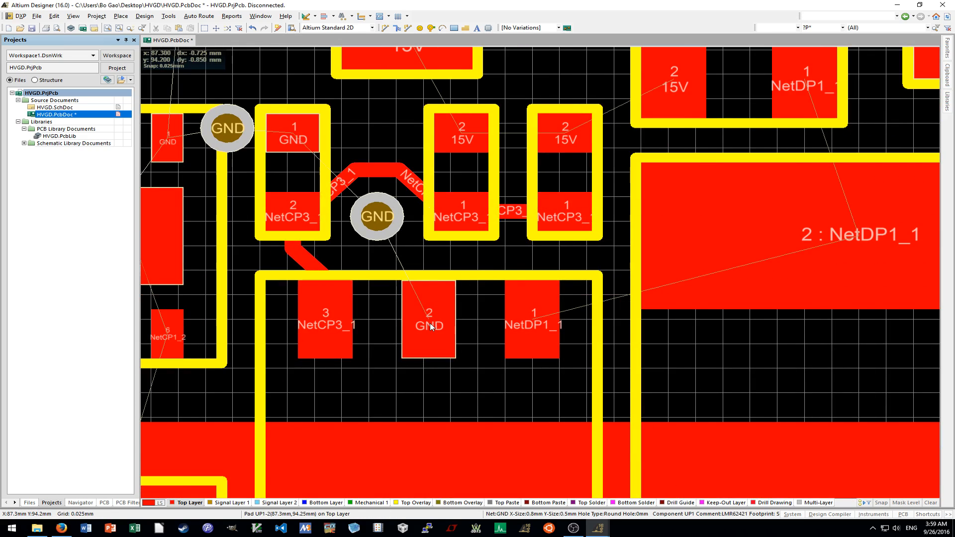
Raise the upper edge of the large NetCP1_2 fill to Y 93.55 mm, level with the neighbouring capacitor's NetCP1_2 pad.
{"action": "scroll", "coordinate": [430, 323], "scroll_direction": "down", "scroll_amount": 3, "text": "ctrl"}
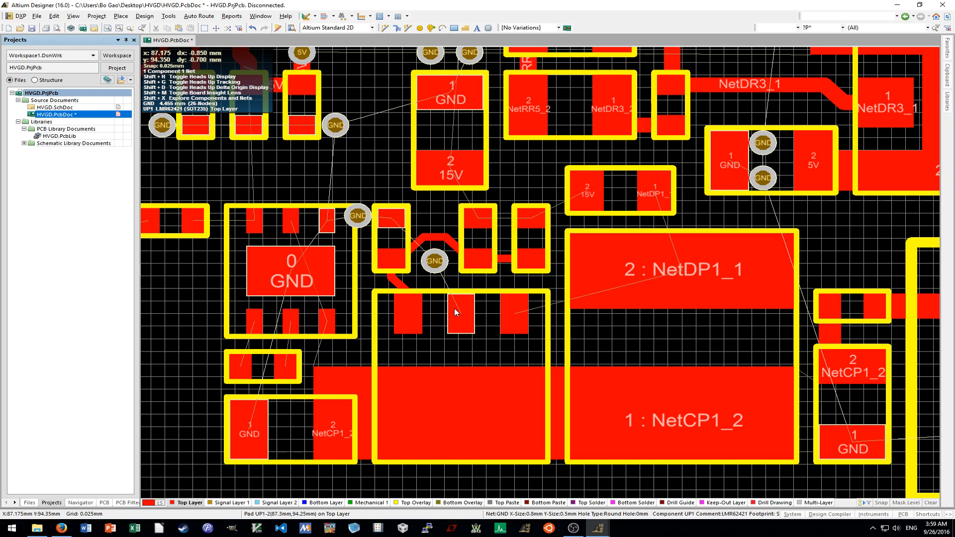
{"action": "scroll", "coordinate": [456, 312], "scroll_direction": "up", "scroll_amount": 1, "text": "ctrl"}
{"action": "scroll", "coordinate": [499, 297], "scroll_direction": "up", "scroll_amount": 1, "text": "ctrl"}
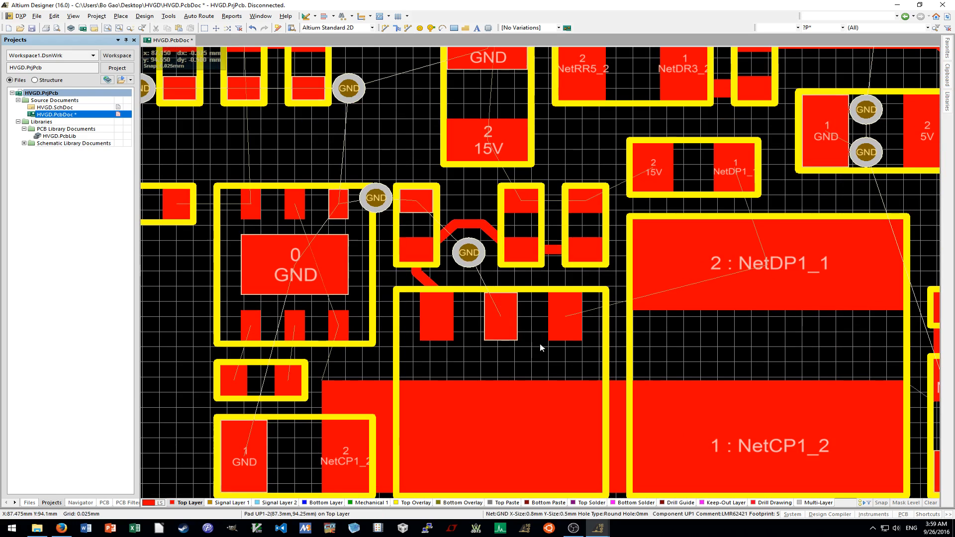
{"action": "scroll", "coordinate": [525, 337], "scroll_direction": "down", "scroll_amount": 2, "text": "shift"}
{"action": "left_click", "coordinate": [537, 396]}
{"action": "left_click_drag", "start_coordinate": [533, 381], "coordinate": [540, 351]}
{"action": "left_click", "coordinate": [540, 342]}
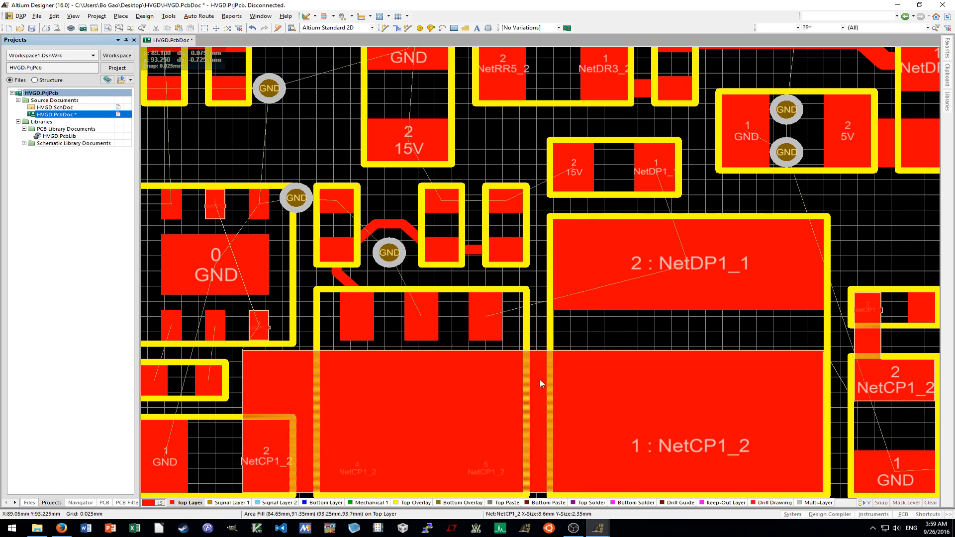
{"action": "left_click", "coordinate": [540, 383]}
{"action": "scroll", "coordinate": [540, 383], "scroll_direction": "up", "scroll_amount": 3, "text": "ctrl"}
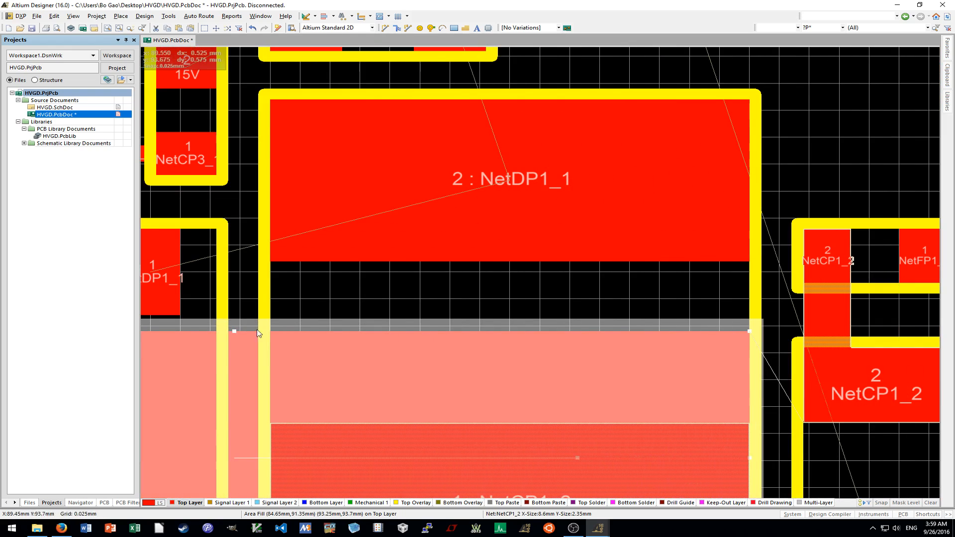
{"action": "left_click_drag", "start_coordinate": [238, 332], "coordinate": [840, 348]}
{"action": "left_click", "coordinate": [778, 322]}
{"action": "right_click_drag", "start_coordinate": [848, 340], "coordinate": [689, 341]}
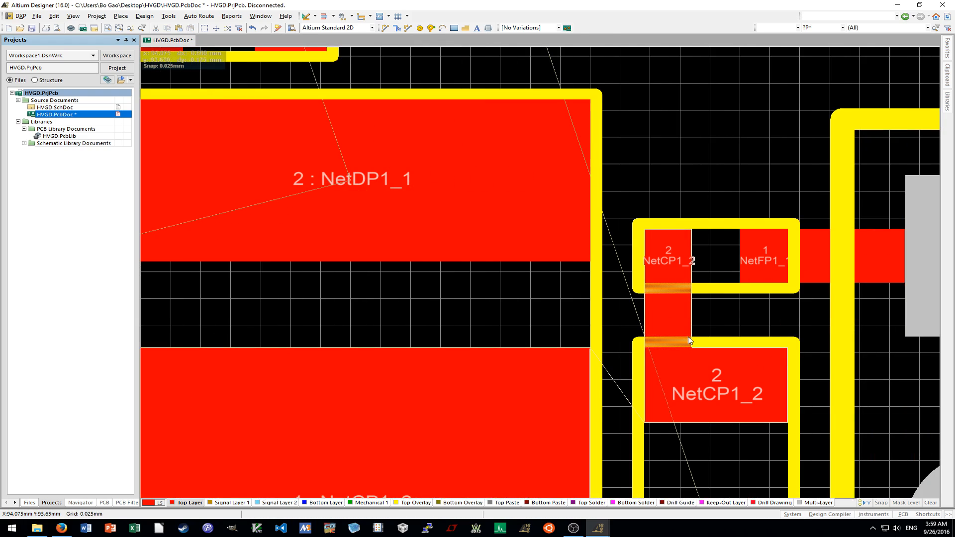
Place a fill over the capacitor's NetCP1_2 pad, extending it across to the large NetCP1_2 fill.
{"action": "scroll", "coordinate": [777, 378], "scroll_direction": "up", "scroll_amount": 2, "text": "ctrl"}
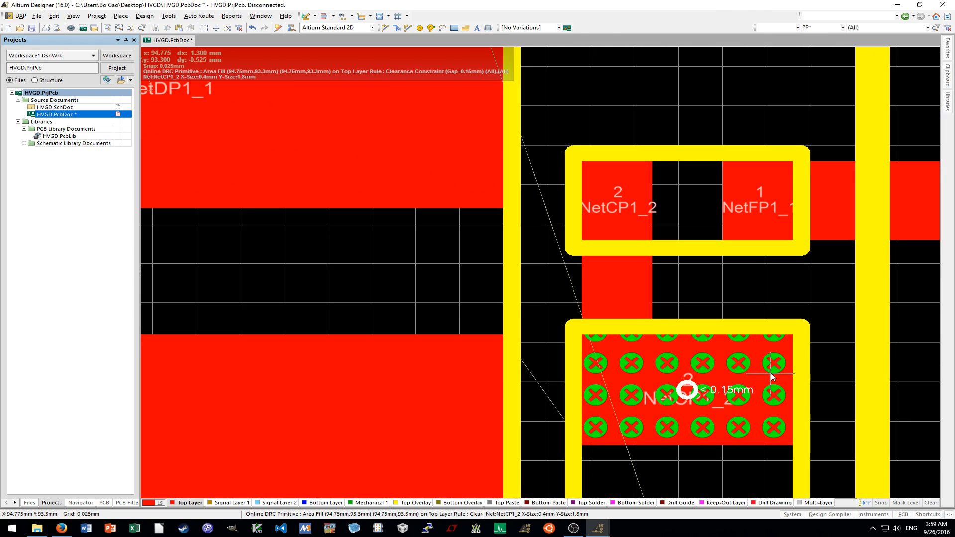
{"action": "left_click", "coordinate": [792, 338]}
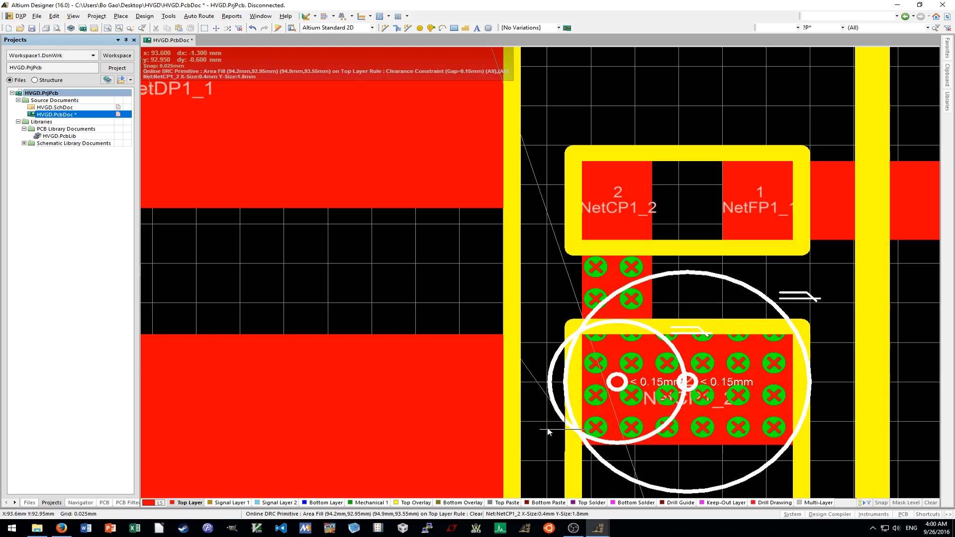
{"action": "left_click", "coordinate": [494, 445]}
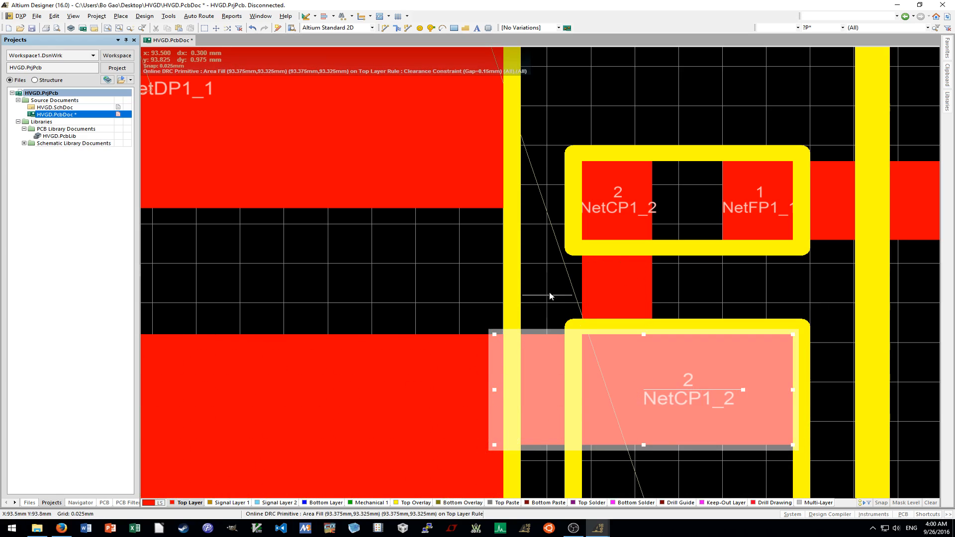
{"action": "scroll", "coordinate": [550, 291], "scroll_direction": "down", "scroll_amount": 5, "text": "ctrl"}
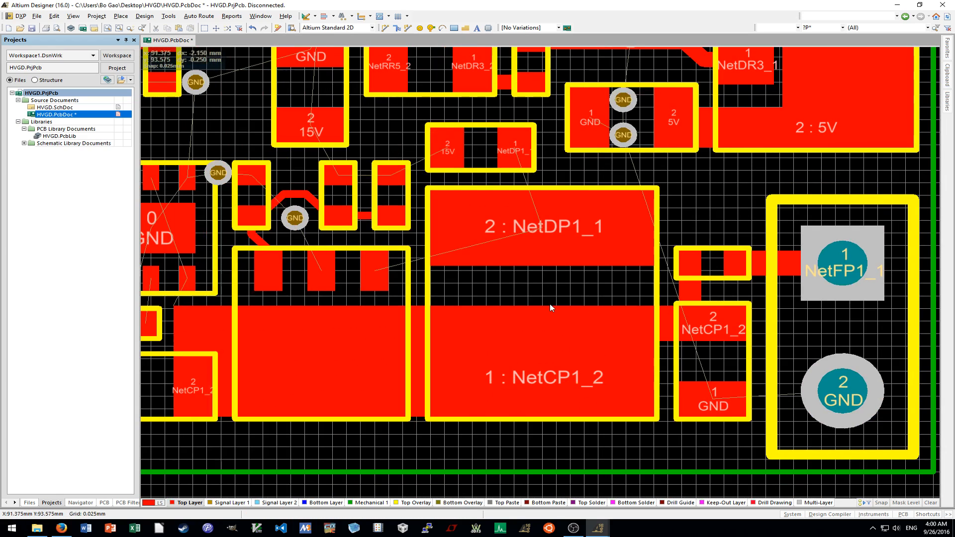
Place a 3.325 × 1.5 mm fill joining the 15V pads of the large capacitor, CP3, RP2 and DP1.
{"action": "scroll", "coordinate": [597, 321], "scroll_direction": "down", "scroll_amount": 2, "text": "ctrl"}
{"action": "scroll", "coordinate": [697, 391], "scroll_direction": "left", "scroll_amount": 3, "text": "shift"}
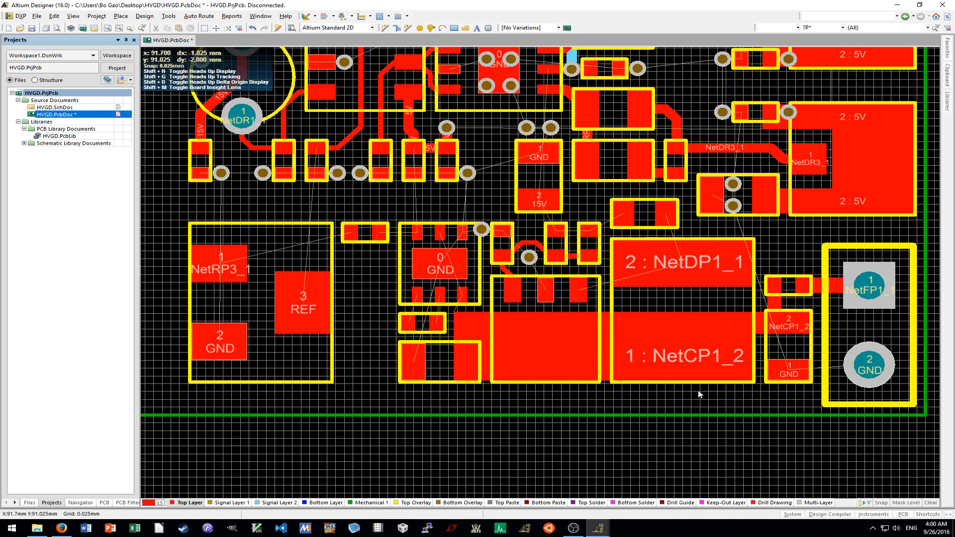
{"action": "scroll", "coordinate": [646, 339], "scroll_direction": "up", "scroll_amount": 1, "text": "ctrl"}
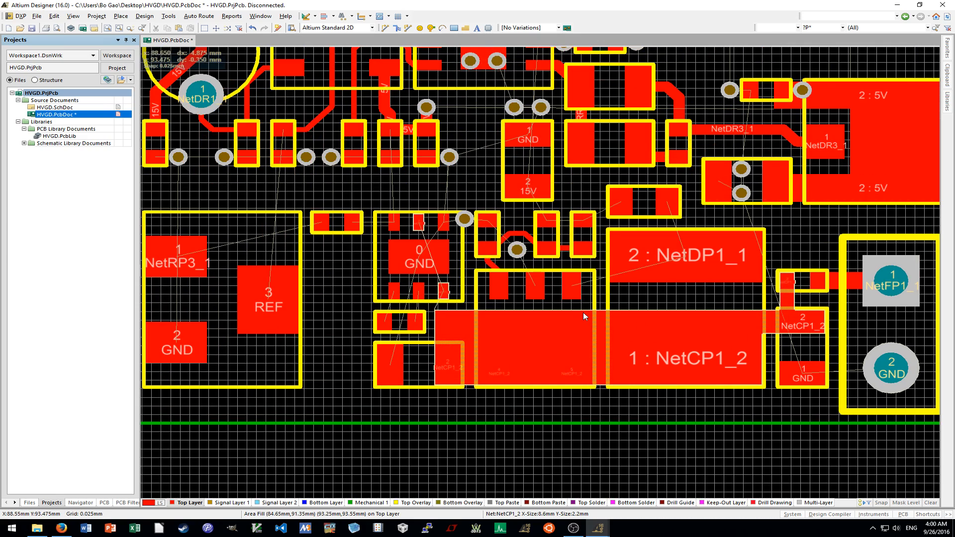
{"action": "key", "text": "p"}
{"action": "key", "text": "f"}
{"action": "scroll", "coordinate": [672, 211], "scroll_direction": "up", "scroll_amount": 6, "text": "ctrl"}
{"action": "scroll", "coordinate": [585, 217], "scroll_direction": "up", "scroll_amount": 2, "text": "ctrl"}
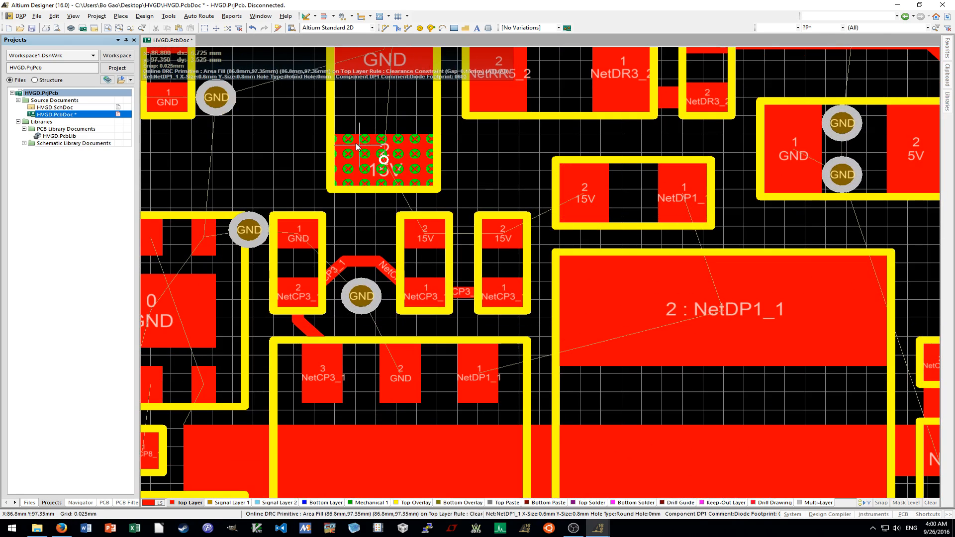
{"action": "left_click", "coordinate": [335, 134]}
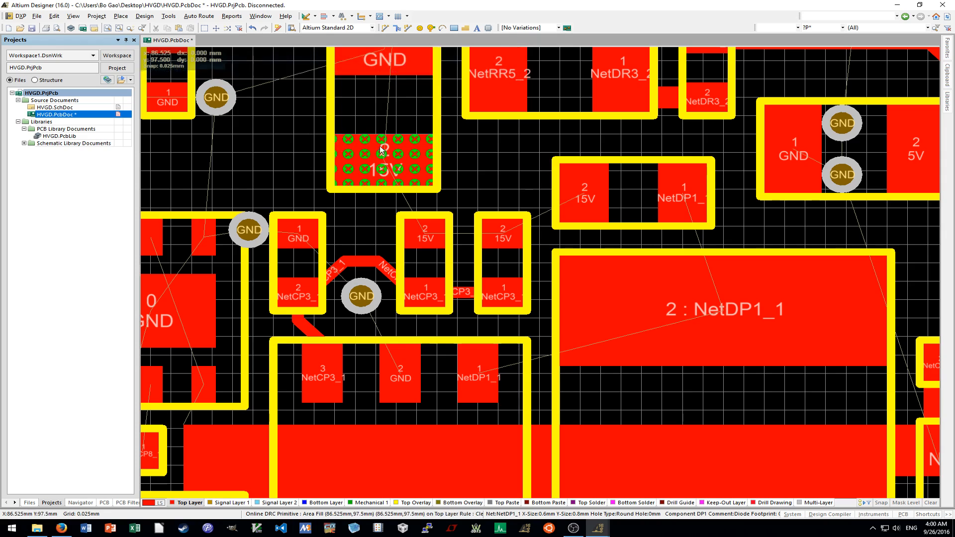
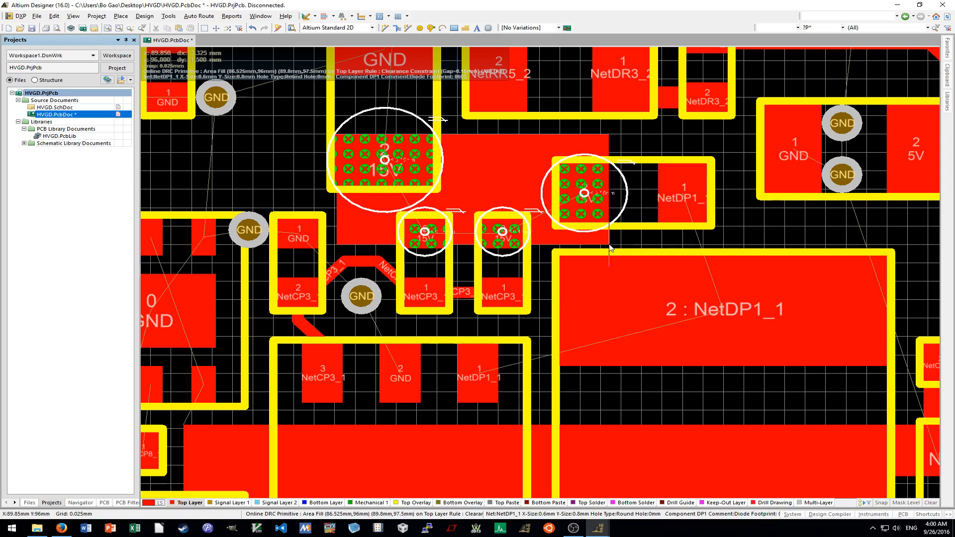
{"action": "left_click", "coordinate": [608, 244]}
{"action": "right_click", "coordinate": [743, 228]}
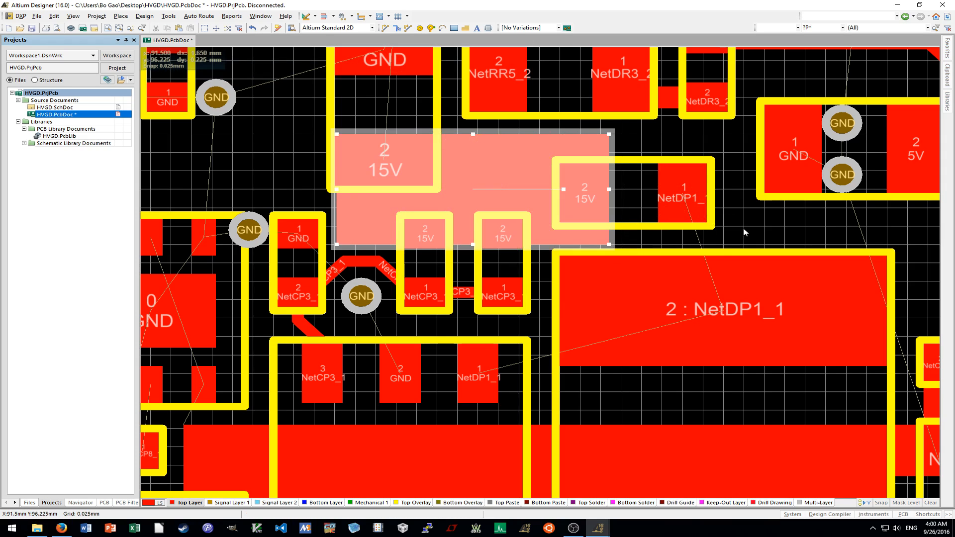
{"action": "left_click", "coordinate": [743, 228]}
{"action": "scroll", "coordinate": [741, 230], "scroll_direction": "down", "scroll_amount": 2, "text": "ctrl"}
{"action": "scroll", "coordinate": [739, 230], "scroll_direction": "down", "scroll_amount": 1, "text": "shift"}
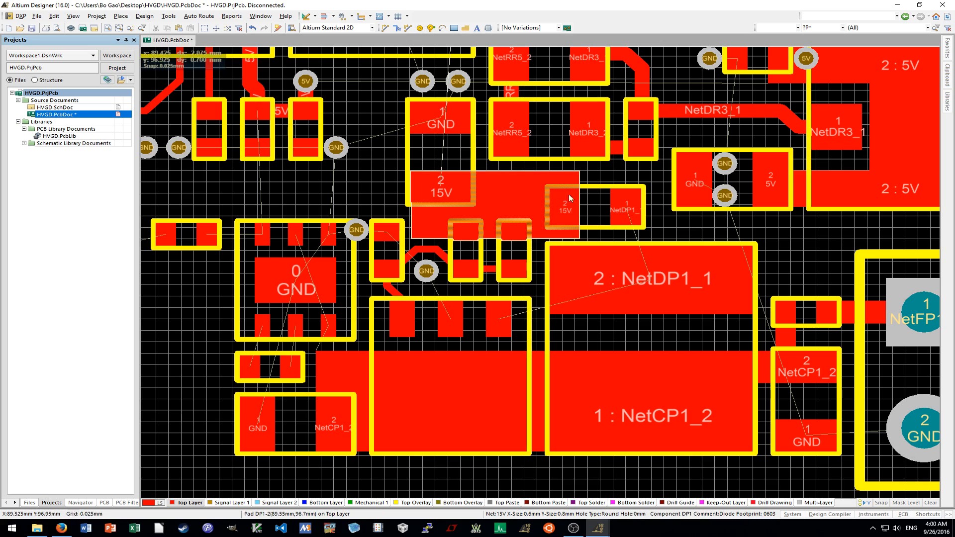
{"action": "scroll", "coordinate": [524, 211], "scroll_direction": "up", "scroll_amount": 4, "text": "ctrl"}
{"action": "scroll", "coordinate": [524, 212], "scroll_direction": "down", "scroll_amount": 2, "text": "ctrl"}
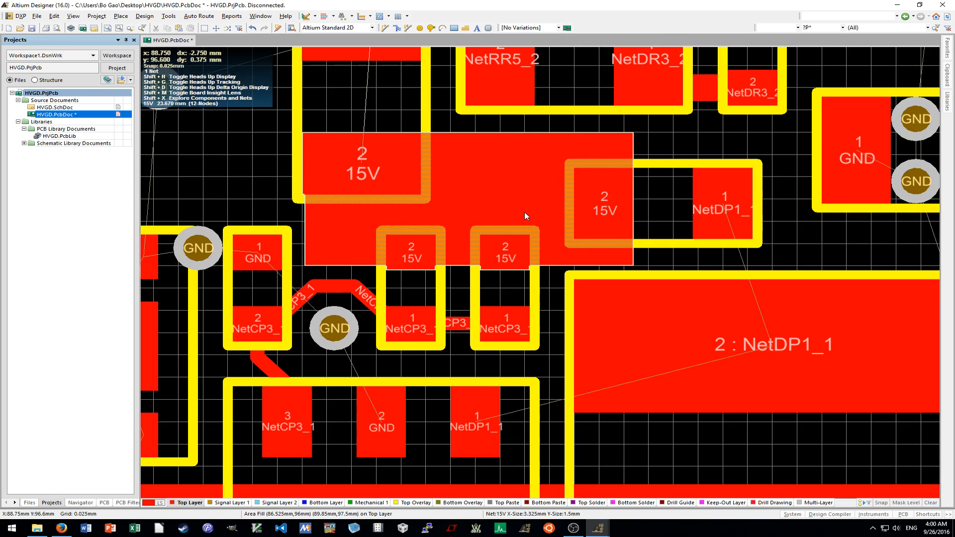
Raise the lower edge of the 15V fill to Y 96.3 mm, making it 3.325 × 1.2 mm.
{"action": "scroll", "coordinate": [548, 199], "scroll_direction": "up", "scroll_amount": 1, "text": "ctrl"}
{"action": "left_click", "coordinate": [548, 199]}
{"action": "left_click_drag", "start_coordinate": [569, 265], "coordinate": [569, 238]}
{"action": "left_click", "coordinate": [561, 260]}
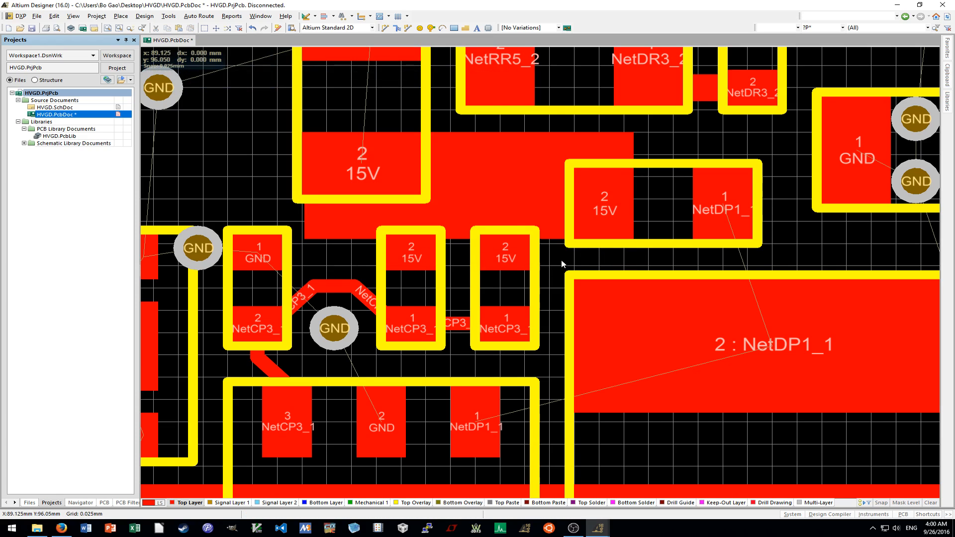
Place a fill over DP1's NetDP1_1 pad, from X 90.45, Y 97.1 mm down to the large NetDP1_1 pad below.
{"action": "scroll", "coordinate": [558, 263], "scroll_direction": "down", "scroll_amount": 1, "text": "ctrl"}
{"action": "scroll", "coordinate": [558, 263], "scroll_direction": "right", "scroll_amount": 2}
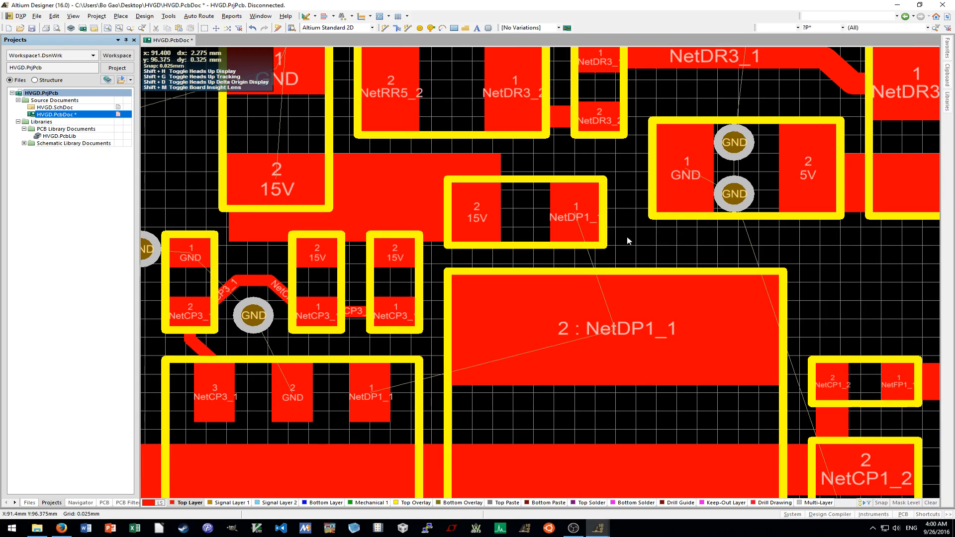
{"action": "scroll", "coordinate": [628, 240], "scroll_direction": "left", "scroll_amount": 2, "text": "shift"}
{"action": "scroll", "coordinate": [627, 241], "scroll_direction": "left", "scroll_amount": 1, "text": "shift"}
{"action": "scroll", "coordinate": [628, 240], "scroll_direction": "left", "scroll_amount": 2, "text": "shift"}
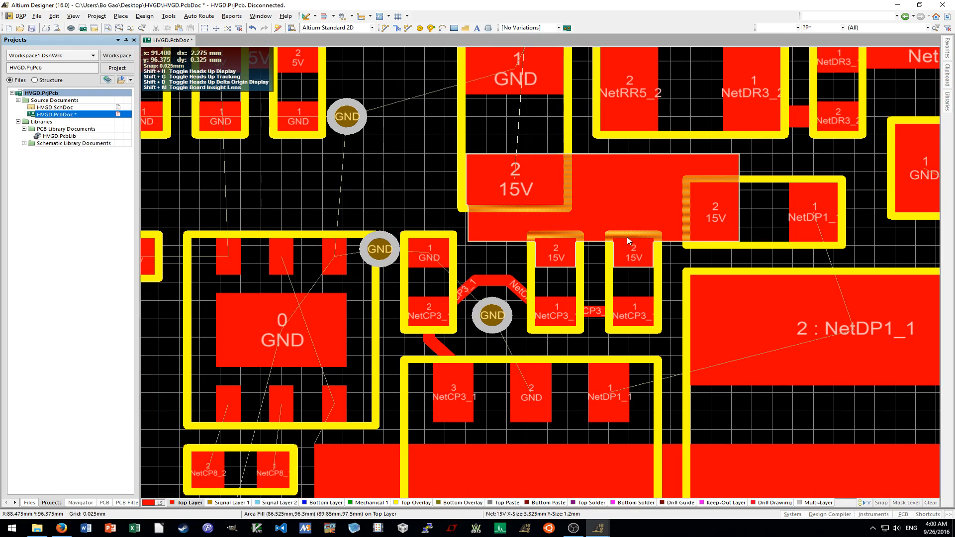
{"action": "scroll", "coordinate": [628, 241], "scroll_direction": "right", "scroll_amount": 2, "text": "shift"}
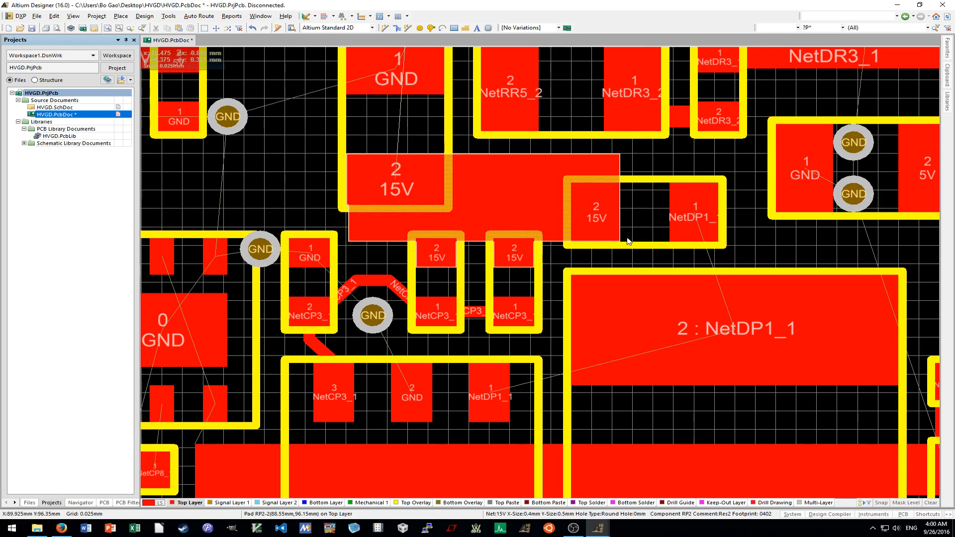
{"action": "scroll", "coordinate": [627, 240], "scroll_direction": "right", "scroll_amount": 2, "text": "shift"}
{"action": "key", "text": "p"}
{"action": "key", "text": "f"}
{"action": "left_click", "coordinate": [610, 236]}
{"action": "scroll", "coordinate": [502, 192], "scroll_direction": "up", "scroll_amount": 2, "text": "ctrl"}
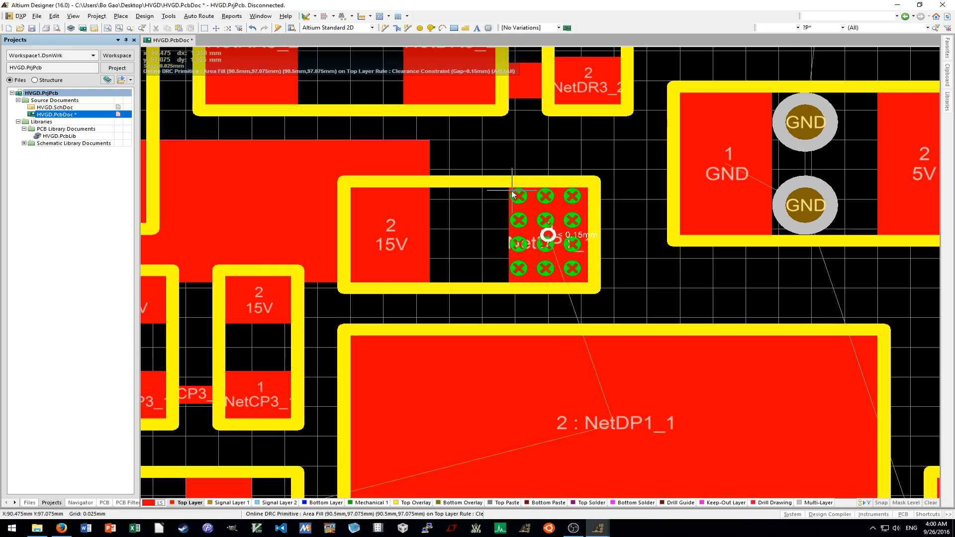
{"action": "left_click", "coordinate": [508, 188]}
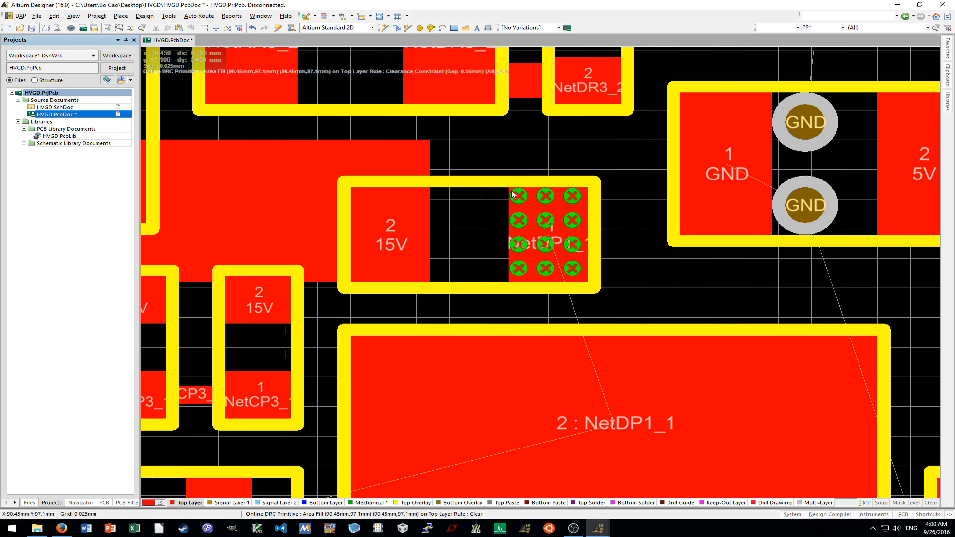
{"action": "left_click", "coordinate": [588, 341]}
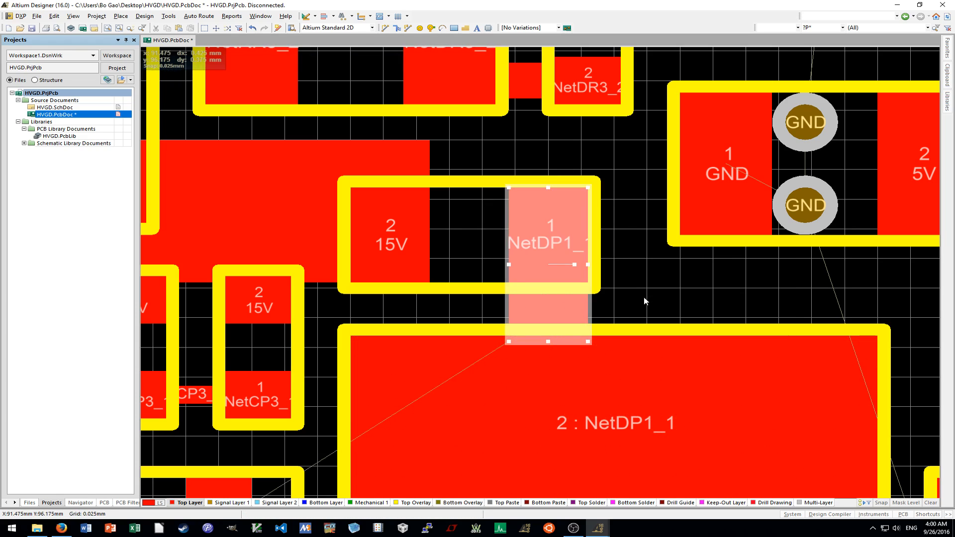
Place a via on the 15V fill just beside the large capacitor's 15V pad.
{"action": "scroll", "coordinate": [643, 297], "scroll_direction": "down", "scroll_amount": 3, "text": "ctrl"}
{"action": "scroll", "coordinate": [642, 298], "scroll_direction": "left", "scroll_amount": 5, "text": "shift"}
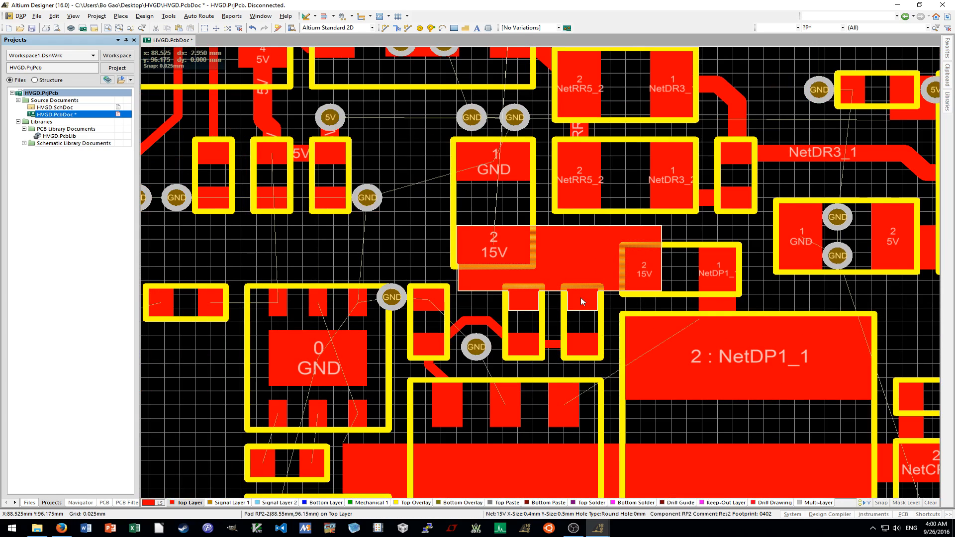
{"action": "scroll", "coordinate": [592, 299], "scroll_direction": "up", "scroll_amount": 2, "text": "ctrl"}
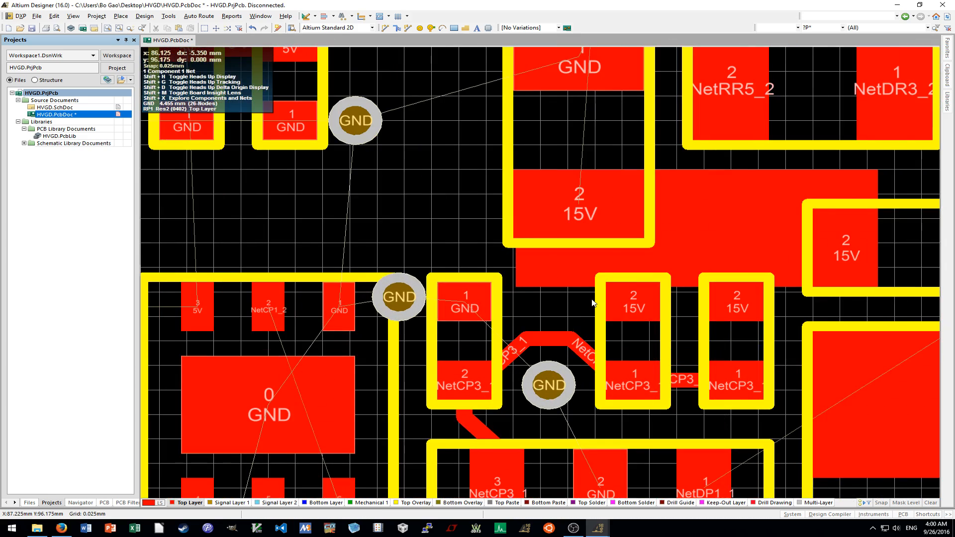
{"action": "scroll", "coordinate": [592, 303], "scroll_direction": "down", "scroll_amount": 5, "text": "ctrl"}
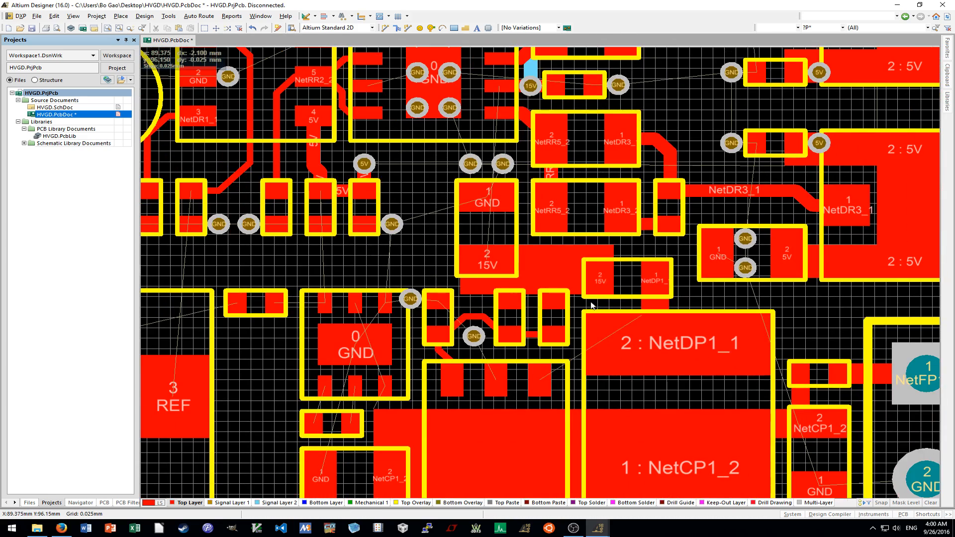
{"action": "scroll", "coordinate": [583, 311], "scroll_direction": "up", "scroll_amount": 2}
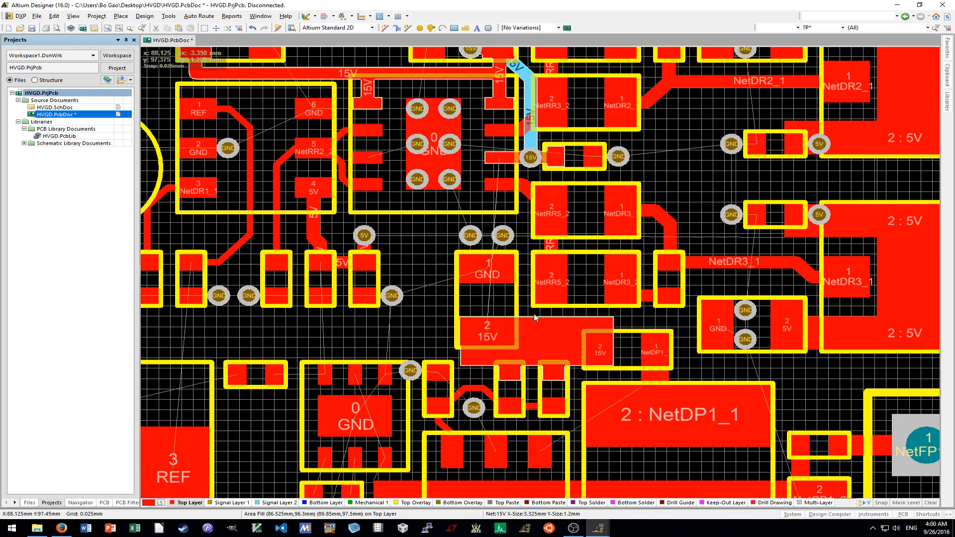
{"action": "scroll", "coordinate": [545, 267], "scroll_direction": "up", "scroll_amount": 1, "text": "ctrl"}
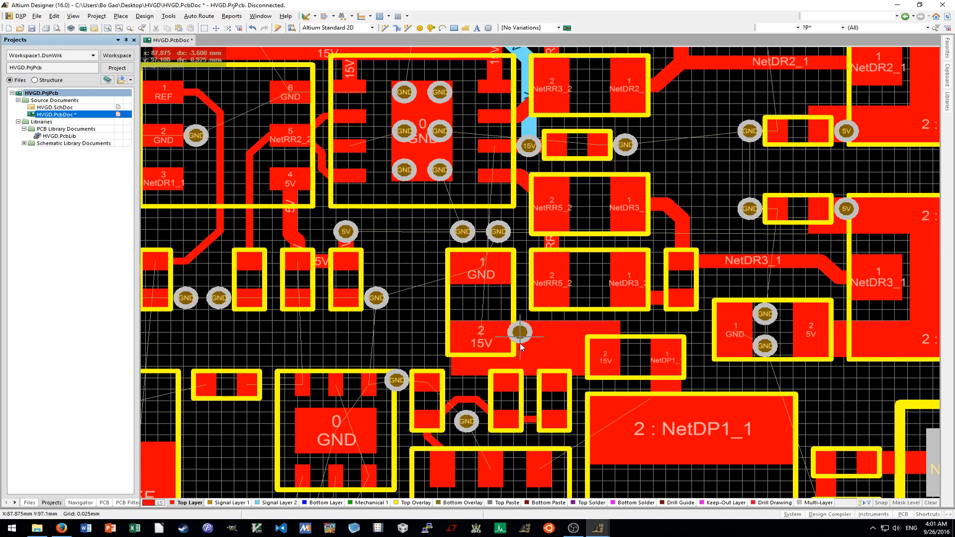
{"action": "scroll", "coordinate": [522, 340], "scroll_direction": "up", "scroll_amount": 6, "text": "ctrl"}
{"action": "left_click", "coordinate": [533, 333]}
Route a 0.3 mm 15V track on Signal Layer 2 from the new via straight up to the 15V via beside the driver IC.
{"action": "left_click", "coordinate": [277, 502]}
{"action": "scroll", "coordinate": [600, 303], "scroll_direction": "down", "scroll_amount": 5, "text": "ctrl"}
{"action": "key", "text": "p"}
{"action": "key", "text": "t"}
{"action": "scroll", "coordinate": [576, 316], "scroll_direction": "up", "scroll_amount": 5, "text": "ctrl"}
{"action": "left_click", "coordinate": [550, 322]}
{"action": "scroll", "coordinate": [549, 318], "scroll_direction": "down", "scroll_amount": 3, "text": "ctrl"}
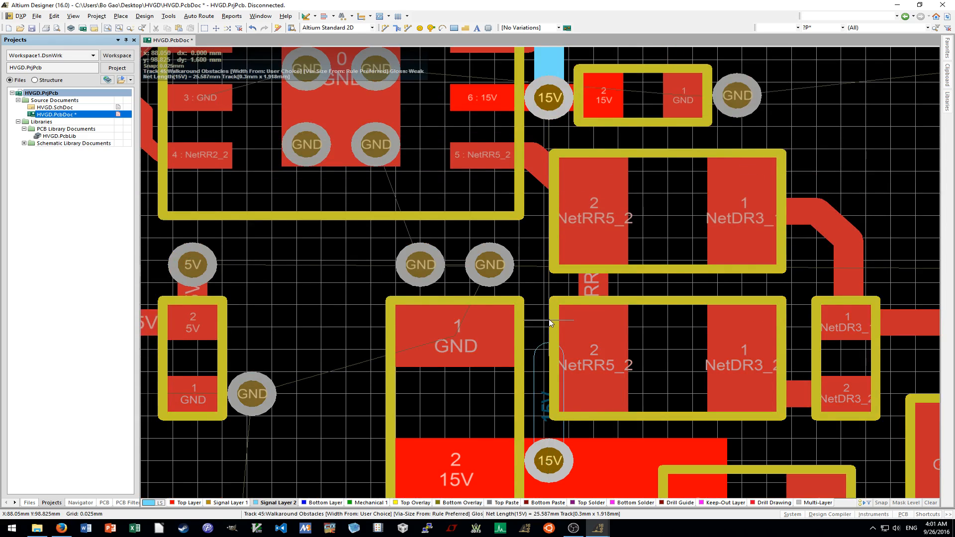
{"action": "scroll", "coordinate": [549, 204], "scroll_direction": "up", "scroll_amount": 6, "text": "ctrl"}
{"action": "left_click", "coordinate": [548, 204]}
{"action": "scroll", "coordinate": [621, 271], "scroll_direction": "down", "scroll_amount": 6, "text": "ctrl"}
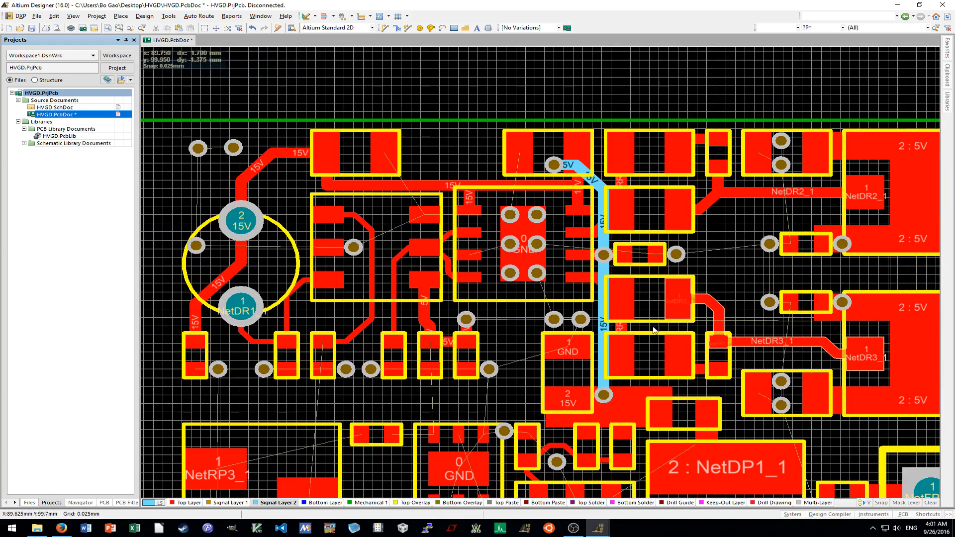
Paste a GND via onto UP2's central GND pad and align it midway up the pad's edge near pins 3 and 4.
{"action": "scroll", "coordinate": [614, 396], "scroll_direction": "down", "scroll_amount": 3, "text": "ctrl"}
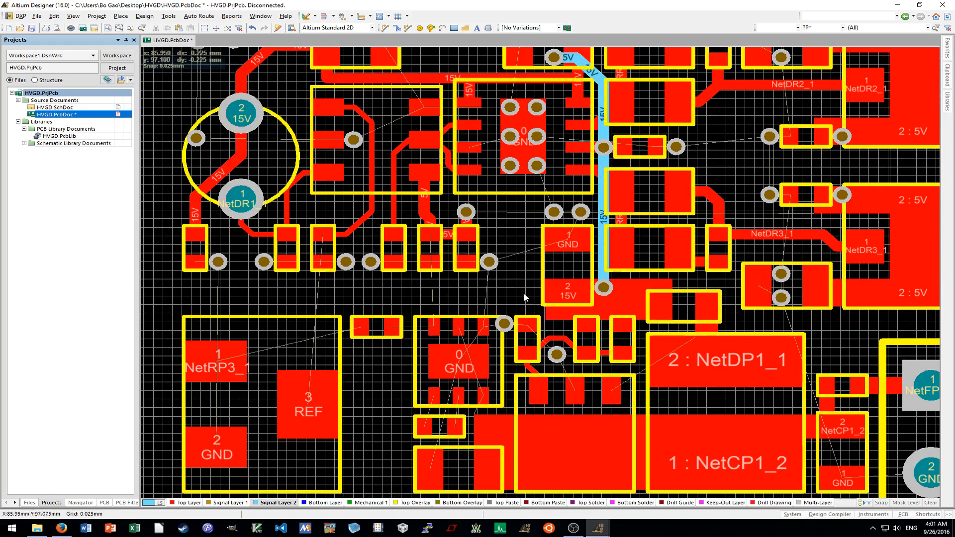
{"action": "scroll", "coordinate": [653, 312], "scroll_direction": "up", "scroll_amount": 6, "text": "ctrl"}
{"action": "scroll", "coordinate": [653, 312], "scroll_direction": "up", "scroll_amount": 2, "text": "shift"}
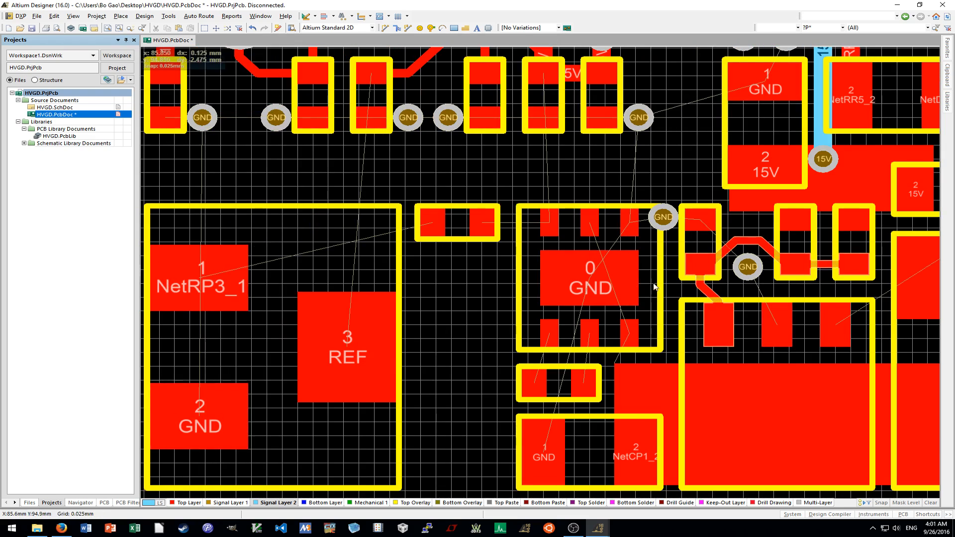
{"action": "scroll", "coordinate": [640, 280], "scroll_direction": "up", "scroll_amount": 3, "text": "ctrl"}
{"action": "scroll", "coordinate": [508, 251], "scroll_direction": "up", "scroll_amount": 2, "text": "ctrl"}
{"action": "key", "text": "ctrl+v"}
{"action": "scroll", "coordinate": [510, 253], "scroll_direction": "up", "scroll_amount": 1, "text": "ctrl"}
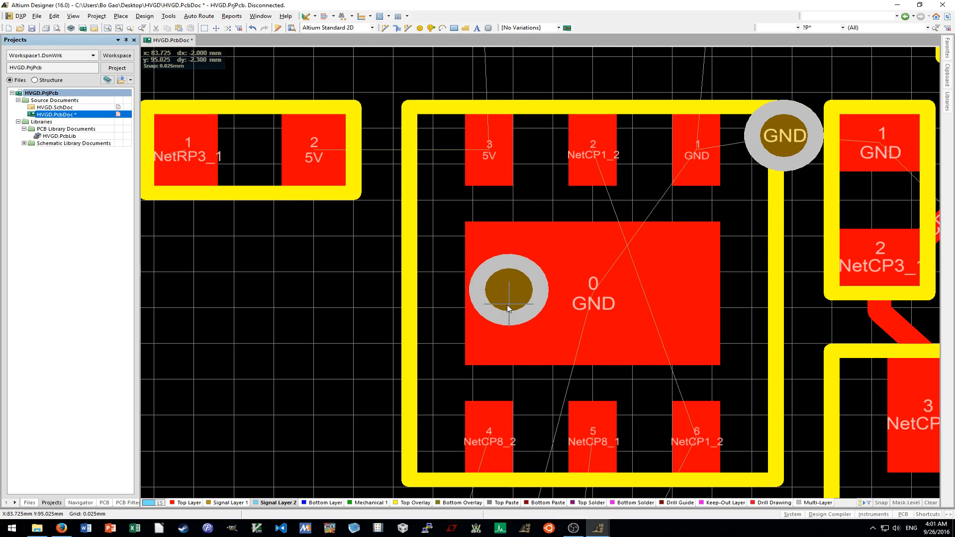
{"action": "left_click", "coordinate": [503, 271]}
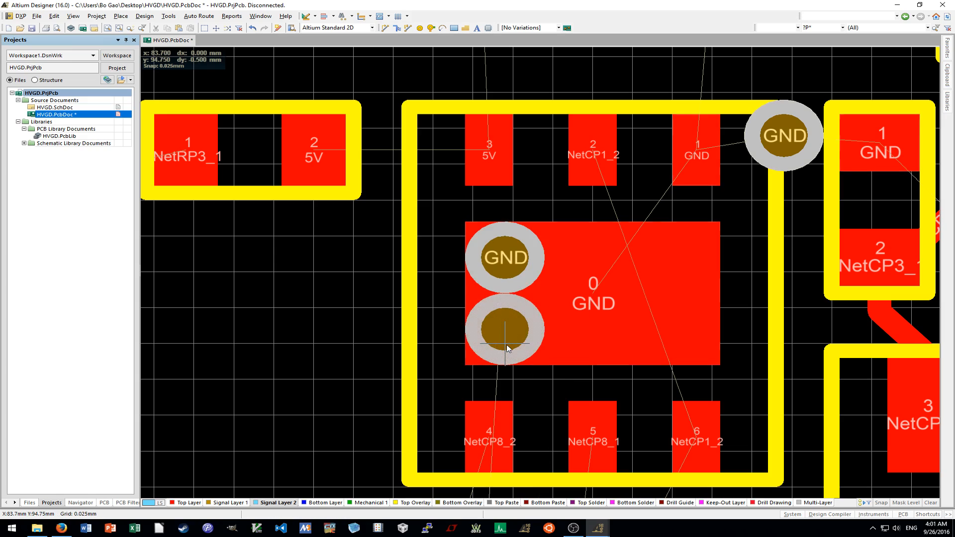
{"action": "key", "text": "Escape"}
{"action": "left_click", "coordinate": [504, 259]}
{"action": "left_click", "coordinate": [483, 242]}
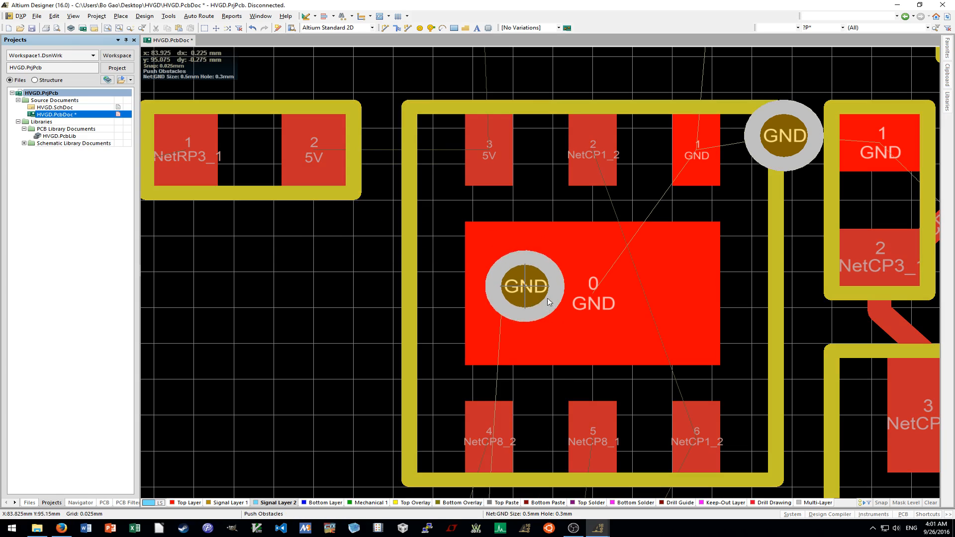
{"action": "left_click", "coordinate": [504, 293]}
Measure the gaps from the GND via to the upper and lower edges of UP2's central pad.
{"action": "scroll", "coordinate": [502, 262], "scroll_direction": "up", "scroll_amount": 1, "text": "ctrl"}
{"action": "key", "text": "ctrl+m"}
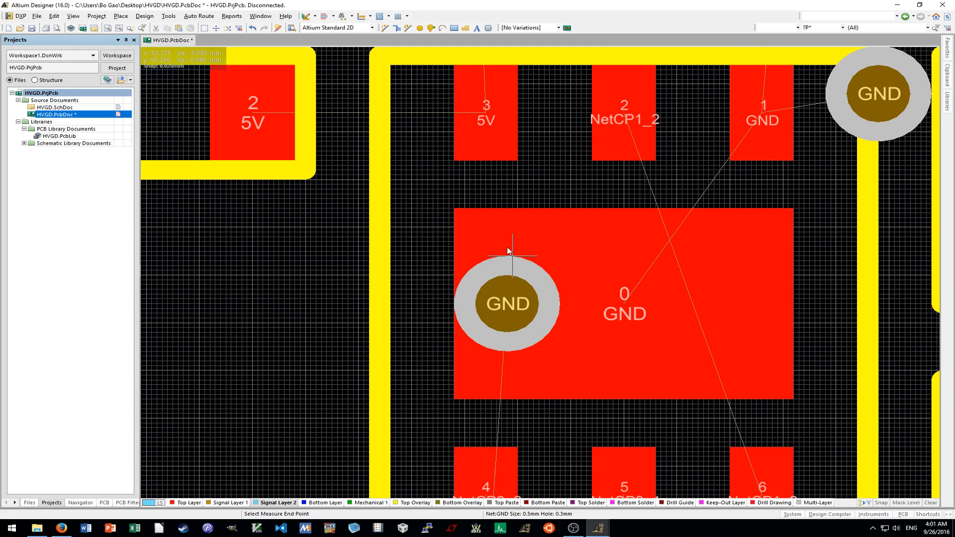
{"action": "left_click", "coordinate": [512, 256]}
{"action": "right_click", "coordinate": [512, 207]}
{"action": "left_click", "coordinate": [511, 353]}
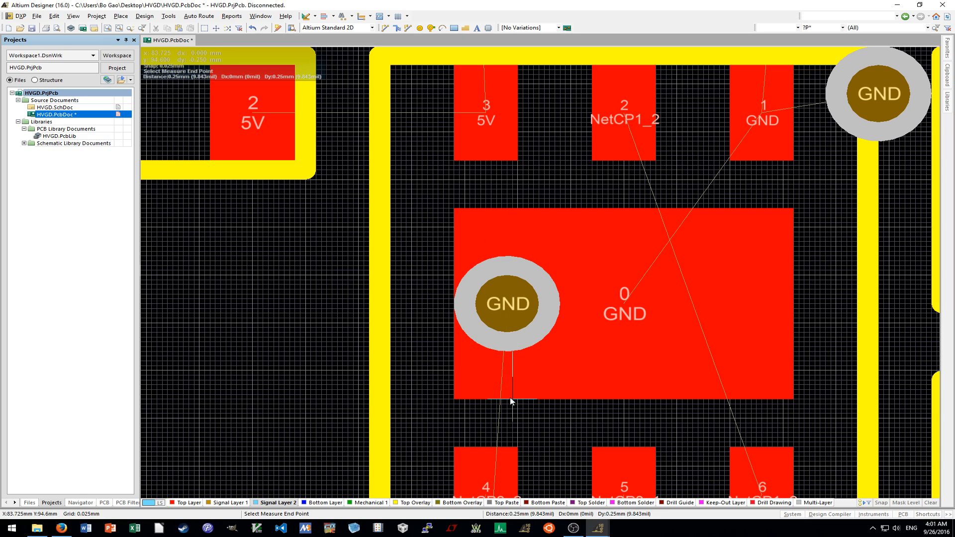
{"action": "right_click", "coordinate": [512, 399]}
{"action": "right_click", "coordinate": [571, 363]}
Paste a second GND via onto UP2's central pad and move it to the opposite end, level with the first.
{"action": "key", "text": "ctrl+v"}
{"action": "left_click", "coordinate": [615, 326]}
{"action": "left_click_drag", "start_coordinate": [615, 327], "coordinate": [740, 327]}
{"action": "scroll", "coordinate": [740, 322], "scroll_direction": "down", "scroll_amount": 5, "text": "ctrl"}
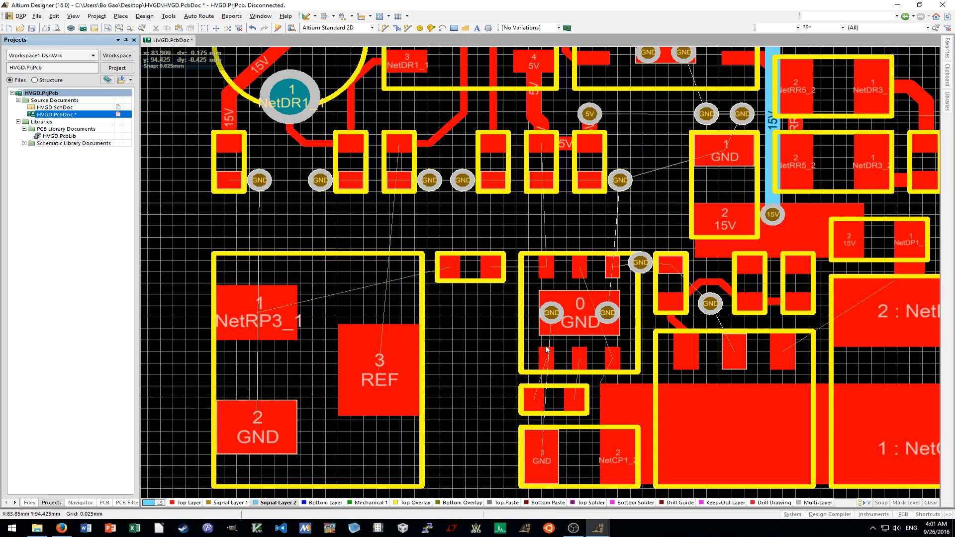
Nudge the two GND vias on UP2's central pad slightly inward, toward each other.
{"action": "key", "text": "ctrl+Right"}
{"action": "key", "text": "ctrl+Right"}
{"action": "key", "text": "ctrl+Right"}
{"action": "key", "text": "ctrl+Right"}
{"action": "key", "text": "ctrl+Right"}
{"action": "left_click_drag", "start_coordinate": [643, 300], "coordinate": [584, 327]}
{"action": "key", "text": "ctrl+Left"}
{"action": "key", "text": "ctrl+Left"}
{"action": "key", "text": "ctrl+Left"}
{"action": "key", "text": "ctrl+Left"}
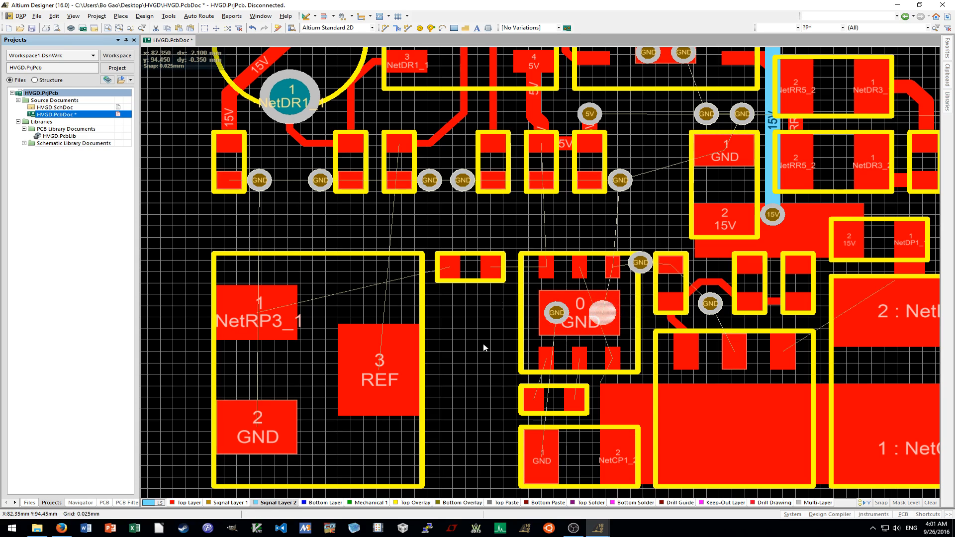
Shift the upper pair of GND vias on the driver IC's thermal pad down and the lower pair up, toward the middle pair.
{"action": "scroll", "coordinate": [482, 342], "scroll_direction": "down", "scroll_amount": 3, "text": "ctrl"}
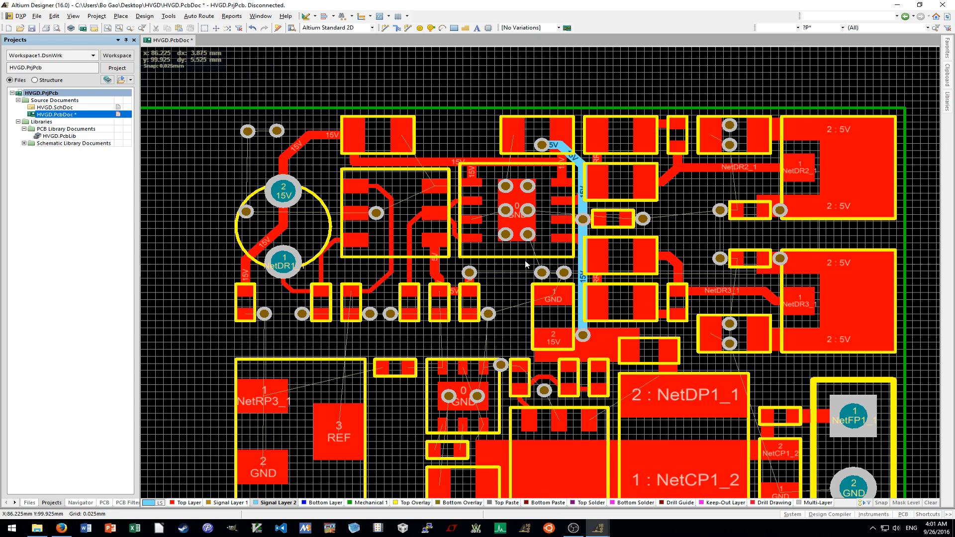
{"action": "scroll", "coordinate": [528, 264], "scroll_direction": "down", "scroll_amount": 3}
{"action": "scroll", "coordinate": [517, 272], "scroll_direction": "up", "scroll_amount": 2}
{"action": "scroll", "coordinate": [494, 278], "scroll_direction": "down", "scroll_amount": 3}
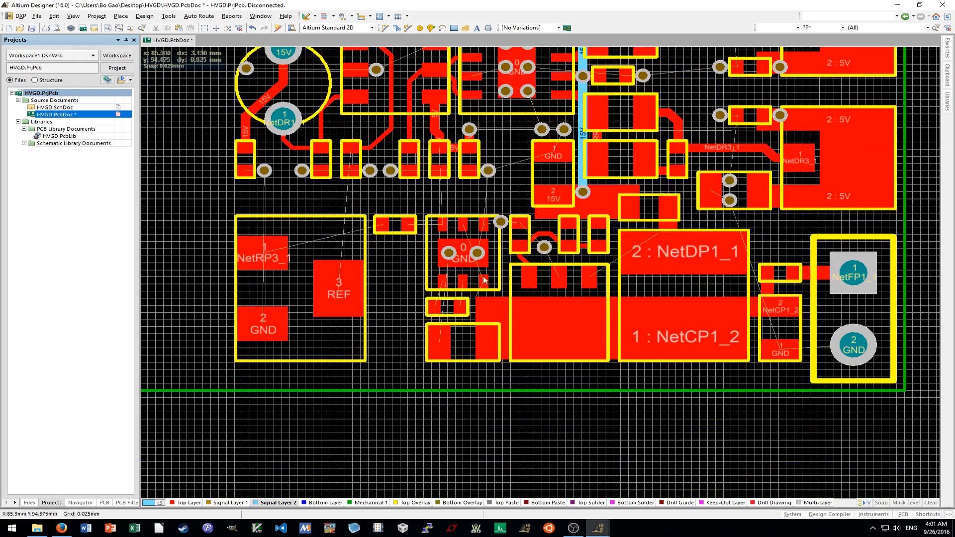
{"action": "scroll", "coordinate": [419, 258], "scroll_direction": "up", "scroll_amount": 2}
{"action": "scroll", "coordinate": [539, 83], "scroll_direction": "up", "scroll_amount": 2, "text": "ctrl"}
{"action": "scroll", "coordinate": [527, 99], "scroll_direction": "up", "scroll_amount": 1}
{"action": "left_click_drag", "start_coordinate": [464, 103], "coordinate": [480, 132]}
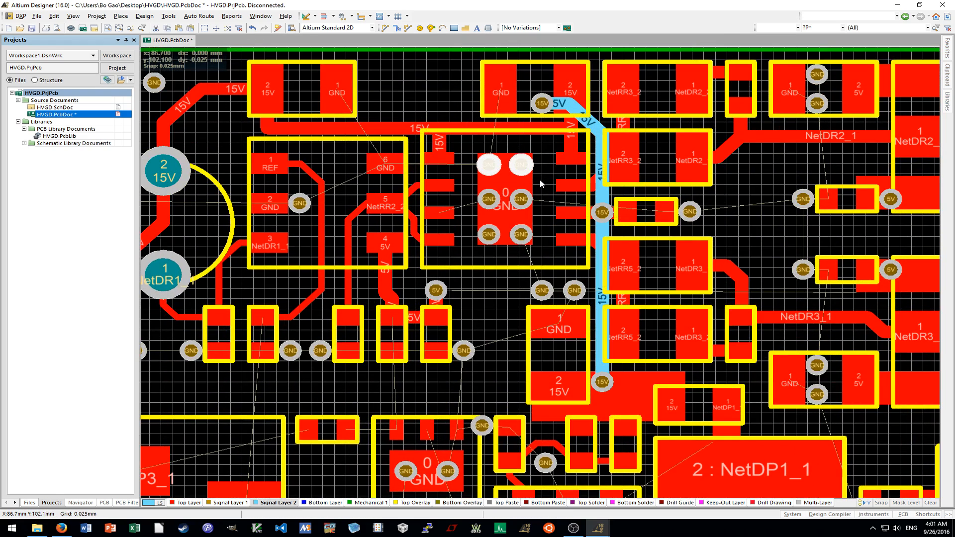
{"action": "left_click_drag", "start_coordinate": [469, 276], "coordinate": [515, 240]}
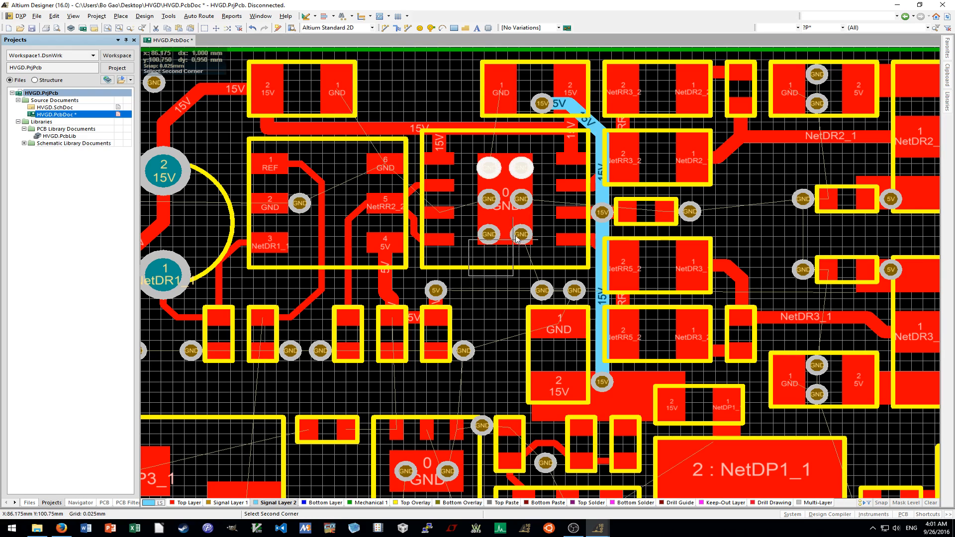
{"action": "left_click", "coordinate": [538, 219]}
{"action": "key", "text": "ctrl+Up"}
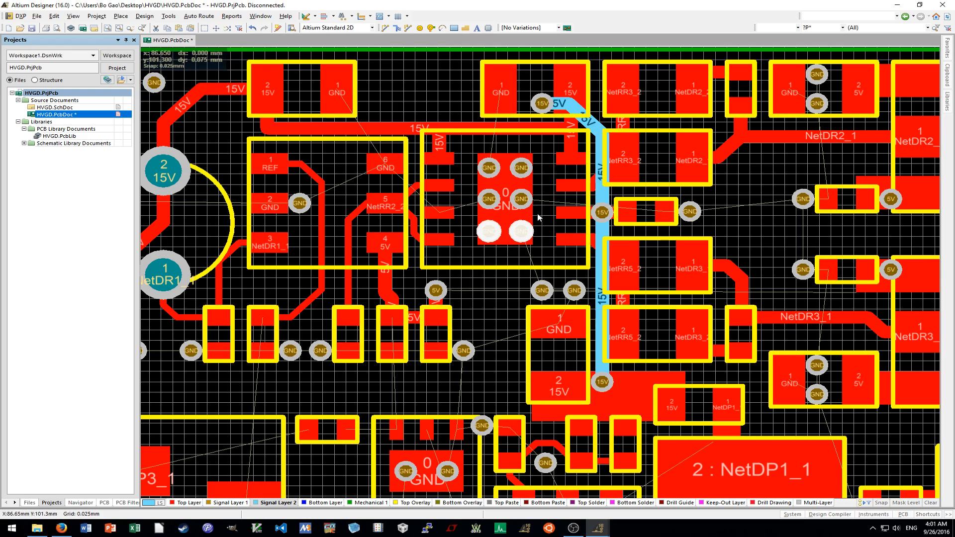
{"action": "left_click", "coordinate": [502, 293]}
Place a 5V via at X 83.05, Y 96.2 mm between UP2's pin 3 and the neighbouring component's 5V pad.
{"action": "scroll", "coordinate": [501, 294], "scroll_direction": "down", "scroll_amount": 2, "text": "ctrl"}
{"action": "right_click_drag", "start_coordinate": [404, 358], "coordinate": [482, 248]}
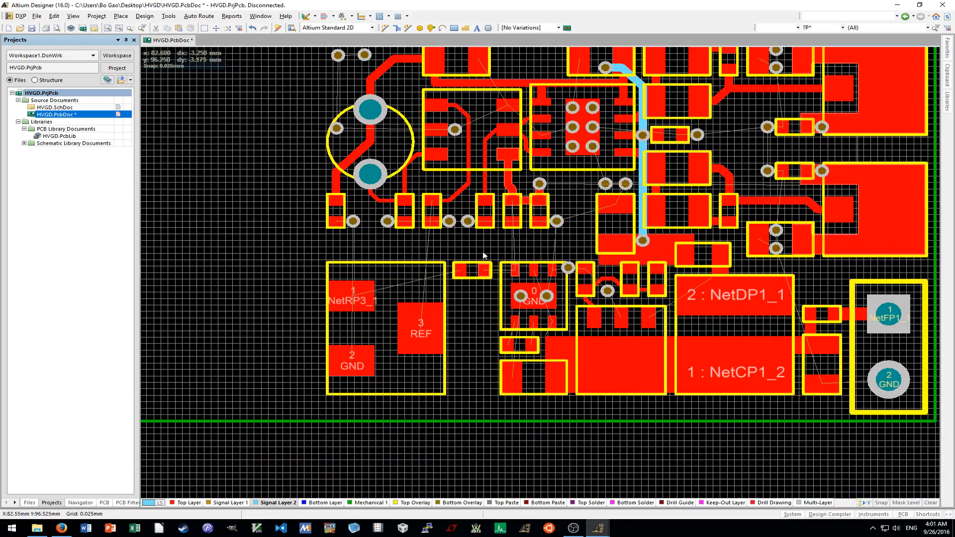
{"action": "scroll", "coordinate": [482, 250], "scroll_direction": "up", "scroll_amount": 8, "text": "ctrl"}
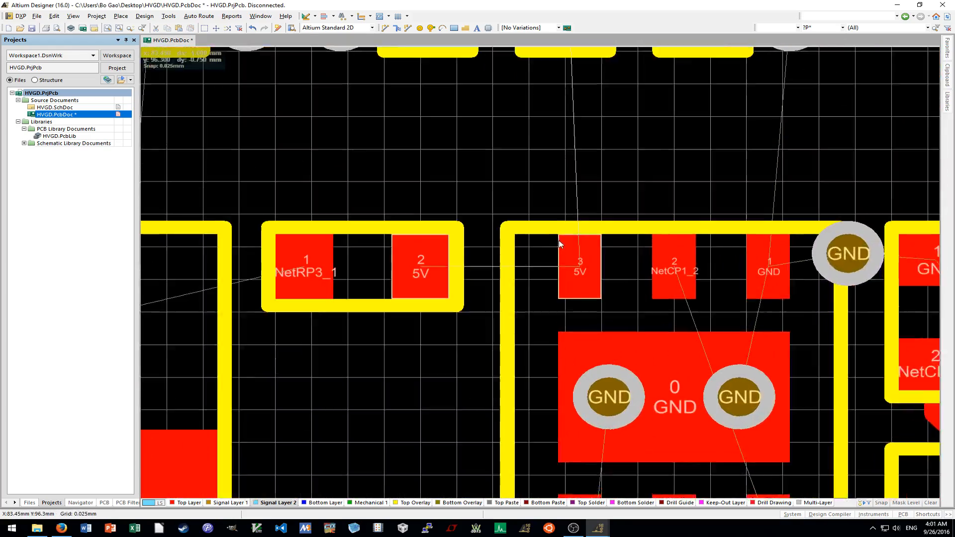
{"action": "scroll", "coordinate": [592, 268], "scroll_direction": "down", "scroll_amount": 5, "text": "ctrl"}
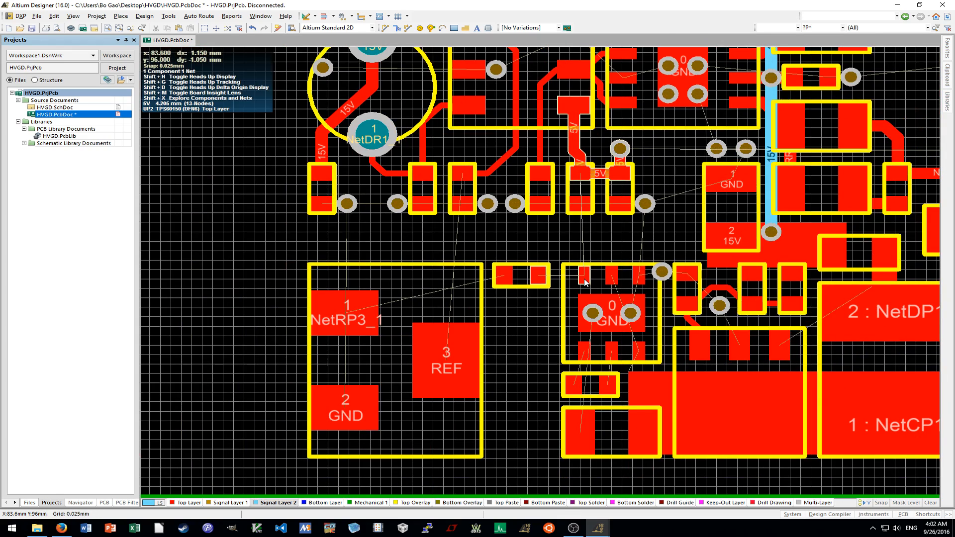
{"action": "scroll", "coordinate": [584, 282], "scroll_direction": "up", "scroll_amount": 3, "text": "ctrl"}
{"action": "scroll", "coordinate": [584, 282], "scroll_direction": "up", "scroll_amount": 1, "text": "ctrl"}
{"action": "scroll", "coordinate": [584, 284], "scroll_direction": "left", "scroll_amount": 1, "text": "shift"}
{"action": "scroll", "coordinate": [584, 285], "scroll_direction": "up", "scroll_amount": 1}
{"action": "scroll", "coordinate": [585, 284], "scroll_direction": "right", "scroll_amount": 3, "text": "shift"}
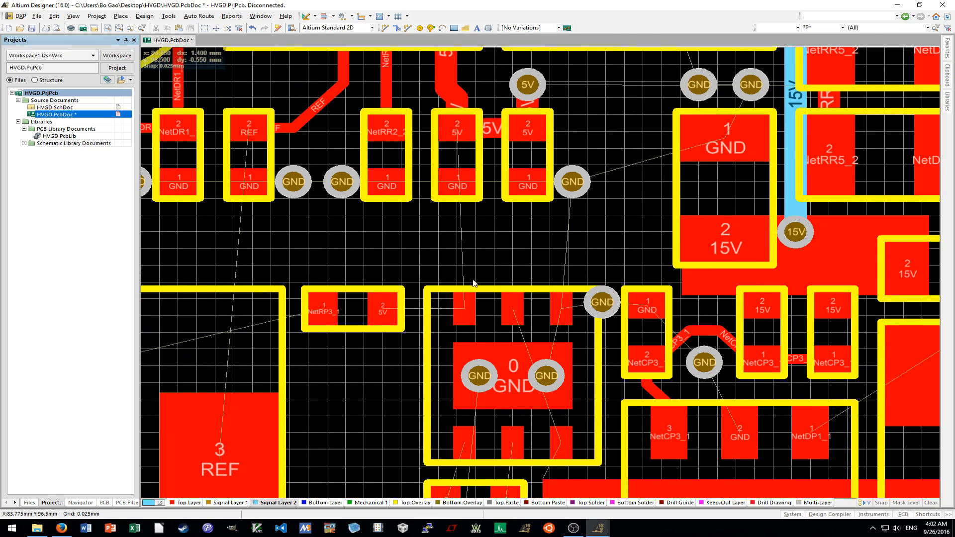
{"action": "scroll", "coordinate": [431, 306], "scroll_direction": "up", "scroll_amount": 2, "text": "ctrl"}
{"action": "left_click_drag", "start_coordinate": [419, 314], "coordinate": [446, 311]}
{"action": "left_click", "coordinate": [417, 302]}
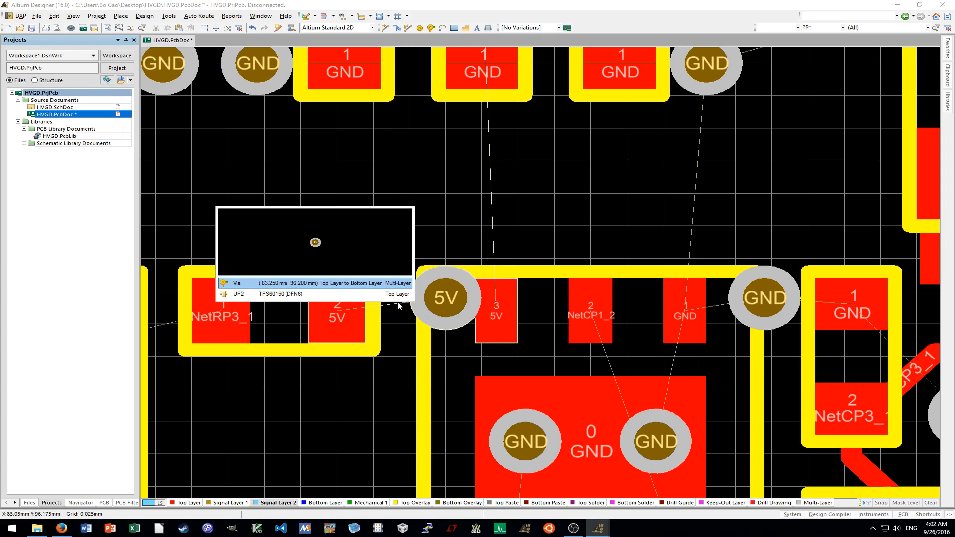
{"action": "left_click", "coordinate": [399, 283]}
{"action": "left_click", "coordinate": [416, 302]}
Route a 0.3 mm 5V track on the Top Layer from the neighbouring component's 5V pad past the 5V via to UP2's pin 3.
{"action": "scroll", "coordinate": [422, 248], "scroll_direction": "down", "scroll_amount": 2, "text": "ctrl"}
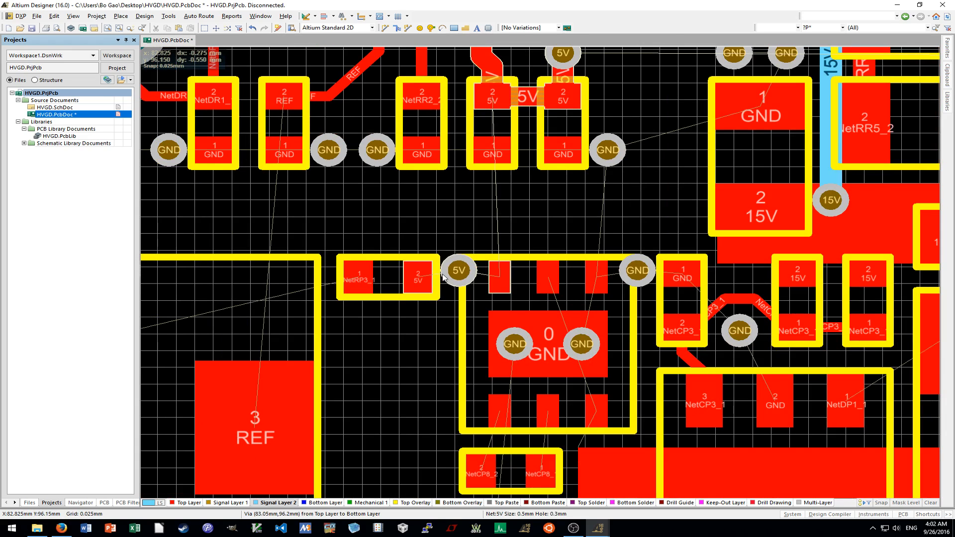
{"action": "scroll", "coordinate": [446, 281], "scroll_direction": "up", "scroll_amount": 2, "text": "ctrl"}
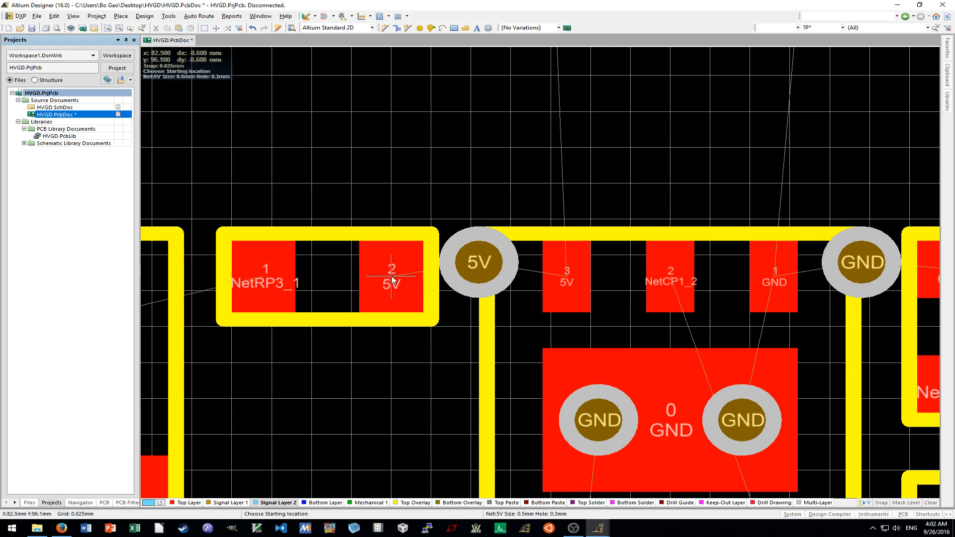
{"action": "left_click", "coordinate": [399, 281]}
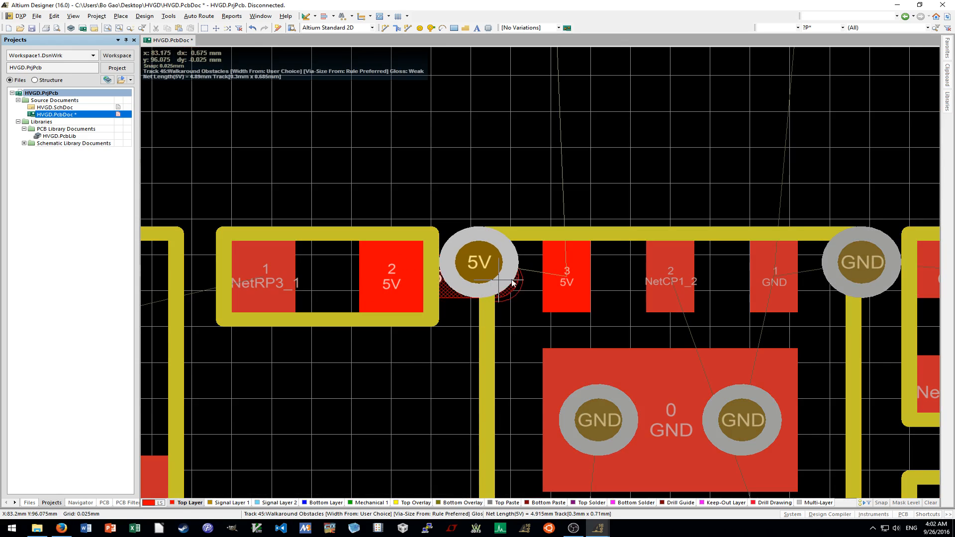
{"action": "left_click", "coordinate": [568, 280]}
{"action": "scroll", "coordinate": [568, 281], "scroll_direction": "down", "scroll_amount": 3, "text": "ctrl"}
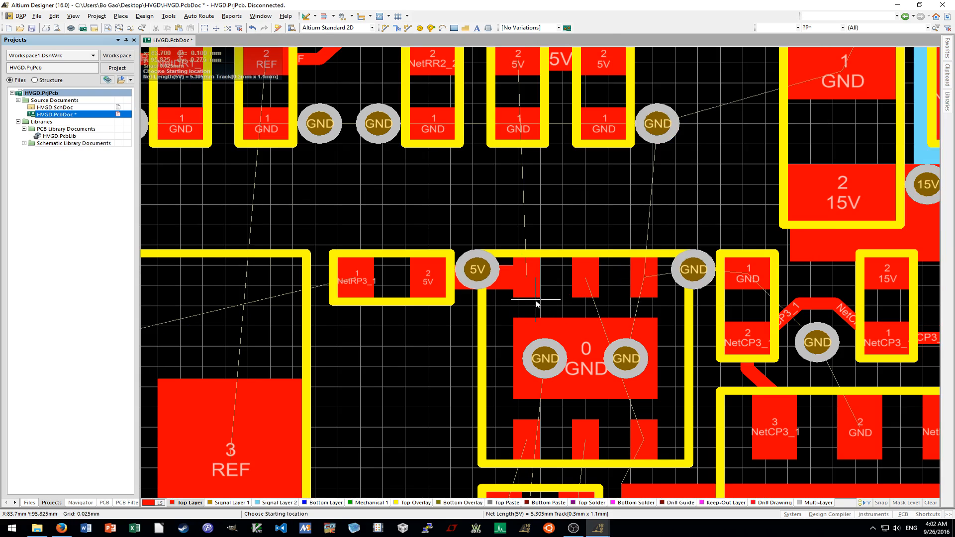
{"action": "right_click", "coordinate": [498, 279]}
Route a 0.3 mm 5V track on Signal Layer 2 from the via beside UP2 to the 5V via above the capacitor row.
{"action": "left_click", "coordinate": [277, 503]}
{"action": "key", "text": "p"}
{"action": "key", "text": "t"}
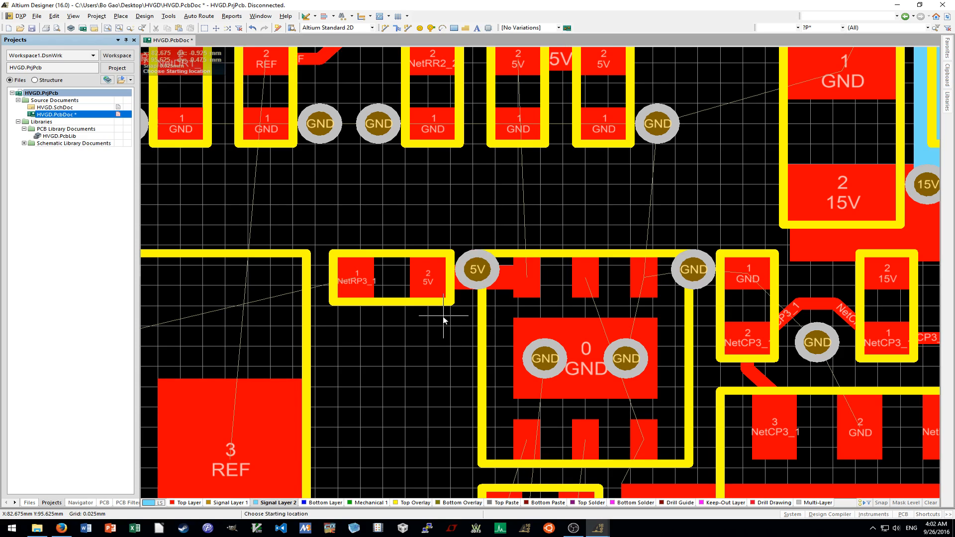
{"action": "left_click", "coordinate": [477, 271]}
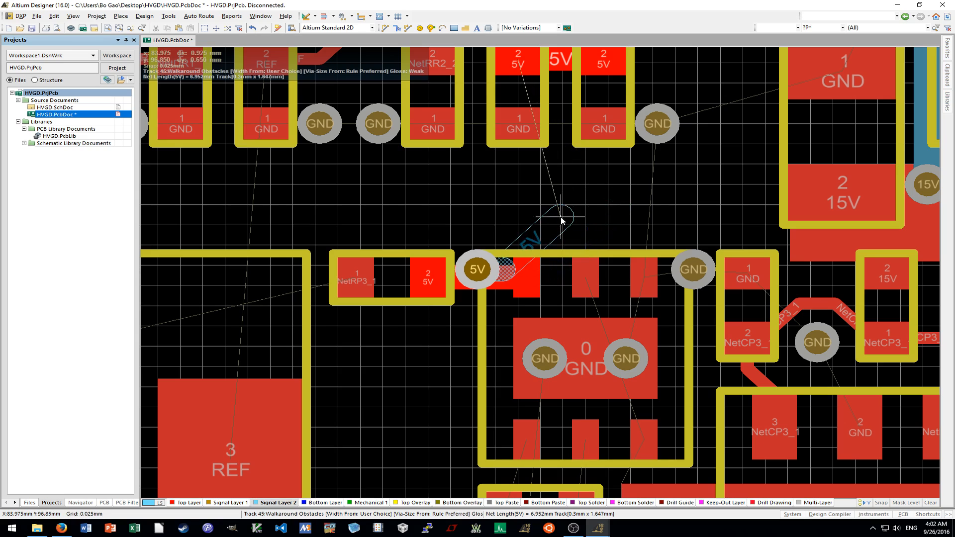
{"action": "scroll", "coordinate": [560, 216], "scroll_direction": "down", "scroll_amount": 1, "text": "ctrl"}
{"action": "scroll", "coordinate": [543, 226], "scroll_direction": "up", "scroll_amount": 3}
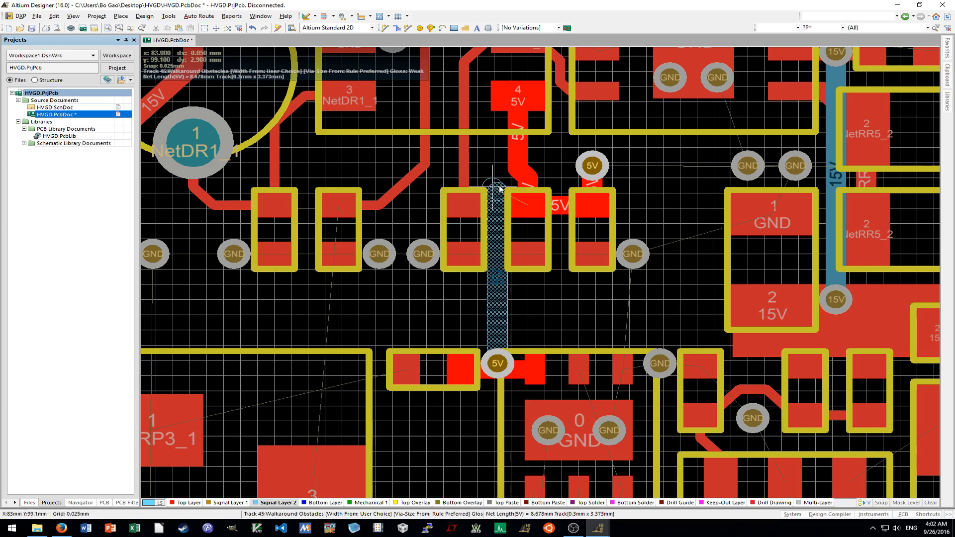
{"action": "left_click", "coordinate": [531, 174]}
{"action": "scroll", "coordinate": [592, 165], "scroll_direction": "up", "scroll_amount": 2, "text": "ctrl"}
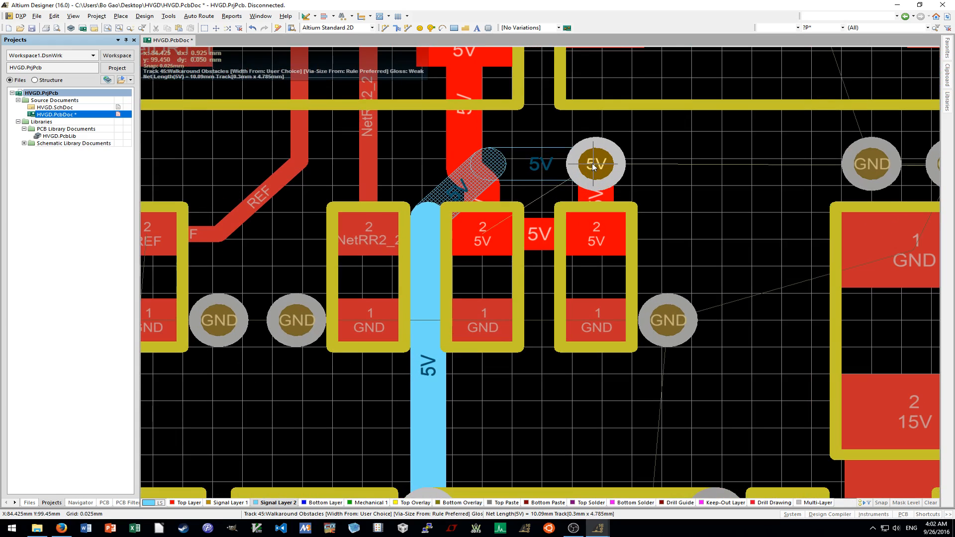
{"action": "left_click", "coordinate": [595, 163]}
{"action": "scroll", "coordinate": [590, 261], "scroll_direction": "down", "scroll_amount": 4, "text": "ctrl"}
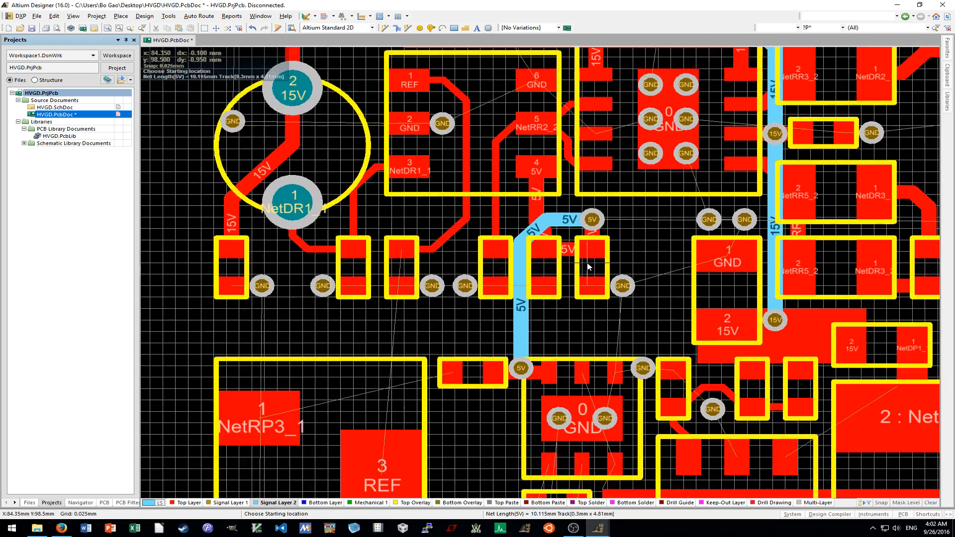
Continue the 5V track on Signal Layer 2 under CP5 and above the NetDP1_1 area to the two 5V vias beside the BNC connectors.
{"action": "scroll", "coordinate": [574, 312], "scroll_direction": "right", "scroll_amount": 2, "text": "shift"}
{"action": "scroll", "coordinate": [551, 311], "scroll_direction": "right", "scroll_amount": 2, "text": "shift"}
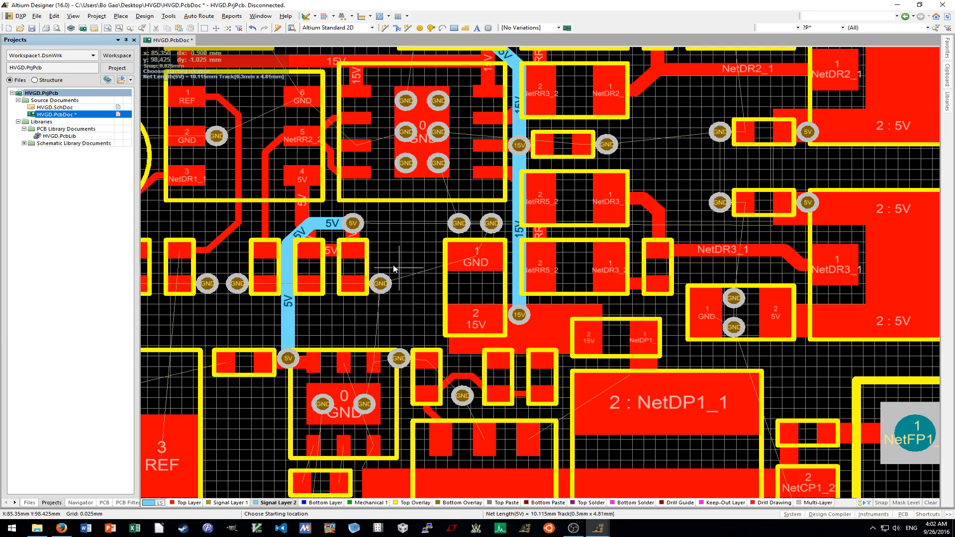
{"action": "scroll", "coordinate": [368, 239], "scroll_direction": "up", "scroll_amount": 4, "text": "ctrl"}
{"action": "left_click", "coordinate": [343, 210]}
{"action": "scroll", "coordinate": [348, 214], "scroll_direction": "down", "scroll_amount": 3, "text": "ctrl"}
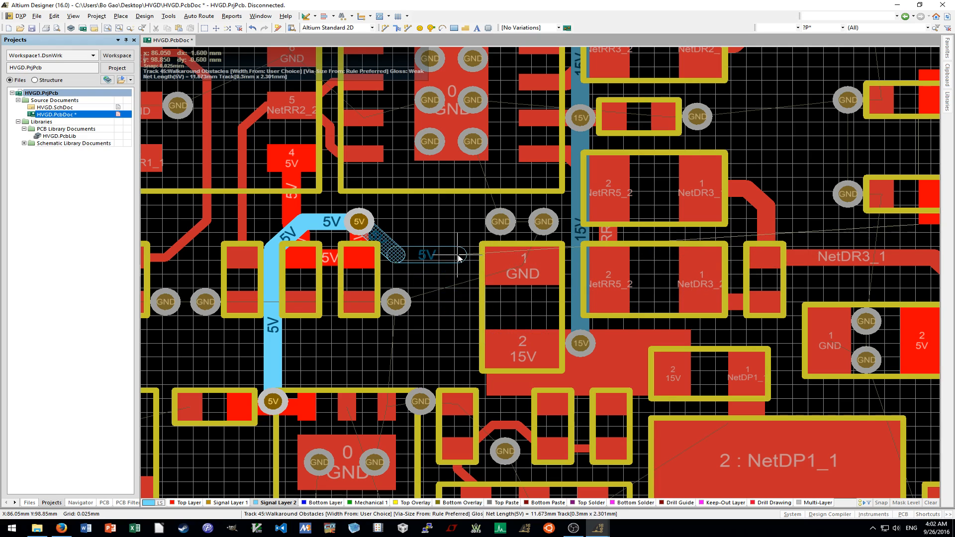
{"action": "left_click", "coordinate": [513, 281]}
{"action": "left_click", "coordinate": [548, 383]}
{"action": "scroll", "coordinate": [682, 388], "scroll_direction": "right", "scroll_amount": 2, "text": "shift"}
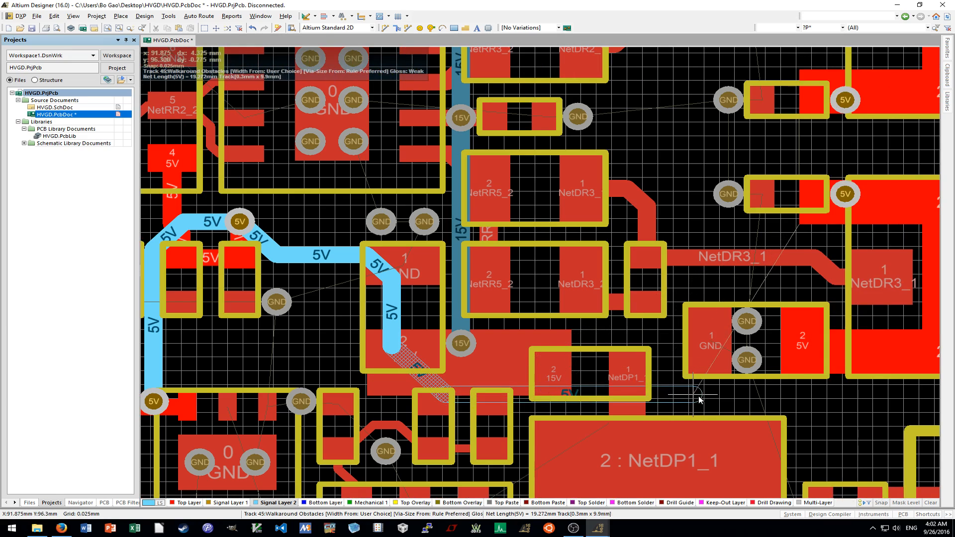
{"action": "left_click", "coordinate": [702, 398]}
{"action": "left_click", "coordinate": [834, 381]}
{"action": "scroll", "coordinate": [830, 344], "scroll_direction": "up", "scroll_amount": 4, "text": "ctrl"}
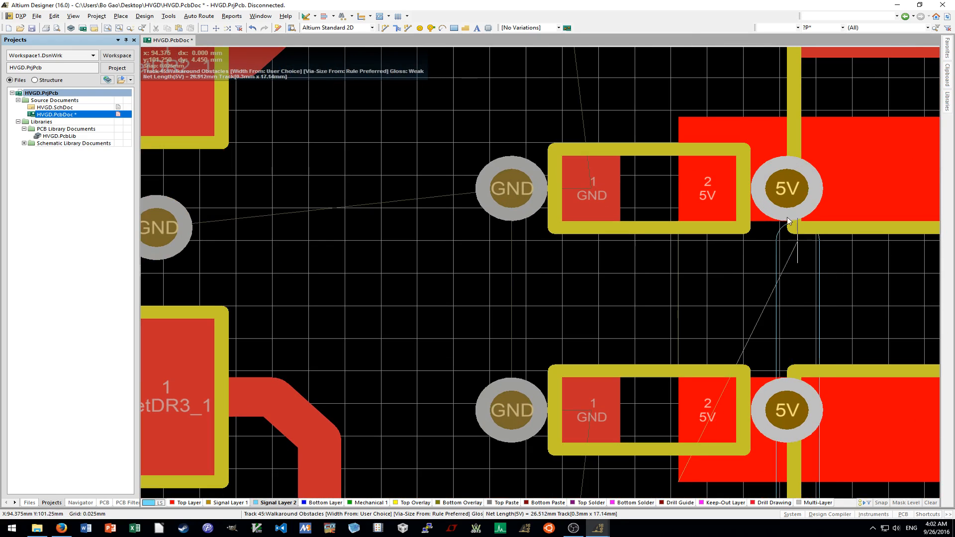
{"action": "left_click", "coordinate": [788, 189]}
{"action": "scroll", "coordinate": [788, 191], "scroll_direction": "down", "scroll_amount": 4, "text": "ctrl"}
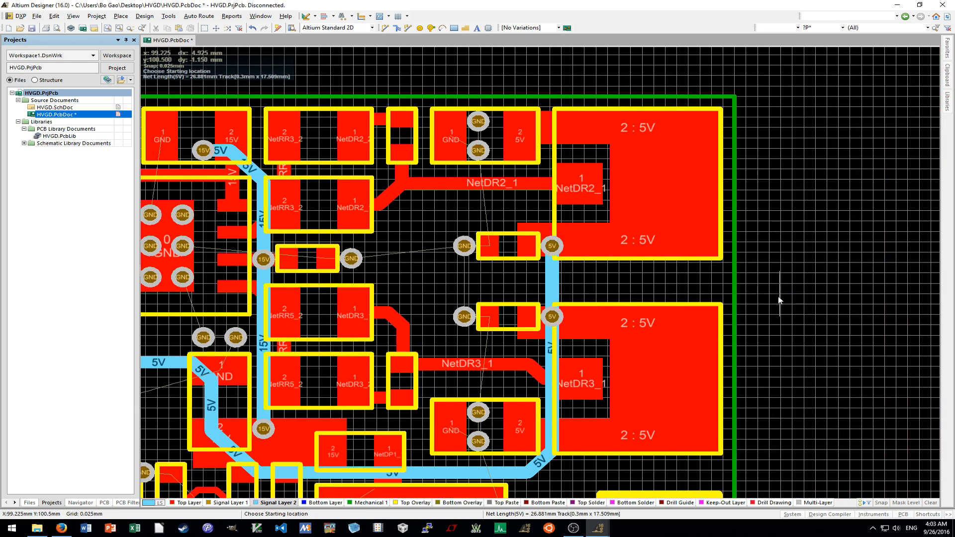
{"action": "key", "text": "Escape"}
Delete the upper BNC connector's 5V fill and stretch the lower connector's fill up to Y 104.9 mm to cover both.
{"action": "left_click", "coordinate": [682, 207]}
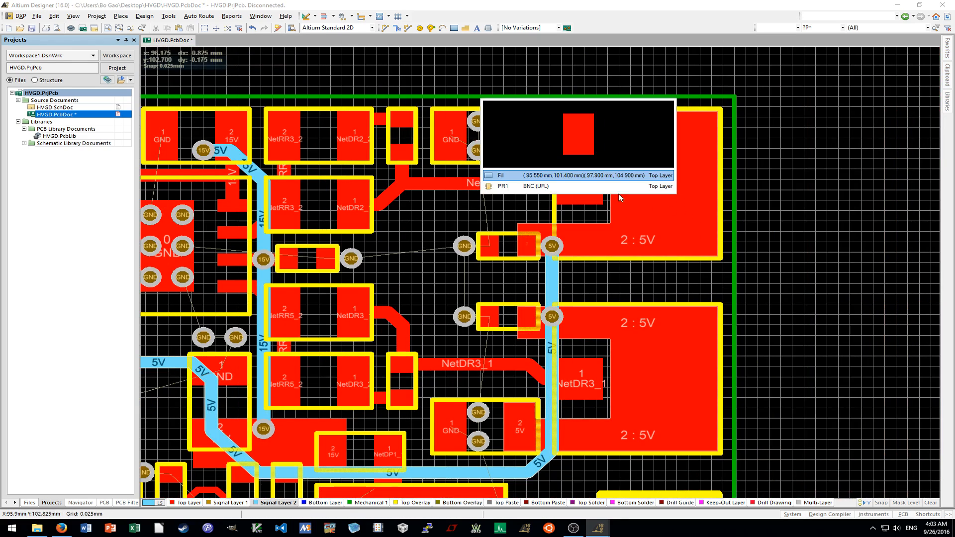
{"action": "left_click", "coordinate": [617, 174]}
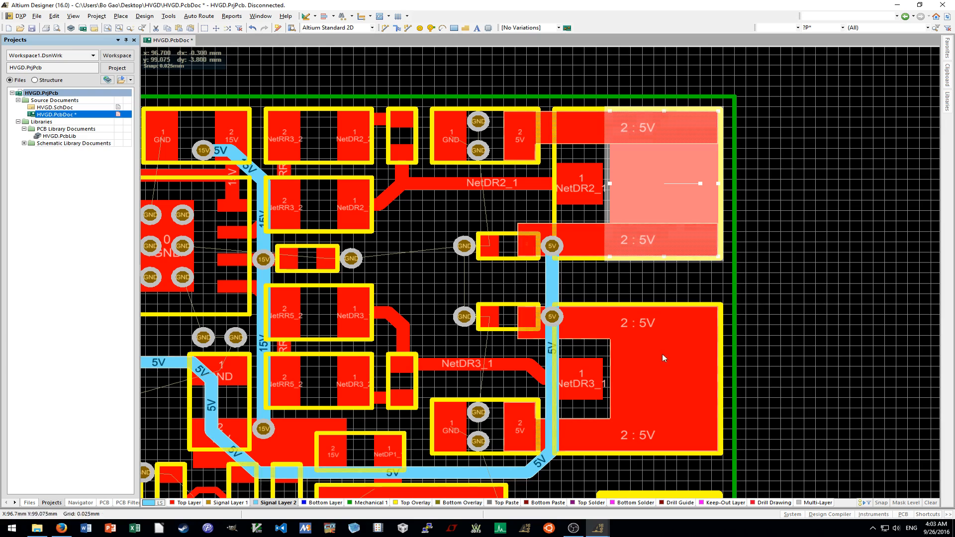
{"action": "left_click", "coordinate": [627, 369]}
{"action": "left_click", "coordinate": [619, 357]}
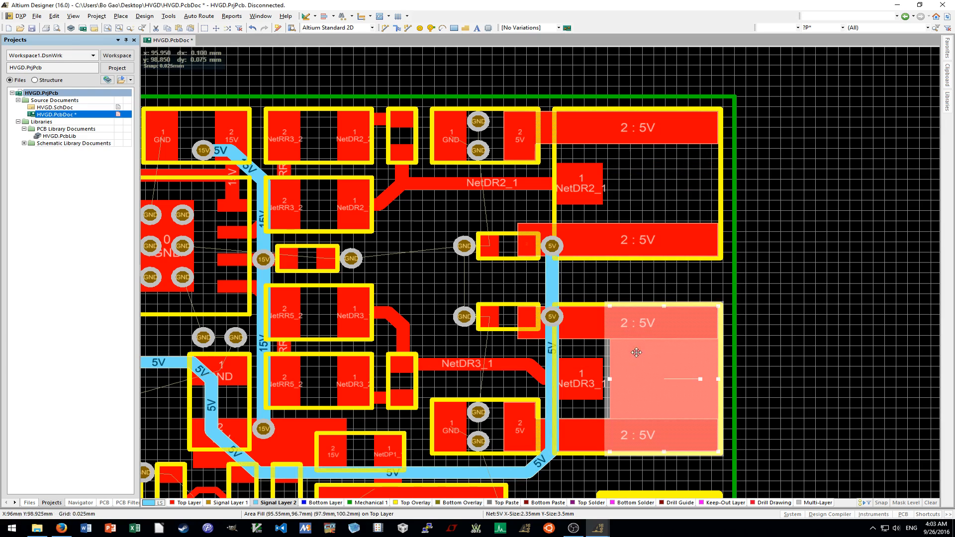
{"action": "left_click_drag", "start_coordinate": [664, 306], "coordinate": [671, 115]}
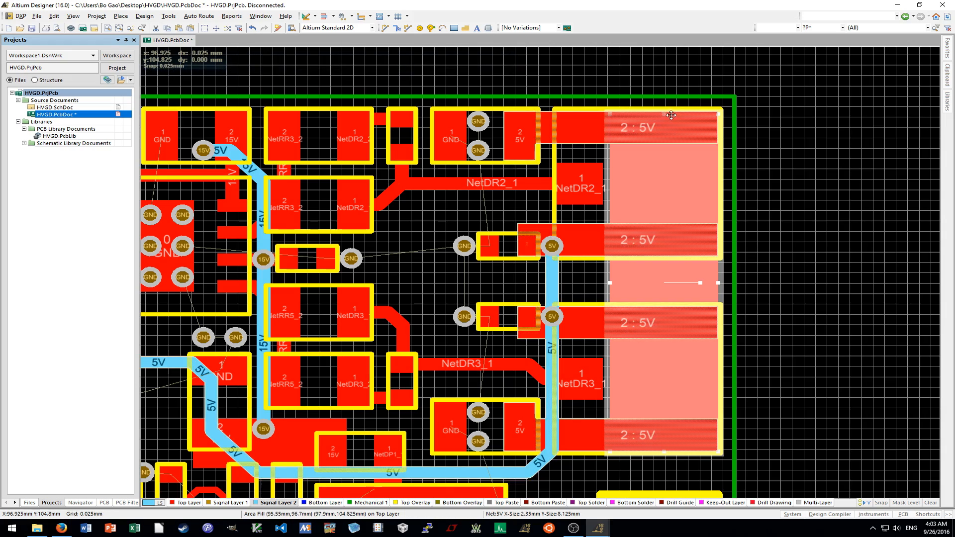
{"action": "scroll", "coordinate": [674, 114], "scroll_direction": "up", "scroll_amount": 4, "text": "ctrl"}
{"action": "left_click_drag", "start_coordinate": [661, 105], "coordinate": [665, 97]}
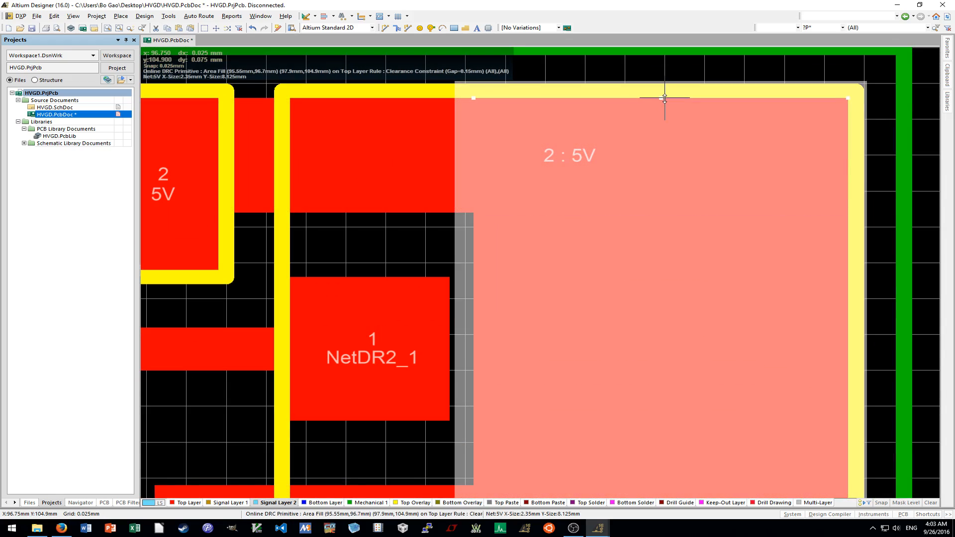
{"action": "scroll", "coordinate": [665, 98], "scroll_direction": "down", "scroll_amount": 5, "text": "ctrl"}
{"action": "left_click", "coordinate": [810, 247]}
Move the horizontal 5V segment left of CP5 down to Y 98.65 mm and shift the adjoining diagonal down and to the left.
{"action": "scroll", "coordinate": [811, 248], "scroll_direction": "up", "scroll_amount": 4, "text": "ctrl"}
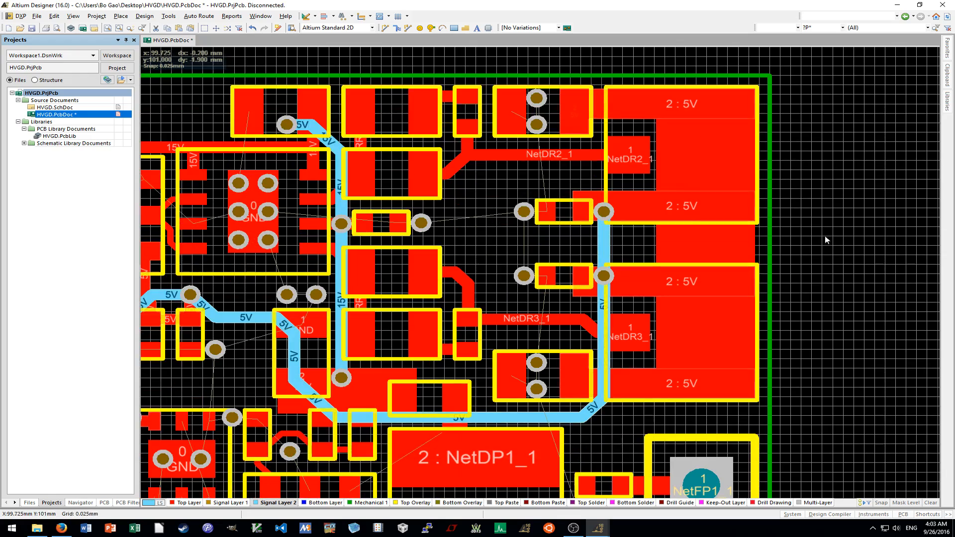
{"action": "scroll", "coordinate": [810, 248], "scroll_direction": "down", "scroll_amount": 3, "text": "ctrl"}
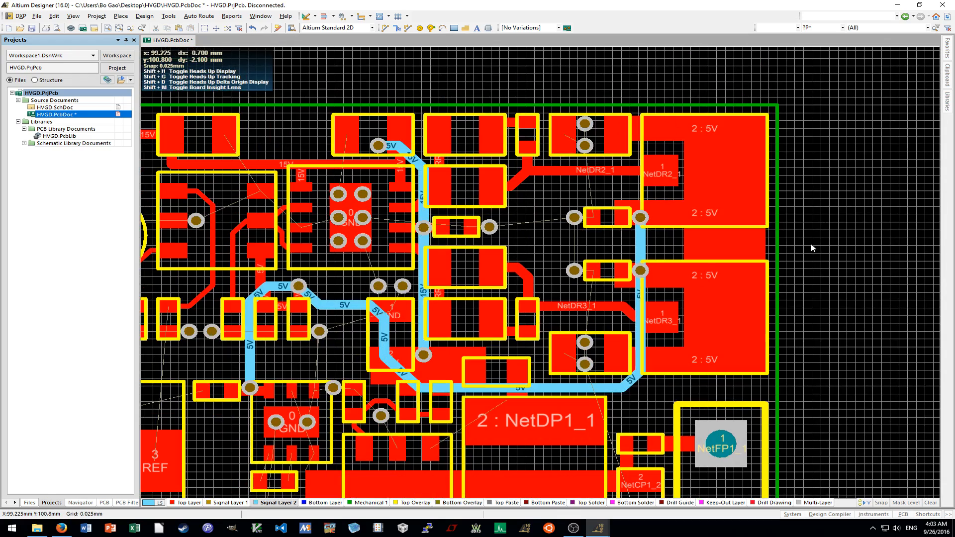
{"action": "scroll", "coordinate": [810, 248], "scroll_direction": "up", "scroll_amount": 3, "text": "shift"}
{"action": "scroll", "coordinate": [459, 235], "scroll_direction": "up", "scroll_amount": 4, "text": "ctrl"}
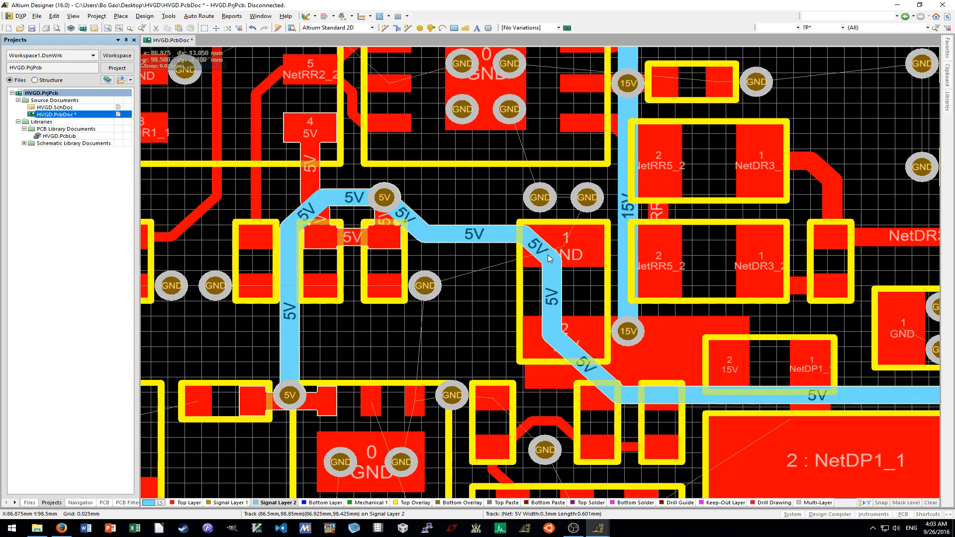
{"action": "scroll", "coordinate": [440, 248], "scroll_direction": "down", "scroll_amount": 2, "text": "ctrl"}
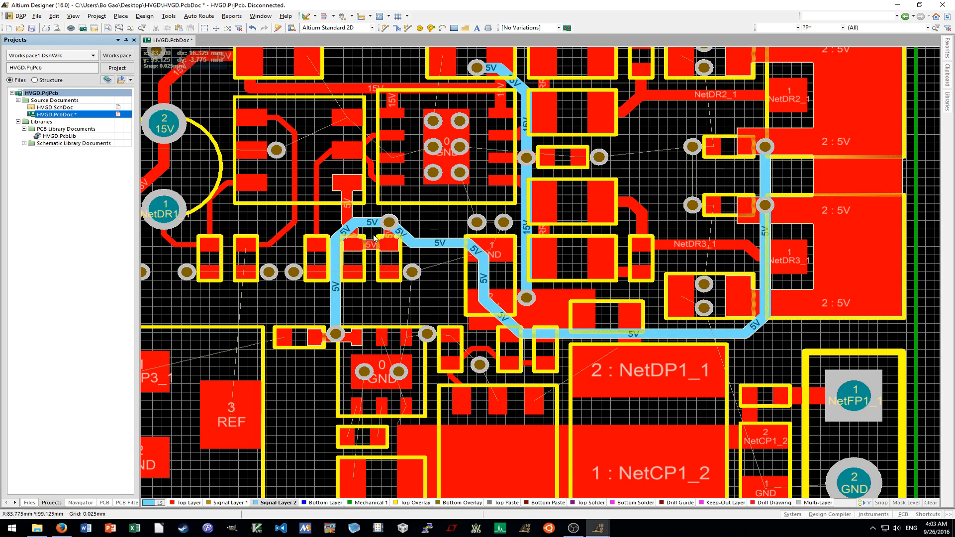
{"action": "scroll", "coordinate": [434, 242], "scroll_direction": "up", "scroll_amount": 2, "text": "ctrl"}
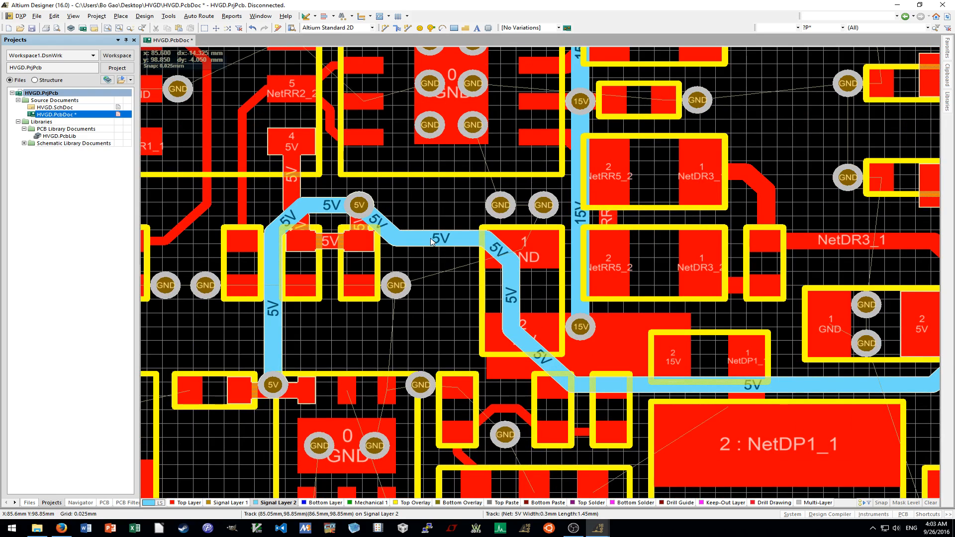
{"action": "scroll", "coordinate": [431, 242], "scroll_direction": "up", "scroll_amount": 2, "text": "ctrl"}
{"action": "left_click_drag", "start_coordinate": [453, 241], "coordinate": [452, 252]}
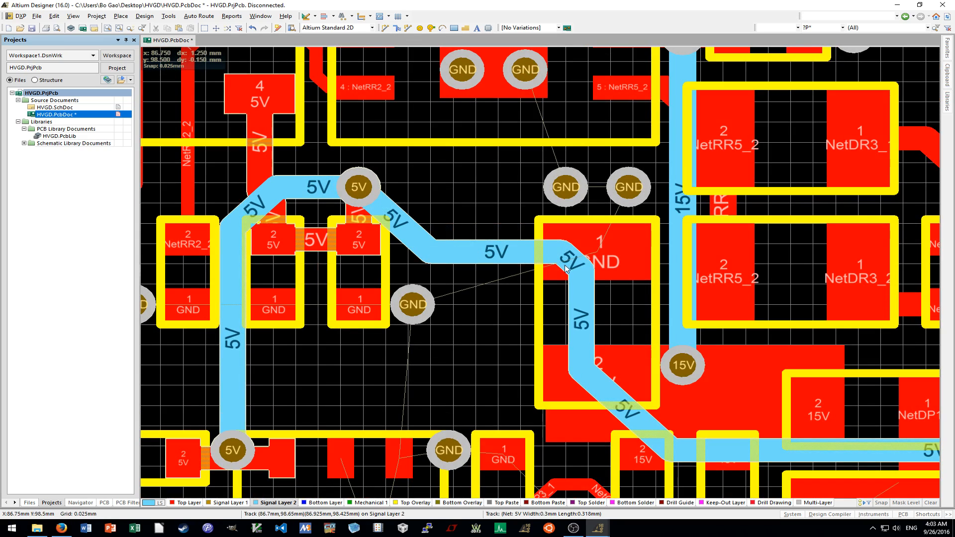
{"action": "mouse_move", "coordinate": [565, 268]}
{"action": "left_mouse_down"}
{"action": "mouse_move", "coordinate": [537, 286]}
{"action": "mouse_move", "coordinate": [554, 277]}
{"action": "left_mouse_up"}
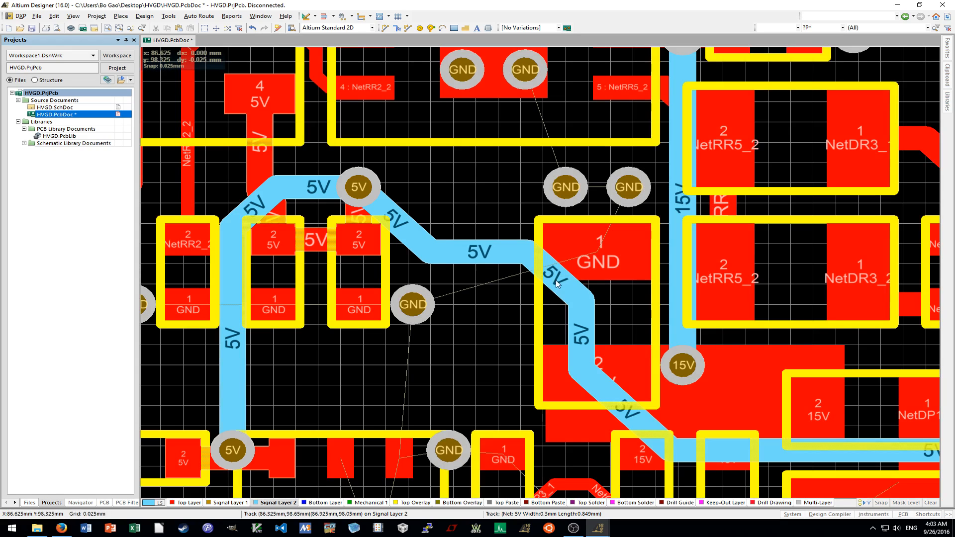
Move the vertical 5V track segment under CP5 right to X 87.5 mm.
{"action": "scroll", "coordinate": [572, 298], "scroll_direction": "right", "scroll_amount": 1, "text": "shift"}
{"action": "left_click", "coordinate": [544, 329]}
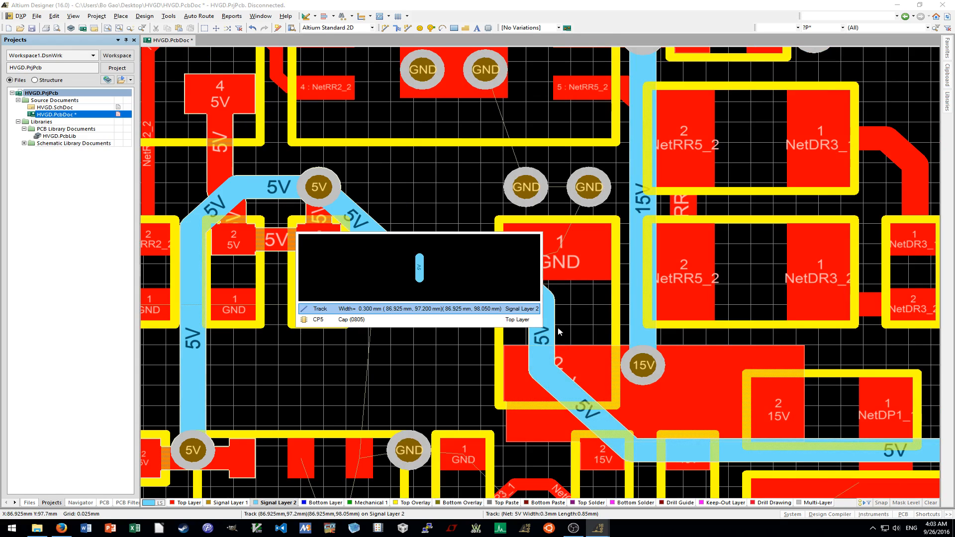
{"action": "left_click", "coordinate": [530, 309]}
{"action": "left_click", "coordinate": [599, 343]}
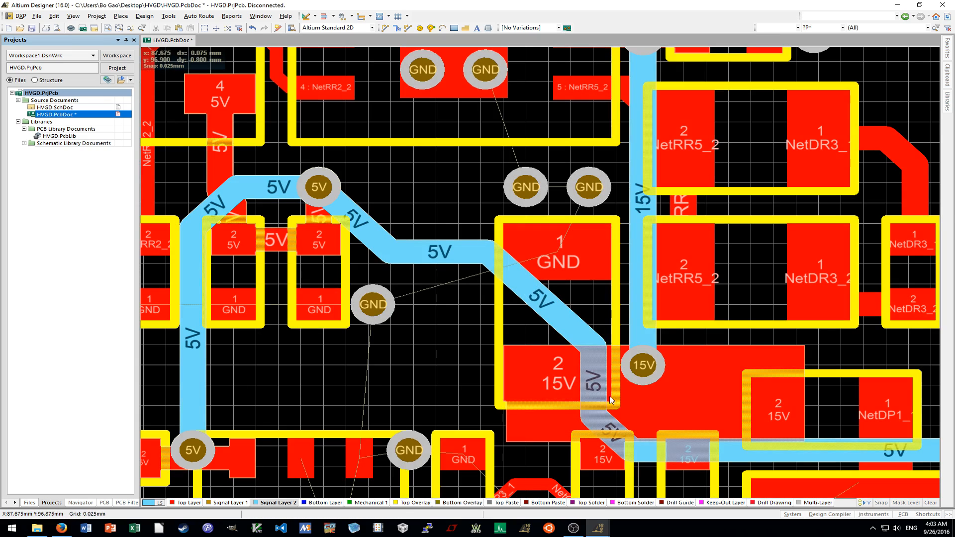
Shift the two diagonal 5V segments adjoining the vertical one under CP5 toward the upper right.
{"action": "left_click", "coordinate": [613, 426]}
{"action": "left_click", "coordinate": [587, 403]}
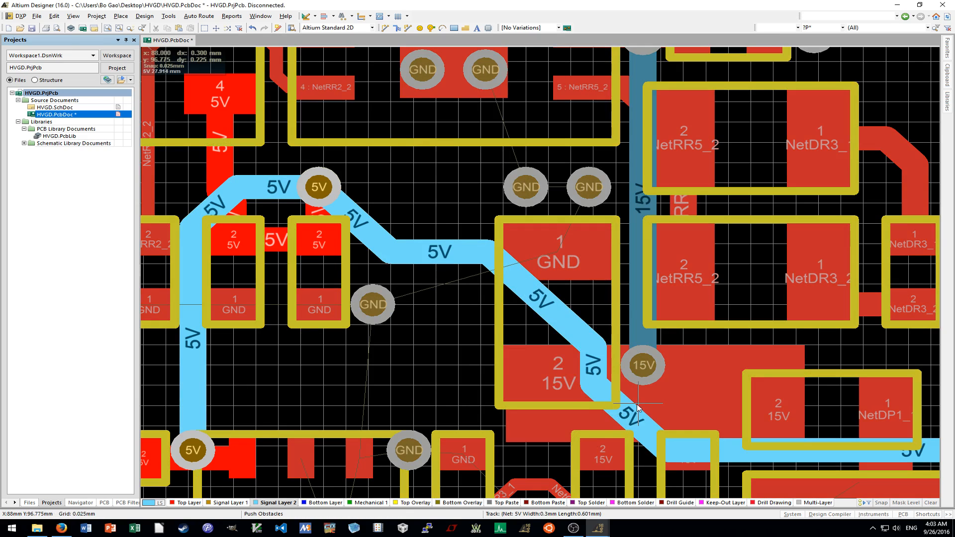
{"action": "left_click", "coordinate": [636, 405]}
{"action": "left_click", "coordinate": [562, 313]}
{"action": "left_click", "coordinate": [555, 303]}
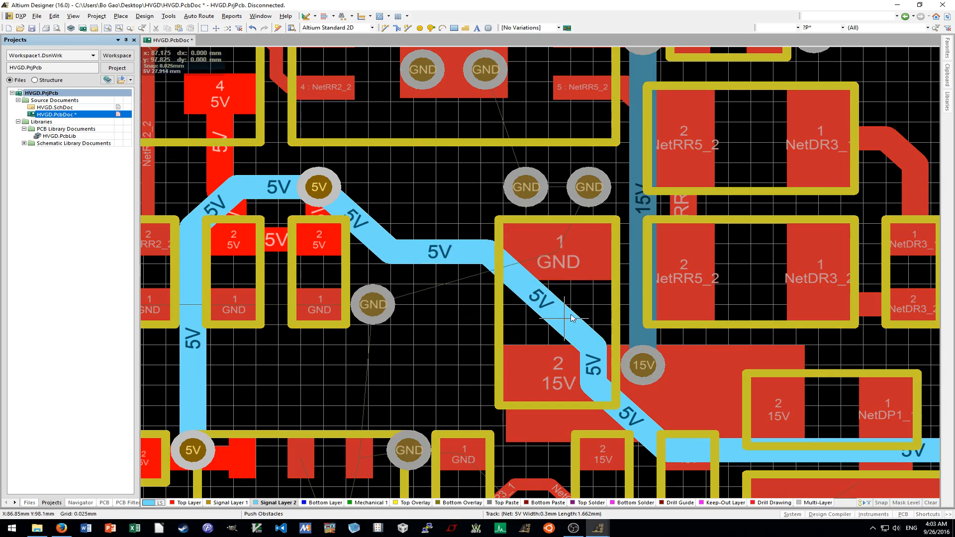
Move the long horizontal 5V segment above the NetDP1_1 area slightly up and adjust its diagonal corner near the lower BNC connector.
{"action": "scroll", "coordinate": [580, 341], "scroll_direction": "right", "scroll_amount": 2, "text": "shift"}
{"action": "scroll", "coordinate": [577, 343], "scroll_direction": "down", "scroll_amount": 2}
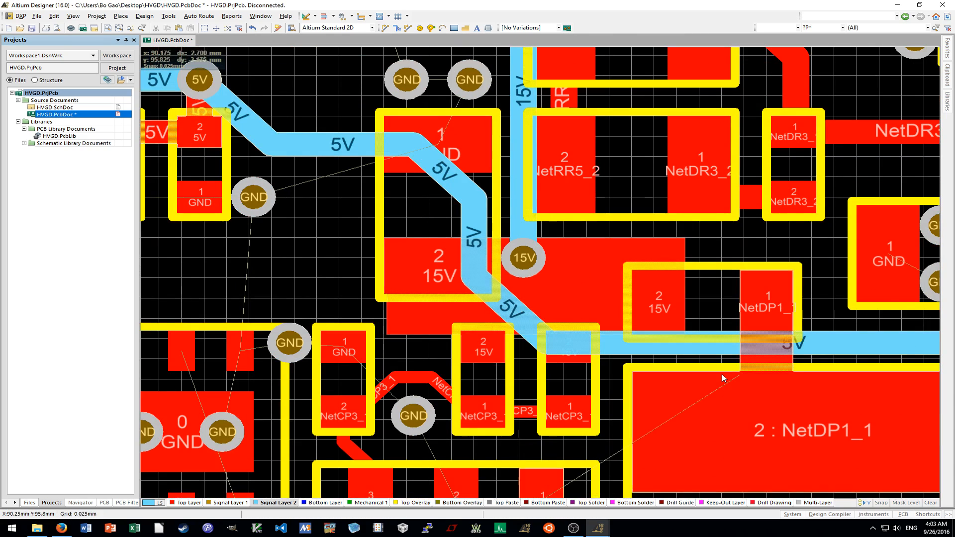
{"action": "scroll", "coordinate": [736, 341], "scroll_direction": "right", "scroll_amount": 2, "text": "shift"}
{"action": "left_click", "coordinate": [747, 342]}
{"action": "scroll", "coordinate": [745, 344], "scroll_direction": "right", "scroll_amount": 2, "text": "shift"}
{"action": "scroll", "coordinate": [742, 347], "scroll_direction": "down", "scroll_amount": 1, "text": "ctrl"}
{"action": "left_click_drag", "start_coordinate": [700, 328], "coordinate": [688, 317]}
Move the vertical 5V track segment under CP5 left to X 87.4 mm on Signal Layer 2.
{"action": "scroll", "coordinate": [690, 338], "scroll_direction": "down", "scroll_amount": 2, "text": "ctrl"}
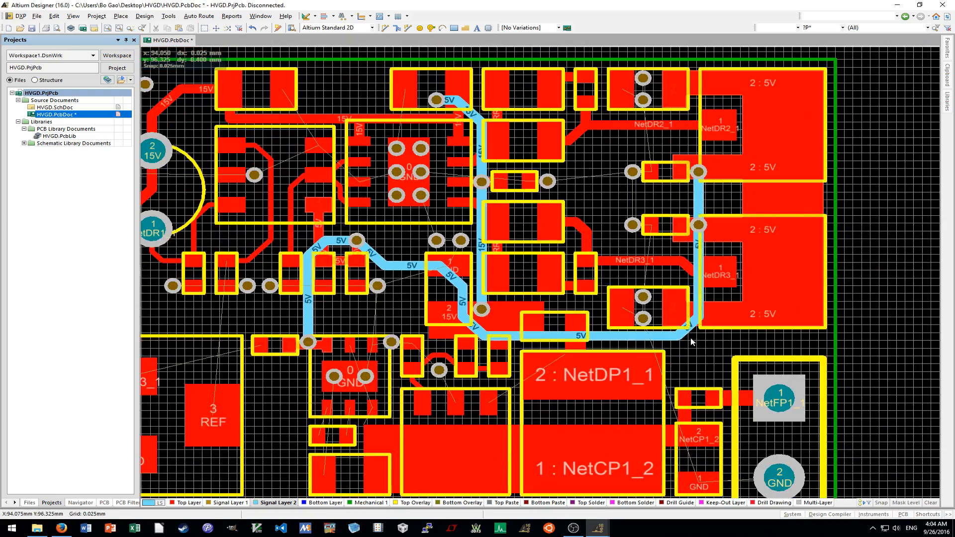
{"action": "scroll", "coordinate": [690, 338], "scroll_direction": "left", "scroll_amount": 1, "text": "shift"}
{"action": "scroll", "coordinate": [547, 275], "scroll_direction": "up", "scroll_amount": 3, "text": "ctrl"}
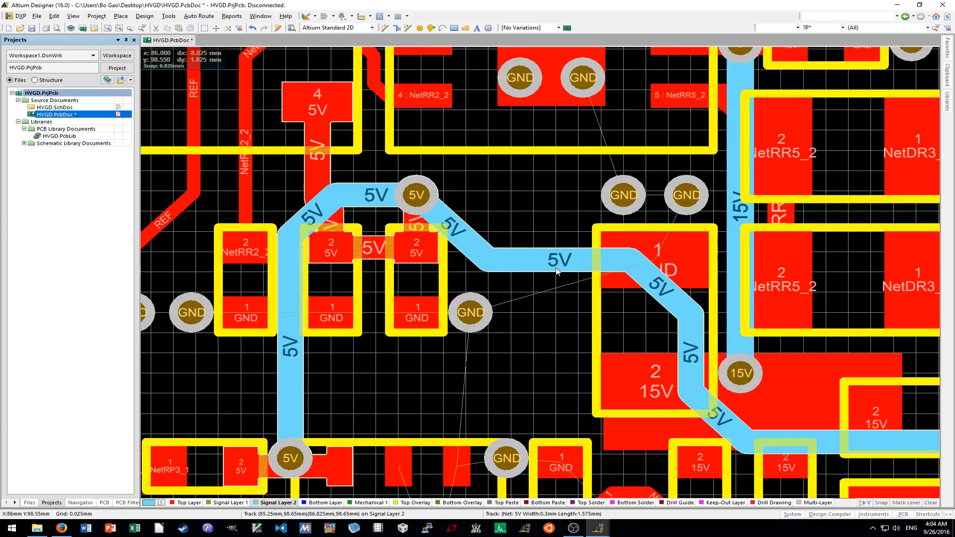
{"action": "scroll", "coordinate": [561, 356], "scroll_direction": "down", "scroll_amount": 1, "text": "ctrl"}
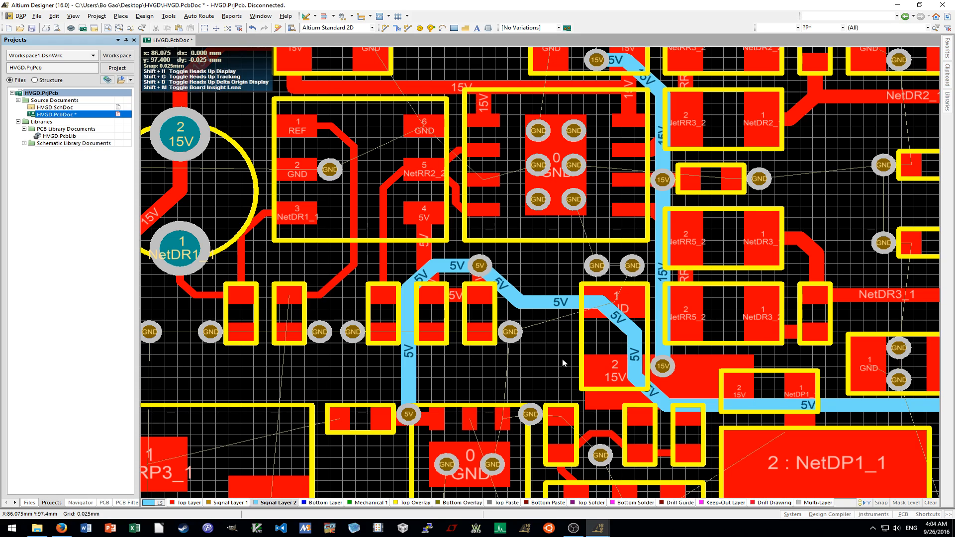
{"action": "scroll", "coordinate": [563, 363], "scroll_direction": "up", "scroll_amount": 3, "text": "ctrl"}
{"action": "left_click", "coordinate": [532, 330]}
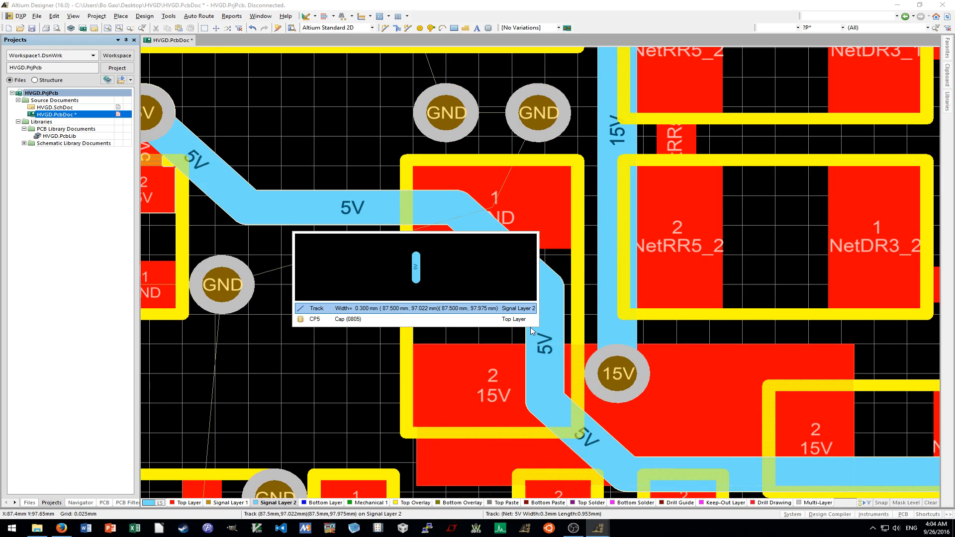
{"action": "left_click", "coordinate": [520, 310]}
{"action": "left_click", "coordinate": [532, 332]}
{"action": "scroll", "coordinate": [605, 356], "scroll_direction": "down", "scroll_amount": 2}
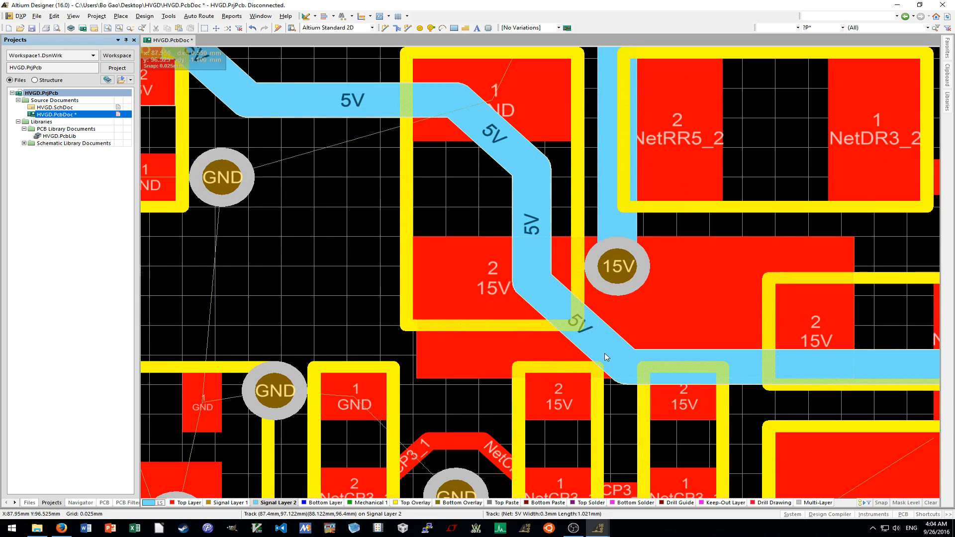
Shift the diagonal 5V segment below CP5 down and left so it runs from (87.4, 96.95) to (87.95, 96.4) mm.
{"action": "left_click", "coordinate": [605, 357]}
{"action": "left_click", "coordinate": [572, 333]}
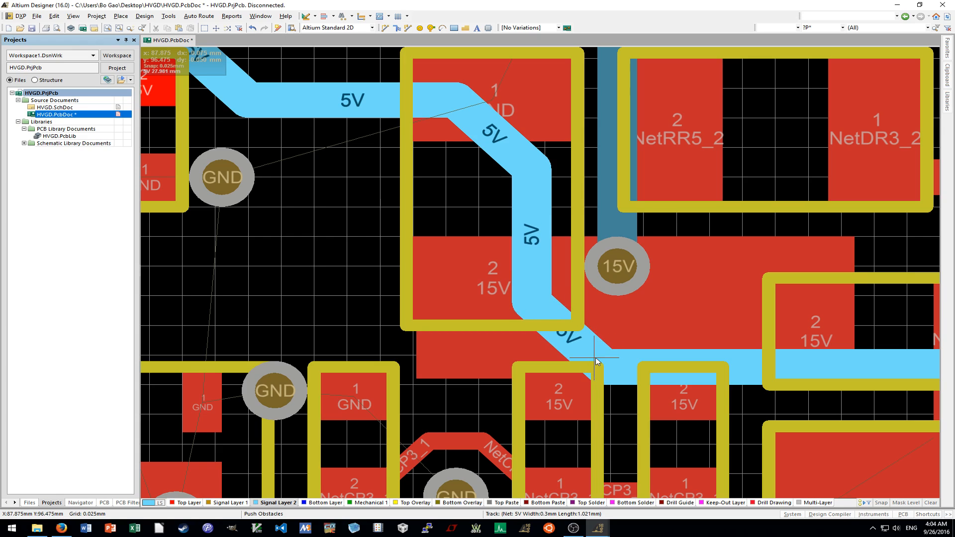
{"action": "left_click", "coordinate": [594, 361]}
{"action": "scroll", "coordinate": [594, 362], "scroll_direction": "down", "scroll_amount": 5, "text": "ctrl"}
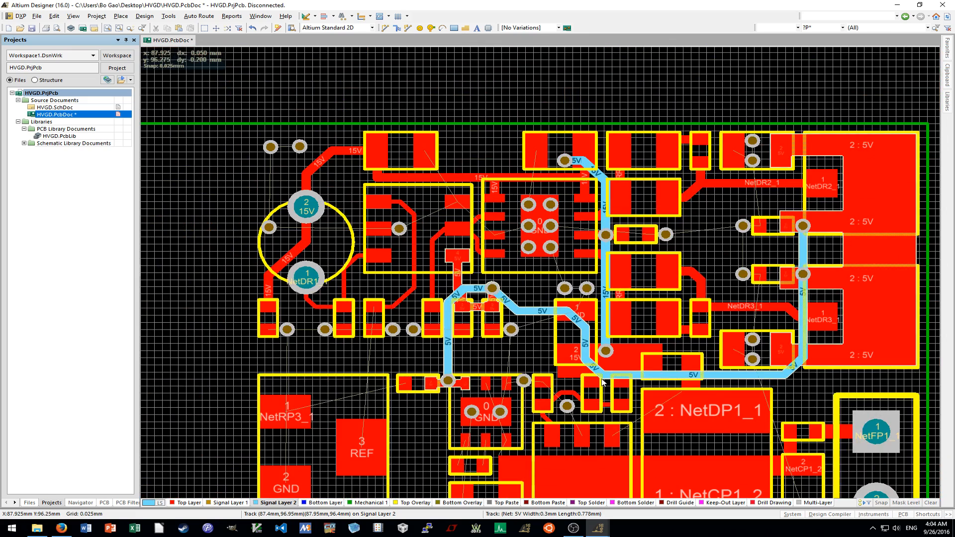
{"action": "key", "text": "shift"}
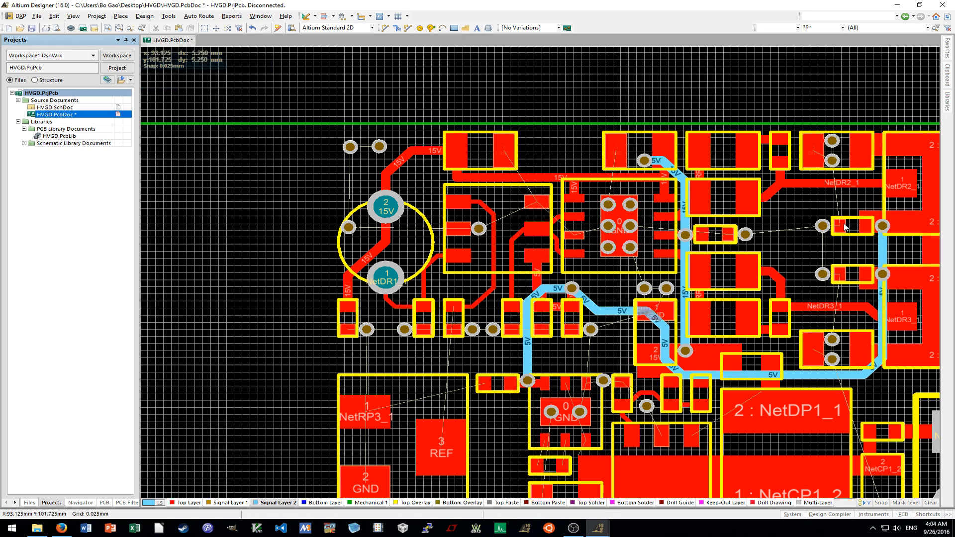
{"action": "scroll", "coordinate": [517, 374], "scroll_direction": "up", "scroll_amount": 6, "text": "ctrl"}
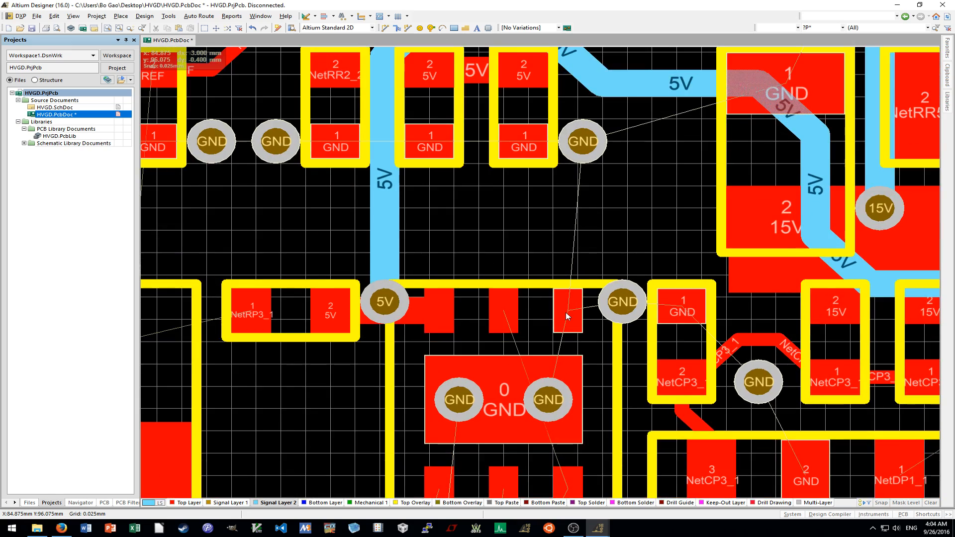
{"action": "scroll", "coordinate": [516, 238], "scroll_direction": "up", "scroll_amount": 2, "text": "ctrl"}
{"action": "scroll", "coordinate": [509, 219], "scroll_direction": "down", "scroll_amount": 1, "text": "ctrl"}
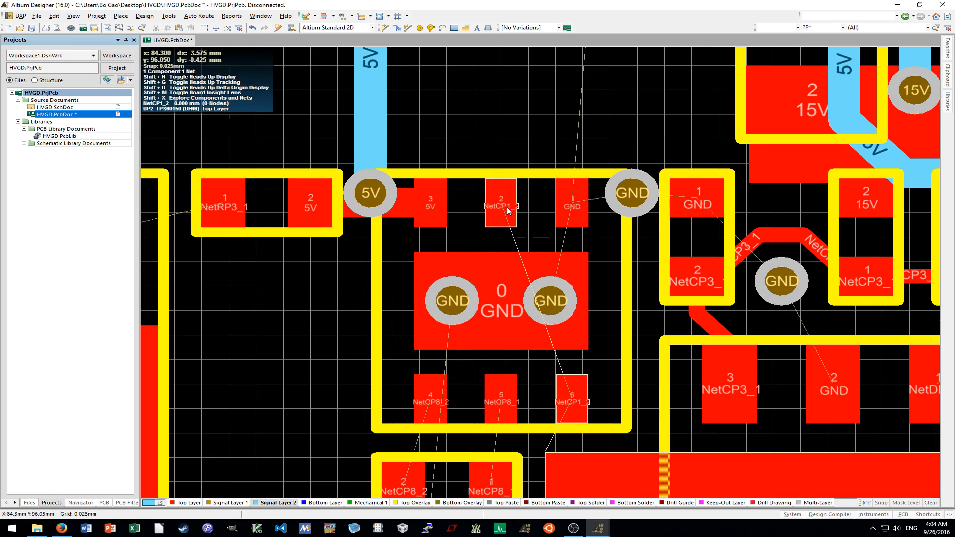
{"action": "scroll", "coordinate": [552, 271], "scroll_direction": "down", "scroll_amount": 2}
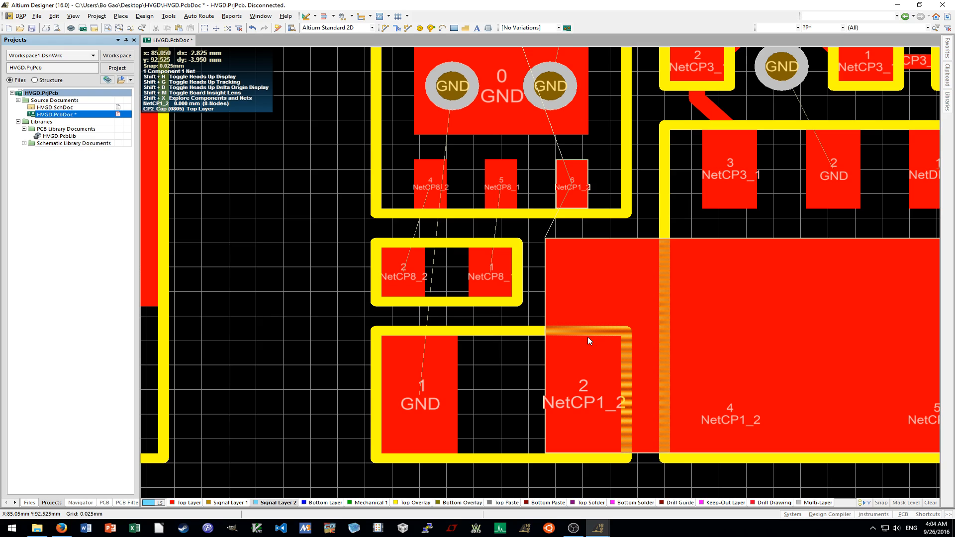
{"action": "scroll", "coordinate": [587, 338], "scroll_direction": "up", "scroll_amount": 1, "text": "ctrl"}
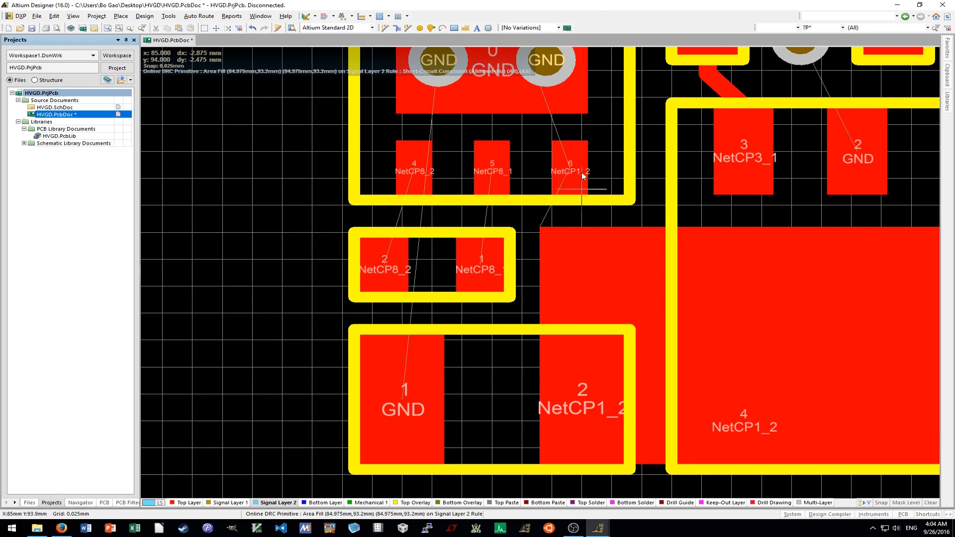
{"action": "scroll", "coordinate": [594, 130], "scroll_direction": "up", "scroll_amount": 3, "text": "ctrl"}
{"action": "left_click", "coordinate": [593, 131]}
{"action": "right_click", "coordinate": [622, 283]}
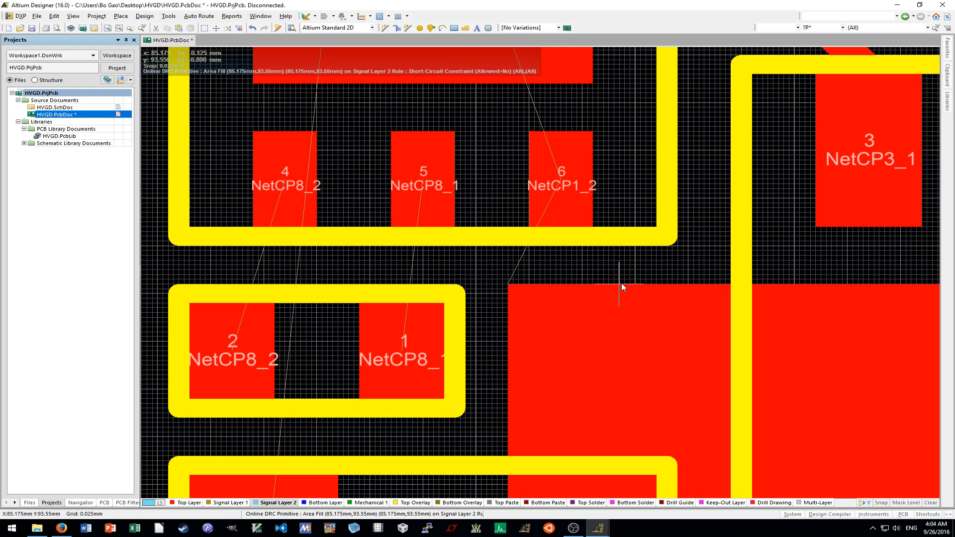
{"action": "right_click", "coordinate": [622, 283]}
Place a Top Layer fill from (85.05, 94.35) to (84.75, 93.55) mm joining UP2 pad 6 to the NetCP1_2 fill.
{"action": "left_click", "coordinate": [189, 502]}
{"action": "key", "text": "p"}
{"action": "key", "text": "f"}
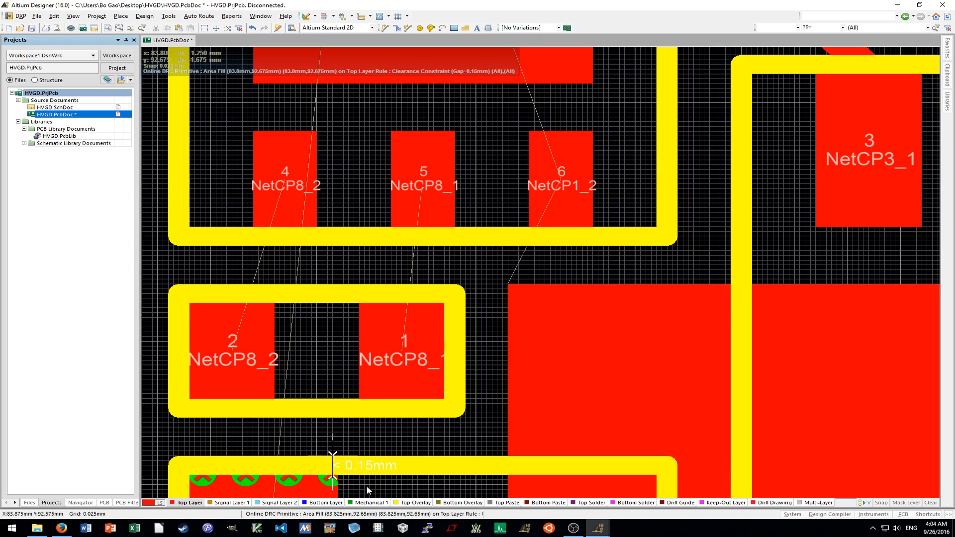
{"action": "left_click", "coordinate": [594, 131]}
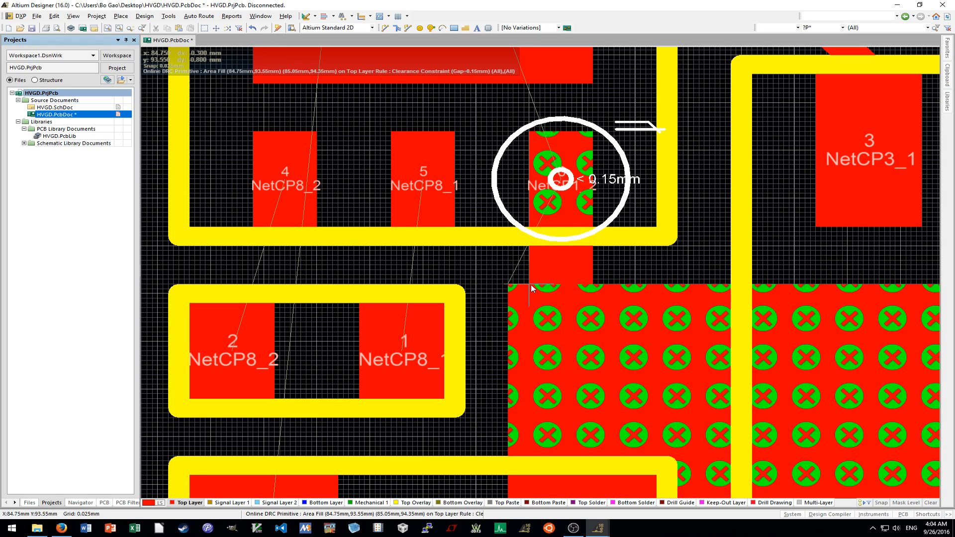
{"action": "left_click", "coordinate": [531, 293]}
{"action": "scroll", "coordinate": [492, 306], "scroll_direction": "down", "scroll_amount": 2, "text": "ctrl"}
{"action": "scroll", "coordinate": [492, 307], "scroll_direction": "down", "scroll_amount": 2, "text": "ctrl"}
{"action": "left_click", "coordinate": [543, 339]}
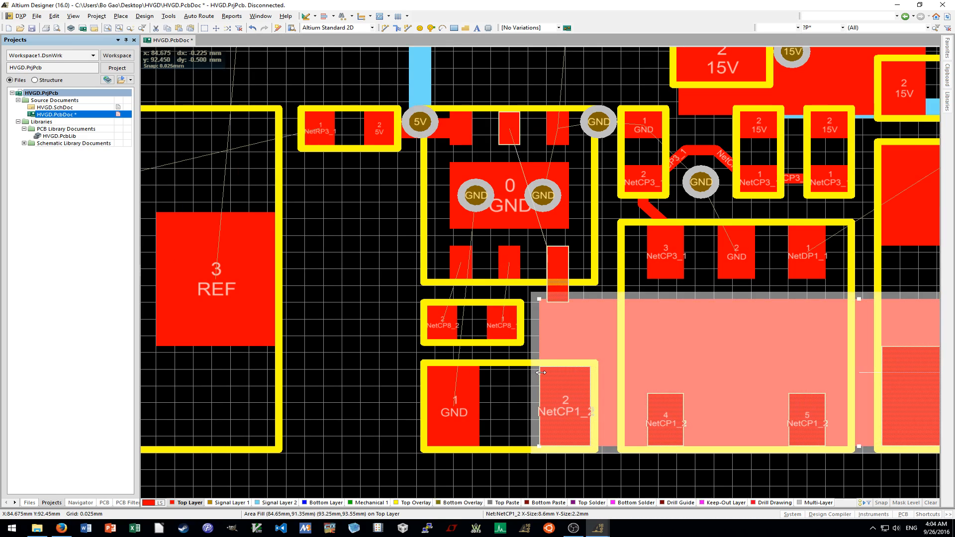
{"action": "left_click", "coordinate": [531, 358]}
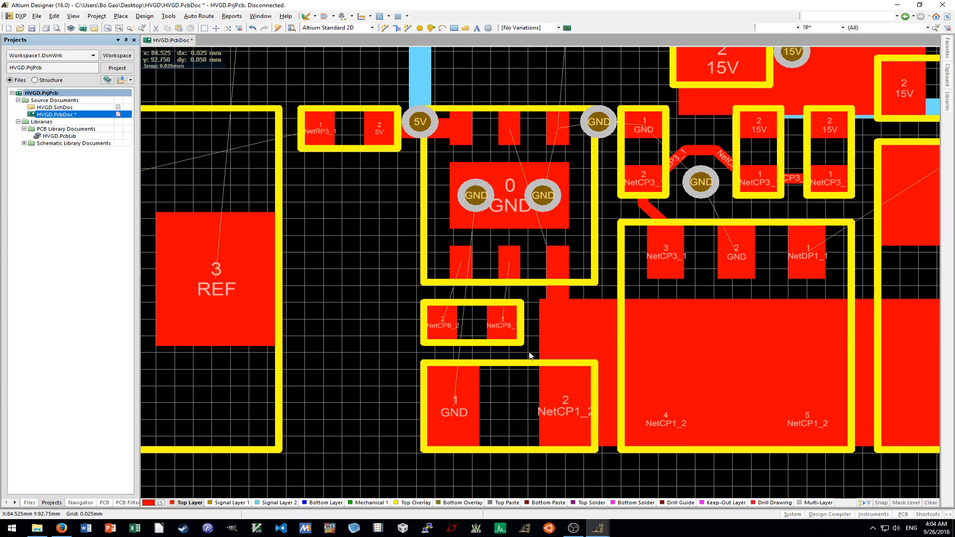
Place a NetCP1_2 via just above UP2 pad 2 at X 84.25 mm and nudge it slightly upward.
{"action": "scroll", "coordinate": [531, 354], "scroll_direction": "up", "scroll_amount": 1}
{"action": "scroll", "coordinate": [533, 343], "scroll_direction": "up", "scroll_amount": 1}
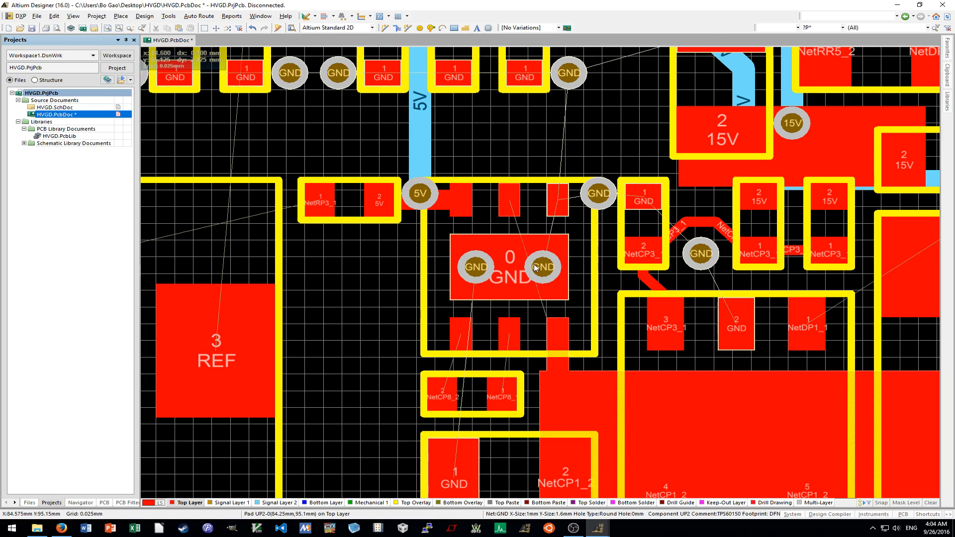
{"action": "key", "text": "p"}
{"action": "key", "text": "v"}
{"action": "scroll", "coordinate": [516, 162], "scroll_direction": "up", "scroll_amount": 1, "text": "ctrl"}
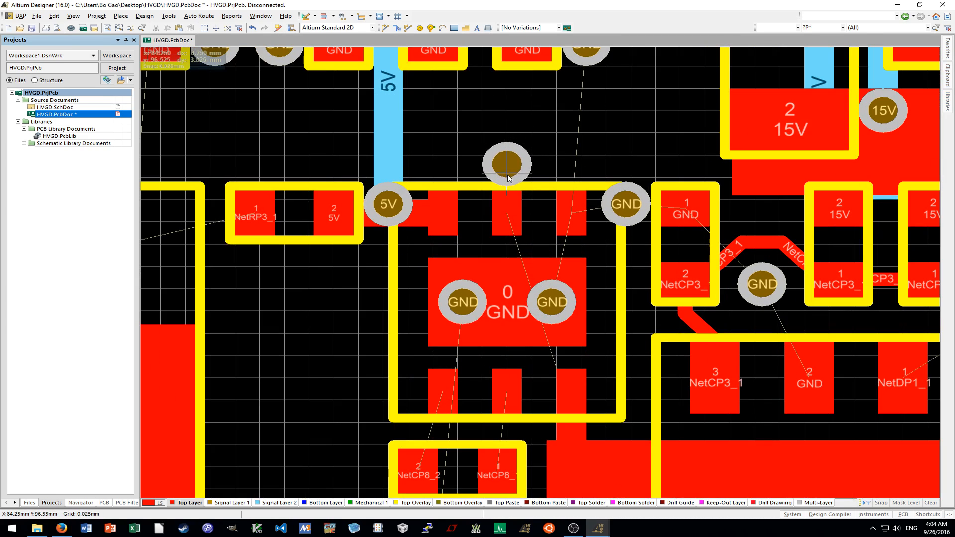
{"action": "left_click", "coordinate": [507, 175]}
{"action": "right_click", "coordinate": [508, 177]}
{"action": "scroll", "coordinate": [515, 163], "scroll_direction": "up", "scroll_amount": 3, "text": "ctrl"}
{"action": "mouse_move", "coordinate": [503, 174]}
{"action": "left_mouse_down"}
{"action": "mouse_move", "coordinate": [510, 148]}
{"action": "mouse_move", "coordinate": [504, 158]}
{"action": "left_mouse_up"}
Place a NetCP1_2 via below UP2 pad 6 at X 84.9, Y 93.5 mm and make Signal Layer 2 the active layer.
{"action": "scroll", "coordinate": [542, 223], "scroll_direction": "down", "scroll_amount": 7}
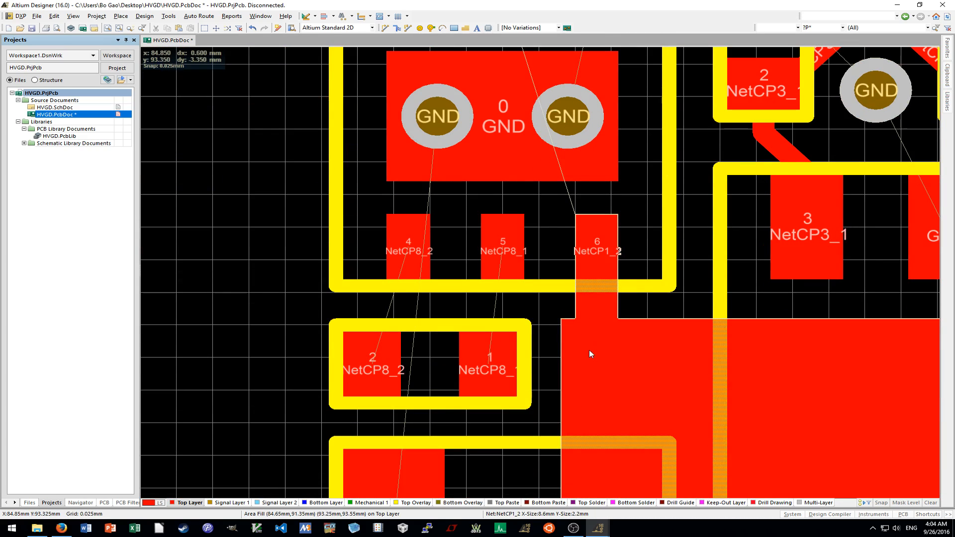
{"action": "key", "text": "p"}
{"action": "key", "text": "v"}
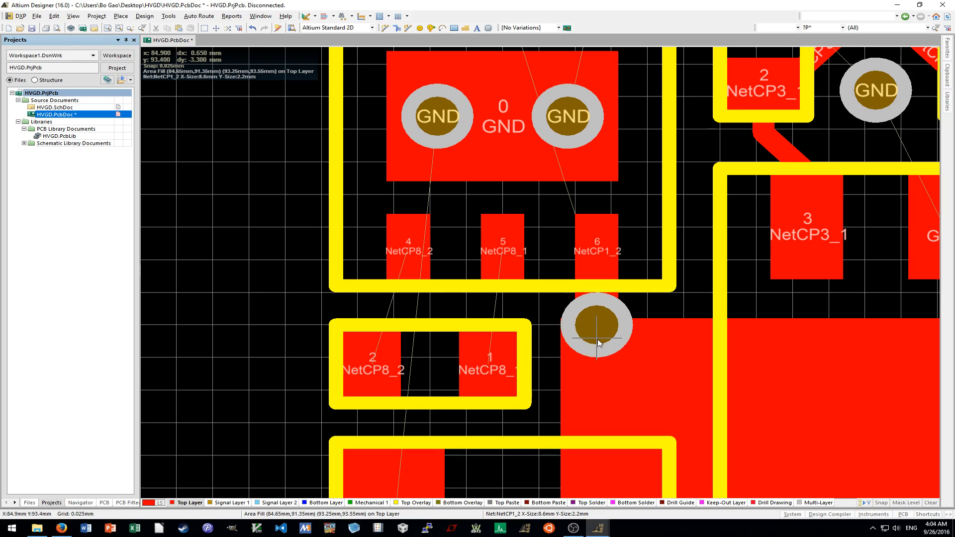
{"action": "left_click", "coordinate": [598, 343]}
{"action": "right_click", "coordinate": [315, 315]}
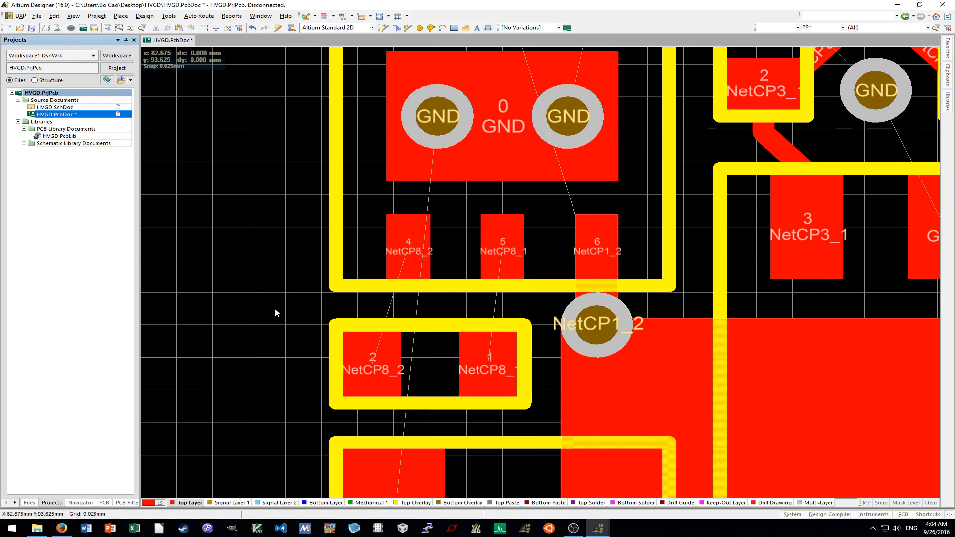
{"action": "scroll", "coordinate": [276, 312], "scroll_direction": "down", "scroll_amount": 4, "text": "ctrl"}
{"action": "scroll", "coordinate": [276, 313], "scroll_direction": "up", "scroll_amount": 1}
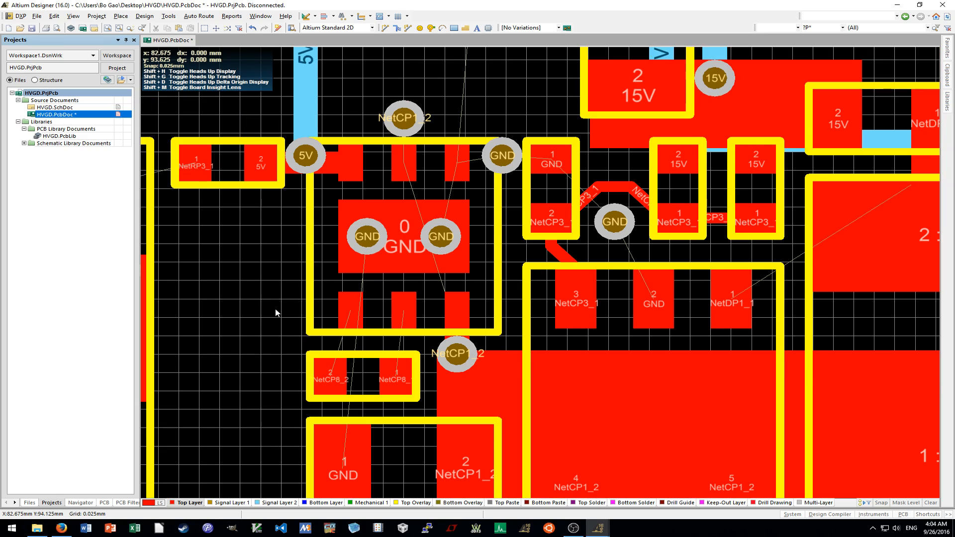
{"action": "left_click", "coordinate": [273, 503]}
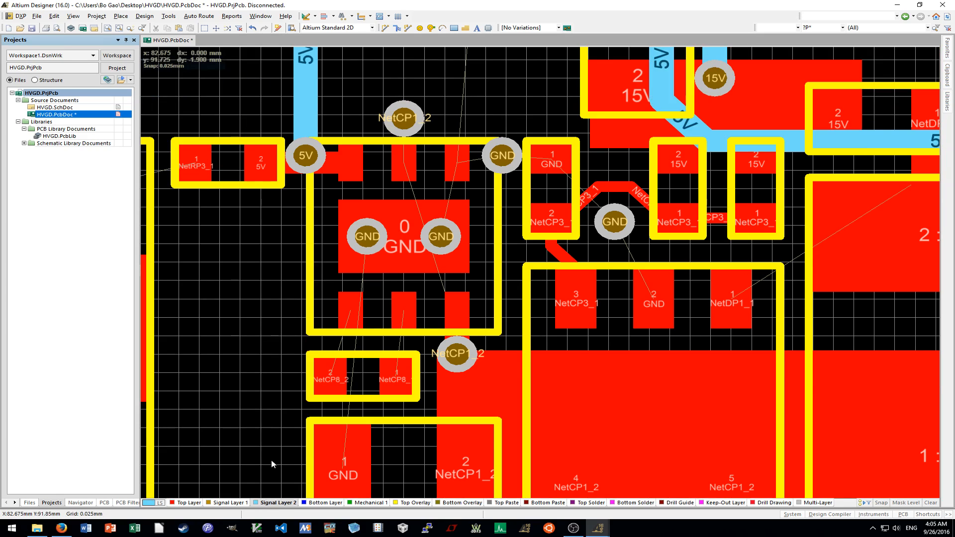
{"action": "key", "text": "t"}
{"action": "key", "text": "p"}
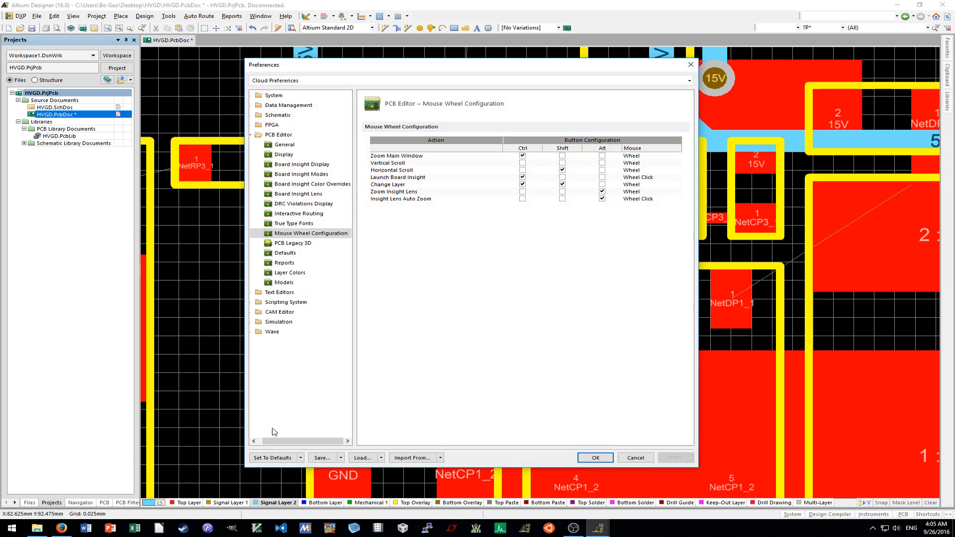
{"action": "left_click", "coordinate": [636, 458]}
Route a 0.15 mm NetCP1_2 track on Signal Layer 2 from the via above UP2 pad 2 around the pads to the via below pad 6.
{"action": "key", "text": "p"}
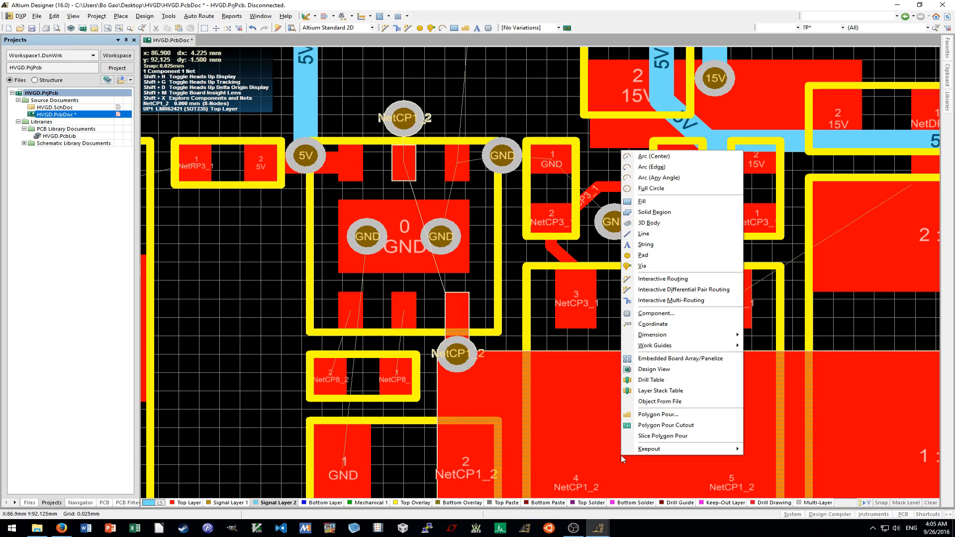
{"action": "key", "text": "t"}
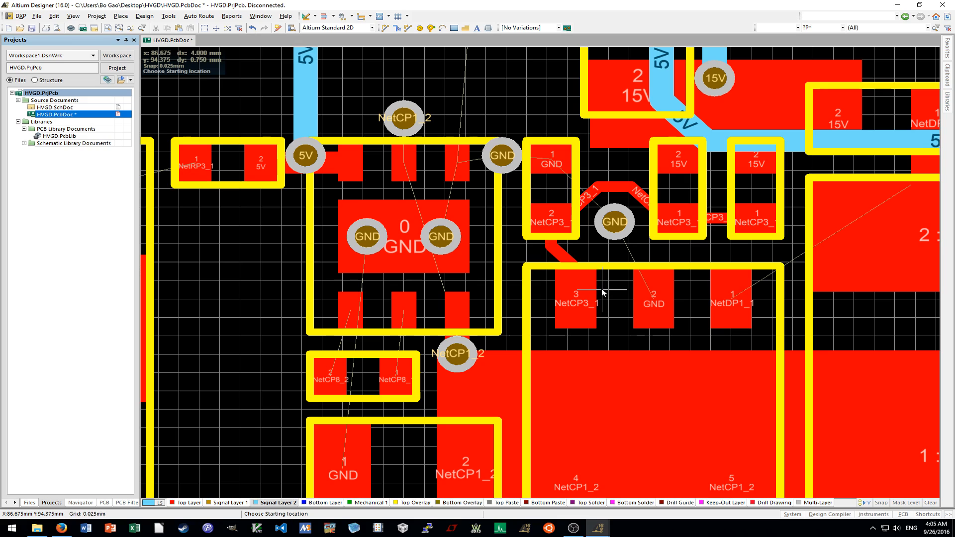
{"action": "scroll", "coordinate": [602, 293], "scroll_direction": "down", "scroll_amount": 2, "text": "ctrl"}
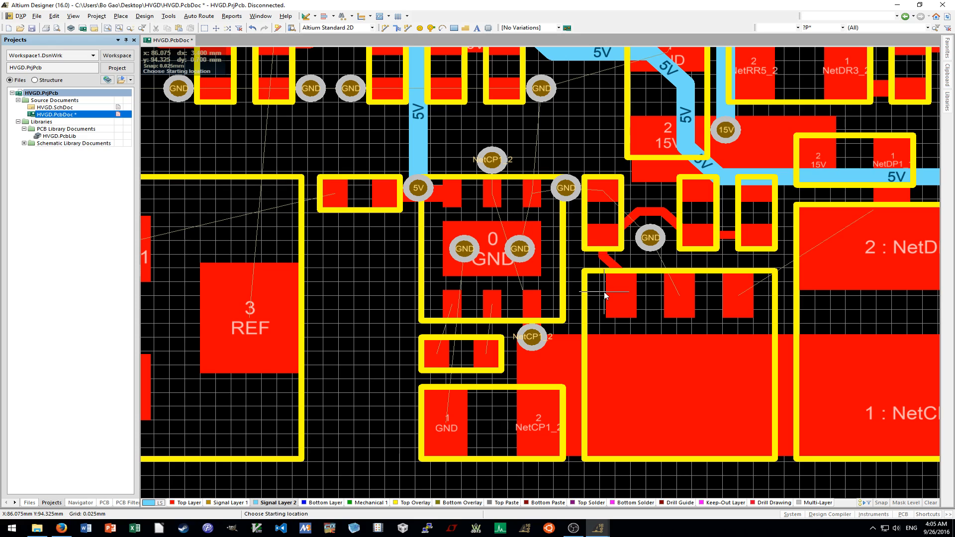
{"action": "scroll", "coordinate": [605, 297], "scroll_direction": "down", "scroll_amount": 2, "text": "ctrl"}
{"action": "scroll", "coordinate": [602, 300], "scroll_direction": "up", "scroll_amount": 5, "text": "ctrl"}
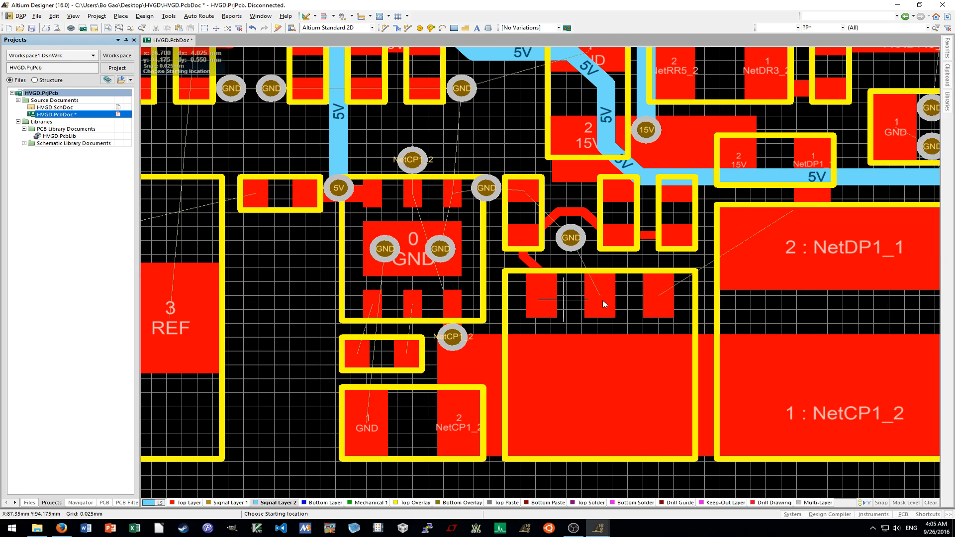
{"action": "scroll", "coordinate": [561, 233], "scroll_direction": "down", "scroll_amount": 2, "text": "ctrl"}
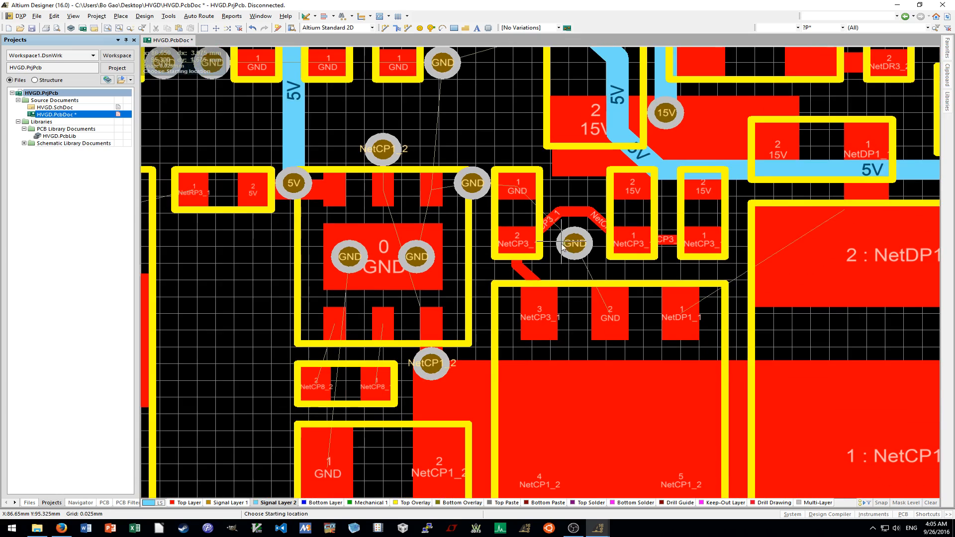
{"action": "scroll", "coordinate": [565, 255], "scroll_direction": "left", "scroll_amount": 3, "text": "shift"}
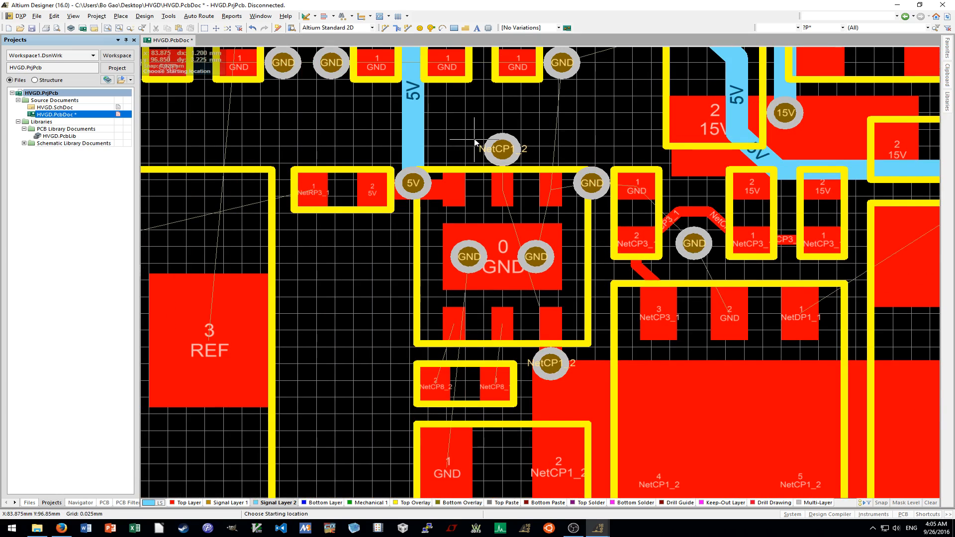
{"action": "scroll", "coordinate": [475, 142], "scroll_direction": "up", "scroll_amount": 1, "text": "ctrl"}
{"action": "left_click", "coordinate": [521, 153]}
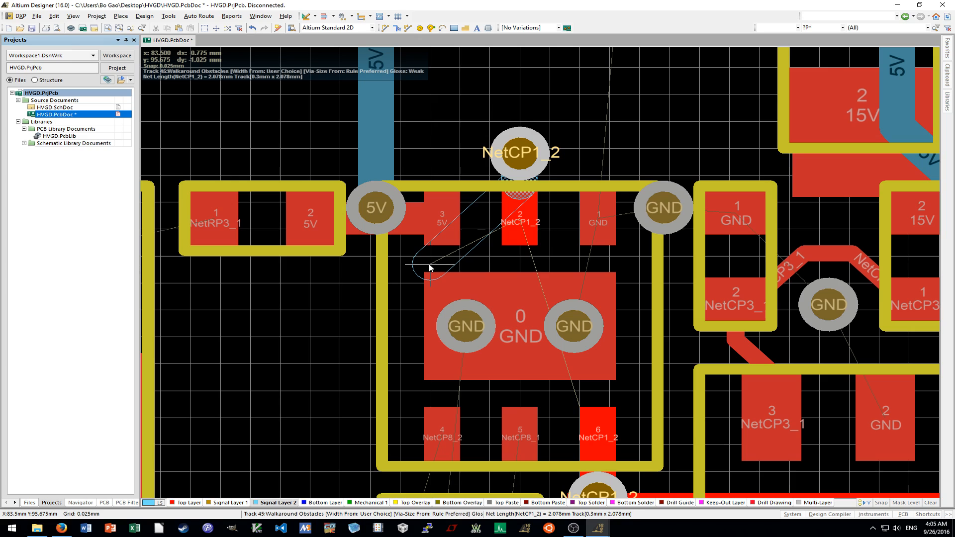
{"action": "key", "text": "Tab"}
{"action": "key", "text": "Return"}
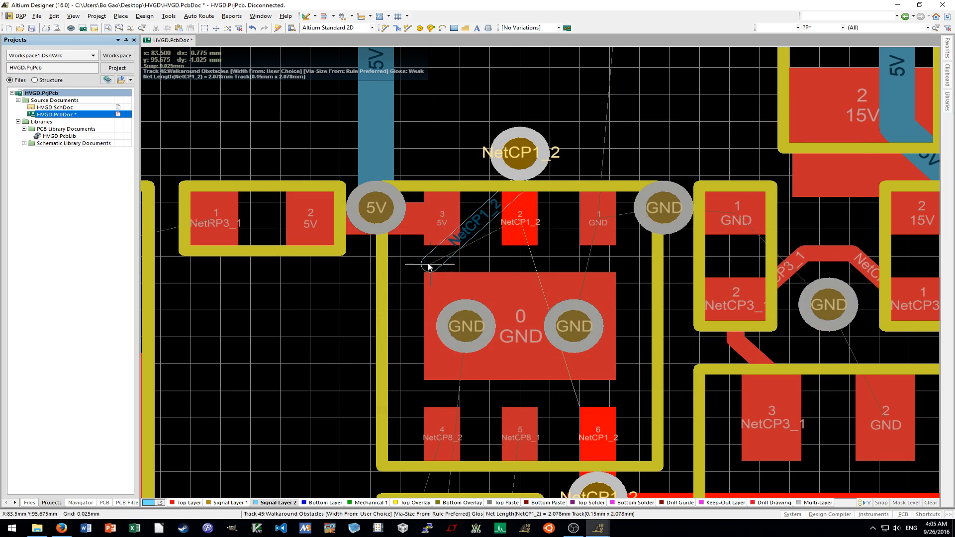
{"action": "left_click", "coordinate": [405, 303]}
{"action": "scroll", "coordinate": [406, 305], "scroll_direction": "down", "scroll_amount": 1}
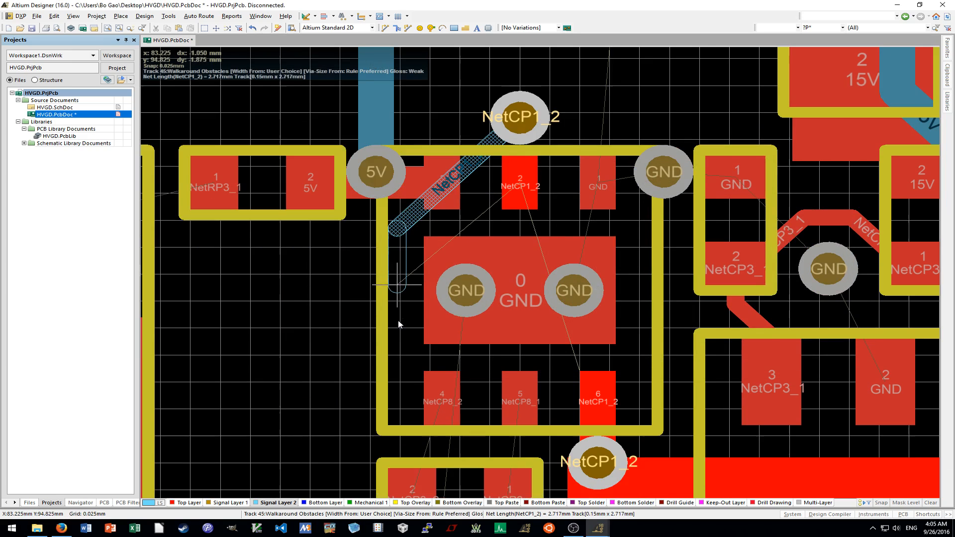
{"action": "left_click", "coordinate": [427, 436]}
{"action": "scroll", "coordinate": [591, 427], "scroll_direction": "up", "scroll_amount": 1, "text": "ctrl"}
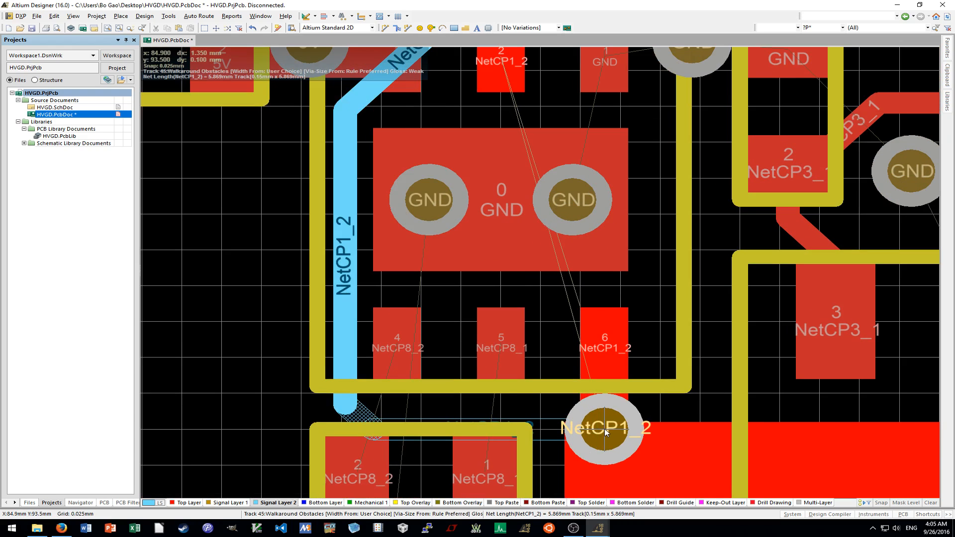
{"action": "left_click", "coordinate": [604, 428]}
Shift the vertical NetCP1_2 segment slightly sideways so it runs at X 83.325 mm beside UP2's GND pad.
{"action": "left_click_drag", "start_coordinate": [382, 397], "coordinate": [377, 400]}
{"action": "scroll", "coordinate": [359, 317], "scroll_direction": "up", "scroll_amount": 3}
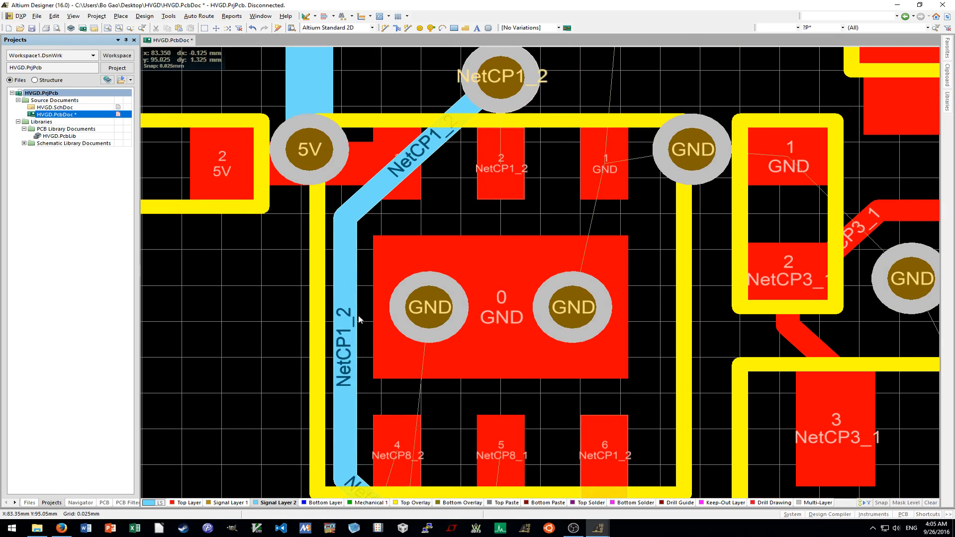
{"action": "scroll", "coordinate": [358, 316], "scroll_direction": "down", "scroll_amount": 1, "text": "ctrl"}
{"action": "left_click", "coordinate": [350, 320]}
{"action": "left_click", "coordinate": [374, 306]}
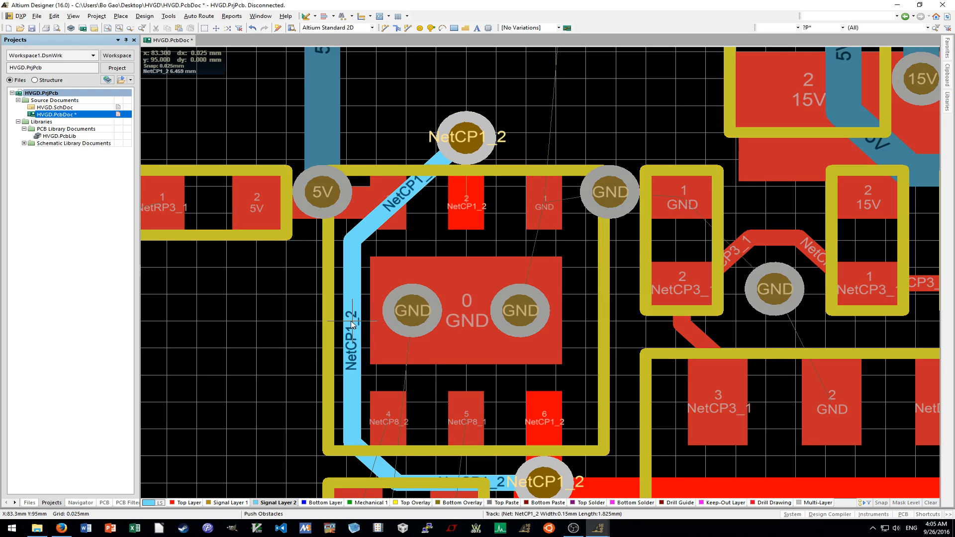
{"action": "left_click", "coordinate": [347, 329]}
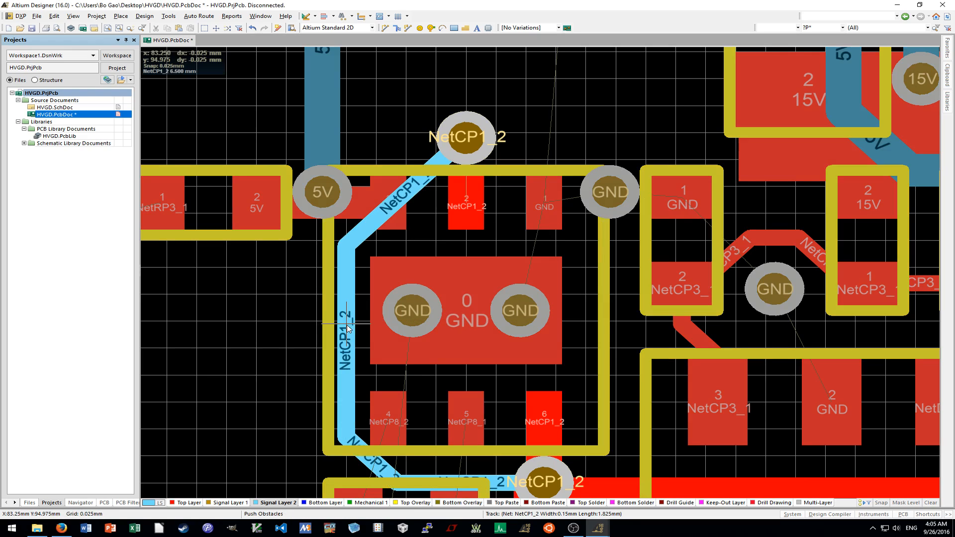
{"action": "left_click_drag", "start_coordinate": [347, 328], "coordinate": [357, 328]}
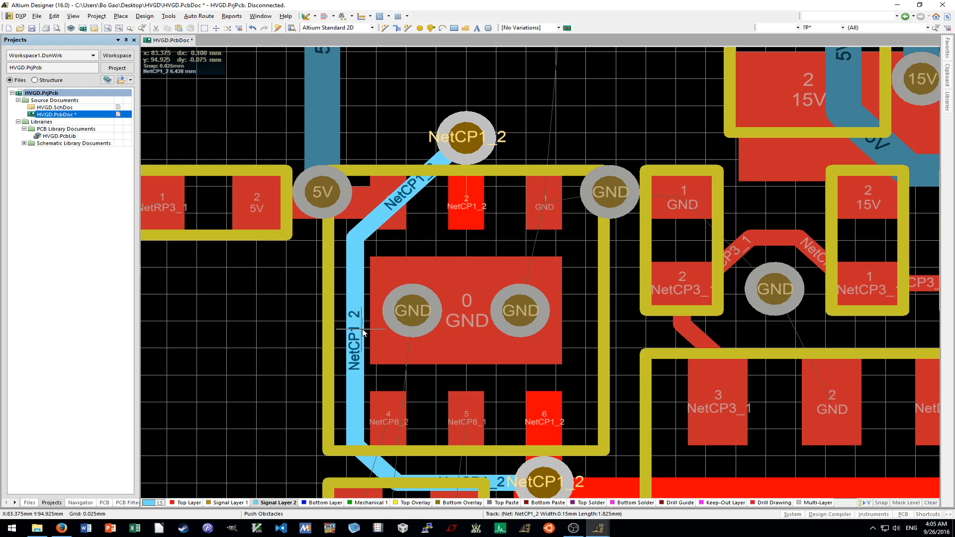
{"action": "left_click", "coordinate": [362, 330]}
{"action": "scroll", "coordinate": [380, 323], "scroll_direction": "up", "scroll_amount": 2}
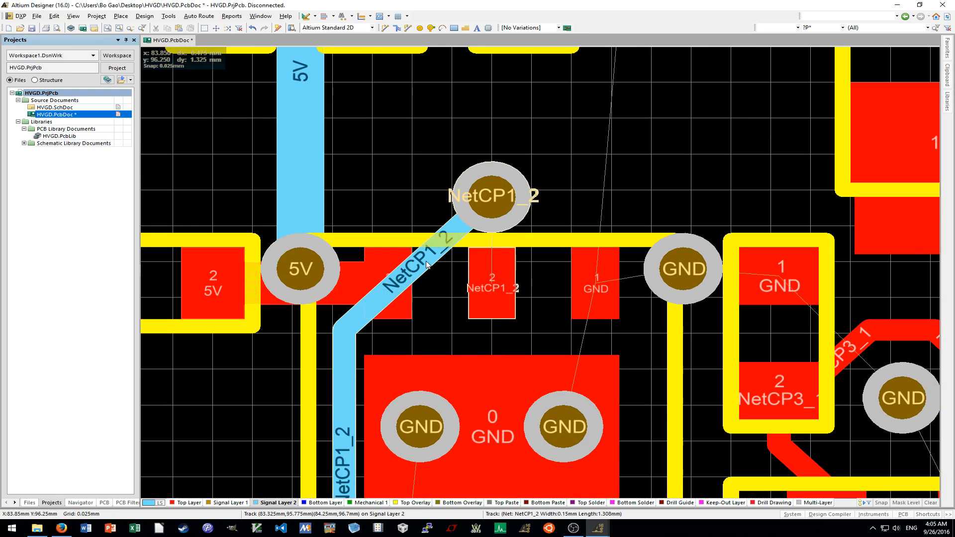
Route 0.15 mm Top Layer tracks from UP2 pads 4 and 5 to the NetCP8_2 and NetCP8_1 pads directly below.
{"action": "scroll", "coordinate": [405, 293], "scroll_direction": "down", "scroll_amount": 3, "text": "ctrl"}
{"action": "scroll", "coordinate": [402, 338], "scroll_direction": "up", "scroll_amount": 1, "text": "shift"}
{"action": "scroll", "coordinate": [391, 356], "scroll_direction": "down", "scroll_amount": 1}
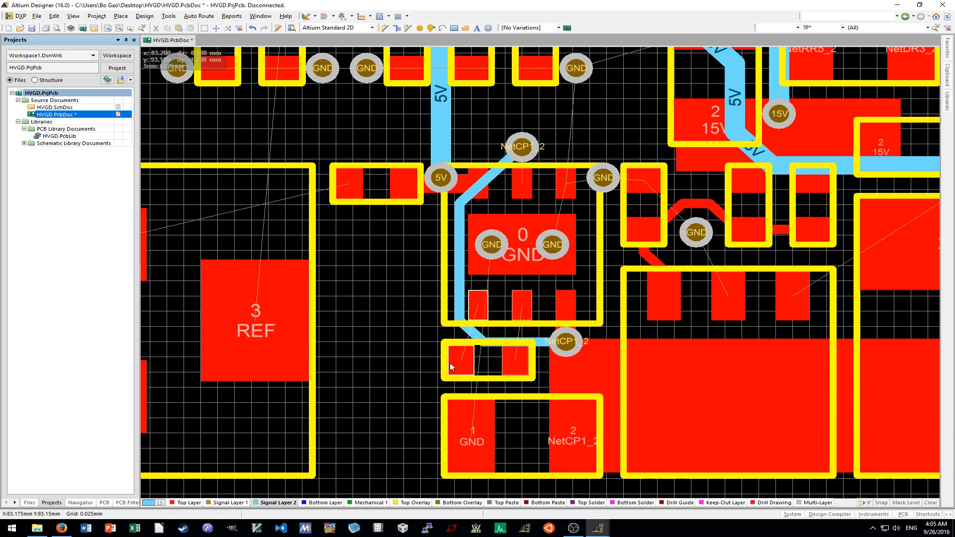
{"action": "left_click", "coordinate": [186, 502]}
{"action": "key", "text": "p"}
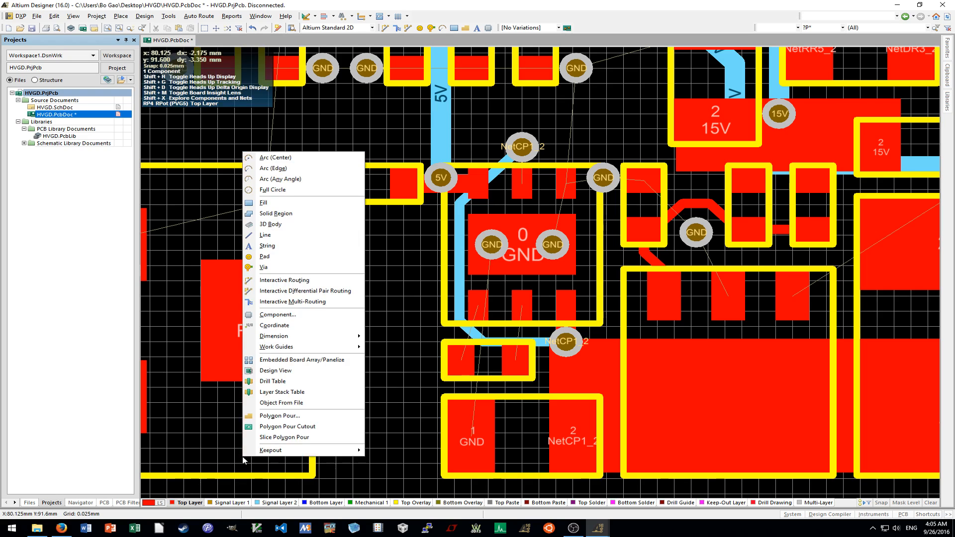
{"action": "key", "text": "t"}
{"action": "scroll", "coordinate": [442, 364], "scroll_direction": "up", "scroll_amount": 5, "text": "ctrl"}
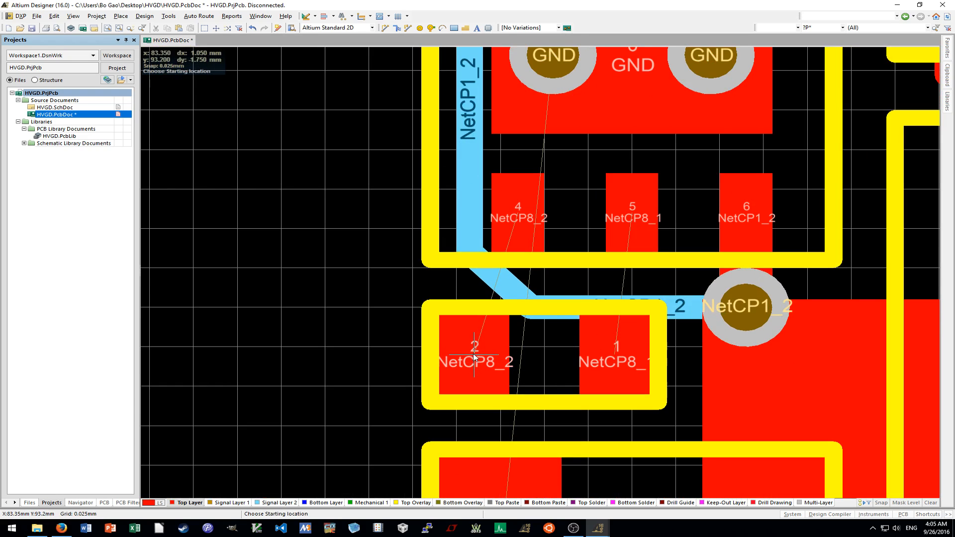
{"action": "left_click", "coordinate": [518, 215]}
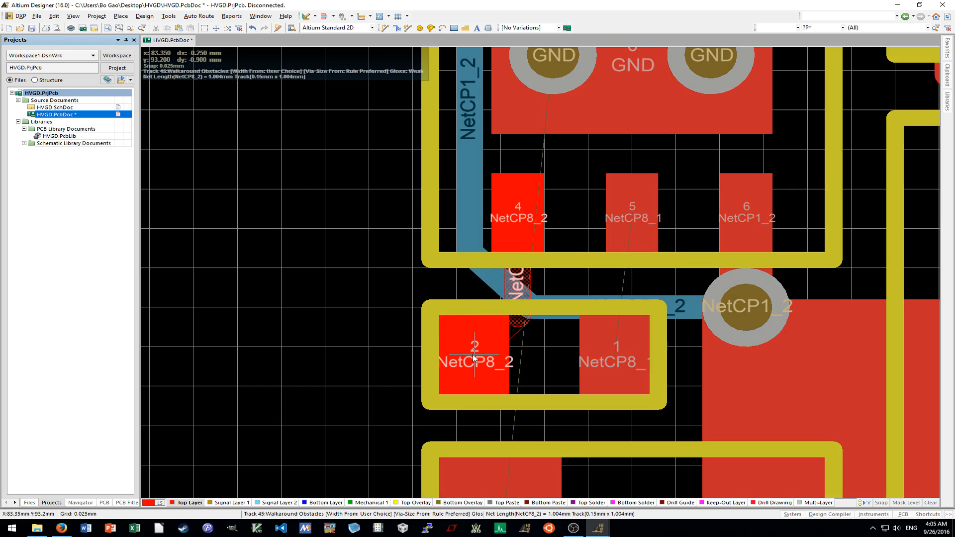
{"action": "left_click", "coordinate": [473, 357]}
{"action": "left_click", "coordinate": [633, 214]}
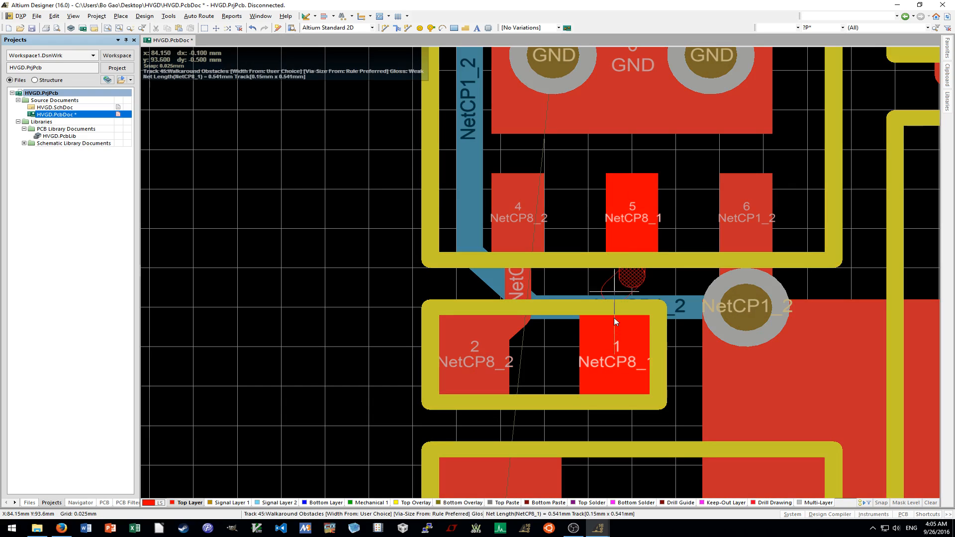
{"action": "left_click", "coordinate": [616, 357]}
{"action": "scroll", "coordinate": [615, 357], "scroll_direction": "down", "scroll_amount": 2, "text": "ctrl"}
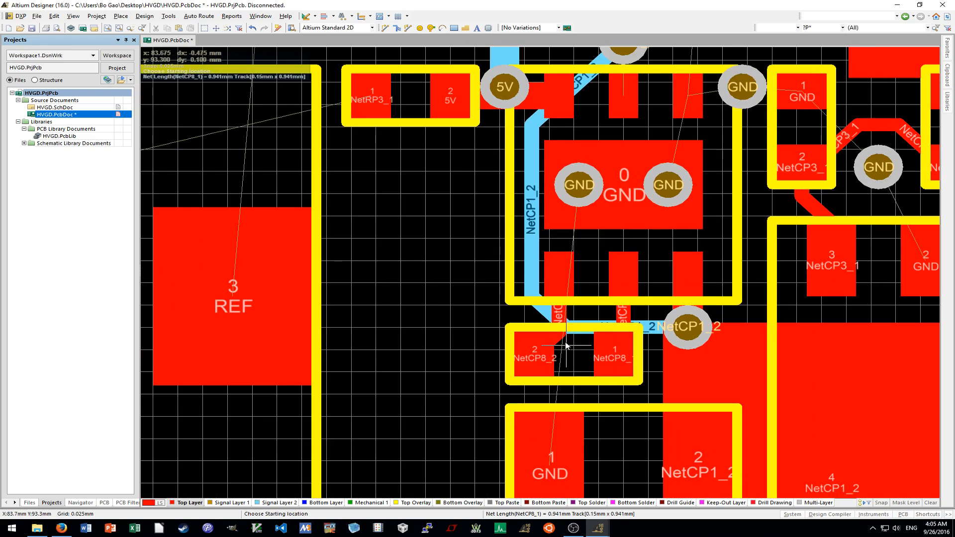
Place a REF via just above the small REF pad 2 northeast of RP4, at X 80.7, Y 99.35 mm.
{"action": "scroll", "coordinate": [425, 348], "scroll_direction": "down", "scroll_amount": 2, "text": "ctrl"}
{"action": "scroll", "coordinate": [446, 367], "scroll_direction": "left", "scroll_amount": 2, "text": "shift"}
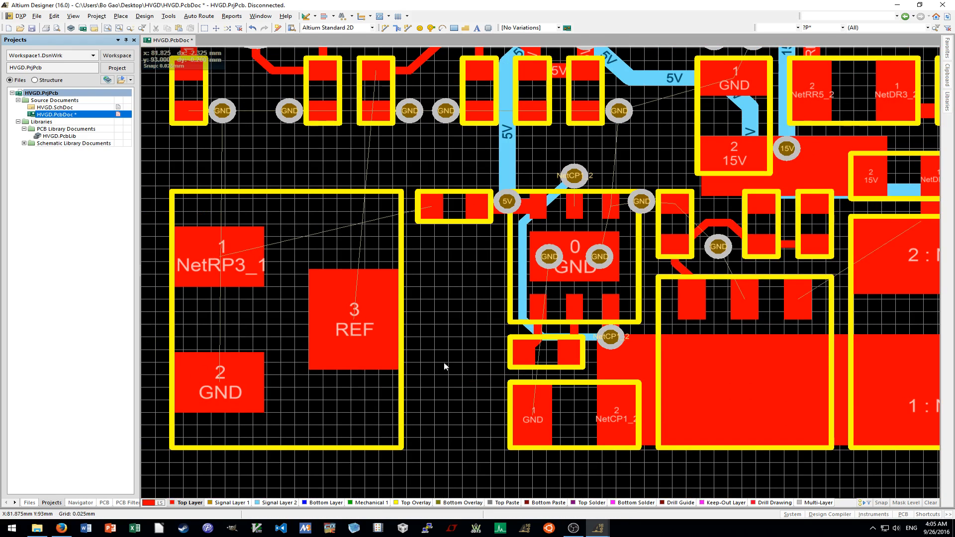
{"action": "scroll", "coordinate": [477, 367], "scroll_direction": "down", "scroll_amount": 2}
{"action": "scroll", "coordinate": [487, 348], "scroll_direction": "left", "scroll_amount": 6, "text": "shift"}
{"action": "scroll", "coordinate": [538, 289], "scroll_direction": "up", "scroll_amount": 4}
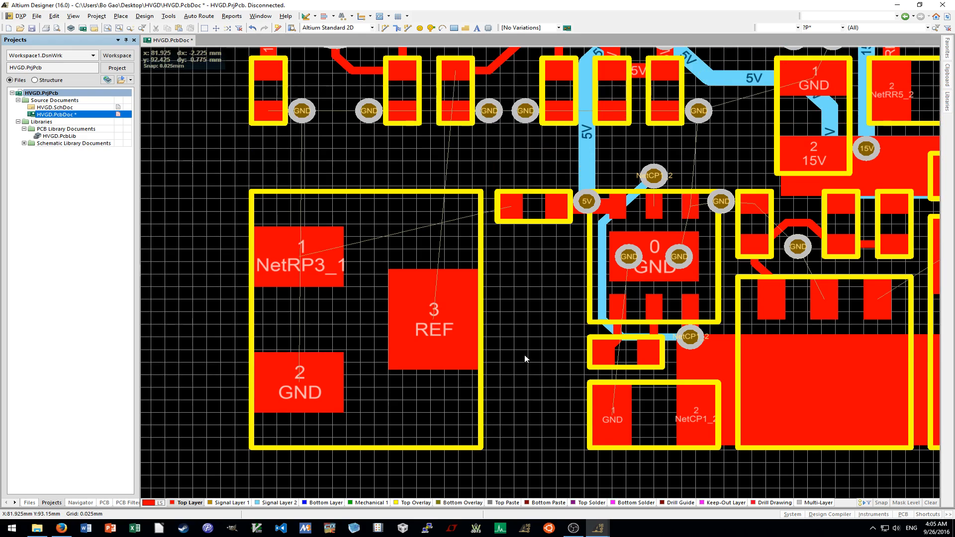
{"action": "scroll", "coordinate": [538, 288], "scroll_direction": "up", "scroll_amount": 3}
{"action": "scroll", "coordinate": [544, 281], "scroll_direction": "left", "scroll_amount": 3, "text": "shift"}
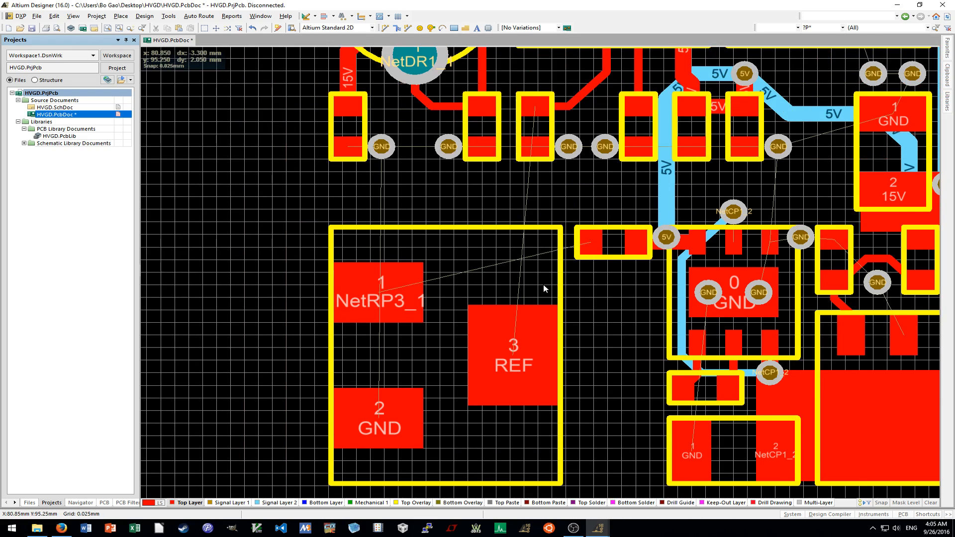
{"action": "scroll", "coordinate": [537, 335], "scroll_direction": "up", "scroll_amount": 3}
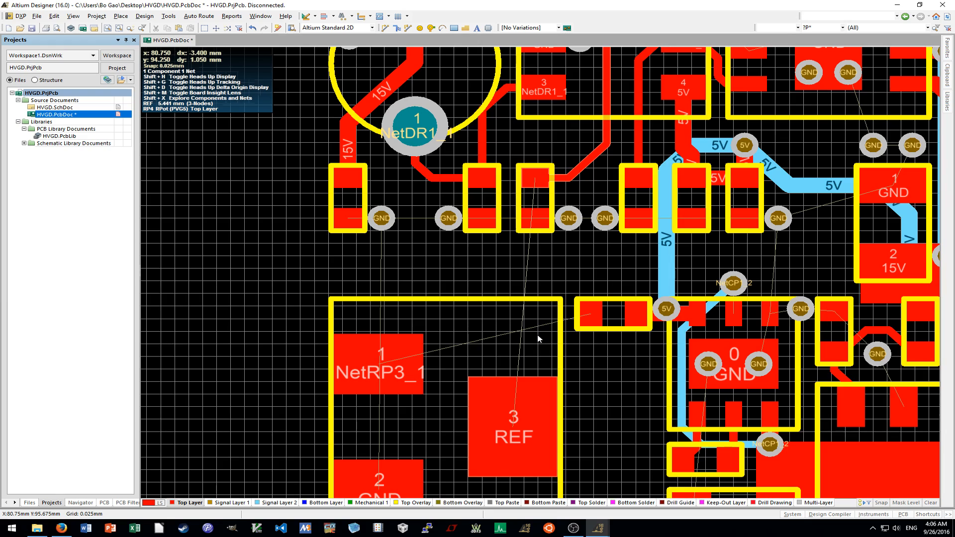
{"action": "scroll", "coordinate": [538, 339], "scroll_direction": "down", "scroll_amount": 1, "text": "ctrl"}
{"action": "scroll", "coordinate": [535, 183], "scroll_direction": "up", "scroll_amount": 2, "text": "ctrl"}
{"action": "scroll", "coordinate": [536, 185], "scroll_direction": "up", "scroll_amount": 2, "text": "ctrl"}
{"action": "left_click", "coordinate": [536, 178]}
{"action": "left_click_drag", "start_coordinate": [536, 178], "coordinate": [532, 178]}
{"action": "key", "text": "p"}
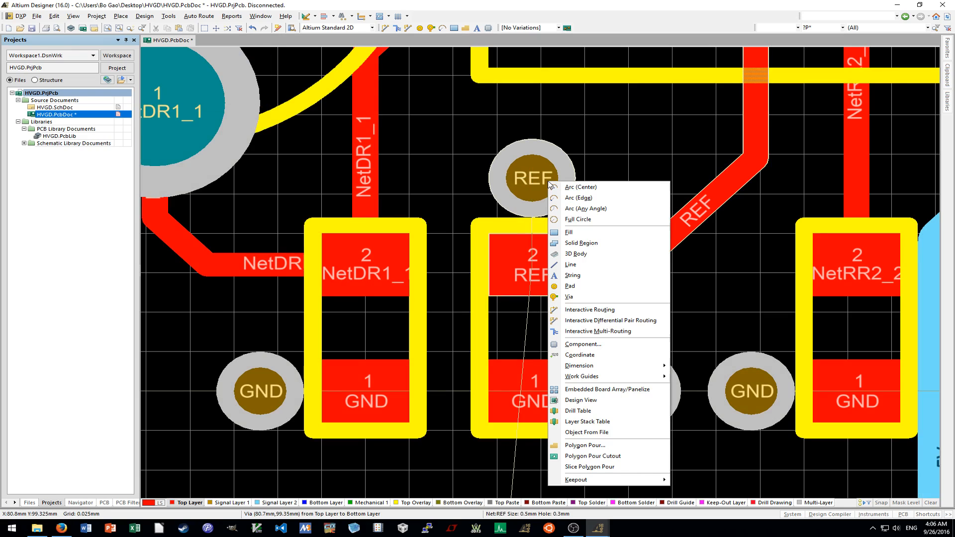
{"action": "key", "text": "l"}
{"action": "left_click", "coordinate": [529, 179]}
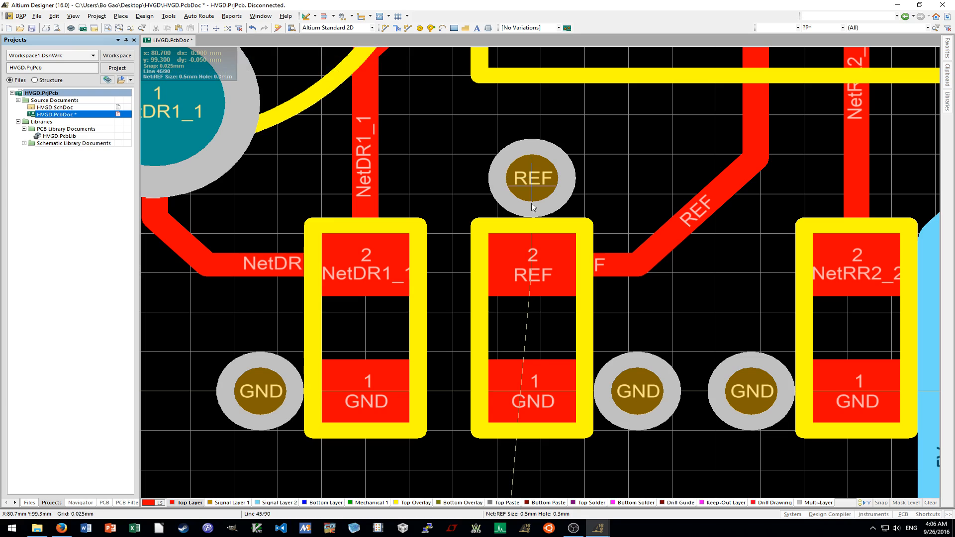
{"action": "scroll", "coordinate": [533, 268], "scroll_direction": "down", "scroll_amount": 2, "text": "ctrl"}
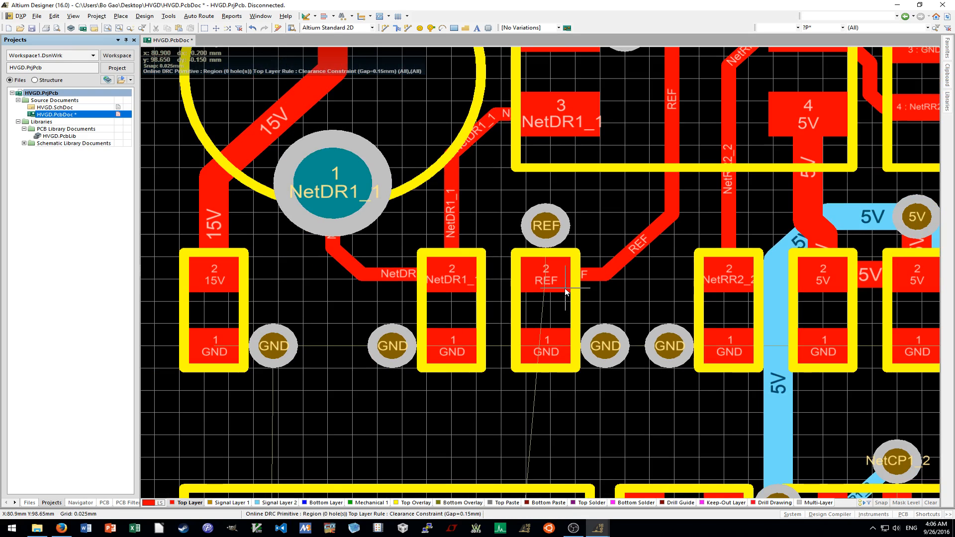
Connect the small REF pad 2 to the REF via above it with a 0.15 mm Top Layer track.
{"action": "scroll", "coordinate": [591, 256], "scroll_direction": "up", "scroll_amount": 4, "text": "ctrl"}
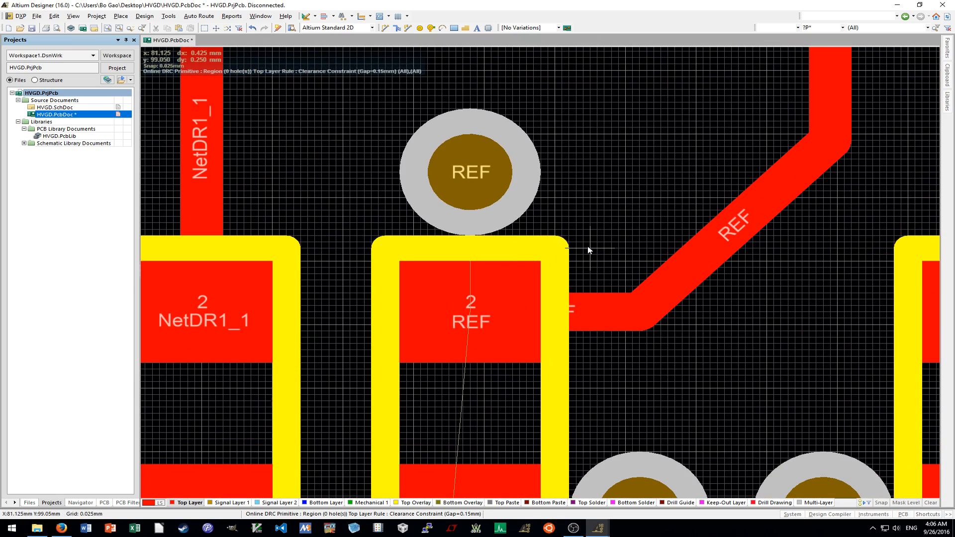
{"action": "key", "text": "p"}
{"action": "key", "text": "r"}
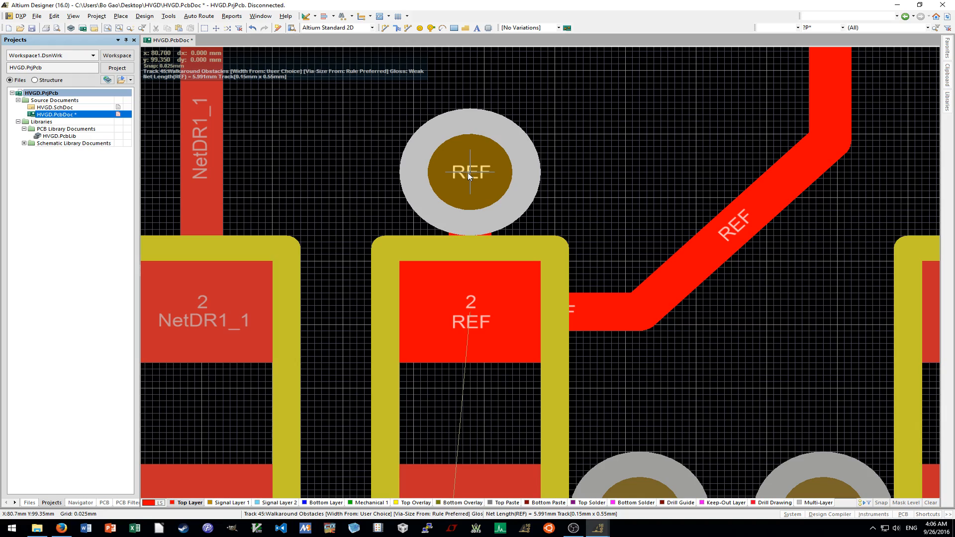
{"action": "scroll", "coordinate": [539, 221], "scroll_direction": "down", "scroll_amount": 2, "text": "ctrl"}
{"action": "scroll", "coordinate": [540, 222], "scroll_direction": "down", "scroll_amount": 2, "text": "ctrl"}
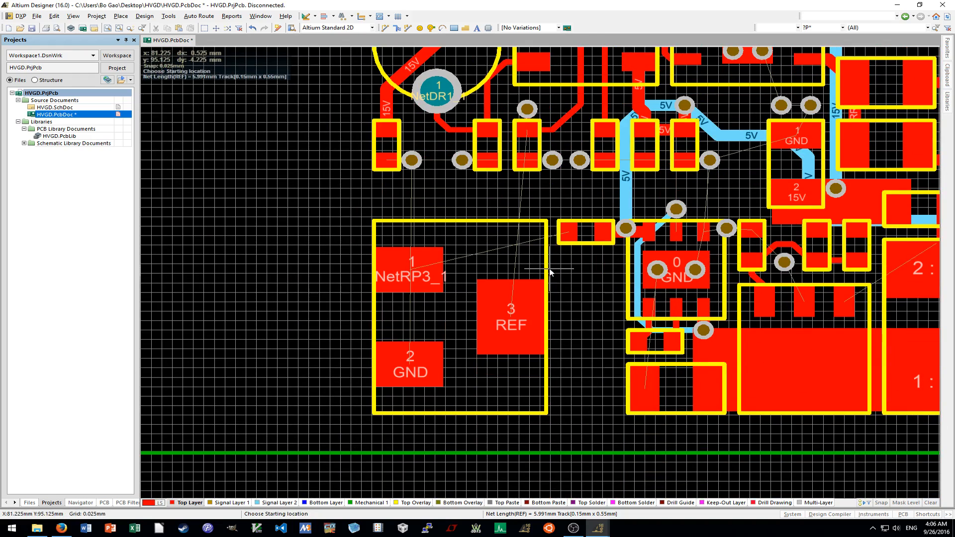
{"action": "key", "text": "Escape"}
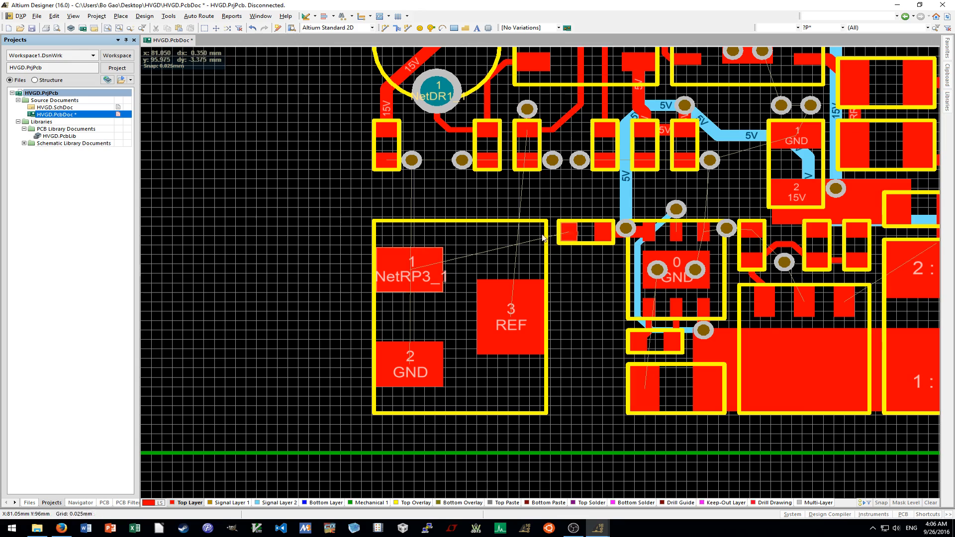
Place another REF via just above RP4's large REF pad 3, at X 80.7, Y 95.1 mm.
{"action": "scroll", "coordinate": [529, 121], "scroll_direction": "up", "scroll_amount": 2, "text": "ctrl"}
{"action": "scroll", "coordinate": [528, 134], "scroll_direction": "up", "scroll_amount": 3, "text": "ctrl"}
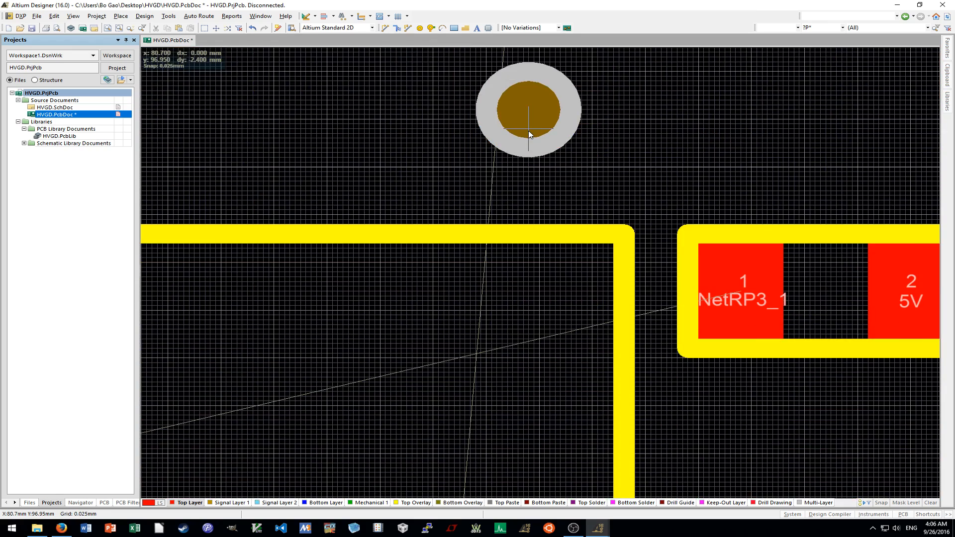
{"action": "scroll", "coordinate": [529, 134], "scroll_direction": "down", "scroll_amount": 3}
{"action": "left_click_drag", "start_coordinate": [529, 133], "coordinate": [529, 159]}
Connect the new REF via to RP4's REF pad 3 with a 0.15 mm Top Layer track.
{"action": "key", "text": "ctrl+w"}
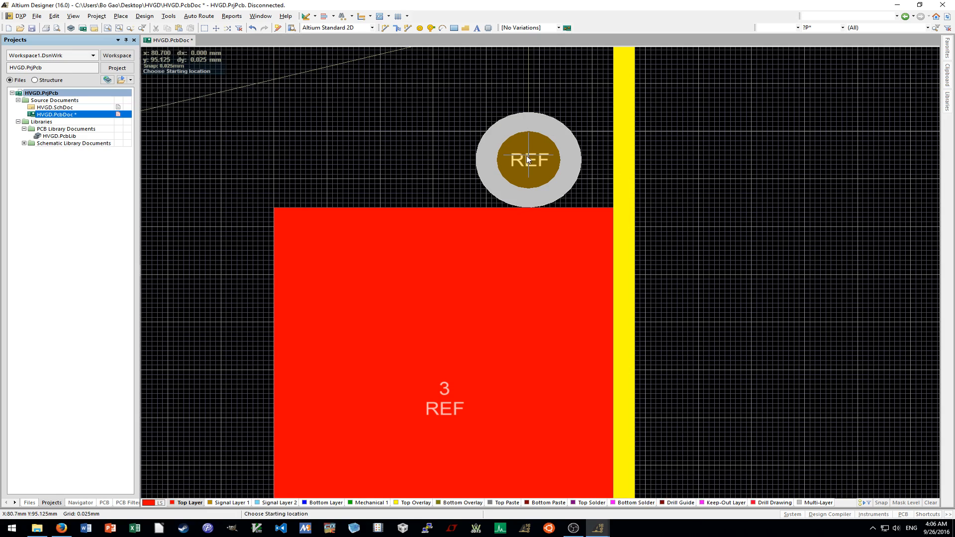
{"action": "left_click", "coordinate": [525, 159]}
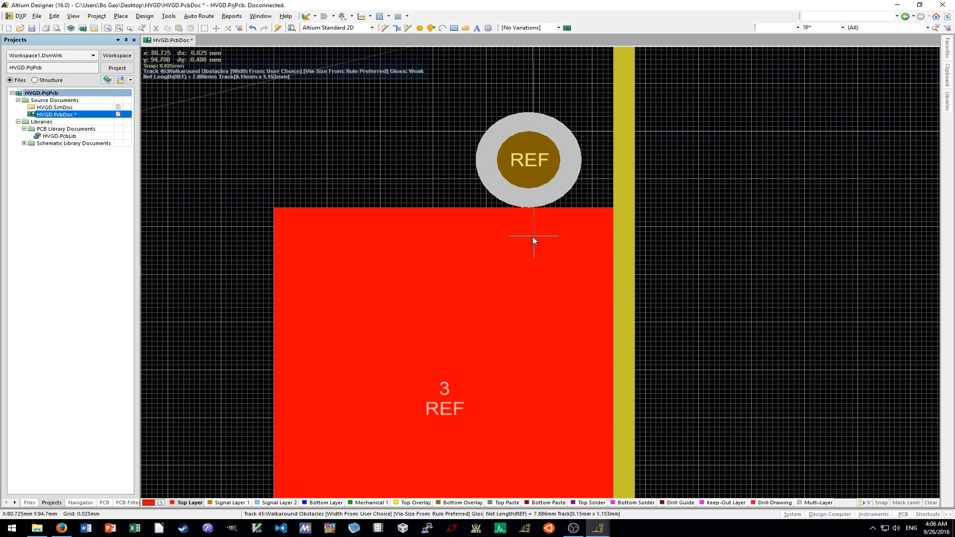
{"action": "left_click", "coordinate": [529, 236]}
{"action": "right_click", "coordinate": [528, 236]}
{"action": "scroll", "coordinate": [605, 280], "scroll_direction": "down", "scroll_amount": 4, "text": "ctrl"}
{"action": "scroll", "coordinate": [601, 281], "scroll_direction": "right", "scroll_amount": 1, "text": "shift"}
{"action": "right_click", "coordinate": [595, 281]}
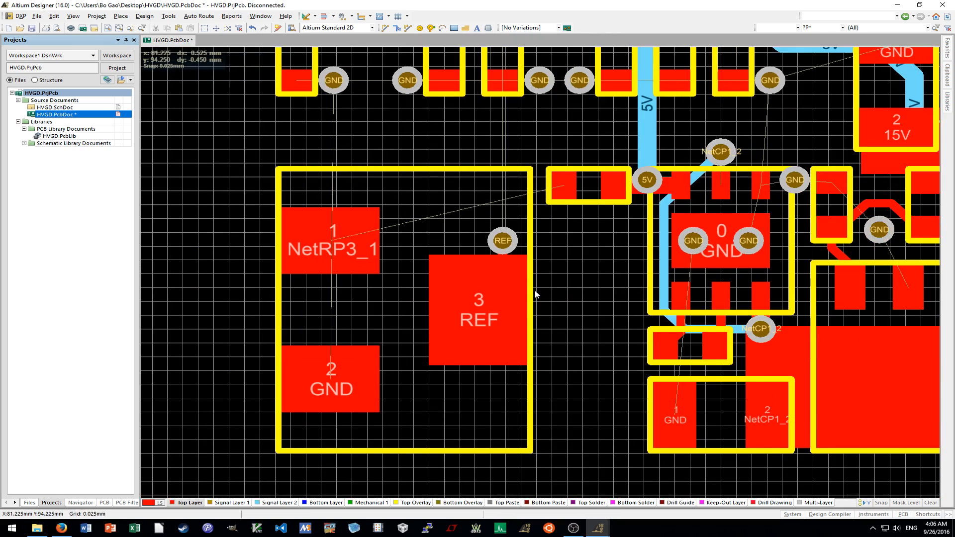
Route a straight vertical 0.15 mm REF track on Signal Layer 2 between the upper REF via and the one above RP4's pad 3.
{"action": "left_click", "coordinate": [273, 503]}
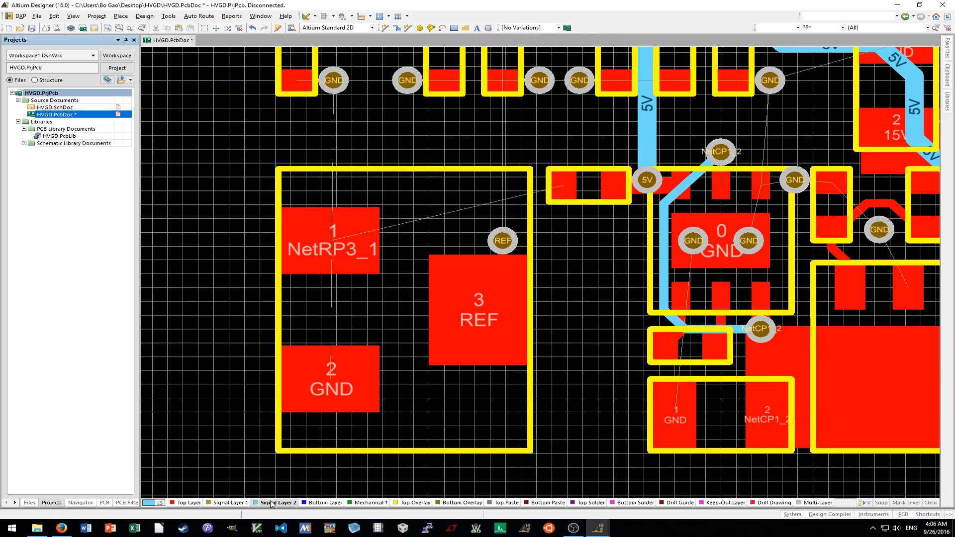
{"action": "scroll", "coordinate": [391, 299], "scroll_direction": "down", "scroll_amount": 2, "text": "ctrl"}
{"action": "scroll", "coordinate": [503, 153], "scroll_direction": "up", "scroll_amount": 3, "text": "ctrl"}
{"action": "left_click", "coordinate": [509, 148]}
{"action": "scroll", "coordinate": [501, 410], "scroll_direction": "down", "scroll_amount": 3}
{"action": "scroll", "coordinate": [511, 421], "scroll_direction": "up", "scroll_amount": 2, "text": "ctrl"}
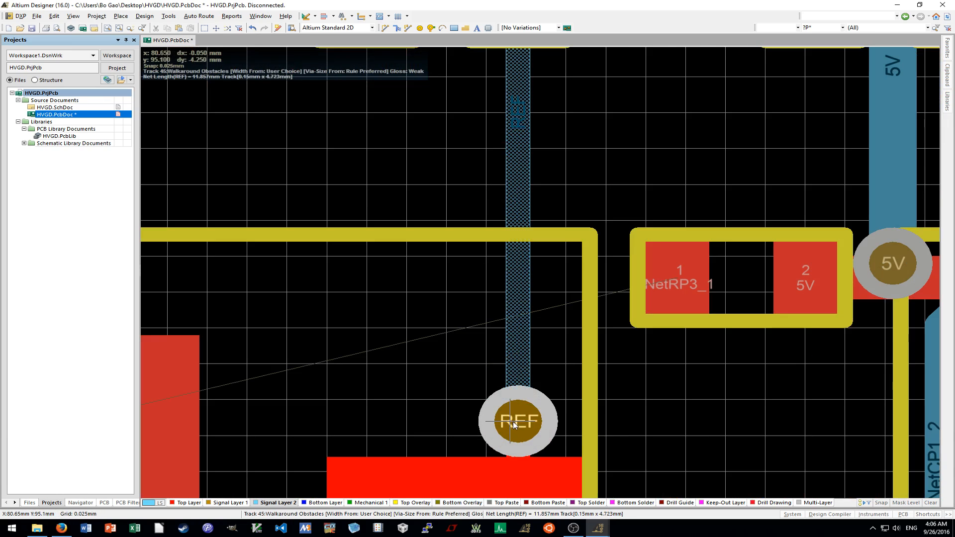
{"action": "left_click", "coordinate": [520, 423]}
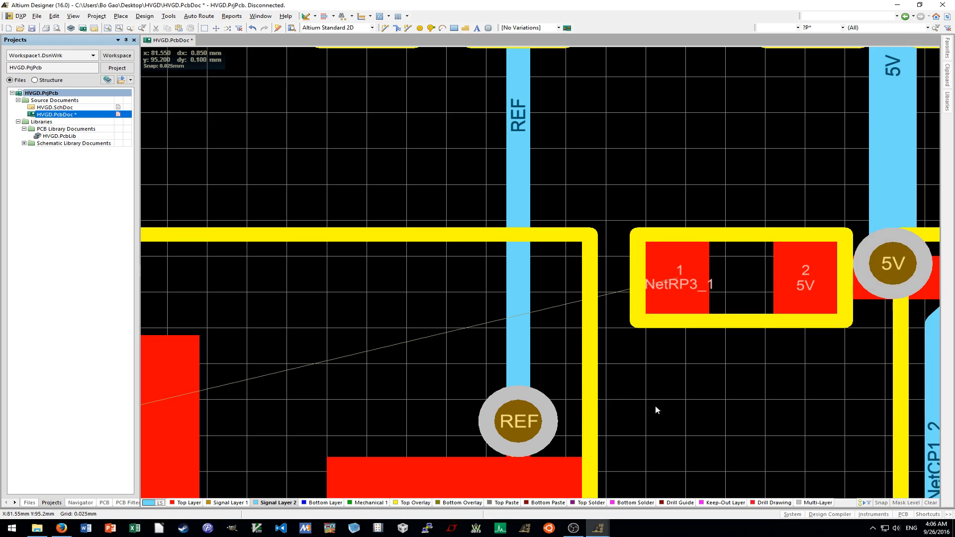
Examine the whole board layout for connections that still need routing, ending at the RP4 area.
{"action": "scroll", "coordinate": [654, 408], "scroll_direction": "down", "scroll_amount": 5, "text": "ctrl"}
{"action": "scroll", "coordinate": [599, 395], "scroll_direction": "down", "scroll_amount": 2}
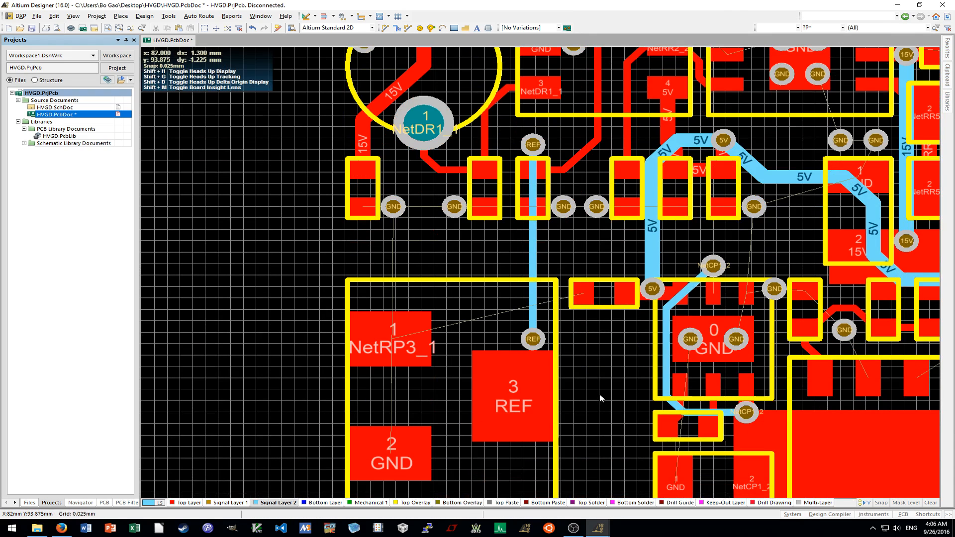
{"action": "scroll", "coordinate": [581, 369], "scroll_direction": "down", "scroll_amount": 4, "text": "ctrl"}
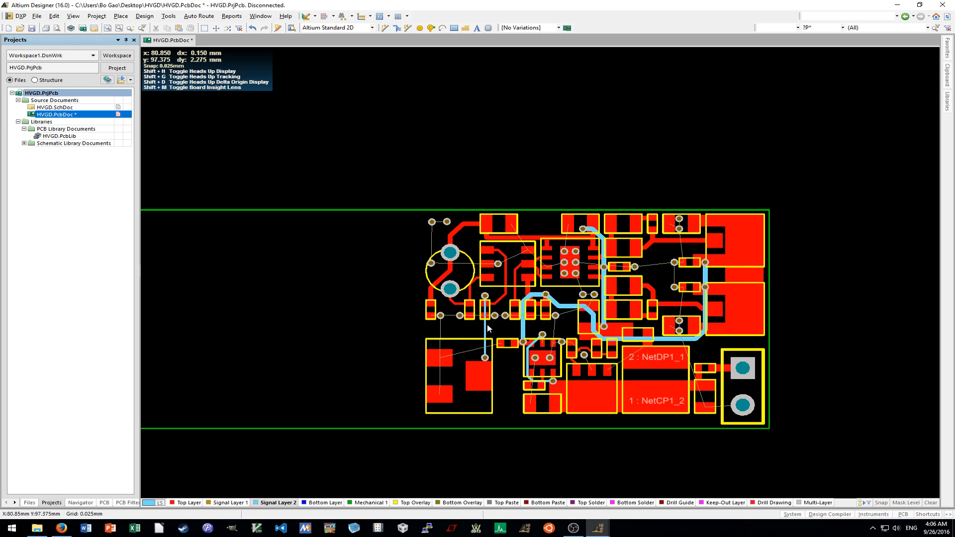
{"action": "scroll", "coordinate": [488, 325], "scroll_direction": "down", "scroll_amount": 2}
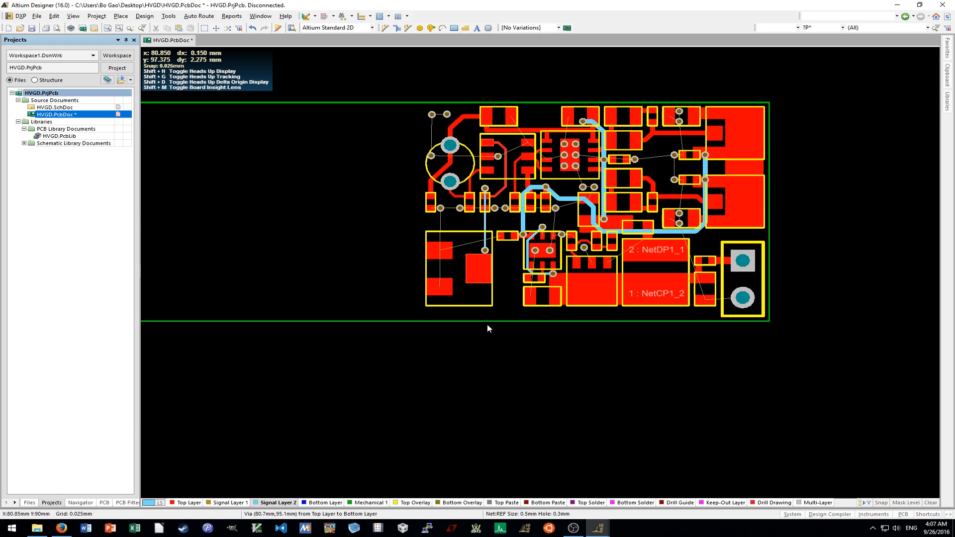
{"action": "scroll", "coordinate": [487, 324], "scroll_direction": "down", "scroll_amount": 2, "text": "ctrl"}
{"action": "scroll", "coordinate": [487, 324], "scroll_direction": "up", "scroll_amount": 3, "text": "shift"}
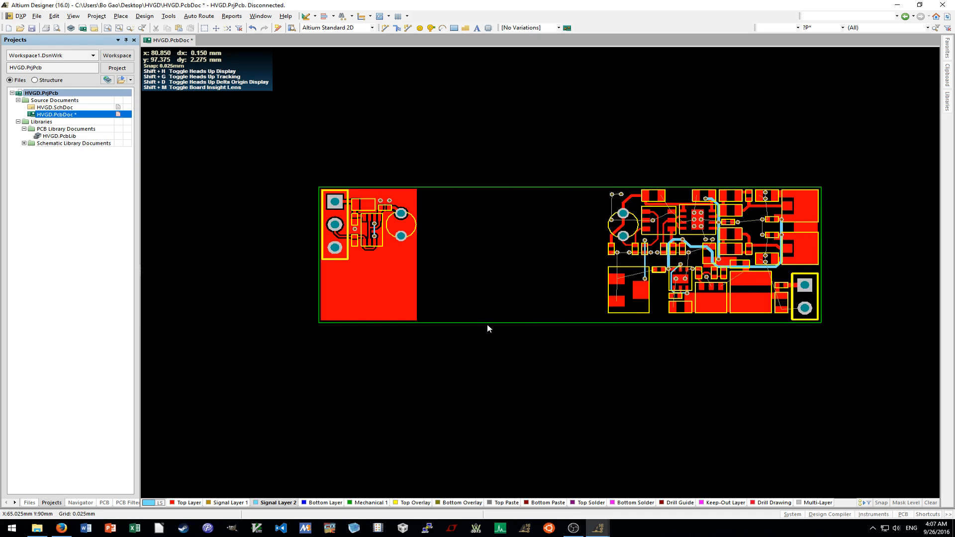
{"action": "scroll", "coordinate": [488, 325], "scroll_direction": "down", "scroll_amount": 2, "text": "shift"}
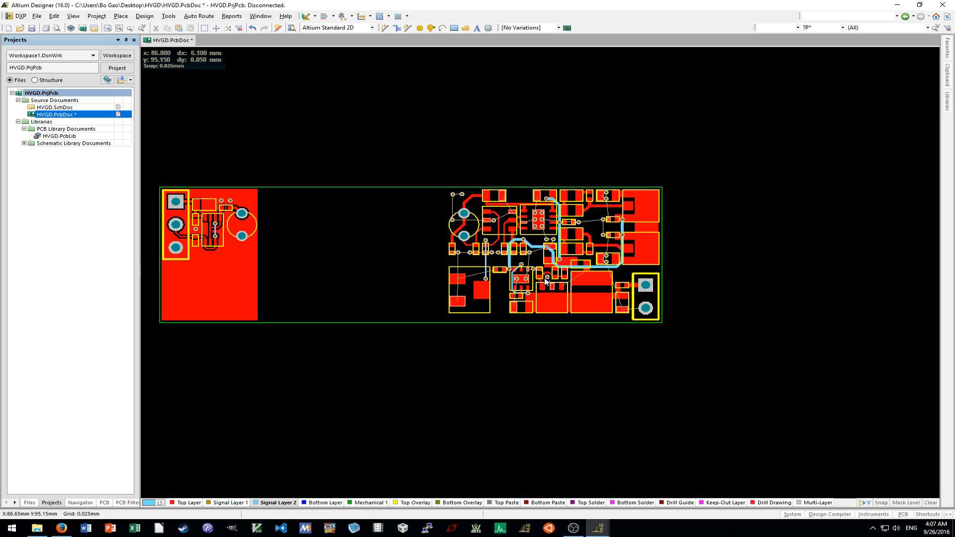
{"action": "scroll", "coordinate": [481, 290], "scroll_direction": "up", "scroll_amount": 5, "text": "ctrl"}
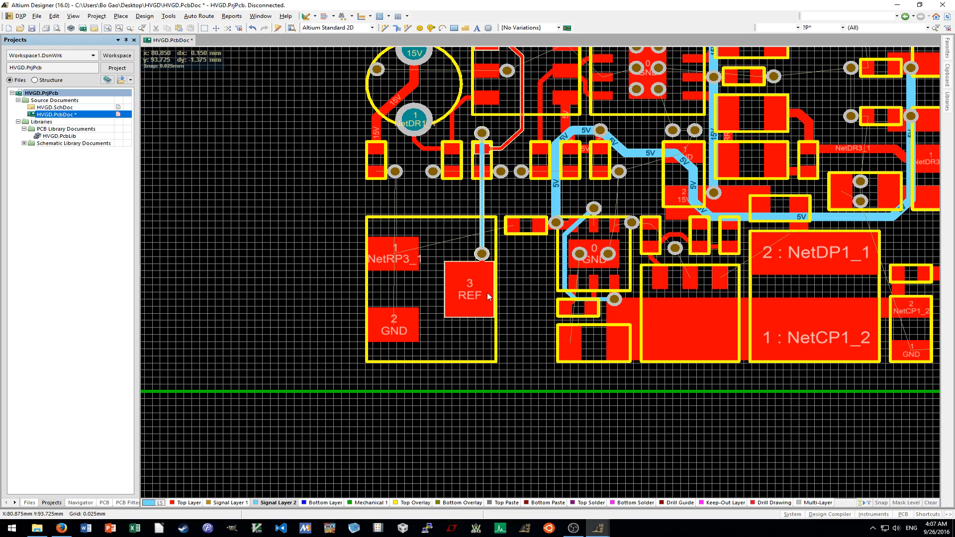
{"action": "scroll", "coordinate": [488, 296], "scroll_direction": "up", "scroll_amount": 1}
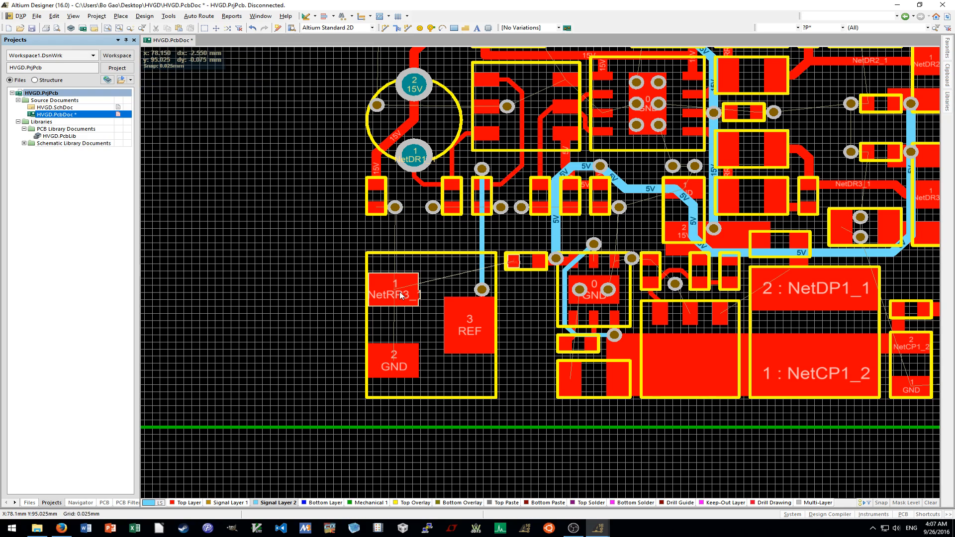
Route a 0.15 mm Top Layer track from RP4's NetRP3_1 pad 1 to the NetRP3_1 pad of the small component beside RP4.
{"action": "scroll", "coordinate": [401, 295], "scroll_direction": "up", "scroll_amount": 3, "text": "ctrl"}
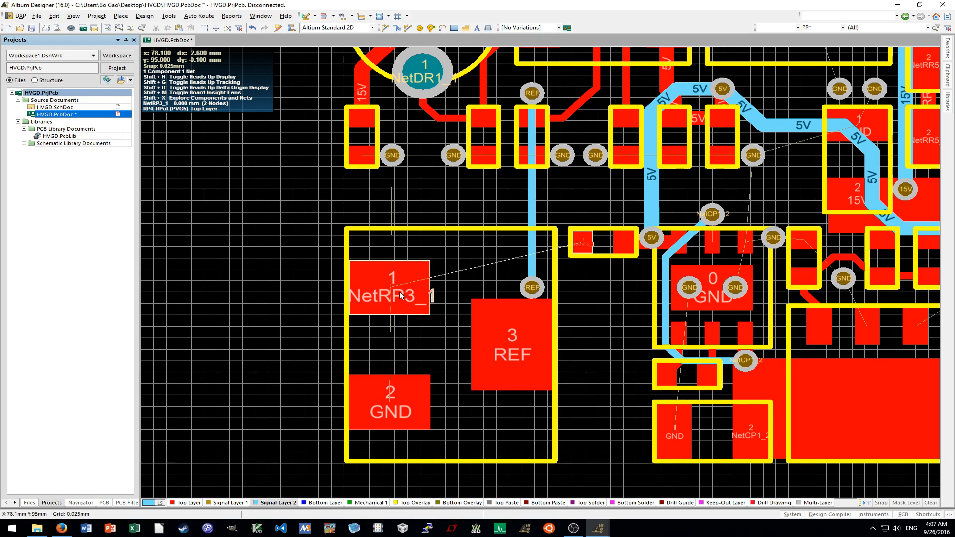
{"action": "left_click", "coordinate": [189, 503]}
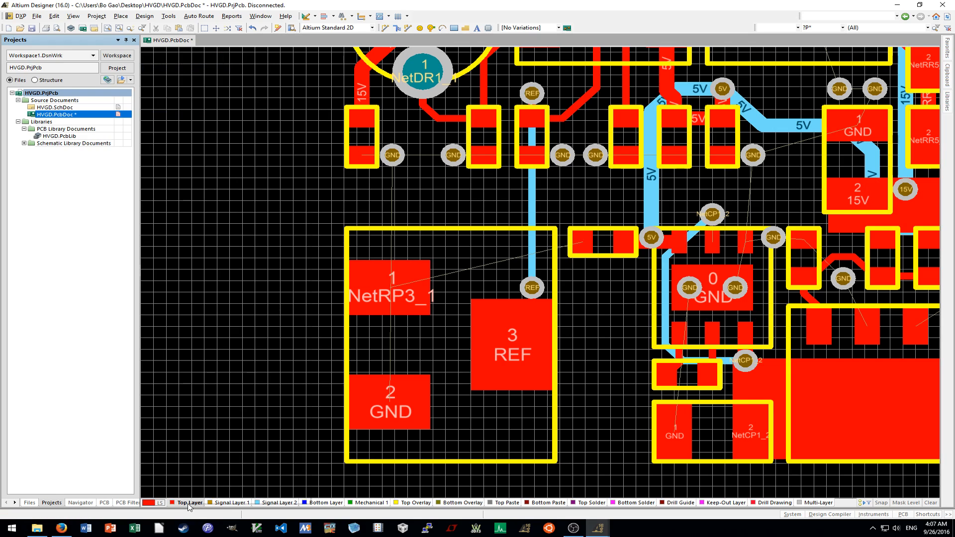
{"action": "scroll", "coordinate": [386, 290], "scroll_direction": "up", "scroll_amount": 2, "text": "ctrl"}
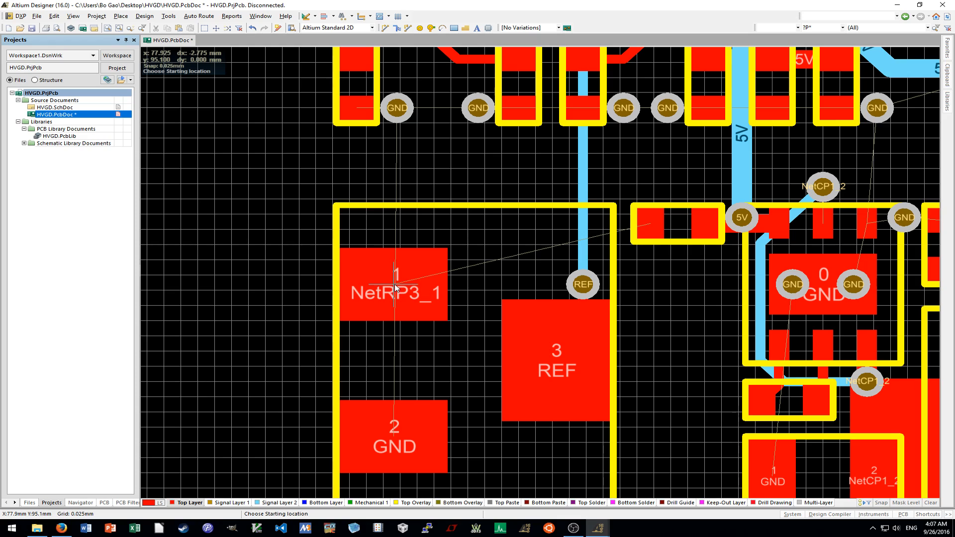
{"action": "left_click", "coordinate": [394, 288]}
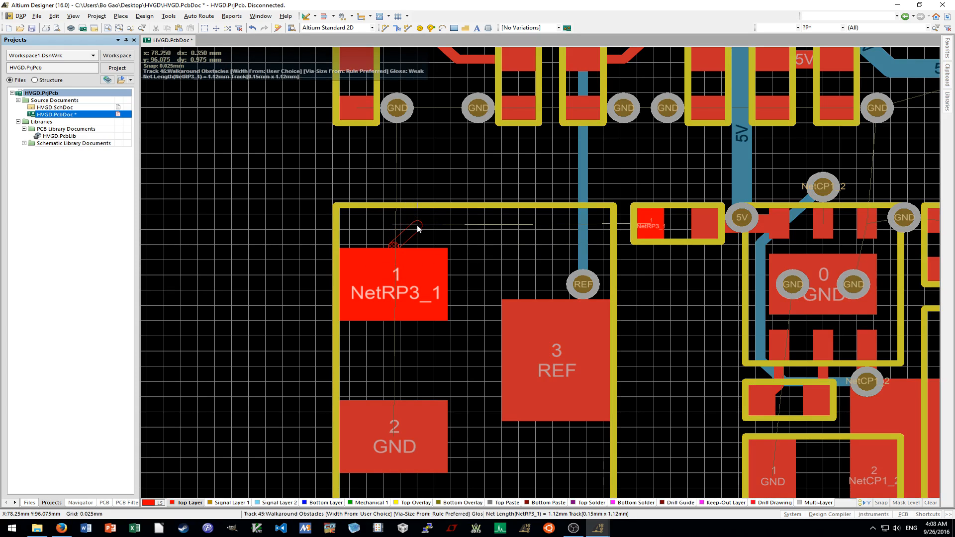
{"action": "scroll", "coordinate": [641, 225], "scroll_direction": "up", "scroll_amount": 2, "text": "ctrl"}
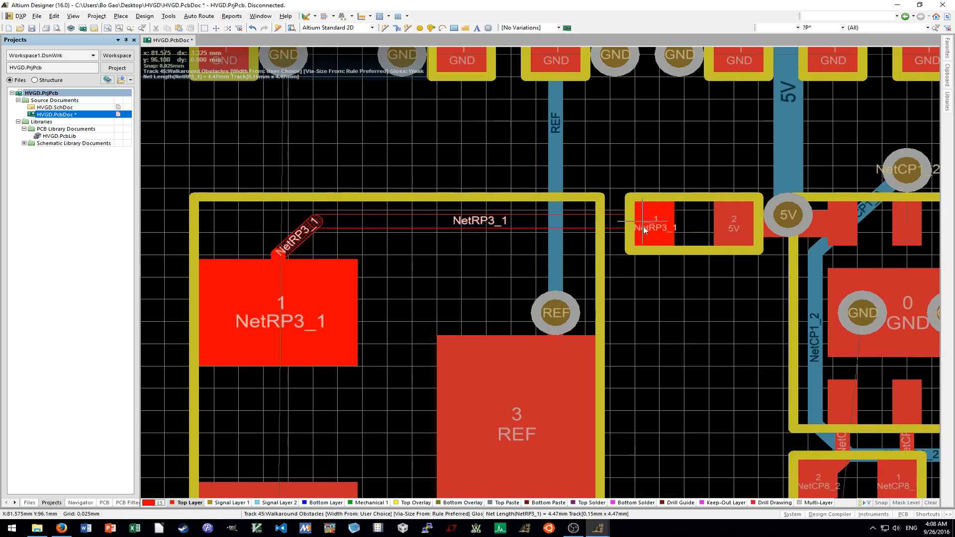
{"action": "double_click", "coordinate": [655, 224]}
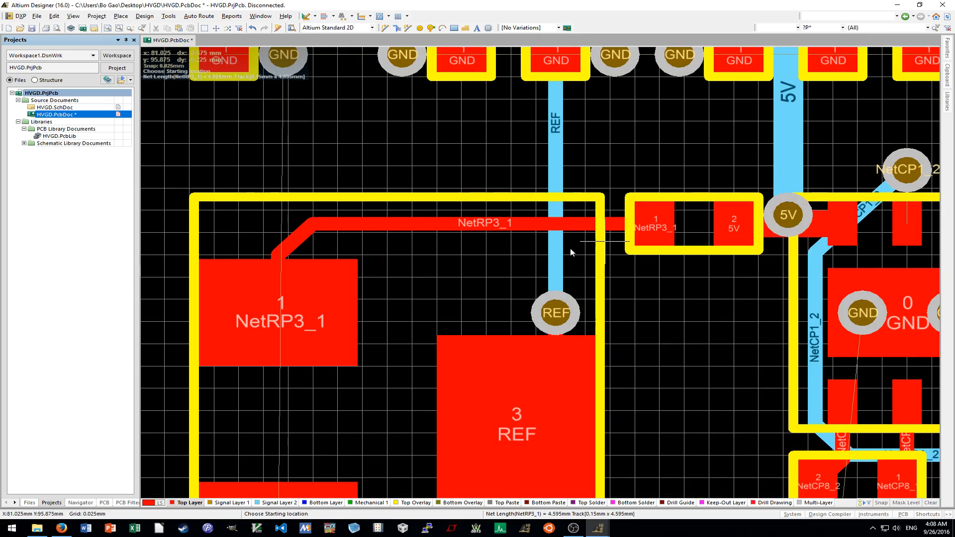
{"action": "scroll", "coordinate": [539, 257], "scroll_direction": "up", "scroll_amount": 4, "text": "shift"}
{"action": "right_click", "coordinate": [463, 250]}
{"action": "scroll", "coordinate": [686, 259], "scroll_direction": "down", "scroll_amount": 6, "text": "shift"}
{"action": "scroll", "coordinate": [556, 259], "scroll_direction": "up", "scroll_amount": 5, "text": "shift"}
{"action": "scroll", "coordinate": [458, 249], "scroll_direction": "up", "scroll_amount": 2, "text": "ctrl"}
{"action": "left_click", "coordinate": [402, 233]}
{"action": "left_click", "coordinate": [427, 132]}
{"action": "scroll", "coordinate": [487, 261], "scroll_direction": "down", "scroll_amount": 6, "text": "ctrl"}
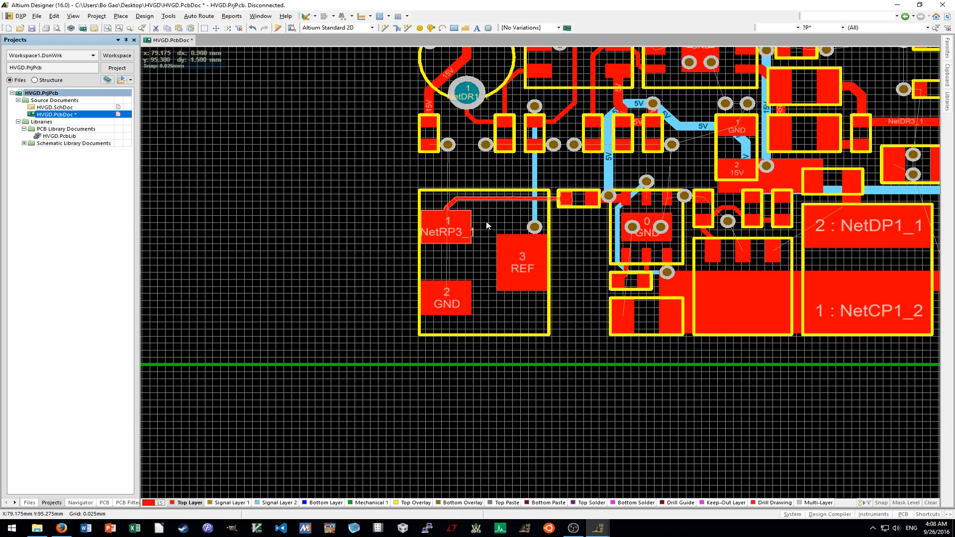
Route a 0.15 mm Top Layer track from UP2's NetCP1_2 pad 2 straight up to the NetCP1_2 via.
{"action": "scroll", "coordinate": [488, 330], "scroll_direction": "up", "scroll_amount": 2, "text": "shift"}
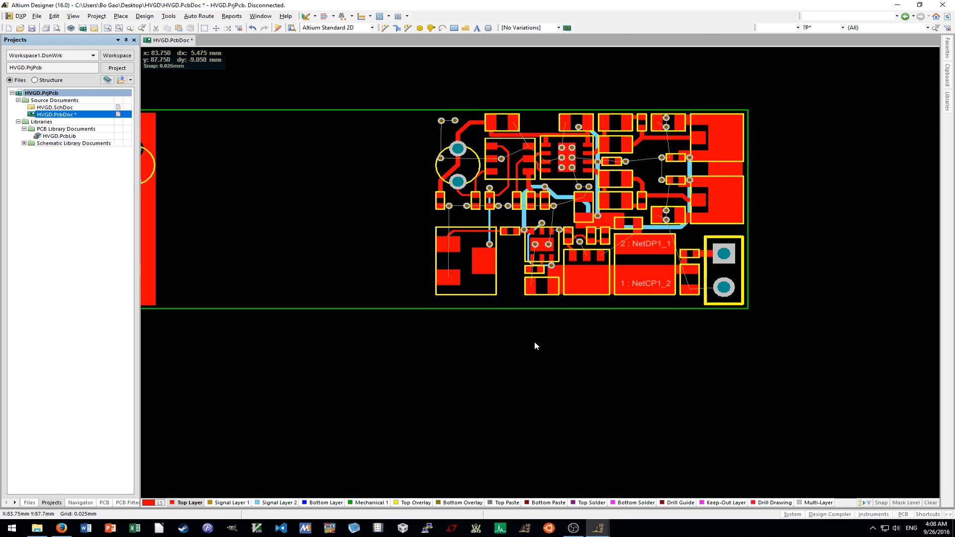
{"action": "scroll", "coordinate": [424, 239], "scroll_direction": "up", "scroll_amount": 10, "text": "ctrl"}
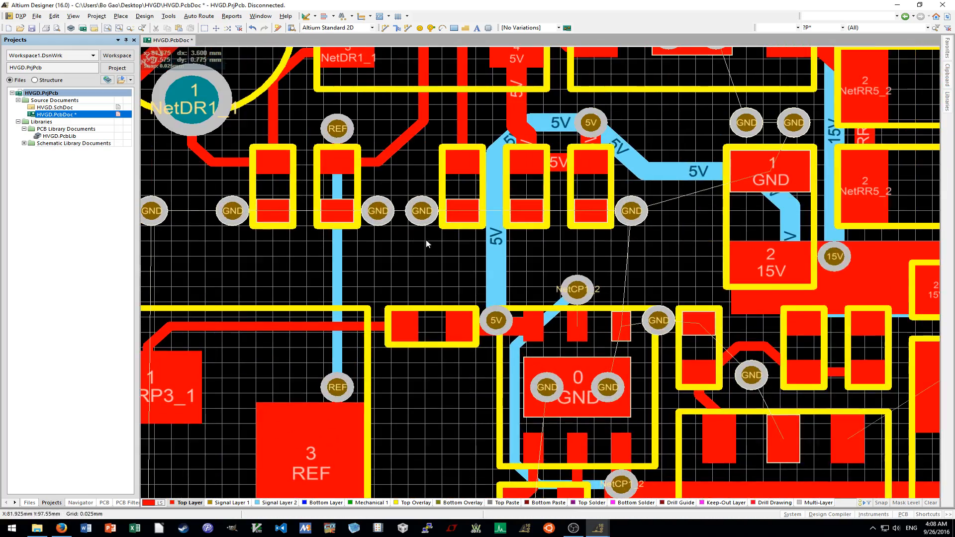
{"action": "scroll", "coordinate": [424, 238], "scroll_direction": "down", "scroll_amount": 3, "text": "ctrl"}
{"action": "scroll", "coordinate": [471, 277], "scroll_direction": "up", "scroll_amount": 5, "text": "ctrl"}
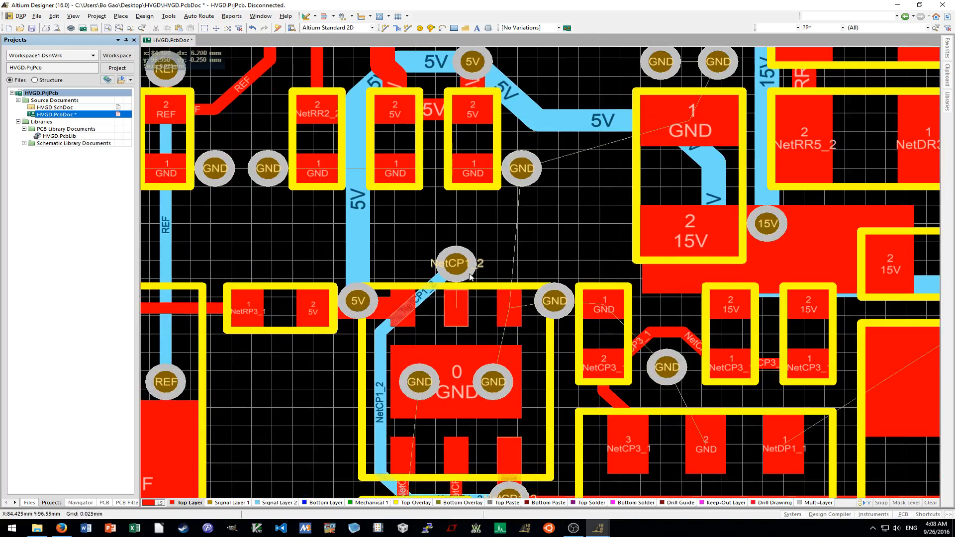
{"action": "key", "text": "p"}
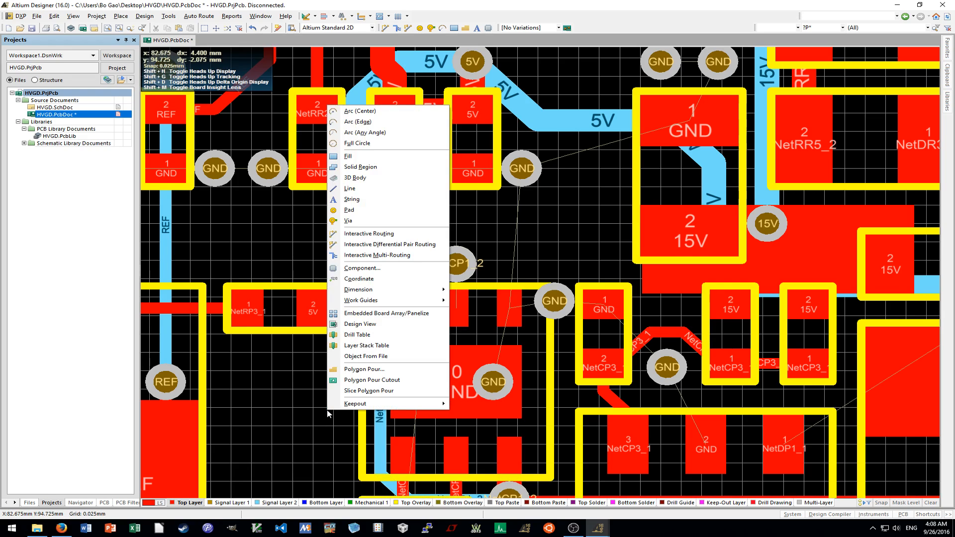
{"action": "left_click", "coordinate": [361, 380]}
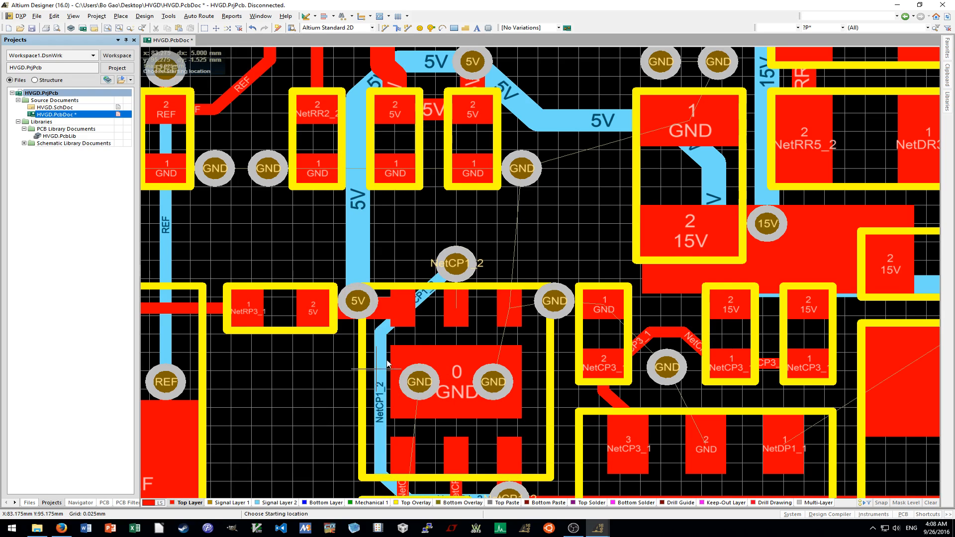
{"action": "scroll", "coordinate": [446, 290], "scroll_direction": "up", "scroll_amount": 2, "text": "ctrl"}
{"action": "left_click", "coordinate": [467, 323]}
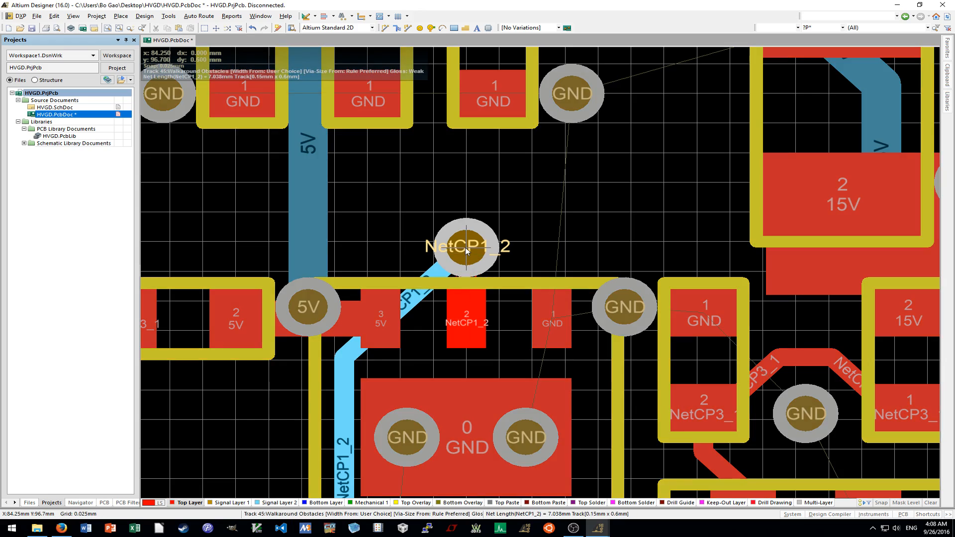
{"action": "left_click", "coordinate": [466, 247]}
{"action": "scroll", "coordinate": [527, 288], "scroll_direction": "down", "scroll_amount": 5, "text": "ctrl"}
{"action": "scroll", "coordinate": [565, 323], "scroll_direction": "down", "scroll_amount": 2, "text": "shift"}
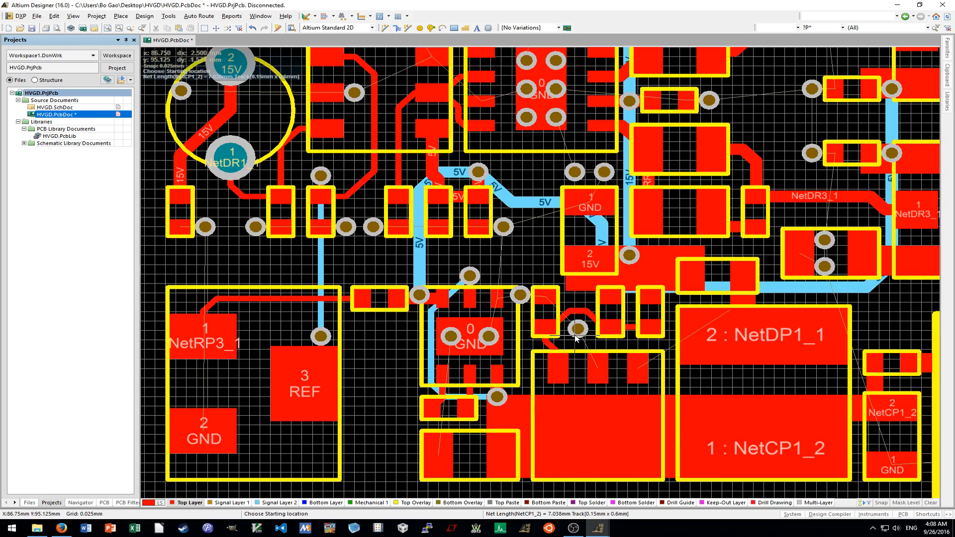
{"action": "scroll", "coordinate": [506, 311], "scroll_direction": "up", "scroll_amount": 3, "text": "ctrl"}
{"action": "scroll", "coordinate": [507, 315], "scroll_direction": "down", "scroll_amount": 2, "text": "ctrl"}
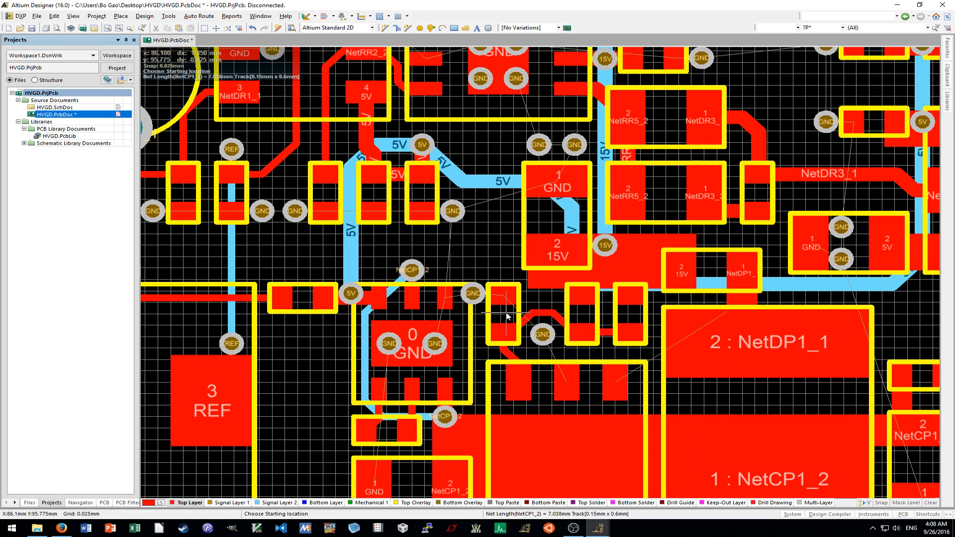
{"action": "scroll", "coordinate": [507, 314], "scroll_direction": "down", "scroll_amount": 1, "text": "ctrl"}
{"action": "scroll", "coordinate": [499, 313], "scroll_direction": "up", "scroll_amount": 4, "text": "ctrl"}
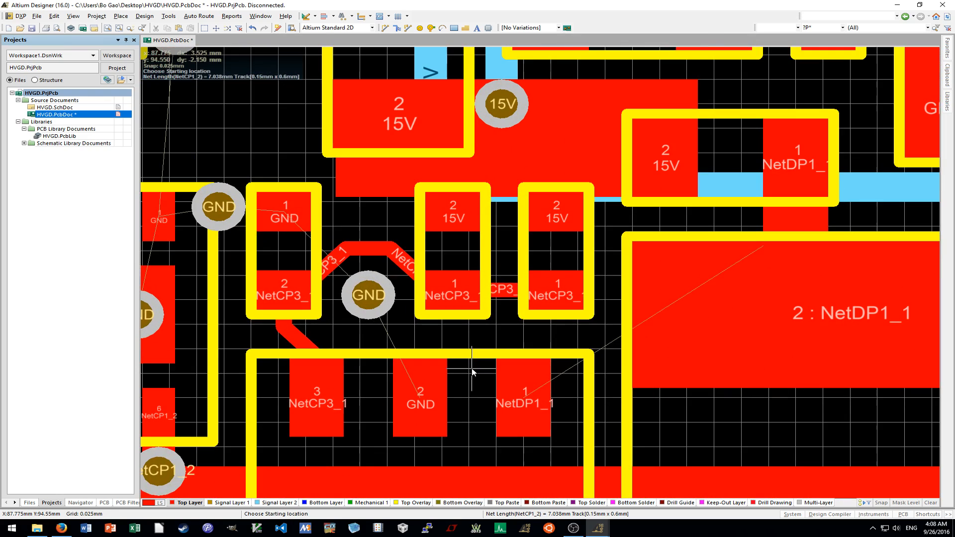
{"action": "key", "text": "Escape"}
Place a Top Layer fill joining pad 1 (NetDP1_1) of the three-pad regulator to the large NetDP1_1 area beside it.
{"action": "key", "text": "p"}
{"action": "key", "text": "f"}
{"action": "scroll", "coordinate": [335, 358], "scroll_direction": "down", "scroll_amount": 1}
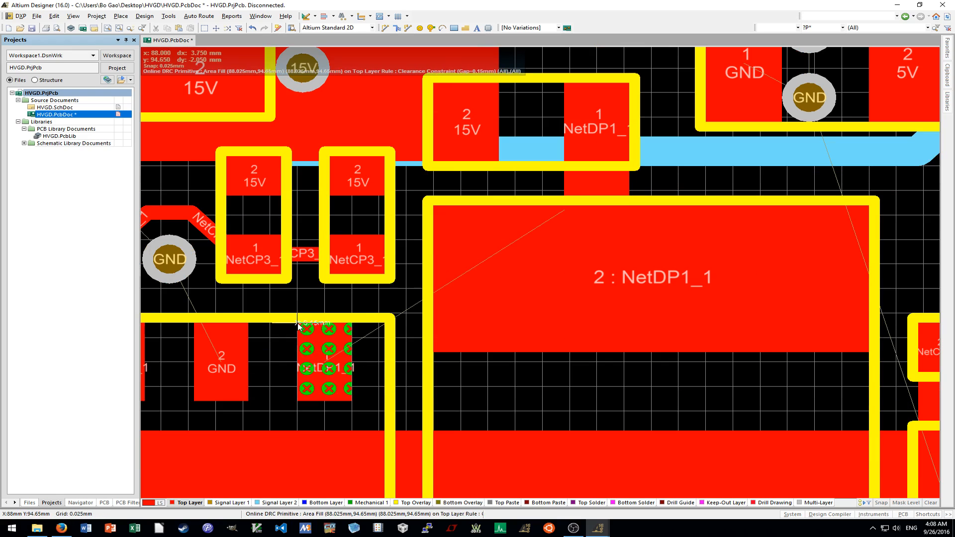
{"action": "left_click", "coordinate": [297, 324]}
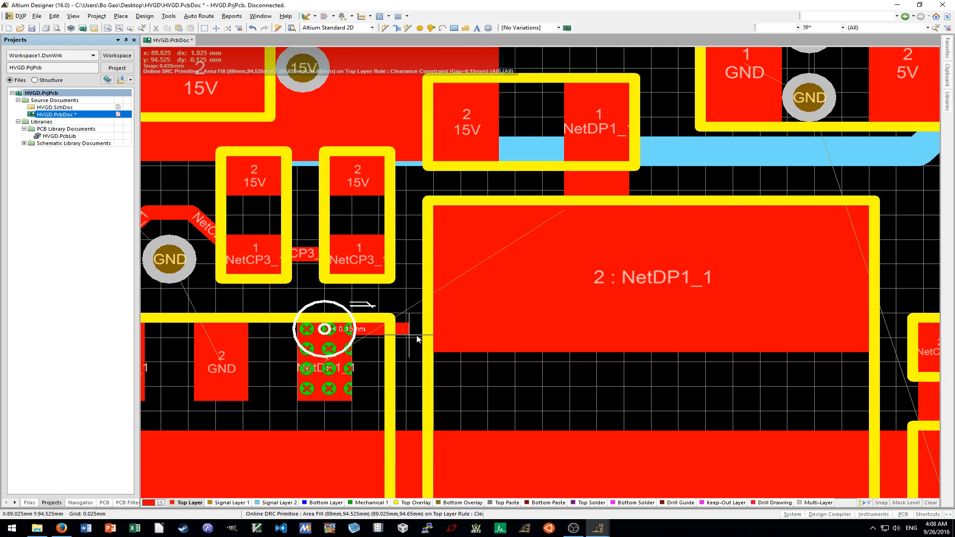
{"action": "left_click", "coordinate": [439, 352]}
{"action": "right_click", "coordinate": [404, 307]}
{"action": "left_click", "coordinate": [398, 306]}
{"action": "scroll", "coordinate": [396, 315], "scroll_direction": "down", "scroll_amount": 3, "text": "ctrl"}
{"action": "scroll", "coordinate": [397, 321], "scroll_direction": "right", "scroll_amount": 1, "text": "shift"}
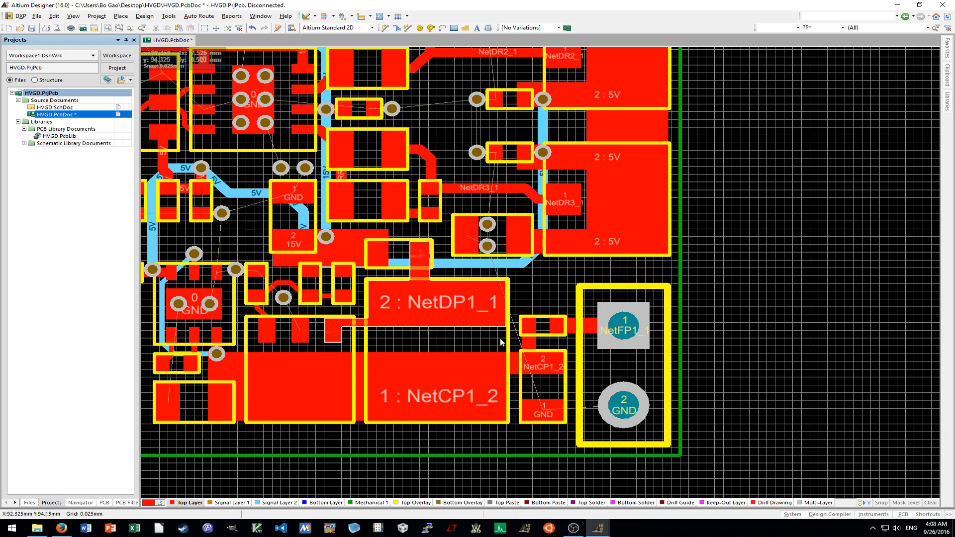
{"action": "scroll", "coordinate": [483, 312], "scroll_direction": "left", "scroll_amount": 3, "text": "shift"}
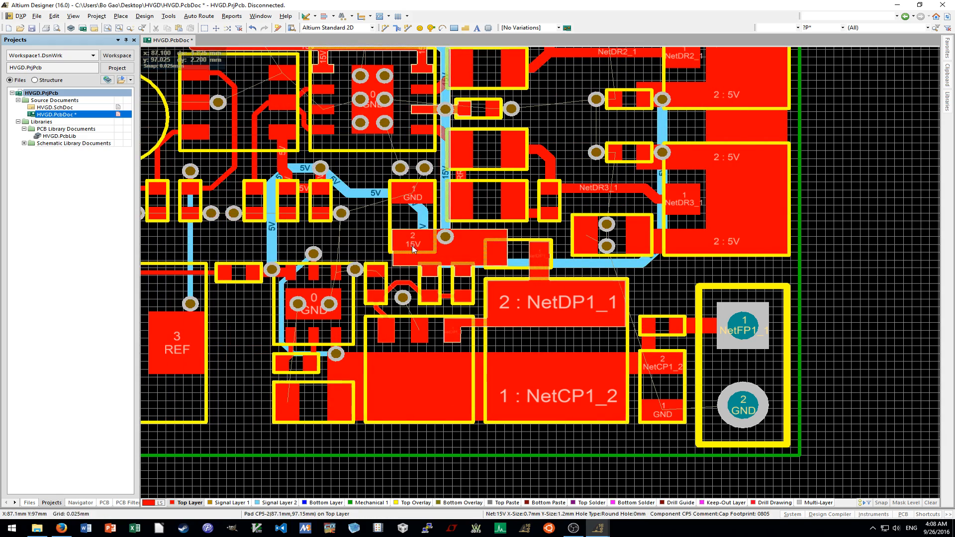
{"action": "scroll", "coordinate": [583, 279], "scroll_direction": "up", "scroll_amount": 4, "text": "ctrl"}
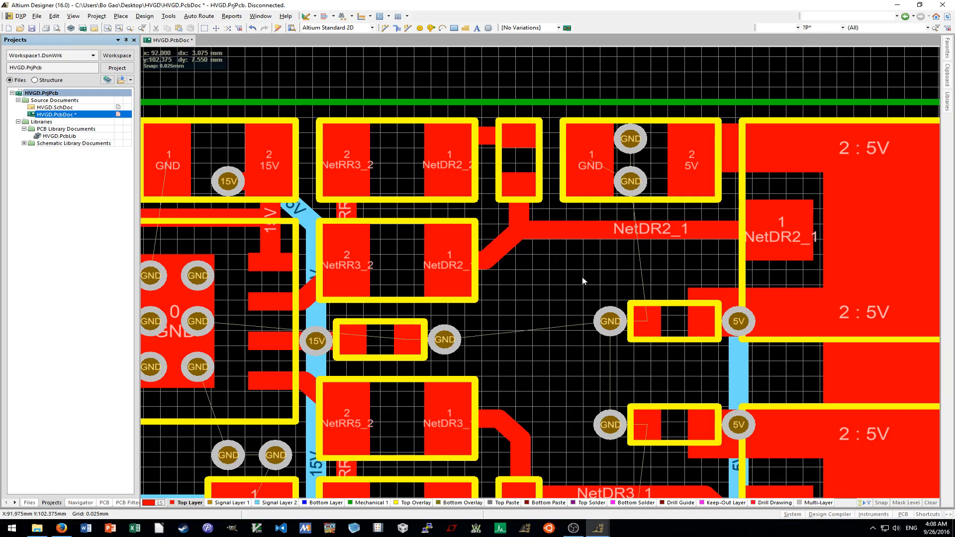
Set up a solid Top Layer polygon pour named Top GND, connected to the GND net.
{"action": "scroll", "coordinate": [584, 281], "scroll_direction": "left", "scroll_amount": 10, "text": "shift"}
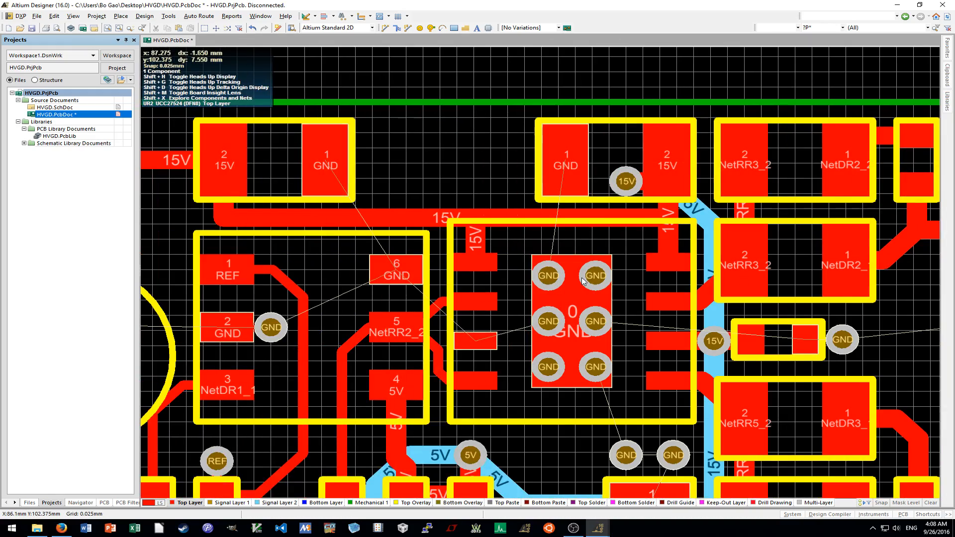
{"action": "scroll", "coordinate": [584, 279], "scroll_direction": "down", "scroll_amount": 8, "text": "ctrl"}
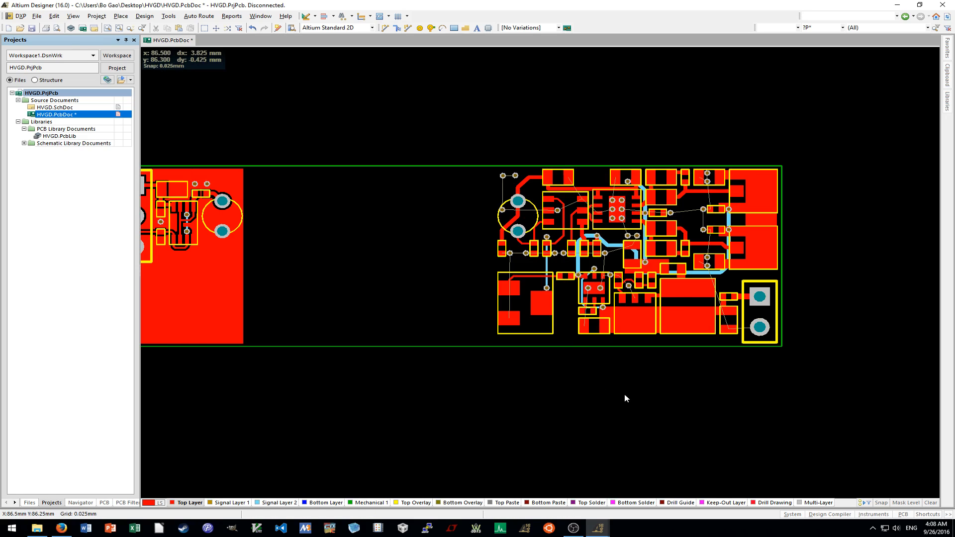
{"action": "key", "text": "p"}
{"action": "key", "text": "g"}
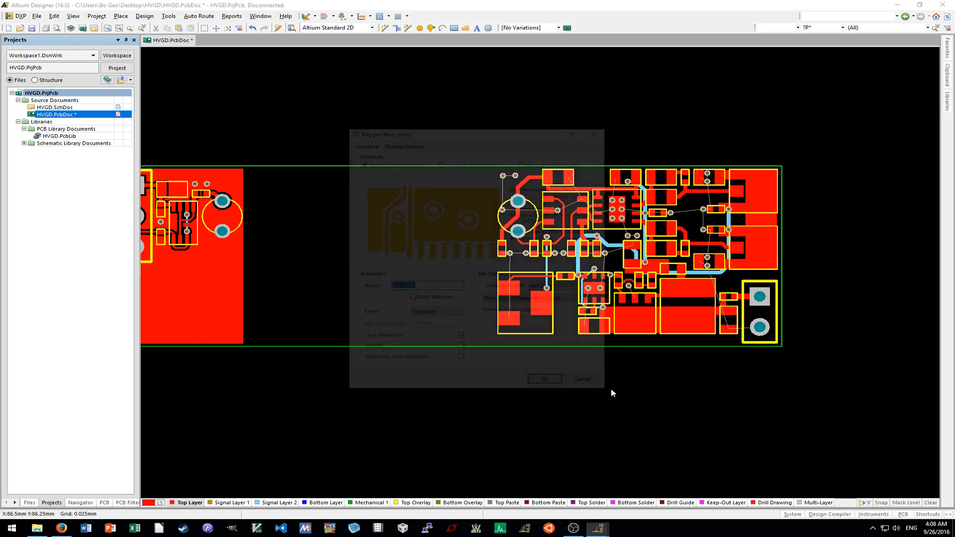
{"action": "left_click", "coordinate": [572, 288]}
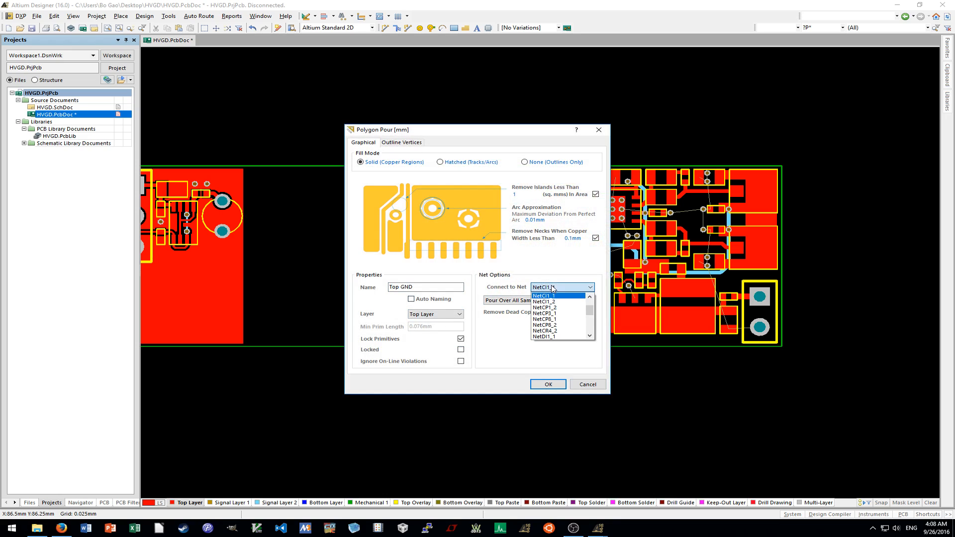
{"action": "scroll", "coordinate": [557, 319], "scroll_direction": "up", "scroll_amount": 5}
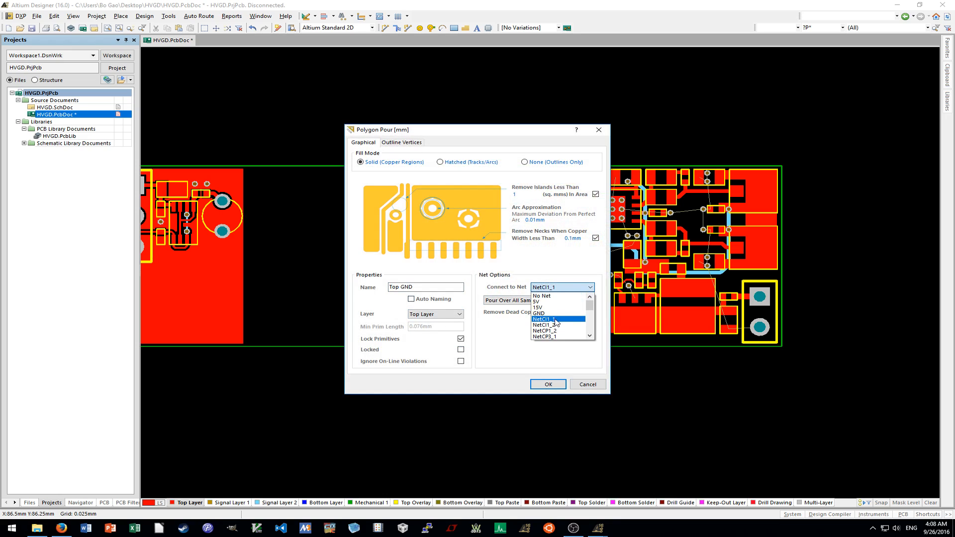
{"action": "left_click", "coordinate": [557, 319]}
{"action": "left_click", "coordinate": [547, 385]}
Start the pour outline at about X 77, Y 105 mm beyond the upper-left GND vias and extend it to X 98, Y 90.5 mm.
{"action": "scroll", "coordinate": [521, 200], "scroll_direction": "up", "scroll_amount": 5, "text": "ctrl"}
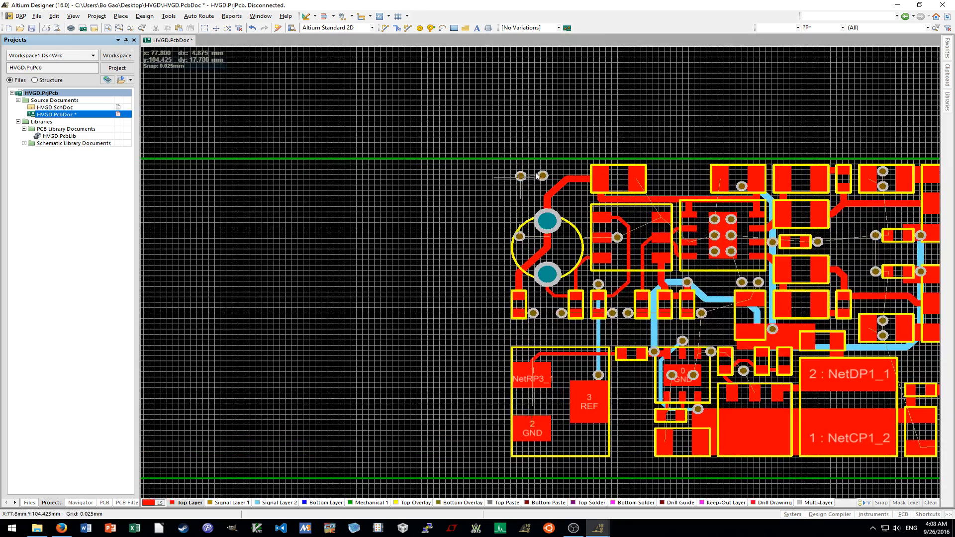
{"action": "scroll", "coordinate": [495, 169], "scroll_direction": "up", "scroll_amount": 3, "text": "ctrl"}
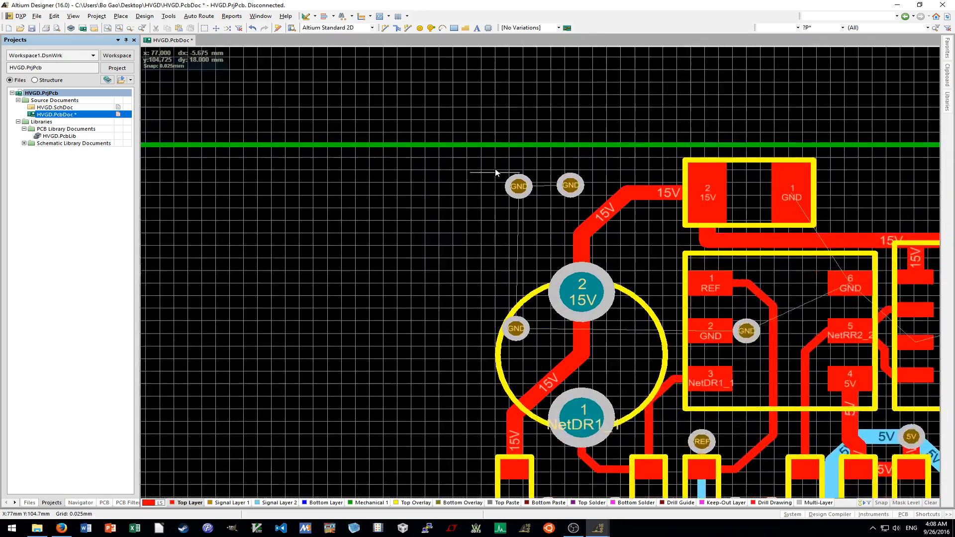
{"action": "left_click", "coordinate": [498, 162]}
{"action": "scroll", "coordinate": [526, 224], "scroll_direction": "down", "scroll_amount": 5, "text": "ctrl"}
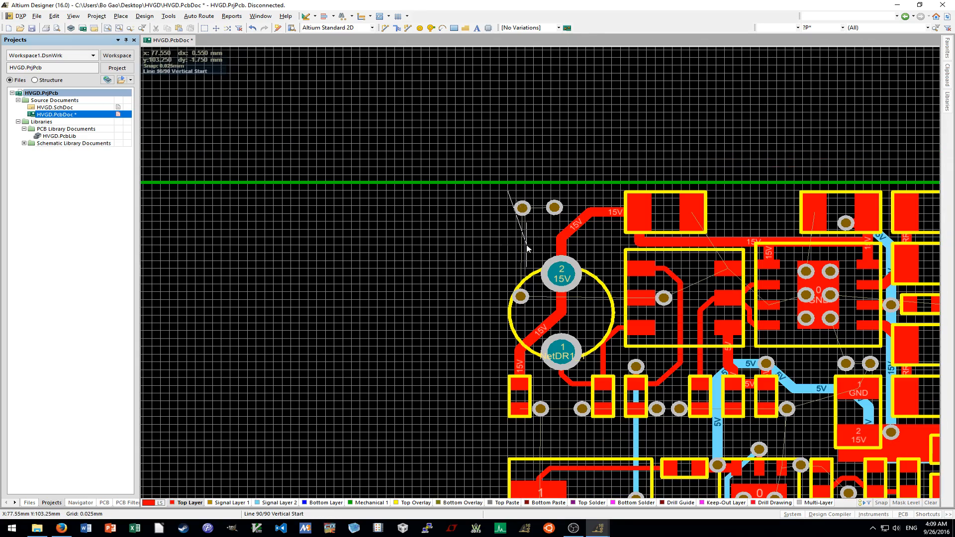
{"action": "key", "text": "shift+space"}
{"action": "scroll", "coordinate": [629, 300], "scroll_direction": "up", "scroll_amount": 6, "text": "ctrl"}
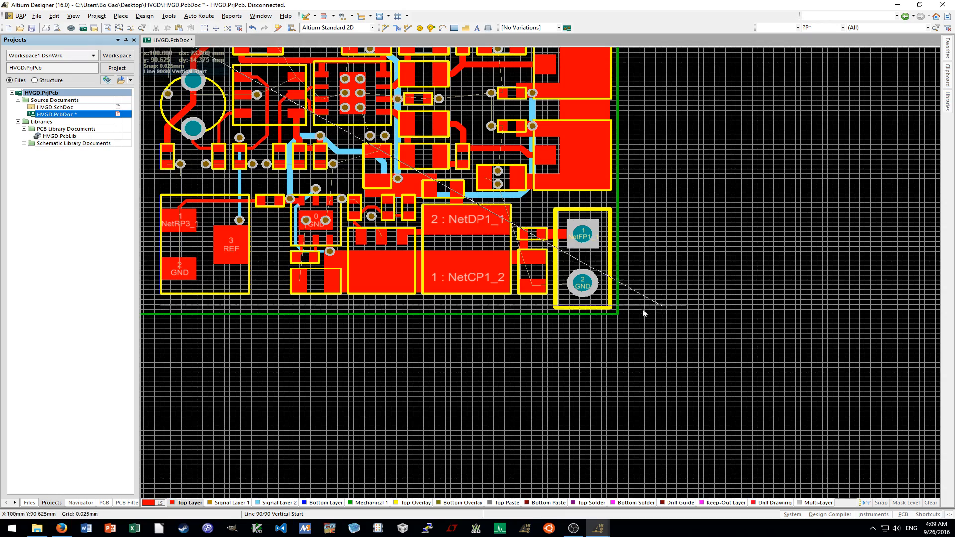
{"action": "scroll", "coordinate": [615, 307], "scroll_direction": "up", "scroll_amount": 2, "text": "ctrl"}
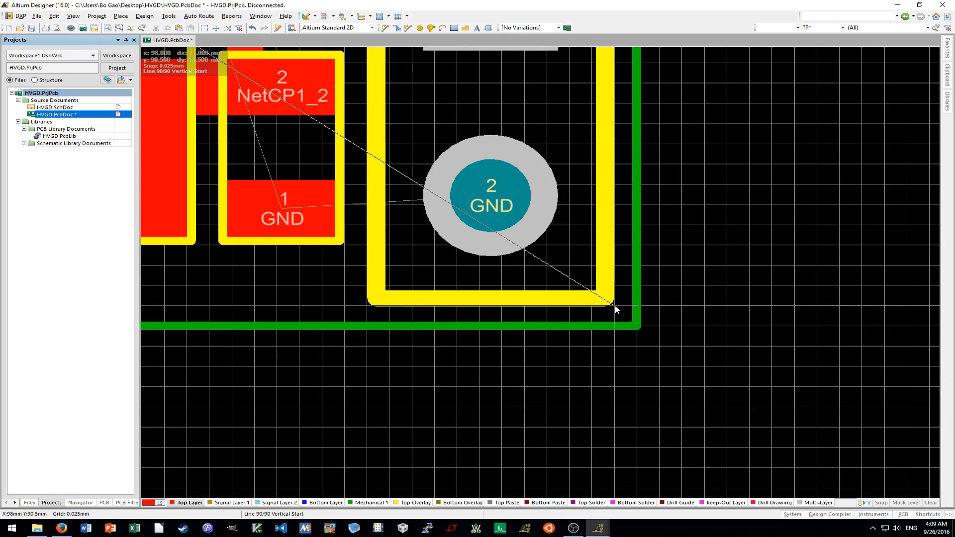
{"action": "key", "text": "space"}
Finish the pour outline at the upper-right board corner, about X 98, Y 105 mm, and pour the copper.
{"action": "scroll", "coordinate": [615, 308], "scroll_direction": "down", "scroll_amount": 3, "text": "ctrl"}
{"action": "scroll", "coordinate": [615, 306], "scroll_direction": "down", "scroll_amount": 3, "text": "ctrl"}
{"action": "scroll", "coordinate": [612, 309], "scroll_direction": "up", "scroll_amount": 3}
{"action": "scroll", "coordinate": [620, 272], "scroll_direction": "up", "scroll_amount": 6, "text": "ctrl"}
{"action": "scroll", "coordinate": [620, 273], "scroll_direction": "up", "scroll_amount": 2, "text": "ctrl"}
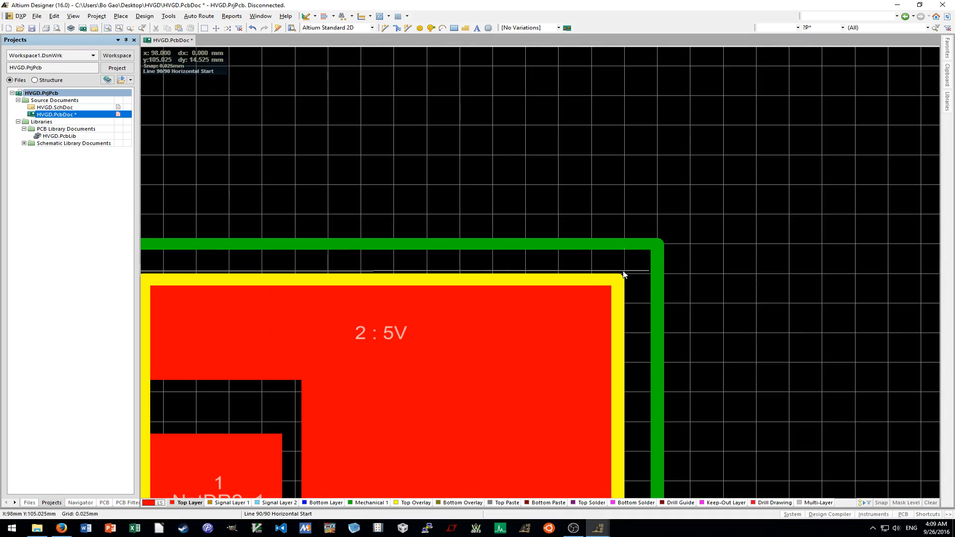
{"action": "right_click", "coordinate": [625, 277]}
{"action": "scroll", "coordinate": [657, 301], "scroll_direction": "down", "scroll_amount": 7, "text": "ctrl"}
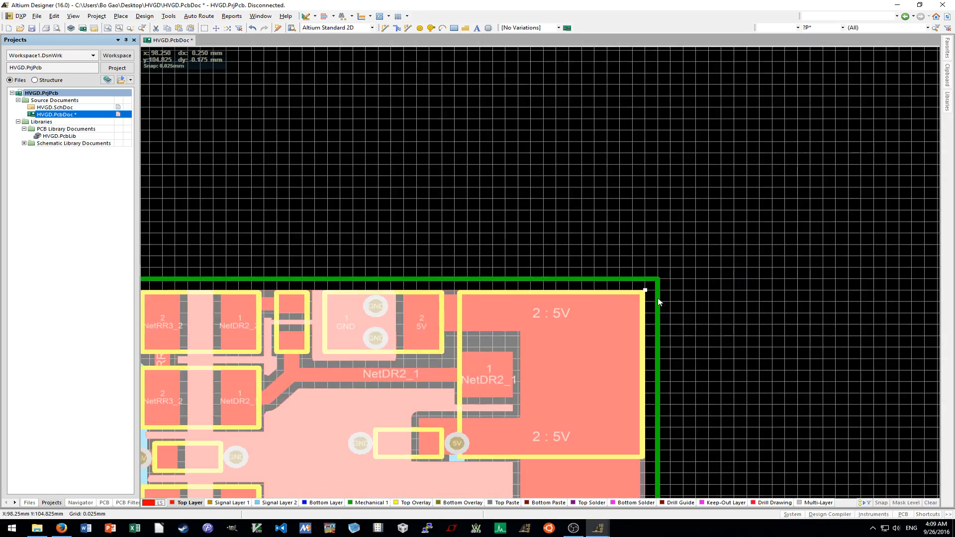
{"action": "left_click", "coordinate": [645, 268]}
{"action": "scroll", "coordinate": [646, 268], "scroll_direction": "down", "scroll_amount": 2}
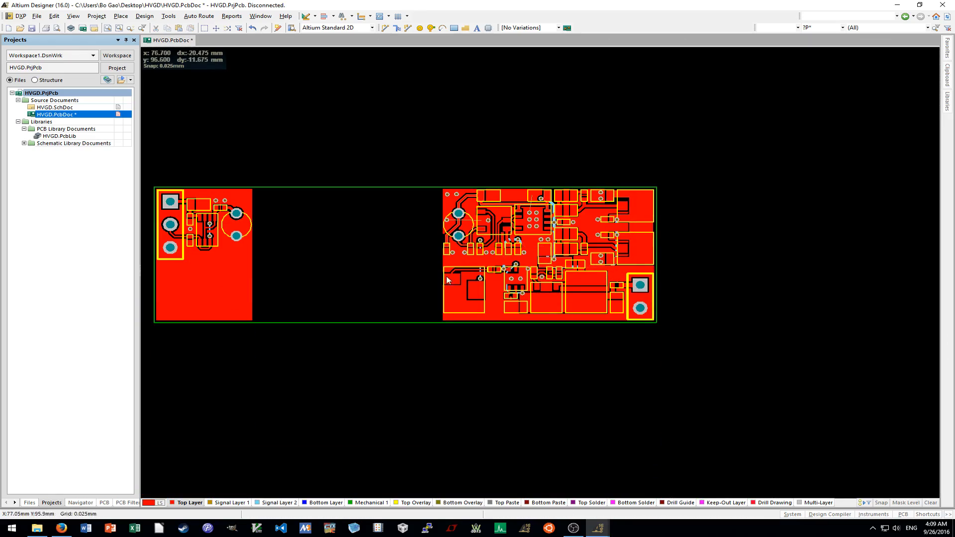
Spread the two GND vias in the pour's upper-left corner, placing one near the upper edge and one at X 77.225, Y 103.25 mm.
{"action": "scroll", "coordinate": [446, 191], "scroll_direction": "up", "scroll_amount": 4, "text": "ctrl"}
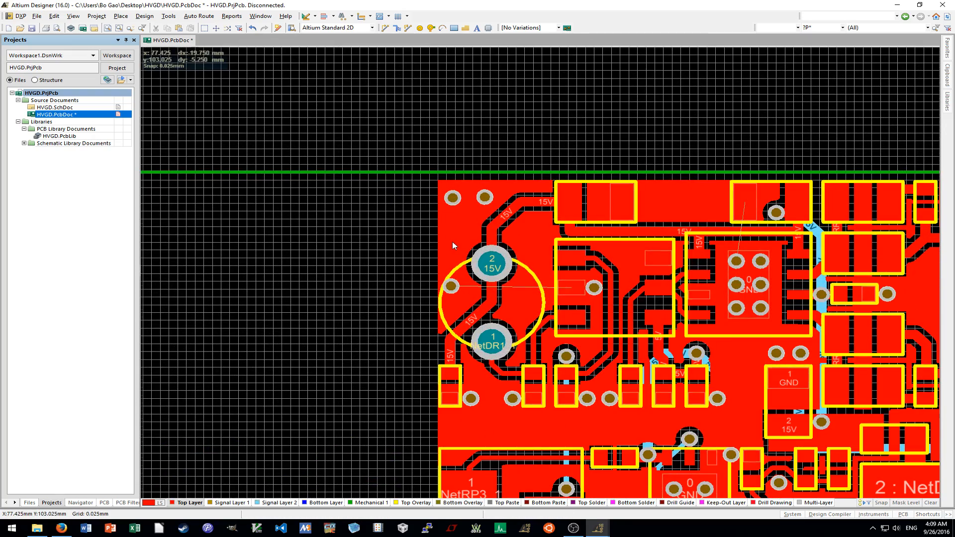
{"action": "scroll", "coordinate": [452, 239], "scroll_direction": "up", "scroll_amount": 3, "text": "ctrl"}
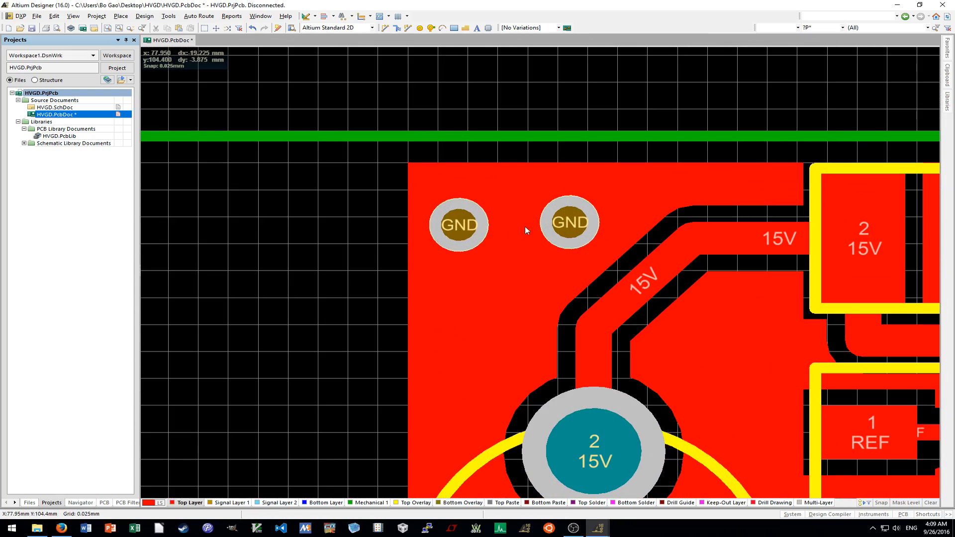
{"action": "scroll", "coordinate": [525, 228], "scroll_direction": "down", "scroll_amount": 5, "text": "shift"}
{"action": "scroll", "coordinate": [544, 234], "scroll_direction": "down", "scroll_amount": 2, "text": "ctrl"}
{"action": "scroll", "coordinate": [544, 234], "scroll_direction": "up", "scroll_amount": 3, "text": "shift"}
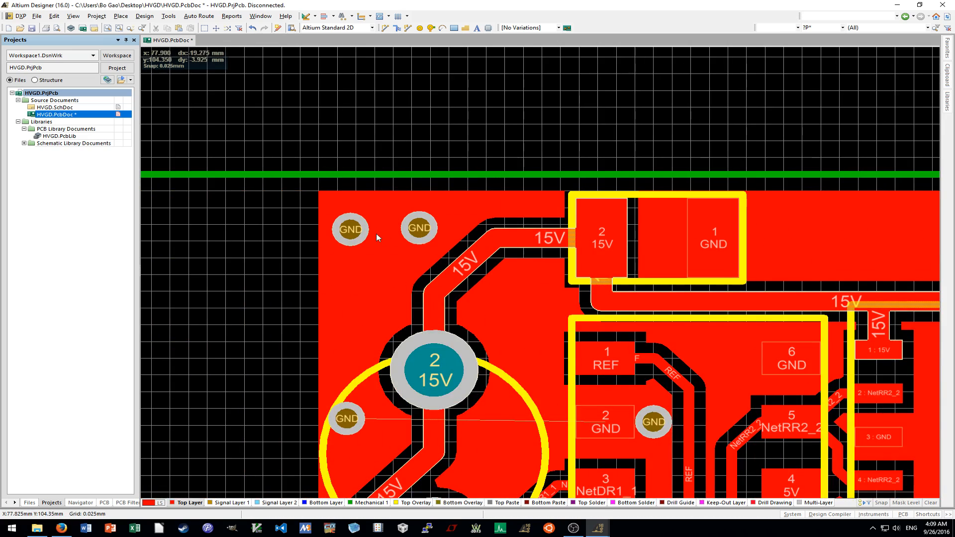
{"action": "scroll", "coordinate": [379, 237], "scroll_direction": "up", "scroll_amount": 1, "text": "ctrl"}
{"action": "left_click_drag", "start_coordinate": [453, 223], "coordinate": [416, 193]}
{"action": "left_click_drag", "start_coordinate": [338, 224], "coordinate": [313, 248]}
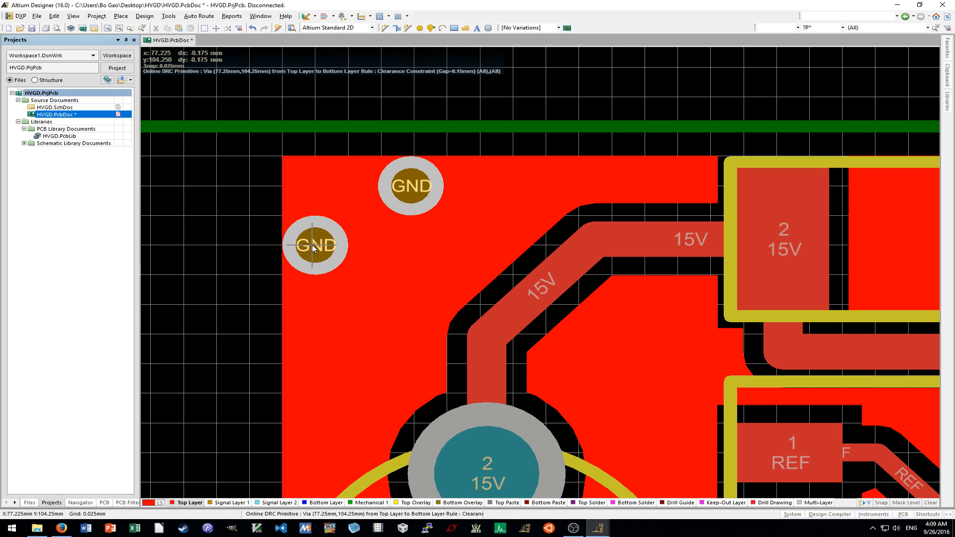
{"action": "left_click_drag", "start_coordinate": [313, 307], "coordinate": [314, 367]}
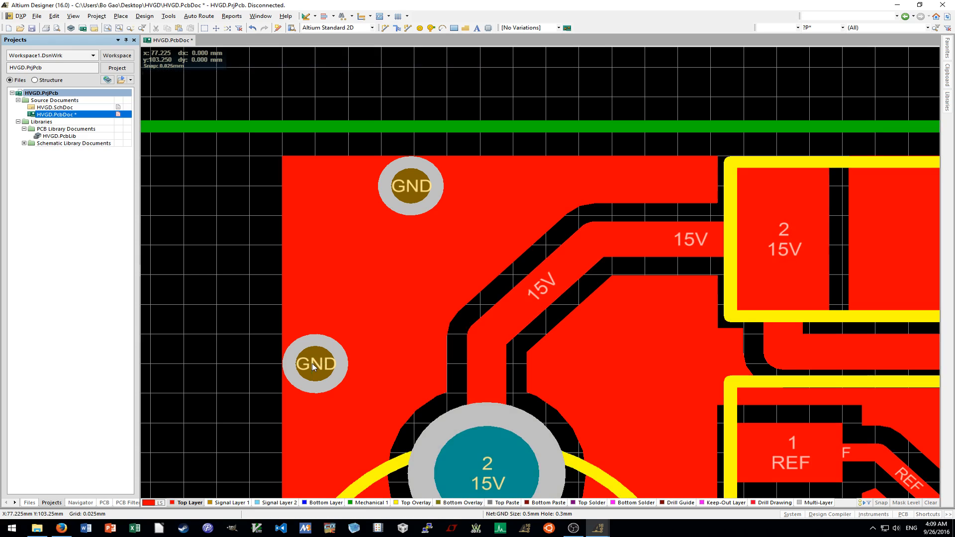
Align the two upper-left GND vias in a vertical column slightly inside the pour's left edge, the lower one at X 77.5, Y 103.25 mm.
{"action": "left_click_drag", "start_coordinate": [411, 190], "coordinate": [361, 224]}
{"action": "scroll", "coordinate": [358, 238], "scroll_direction": "down", "scroll_amount": 3, "text": "ctrl"}
{"action": "scroll", "coordinate": [378, 246], "scroll_direction": "up", "scroll_amount": 2, "text": "ctrl"}
{"action": "left_click", "coordinate": [332, 200]}
{"action": "left_click_drag", "start_coordinate": [332, 347], "coordinate": [360, 343]}
{"action": "scroll", "coordinate": [367, 339], "scroll_direction": "down", "scroll_amount": 3, "text": "ctrl"}
{"action": "left_click", "coordinate": [372, 237]}
{"action": "scroll", "coordinate": [367, 283], "scroll_direction": "down", "scroll_amount": 2}
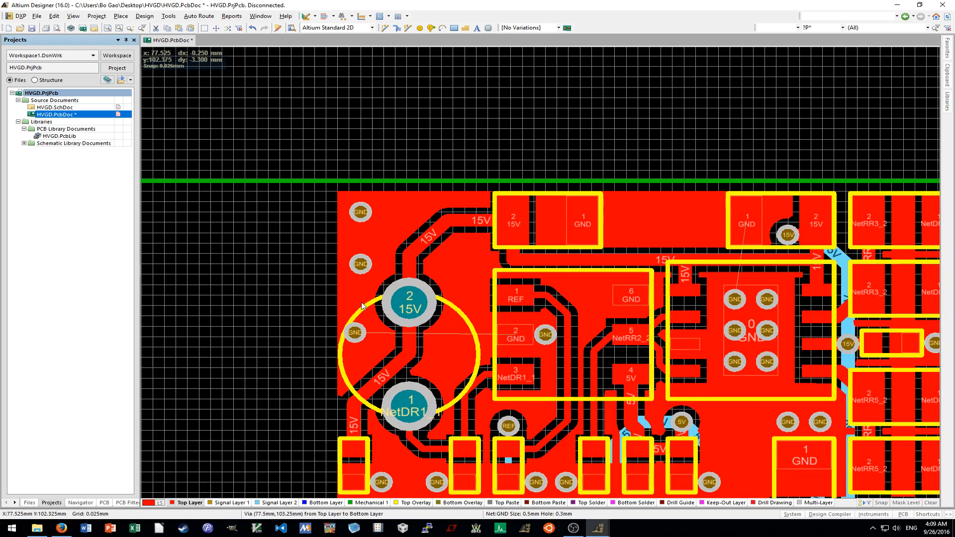
Move the GND via inside the round component outline into line with the two vias above it.
{"action": "scroll", "coordinate": [361, 312], "scroll_direction": "up", "scroll_amount": 3, "text": "ctrl"}
{"action": "mouse_move", "coordinate": [347, 370]}
{"action": "left_mouse_down"}
{"action": "mouse_move", "coordinate": [342, 396]}
{"action": "mouse_move", "coordinate": [308, 375]}
{"action": "mouse_move", "coordinate": [341, 372]}
{"action": "left_mouse_up"}
{"action": "left_click", "coordinate": [306, 378]}
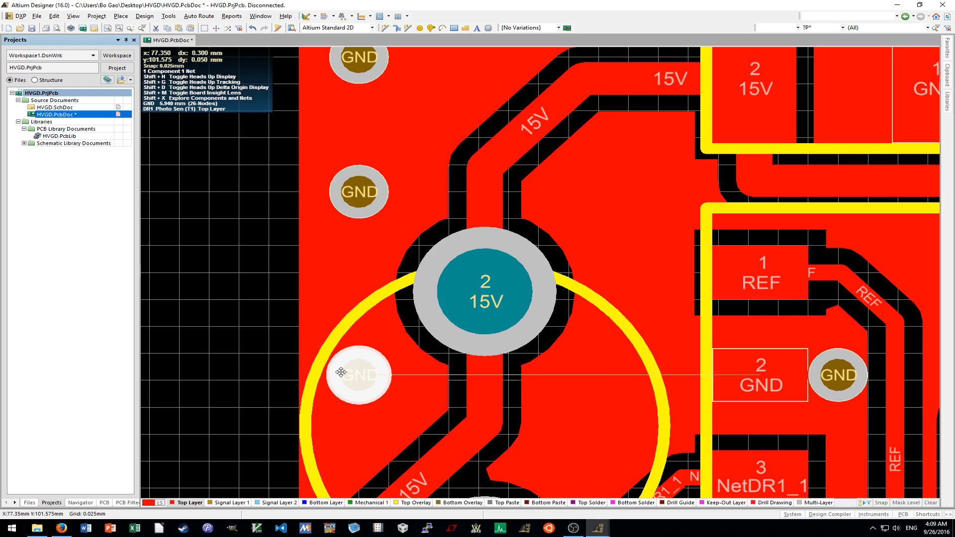
{"action": "left_click", "coordinate": [272, 285]}
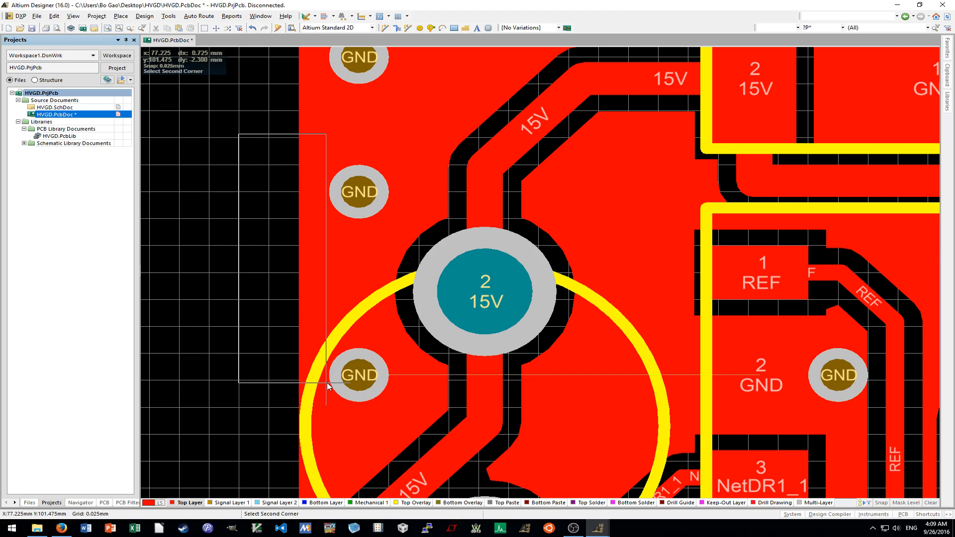
Examine the GND pour coverage around the pads, traces and vias across the whole circuit block.
{"action": "scroll", "coordinate": [227, 350], "scroll_direction": "down", "scroll_amount": 5, "text": "ctrl"}
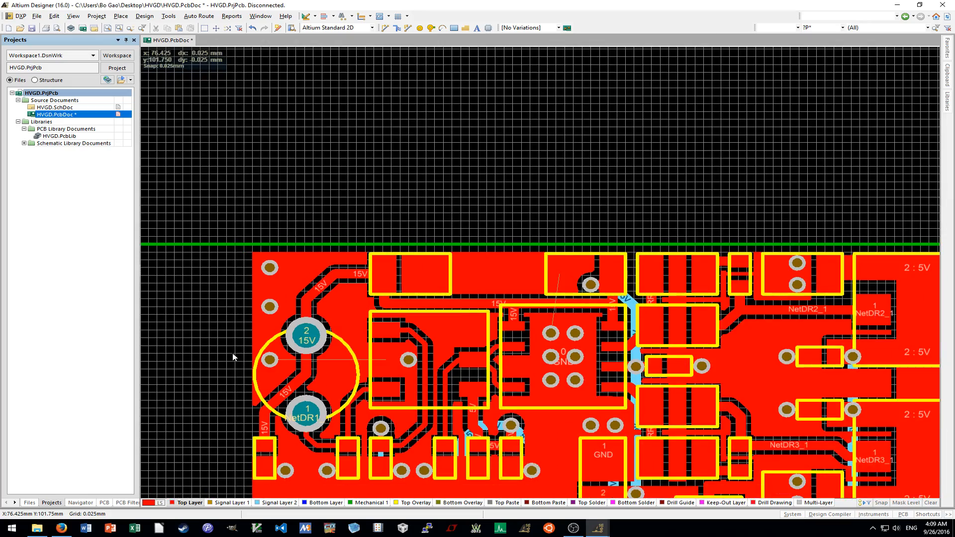
{"action": "scroll", "coordinate": [239, 356], "scroll_direction": "down", "scroll_amount": 2}
{"action": "scroll", "coordinate": [238, 356], "scroll_direction": "up", "scroll_amount": 3, "text": "ctrl"}
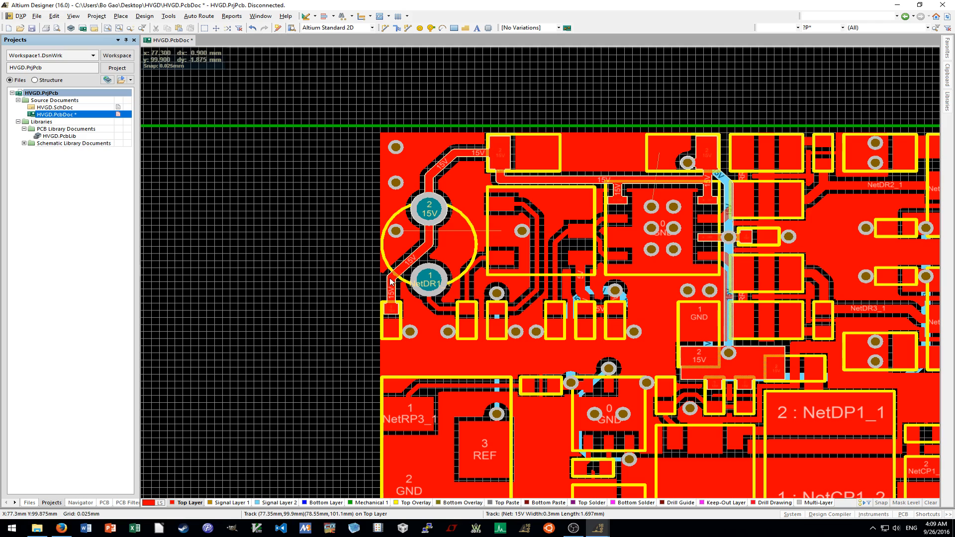
{"action": "scroll", "coordinate": [433, 262], "scroll_direction": "down", "scroll_amount": 3}
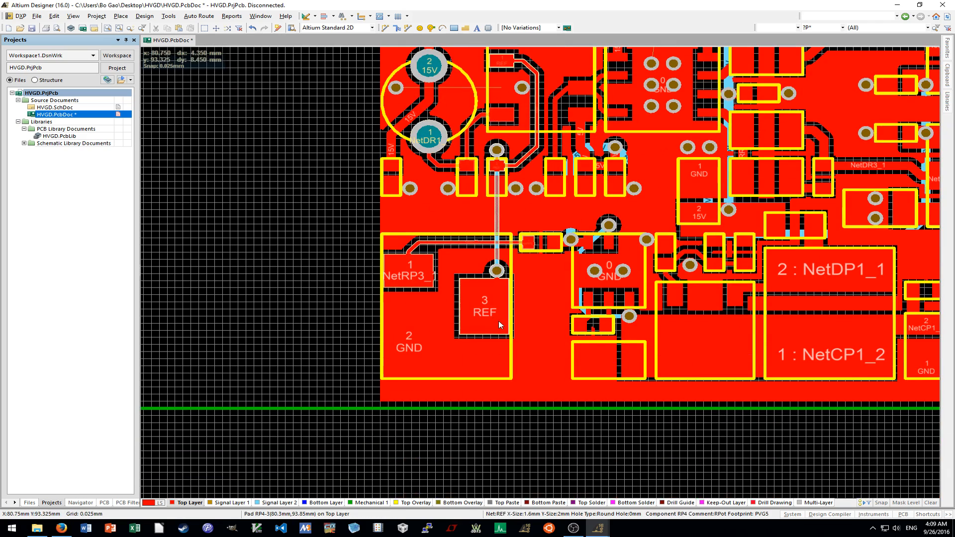
{"action": "scroll", "coordinate": [553, 422], "scroll_direction": "down", "scroll_amount": 2, "text": "ctrl"}
{"action": "scroll", "coordinate": [554, 426], "scroll_direction": "down", "scroll_amount": 3, "text": "shift"}
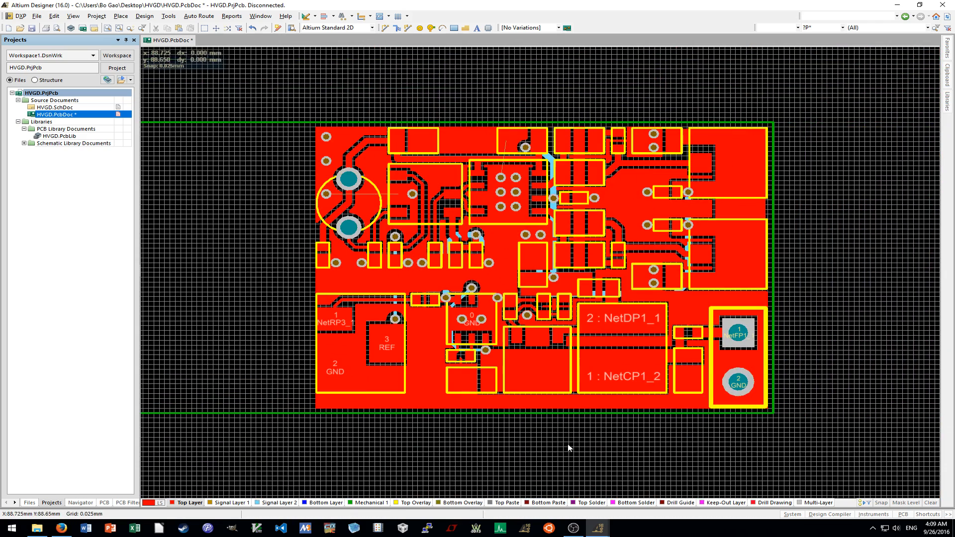
{"action": "scroll", "coordinate": [570, 447], "scroll_direction": "down", "scroll_amount": 1, "text": "ctrl"}
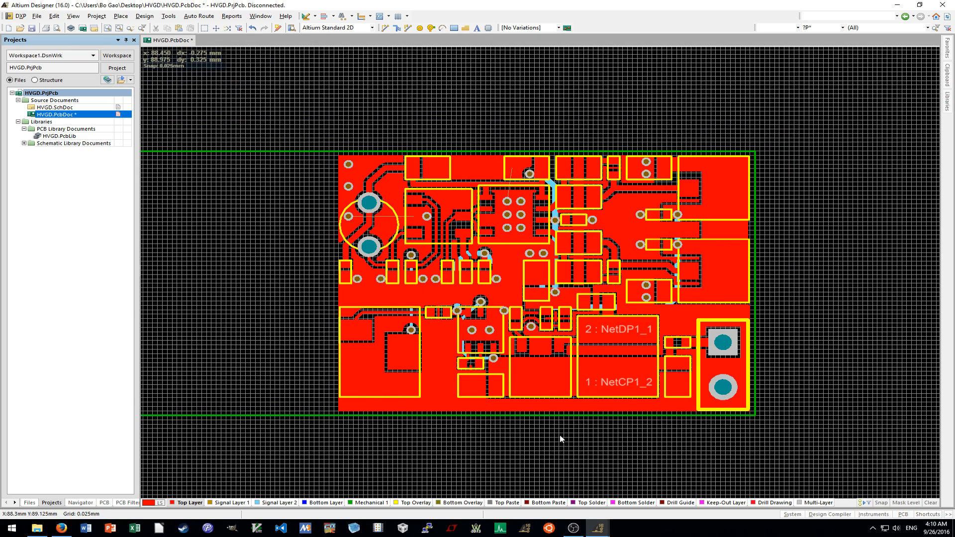
{"action": "scroll", "coordinate": [559, 435], "scroll_direction": "up", "scroll_amount": 1}
{"action": "scroll", "coordinate": [563, 437], "scroll_direction": "down", "scroll_amount": 1}
Place two vias beside the GND pad of the capacitor above the driver IC, and move the upper one between that capacitor's pads.
{"action": "scroll", "coordinate": [494, 186], "scroll_direction": "up", "scroll_amount": 5, "text": "ctrl"}
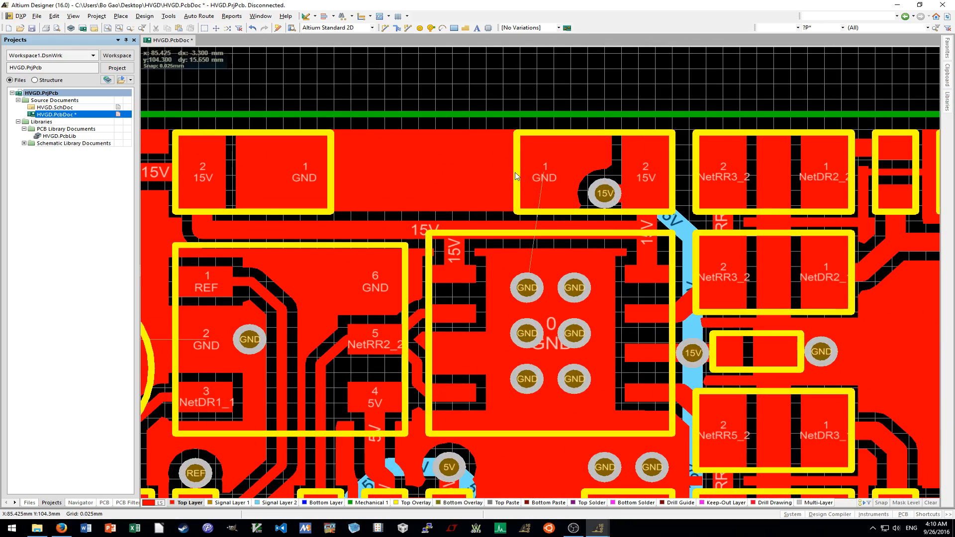
{"action": "key", "text": "p"}
{"action": "key", "text": "v"}
{"action": "scroll", "coordinate": [485, 155], "scroll_direction": "up", "scroll_amount": 6, "text": "ctrl"}
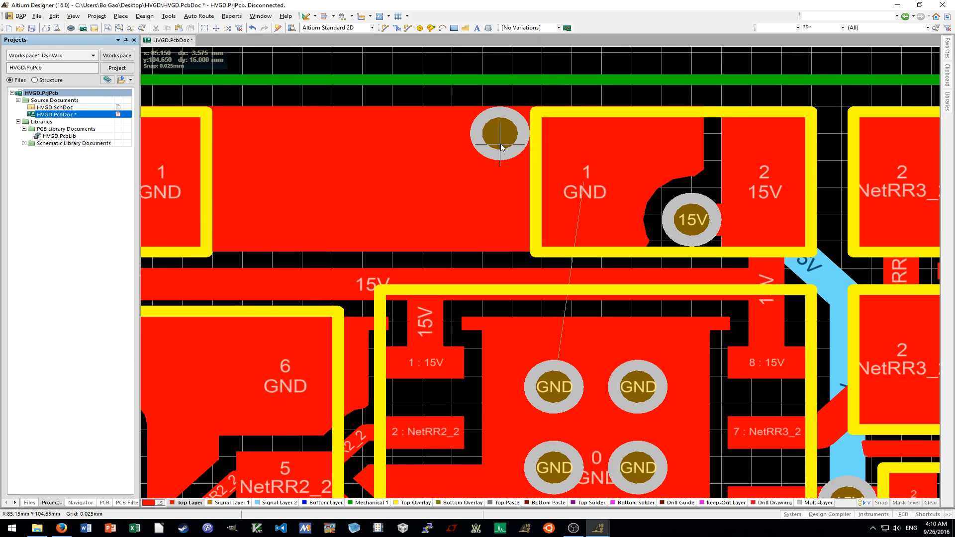
{"action": "left_click", "coordinate": [500, 133]}
{"action": "left_click", "coordinate": [521, 218]}
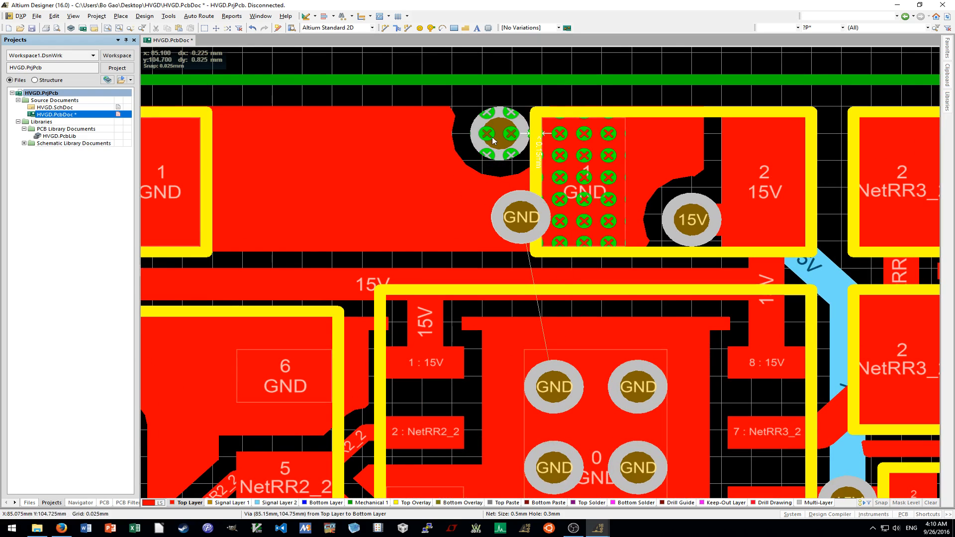
{"action": "right_click", "coordinate": [493, 141]}
{"action": "left_click_drag", "start_coordinate": [497, 136], "coordinate": [590, 150]}
{"action": "scroll", "coordinate": [532, 216], "scroll_direction": "down", "scroll_amount": 2, "text": "ctrl"}
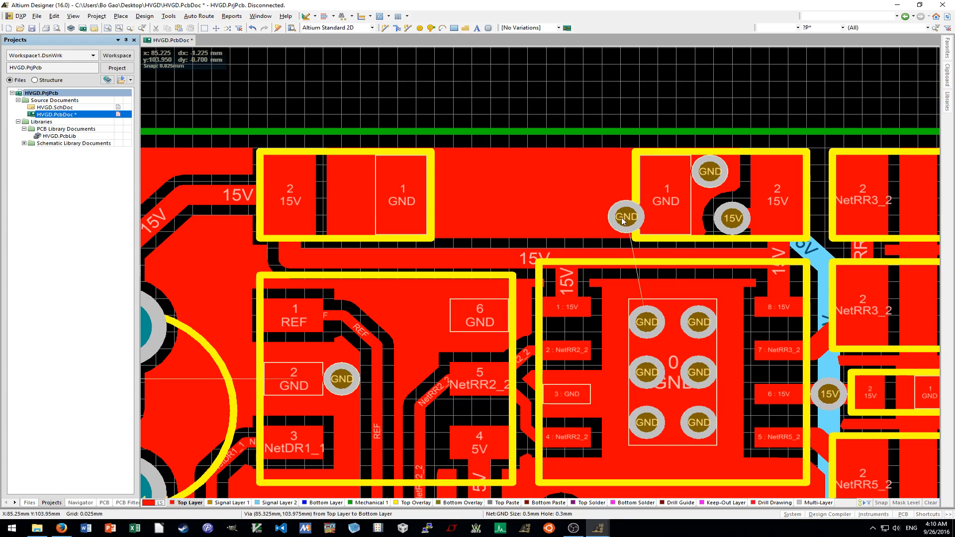
Move the other GND via between the pads of the left 15V capacitor and place another via below it at X 81.7, Y 103.95 mm.
{"action": "left_click_drag", "start_coordinate": [621, 219], "coordinate": [358, 172]}
{"action": "key", "text": "p"}
{"action": "key", "text": "v"}
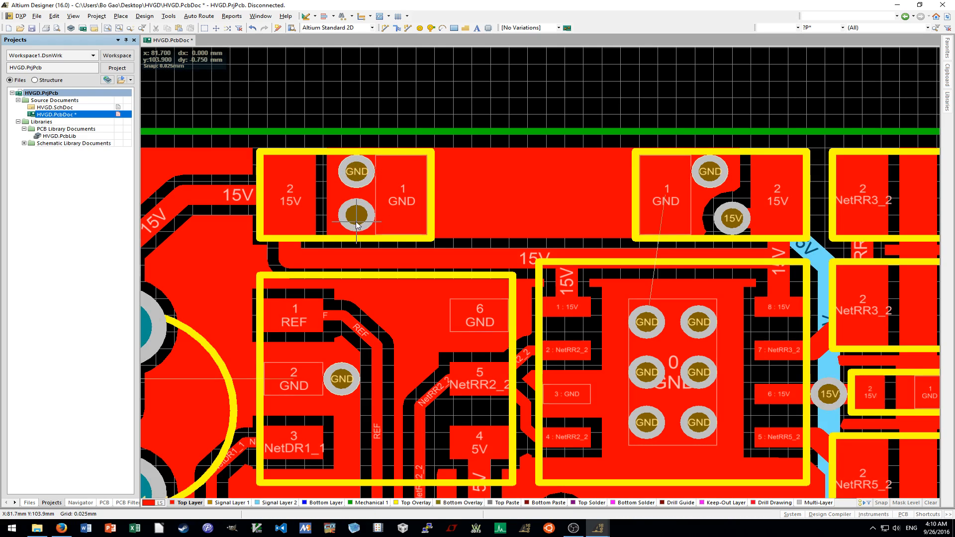
{"action": "scroll", "coordinate": [366, 224], "scroll_direction": "up", "scroll_amount": 4, "text": "ctrl"}
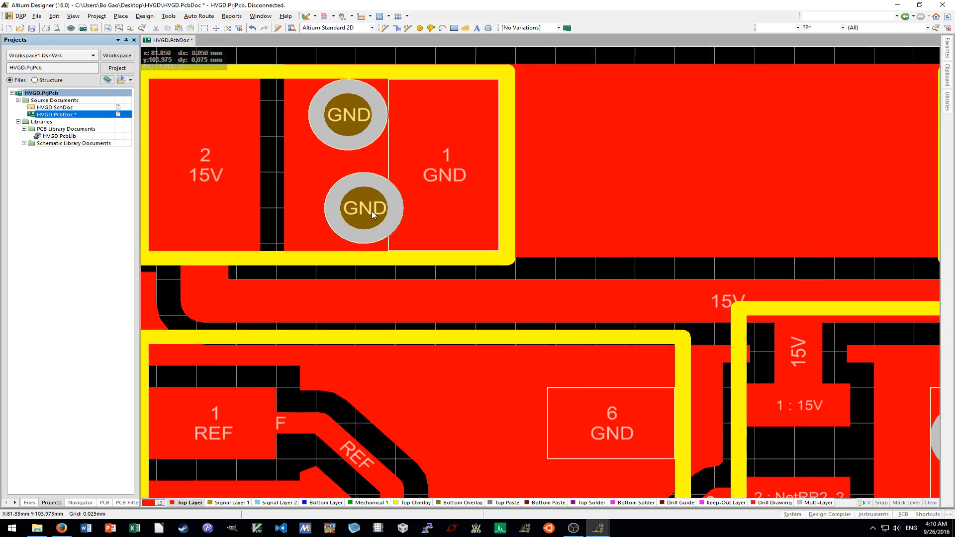
{"action": "left_click", "coordinate": [340, 216]}
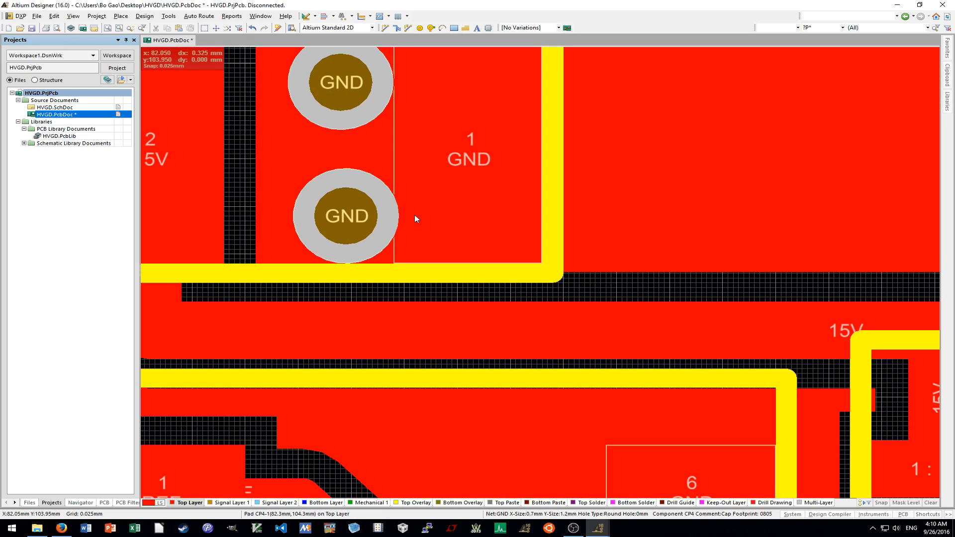
{"action": "key", "text": "Escape"}
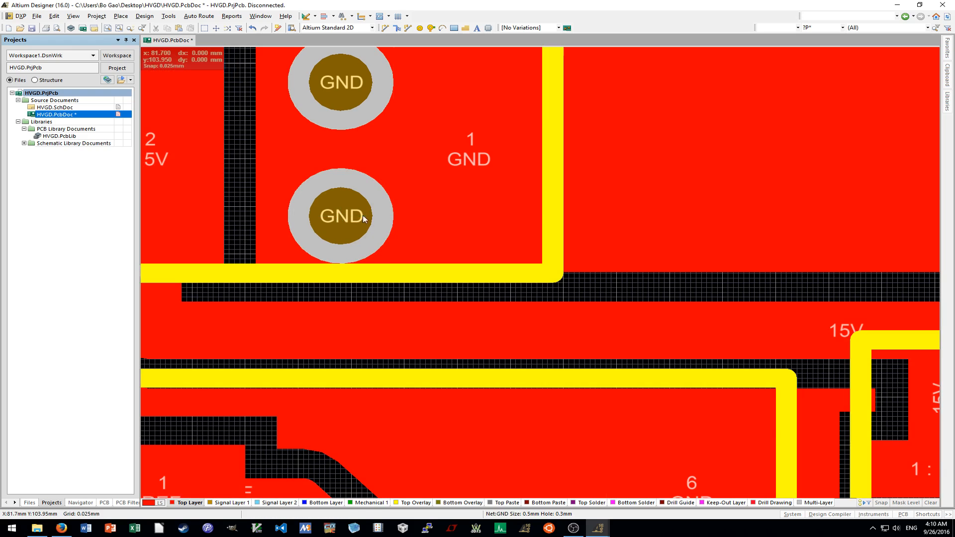
{"action": "scroll", "coordinate": [416, 210], "scroll_direction": "down", "scroll_amount": 4, "text": "ctrl"}
{"action": "scroll", "coordinate": [416, 210], "scroll_direction": "right", "scroll_amount": 1, "text": "shift"}
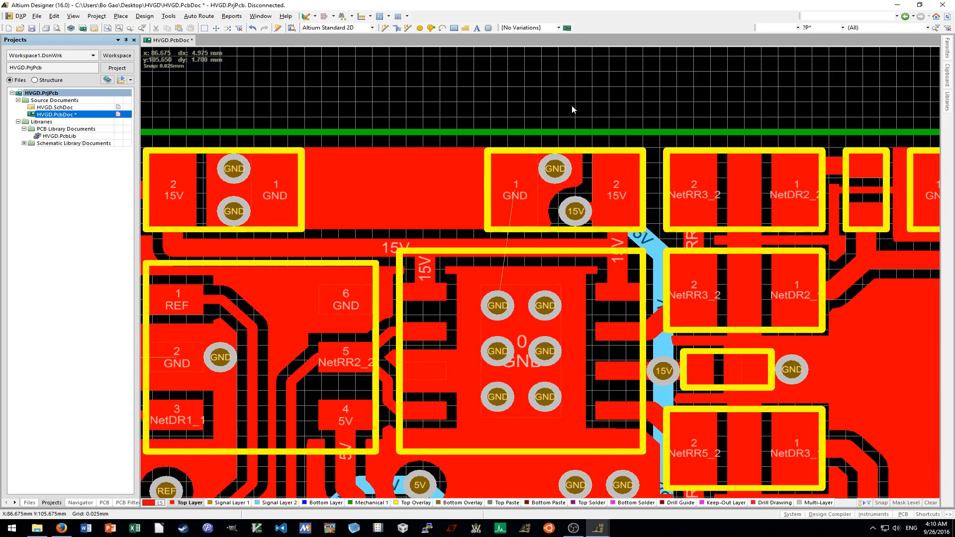
Place a GND via beside the GND pad of the 15V capacitor above the driver IC, near the pad's lower end.
{"action": "scroll", "coordinate": [425, 204], "scroll_direction": "right", "scroll_amount": 2, "text": "shift"}
{"action": "scroll", "coordinate": [430, 198], "scroll_direction": "left", "scroll_amount": 2, "text": "shift"}
{"action": "key", "text": "p"}
{"action": "key", "text": "v"}
{"action": "scroll", "coordinate": [443, 193], "scroll_direction": "up", "scroll_amount": 2, "text": "ctrl"}
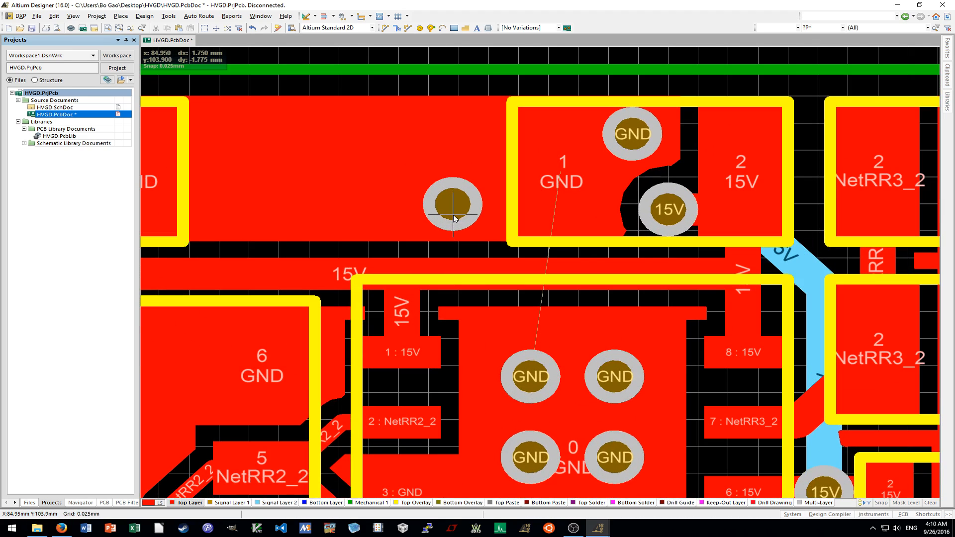
{"action": "scroll", "coordinate": [480, 222], "scroll_direction": "up", "scroll_amount": 1, "text": "ctrl"}
{"action": "left_click", "coordinate": [496, 214]}
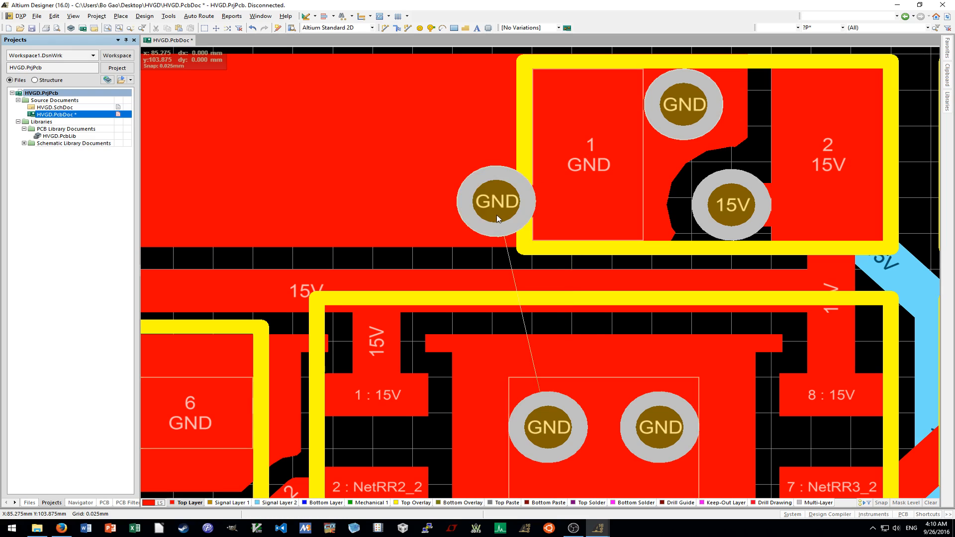
Shift the new via clear of the capacitor outline and move the GND via between that capacitor's pads to directly above it.
{"action": "scroll", "coordinate": [496, 217], "scroll_direction": "up", "scroll_amount": 1, "text": "ctrl"}
{"action": "left_click_drag", "start_coordinate": [494, 204], "coordinate": [470, 211]}
{"action": "scroll", "coordinate": [470, 210], "scroll_direction": "up", "scroll_amount": 3}
{"action": "left_click_drag", "start_coordinate": [754, 209], "coordinate": [478, 193]}
Move the two GND vias between the left 15V capacitor's pads to a vertical pair just outside its GND pad.
{"action": "scroll", "coordinate": [480, 199], "scroll_direction": "down", "scroll_amount": 5, "text": "ctrl"}
{"action": "scroll", "coordinate": [506, 148], "scroll_direction": "down", "scroll_amount": 2, "text": "ctrl"}
{"action": "scroll", "coordinate": [481, 169], "scroll_direction": "up", "scroll_amount": 5, "text": "ctrl"}
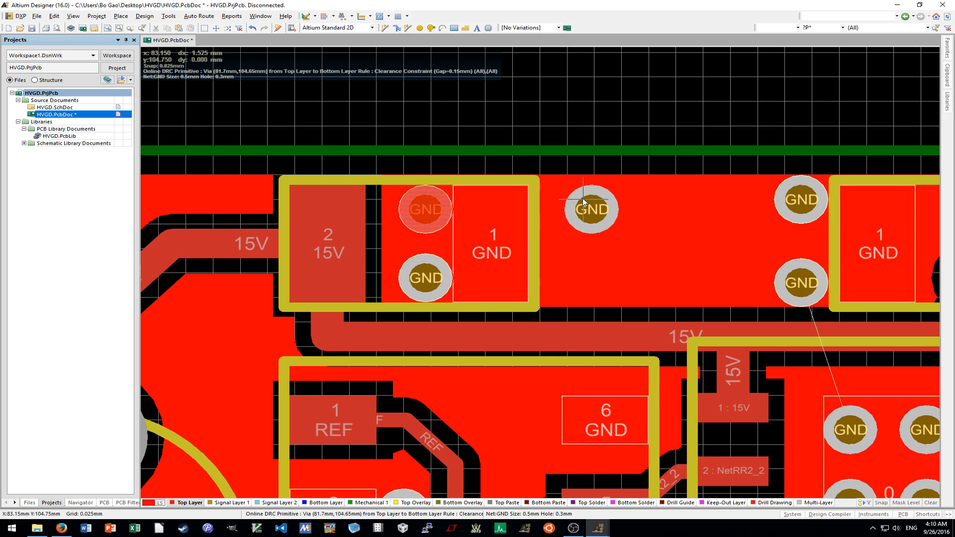
{"action": "mouse_move", "coordinate": [585, 202]}
{"action": "left_mouse_down"}
{"action": "mouse_move", "coordinate": [558, 192]}
{"action": "mouse_move", "coordinate": [565, 281]}
{"action": "left_mouse_up"}
{"action": "scroll", "coordinate": [564, 280], "scroll_direction": "down", "scroll_amount": 4, "text": "ctrl"}
Place a copied GND via directly beside GND pad 6 of the comparator, inside the component outline.
{"action": "scroll", "coordinate": [518, 219], "scroll_direction": "down", "scroll_amount": 1, "text": "shift"}
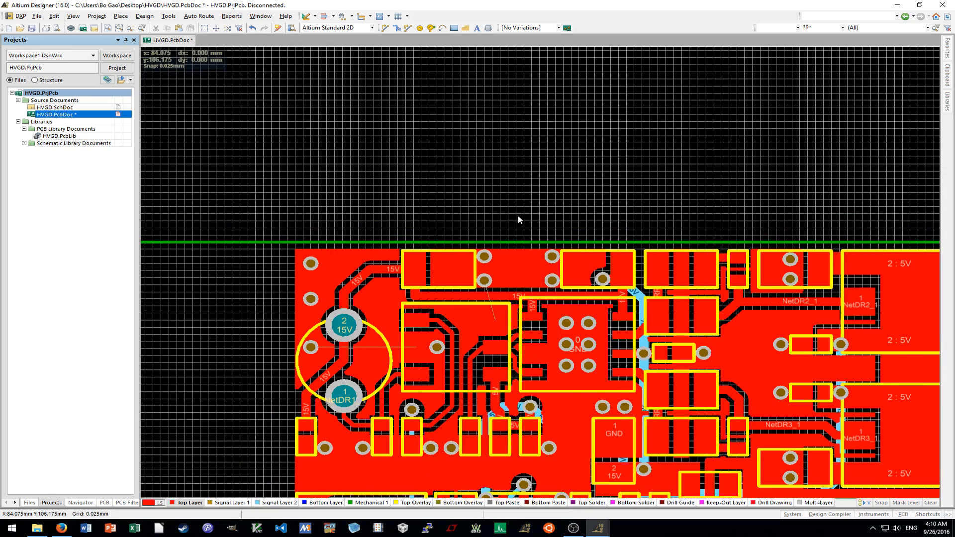
{"action": "scroll", "coordinate": [518, 217], "scroll_direction": "down", "scroll_amount": 1}
{"action": "scroll", "coordinate": [517, 217], "scroll_direction": "up", "scroll_amount": 1, "text": "ctrl"}
{"action": "scroll", "coordinate": [517, 217], "scroll_direction": "down", "scroll_amount": 1, "text": "ctrl"}
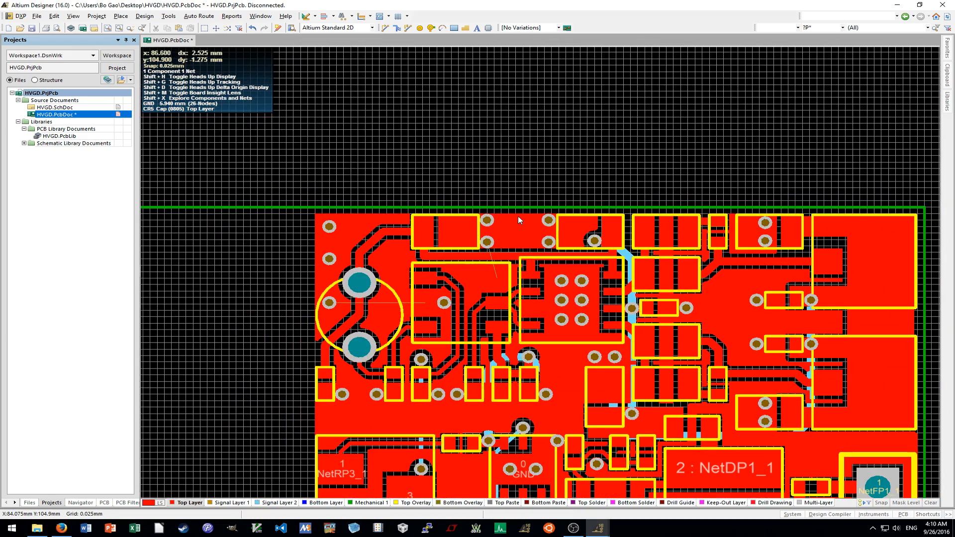
{"action": "scroll", "coordinate": [514, 225], "scroll_direction": "up", "scroll_amount": 2, "text": "ctrl"}
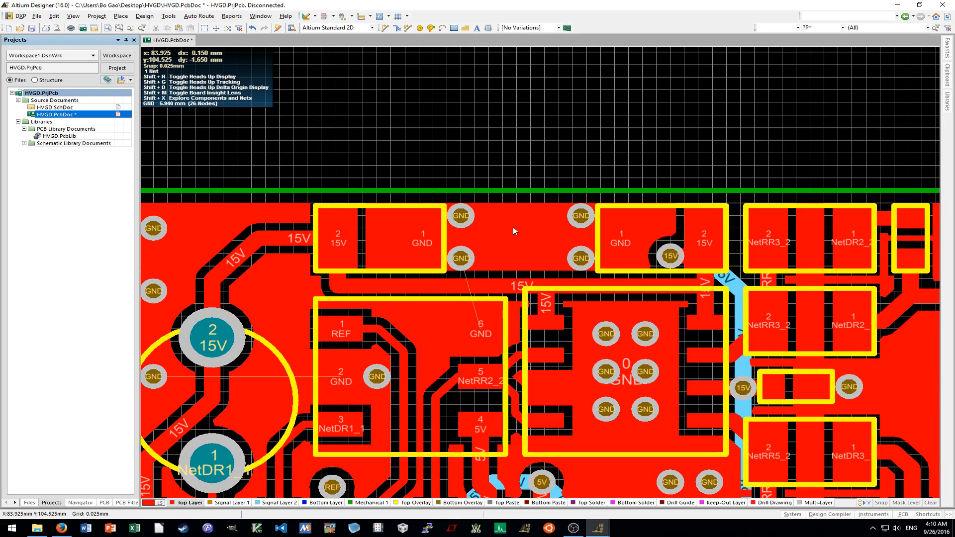
{"action": "scroll", "coordinate": [513, 228], "scroll_direction": "down", "scroll_amount": 1, "text": "ctrl"}
{"action": "scroll", "coordinate": [513, 229], "scroll_direction": "down", "scroll_amount": 1}
{"action": "scroll", "coordinate": [513, 246], "scroll_direction": "up", "scroll_amount": 1, "text": "shift"}
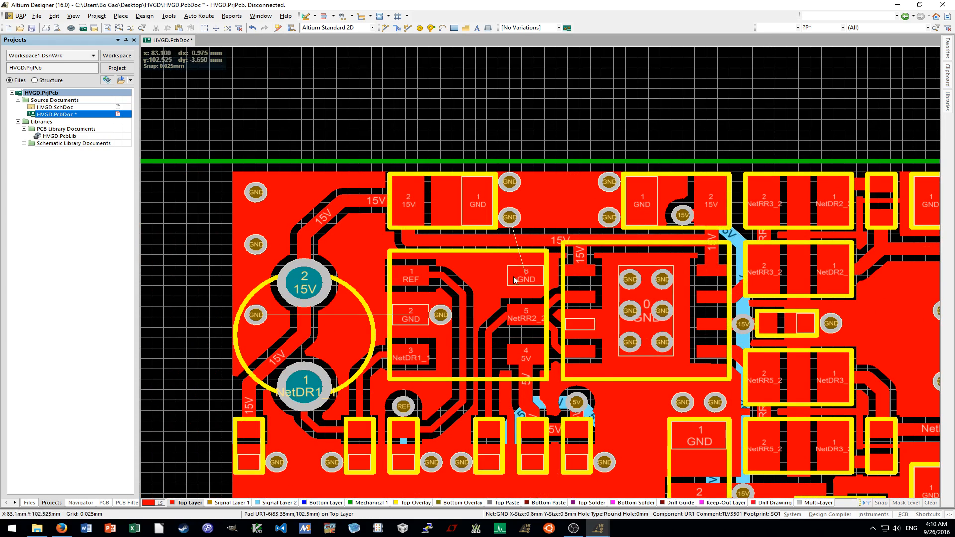
{"action": "key", "text": "ctrl+v"}
{"action": "scroll", "coordinate": [496, 281], "scroll_direction": "up", "scroll_amount": 4, "text": "ctrl"}
{"action": "left_click", "coordinate": [497, 277]}
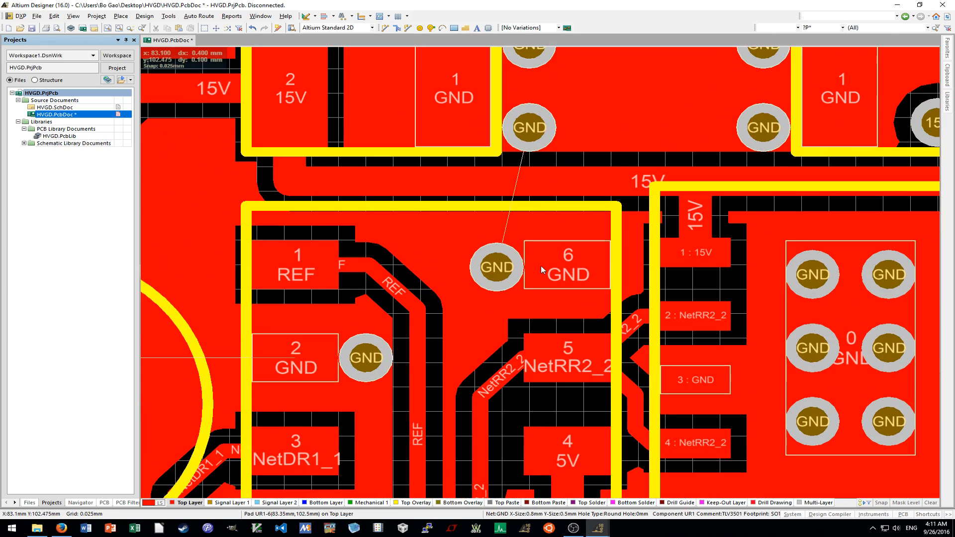
{"action": "left_click", "coordinate": [497, 266]}
Examine the GND via arrangement and top-layer pour coverage across the whole circuit block.
{"action": "scroll", "coordinate": [475, 277], "scroll_direction": "down", "scroll_amount": 1, "text": "ctrl"}
{"action": "scroll", "coordinate": [475, 277], "scroll_direction": "down", "scroll_amount": 3, "text": "ctrl"}
{"action": "left_click", "coordinate": [566, 109]}
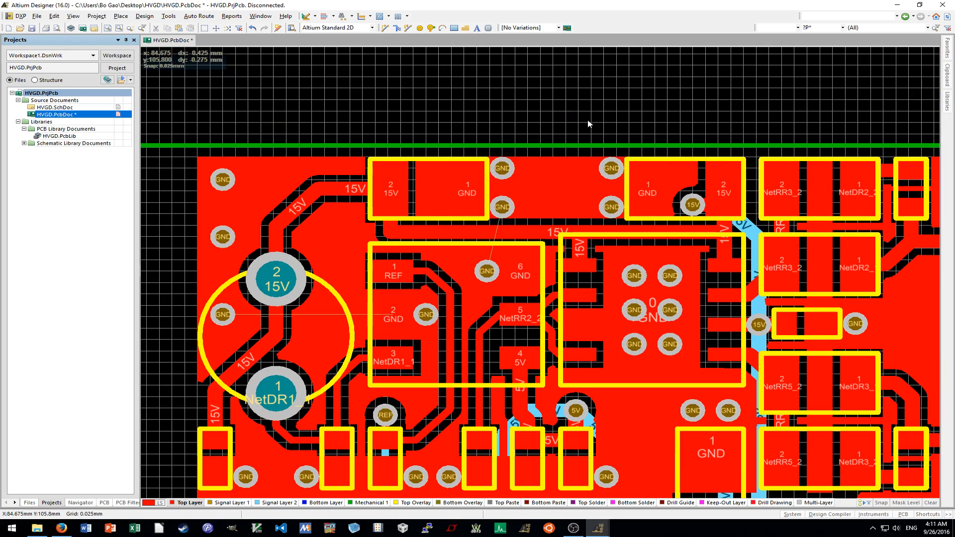
{"action": "left_click", "coordinate": [565, 194]}
{"action": "left_click", "coordinate": [575, 116]}
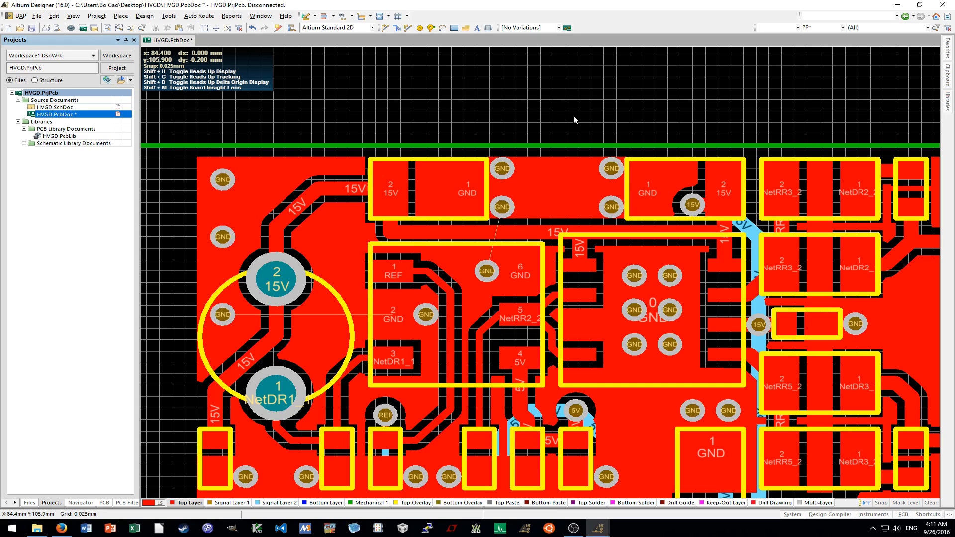
{"action": "scroll", "coordinate": [577, 122], "scroll_direction": "down", "scroll_amount": 2, "text": "ctrl"}
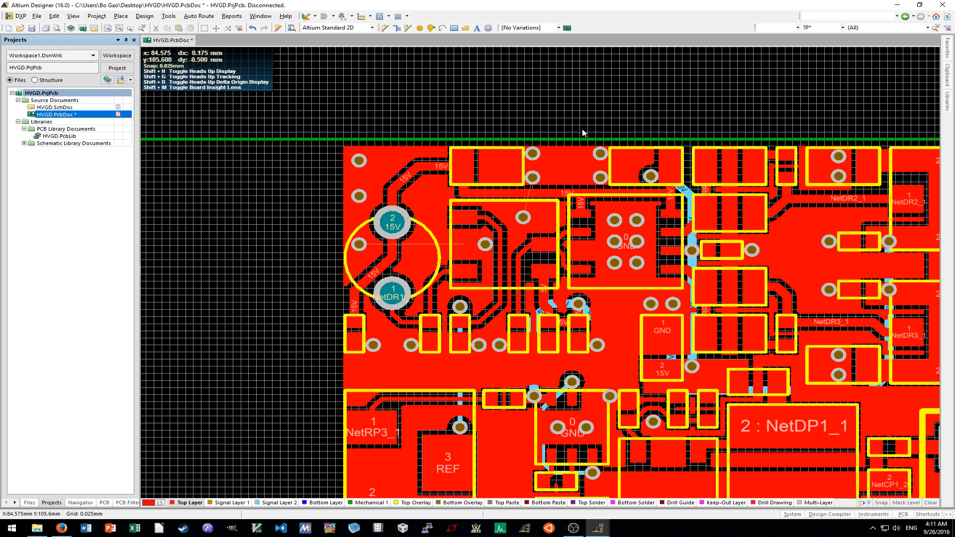
{"action": "scroll", "coordinate": [522, 157], "scroll_direction": "up", "scroll_amount": 3, "text": "ctrl"}
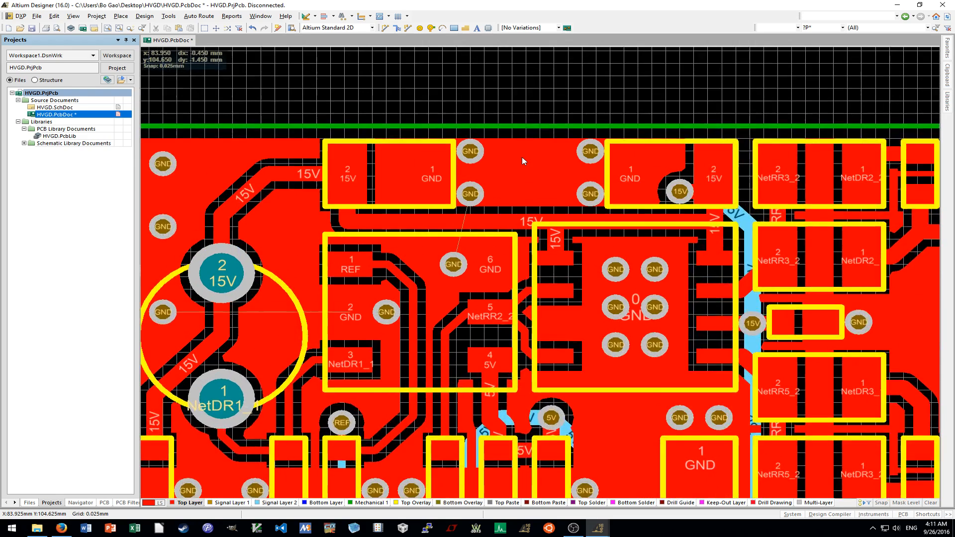
{"action": "scroll", "coordinate": [521, 160], "scroll_direction": "down", "scroll_amount": 1, "text": "ctrl"}
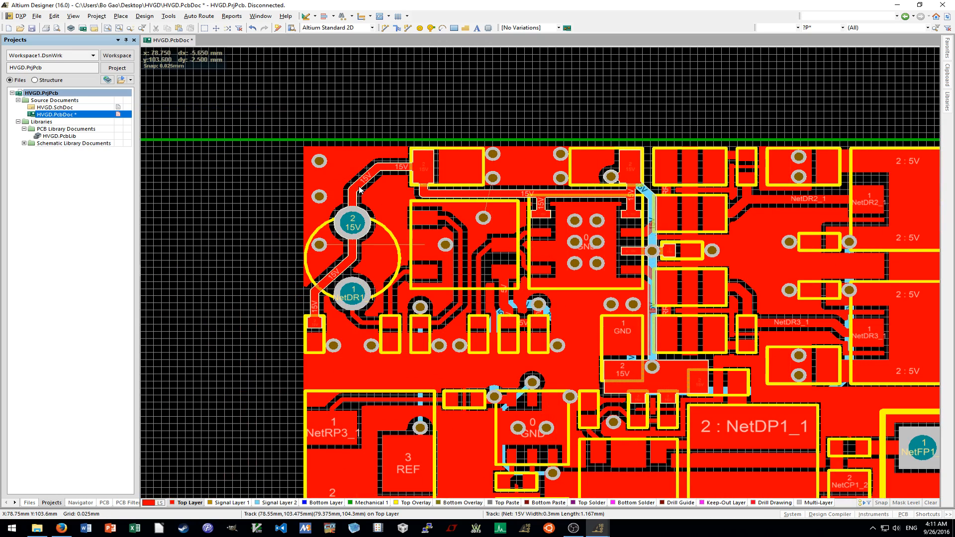
{"action": "scroll", "coordinate": [359, 188], "scroll_direction": "down", "scroll_amount": 1, "text": "ctrl"}
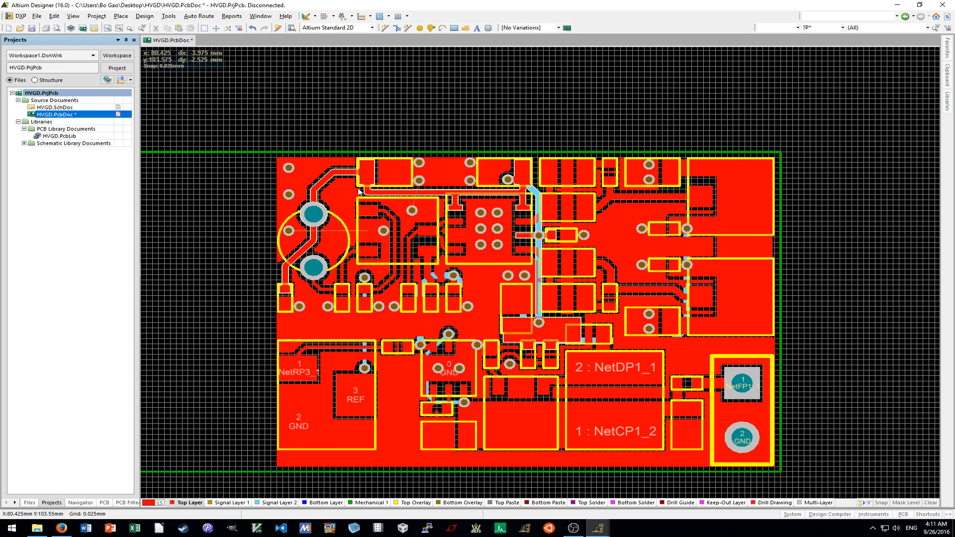
{"action": "scroll", "coordinate": [358, 189], "scroll_direction": "down", "scroll_amount": 1}
{"action": "scroll", "coordinate": [358, 189], "scroll_direction": "down", "scroll_amount": 1, "text": "shift"}
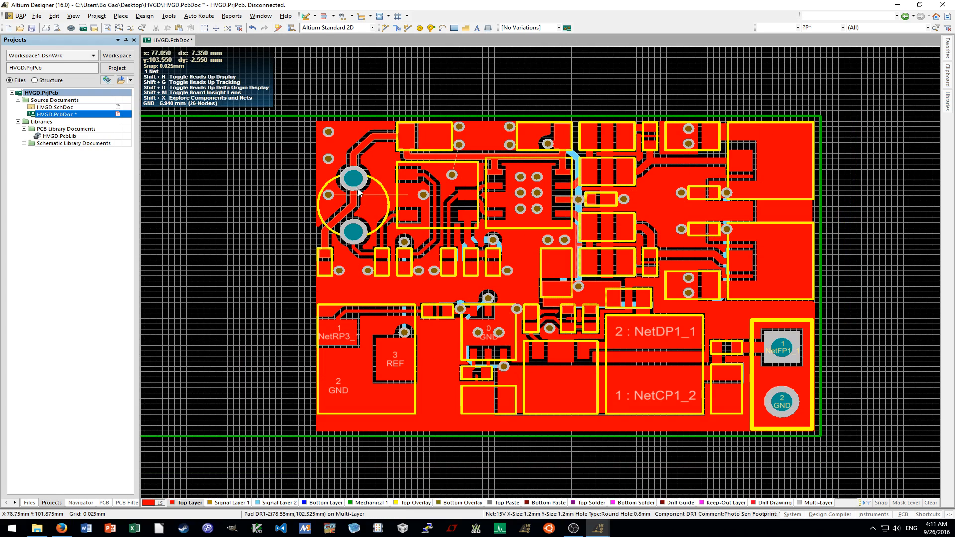
{"action": "scroll", "coordinate": [358, 188], "scroll_direction": "up", "scroll_amount": 2}
{"action": "scroll", "coordinate": [390, 201], "scroll_direction": "up", "scroll_amount": 1, "text": "shift"}
{"action": "scroll", "coordinate": [390, 201], "scroll_direction": "down", "scroll_amount": 4, "text": "ctrl"}
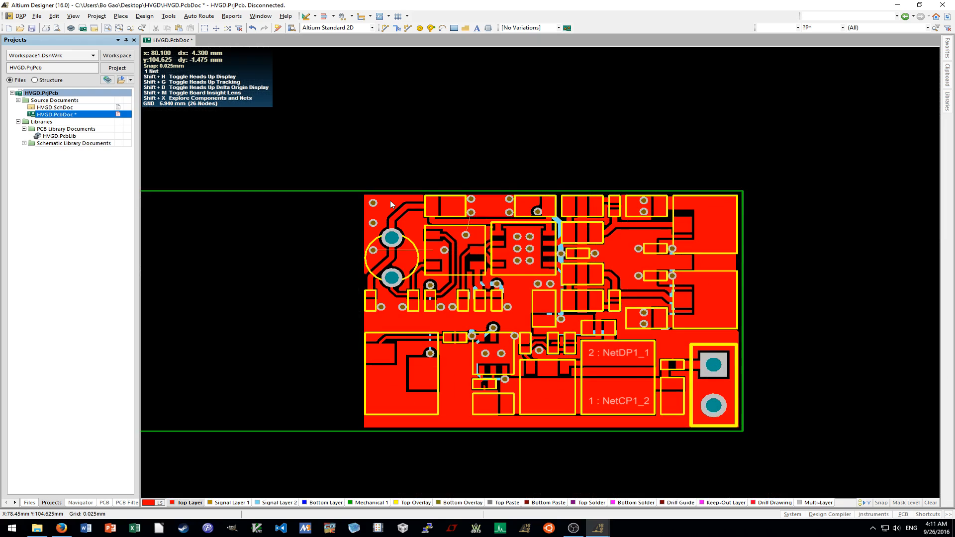
{"action": "scroll", "coordinate": [389, 201], "scroll_direction": "up", "scroll_amount": 2, "text": "shift"}
Set up a solid polygon pour named M1 GND on Signal Layer 1, connected to the GND net.
{"action": "key", "text": "KP_Add"}
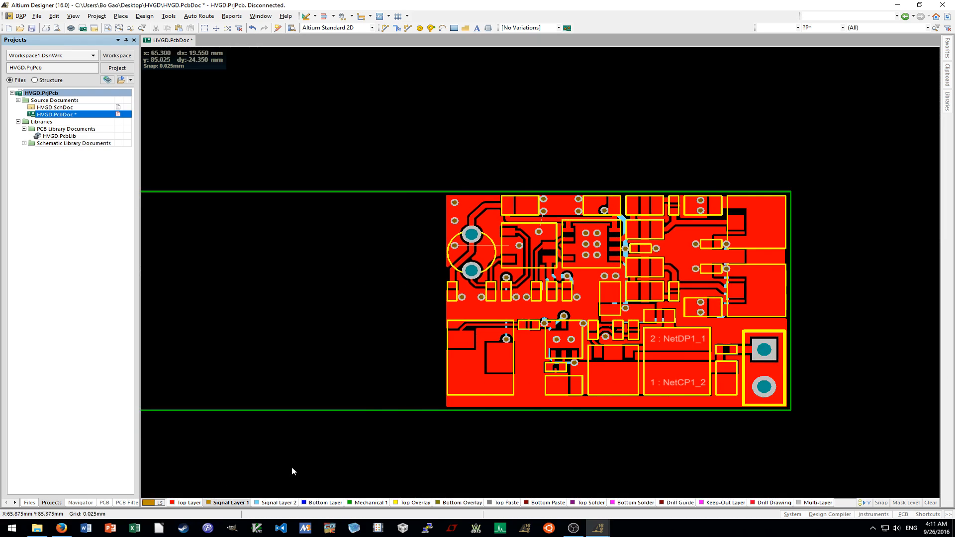
{"action": "key", "text": "p"}
{"action": "key", "text": "g"}
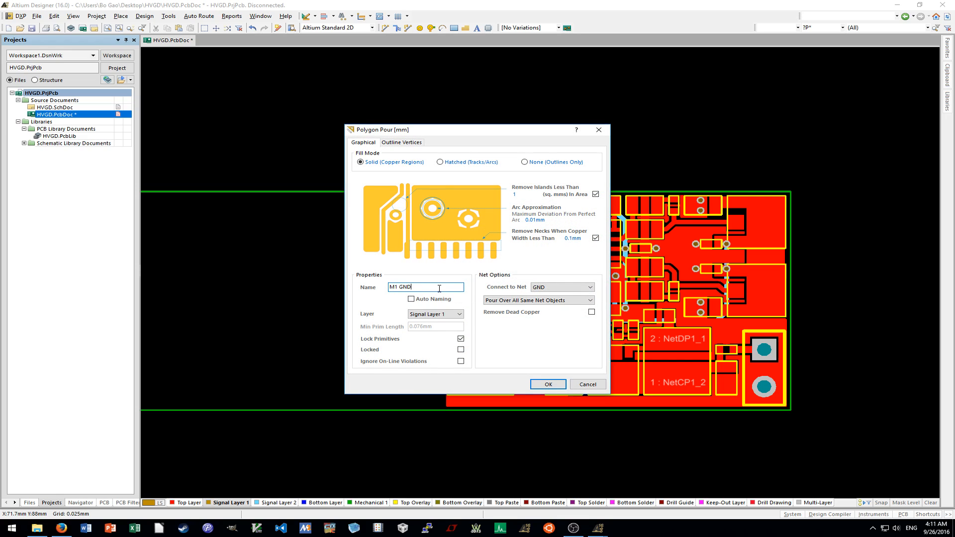
{"action": "left_click", "coordinate": [549, 385]}
Outline the M1 GND polygon as a rectangle with opposite corners at X 77, Y 105 mm and X 98, Y 90.5 mm.
{"action": "scroll", "coordinate": [445, 214], "scroll_direction": "up", "scroll_amount": 6, "text": "ctrl"}
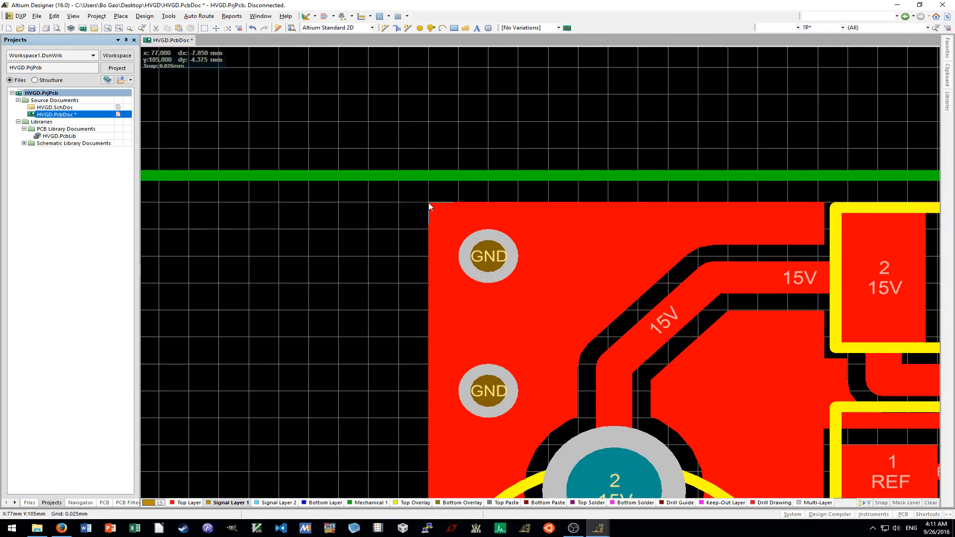
{"action": "left_click", "coordinate": [428, 202]}
{"action": "scroll", "coordinate": [458, 309], "scroll_direction": "down", "scroll_amount": 6, "text": "ctrl"}
{"action": "scroll", "coordinate": [696, 303], "scroll_direction": "up", "scroll_amount": 6, "text": "ctrl"}
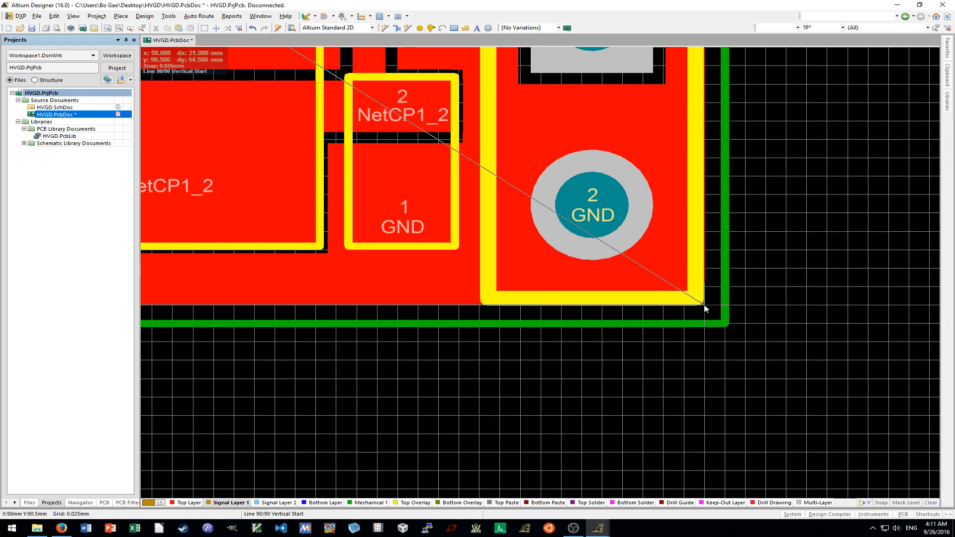
{"action": "key", "text": "space"}
{"action": "scroll", "coordinate": [704, 305], "scroll_direction": "up", "scroll_amount": 8}
{"action": "scroll", "coordinate": [703, 304], "scroll_direction": "up", "scroll_amount": 10}
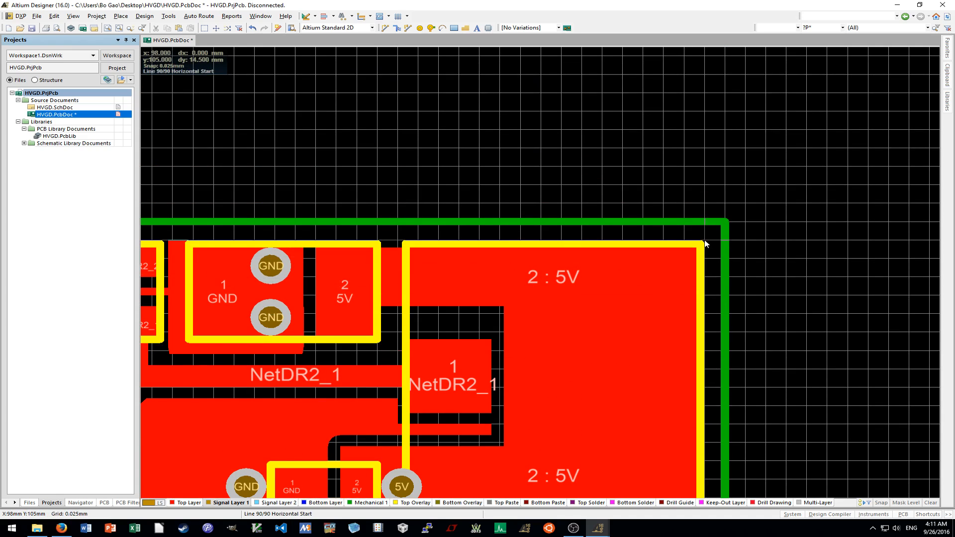
{"action": "left_click", "coordinate": [704, 241]}
{"action": "scroll", "coordinate": [783, 268], "scroll_direction": "down", "scroll_amount": 3, "text": "ctrl"}
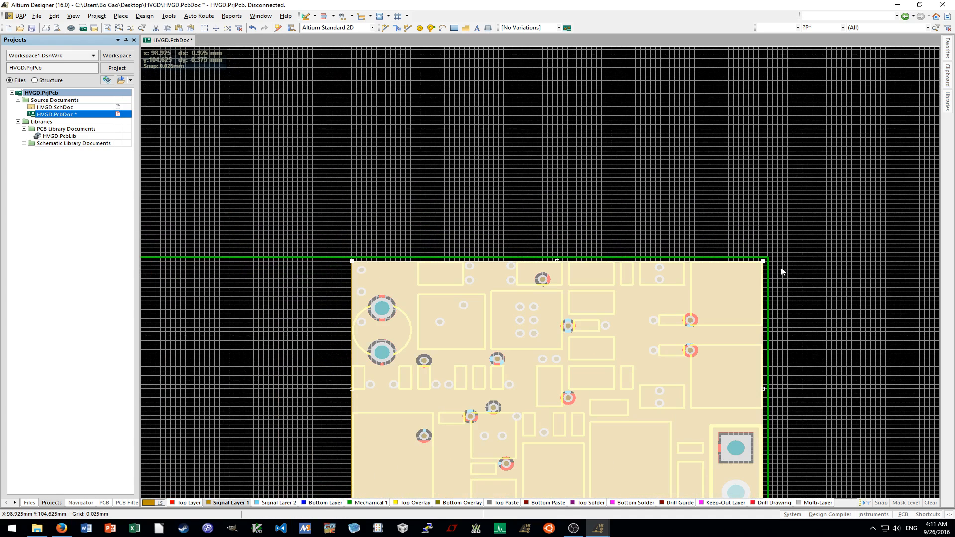
{"action": "scroll", "coordinate": [799, 284], "scroll_direction": "down", "scroll_amount": 2}
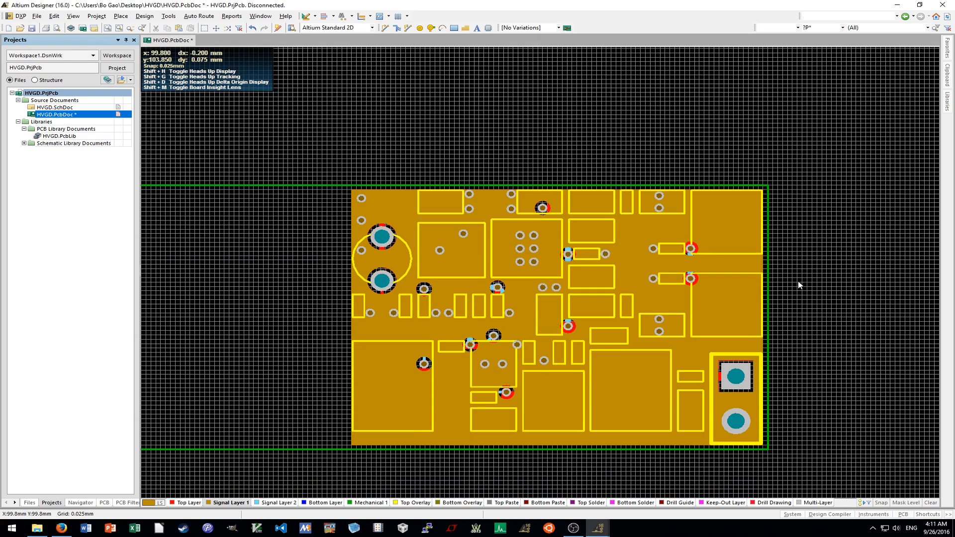
Set up a solid polygon pour on Signal Layer 2 with a name starting with M2, connected to the GND net.
{"action": "left_click", "coordinate": [263, 504]}
{"action": "key", "text": "p"}
{"action": "key", "text": "g"}
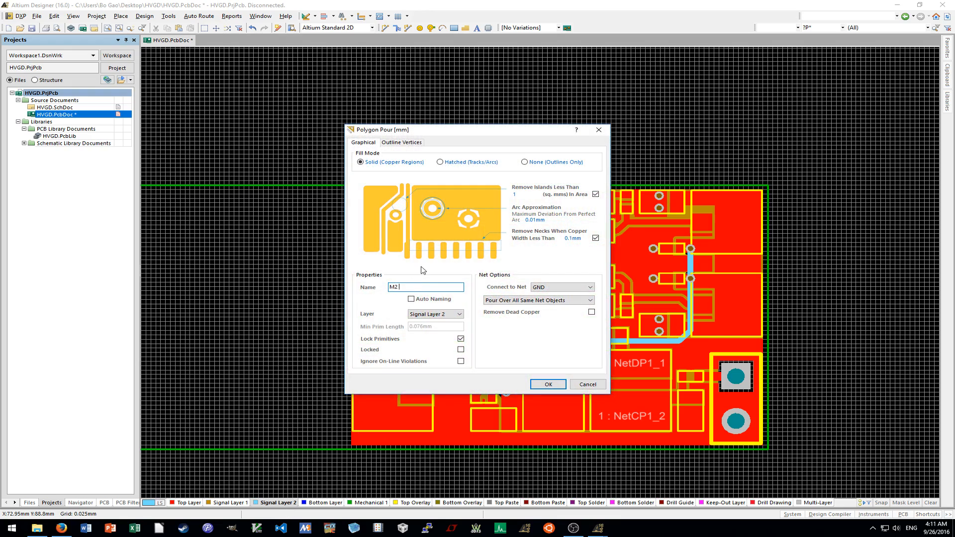
{"action": "key", "text": "Return"}
Outline the Signal Layer 2 polygon as a rectangle between X 77, Y 105 mm and X 98, Y 90.5 mm.
{"action": "scroll", "coordinate": [343, 197], "scroll_direction": "up", "scroll_amount": 5, "text": "ctrl"}
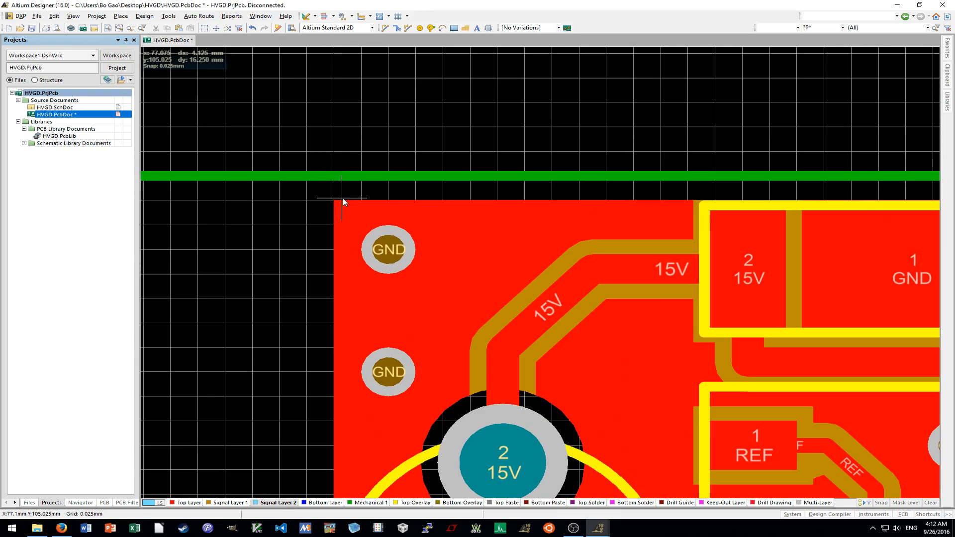
{"action": "left_click", "coordinate": [335, 201]}
{"action": "scroll", "coordinate": [334, 201], "scroll_direction": "down", "scroll_amount": 5, "text": "ctrl"}
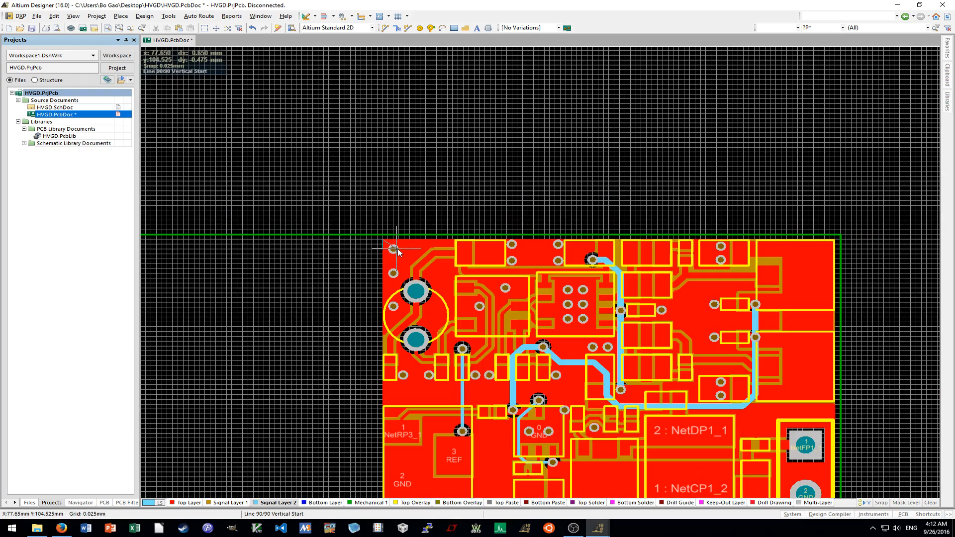
{"action": "scroll", "coordinate": [547, 348], "scroll_direction": "down", "scroll_amount": 3}
{"action": "scroll", "coordinate": [690, 422], "scroll_direction": "up", "scroll_amount": 4, "text": "ctrl"}
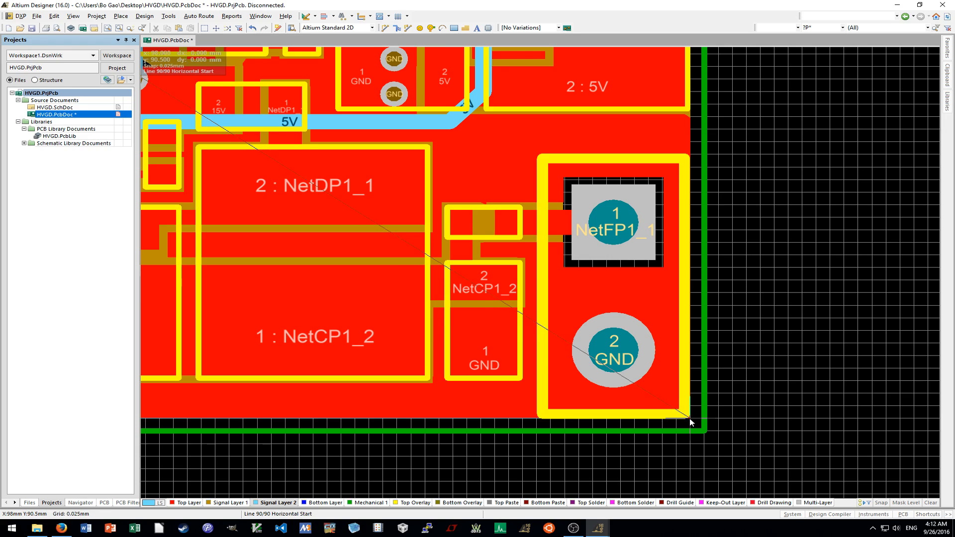
{"action": "scroll", "coordinate": [690, 422], "scroll_direction": "up", "scroll_amount": 8}
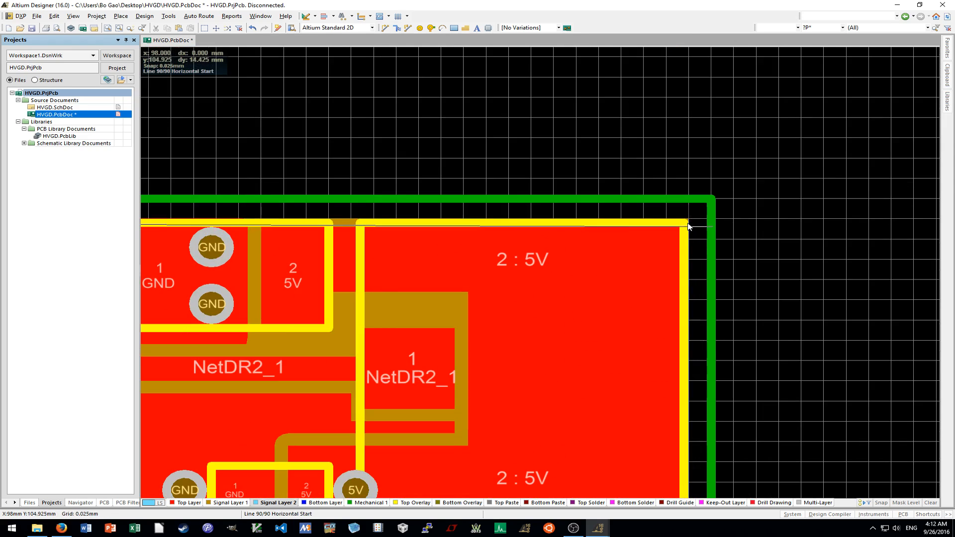
{"action": "scroll", "coordinate": [689, 224], "scroll_direction": "up", "scroll_amount": 1, "text": "ctrl"}
{"action": "left_click", "coordinate": [688, 219]}
{"action": "right_click", "coordinate": [688, 218]}
{"action": "scroll", "coordinate": [663, 300], "scroll_direction": "down", "scroll_amount": 6, "text": "ctrl"}
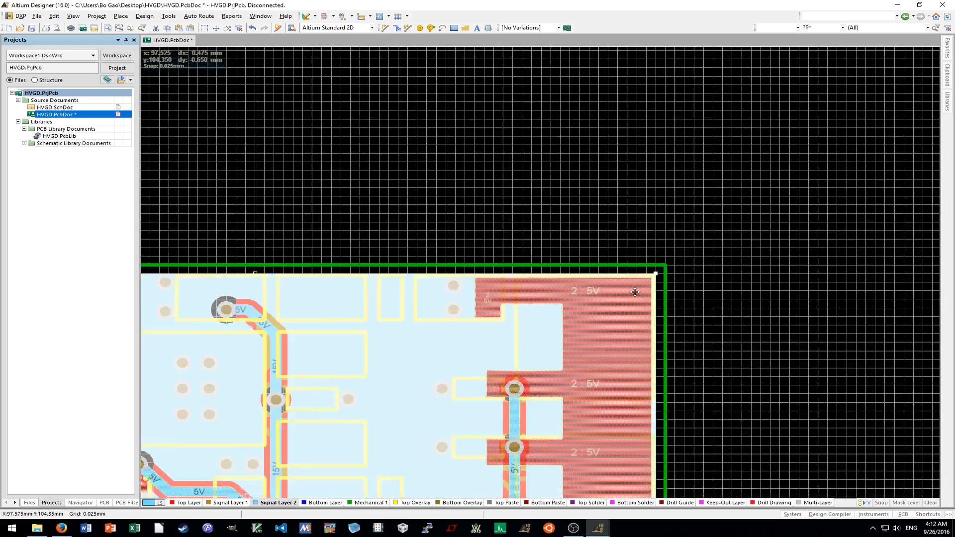
Set up a solid polygon pour named Bottom GND on the Bottom Layer, connected to the GND net.
{"action": "left_click", "coordinate": [326, 502]}
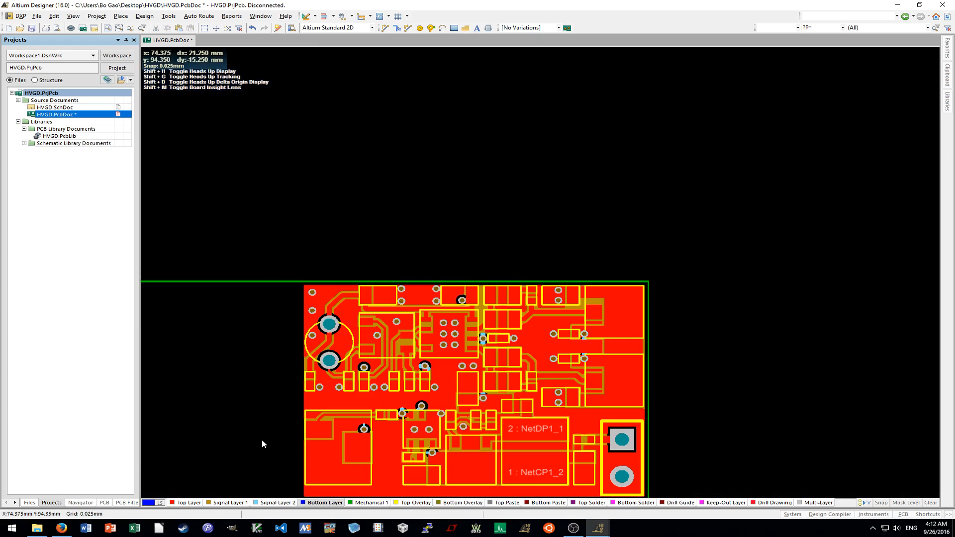
{"action": "key", "text": "p"}
{"action": "key", "text": "g"}
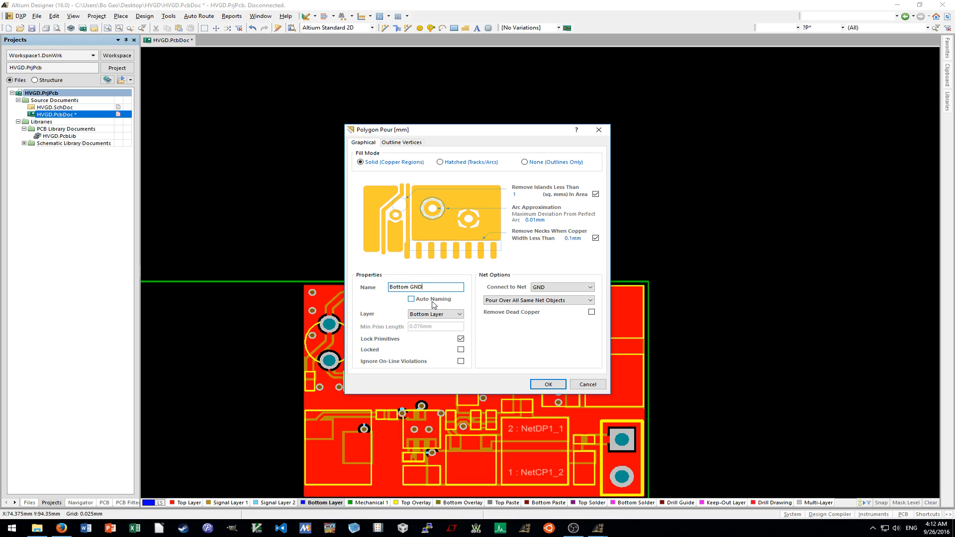
{"action": "key", "text": "Return"}
Outline the Bottom GND polygon as a rectangle with opposite corners at X 77, Y 105 mm and X 98, Y 90.5 mm.
{"action": "scroll", "coordinate": [303, 297], "scroll_direction": "up", "scroll_amount": 2, "text": "ctrl"}
{"action": "scroll", "coordinate": [303, 273], "scroll_direction": "up", "scroll_amount": 2, "text": "ctrl"}
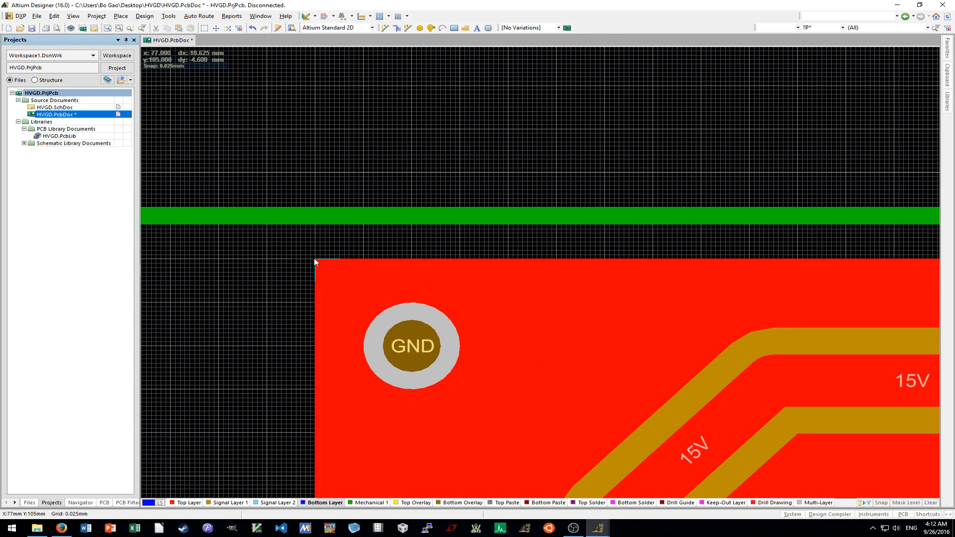
{"action": "scroll", "coordinate": [354, 326], "scroll_direction": "down", "scroll_amount": 5, "text": "ctrl"}
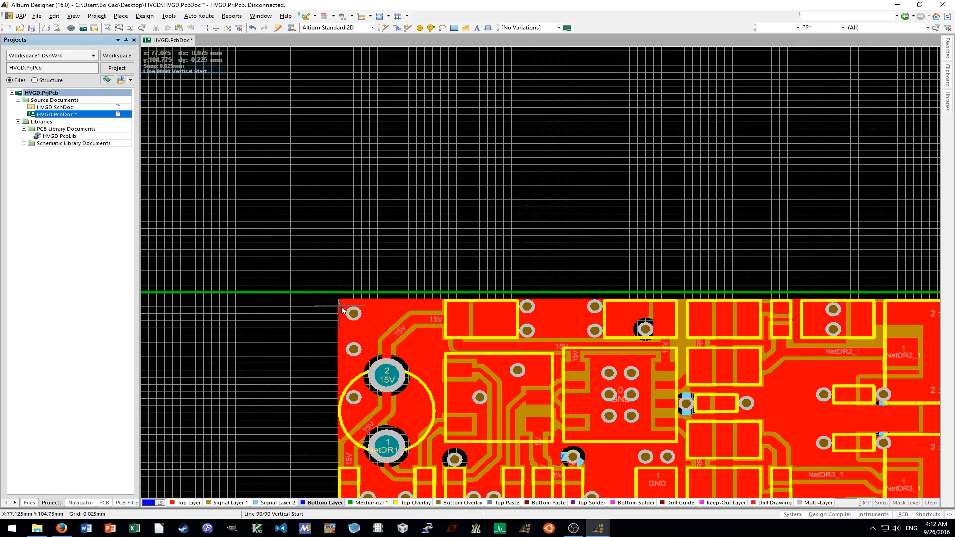
{"action": "scroll", "coordinate": [592, 315], "scroll_direction": "up", "scroll_amount": 5, "text": "ctrl"}
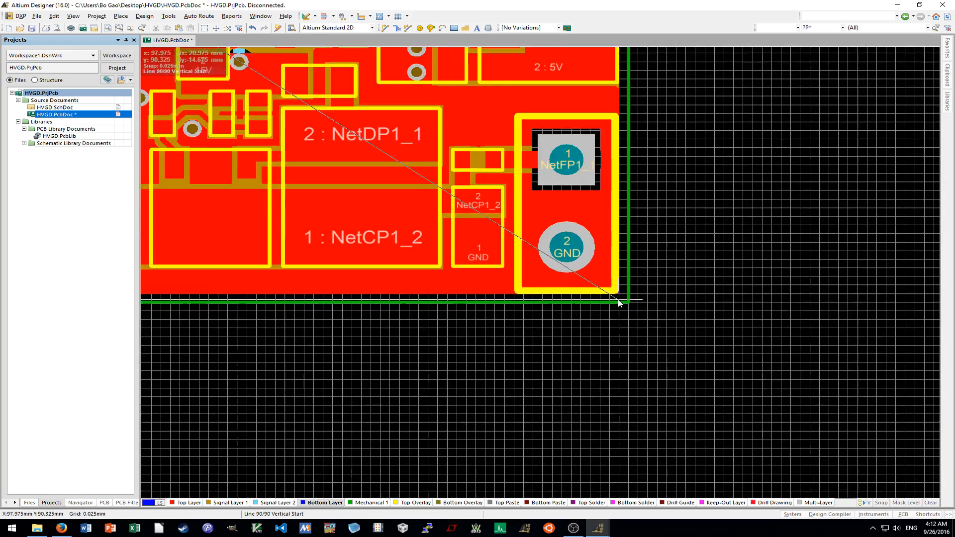
{"action": "key", "text": "space"}
{"action": "scroll", "coordinate": [622, 291], "scroll_direction": "down", "scroll_amount": 4, "text": "ctrl"}
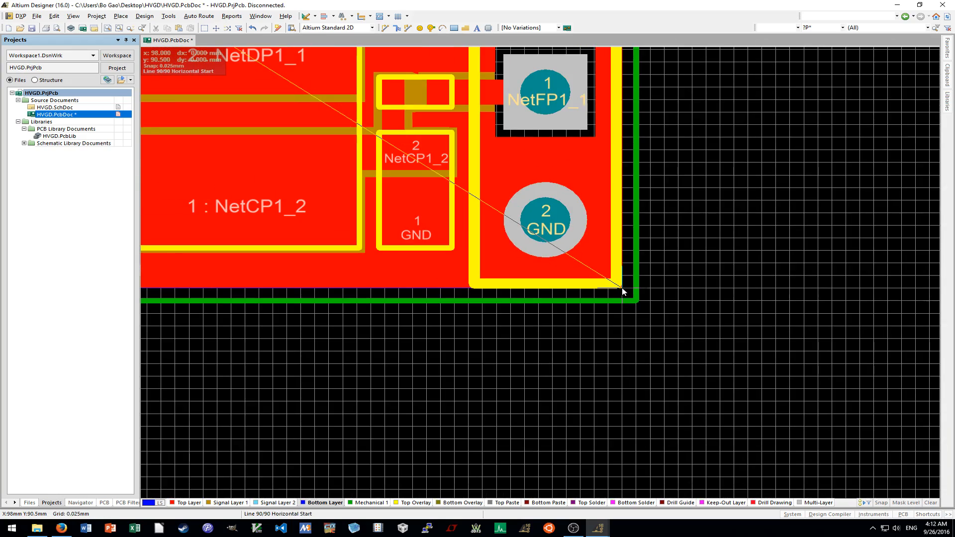
{"action": "scroll", "coordinate": [622, 291], "scroll_direction": "up", "scroll_amount": 3}
{"action": "scroll", "coordinate": [621, 287], "scroll_direction": "up", "scroll_amount": 3}
{"action": "scroll", "coordinate": [621, 267], "scroll_direction": "up", "scroll_amount": 5, "text": "ctrl"}
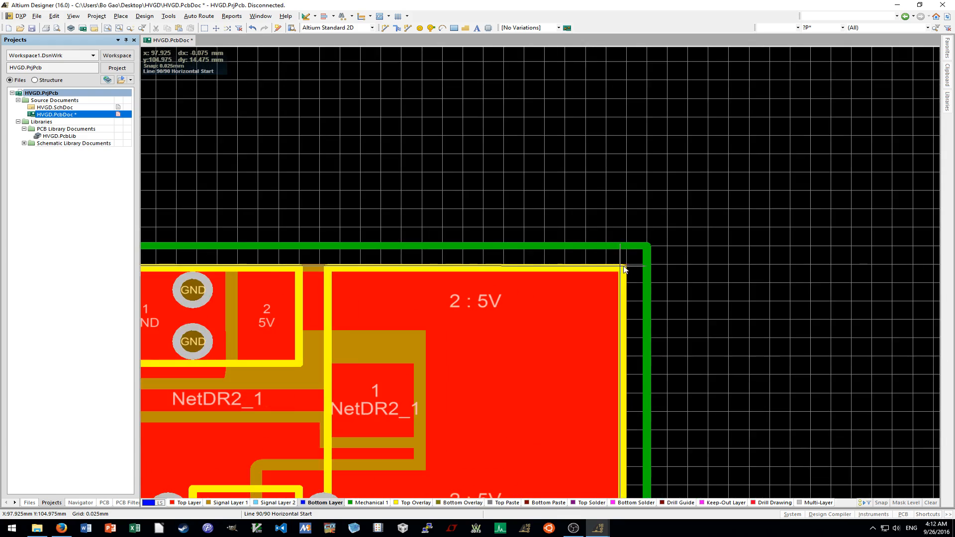
{"action": "left_click", "coordinate": [629, 264]}
{"action": "right_click", "coordinate": [629, 265]}
{"action": "left_click", "coordinate": [726, 276]}
{"action": "scroll", "coordinate": [720, 275], "scroll_direction": "down", "scroll_amount": 8, "text": "ctrl"}
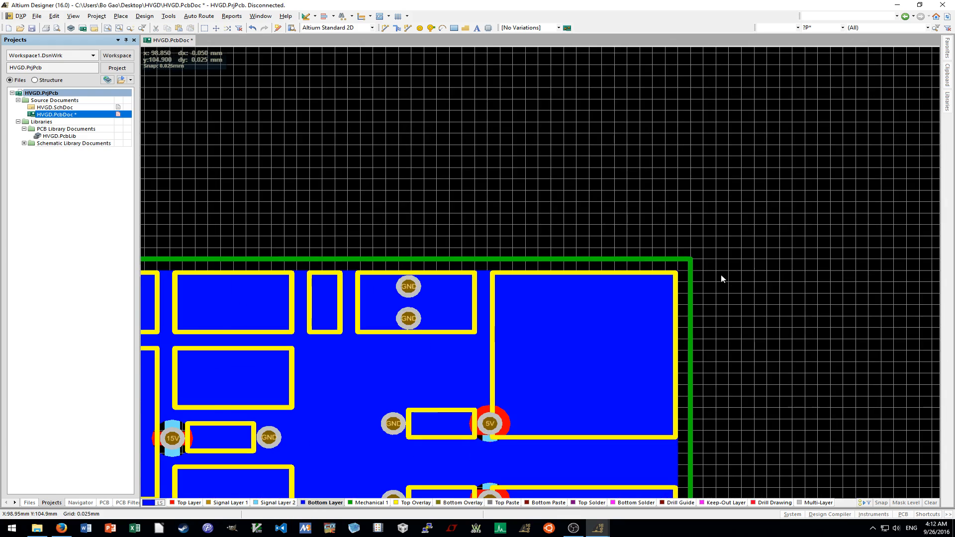
Bring Signal Layer 2 to the front and examine its GND pour over the right circuit block.
{"action": "scroll", "coordinate": [720, 274], "scroll_direction": "down", "scroll_amount": 3, "text": "shift"}
{"action": "scroll", "coordinate": [704, 287], "scroll_direction": "down", "scroll_amount": 3, "text": "ctrl"}
{"action": "scroll", "coordinate": [702, 287], "scroll_direction": "up", "scroll_amount": 1, "text": "shift"}
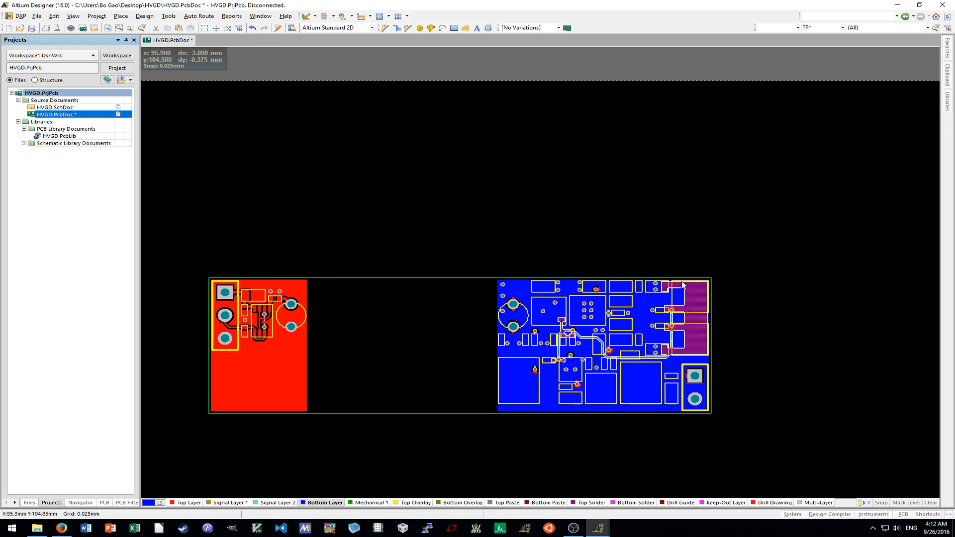
{"action": "left_click", "coordinate": [277, 502]}
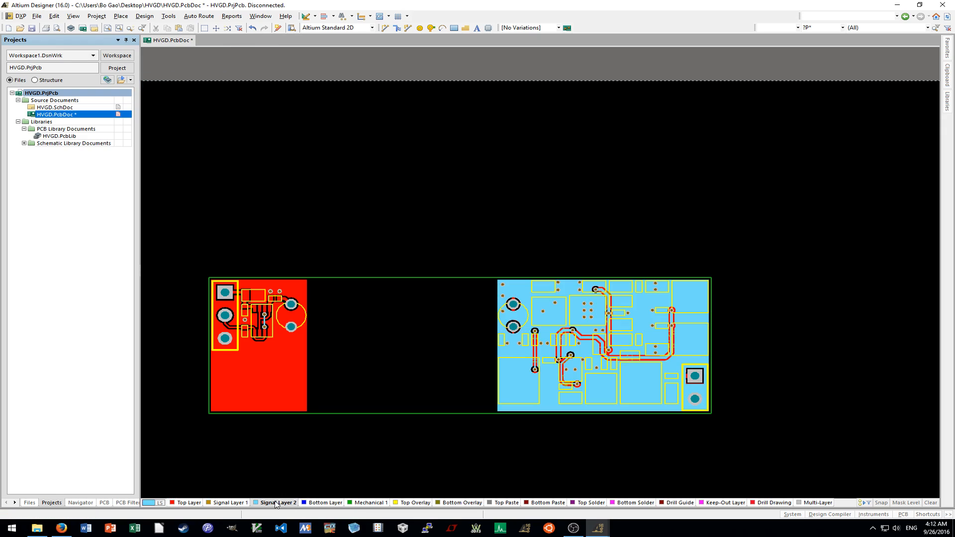
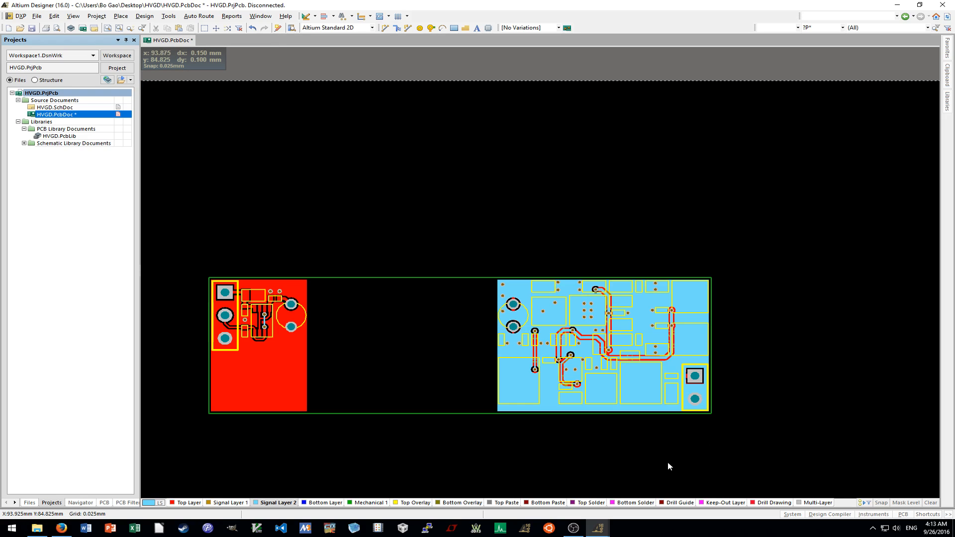
{"action": "scroll", "coordinate": [667, 461], "scroll_direction": "up", "scroll_amount": 3, "text": "ctrl"}
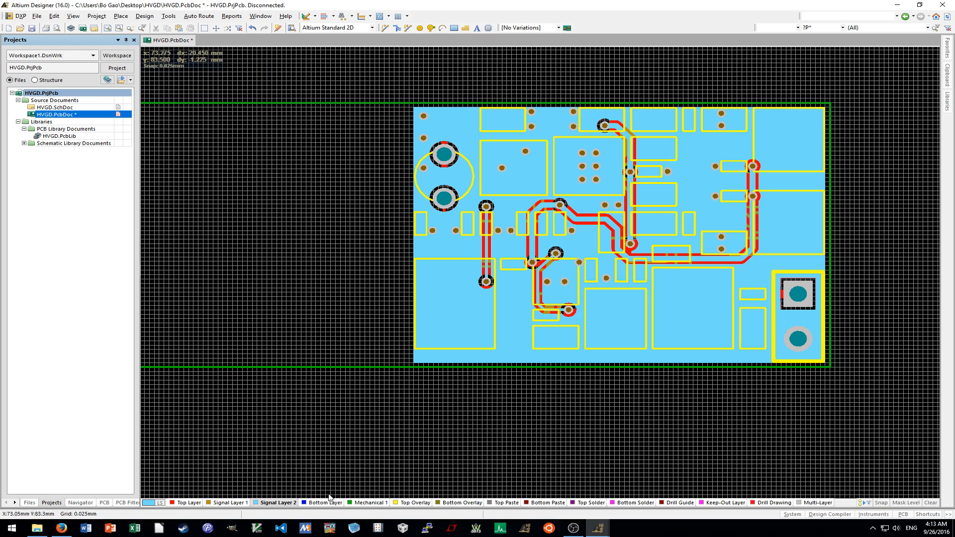
With Top Layer active, place three GND vias below potentiometer RP4 at X 77.5, 79 and 80.5 mm, Y 91 mm.
{"action": "left_click", "coordinate": [191, 502]}
{"action": "scroll", "coordinate": [454, 388], "scroll_direction": "up", "scroll_amount": 5, "text": "ctrl"}
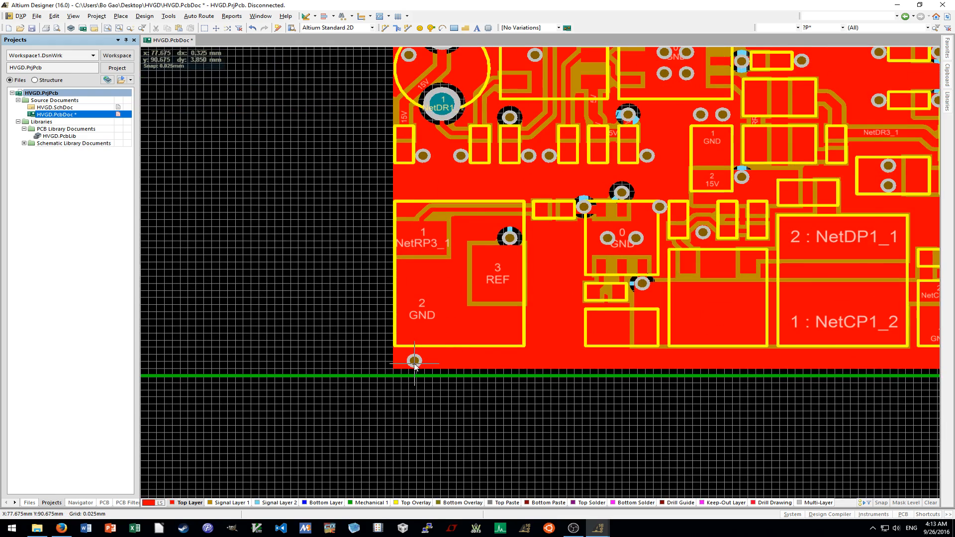
{"action": "left_click_drag", "start_coordinate": [417, 258], "coordinate": [403, 340]}
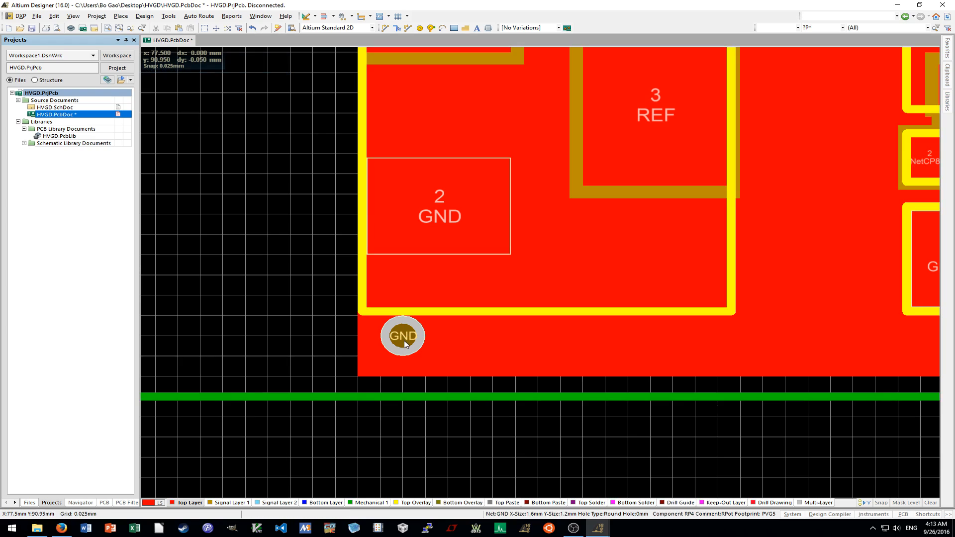
{"action": "scroll", "coordinate": [447, 342], "scroll_direction": "up", "scroll_amount": 2, "text": "ctrl"}
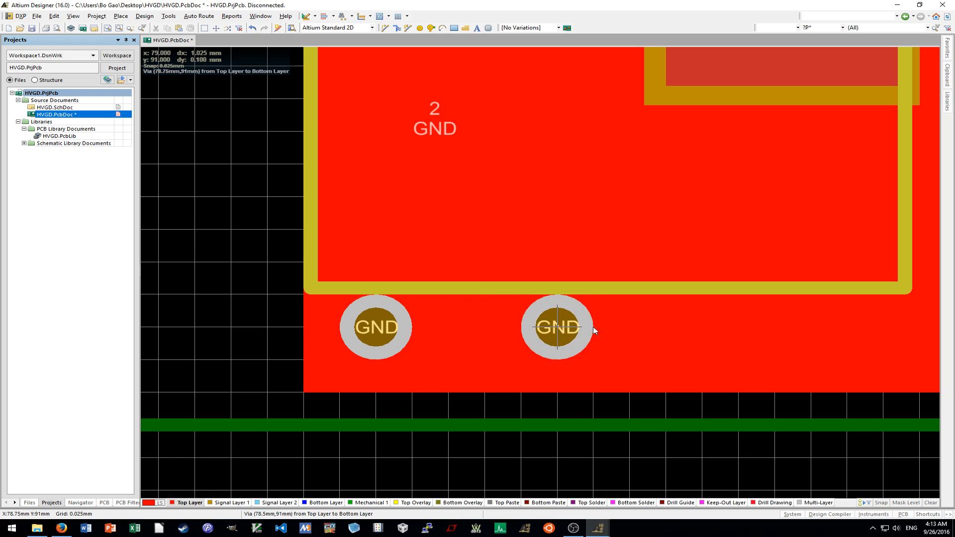
{"action": "left_click", "coordinate": [593, 331]}
{"action": "right_click_drag", "start_coordinate": [751, 331], "coordinate": [592, 334]}
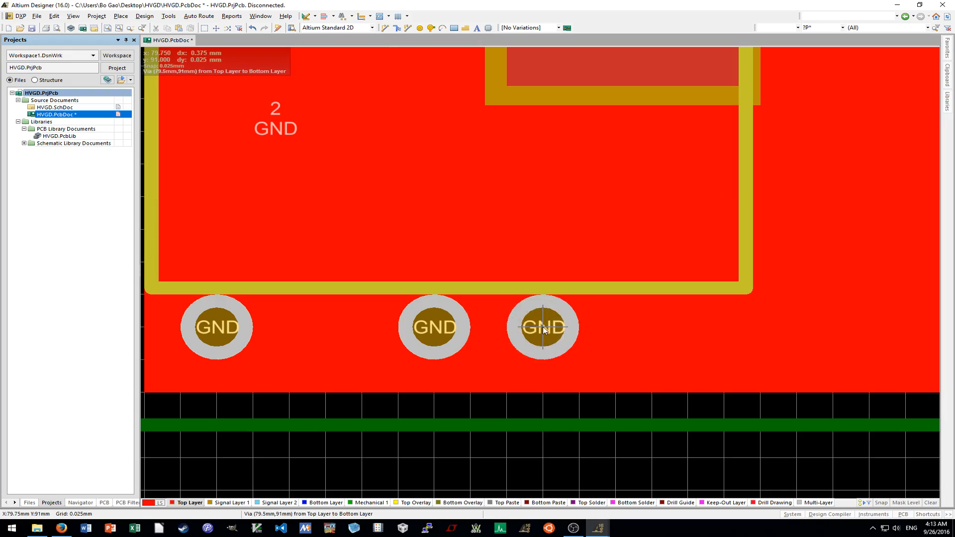
{"action": "left_click", "coordinate": [652, 327]}
{"action": "scroll", "coordinate": [655, 331], "scroll_direction": "down", "scroll_amount": 8, "text": "ctrl"}
{"action": "scroll", "coordinate": [651, 345], "scroll_direction": "down", "scroll_amount": 3, "text": "shift"}
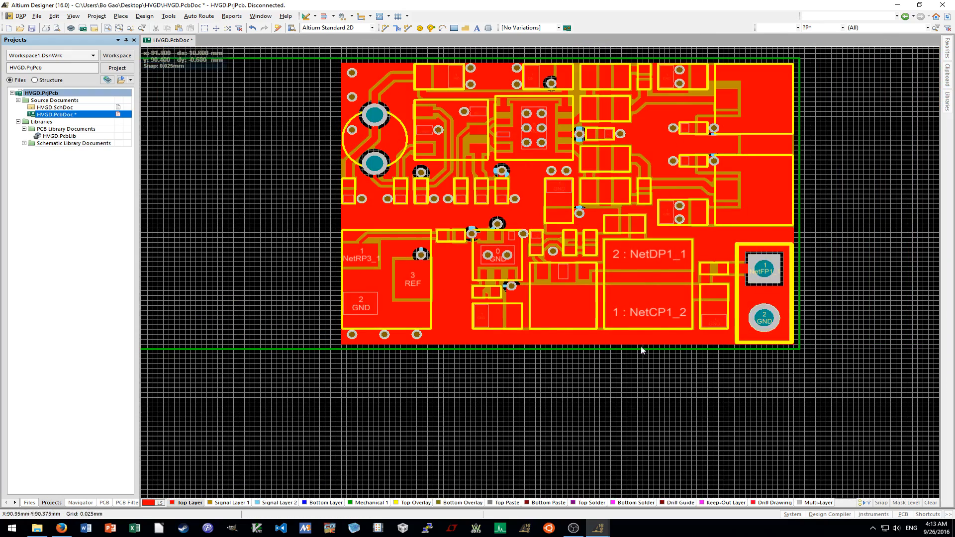
Add two GND vias below the capacitor's GND and NetCP1_2 pads, lined up close to the board's lower edge.
{"action": "scroll", "coordinate": [447, 346], "scroll_direction": "up", "scroll_amount": 5, "text": "ctrl"}
{"action": "scroll", "coordinate": [402, 325], "scroll_direction": "up", "scroll_amount": 3, "text": "ctrl"}
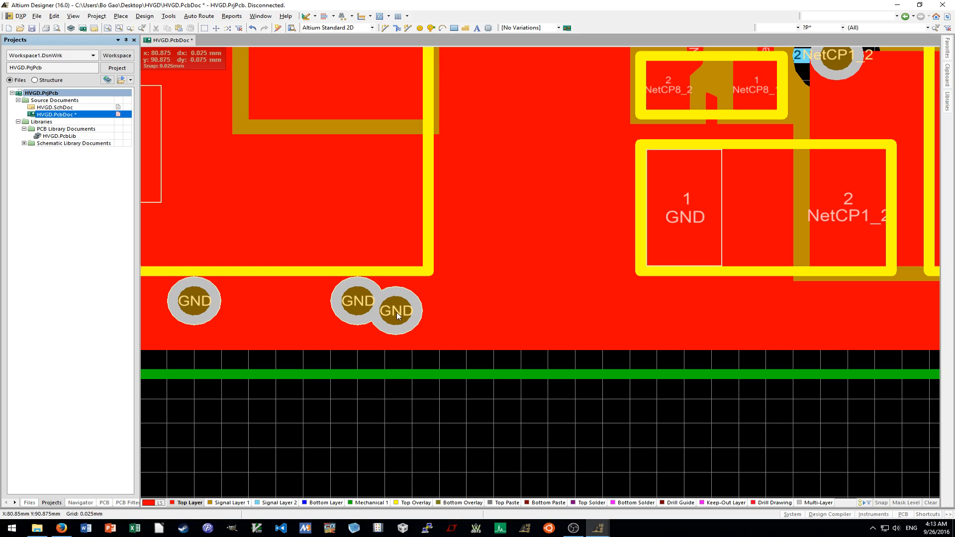
{"action": "left_click", "coordinate": [662, 301]}
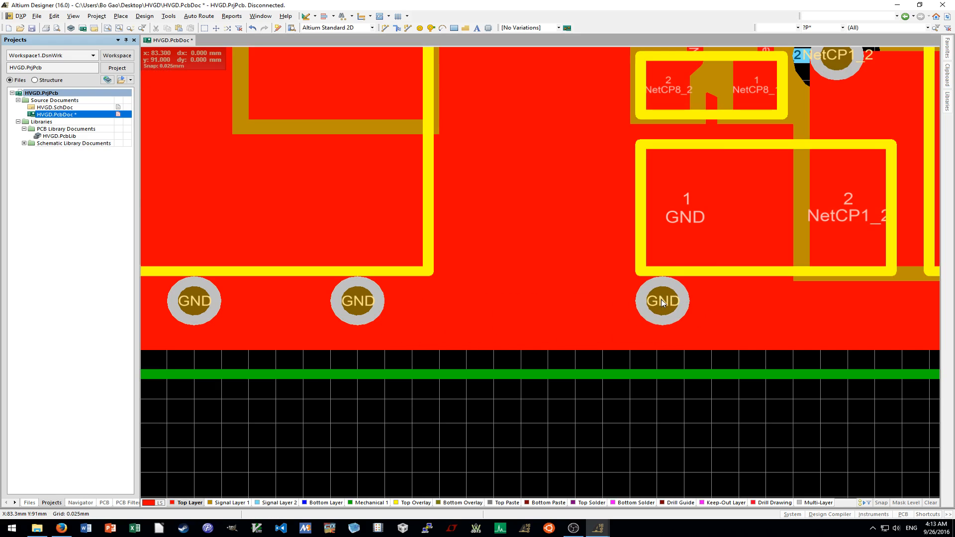
{"action": "scroll", "coordinate": [656, 304], "scroll_direction": "down", "scroll_amount": 3, "text": "shift"}
{"action": "left_click", "coordinate": [464, 312]}
{"action": "right_click", "coordinate": [465, 314]}
{"action": "left_click_drag", "start_coordinate": [461, 313], "coordinate": [633, 328]}
{"action": "left_click_drag", "start_coordinate": [788, 485], "coordinate": [612, 390]}
{"action": "left_click_drag", "start_coordinate": [418, 307], "coordinate": [418, 332]}
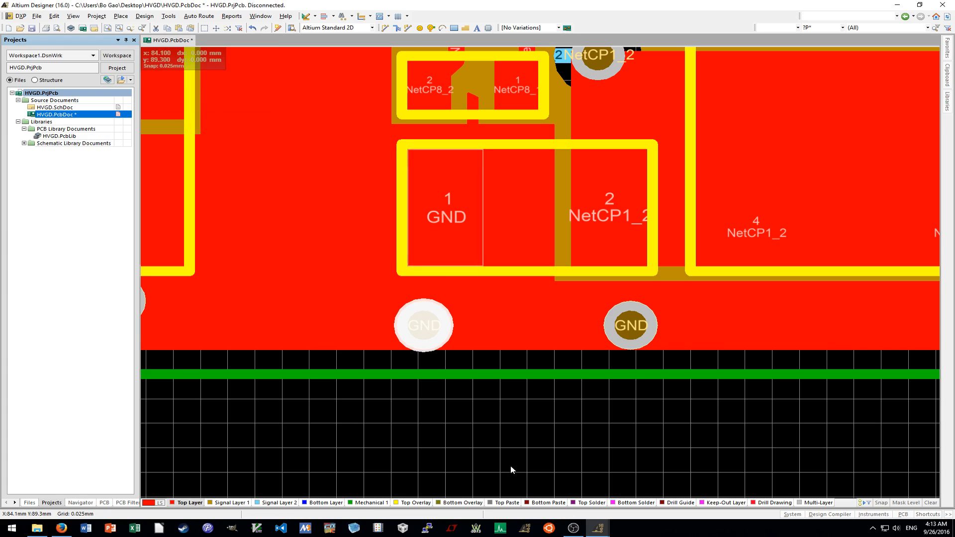
Shift the three GND vias below RP4 down in line with the two vias under the capacitor.
{"action": "scroll", "coordinate": [510, 466], "scroll_direction": "down", "scroll_amount": 3, "text": "ctrl"}
{"action": "scroll", "coordinate": [512, 458], "scroll_direction": "left", "scroll_amount": 3, "text": "shift"}
{"action": "left_click_drag", "start_coordinate": [637, 445], "coordinate": [427, 386]}
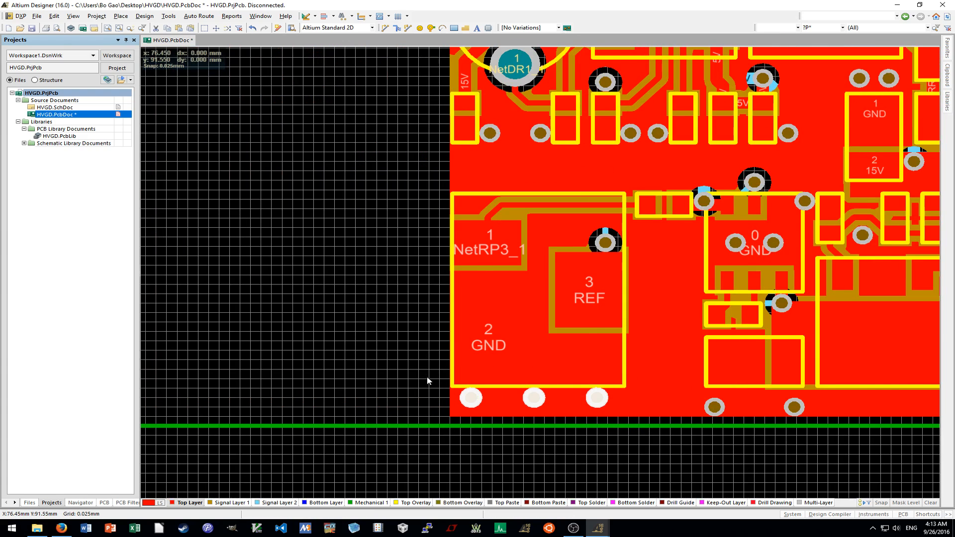
{"action": "key", "text": "shift+ctrl+Down"}
{"action": "left_click", "coordinate": [547, 446]}
{"action": "scroll", "coordinate": [548, 449], "scroll_direction": "right", "scroll_amount": 3, "text": "shift"}
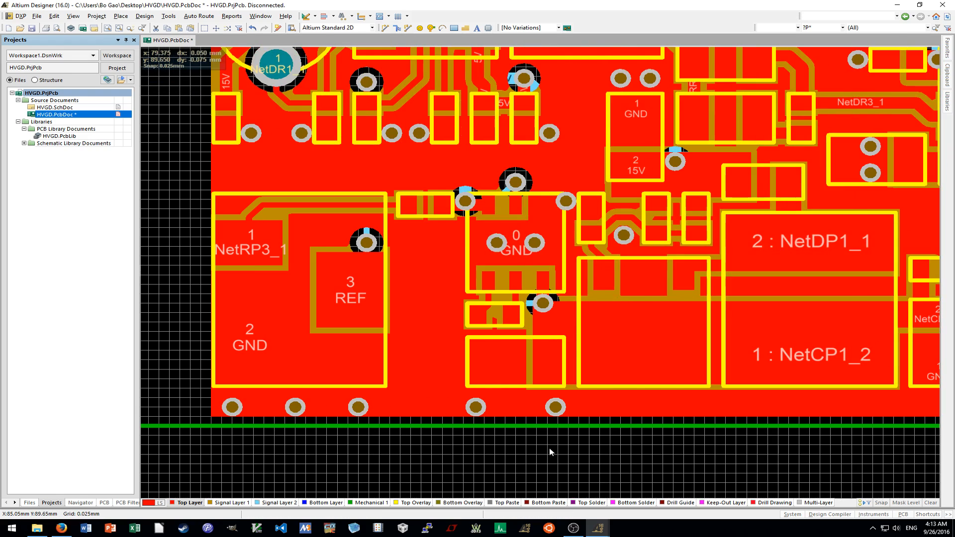
Continue the lower-edge via row with a GND via at X 86.7, Y 90.75 mm.
{"action": "scroll", "coordinate": [549, 452], "scroll_direction": "left", "scroll_amount": 4, "text": "shift"}
{"action": "scroll", "coordinate": [549, 451], "scroll_direction": "down", "scroll_amount": 3, "text": "ctrl"}
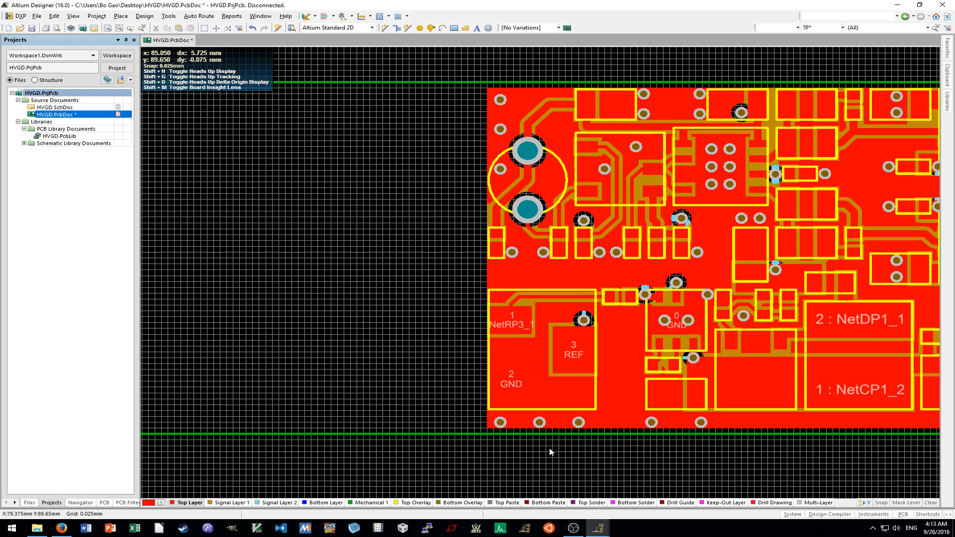
{"action": "scroll", "coordinate": [550, 452], "scroll_direction": "right", "scroll_amount": 1, "text": "shift"}
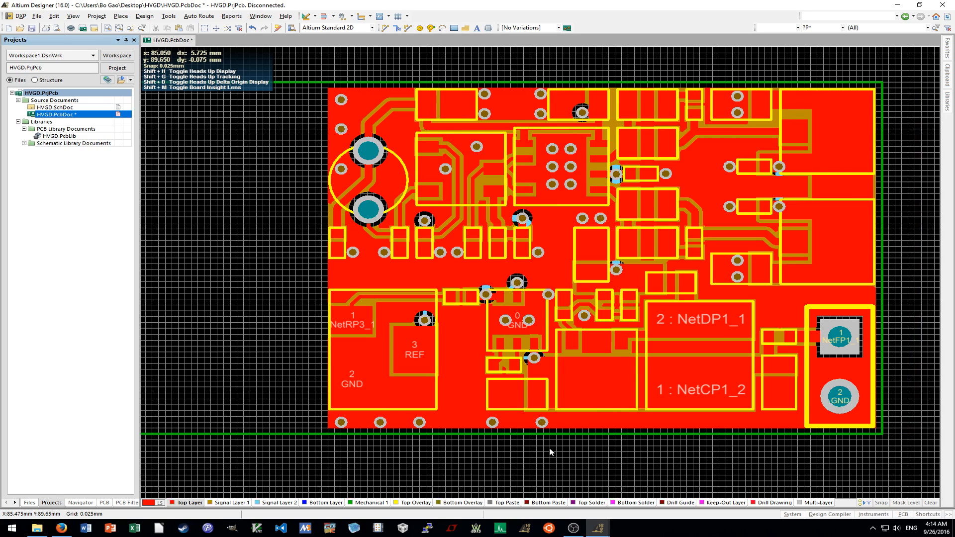
{"action": "scroll", "coordinate": [552, 448], "scroll_direction": "down", "scroll_amount": 2}
{"action": "scroll", "coordinate": [554, 445], "scroll_direction": "up", "scroll_amount": 4, "text": "ctrl"}
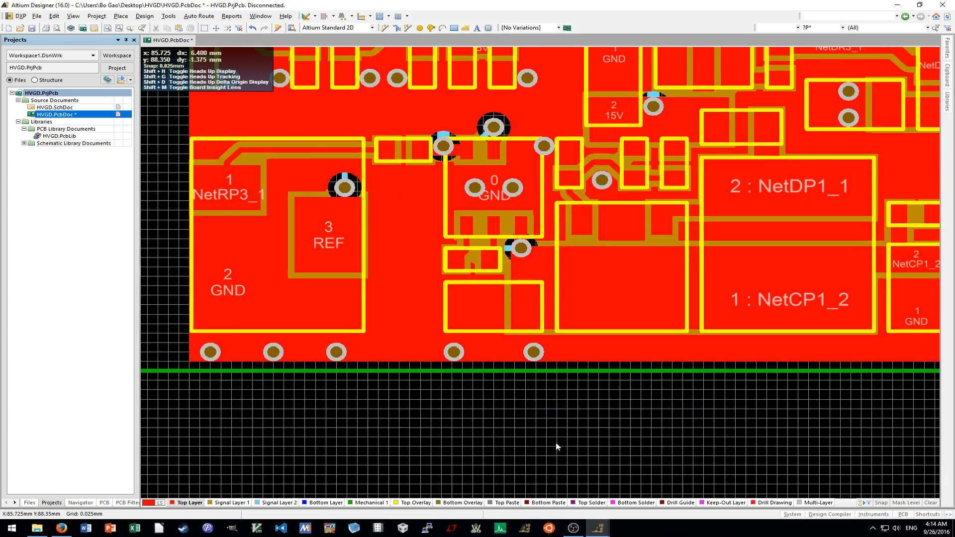
{"action": "scroll", "coordinate": [571, 417], "scroll_direction": "right", "scroll_amount": 3, "text": "shift"}
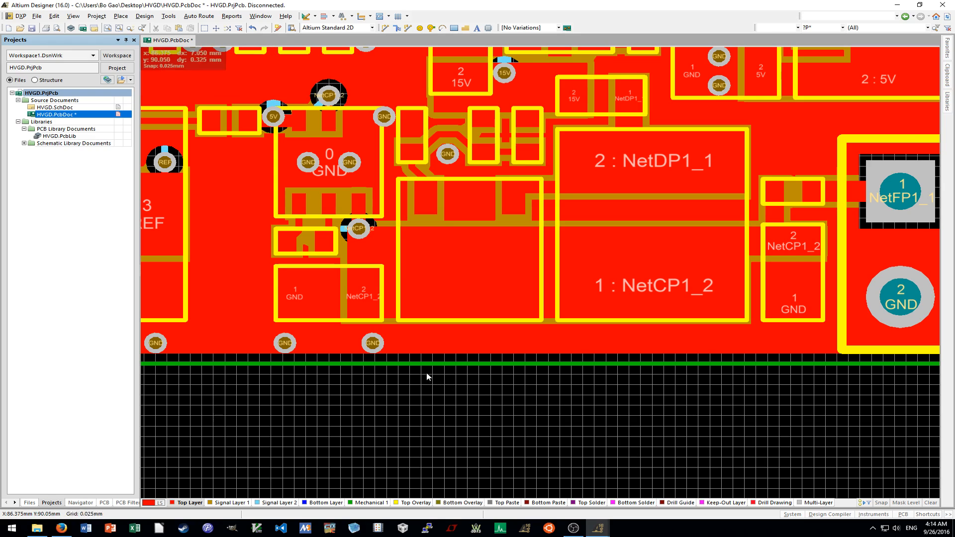
{"action": "scroll", "coordinate": [427, 375], "scroll_direction": "left", "scroll_amount": 2, "text": "shift"}
{"action": "key", "text": "p"}
{"action": "key", "text": "v"}
{"action": "scroll", "coordinate": [490, 343], "scroll_direction": "up", "scroll_amount": 2, "text": "ctrl"}
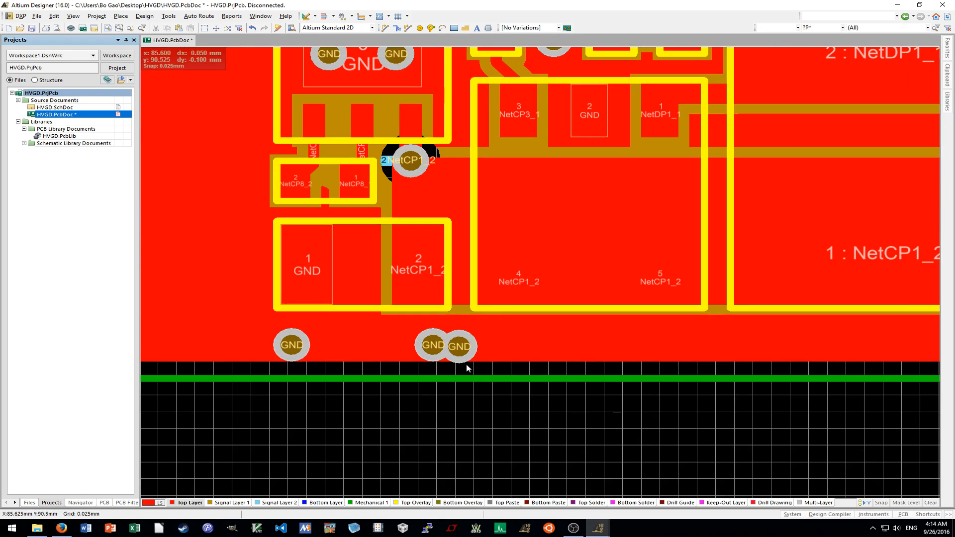
{"action": "scroll", "coordinate": [462, 344], "scroll_direction": "up", "scroll_amount": 2, "text": "ctrl"}
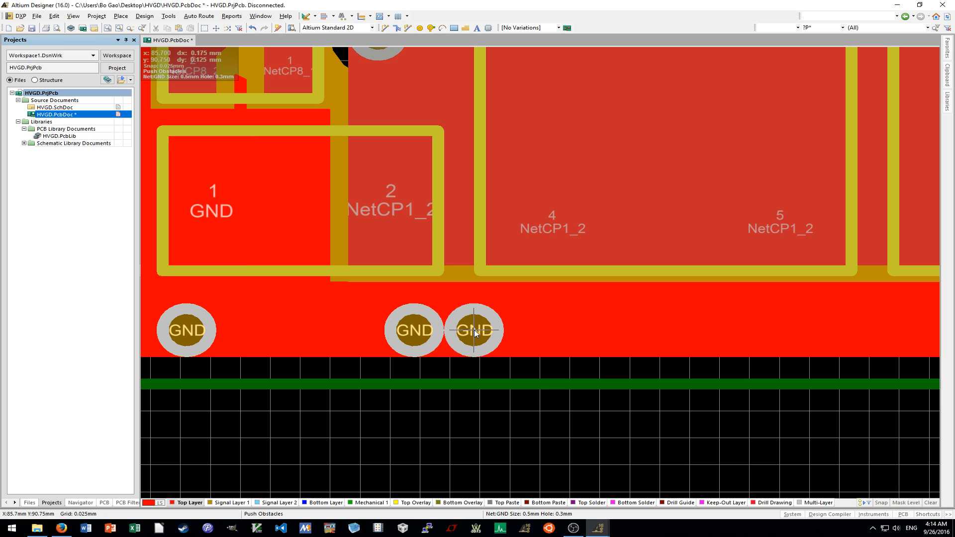
{"action": "left_click", "coordinate": [593, 329]}
{"action": "right_click", "coordinate": [593, 329]}
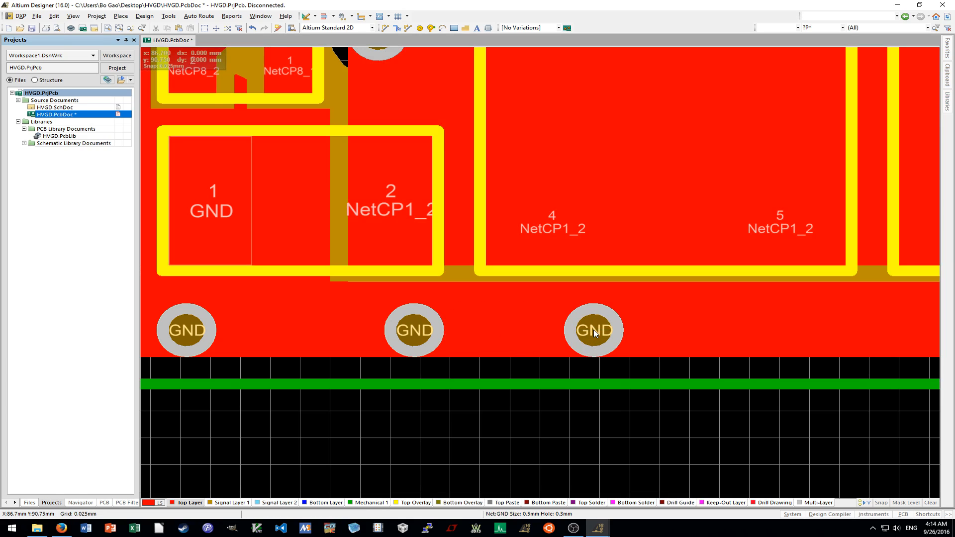
Add two GND vias to the row at Y 90.75 mm, about 1.5 mm apart, the first at X 88.2 mm.
{"action": "scroll", "coordinate": [572, 339], "scroll_direction": "right", "scroll_amount": 4, "text": "shift"}
{"action": "key", "text": "p"}
{"action": "key", "text": "v"}
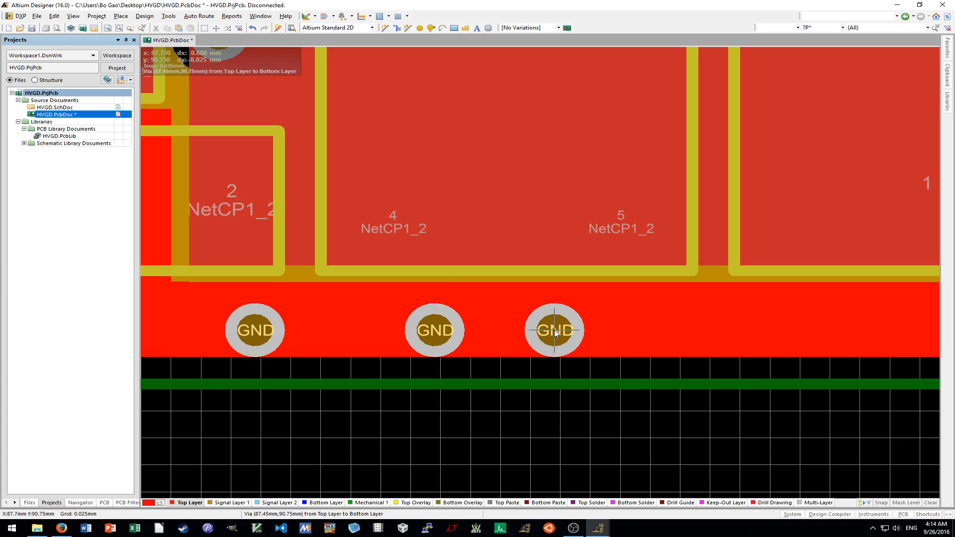
{"action": "left_click", "coordinate": [613, 331]}
{"action": "right_click", "coordinate": [613, 332]}
{"action": "scroll", "coordinate": [614, 337], "scroll_direction": "right", "scroll_amount": 7, "text": "shift"}
{"action": "key", "text": "p"}
{"action": "key", "text": "v"}
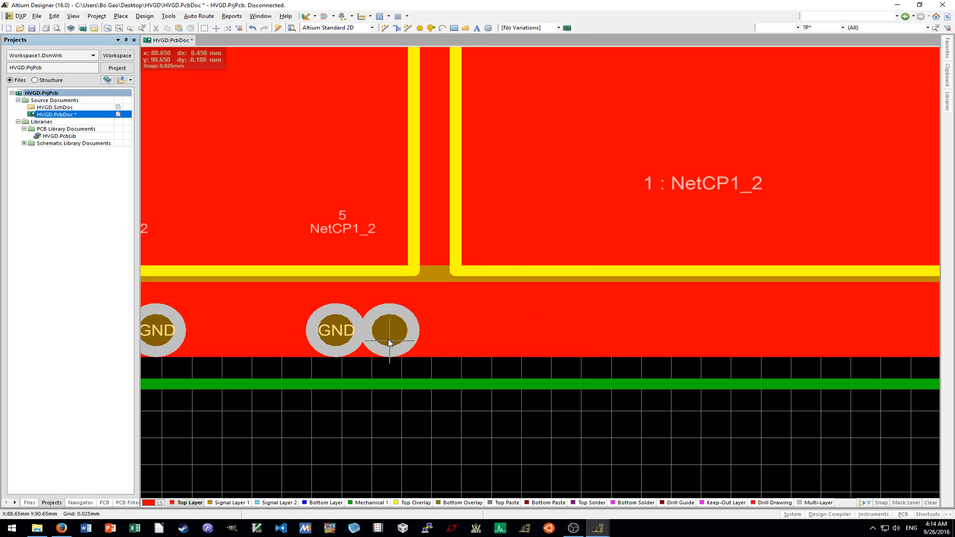
{"action": "left_click_drag", "start_coordinate": [388, 330], "coordinate": [515, 330]}
Extend the row with three more GND vias about 1.5 mm apart, ending at X 94.2 mm just before the two-pin connector.
{"action": "scroll", "coordinate": [514, 337], "scroll_direction": "right", "scroll_amount": 7, "text": "shift"}
{"action": "key", "text": "p"}
{"action": "key", "text": "v"}
{"action": "left_click", "coordinate": [288, 327]}
{"action": "right_click", "coordinate": [287, 325]}
{"action": "left_click_drag", "start_coordinate": [286, 321], "coordinate": [688, 333]}
{"action": "scroll", "coordinate": [417, 338], "scroll_direction": "down", "scroll_amount": 2, "text": "ctrl"}
{"action": "key", "text": "p"}
{"action": "key", "text": "v"}
{"action": "left_click", "coordinate": [461, 329]}
{"action": "right_click", "coordinate": [461, 330]}
{"action": "scroll", "coordinate": [565, 331], "scroll_direction": "down", "scroll_amount": 1, "text": "ctrl"}
{"action": "key", "text": "p"}
{"action": "key", "text": "v"}
{"action": "left_click", "coordinate": [600, 333]}
{"action": "right_click", "coordinate": [600, 333]}
{"action": "scroll", "coordinate": [744, 368], "scroll_direction": "down", "scroll_amount": 3, "text": "ctrl"}
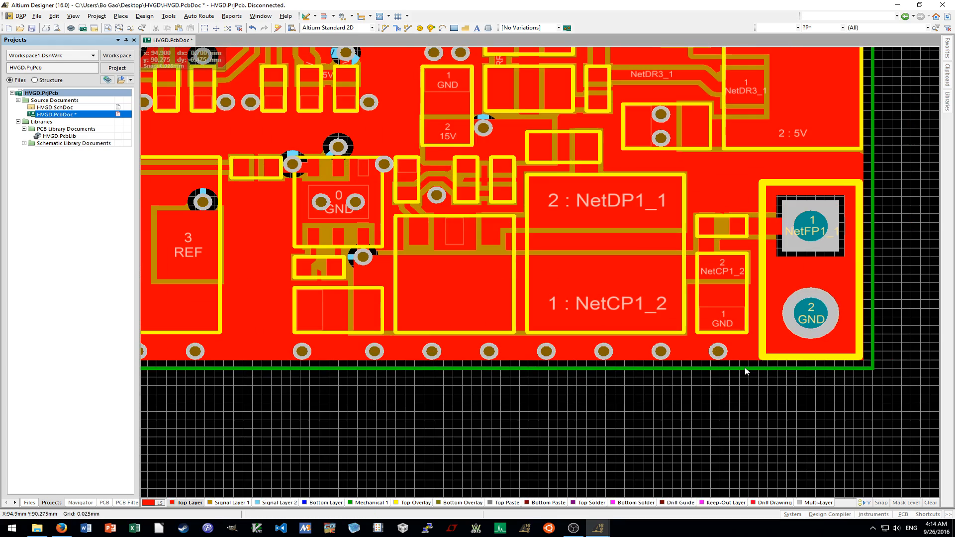
Place a GND via near the board's right edge, in the gap between the two large 5V pads.
{"action": "scroll", "coordinate": [739, 394], "scroll_direction": "down", "scroll_amount": 2, "text": "ctrl"}
{"action": "scroll", "coordinate": [736, 392], "scroll_direction": "down", "scroll_amount": 2, "text": "shift"}
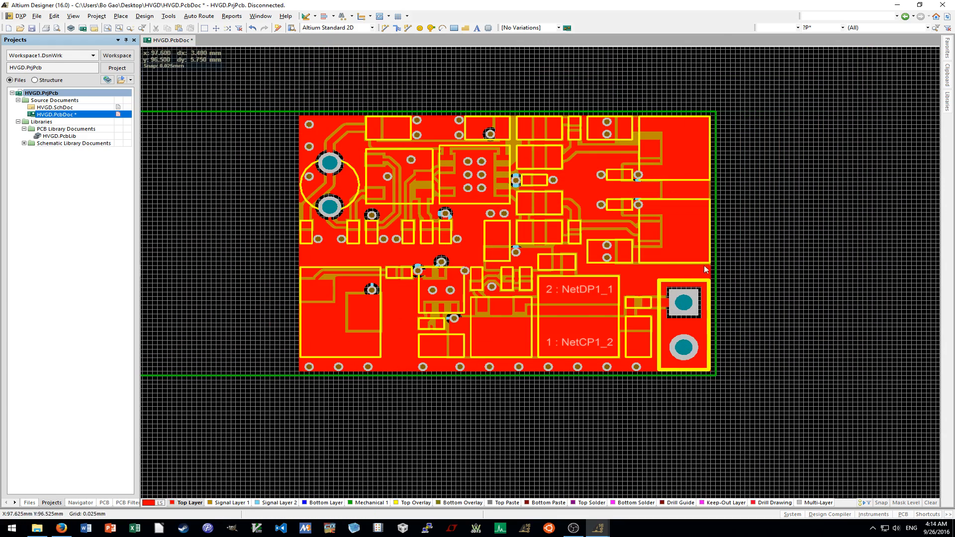
{"action": "scroll", "coordinate": [705, 269], "scroll_direction": "up", "scroll_amount": 4, "text": "ctrl"}
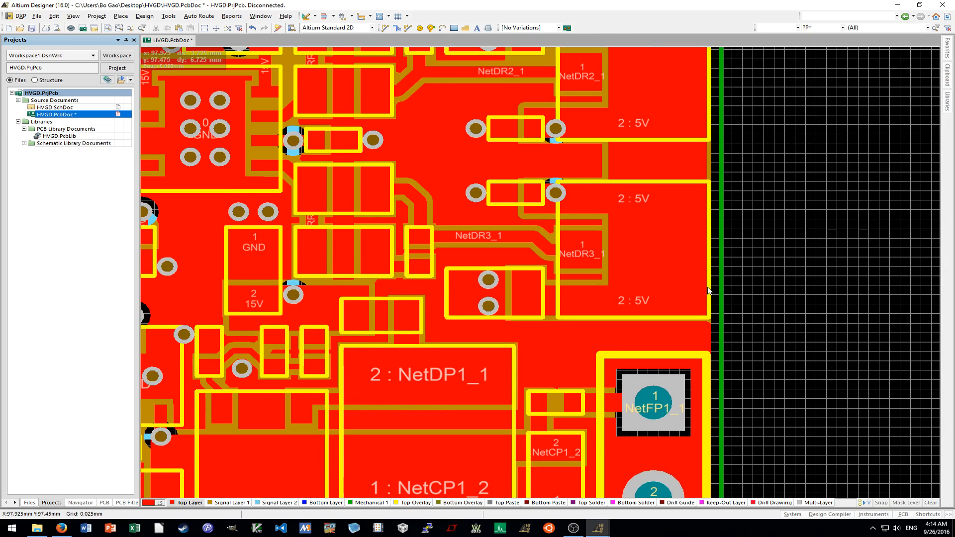
{"action": "scroll", "coordinate": [708, 294], "scroll_direction": "up", "scroll_amount": 1}
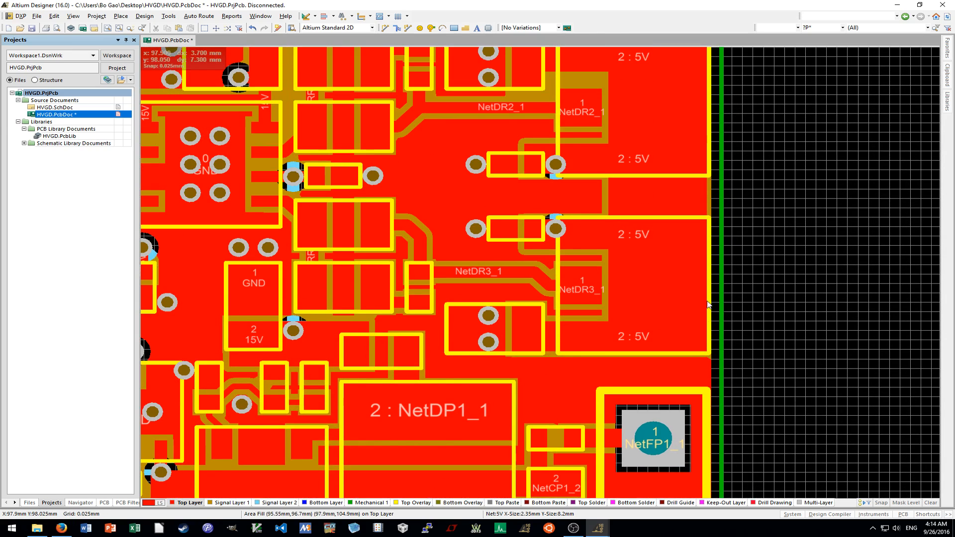
{"action": "scroll", "coordinate": [708, 309], "scroll_direction": "up", "scroll_amount": 1}
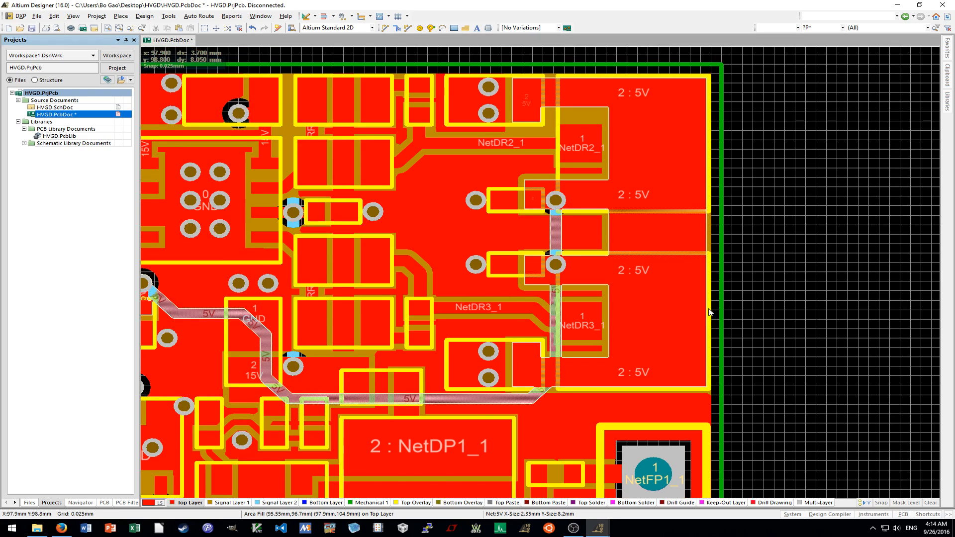
{"action": "key", "text": "p"}
{"action": "key", "text": "v"}
{"action": "scroll", "coordinate": [679, 236], "scroll_direction": "up", "scroll_amount": 1, "text": "ctrl"}
{"action": "scroll", "coordinate": [679, 237], "scroll_direction": "down", "scroll_amount": 2, "text": "ctrl"}
{"action": "scroll", "coordinate": [679, 244], "scroll_direction": "down", "scroll_amount": 2}
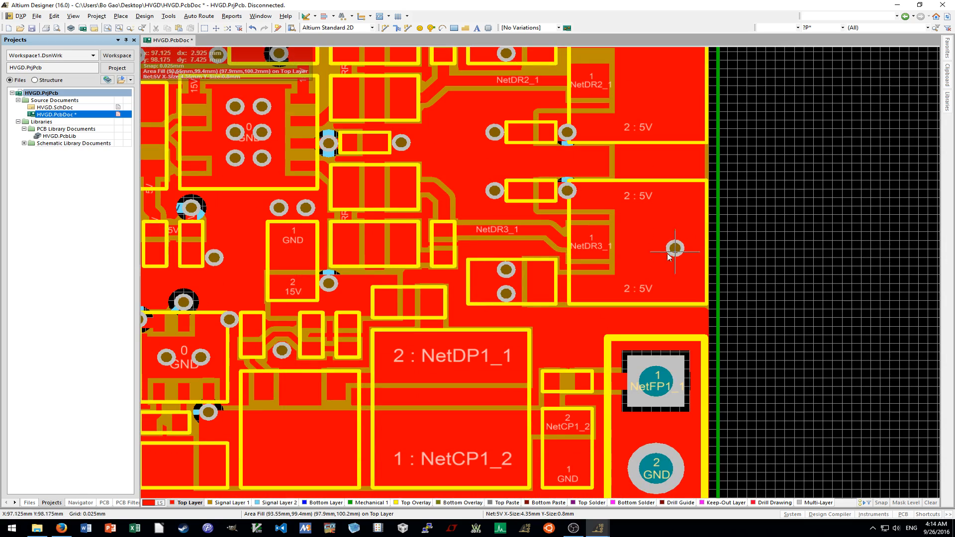
{"action": "scroll", "coordinate": [496, 181], "scroll_direction": "up", "scroll_amount": 2, "text": "ctrl"}
{"action": "left_click", "coordinate": [472, 194]}
{"action": "right_click", "coordinate": [472, 195]}
{"action": "left_click_drag", "start_coordinate": [472, 196], "coordinate": [826, 145]}
{"action": "scroll", "coordinate": [816, 157], "scroll_direction": "down", "scroll_amount": 2, "text": "shift"}
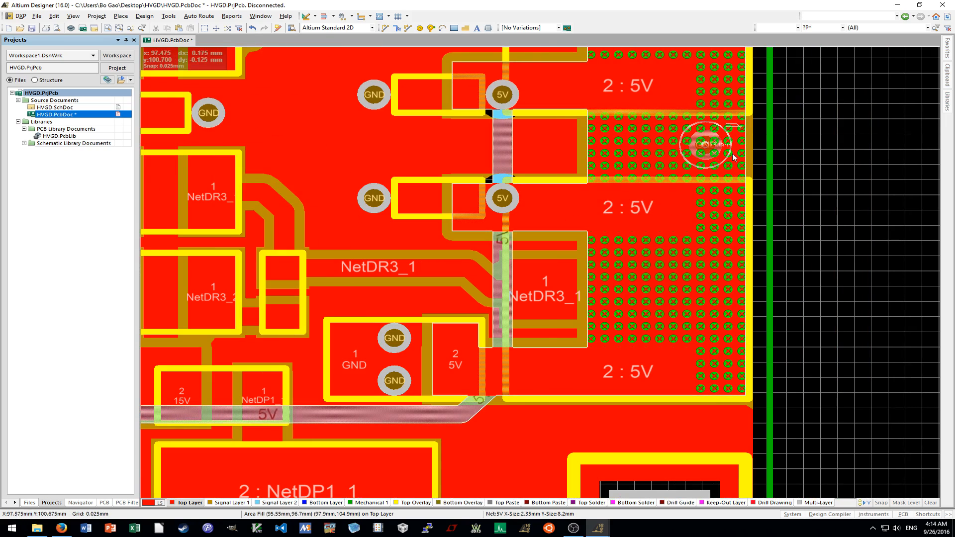
Inspect the 5V fill overlapping the new GND via and move the via outside the board, beyond the right edge.
{"action": "scroll", "coordinate": [796, 174], "scroll_direction": "up", "scroll_amount": 1}
{"action": "scroll", "coordinate": [816, 187], "scroll_direction": "up", "scroll_amount": 3, "text": "ctrl"}
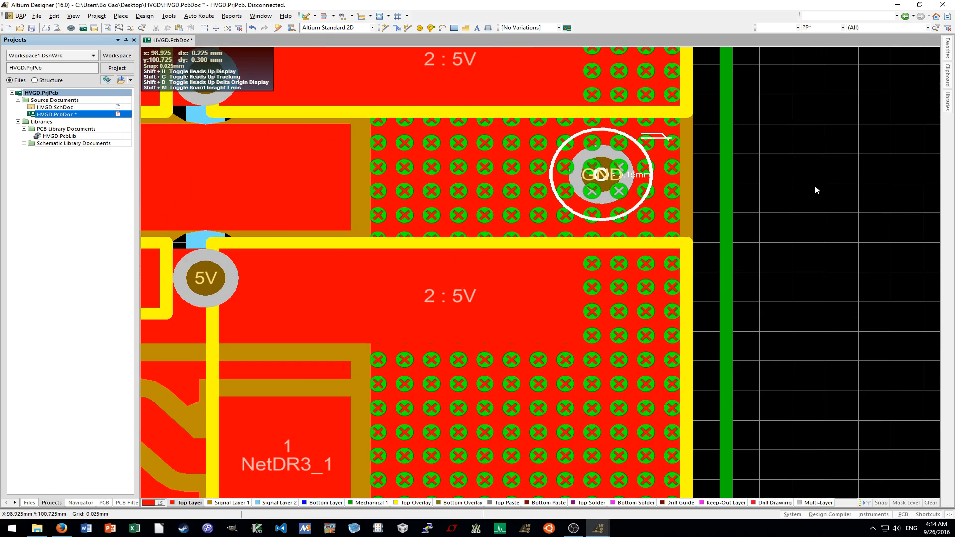
{"action": "left_click", "coordinate": [668, 224]}
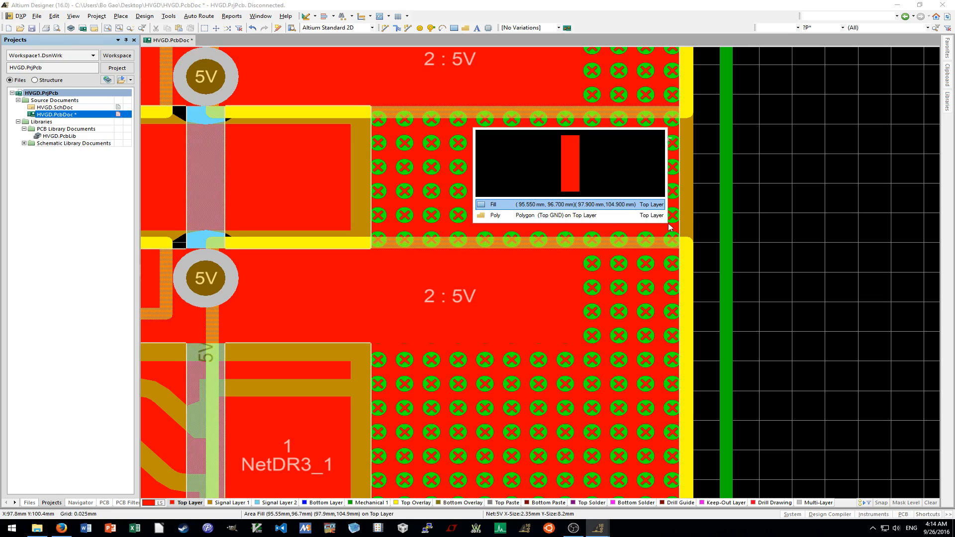
{"action": "left_click", "coordinate": [785, 131]}
{"action": "left_click_drag", "start_coordinate": [792, 108], "coordinate": [555, 234]}
{"action": "left_click_drag", "start_coordinate": [601, 176], "coordinate": [857, 189]}
{"action": "left_click", "coordinate": [799, 297]}
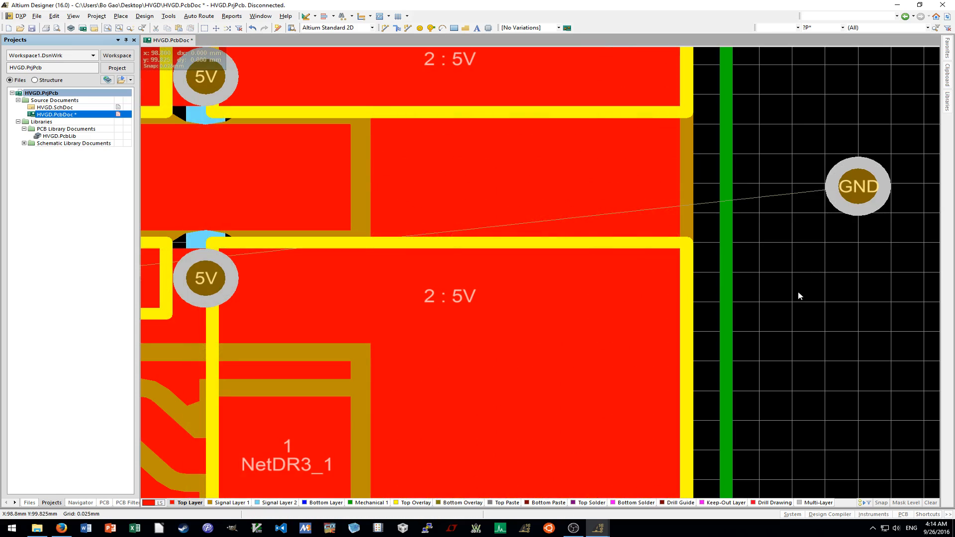
Shorten the tall top-layer 5V fill at the right edge so it covers only the upper 5V pad, clearing the gap.
{"action": "scroll", "coordinate": [799, 296], "scroll_direction": "down", "scroll_amount": 3, "text": "ctrl"}
{"action": "scroll", "coordinate": [799, 296], "scroll_direction": "down", "scroll_amount": 2, "text": "ctrl"}
{"action": "scroll", "coordinate": [821, 254], "scroll_direction": "down", "scroll_amount": 2, "text": "ctrl"}
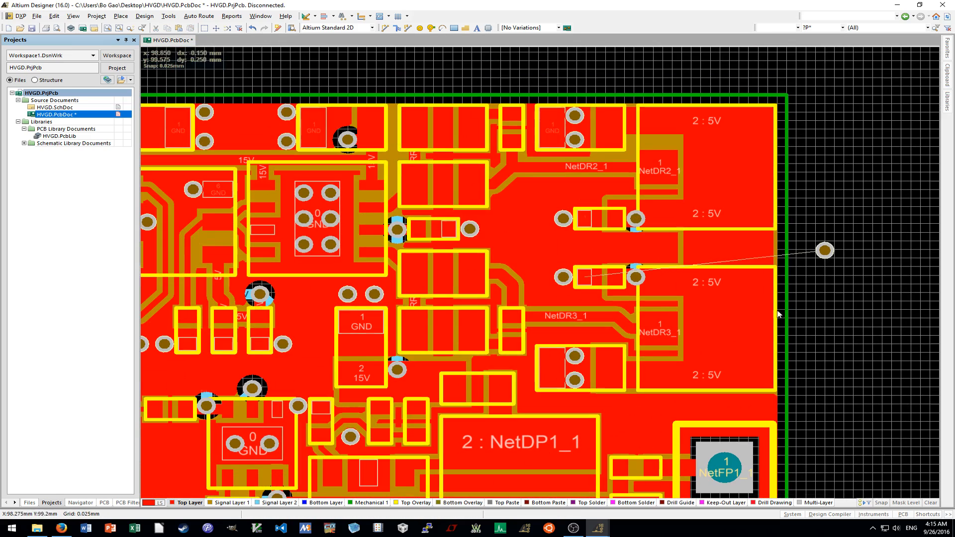
{"action": "scroll", "coordinate": [904, 289], "scroll_direction": "right", "scroll_amount": 2, "text": "shift"}
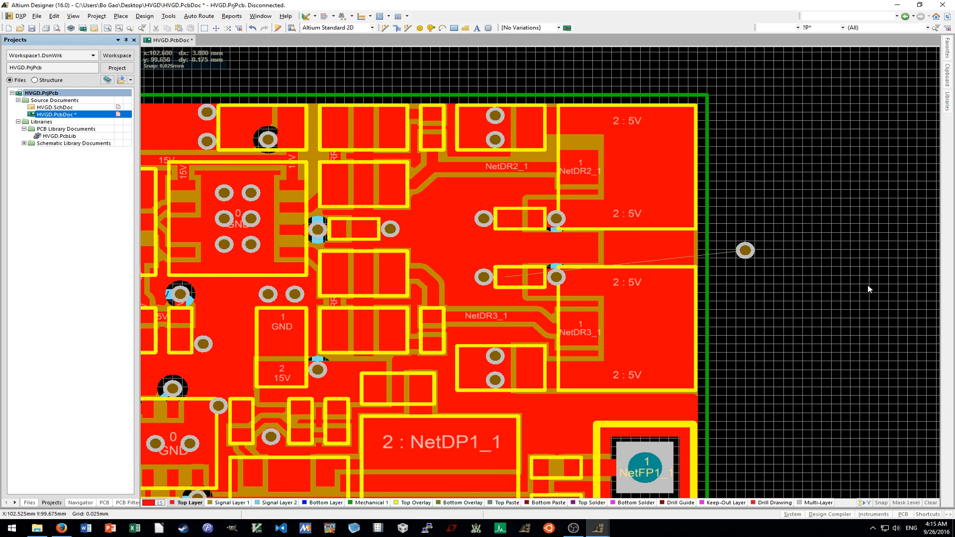
{"action": "left_click", "coordinate": [653, 243]}
{"action": "left_click", "coordinate": [609, 229]}
{"action": "left_click_drag", "start_coordinate": [645, 392], "coordinate": [653, 194]}
{"action": "scroll", "coordinate": [646, 249], "scroll_direction": "up", "scroll_amount": 4, "text": "ctrl"}
{"action": "left_click", "coordinate": [892, 347]}
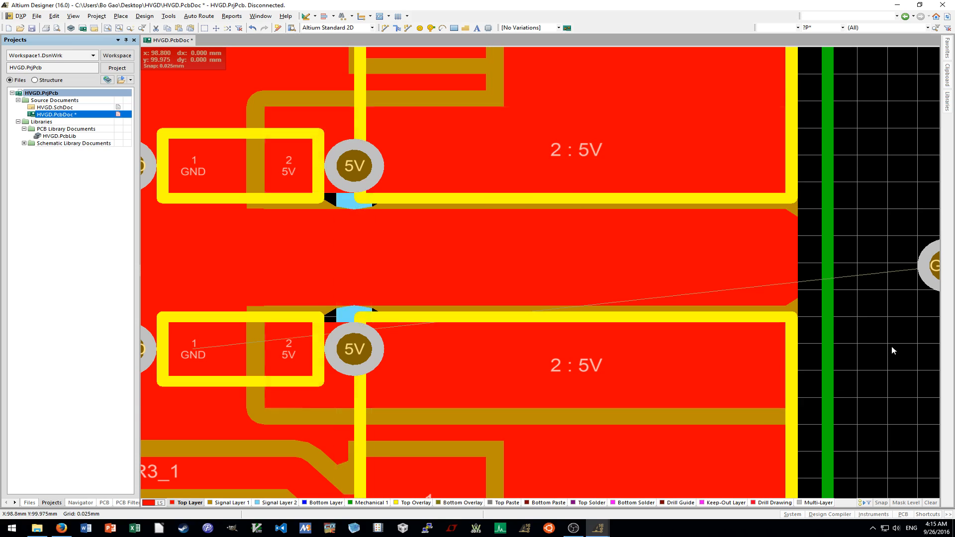
Paste a copy of the 5V fill with its net name kept and position it over the lower 5V pad.
{"action": "scroll", "coordinate": [892, 348], "scroll_direction": "down", "scroll_amount": 2}
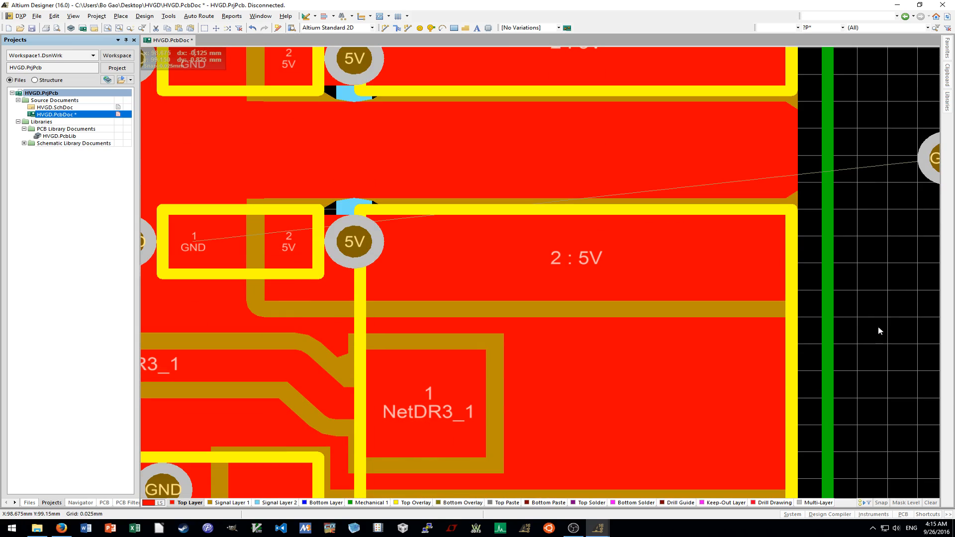
{"action": "left_click", "coordinate": [54, 16]}
{"action": "left_click", "coordinate": [95, 95]}
{"action": "left_click", "coordinate": [455, 252]}
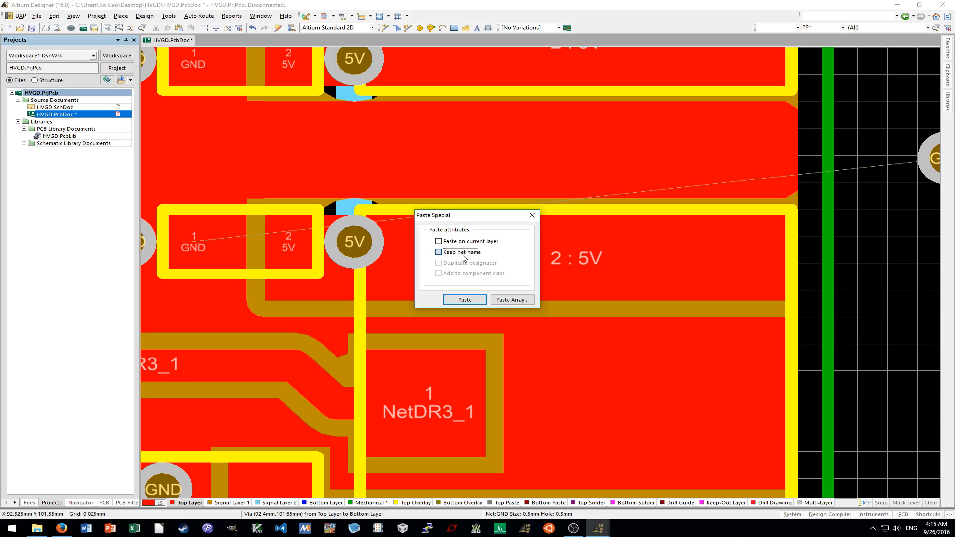
{"action": "left_click", "coordinate": [466, 303]}
{"action": "scroll", "coordinate": [816, 332], "scroll_direction": "down", "scroll_amount": 5}
{"action": "scroll", "coordinate": [816, 353], "scroll_direction": "down", "scroll_amount": 5, "text": "shift"}
{"action": "left_click", "coordinate": [790, 376]}
{"action": "scroll", "coordinate": [795, 366], "scroll_direction": "down", "scroll_amount": 3, "text": "ctrl"}
{"action": "scroll", "coordinate": [812, 325], "scroll_direction": "up", "scroll_amount": 2}
{"action": "scroll", "coordinate": [840, 274], "scroll_direction": "up", "scroll_amount": 2, "text": "ctrl"}
{"action": "left_click_drag", "start_coordinate": [848, 264], "coordinate": [595, 265]}
{"action": "left_click", "coordinate": [784, 289]}
Move the off-board GND via into the gap at X 97.75, Y 100.8 mm and measure its distance to the lower copper edge.
{"action": "scroll", "coordinate": [784, 289], "scroll_direction": "down", "scroll_amount": 2, "text": "ctrl"}
{"action": "right_click_drag", "start_coordinate": [755, 237], "coordinate": [796, 273]}
{"action": "scroll", "coordinate": [796, 273], "scroll_direction": "up", "scroll_amount": 2, "text": "ctrl"}
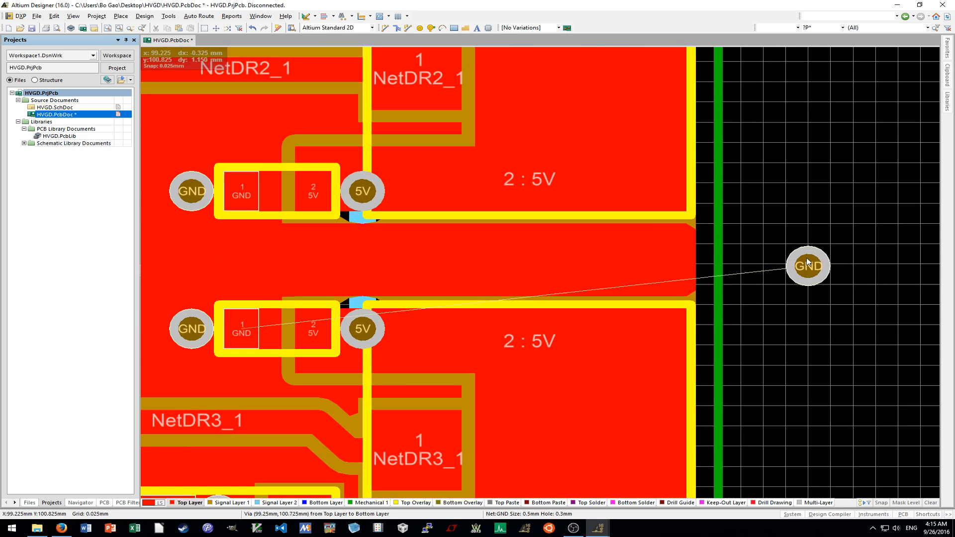
{"action": "left_click_drag", "start_coordinate": [813, 271], "coordinate": [615, 256]}
{"action": "key", "text": "ctrl+m"}
{"action": "scroll", "coordinate": [615, 255], "scroll_direction": "up", "scroll_amount": 1, "text": "ctrl"}
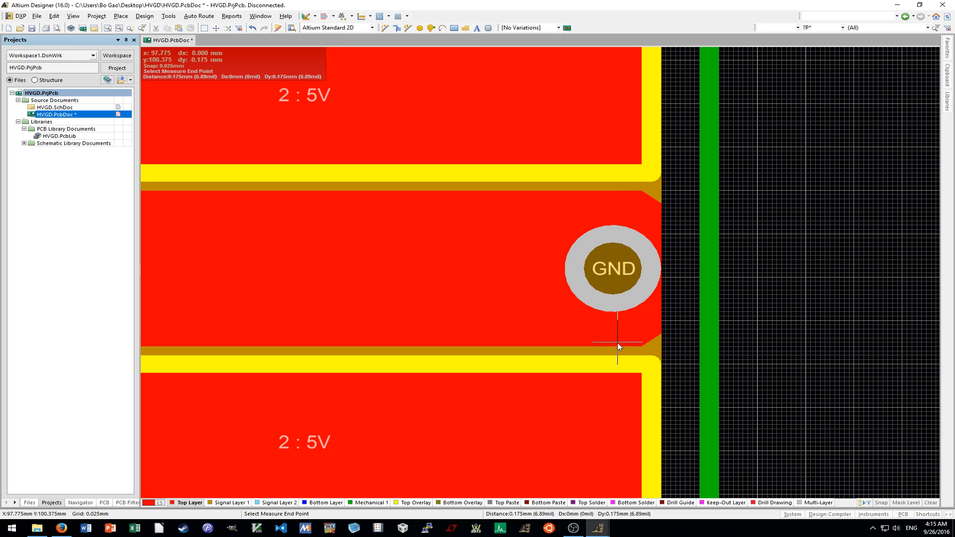
{"action": "scroll", "coordinate": [798, 339], "scroll_direction": "down", "scroll_amount": 2, "text": "ctrl"}
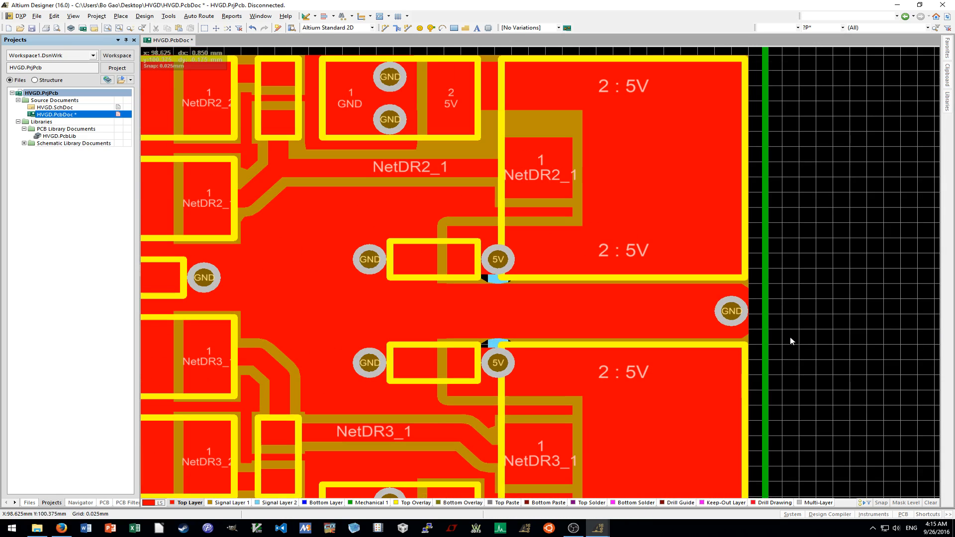
Paste a second GND via in the gap between the 5V pads, about 1.5 mm to the left of the first.
{"action": "scroll", "coordinate": [667, 324], "scroll_direction": "up", "scroll_amount": 4, "text": "ctrl"}
{"action": "left_click", "coordinate": [821, 312]}
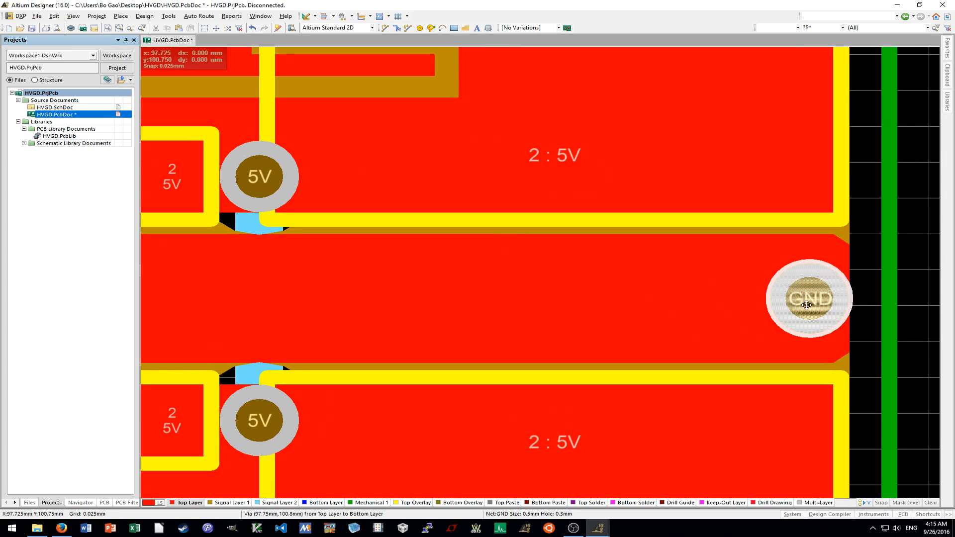
{"action": "key", "text": "ctrl+v"}
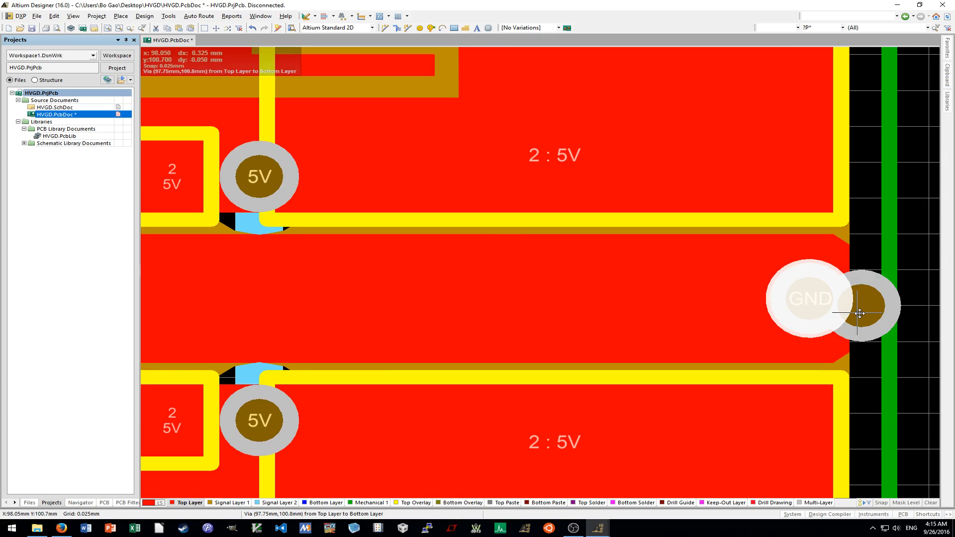
{"action": "left_click", "coordinate": [861, 307]}
{"action": "scroll", "coordinate": [894, 323], "scroll_direction": "down", "scroll_amount": 2, "text": "shift"}
{"action": "left_click_drag", "start_coordinate": [749, 317], "coordinate": [455, 297]}
Try a third GND via about 1.5 mm farther along the gap, close to the two 5V vias, and delete it.
{"action": "key", "text": "ctrl+v"}
{"action": "left_click", "coordinate": [383, 299]}
{"action": "scroll", "coordinate": [384, 299], "scroll_direction": "up", "scroll_amount": 2, "text": "ctrl"}
{"action": "scroll", "coordinate": [497, 298], "scroll_direction": "down", "scroll_amount": 2, "text": "ctrl"}
{"action": "left_click", "coordinate": [484, 296]}
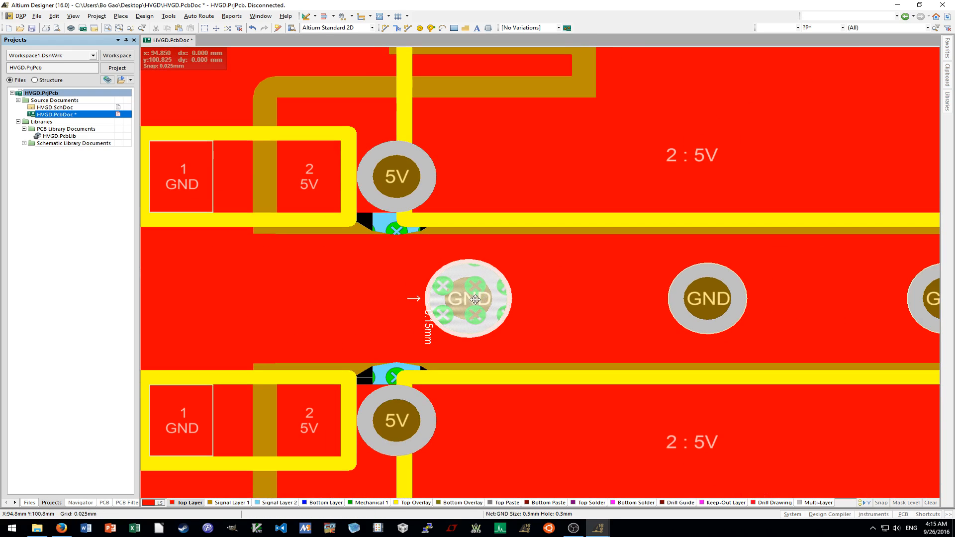
{"action": "key", "text": "Delete"}
Try a GND via just below the GND/5V capacitor above the NetDP1_1 pad, move it off the board and delete it.
{"action": "scroll", "coordinate": [551, 312], "scroll_direction": "down", "scroll_amount": 3, "text": "ctrl"}
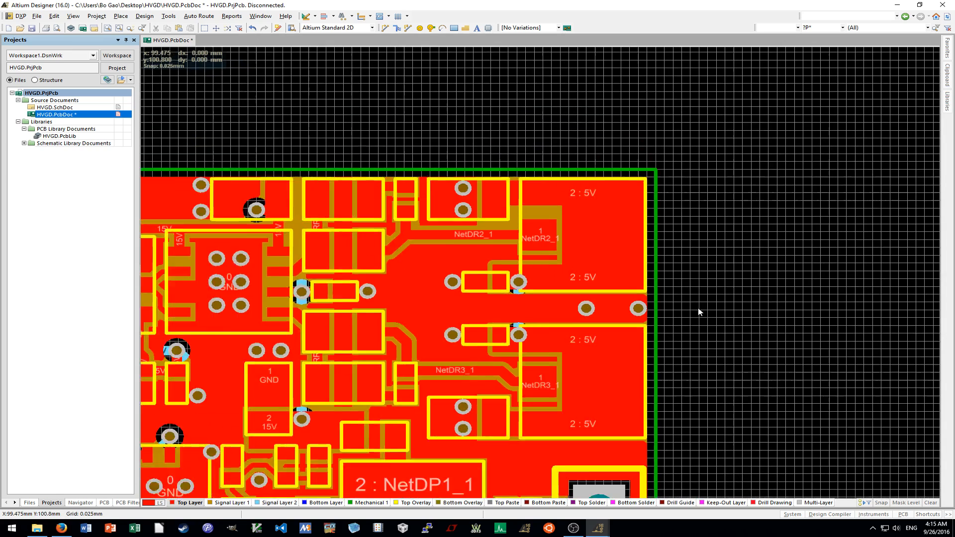
{"action": "scroll", "coordinate": [698, 311], "scroll_direction": "down", "scroll_amount": 2}
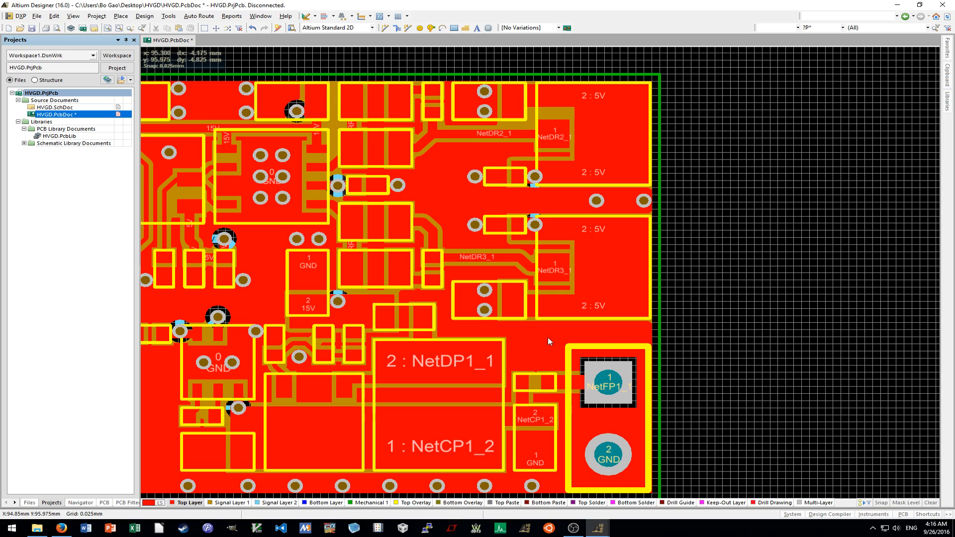
{"action": "scroll", "coordinate": [555, 340], "scroll_direction": "up", "scroll_amount": 4, "text": "ctrl"}
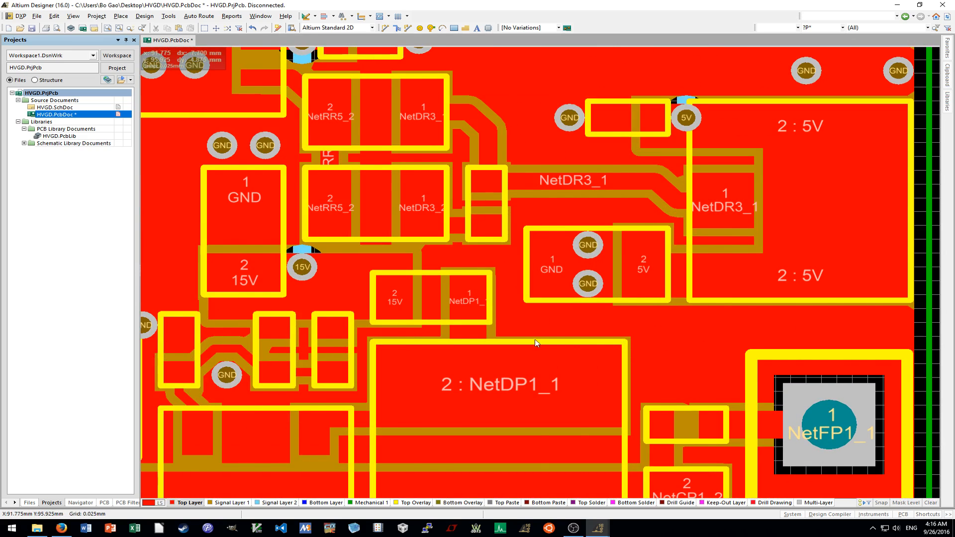
{"action": "scroll", "coordinate": [555, 340], "scroll_direction": "down", "scroll_amount": 3, "text": "ctrl"}
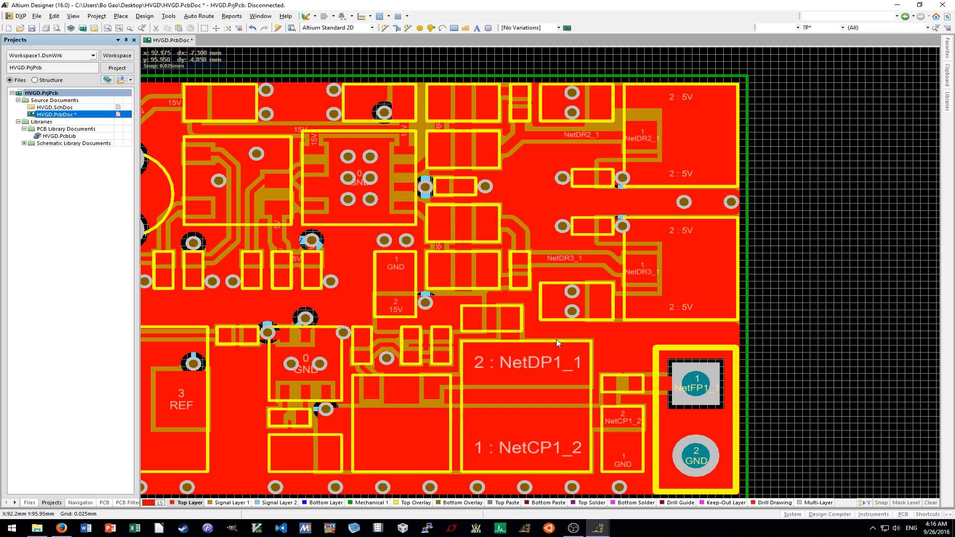
{"action": "scroll", "coordinate": [557, 339], "scroll_direction": "right", "scroll_amount": 2, "text": "shift"}
{"action": "scroll", "coordinate": [558, 339], "scroll_direction": "up", "scroll_amount": 4, "text": "ctrl"}
{"action": "key", "text": "p"}
{"action": "key", "text": "v"}
{"action": "scroll", "coordinate": [658, 338], "scroll_direction": "down", "scroll_amount": 2, "text": "ctrl"}
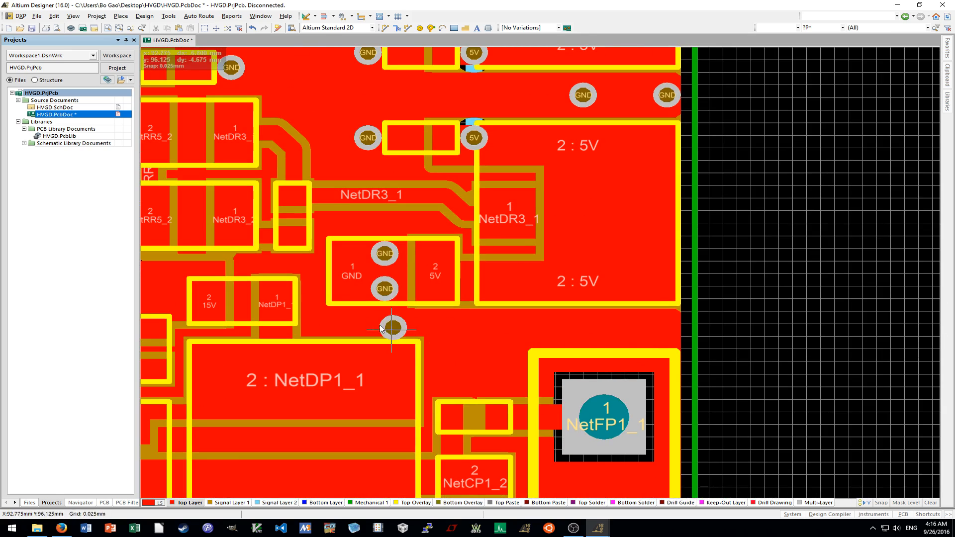
{"action": "left_click", "coordinate": [377, 316]}
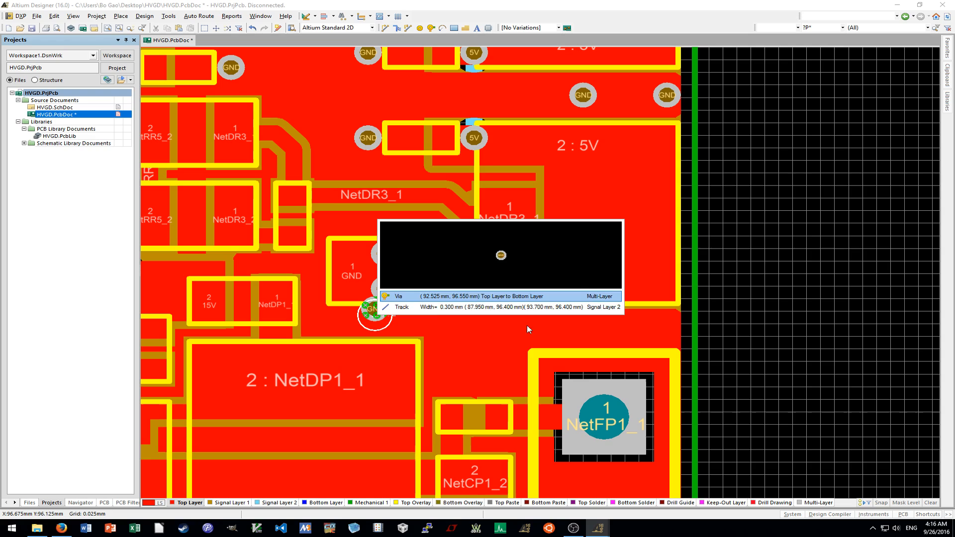
{"action": "left_click", "coordinate": [412, 298]}
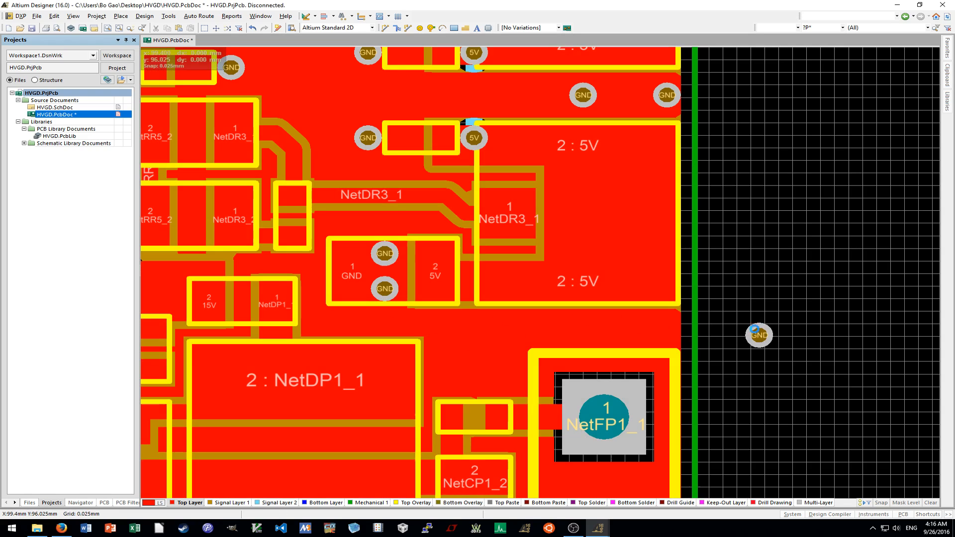
{"action": "key", "text": "Delete"}
Place a GND via to the right of the round component's 15V pin, level with the via on the pin's left.
{"action": "scroll", "coordinate": [826, 362], "scroll_direction": "down", "scroll_amount": 3, "text": "ctrl"}
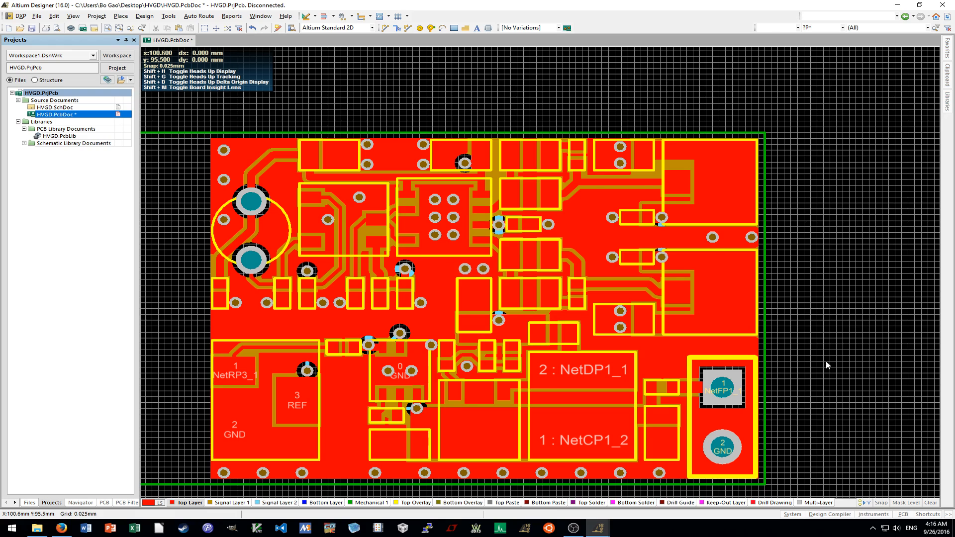
{"action": "scroll", "coordinate": [826, 362], "scroll_direction": "up", "scroll_amount": 1, "text": "shift"}
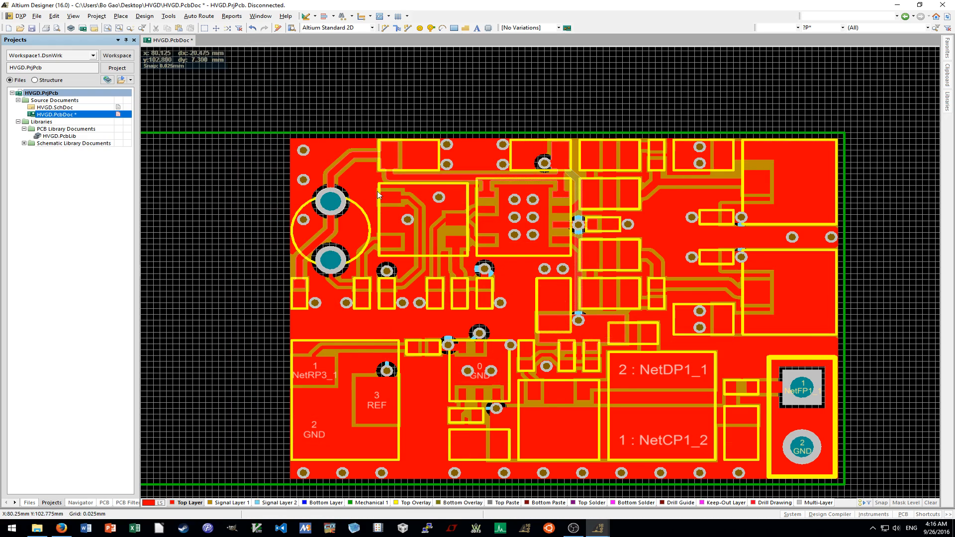
{"action": "scroll", "coordinate": [374, 195], "scroll_direction": "up", "scroll_amount": 1, "text": "ctrl"}
{"action": "scroll", "coordinate": [372, 196], "scroll_direction": "up", "scroll_amount": 1, "text": "ctrl"}
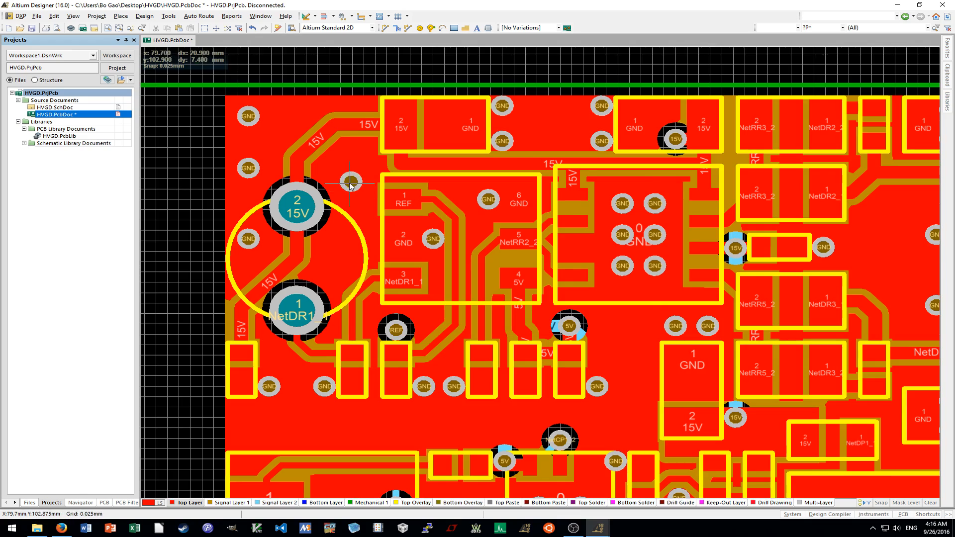
{"action": "scroll", "coordinate": [350, 185], "scroll_direction": "up", "scroll_amount": 1, "text": "ctrl"}
{"action": "left_click_drag", "start_coordinate": [348, 173], "coordinate": [666, 164]}
{"action": "scroll", "coordinate": [327, 164], "scroll_direction": "up", "scroll_amount": 2, "text": "ctrl"}
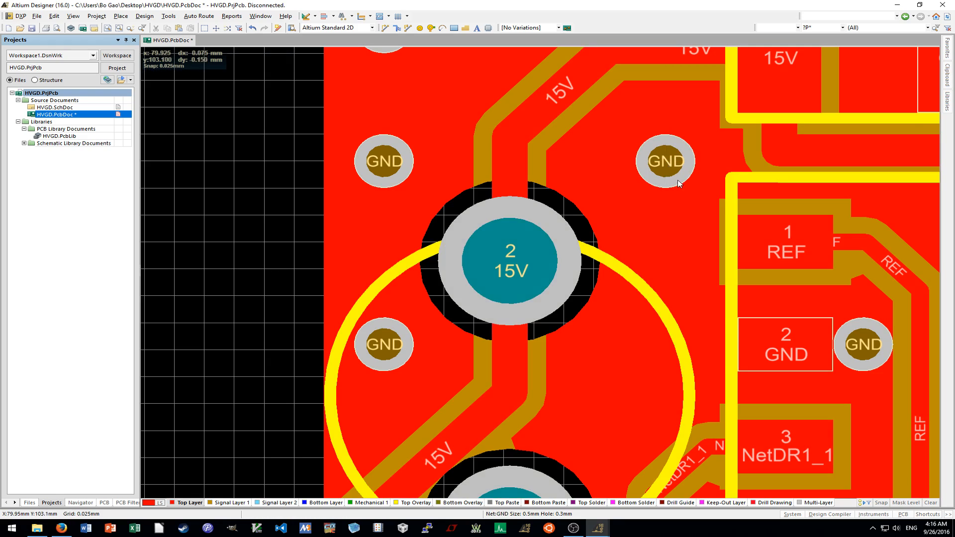
Review the whole board's top-layer GND pour and via placement for areas still needing stitching.
{"action": "scroll", "coordinate": [678, 185], "scroll_direction": "down", "scroll_amount": 4, "text": "ctrl"}
{"action": "scroll", "coordinate": [679, 185], "scroll_direction": "down", "scroll_amount": 4, "text": "shift"}
{"action": "scroll", "coordinate": [678, 185], "scroll_direction": "down", "scroll_amount": 3, "text": "ctrl"}
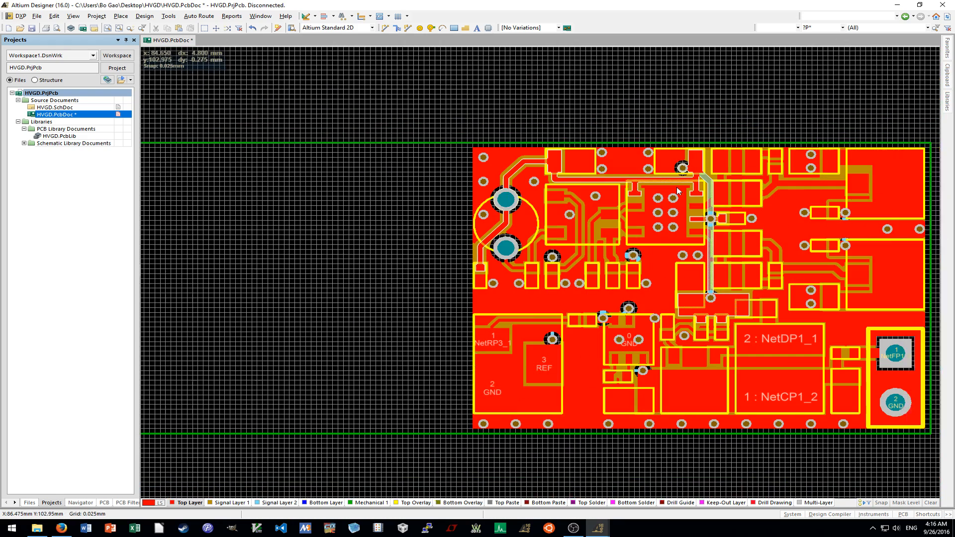
{"action": "scroll", "coordinate": [697, 204], "scroll_direction": "down", "scroll_amount": 4, "text": "shift"}
{"action": "scroll", "coordinate": [556, 225], "scroll_direction": "up", "scroll_amount": 4, "text": "shift"}
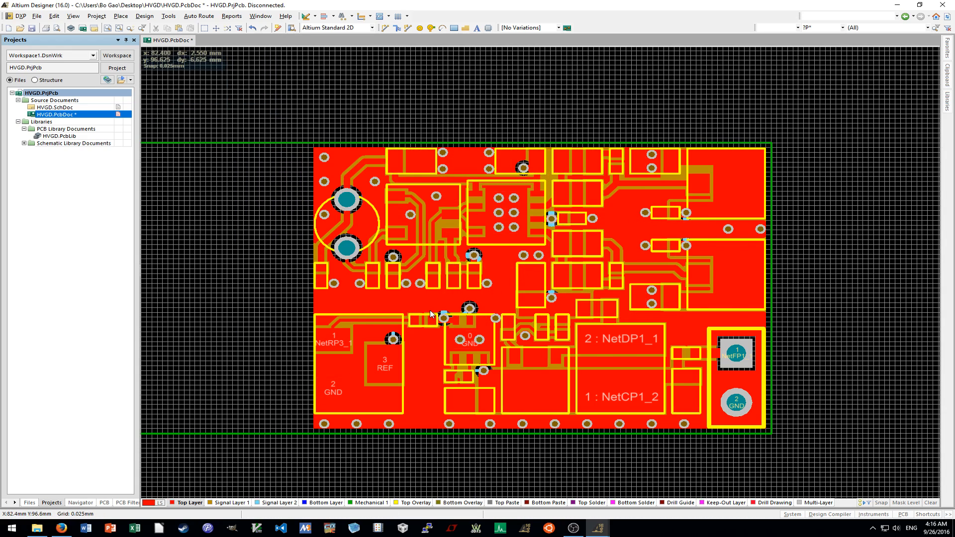
{"action": "scroll", "coordinate": [430, 314], "scroll_direction": "down", "scroll_amount": 2}
{"action": "scroll", "coordinate": [463, 309], "scroll_direction": "up", "scroll_amount": 2, "text": "shift"}
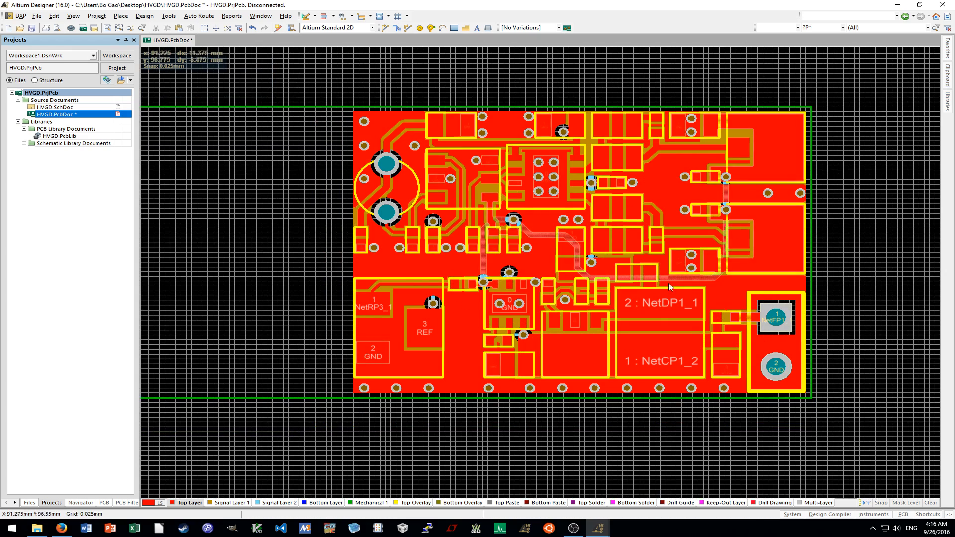
{"action": "scroll", "coordinate": [816, 312], "scroll_direction": "down", "scroll_amount": 1, "text": "ctrl"}
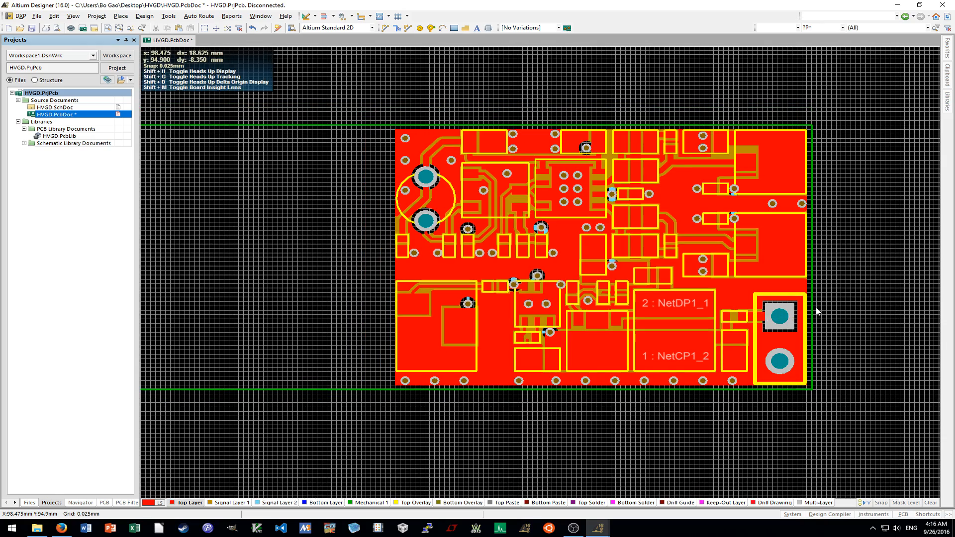
Examine the left input block's top-layer pour and the unused copper below its components, compared with the right block.
{"action": "scroll", "coordinate": [619, 357], "scroll_direction": "up", "scroll_amount": 4, "text": "ctrl"}
{"action": "scroll", "coordinate": [622, 357], "scroll_direction": "down", "scroll_amount": 1, "text": "ctrl"}
{"action": "scroll", "coordinate": [508, 355], "scroll_direction": "up", "scroll_amount": 1, "text": "ctrl"}
{"action": "scroll", "coordinate": [509, 355], "scroll_direction": "down", "scroll_amount": 3, "text": "ctrl"}
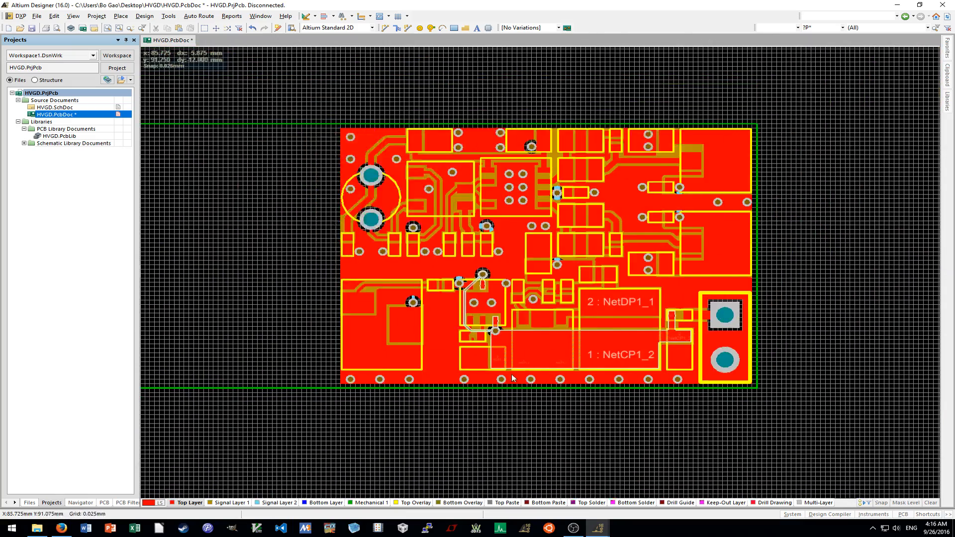
{"action": "scroll", "coordinate": [522, 398], "scroll_direction": "left", "scroll_amount": 3, "text": "shift"}
{"action": "scroll", "coordinate": [682, 406], "scroll_direction": "down", "scroll_amount": 1, "text": "ctrl"}
{"action": "scroll", "coordinate": [681, 406], "scroll_direction": "left", "scroll_amount": 3, "text": "shift"}
{"action": "scroll", "coordinate": [671, 407], "scroll_direction": "down", "scroll_amount": 1, "text": "ctrl"}
{"action": "scroll", "coordinate": [657, 404], "scroll_direction": "up", "scroll_amount": 4, "text": "ctrl"}
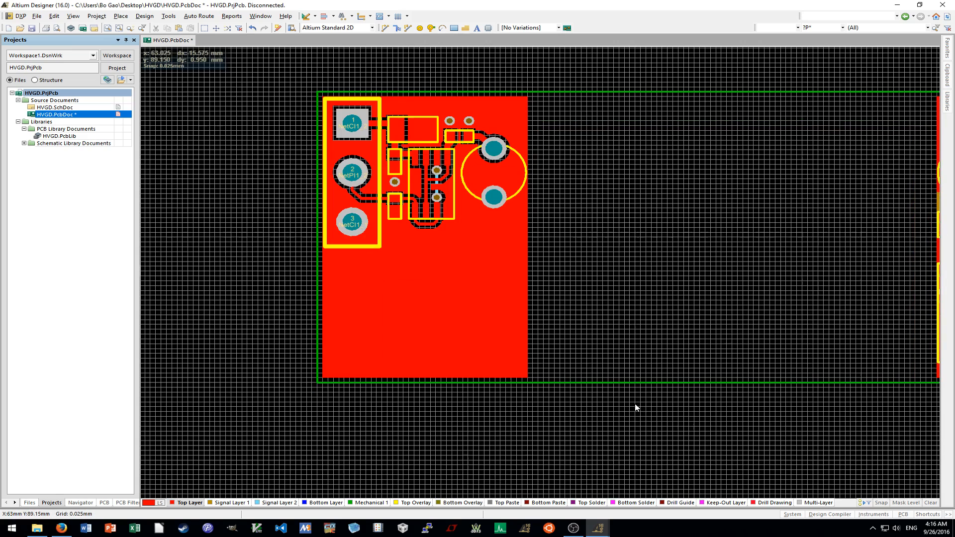
{"action": "scroll", "coordinate": [636, 408], "scroll_direction": "up", "scroll_amount": 1, "text": "ctrl"}
{"action": "scroll", "coordinate": [456, 363], "scroll_direction": "up", "scroll_amount": 2}
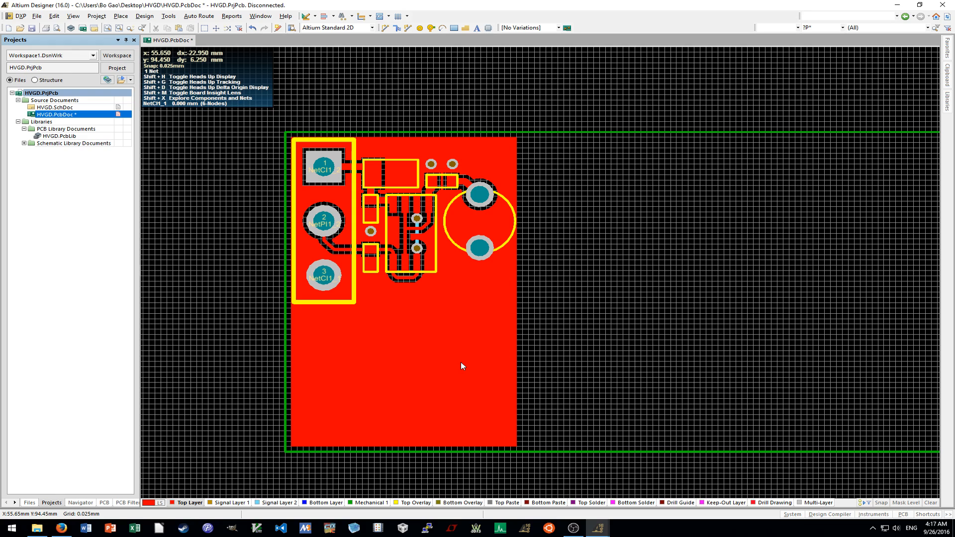
{"action": "scroll", "coordinate": [543, 329], "scroll_direction": "down", "scroll_amount": 2, "text": "ctrl"}
{"action": "scroll", "coordinate": [542, 330], "scroll_direction": "right", "scroll_amount": 2, "text": "shift"}
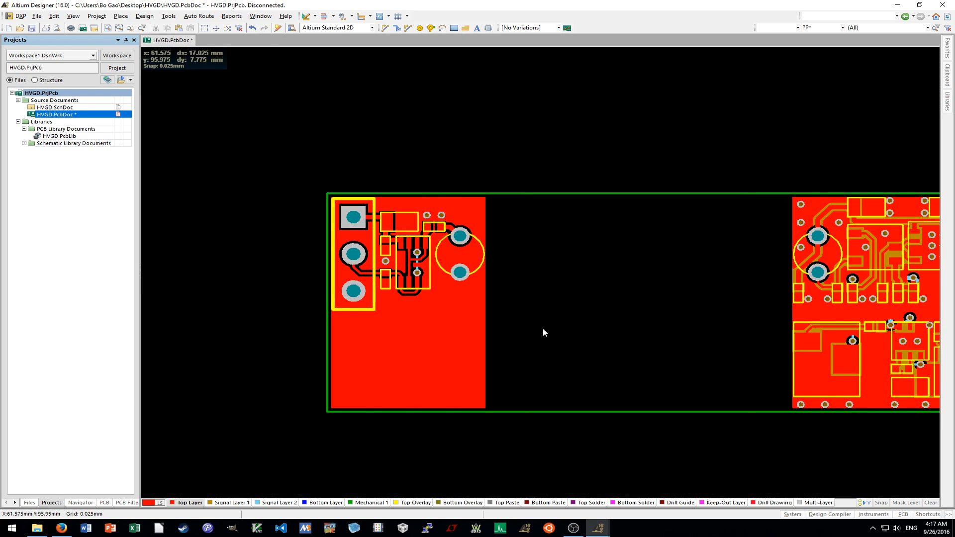
{"action": "scroll", "coordinate": [541, 337], "scroll_direction": "left", "scroll_amount": 1, "text": "shift"}
{"action": "scroll", "coordinate": [380, 298], "scroll_direction": "up", "scroll_amount": 2, "text": "ctrl"}
{"action": "scroll", "coordinate": [384, 304], "scroll_direction": "down", "scroll_amount": 3, "text": "ctrl"}
{"action": "scroll", "coordinate": [384, 304], "scroll_direction": "up", "scroll_amount": 3, "text": "ctrl"}
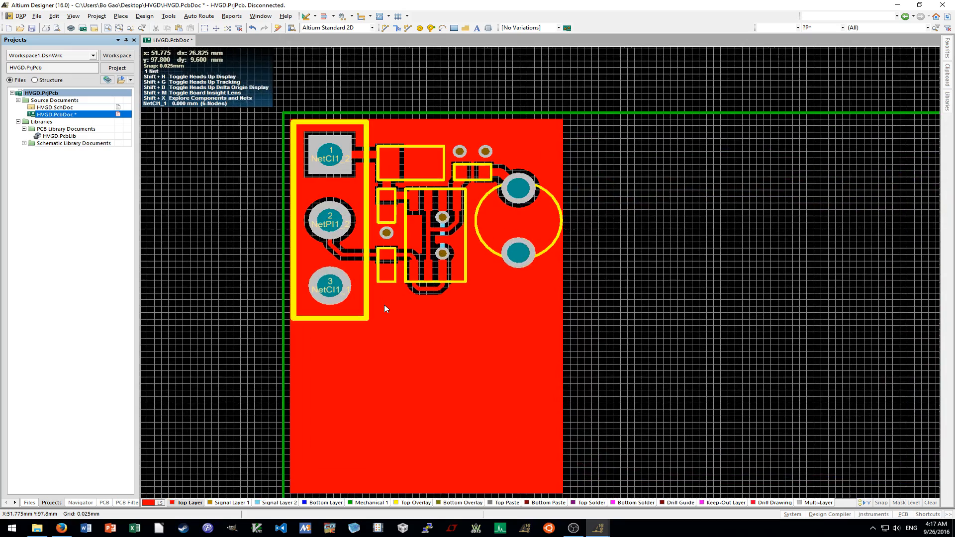
{"action": "scroll", "coordinate": [384, 304], "scroll_direction": "down", "scroll_amount": 3, "text": "ctrl"}
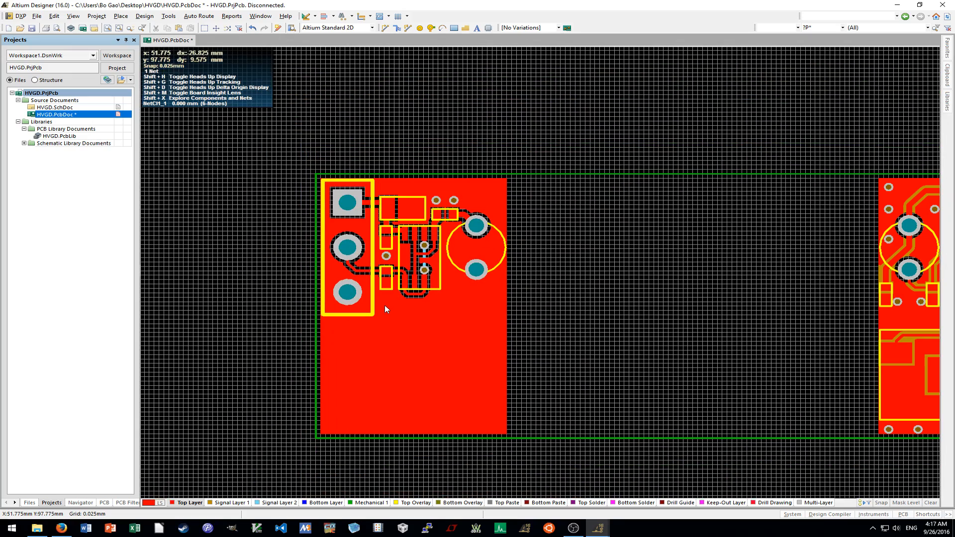
Raise the lower edge of the left block's top-layer polygon to Y 97 mm, just below the three-pin connector outline.
{"action": "left_click", "coordinate": [411, 345]}
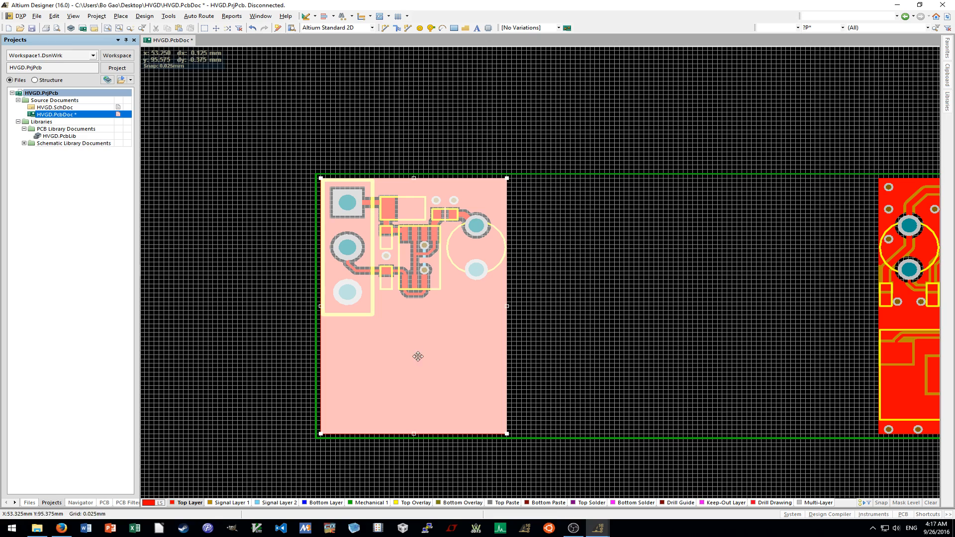
{"action": "scroll", "coordinate": [414, 442], "scroll_direction": "up", "scroll_amount": 2, "text": "ctrl"}
{"action": "left_click_drag", "start_coordinate": [394, 427], "coordinate": [433, 257]}
{"action": "scroll", "coordinate": [278, 257], "scroll_direction": "up", "scroll_amount": 3, "text": "ctrl"}
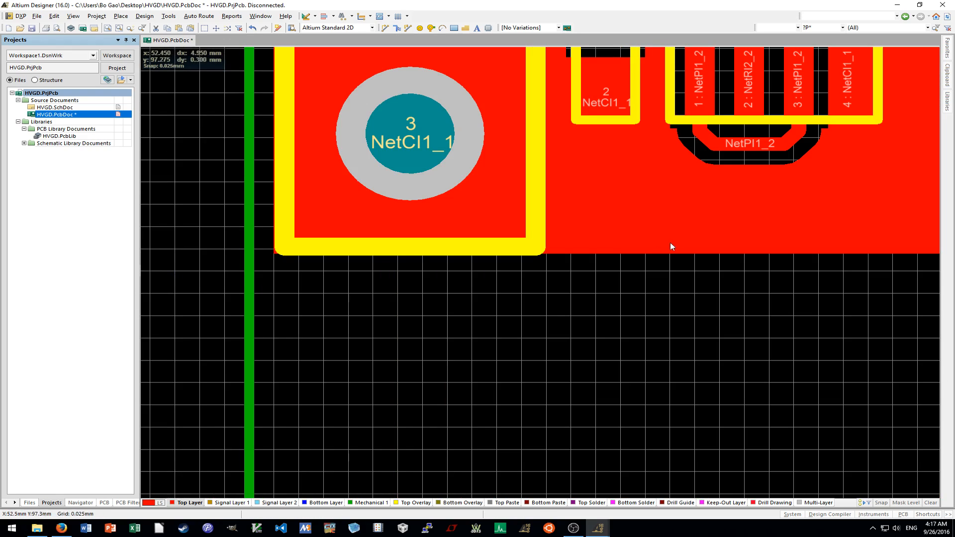
{"action": "left_click", "coordinate": [664, 228]}
{"action": "left_click_drag", "start_coordinate": [618, 251], "coordinate": [618, 271]}
{"action": "scroll", "coordinate": [214, 303], "scroll_direction": "down", "scroll_amount": 6, "text": "ctrl"}
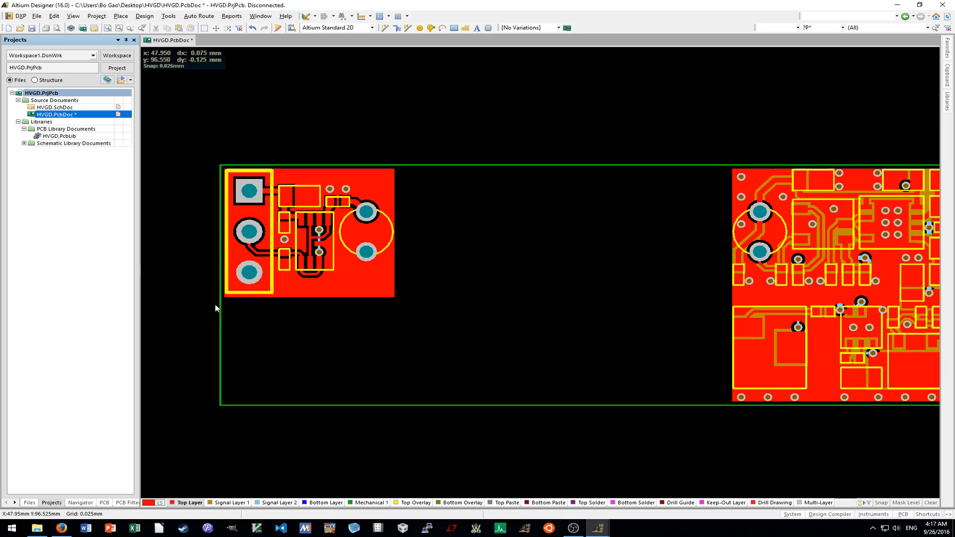
Inspect the shortened top-layer pour around the left block's connector, traces, vias and round component.
{"action": "scroll", "coordinate": [219, 308], "scroll_direction": "left", "scroll_amount": 1, "text": "shift"}
{"action": "scroll", "coordinate": [224, 312], "scroll_direction": "left", "scroll_amount": 1, "text": "shift"}
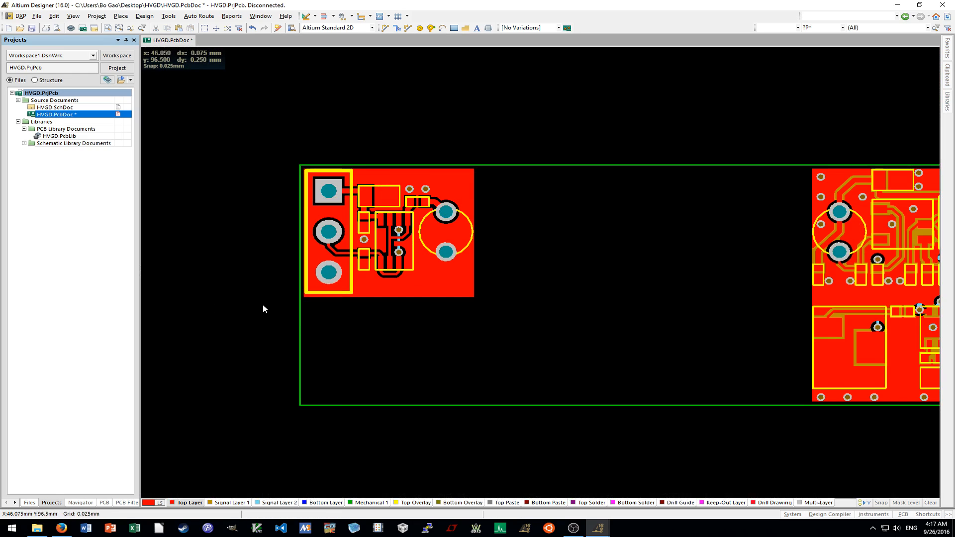
{"action": "scroll", "coordinate": [262, 308], "scroll_direction": "up", "scroll_amount": 3, "text": "ctrl"}
{"action": "scroll", "coordinate": [274, 306], "scroll_direction": "right", "scroll_amount": 3, "text": "shift"}
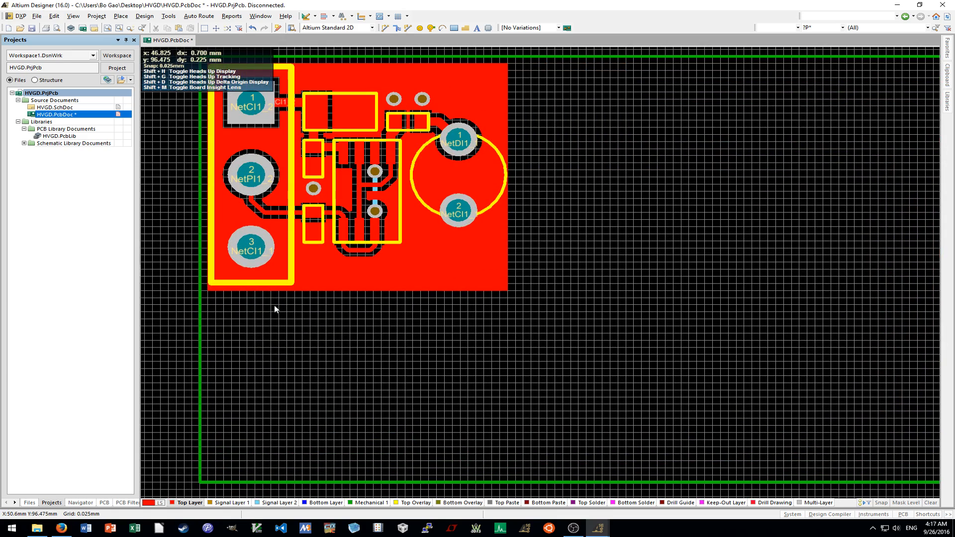
{"action": "scroll", "coordinate": [343, 308], "scroll_direction": "up", "scroll_amount": 1, "text": "ctrl"}
{"action": "scroll", "coordinate": [344, 308], "scroll_direction": "up", "scroll_amount": 3}
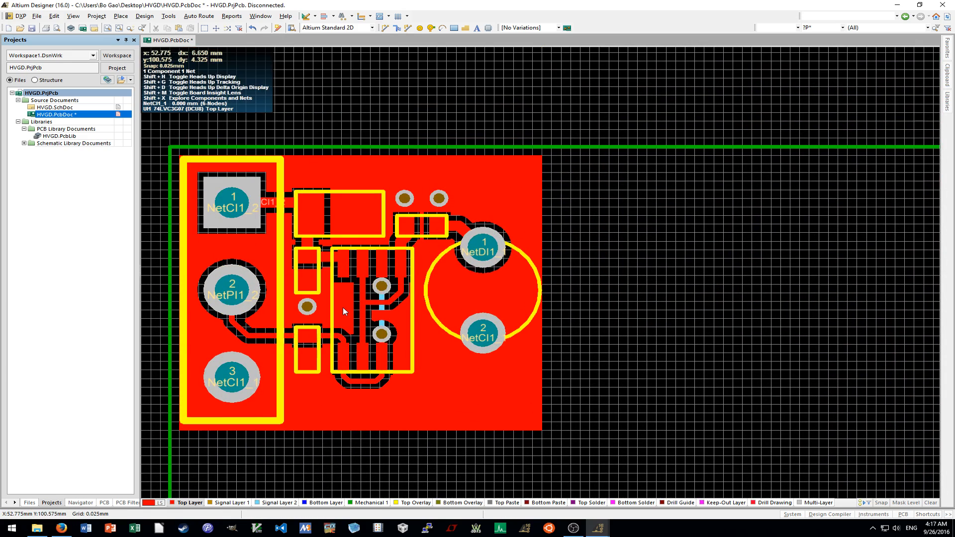
{"action": "scroll", "coordinate": [343, 307], "scroll_direction": "left", "scroll_amount": 2, "text": "shift"}
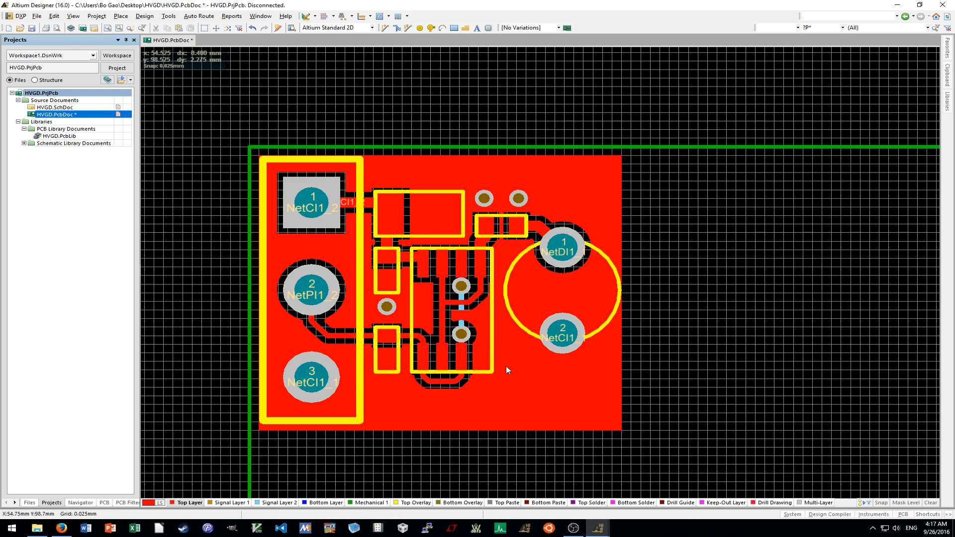
{"action": "scroll", "coordinate": [591, 313], "scroll_direction": "down", "scroll_amount": 2, "text": "ctrl"}
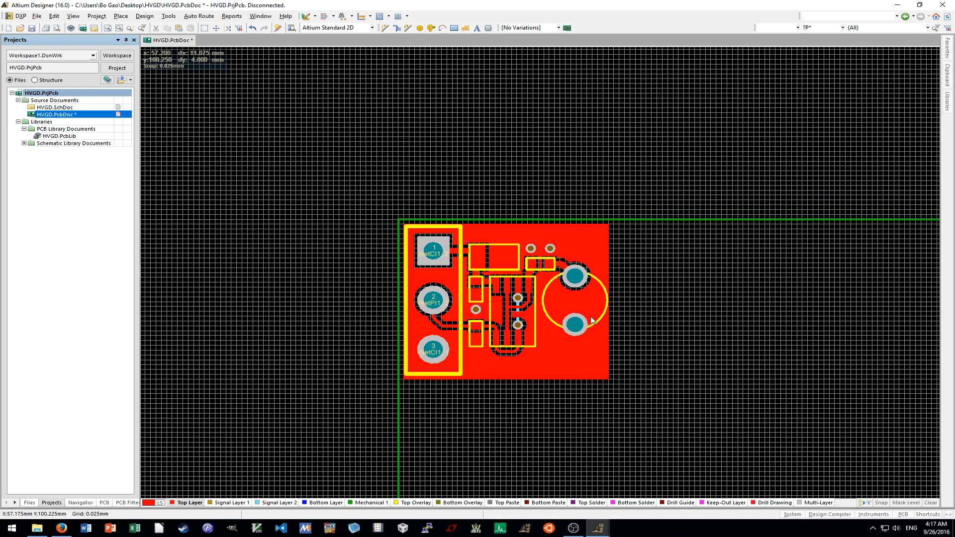
{"action": "scroll", "coordinate": [590, 315], "scroll_direction": "right", "scroll_amount": 3, "text": "shift"}
{"action": "scroll", "coordinate": [572, 316], "scroll_direction": "left", "scroll_amount": 2, "text": "shift"}
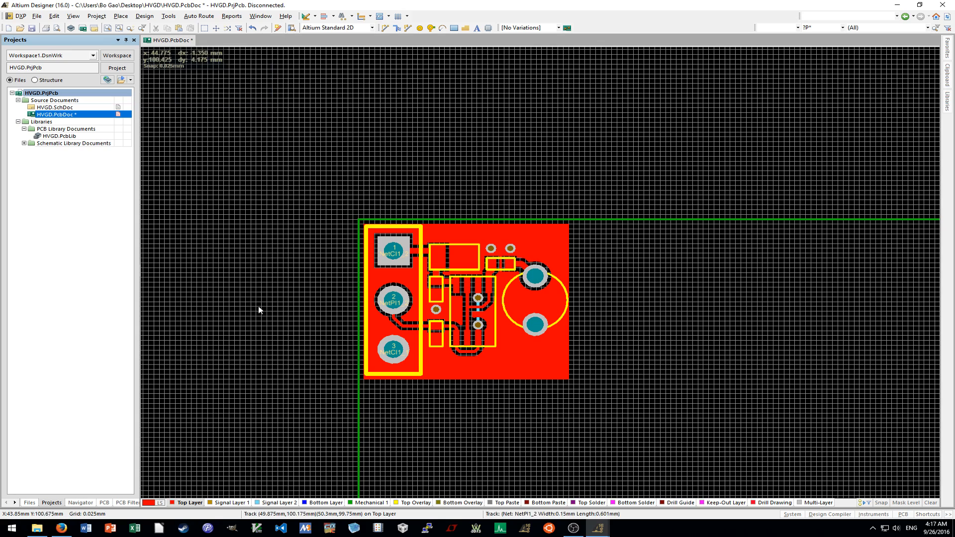
Set up a solid polygon pour on Signal Layer 1 named M1 GND and connected to net NetCI1_1.
{"action": "left_click", "coordinate": [236, 502]}
{"action": "key", "text": "p"}
{"action": "key", "text": "g"}
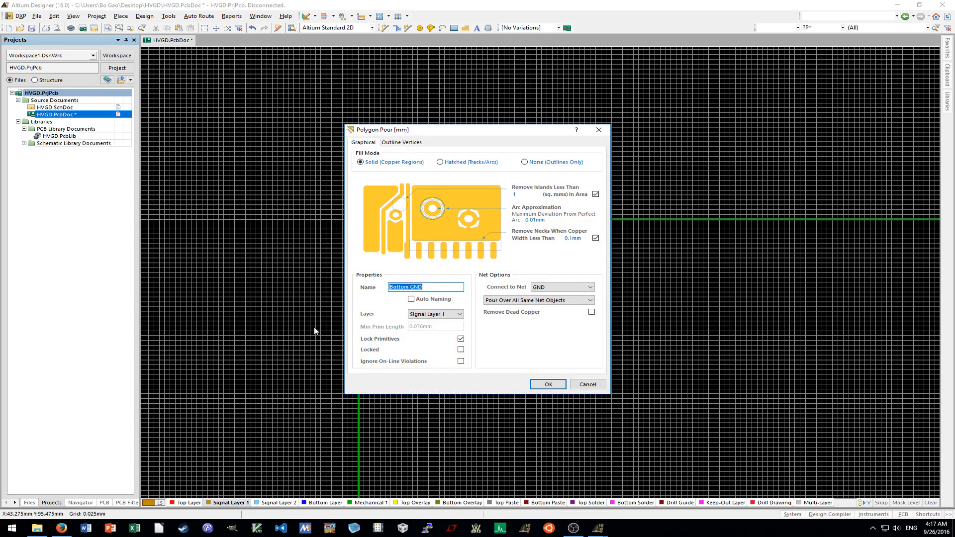
{"action": "type", "text": "M1 GND"}
{"action": "left_click", "coordinate": [562, 287]}
{"action": "left_click", "coordinate": [552, 308]}
{"action": "left_click", "coordinate": [547, 384]}
Outline the Signal Layer 1 pour as a rectangle of about 9.5 by 8 mm over the left block's top-layer copper.
{"action": "scroll", "coordinate": [336, 213], "scroll_direction": "up", "scroll_amount": 4, "text": "ctrl"}
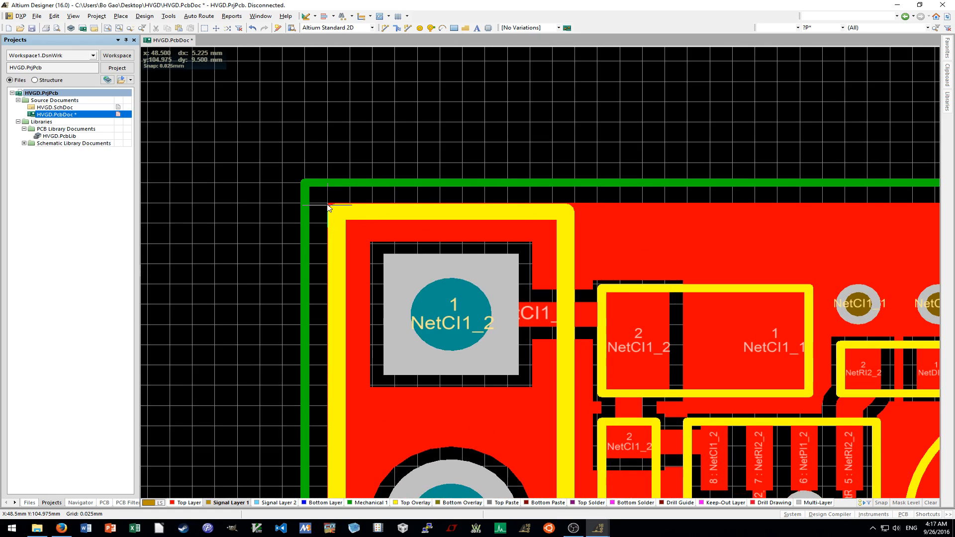
{"action": "left_click", "coordinate": [328, 207]}
{"action": "scroll", "coordinate": [338, 219], "scroll_direction": "down", "scroll_amount": 4, "text": "ctrl"}
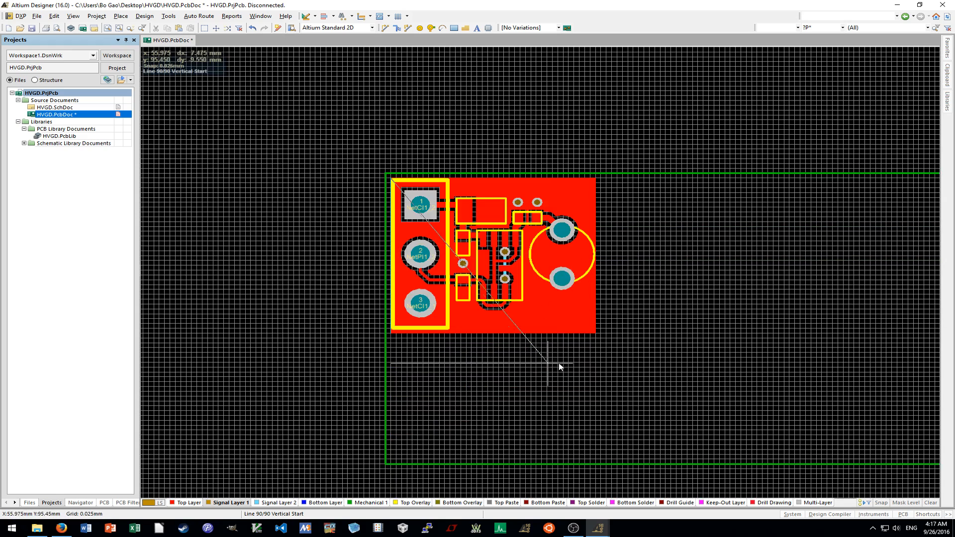
{"action": "scroll", "coordinate": [603, 317], "scroll_direction": "up", "scroll_amount": 2, "text": "ctrl"}
{"action": "scroll", "coordinate": [603, 317], "scroll_direction": "up", "scroll_amount": 1, "text": "ctrl"}
{"action": "left_click", "coordinate": [618, 316]}
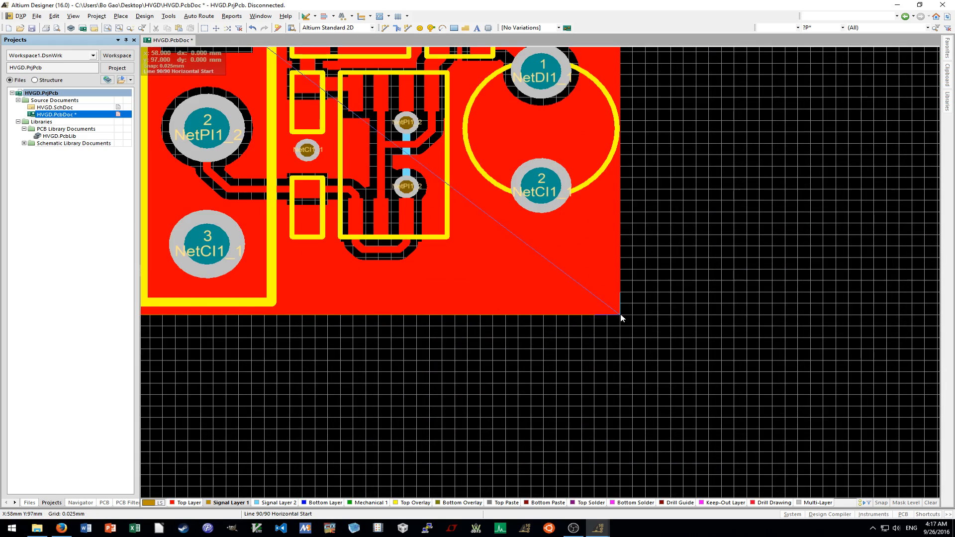
{"action": "scroll", "coordinate": [618, 313], "scroll_direction": "up", "scroll_amount": 3}
{"action": "scroll", "coordinate": [619, 299], "scroll_direction": "up", "scroll_amount": 1}
{"action": "left_click", "coordinate": [621, 240]}
{"action": "right_click", "coordinate": [627, 242]}
{"action": "scroll", "coordinate": [638, 205], "scroll_direction": "down", "scroll_amount": 2, "text": "ctrl"}
Set up a solid polygon pour on Signal Layer 2 connected to net NetCI1_1.
{"action": "left_click", "coordinate": [274, 503]}
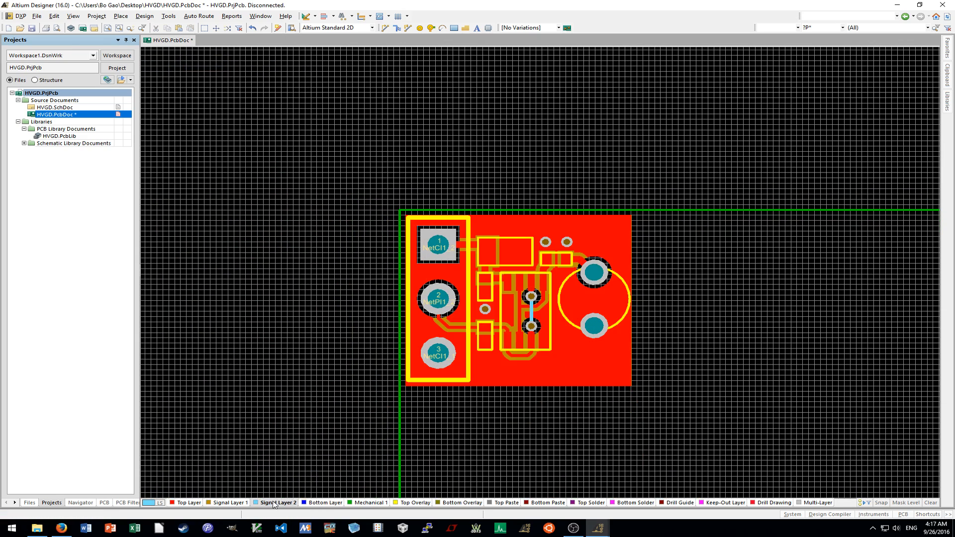
{"action": "double_click", "coordinate": [454, 324]}
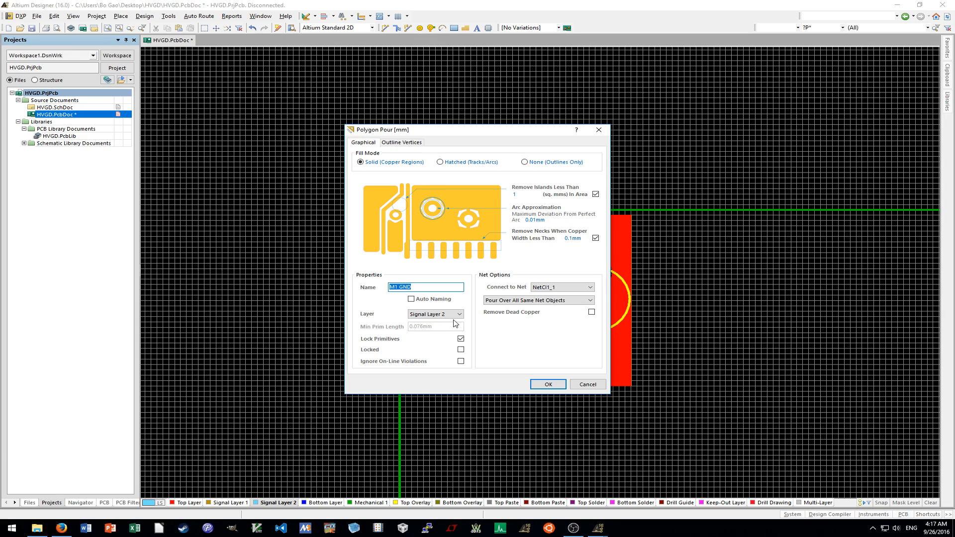
{"action": "key", "text": "Return"}
Outline the Signal Layer 2 pour as a 9.5 by 8 mm rectangle matching the corners of the left block's top-layer copper.
{"action": "scroll", "coordinate": [393, 216], "scroll_direction": "up", "scroll_amount": 4, "text": "ctrl"}
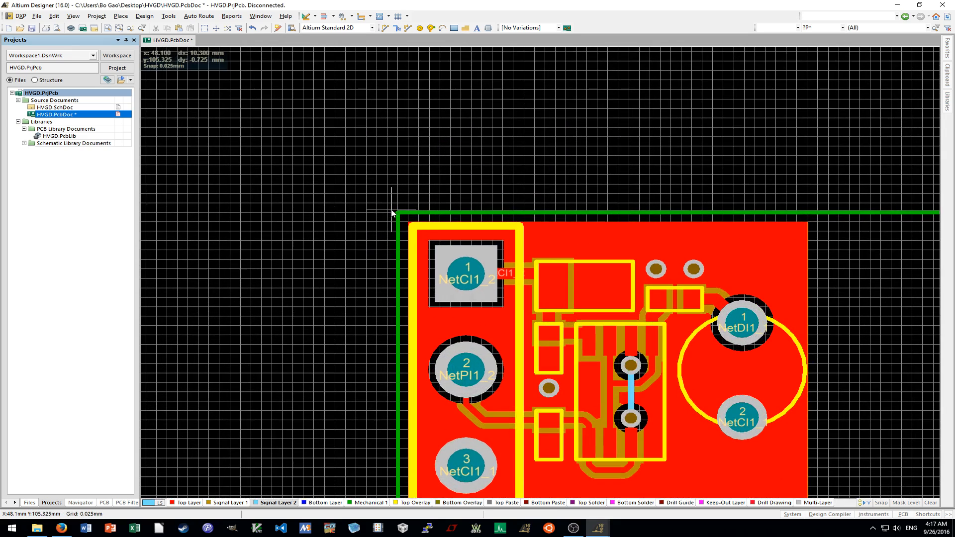
{"action": "left_click", "coordinate": [402, 212]}
{"action": "scroll", "coordinate": [444, 311], "scroll_direction": "down", "scroll_amount": 2, "text": "ctrl"}
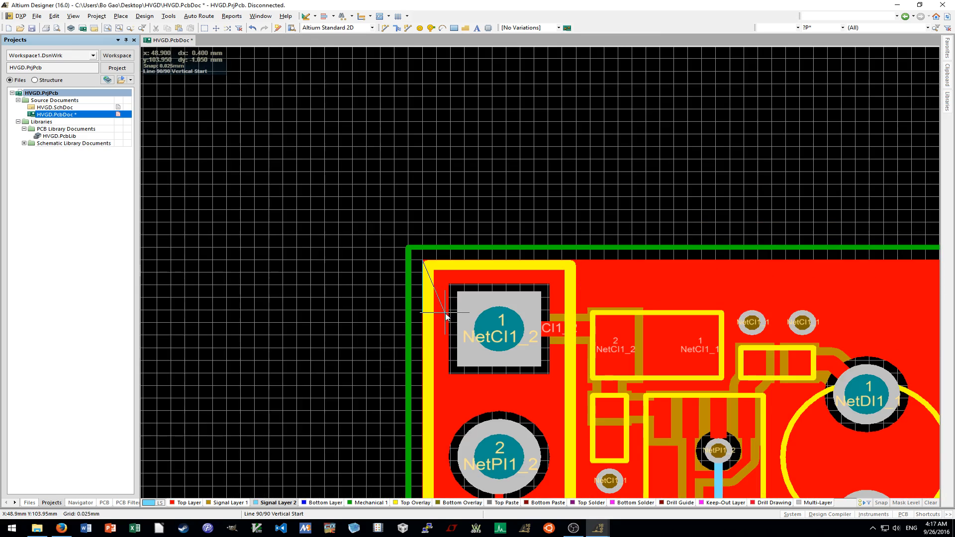
{"action": "scroll", "coordinate": [453, 328], "scroll_direction": "down", "scroll_amount": 2, "text": "ctrl"}
{"action": "scroll", "coordinate": [460, 332], "scroll_direction": "down", "scroll_amount": 2, "text": "shift"}
{"action": "scroll", "coordinate": [507, 346], "scroll_direction": "down", "scroll_amount": 2}
{"action": "scroll", "coordinate": [564, 367], "scroll_direction": "up", "scroll_amount": 2, "text": "ctrl"}
{"action": "scroll", "coordinate": [637, 423], "scroll_direction": "up", "scroll_amount": 2, "text": "ctrl"}
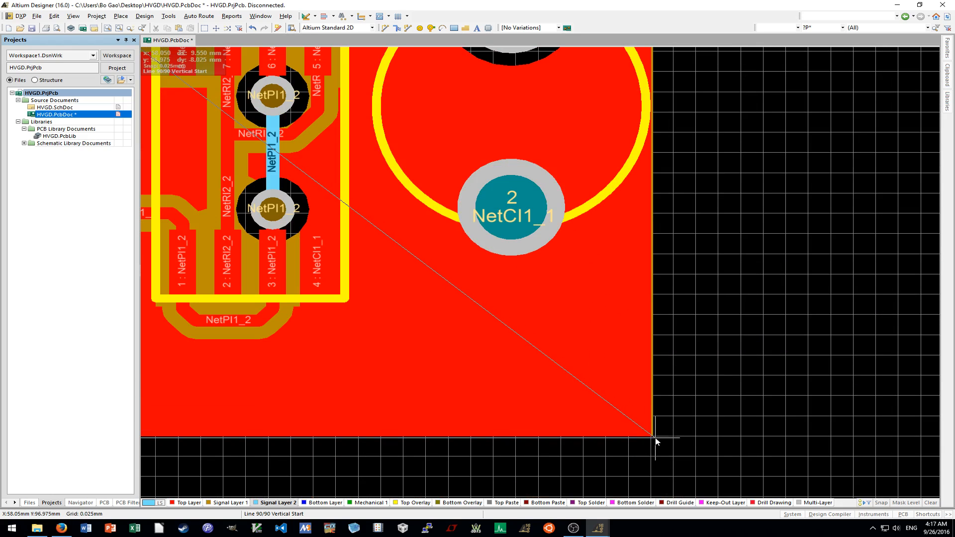
{"action": "left_click", "coordinate": [650, 436]}
{"action": "scroll", "coordinate": [651, 436], "scroll_direction": "down", "scroll_amount": 2, "text": "ctrl"}
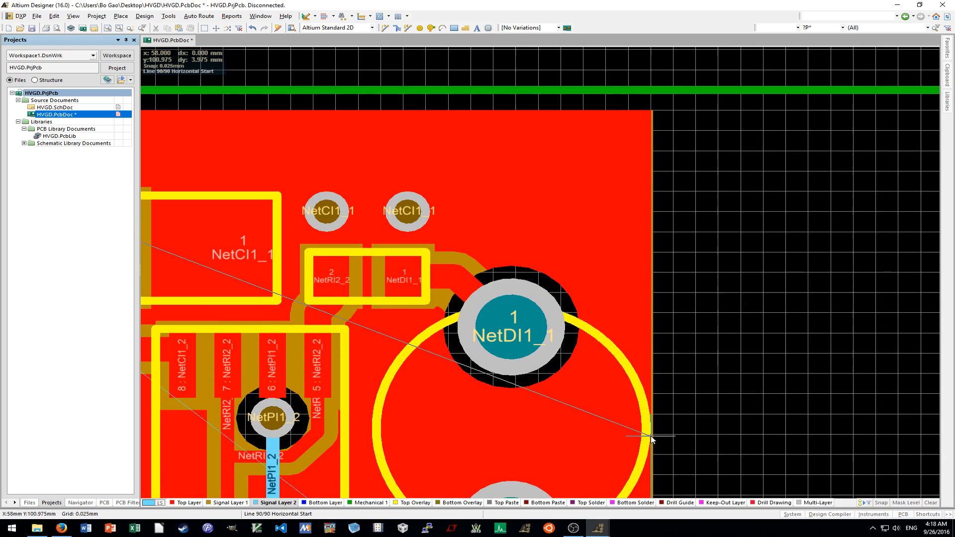
{"action": "scroll", "coordinate": [661, 348], "scroll_direction": "up", "scroll_amount": 3}
{"action": "scroll", "coordinate": [644, 204], "scroll_direction": "up", "scroll_amount": 2, "text": "ctrl"}
{"action": "left_click", "coordinate": [642, 200]}
{"action": "right_click", "coordinate": [677, 219]}
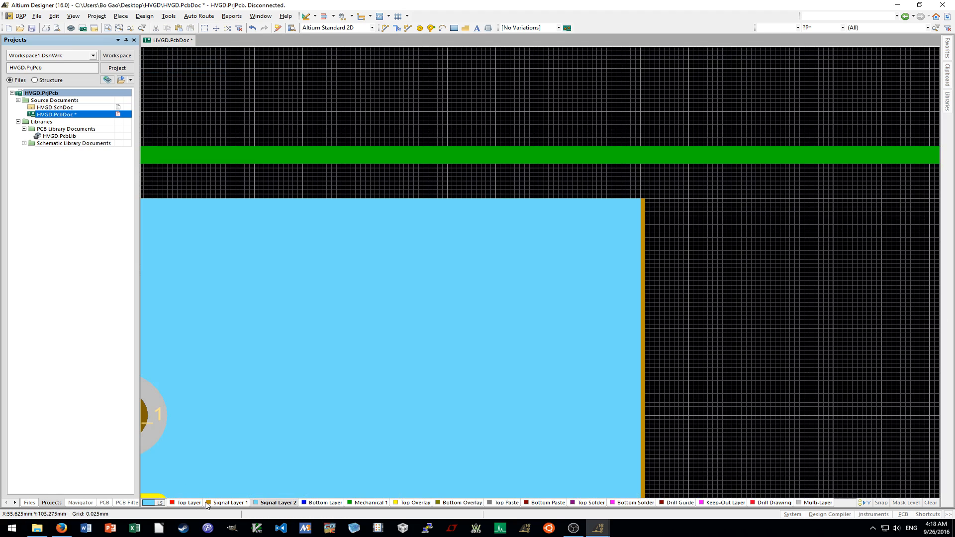
Move the right edge of the left block's Signal Layer 1 polygon to X 58 mm, flush with the other layers' copper.
{"action": "left_click", "coordinate": [228, 503]}
{"action": "left_click", "coordinate": [639, 317]}
{"action": "scroll", "coordinate": [648, 358], "scroll_direction": "down", "scroll_amount": 3}
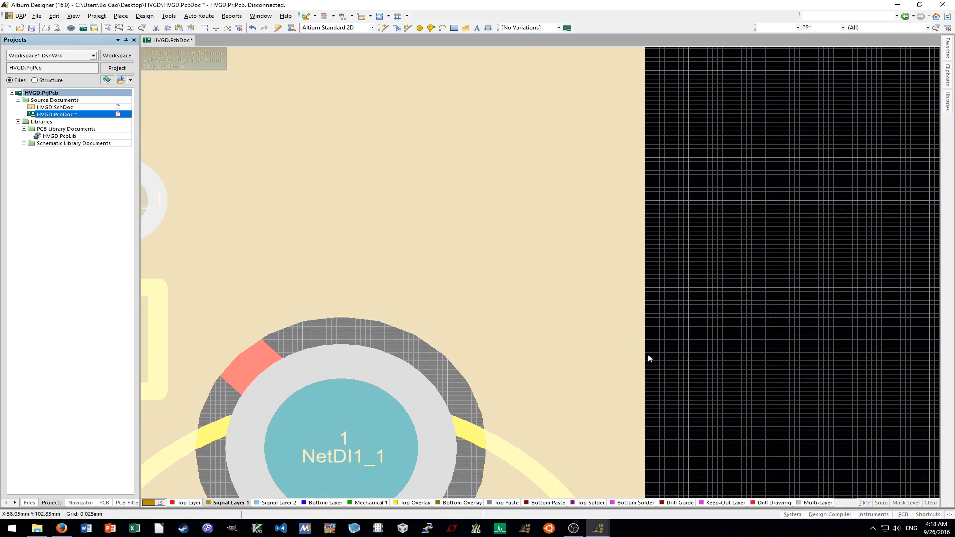
{"action": "left_click", "coordinate": [642, 348]}
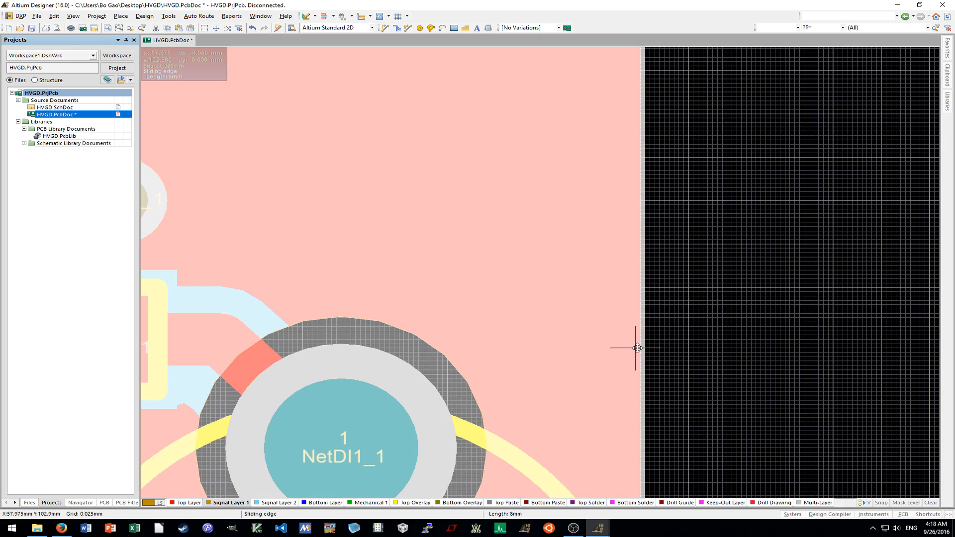
{"action": "left_click", "coordinate": [640, 348]}
{"action": "scroll", "coordinate": [640, 348], "scroll_direction": "down", "scroll_amount": 5, "text": "ctrl"}
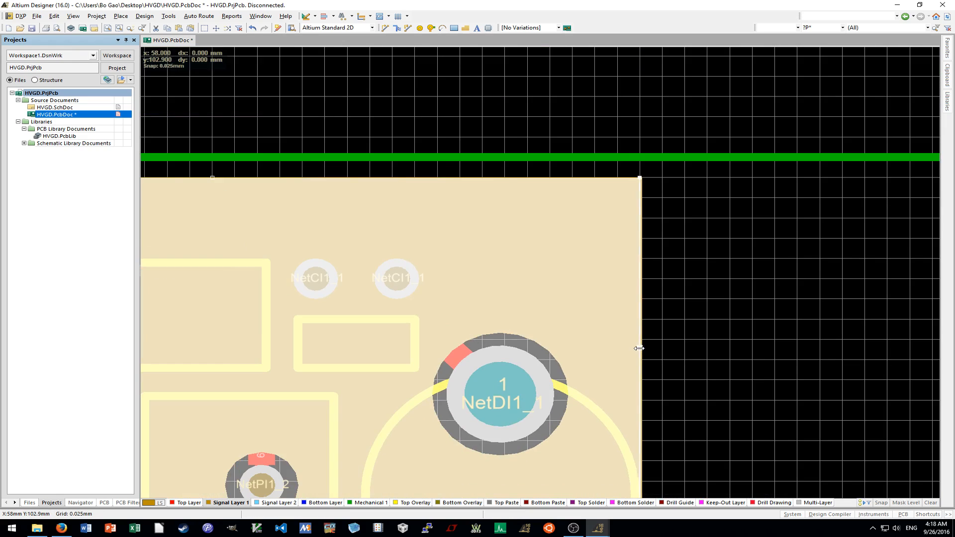
{"action": "scroll", "coordinate": [463, 382], "scroll_direction": "left", "scroll_amount": 1}
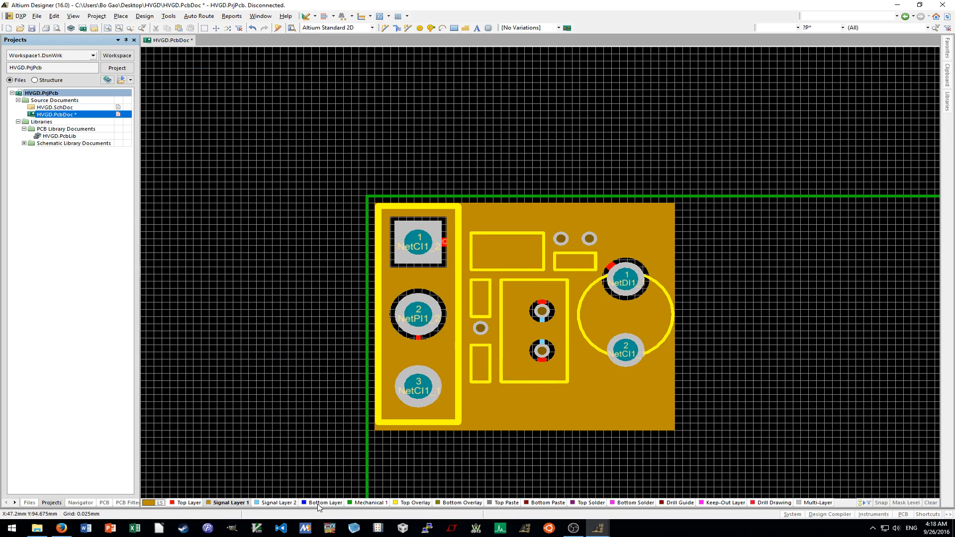
Set up a solid polygon pour on the Bottom Layer with a name beginning with "Bottom", connected to net NetCI1_1.
{"action": "left_click", "coordinate": [319, 503]}
{"action": "double_click", "coordinate": [442, 354]}
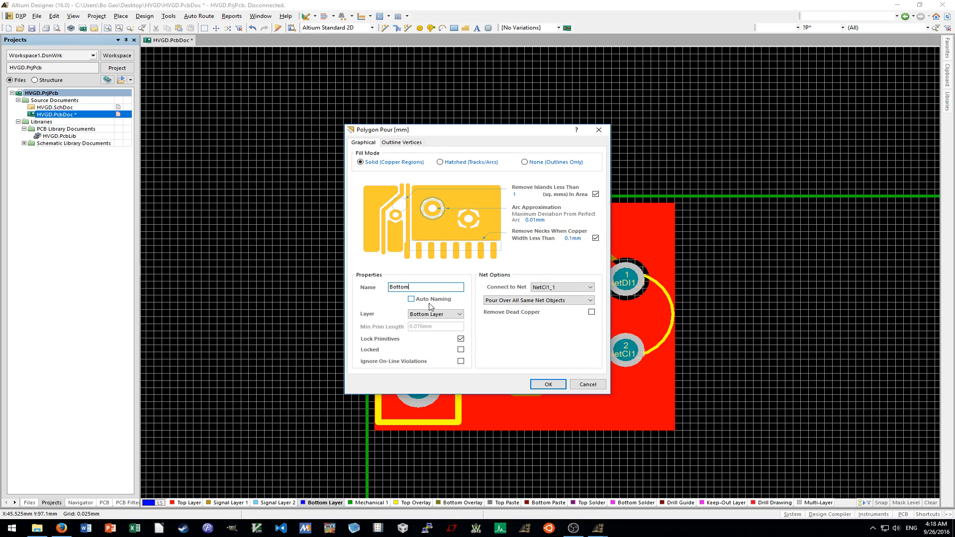
{"action": "left_click", "coordinate": [548, 385]}
Outline the Bottom Layer pour as a 9.5 by 8 mm rectangle matching the corners of the left block's top-layer copper.
{"action": "scroll", "coordinate": [375, 171], "scroll_direction": "up", "scroll_amount": 5, "text": "ctrl"}
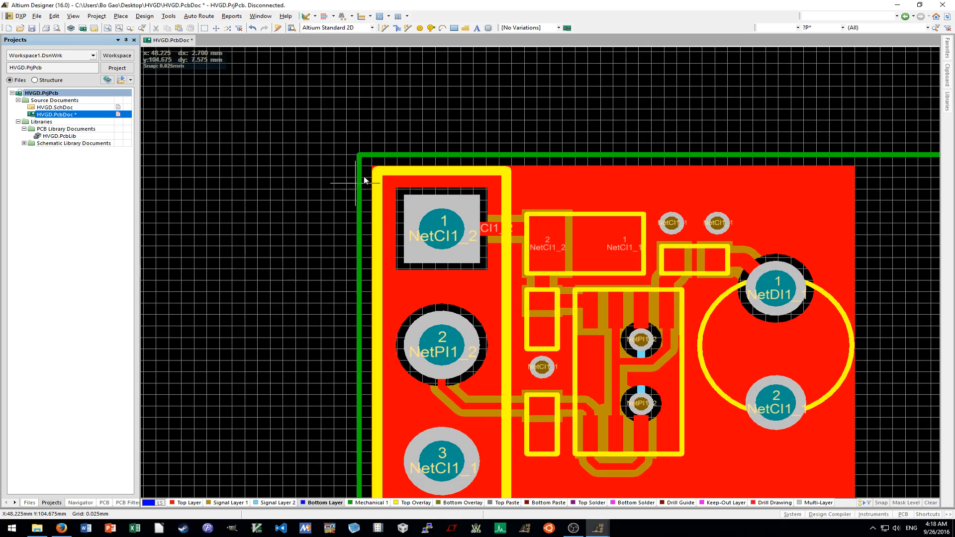
{"action": "left_click", "coordinate": [353, 172]}
{"action": "scroll", "coordinate": [353, 173], "scroll_direction": "down", "scroll_amount": 5, "text": "ctrl"}
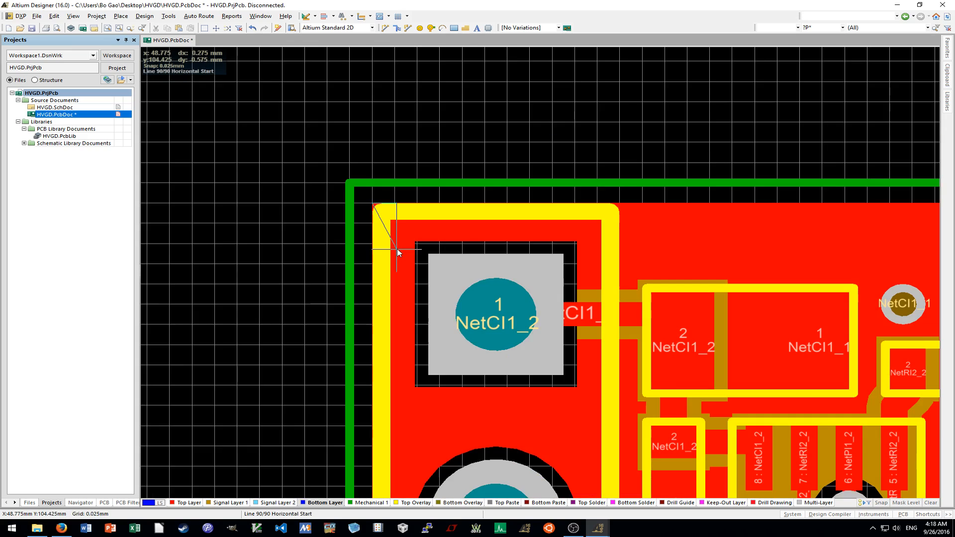
{"action": "scroll", "coordinate": [712, 332], "scroll_direction": "up", "scroll_amount": 6, "text": "ctrl"}
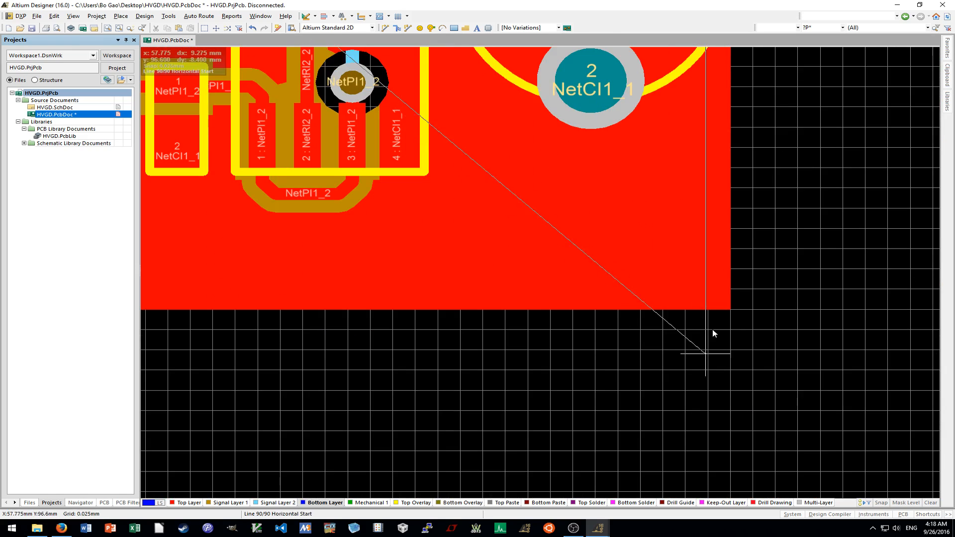
{"action": "scroll", "coordinate": [716, 313], "scroll_direction": "up", "scroll_amount": 5, "text": "ctrl"}
{"action": "scroll", "coordinate": [435, 294], "scroll_direction": "up", "scroll_amount": 3, "text": "ctrl"}
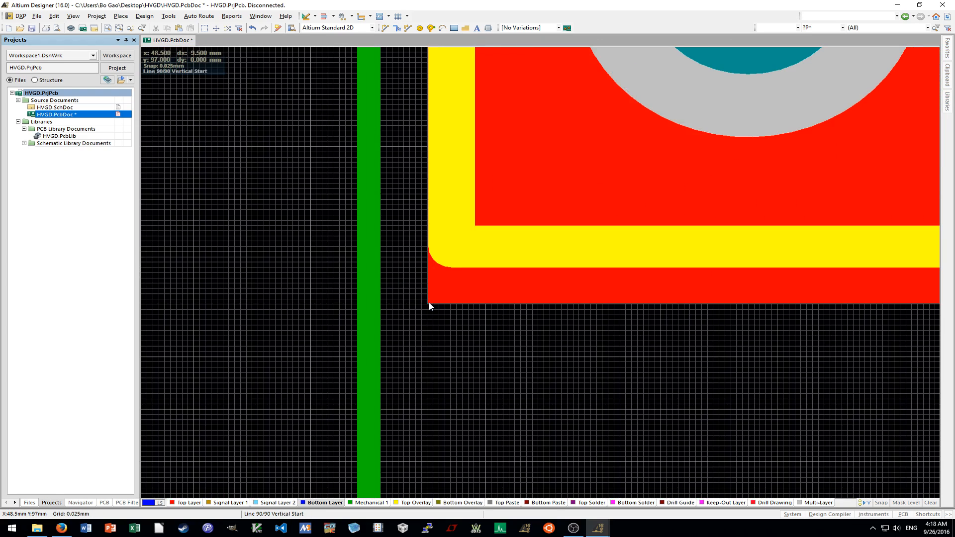
{"action": "left_click", "coordinate": [428, 304]}
{"action": "right_click", "coordinate": [428, 304]}
{"action": "right_click", "coordinate": [290, 329]}
{"action": "left_click", "coordinate": [284, 329]}
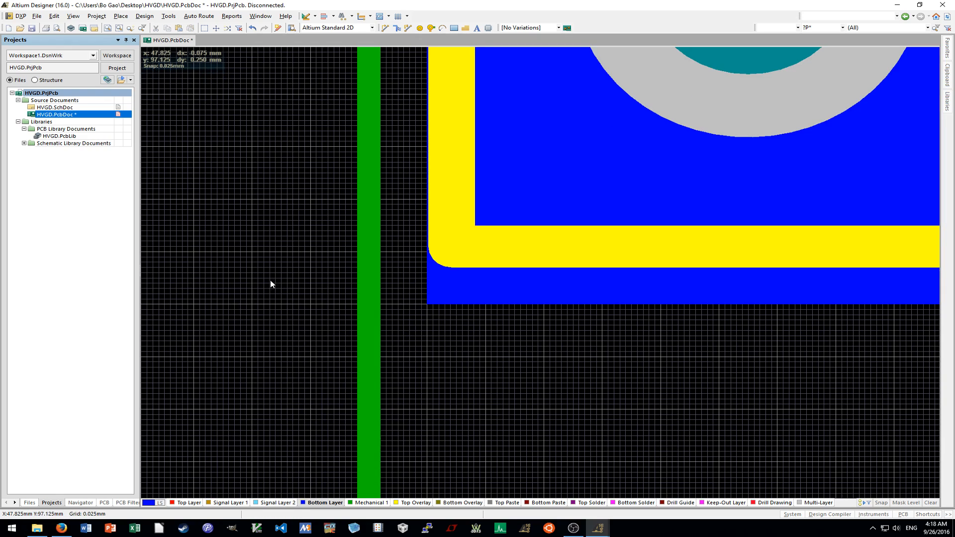
Examine the bottom-layer copper of both blocks, then the GND vias along the capacitor row in the right block.
{"action": "scroll", "coordinate": [268, 286], "scroll_direction": "down", "scroll_amount": 7, "text": "ctrl"}
{"action": "scroll", "coordinate": [252, 312], "scroll_direction": "down", "scroll_amount": 4, "text": "ctrl"}
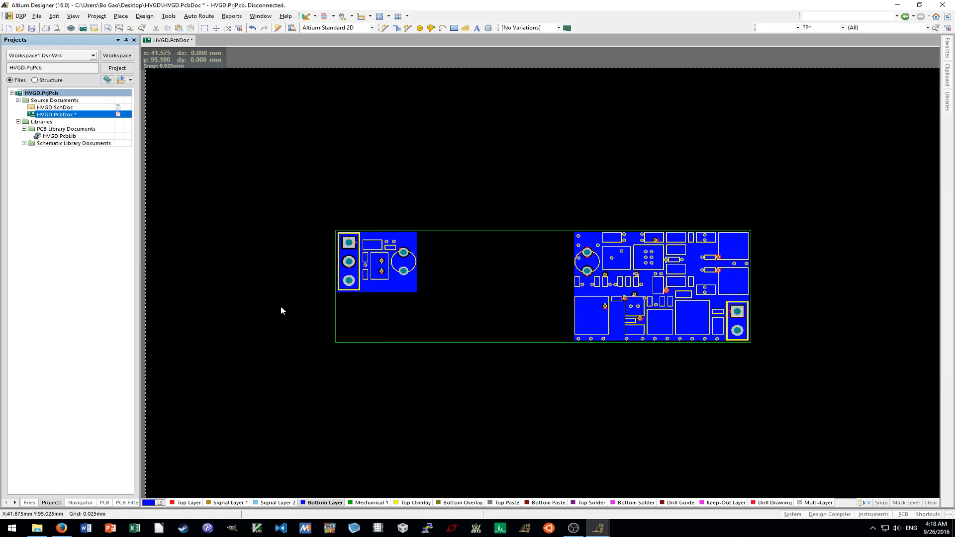
{"action": "scroll", "coordinate": [281, 312], "scroll_direction": "left", "scroll_amount": 2, "text": "shift"}
{"action": "scroll", "coordinate": [281, 312], "scroll_direction": "down", "scroll_amount": 1, "text": "ctrl"}
{"action": "scroll", "coordinate": [281, 311], "scroll_direction": "left", "scroll_amount": 2, "text": "shift"}
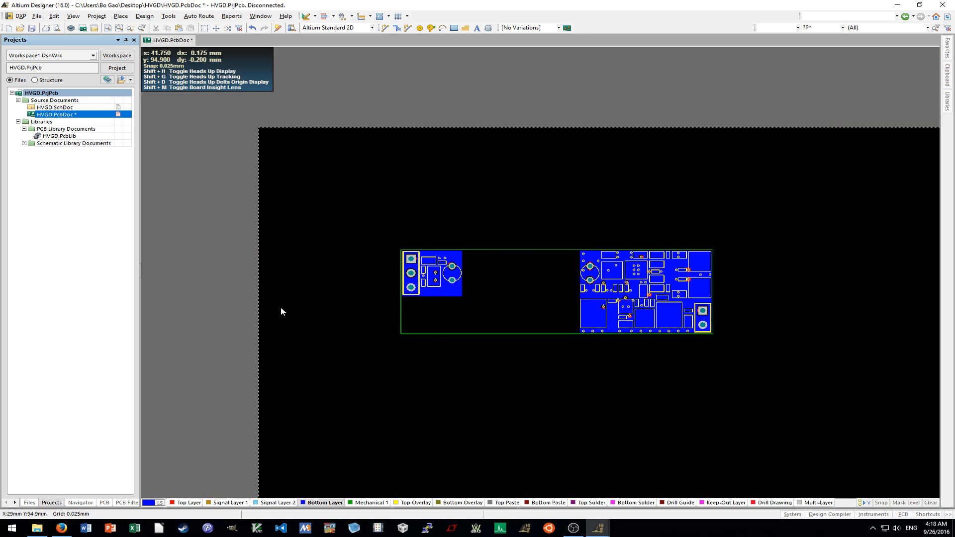
{"action": "scroll", "coordinate": [281, 312], "scroll_direction": "right", "scroll_amount": 2, "text": "shift"}
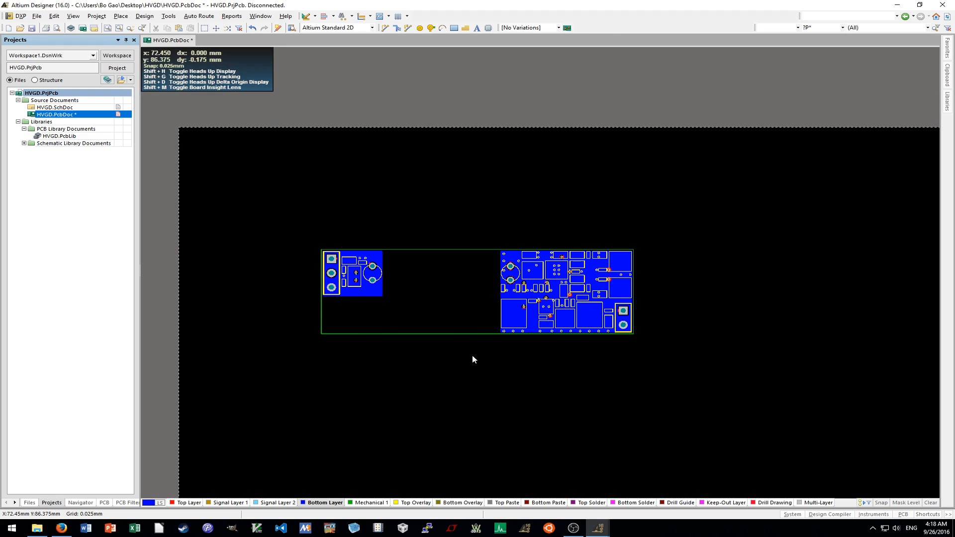
{"action": "scroll", "coordinate": [502, 298], "scroll_direction": "up", "scroll_amount": 5, "text": "ctrl"}
{"action": "scroll", "coordinate": [447, 267], "scroll_direction": "up", "scroll_amount": 3, "text": "ctrl"}
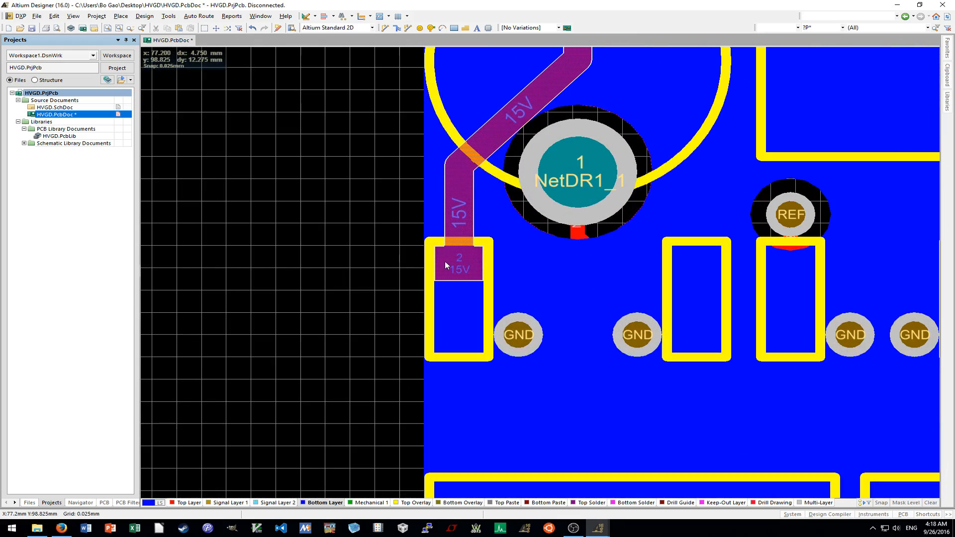
{"action": "scroll", "coordinate": [486, 296], "scroll_direction": "down", "scroll_amount": 3, "text": "ctrl"}
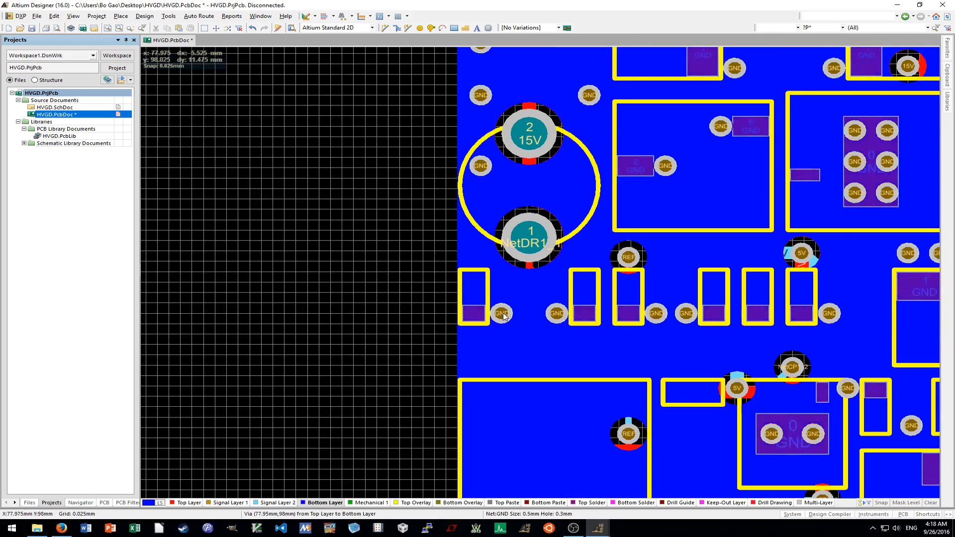
{"action": "scroll", "coordinate": [502, 312], "scroll_direction": "up", "scroll_amount": 2, "text": "ctrl"}
{"action": "scroll", "coordinate": [509, 325], "scroll_direction": "down", "scroll_amount": 2, "text": "ctrl"}
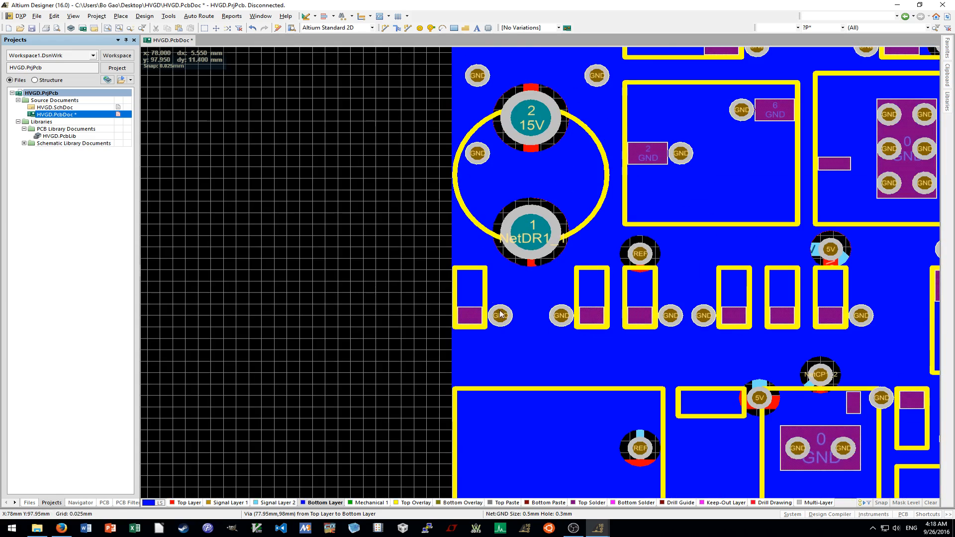
On the Top Layer, shift capacitor CR1 0.75 mm to the right, to X 78.1 mm, moving its GND via out of the way.
{"action": "left_click", "coordinate": [188, 502]}
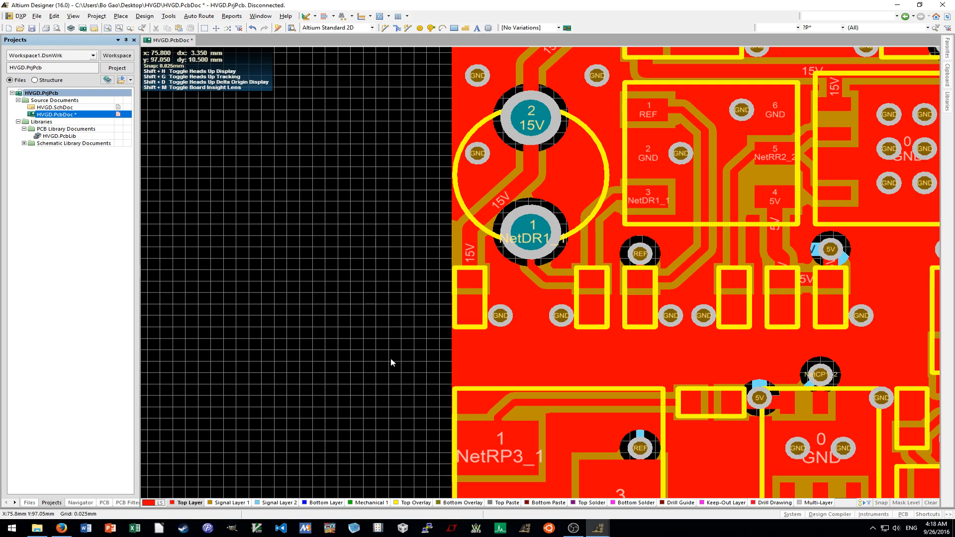
{"action": "left_click_drag", "start_coordinate": [500, 316], "coordinate": [398, 327]}
{"action": "scroll", "coordinate": [463, 309], "scroll_direction": "up", "scroll_amount": 2, "text": "ctrl"}
{"action": "left_click", "coordinate": [470, 277]}
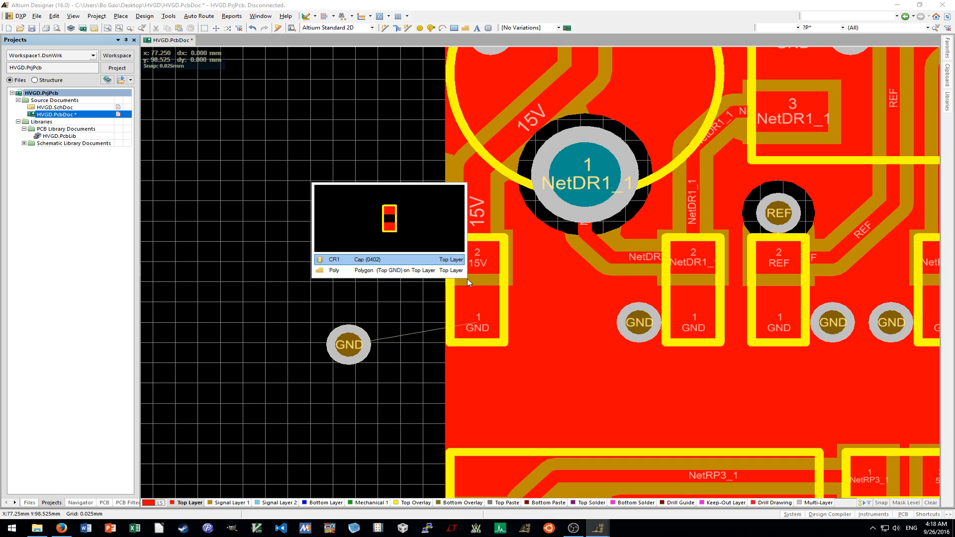
{"action": "left_click", "coordinate": [467, 257]}
{"action": "left_click_drag", "start_coordinate": [468, 279], "coordinate": [491, 280]}
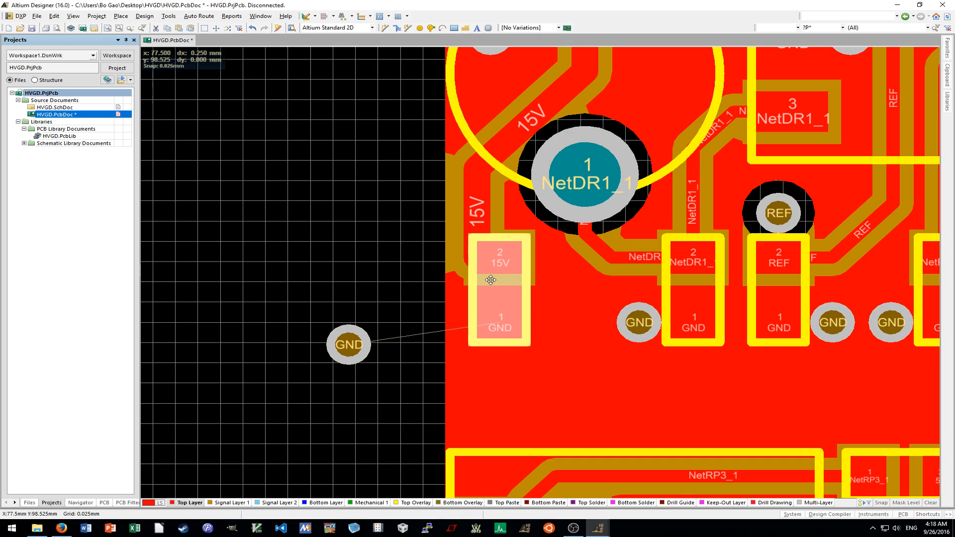
{"action": "key", "text": "ctrl+shift+Right"}
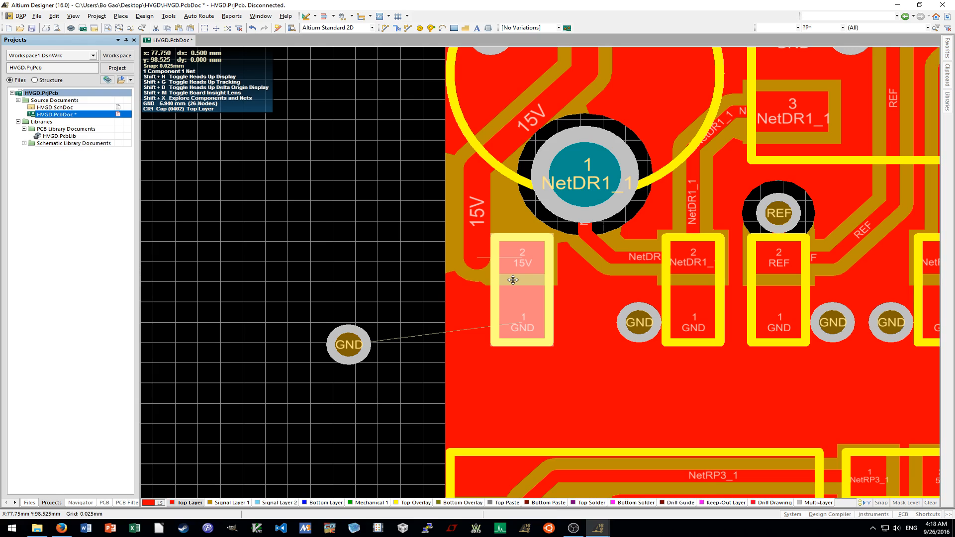
{"action": "key", "text": "ctrl+shift+Right"}
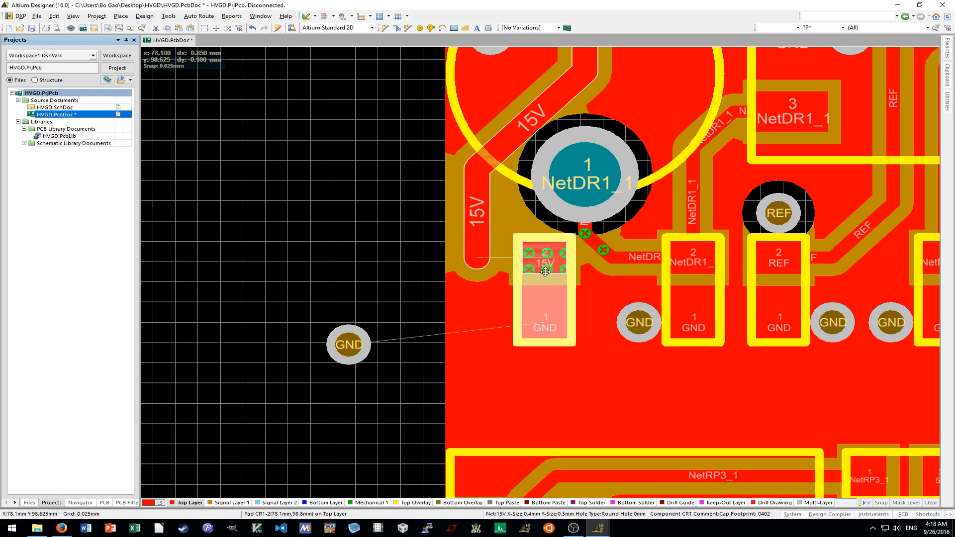
{"action": "left_click", "coordinate": [599, 246]}
{"action": "left_click_drag", "start_coordinate": [596, 243], "coordinate": [599, 242]}
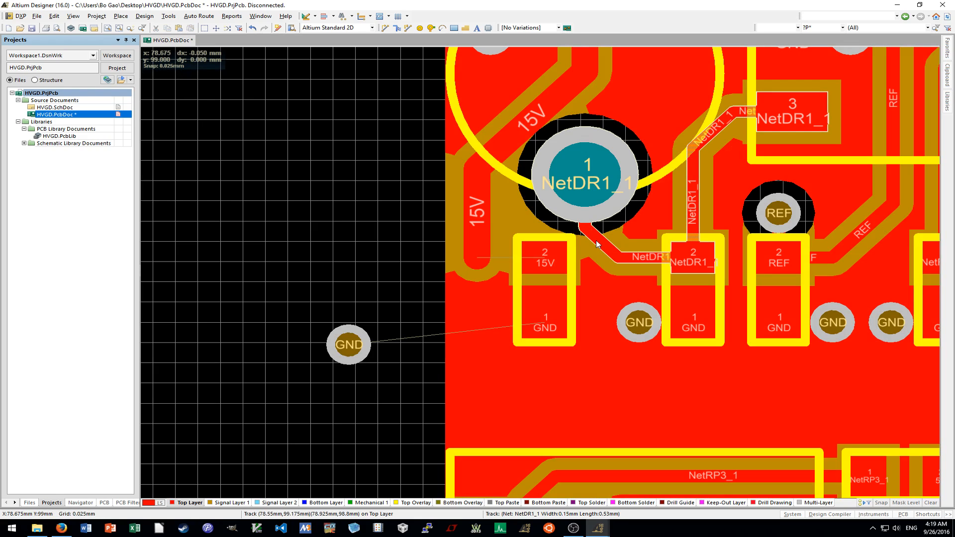
Place the GND via on the left side of CR1 at X 77.5 mm, Y 97.95 mm, next to its GND pad.
{"action": "left_click_drag", "start_coordinate": [350, 344], "coordinate": [501, 326]}
{"action": "scroll", "coordinate": [499, 350], "scroll_direction": "up", "scroll_amount": 2, "text": "ctrl"}
{"action": "left_click_drag", "start_coordinate": [330, 404], "coordinate": [324, 379]}
{"action": "scroll", "coordinate": [323, 379], "scroll_direction": "down", "scroll_amount": 3, "text": "ctrl"}
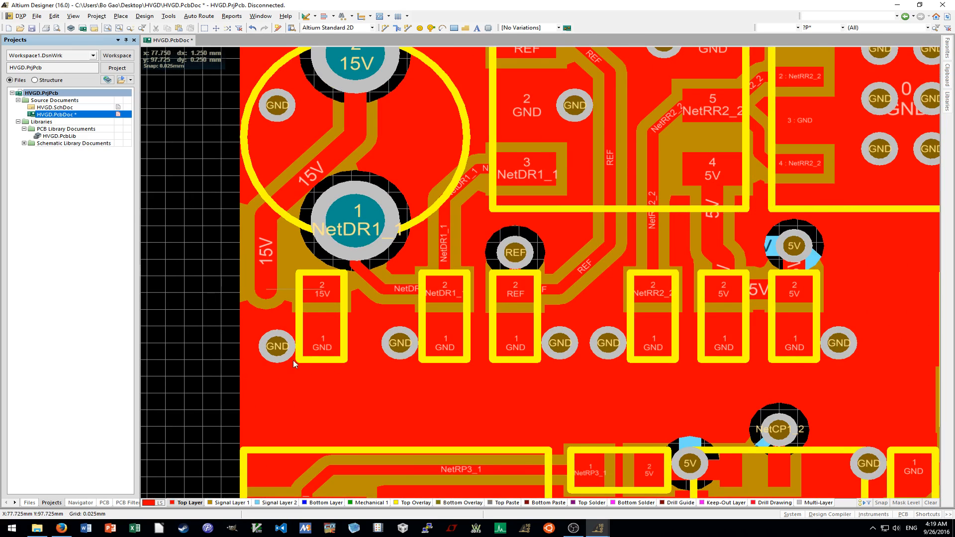
{"action": "scroll", "coordinate": [287, 385], "scroll_direction": "down", "scroll_amount": 2, "text": "ctrl"}
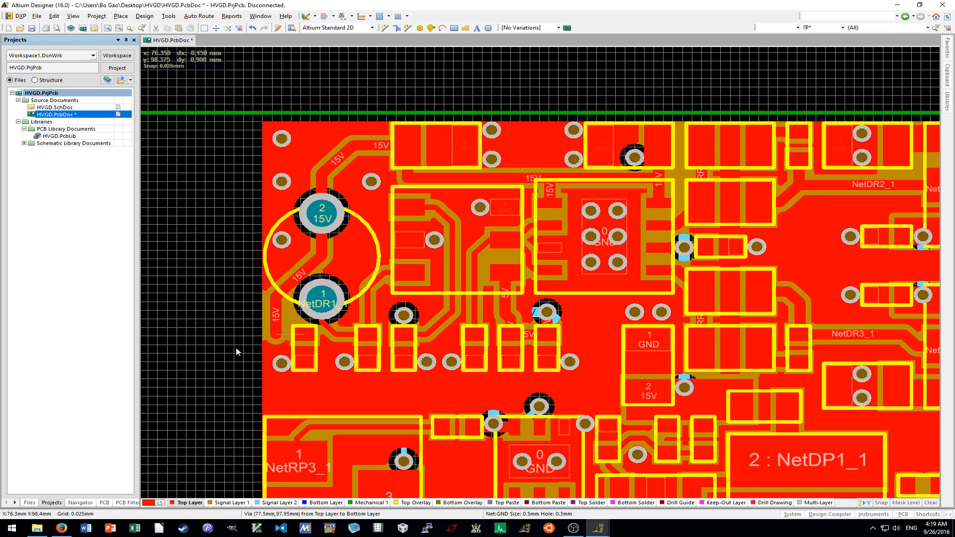
Shift the four GND vias beside the other capacitors in the row down to line up with the via beside CR1.
{"action": "left_click_drag", "start_coordinate": [238, 356], "coordinate": [343, 381]}
{"action": "scroll", "coordinate": [343, 381], "scroll_direction": "up", "scroll_amount": 3, "text": "ctrl"}
{"action": "left_click", "coordinate": [348, 354]}
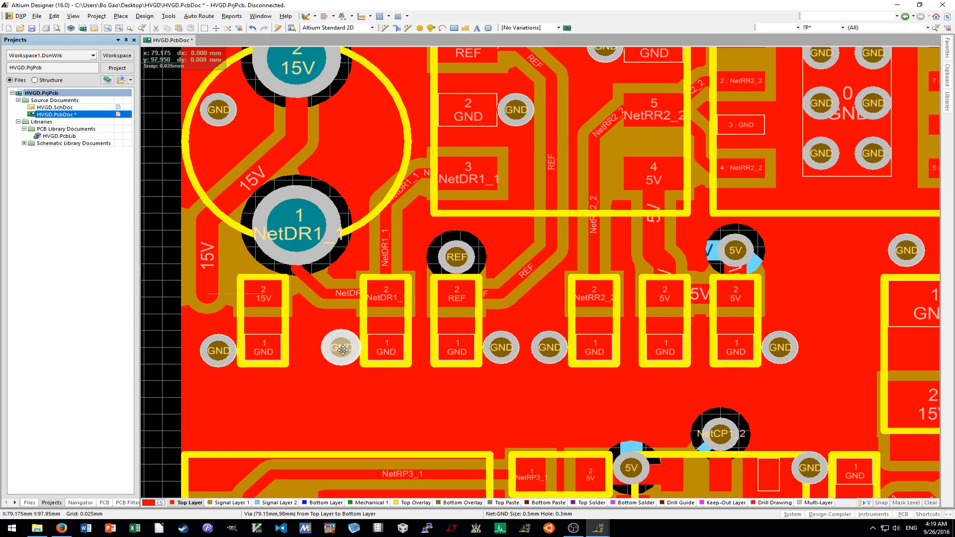
{"action": "left_click", "coordinate": [500, 347], "text": "shift"}
{"action": "left_click", "coordinate": [546, 348], "text": "shift"}
{"action": "left_click", "coordinate": [778, 348], "text": "shift"}
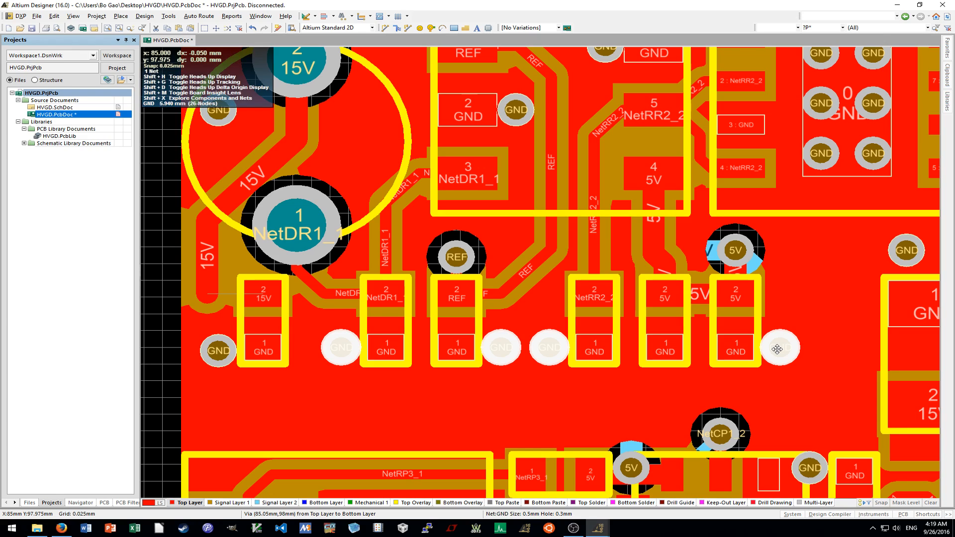
{"action": "scroll", "coordinate": [587, 364], "scroll_direction": "left", "scroll_amount": 2, "text": "shift"}
{"action": "left_click", "coordinate": [225, 372]}
Reroute the lower end of the 15V track with a diagonal segment into pad 2 of CR1.
{"action": "scroll", "coordinate": [288, 358], "scroll_direction": "up", "scroll_amount": 1, "text": "ctrl"}
{"action": "left_click", "coordinate": [349, 272]}
{"action": "scroll", "coordinate": [350, 272], "scroll_direction": "up", "scroll_amount": 1, "text": "ctrl"}
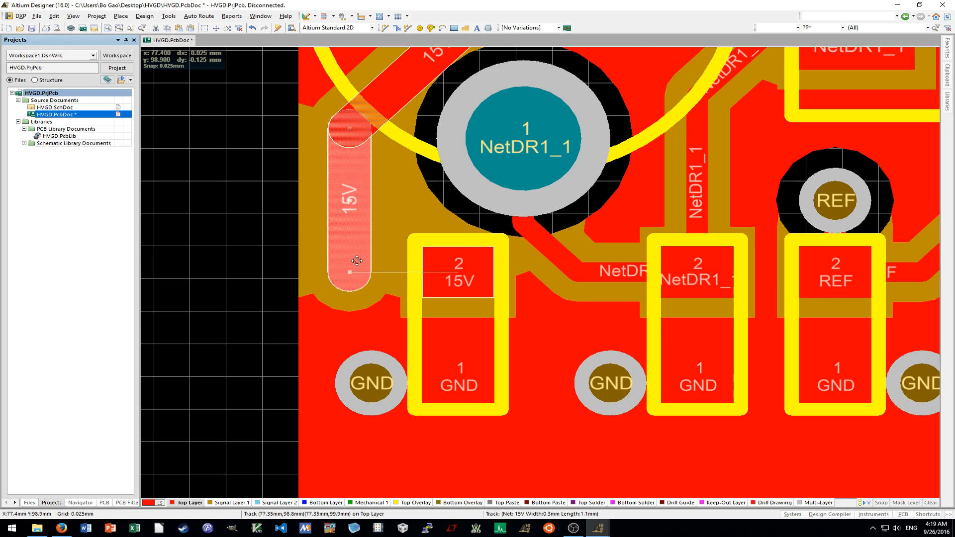
{"action": "left_click_drag", "start_coordinate": [349, 272], "coordinate": [400, 237]}
{"action": "left_click", "coordinate": [388, 255]}
{"action": "left_click", "coordinate": [372, 234]}
{"action": "left_click", "coordinate": [243, 277]}
{"action": "scroll", "coordinate": [243, 277], "scroll_direction": "down", "scroll_amount": 2, "text": "ctrl"}
{"action": "scroll", "coordinate": [259, 294], "scroll_direction": "left", "scroll_amount": 1, "text": "shift"}
{"action": "scroll", "coordinate": [273, 304], "scroll_direction": "down", "scroll_amount": 2, "text": "ctrl"}
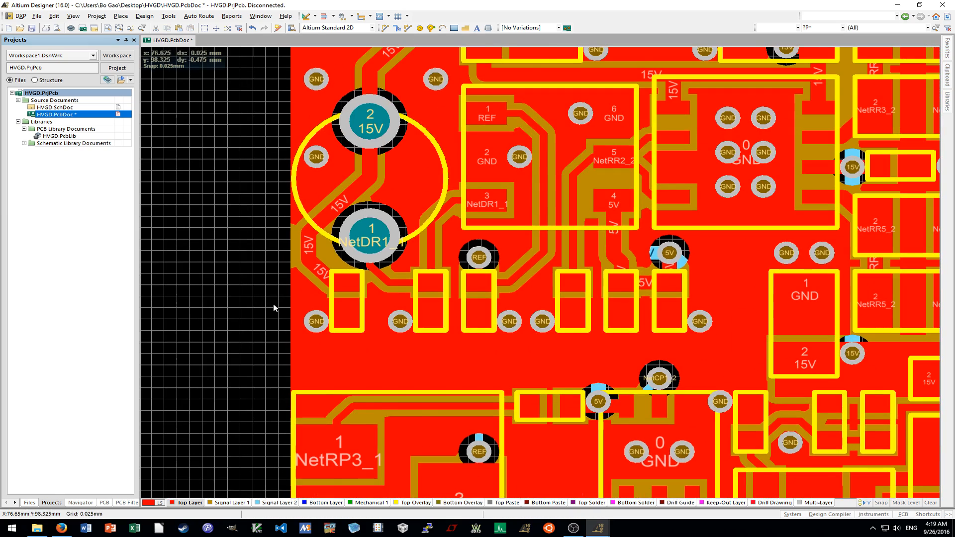
Move the vertical 15V segment above CR1 to X 77.65 mm, shortening the diagonal into pad 2.
{"action": "scroll", "coordinate": [369, 271], "scroll_direction": "up", "scroll_amount": 2, "text": "ctrl"}
{"action": "scroll", "coordinate": [368, 271], "scroll_direction": "up", "scroll_amount": 2, "text": "ctrl"}
{"action": "left_click_drag", "start_coordinate": [368, 271], "coordinate": [359, 209]}
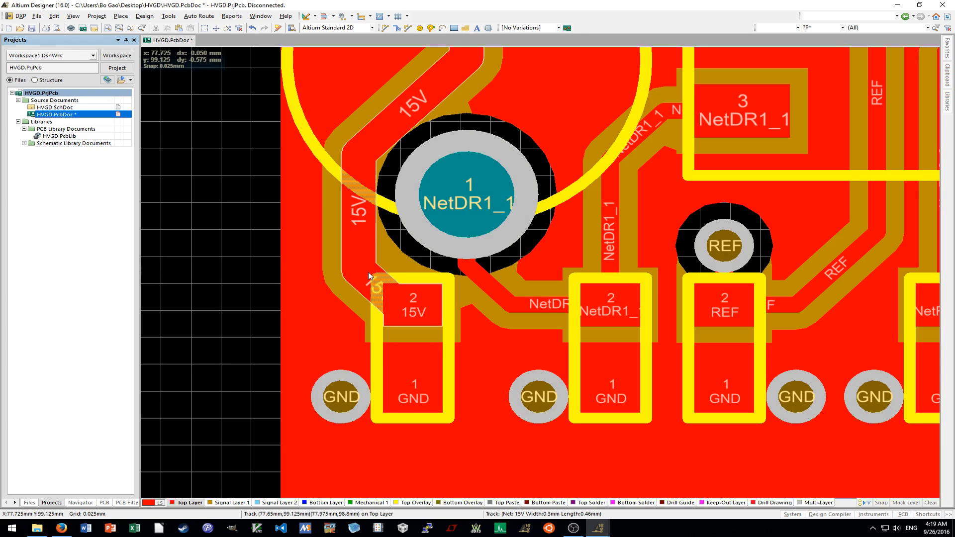
{"action": "left_click_drag", "start_coordinate": [369, 291], "coordinate": [381, 286]}
{"action": "scroll", "coordinate": [207, 300], "scroll_direction": "down", "scroll_amount": 1, "text": "ctrl"}
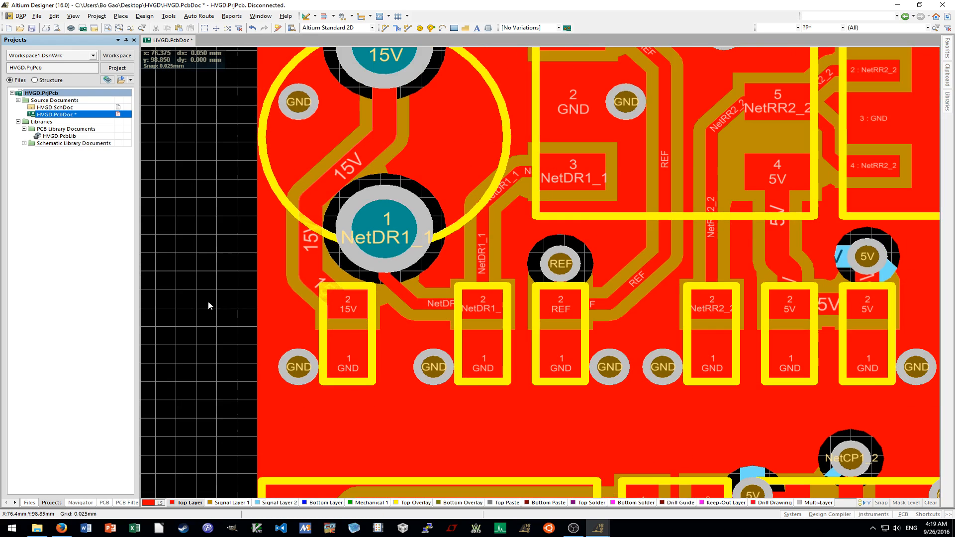
{"action": "scroll", "coordinate": [273, 341], "scroll_direction": "down", "scroll_amount": 2, "text": "ctrl"}
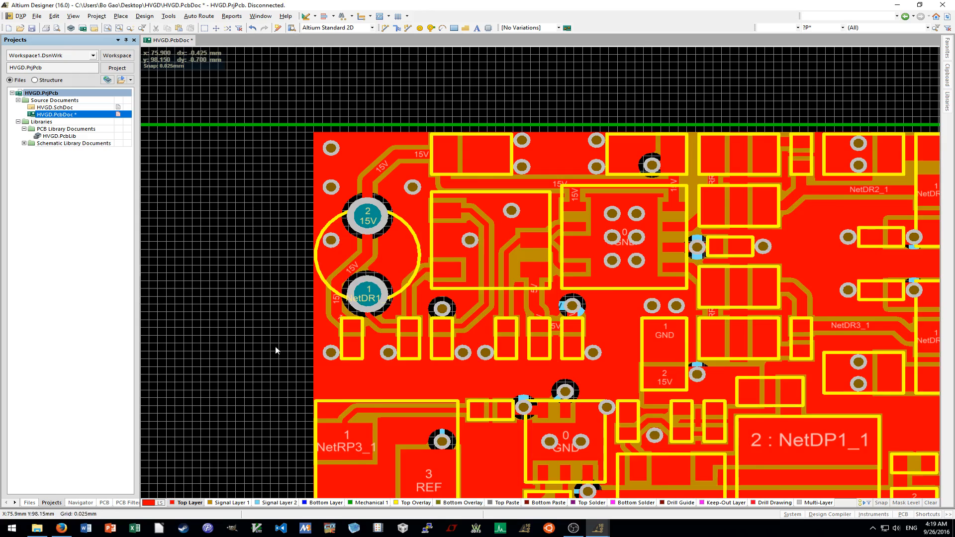
Examine the rearranged capacitor and via row, then the top-layer copper across the whole board.
{"action": "right_click_drag", "start_coordinate": [308, 348], "coordinate": [347, 349]}
{"action": "scroll", "coordinate": [395, 356], "scroll_direction": "up", "scroll_amount": 1, "text": "ctrl"}
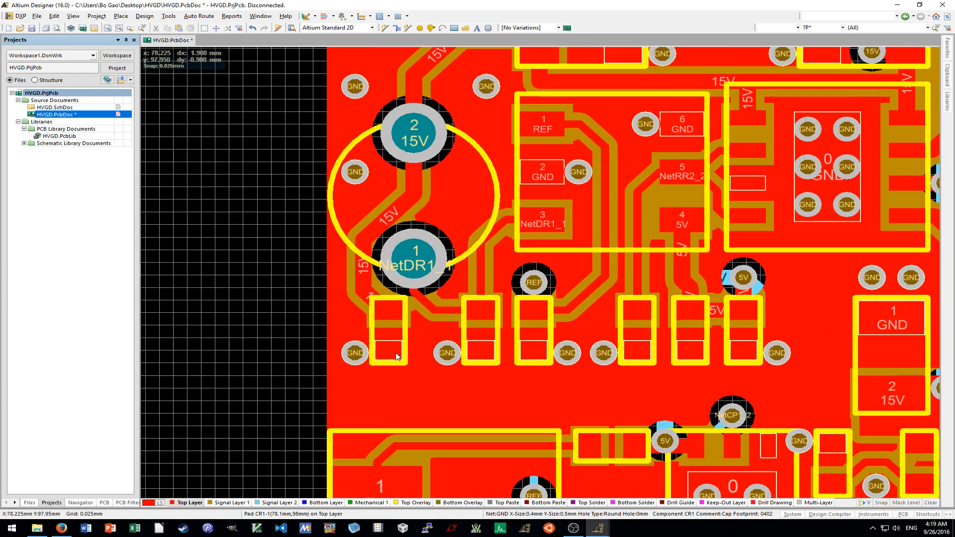
{"action": "scroll", "coordinate": [396, 356], "scroll_direction": "down", "scroll_amount": 3, "text": "ctrl"}
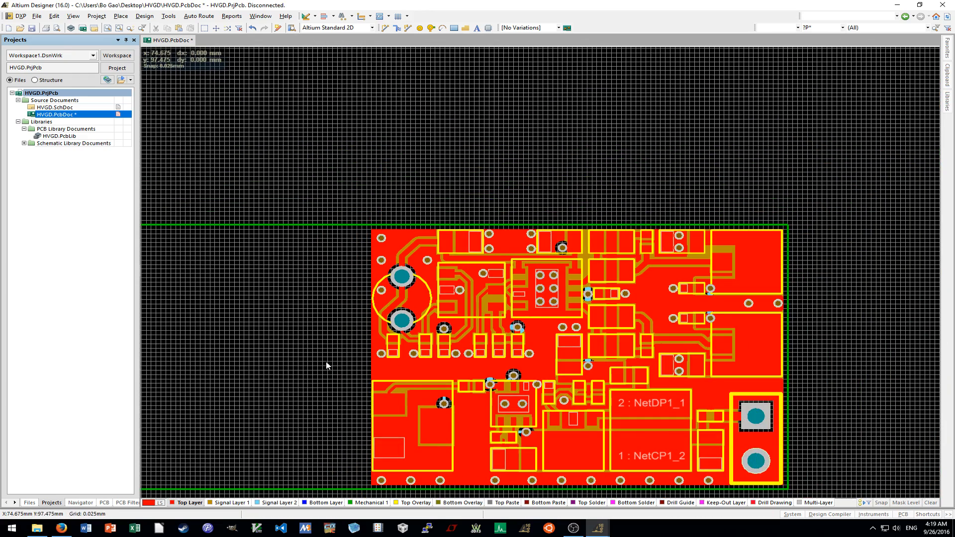
{"action": "scroll", "coordinate": [411, 366], "scroll_direction": "down", "scroll_amount": 2, "text": "ctrl"}
{"action": "scroll", "coordinate": [443, 362], "scroll_direction": "up", "scroll_amount": 3, "text": "ctrl"}
{"action": "scroll", "coordinate": [443, 361], "scroll_direction": "left", "scroll_amount": 2}
{"action": "scroll", "coordinate": [444, 358], "scroll_direction": "down", "scroll_amount": 1, "text": "ctrl"}
{"action": "scroll", "coordinate": [375, 454], "scroll_direction": "right", "scroll_amount": 3}
{"action": "scroll", "coordinate": [375, 454], "scroll_direction": "down", "scroll_amount": 1, "text": "ctrl"}
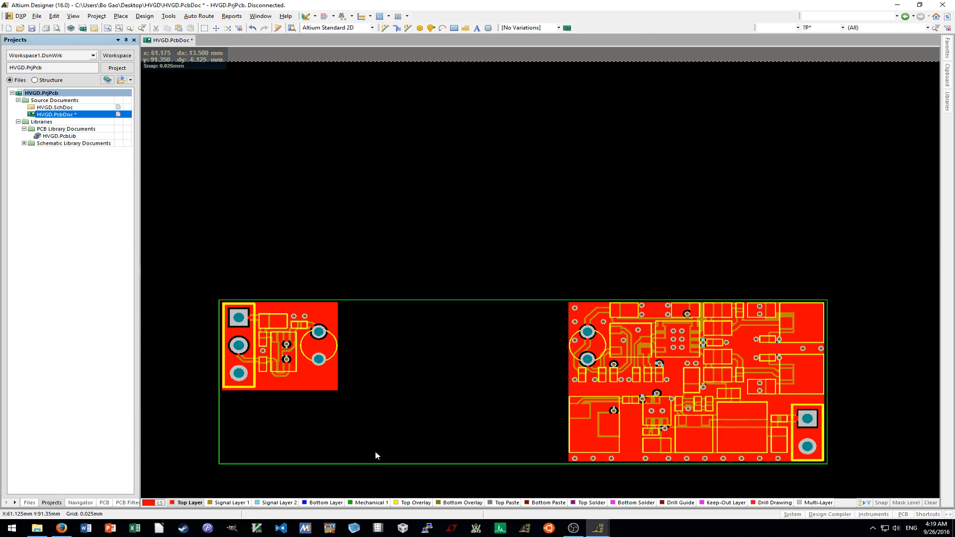
Inspect the copper pours of both blocks on Signal Layer 1, Signal Layer 2, Bottom Layer and Top Layer, then view the left block closely.
{"action": "scroll", "coordinate": [375, 454], "scroll_direction": "right", "scroll_amount": 1}
{"action": "left_click", "coordinate": [237, 502]}
{"action": "left_click", "coordinate": [278, 503]}
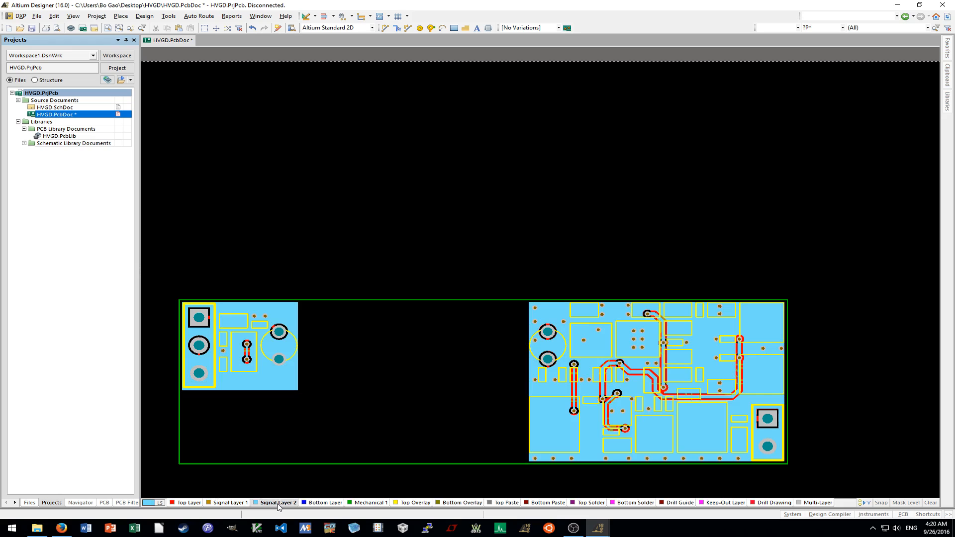
{"action": "left_click", "coordinate": [325, 503]}
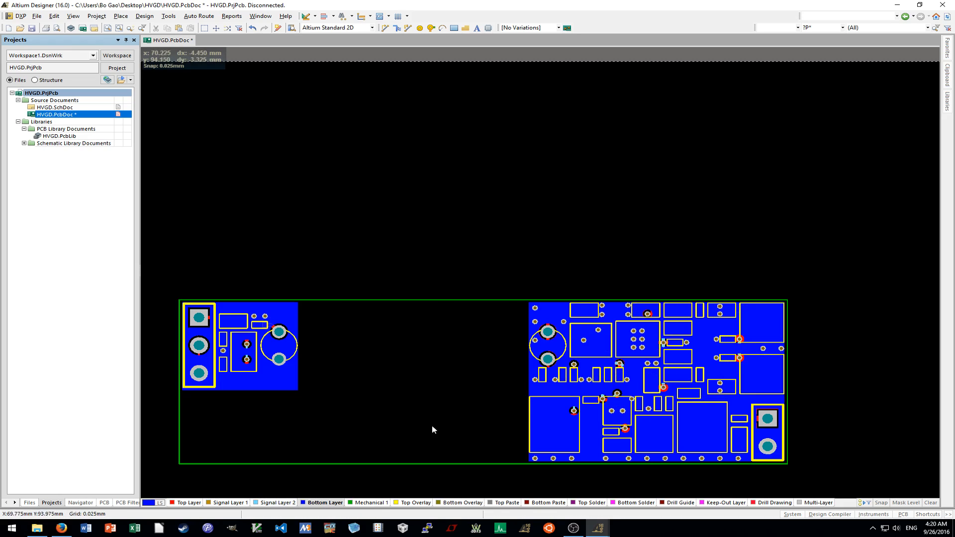
{"action": "left_click", "coordinate": [277, 503]}
{"action": "left_click", "coordinate": [229, 503]}
{"action": "left_click", "coordinate": [189, 503]}
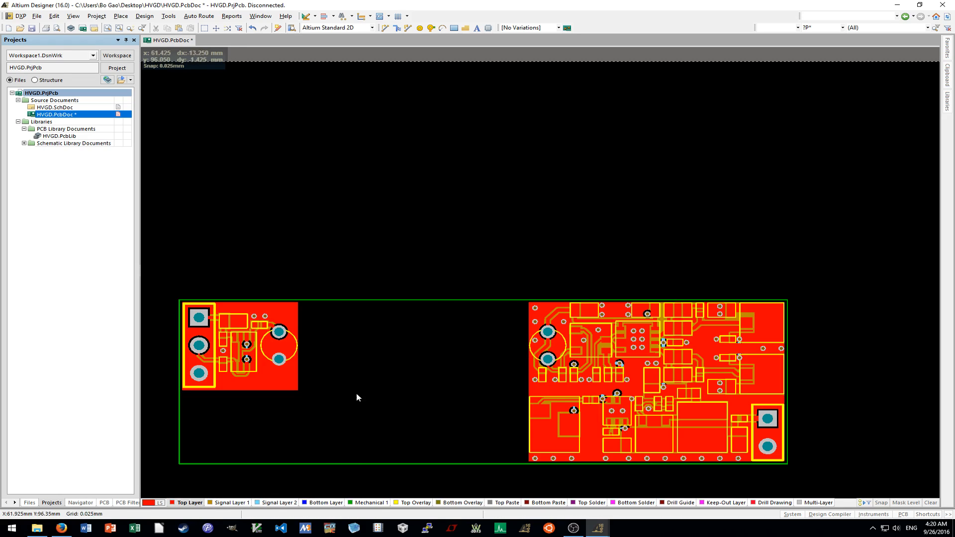
{"action": "scroll", "coordinate": [370, 403], "scroll_direction": "left", "scroll_amount": 2, "text": "shift"}
{"action": "scroll", "coordinate": [449, 403], "scroll_direction": "up", "scroll_amount": 2, "text": "ctrl"}
{"action": "scroll", "coordinate": [449, 402], "scroll_direction": "down", "scroll_amount": 3, "text": "ctrl"}
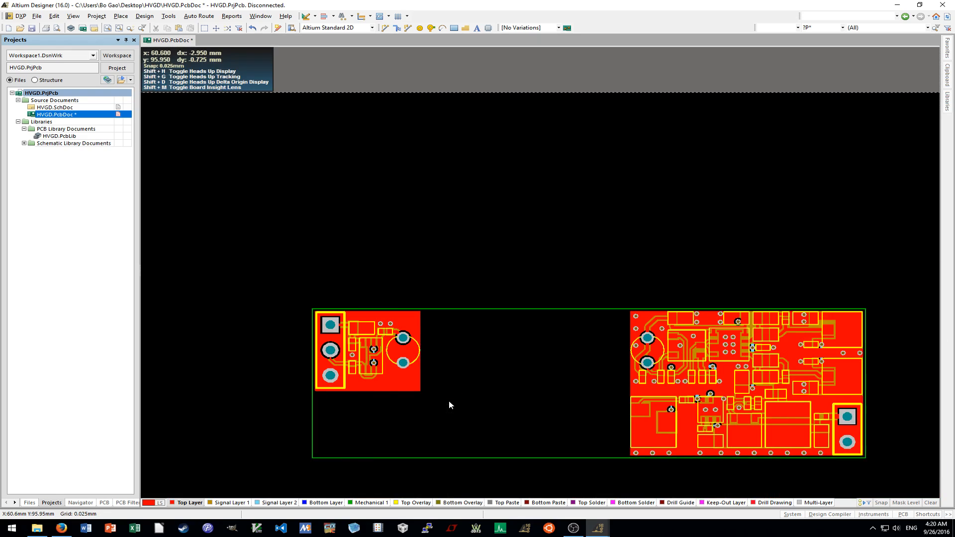
{"action": "scroll", "coordinate": [449, 404], "scroll_direction": "down", "scroll_amount": 1, "text": "ctrl"}
{"action": "scroll", "coordinate": [449, 405], "scroll_direction": "right", "scroll_amount": 1, "text": "shift"}
{"action": "scroll", "coordinate": [449, 401], "scroll_direction": "up", "scroll_amount": 4, "text": "ctrl"}
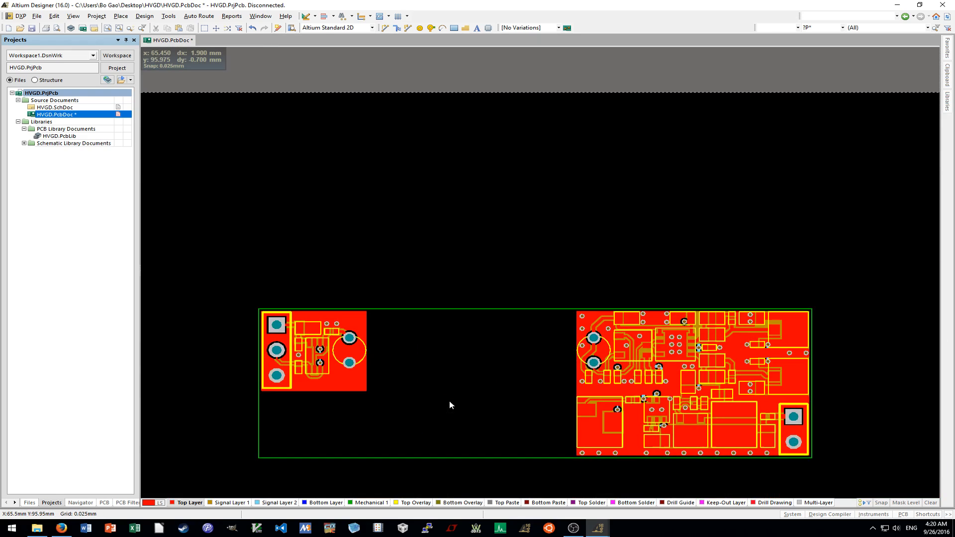
{"action": "scroll", "coordinate": [441, 349], "scroll_direction": "up", "scroll_amount": 2, "text": "ctrl"}
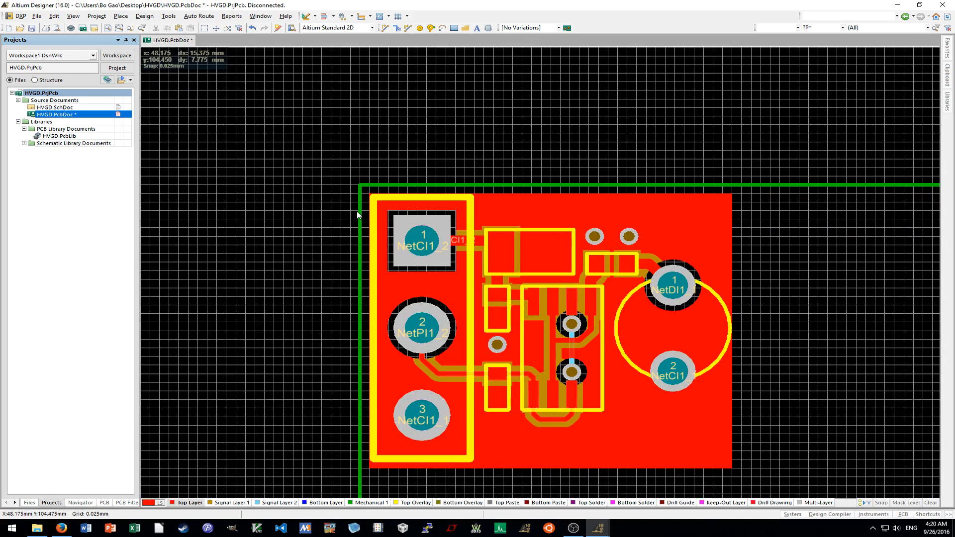
Set the widths of the left and top board outline tracks on Mechanical 1 to 0.
{"action": "scroll", "coordinate": [358, 214], "scroll_direction": "up", "scroll_amount": 3}
{"action": "scroll", "coordinate": [368, 316], "scroll_direction": "up", "scroll_amount": 3, "text": "ctrl"}
{"action": "double_click", "coordinate": [353, 318]}
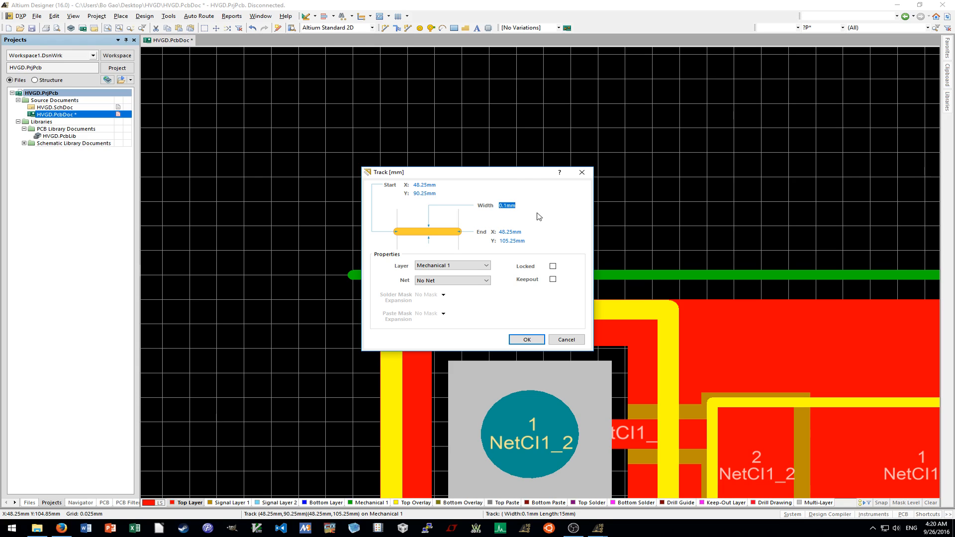
{"action": "type", "text": "0"}
{"action": "key", "text": "Return"}
{"action": "double_click", "coordinate": [433, 275]}
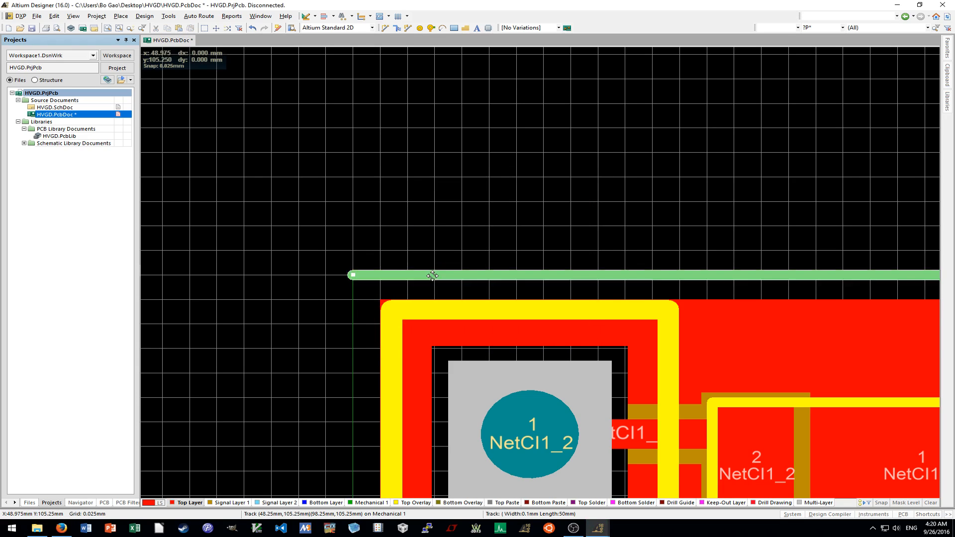
{"action": "type", "text": "0.1mm"}
{"action": "key", "text": "Return"}
{"action": "scroll", "coordinate": [335, 262], "scroll_direction": "down", "scroll_amount": 6, "text": "ctrl"}
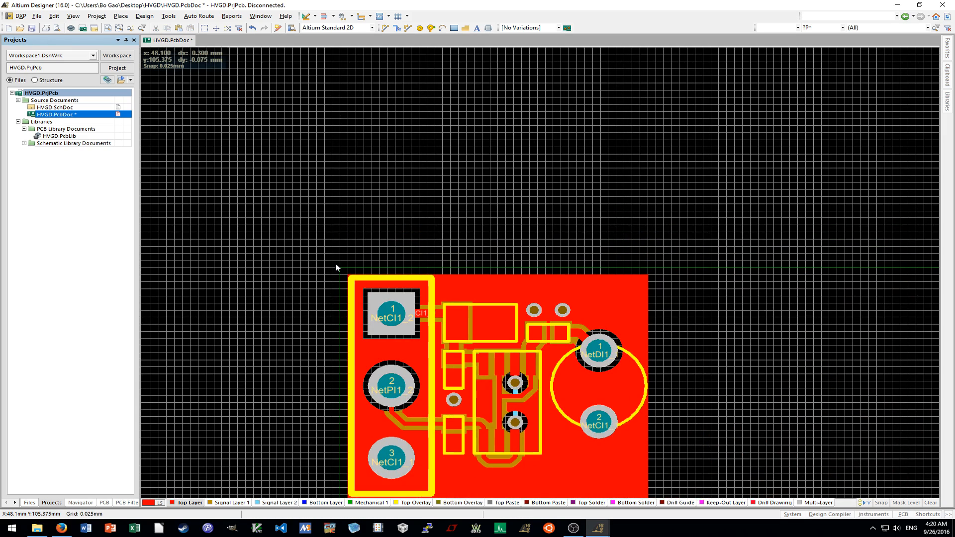
Set the widths of the right and bottom board outline tracks on Mechanical 1 to 0 and check the outline.
{"action": "scroll", "coordinate": [879, 255], "scroll_direction": "down", "scroll_amount": 3}
{"action": "scroll", "coordinate": [893, 240], "scroll_direction": "up", "scroll_amount": 8, "text": "ctrl"}
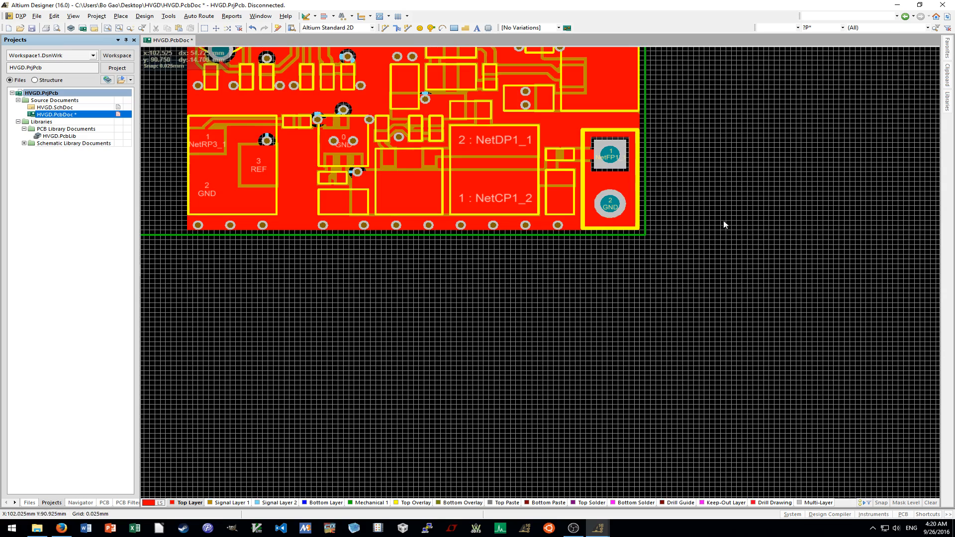
{"action": "double_click", "coordinate": [578, 232]}
{"action": "type", "text": "0"}
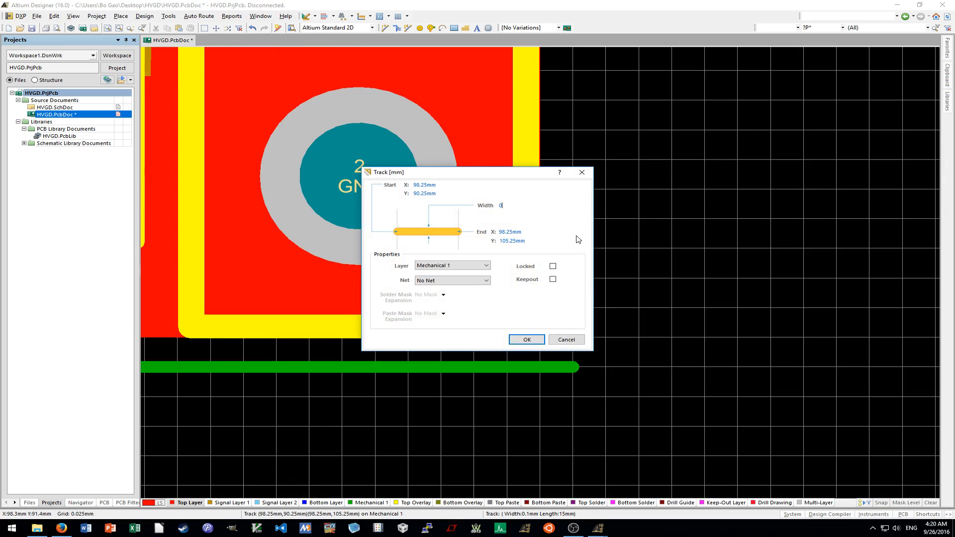
{"action": "key", "text": "Return"}
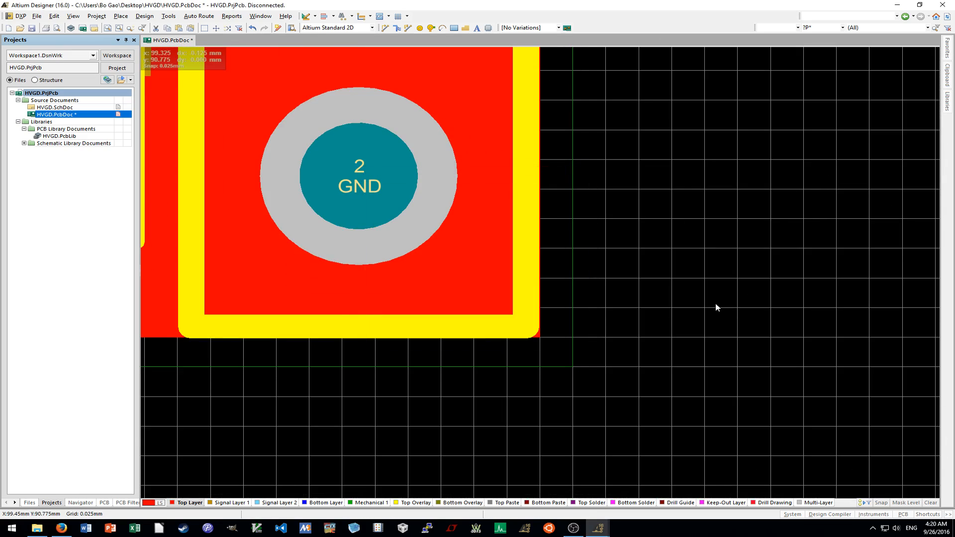
{"action": "scroll", "coordinate": [670, 286], "scroll_direction": "down", "scroll_amount": 6, "text": "ctrl"}
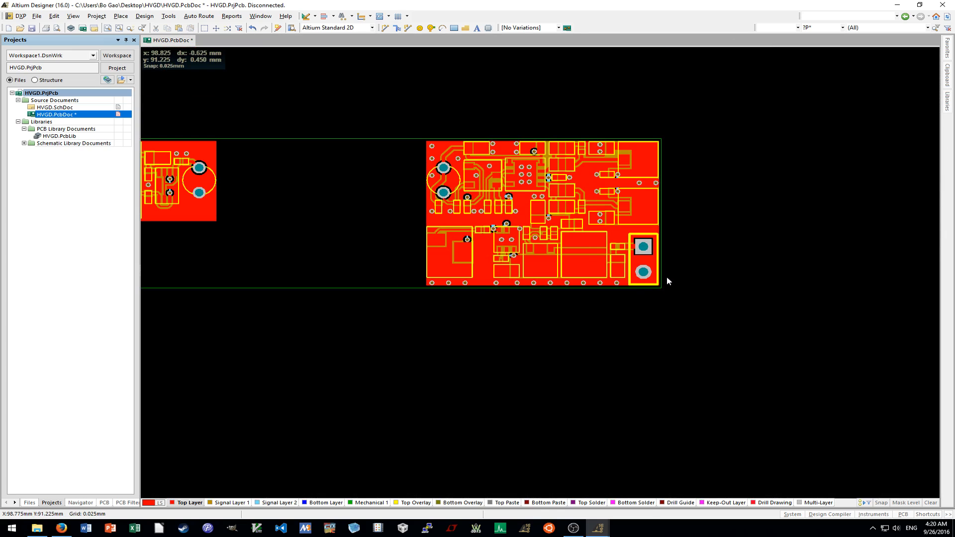
{"action": "scroll", "coordinate": [572, 248], "scroll_direction": "down", "scroll_amount": 2, "text": "ctrl"}
{"action": "scroll", "coordinate": [609, 288], "scroll_direction": "left", "scroll_amount": 2}
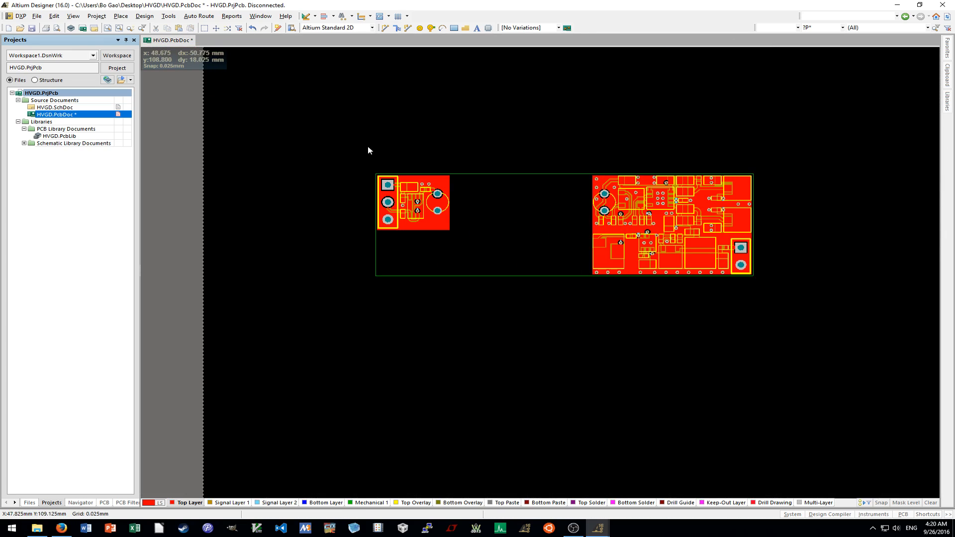
{"action": "scroll", "coordinate": [314, 224], "scroll_direction": "up", "scroll_amount": 1, "text": "ctrl"}
{"action": "scroll", "coordinate": [354, 202], "scroll_direction": "up", "scroll_amount": 3, "text": "ctrl"}
{"action": "scroll", "coordinate": [358, 201], "scroll_direction": "down", "scroll_amount": 3, "text": "ctrl"}
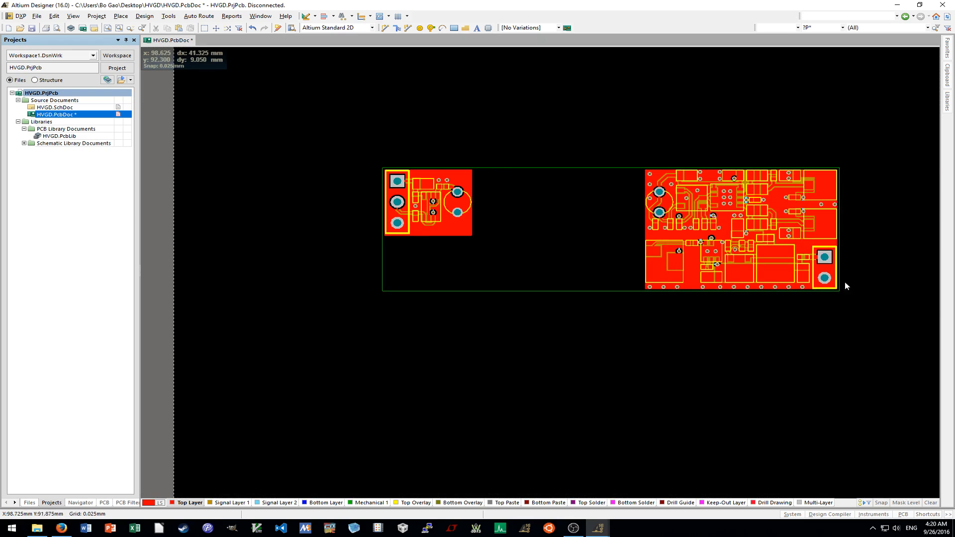
Start Redefine Board Shape in board planning mode with the first vertex at the outline's upper-left corner, X 48.25 mm, Y 105.25 mm.
{"action": "left_click", "coordinate": [410, 314]}
{"action": "key", "text": "1"}
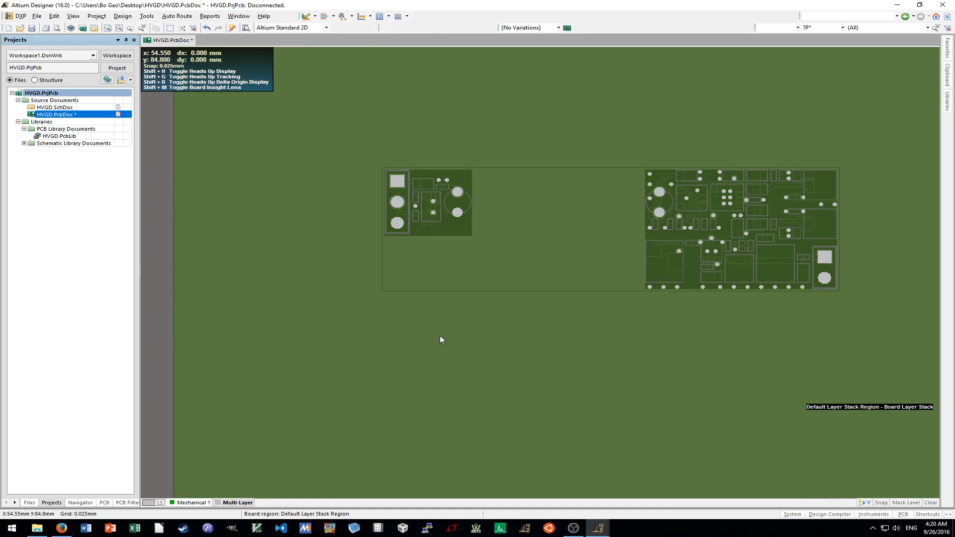
{"action": "right_click", "coordinate": [441, 337]}
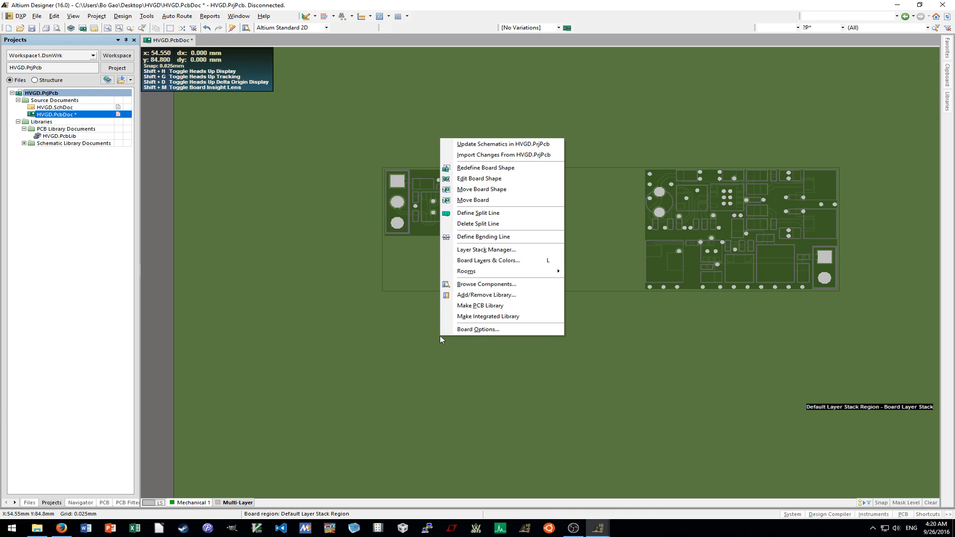
{"action": "left_click", "coordinate": [484, 168]}
{"action": "scroll", "coordinate": [376, 161], "scroll_direction": "up", "scroll_amount": 6, "text": "ctrl"}
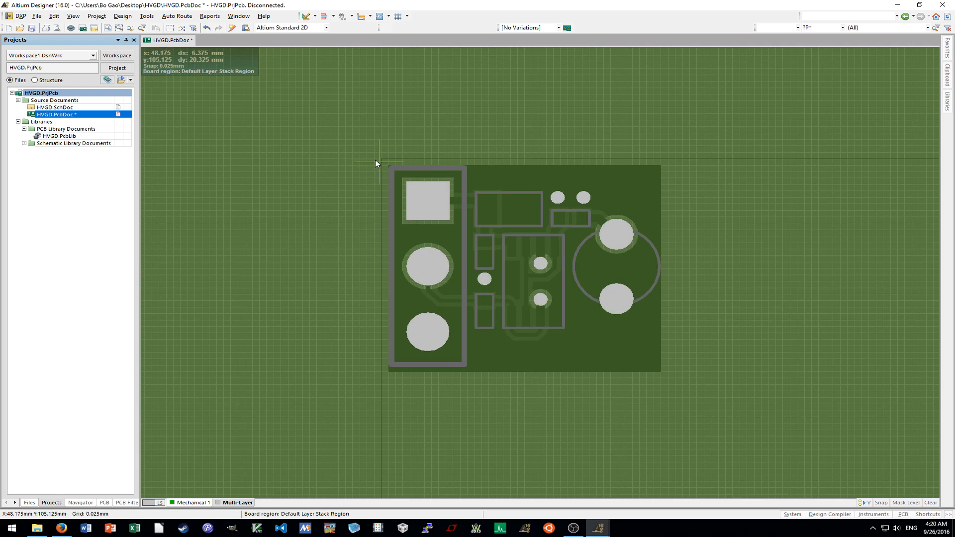
{"action": "left_click", "coordinate": [398, 150]}
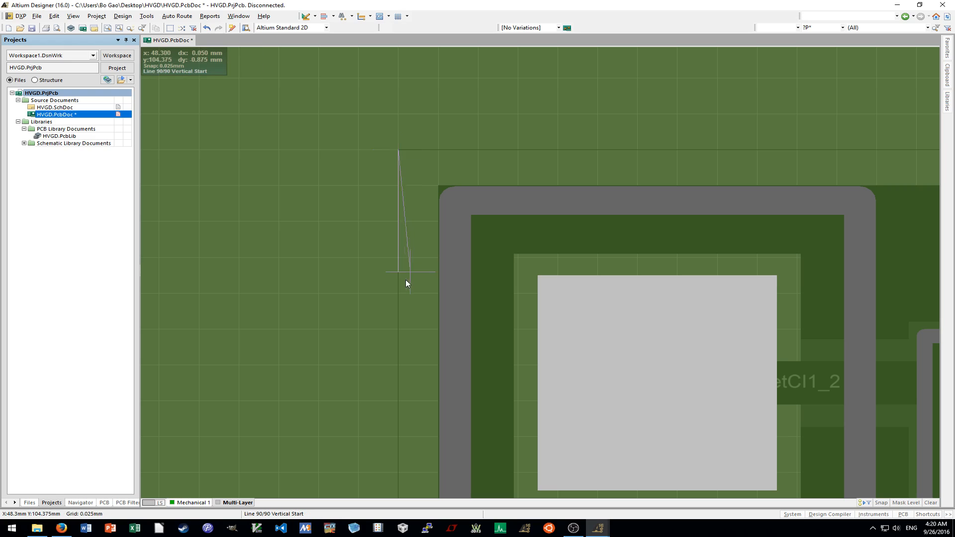
Extend the new board shape to the outline's lower-right corner at X 98.25 mm, Y 90.25 mm.
{"action": "scroll", "coordinate": [408, 280], "scroll_direction": "down", "scroll_amount": 6, "text": "ctrl"}
{"action": "scroll", "coordinate": [435, 301], "scroll_direction": "down", "scroll_amount": 13, "text": "shift"}
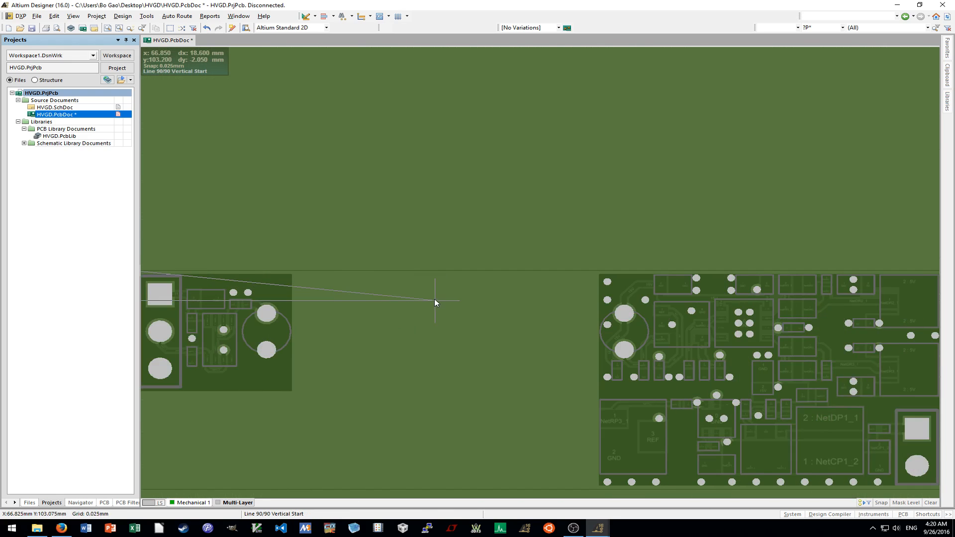
{"action": "scroll", "coordinate": [435, 301], "scroll_direction": "down", "scroll_amount": 6}
{"action": "scroll", "coordinate": [574, 331], "scroll_direction": "up", "scroll_amount": 3, "text": "ctrl"}
{"action": "scroll", "coordinate": [583, 342], "scroll_direction": "up", "scroll_amount": 5, "text": "ctrl"}
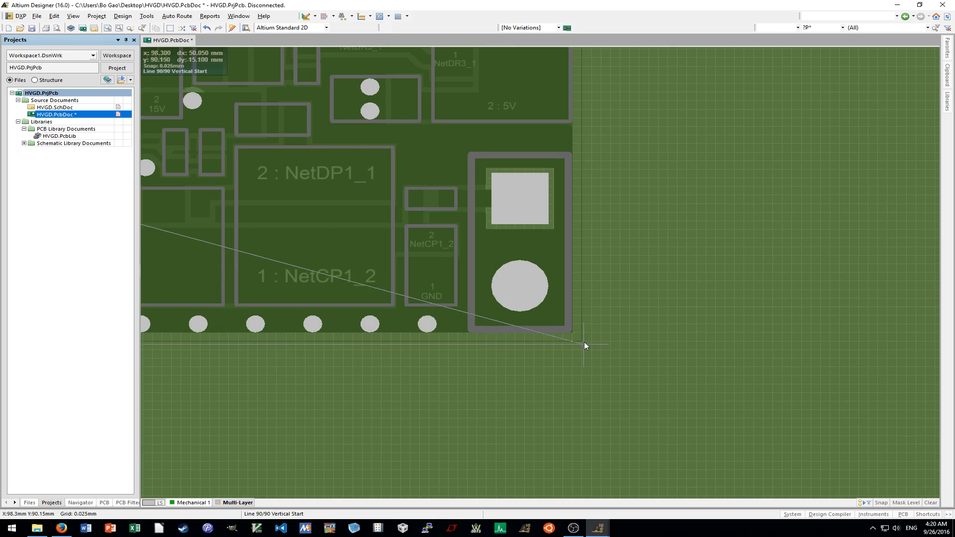
{"action": "left_click", "coordinate": [578, 339]}
Finish the rectangular board shape at the upper-right corner of the outline.
{"action": "scroll", "coordinate": [578, 339], "scroll_direction": "down", "scroll_amount": 4, "text": "ctrl"}
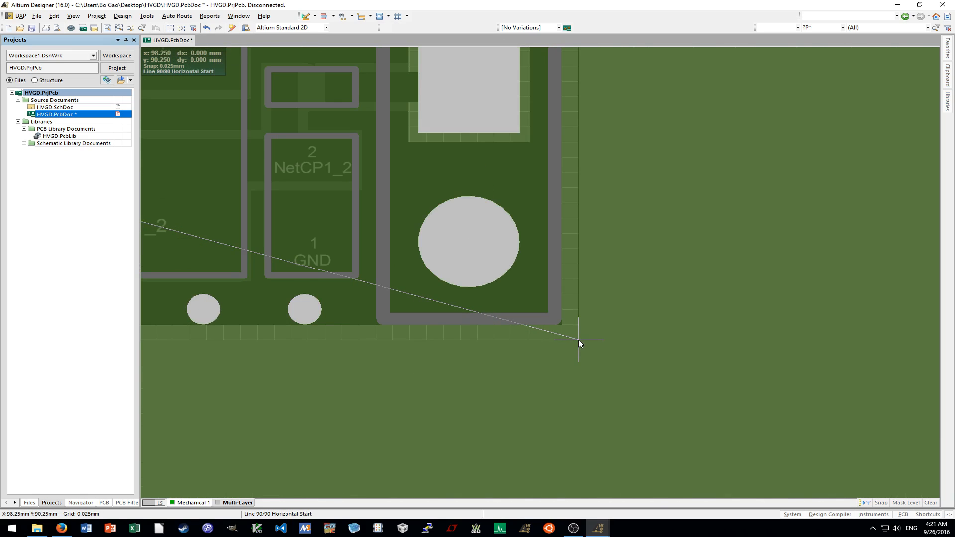
{"action": "scroll", "coordinate": [579, 339], "scroll_direction": "up", "scroll_amount": 10}
{"action": "scroll", "coordinate": [580, 331], "scroll_direction": "up", "scroll_amount": 3}
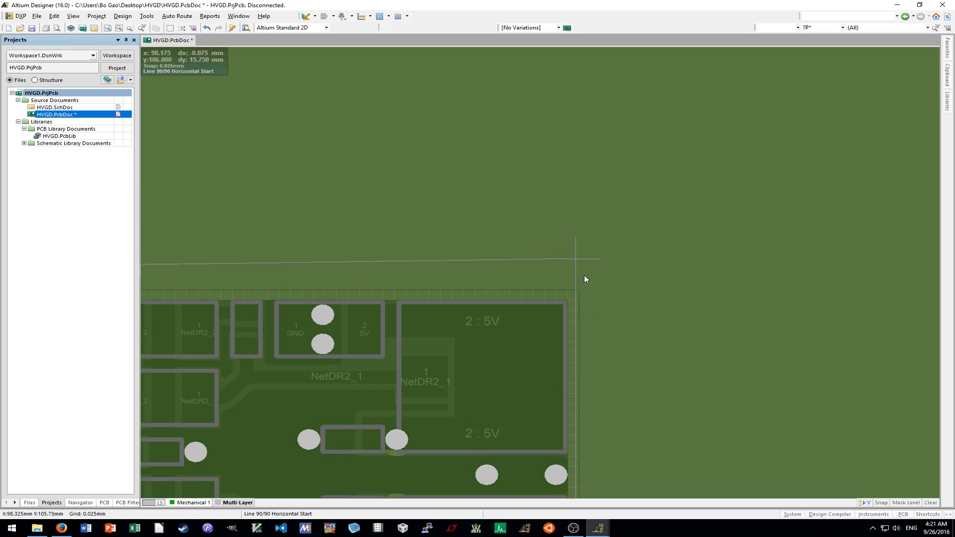
{"action": "scroll", "coordinate": [579, 306], "scroll_direction": "up", "scroll_amount": 2, "text": "ctrl"}
{"action": "left_click", "coordinate": [572, 303]}
{"action": "right_click", "coordinate": [571, 303]}
{"action": "scroll", "coordinate": [632, 336], "scroll_direction": "down", "scroll_amount": 4, "text": "ctrl"}
{"action": "scroll", "coordinate": [639, 337], "scroll_direction": "down", "scroll_amount": 3, "text": "ctrl"}
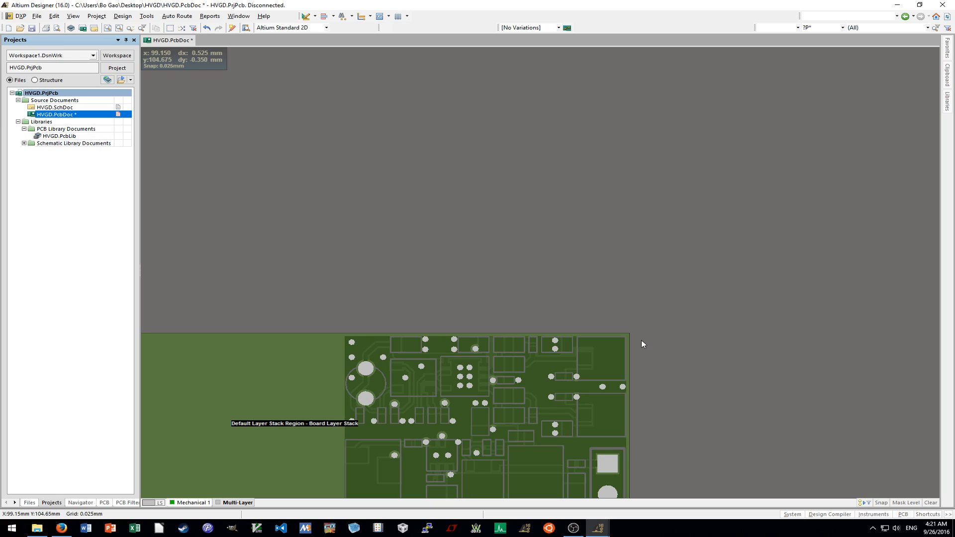
Inspect the redefined board in 2D and 3D views, then examine its left end and empty middle area.
{"action": "key", "text": "2"}
{"action": "scroll", "coordinate": [640, 341], "scroll_direction": "down", "scroll_amount": 2, "text": "ctrl"}
{"action": "scroll", "coordinate": [640, 342], "scroll_direction": "down", "scroll_amount": 3}
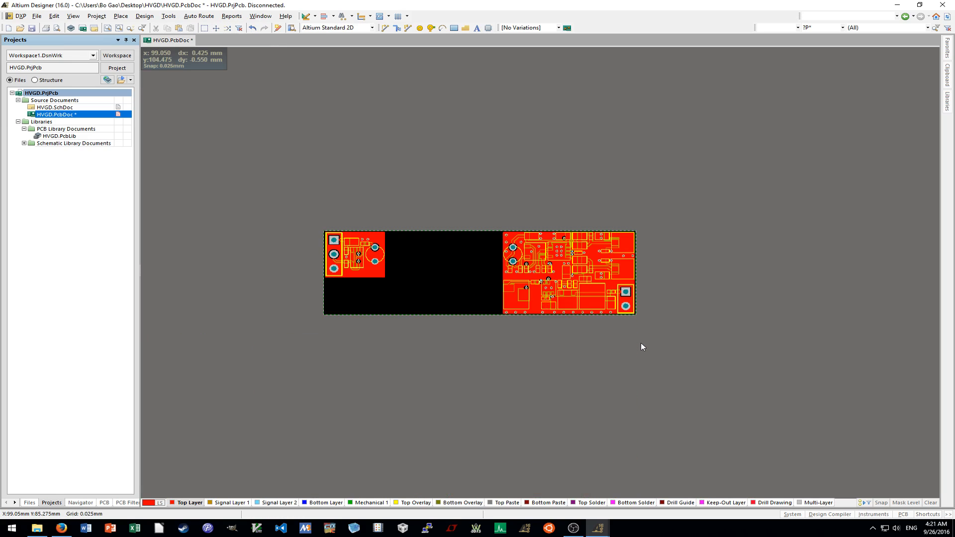
{"action": "scroll", "coordinate": [639, 365], "scroll_direction": "left", "scroll_amount": 3, "text": "shift"}
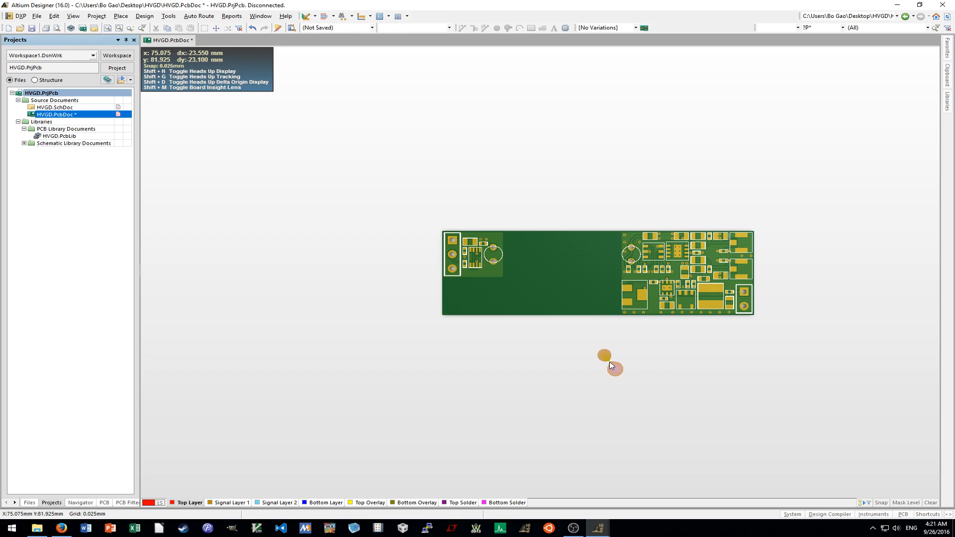
{"action": "key", "text": "2"}
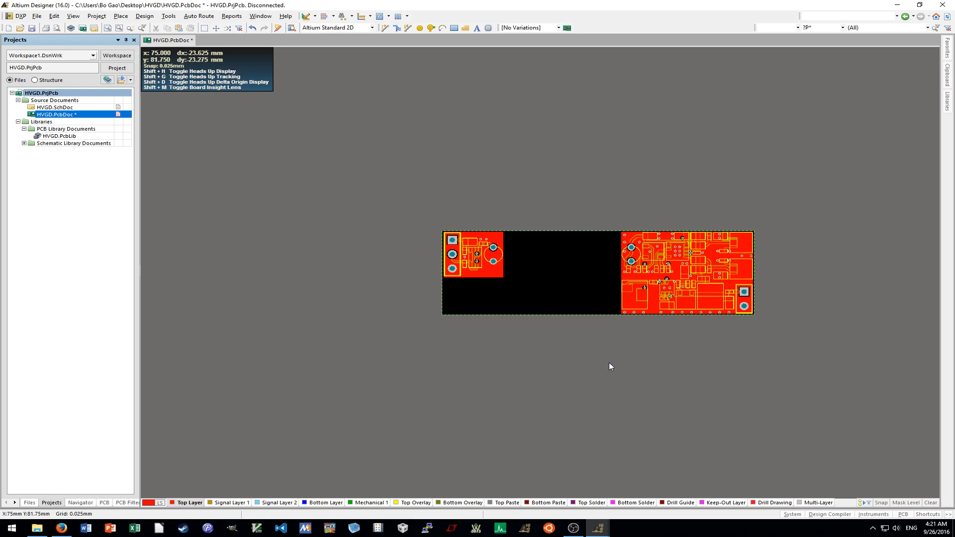
{"action": "key", "text": "3"}
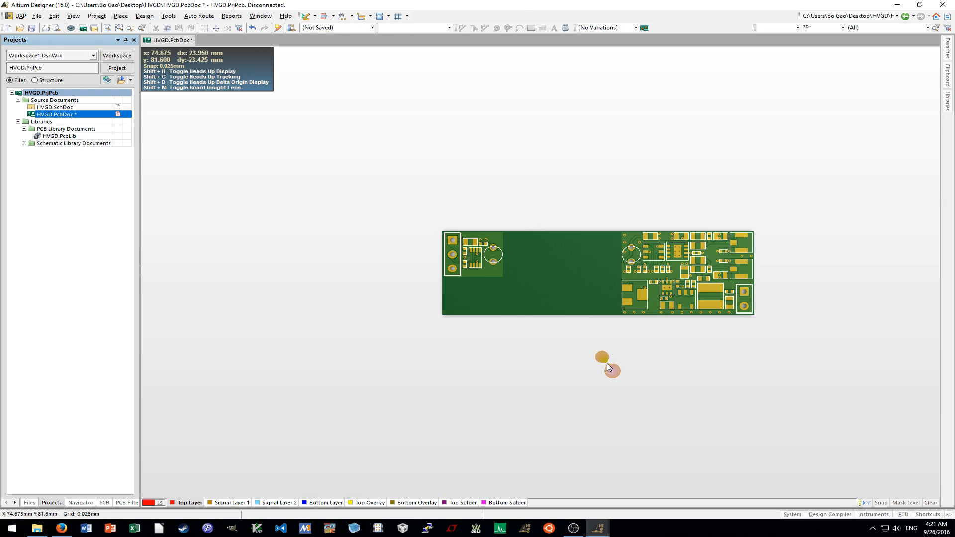
{"action": "key", "text": "2"}
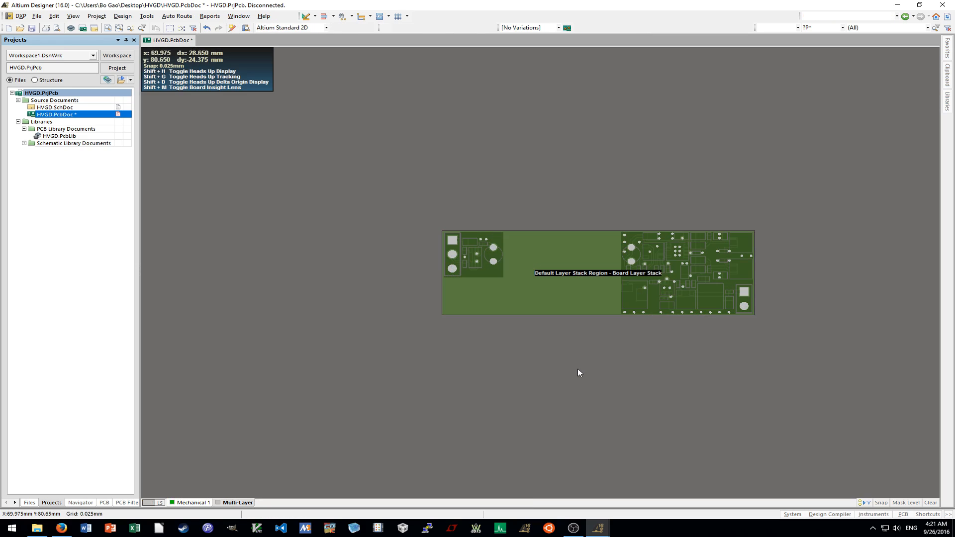
{"action": "scroll", "coordinate": [512, 330], "scroll_direction": "up", "scroll_amount": 4, "text": "ctrl"}
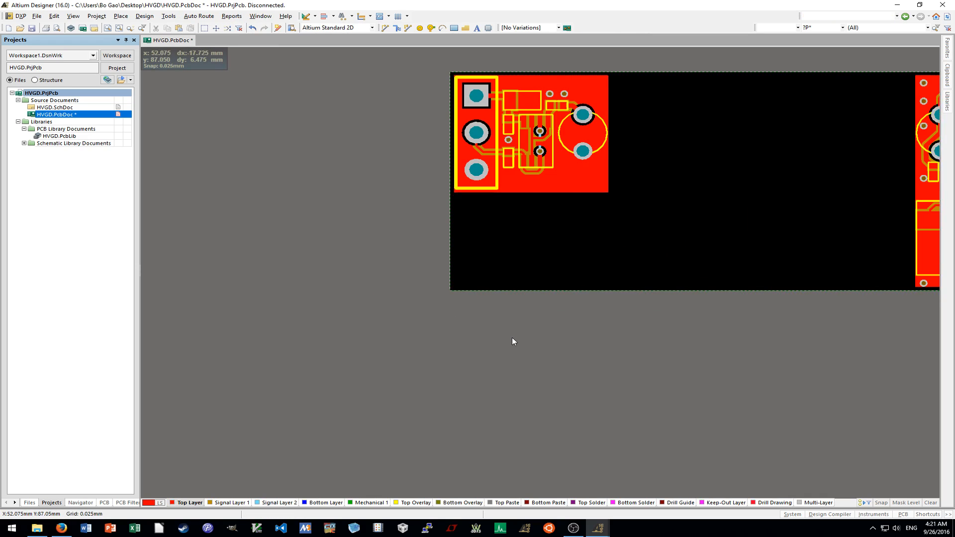
{"action": "scroll", "coordinate": [511, 344], "scroll_direction": "down", "scroll_amount": 5, "text": "ctrl"}
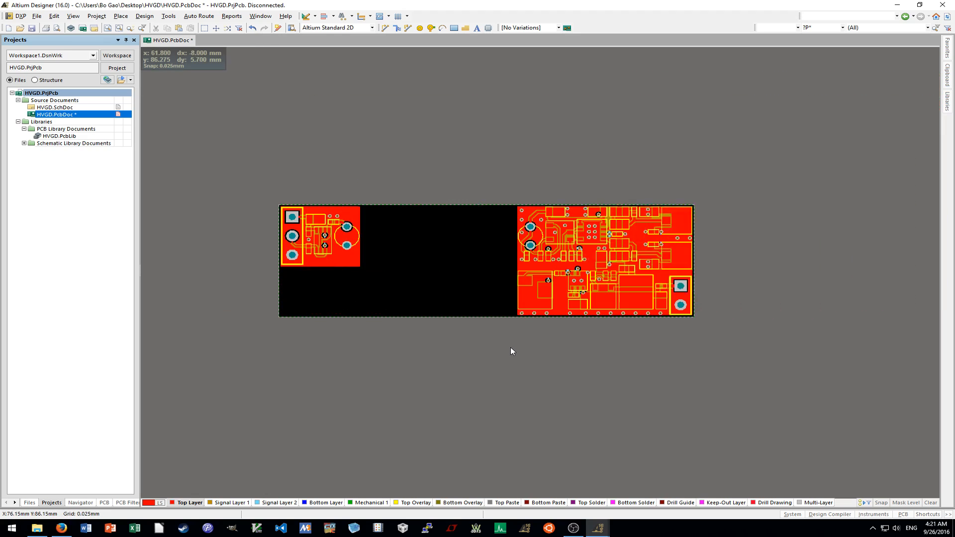
{"action": "scroll", "coordinate": [510, 351], "scroll_direction": "right", "scroll_amount": 1, "text": "shift"}
{"action": "scroll", "coordinate": [510, 351], "scroll_direction": "up", "scroll_amount": 1, "text": "ctrl"}
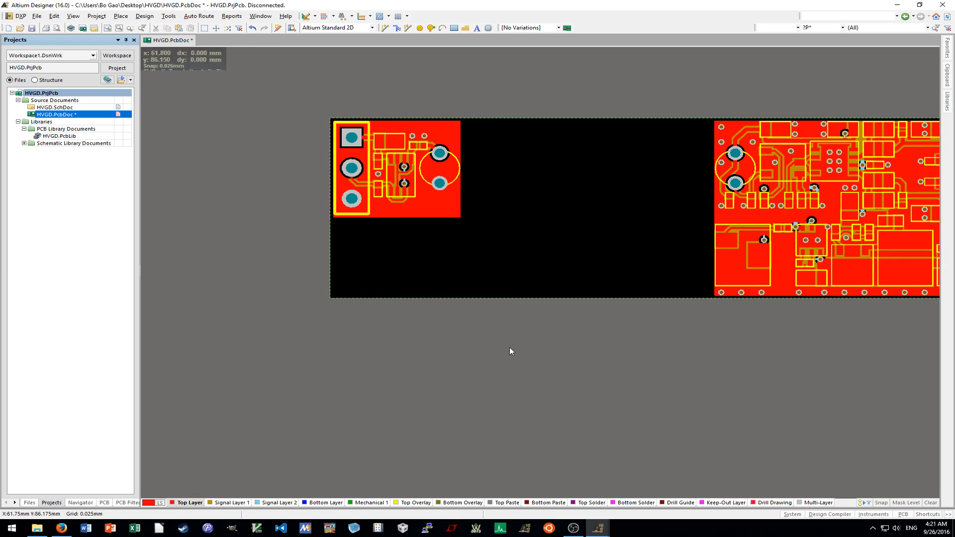
Place a text string on the Top Solder layer in the empty area below the left block.
{"action": "left_click", "coordinate": [416, 503]}
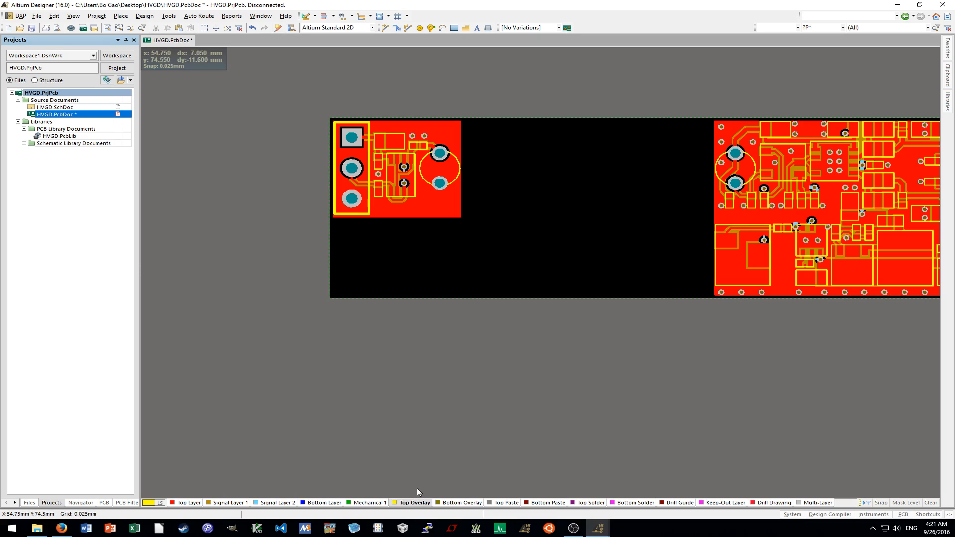
{"action": "key", "text": "shift"}
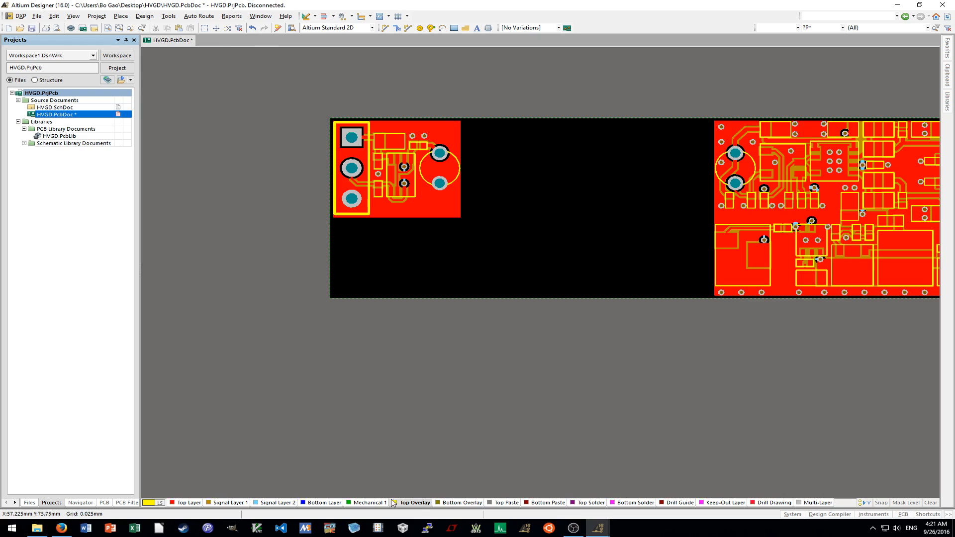
{"action": "left_click", "coordinate": [590, 503]}
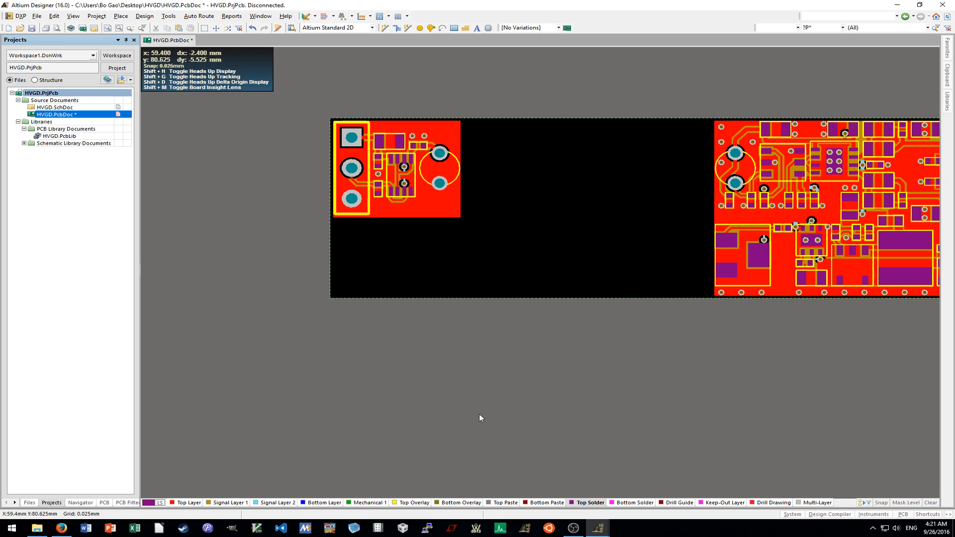
{"action": "key", "text": "p"}
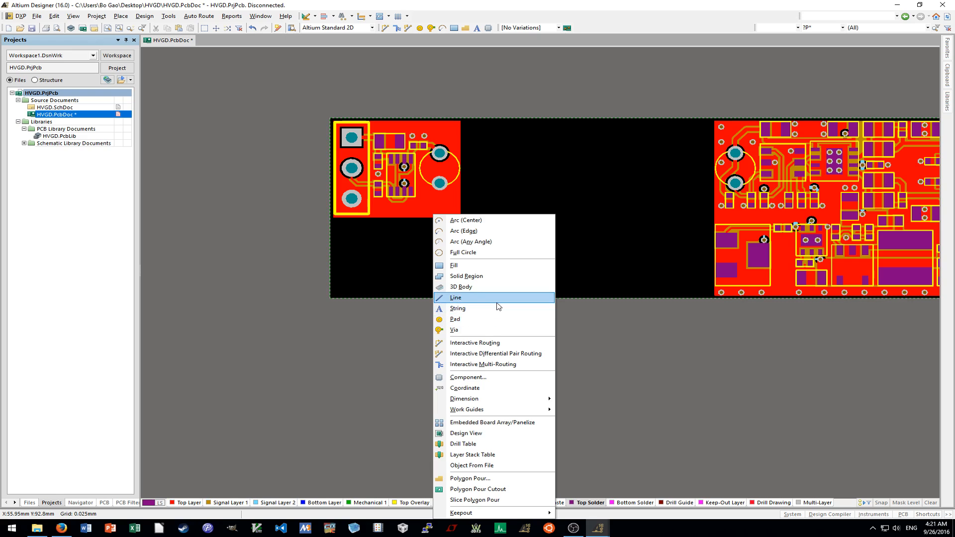
{"action": "left_click", "coordinate": [493, 309]}
{"action": "left_click", "coordinate": [367, 270]}
{"action": "right_click", "coordinate": [420, 314]}
{"action": "left_click", "coordinate": [415, 347]}
Change the string's text to a 2016 copyright notice with the author's name and set its height to 2 mm.
{"action": "double_click", "coordinate": [408, 267]}
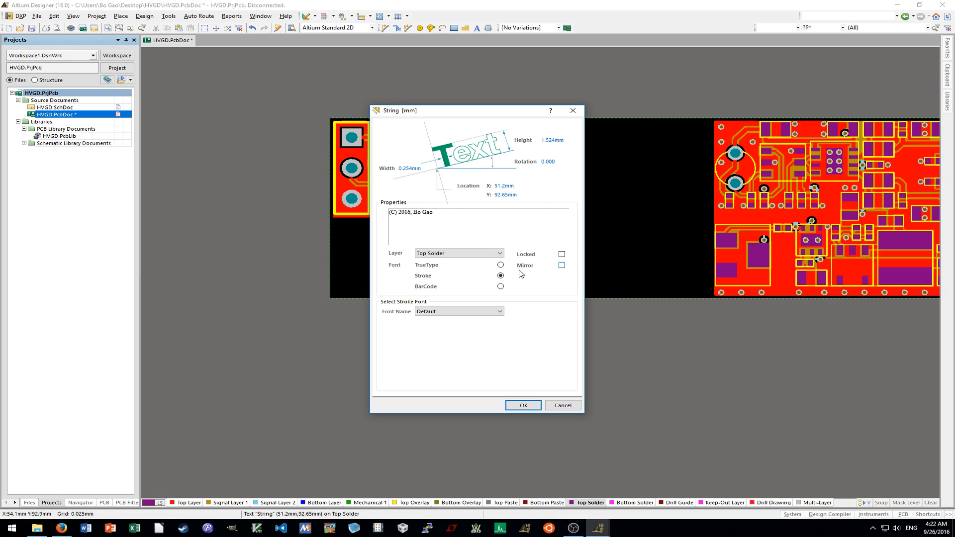
{"action": "key", "text": "Return"}
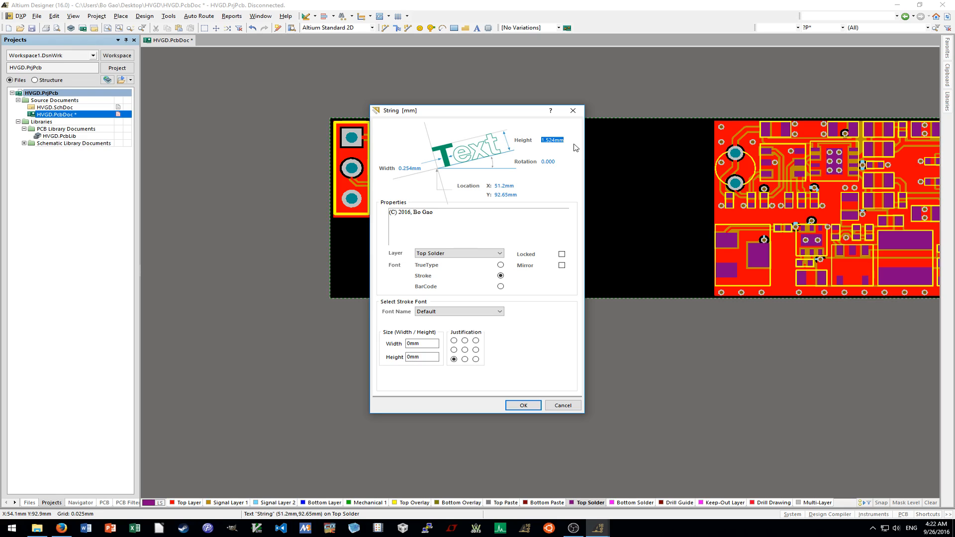
{"action": "key", "text": "Return"}
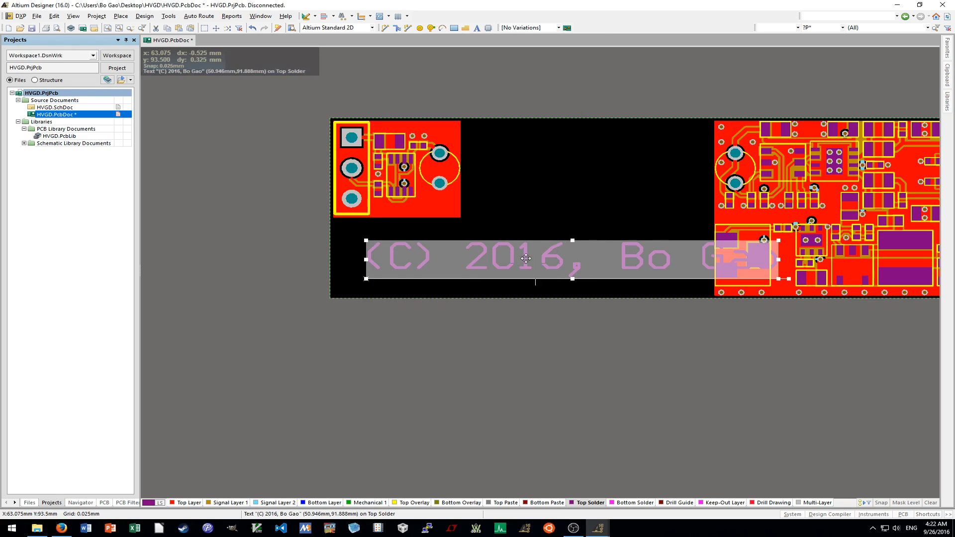
Move the copyright string toward the board's left edge and set its height to 1.5 mm.
{"action": "double_click", "coordinate": [505, 243]}
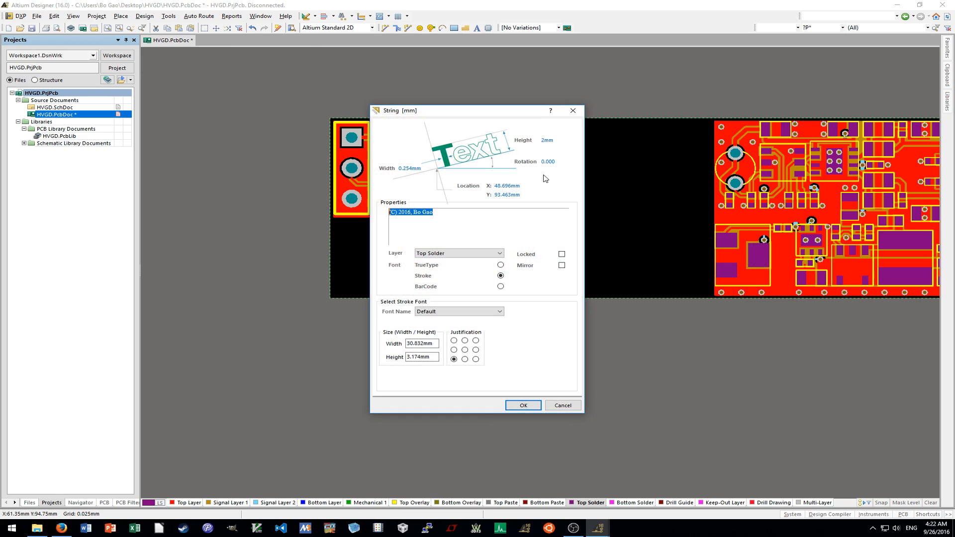
{"action": "type", "text": "1.5"}
{"action": "key", "text": "Return"}
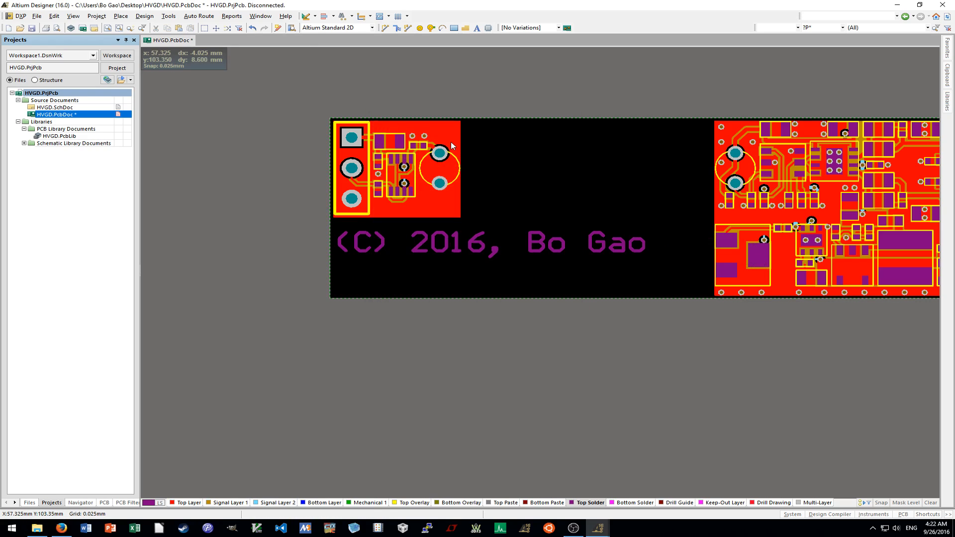
Add a second line reading "PREES, NCSU" to the copyright string and move the string down below the left block.
{"action": "double_click", "coordinate": [473, 244]}
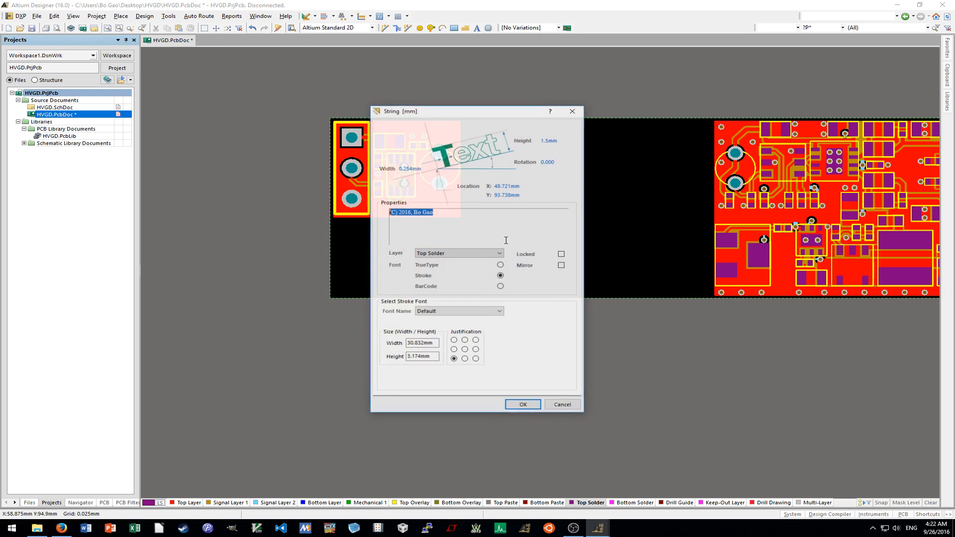
{"action": "left_click", "coordinate": [443, 213]}
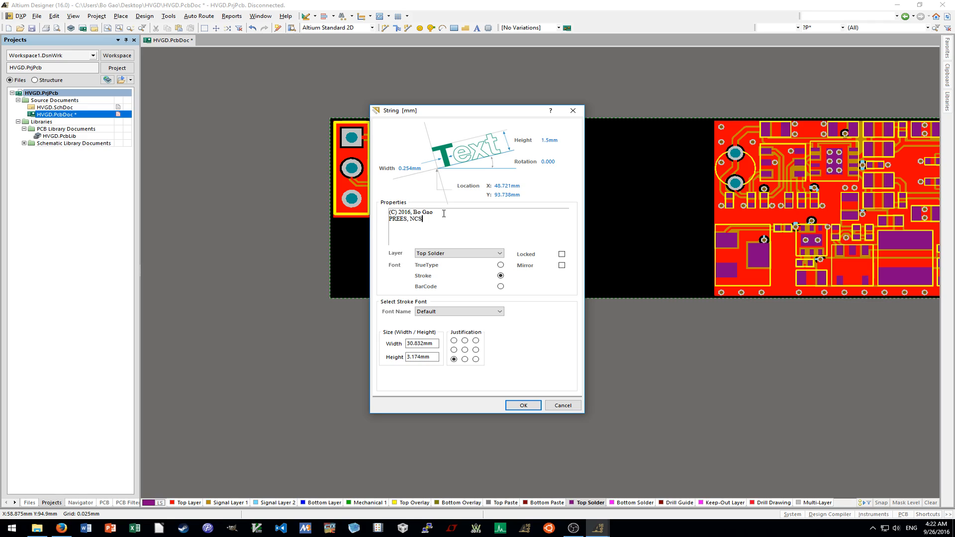
{"action": "type", "text": "PREES, NCSU"}
{"action": "key", "text": "Return"}
{"action": "left_click", "coordinate": [523, 405]}
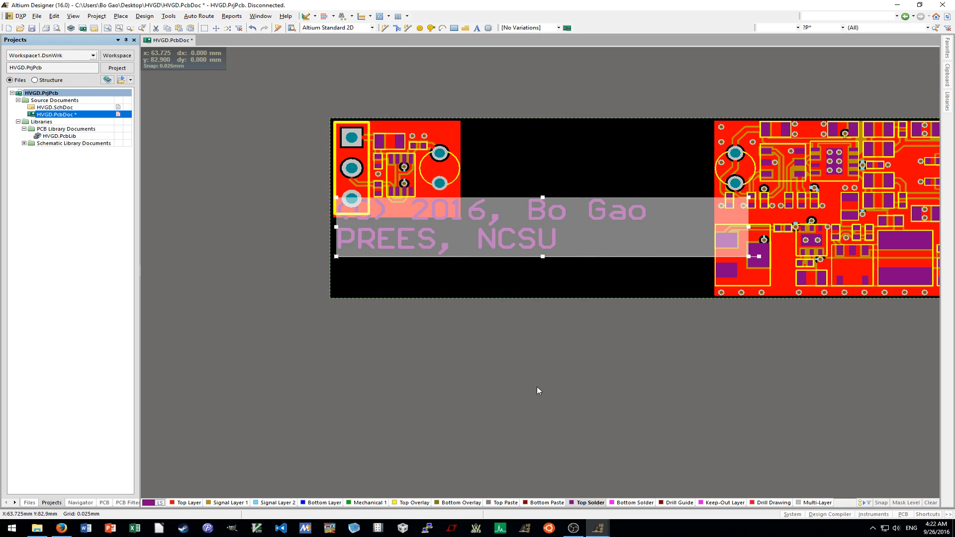
{"action": "left_click", "coordinate": [511, 286]}
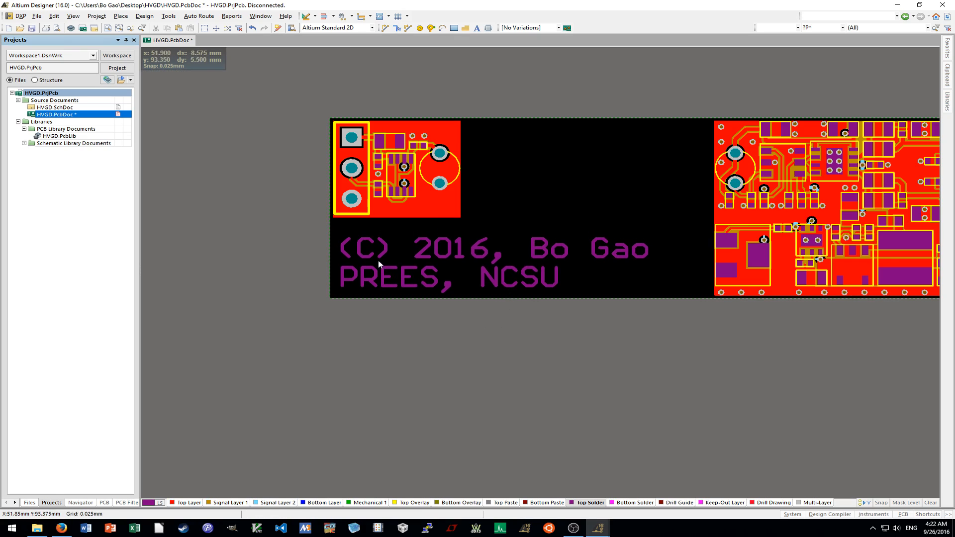
Change the copyright string's second line to "PREES Lab, NCSU".
{"action": "scroll", "coordinate": [447, 291], "scroll_direction": "up", "scroll_amount": 4, "text": "ctrl"}
{"action": "scroll", "coordinate": [389, 289], "scroll_direction": "down", "scroll_amount": 3, "text": "ctrl"}
{"action": "scroll", "coordinate": [389, 289], "scroll_direction": "right", "scroll_amount": 2}
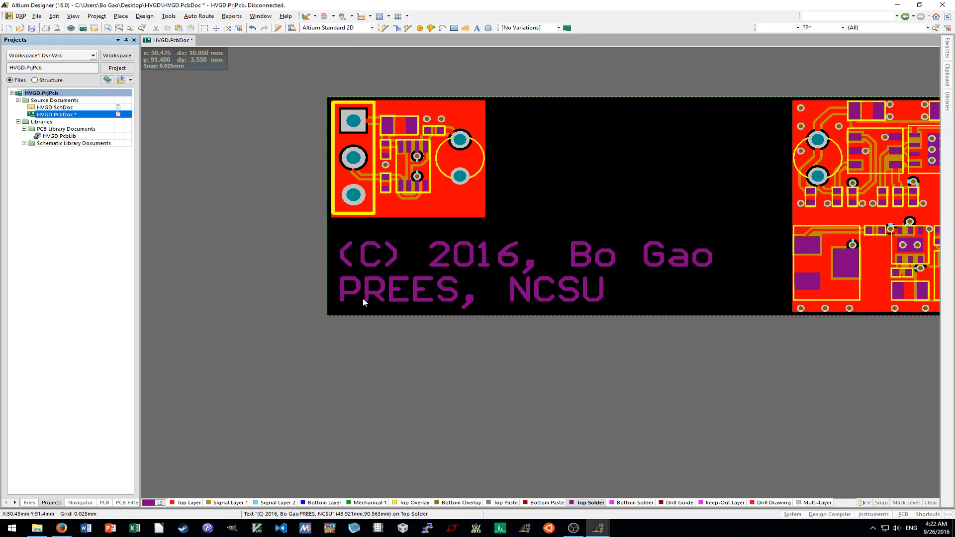
{"action": "double_click", "coordinate": [521, 295]}
{"action": "left_click", "coordinate": [408, 222]}
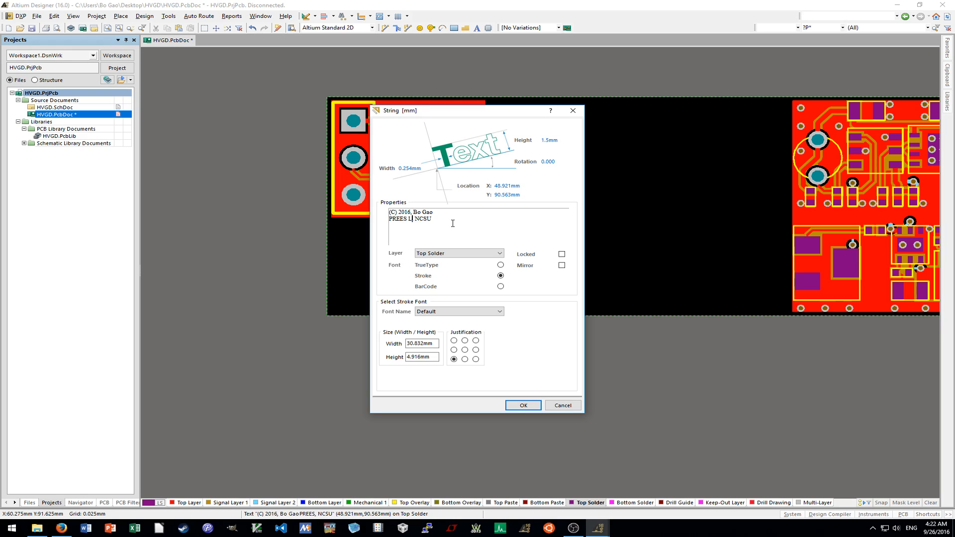
{"action": "type", "text": "Lab"}
{"action": "key", "text": "Return"}
{"action": "key", "text": "BackSpace"}
{"action": "left_click", "coordinate": [523, 405]}
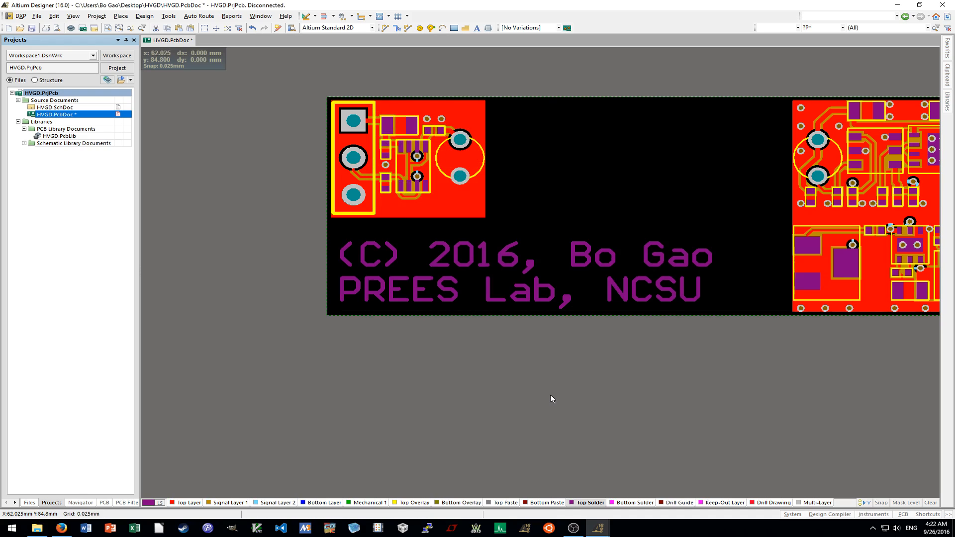
Move the copyright string slightly up and right, away from the board's lower-left corner, to about X 49.6 mm, Y 91.1 mm.
{"action": "scroll", "coordinate": [392, 324], "scroll_direction": "up", "scroll_amount": 4, "text": "ctrl"}
{"action": "scroll", "coordinate": [353, 311], "scroll_direction": "down", "scroll_amount": 2, "text": "ctrl"}
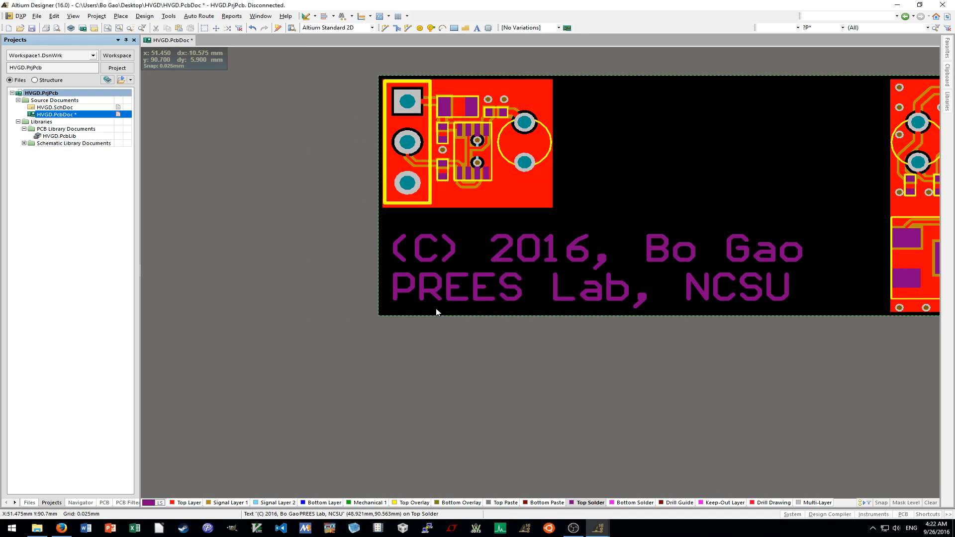
{"action": "scroll", "coordinate": [401, 285], "scroll_direction": "up", "scroll_amount": 6, "text": "ctrl"}
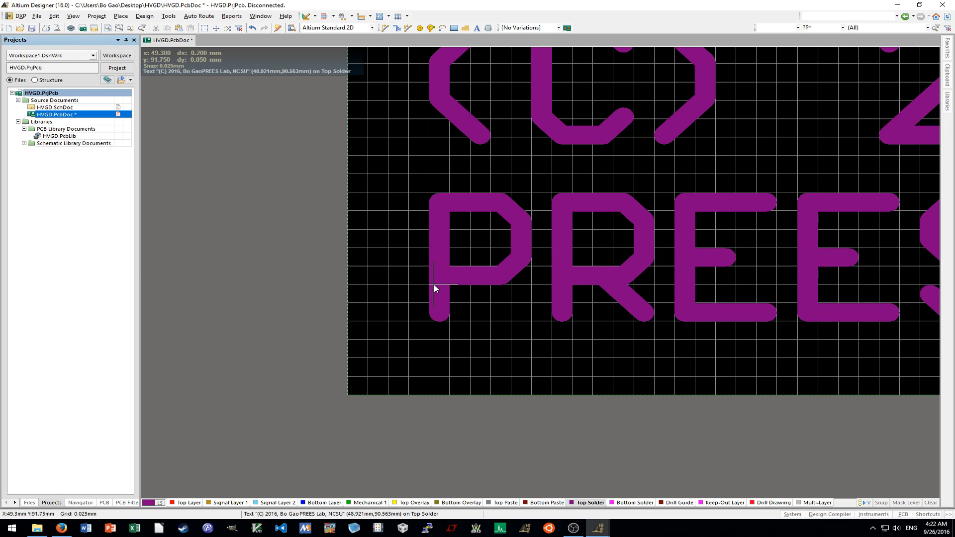
{"action": "scroll", "coordinate": [434, 284], "scroll_direction": "down", "scroll_amount": 5, "text": "ctrl"}
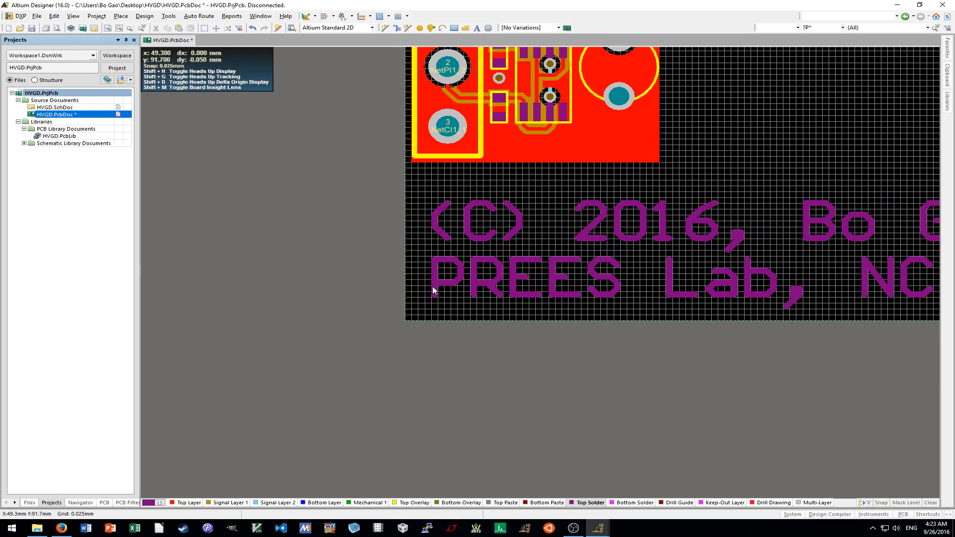
{"action": "scroll", "coordinate": [432, 289], "scroll_direction": "down", "scroll_amount": 3, "text": "ctrl"}
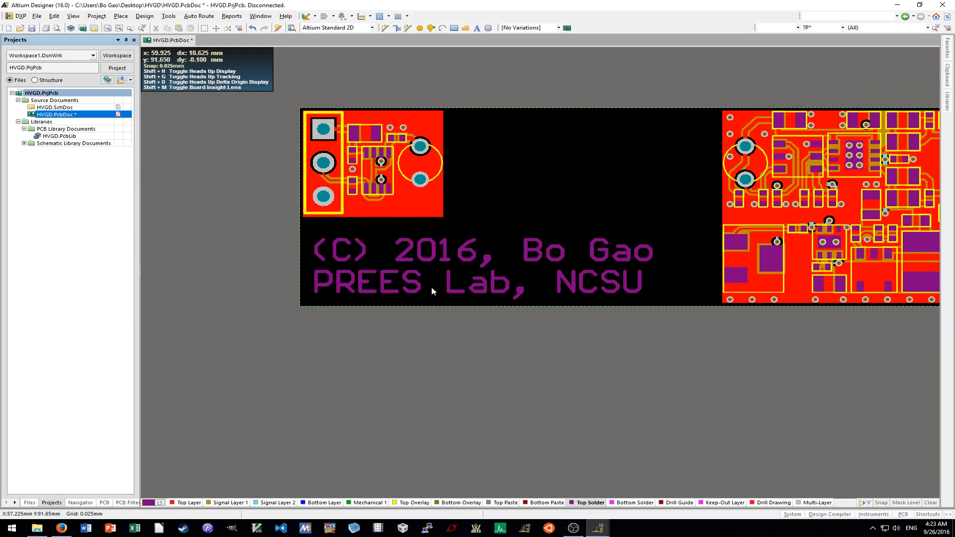
{"action": "scroll", "coordinate": [393, 293], "scroll_direction": "up", "scroll_amount": 3, "text": "ctrl"}
{"action": "scroll", "coordinate": [393, 293], "scroll_direction": "up", "scroll_amount": 4, "text": "ctrl"}
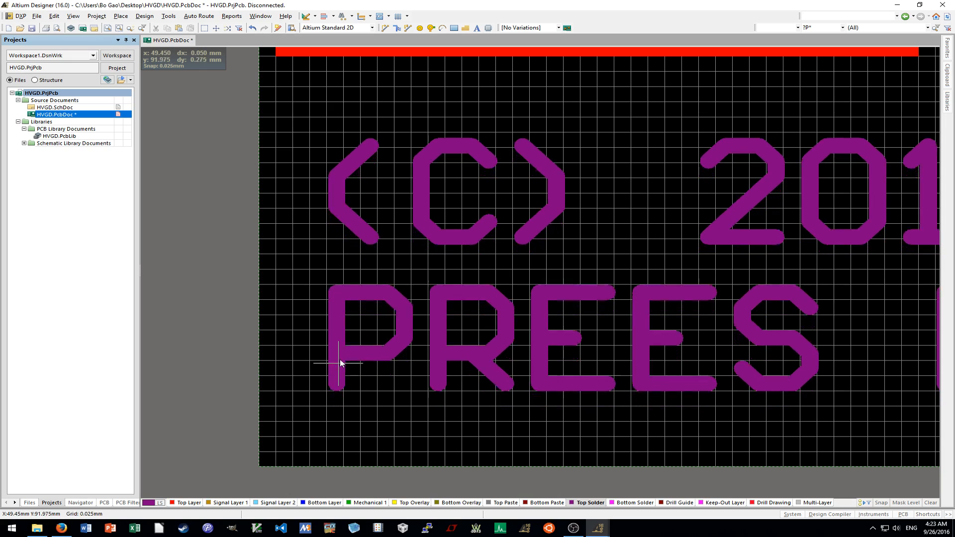
{"action": "scroll", "coordinate": [338, 352], "scroll_direction": "up", "scroll_amount": 2}
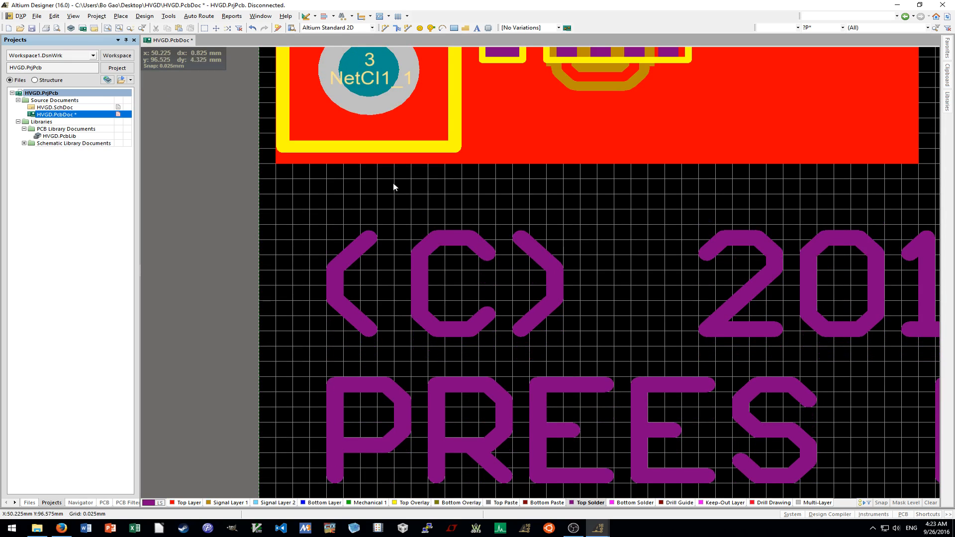
{"action": "scroll", "coordinate": [387, 257], "scroll_direction": "down", "scroll_amount": 3}
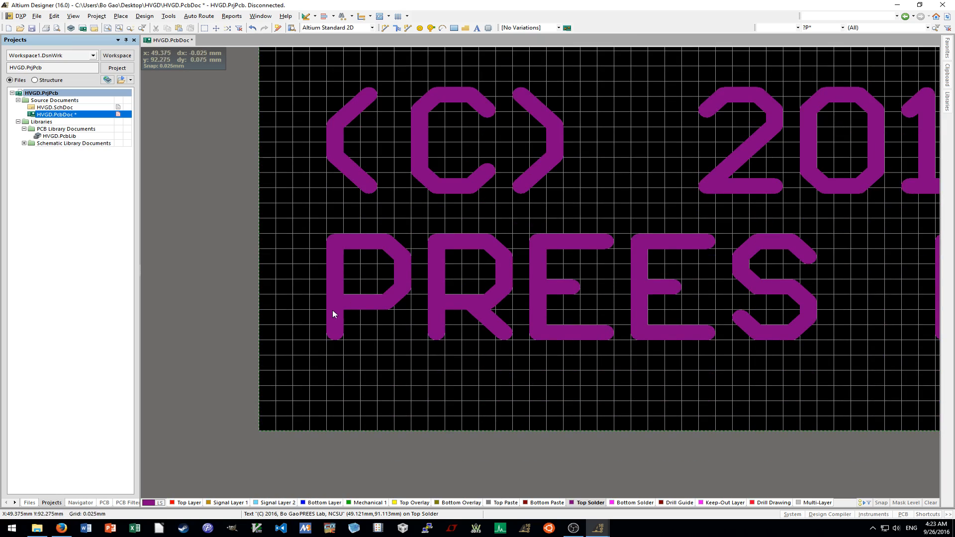
{"action": "left_click_drag", "start_coordinate": [334, 315], "coordinate": [369, 317]}
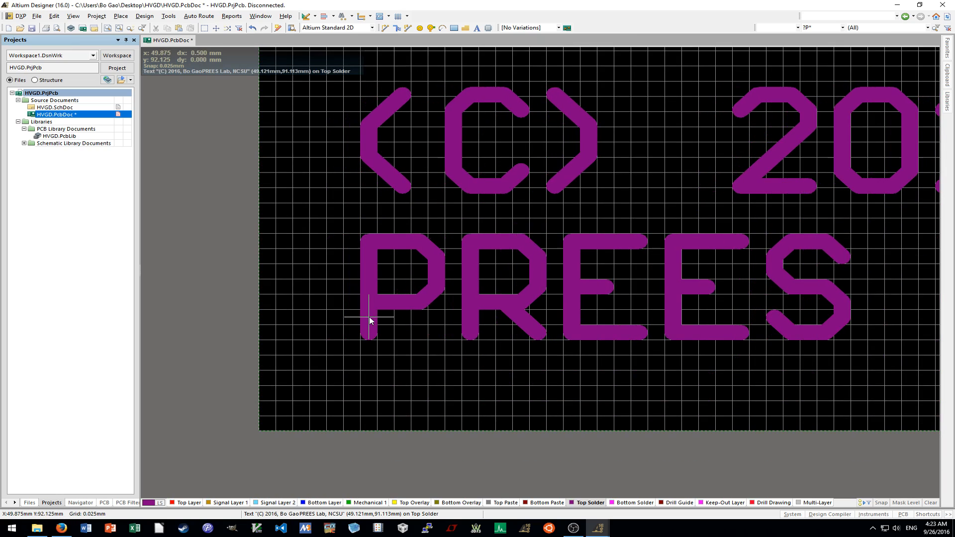
Shift the copyright string slightly back toward the board's lower-left corner to even out its edge spacing.
{"action": "scroll", "coordinate": [369, 318], "scroll_direction": "down", "scroll_amount": 5, "text": "ctrl"}
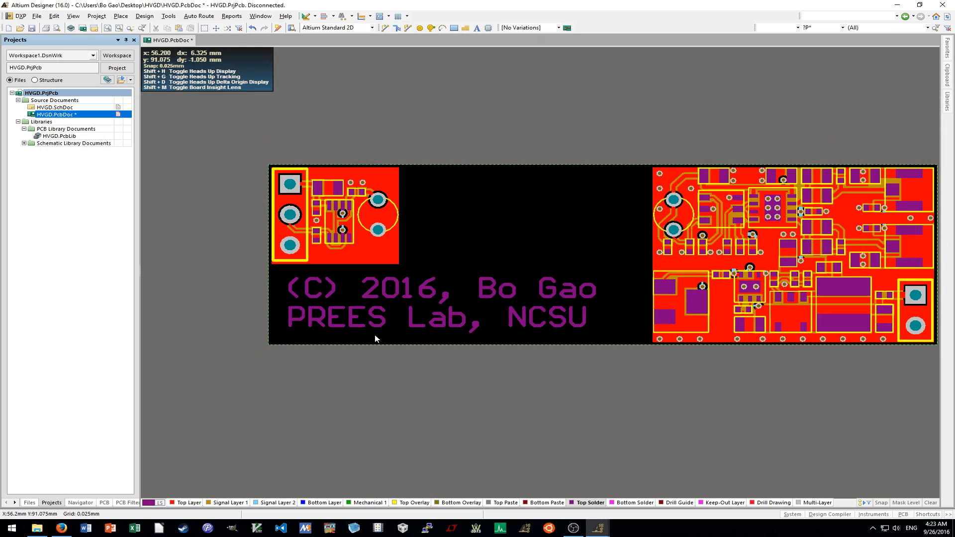
{"action": "scroll", "coordinate": [375, 338], "scroll_direction": "left", "scroll_amount": 2, "text": "shift"}
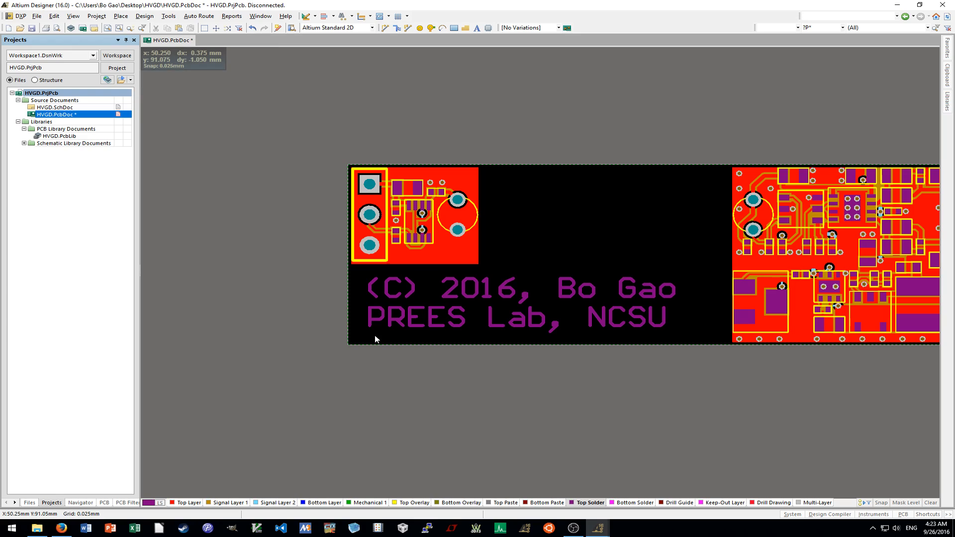
{"action": "scroll", "coordinate": [375, 339], "scroll_direction": "up", "scroll_amount": 5, "text": "ctrl"}
{"action": "scroll", "coordinate": [366, 299], "scroll_direction": "up", "scroll_amount": 3, "text": "ctrl"}
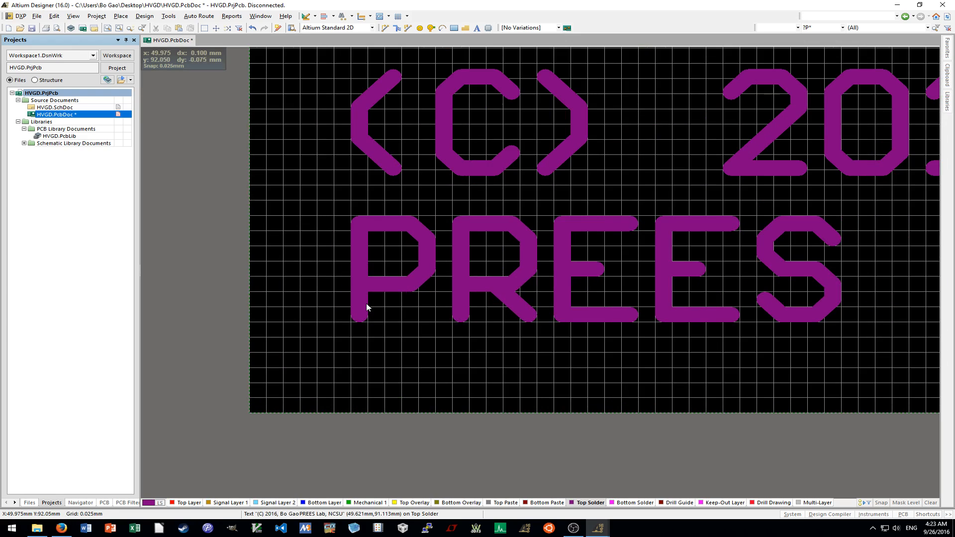
{"action": "left_click_drag", "start_coordinate": [317, 357], "coordinate": [314, 363]}
{"action": "scroll", "coordinate": [327, 355], "scroll_direction": "down", "scroll_amount": 5, "text": "ctrl"}
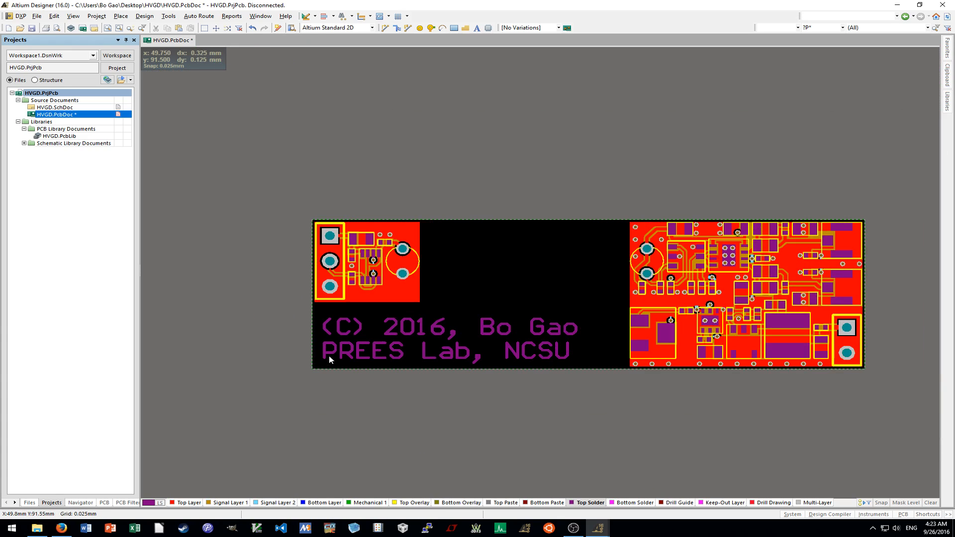
{"action": "scroll", "coordinate": [432, 416], "scroll_direction": "down", "scroll_amount": 2, "text": "ctrl"}
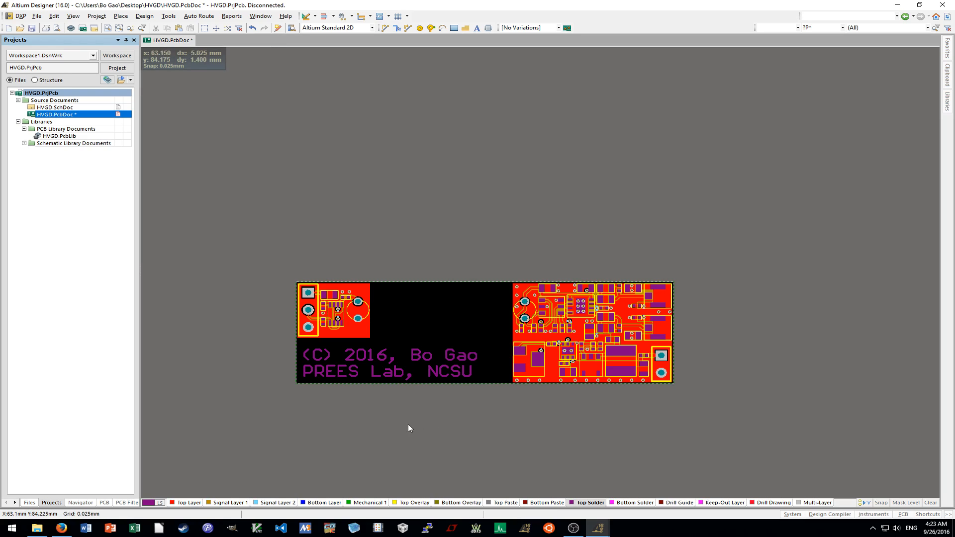
Place a string reading "Warning: HV" on the Top Solder layer in the empty area between the two circuit blocks.
{"action": "key", "text": "p"}
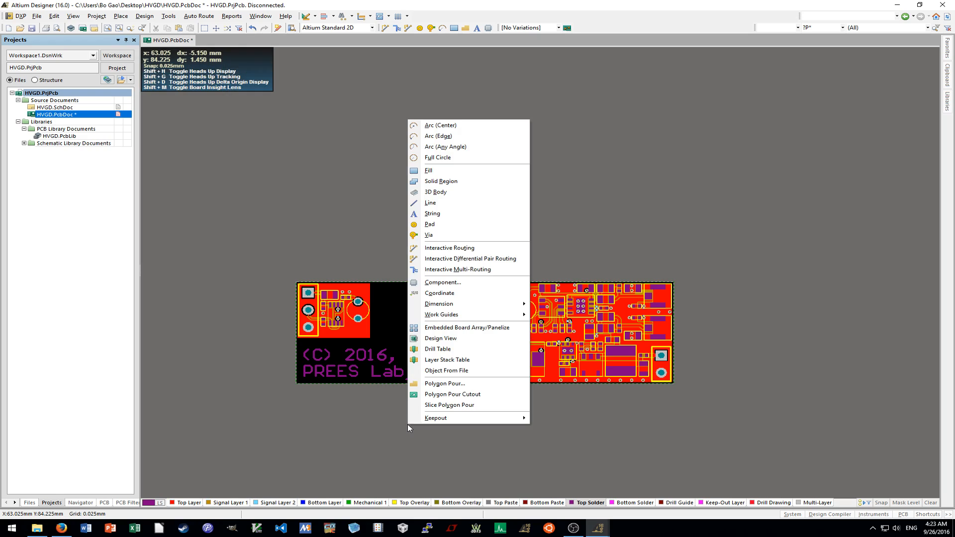
{"action": "left_click", "coordinate": [448, 213]}
{"action": "left_click", "coordinate": [396, 316]}
{"action": "key", "text": "Escape"}
{"action": "double_click", "coordinate": [418, 311]}
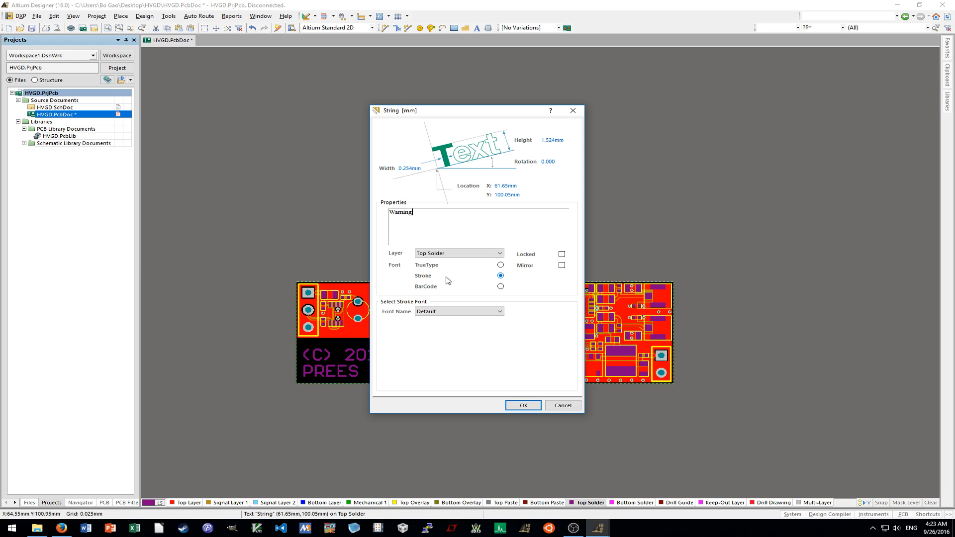
{"action": "type", "text": "Warning: HV"}
{"action": "key", "text": "Return"}
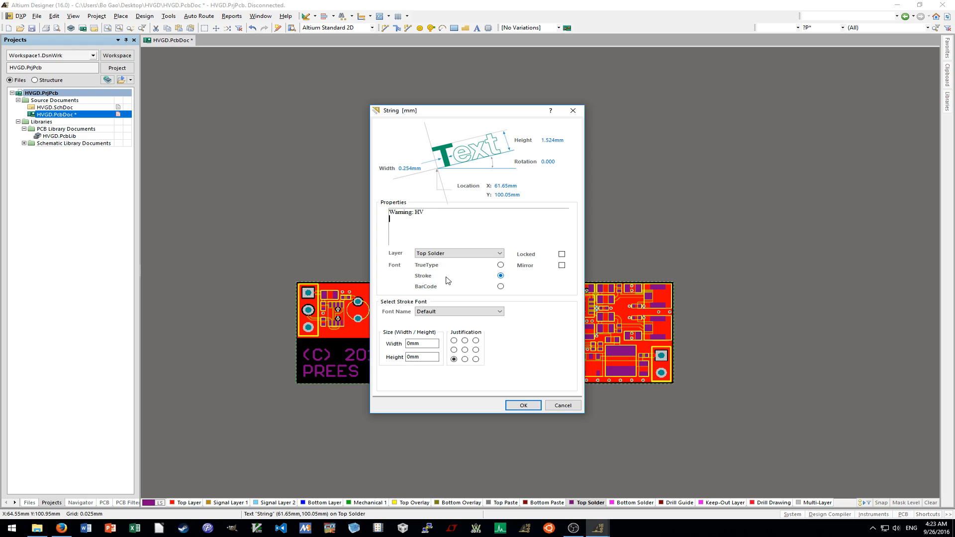
{"action": "key", "text": "BackSpace"}
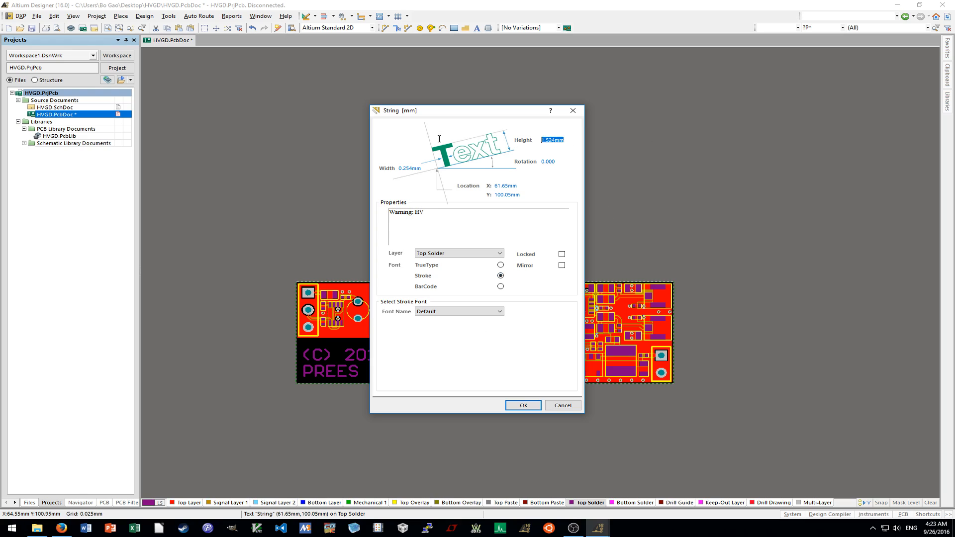
{"action": "key", "text": "Return"}
Move the "Warning: HV" string left, close to the left block's edge and clear of the right block.
{"action": "scroll", "coordinate": [450, 260], "scroll_direction": "up", "scroll_amount": 3, "text": "ctrl"}
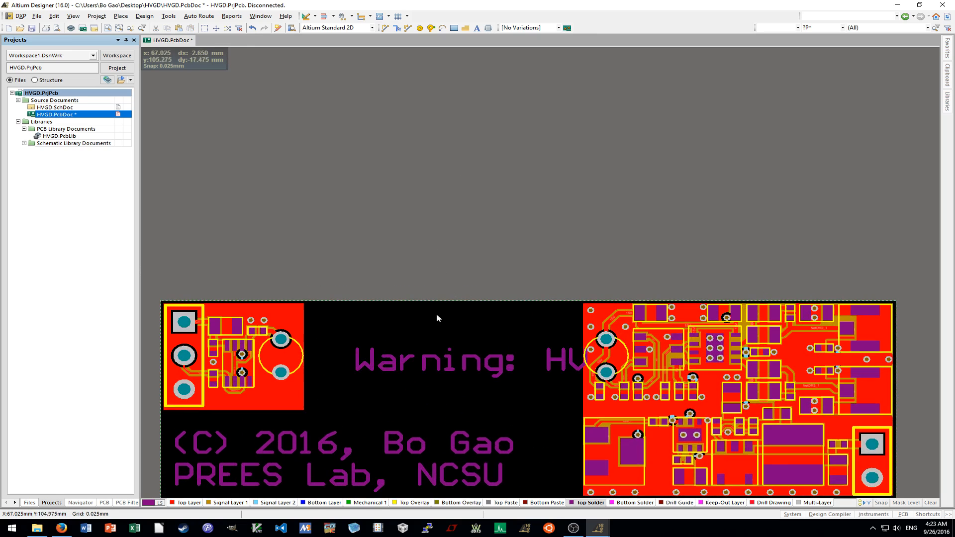
{"action": "left_click_drag", "start_coordinate": [424, 365], "coordinate": [396, 361]}
{"action": "scroll", "coordinate": [405, 353], "scroll_direction": "up", "scroll_amount": 7, "text": "ctrl"}
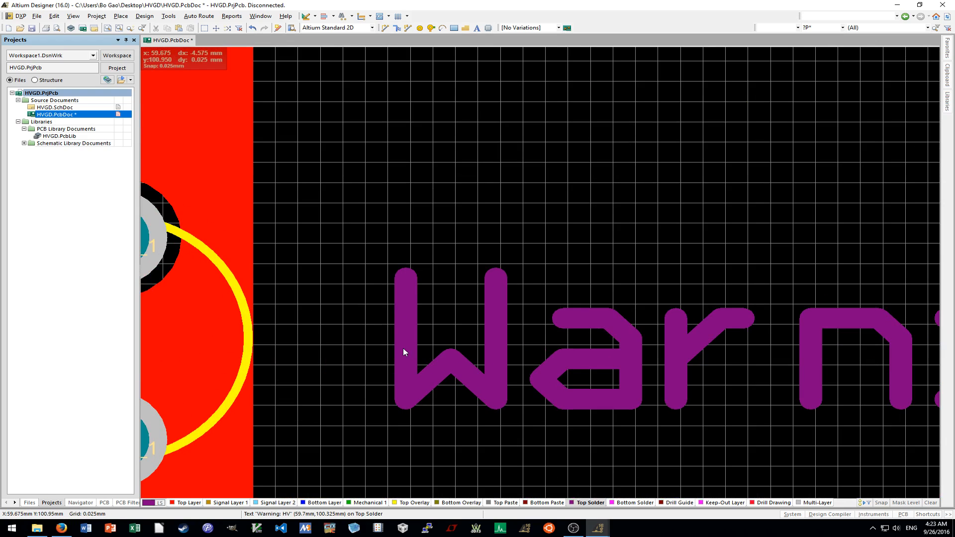
{"action": "left_click", "coordinate": [403, 352]}
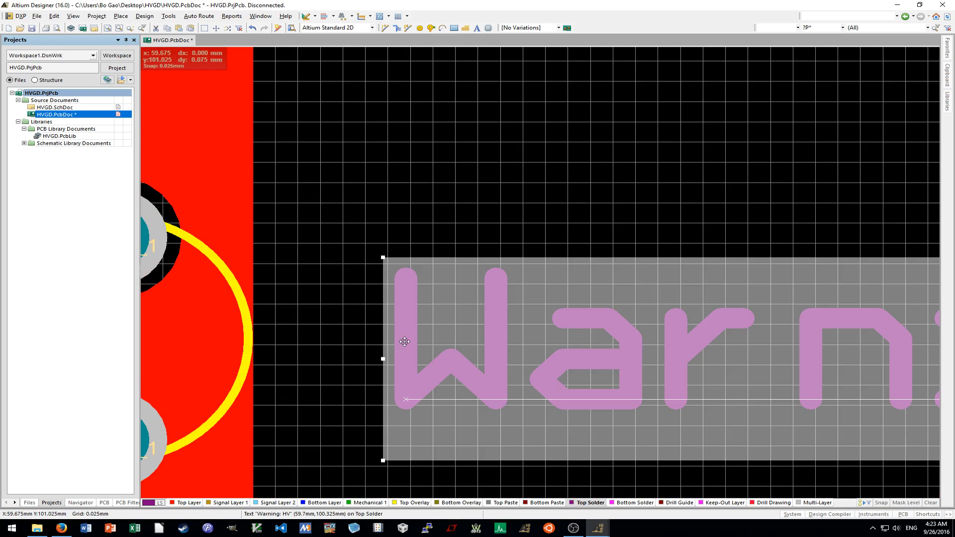
{"action": "left_click", "coordinate": [445, 213]}
{"action": "scroll", "coordinate": [438, 253], "scroll_direction": "down", "scroll_amount": 1, "text": "ctrl"}
{"action": "scroll", "coordinate": [439, 253], "scroll_direction": "down", "scroll_amount": 2, "text": "ctrl"}
{"action": "scroll", "coordinate": [463, 249], "scroll_direction": "right", "scroll_amount": 2, "text": "shift"}
{"action": "scroll", "coordinate": [463, 249], "scroll_direction": "up", "scroll_amount": 2}
{"action": "scroll", "coordinate": [459, 313], "scroll_direction": "right", "scroll_amount": 2, "text": "shift"}
{"action": "scroll", "coordinate": [458, 309], "scroll_direction": "down", "scroll_amount": 1, "text": "ctrl"}
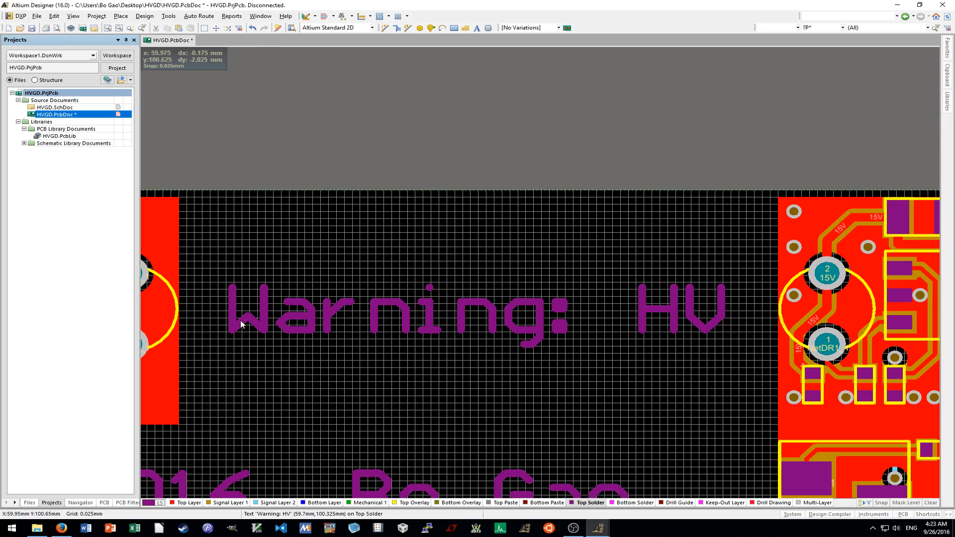
{"action": "left_click_drag", "start_coordinate": [226, 277], "coordinate": [204, 320]}
Measure the height of the letter W in the "Warning: HV" string.
{"action": "scroll", "coordinate": [270, 323], "scroll_direction": "left", "scroll_amount": 3, "text": "shift"}
{"action": "scroll", "coordinate": [309, 307], "scroll_direction": "up", "scroll_amount": 3, "text": "ctrl"}
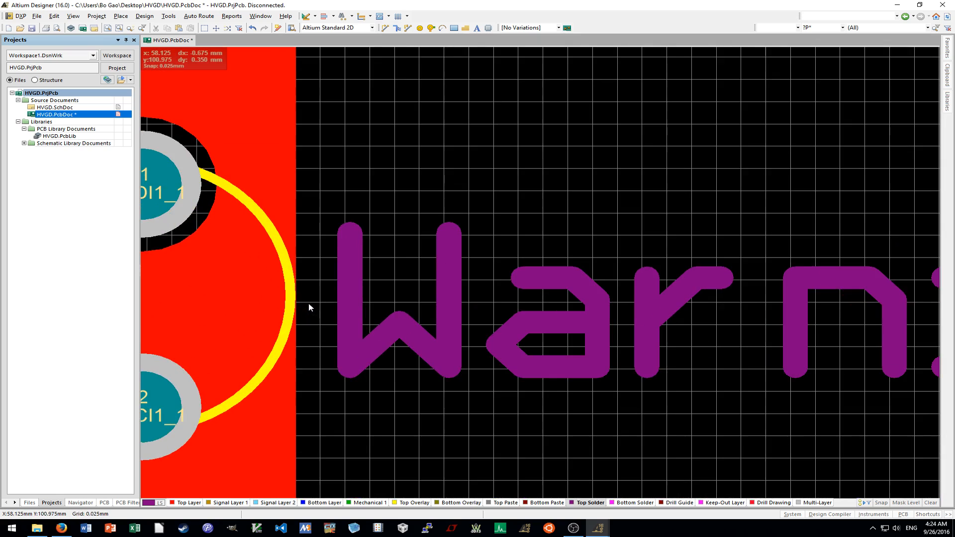
{"action": "scroll", "coordinate": [308, 308], "scroll_direction": "up", "scroll_amount": 1, "text": "ctrl"}
{"action": "key", "text": "ctrl+m"}
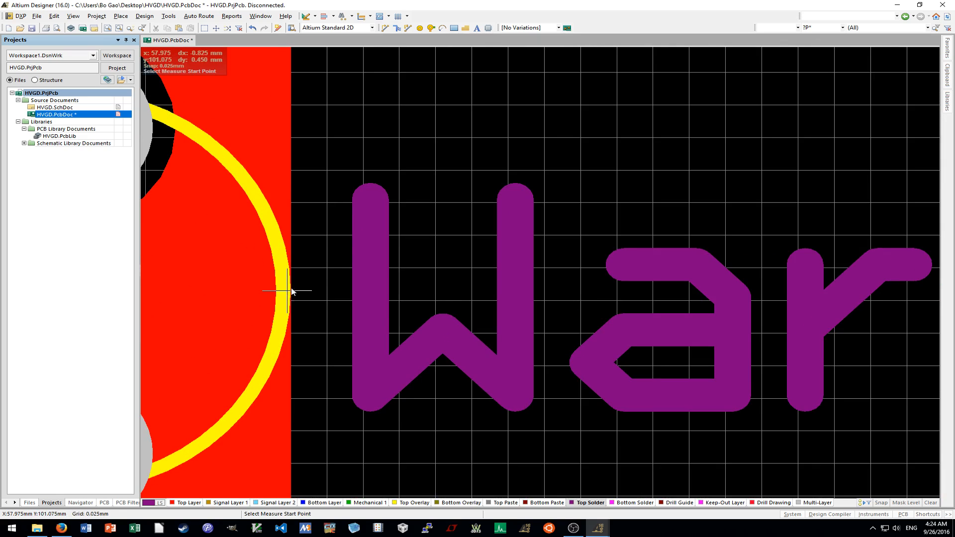
{"action": "left_click", "coordinate": [367, 184]}
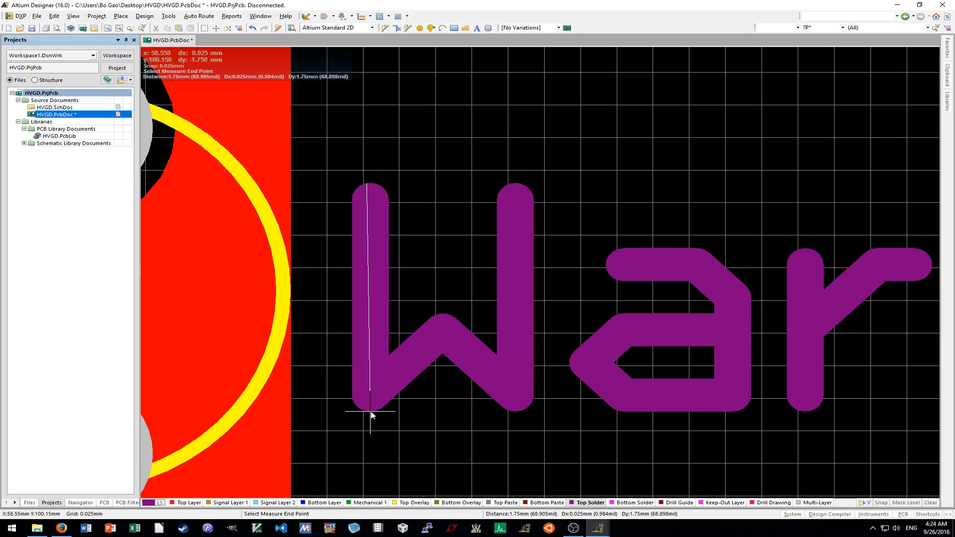
{"action": "right_click", "coordinate": [312, 291]}
Shift the "Warning: HV" string slightly upward beside the left block and deselect it.
{"action": "left_click", "coordinate": [367, 320]}
{"action": "left_click_drag", "start_coordinate": [366, 320], "coordinate": [371, 291]}
{"action": "scroll", "coordinate": [359, 288], "scroll_direction": "down", "scroll_amount": 4, "text": "ctrl"}
{"action": "scroll", "coordinate": [359, 288], "scroll_direction": "down", "scroll_amount": 3, "text": "shift"}
{"action": "scroll", "coordinate": [371, 290], "scroll_direction": "down", "scroll_amount": 3, "text": "shift"}
{"action": "left_click", "coordinate": [494, 66]}
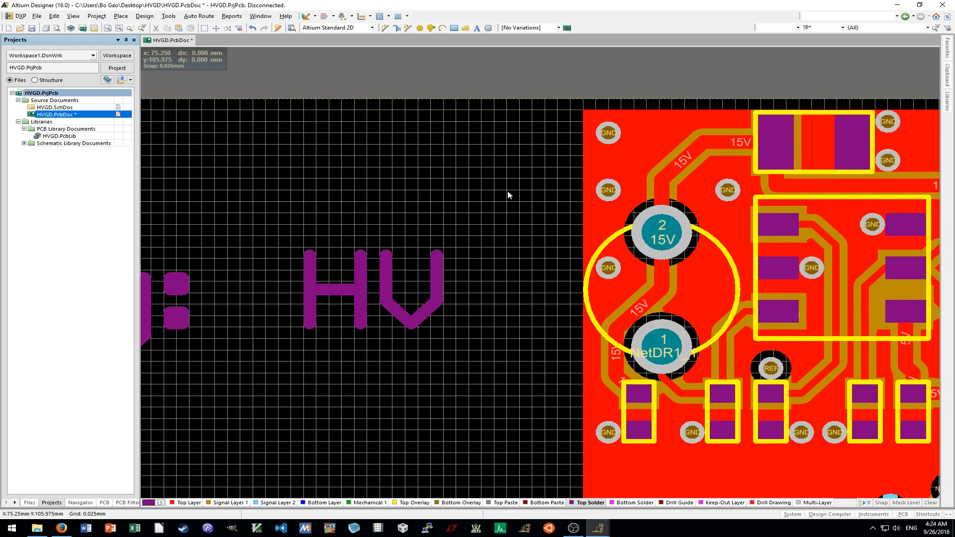
Measure the horizontal gap from the end of the "Warning: HV" string toward the right block.
{"action": "scroll", "coordinate": [476, 256], "scroll_direction": "up", "scroll_amount": 2, "text": "ctrl"}
{"action": "key", "text": "ctrl+m"}
{"action": "scroll", "coordinate": [423, 274], "scroll_direction": "up", "scroll_amount": 1, "text": "ctrl"}
{"action": "left_click", "coordinate": [424, 274]}
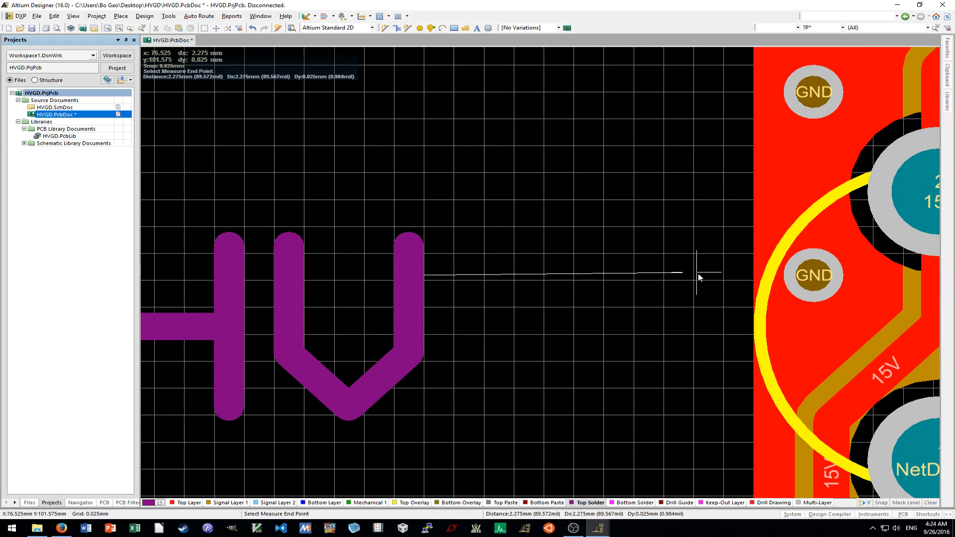
{"action": "key", "text": "Escape"}
{"action": "scroll", "coordinate": [524, 251], "scroll_direction": "down", "scroll_amount": 4, "text": "ctrl"}
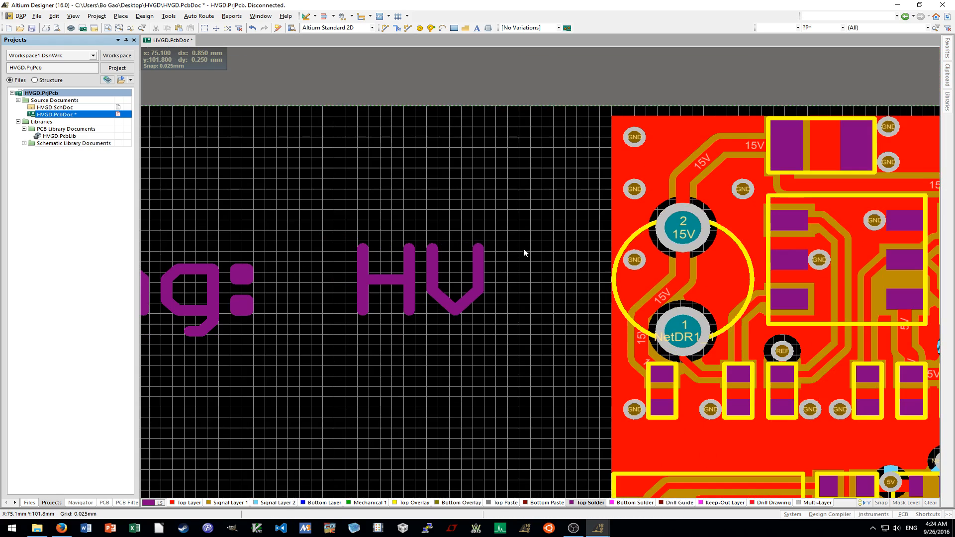
Shift the "Warning: HV" string right to centre it horizontally between the left and right blocks.
{"action": "left_click_drag", "start_coordinate": [344, 277], "coordinate": [375, 277]}
{"action": "scroll", "coordinate": [376, 271], "scroll_direction": "up", "scroll_amount": 4, "text": "shift"}
{"action": "left_click", "coordinate": [393, 136]}
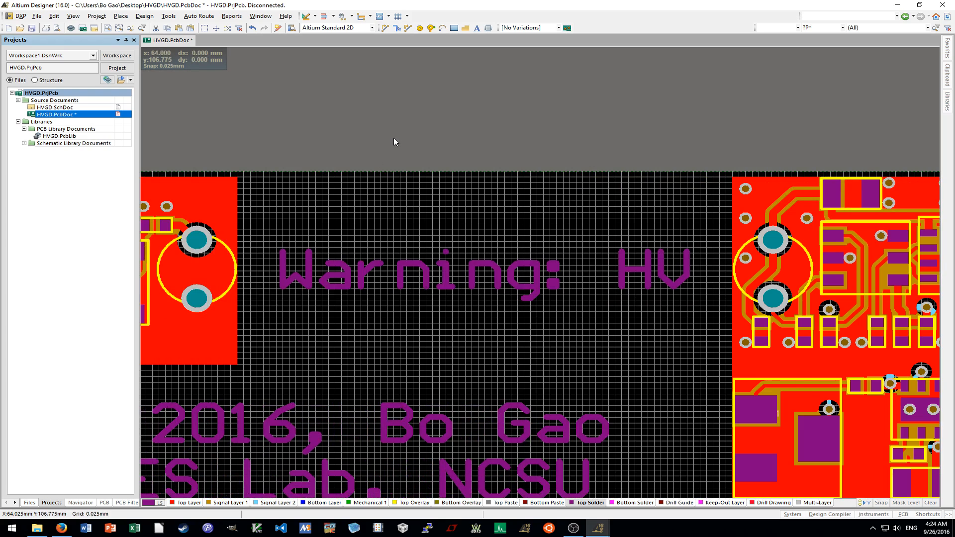
Measure the horizontal gap between the left block's edge and the W of the "Warning: HV" string.
{"action": "scroll", "coordinate": [394, 136], "scroll_direction": "down", "scroll_amount": 2, "text": "ctrl"}
{"action": "scroll", "coordinate": [477, 244], "scroll_direction": "up", "scroll_amount": 1, "text": "shift"}
{"action": "key", "text": "ctrl+m"}
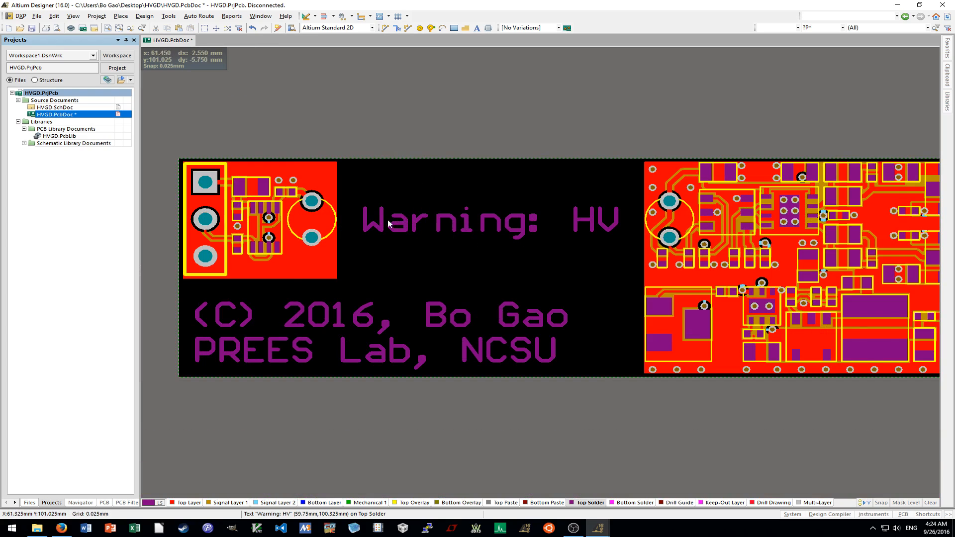
{"action": "scroll", "coordinate": [328, 223], "scroll_direction": "up", "scroll_amount": 5, "text": "ctrl"}
{"action": "left_click", "coordinate": [320, 217]}
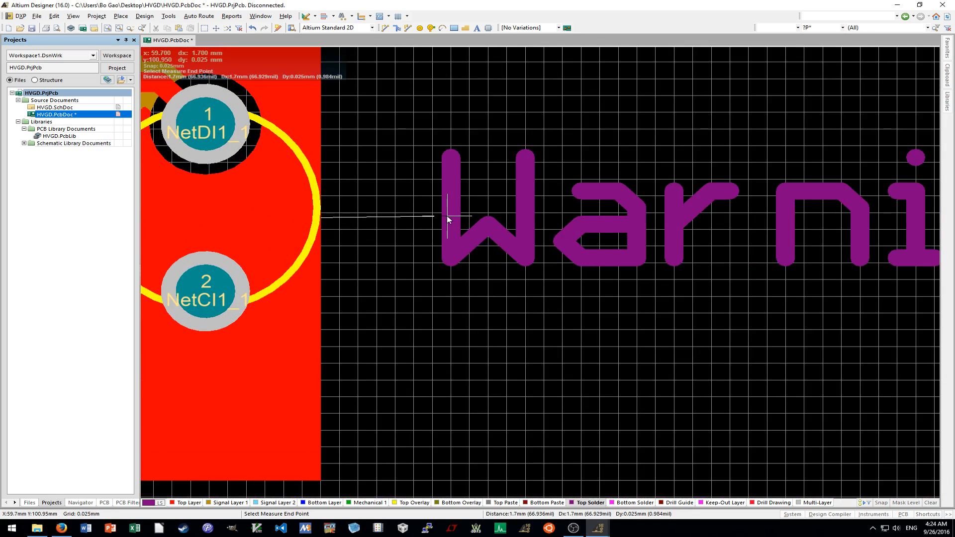
{"action": "left_click", "coordinate": [442, 216]}
Measure the horizontal gap between the V of the "Warning: HV" string and the right block's edge.
{"action": "scroll", "coordinate": [447, 216], "scroll_direction": "down", "scroll_amount": 10, "text": "shift"}
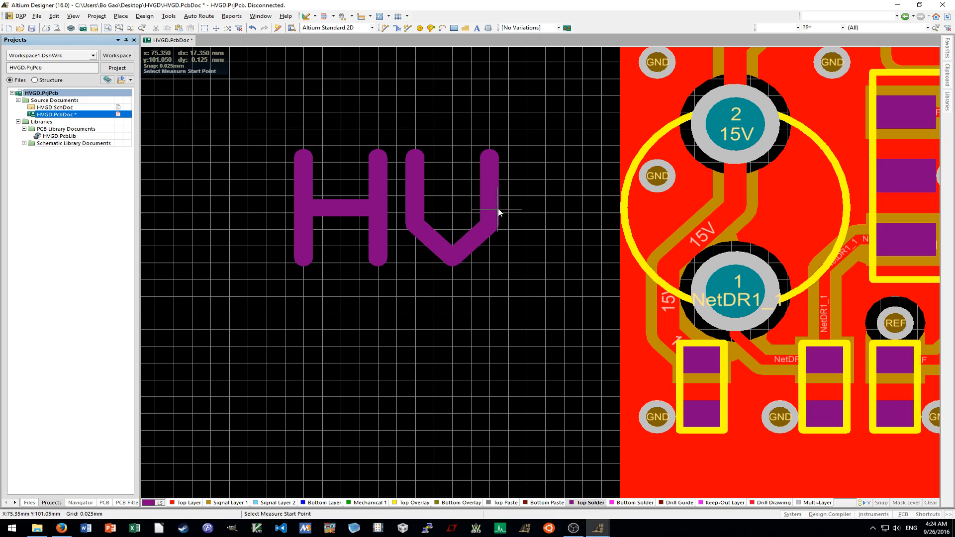
{"action": "left_click", "coordinate": [497, 209]}
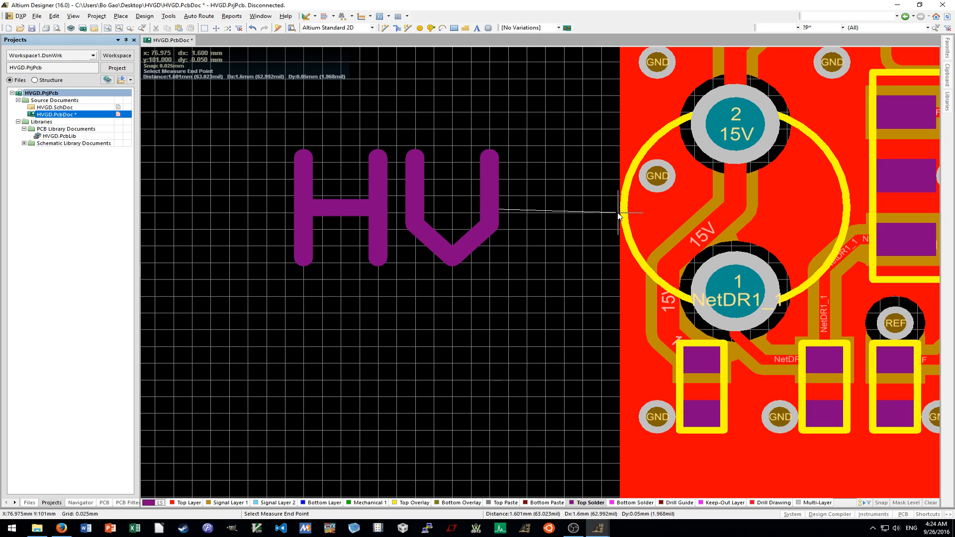
{"action": "right_click", "coordinate": [568, 252]}
{"action": "right_click", "coordinate": [567, 251]}
{"action": "scroll", "coordinate": [562, 243], "scroll_direction": "down", "scroll_amount": 10, "text": "ctrl"}
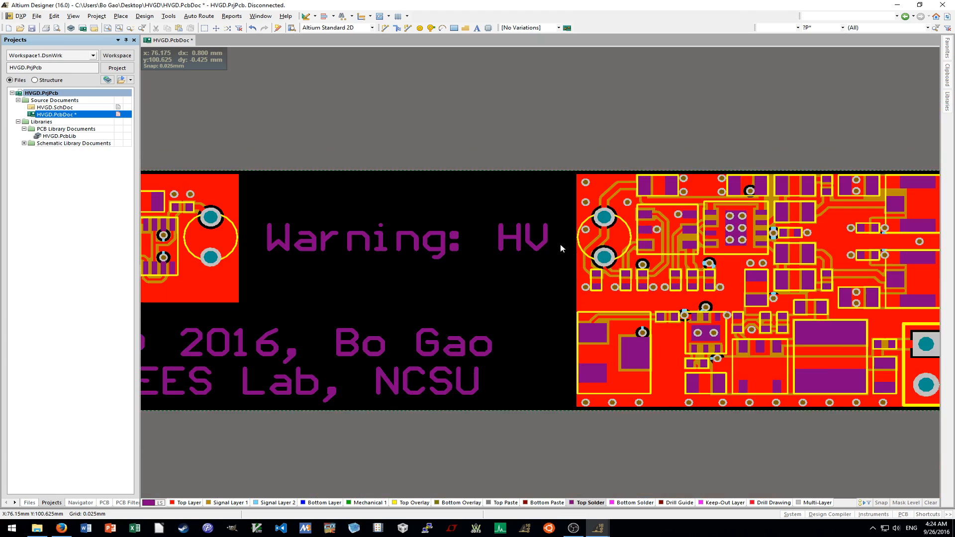
{"action": "scroll", "coordinate": [527, 175], "scroll_direction": "down", "scroll_amount": 2, "text": "ctrl"}
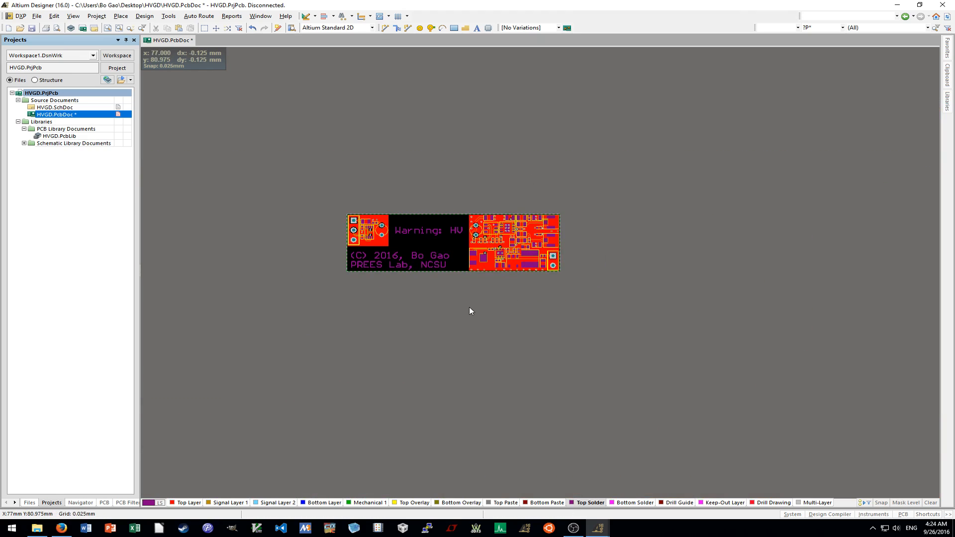
Shift the two-line copyright and lab text left, close to the board's left edge, and deselect it.
{"action": "scroll", "coordinate": [419, 307], "scroll_direction": "up", "scroll_amount": 3, "text": "ctrl"}
{"action": "scroll", "coordinate": [418, 307], "scroll_direction": "left", "scroll_amount": 1, "text": "shift"}
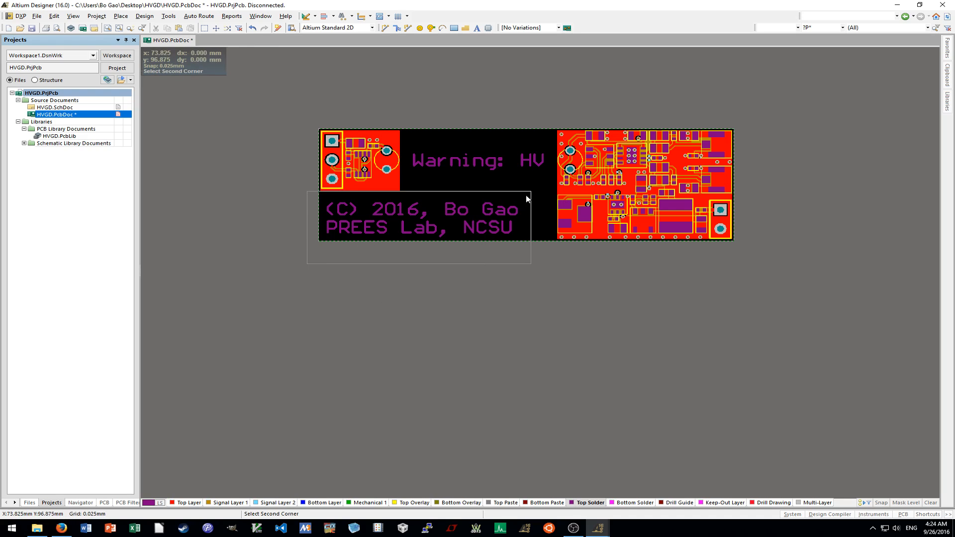
{"action": "scroll", "coordinate": [334, 204], "scroll_direction": "up", "scroll_amount": 2, "text": "ctrl"}
{"action": "left_click", "coordinate": [334, 207]}
{"action": "scroll", "coordinate": [336, 206], "scroll_direction": "up", "scroll_amount": 4, "text": "ctrl"}
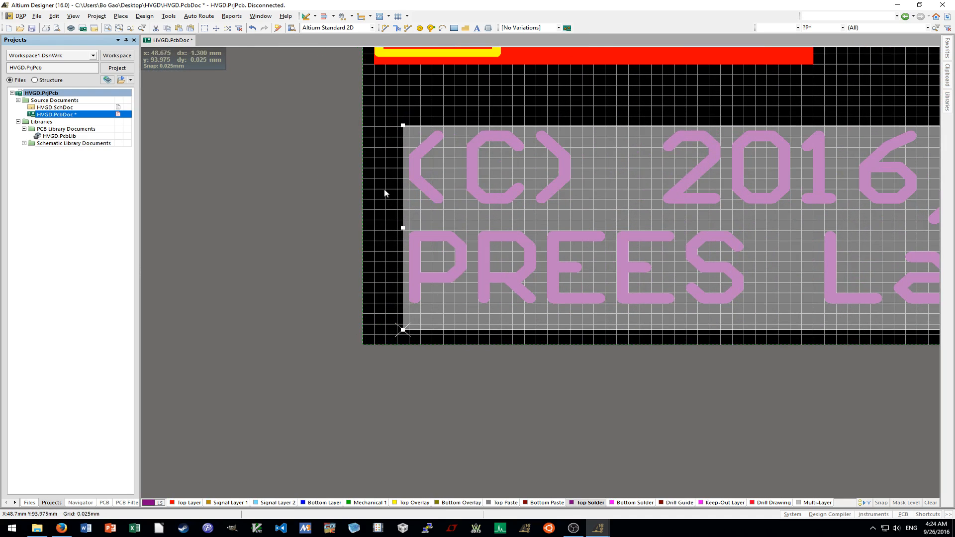
{"action": "left_click_drag", "start_coordinate": [385, 193], "coordinate": [354, 166]}
{"action": "scroll", "coordinate": [354, 166], "scroll_direction": "down", "scroll_amount": 3, "text": "ctrl"}
{"action": "left_click", "coordinate": [452, 286]}
{"action": "scroll", "coordinate": [455, 278], "scroll_direction": "down", "scroll_amount": 2, "text": "ctrl"}
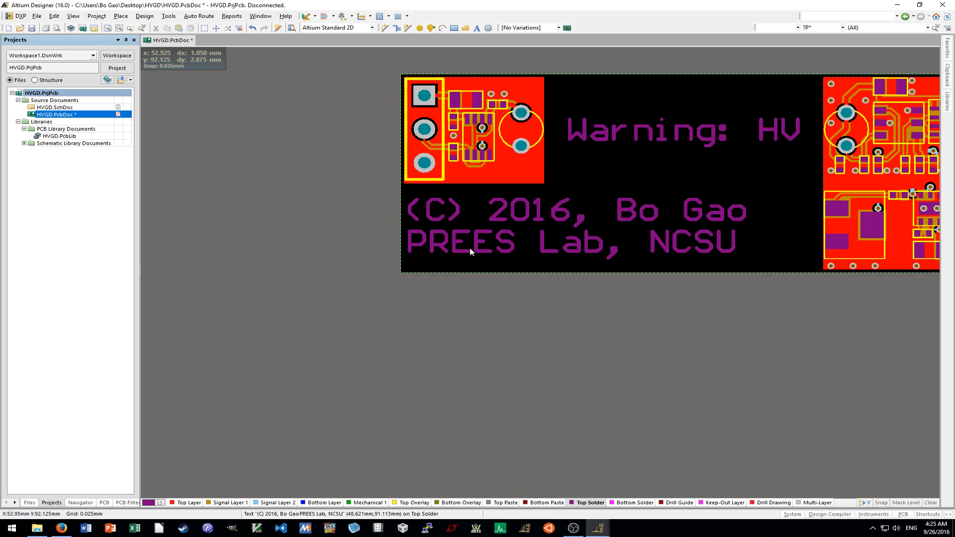
Shift the copyright and lab text slightly down toward the board's lower edge and deselect it.
{"action": "scroll", "coordinate": [471, 255], "scroll_direction": "down", "scroll_amount": 1, "text": "ctrl"}
{"action": "left_click", "coordinate": [482, 252]}
{"action": "left_click_drag", "start_coordinate": [481, 252], "coordinate": [482, 255]}
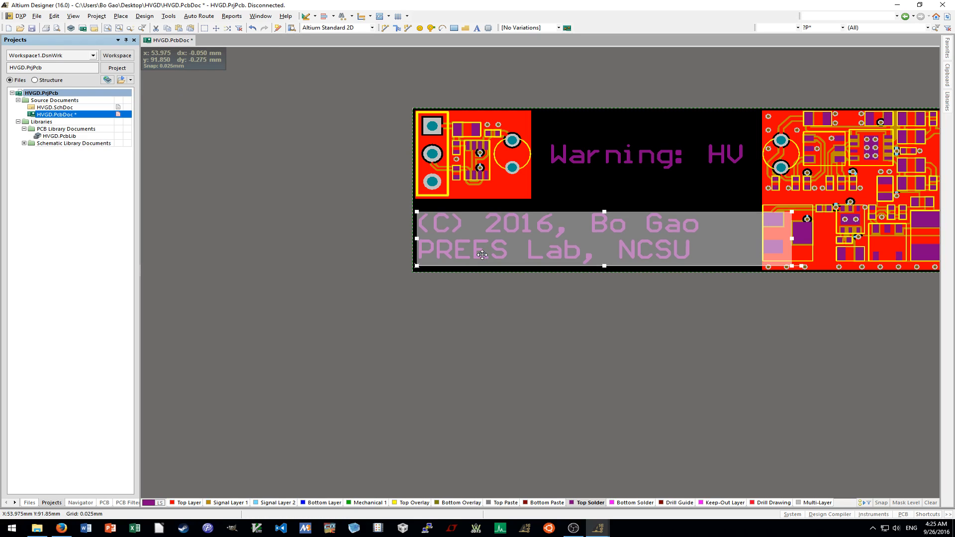
{"action": "left_click", "coordinate": [485, 312]}
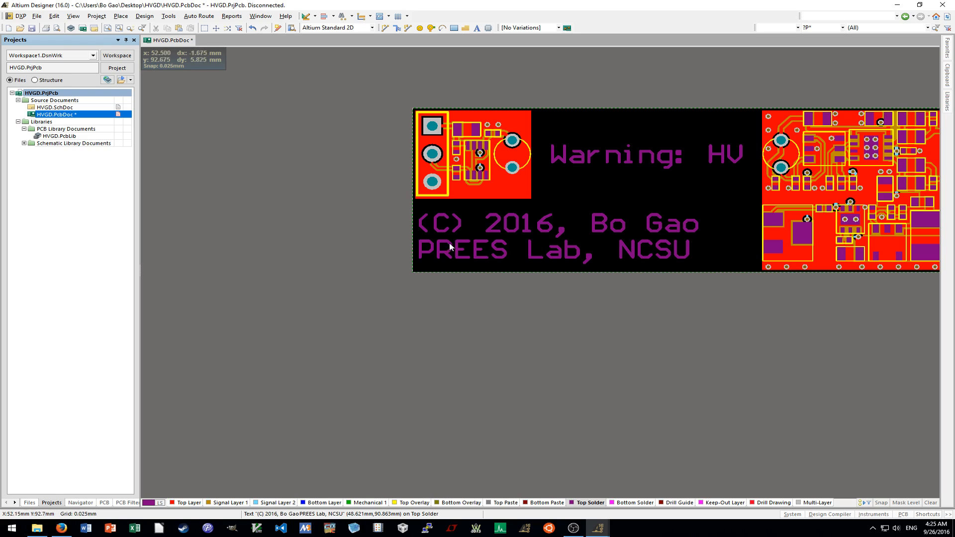
Examine the placement of the copyright and lab text relative to the board edges and the block above it.
{"action": "scroll", "coordinate": [458, 249], "scroll_direction": "up", "scroll_amount": 4, "text": "ctrl"}
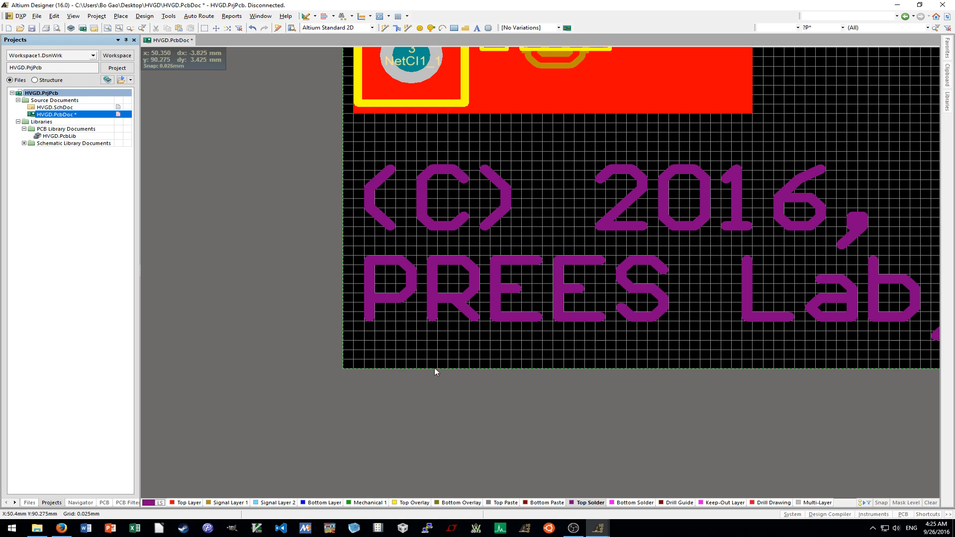
{"action": "scroll", "coordinate": [440, 368], "scroll_direction": "down", "scroll_amount": 2, "text": "ctrl"}
{"action": "scroll", "coordinate": [443, 363], "scroll_direction": "right", "scroll_amount": 1, "text": "shift"}
{"action": "left_click", "coordinate": [575, 308]}
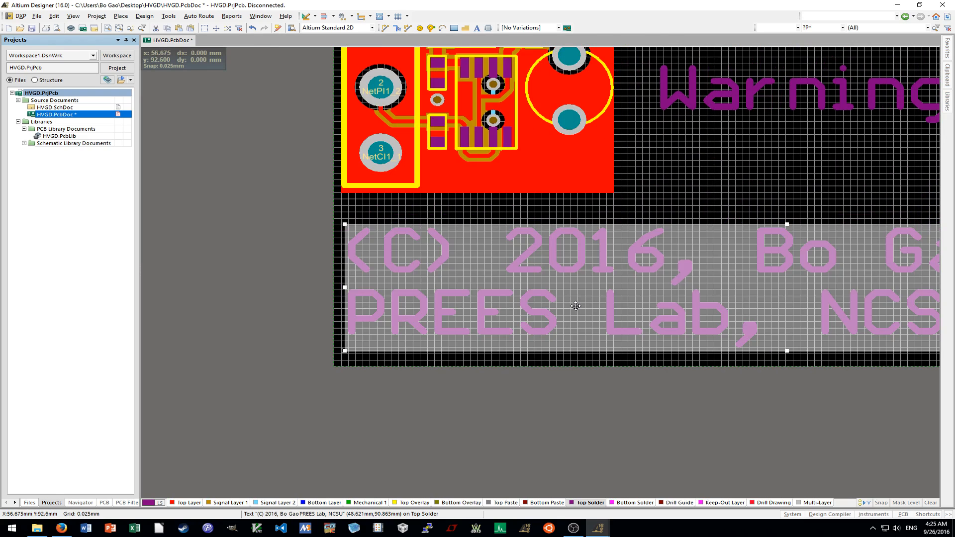
{"action": "scroll", "coordinate": [557, 348], "scroll_direction": "down", "scroll_amount": 3, "text": "ctrl"}
{"action": "left_click", "coordinate": [544, 396]}
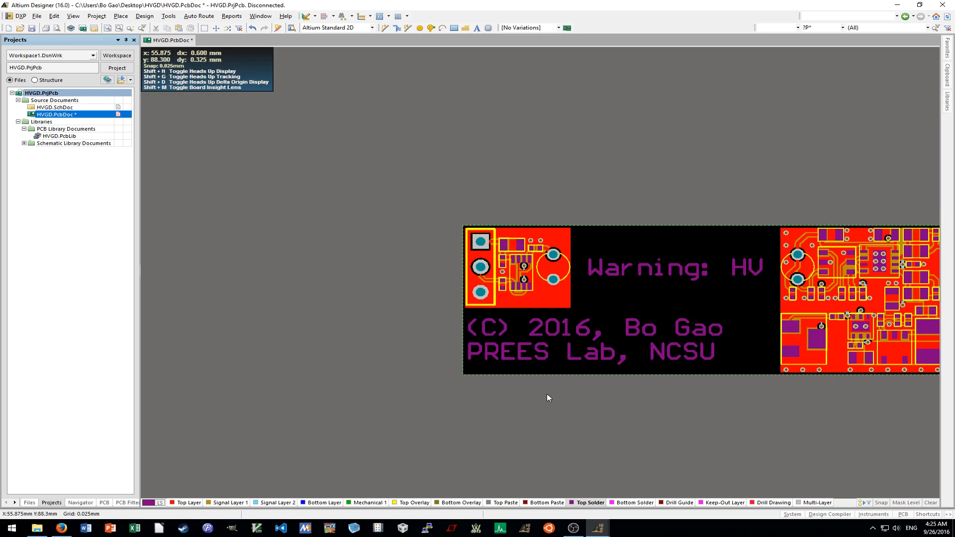
{"action": "left_click", "coordinate": [515, 334]}
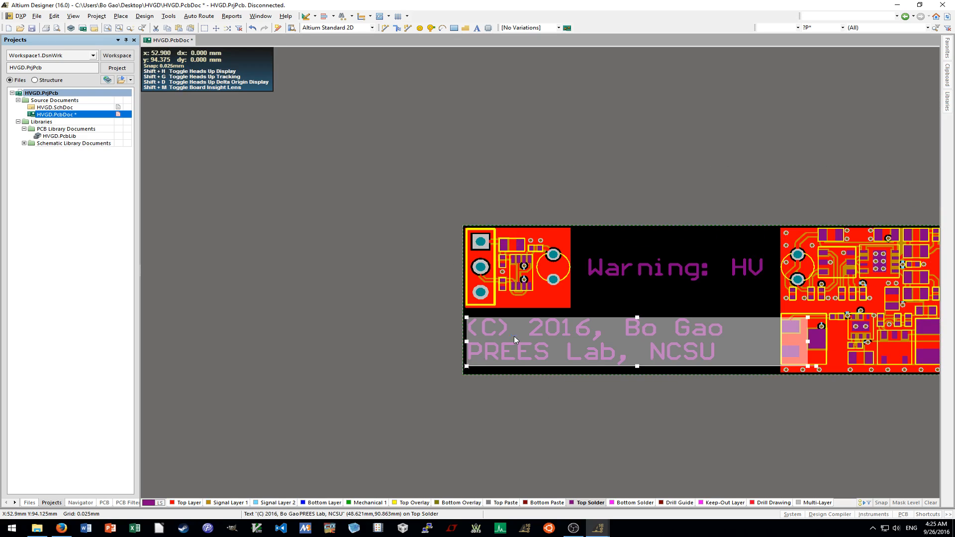
{"action": "left_click", "coordinate": [571, 431]}
{"action": "scroll", "coordinate": [572, 429], "scroll_direction": "down", "scroll_amount": 1, "text": "shift"}
{"action": "scroll", "coordinate": [572, 428], "scroll_direction": "down", "scroll_amount": 3, "text": "ctrl"}
{"action": "scroll", "coordinate": [572, 426], "scroll_direction": "down", "scroll_amount": 1, "text": "shift"}
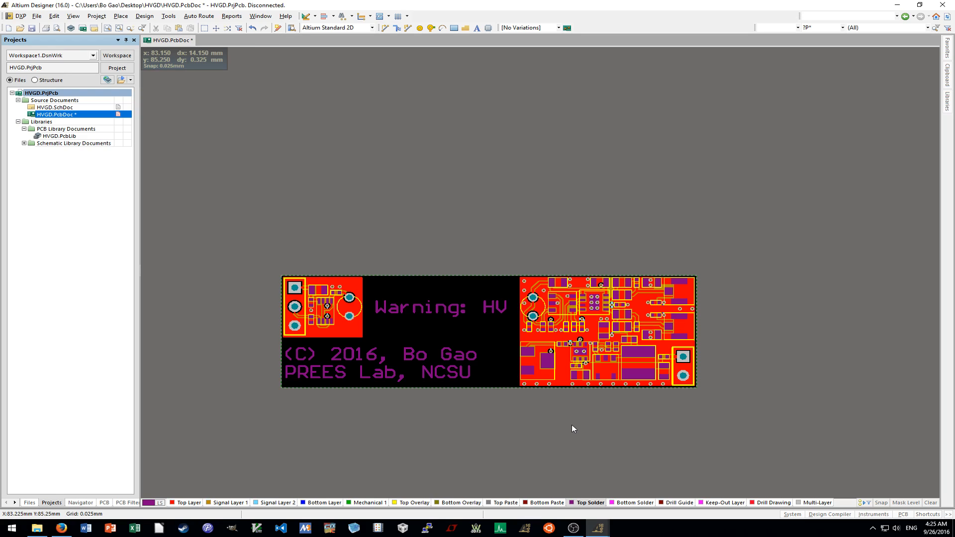
Make Top Layer the active layer and save the HVGD.PcbDoc board document.
{"action": "left_click", "coordinate": [178, 503]}
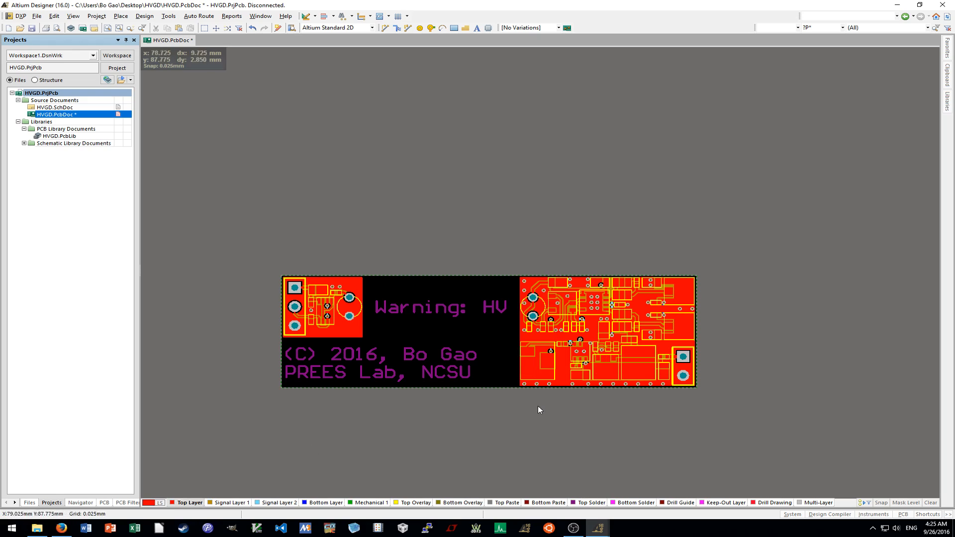
{"action": "left_click", "coordinate": [33, 28]}
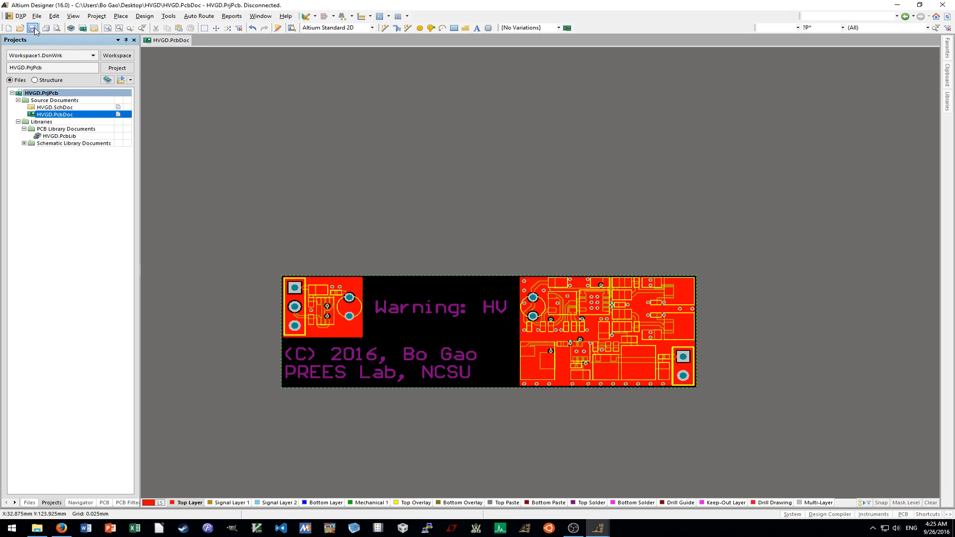
Run the design rule check on the board, and close the messages and the Design Rule Verification Report.
{"action": "left_click", "coordinate": [147, 18]}
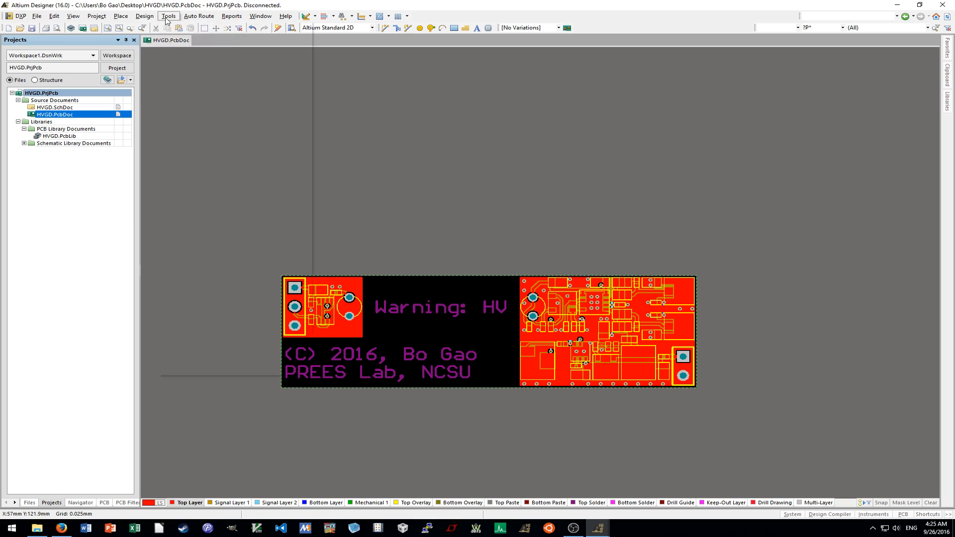
{"action": "left_click", "coordinate": [180, 28]}
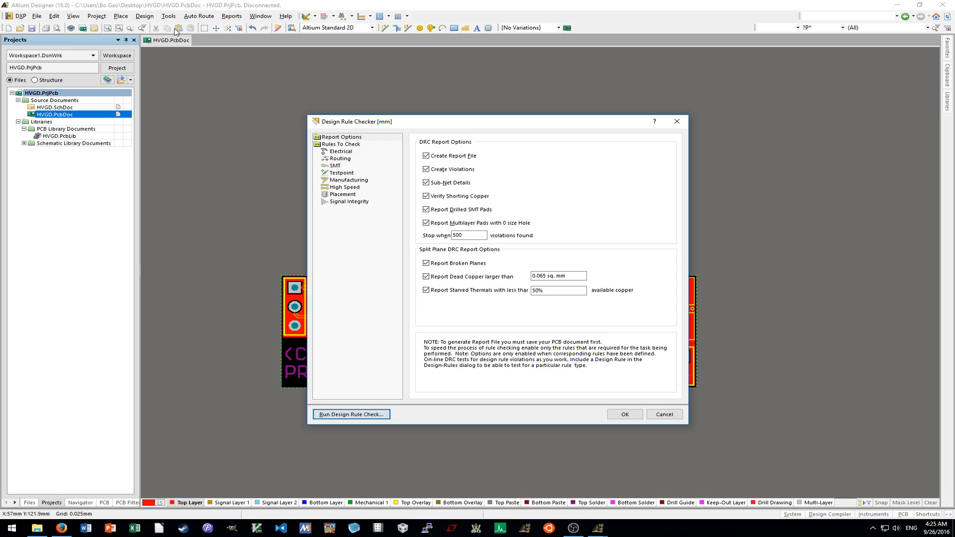
{"action": "left_click", "coordinate": [366, 415]}
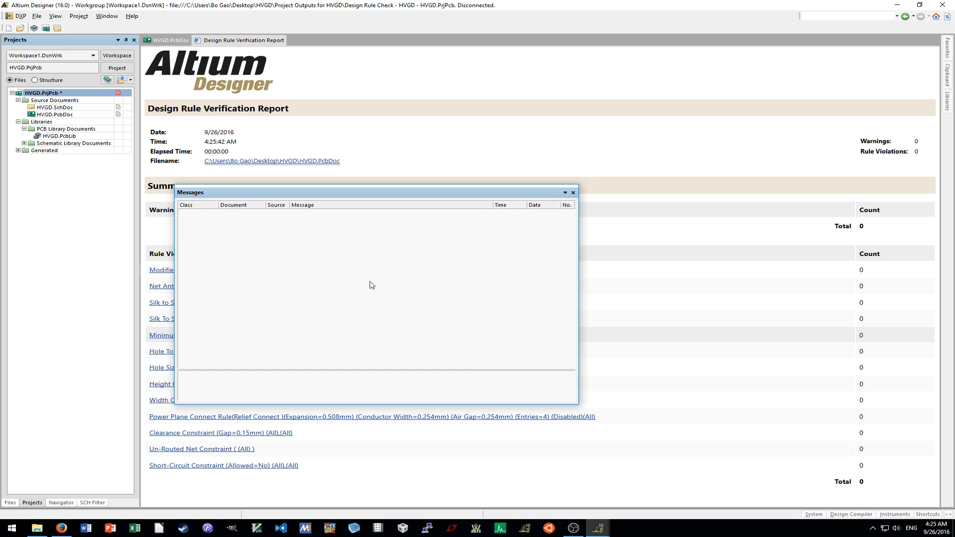
{"action": "left_click", "coordinate": [573, 193]}
{"action": "right_click", "coordinate": [272, 44]}
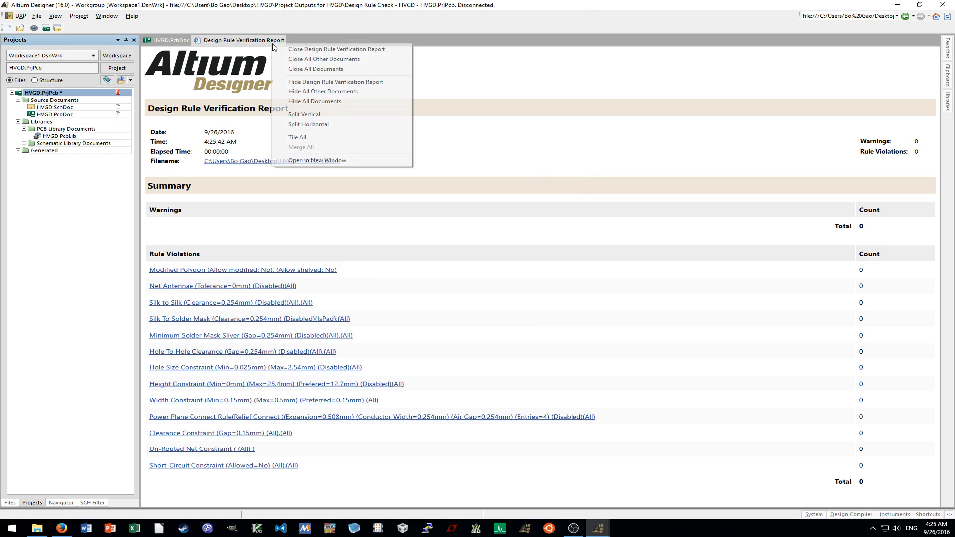
{"action": "left_click", "coordinate": [285, 49]}
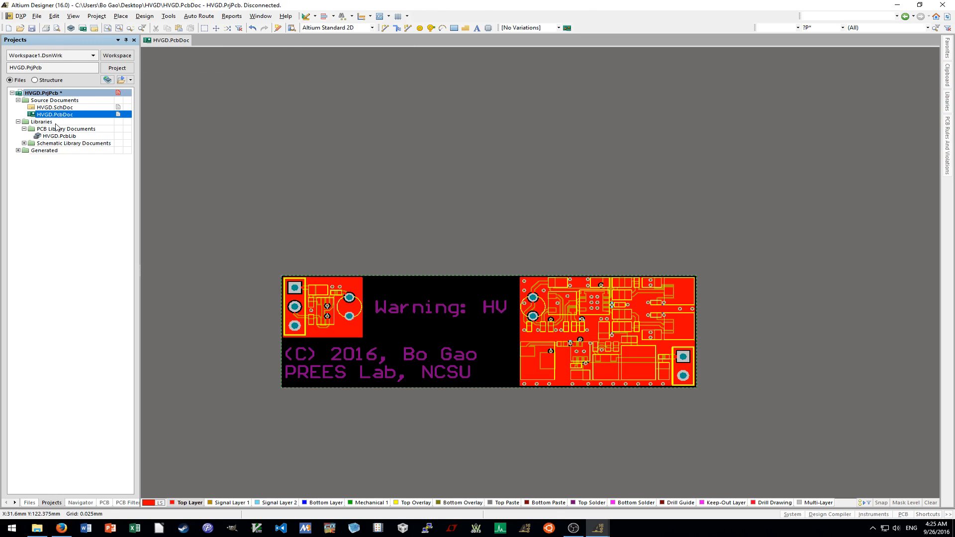
Add a new output job file to the HVGD.PrjPcb project.
{"action": "right_click", "coordinate": [47, 93]}
{"action": "mouse_move", "coordinate": [104, 123]}
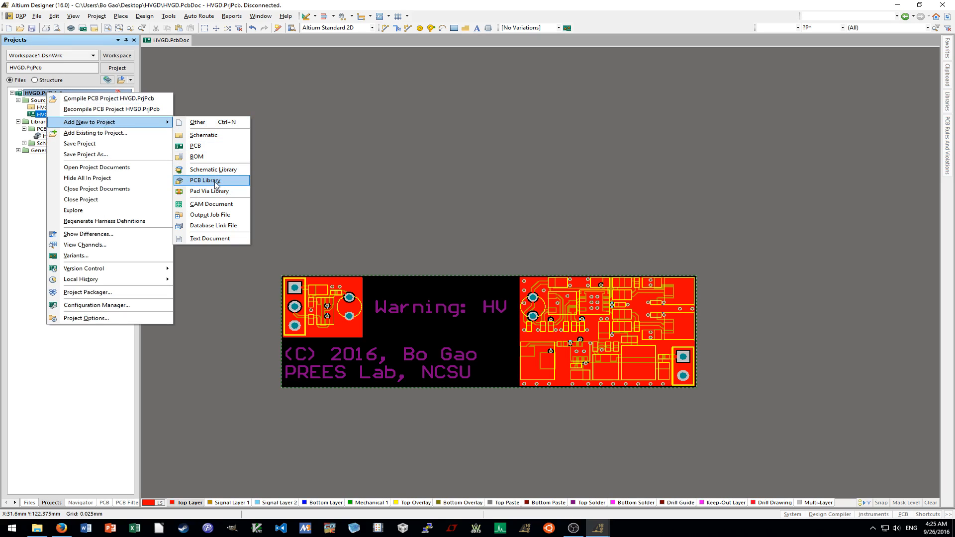
{"action": "left_click", "coordinate": [215, 216]}
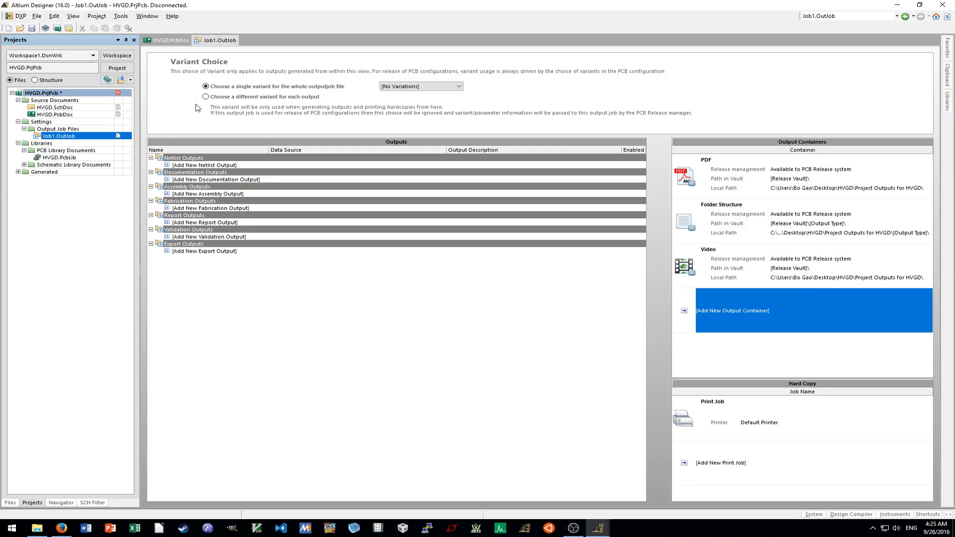
Set the Folder Structure container to the manually managed relative path Output, without any output type folder.
{"action": "double_click", "coordinate": [763, 219]}
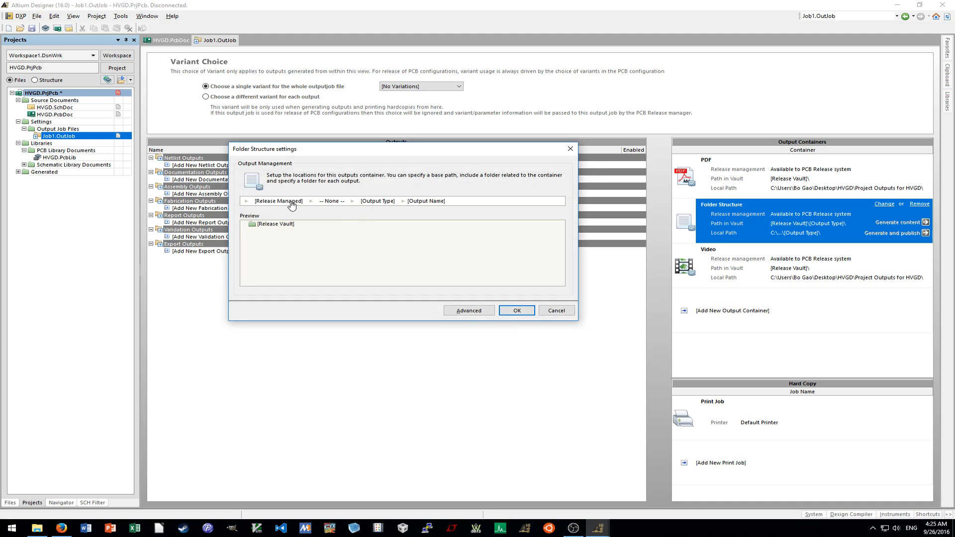
{"action": "left_click", "coordinate": [293, 204]}
{"action": "left_click", "coordinate": [292, 223]}
{"action": "left_click", "coordinate": [315, 235]}
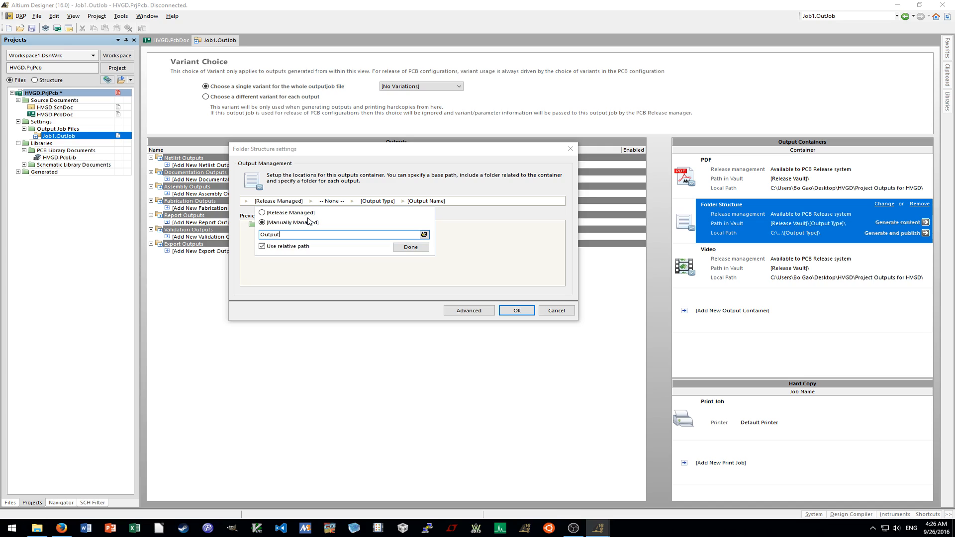
{"action": "key", "text": "Return"}
{"action": "left_click", "coordinate": [349, 201]}
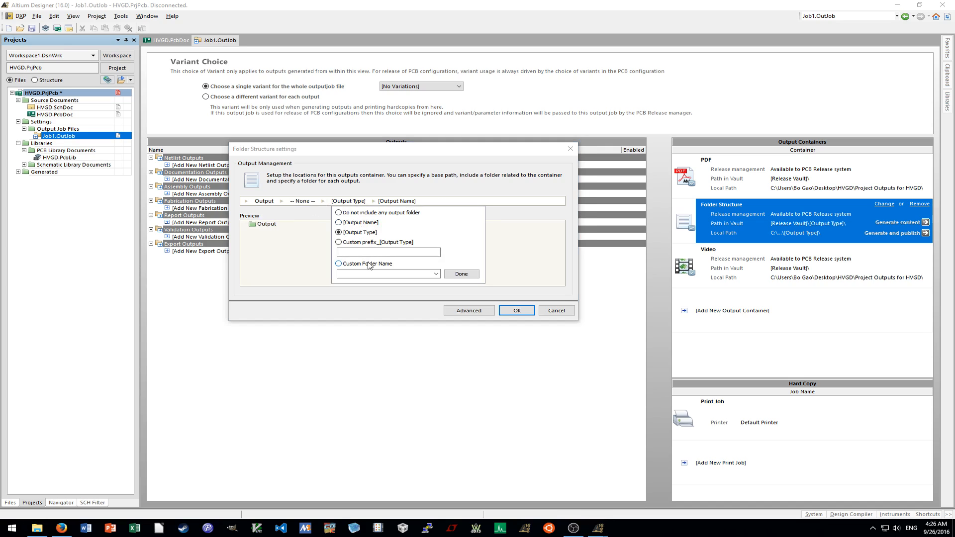
{"action": "left_click", "coordinate": [371, 215]}
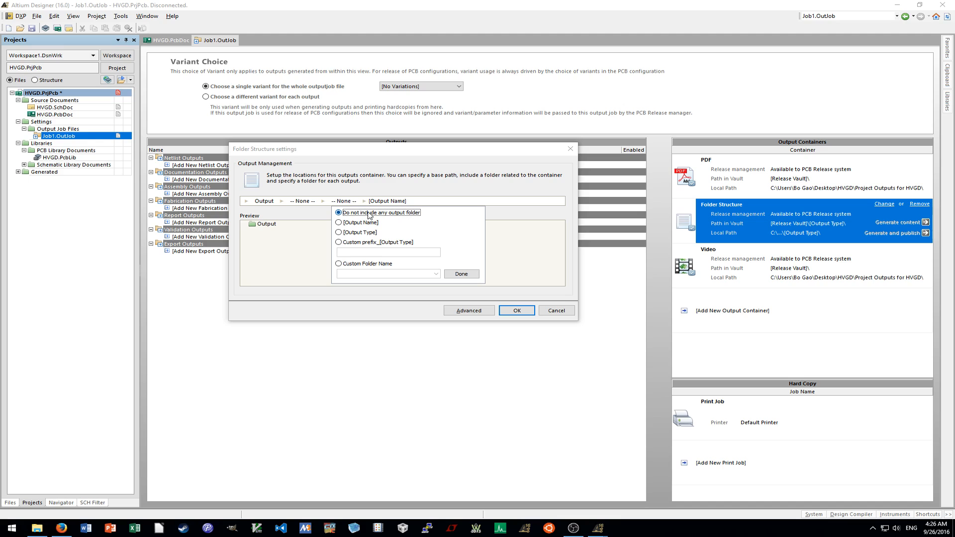
{"action": "left_click", "coordinate": [462, 274]}
In the container's advanced settings, disable opening generated outputs and adding generated files to the project, and accept the settings.
{"action": "left_click", "coordinate": [469, 310]}
{"action": "left_click", "coordinate": [262, 316]}
{"action": "left_click", "coordinate": [271, 329]}
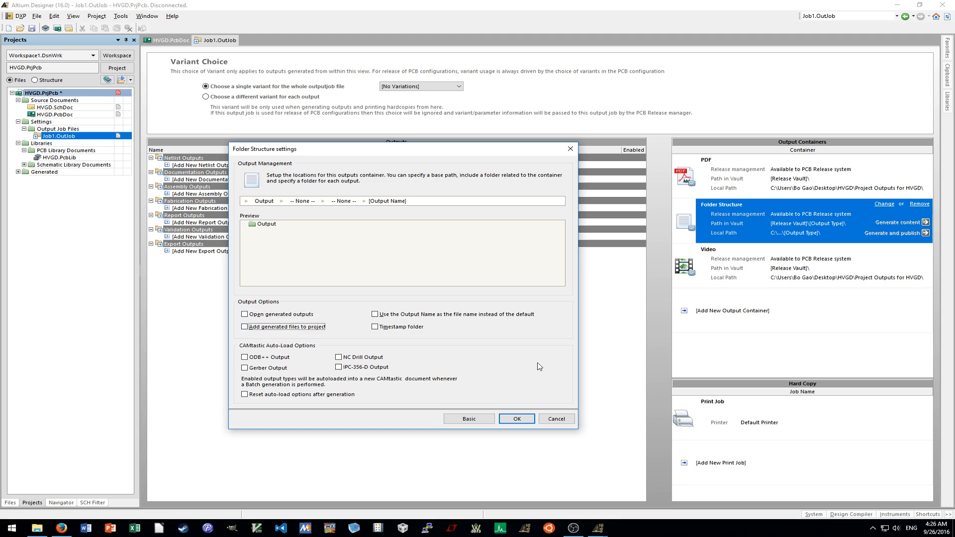
{"action": "left_click", "coordinate": [517, 419]}
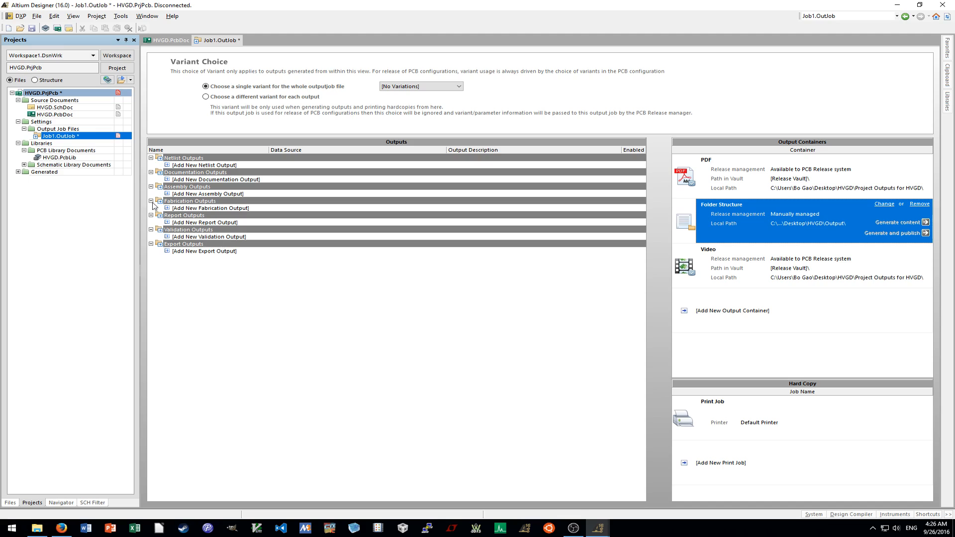
Add Gerber Files and NC Drill Files fabrication outputs from HVGD.PcbDoc and enable both for the Folder Structure container.
{"action": "left_click", "coordinate": [184, 209]}
{"action": "mouse_move", "coordinate": [235, 257]}
{"action": "left_click", "coordinate": [299, 256]}
{"action": "left_click", "coordinate": [189, 215]}
{"action": "mouse_move", "coordinate": [242, 306]}
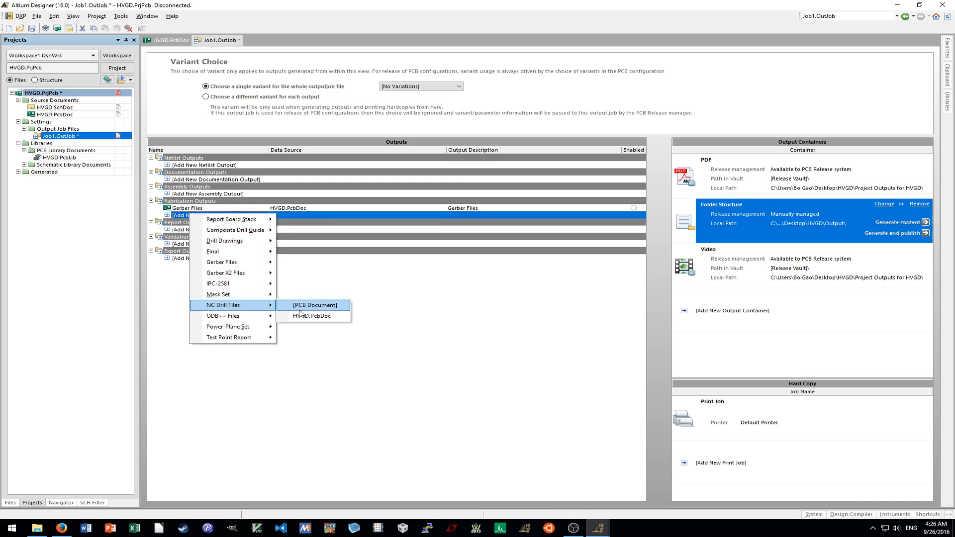
{"action": "left_click", "coordinate": [300, 316]}
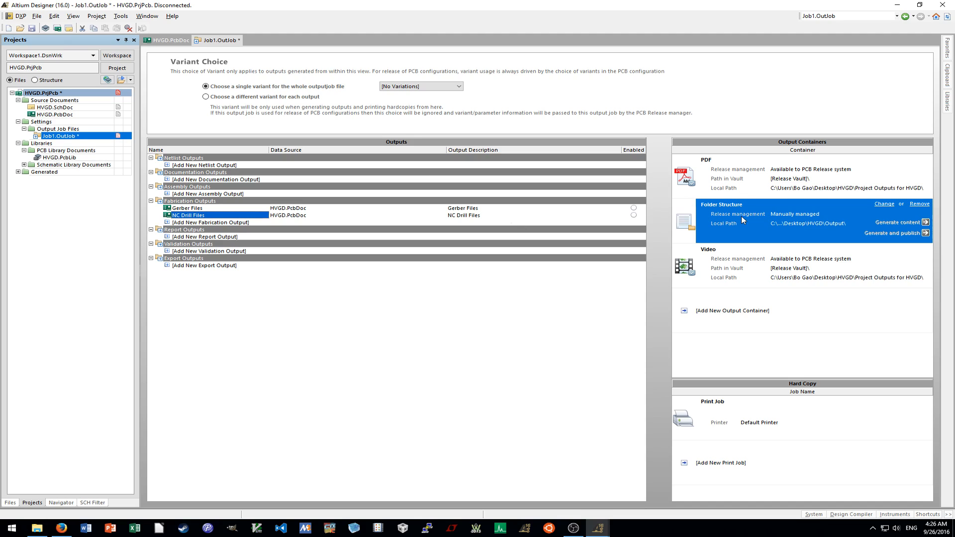
{"action": "left_click", "coordinate": [633, 208]}
{"action": "left_click", "coordinate": [633, 215]}
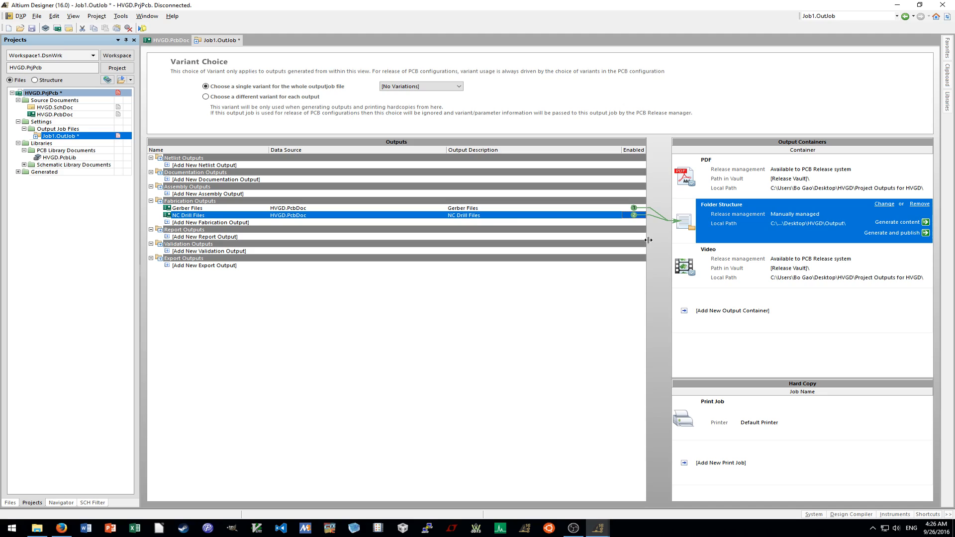
Set the Gerber output format to 2:4 and plot the overlay, paste, solder, copper and keep-out layers.
{"action": "double_click", "coordinate": [482, 209]}
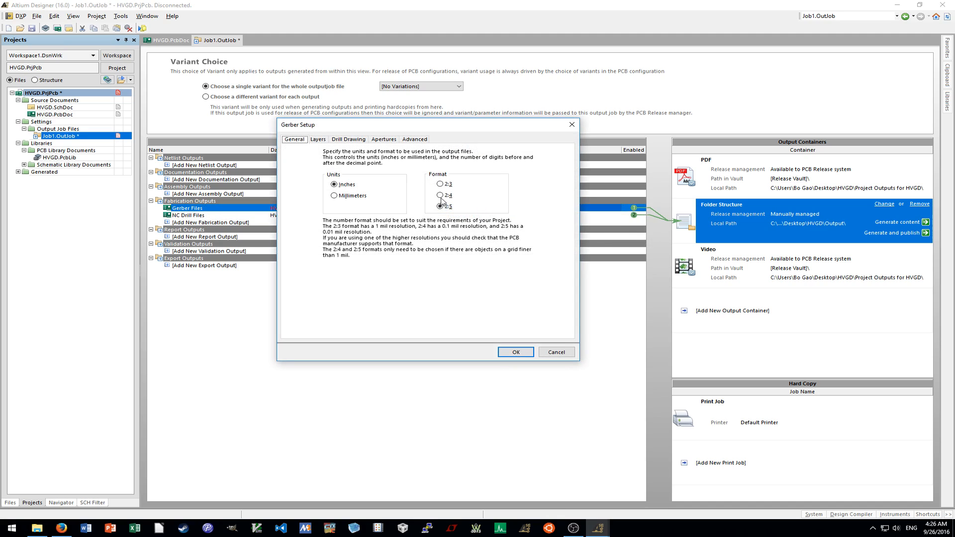
{"action": "left_click", "coordinate": [441, 196]}
{"action": "left_click", "coordinate": [317, 139]}
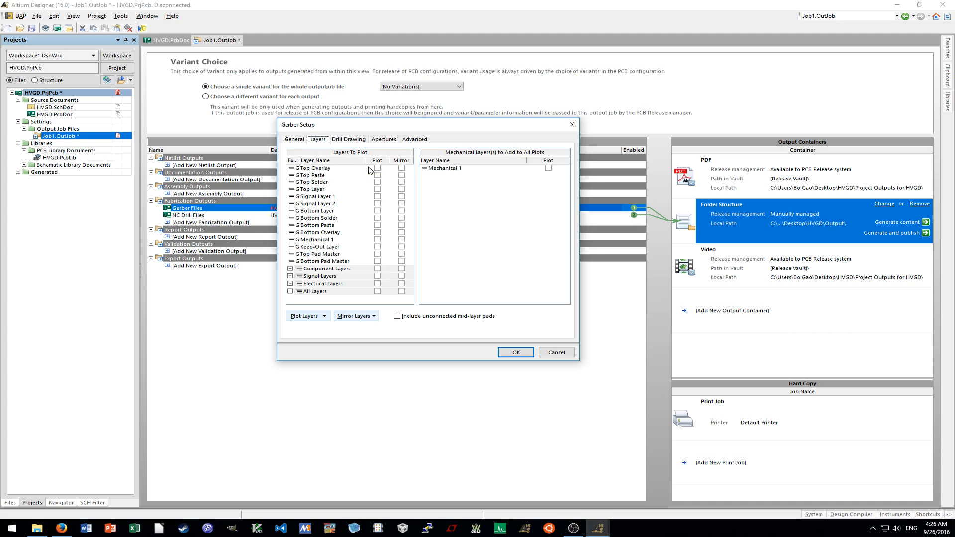
{"action": "left_click", "coordinate": [377, 168]}
{"action": "left_click", "coordinate": [377, 175]}
{"action": "left_click", "coordinate": [376, 182]}
{"action": "left_click", "coordinate": [377, 189]}
{"action": "left_click", "coordinate": [377, 196]}
{"action": "left_click", "coordinate": [376, 204]}
{"action": "left_click", "coordinate": [377, 211]}
{"action": "left_click", "coordinate": [377, 218]}
{"action": "left_click", "coordinate": [377, 225]}
{"action": "left_click", "coordinate": [377, 233]}
{"action": "left_click", "coordinate": [377, 239]}
{"action": "left_click", "coordinate": [377, 240]}
{"action": "left_click", "coordinate": [377, 247]}
Review the general and advanced Gerber settings and accept the Gerber setup.
{"action": "left_click", "coordinate": [294, 140]}
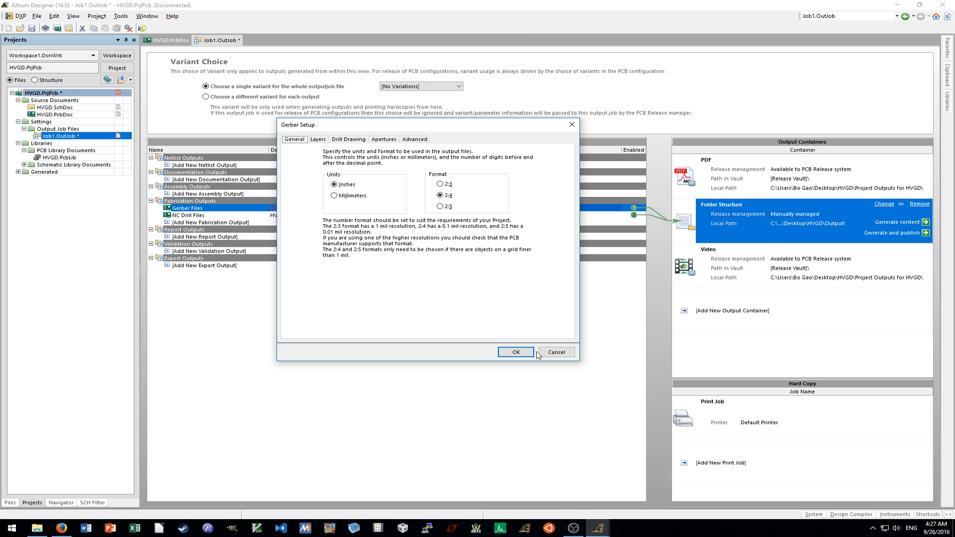
{"action": "left_click", "coordinate": [414, 139]}
{"action": "left_click", "coordinate": [447, 162]}
{"action": "left_click", "coordinate": [294, 140]}
{"action": "left_click", "coordinate": [527, 355]}
Set the NC drill format to 2:4, keep leading and trailing zeroes, and accept the drill setup.
{"action": "double_click", "coordinate": [511, 216]}
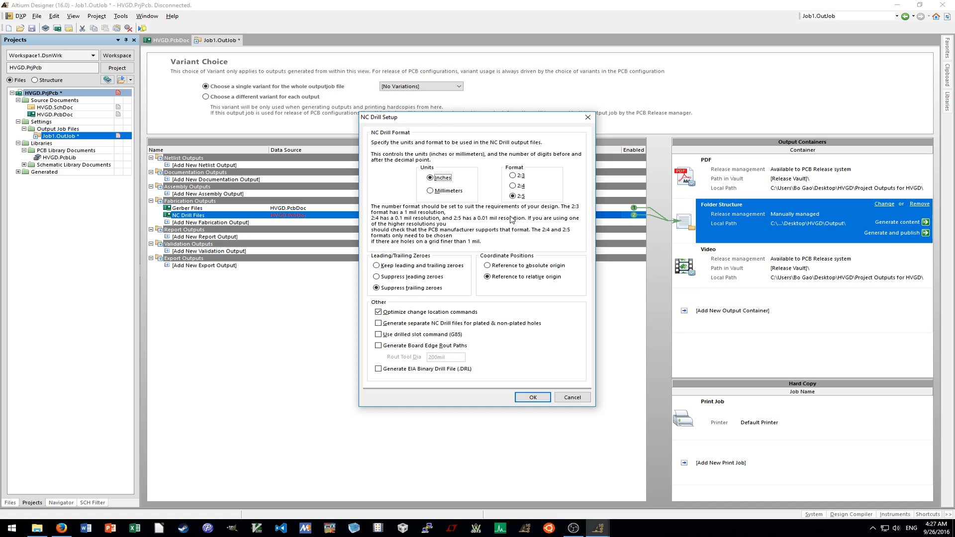
{"action": "left_click", "coordinate": [514, 187]}
{"action": "left_click", "coordinate": [398, 267]}
{"action": "left_click", "coordinate": [539, 403]}
Save the output job file in the HVGD project folder under the name HVGD.
{"action": "right_click", "coordinate": [60, 139]}
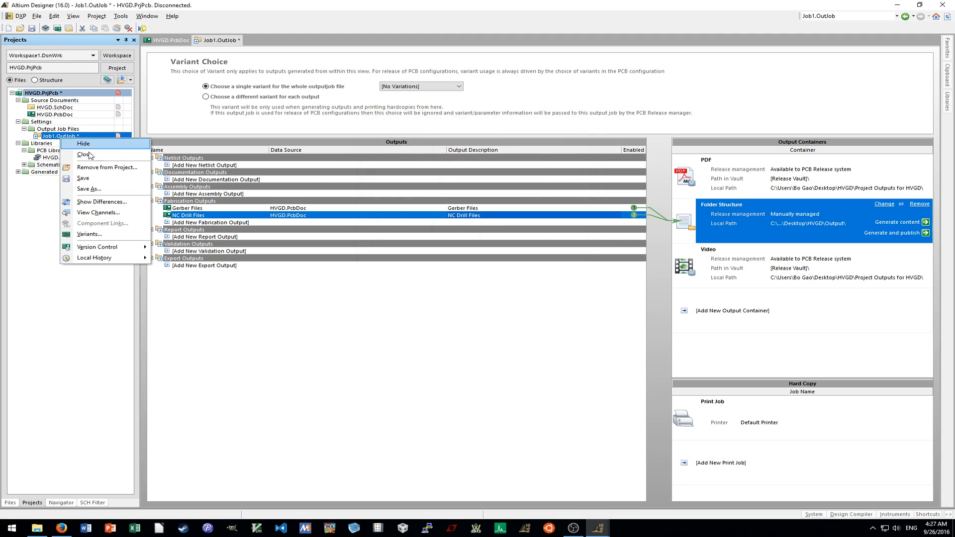
{"action": "left_click", "coordinate": [99, 188]}
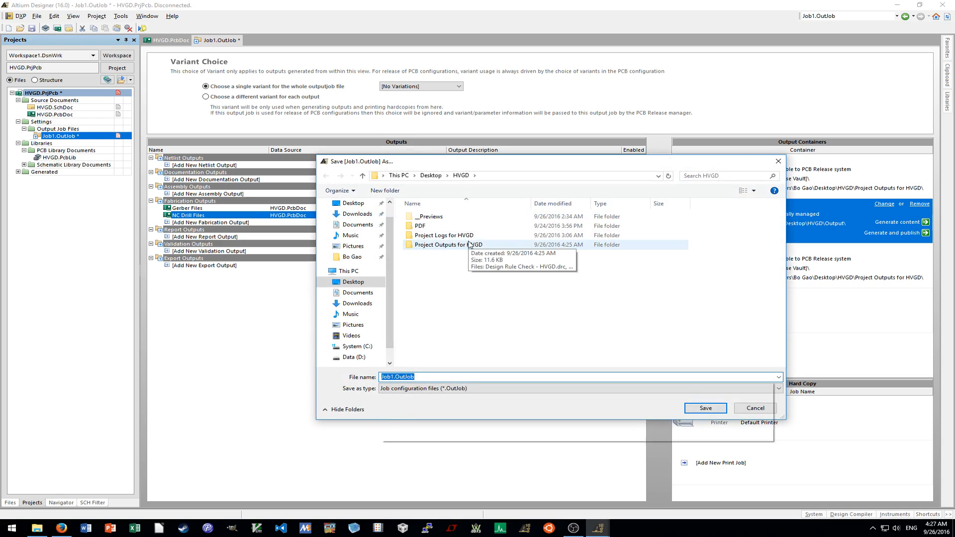
{"action": "type", "text": "HVGD"}
{"action": "key", "text": "Return"}
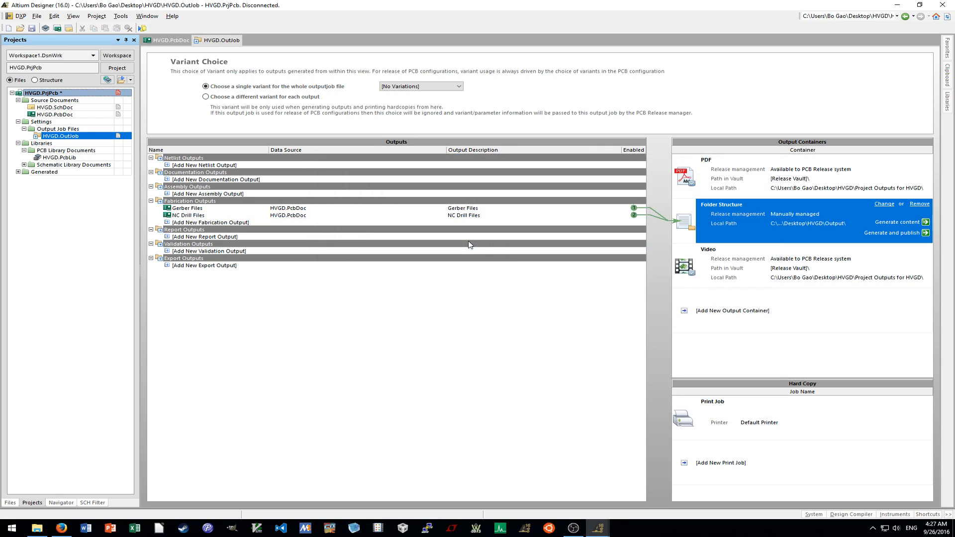
Set the PDF container to the manually managed relative path Output.
{"action": "left_click", "coordinate": [758, 190]}
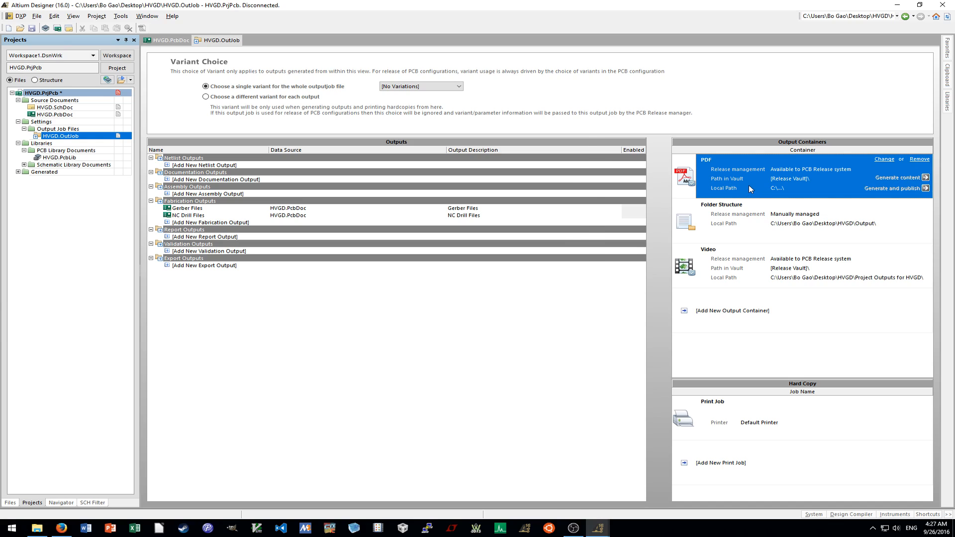
{"action": "double_click", "coordinate": [749, 188]}
{"action": "left_click", "coordinate": [252, 196]}
{"action": "left_click", "coordinate": [267, 219]}
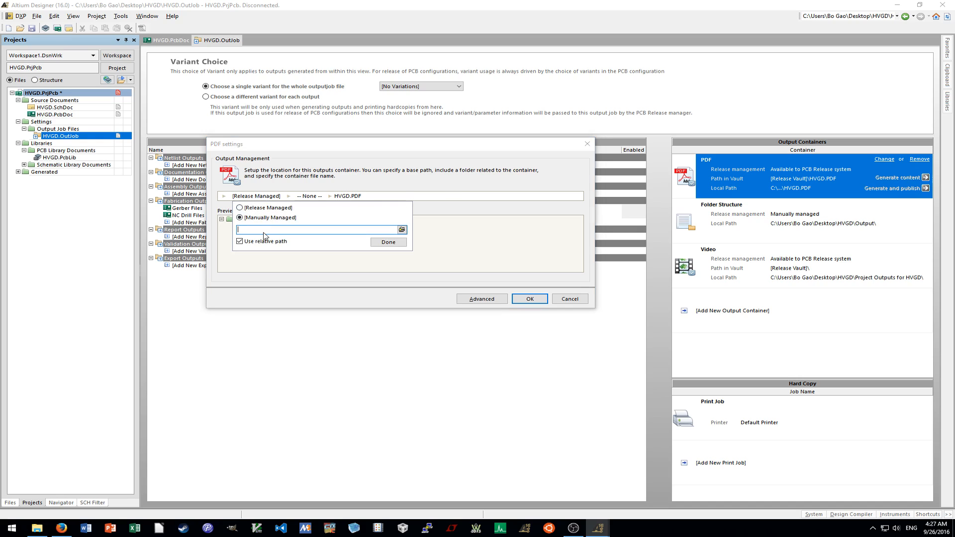
{"action": "type", "text": "Output"}
{"action": "left_click", "coordinate": [388, 242]}
In the PDF container's advanced settings, disable opening after export, overwrite prompting, table of contents, component parameters and nets information, and accept.
{"action": "left_click", "coordinate": [480, 299]}
{"action": "left_click", "coordinate": [453, 301]}
{"action": "left_click", "coordinate": [449, 313]}
{"action": "left_click", "coordinate": [448, 327]}
{"action": "left_click", "coordinate": [449, 339]}
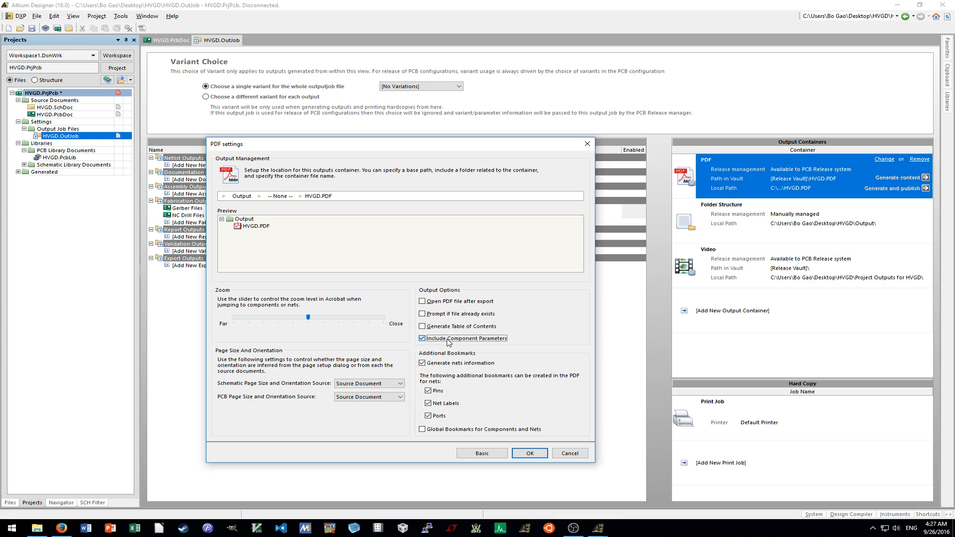
{"action": "left_click", "coordinate": [467, 365]}
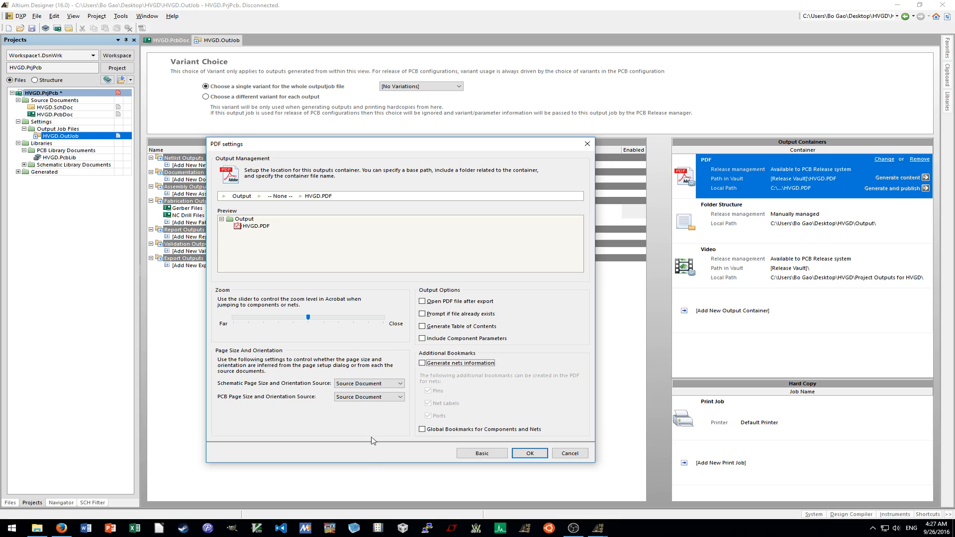
{"action": "left_click", "coordinate": [531, 453]}
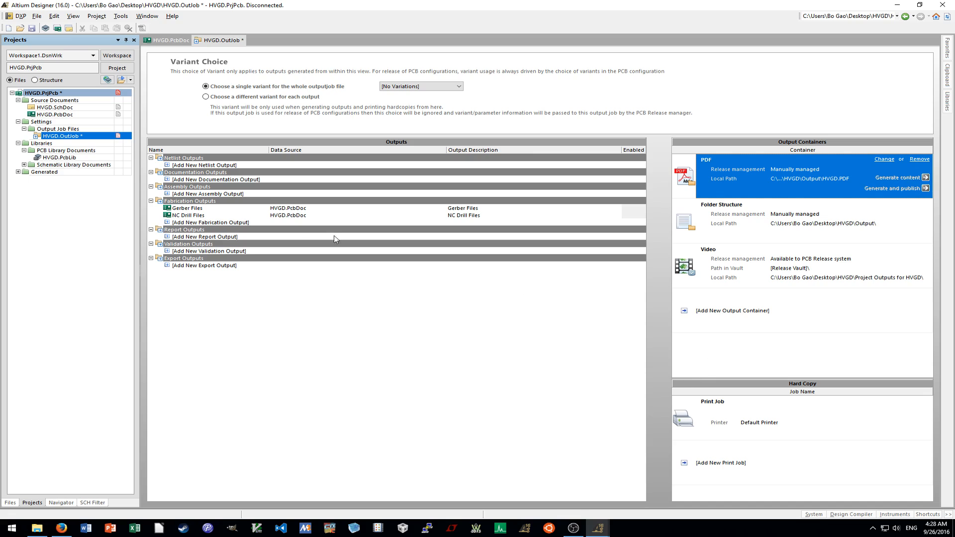
Add Schematic Prints from HVGD.SchDoc and PCB 3D Print from HVGD.PcbDoc as documentation outputs, enabling both for the PDF container.
{"action": "left_click", "coordinate": [213, 179]}
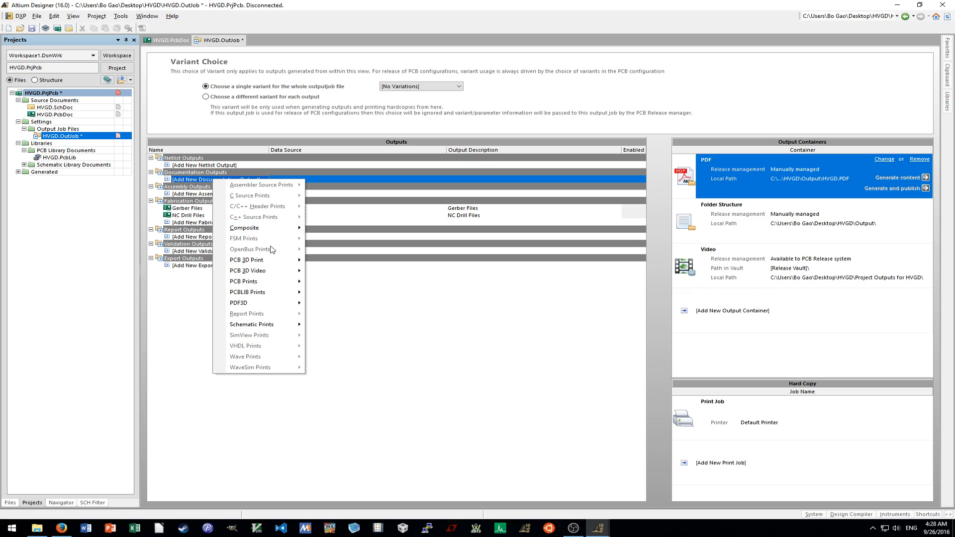
{"action": "mouse_move", "coordinate": [274, 326]}
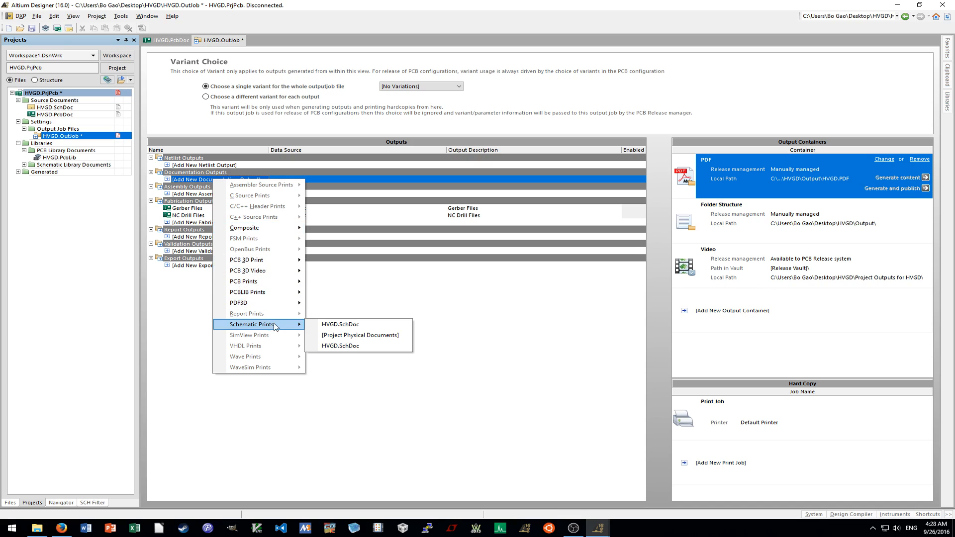
{"action": "left_click", "coordinate": [345, 347]}
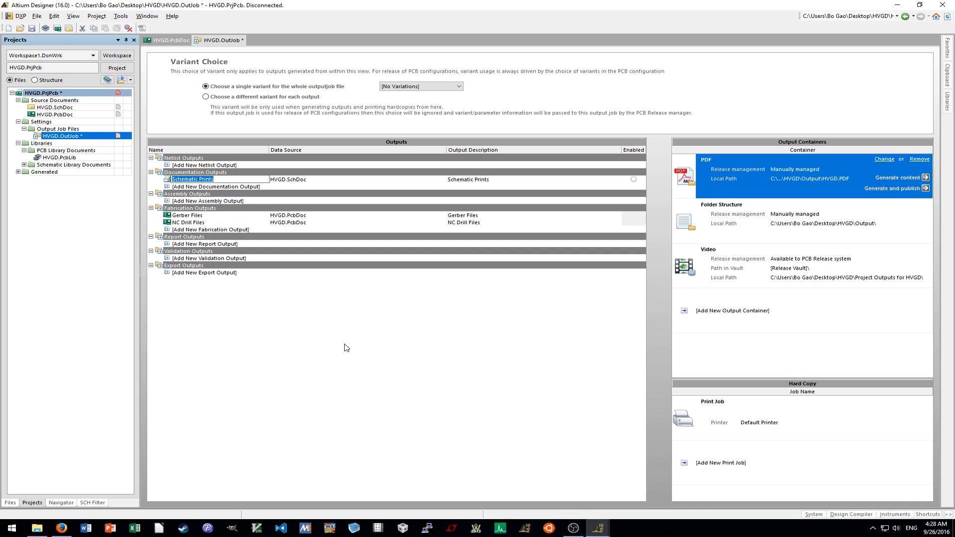
{"action": "left_click", "coordinate": [189, 188]}
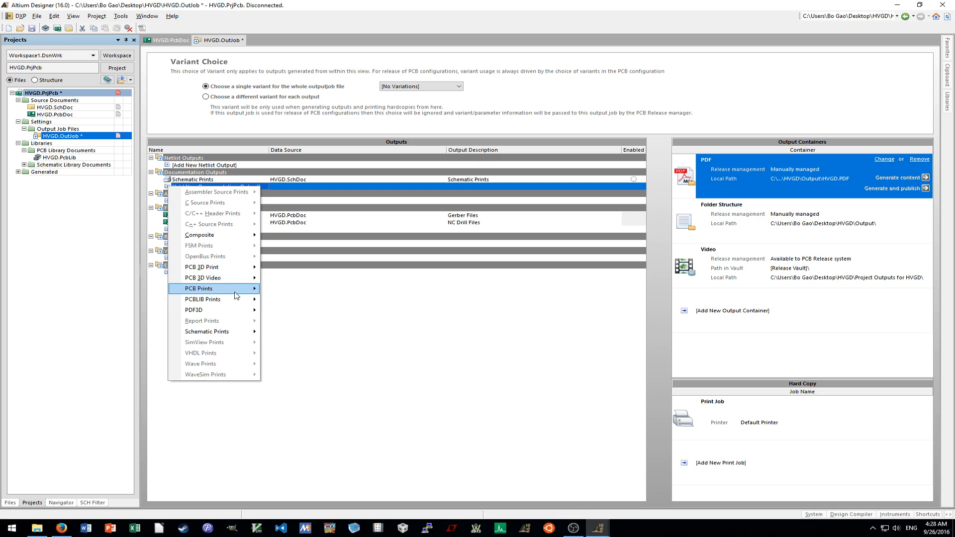
{"action": "mouse_move", "coordinate": [236, 314]}
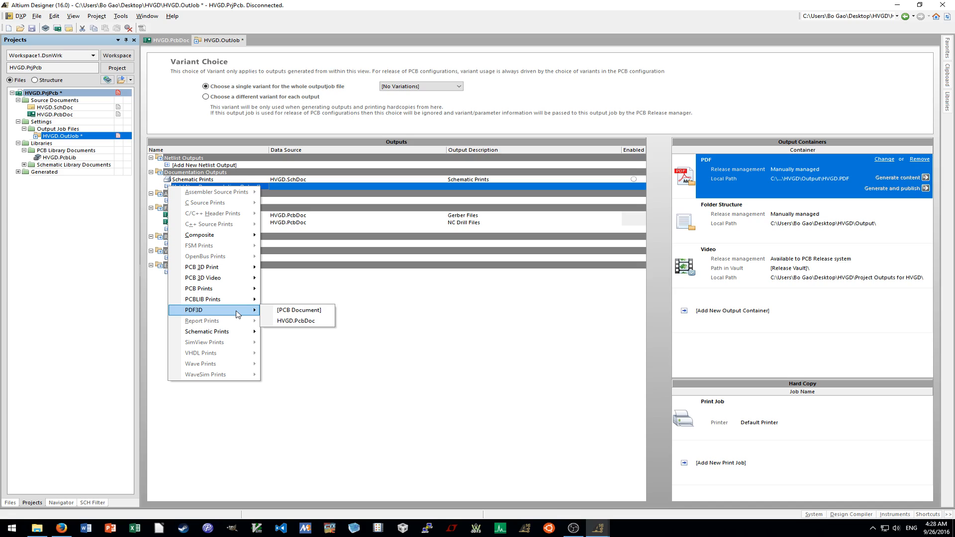
{"action": "mouse_move", "coordinate": [236, 271]}
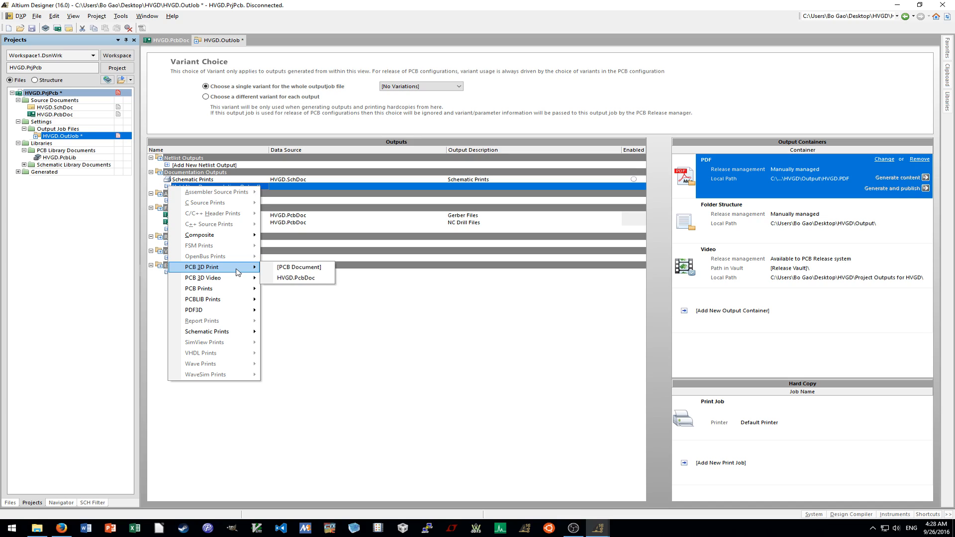
{"action": "left_click", "coordinate": [294, 278]}
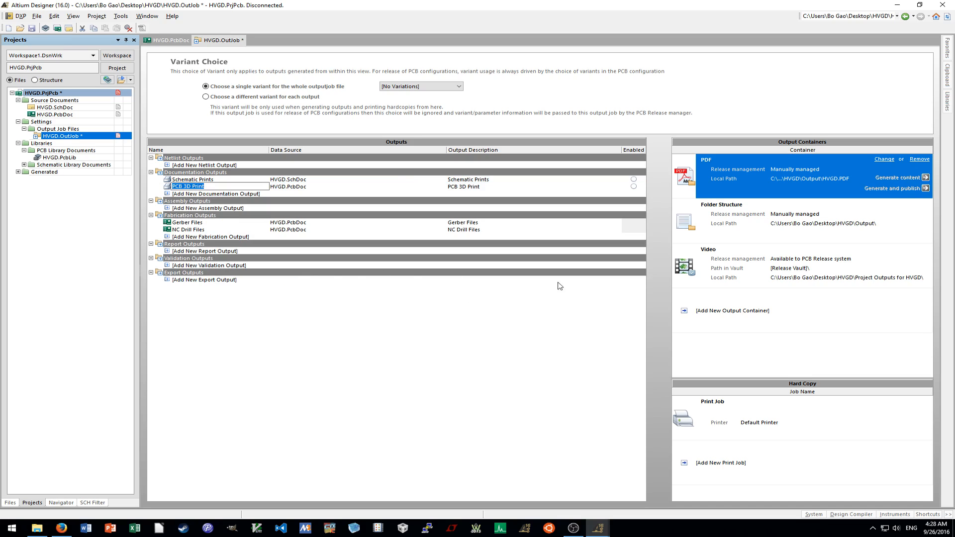
{"action": "left_click", "coordinate": [634, 186]}
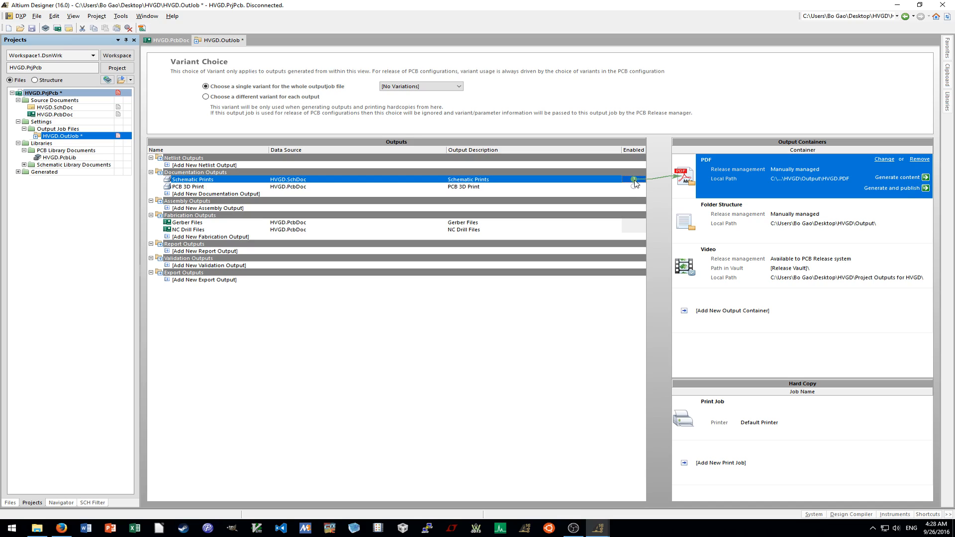
Add Assembly Drawings from HVGD.PcbDoc as an assembly output and enable it for the PDF container.
{"action": "left_click", "coordinate": [169, 208]}
{"action": "mouse_move", "coordinate": [244, 215]}
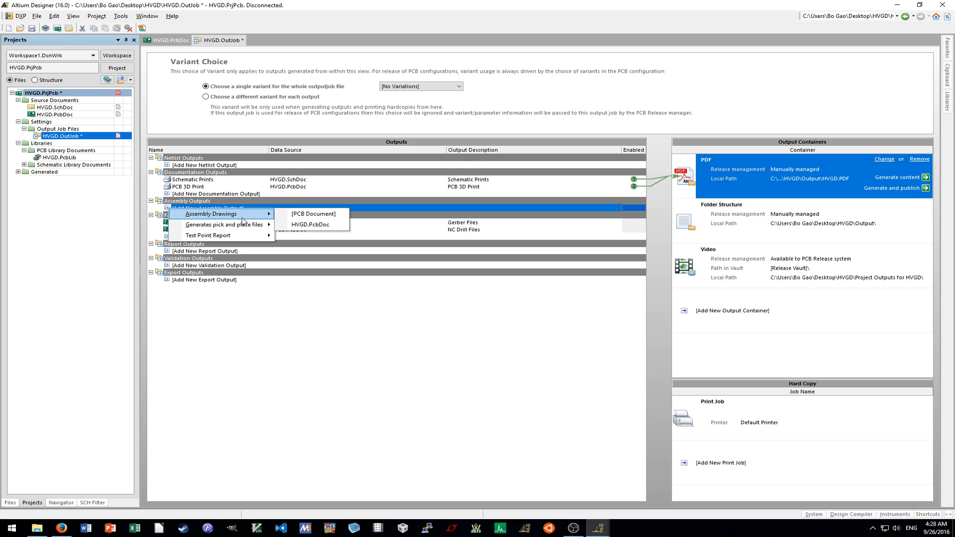
{"action": "left_click", "coordinate": [292, 224]}
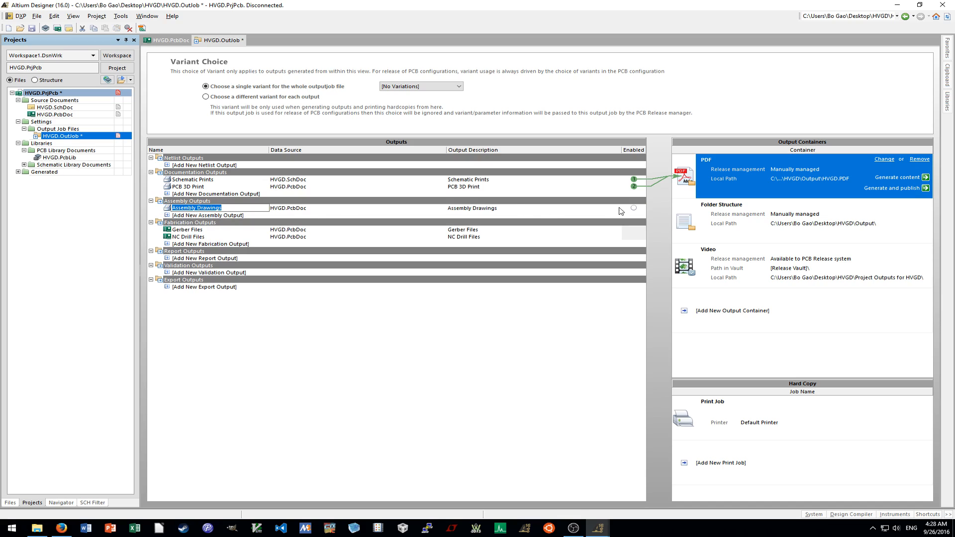
{"action": "left_click", "coordinate": [634, 208]}
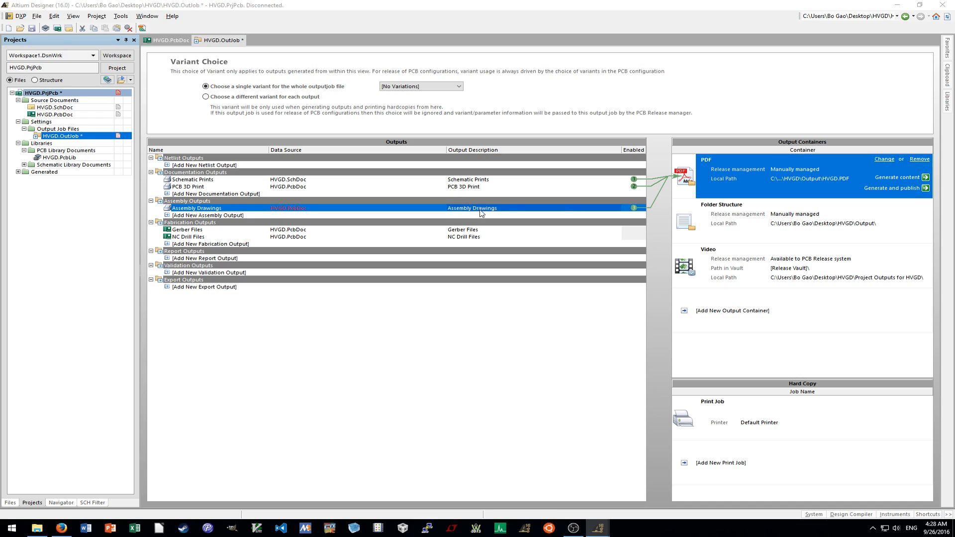
Delete the Signal Layer 1, Signal Layer 2 and Bottom Layer printouts from the assembly drawings, leaving the print preferences alone, and accept.
{"action": "left_click_drag", "start_coordinate": [461, 159], "coordinate": [362, 119]}
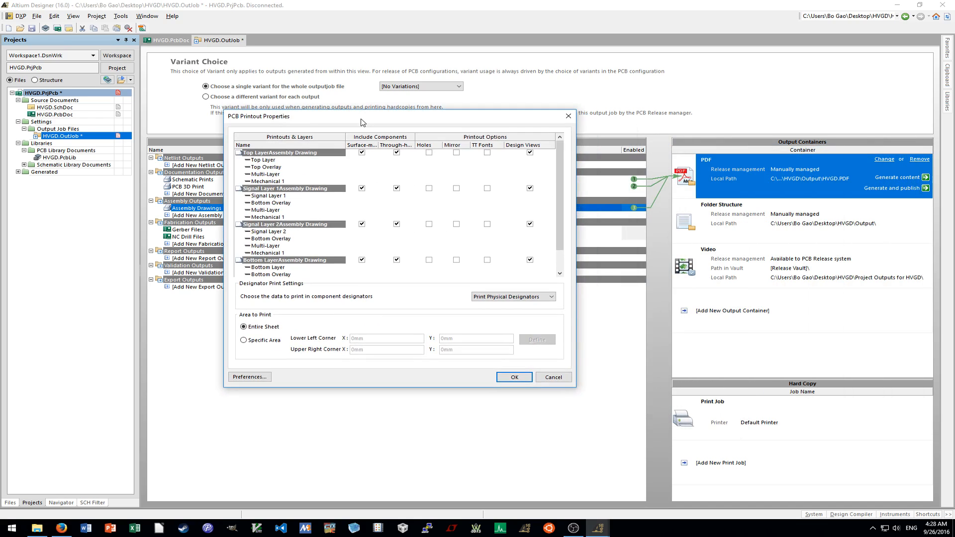
{"action": "double_click", "coordinate": [317, 189]}
{"action": "right_click", "coordinate": [240, 192]}
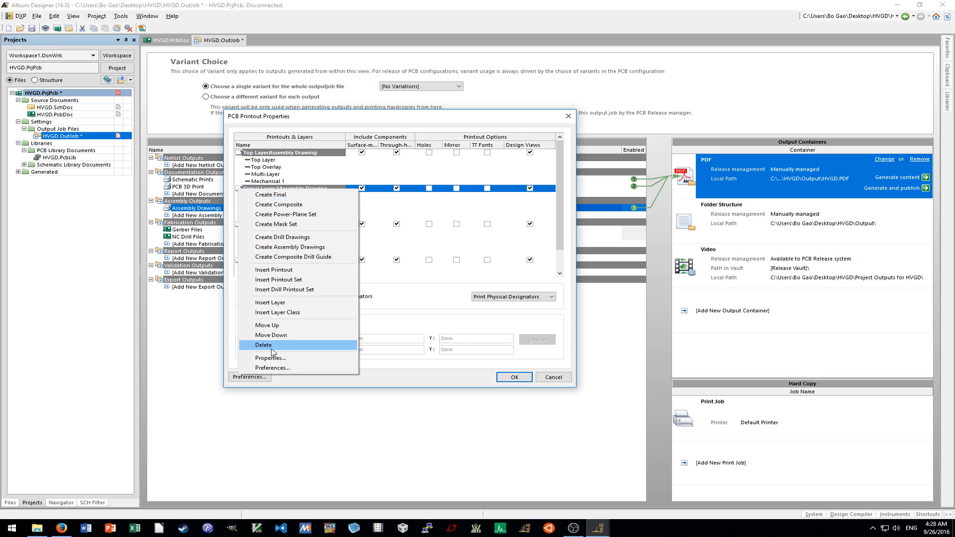
{"action": "left_click", "coordinate": [258, 343]}
{"action": "left_click", "coordinate": [457, 275]}
{"action": "right_click", "coordinate": [239, 191]}
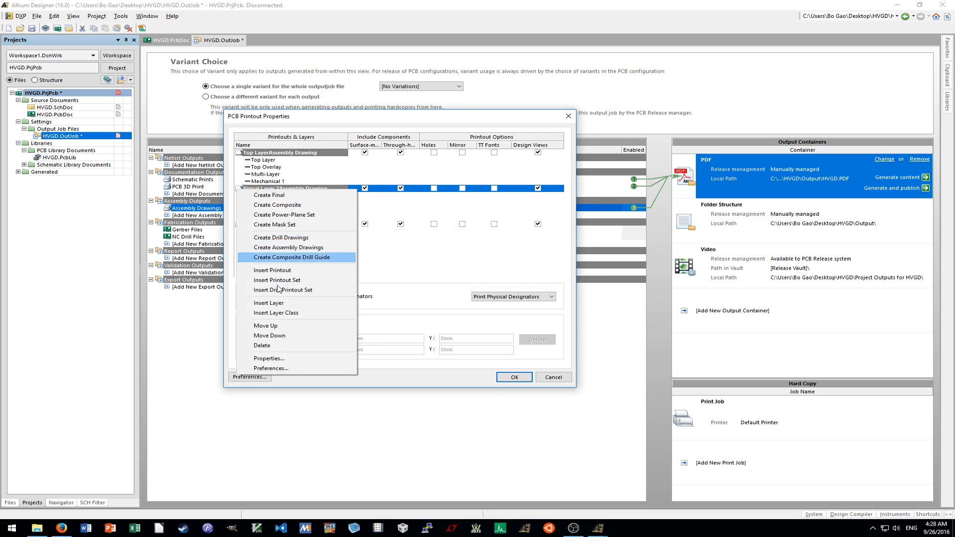
{"action": "left_click", "coordinate": [259, 344]}
{"action": "left_click", "coordinate": [456, 275]}
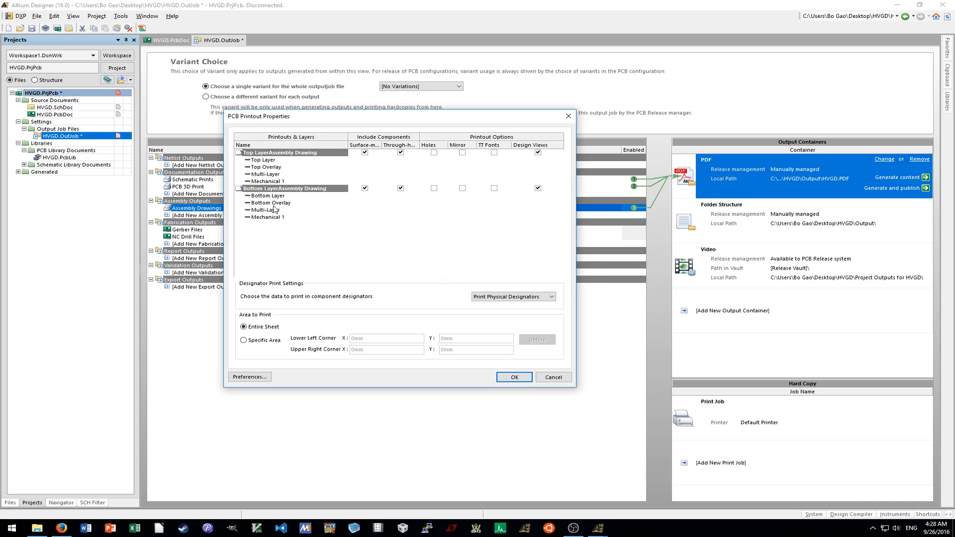
{"action": "right_click", "coordinate": [239, 192]}
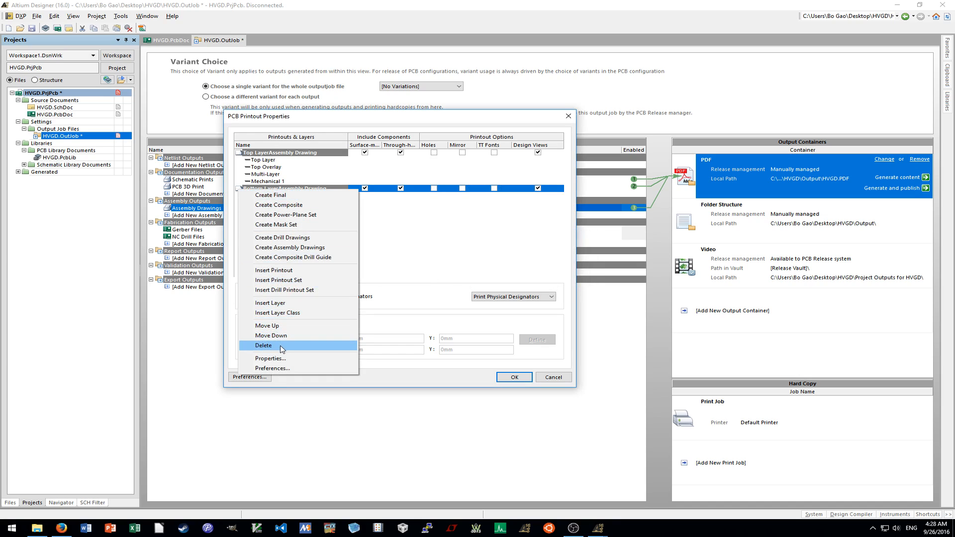
{"action": "left_click", "coordinate": [258, 344]}
{"action": "left_click", "coordinate": [450, 276]}
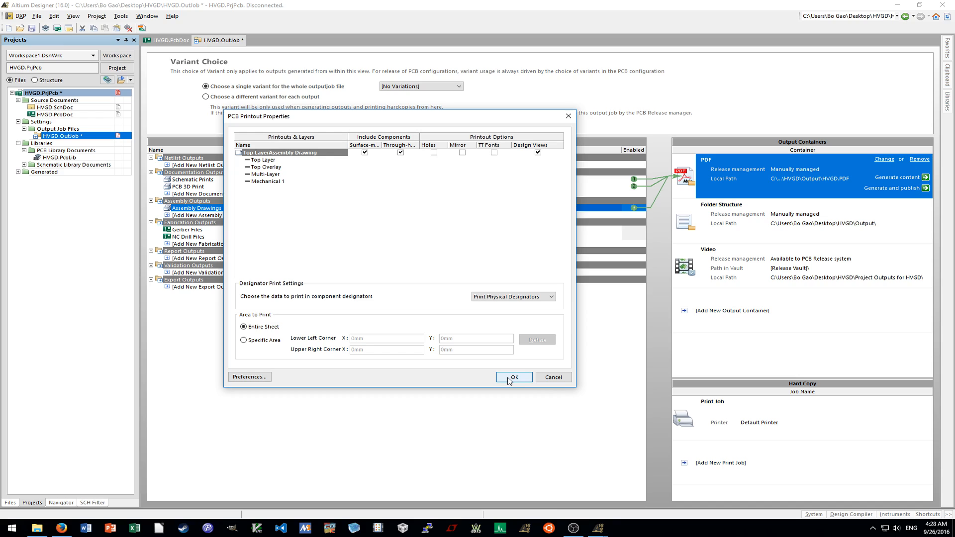
{"action": "left_click", "coordinate": [250, 377]}
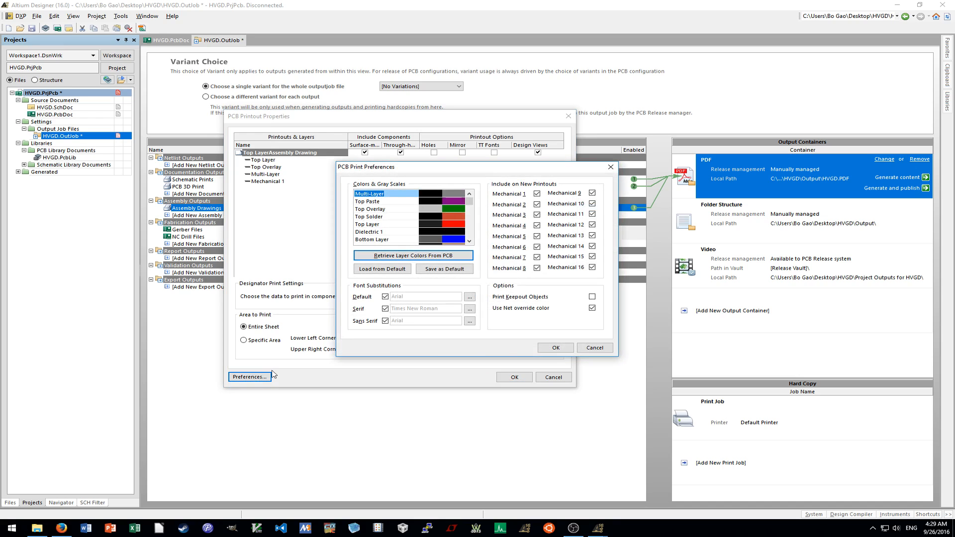
{"action": "left_click", "coordinate": [598, 348]}
{"action": "left_click", "coordinate": [514, 377]}
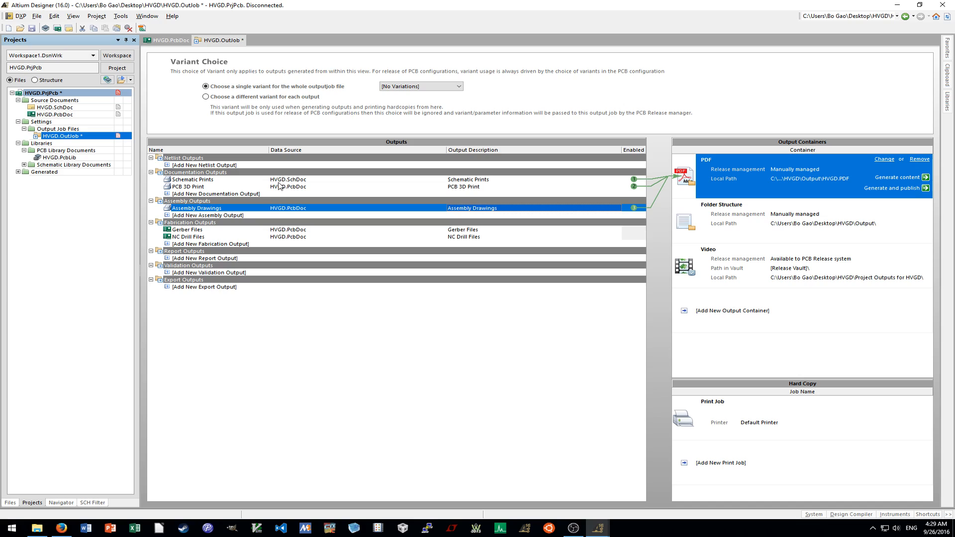
Set the PCB 3D Print render resolution to 150 DPI and accept the settings.
{"action": "double_click", "coordinate": [478, 188]}
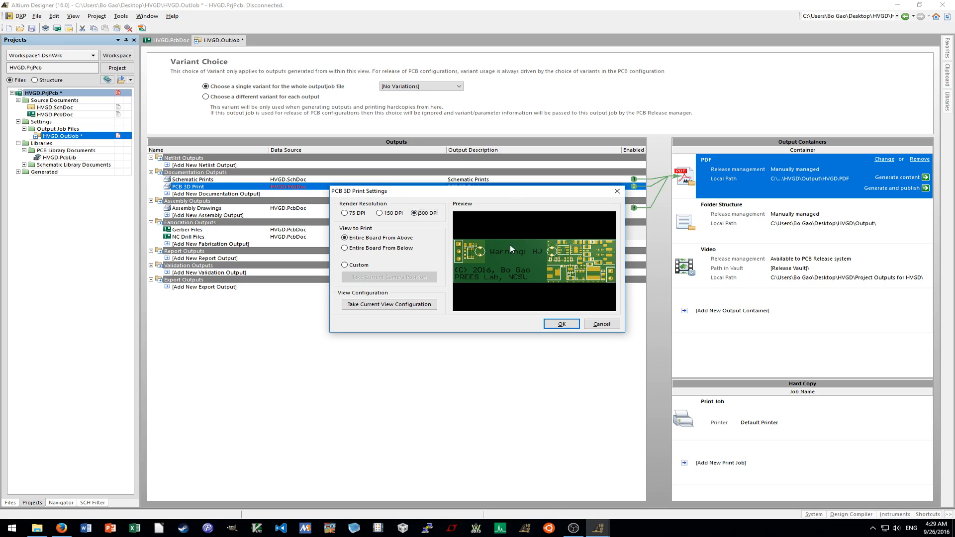
{"action": "left_click", "coordinate": [381, 214]}
{"action": "left_click", "coordinate": [562, 324]}
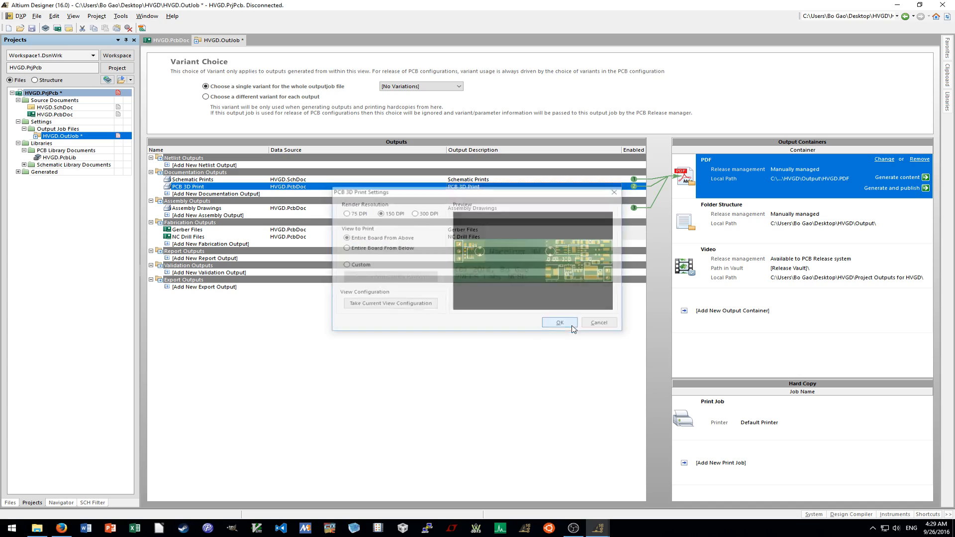
Exclude No-ERC markers, parameter sets, probes, blankets and notes from the Schematic Prints output and accept the properties.
{"action": "left_click", "coordinate": [512, 181]}
{"action": "double_click", "coordinate": [512, 182]}
{"action": "left_click", "coordinate": [324, 186]}
{"action": "left_click", "coordinate": [324, 198]}
{"action": "left_click", "coordinate": [324, 209]}
{"action": "left_click", "coordinate": [325, 220]}
{"action": "left_click", "coordinate": [330, 232]}
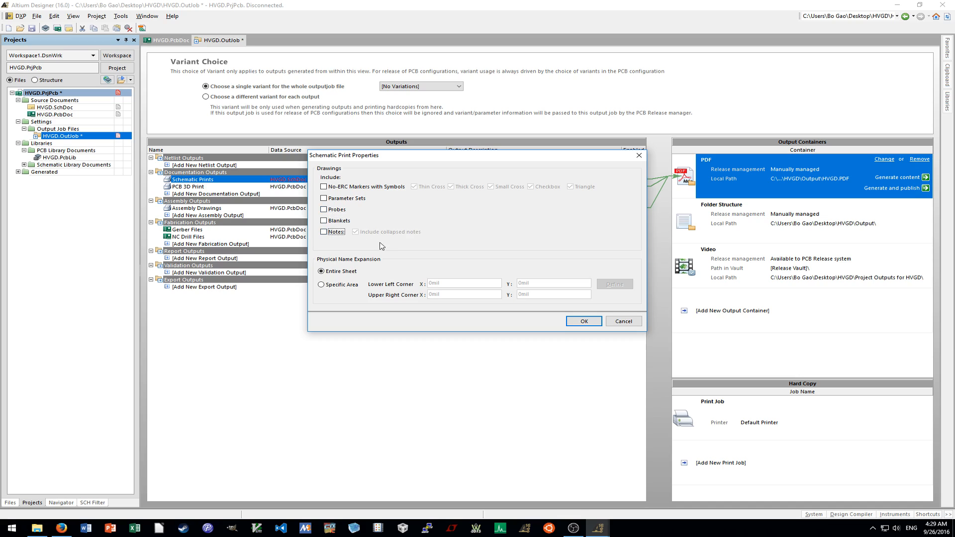
{"action": "left_click", "coordinate": [591, 323]}
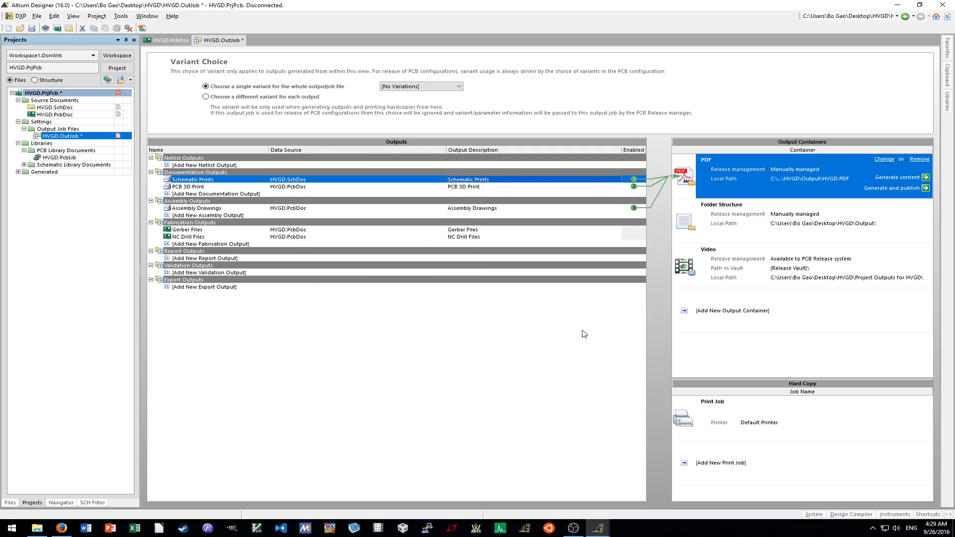
Save the HVGD output job and generate the content of its PDF container.
{"action": "left_click", "coordinate": [32, 29]}
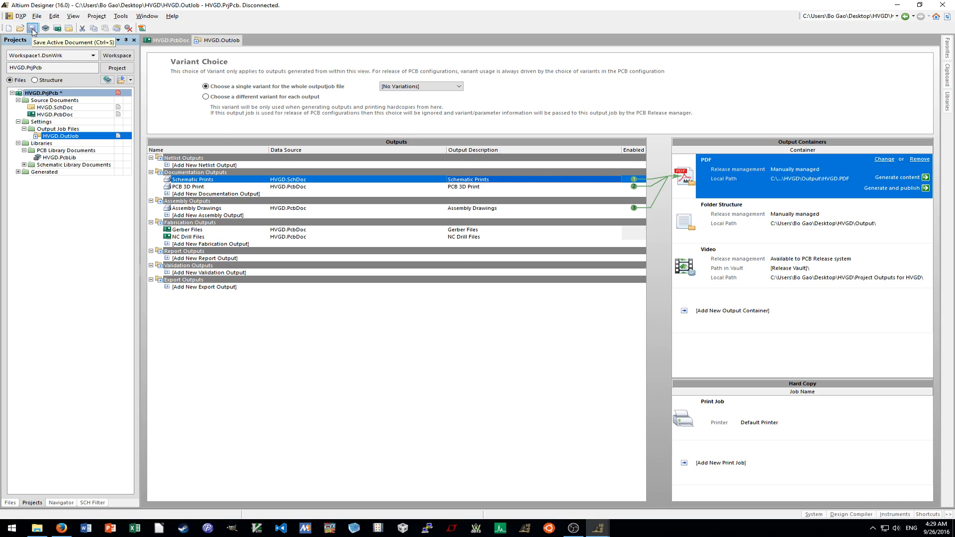
{"action": "left_click", "coordinate": [725, 209]}
{"action": "left_click", "coordinate": [732, 182]}
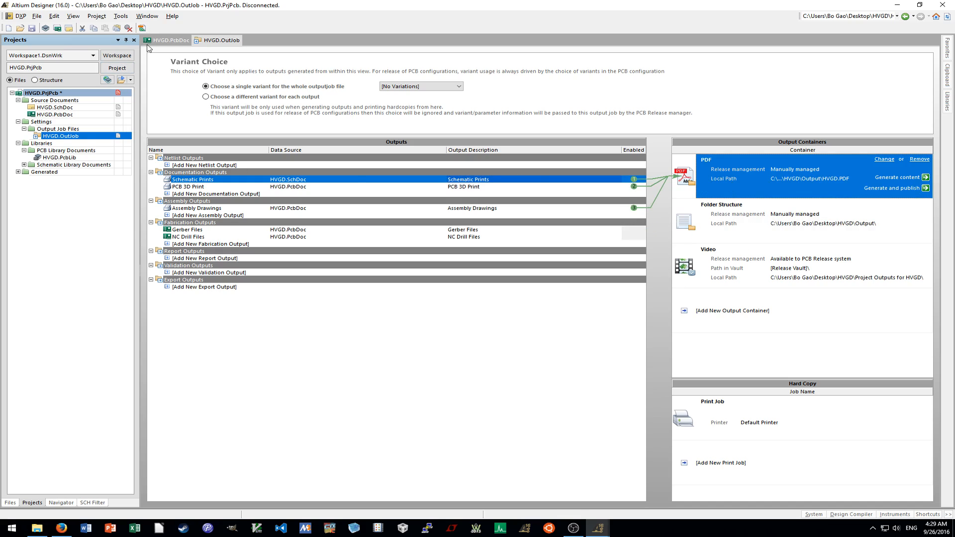
{"action": "left_click", "coordinate": [142, 28]}
Generate the Folder Structure container's Gerber and NC drill files and save the HVGD project.
{"action": "left_click", "coordinate": [753, 234]}
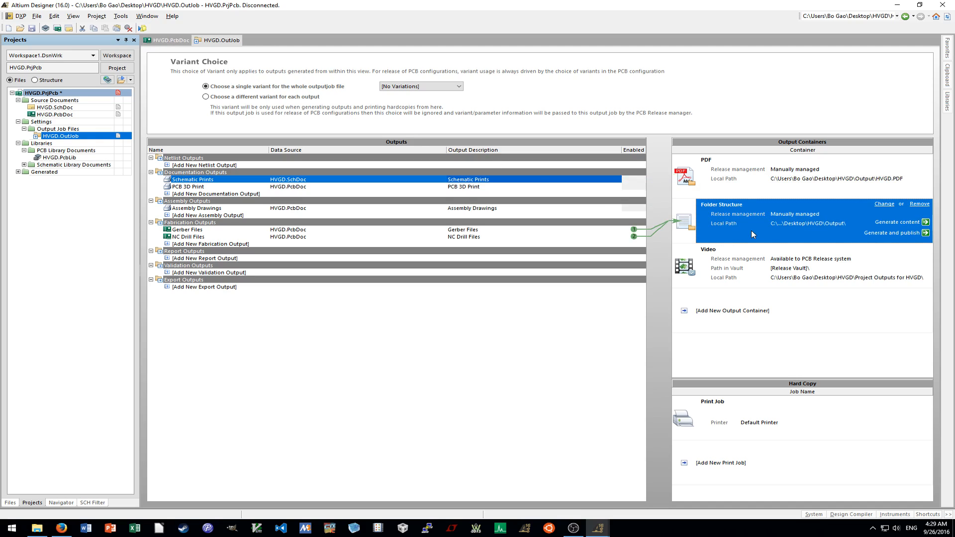
{"action": "left_click", "coordinate": [144, 30]}
{"action": "right_click", "coordinate": [66, 94]}
{"action": "left_click", "coordinate": [99, 154]}
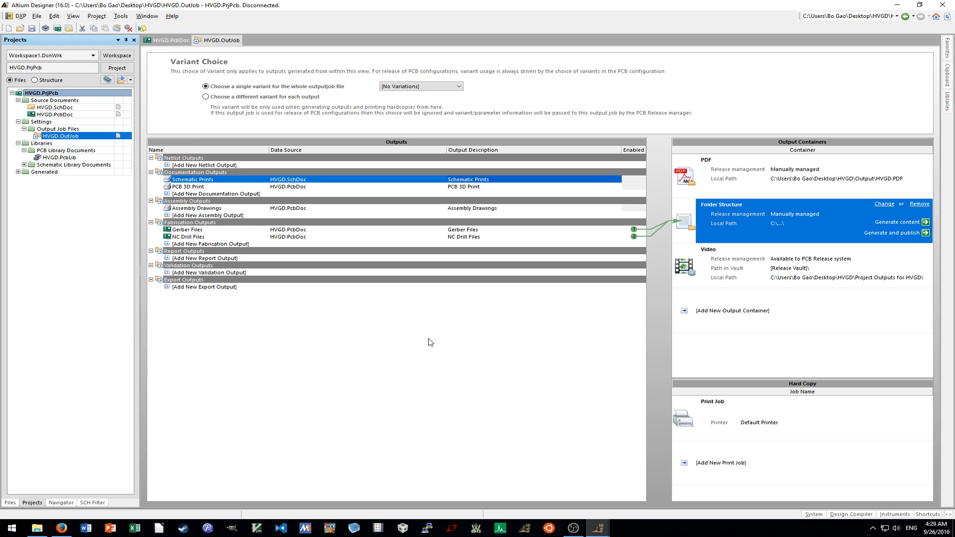
Open HVGD.PDF from the Output folder inside the desktop's HVGD folder, look through its pages and close it.
{"action": "left_click", "coordinate": [952, 4]}
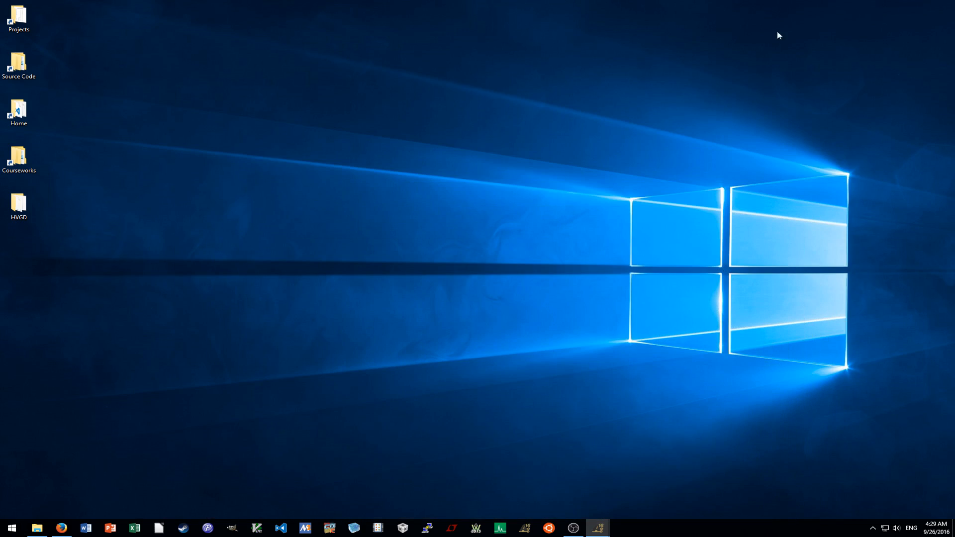
{"action": "double_click", "coordinate": [20, 208]}
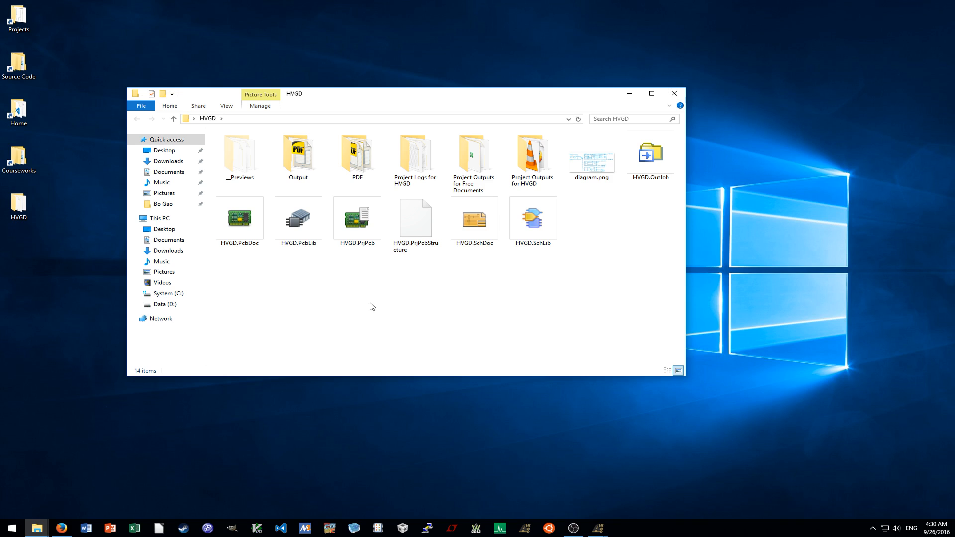
{"action": "double_click", "coordinate": [298, 160]}
{"action": "double_click", "coordinate": [257, 149]}
{"action": "scroll", "coordinate": [532, 213], "scroll_direction": "down", "scroll_amount": 10}
{"action": "scroll", "coordinate": [536, 204], "scroll_direction": "down", "scroll_amount": 1}
{"action": "left_click", "coordinate": [942, 5]}
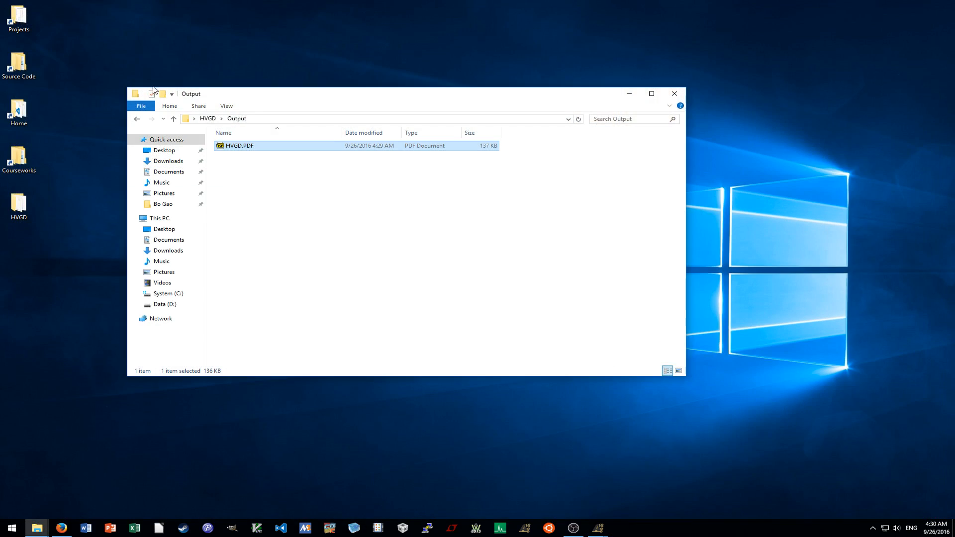
Permanently delete the Project Logs for HVGD, Project Outputs for Free Documents and Project Outputs for HVGD folders from the HVGD folder.
{"action": "left_click", "coordinate": [138, 119]}
{"action": "left_click", "coordinate": [466, 158]}
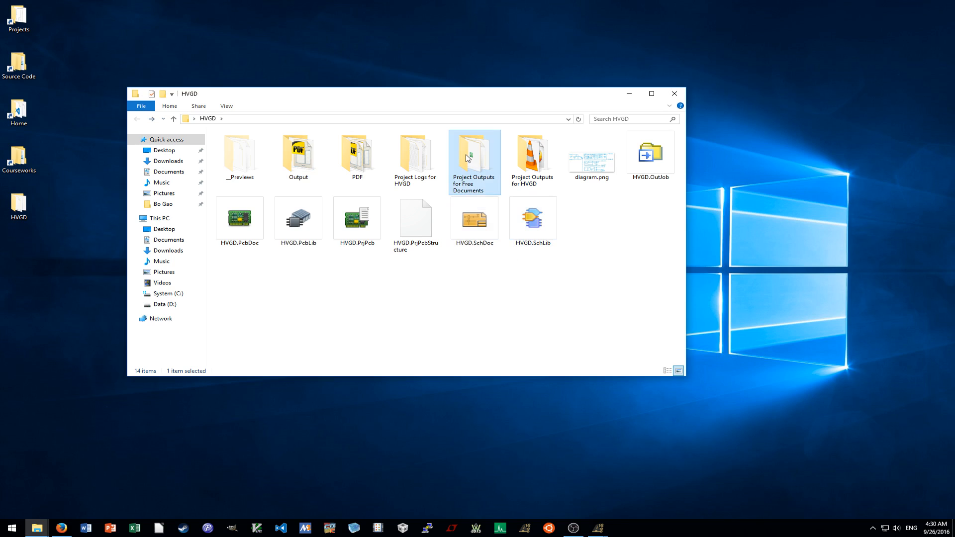
{"action": "left_click", "coordinate": [529, 169]}
{"action": "left_click", "coordinate": [467, 173], "text": "ctrl"}
{"action": "left_click", "coordinate": [418, 173], "text": "ctrl"}
{"action": "key", "text": "shift+Delete"}
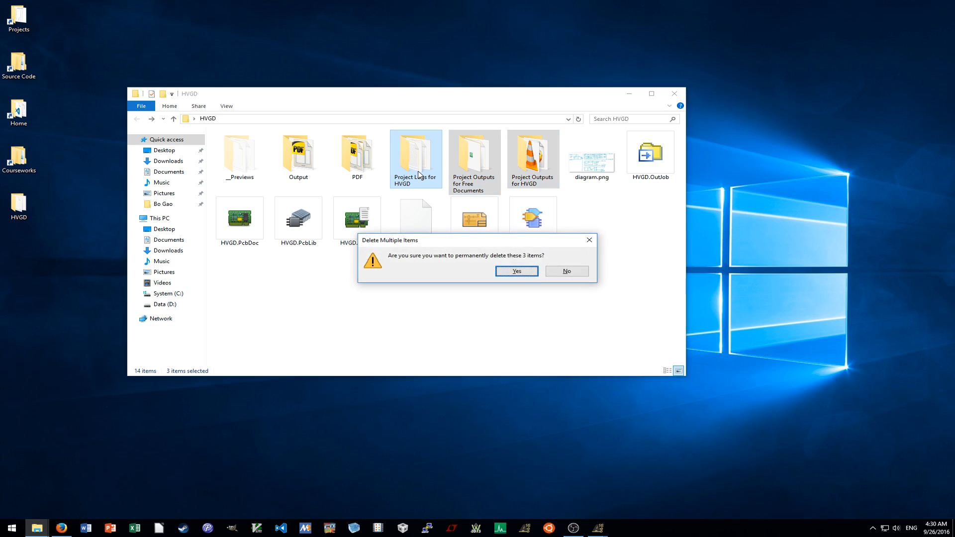
{"action": "left_click", "coordinate": [511, 271]}
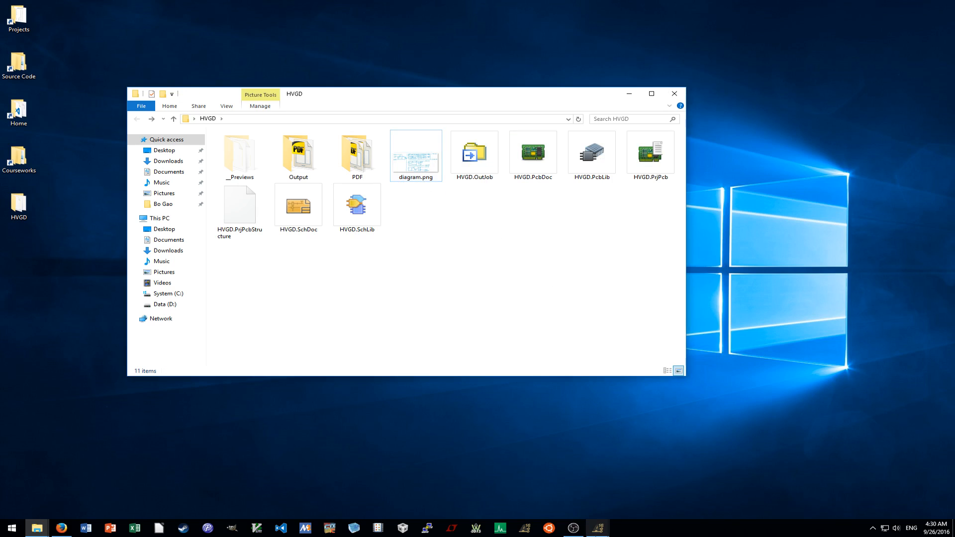
Switch back to Altium Designer and set the Folder Structure container's manually managed base path to Output.
{"action": "left_click", "coordinate": [598, 528]}
{"action": "left_click", "coordinate": [647, 489]}
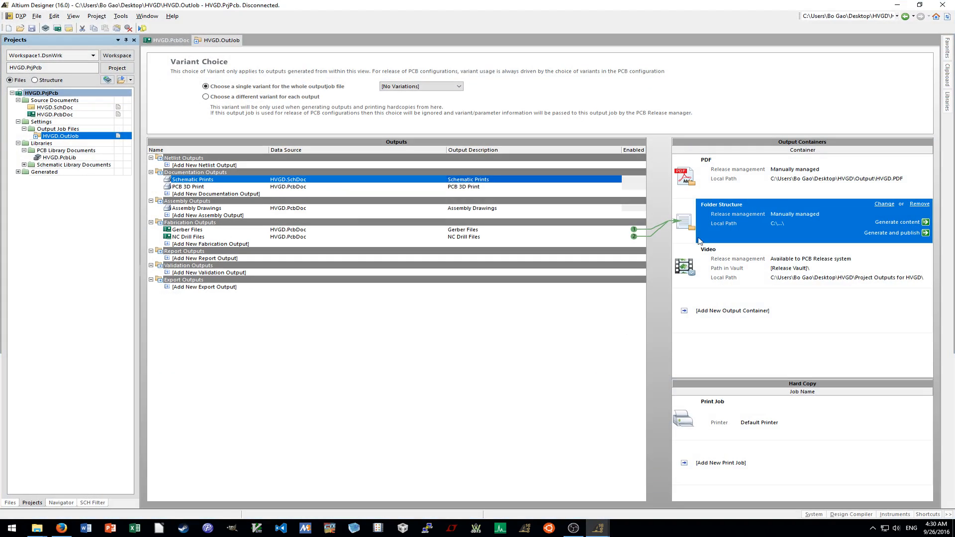
{"action": "double_click", "coordinate": [757, 217]}
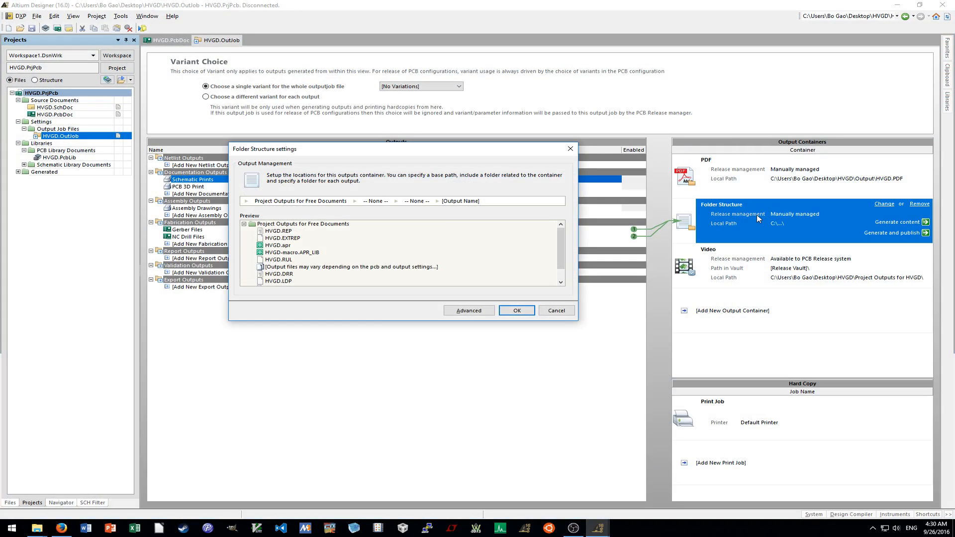
{"action": "left_click", "coordinate": [314, 201]}
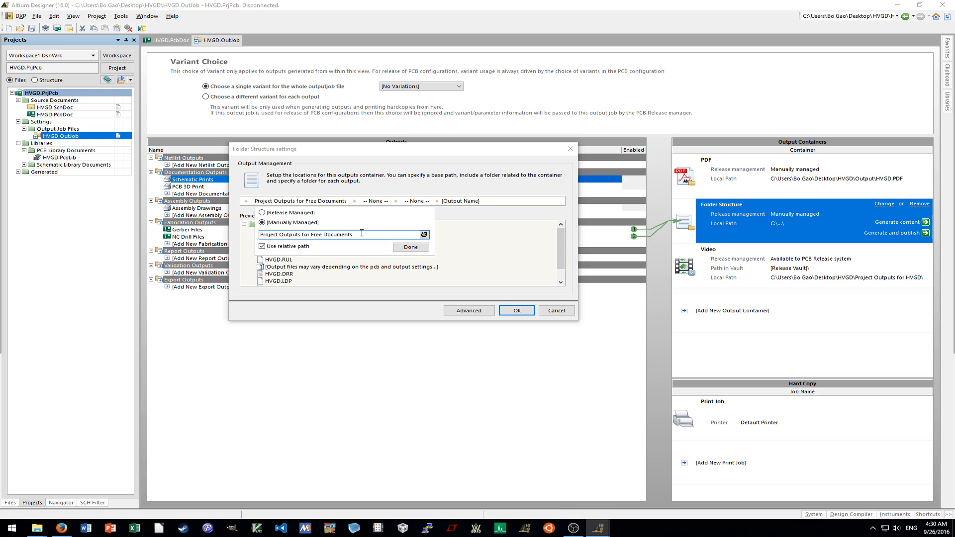
{"action": "left_click_drag", "start_coordinate": [354, 234], "coordinate": [2, 221]}
{"action": "type", "text": "Outpu"}
{"action": "key", "text": "Return"}
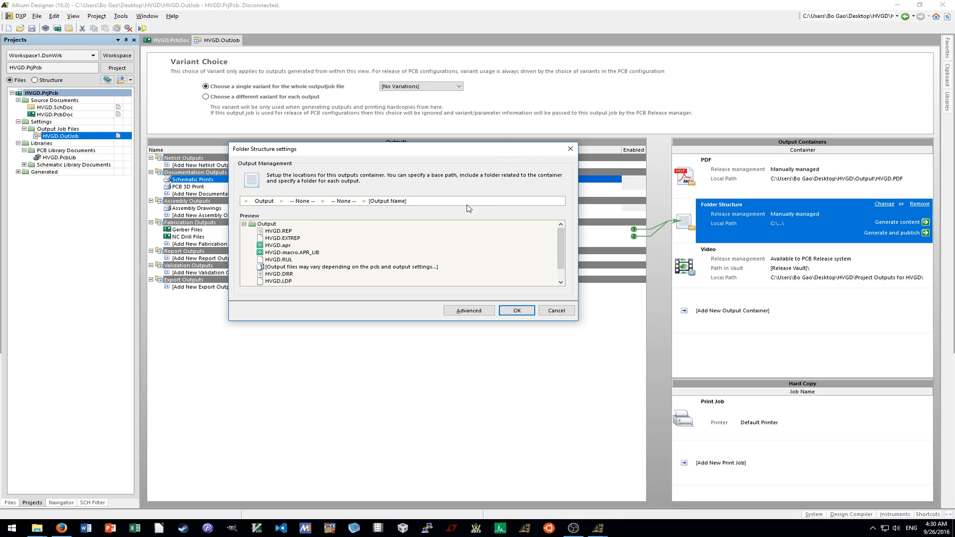
Review the advanced Folder Structure options, accept the settings and regenerate the Gerber and NC drill files.
{"action": "left_click", "coordinate": [468, 312]}
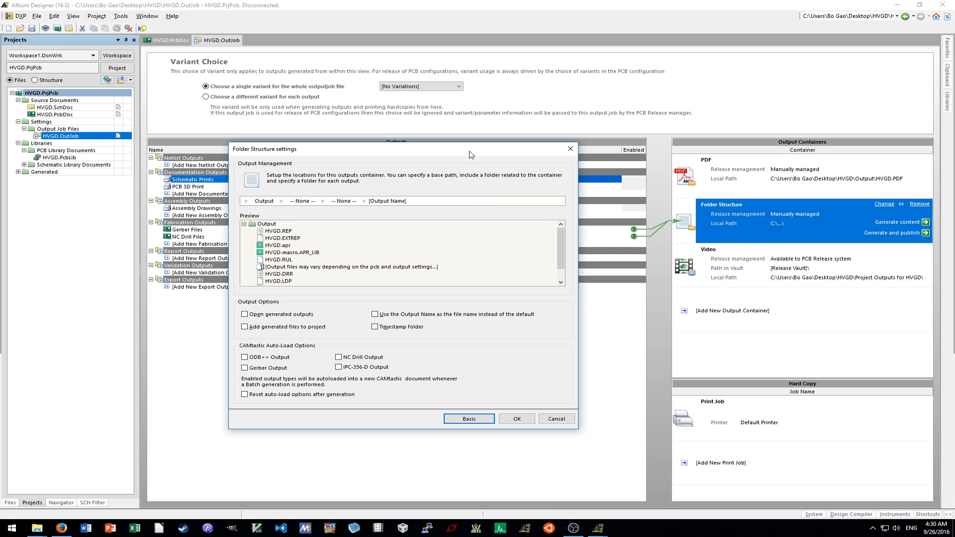
{"action": "left_click_drag", "start_coordinate": [471, 154], "coordinate": [580, 214]}
{"action": "left_click_drag", "start_coordinate": [499, 215], "coordinate": [479, 160]}
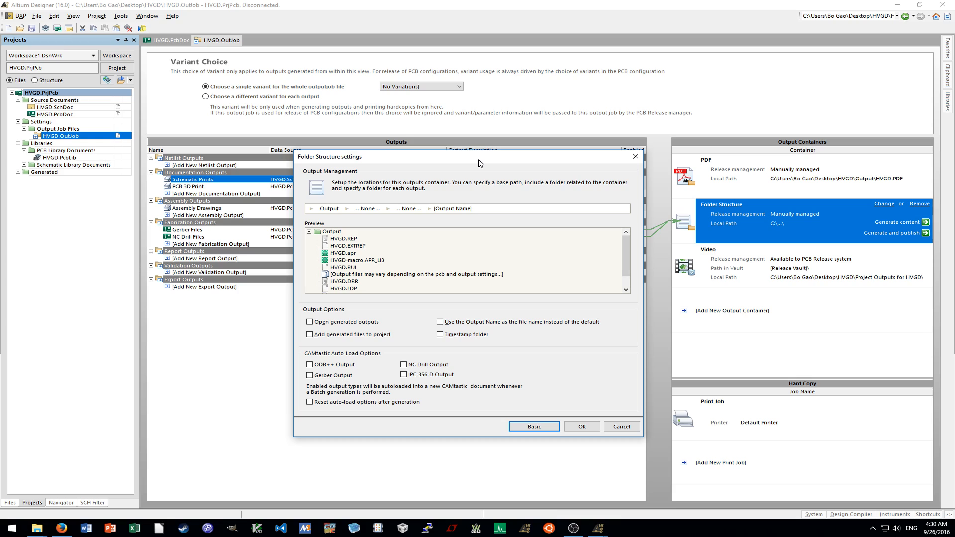
{"action": "left_click", "coordinate": [453, 208]}
{"action": "left_click", "coordinate": [507, 212]}
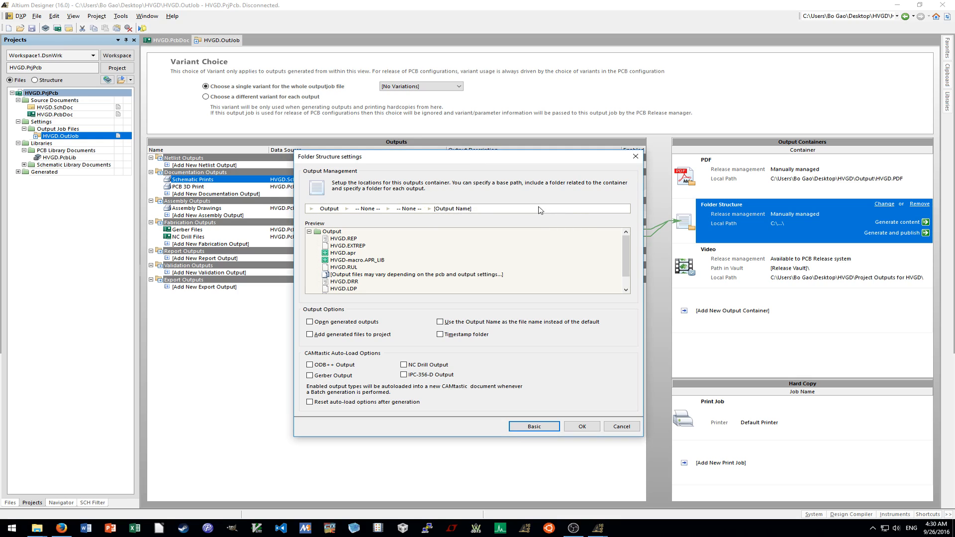
{"action": "left_click", "coordinate": [582, 426]}
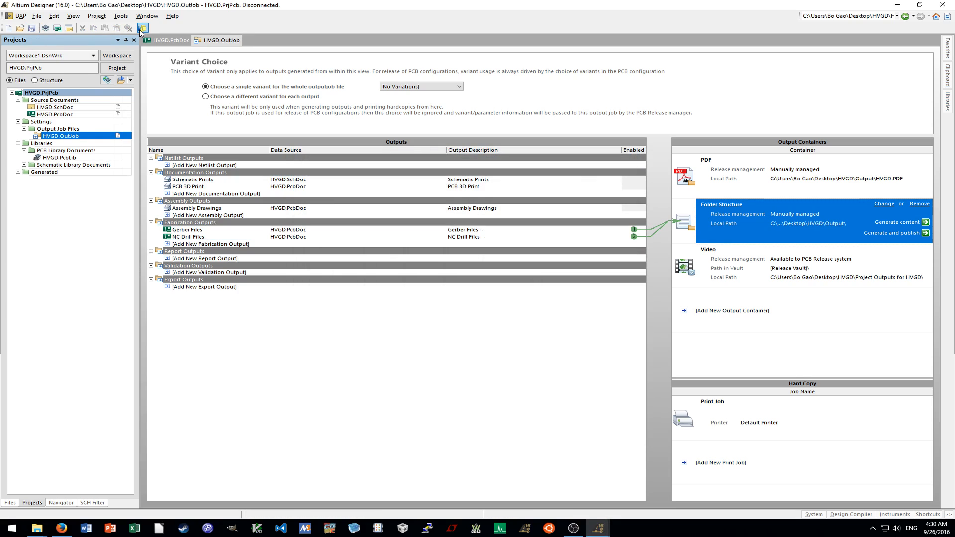
Check the generated fabrication files and HVGD.PDF in the HVGD project's Output folder, and minimize the file window.
{"action": "left_click", "coordinate": [40, 530]}
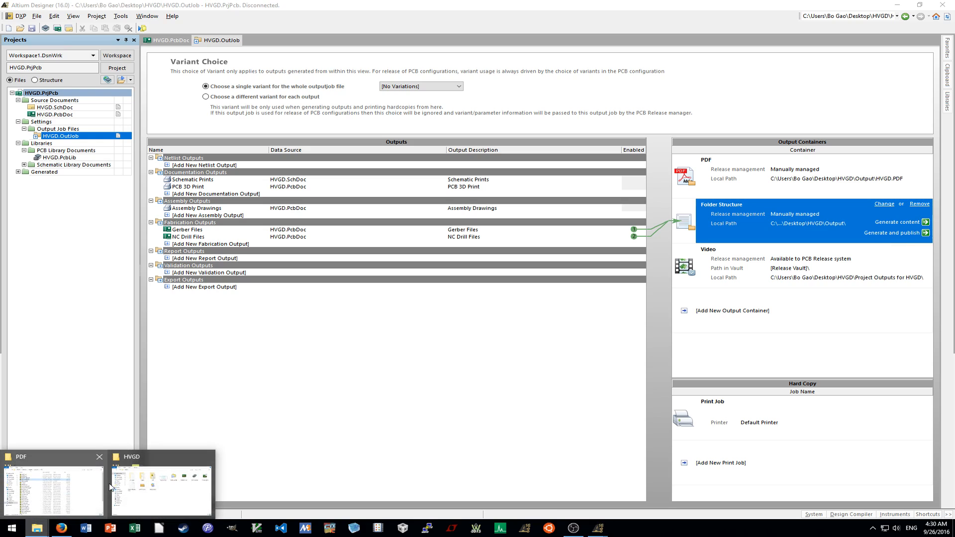
{"action": "left_click", "coordinate": [165, 482]}
{"action": "double_click", "coordinate": [293, 152]}
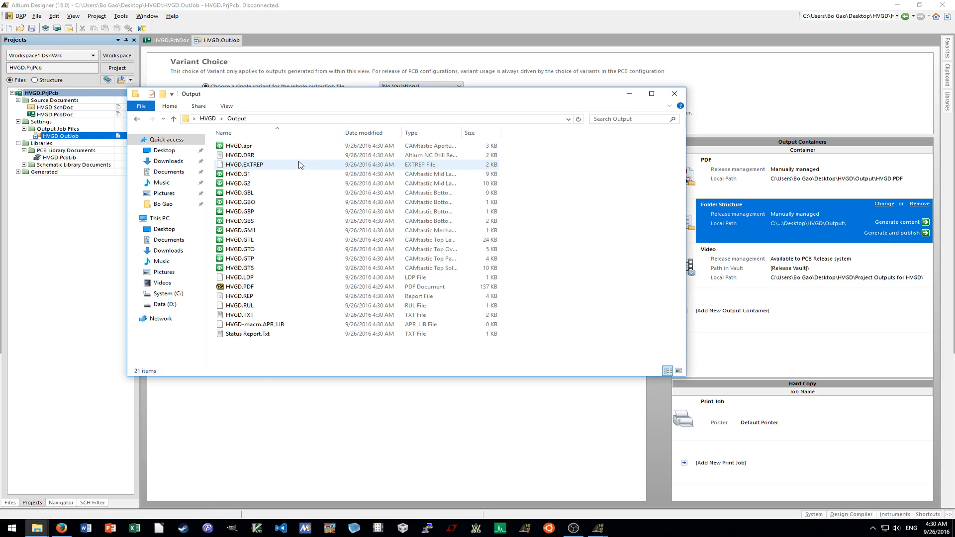
{"action": "left_click", "coordinate": [264, 288]}
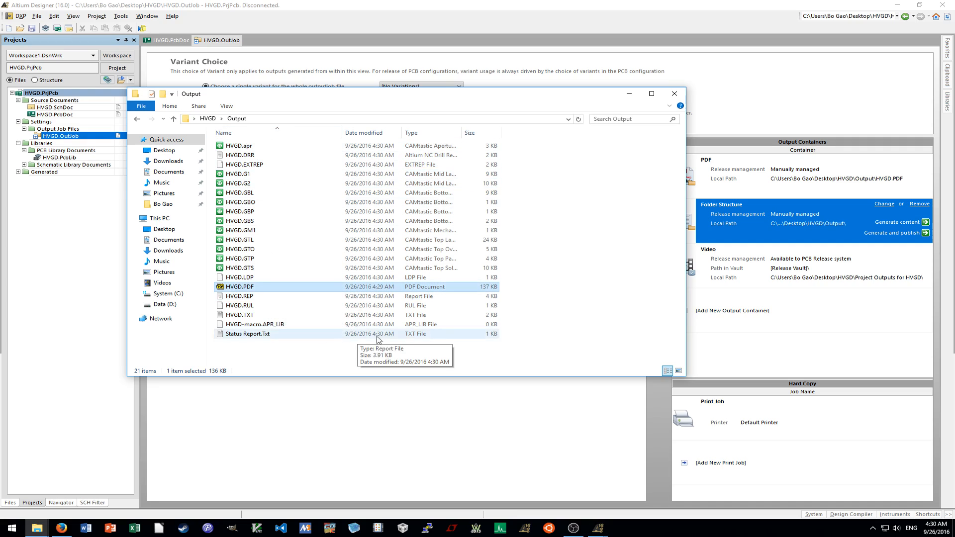
{"action": "left_click", "coordinate": [565, 219]}
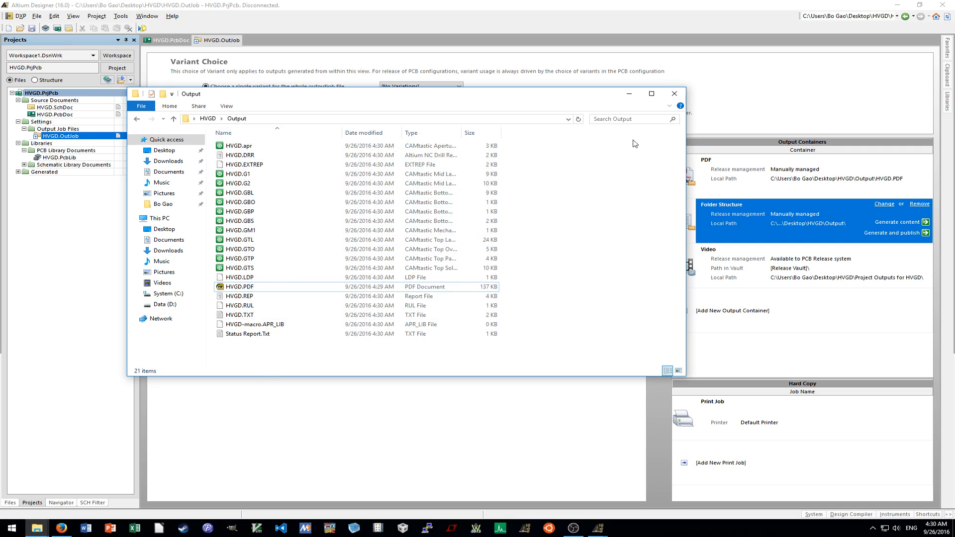
{"action": "left_click", "coordinate": [629, 94]}
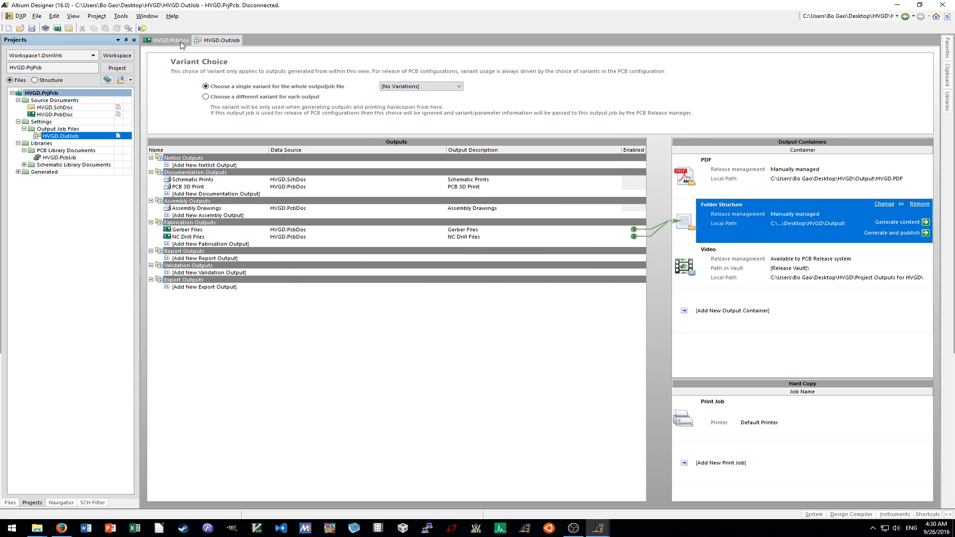
Close the HVGD.OutJob document and select HVGD.SchDoc in the project.
{"action": "right_click", "coordinate": [229, 40]}
{"action": "left_click", "coordinate": [268, 44]}
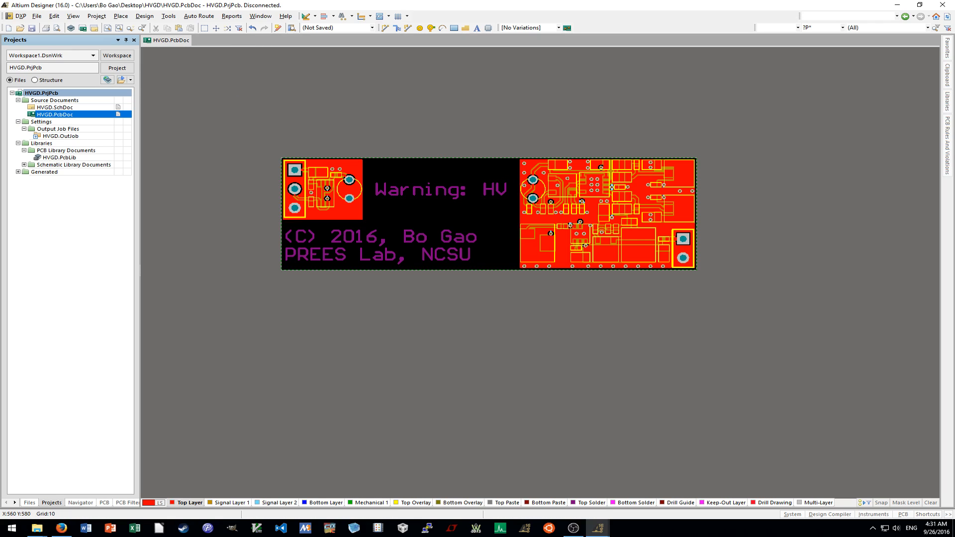
{"action": "left_click", "coordinate": [55, 107]}
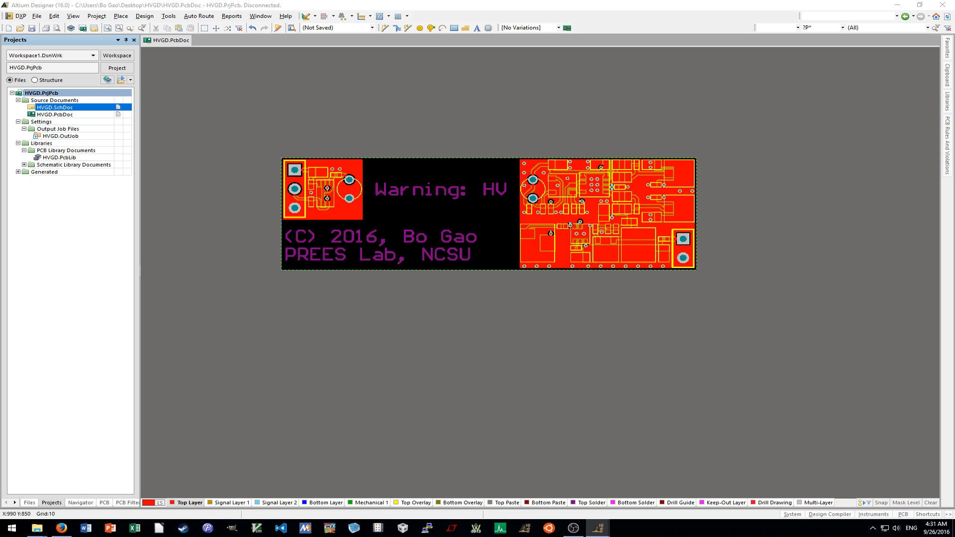